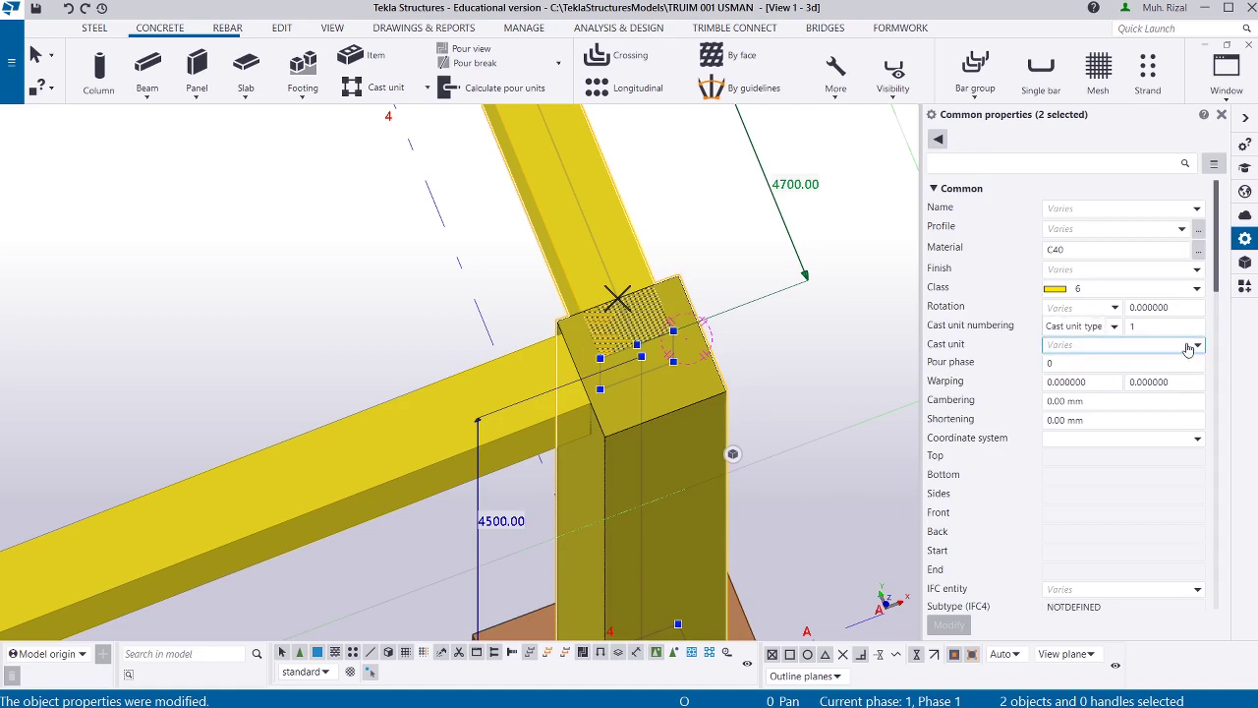
Set the cast unit type of the two selected concrete parts at the grid 4 corner to Cast in place.
{"action": "left_click", "coordinate": [1190, 346]}
{"action": "left_click", "coordinate": [1081, 378]}
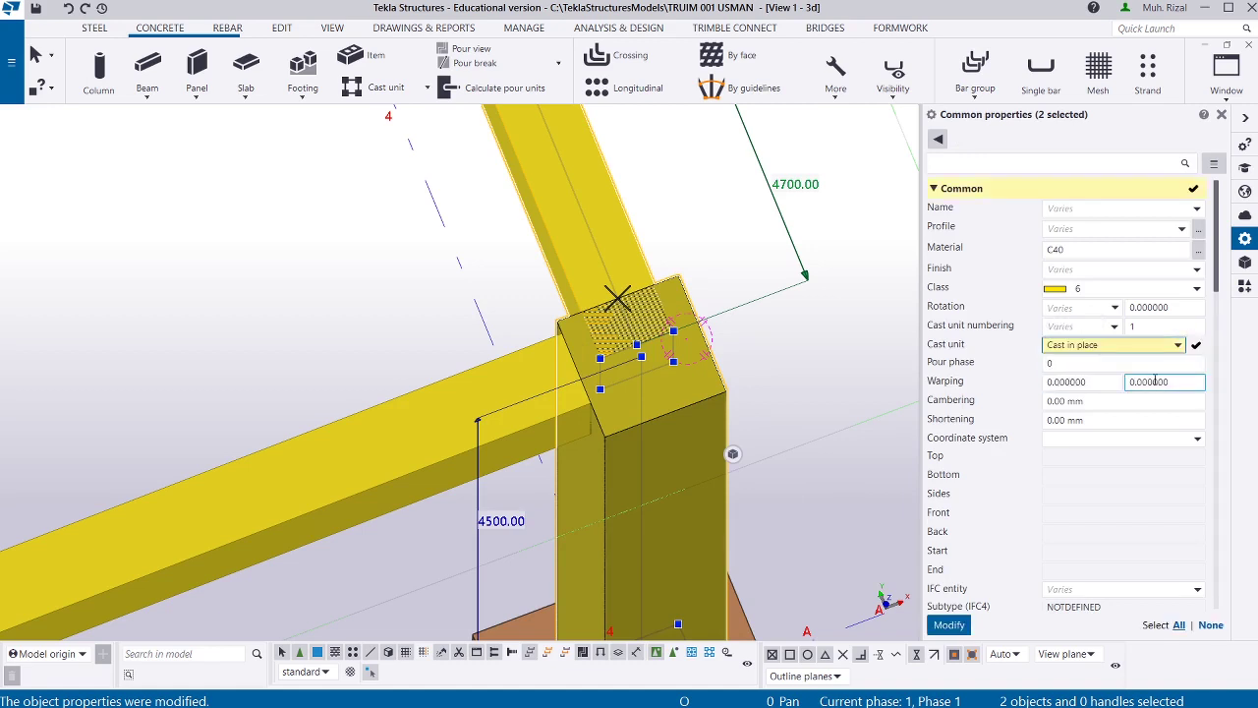
{"action": "left_click", "coordinate": [933, 627]}
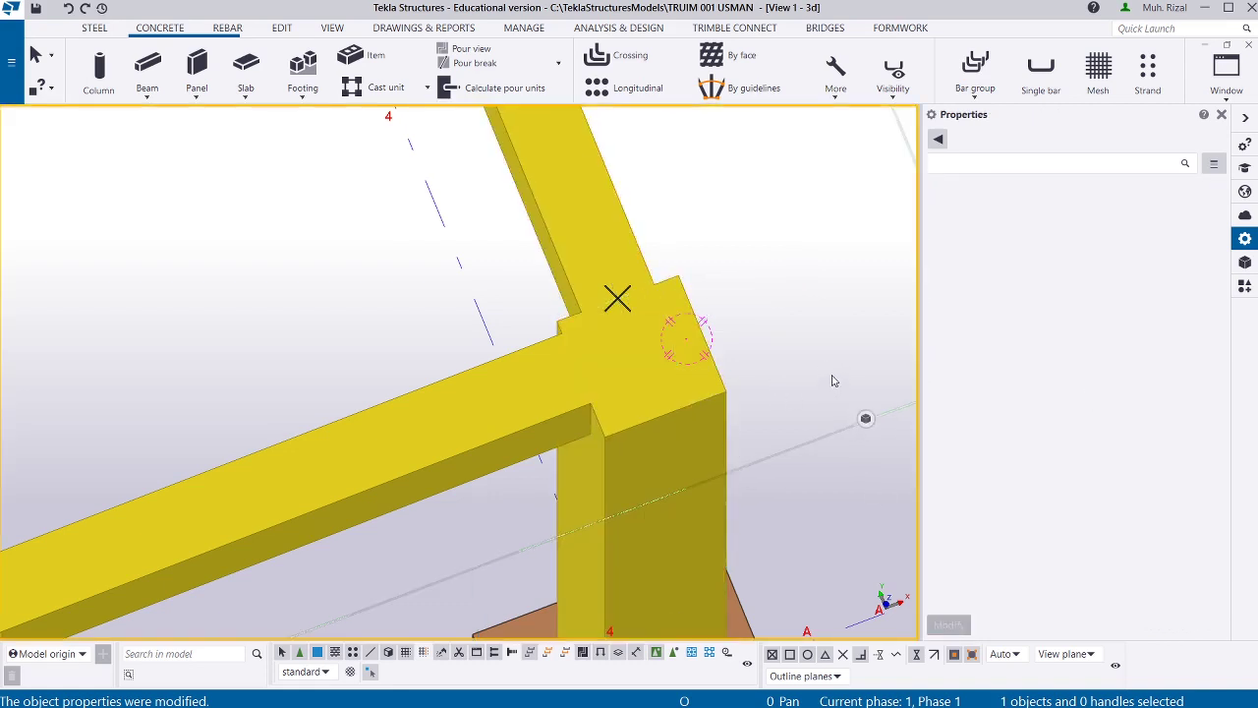
{"action": "scroll", "coordinate": [786, 364], "scroll_direction": "down", "scroll_amount": 10}
{"action": "left_click", "coordinate": [746, 341]}
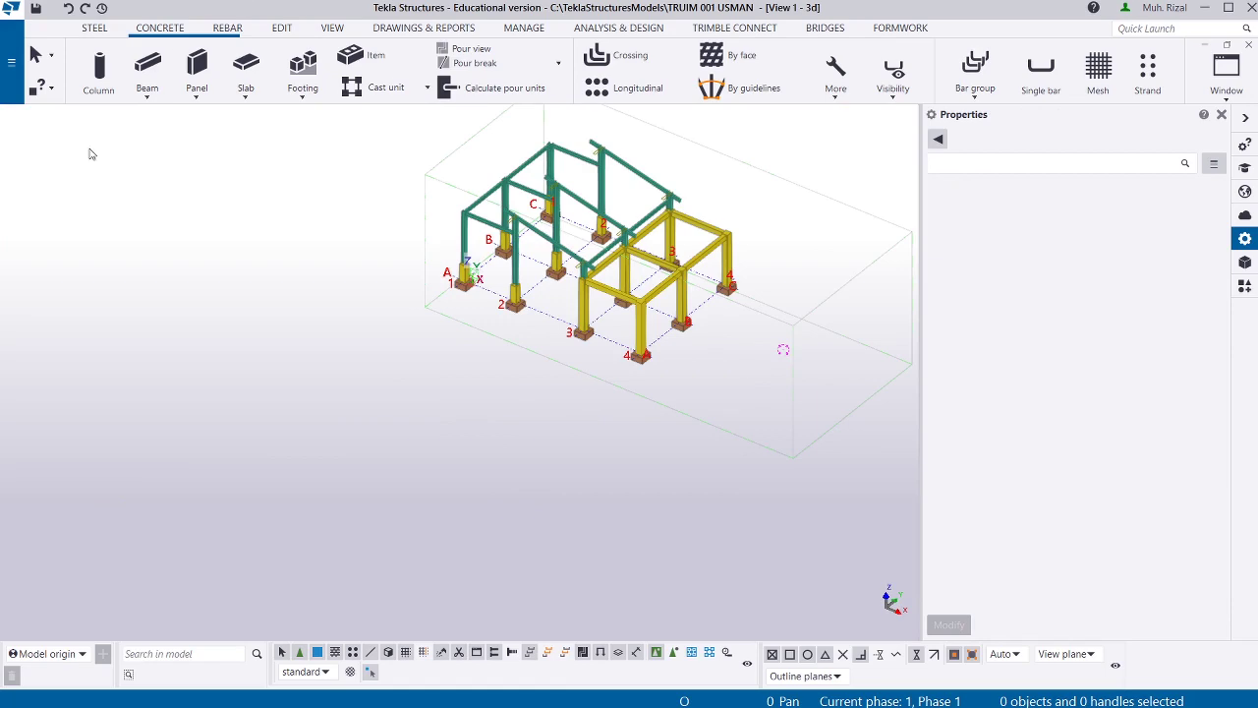
Select the sloped steel beam between grids 2 and 3 on line A and view its properties.
{"action": "scroll", "coordinate": [120, 289], "scroll_direction": "up", "scroll_amount": 3}
{"action": "scroll", "coordinate": [815, 200], "scroll_direction": "up", "scroll_amount": 5}
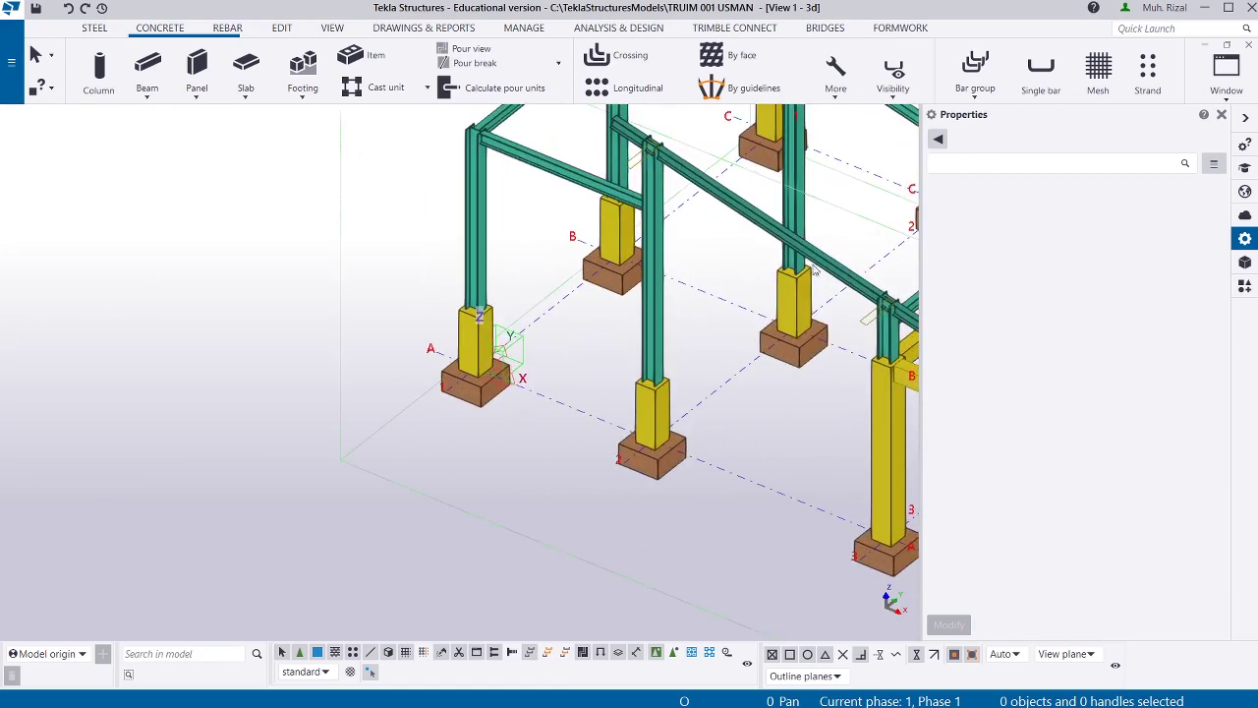
{"action": "left_click", "coordinate": [792, 295]}
{"action": "left_click", "coordinate": [747, 202]}
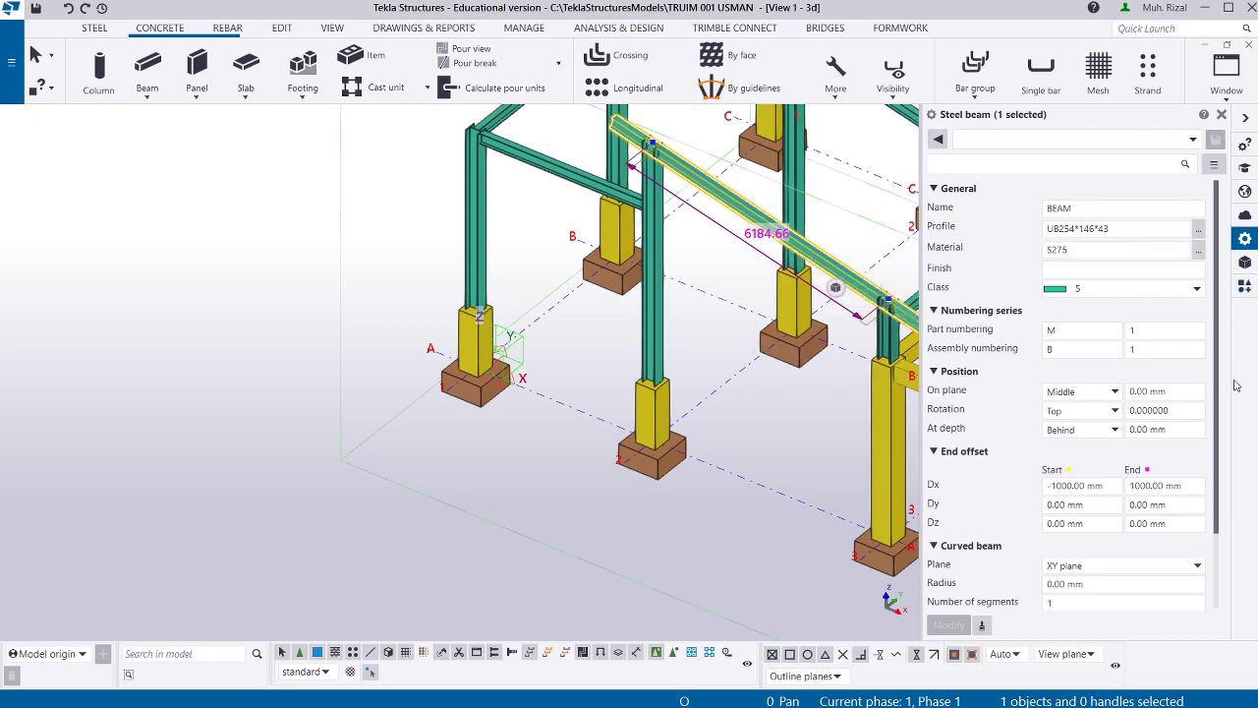
Switch to the foundation exercise drawing PDF and examine the purlin layout and profile label in section A-A.
{"action": "key", "text": "alt+Tab"}
{"action": "scroll", "coordinate": [637, 428], "scroll_direction": "down", "scroll_amount": 3}
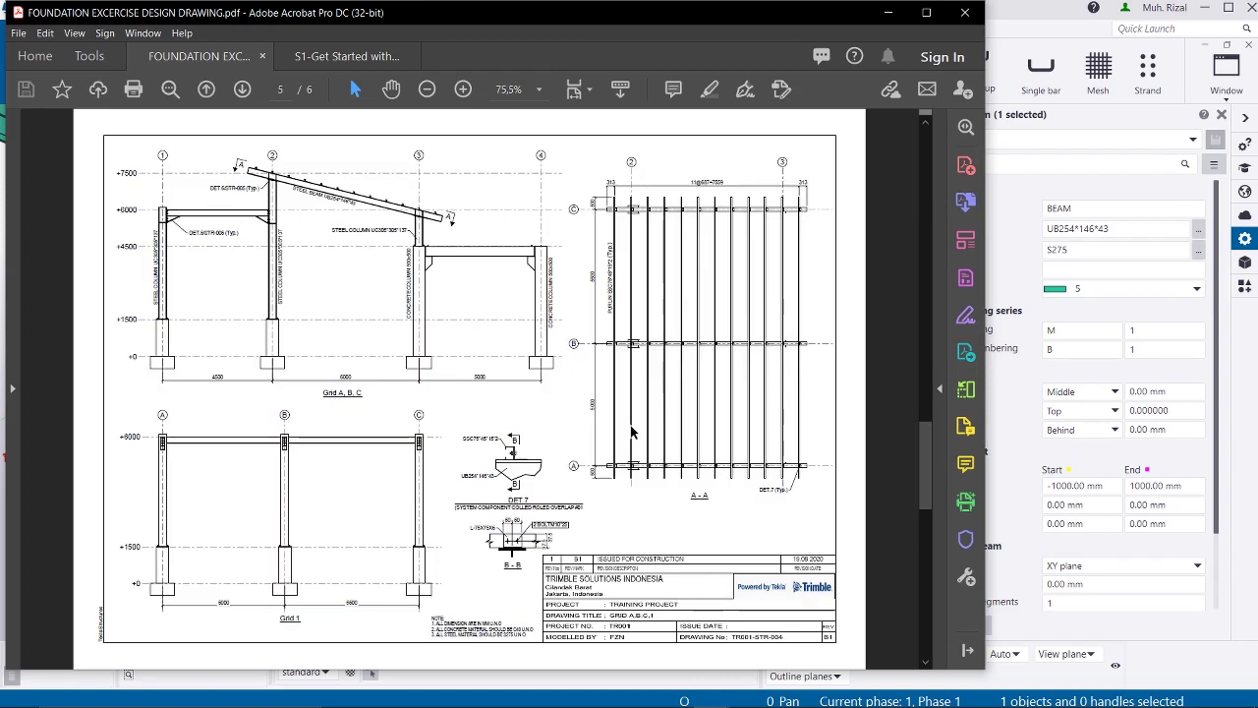
{"action": "scroll", "coordinate": [631, 432], "scroll_direction": "down", "scroll_amount": 3}
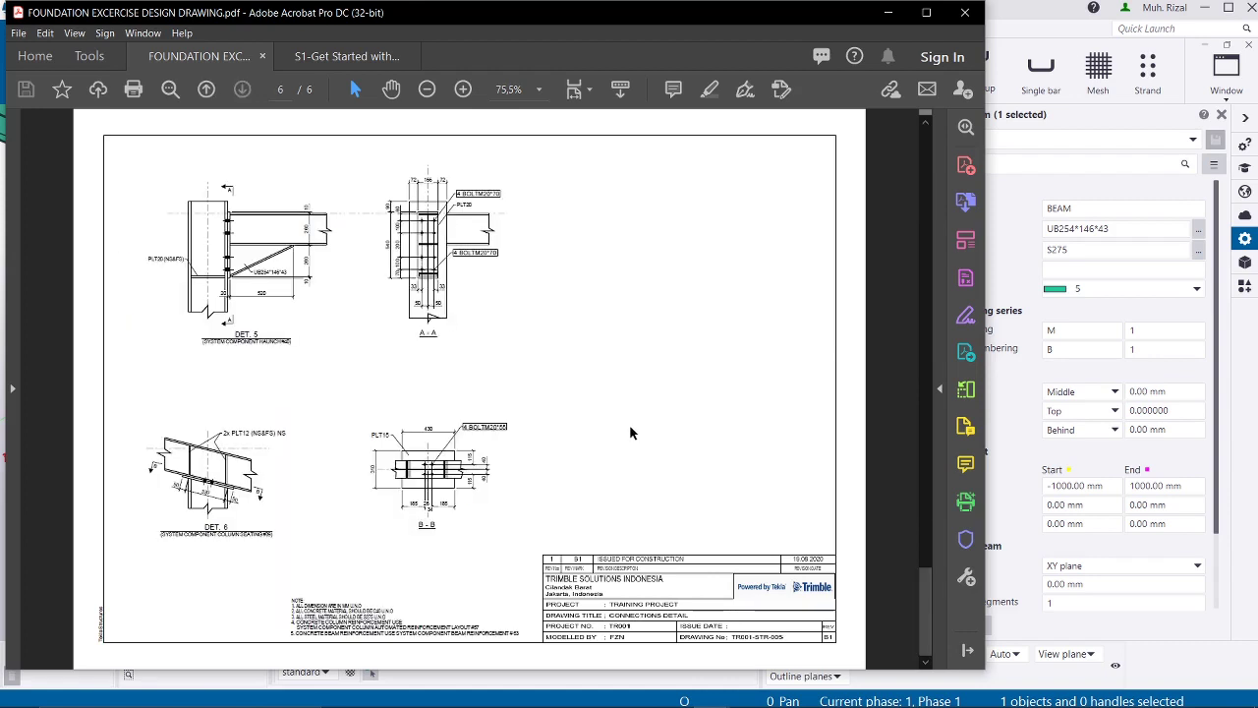
{"action": "scroll", "coordinate": [629, 423], "scroll_direction": "up", "scroll_amount": 3}
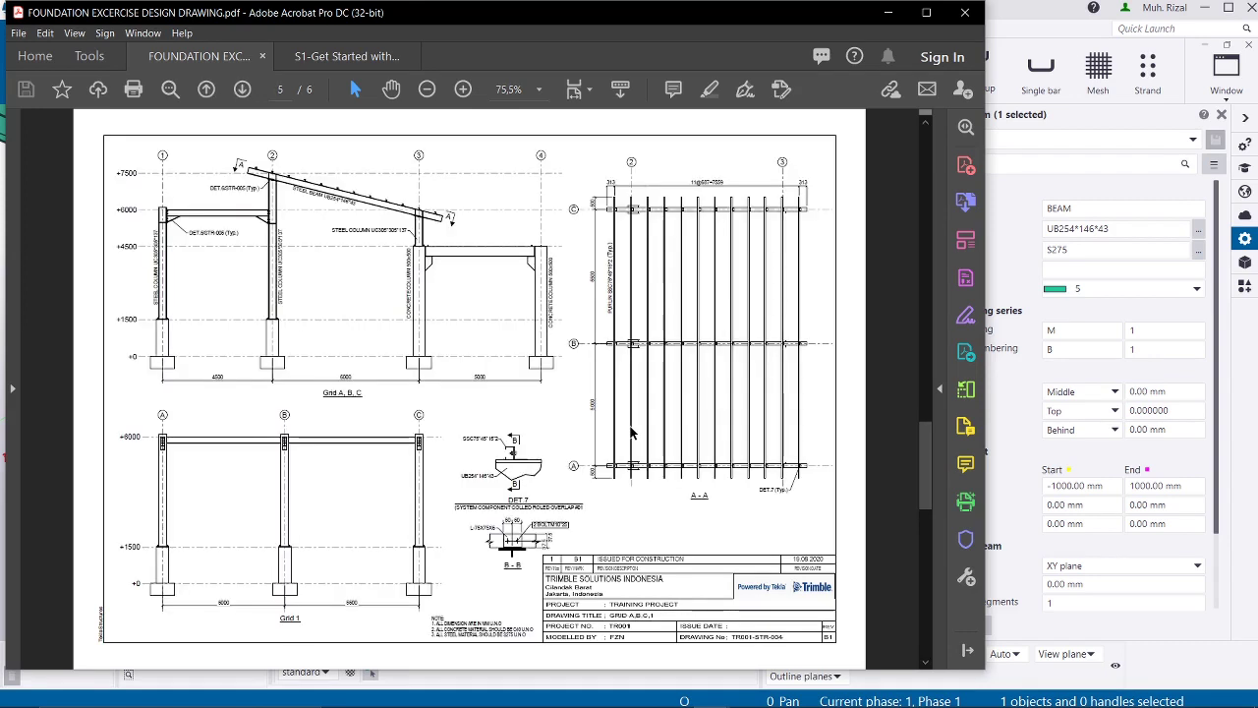
{"action": "scroll", "coordinate": [638, 280], "scroll_direction": "up", "scroll_amount": 4, "text": "ctrl"}
{"action": "scroll", "coordinate": [639, 277], "scroll_direction": "up", "scroll_amount": 3, "text": "ctrl"}
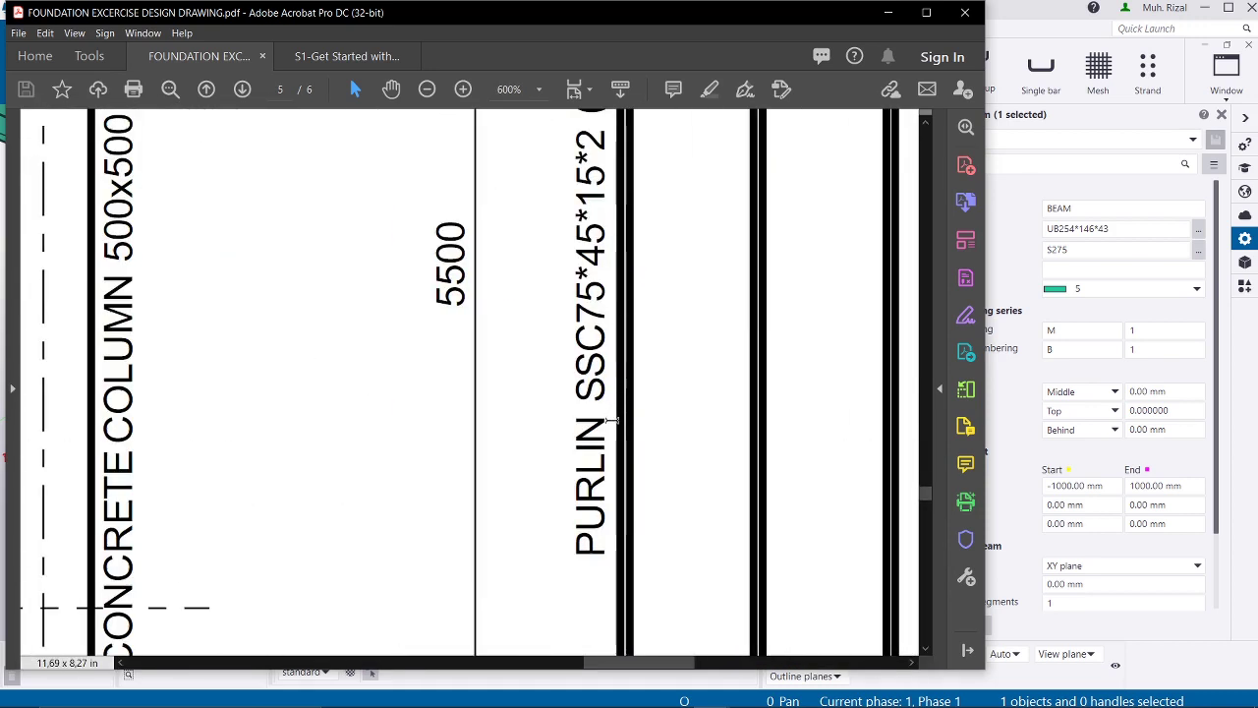
{"action": "scroll", "coordinate": [629, 295], "scroll_direction": "up", "scroll_amount": 2}
{"action": "scroll", "coordinate": [621, 382], "scroll_direction": "up", "scroll_amount": 1}
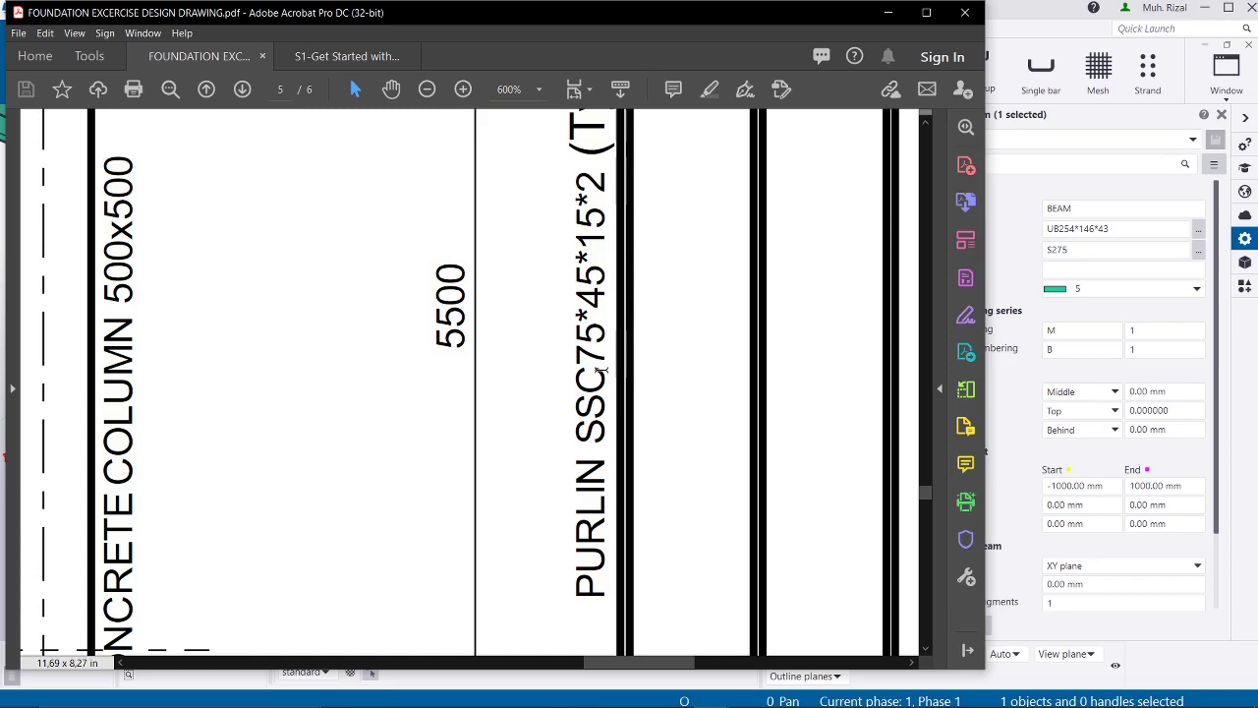
{"action": "key", "text": "alt+Tab"}
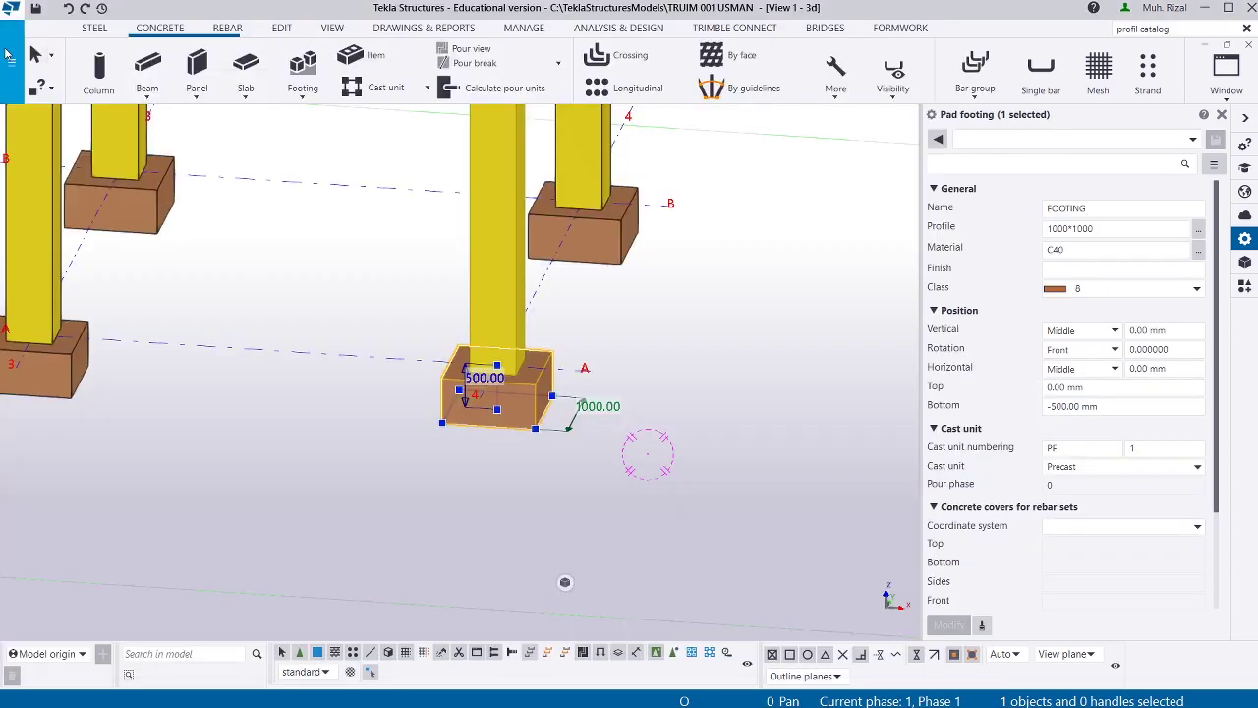
Find the user-defined parametric profile PRMD in the profile catalog and view its properties.
{"action": "left_click", "coordinate": [12, 56]}
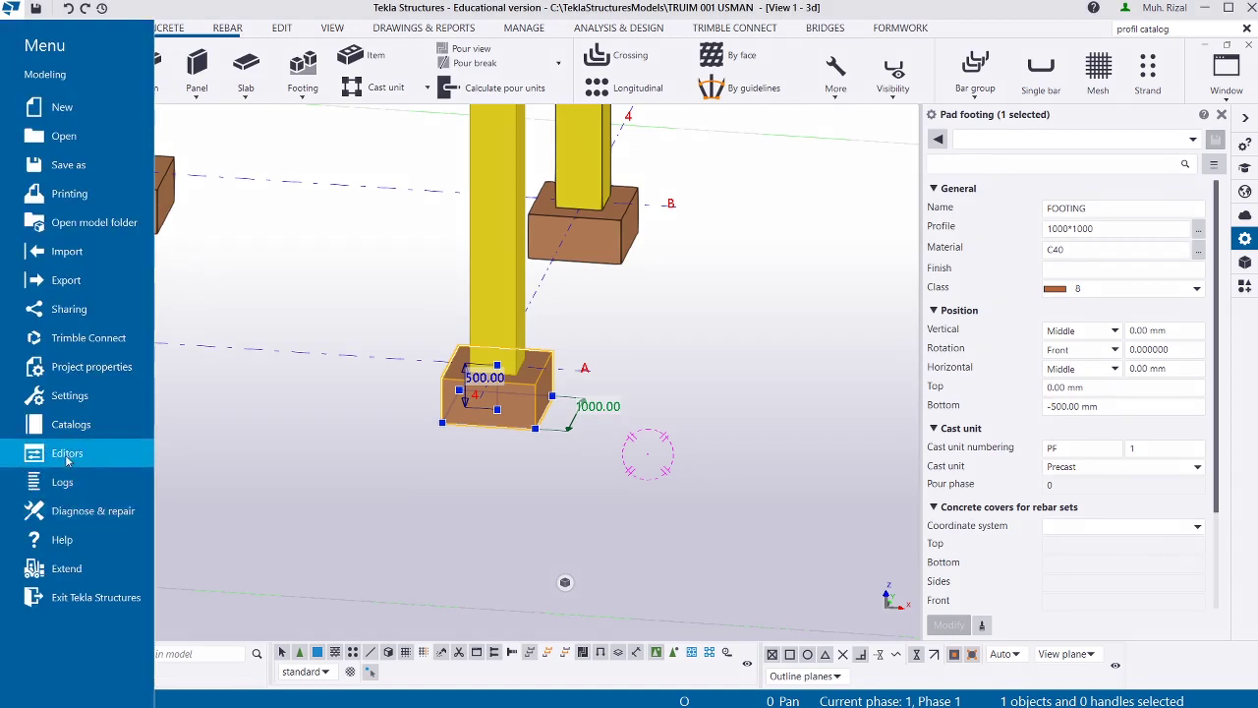
{"action": "left_click", "coordinate": [64, 423]}
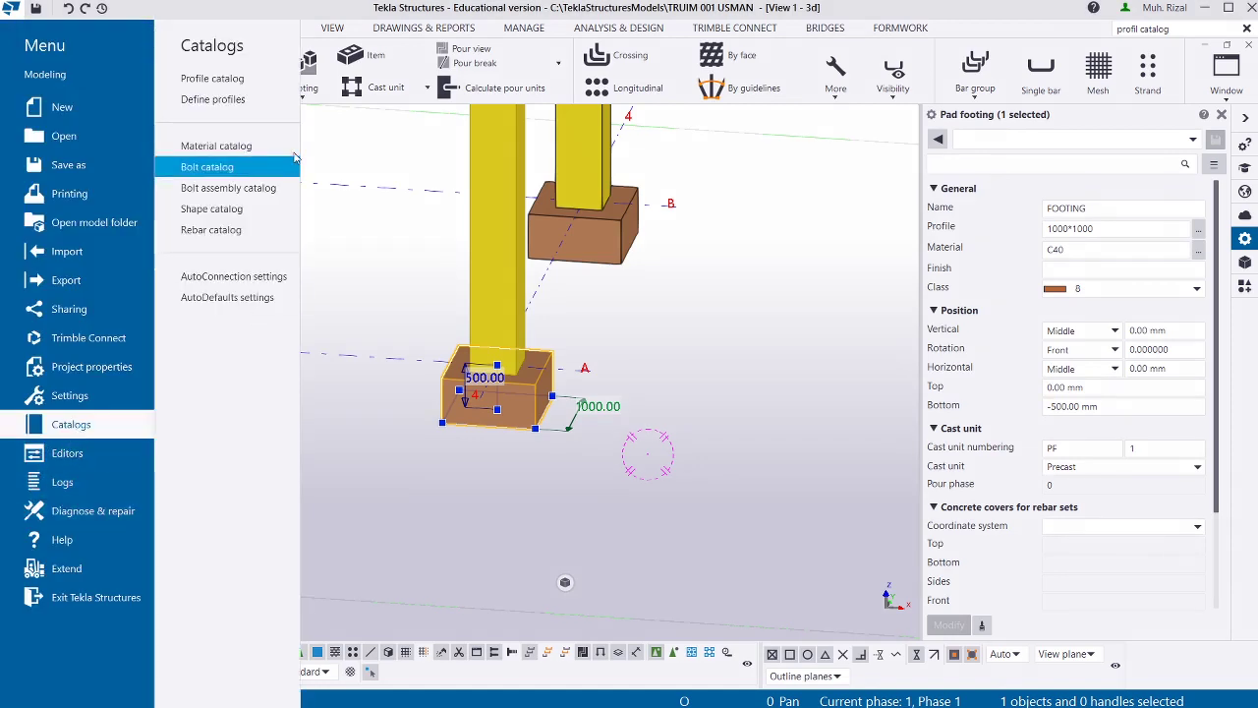
{"action": "left_click", "coordinate": [254, 86]}
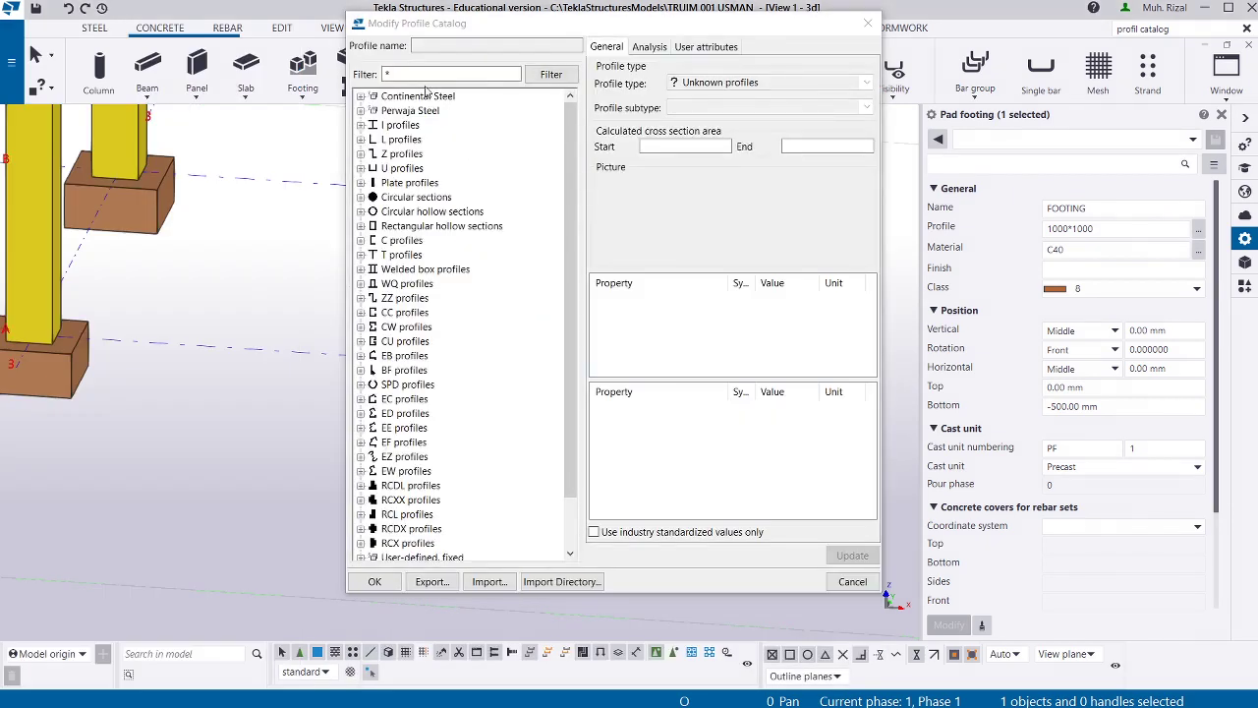
{"action": "left_click", "coordinate": [431, 74]}
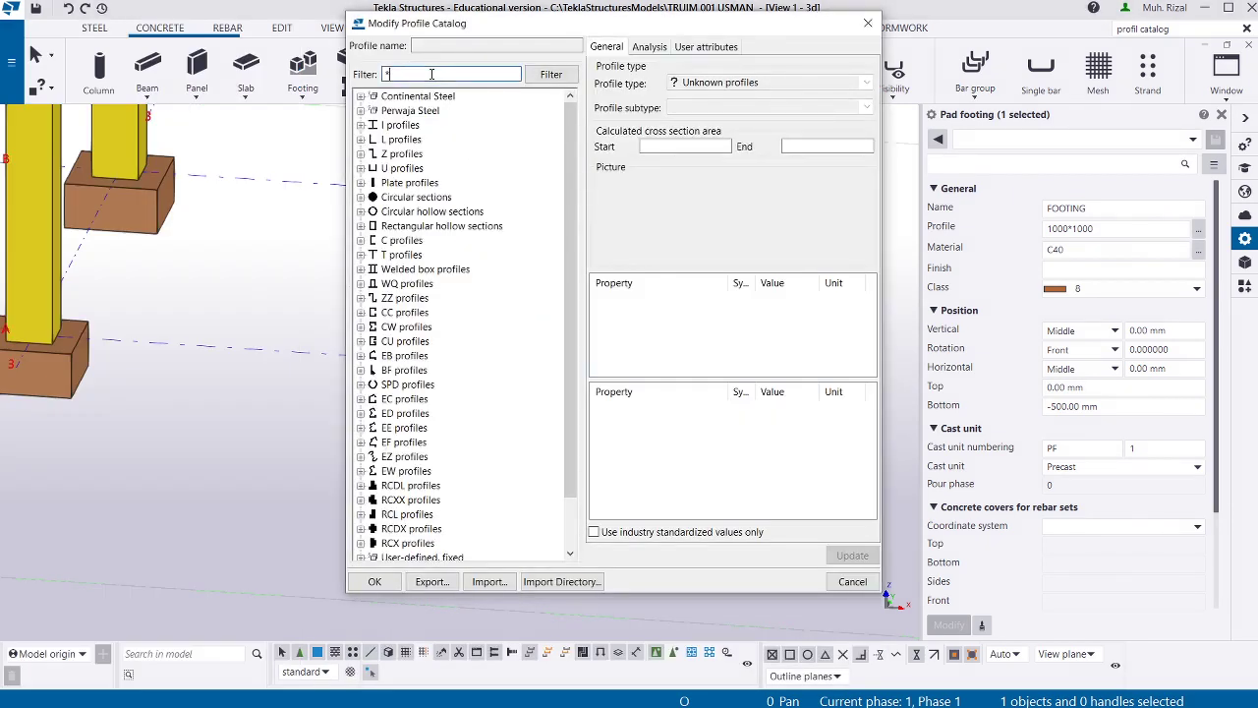
{"action": "type", "text": "PRM"}
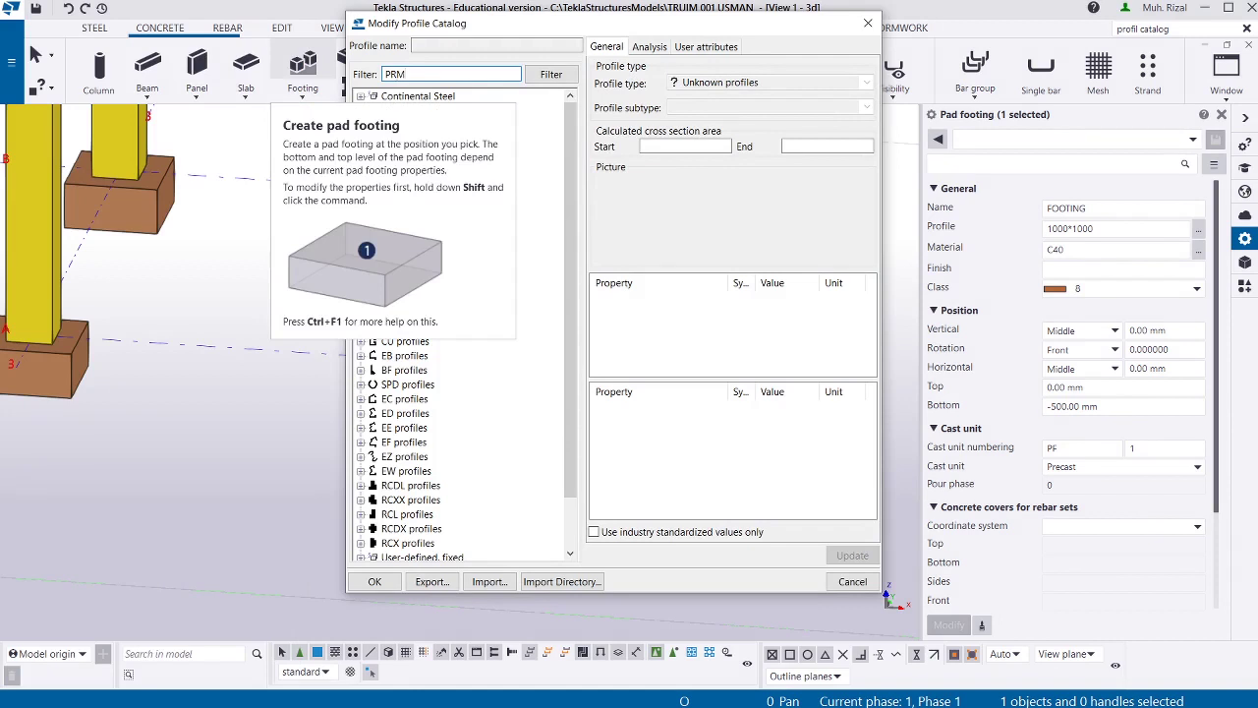
{"action": "type", "text": "D"}
{"action": "left_click", "coordinate": [553, 76]}
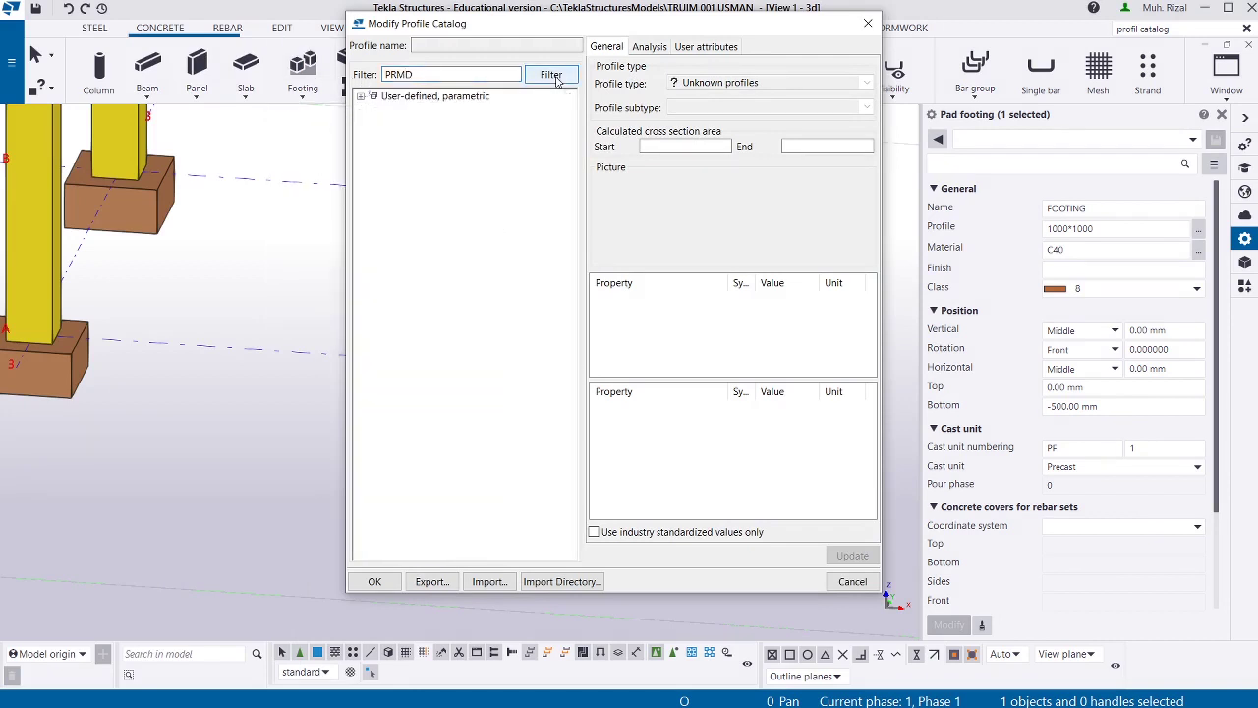
{"action": "left_click", "coordinate": [363, 98]}
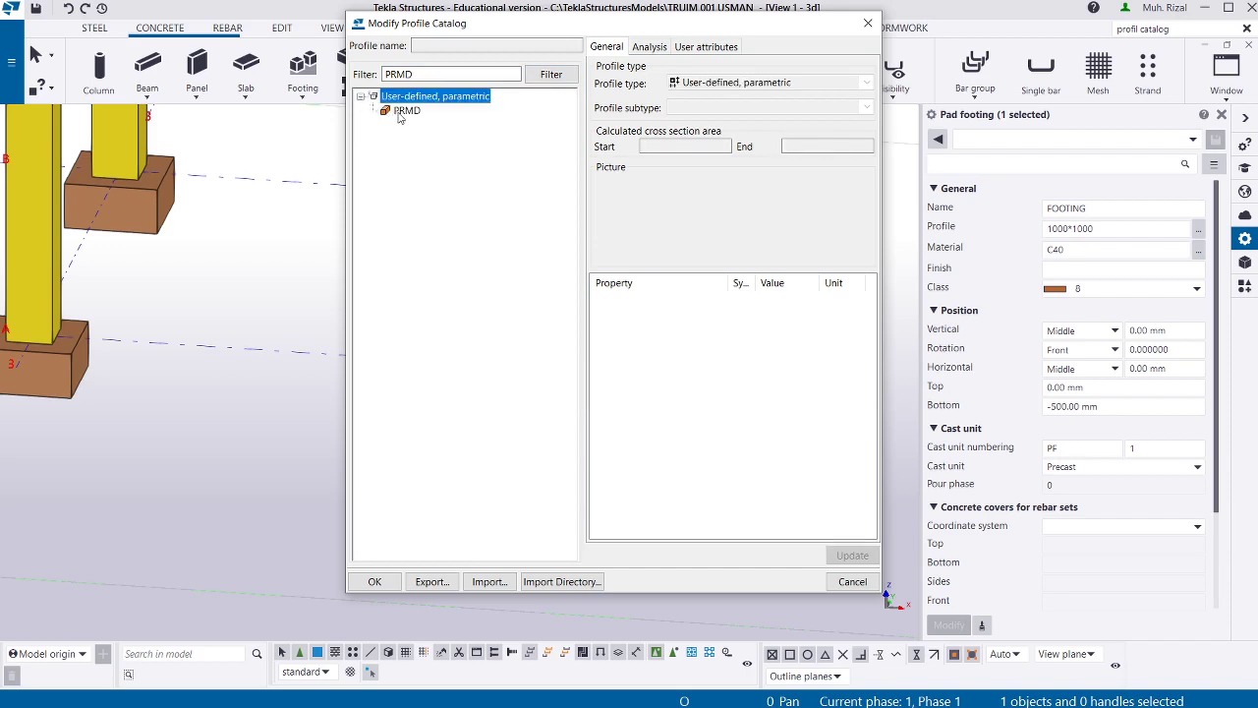
{"action": "key", "text": "Down"}
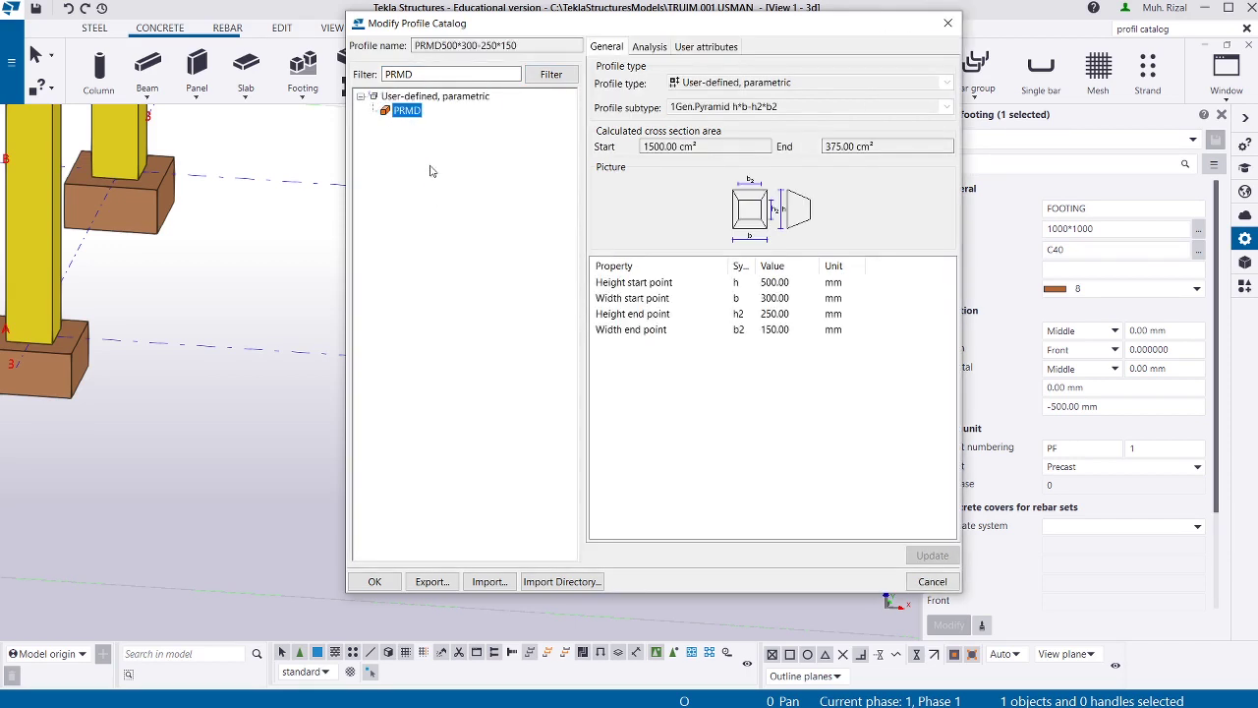
{"action": "right_click", "coordinate": [401, 114]}
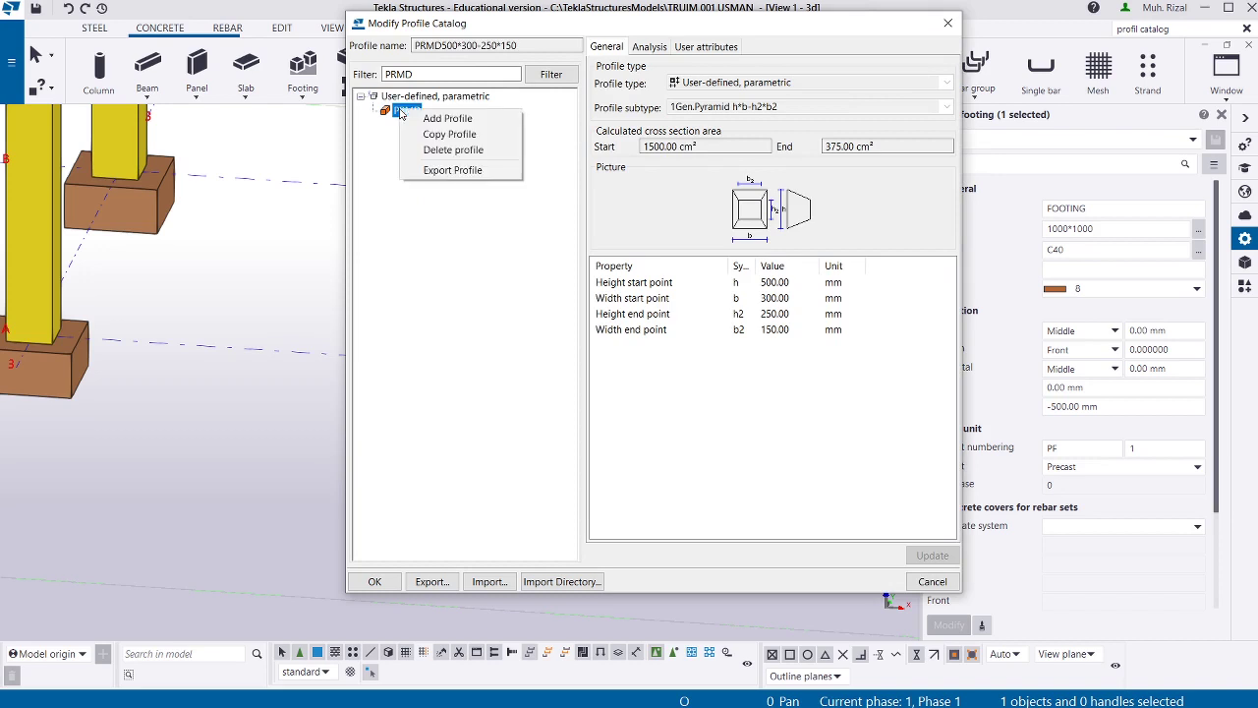
{"action": "left_click", "coordinate": [437, 118]}
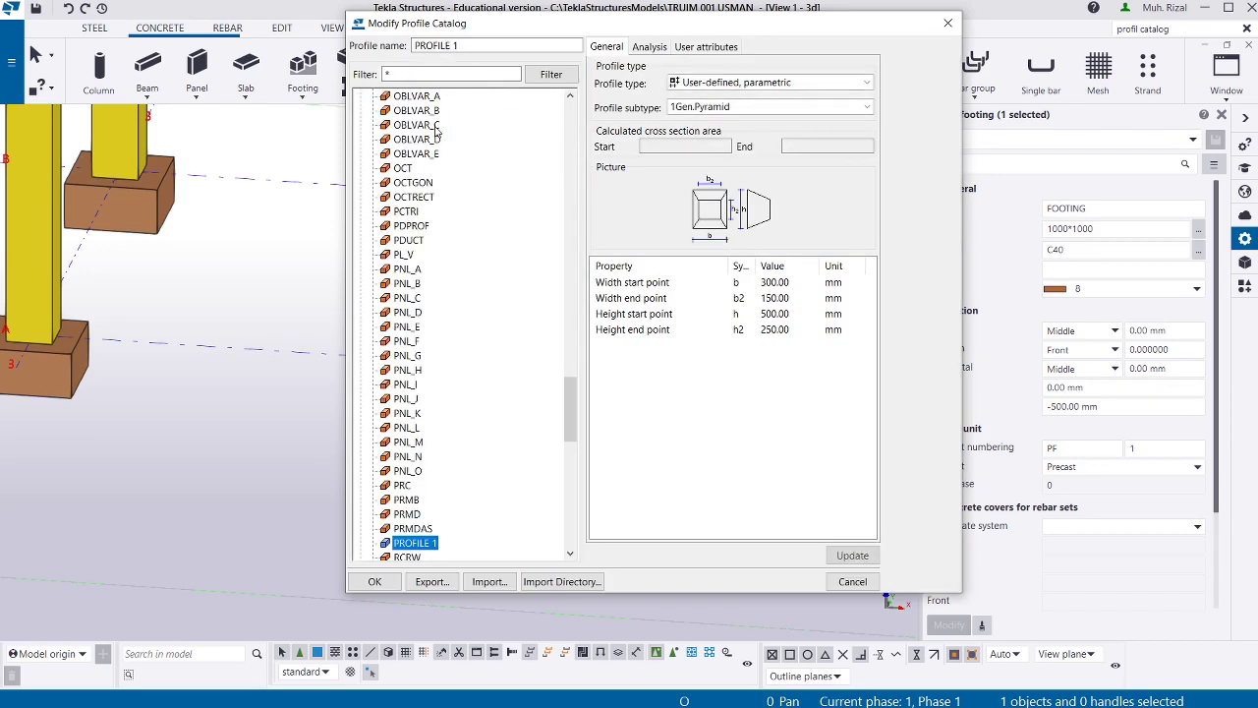
{"action": "scroll", "coordinate": [450, 210], "scroll_direction": "up", "scroll_amount": 20}
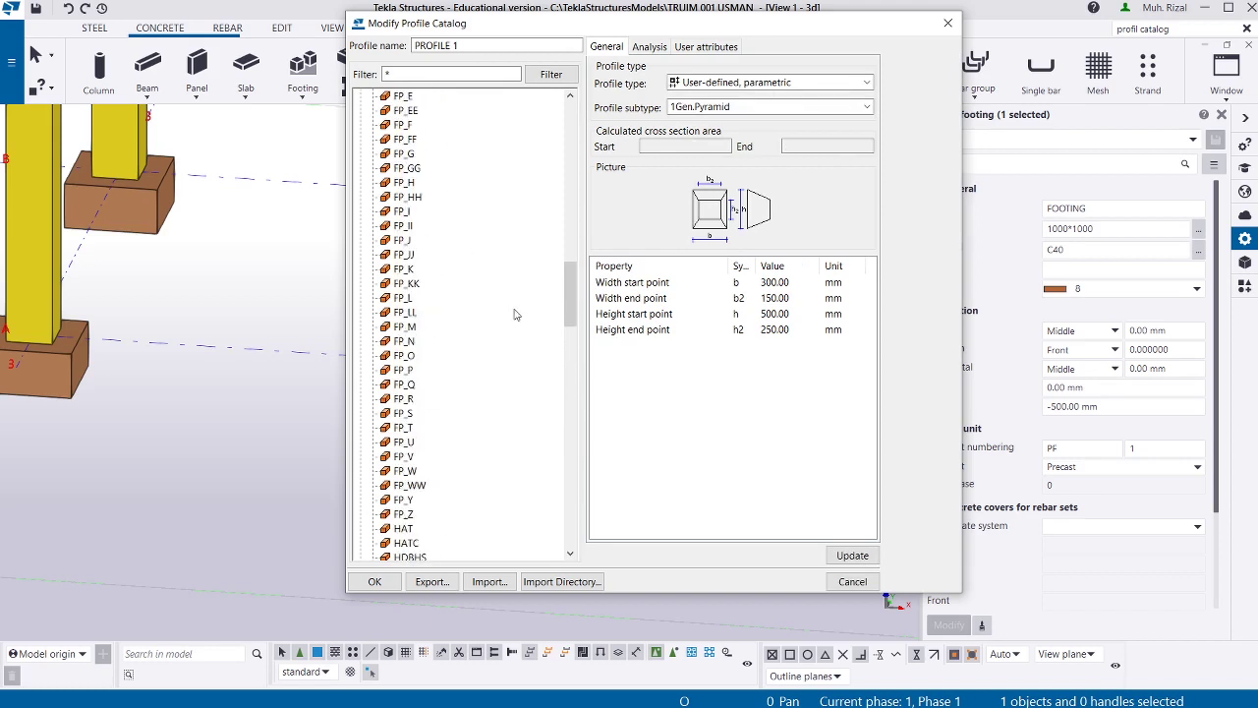
{"action": "left_click", "coordinate": [845, 556]}
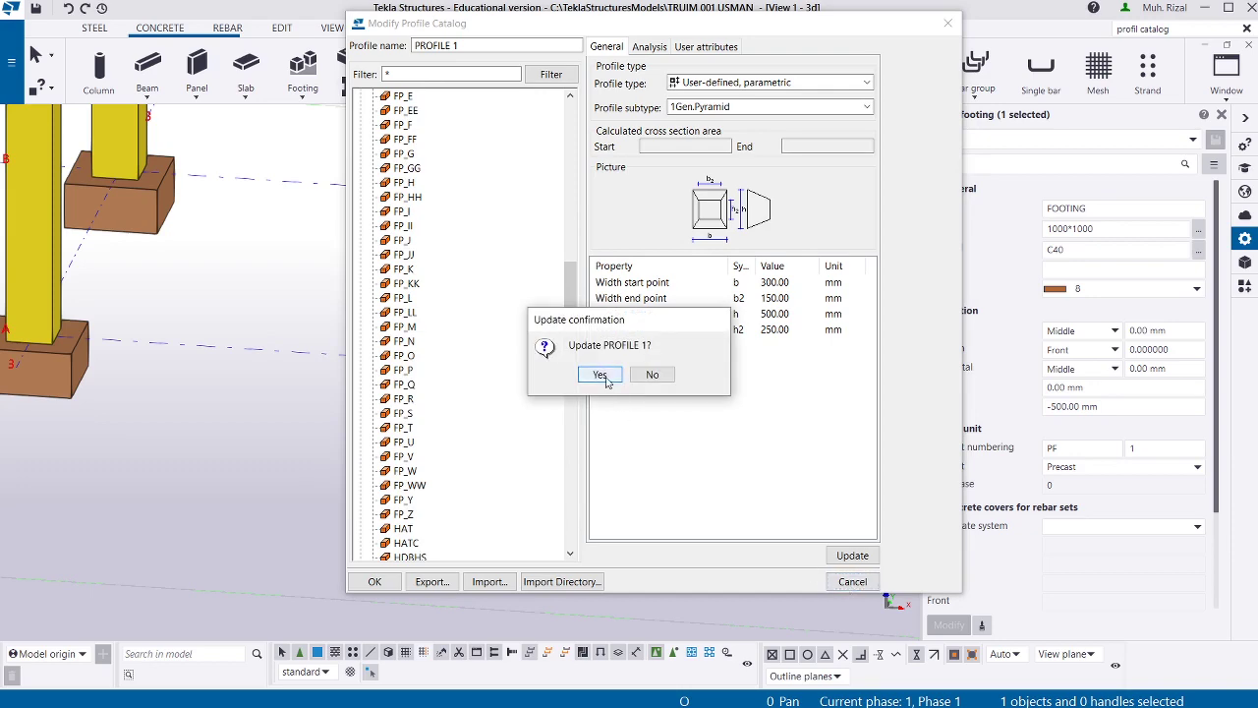
{"action": "left_click", "coordinate": [651, 374]}
{"action": "left_click", "coordinate": [649, 377]}
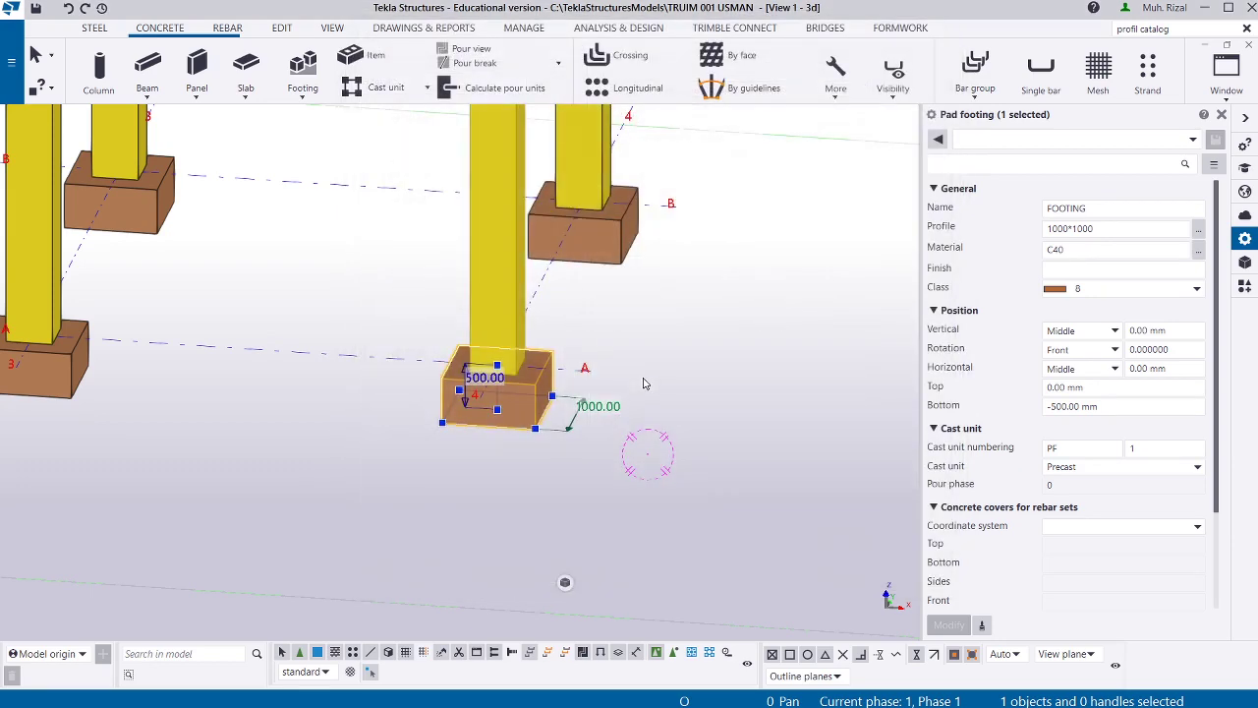
Clear the footing selection and open the applications and components catalog.
{"action": "left_click", "coordinate": [648, 432]}
{"action": "scroll", "coordinate": [650, 435], "scroll_direction": "down", "scroll_amount": 5}
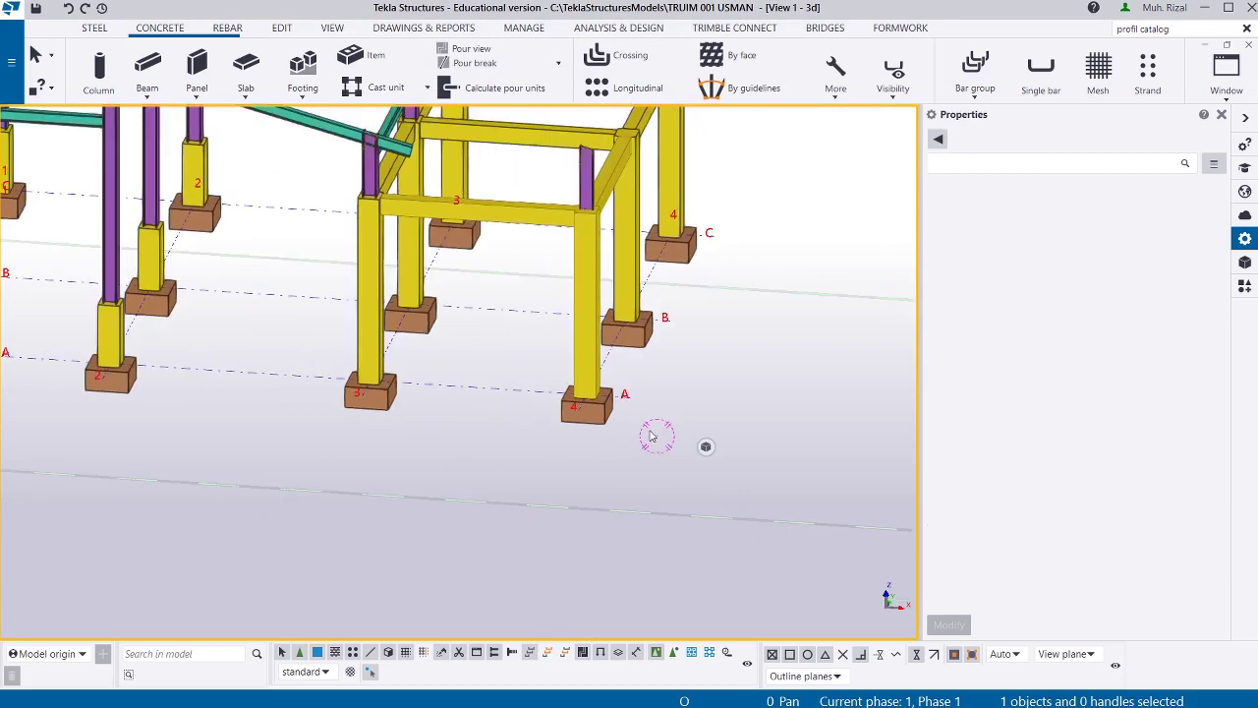
{"action": "scroll", "coordinate": [649, 435], "scroll_direction": "down", "scroll_amount": 3}
{"action": "scroll", "coordinate": [168, 351], "scroll_direction": "up", "scroll_amount": 6}
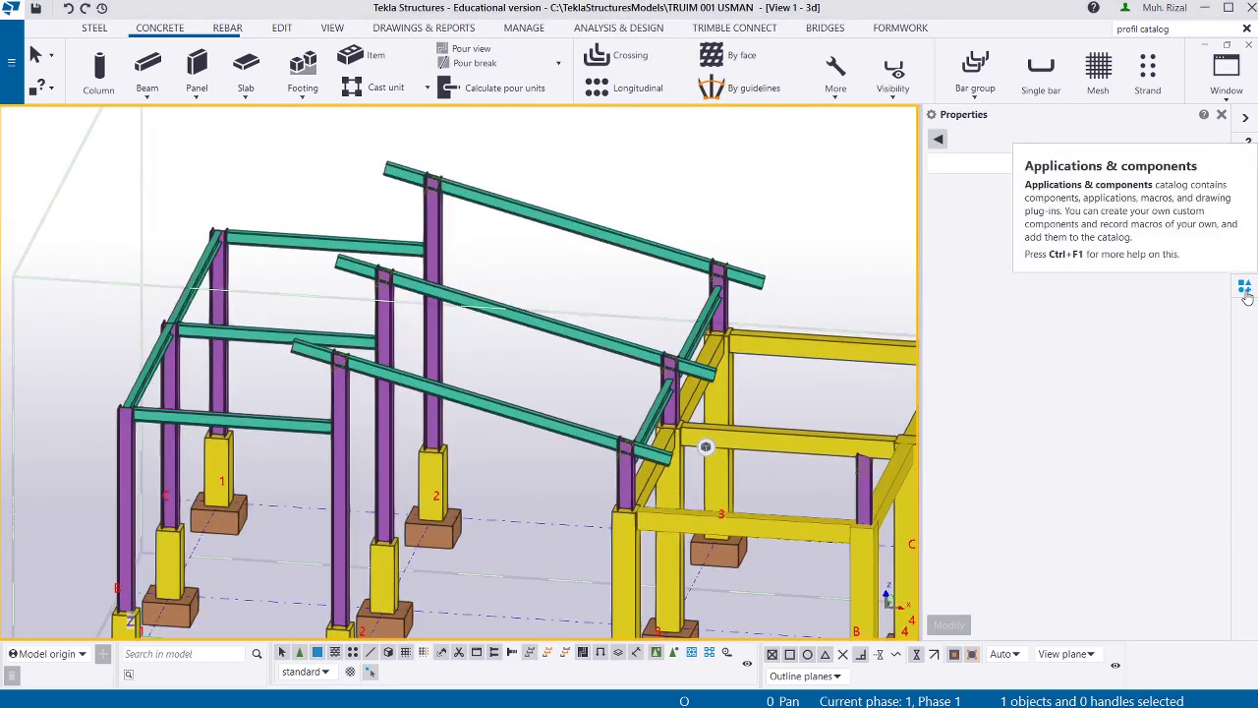
{"action": "left_click", "coordinate": [1245, 294]}
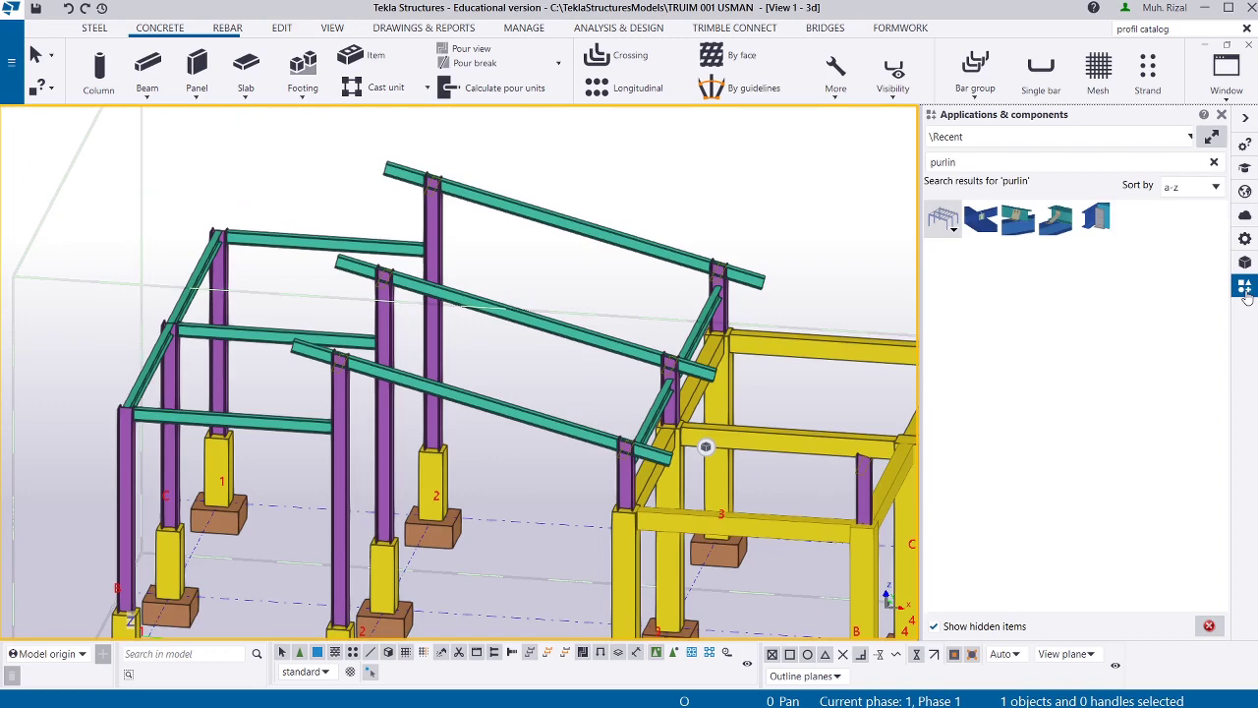
Start creating a steel beam and open the name in its properties for editing.
{"action": "left_click", "coordinate": [147, 64]}
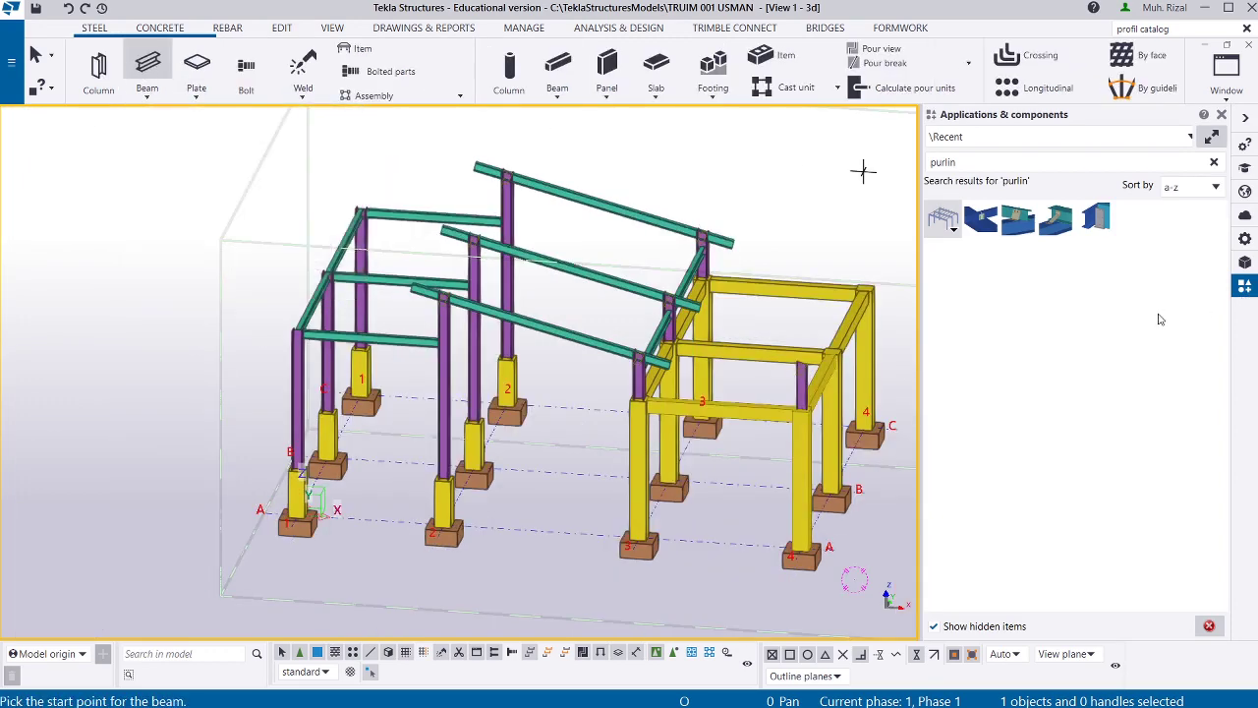
{"action": "left_click", "coordinate": [1244, 241]}
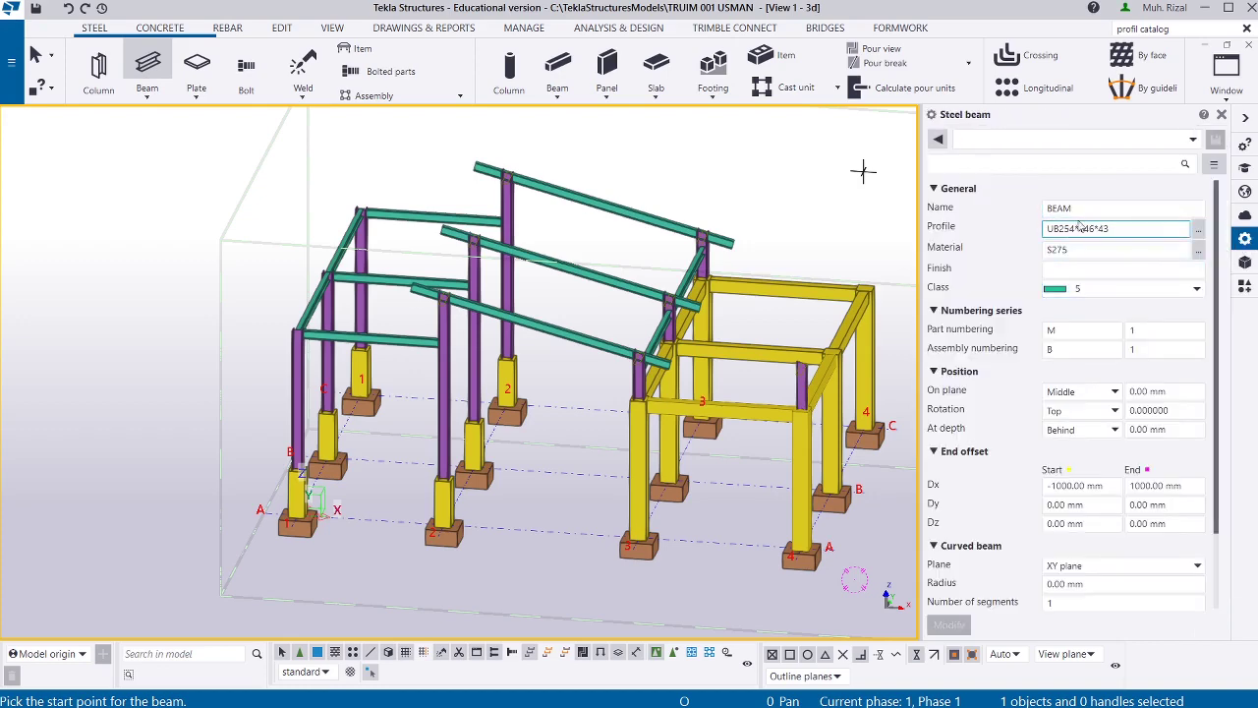
{"action": "left_click", "coordinate": [1050, 208]}
{"action": "double_click", "coordinate": [1050, 209]}
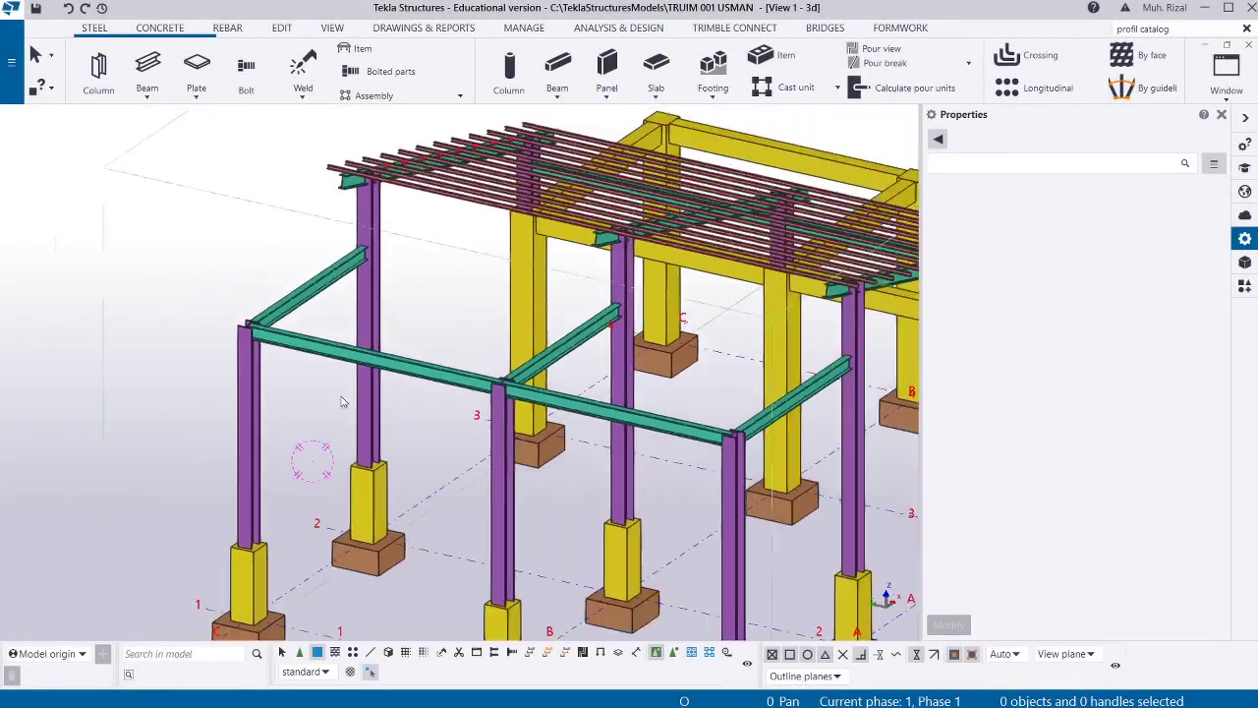
Split the continuous UB254*146*43 beam into two parts at the midpoint of the middle column's web.
{"action": "scroll", "coordinate": [506, 388], "scroll_direction": "up", "scroll_amount": 8}
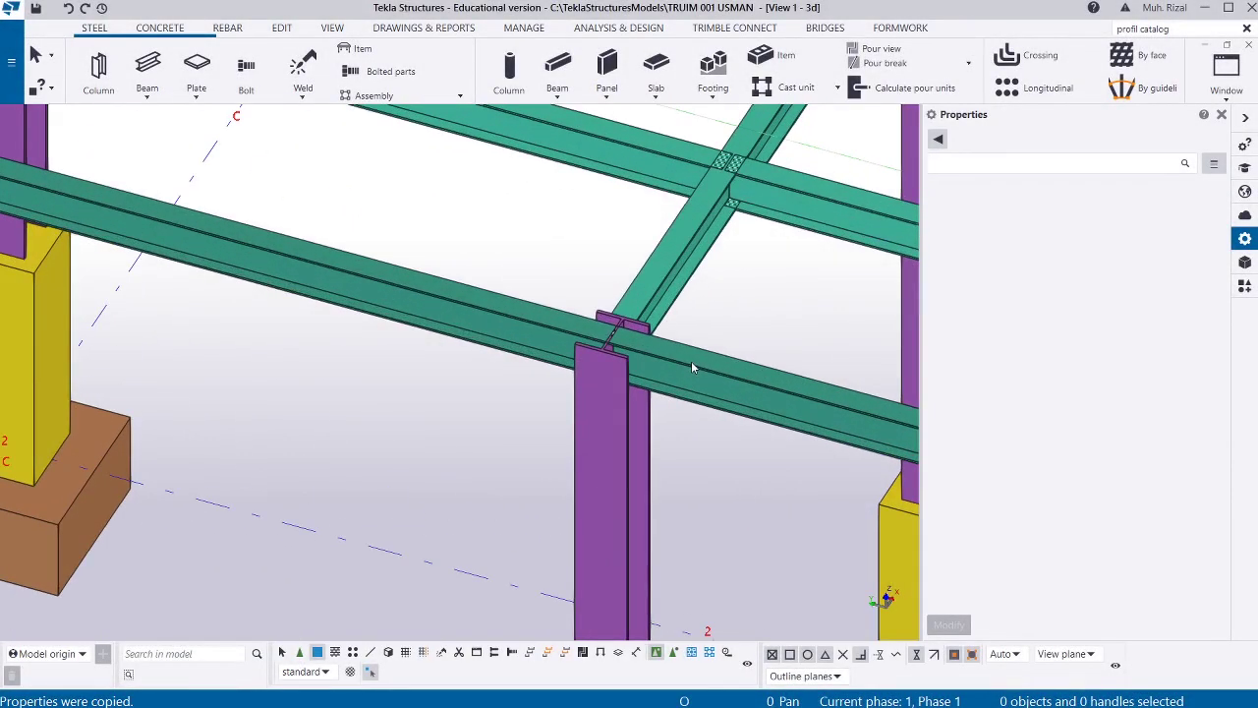
{"action": "left_click", "coordinate": [692, 367]}
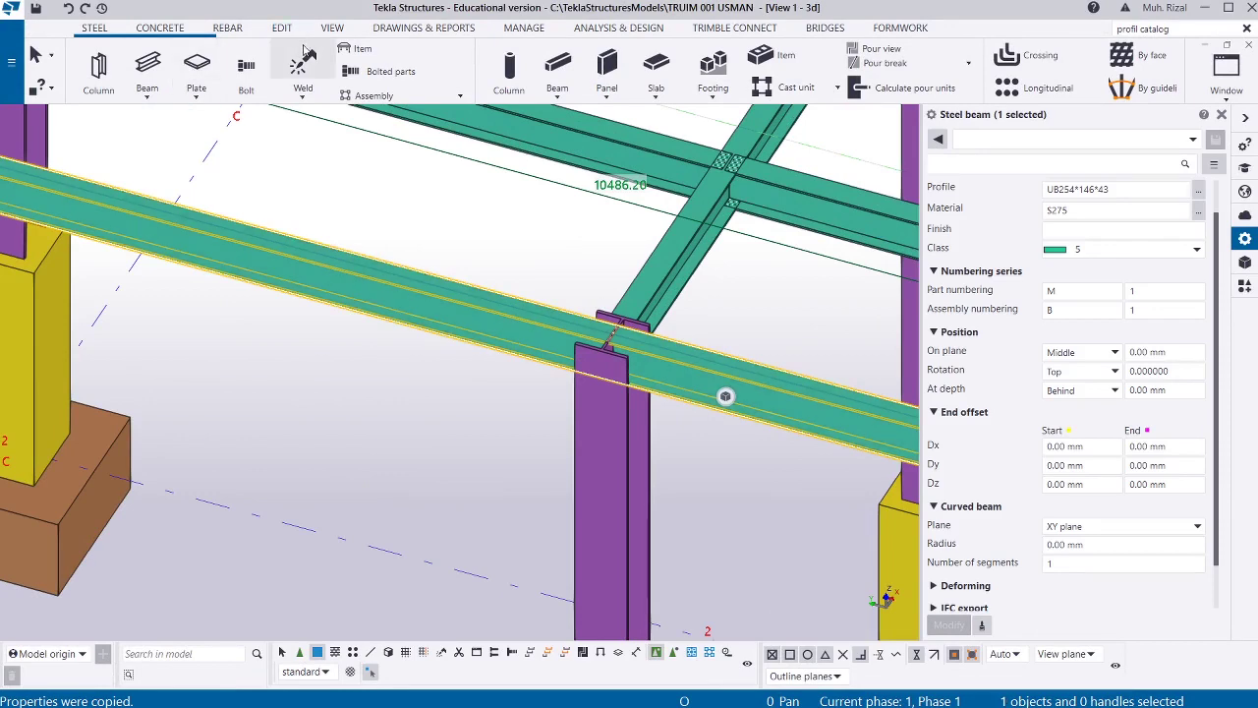
{"action": "left_click", "coordinate": [282, 32]}
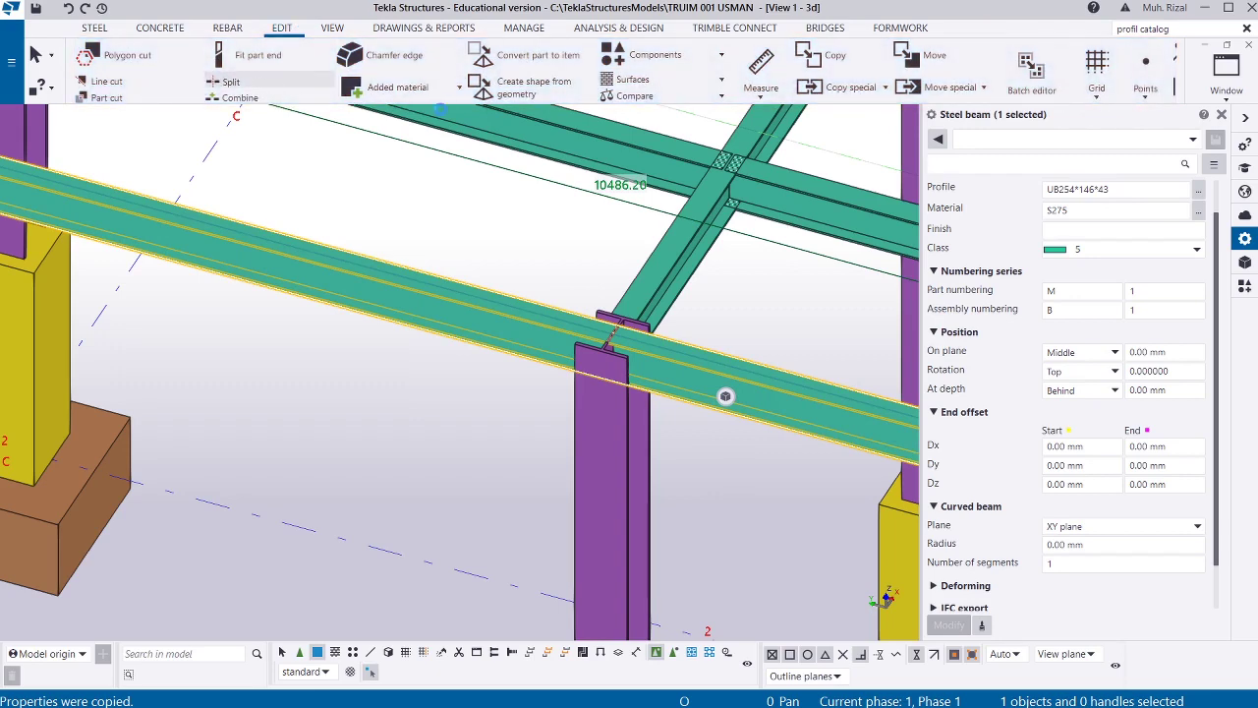
{"action": "left_click", "coordinate": [230, 82]}
{"action": "scroll", "coordinate": [689, 315], "scroll_direction": "up", "scroll_amount": 5}
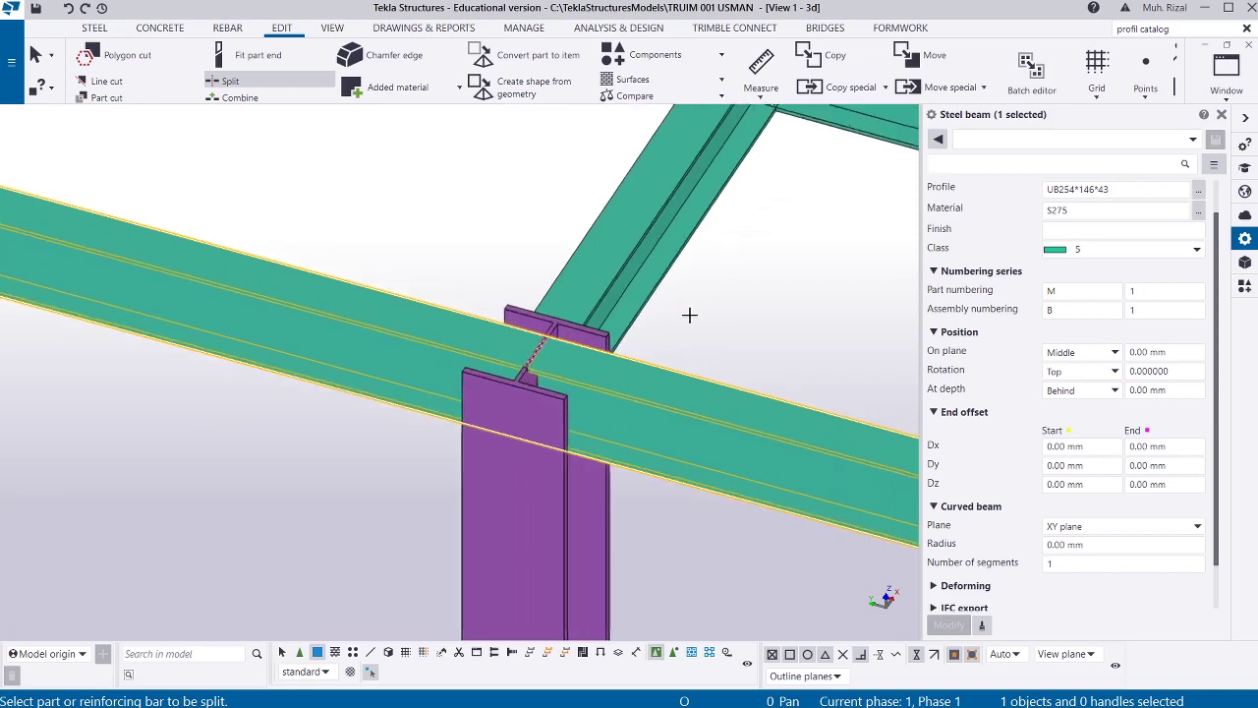
{"action": "scroll", "coordinate": [689, 314], "scroll_direction": "up", "scroll_amount": 1}
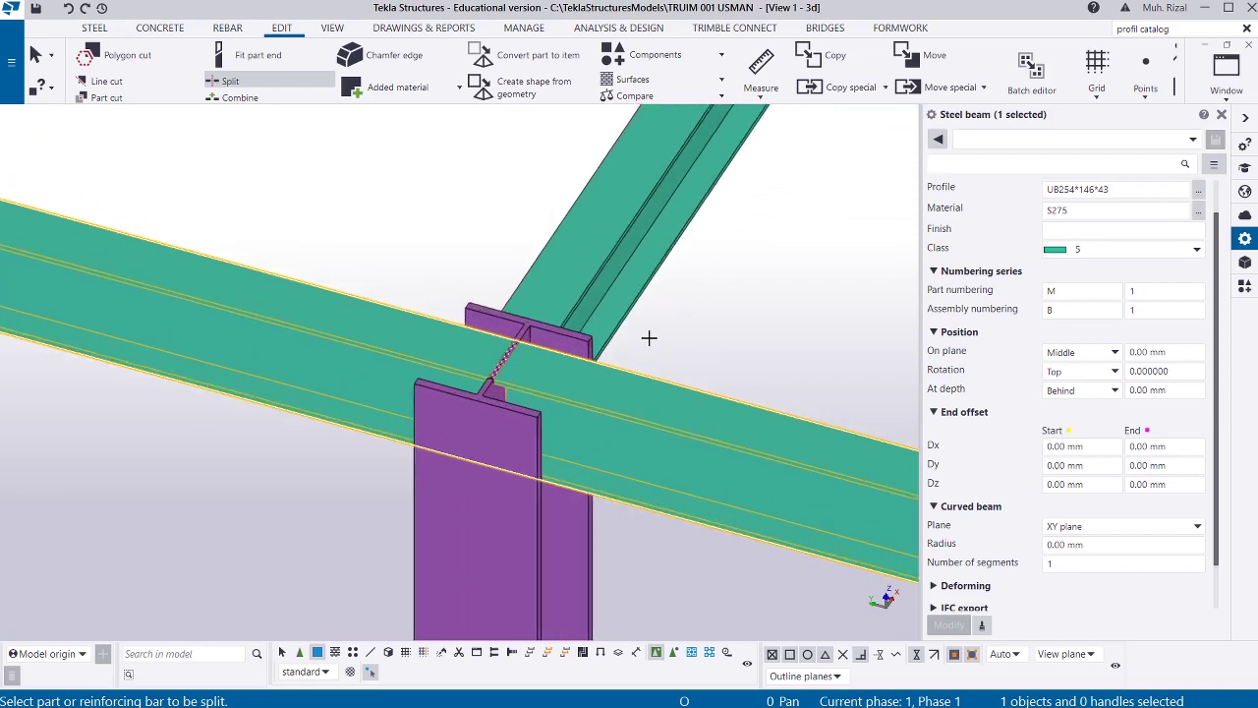
{"action": "scroll", "coordinate": [469, 371], "scroll_direction": "up", "scroll_amount": 5}
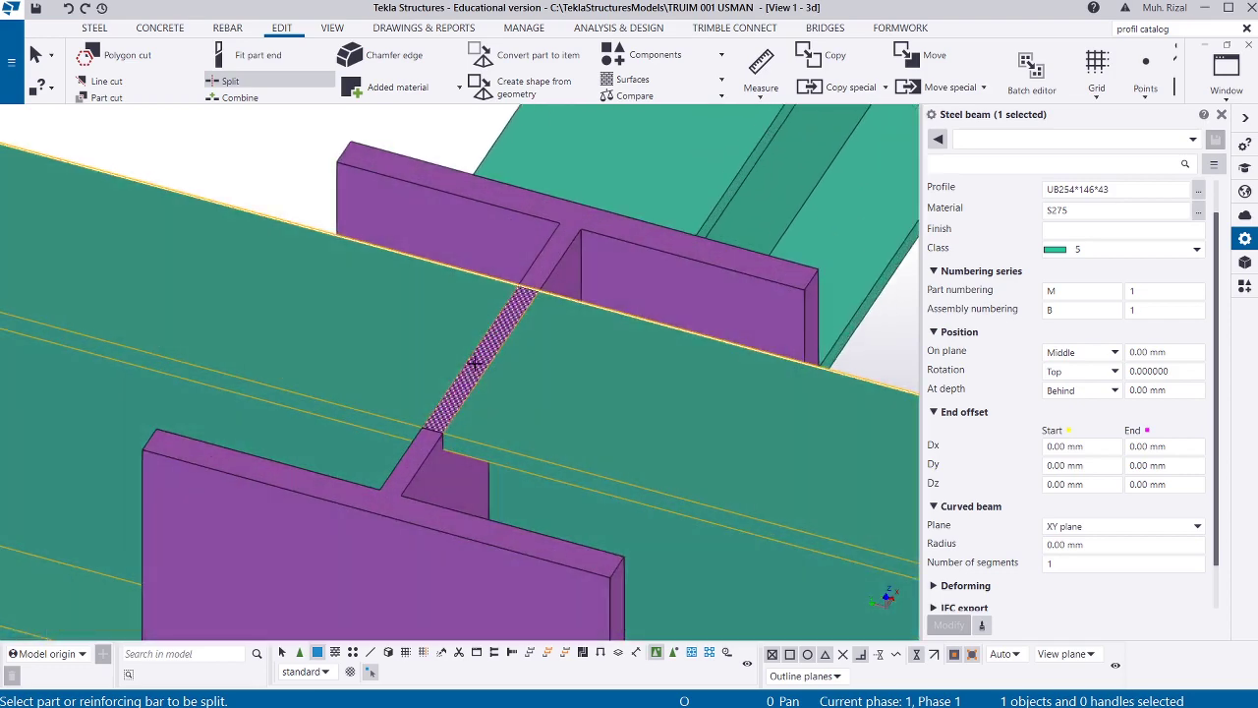
{"action": "left_click", "coordinate": [474, 362]}
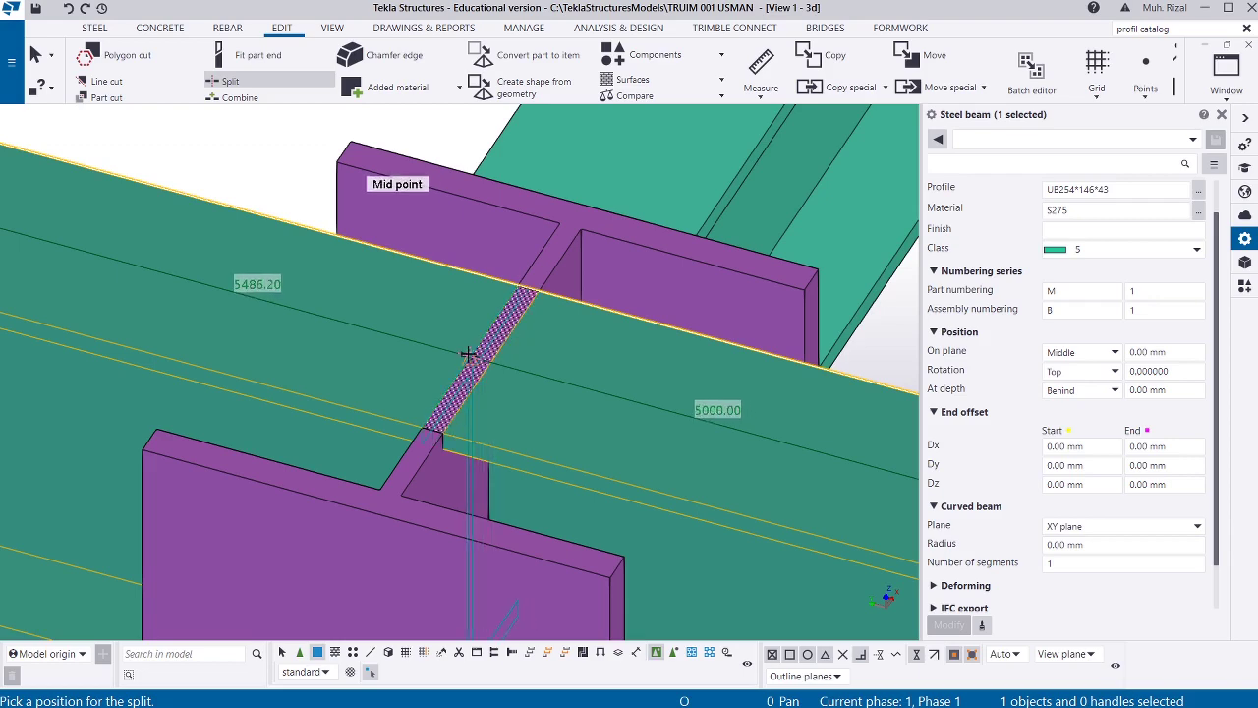
{"action": "left_click", "coordinate": [469, 355]}
{"action": "scroll", "coordinate": [570, 381], "scroll_direction": "down", "scroll_amount": 2}
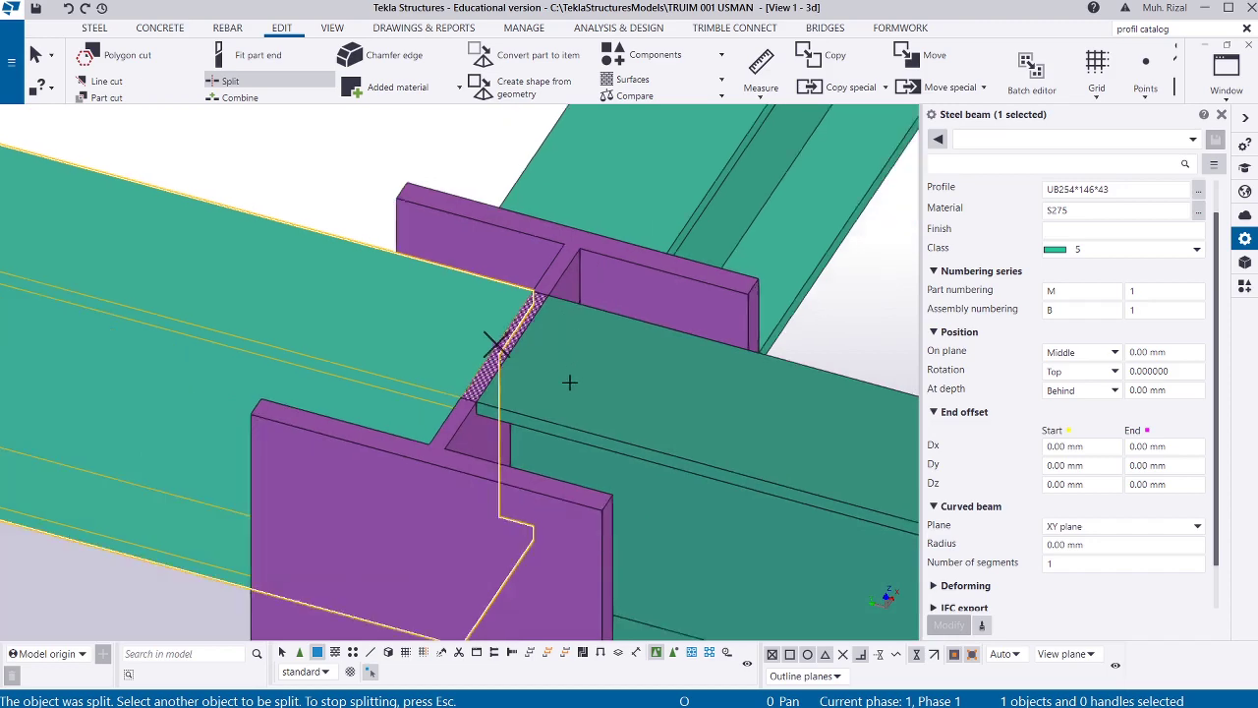
{"action": "scroll", "coordinate": [443, 331], "scroll_direction": "down", "scroll_amount": 5}
{"action": "key", "text": "Escape"}
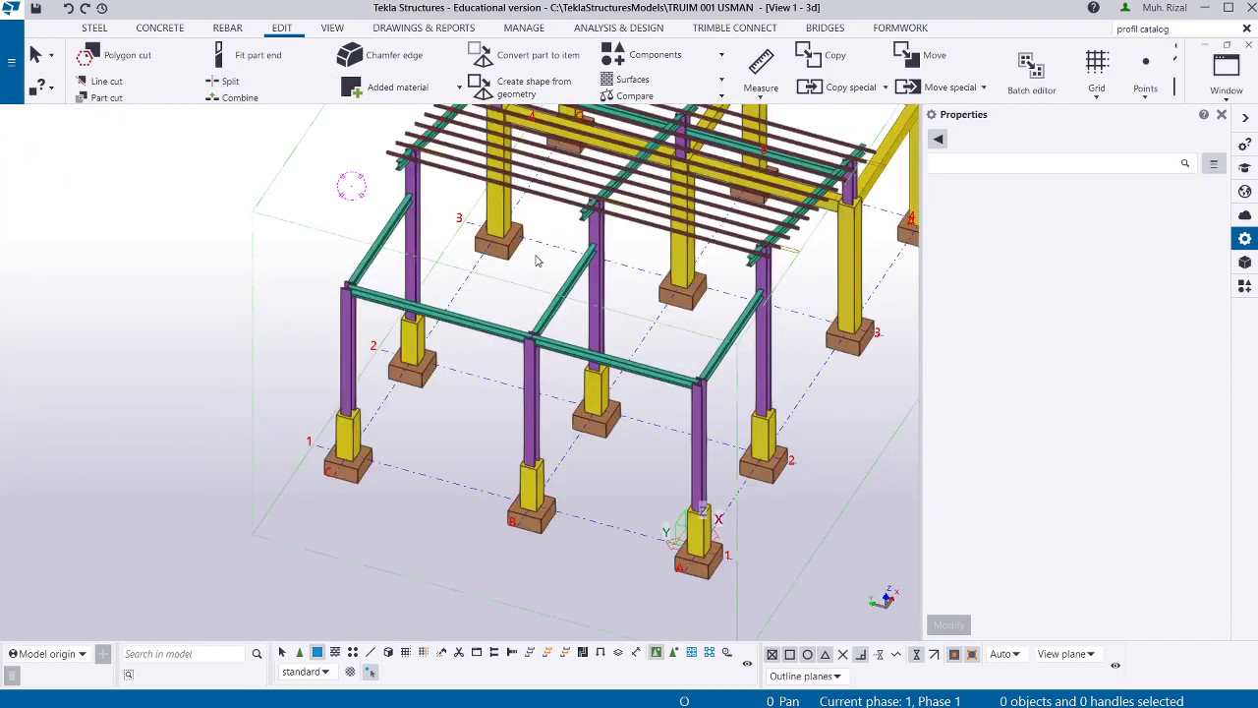
Try a line cut that removes the column A1 end of the beam between columns A1 and A2, and undo it.
{"action": "middle_click_drag", "start_coordinate": [513, 328], "coordinate": [710, 267], "text": "ctrl"}
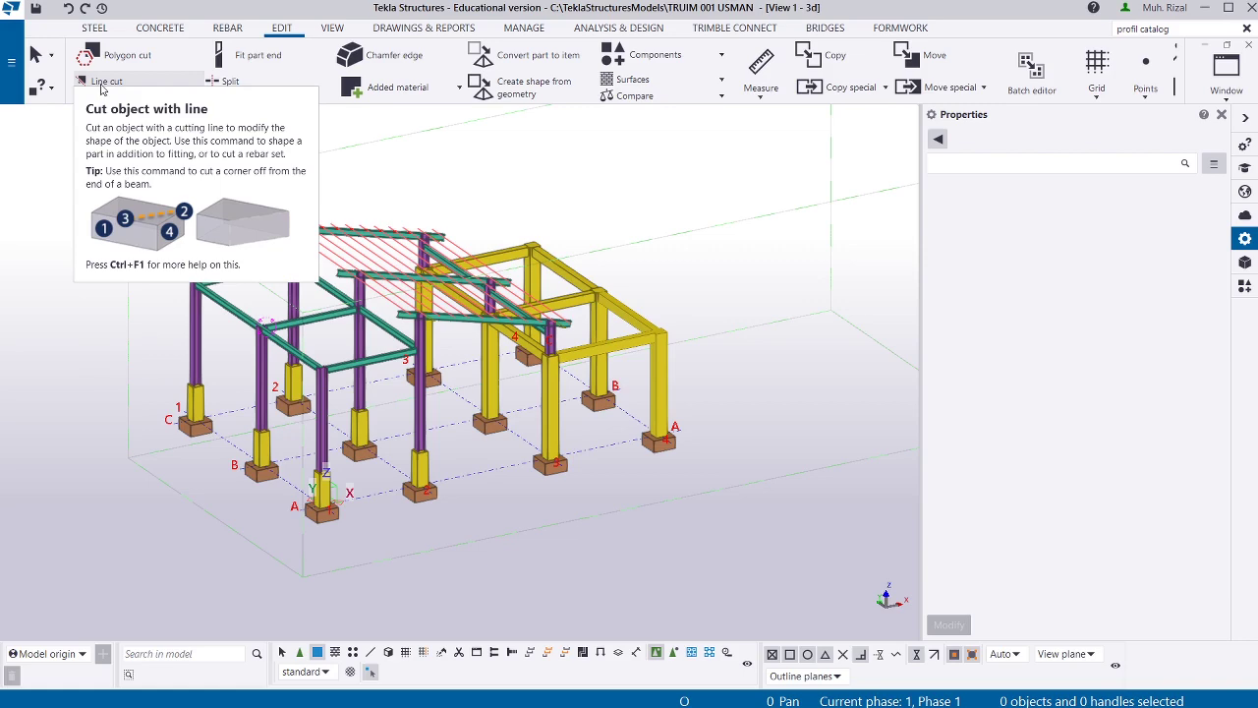
{"action": "scroll", "coordinate": [356, 444], "scroll_direction": "up", "scroll_amount": 10}
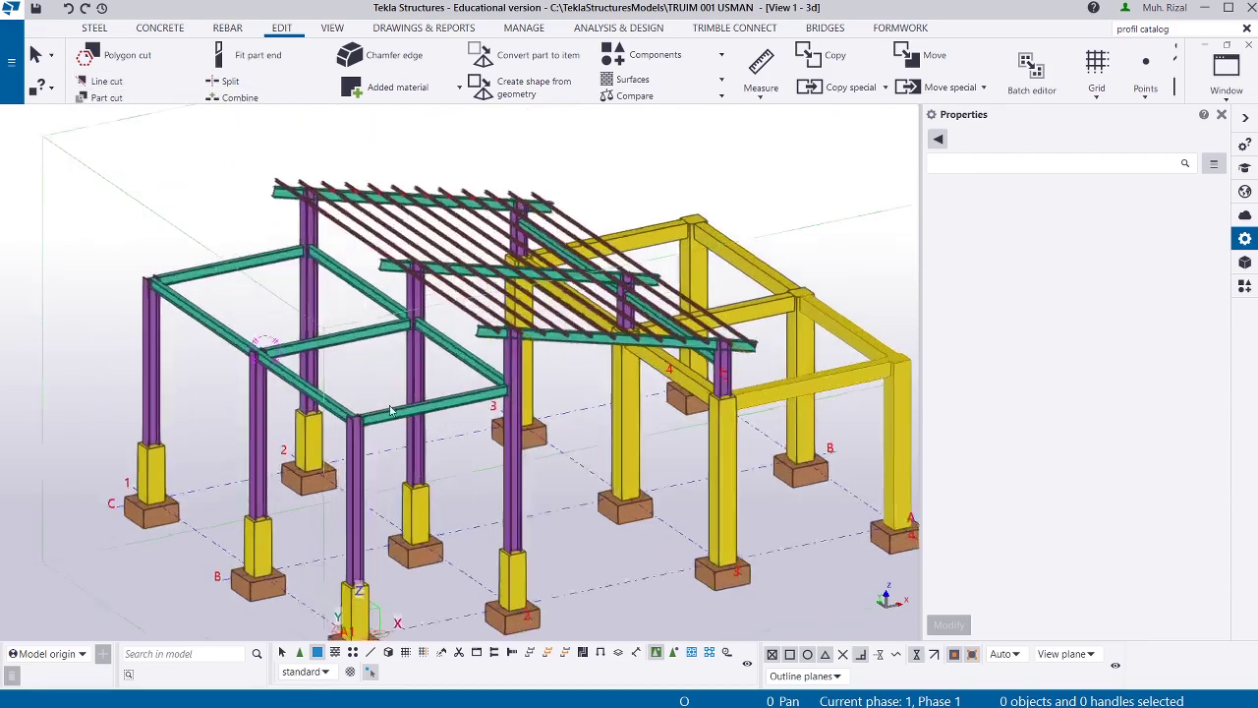
{"action": "scroll", "coordinate": [324, 403], "scroll_direction": "up", "scroll_amount": 8}
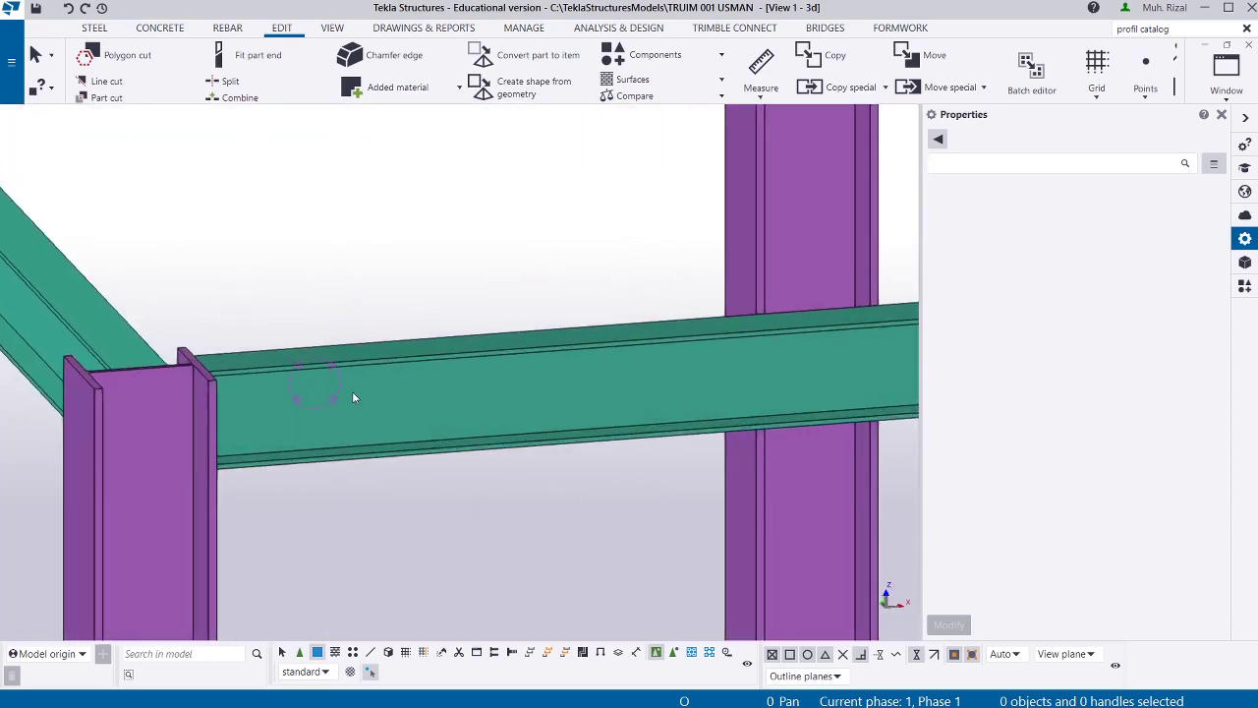
{"action": "left_click", "coordinate": [352, 395]}
{"action": "left_click", "coordinate": [324, 262]}
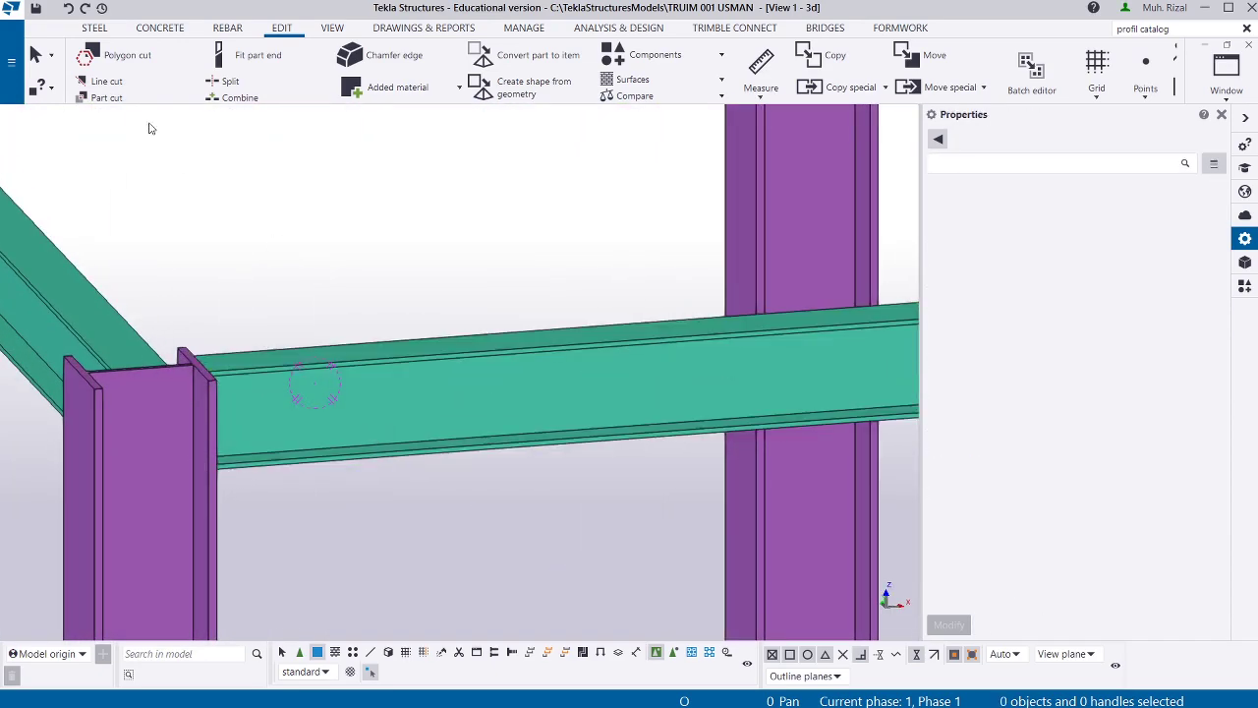
{"action": "left_click", "coordinate": [108, 80]}
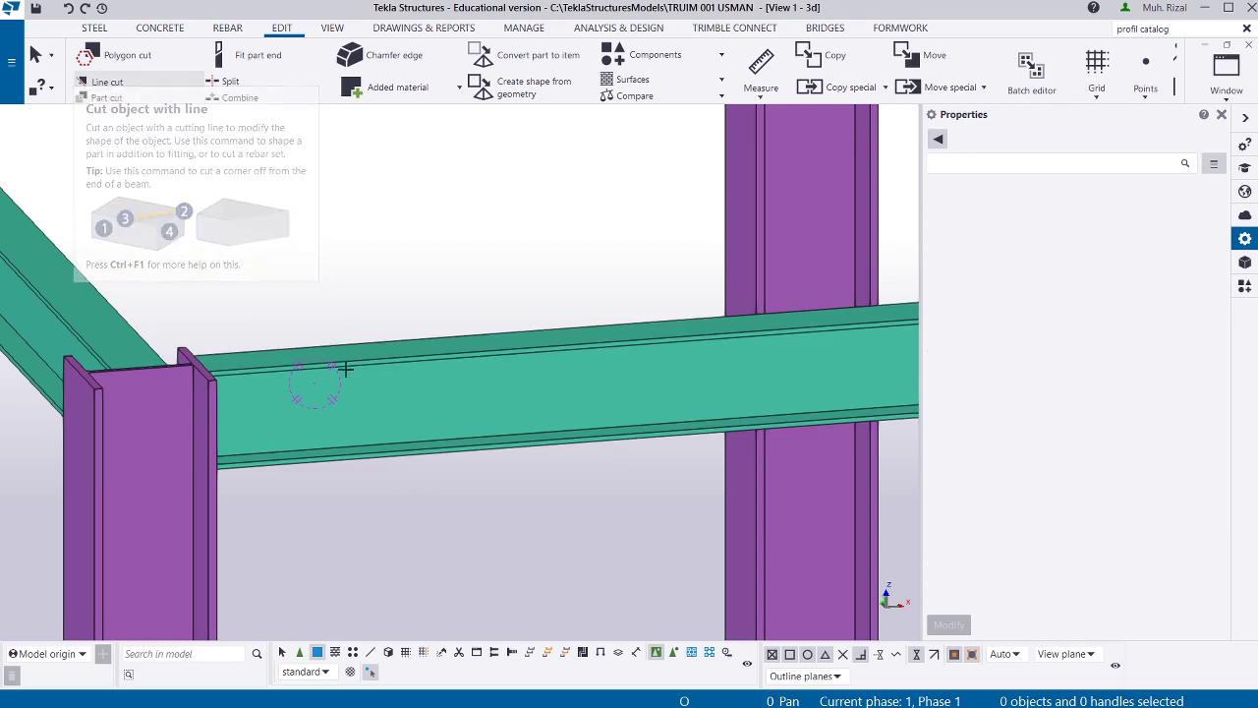
{"action": "scroll", "coordinate": [349, 356], "scroll_direction": "up", "scroll_amount": 3}
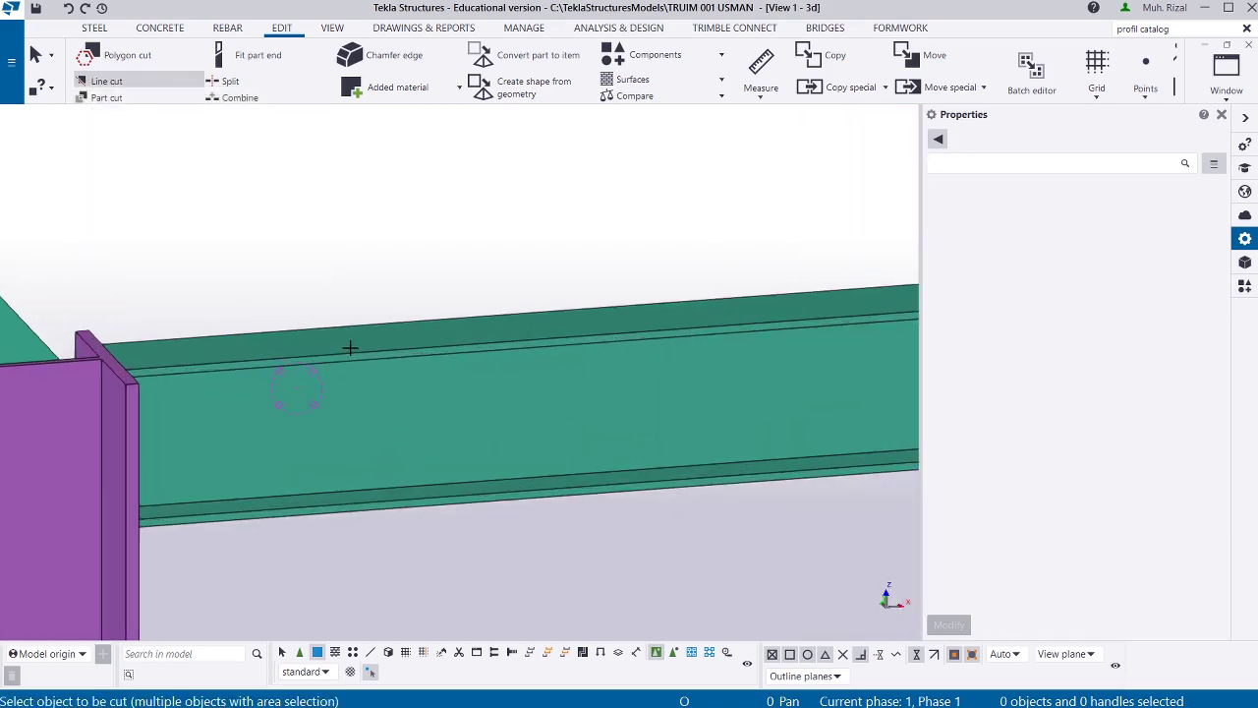
{"action": "left_click", "coordinate": [361, 335]}
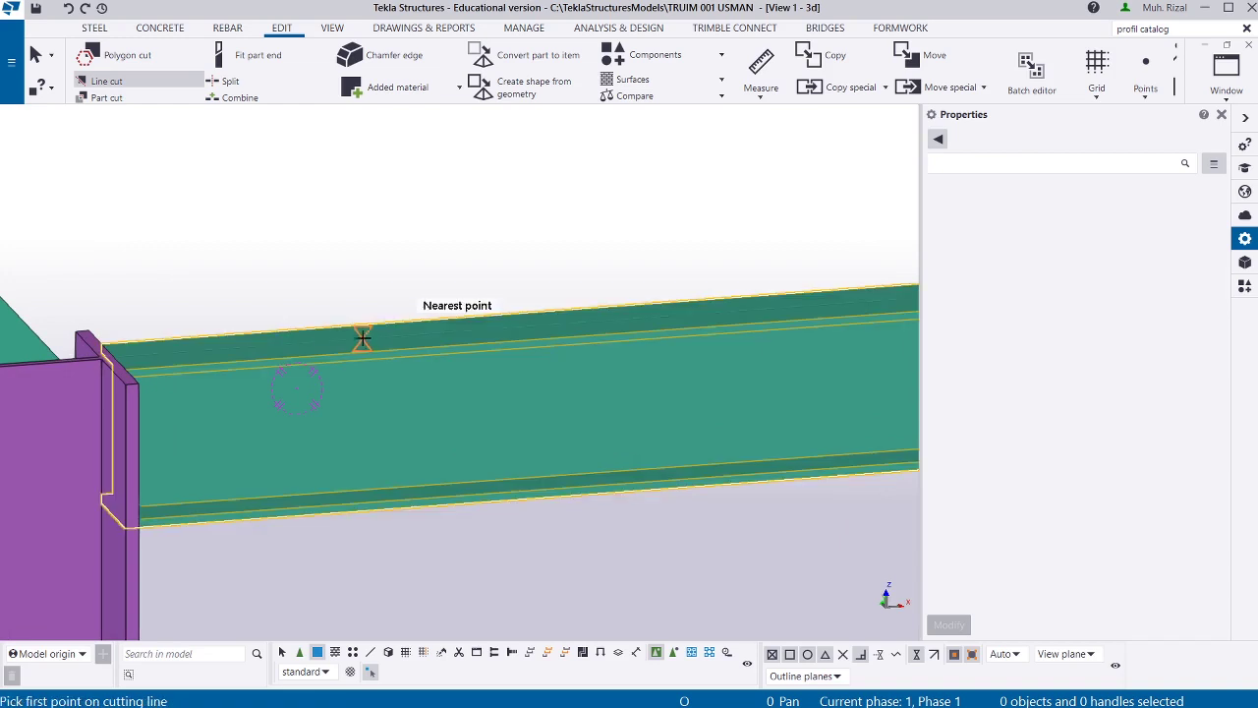
{"action": "left_click", "coordinate": [382, 427]}
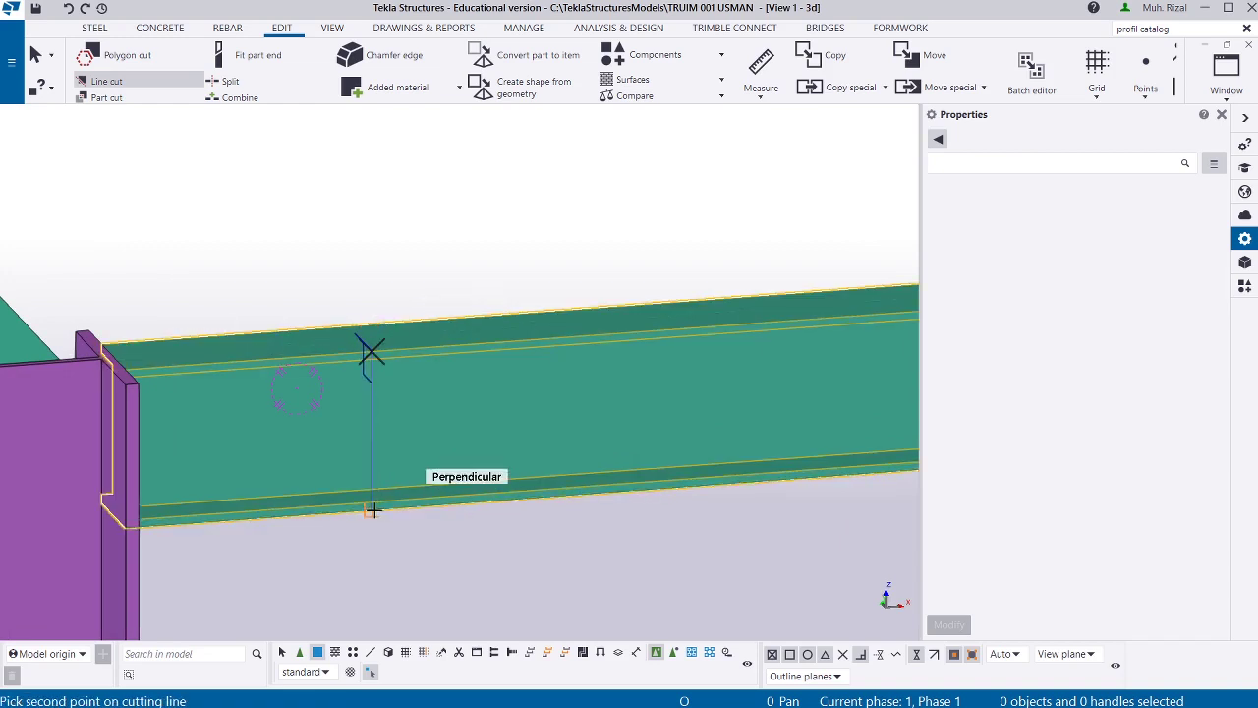
{"action": "left_click", "coordinate": [371, 510]}
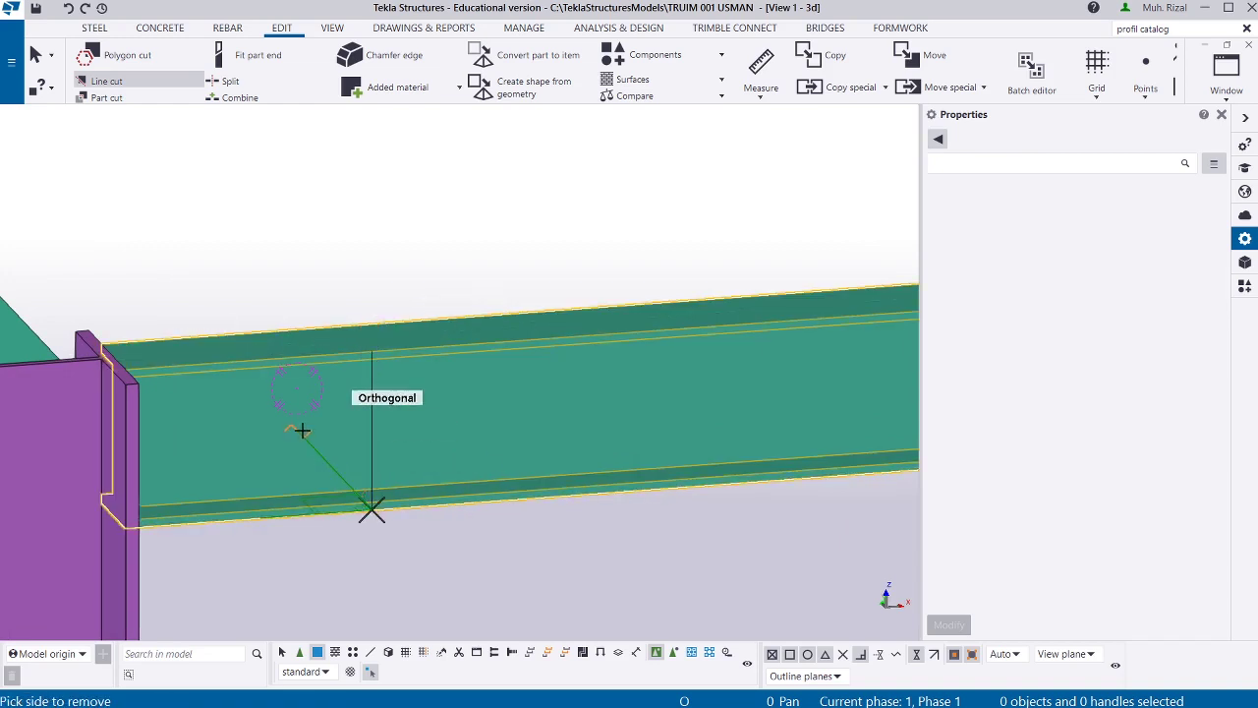
{"action": "left_click", "coordinate": [291, 440]}
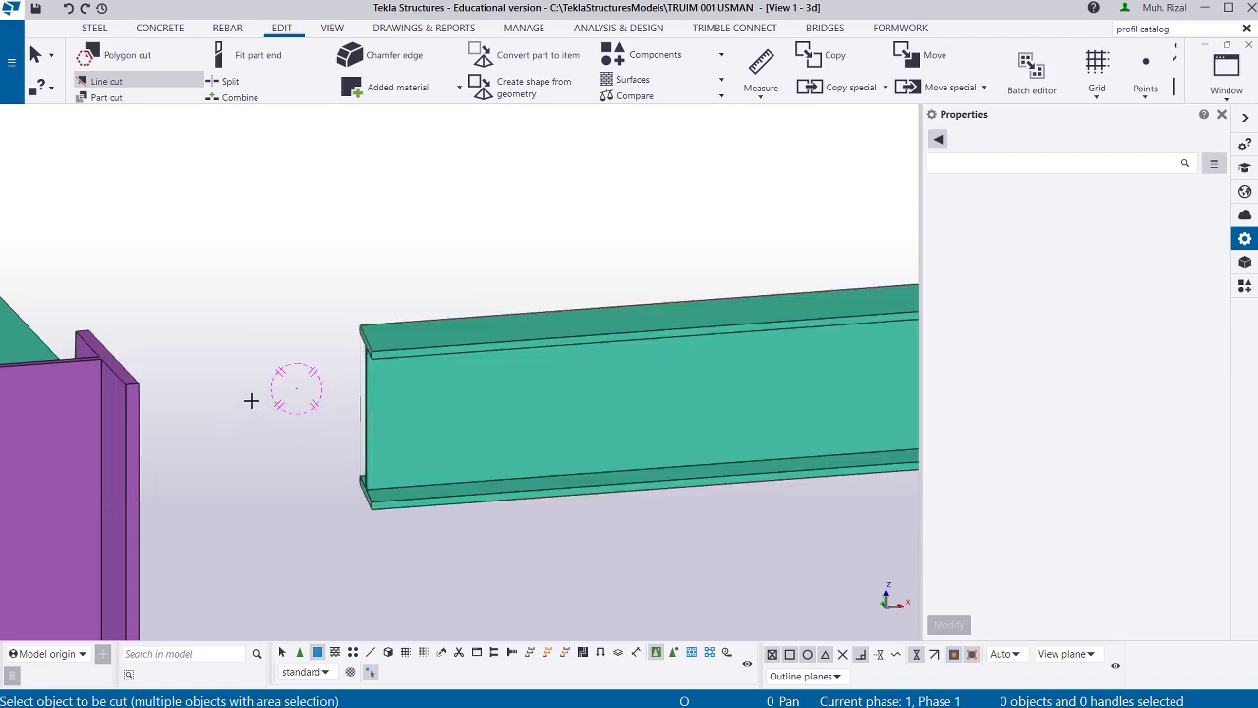
{"action": "key", "text": "ctrl+z"}
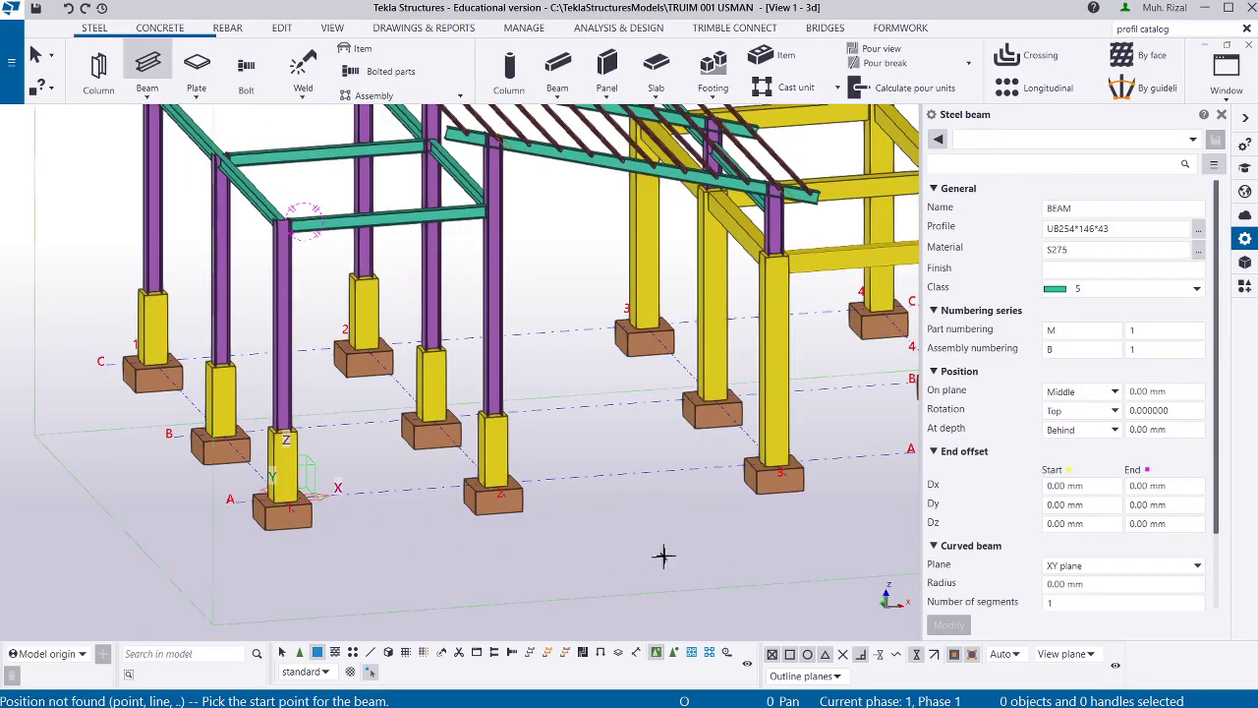
Create a 3500 mm long UB254*146*43 steel beam between the A1 and A2 footings.
{"action": "left_click", "coordinate": [311, 526]}
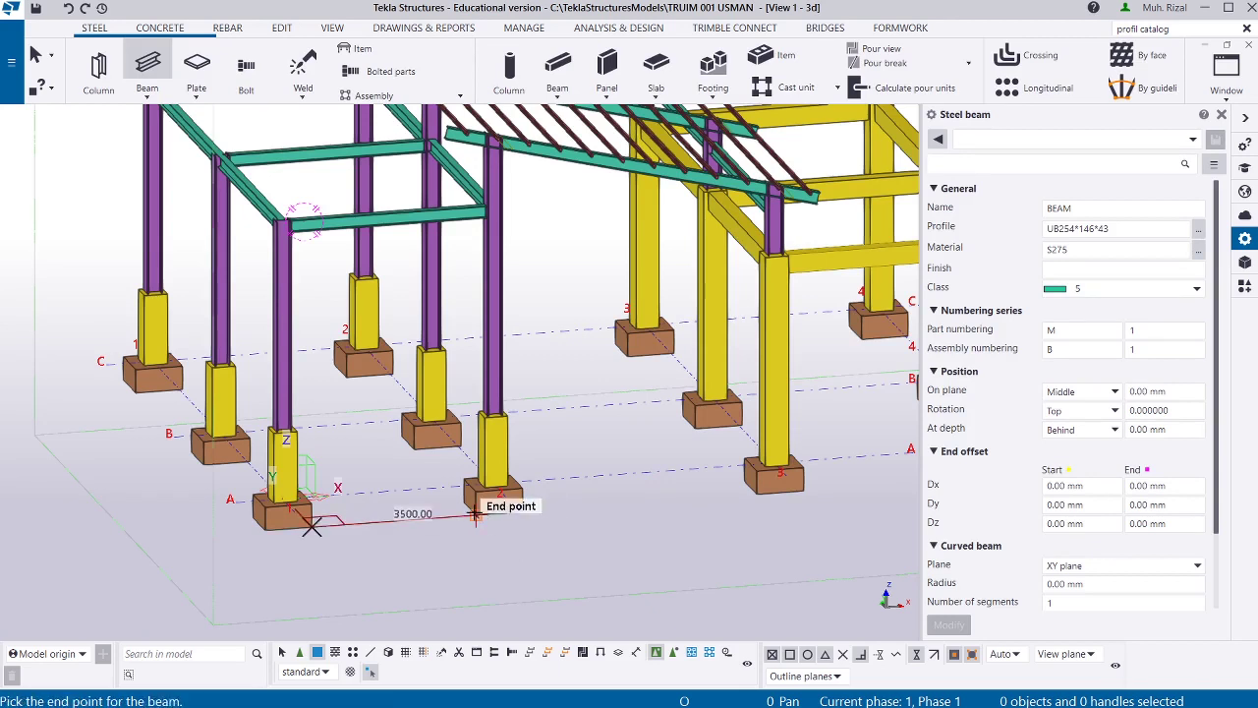
{"action": "left_click", "coordinate": [475, 515]}
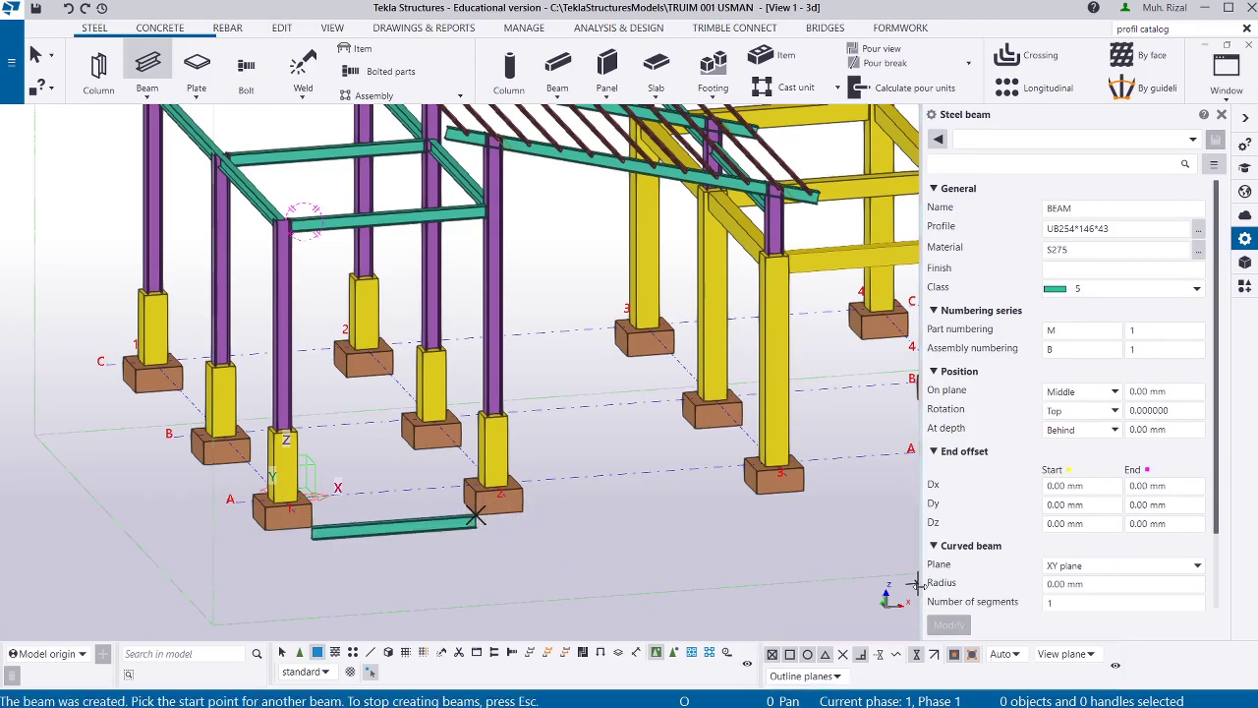
{"action": "left_click", "coordinate": [36, 56]}
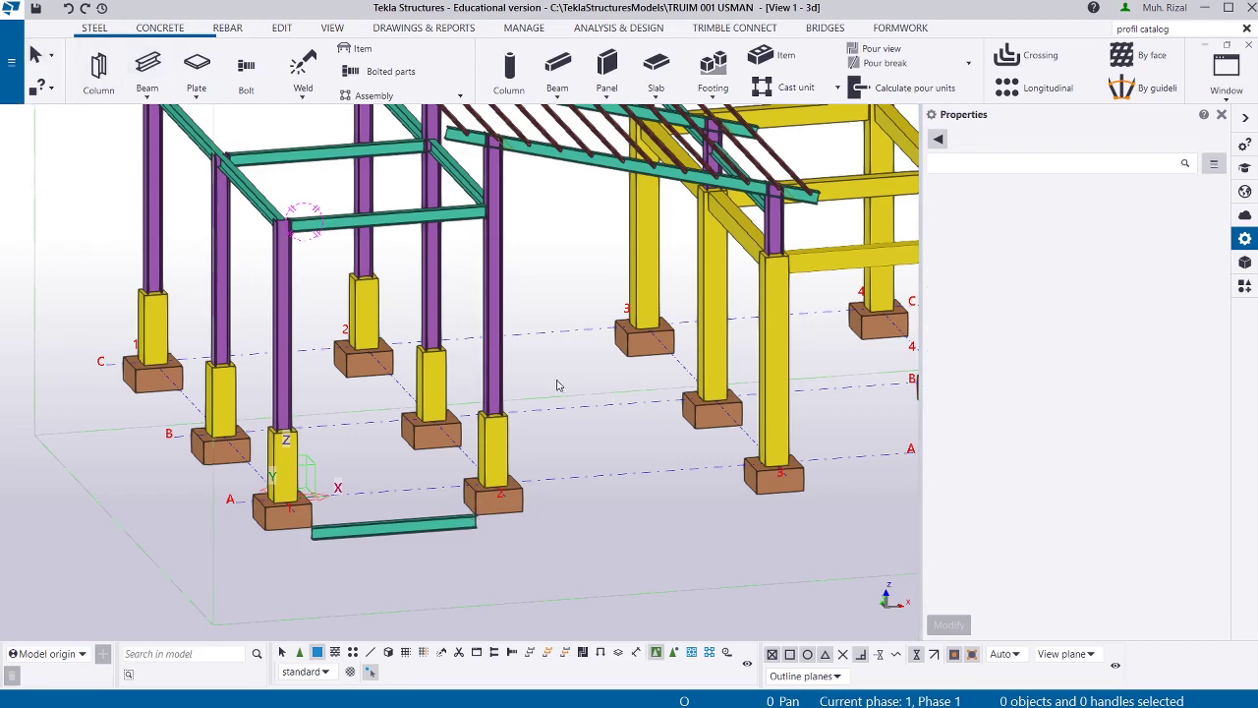
Copy all properties of steel column A2 to the beam between the A1 and A2 footings.
{"action": "left_click", "coordinate": [494, 350]}
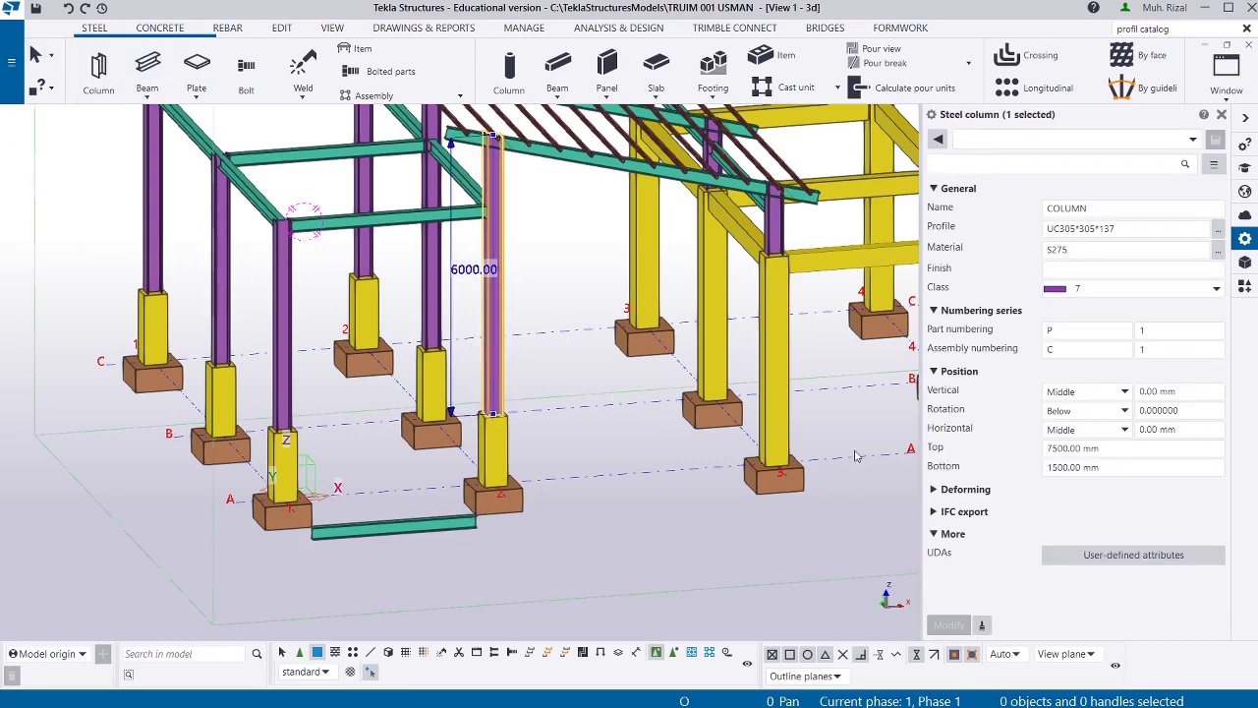
{"action": "left_click", "coordinate": [981, 626]}
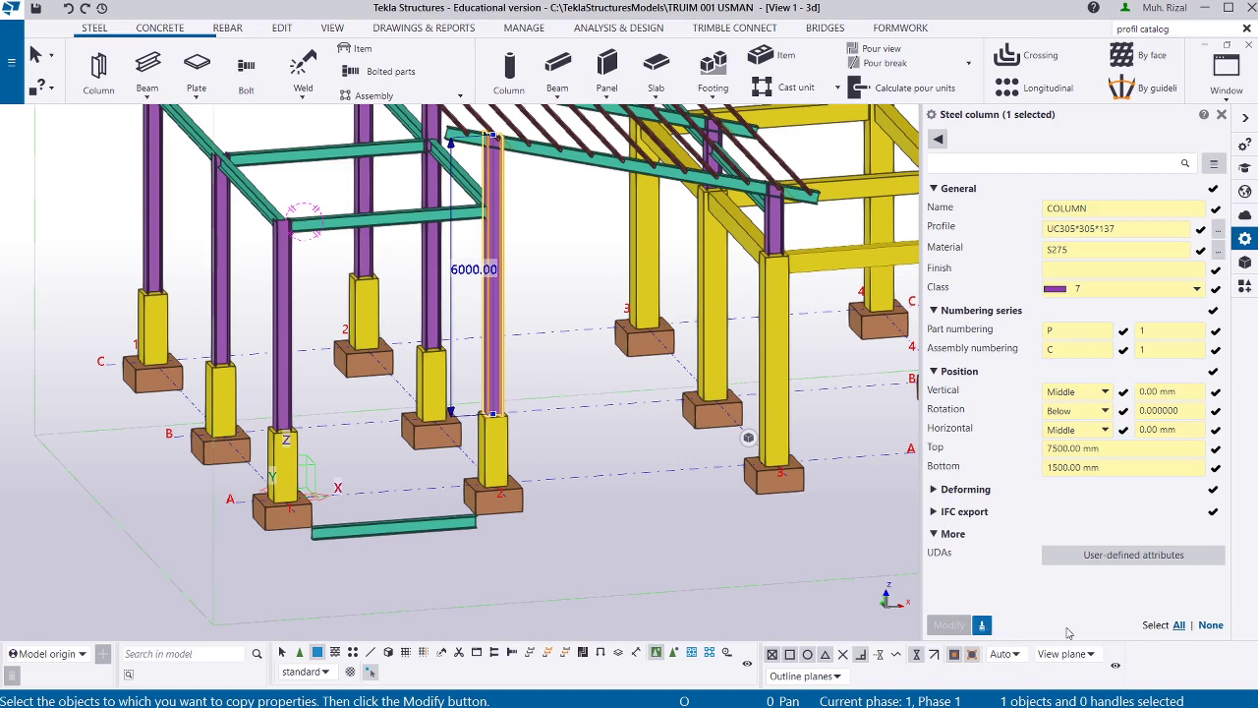
{"action": "left_click", "coordinate": [1205, 630]}
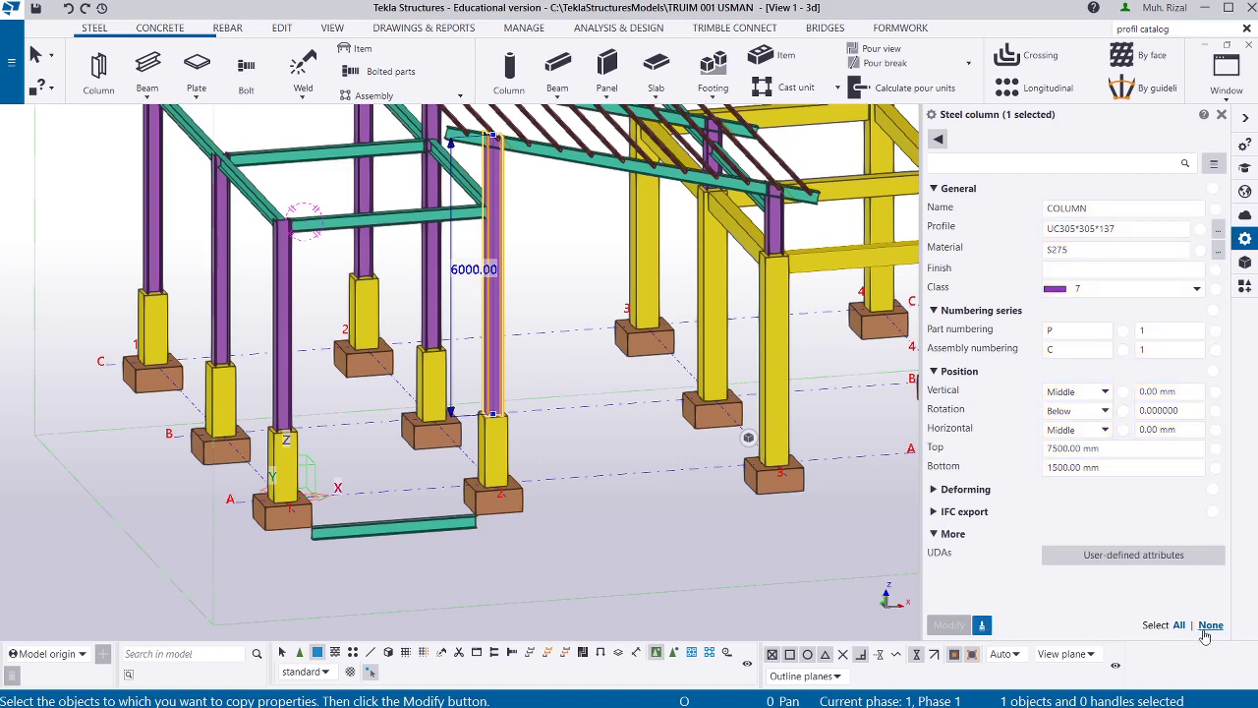
{"action": "left_click", "coordinate": [1178, 625]}
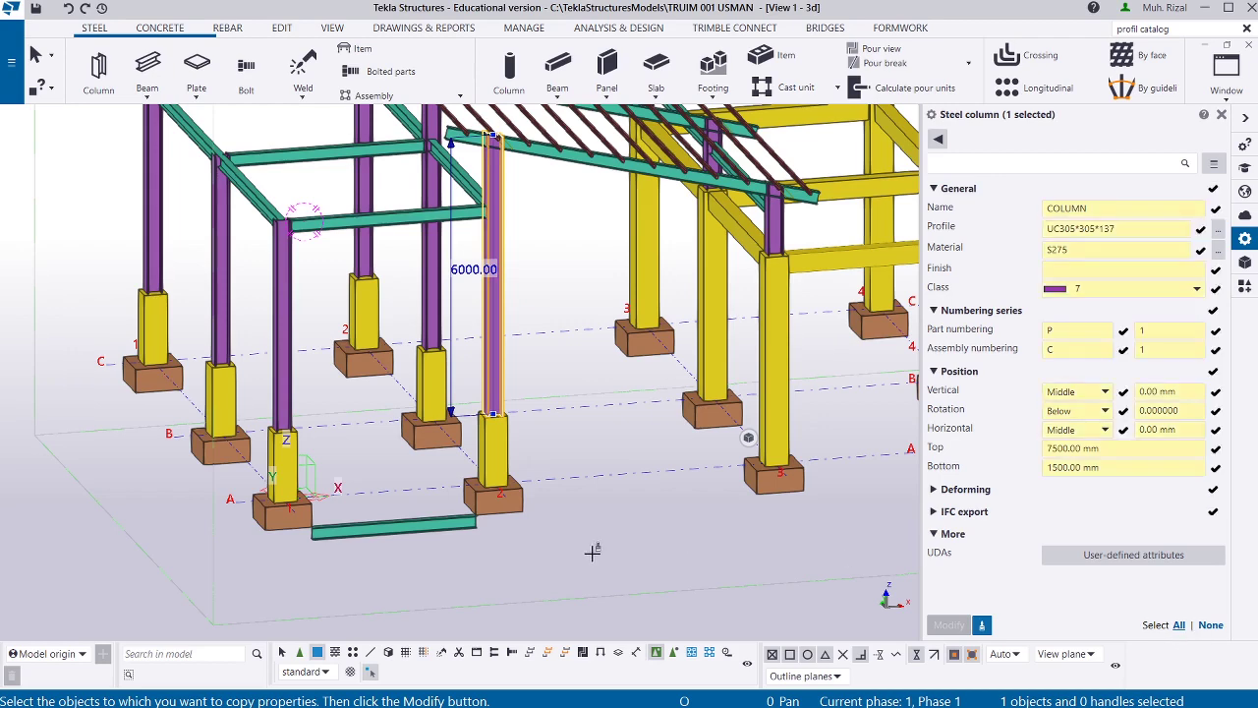
{"action": "left_click", "coordinate": [423, 525]}
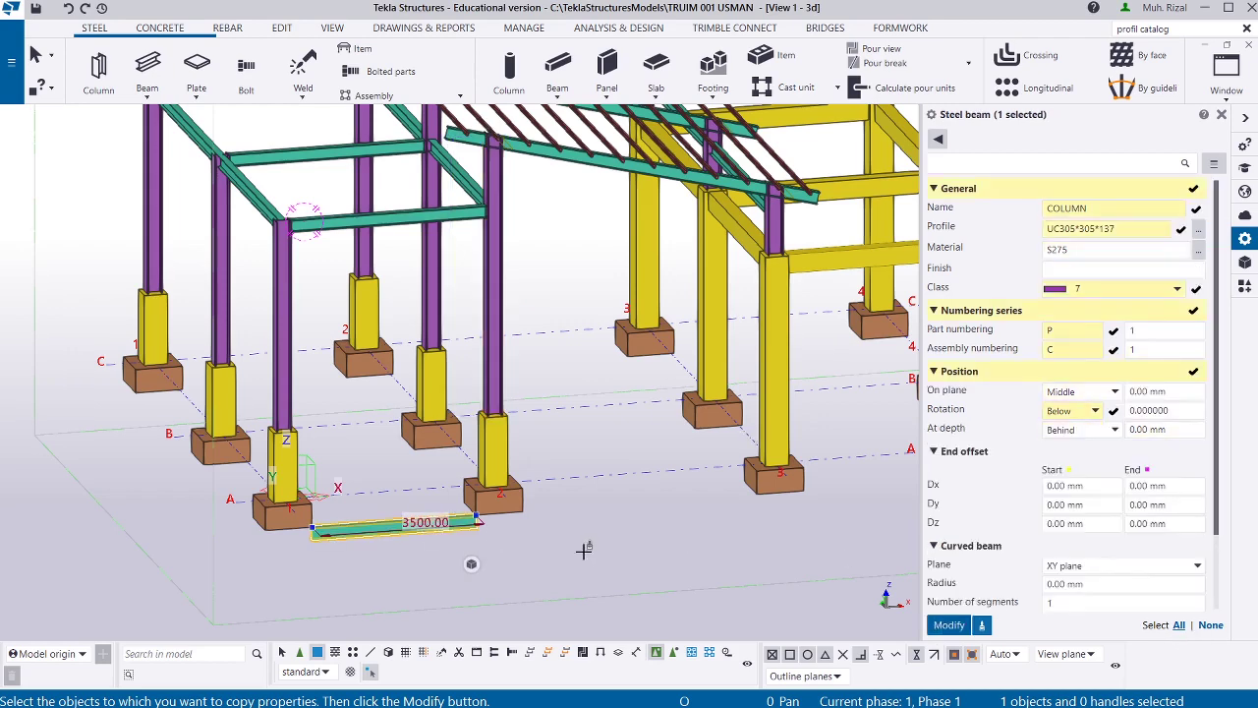
{"action": "left_click", "coordinate": [948, 625]}
{"action": "scroll", "coordinate": [351, 568], "scroll_direction": "up", "scroll_amount": 6}
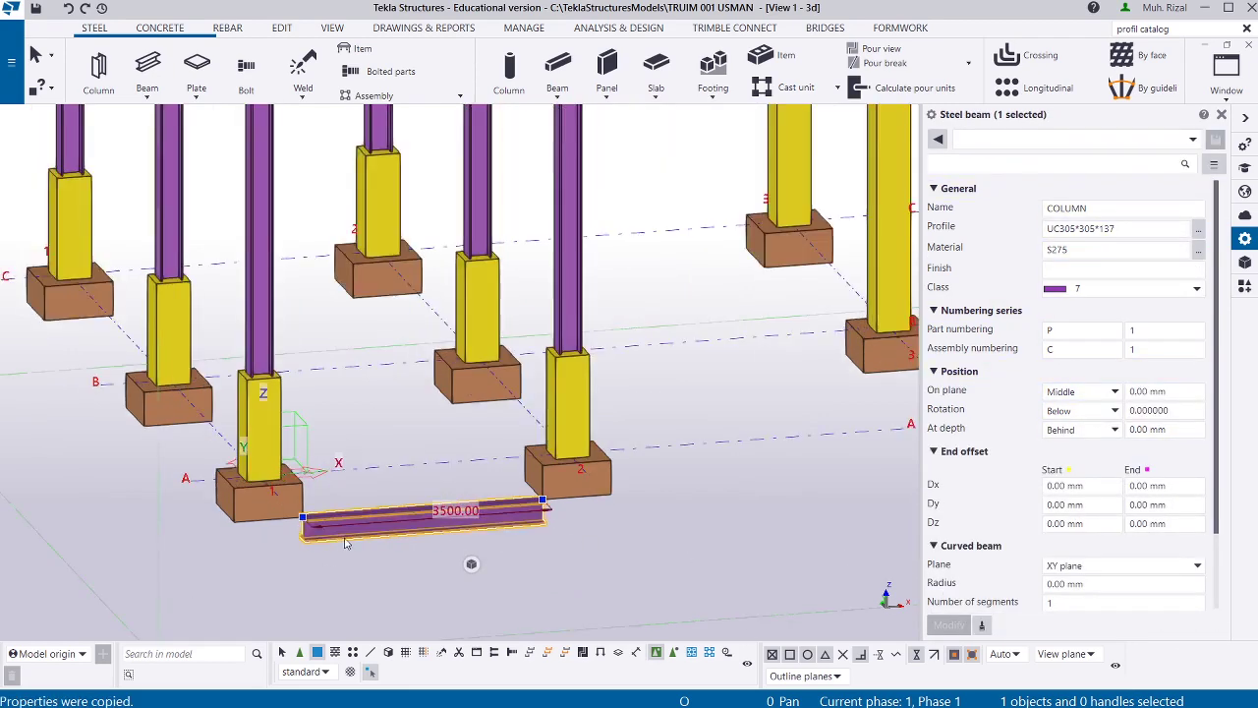
{"action": "left_click", "coordinate": [420, 571]}
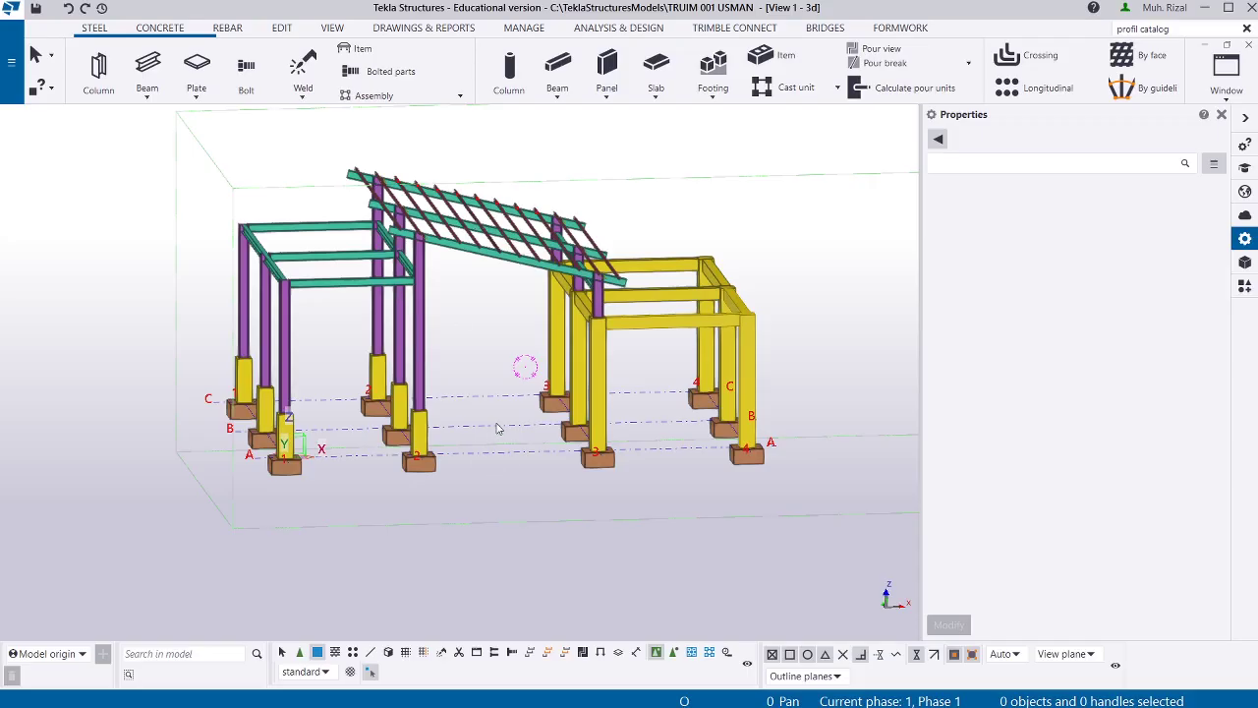
Select the rectangular grid, turn its magnetic grid plane setting to Yes, and apply the modification.
{"action": "middle_click_drag", "start_coordinate": [498, 428], "coordinate": [573, 496], "text": "ctrl"}
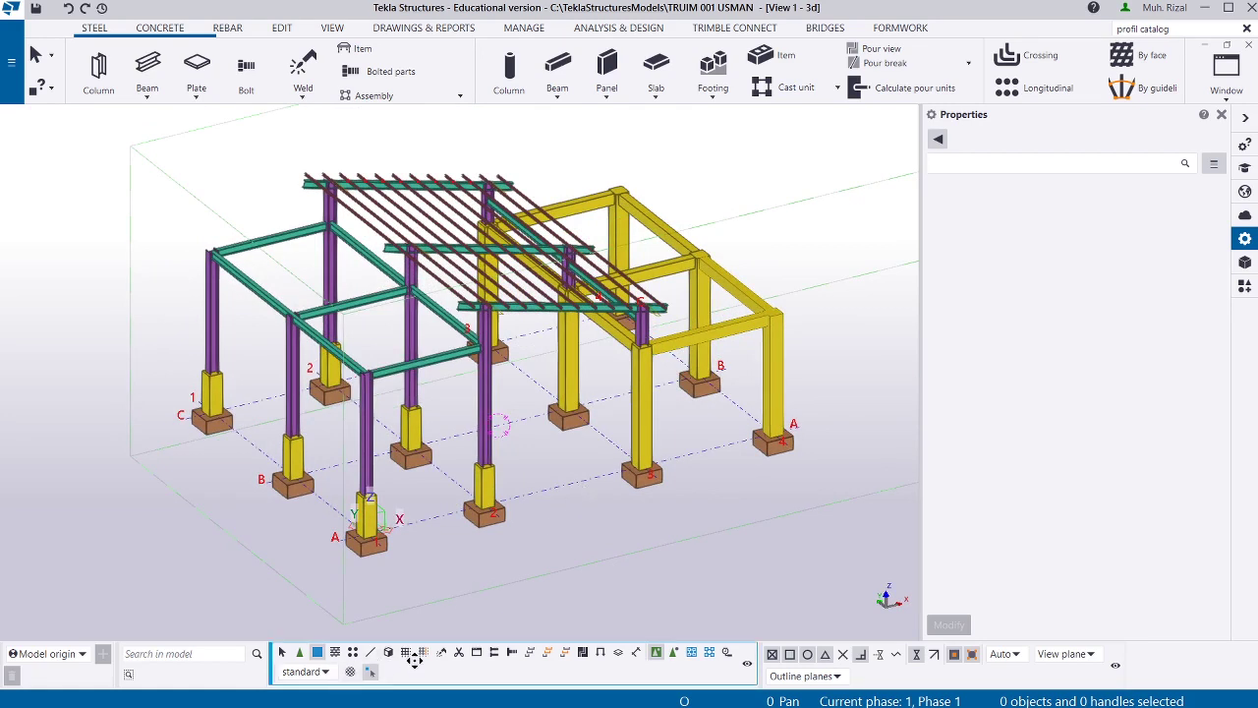
{"action": "left_click", "coordinate": [406, 653]}
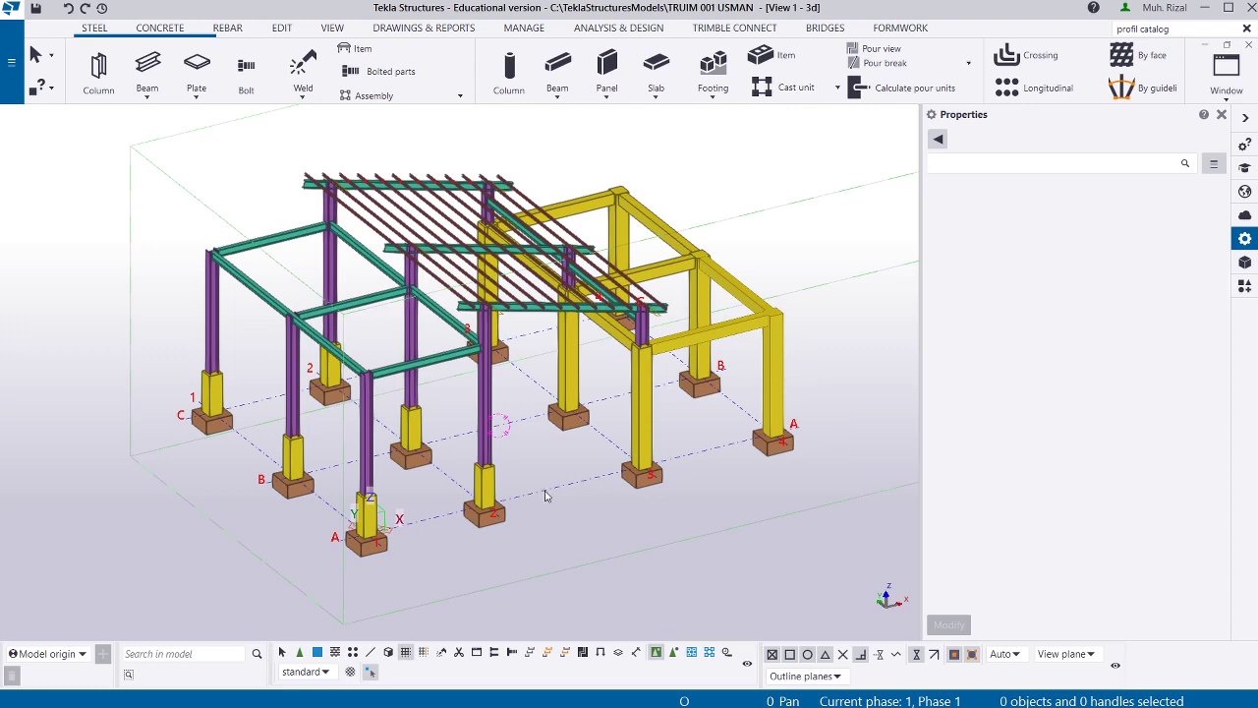
{"action": "left_click", "coordinate": [548, 498]}
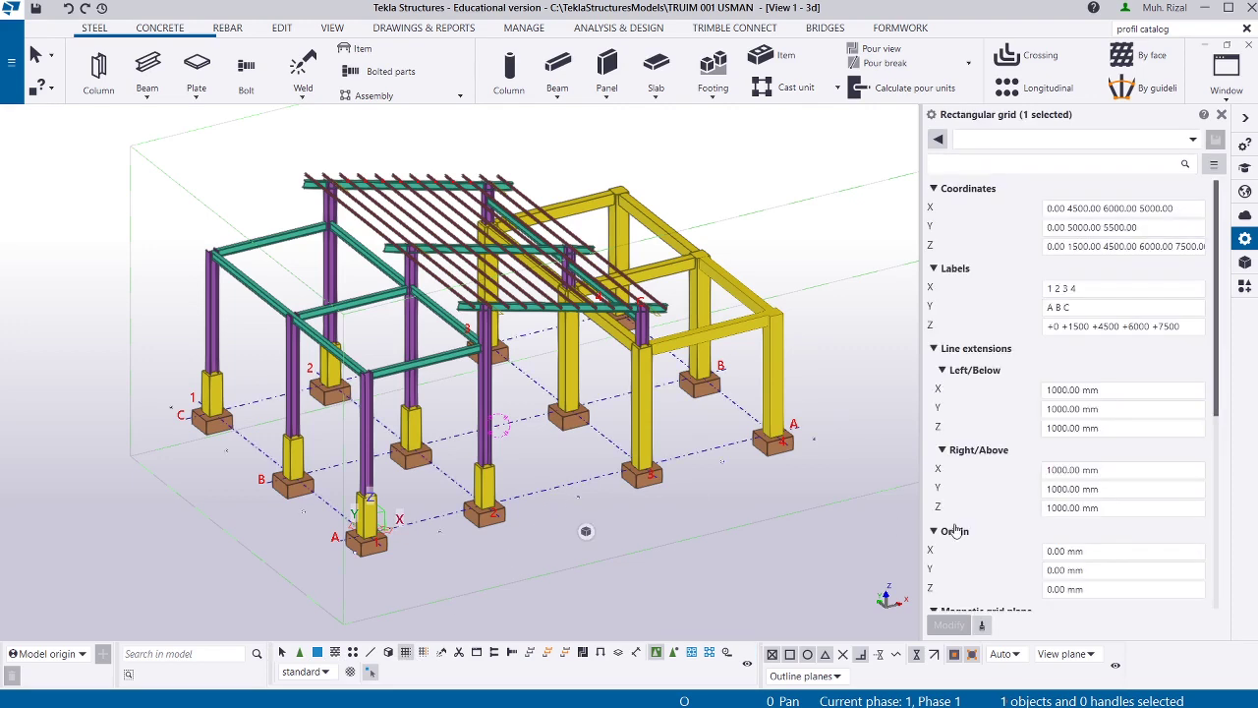
{"action": "scroll", "coordinate": [1027, 512], "scroll_direction": "down", "scroll_amount": 2}
{"action": "scroll", "coordinate": [1065, 517], "scroll_direction": "down", "scroll_amount": 2}
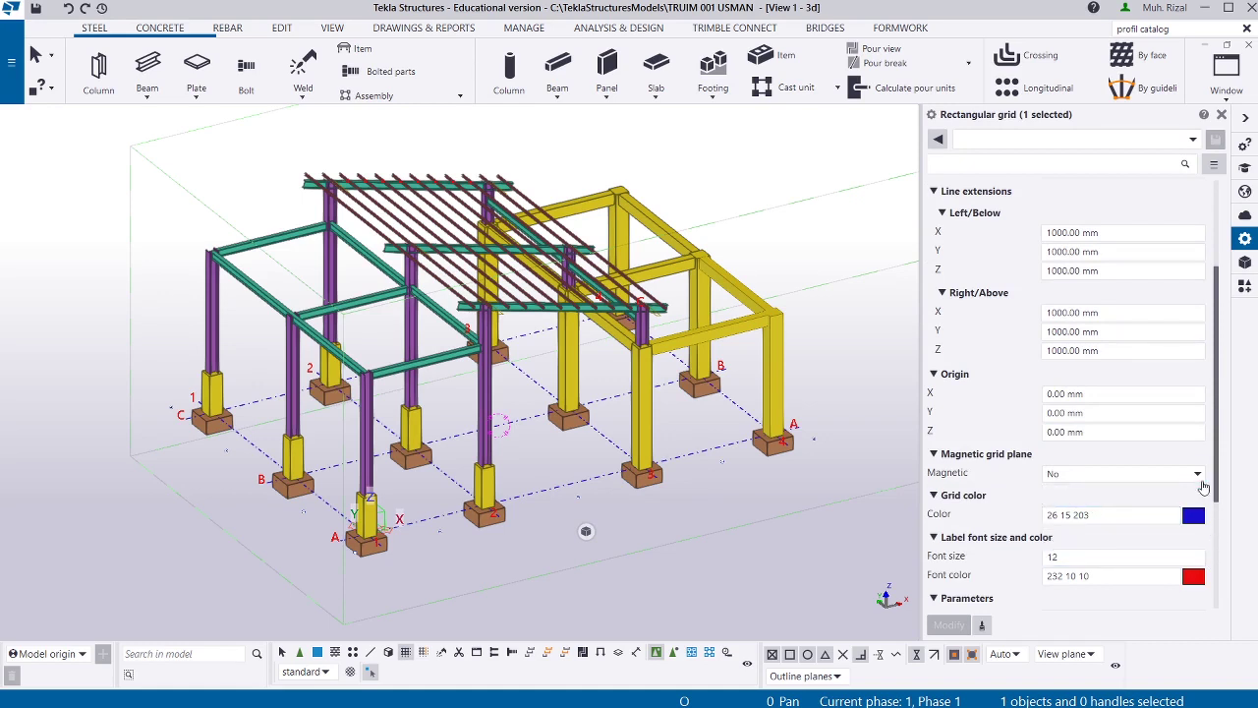
{"action": "left_click", "coordinate": [1198, 475]}
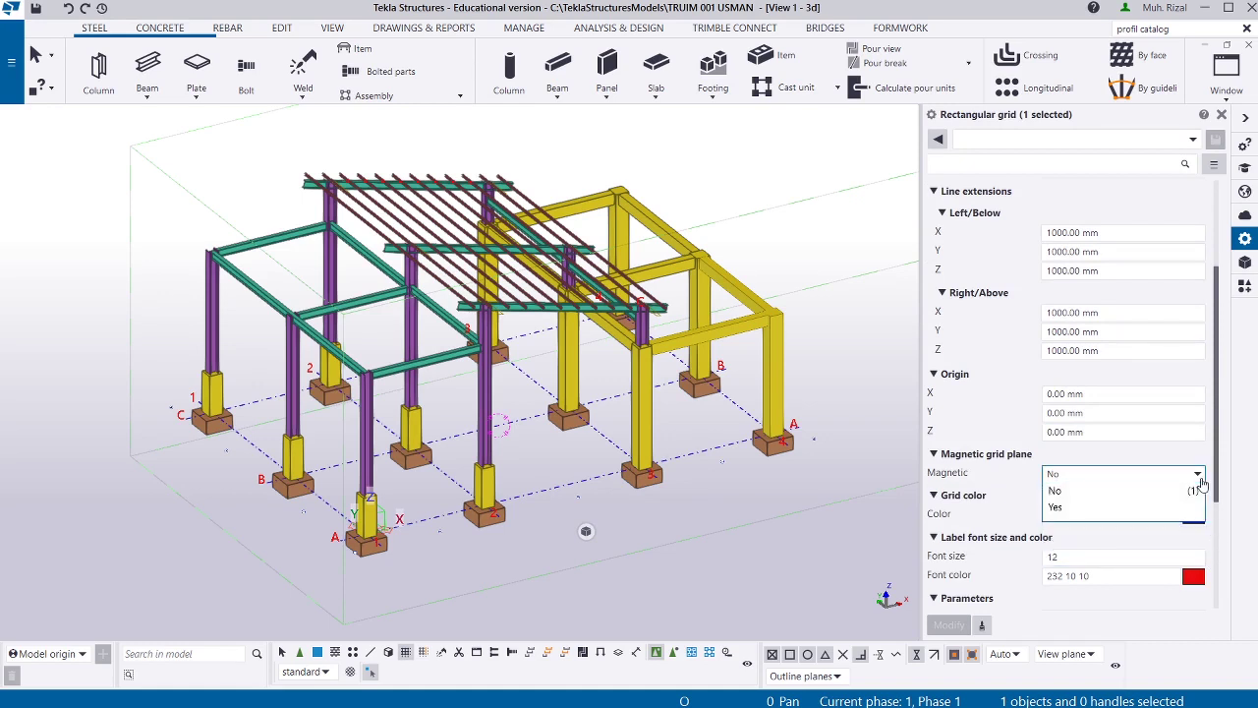
{"action": "left_click", "coordinate": [1101, 509]}
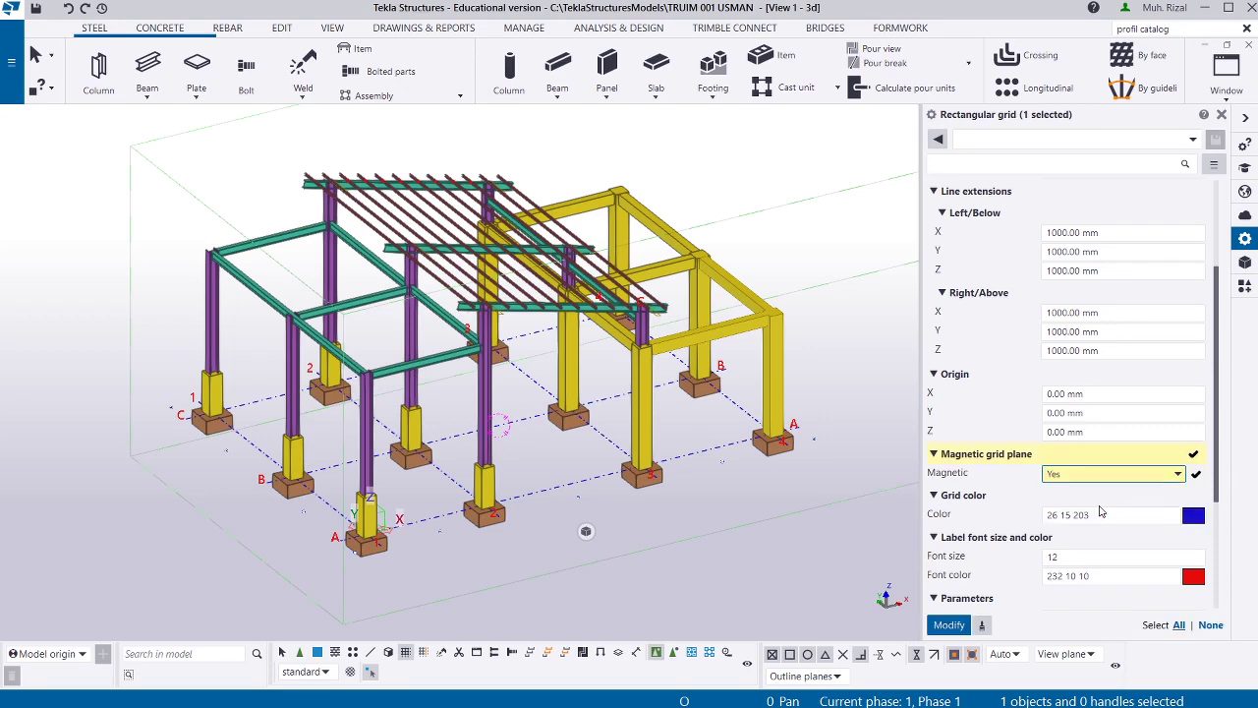
{"action": "left_click", "coordinate": [946, 627]}
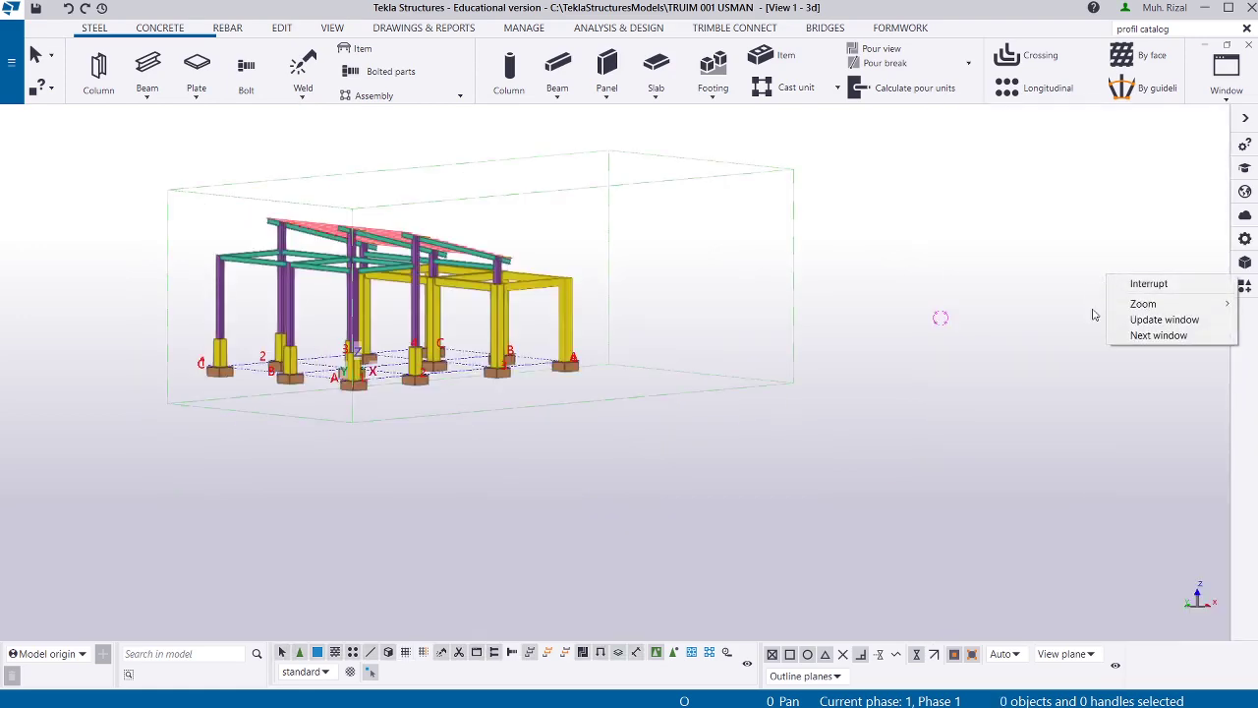
Fit the work area of the 3D view to the entire model.
{"action": "left_click", "coordinate": [1028, 409]}
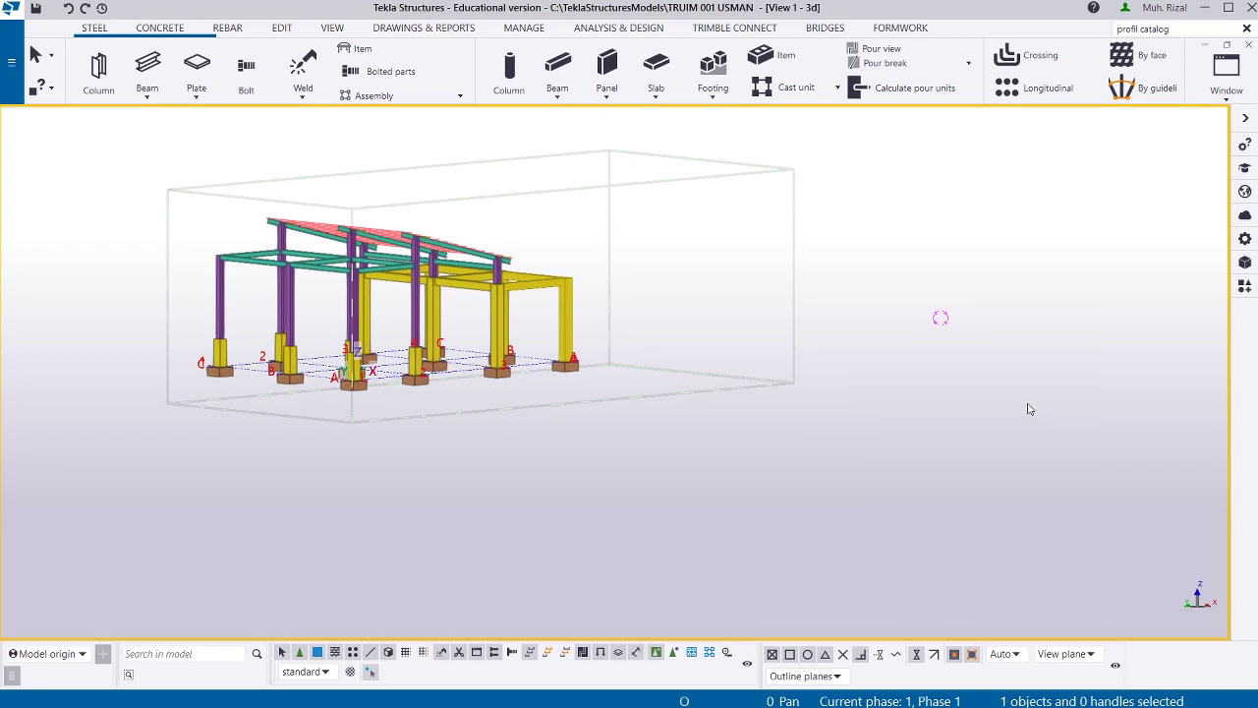
{"action": "right_click", "coordinate": [1029, 383]}
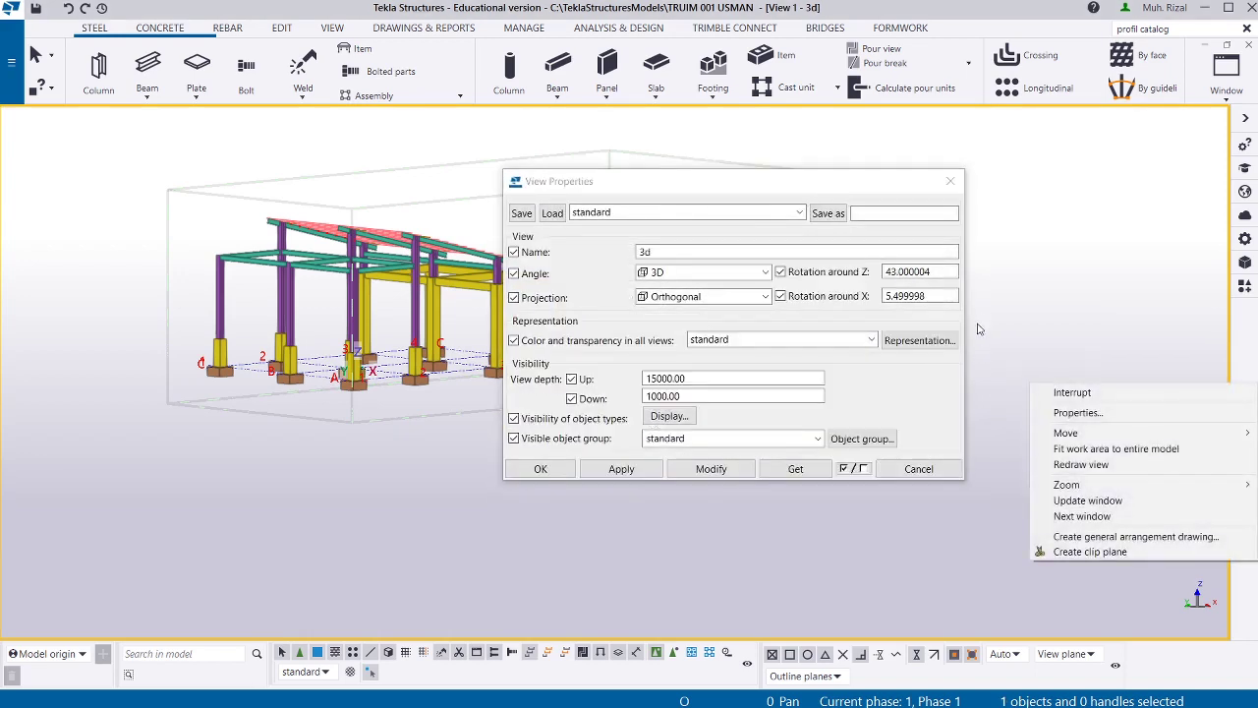
{"action": "left_click", "coordinate": [956, 196]}
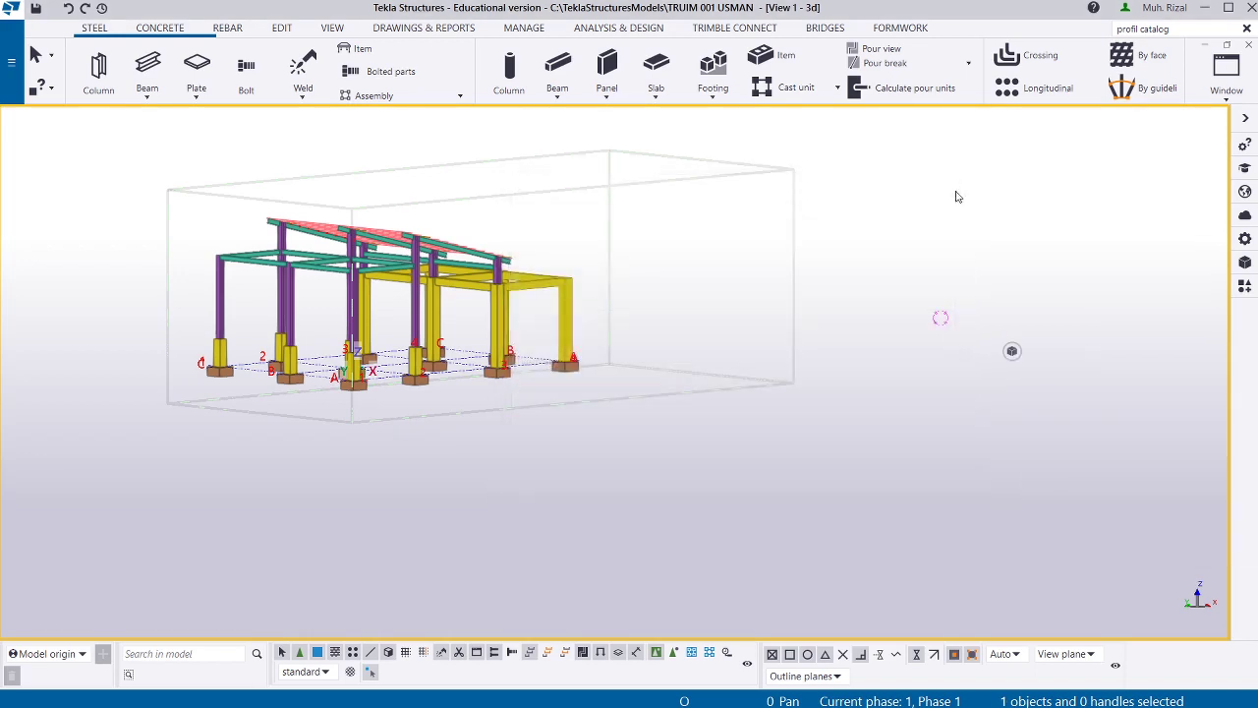
{"action": "right_click", "coordinate": [1002, 277]}
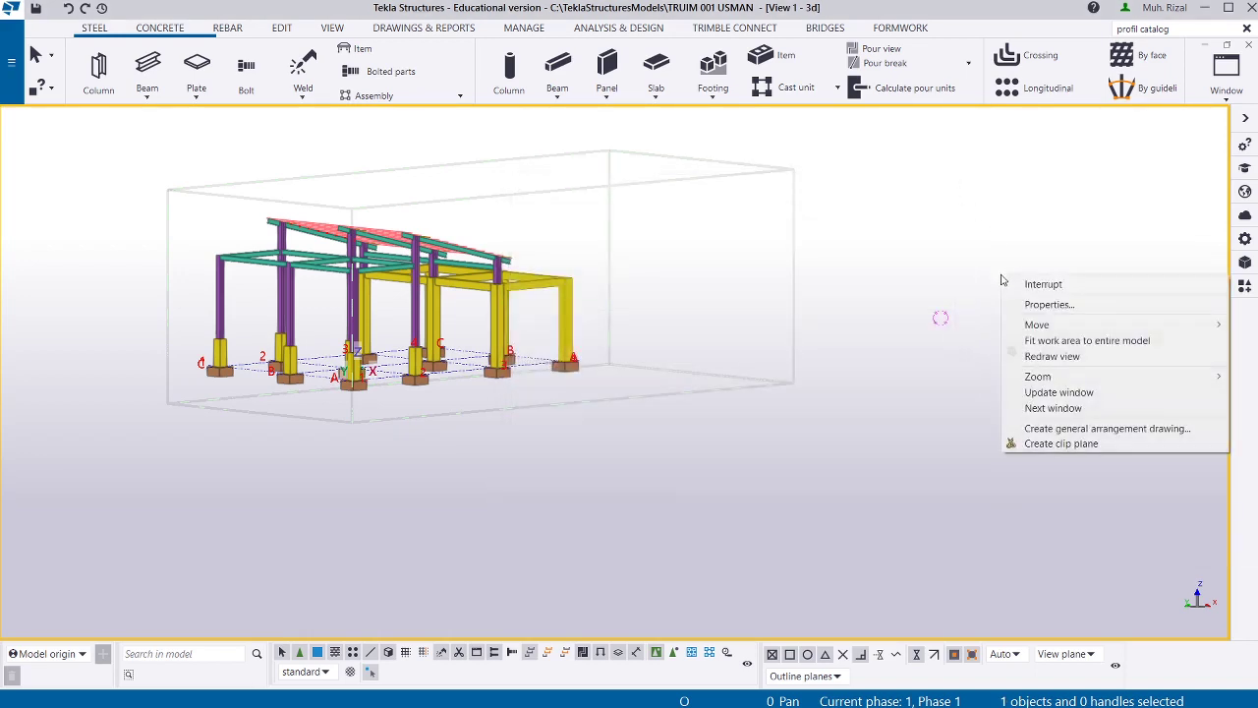
{"action": "left_click", "coordinate": [1044, 340]}
{"action": "scroll", "coordinate": [1036, 340], "scroll_direction": "up", "scroll_amount": 3}
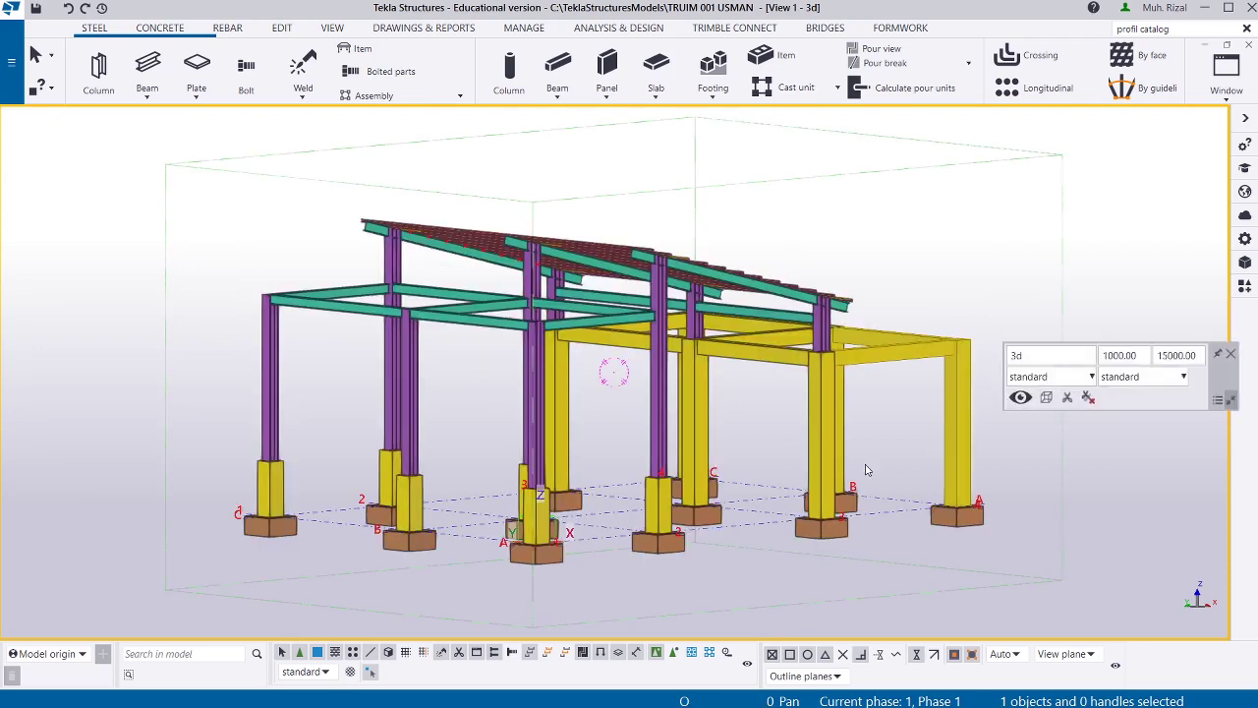
Open the Phase Manager and enter NEUTRAL as the comment of phase 1.
{"action": "middle_click_drag", "start_coordinate": [983, 304], "coordinate": [387, 427], "text": "ctrl"}
{"action": "scroll", "coordinate": [387, 426], "scroll_direction": "down", "scroll_amount": 5}
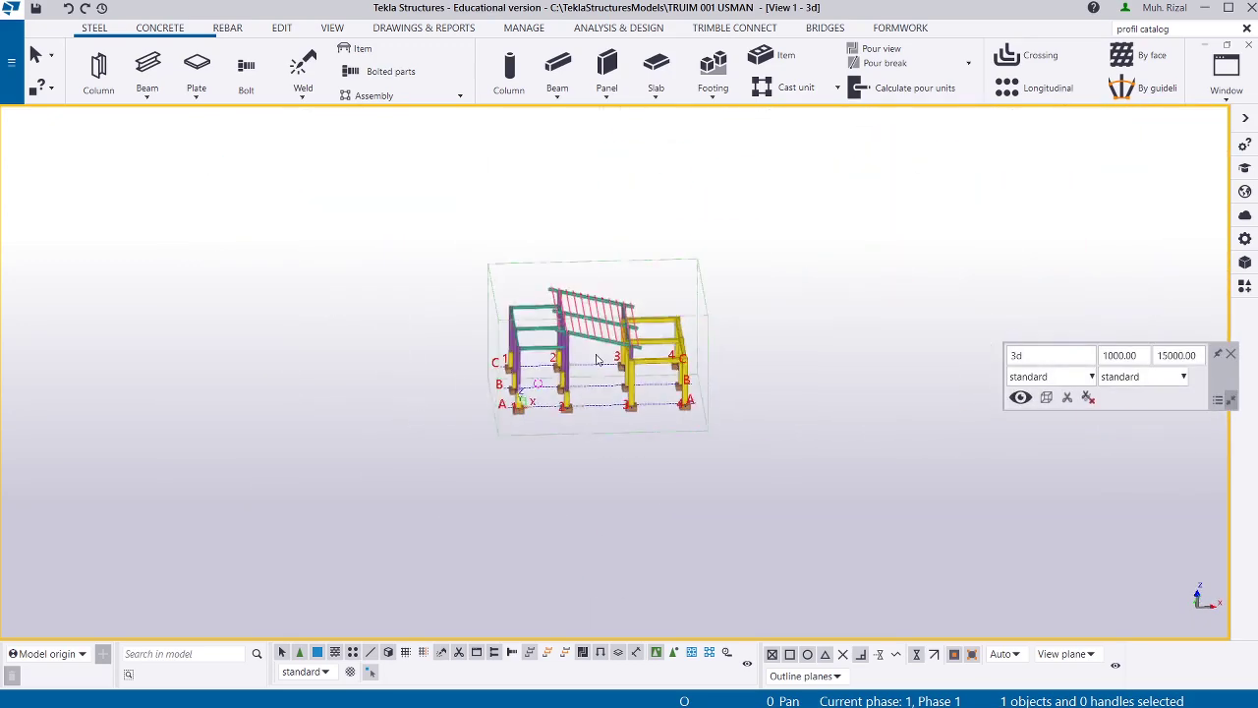
{"action": "scroll", "coordinate": [629, 349], "scroll_direction": "up", "scroll_amount": 3}
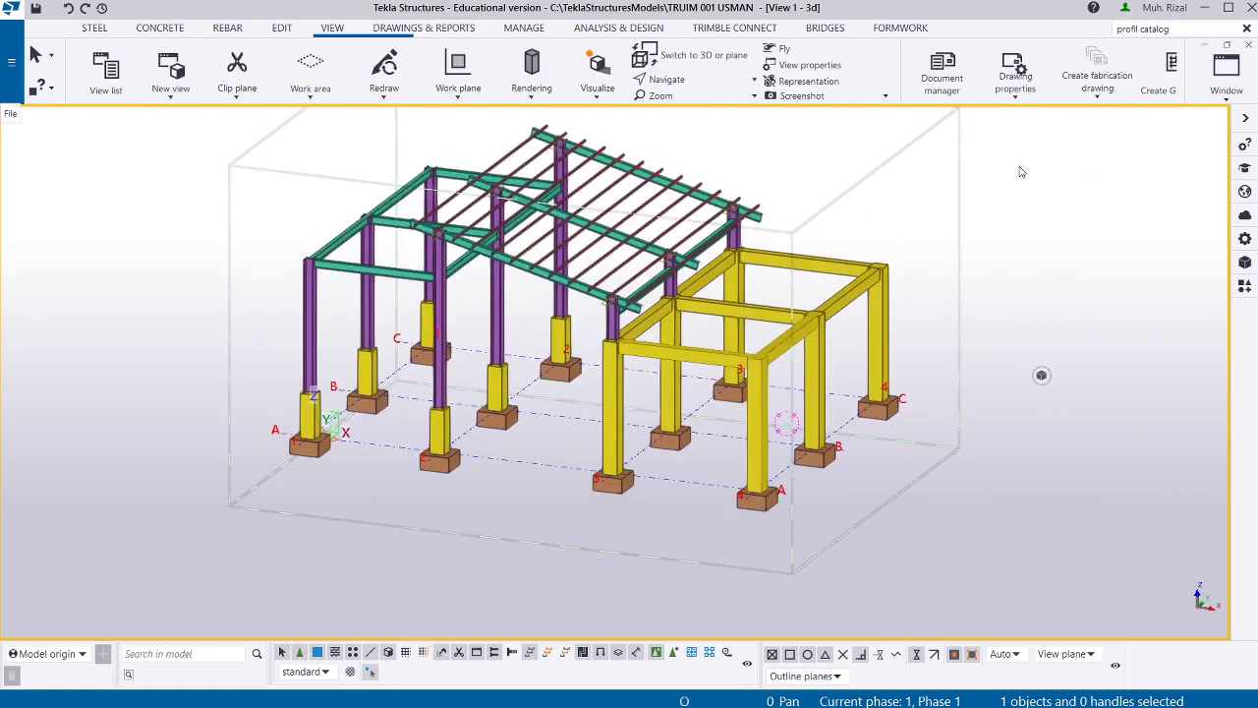
{"action": "left_click", "coordinate": [535, 35]}
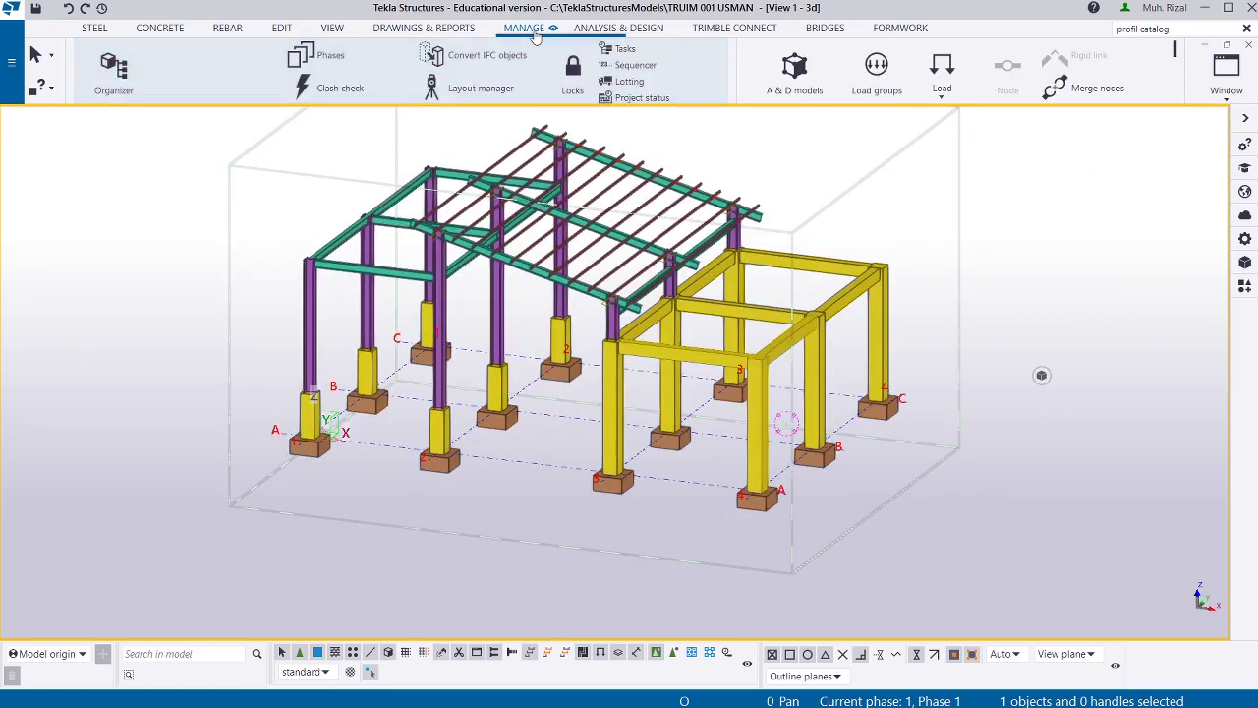
{"action": "left_click", "coordinate": [329, 57]}
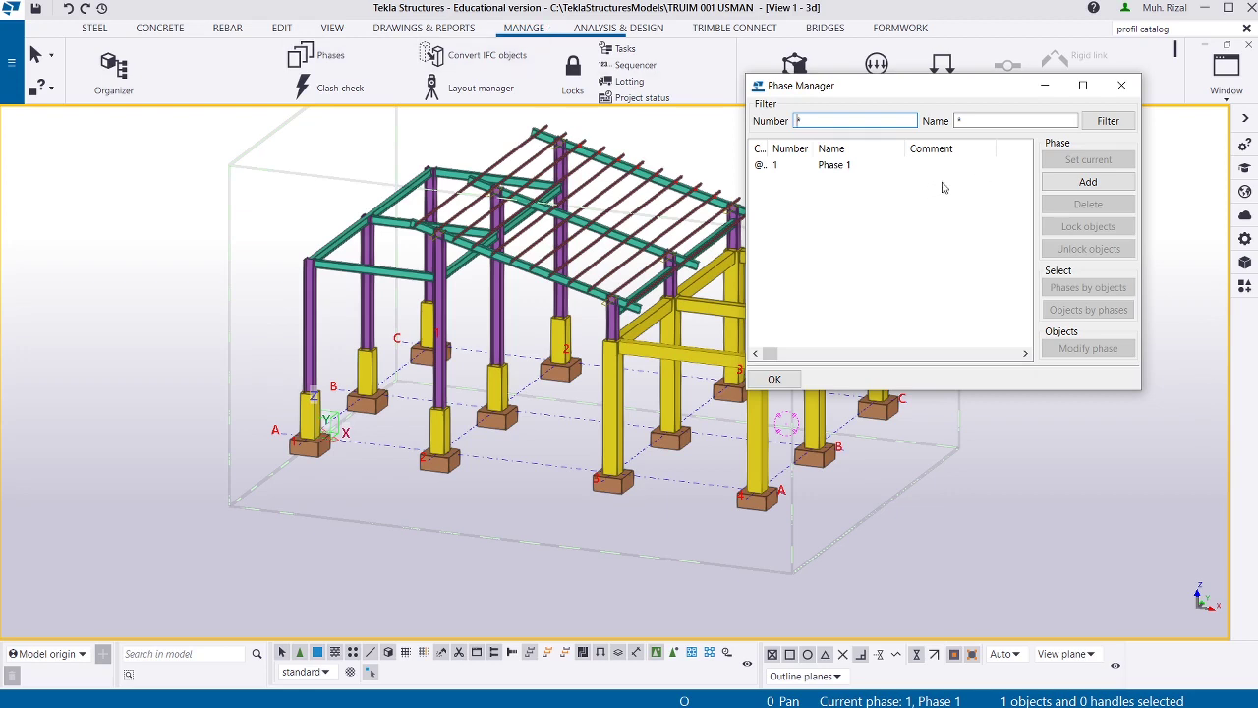
{"action": "left_click", "coordinate": [843, 169]}
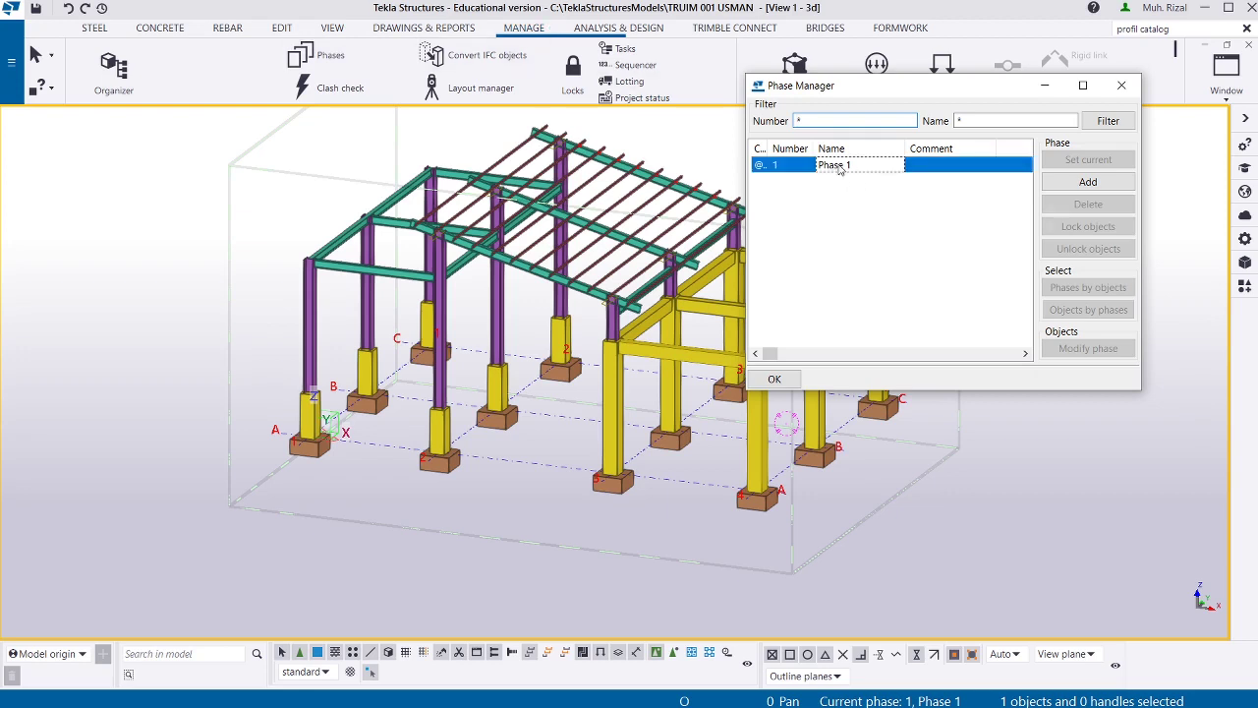
{"action": "left_click", "coordinate": [924, 169]}
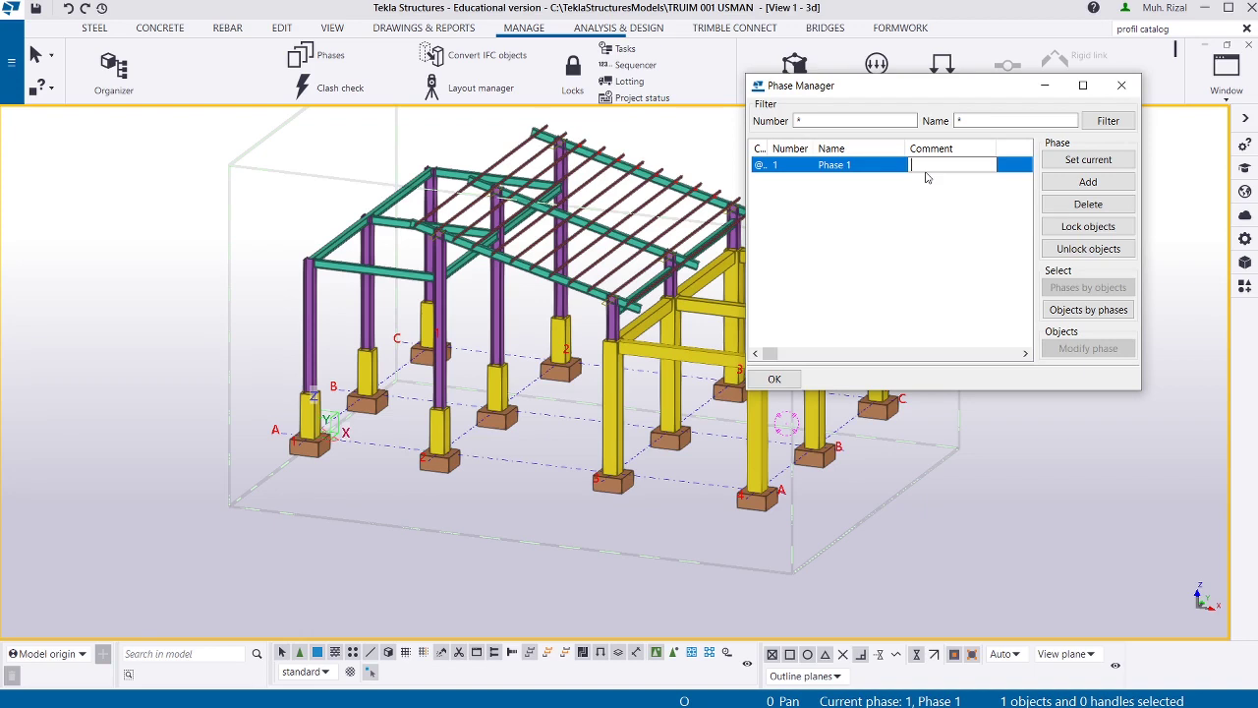
{"action": "type", "text": "N"}
{"action": "type", "text": "TRAL"}
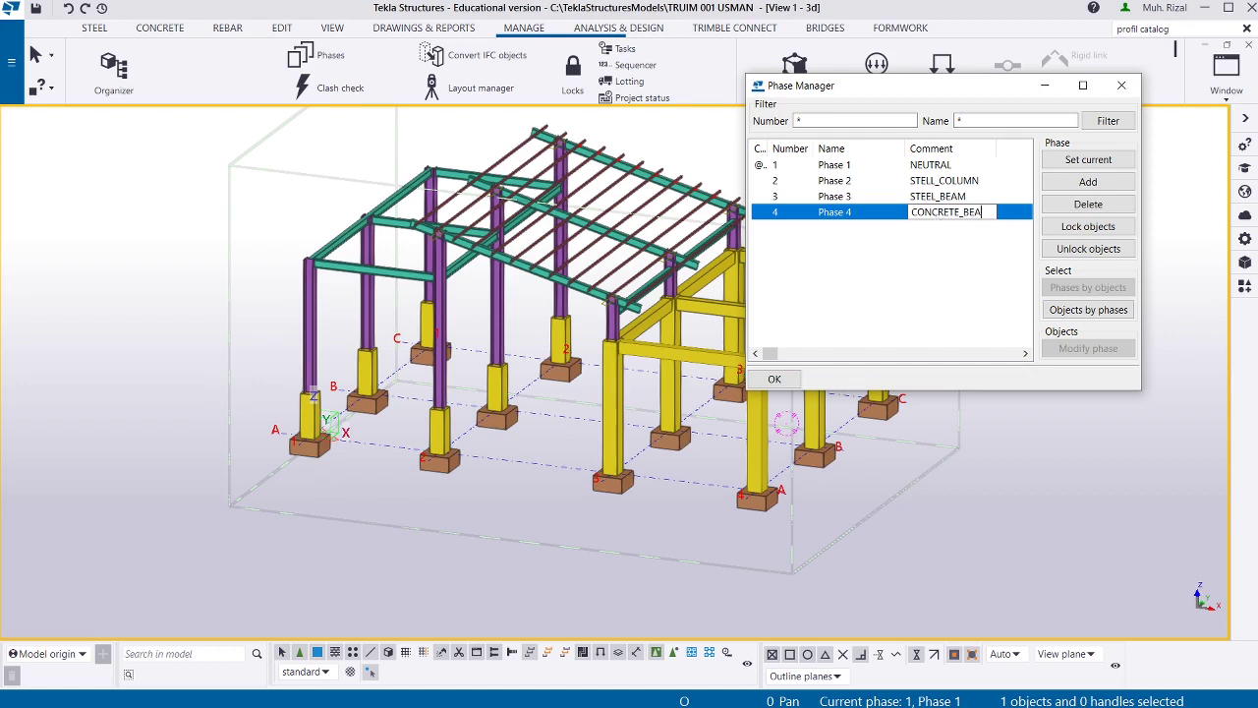
Add a fifth phase and enter FOOTING as its comment.
{"action": "left_click", "coordinate": [1063, 181]}
{"action": "double_click", "coordinate": [918, 228]}
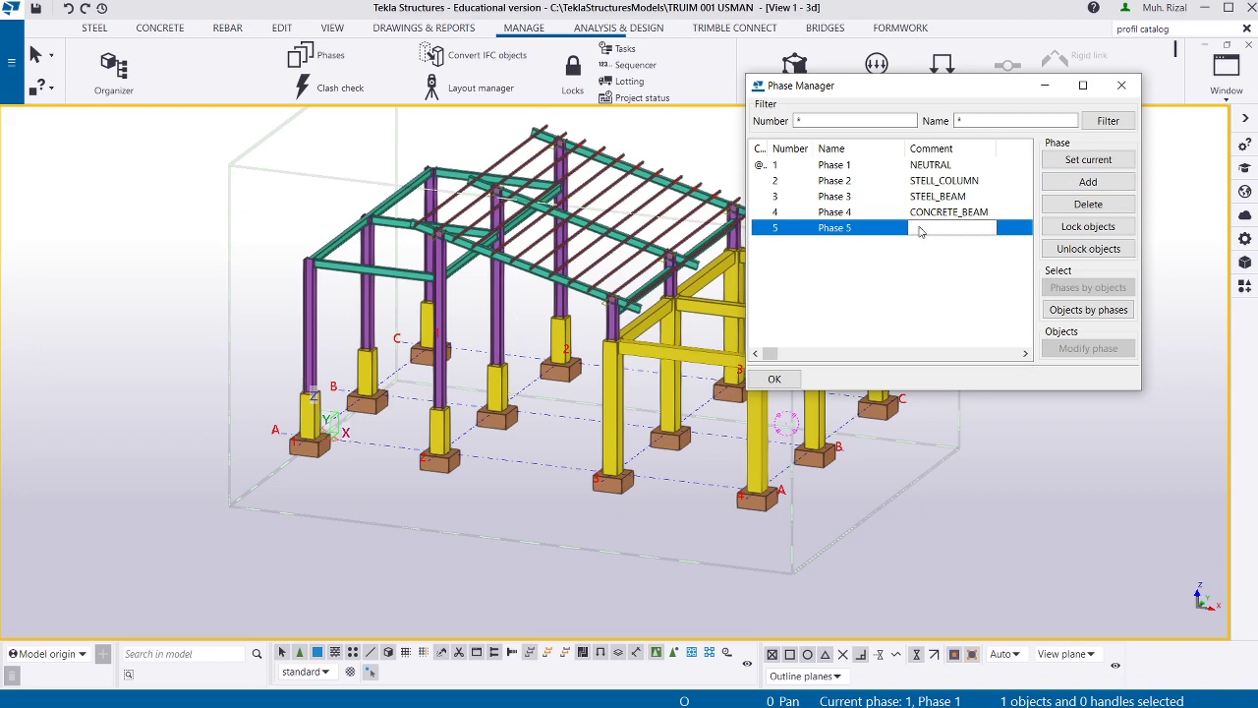
{"action": "type", "text": "FOOTING"}
{"action": "left_click", "coordinate": [960, 307]}
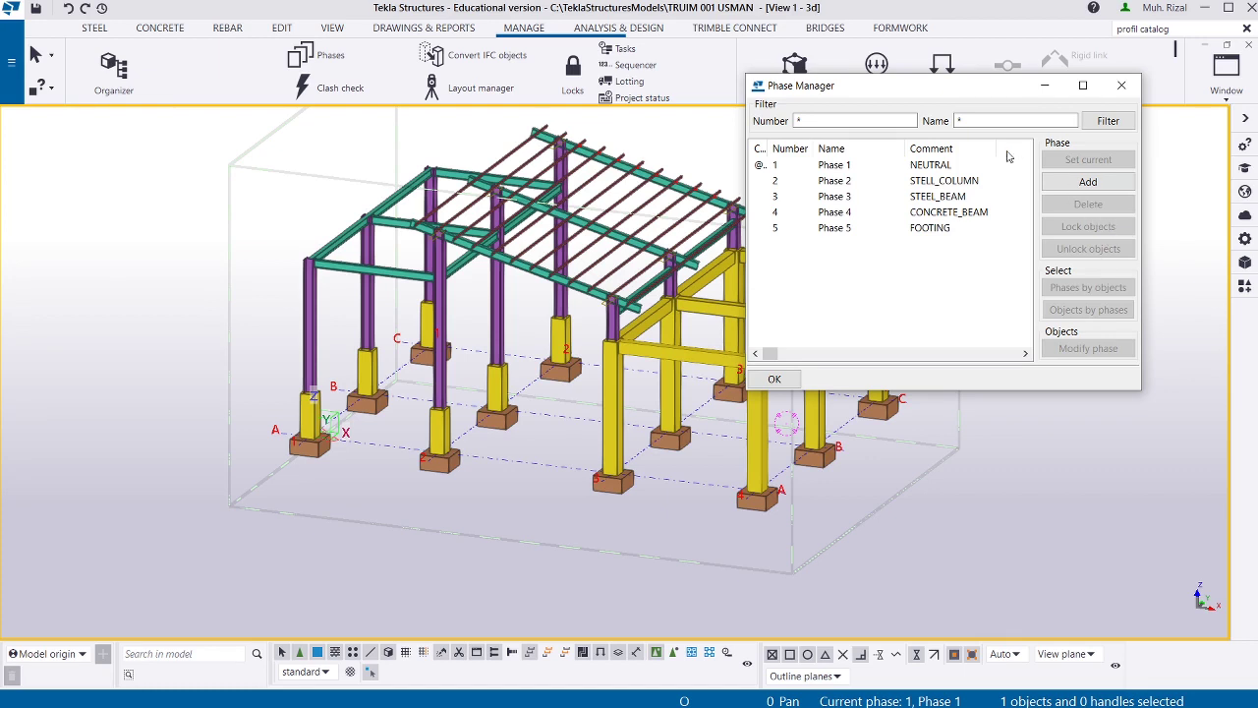
Rename phase 1 as NEUTRAL by copying its comment text into its name.
{"action": "left_click", "coordinate": [924, 167]}
{"action": "left_click_drag", "start_coordinate": [956, 168], "coordinate": [912, 171]}
{"action": "key", "text": "ctrl+c"}
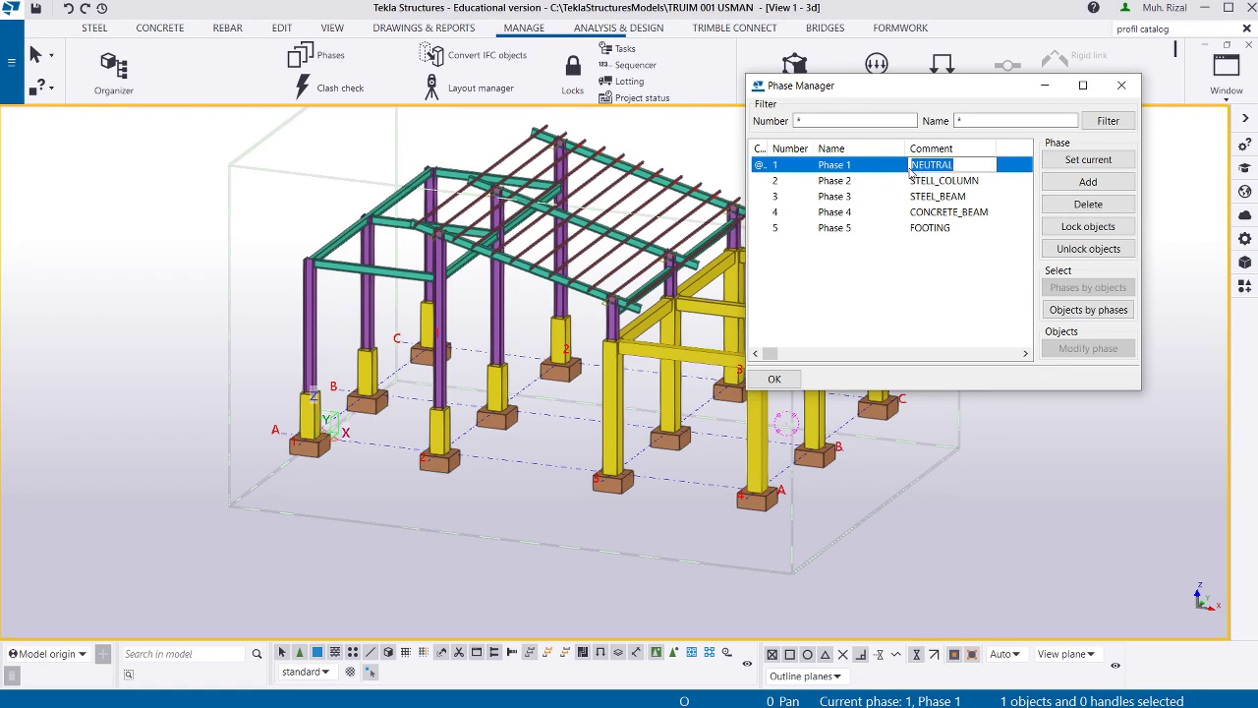
{"action": "left_click", "coordinate": [844, 167]}
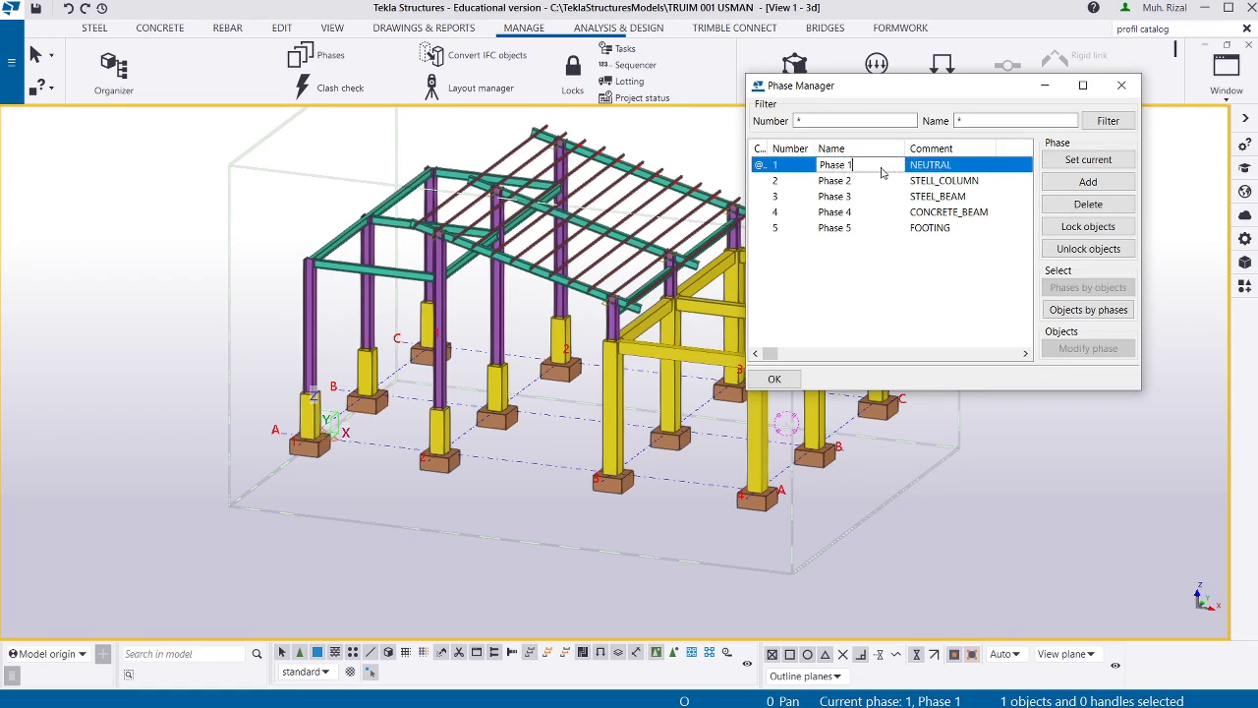
{"action": "left_click_drag", "start_coordinate": [878, 169], "coordinate": [820, 170]}
{"action": "key", "text": "ctrl+v"}
{"action": "left_click", "coordinate": [877, 244]}
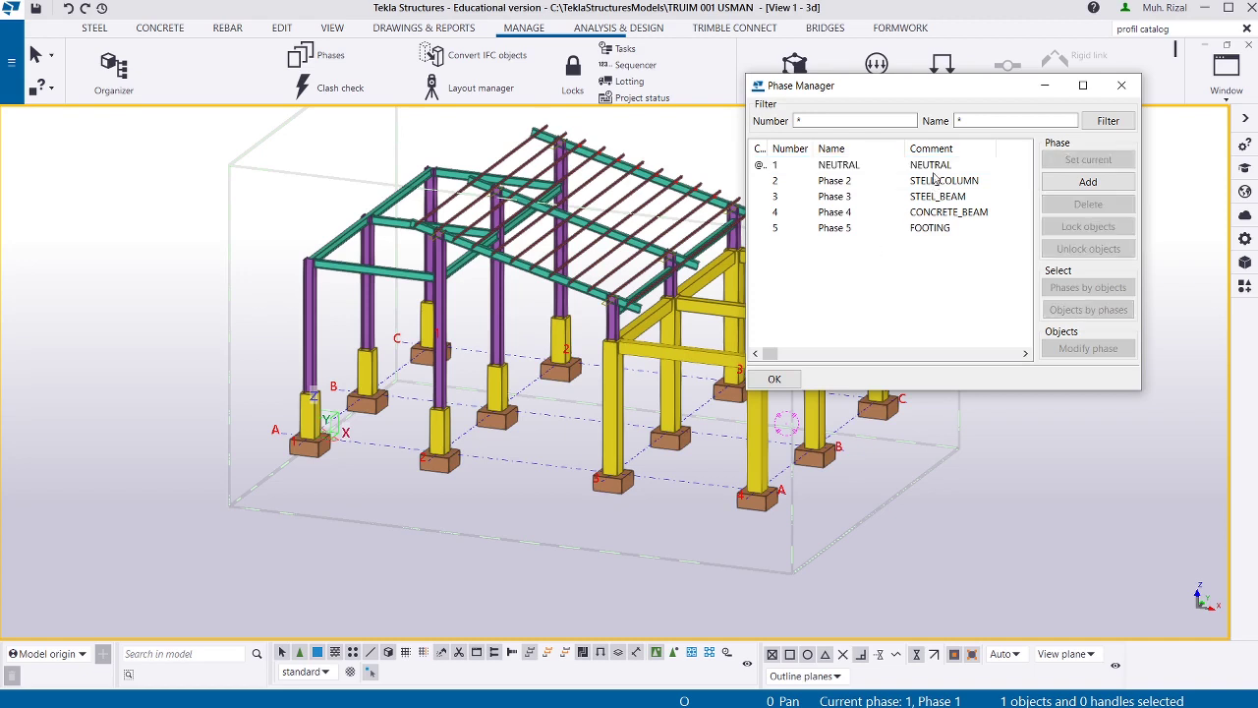
Copy the comment text STELL_COLUMN of phase 2, leaving the comment itself as it is.
{"action": "left_click", "coordinate": [933, 187]}
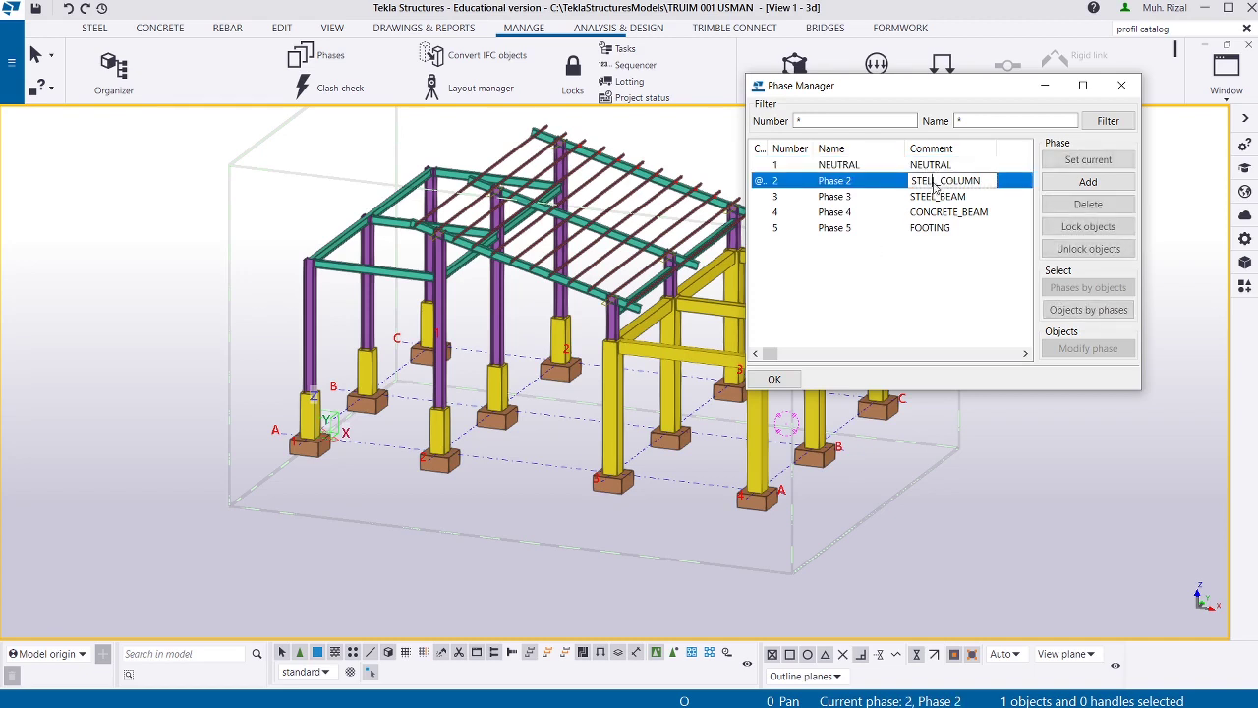
{"action": "double_click", "coordinate": [914, 185]}
{"action": "key", "text": "ctrl+c"}
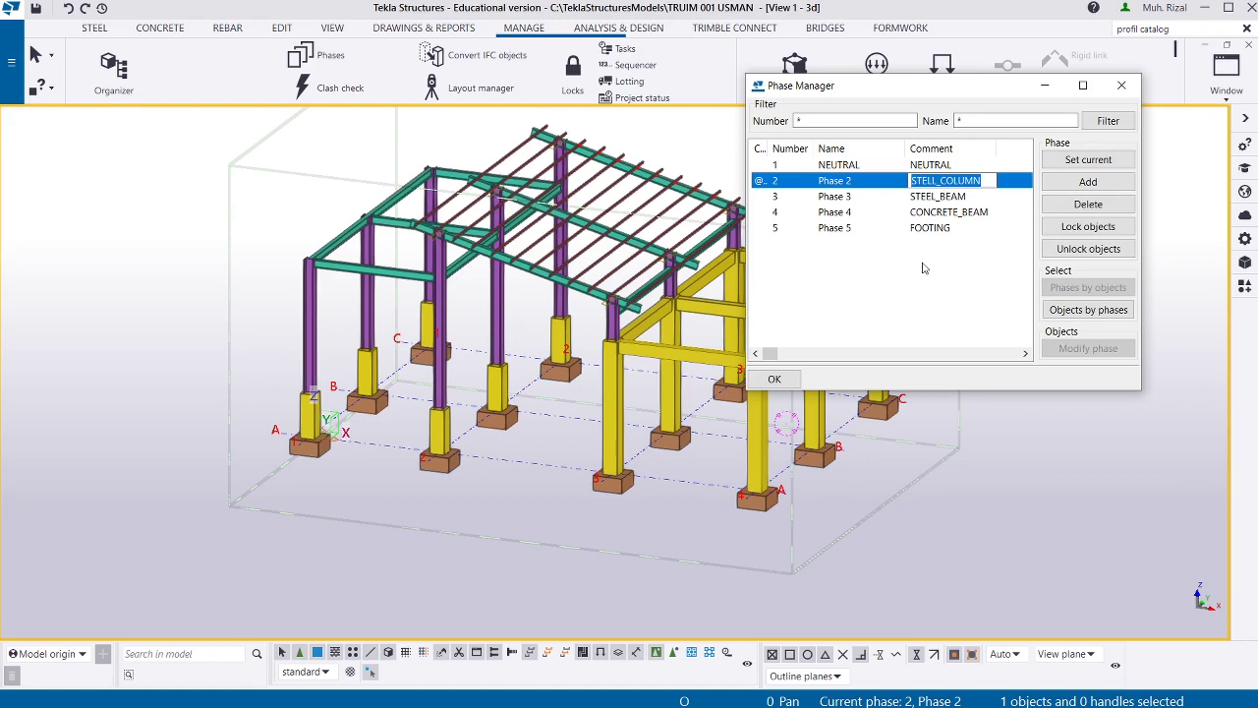
{"action": "key", "text": "BackSpace"}
{"action": "key", "text": "Escape"}
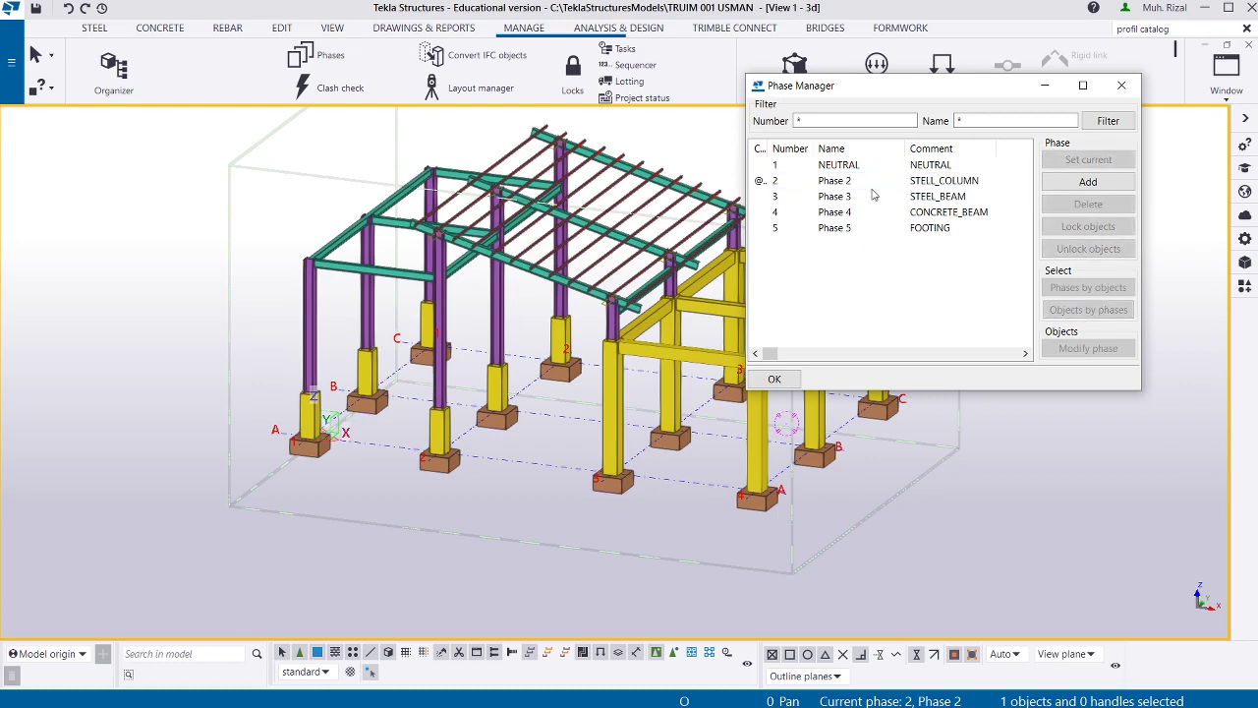
{"action": "left_click", "coordinate": [851, 188]}
{"action": "left_click", "coordinate": [851, 186]}
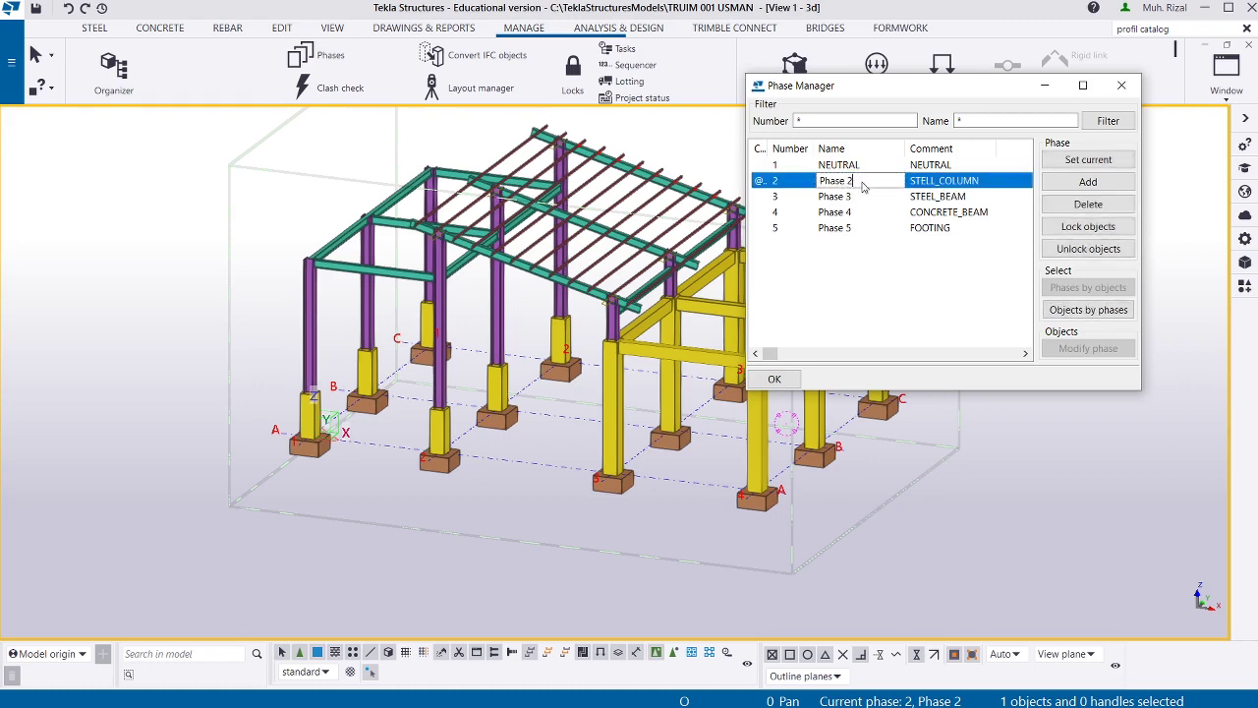
{"action": "left_click_drag", "start_coordinate": [865, 187], "coordinate": [810, 187]}
{"action": "left_click", "coordinate": [953, 189]}
{"action": "left_click_drag", "start_coordinate": [983, 186], "coordinate": [926, 187]}
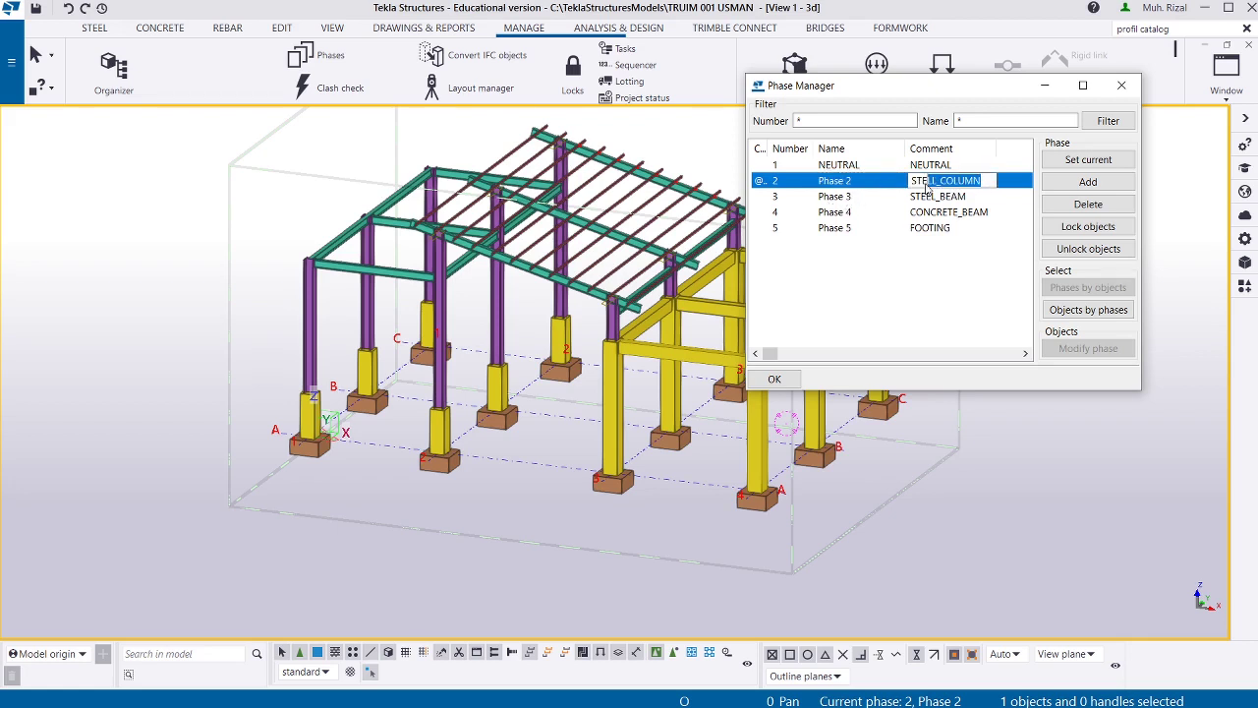
{"action": "key", "text": "Escape"}
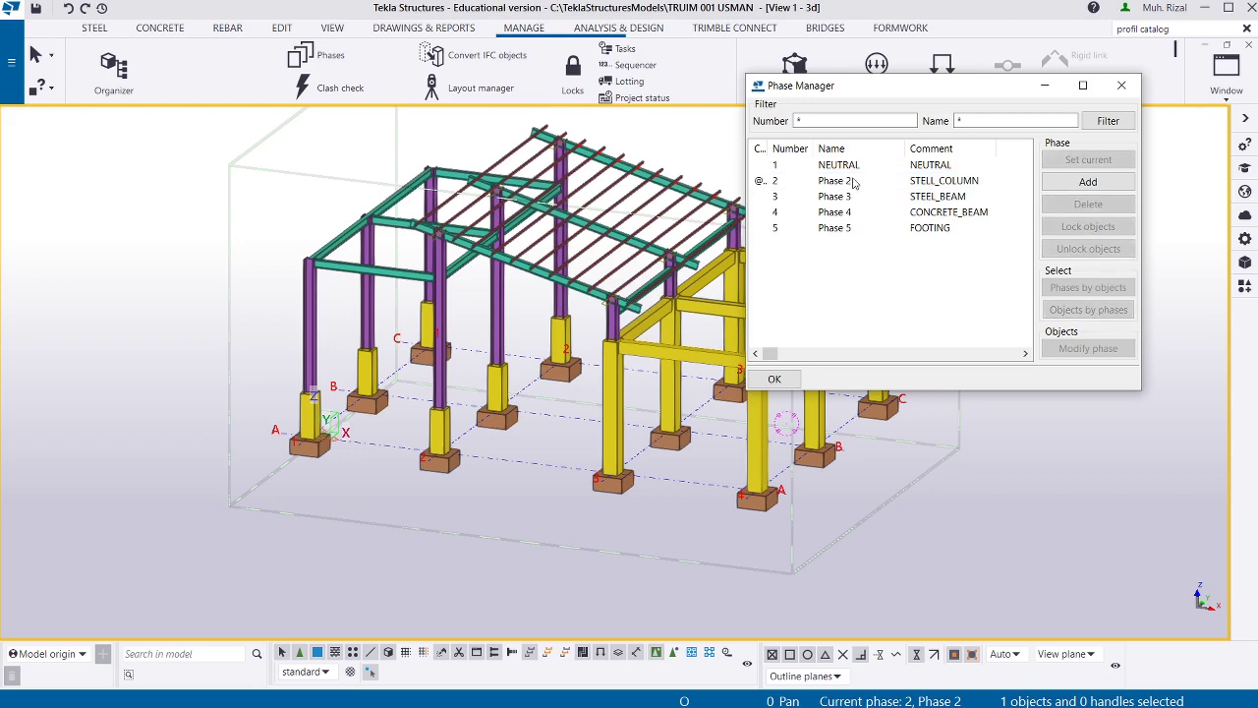
Replace the name of phase 2 with the copied text STELL_COLUMN.
{"action": "left_click", "coordinate": [853, 182]}
{"action": "left_click", "coordinate": [854, 184]}
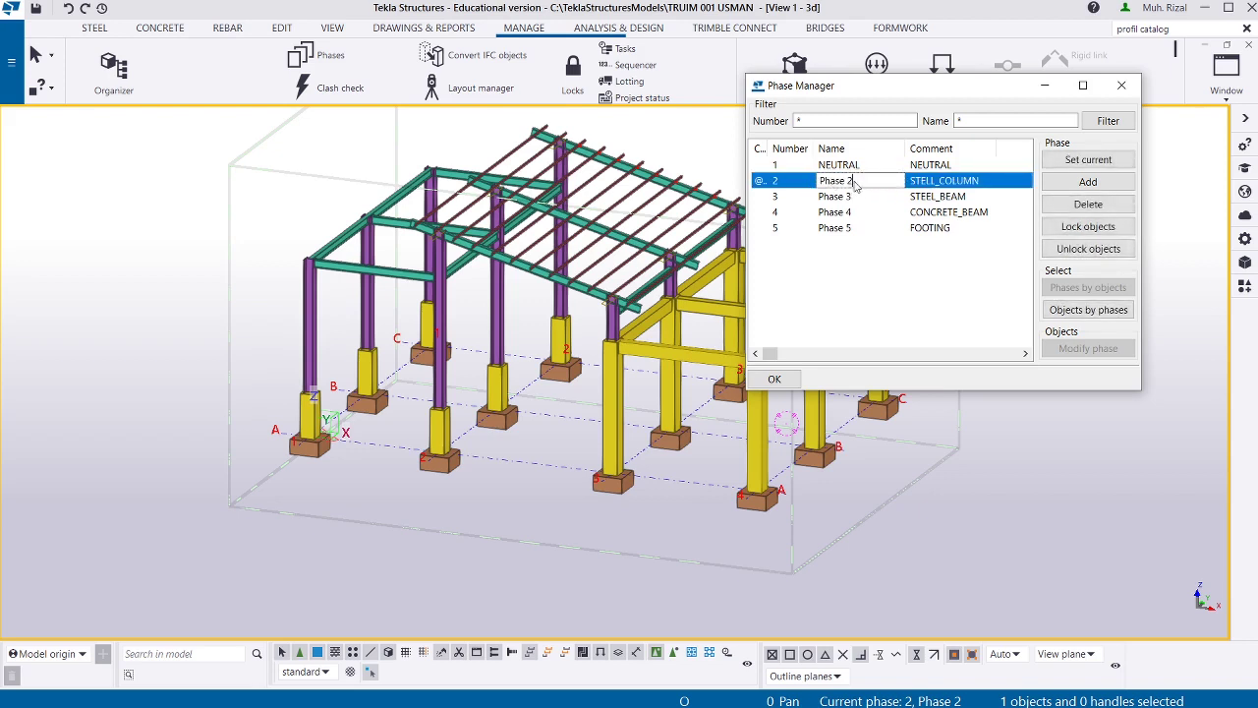
{"action": "key", "text": "ctrl+a"}
{"action": "key", "text": "ctrl+v"}
{"action": "left_click", "coordinate": [839, 284]}
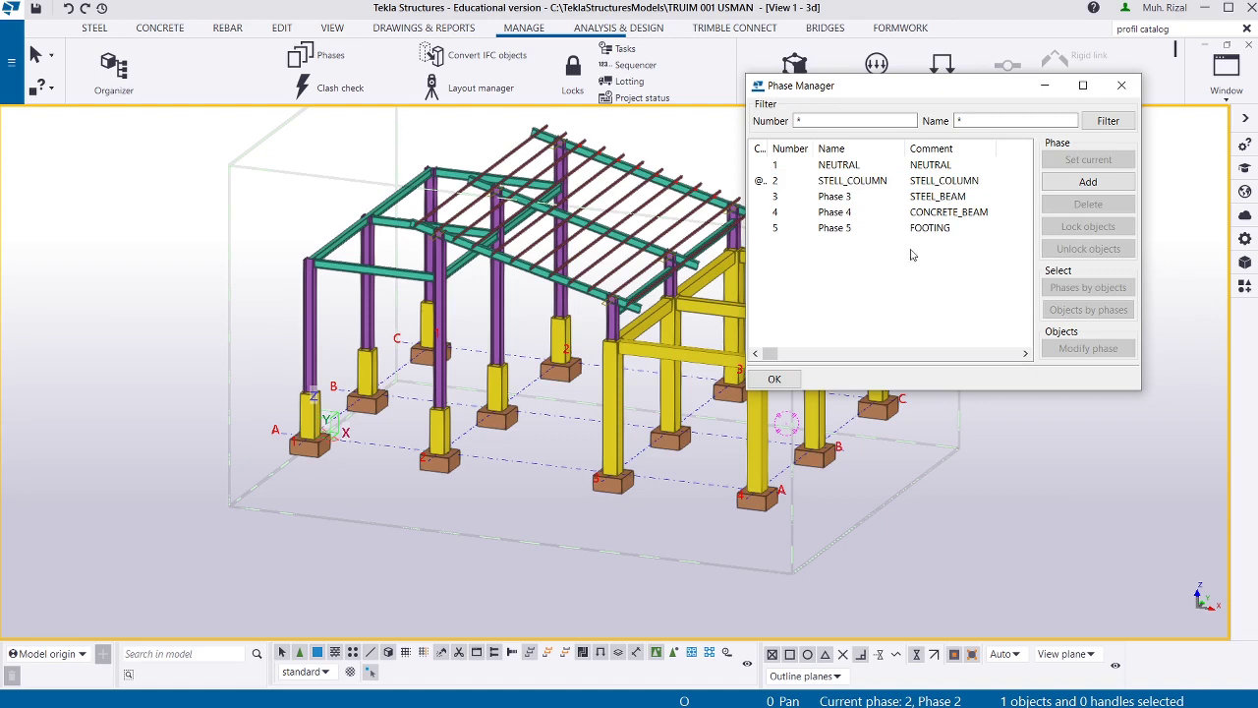
Rename phase 3 as STEEL_BEAM by copying its comment text into its name.
{"action": "double_click", "coordinate": [933, 201]}
{"action": "left_click", "coordinate": [973, 200]}
{"action": "key", "text": "ctrl+c"}
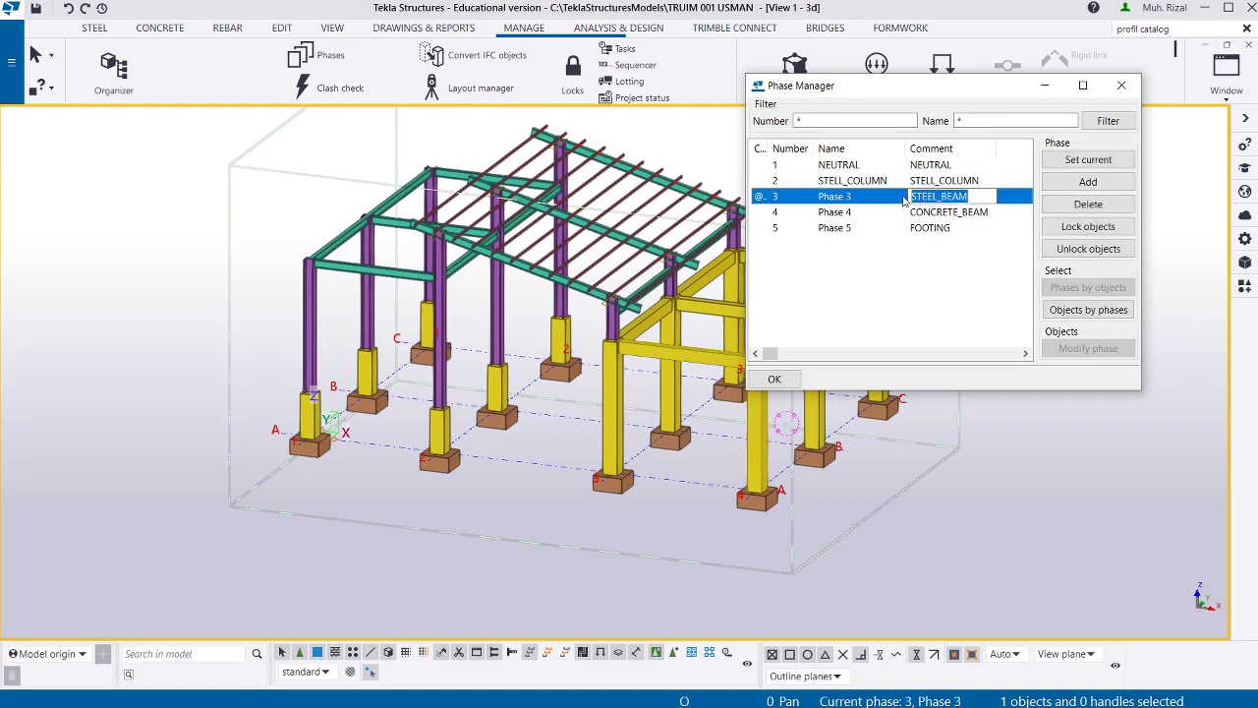
{"action": "left_click", "coordinate": [856, 275]}
{"action": "left_click", "coordinate": [845, 203]}
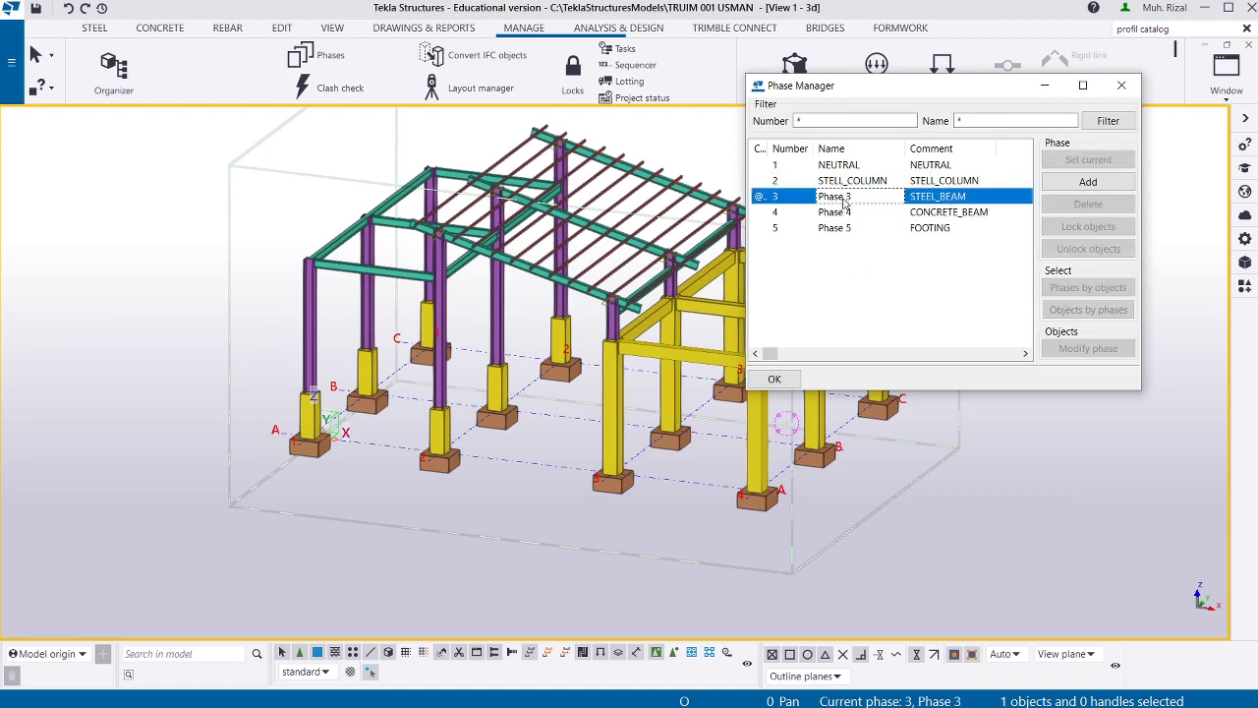
{"action": "left_click", "coordinate": [859, 202]}
{"action": "left_click_drag", "start_coordinate": [815, 203], "coordinate": [870, 202]}
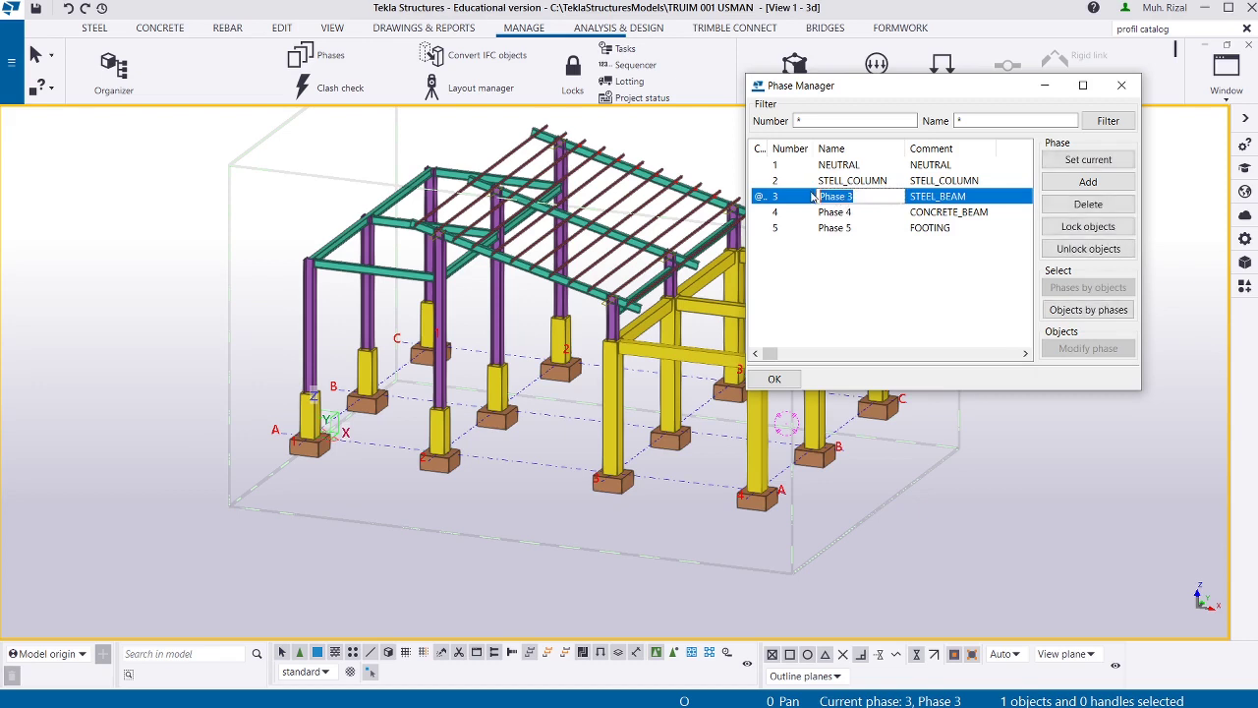
{"action": "key", "text": "ctrl+v"}
{"action": "left_click", "coordinate": [845, 276]}
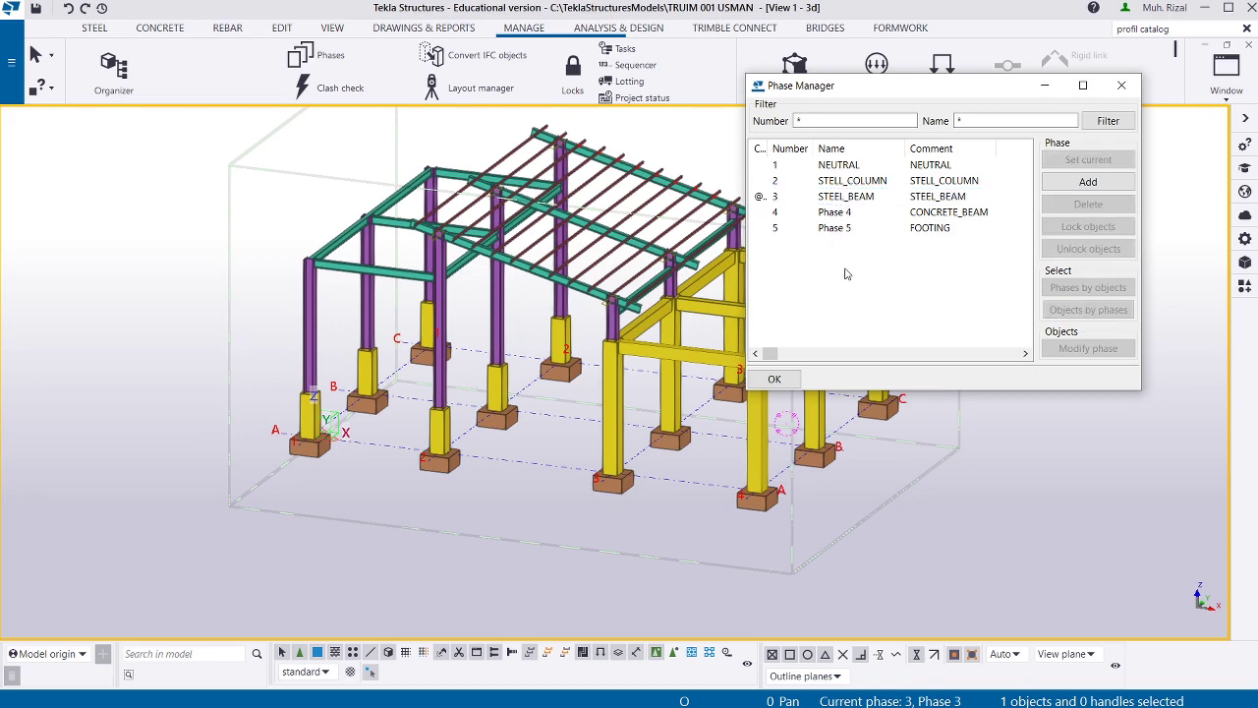
Rename phase 4 as CONCRETE_BEAM, using the text of its comment as the name.
{"action": "left_click", "coordinate": [942, 212]}
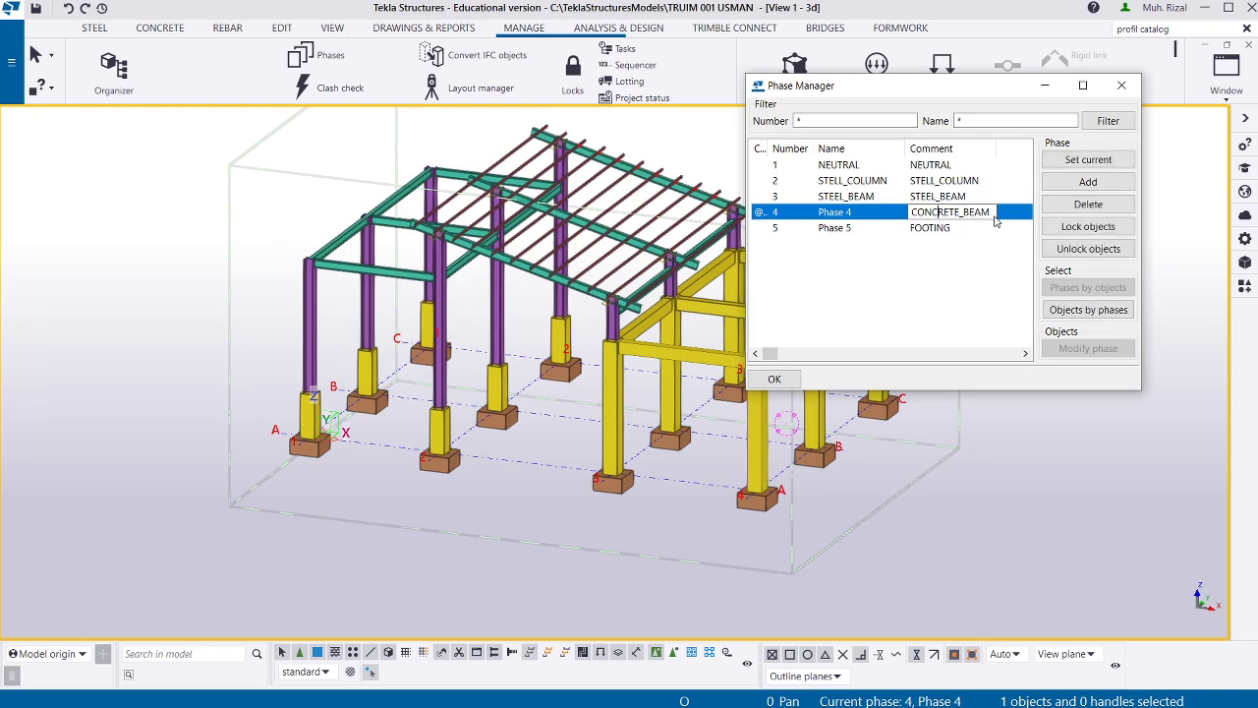
{"action": "left_click_drag", "start_coordinate": [994, 214], "coordinate": [959, 219]}
{"action": "left_click", "coordinate": [837, 250]}
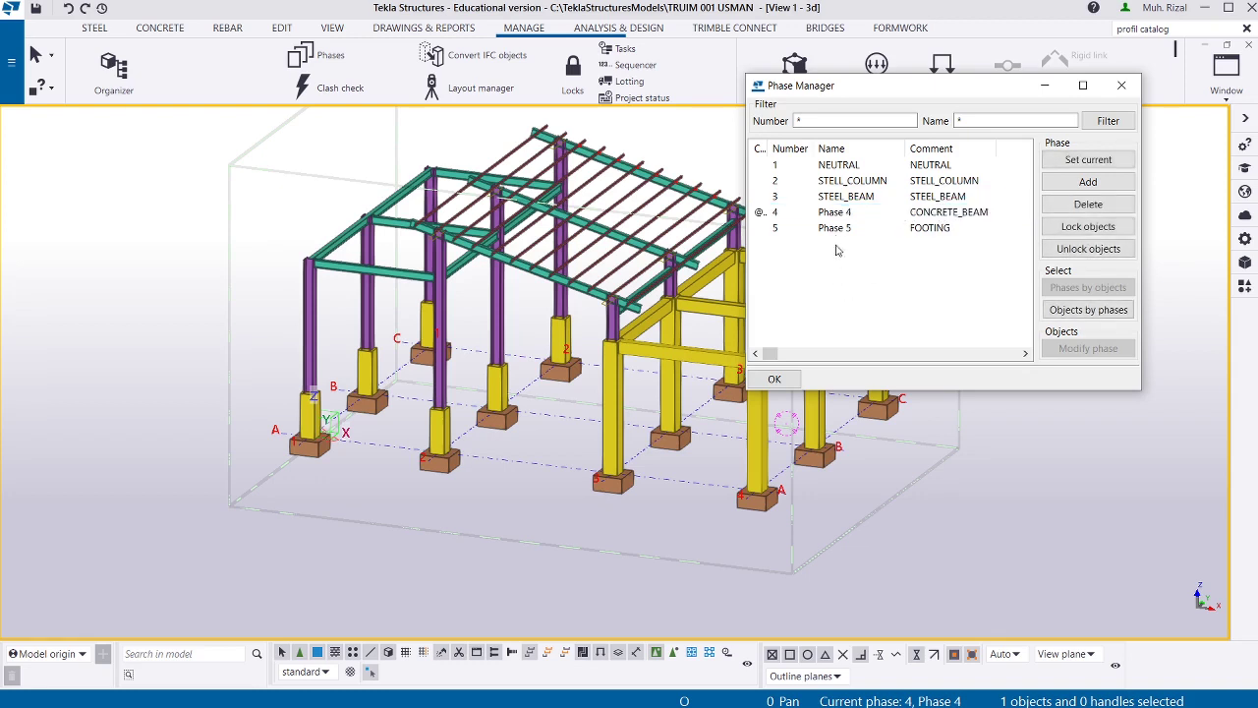
{"action": "left_click", "coordinate": [836, 214]}
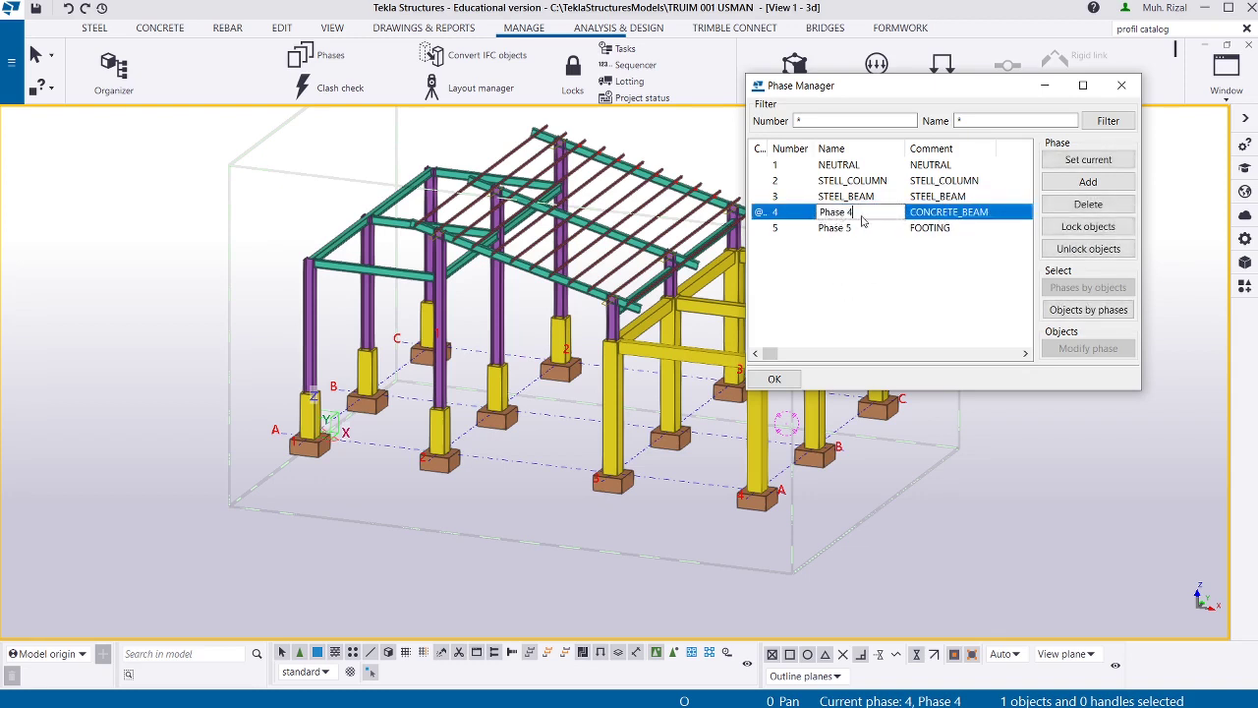
{"action": "left_click", "coordinate": [851, 216]}
{"action": "type", "text": "CONCRETE_BEAM"}
{"action": "left_click", "coordinate": [847, 250]}
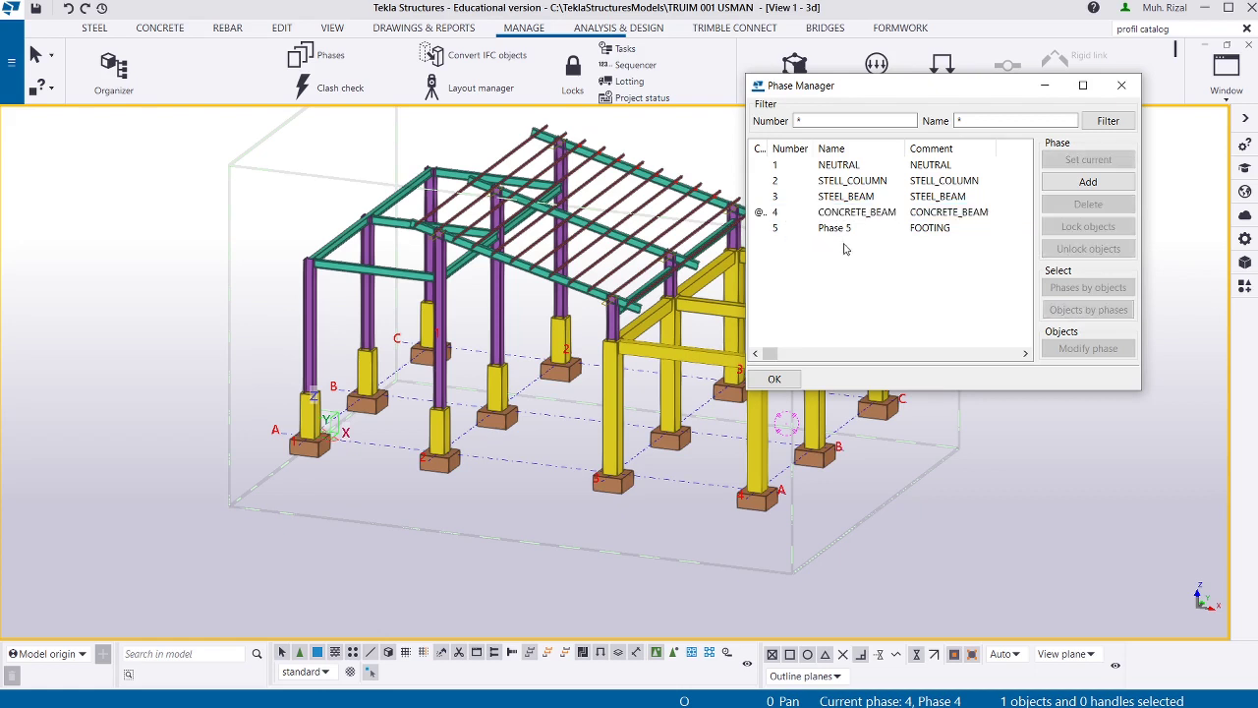
{"action": "left_click", "coordinate": [843, 229]}
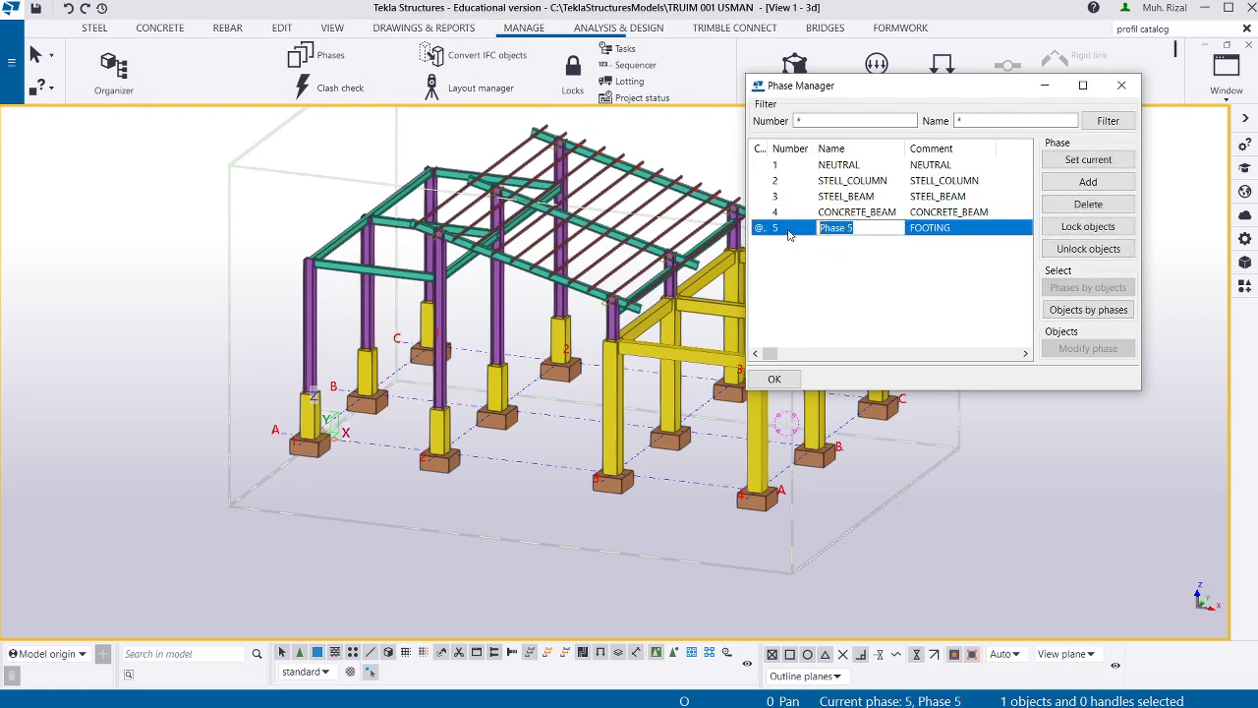
{"action": "type", "text": "FOOTING"}
{"action": "key", "text": "Escape"}
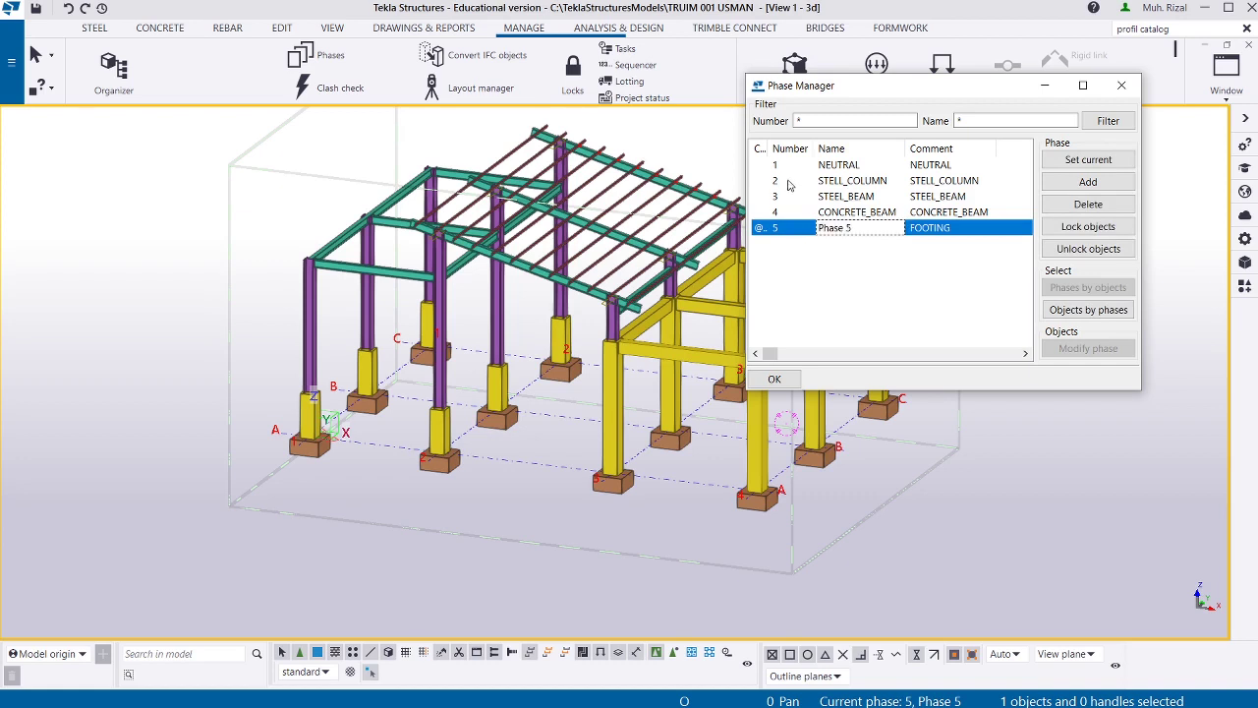
Rename phase 5 as FOOTING.
{"action": "left_click", "coordinate": [863, 233]}
{"action": "left_click_drag", "start_coordinate": [857, 230], "coordinate": [799, 229]}
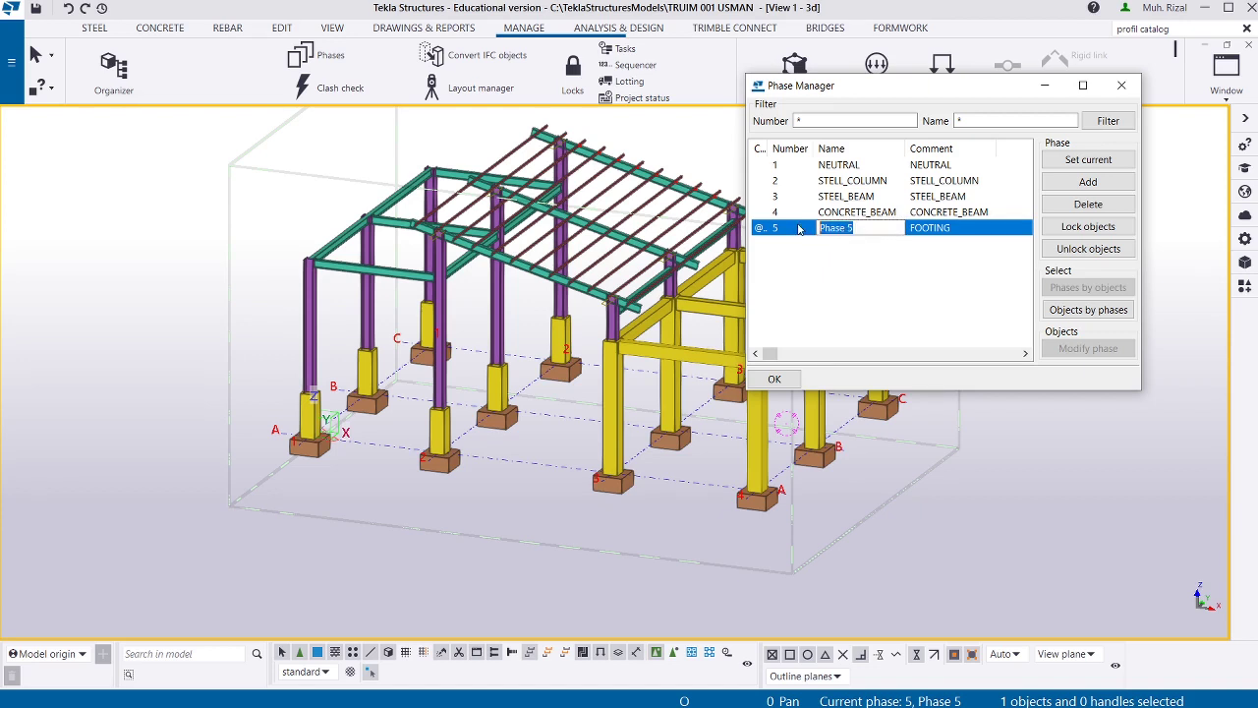
{"action": "type", "text": "FOOTING"}
{"action": "left_click", "coordinate": [867, 299]}
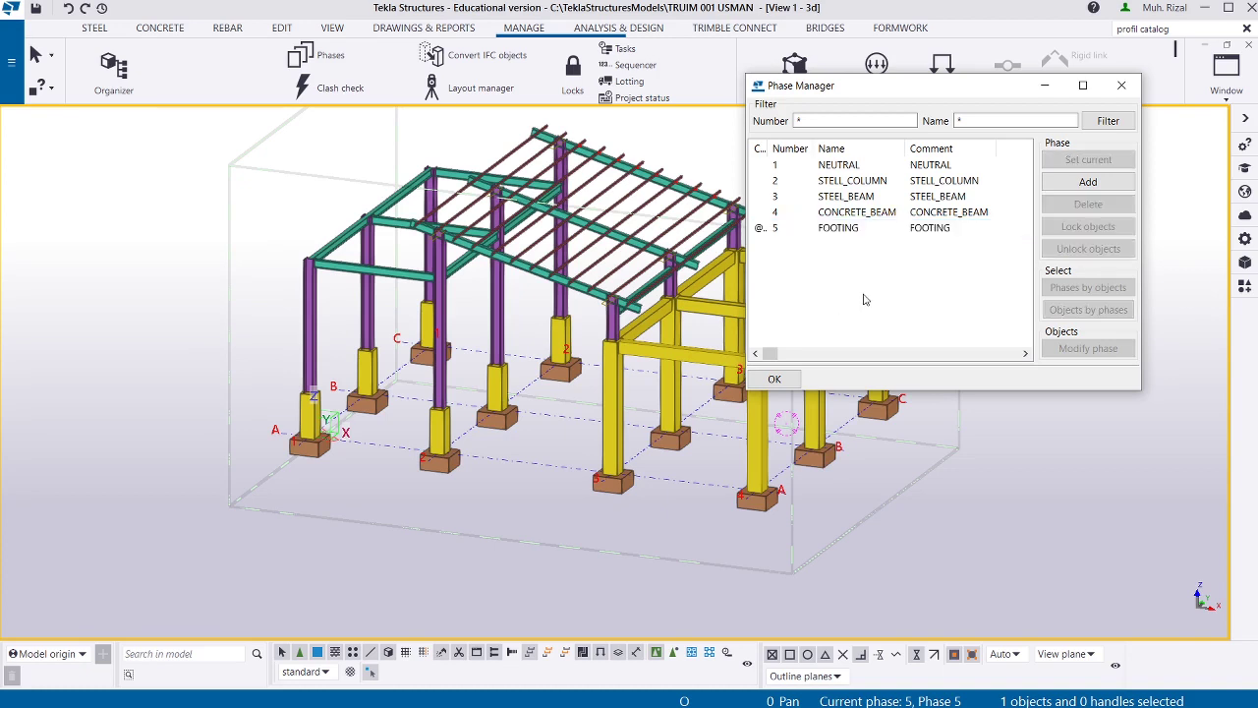
Add a sixth phase and name it FOOTING.
{"action": "left_click", "coordinate": [845, 196]}
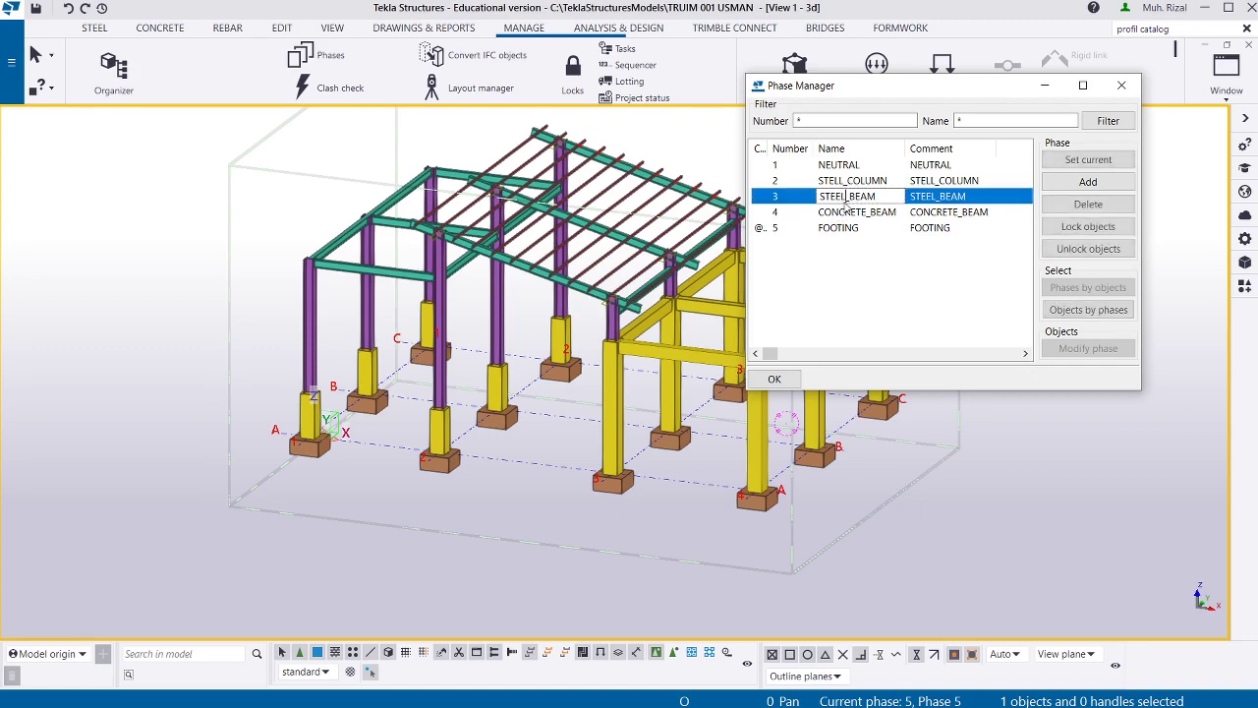
{"action": "left_click", "coordinate": [1087, 182]}
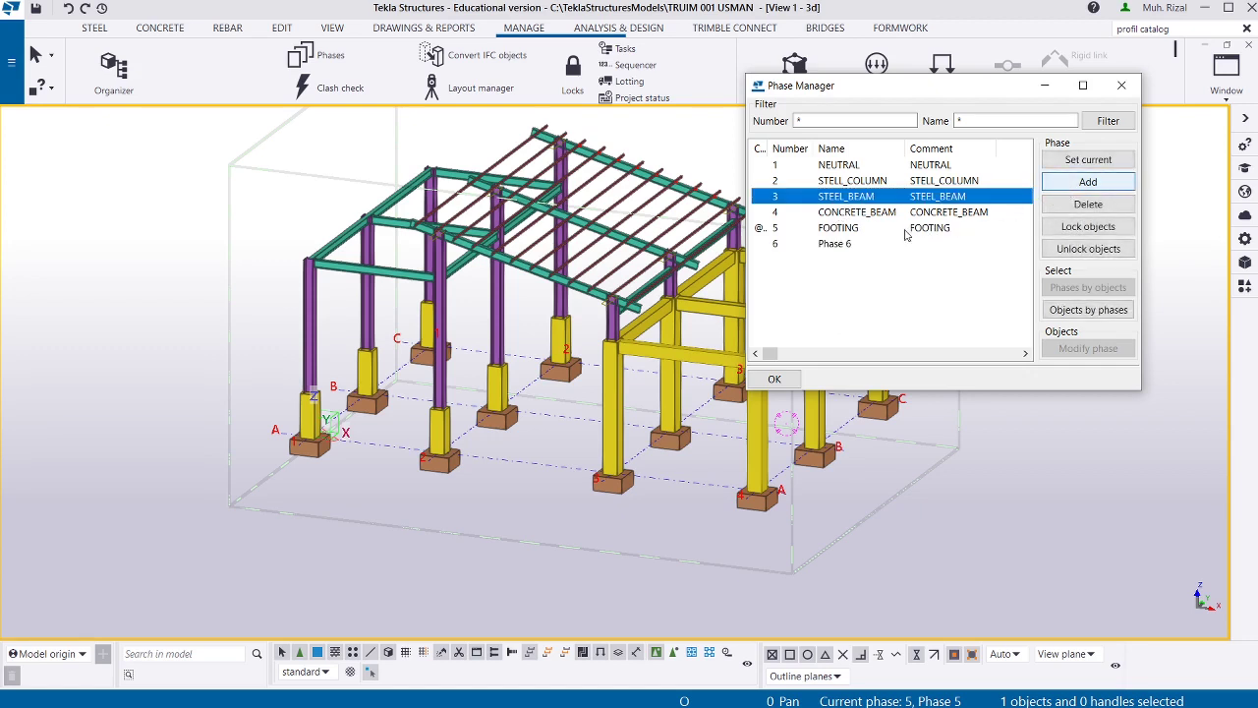
{"action": "left_click", "coordinate": [841, 246]}
{"action": "left_click", "coordinate": [871, 228]}
{"action": "left_click_drag", "start_coordinate": [871, 228], "coordinate": [832, 232]}
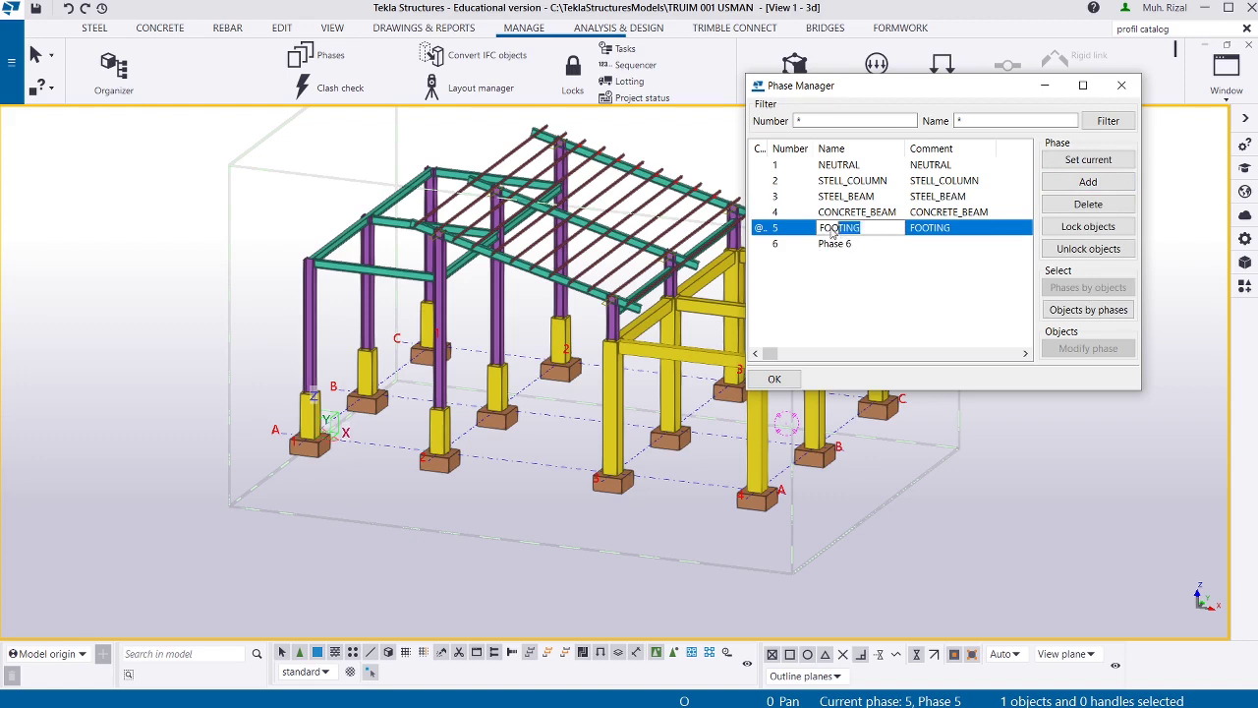
{"action": "double_click", "coordinate": [845, 246]}
{"action": "left_click", "coordinate": [849, 250]}
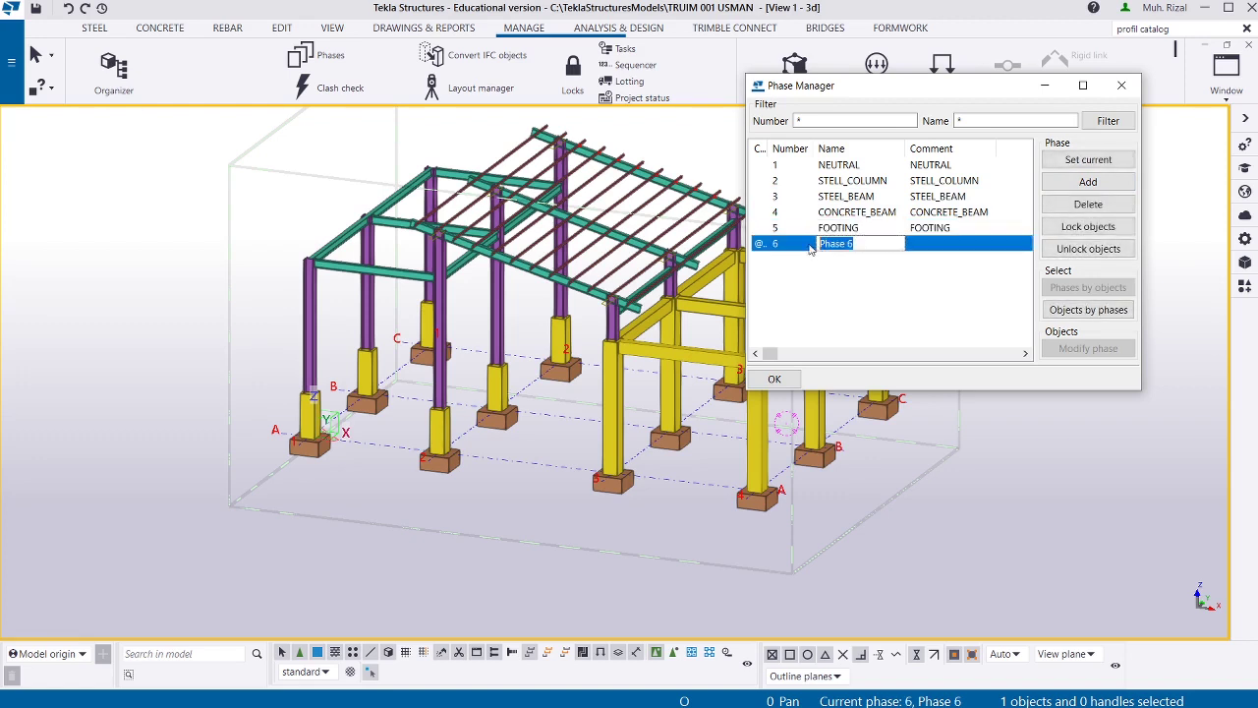
{"action": "key", "text": "ctrl+a"}
{"action": "type", "text": "FOOTING"}
{"action": "key", "text": "Return"}
Copy the name CONCRETE_BEAM from phase 4 and replace the name of phase 5 with it.
{"action": "double_click", "coordinate": [853, 212]}
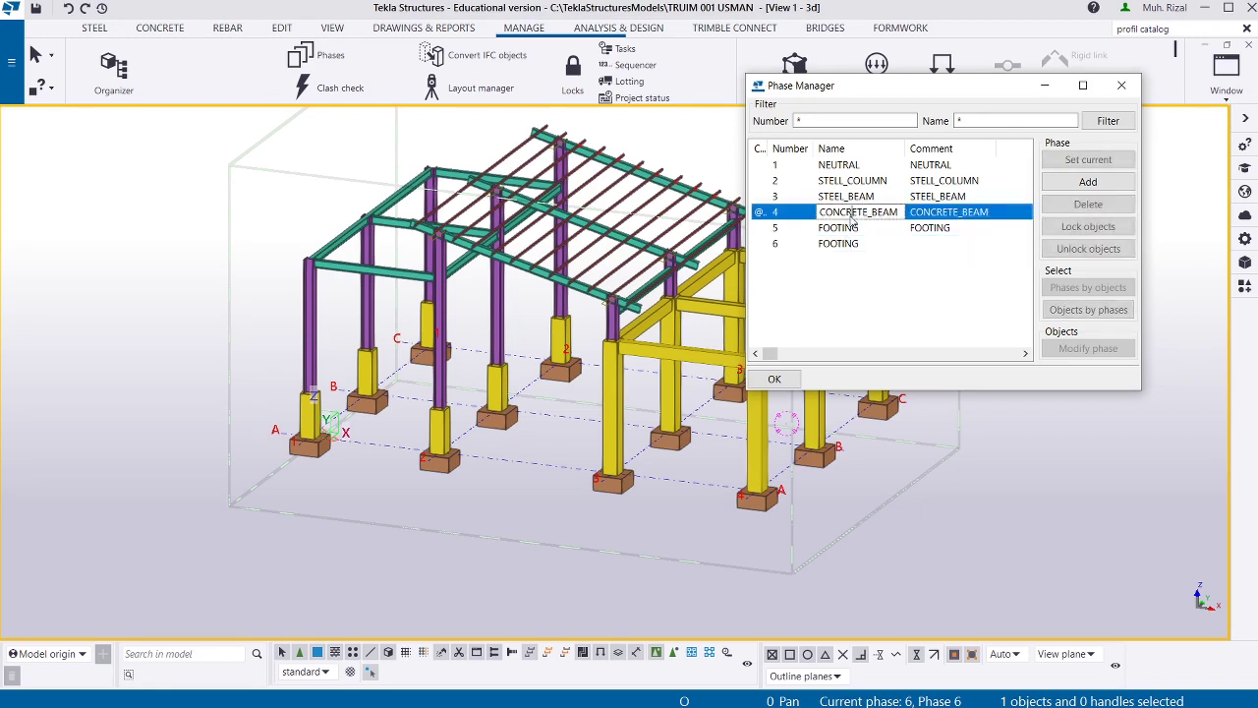
{"action": "left_click", "coordinate": [901, 214]}
{"action": "key", "text": "ctrl+c"}
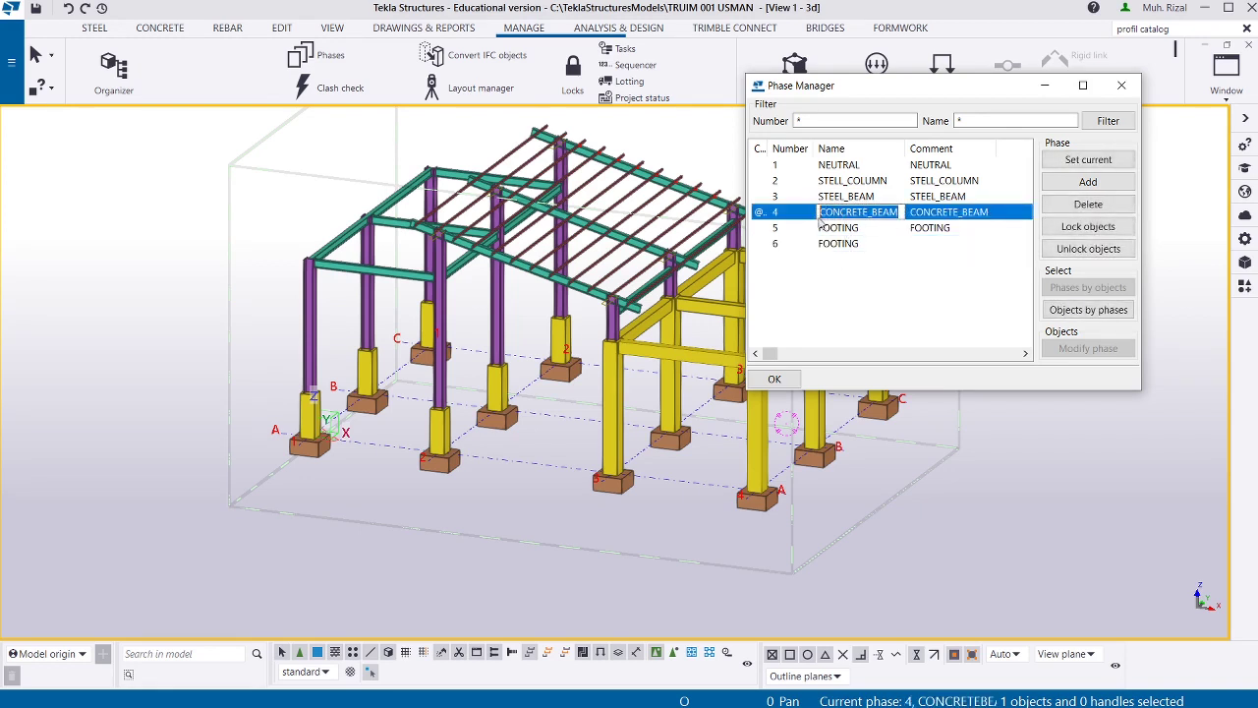
{"action": "left_click", "coordinate": [841, 296]}
{"action": "double_click", "coordinate": [824, 228]}
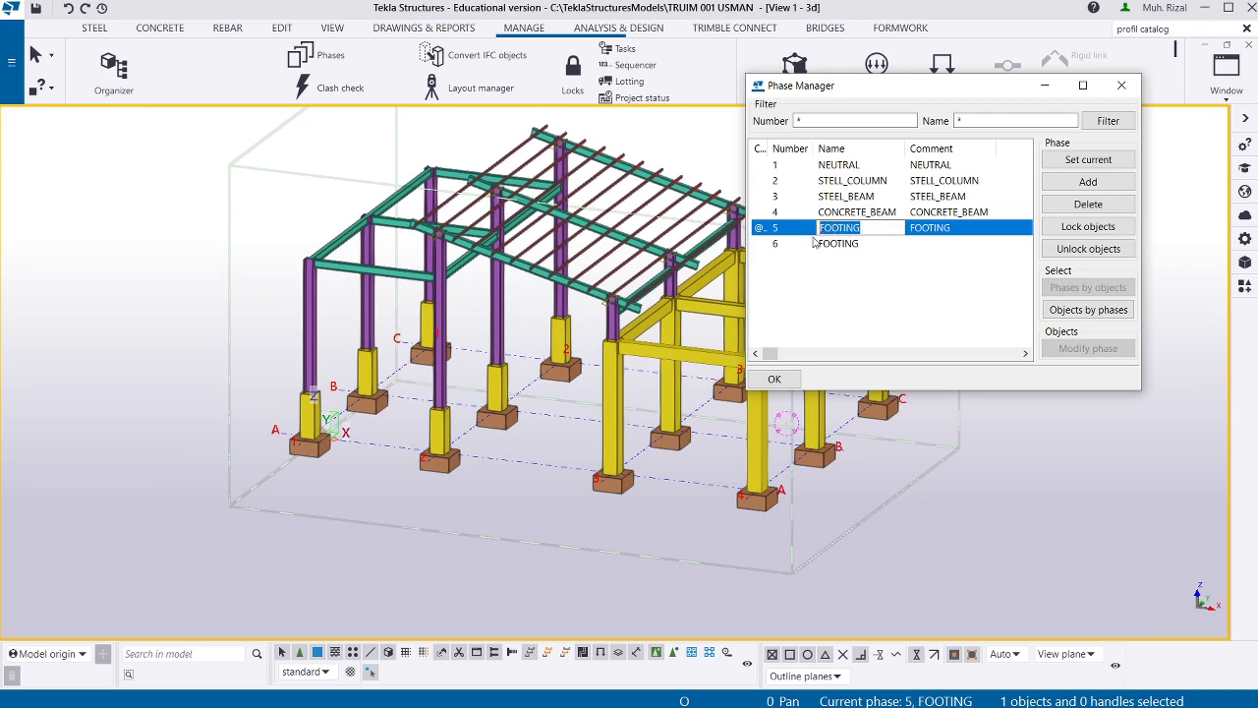
{"action": "key", "text": "ctrl+v"}
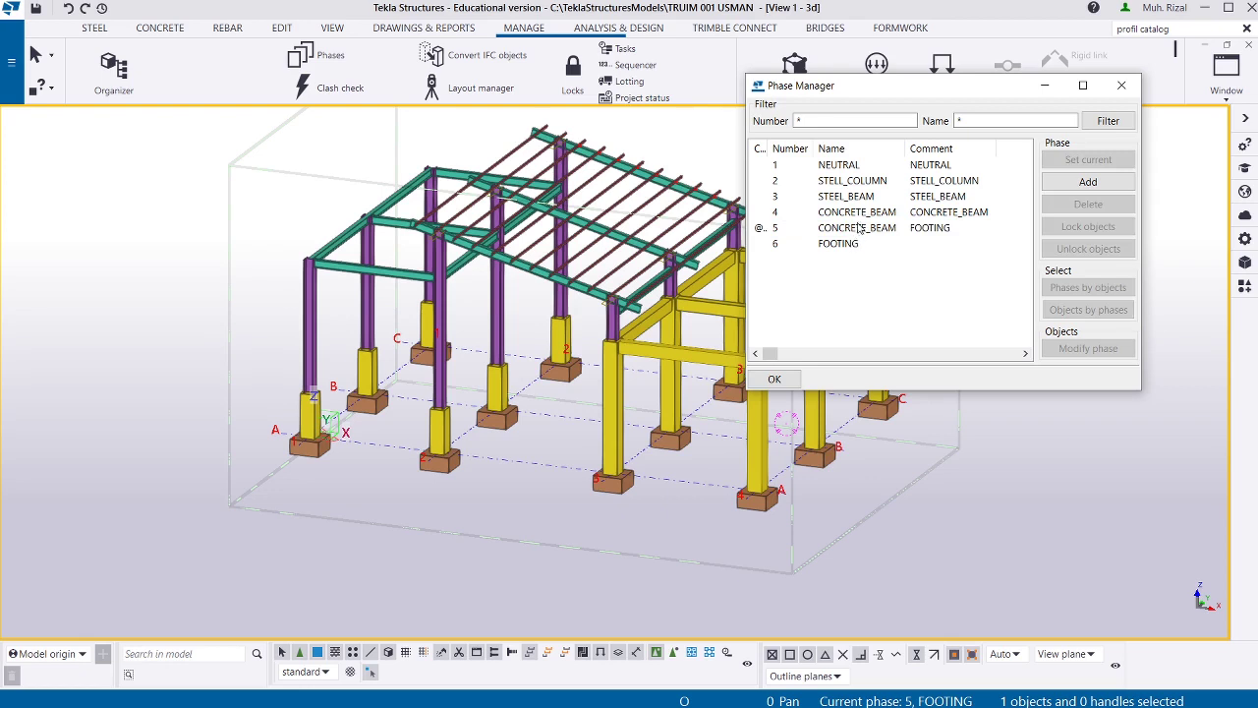
Try to rename phase 4 by replacing the BEAM part of its name with COLMN.
{"action": "left_click", "coordinate": [862, 213]}
{"action": "left_click_drag", "start_coordinate": [871, 213], "coordinate": [919, 216]}
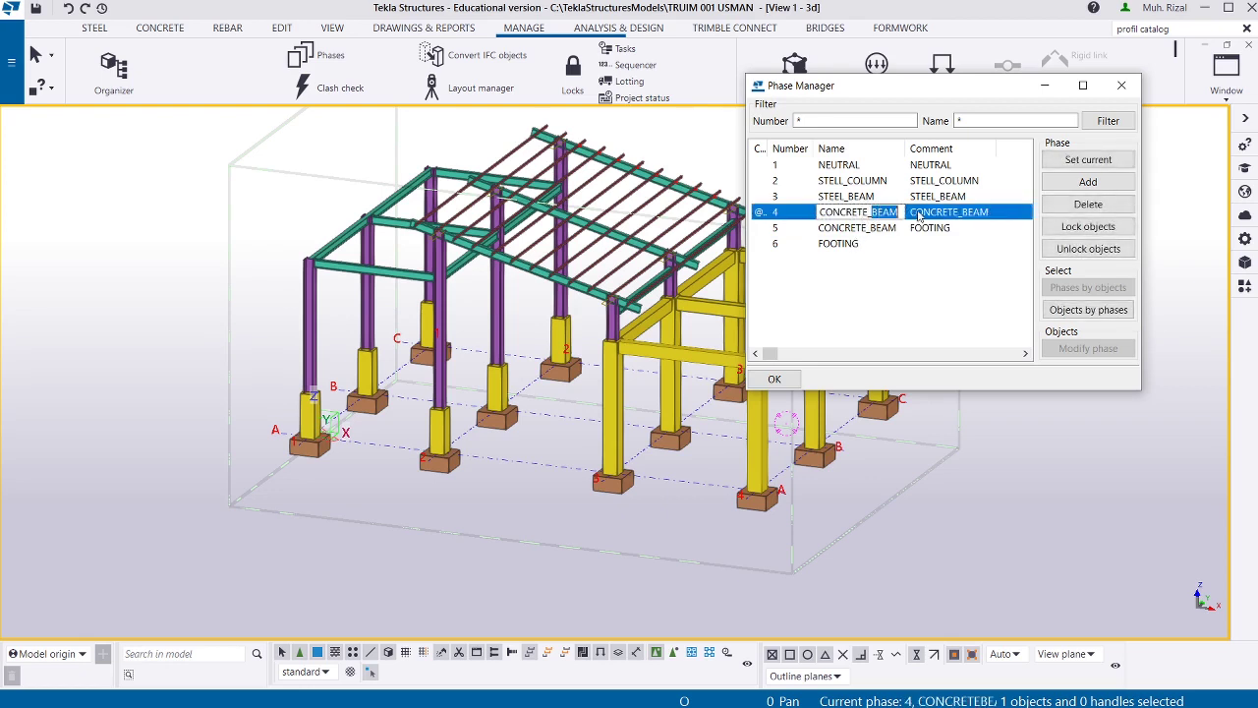
{"action": "type", "text": "COLMN"}
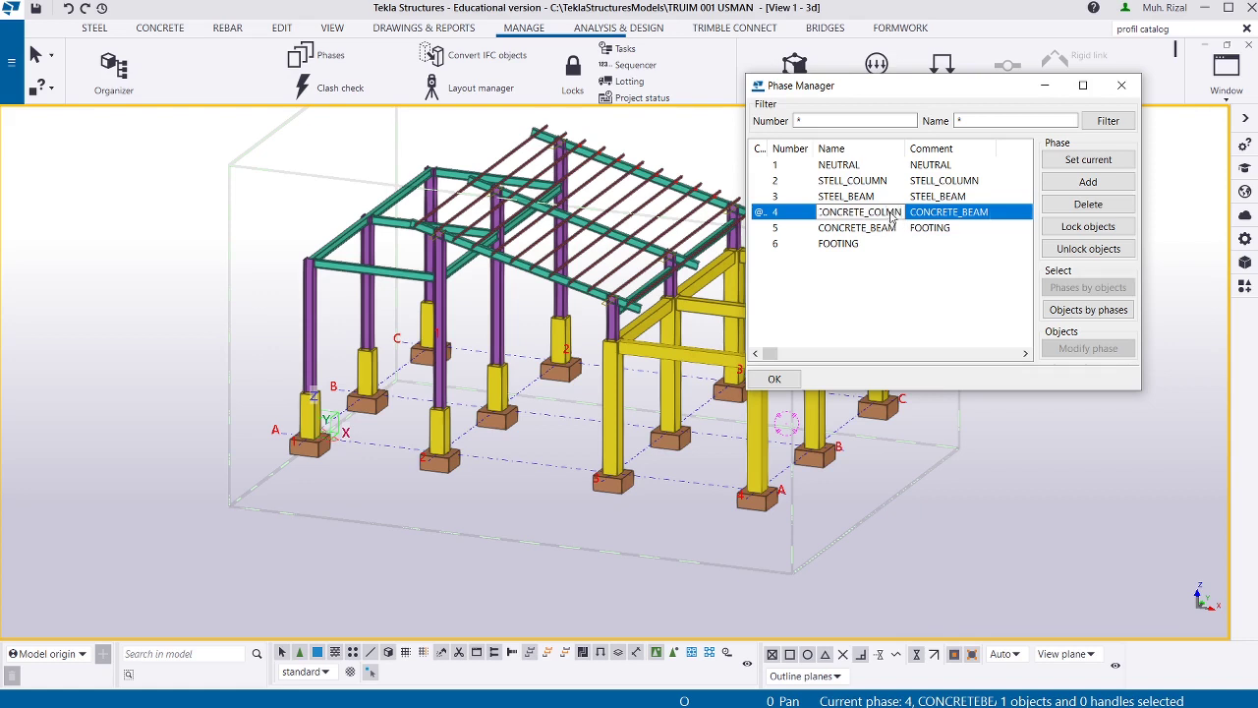
Delete the comment text of phase 4.
{"action": "left_click", "coordinate": [934, 218]}
{"action": "left_click_drag", "start_coordinate": [990, 216], "coordinate": [897, 211]}
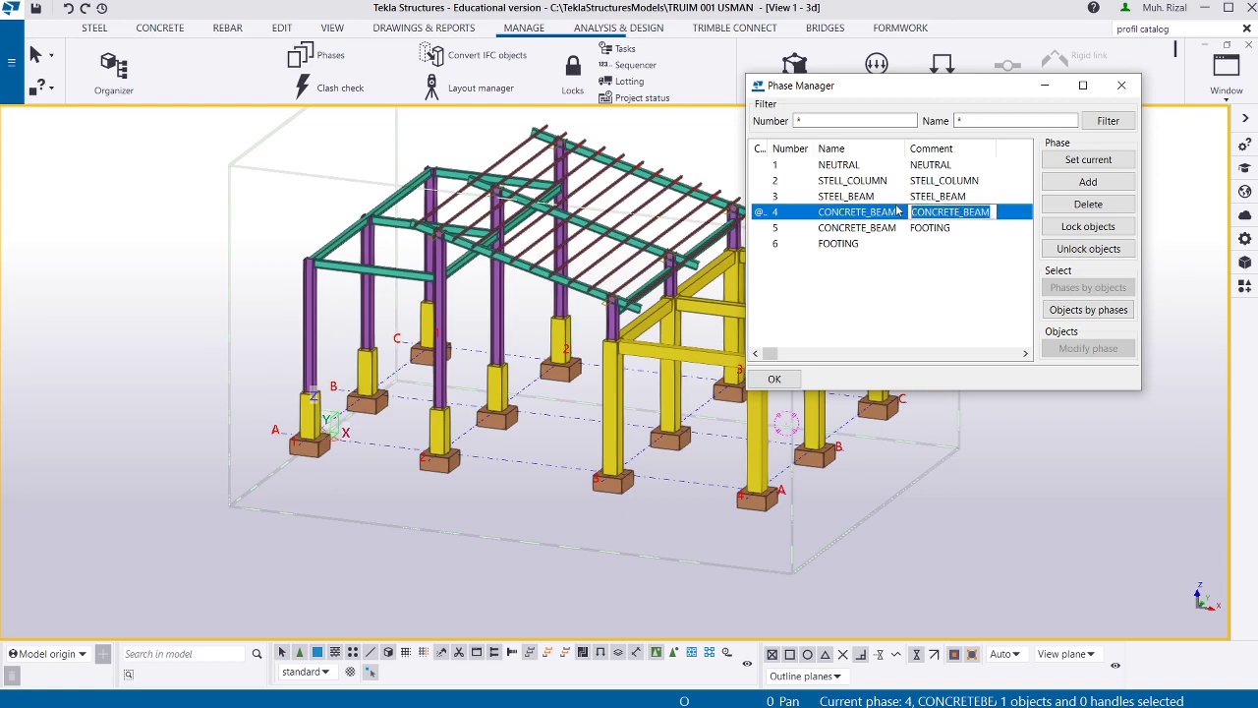
{"action": "key", "text": "BackSpace"}
{"action": "left_click", "coordinate": [917, 278]}
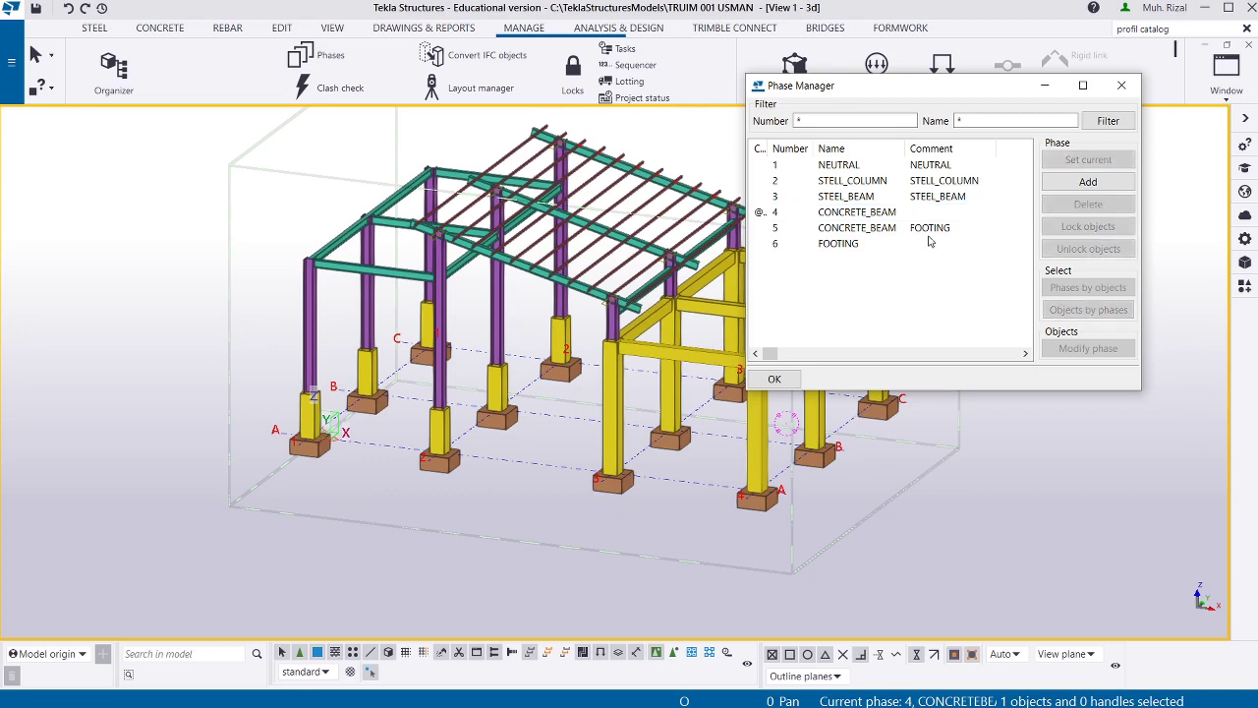
Delete the comment text of phase 3.
{"action": "left_click", "coordinate": [942, 229]}
{"action": "double_click", "coordinate": [942, 229]}
{"action": "left_click", "coordinate": [897, 287]}
{"action": "left_click", "coordinate": [936, 198]}
{"action": "left_click_drag", "start_coordinate": [985, 202], "coordinate": [892, 202]}
{"action": "key", "text": "BackSpace"}
{"action": "left_click", "coordinate": [945, 228]}
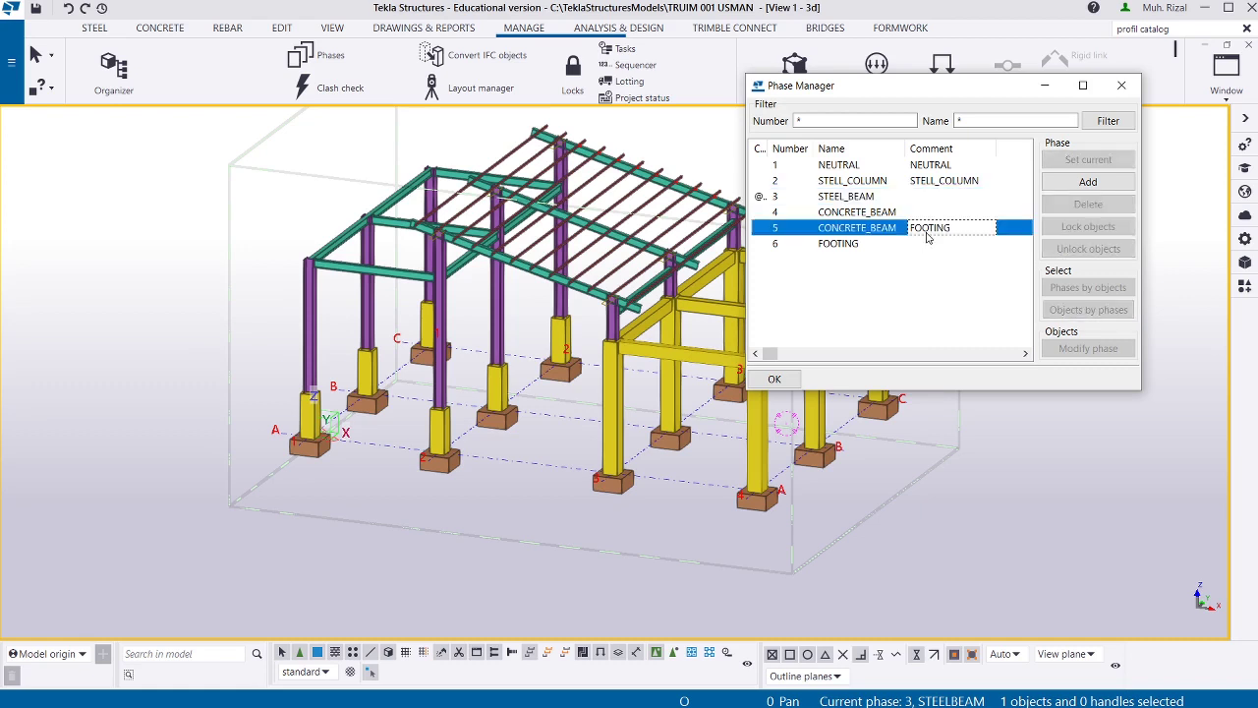
{"action": "left_click", "coordinate": [890, 277]}
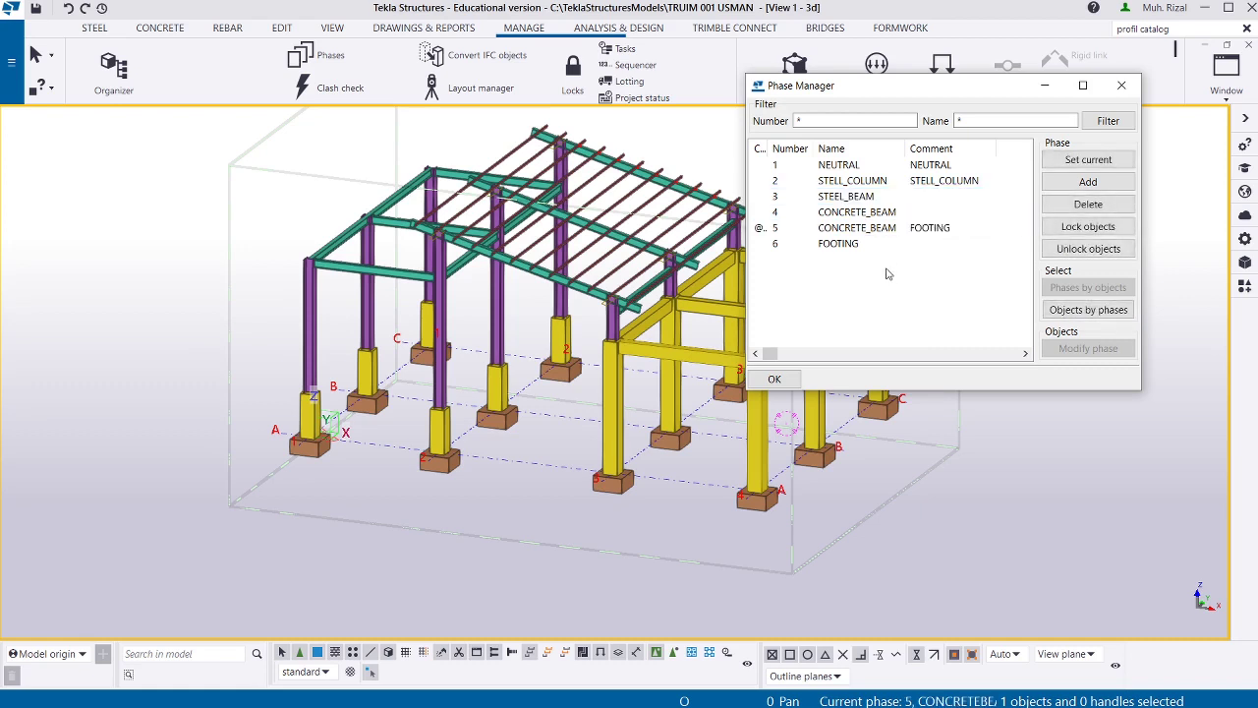
Delete the comment text of phase 2.
{"action": "left_click", "coordinate": [933, 181]}
{"action": "left_click", "coordinate": [934, 181]}
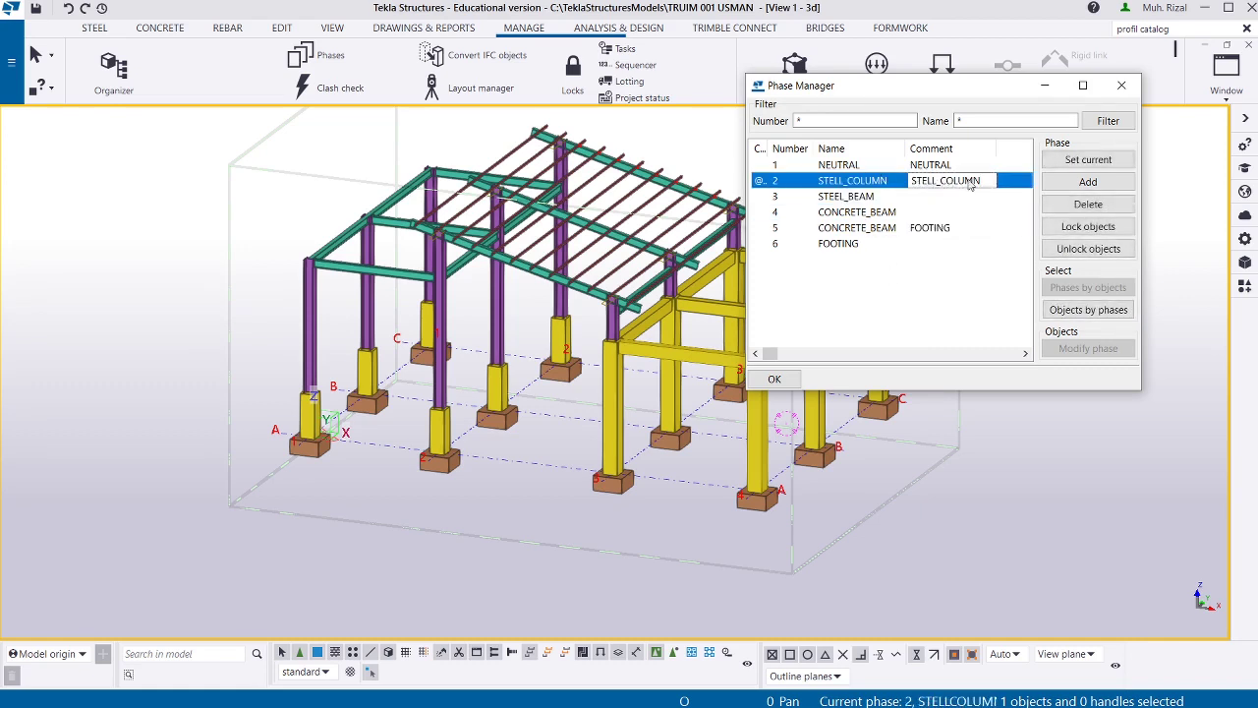
{"action": "left_click_drag", "start_coordinate": [980, 182], "coordinate": [901, 183]}
{"action": "key", "text": "BackSpace"}
{"action": "key", "text": "Return"}
Delete the comment text of phase 1.
{"action": "left_click", "coordinate": [931, 166]}
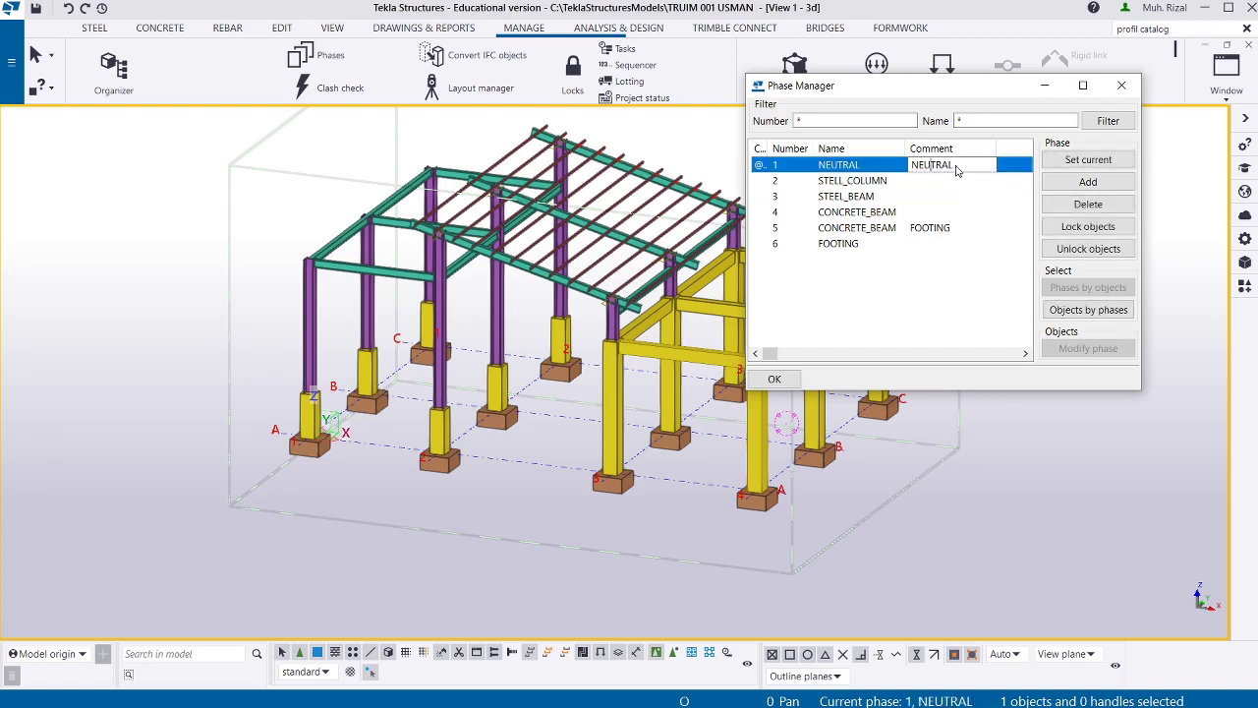
{"action": "left_click", "coordinate": [913, 167]}
{"action": "left_click", "coordinate": [955, 282]}
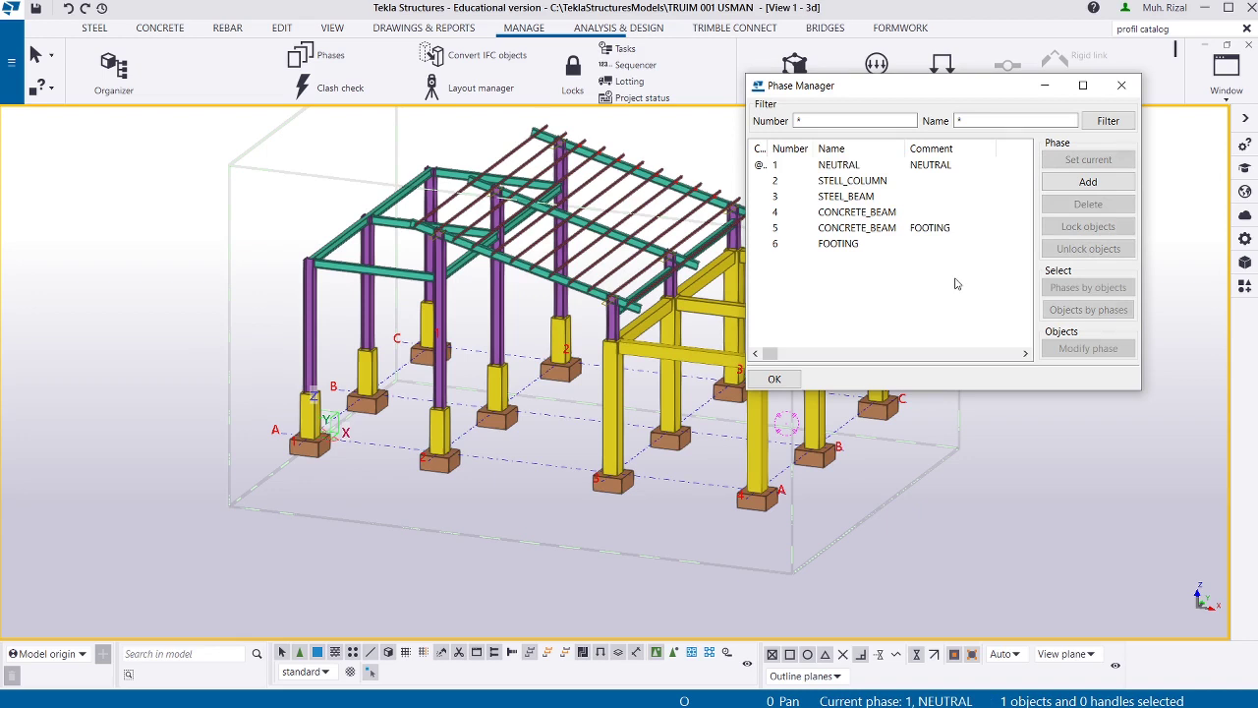
{"action": "left_click", "coordinate": [946, 171]}
{"action": "left_click", "coordinate": [947, 171]}
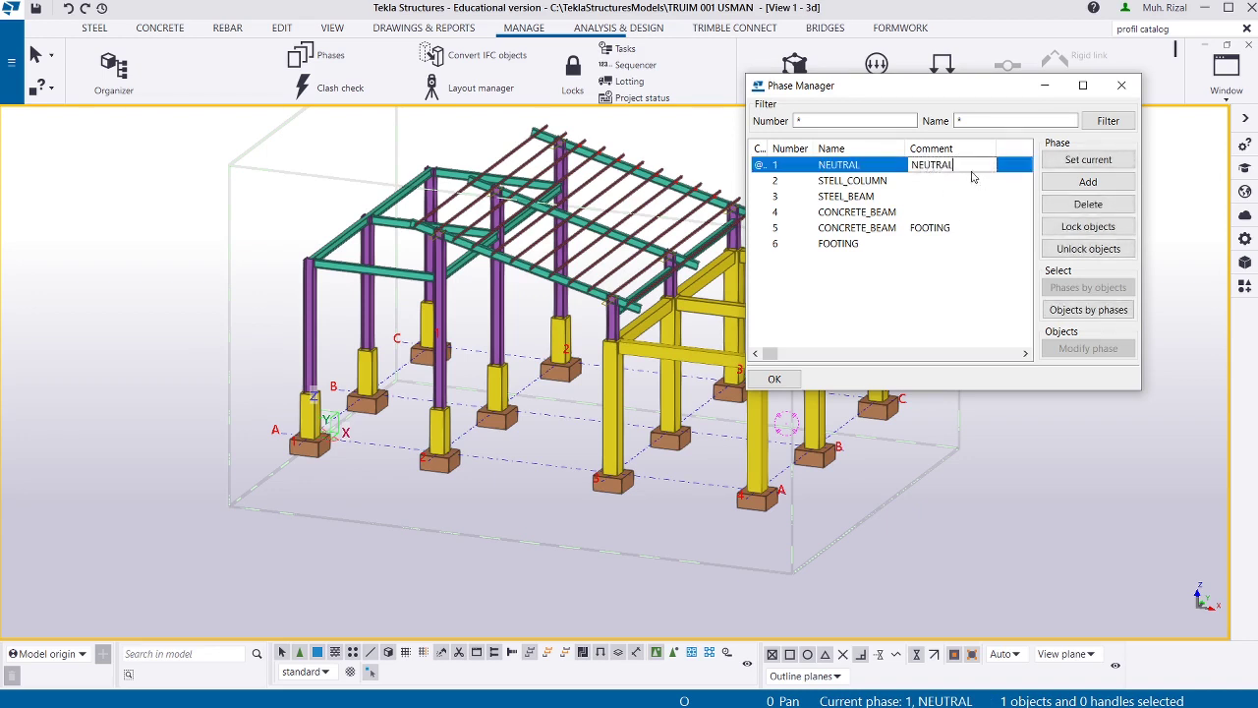
{"action": "left_click_drag", "start_coordinate": [975, 176], "coordinate": [866, 174]}
{"action": "key", "text": "BackSpace"}
{"action": "left_click", "coordinate": [967, 280]}
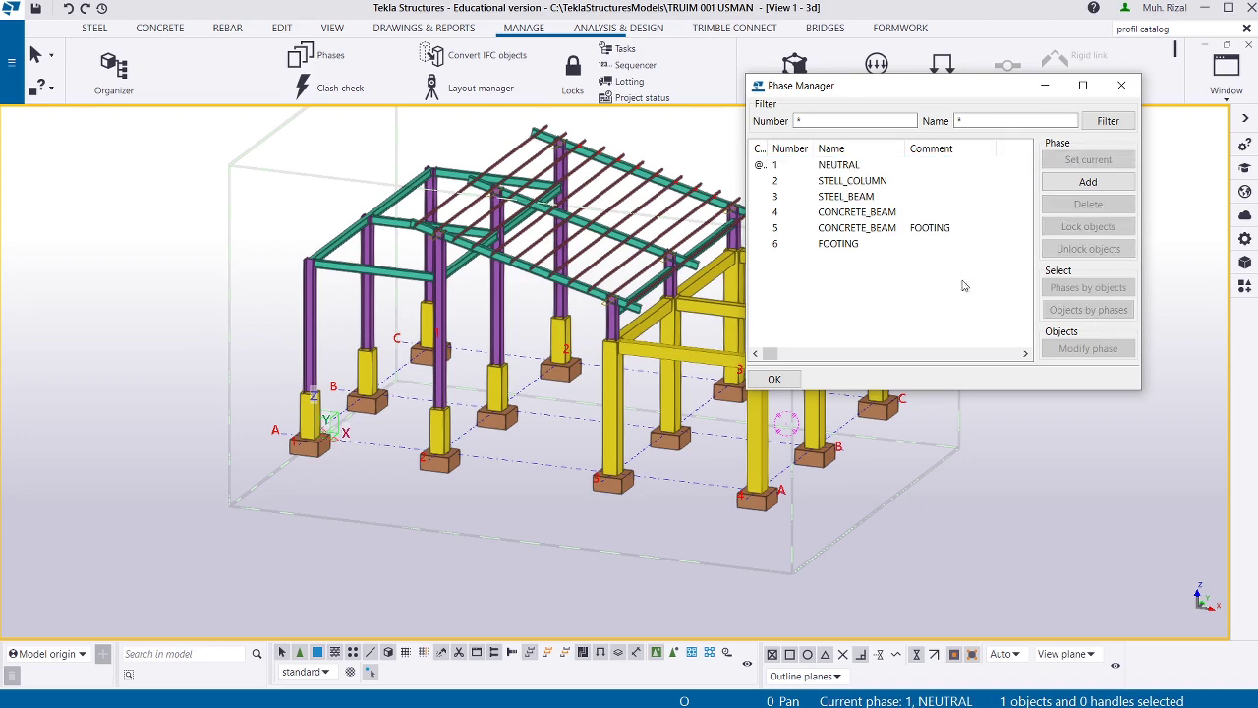
Delete the comment text of phase 5 and select that phase in the list.
{"action": "left_click", "coordinate": [946, 230]}
{"action": "double_click", "coordinate": [945, 232]}
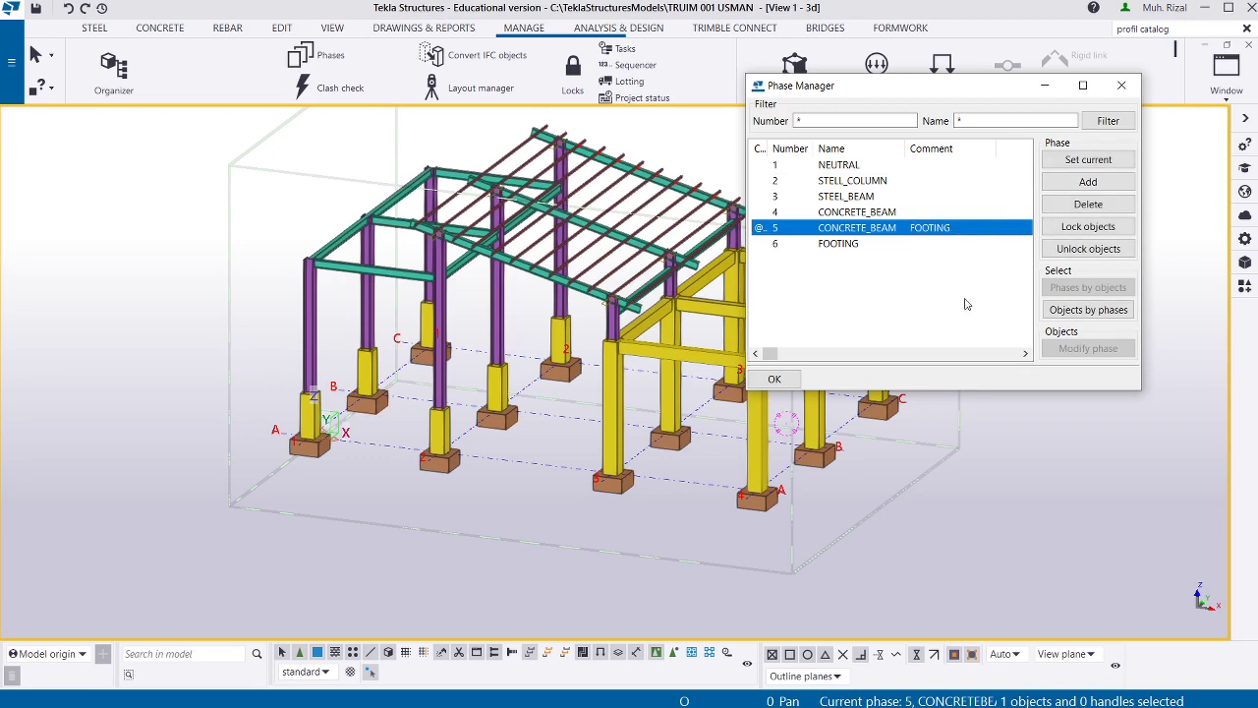
{"action": "left_click", "coordinate": [938, 232]}
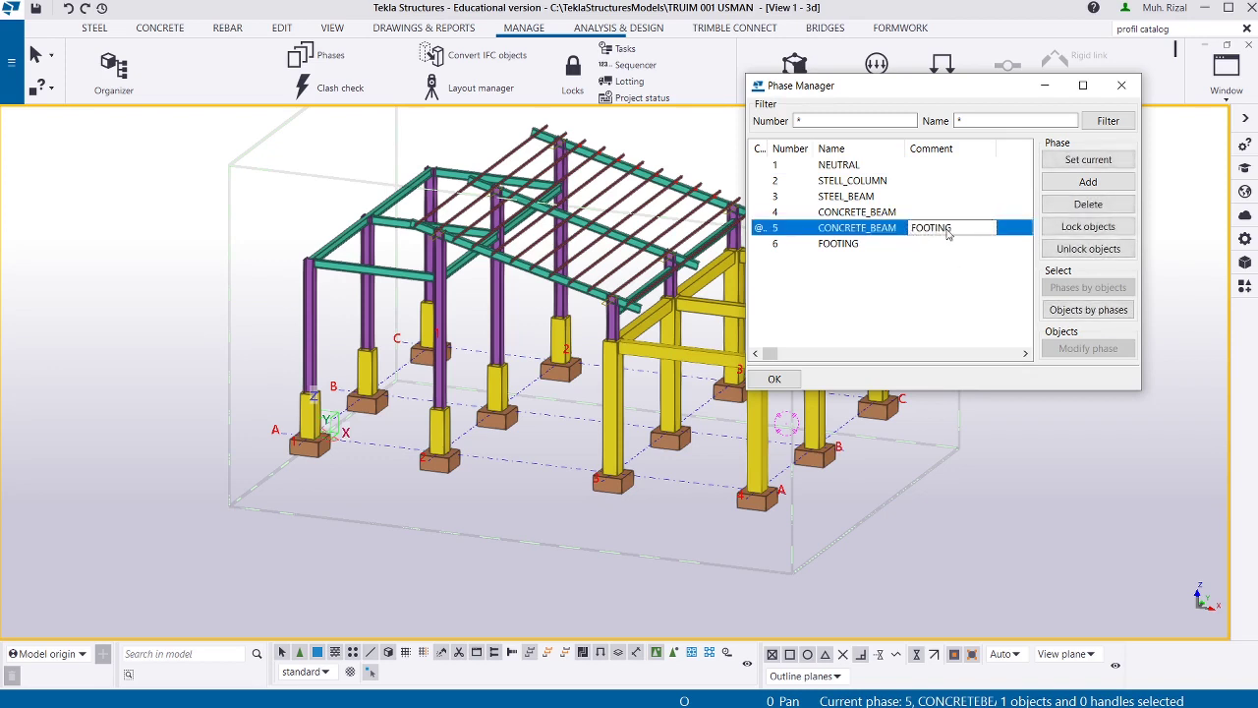
{"action": "left_click_drag", "start_coordinate": [951, 230], "coordinate": [907, 229]}
{"action": "key", "text": "BackSpace"}
{"action": "left_click", "coordinate": [869, 316]}
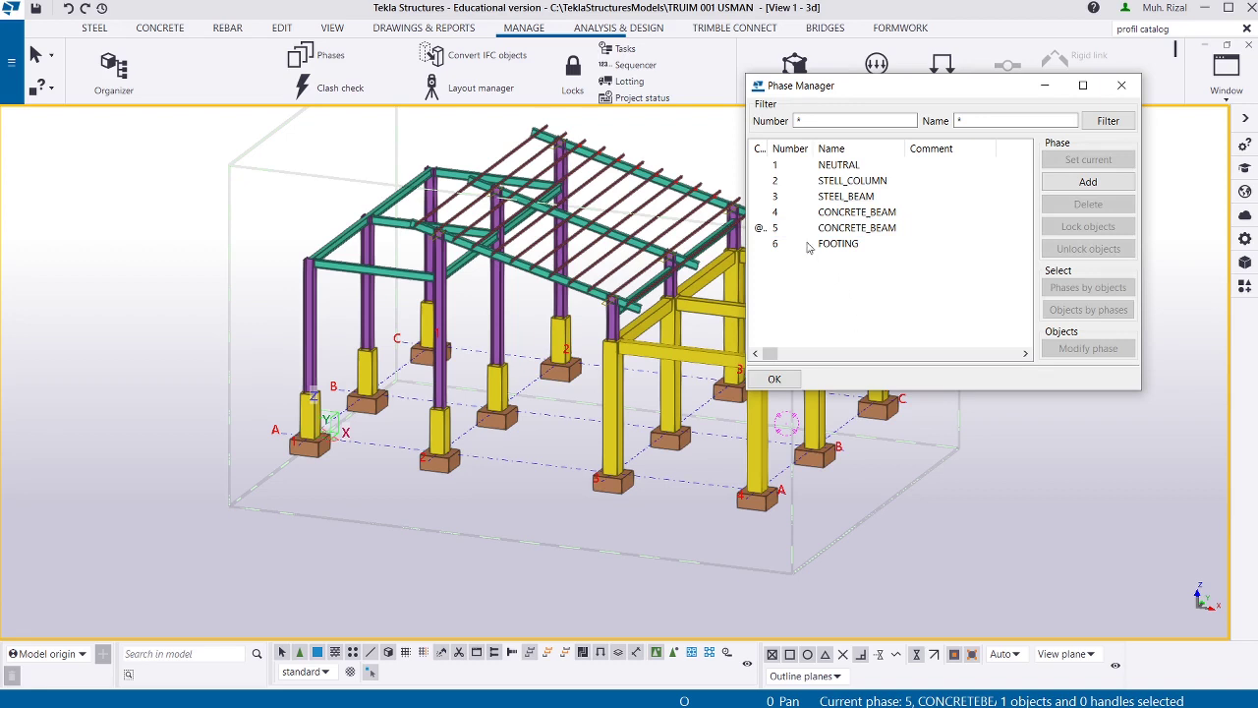
{"action": "left_click", "coordinate": [773, 231]}
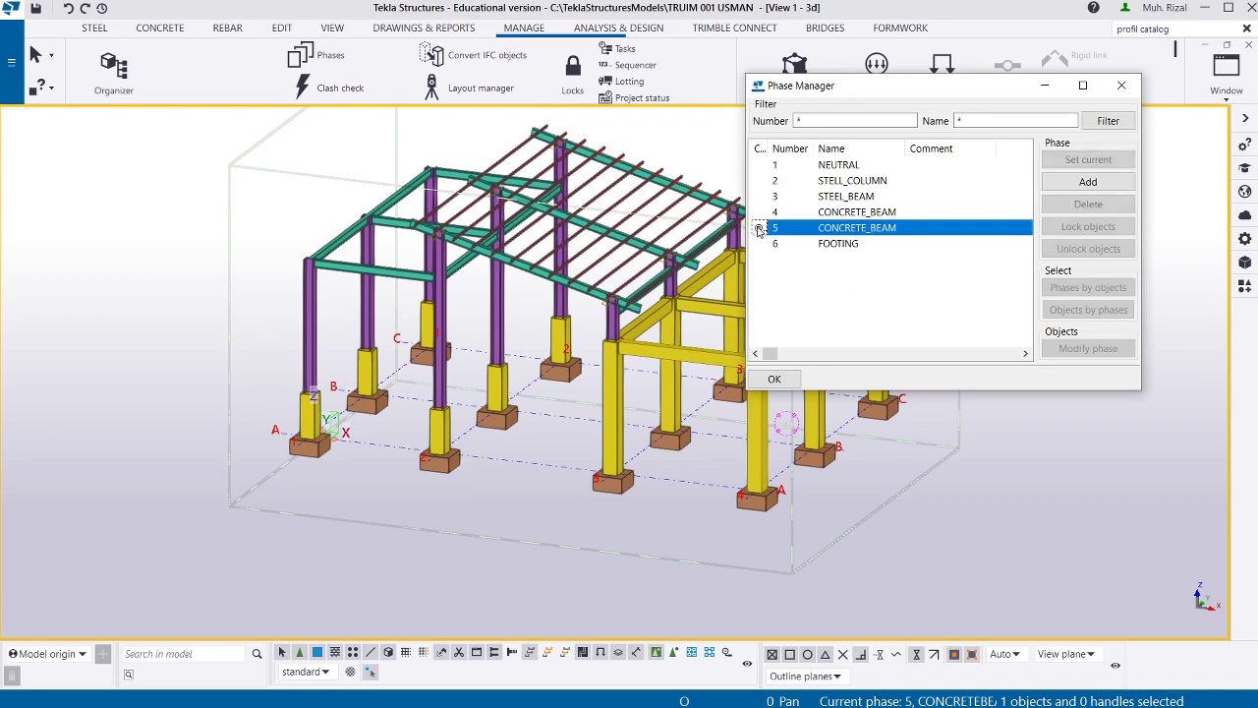
{"action": "left_click", "coordinate": [857, 278]}
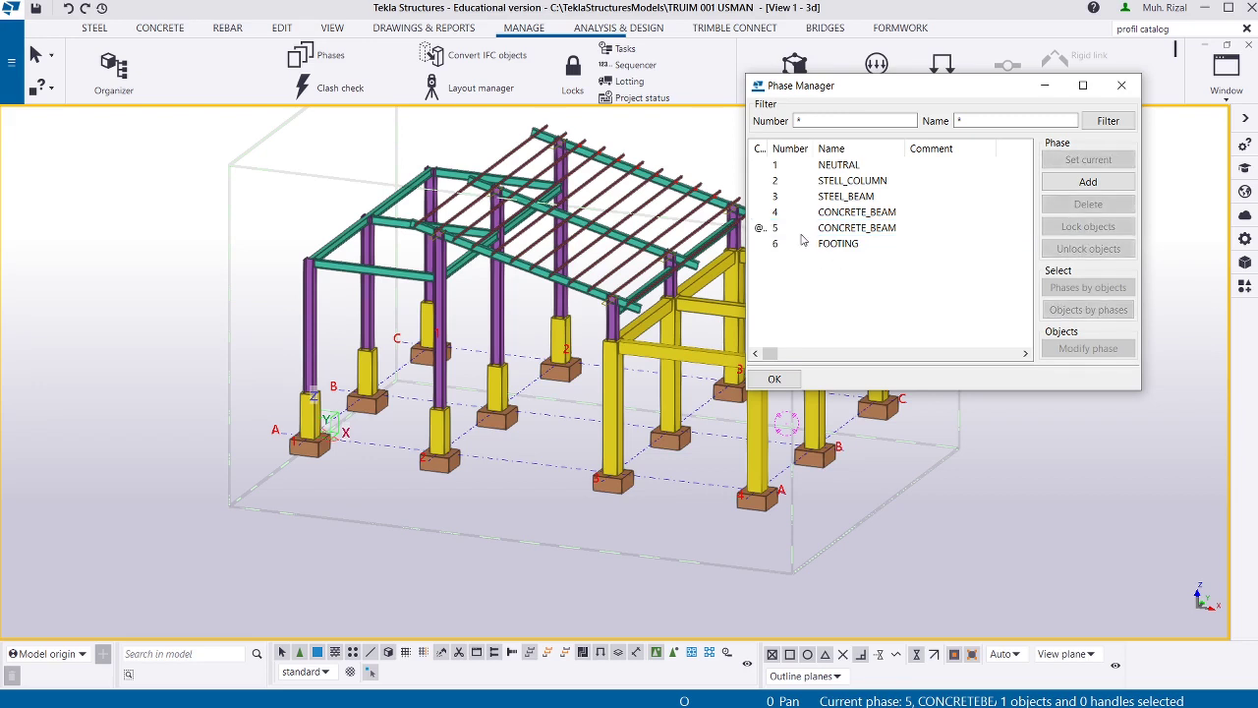
{"action": "left_click", "coordinate": [828, 167]}
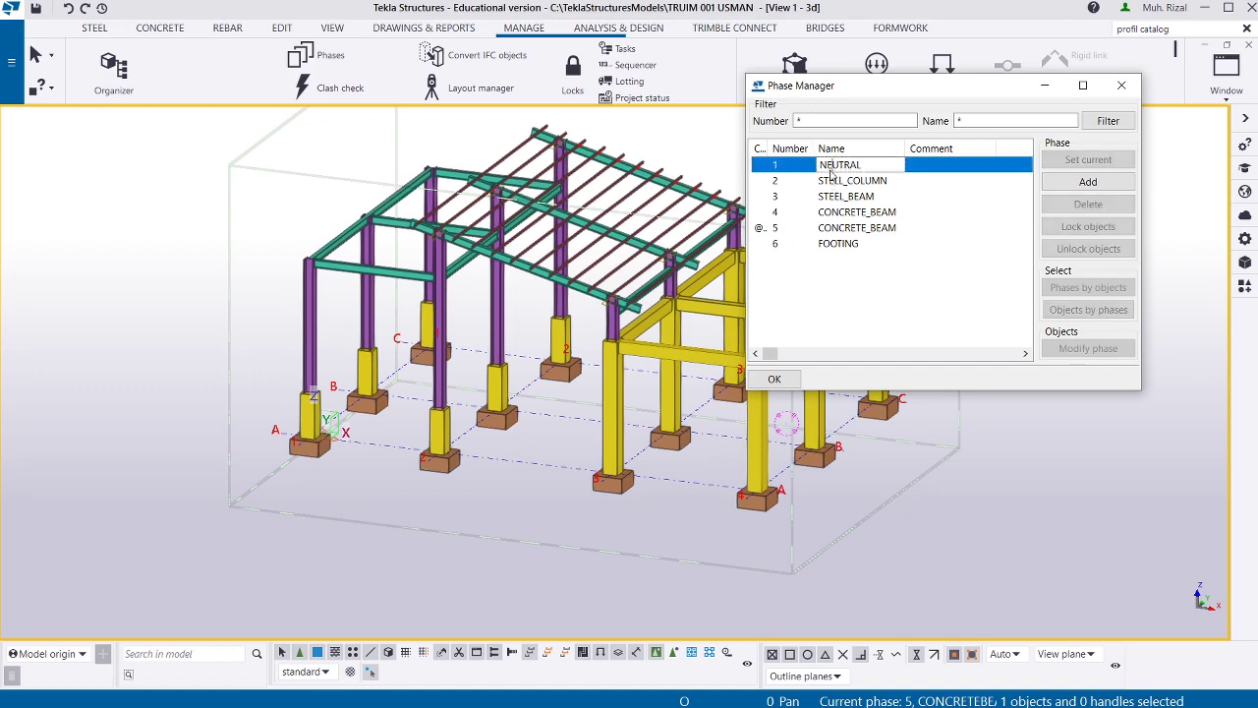
{"action": "left_click", "coordinate": [849, 333]}
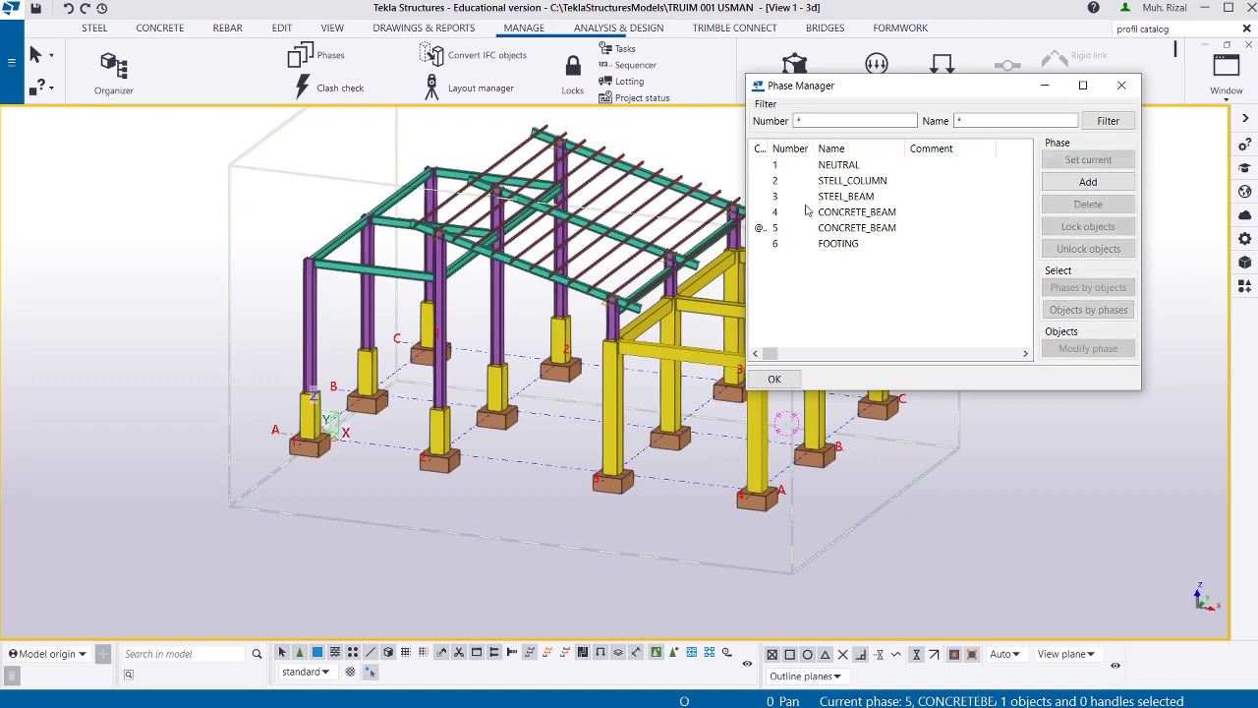
{"action": "left_click", "coordinate": [766, 167]}
{"action": "left_click", "coordinate": [762, 228]}
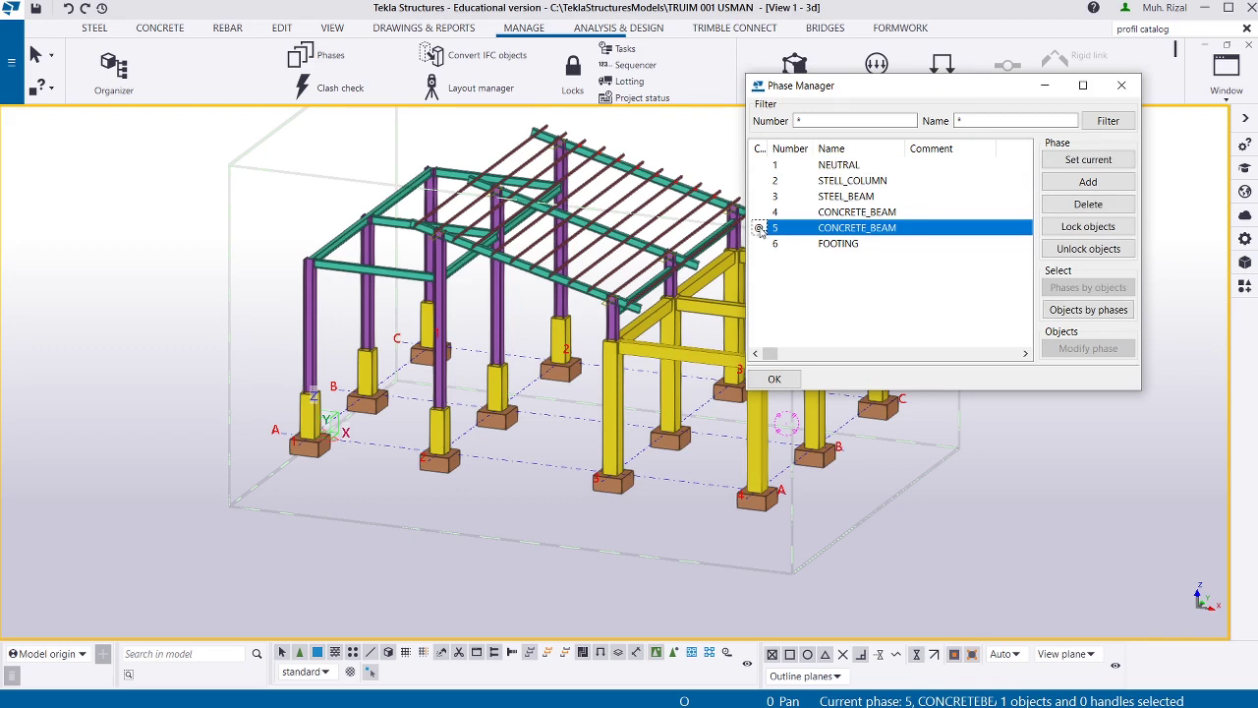
{"action": "left_click", "coordinate": [877, 307]}
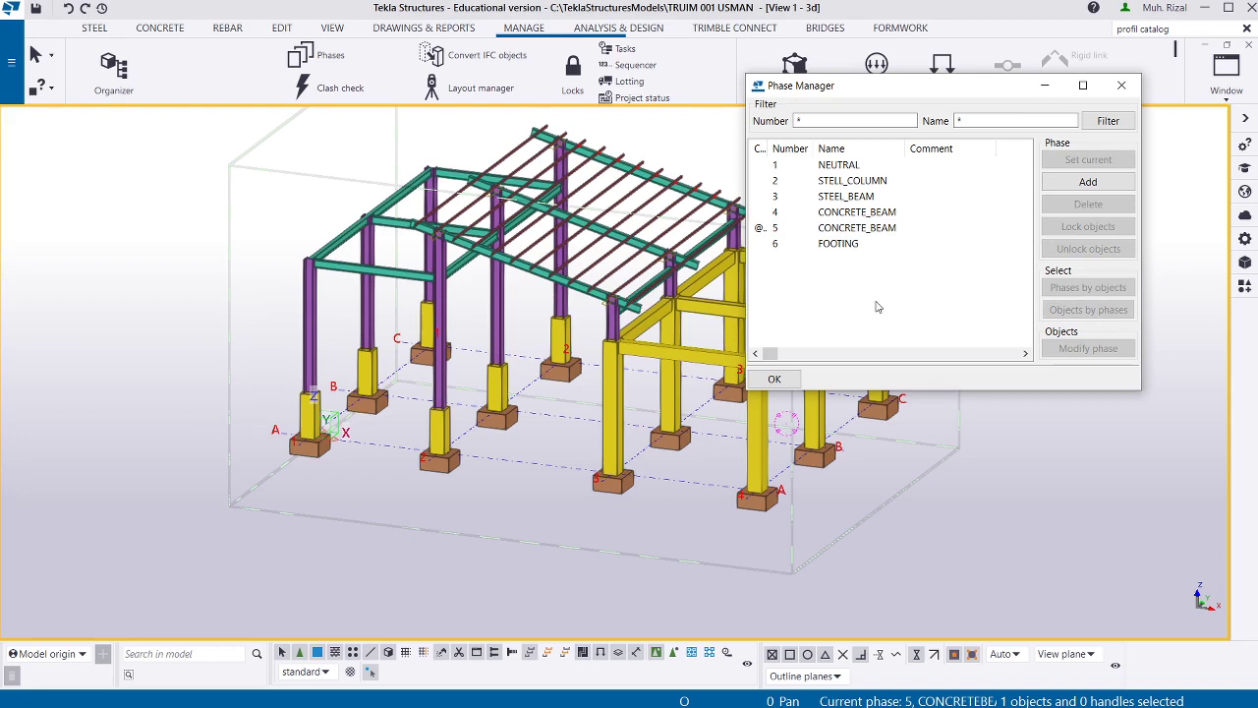
Highlight the model objects that belong to phase 1 NEUTRAL, close the Phase Manager and clear the selection.
{"action": "left_click", "coordinate": [811, 169]}
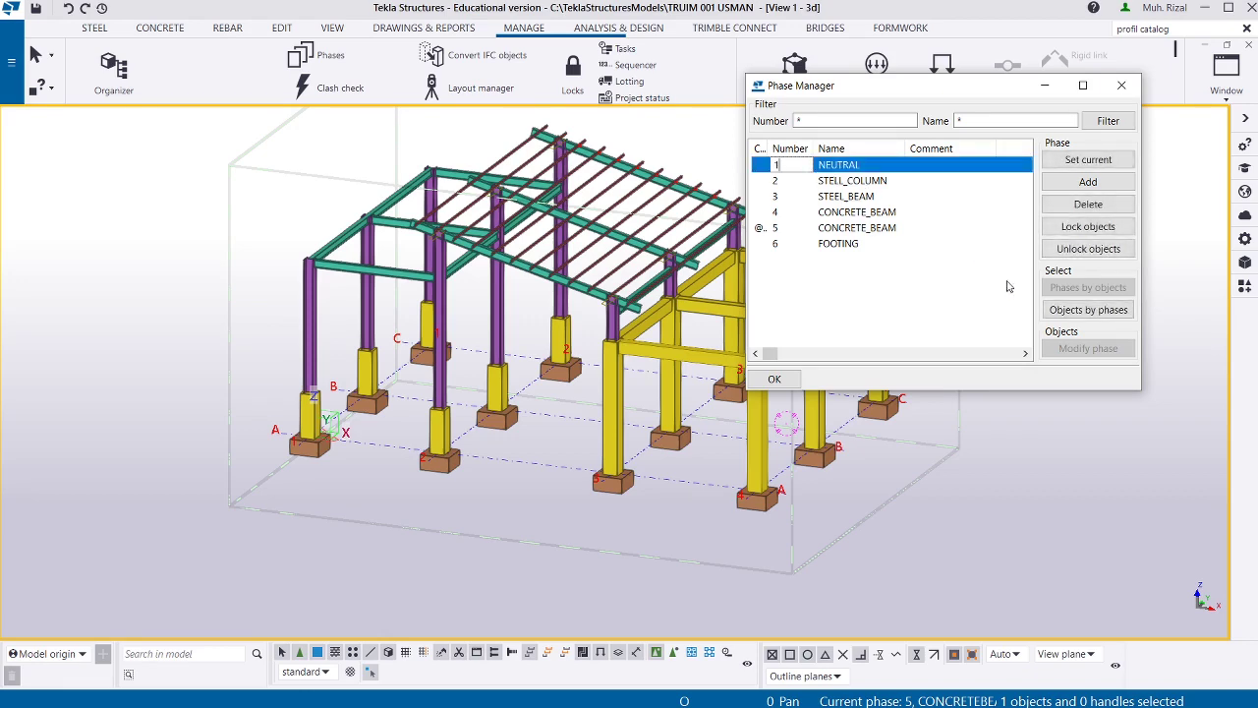
{"action": "left_click", "coordinate": [1060, 310]}
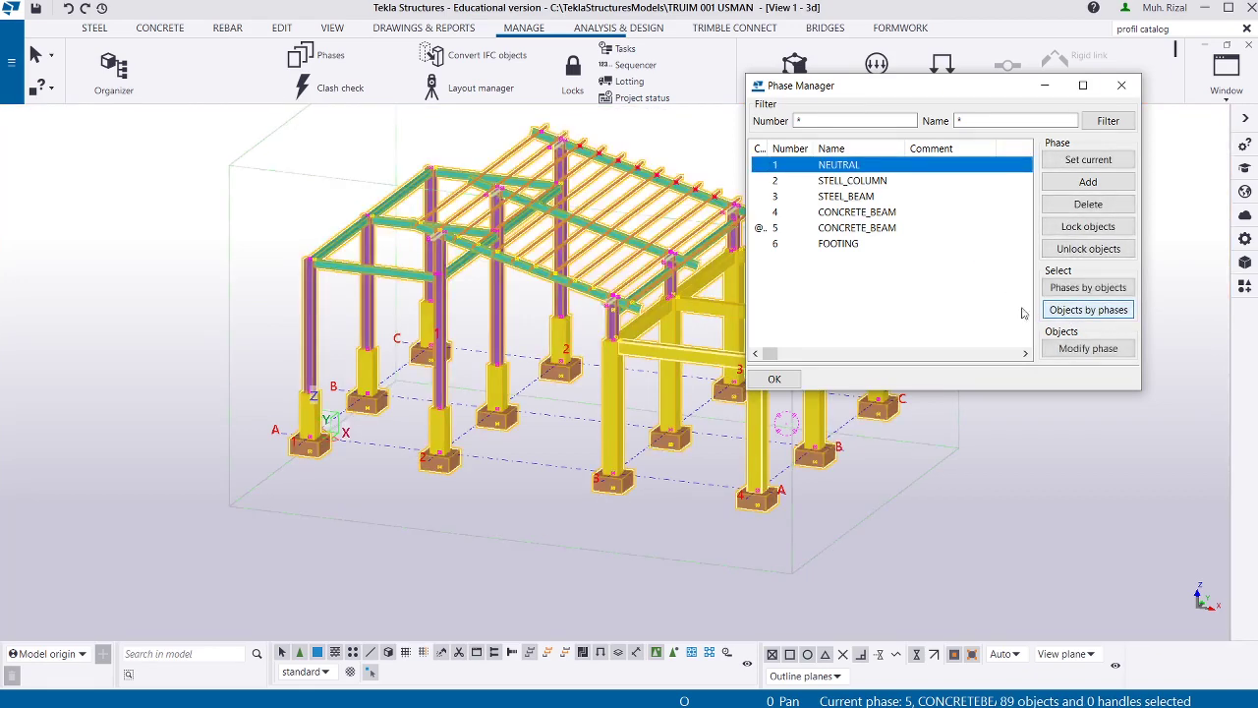
{"action": "left_click", "coordinate": [914, 295]}
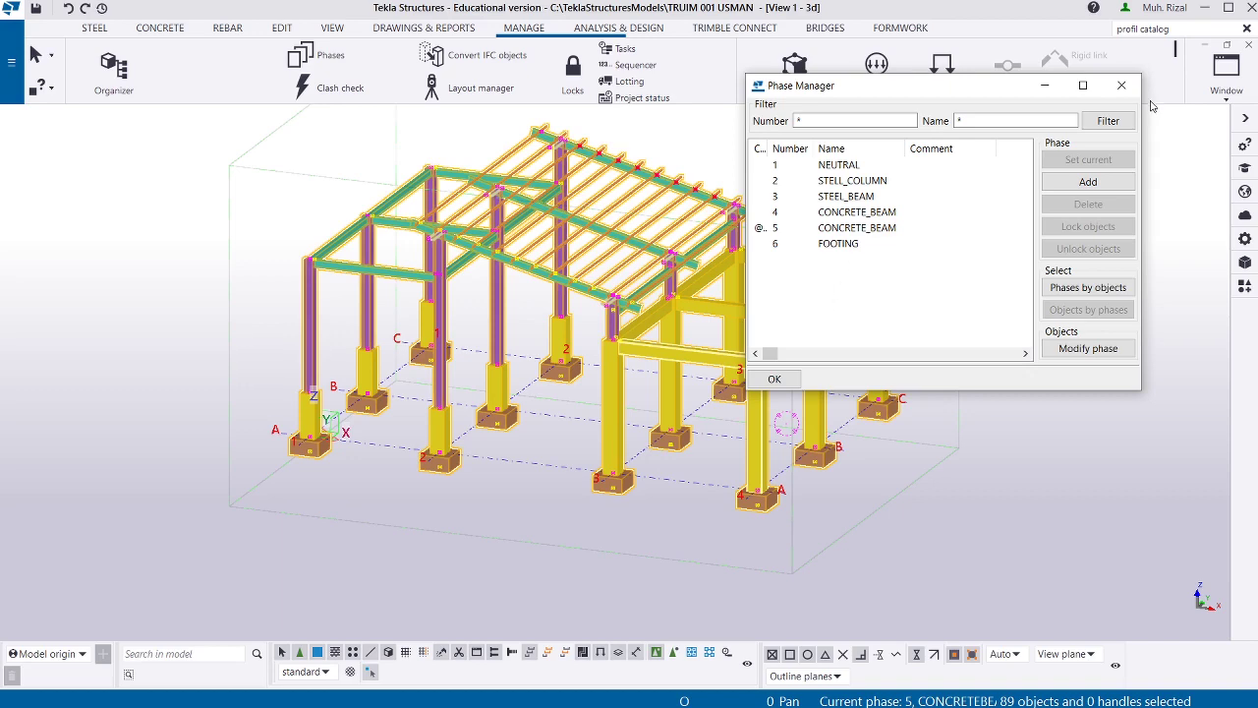
{"action": "left_click", "coordinate": [1121, 86]}
{"action": "left_click", "coordinate": [1034, 324]}
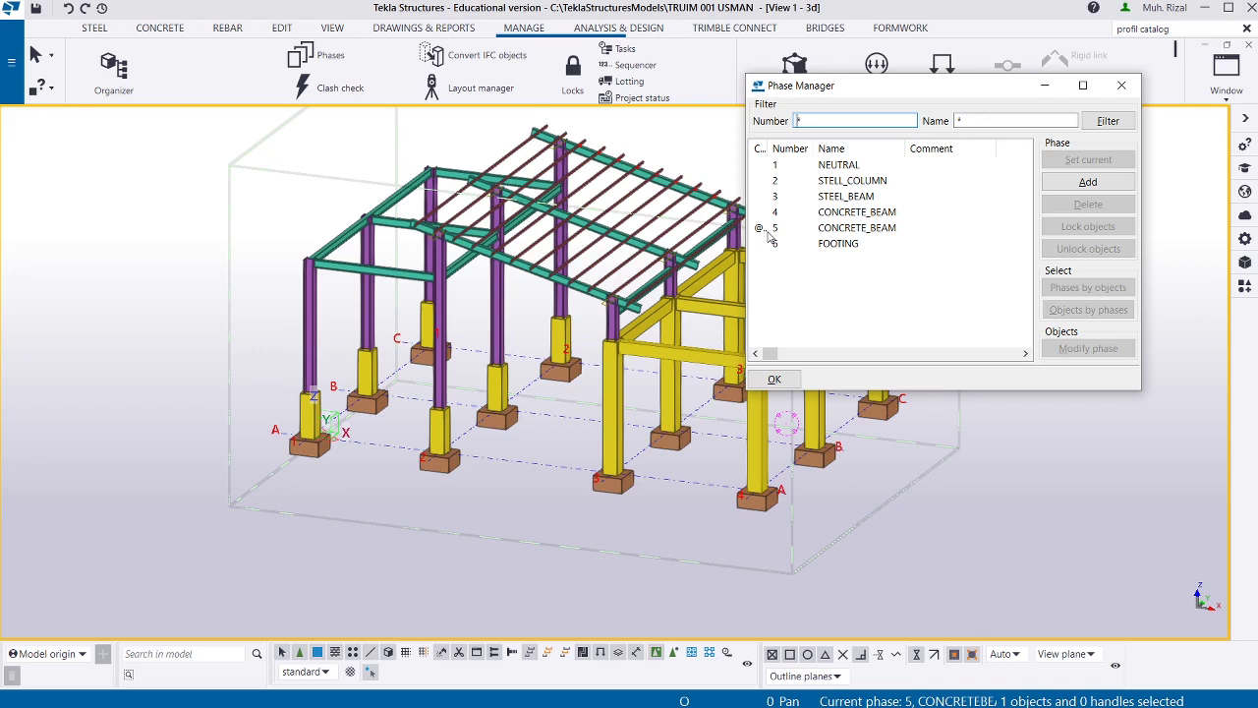
Make phase 1 NEUTRAL the current phase and confirm the Phase Manager.
{"action": "left_click", "coordinate": [833, 167]}
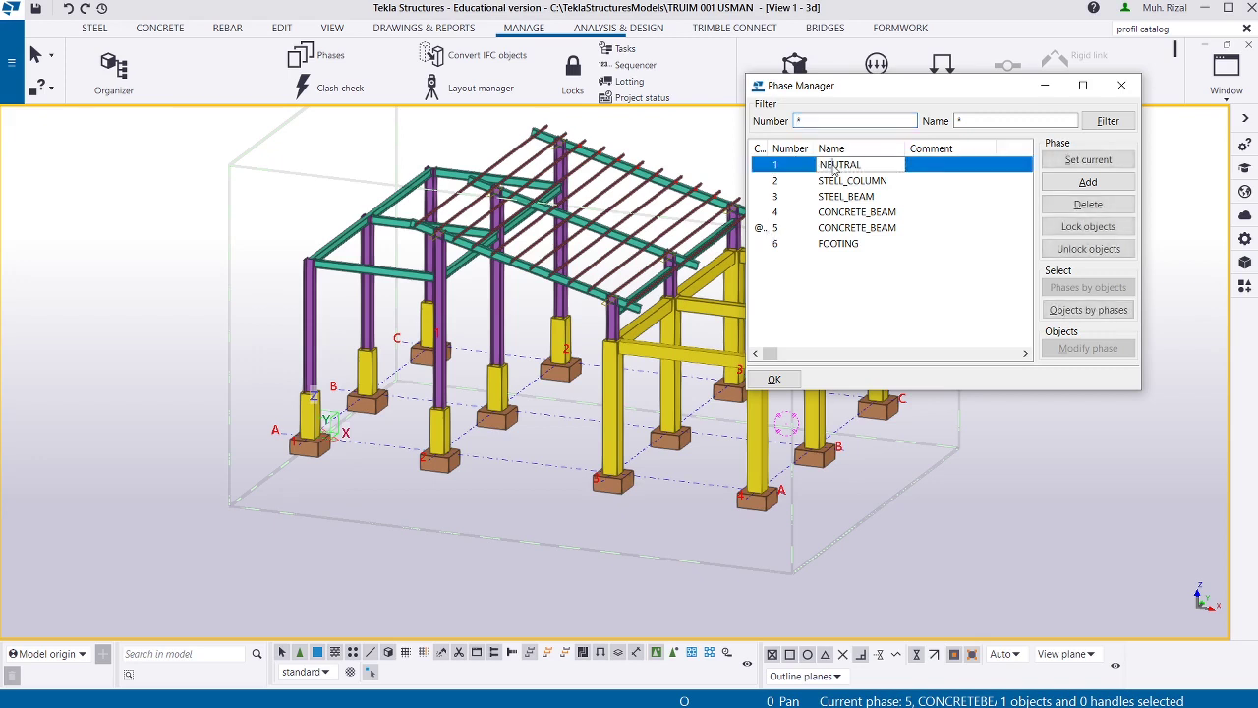
{"action": "left_click", "coordinate": [1103, 163]}
{"action": "left_click", "coordinate": [836, 292]}
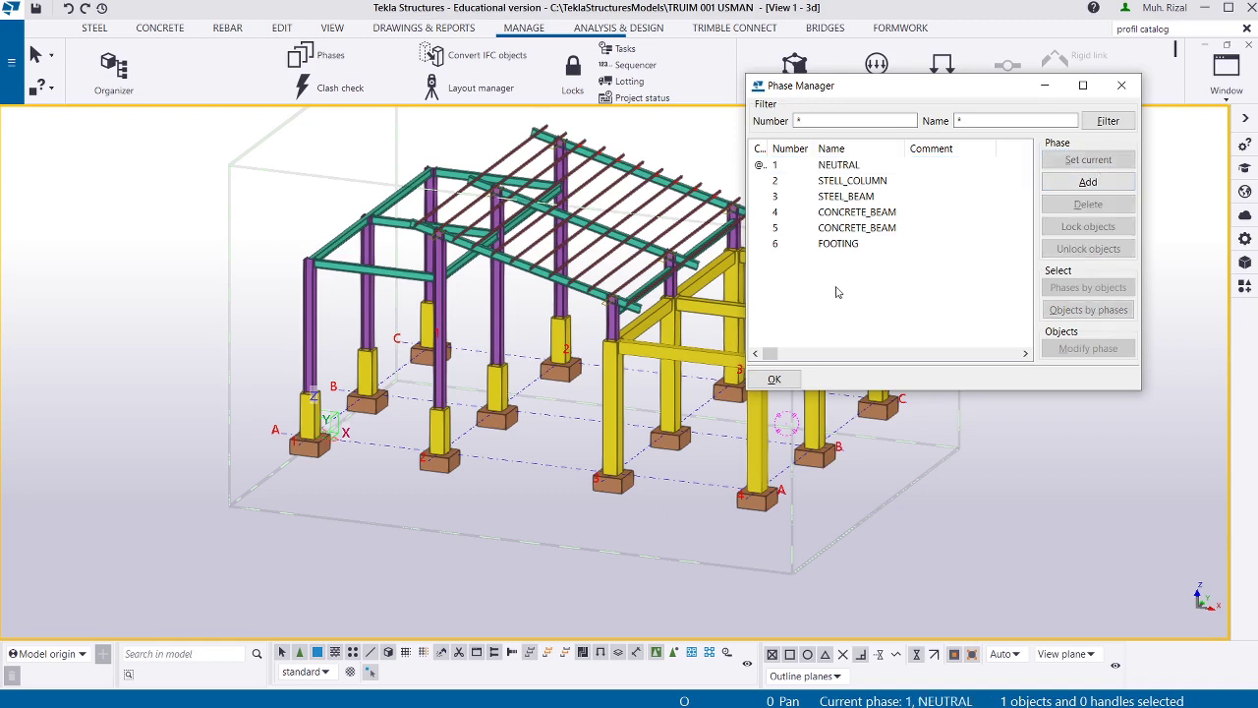
{"action": "left_click", "coordinate": [775, 379]}
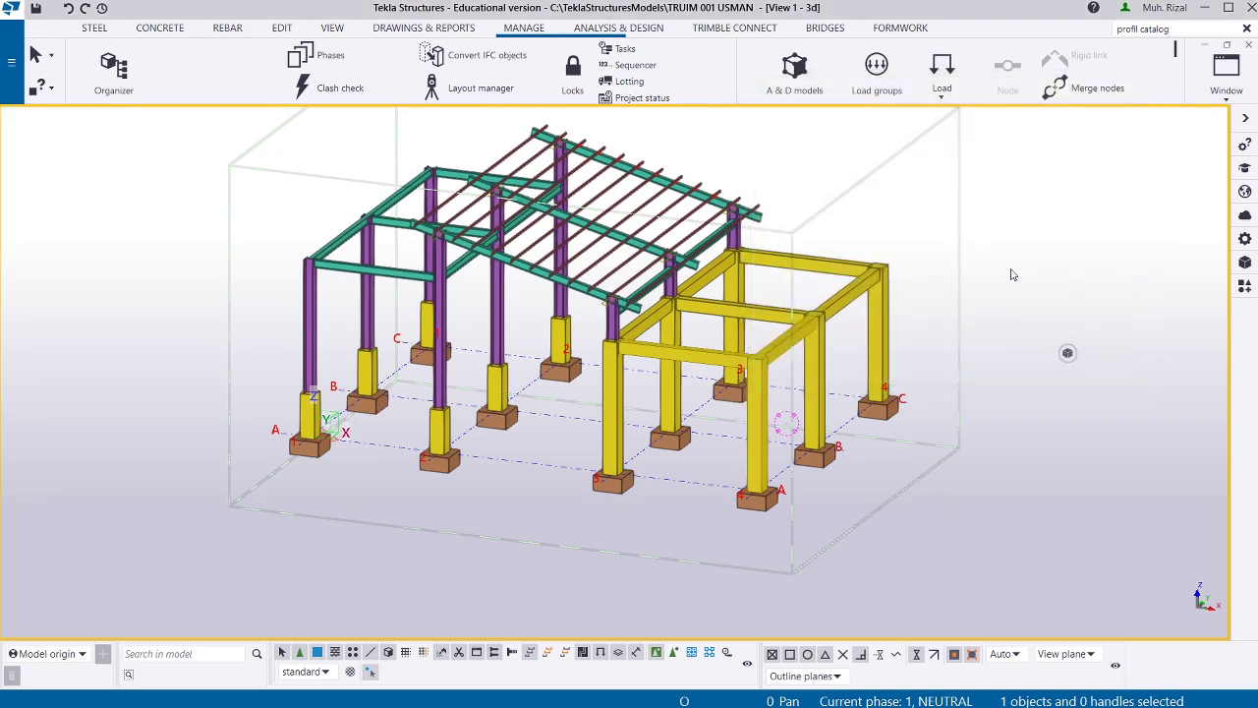
Choose phase 2 STELL_COLUMN in the Phase Manager and select the six tall steel columns on grid lines 1 and 2.
{"action": "left_click", "coordinate": [327, 57]}
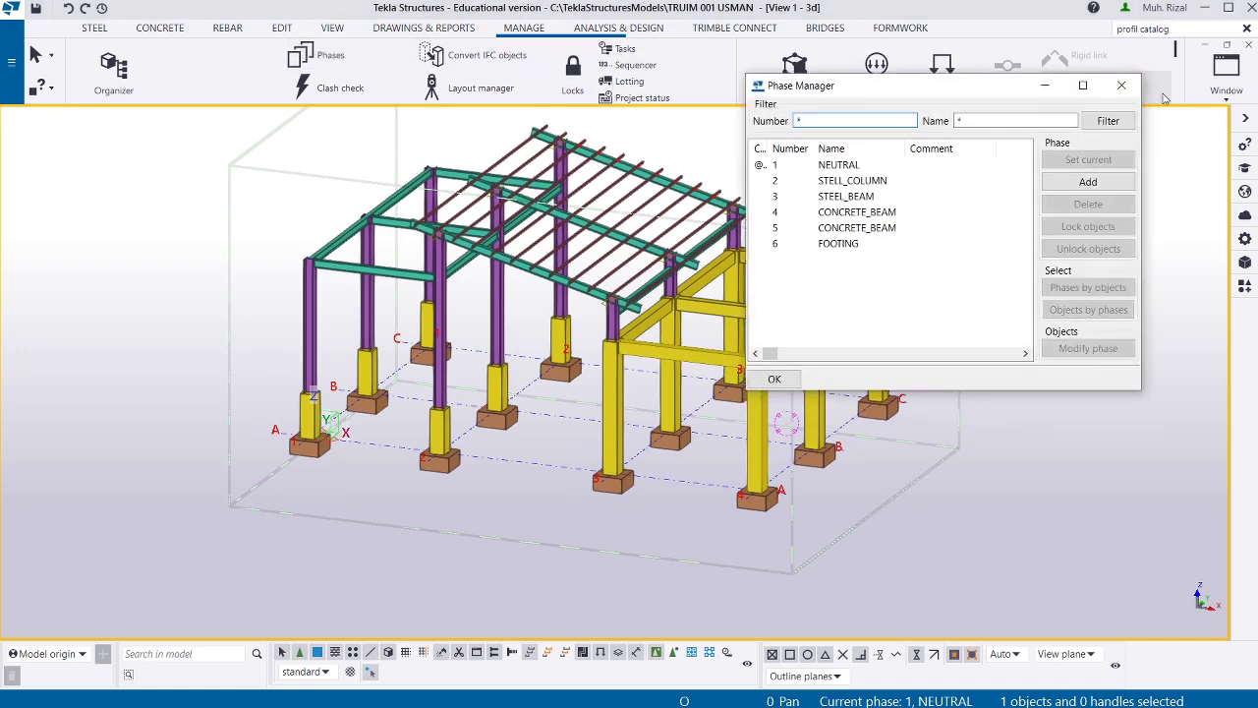
{"action": "left_click", "coordinate": [1121, 86]}
{"action": "left_click", "coordinate": [328, 57]}
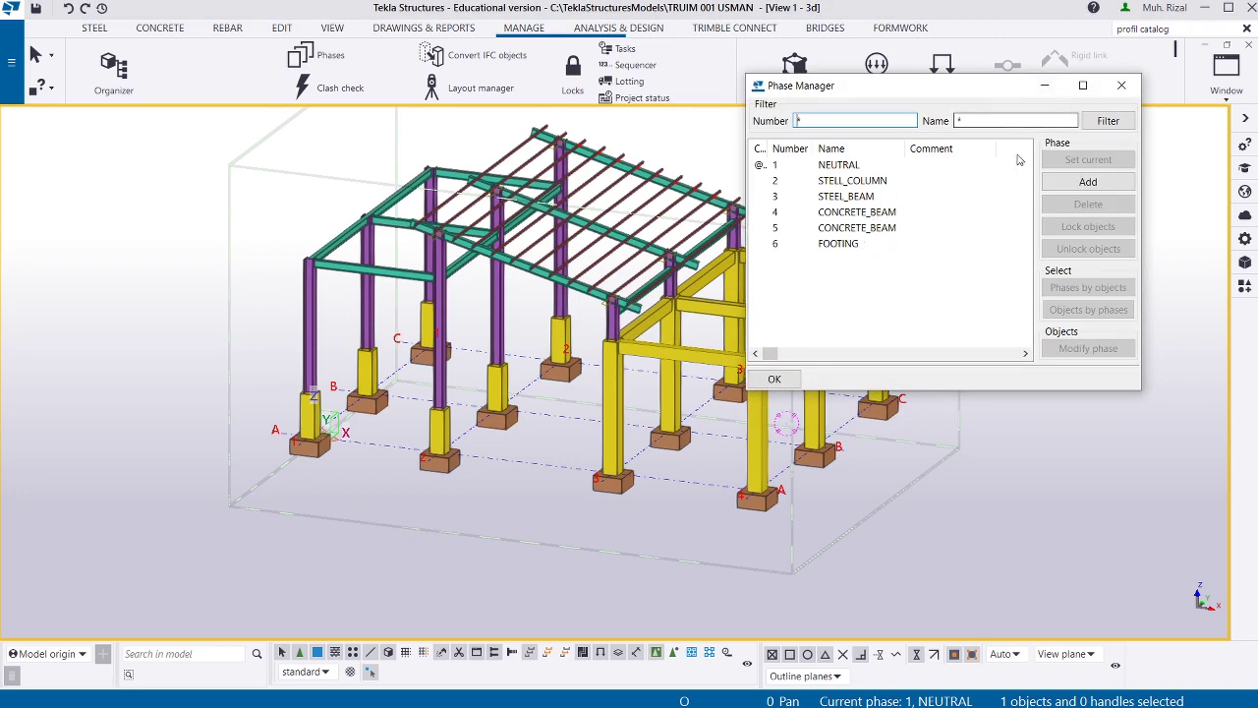
{"action": "left_click", "coordinate": [889, 182]}
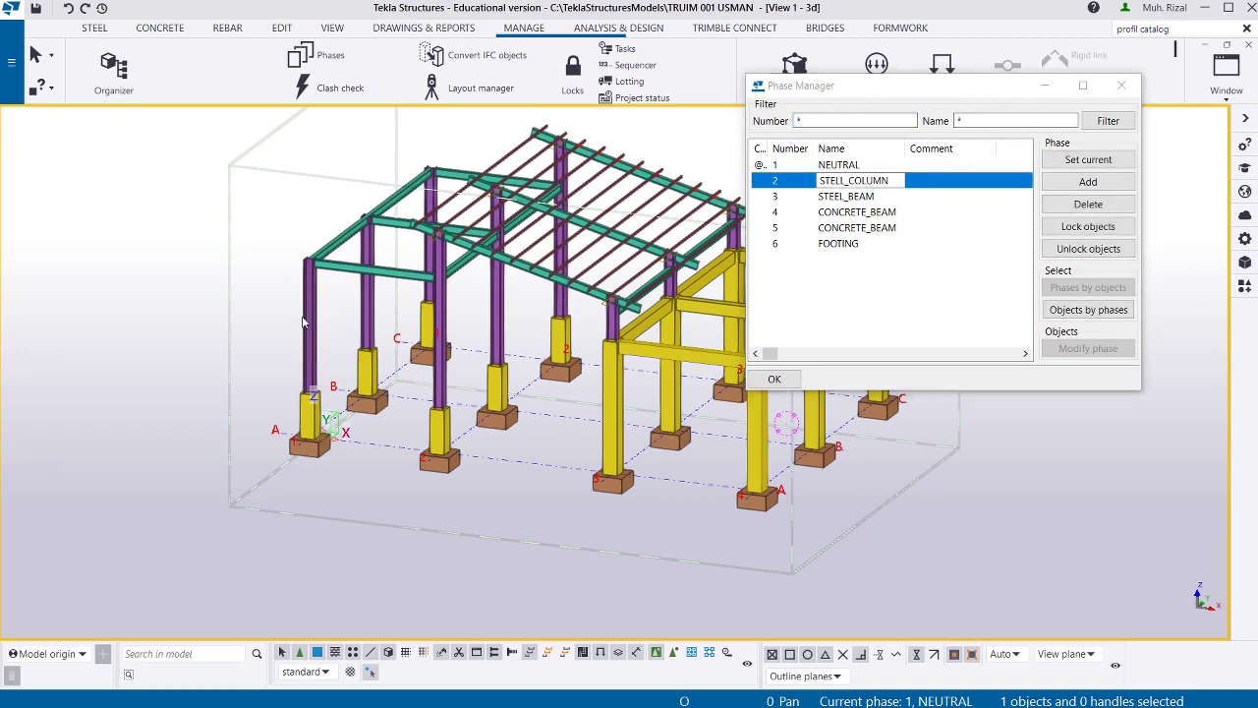
{"action": "scroll", "coordinate": [318, 313], "scroll_direction": "up", "scroll_amount": 3}
{"action": "left_click", "coordinate": [394, 285], "text": "ctrl"}
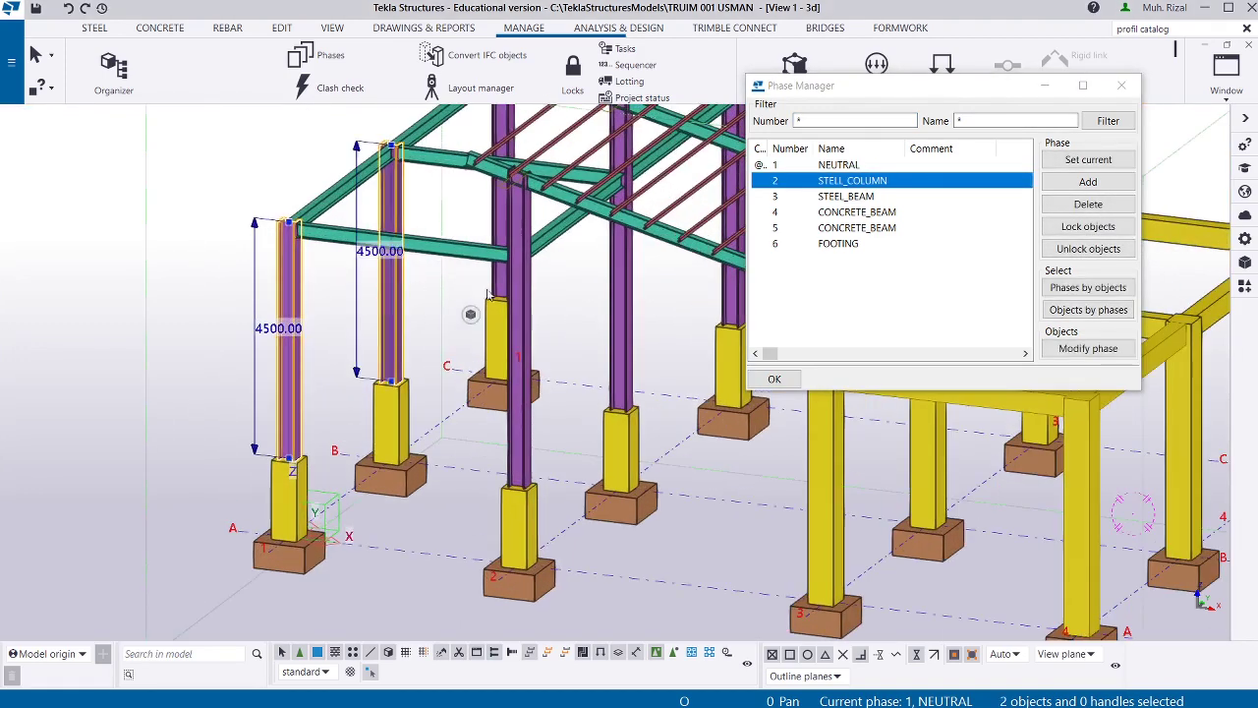
{"action": "left_click", "coordinate": [521, 295], "text": "ctrl"}
{"action": "left_click", "coordinate": [501, 218], "text": "ctrl"}
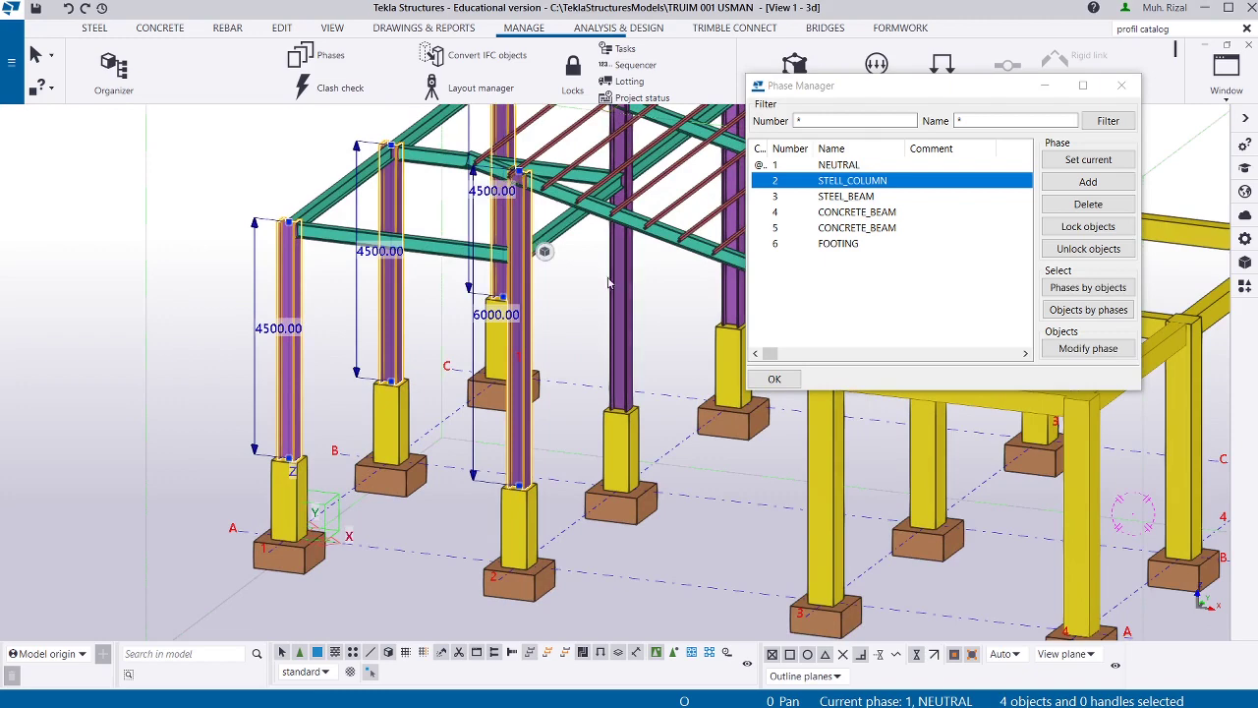
{"action": "left_click", "coordinate": [619, 285], "text": "ctrl"}
{"action": "scroll", "coordinate": [701, 315], "scroll_direction": "down", "scroll_amount": 2}
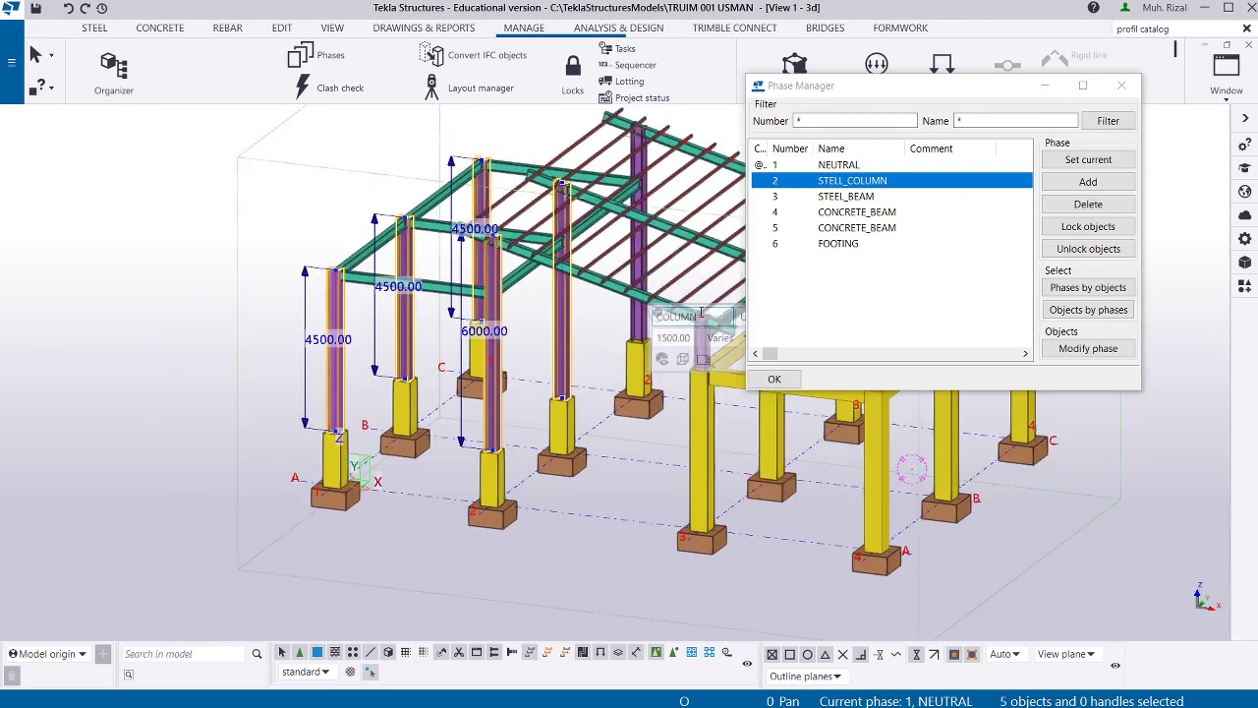
{"action": "left_click", "coordinate": [636, 320], "text": "ctrl"}
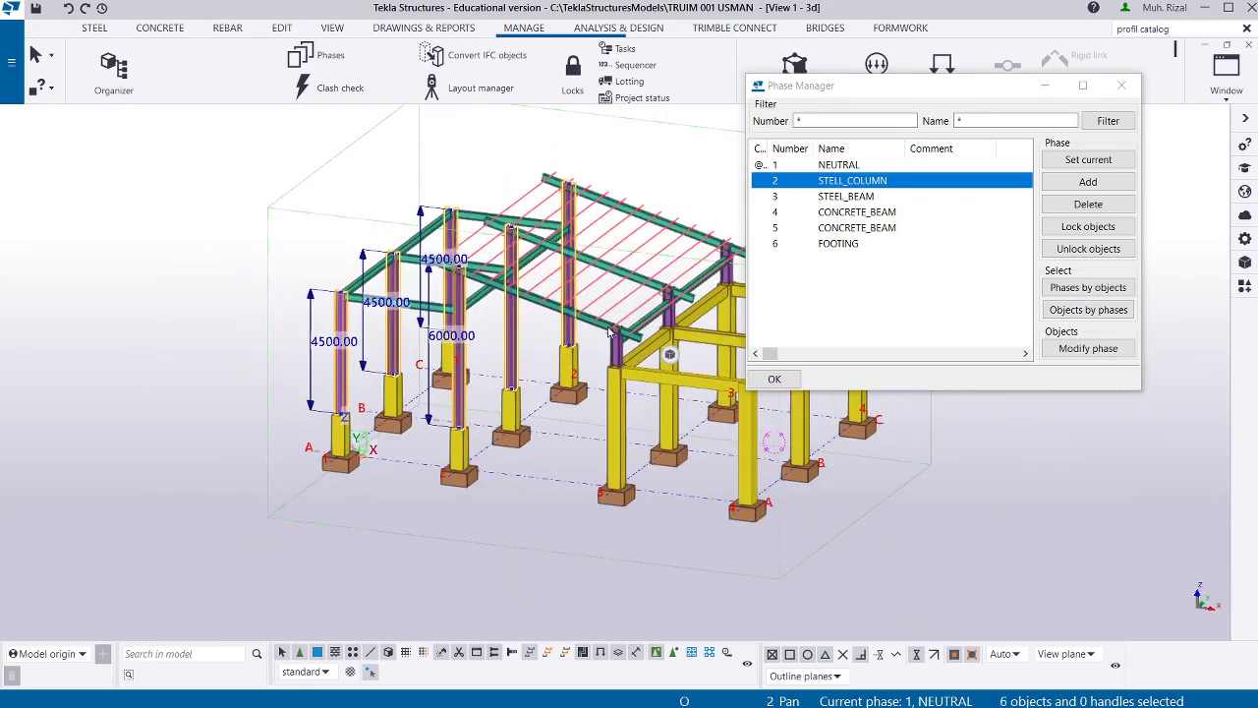
Add the three short steel columns on grid line 3 to the selection and assign all selected columns to phase 2 STELL_COLUMN.
{"action": "scroll", "coordinate": [621, 367], "scroll_direction": "up", "scroll_amount": 2}
{"action": "left_click", "coordinate": [621, 369], "text": "ctrl"}
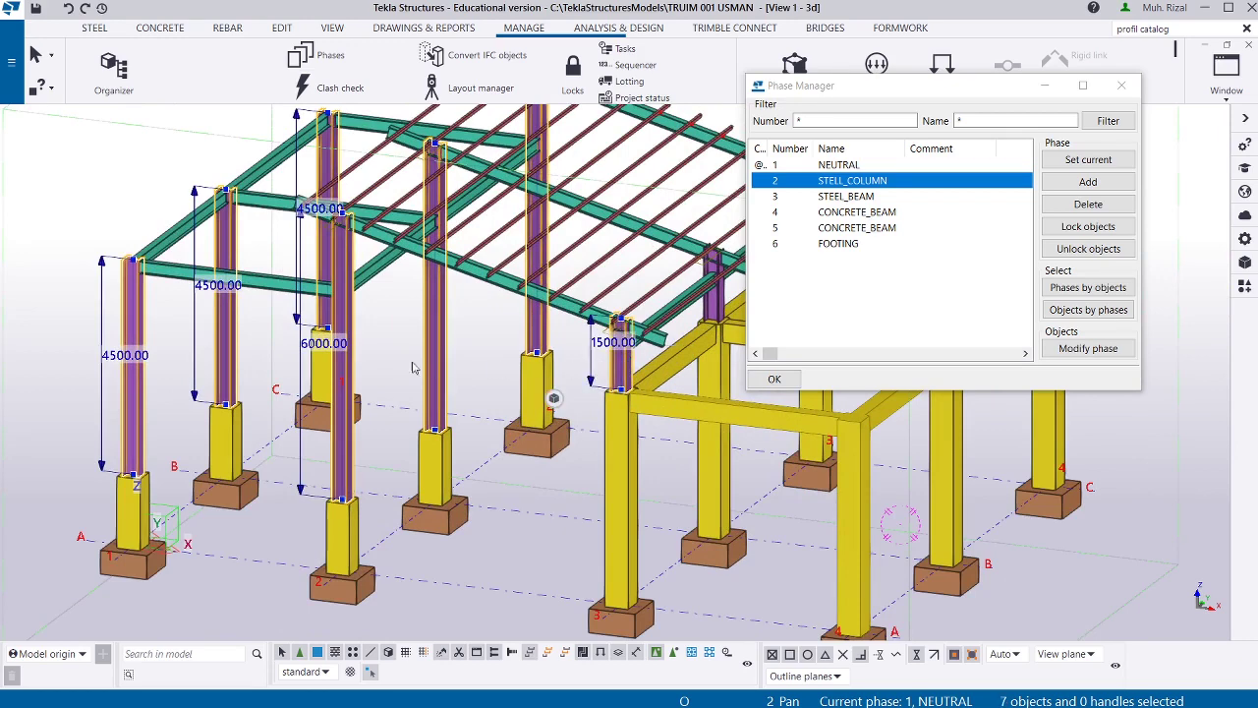
{"action": "scroll", "coordinate": [621, 370], "scroll_direction": "down", "scroll_amount": 2}
{"action": "scroll", "coordinate": [626, 332], "scroll_direction": "up", "scroll_amount": 3}
{"action": "left_click", "coordinate": [738, 232], "text": "ctrl"}
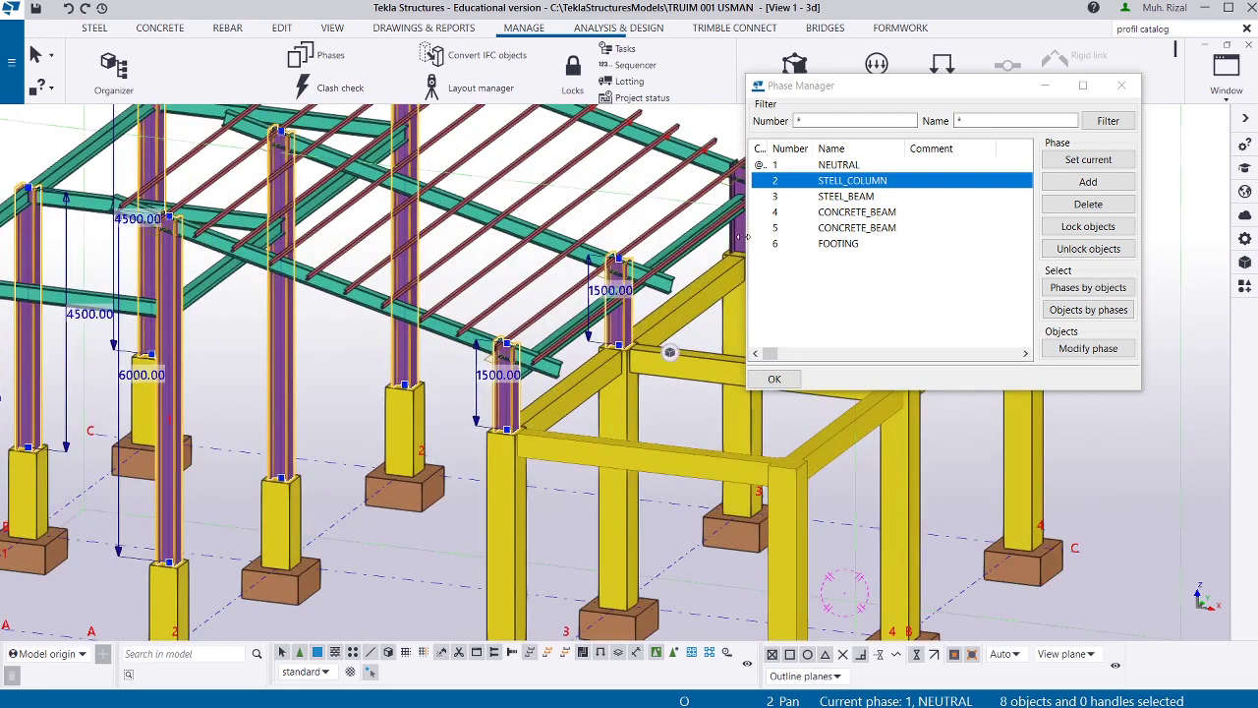
{"action": "left_click", "coordinate": [732, 201], "text": "ctrl"}
{"action": "scroll", "coordinate": [475, 295], "scroll_direction": "down", "scroll_amount": 2}
{"action": "scroll", "coordinate": [634, 246], "scroll_direction": "up", "scroll_amount": 4}
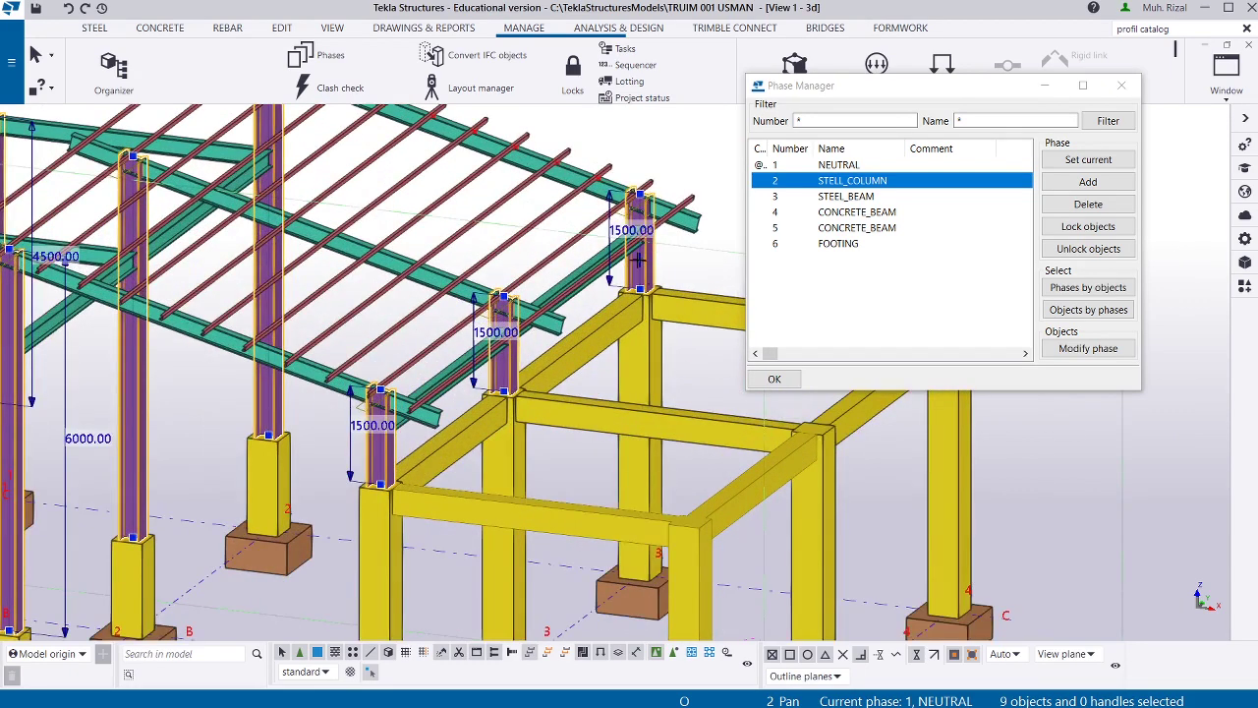
{"action": "right_click", "coordinate": [635, 267]}
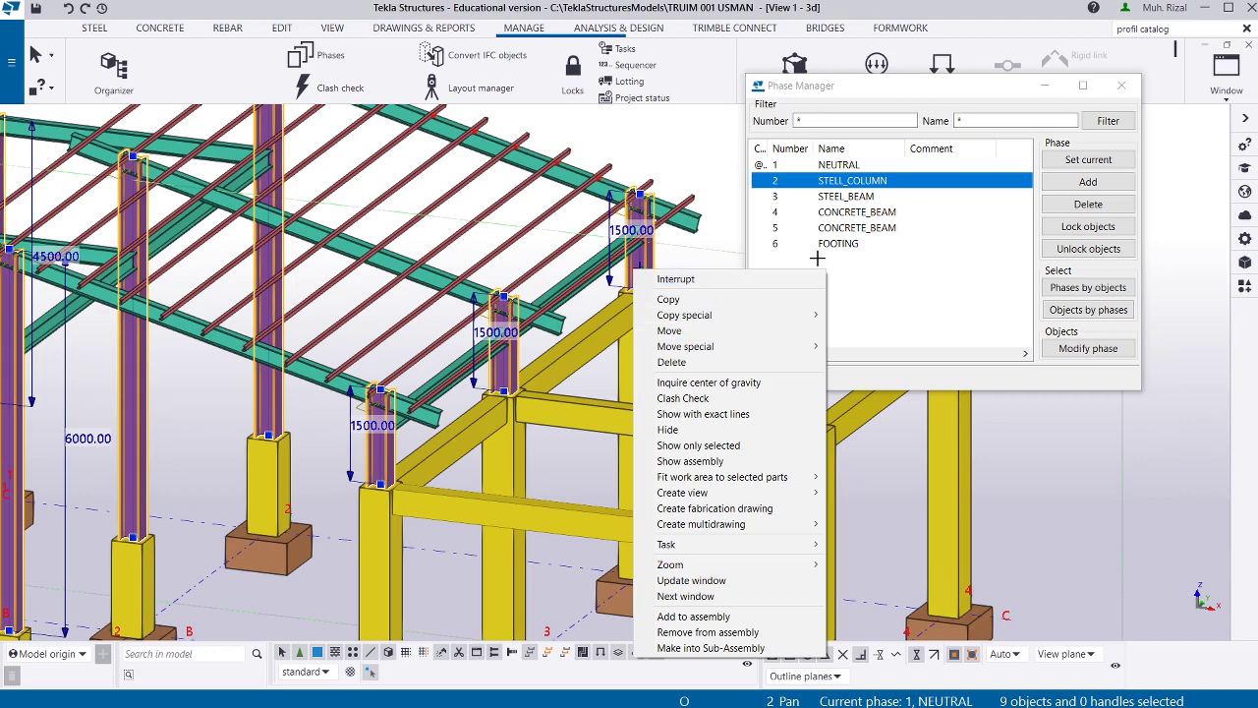
{"action": "left_click", "coordinate": [1086, 350]}
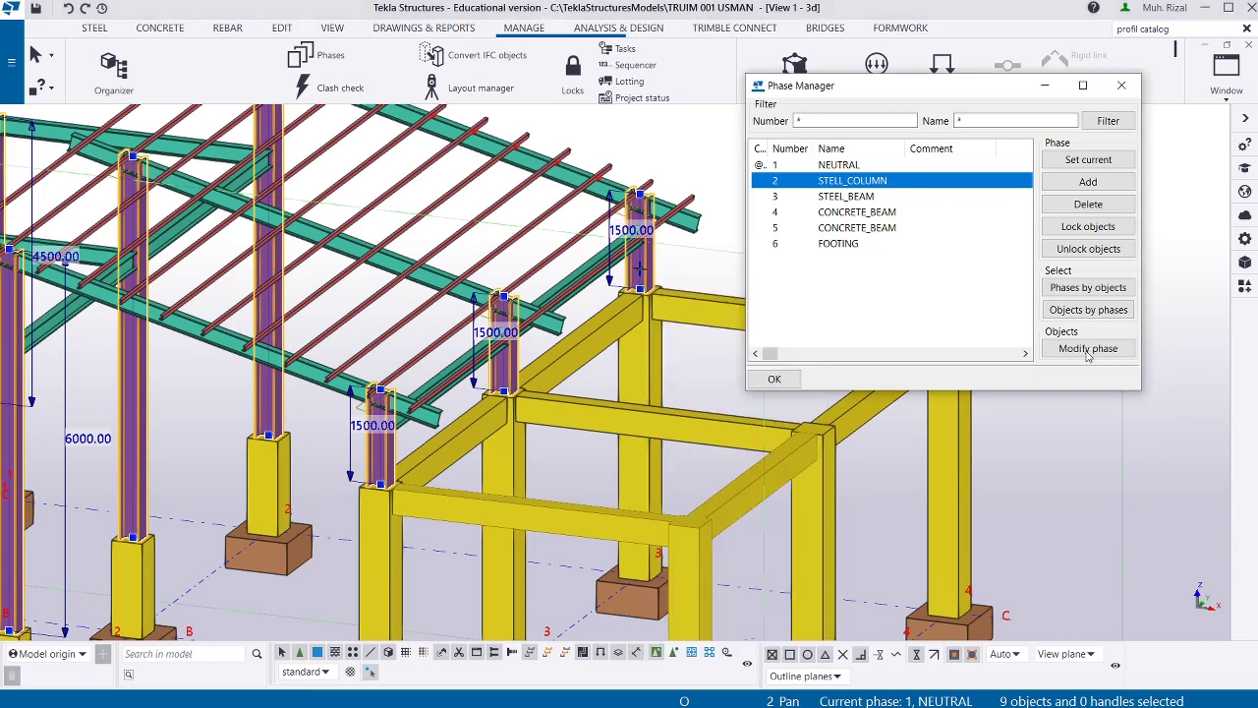
{"action": "left_click", "coordinate": [1088, 352]}
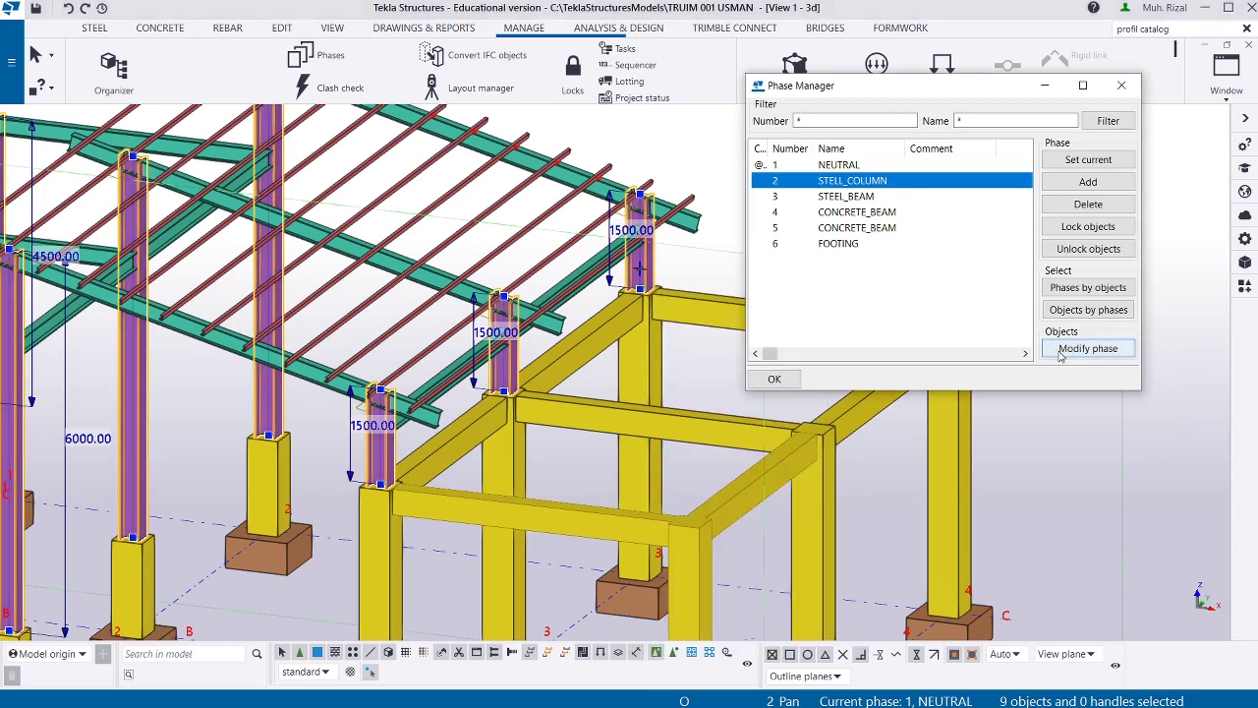
{"action": "left_click", "coordinate": [1060, 352]}
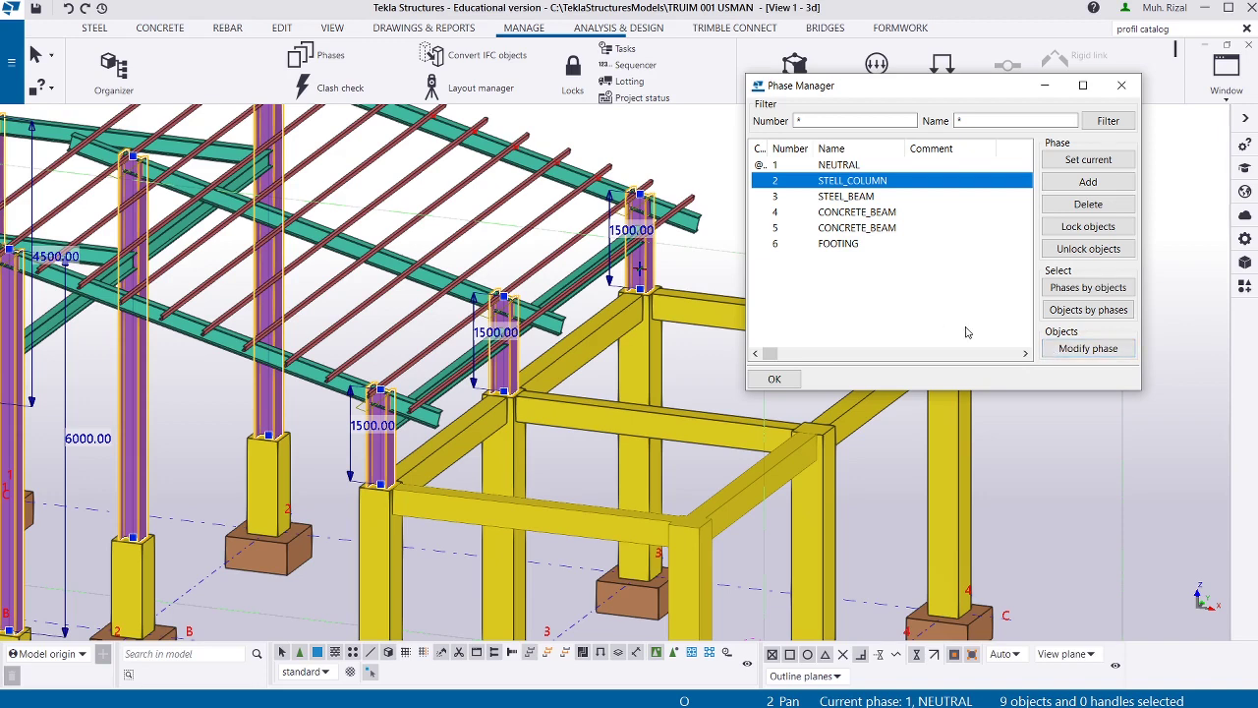
{"action": "left_click", "coordinate": [1056, 348]}
{"action": "left_click", "coordinate": [1119, 88]}
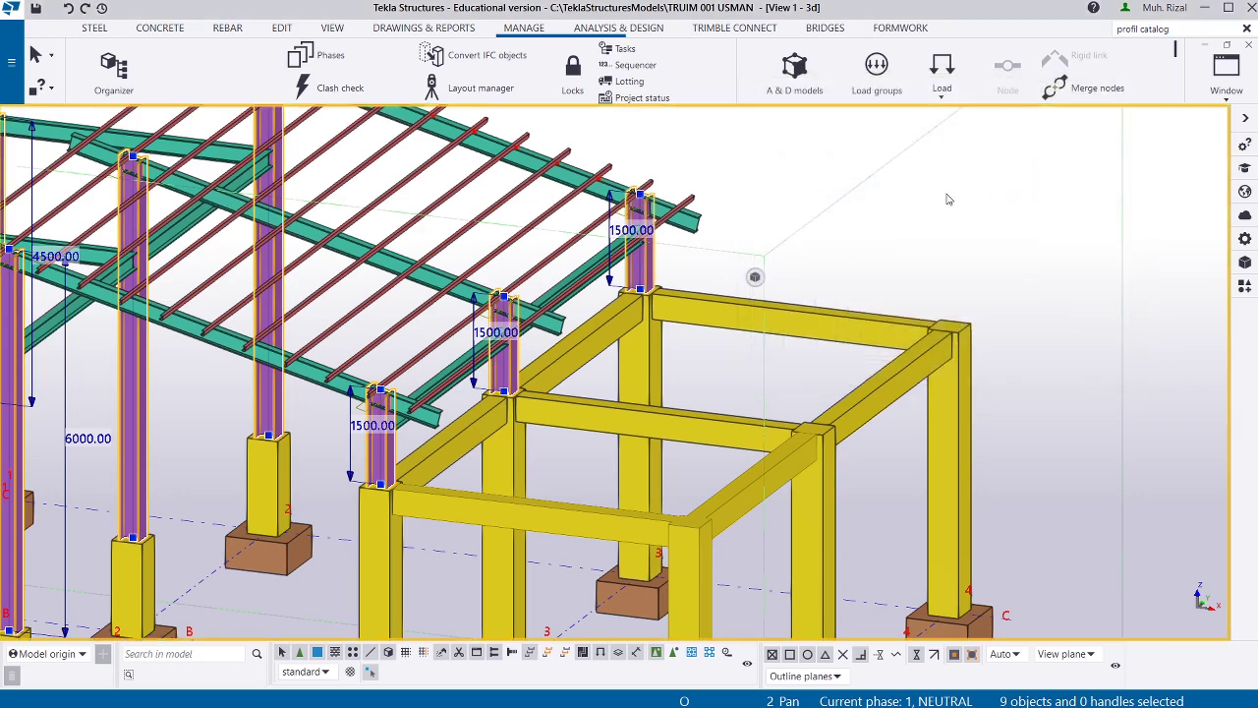
Reopen the Phase Manager and highlight the objects of phase 2 STELL_COLUMN to check which members are assigned to it.
{"action": "left_click", "coordinate": [946, 192]}
{"action": "left_click", "coordinate": [313, 59]}
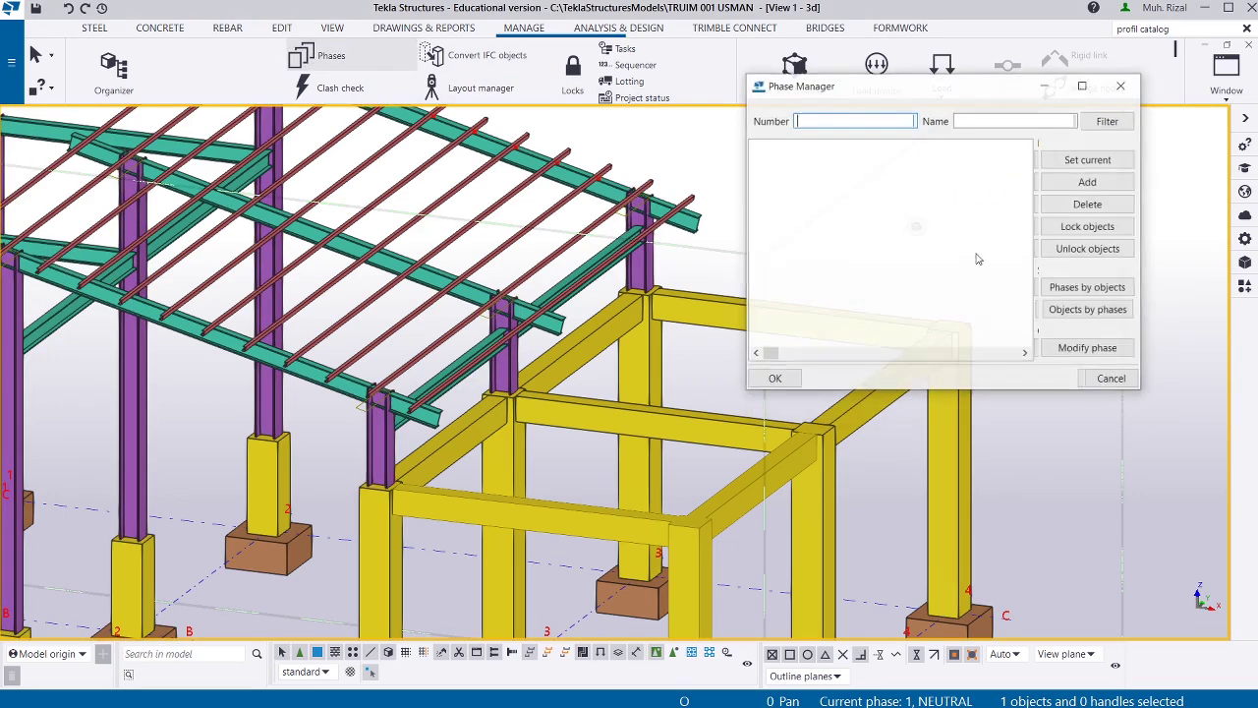
{"action": "left_click", "coordinate": [865, 184]}
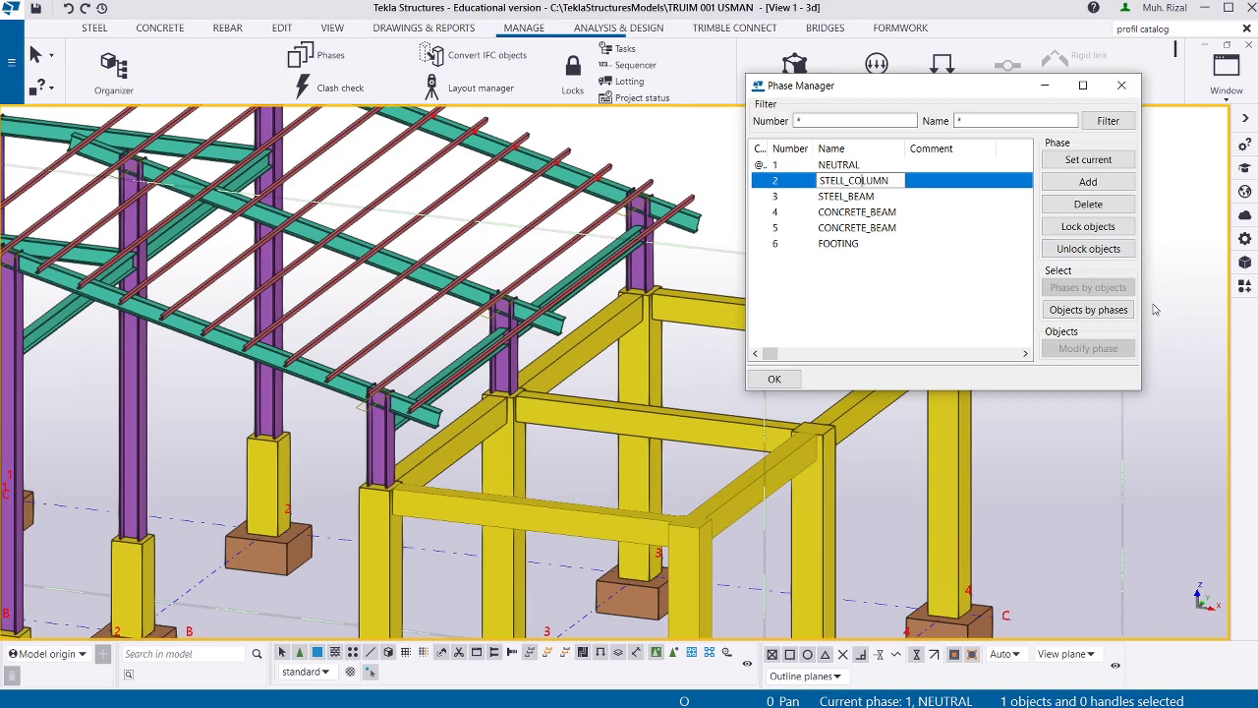
{"action": "left_click", "coordinate": [1091, 311]}
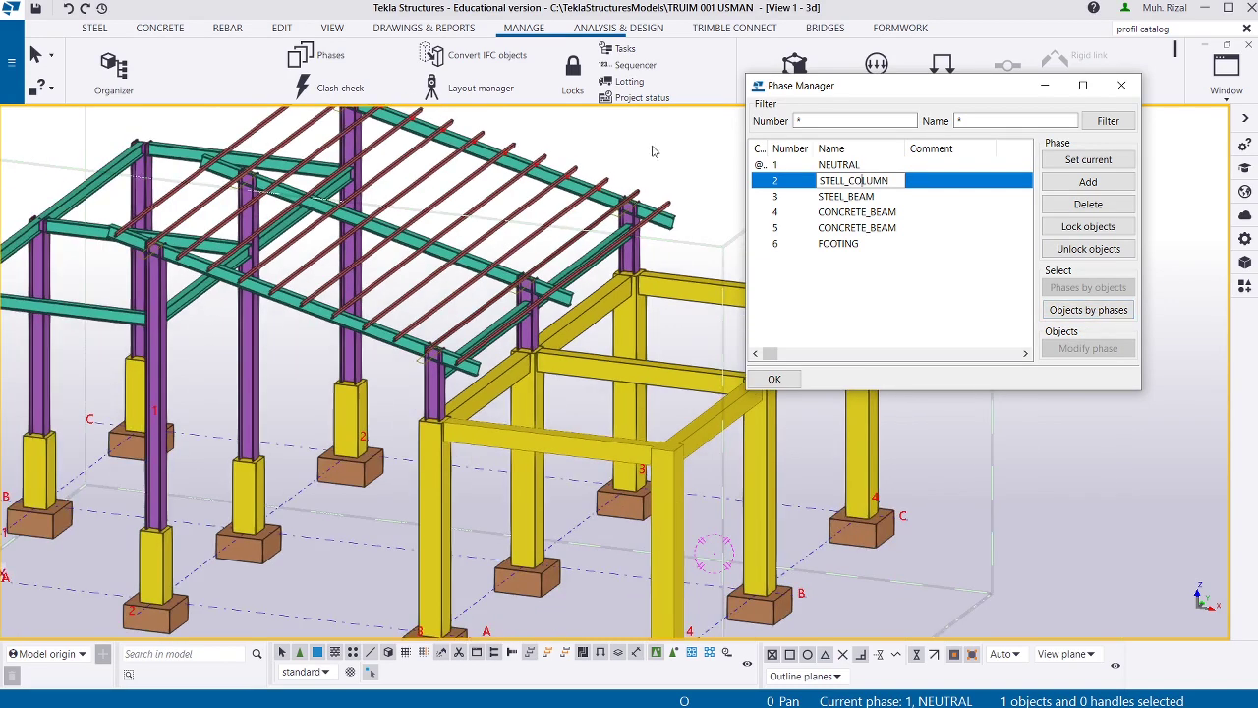
{"action": "left_click", "coordinate": [1081, 311]}
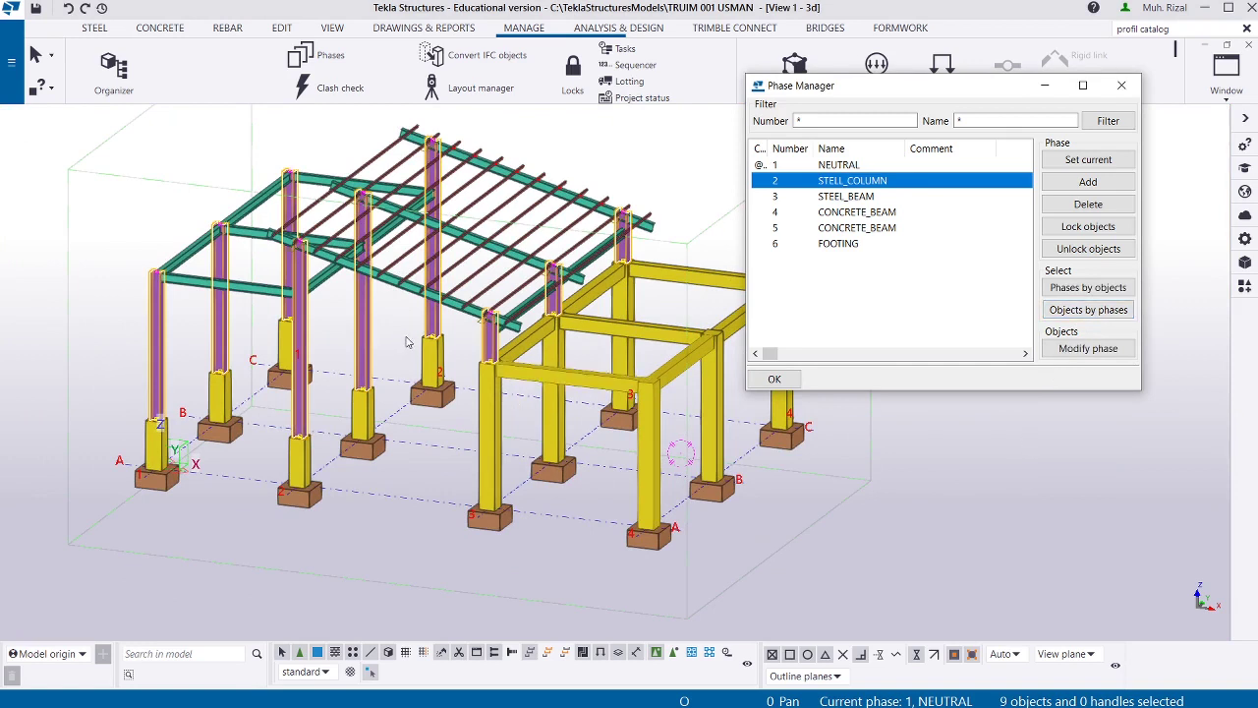
{"action": "mouse_move", "coordinate": [411, 345]}
{"action": "middle_mouse_down", "text": "ctrl"}
{"action": "mouse_move", "coordinate": [460, 320]}
{"action": "mouse_move", "coordinate": [426, 332]}
{"action": "middle_mouse_up", "text": "ctrl"}
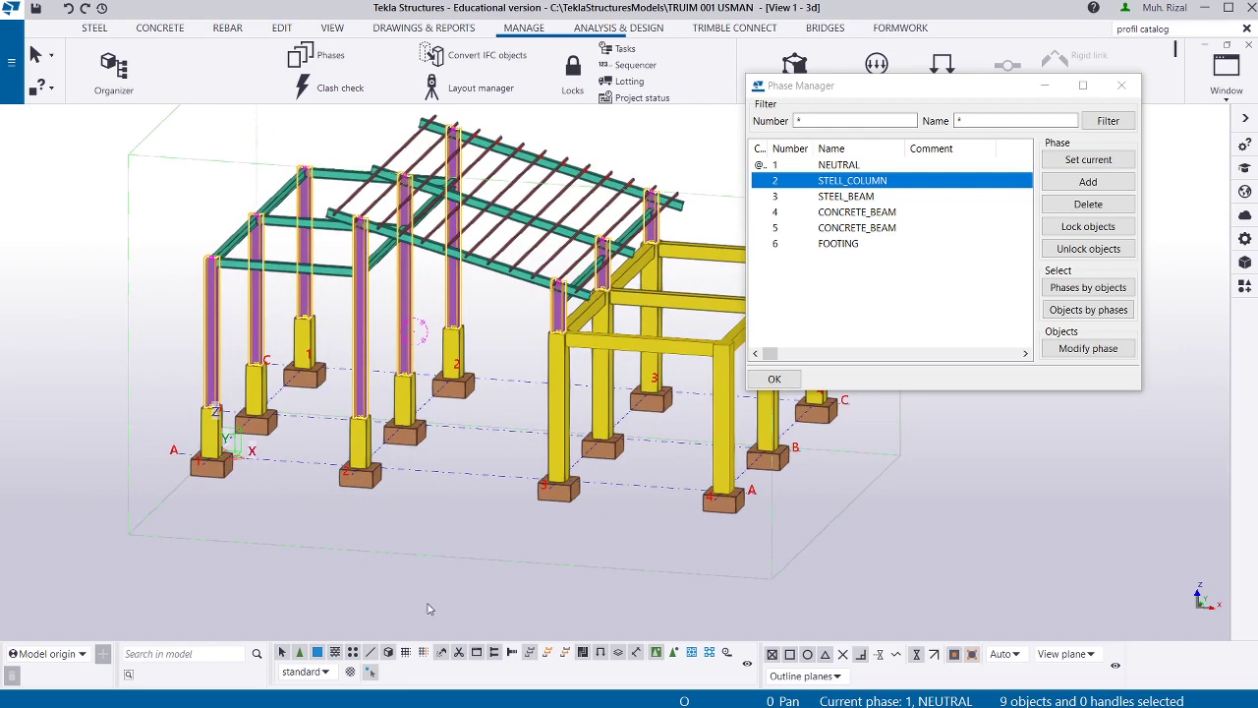
{"action": "left_click", "coordinate": [431, 596]}
Choose phase 3 STEEL_BEAM in the Phase Manager and select the four steel beams on grid line 1 and between grid lines 1 and 2.
{"action": "scroll", "coordinate": [885, 274], "scroll_direction": "up", "scroll_amount": 3}
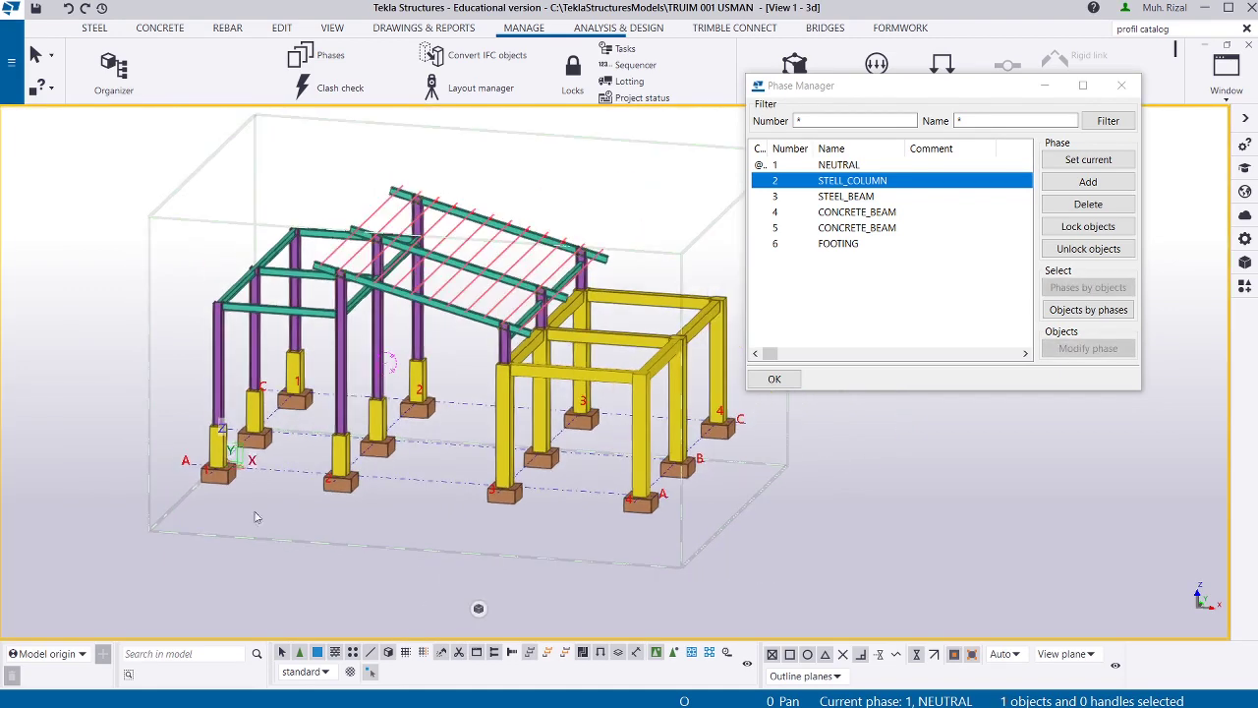
{"action": "left_click", "coordinate": [868, 195]}
{"action": "scroll", "coordinate": [599, 261], "scroll_direction": "up", "scroll_amount": 2}
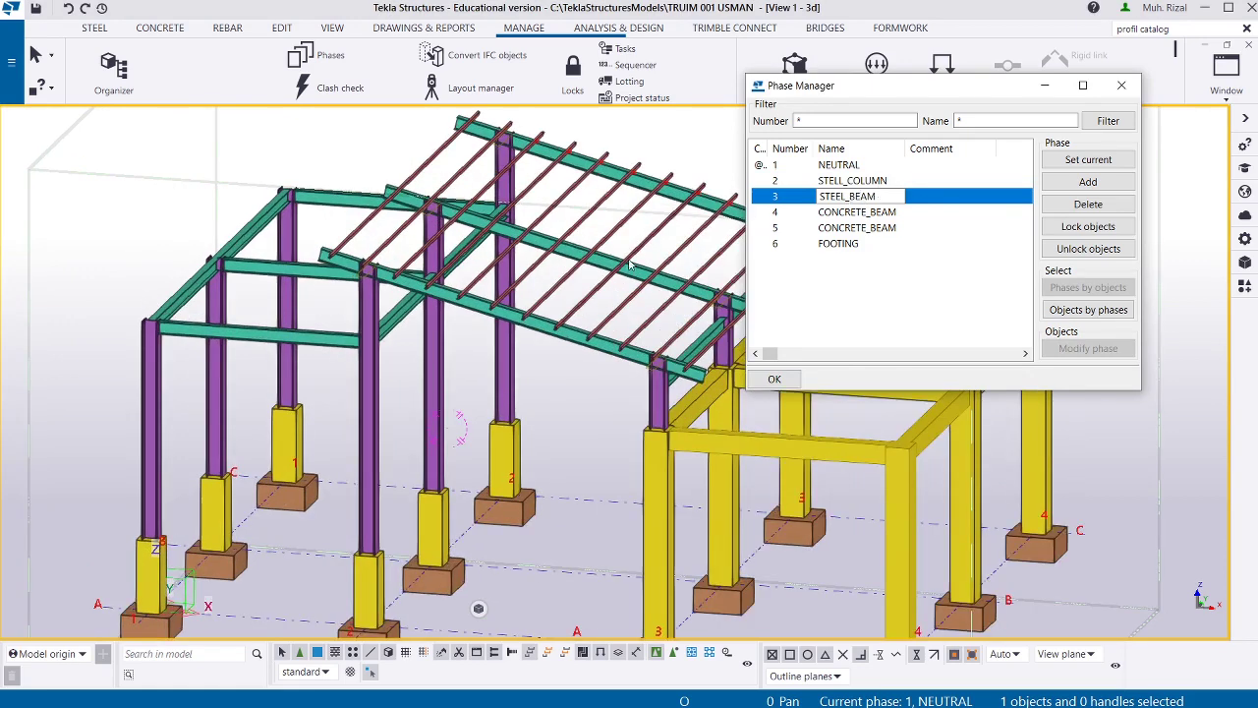
{"action": "left_click", "coordinate": [261, 336]}
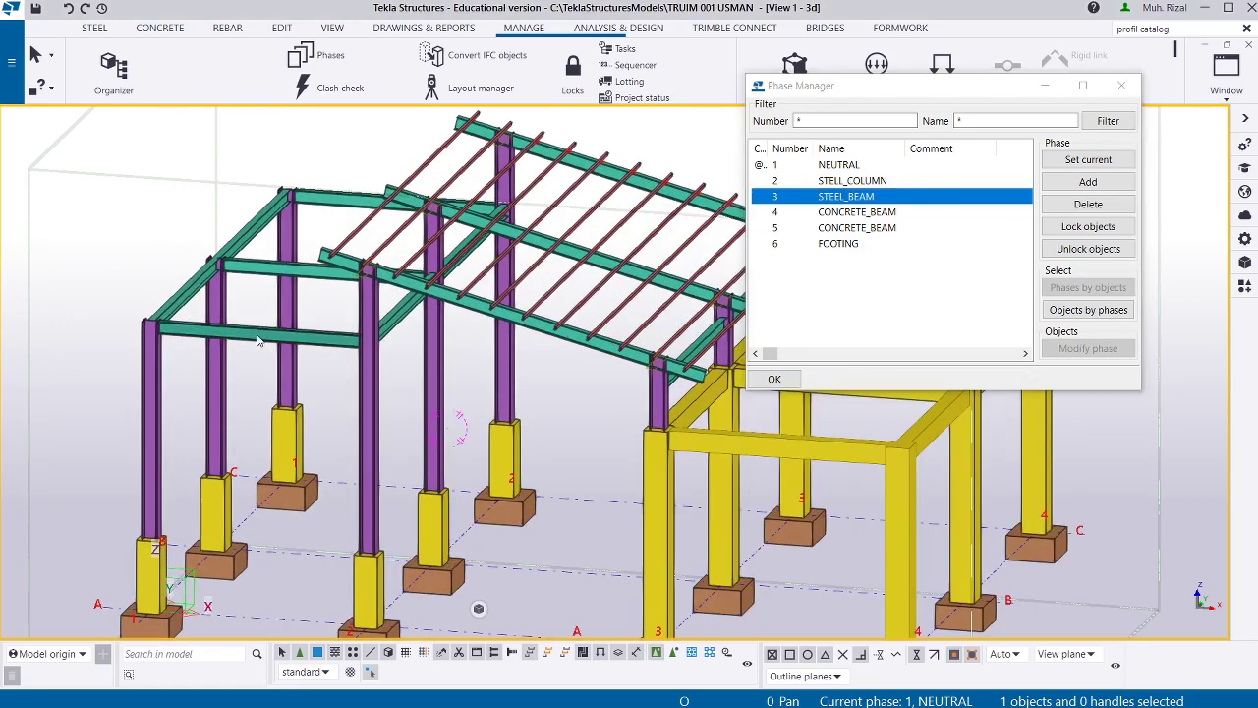
{"action": "left_click", "coordinate": [201, 275], "text": "ctrl"}
{"action": "left_click", "coordinate": [268, 271], "text": "ctrl"}
{"action": "left_click", "coordinate": [326, 195], "text": "ctrl"}
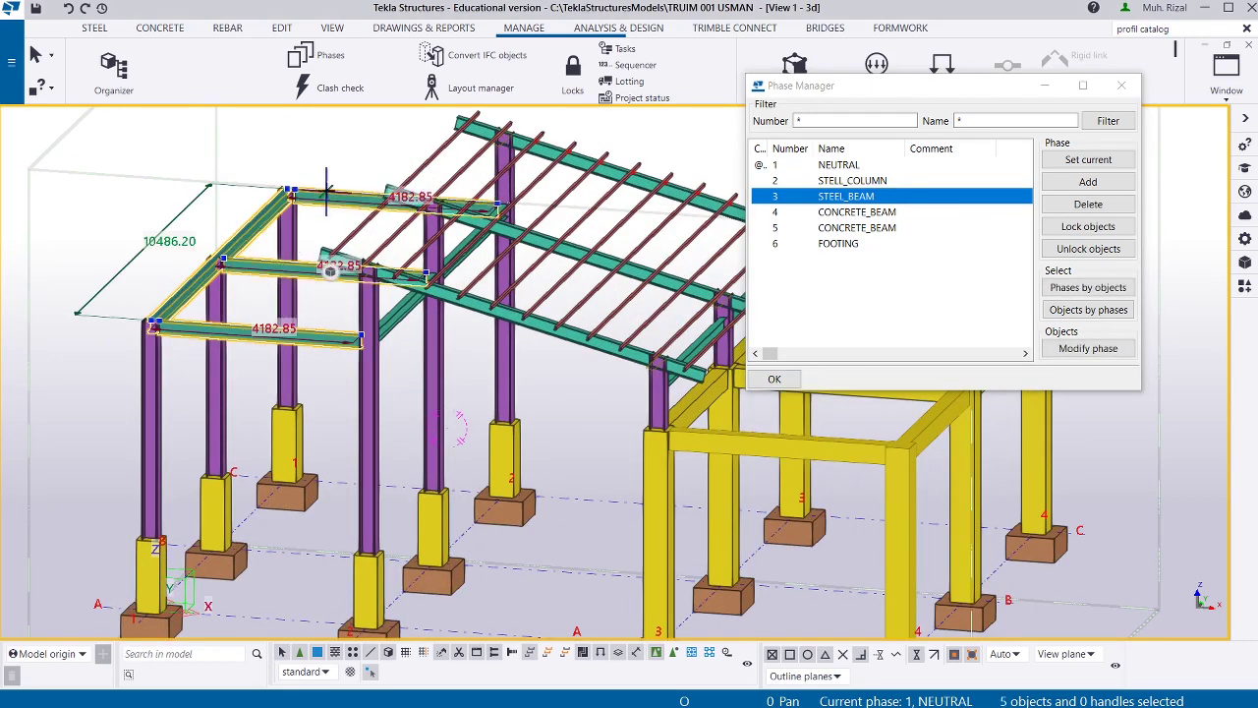
Add the two steel beams running along grid line 2 between the tall columns to the selection.
{"action": "scroll", "coordinate": [407, 324], "scroll_direction": "up", "scroll_amount": 2}
{"action": "left_click", "coordinate": [408, 324], "text": "ctrl"}
{"action": "scroll", "coordinate": [494, 227], "scroll_direction": "up", "scroll_amount": 2}
{"action": "scroll", "coordinate": [453, 236], "scroll_direction": "up", "scroll_amount": 2}
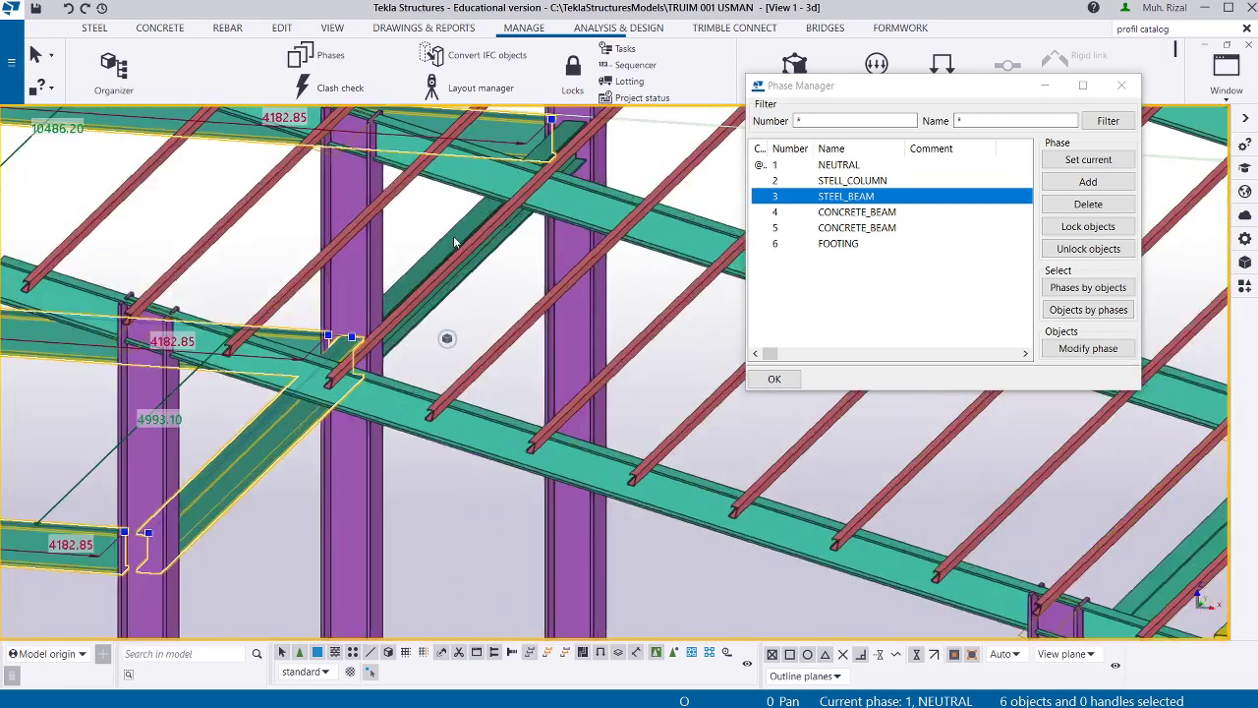
{"action": "left_click", "coordinate": [453, 235], "text": "ctrl"}
{"action": "scroll", "coordinate": [455, 171], "scroll_direction": "up", "scroll_amount": 1}
{"action": "scroll", "coordinate": [208, 339], "scroll_direction": "down", "scroll_amount": 3}
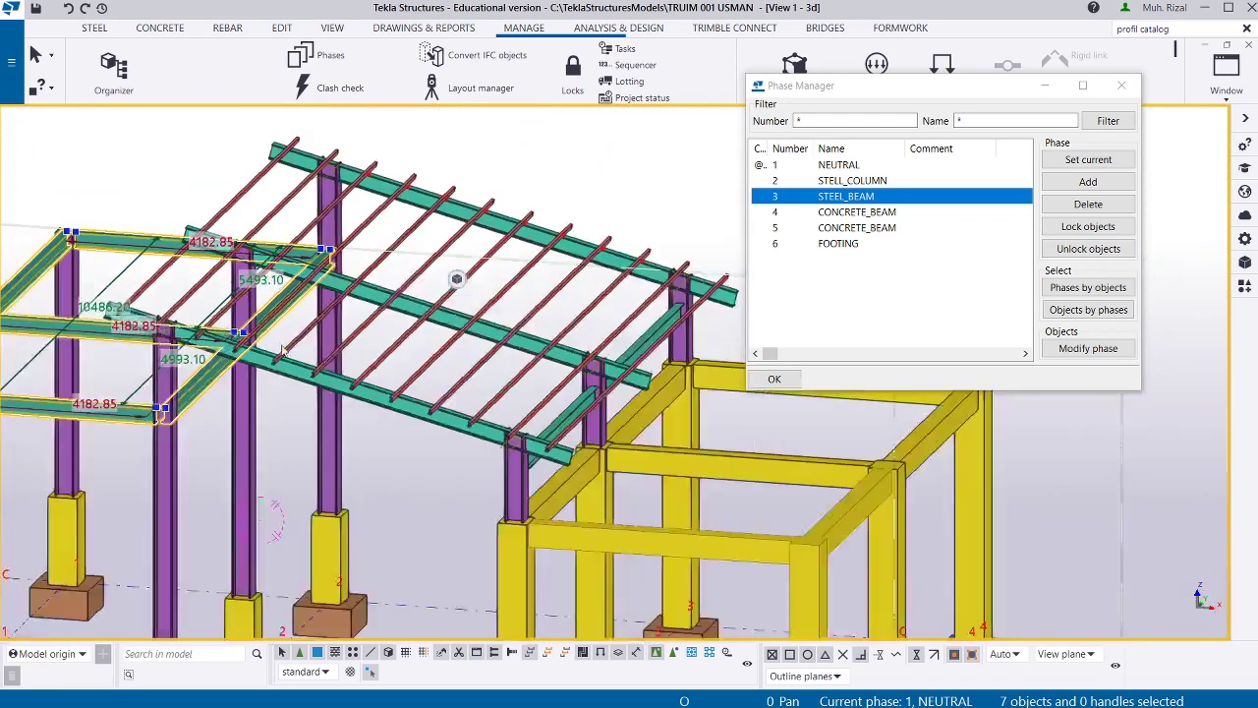
Add the three sloping roof beams on grid lines A, B and C to the selection.
{"action": "scroll", "coordinate": [409, 412], "scroll_direction": "up", "scroll_amount": 2}
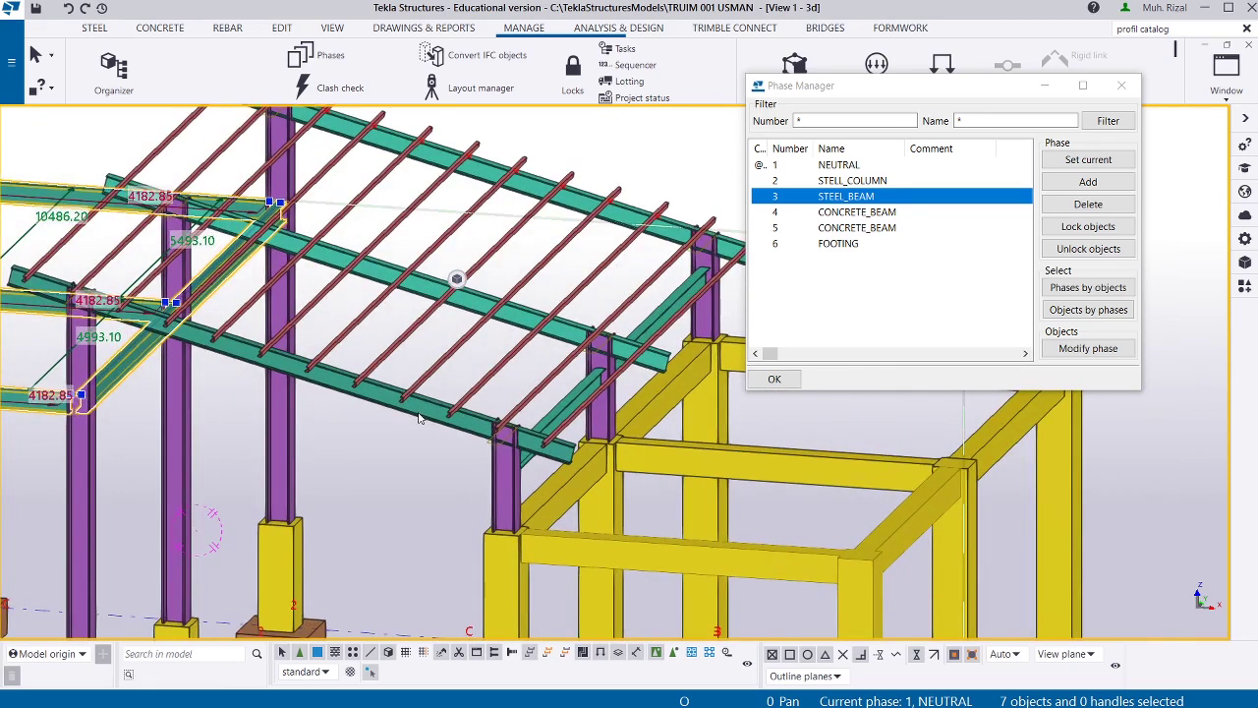
{"action": "left_click", "coordinate": [418, 415], "text": "ctrl"}
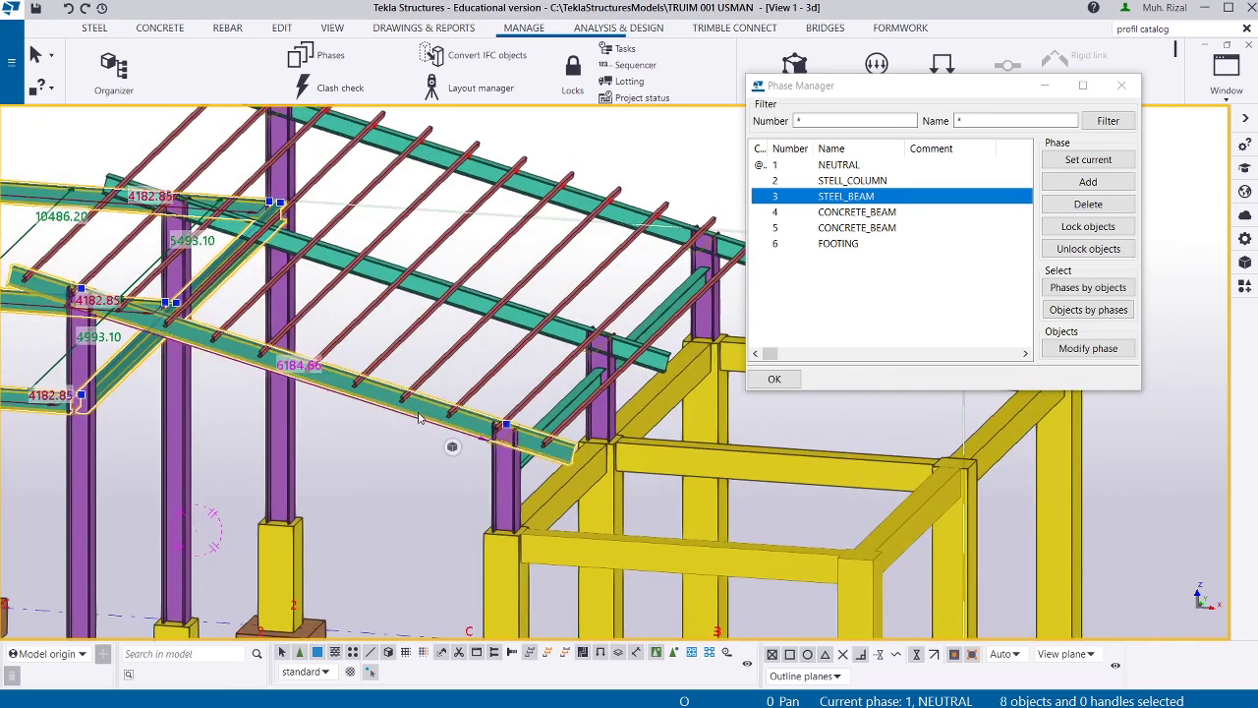
{"action": "left_click", "coordinate": [496, 309], "text": "ctrl"}
{"action": "left_click", "coordinate": [618, 225], "text": "ctrl"}
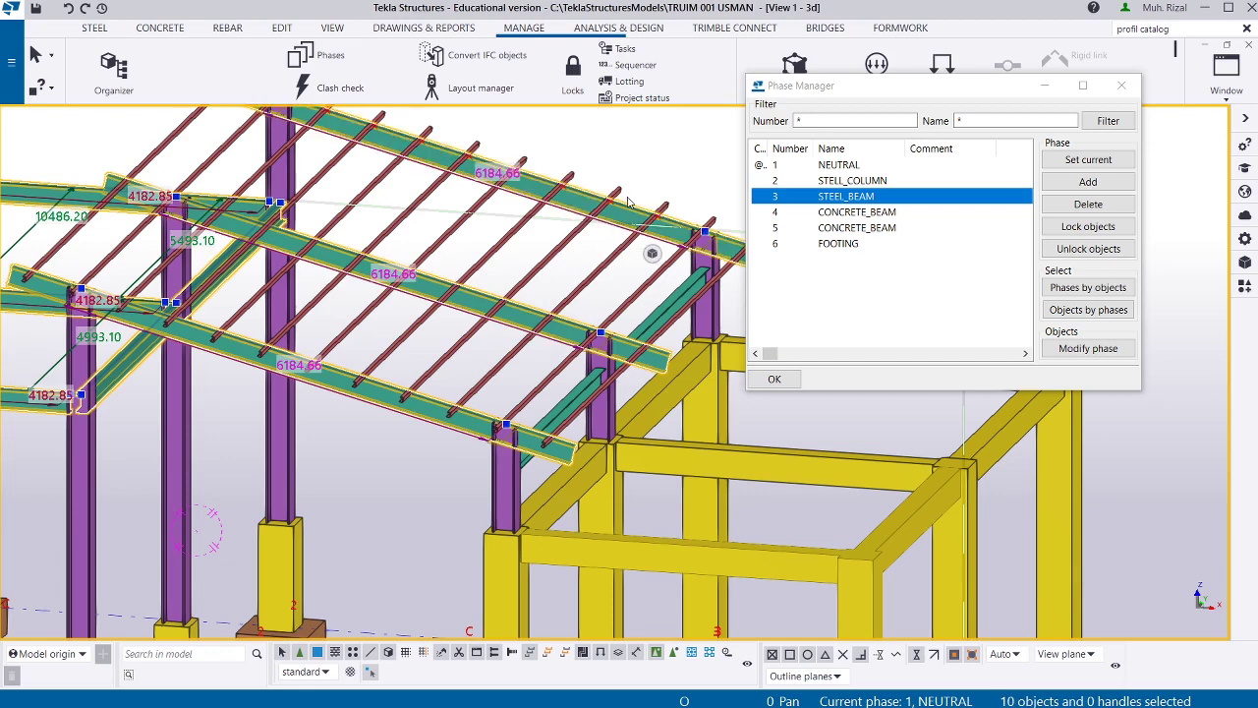
{"action": "scroll", "coordinate": [585, 301], "scroll_direction": "down", "scroll_amount": 2}
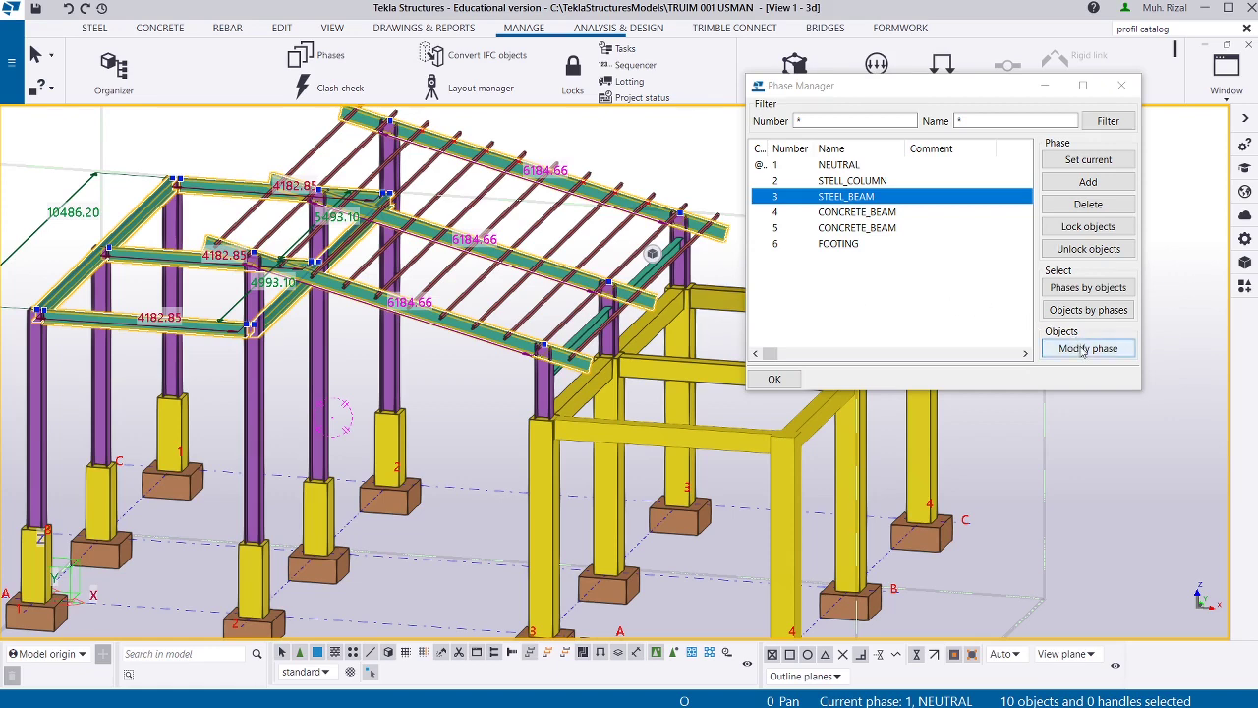
Add the grid line 3 steel beam between A and B to the selection and assign all selected beams to phase 3 STEEL_BEAM.
{"action": "scroll", "coordinate": [547, 333], "scroll_direction": "up", "scroll_amount": 5}
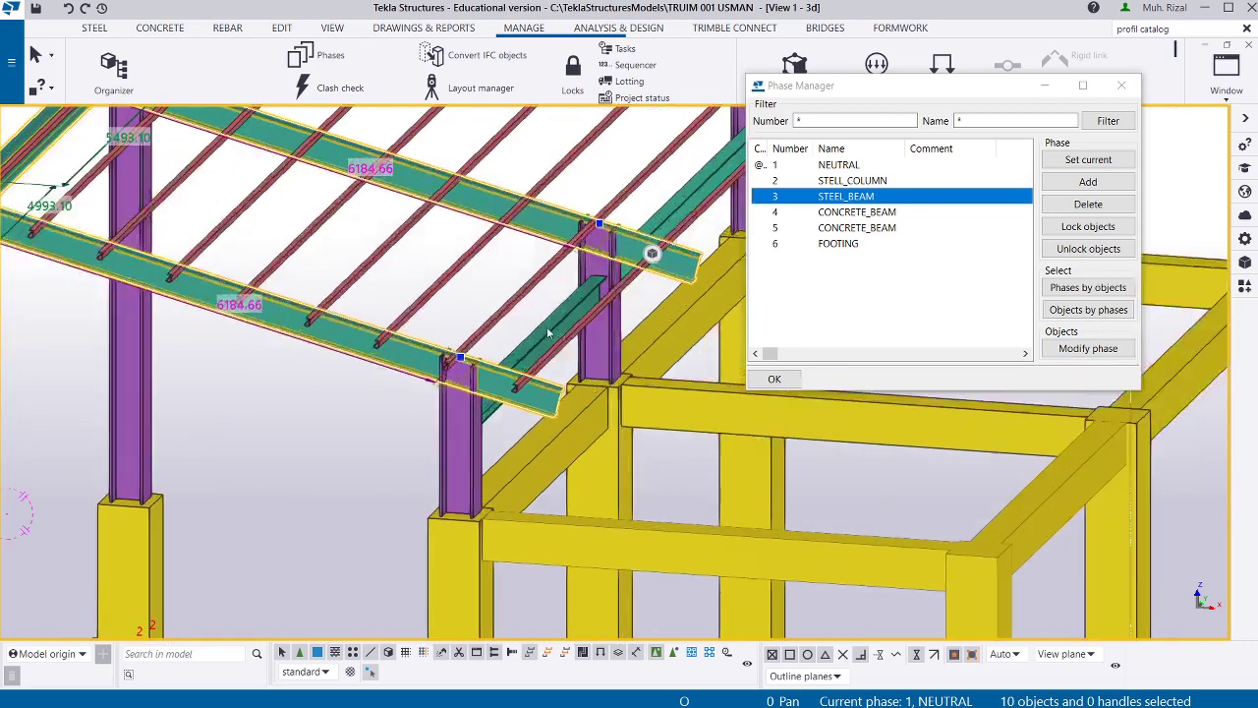
{"action": "left_click", "coordinate": [546, 332], "text": "ctrl"}
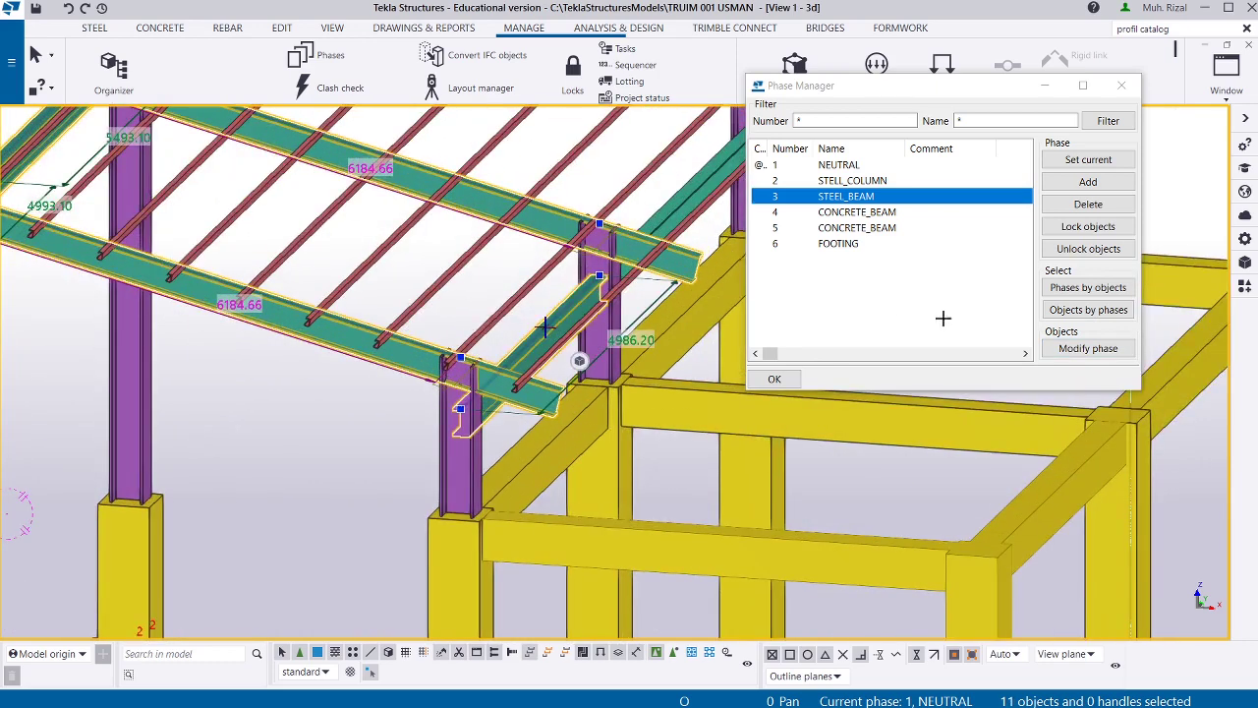
{"action": "left_click", "coordinate": [1078, 350]}
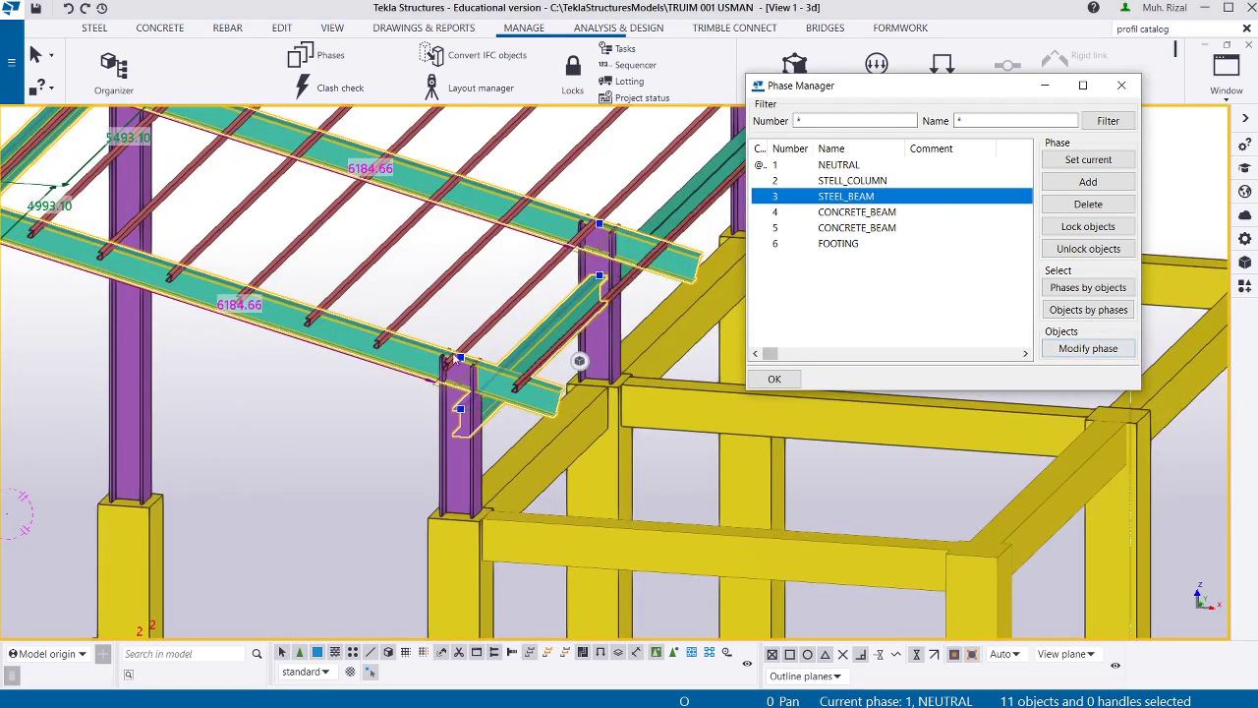
{"action": "scroll", "coordinate": [500, 349], "scroll_direction": "down", "scroll_amount": 6}
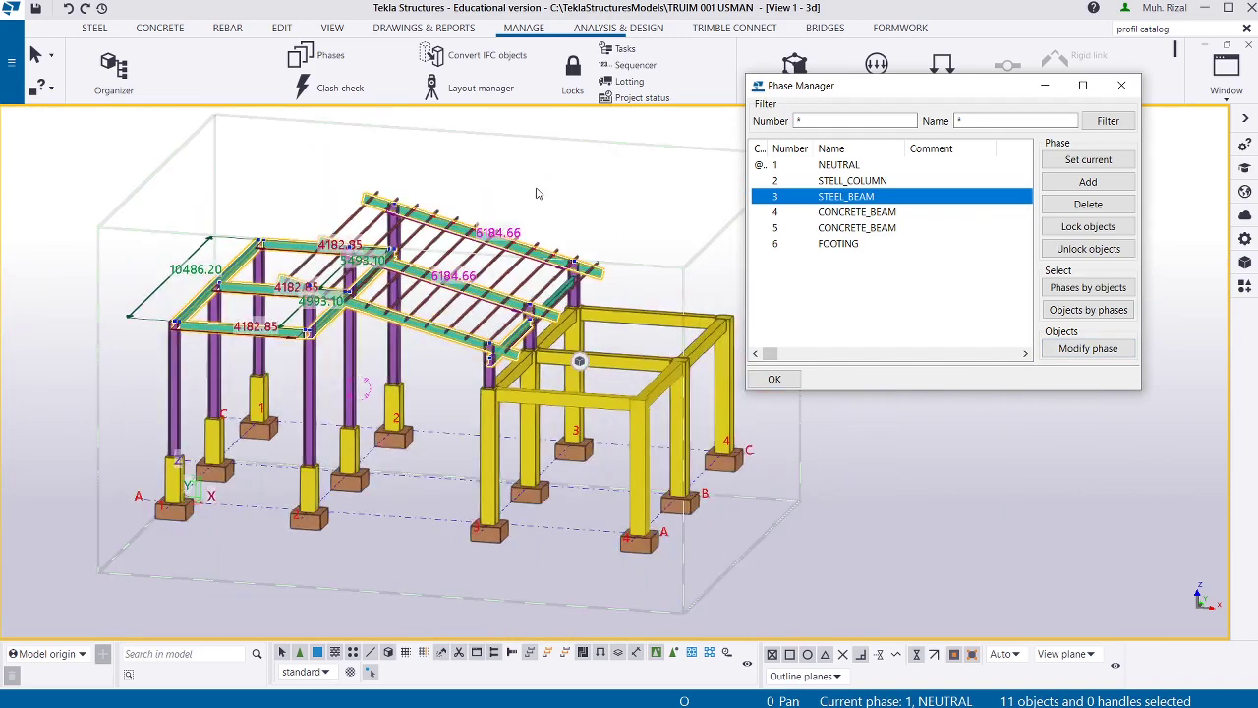
Highlight the objects of phase 3 STEEL_BEAM to check which members are assigned, and clear the selection.
{"action": "left_click", "coordinate": [907, 444]}
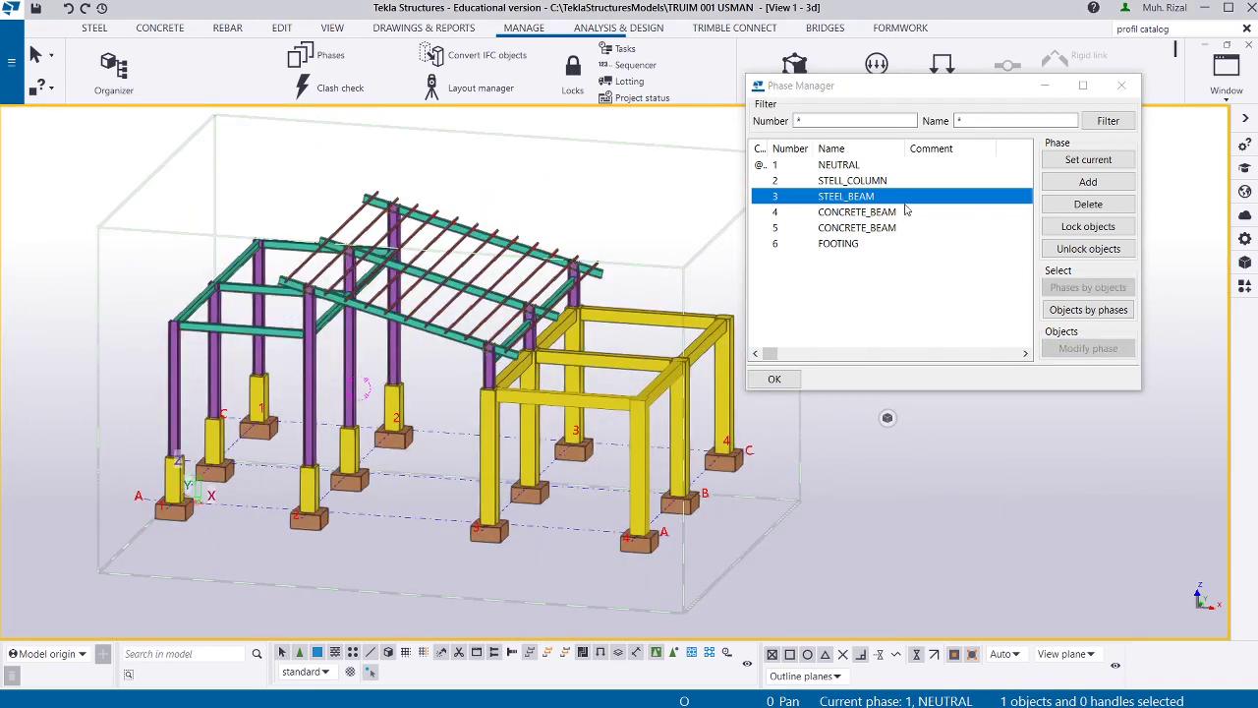
{"action": "left_click", "coordinate": [1063, 311]}
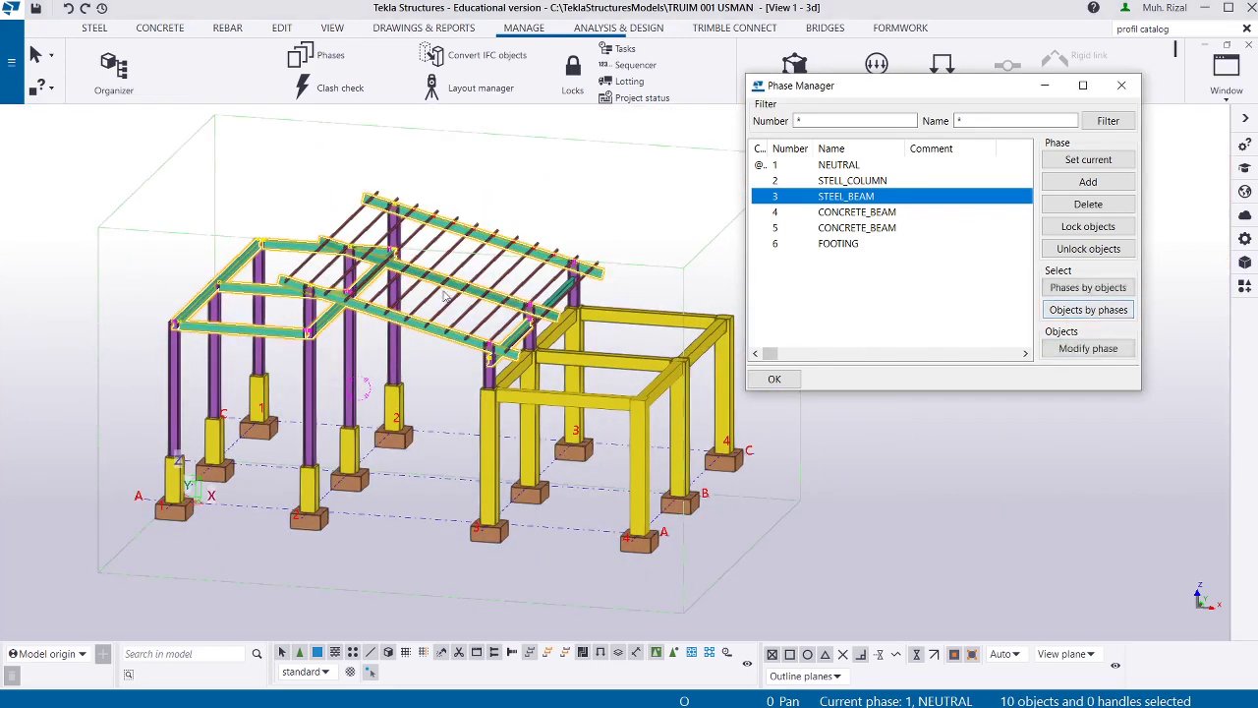
{"action": "scroll", "coordinate": [420, 314], "scroll_direction": "up", "scroll_amount": 4}
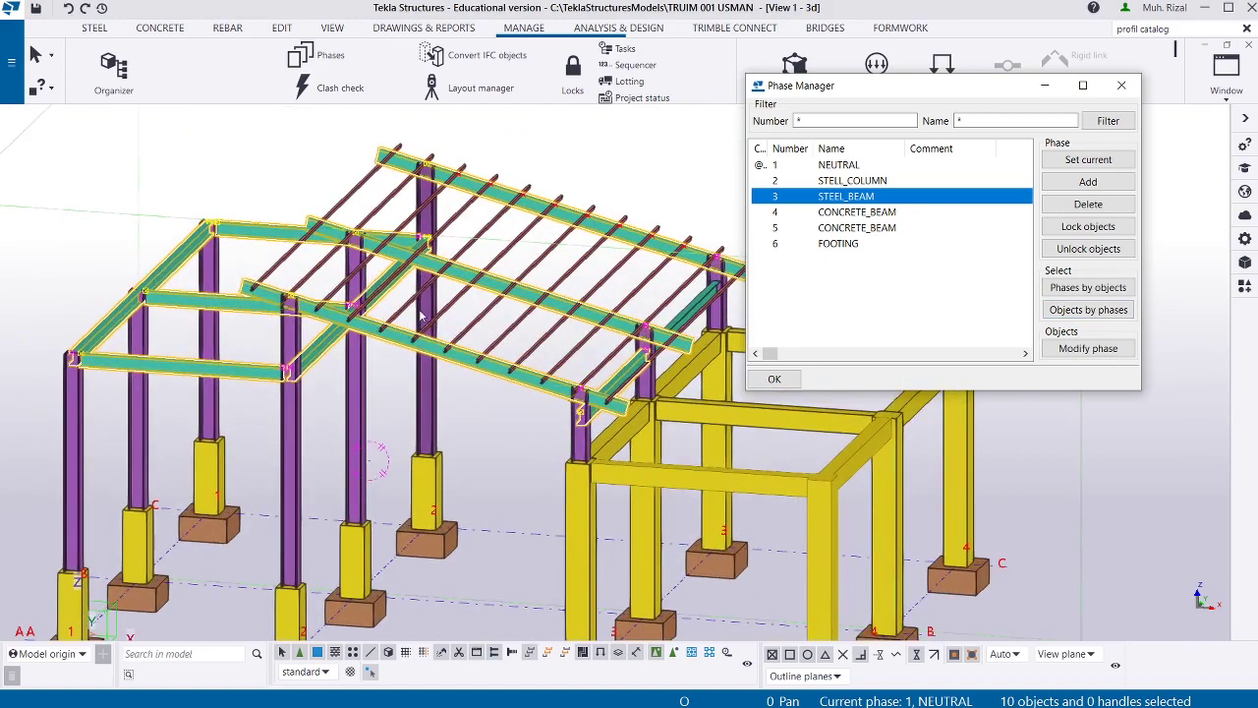
{"action": "mouse_move", "coordinate": [423, 316]}
{"action": "middle_mouse_down", "text": "ctrl"}
{"action": "mouse_move", "coordinate": [483, 299]}
{"action": "mouse_move", "coordinate": [425, 318]}
{"action": "middle_mouse_up", "text": "ctrl"}
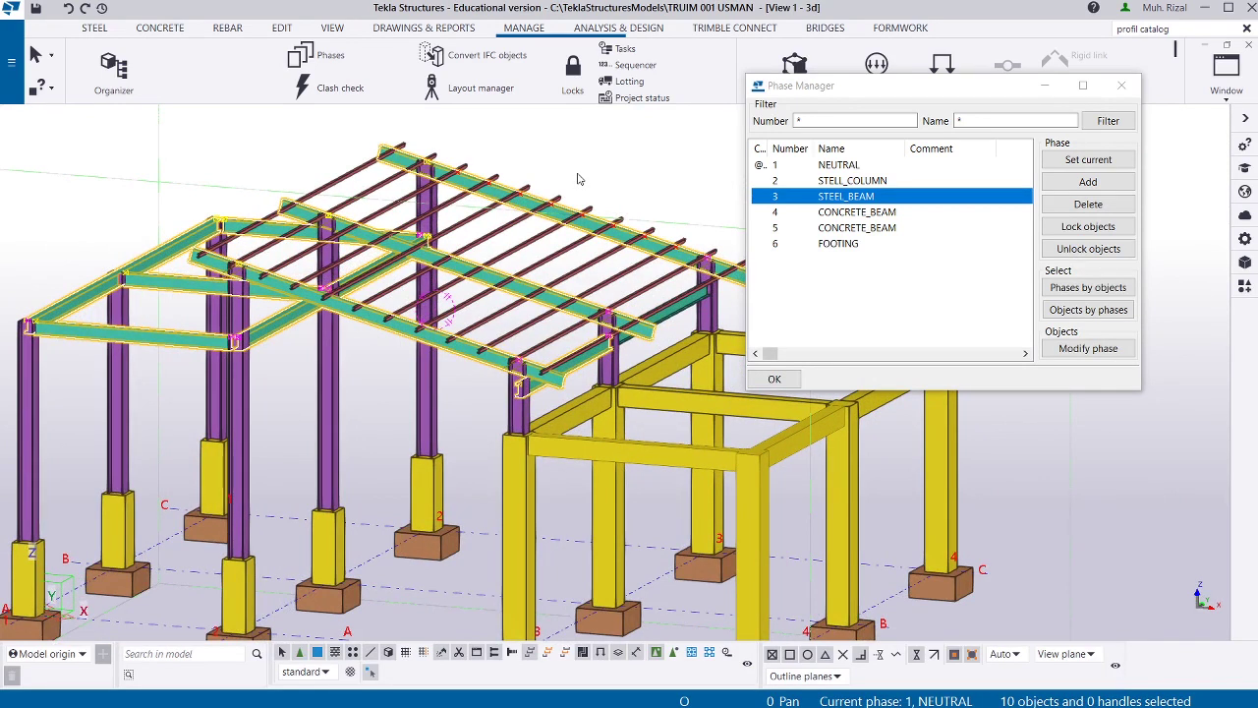
{"action": "left_click", "coordinate": [614, 155]}
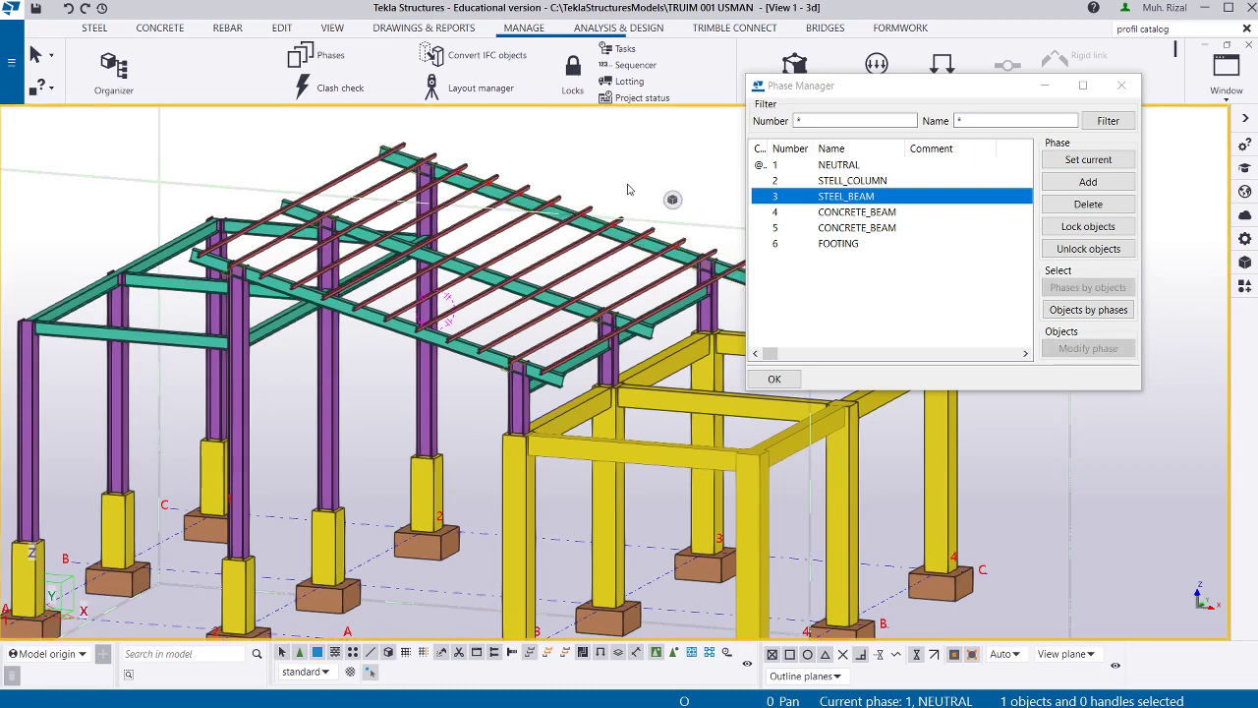
Rename phase 4 in the Phase Manager as CONCRETE_COLUMN.
{"action": "double_click", "coordinate": [840, 213]}
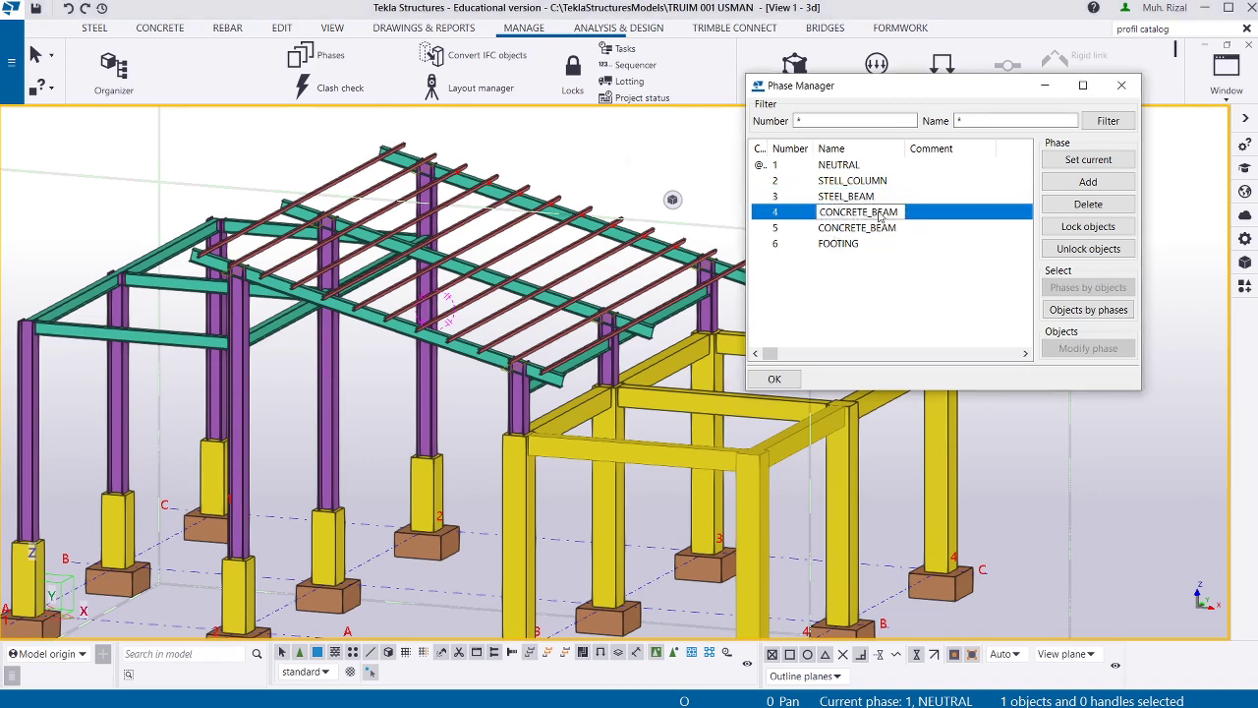
{"action": "left_click_drag", "start_coordinate": [871, 215], "coordinate": [913, 221]}
{"action": "type", "text": "COLUMN"}
{"action": "key", "text": "Return"}
{"action": "left_click", "coordinate": [892, 294]}
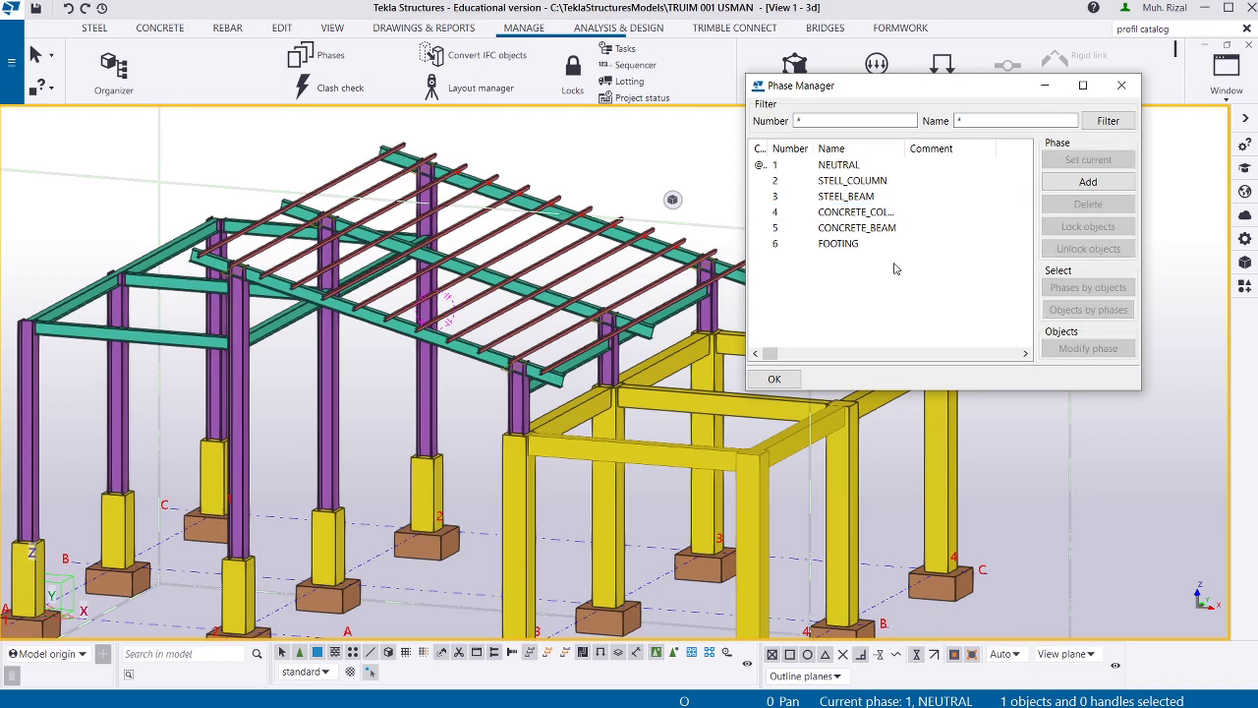
Choose phase 4 CONCRETE_COLUMN and select the six tall concrete columns on grid lines 3 and 4.
{"action": "left_click", "coordinate": [870, 203]}
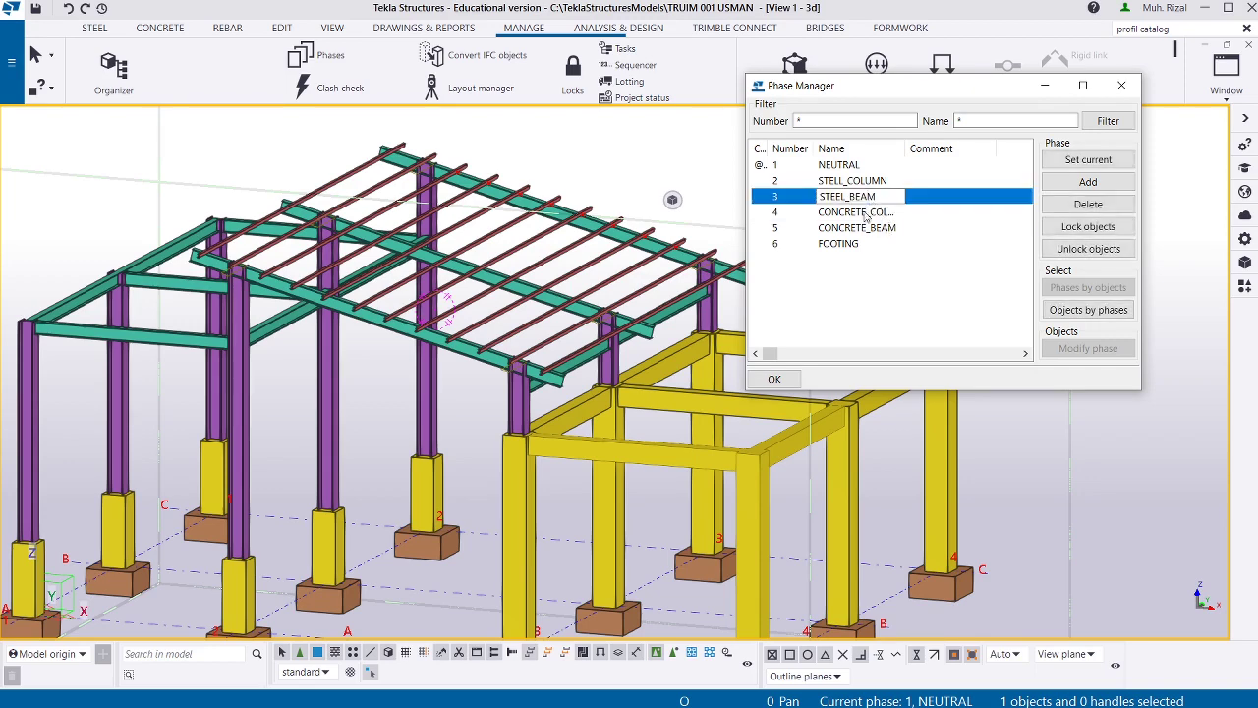
{"action": "double_click", "coordinate": [868, 212]}
{"action": "left_click", "coordinate": [931, 475]}
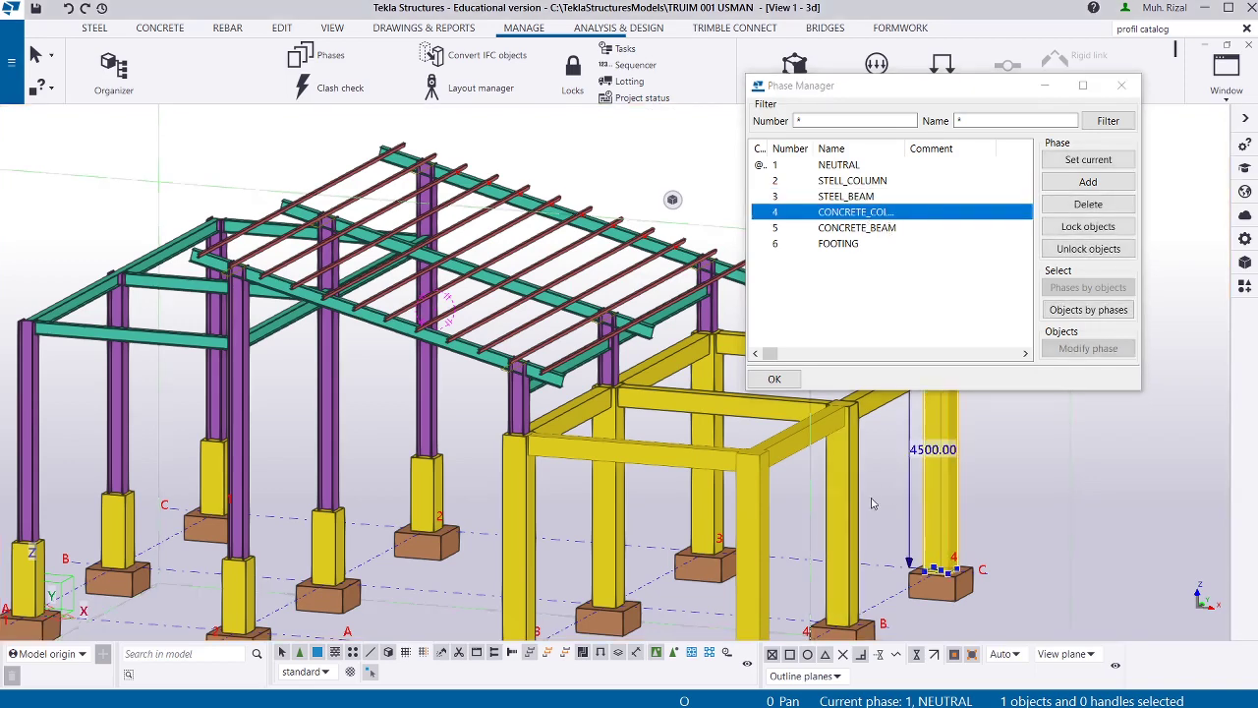
{"action": "left_click", "coordinate": [835, 503], "text": "ctrl"}
{"action": "left_click", "coordinate": [757, 515], "text": "ctrl"}
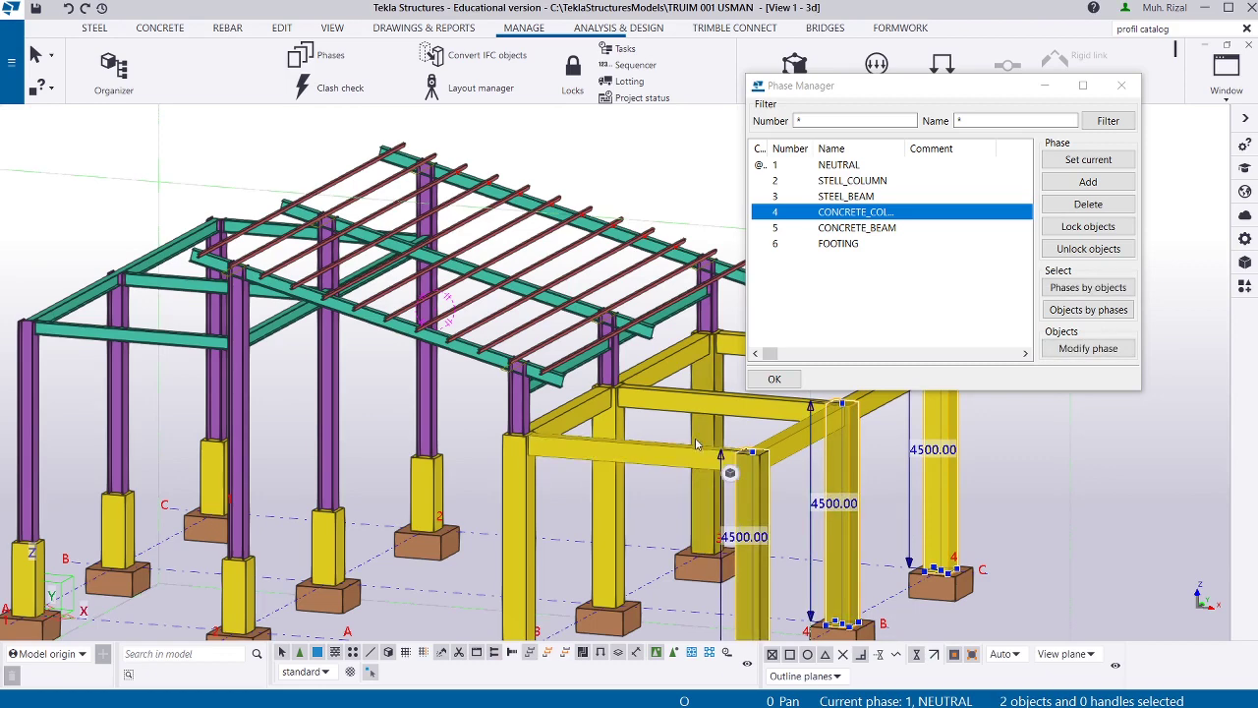
{"action": "left_click", "coordinate": [697, 440], "text": "ctrl"}
{"action": "left_click", "coordinate": [596, 462], "text": "ctrl"}
{"action": "left_click", "coordinate": [531, 521], "text": "ctrl"}
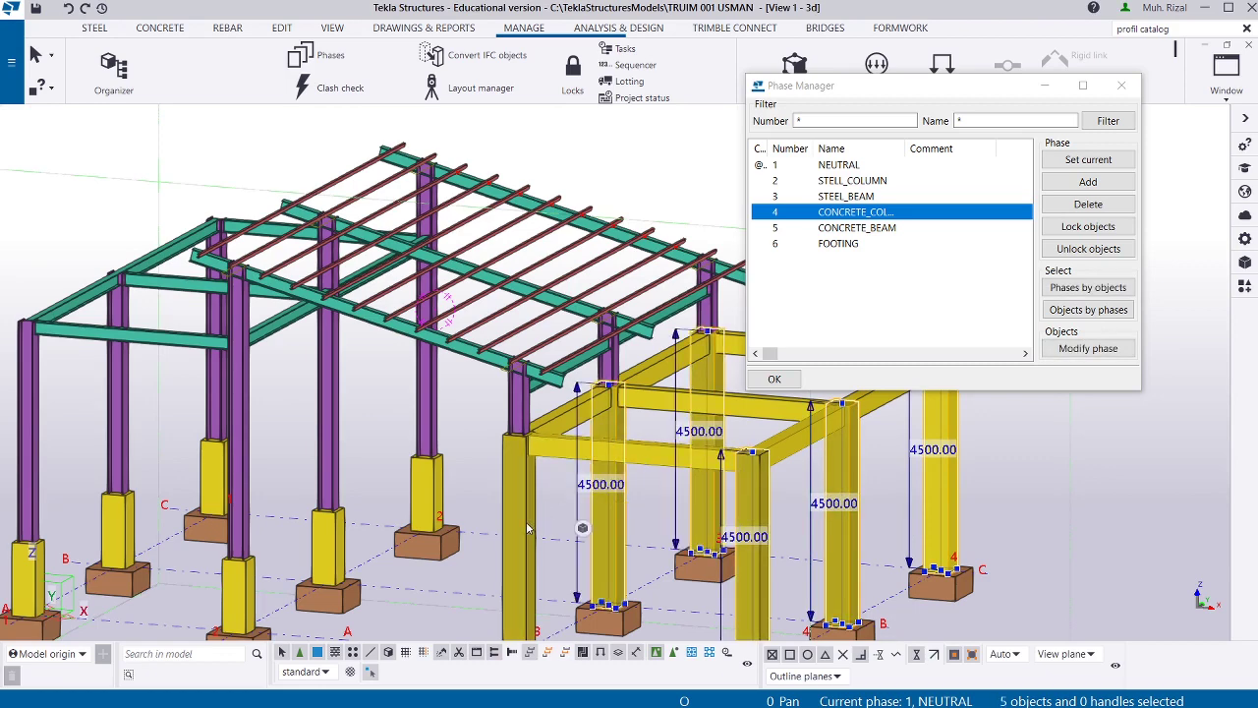
Add the six short concrete columns on grid lines 1 and 2, assign the selection to phase 4 CONCRETE_COLUMN, and highlight that phase's objects.
{"action": "left_click", "coordinate": [430, 497], "text": "ctrl"}
{"action": "left_click", "coordinate": [332, 562], "text": "ctrl"}
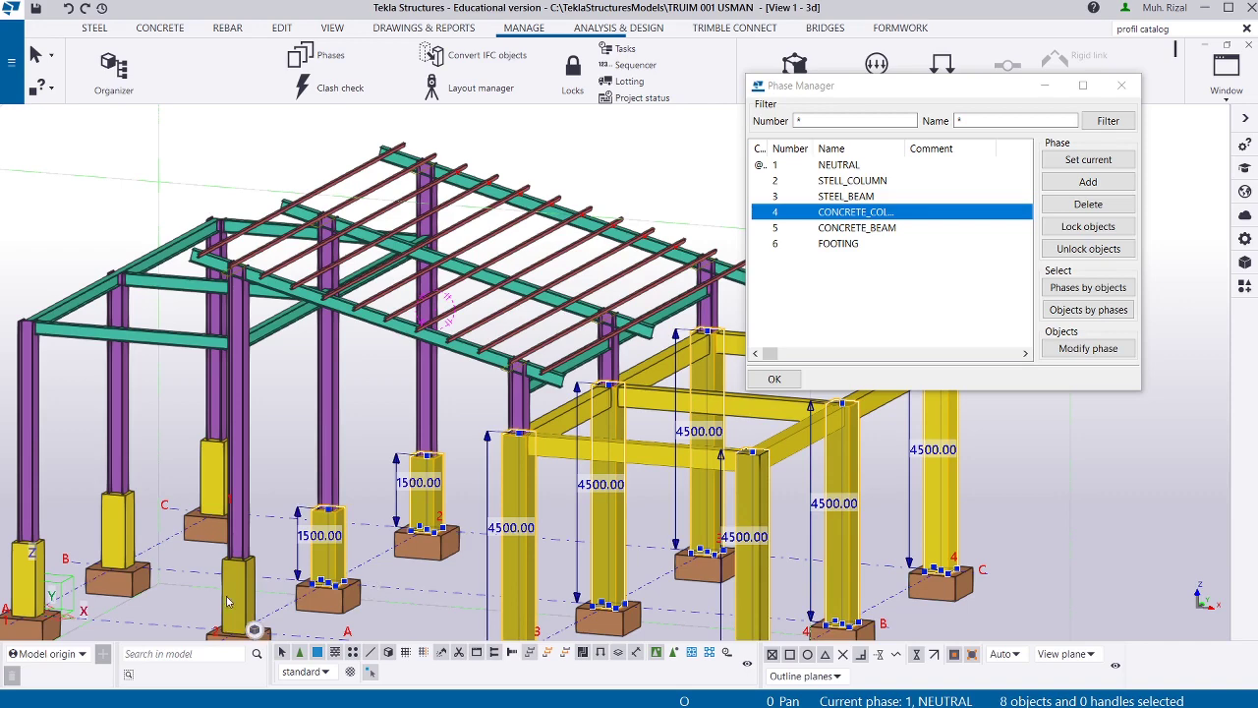
{"action": "left_click", "coordinate": [235, 589], "text": "ctrl"}
{"action": "left_click", "coordinate": [213, 471], "text": "ctrl"}
{"action": "left_click", "coordinate": [116, 521], "text": "ctrl"}
{"action": "left_click", "coordinate": [29, 574], "text": "ctrl"}
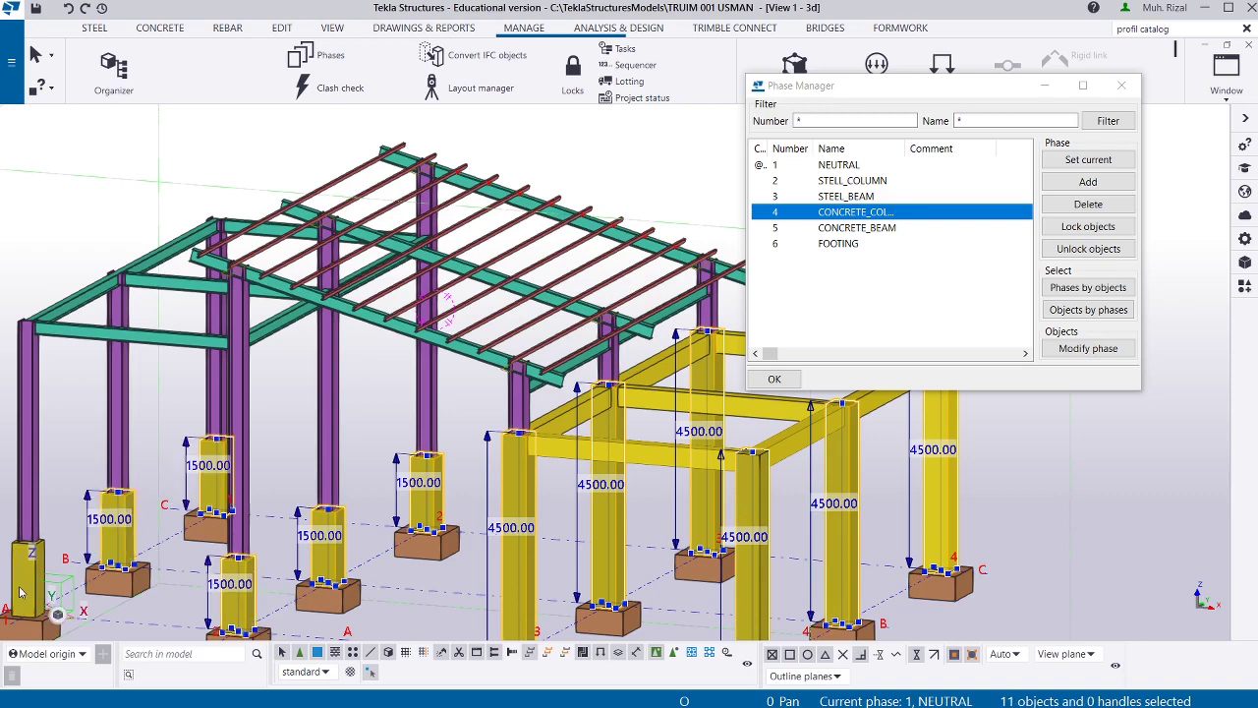
{"action": "scroll", "coordinate": [541, 354], "scroll_direction": "down", "scroll_amount": 2}
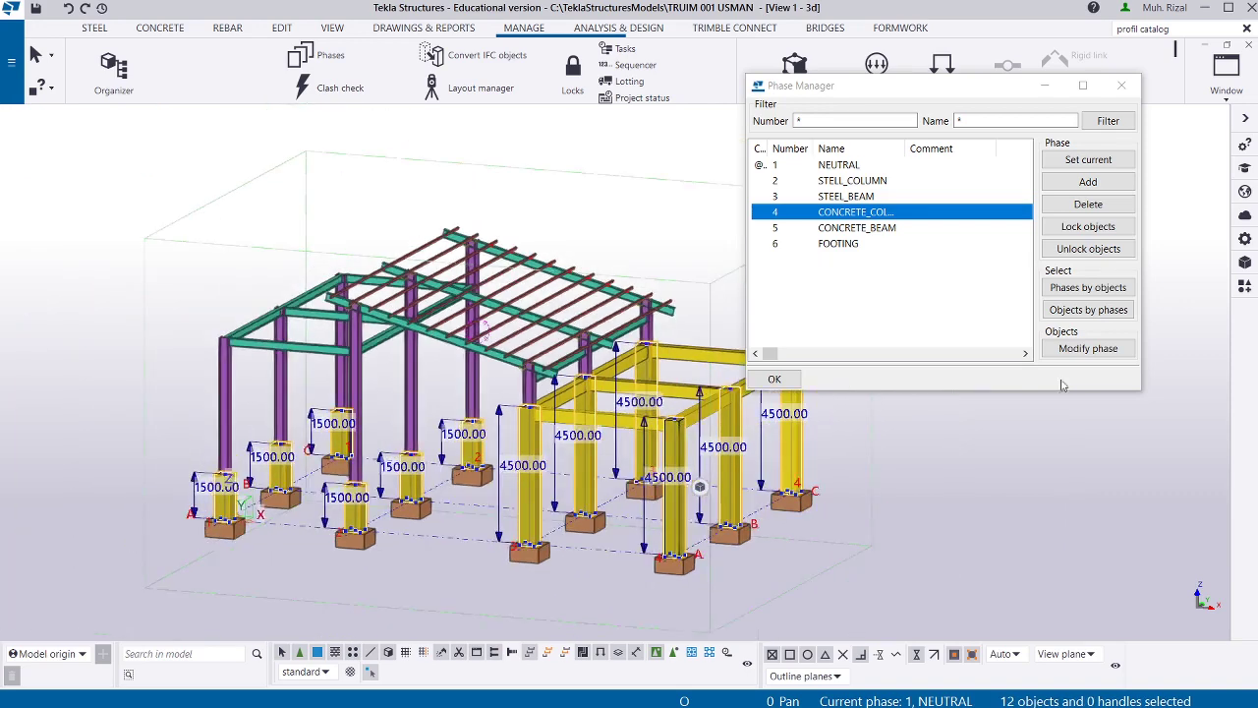
{"action": "left_click", "coordinate": [1088, 349]}
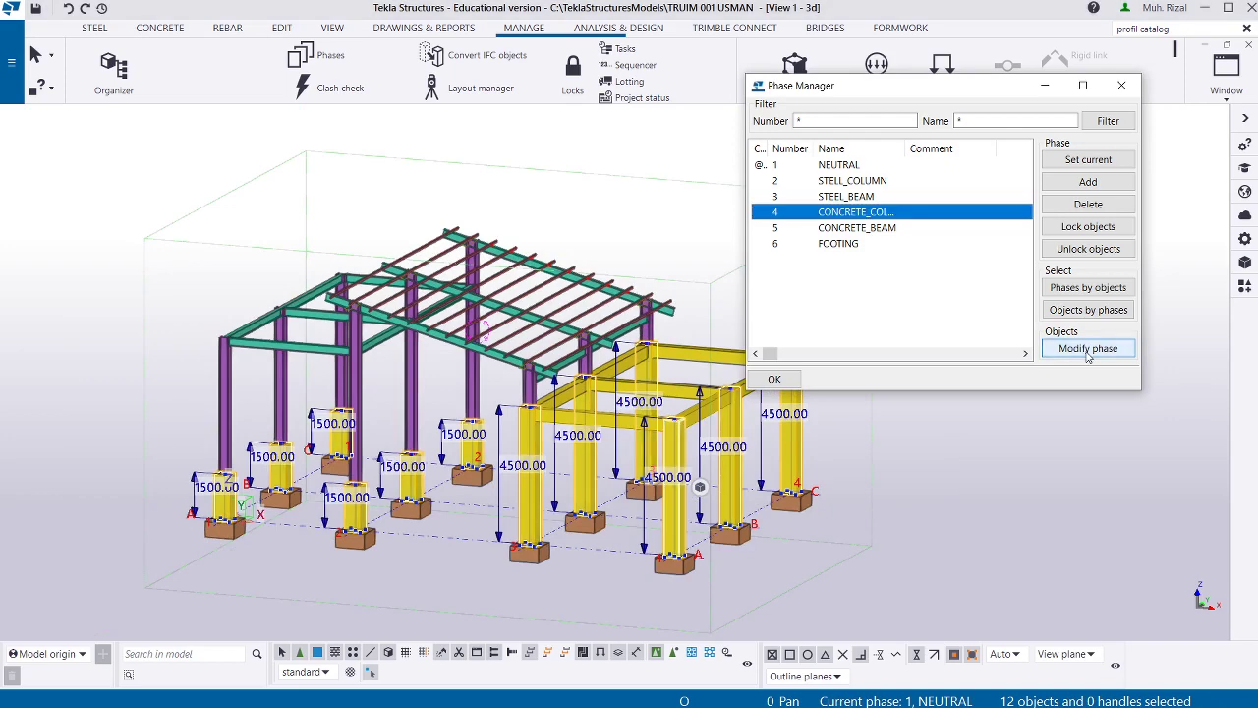
{"action": "left_click", "coordinate": [1085, 309]}
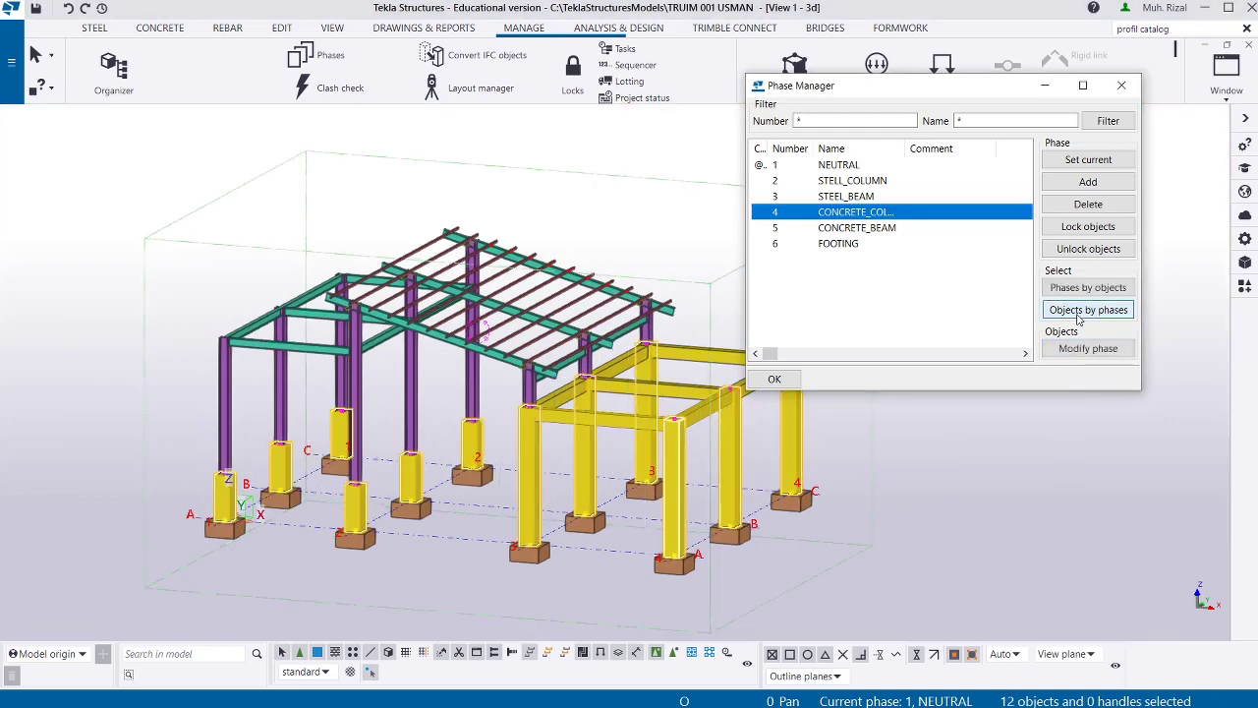
Choose phase 5 CONCRETE_BEAM and select the seven concrete beams along and between grid lines 3 and 4.
{"action": "left_click", "coordinate": [878, 228]}
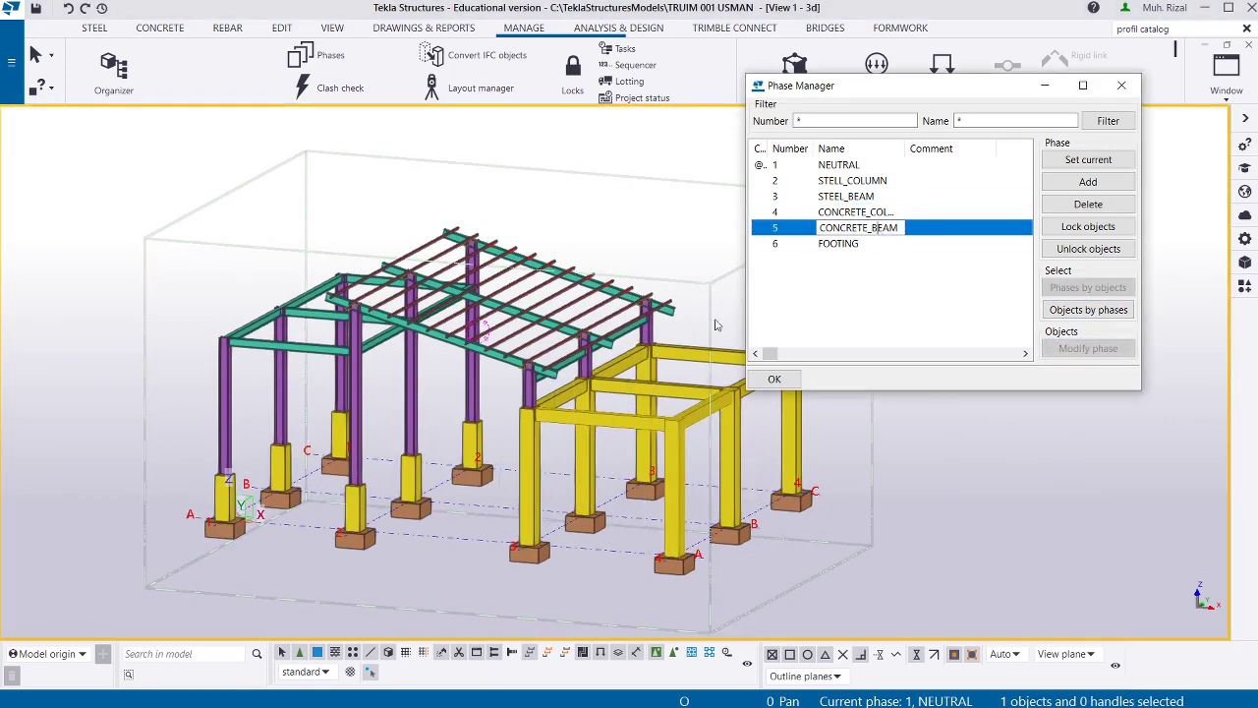
{"action": "scroll", "coordinate": [652, 423], "scroll_direction": "up", "scroll_amount": 3}
{"action": "left_click", "coordinate": [652, 424], "text": "ctrl"}
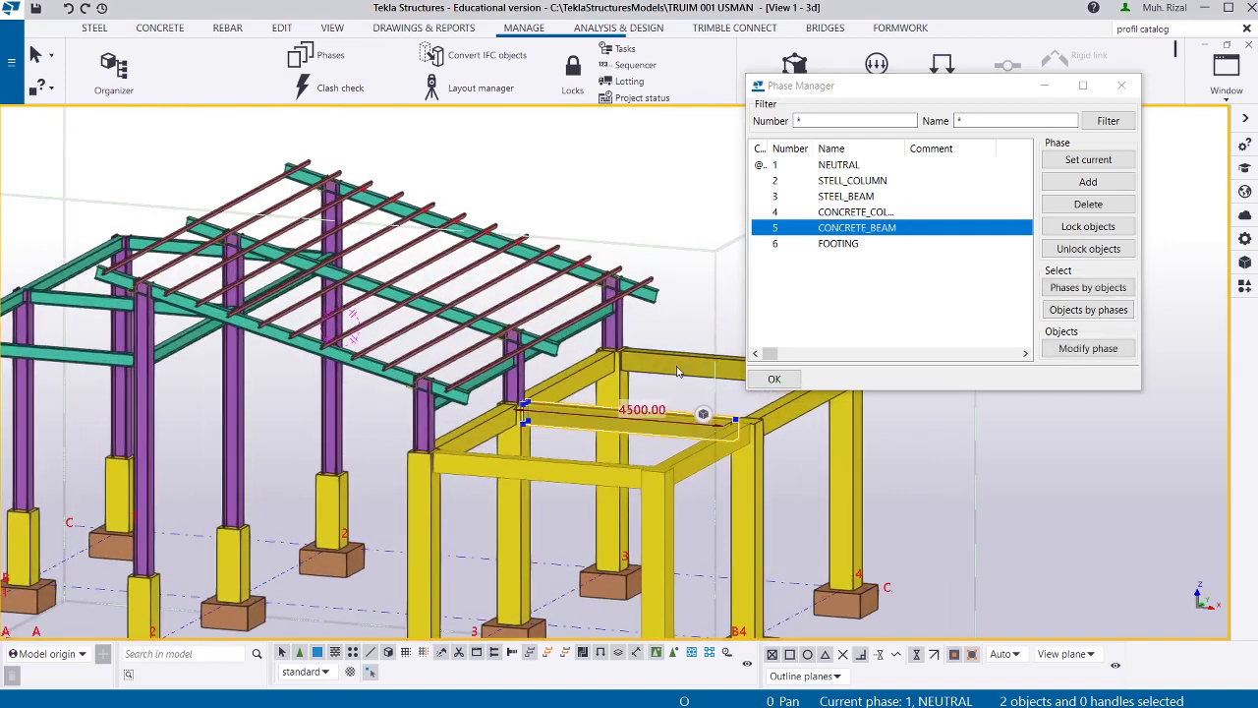
{"action": "left_click", "coordinate": [678, 367], "text": "ctrl"}
{"action": "left_click", "coordinate": [570, 391], "text": "ctrl"}
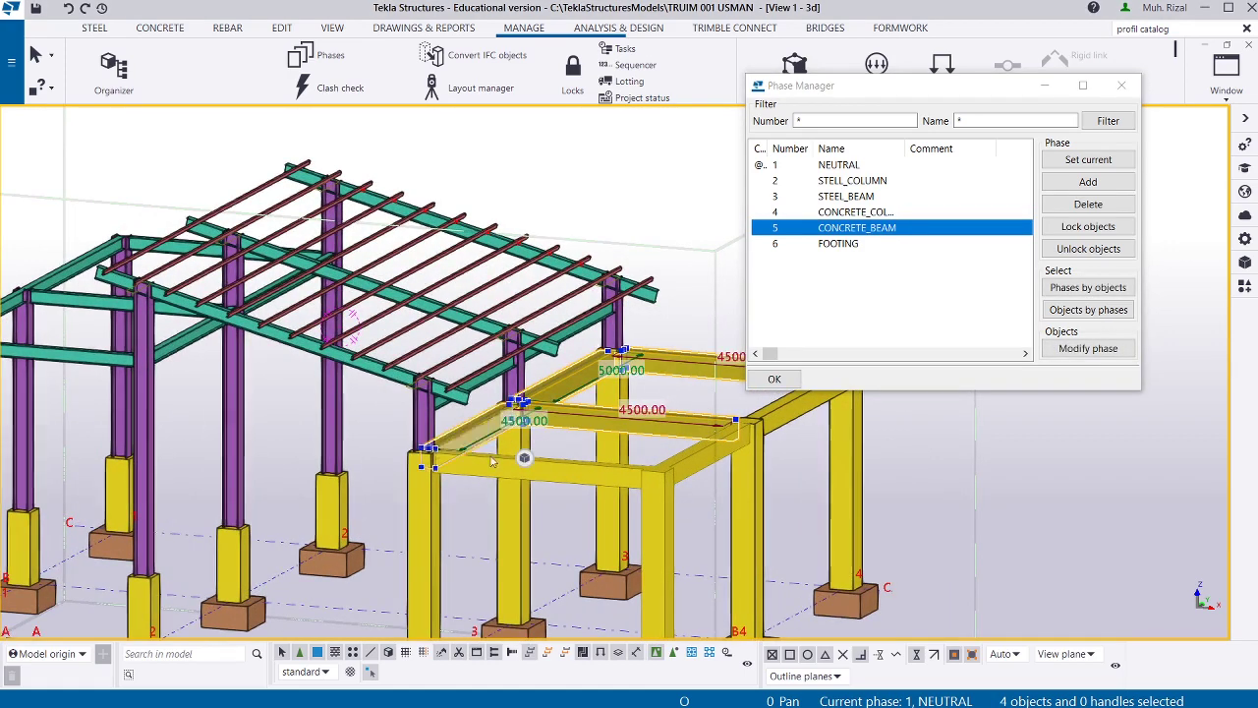
{"action": "left_click", "coordinate": [473, 439], "text": "ctrl"}
{"action": "left_click", "coordinate": [692, 463], "text": "ctrl"}
{"action": "left_click", "coordinate": [818, 419], "text": "ctrl"}
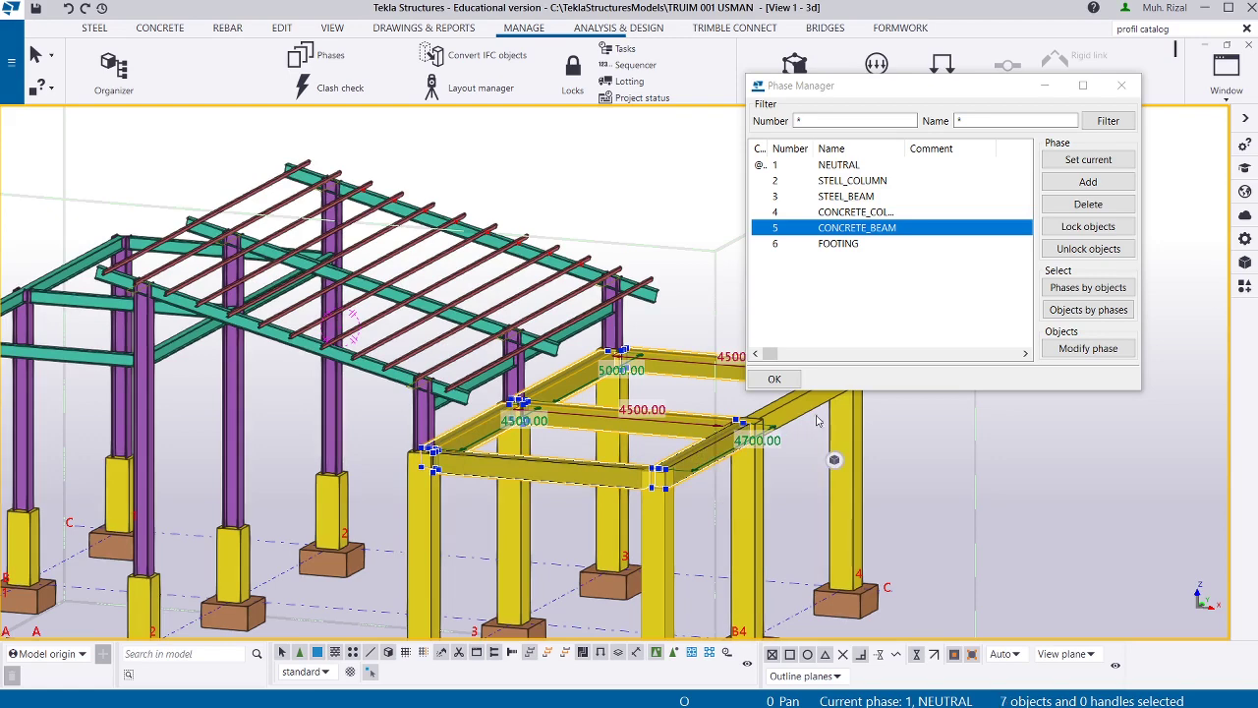
{"action": "left_click", "coordinate": [490, 458], "text": "ctrl"}
{"action": "scroll", "coordinate": [491, 458], "scroll_direction": "down", "scroll_amount": 1}
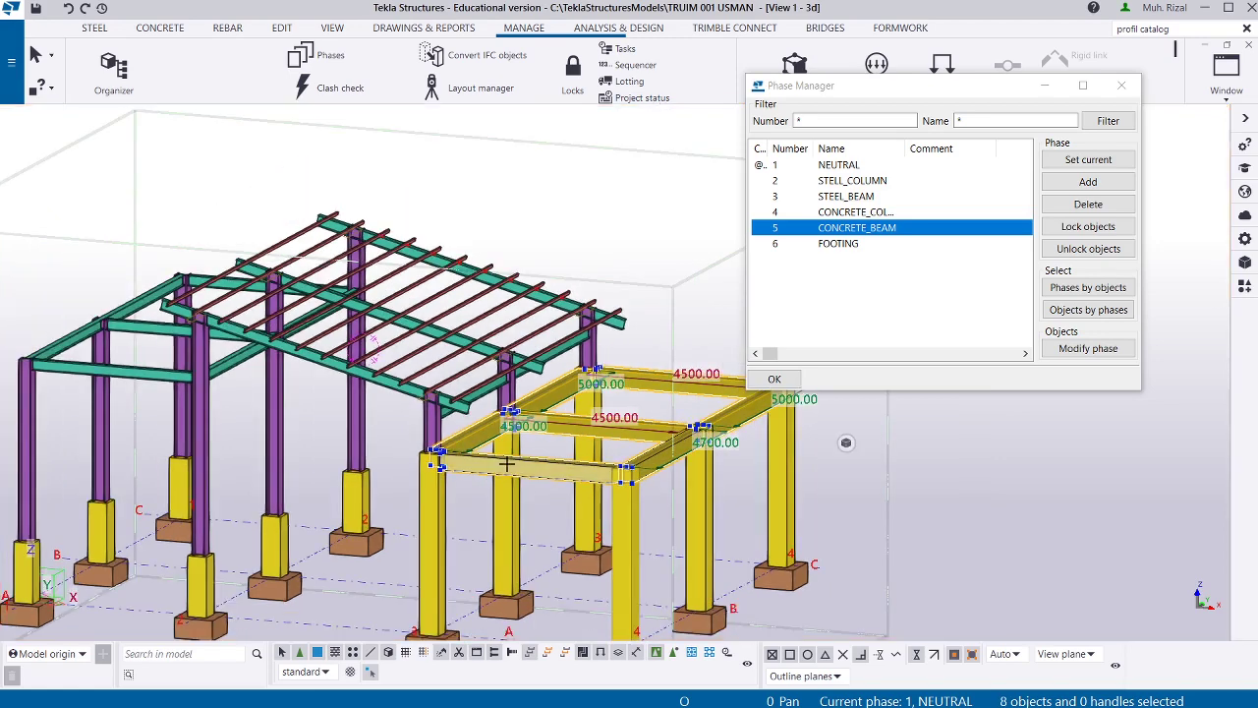
Assign the concrete beam on grid line A between lines 3 and 4 to phase 5 CONCRETE_BEAM and highlight that phase's objects.
{"action": "left_click", "coordinate": [529, 451]}
{"action": "middle_click_drag", "start_coordinate": [529, 451], "coordinate": [481, 465]}
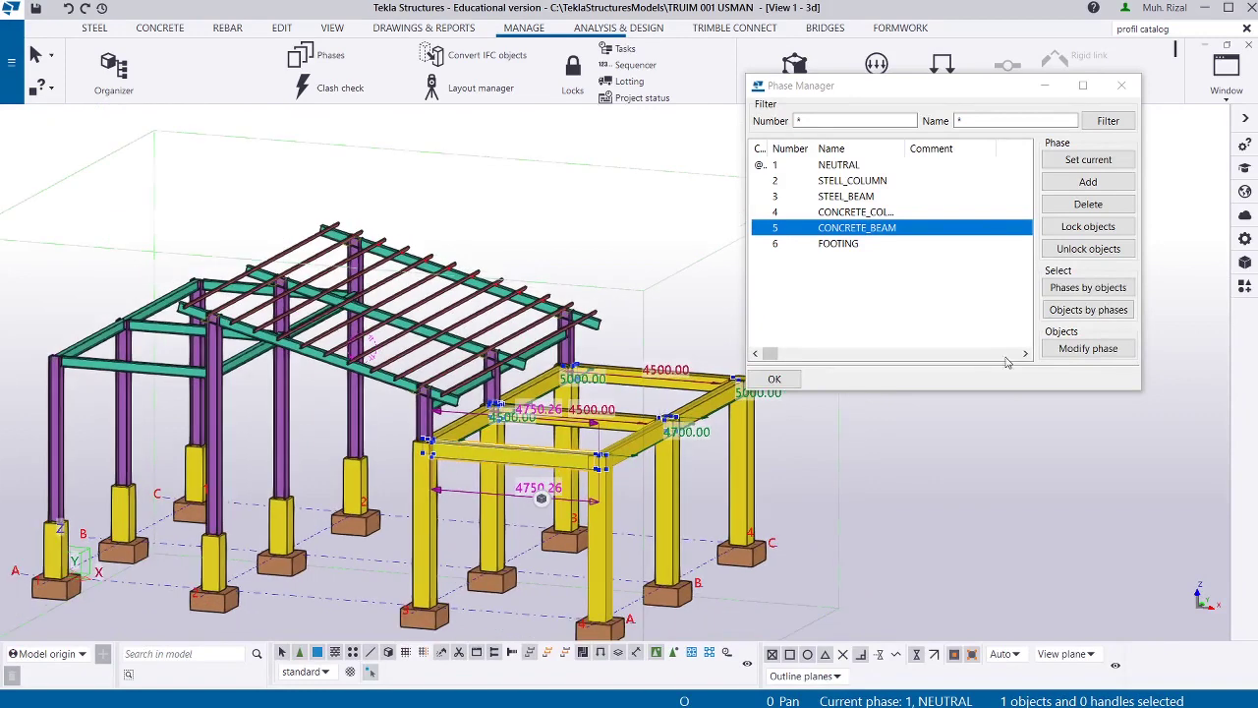
{"action": "left_click", "coordinate": [1071, 349]}
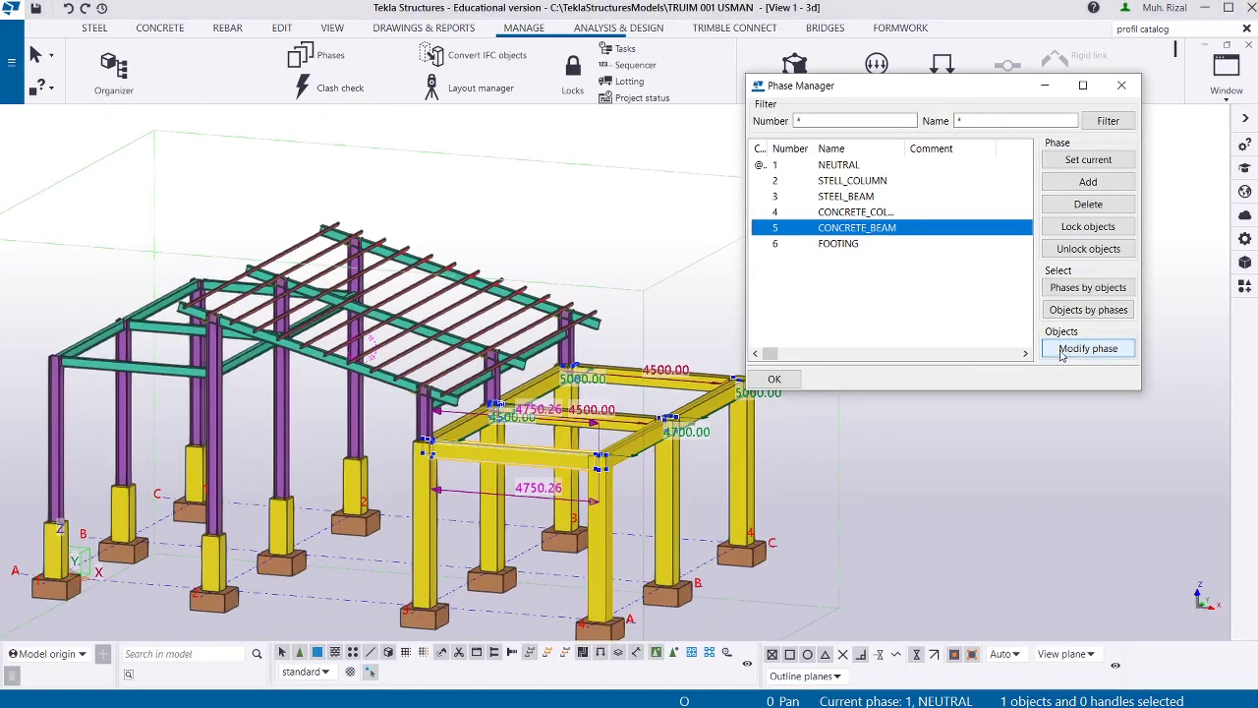
{"action": "left_click", "coordinate": [1062, 442]}
{"action": "left_click", "coordinate": [1091, 313]}
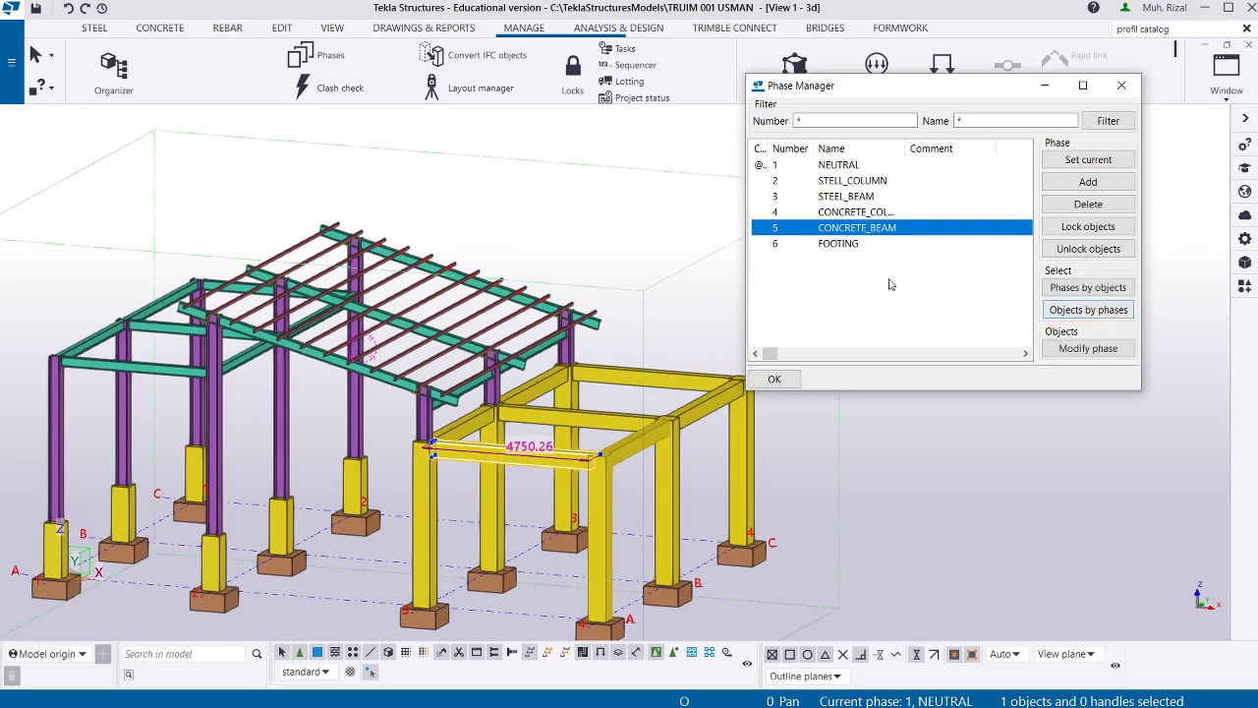
Assign the concrete beams on lines B, C and 4, plus line 3 between B and C, to CONCRETE_BEAM and highlight the phase's objects.
{"action": "scroll", "coordinate": [596, 440], "scroll_direction": "up", "scroll_amount": 3}
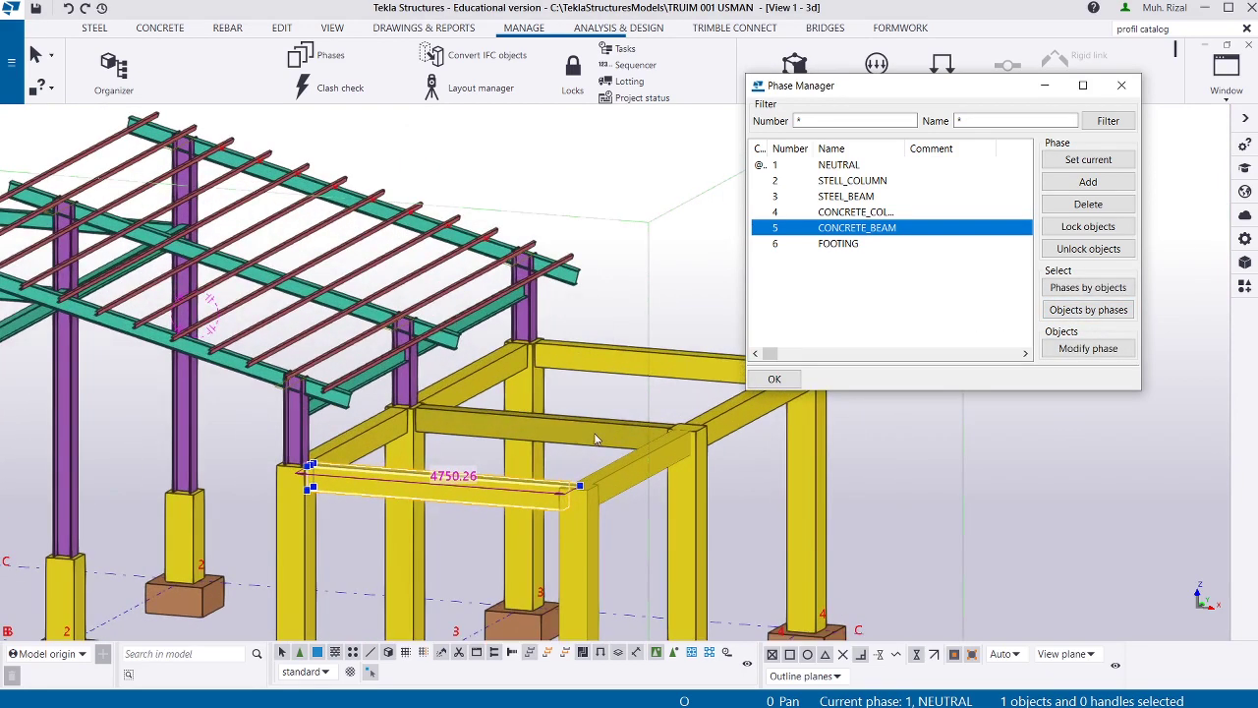
{"action": "left_click", "coordinate": [593, 435]}
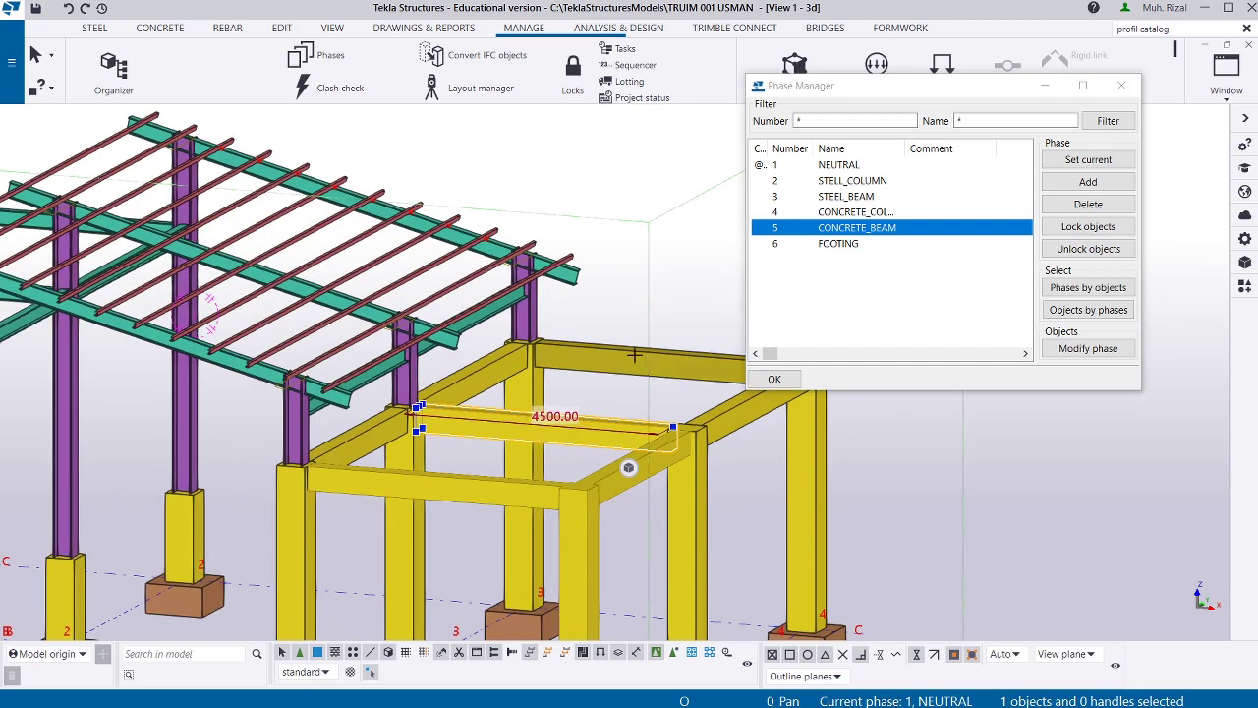
{"action": "left_click", "coordinate": [634, 356], "text": "ctrl"}
{"action": "left_click", "coordinate": [727, 408], "text": "ctrl"}
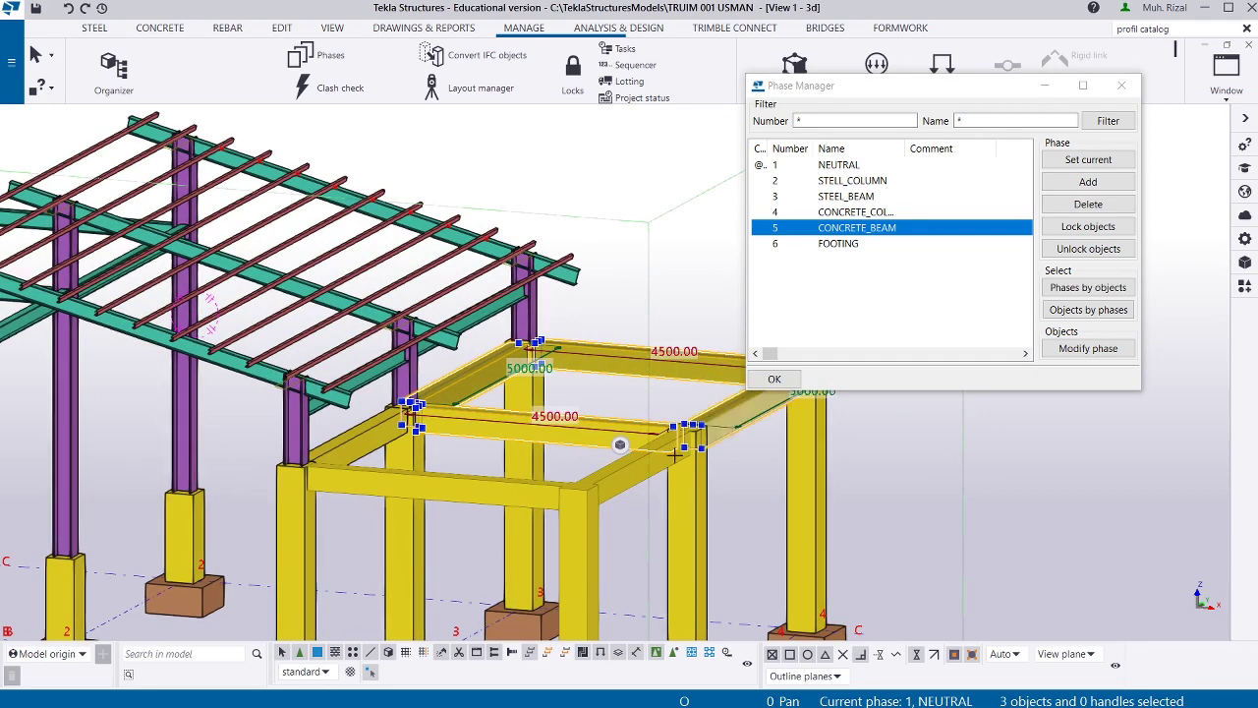
{"action": "left_click", "coordinate": [633, 459], "text": "ctrl"}
{"action": "left_click", "coordinate": [442, 480], "text": "ctrl"}
{"action": "left_click", "coordinate": [1074, 348]}
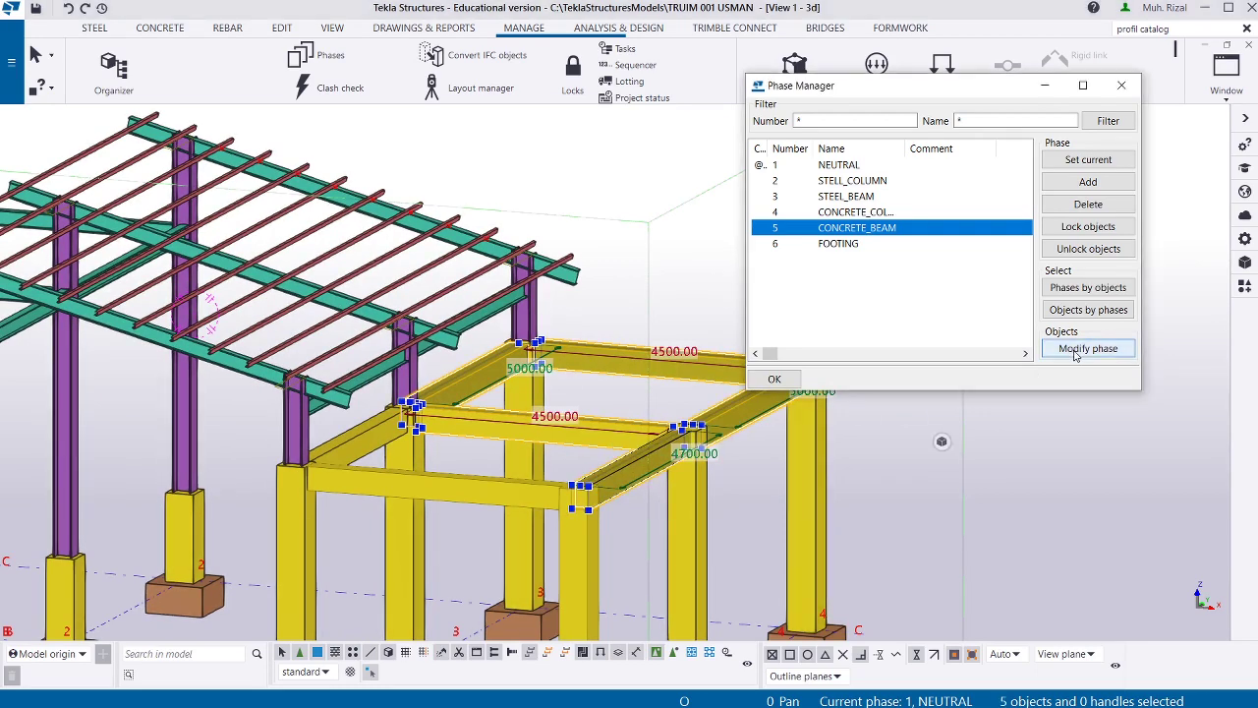
{"action": "left_click", "coordinate": [1084, 457]}
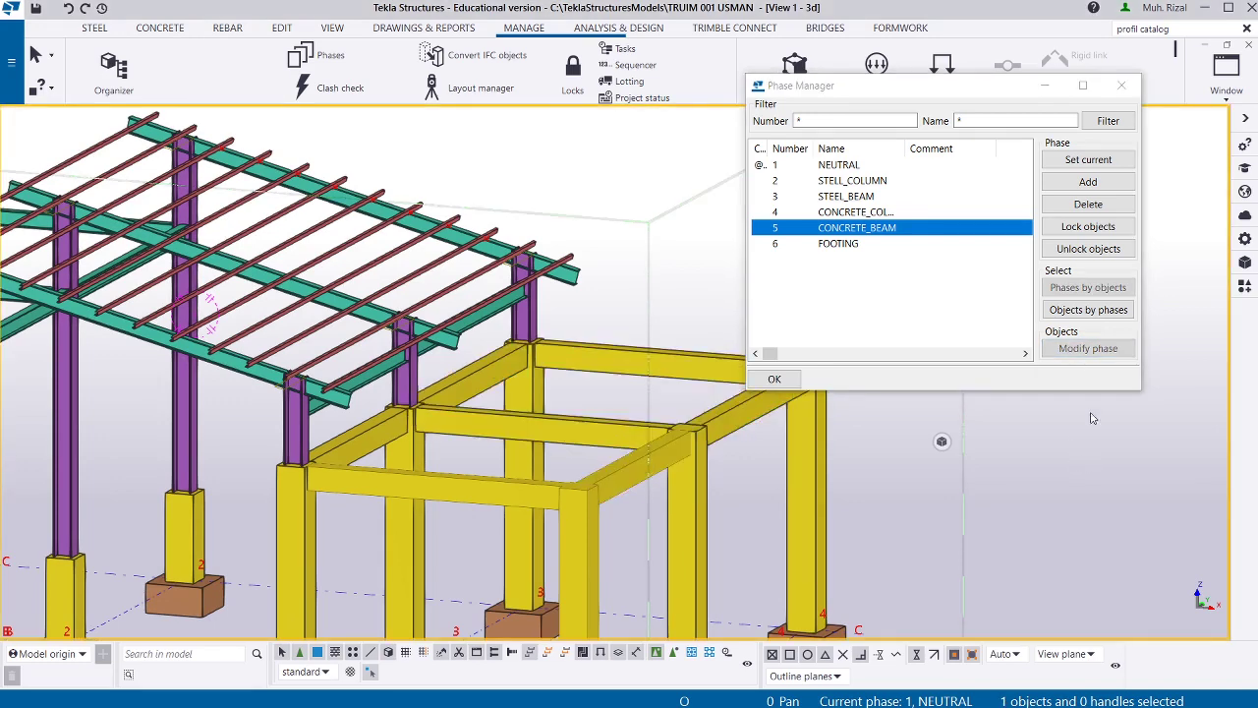
{"action": "left_click", "coordinate": [1100, 314]}
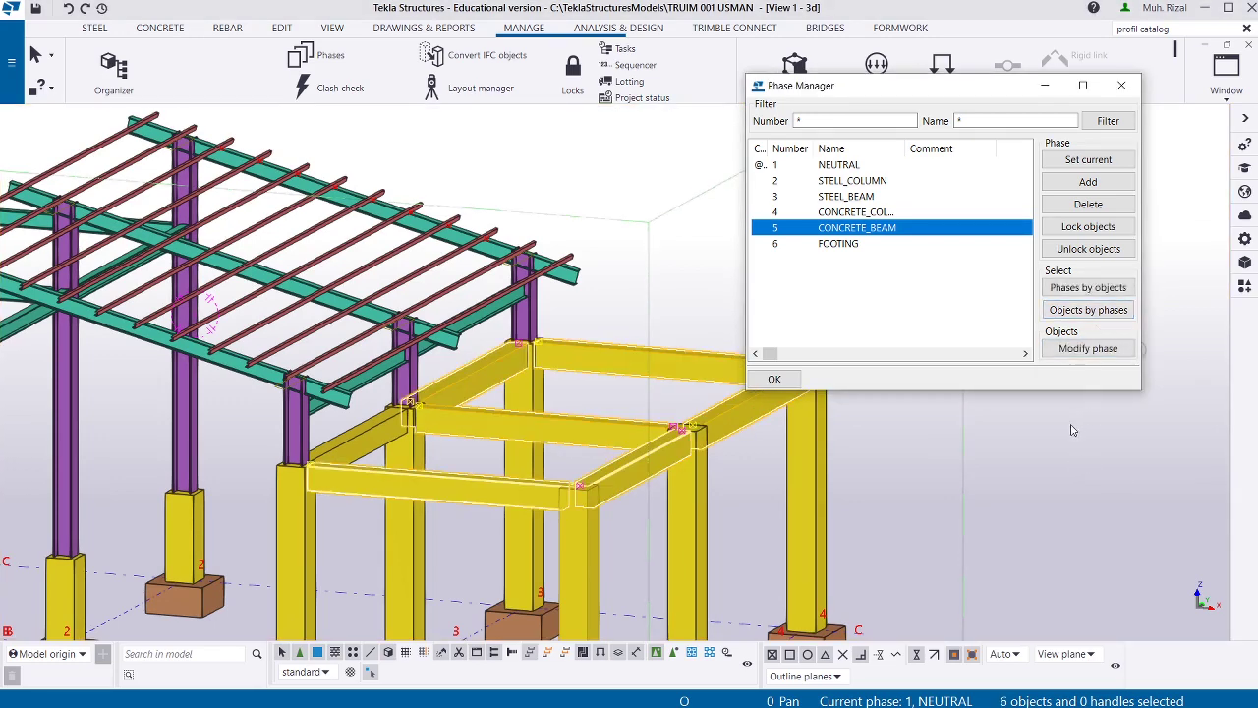
Add the concrete beam on grid line 3 between A and B to the selection, assign it to CONCRETE_BEAM, and recheck the phase's objects.
{"action": "left_click", "coordinate": [357, 429], "text": "shift"}
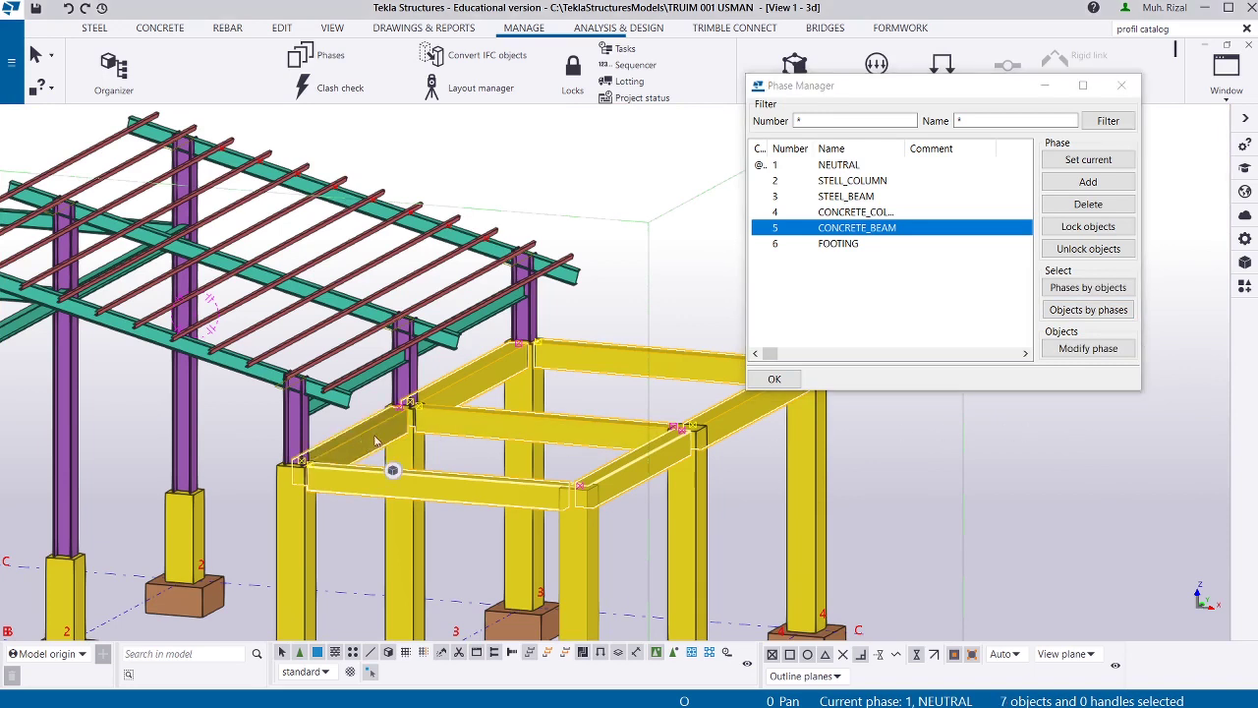
{"action": "left_click", "coordinate": [1086, 349]}
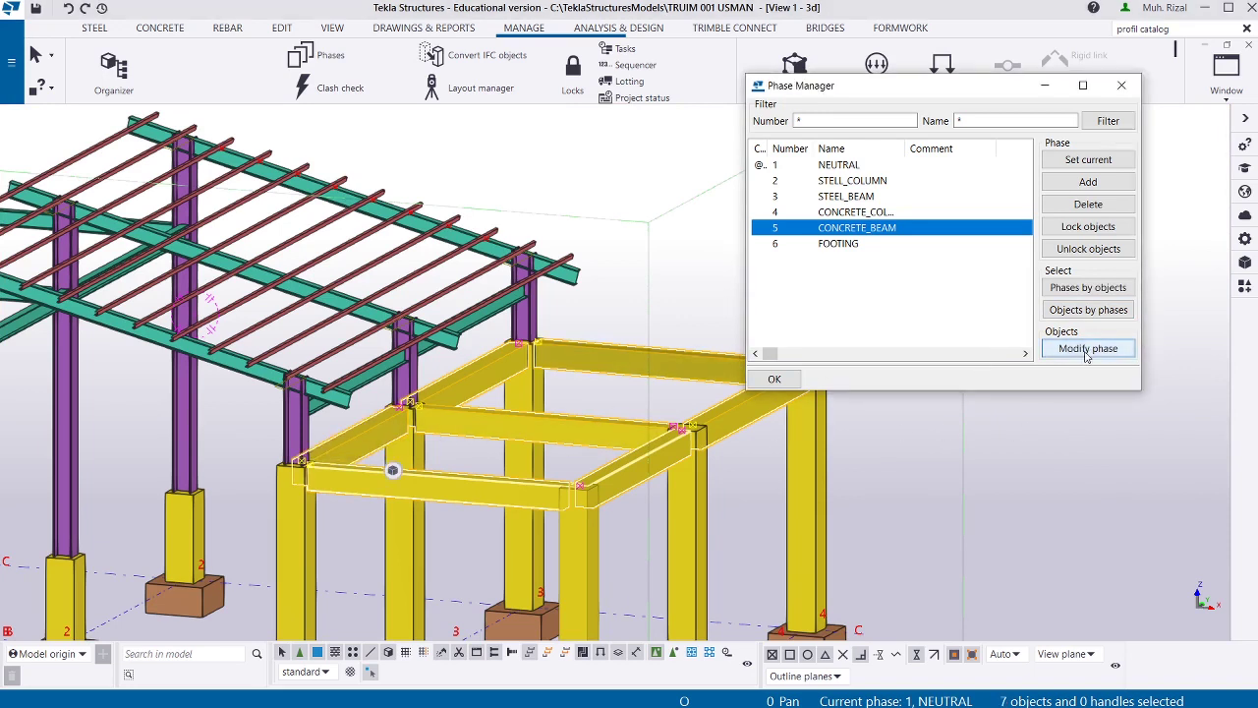
{"action": "left_click", "coordinate": [1086, 349]}
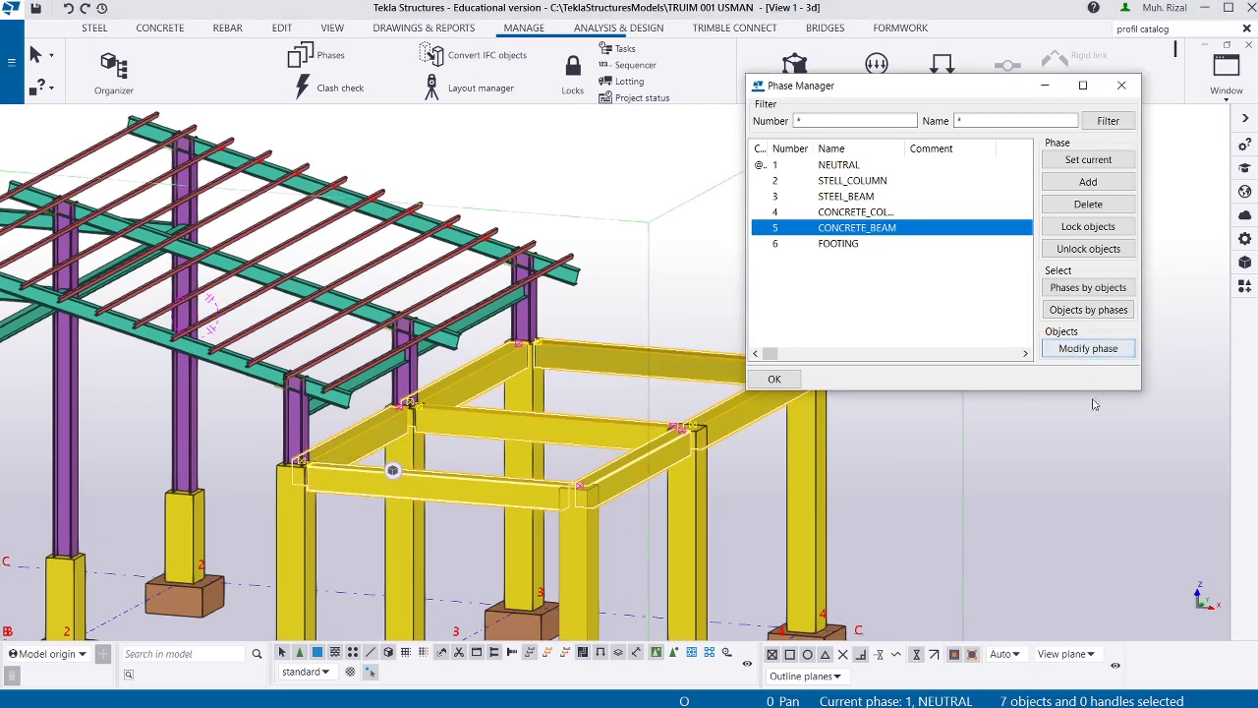
{"action": "left_click", "coordinate": [1092, 315]}
{"action": "scroll", "coordinate": [550, 432], "scroll_direction": "down", "scroll_amount": 3}
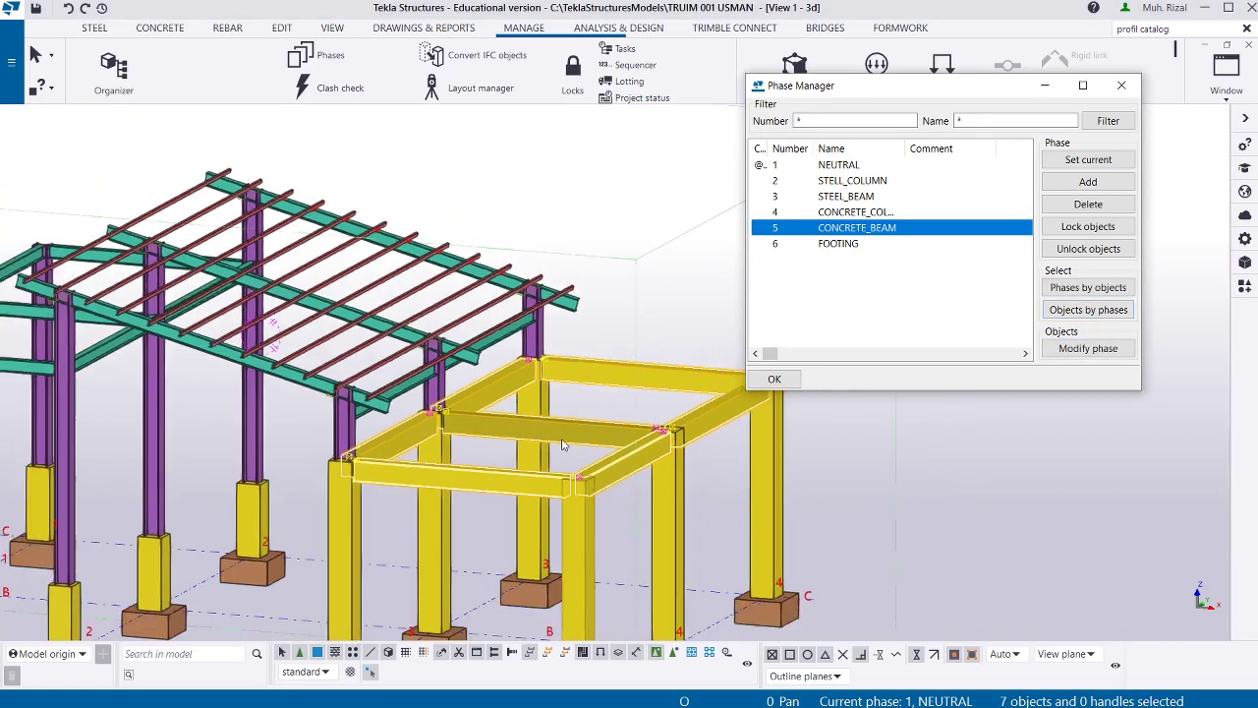
{"action": "left_click", "coordinate": [909, 457]}
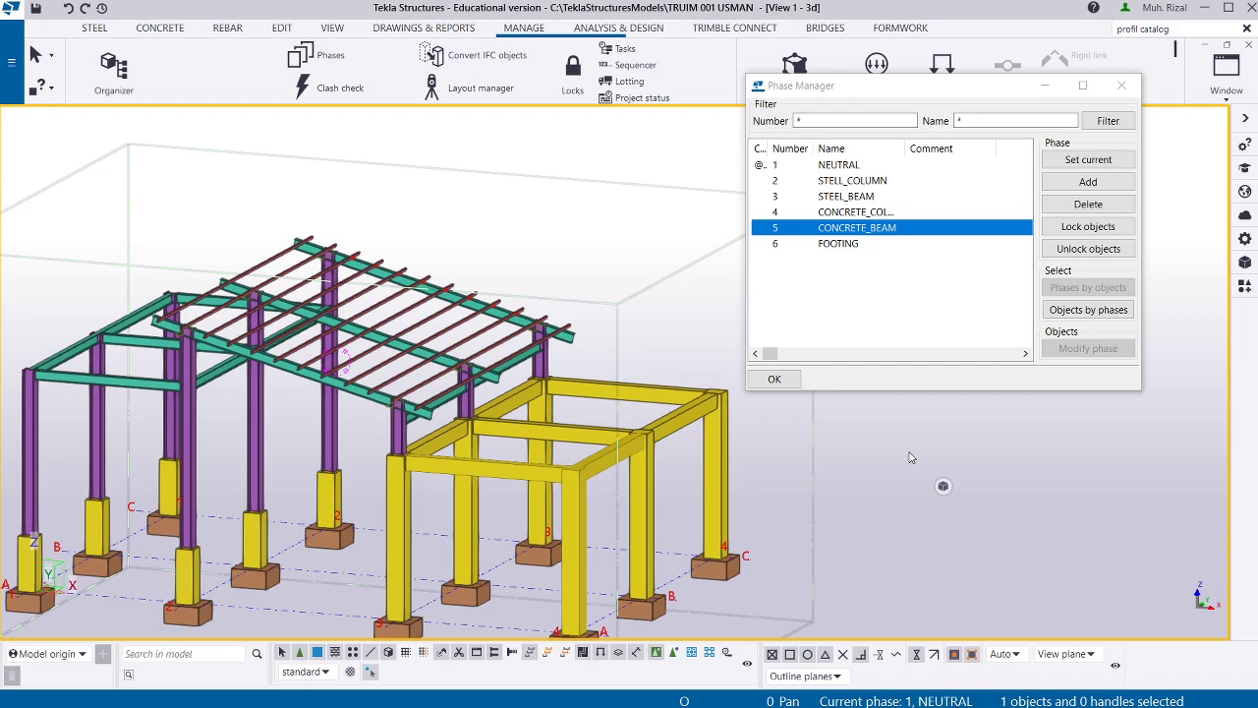
Highlight the objects of phases STELL_COLUMN, STEEL_BEAM and CONCRETE_BEAM in turn to check their assignments.
{"action": "double_click", "coordinate": [862, 187]}
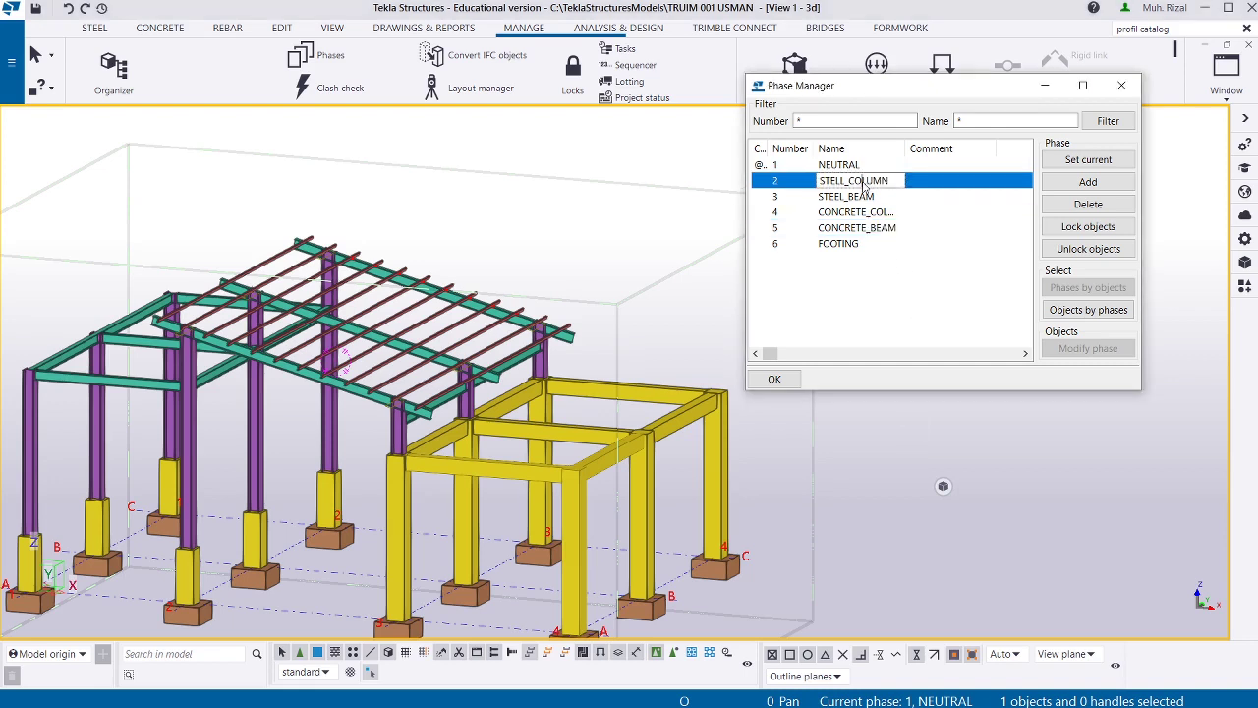
{"action": "left_click", "coordinate": [1091, 310]}
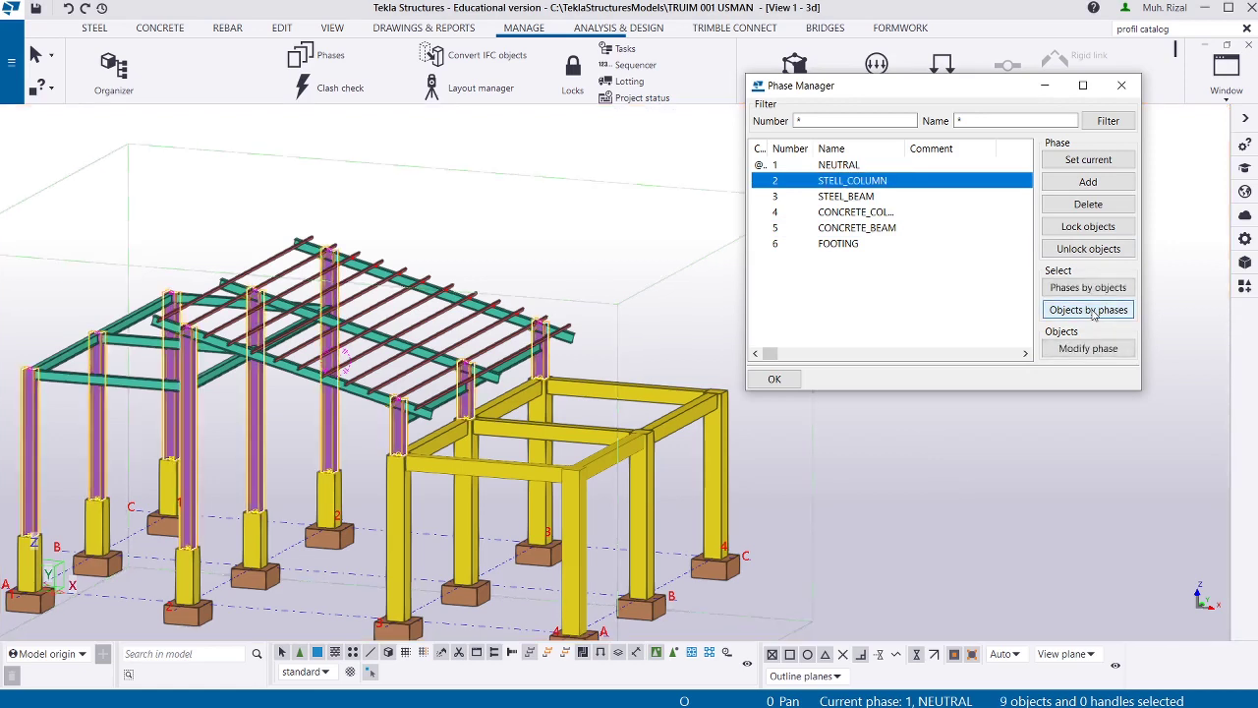
{"action": "double_click", "coordinate": [870, 196]}
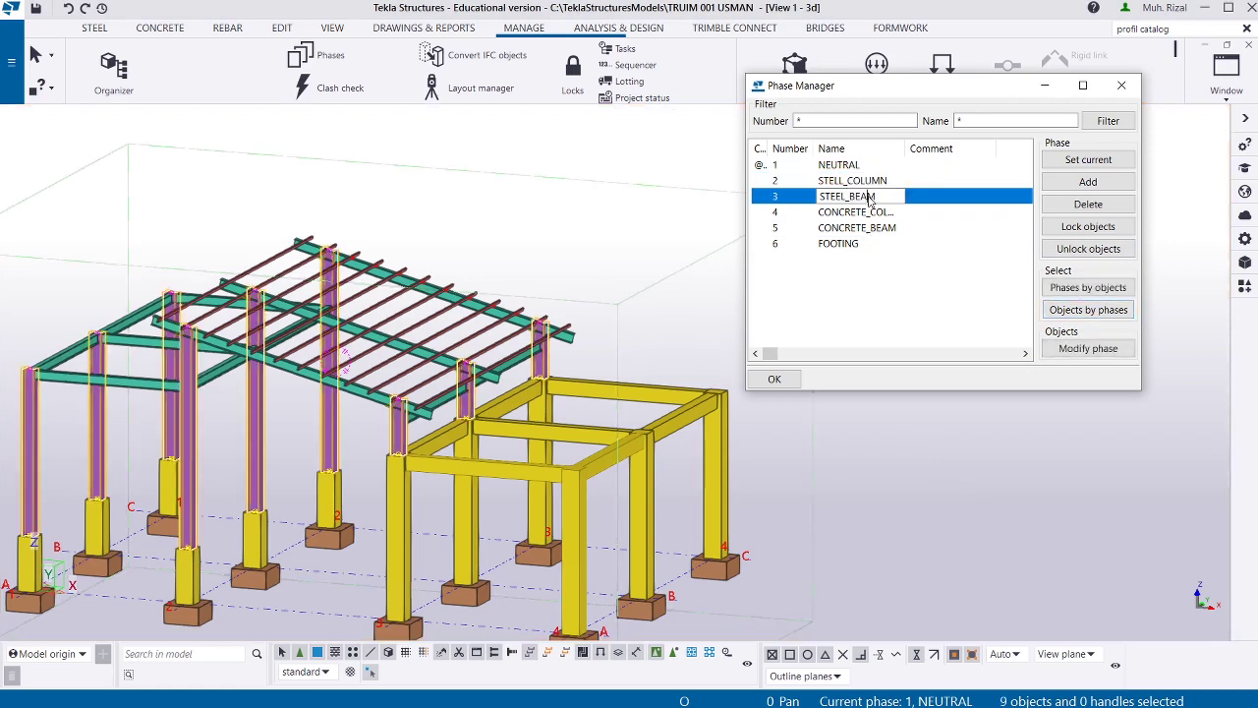
{"action": "left_click", "coordinate": [1088, 312]}
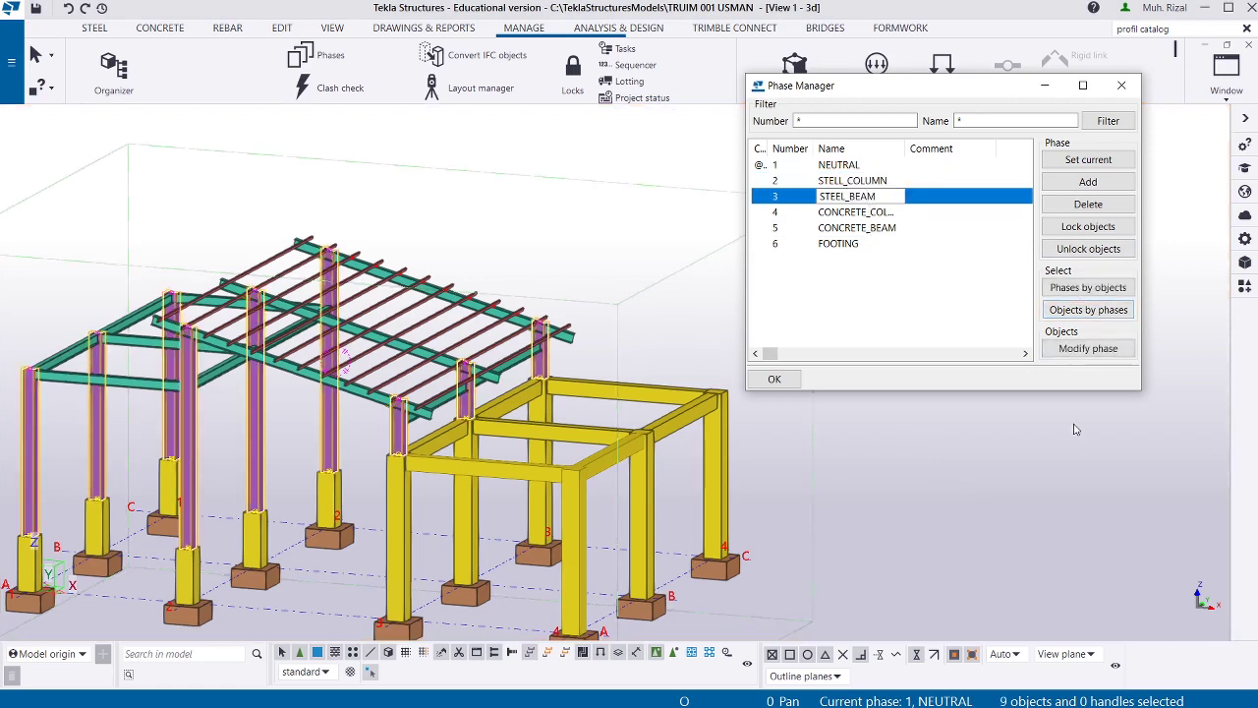
{"action": "double_click", "coordinate": [884, 183]}
{"action": "left_click", "coordinate": [875, 199]}
{"action": "left_click", "coordinate": [1096, 312]}
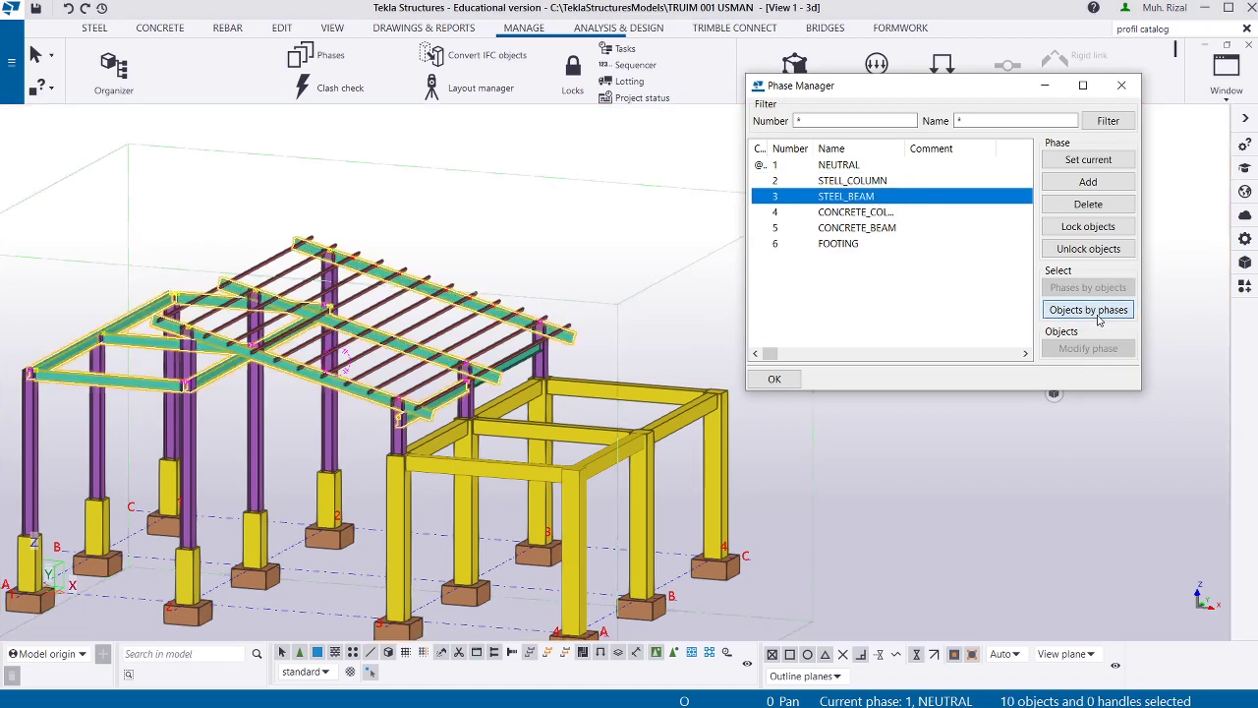
{"action": "double_click", "coordinate": [885, 228]}
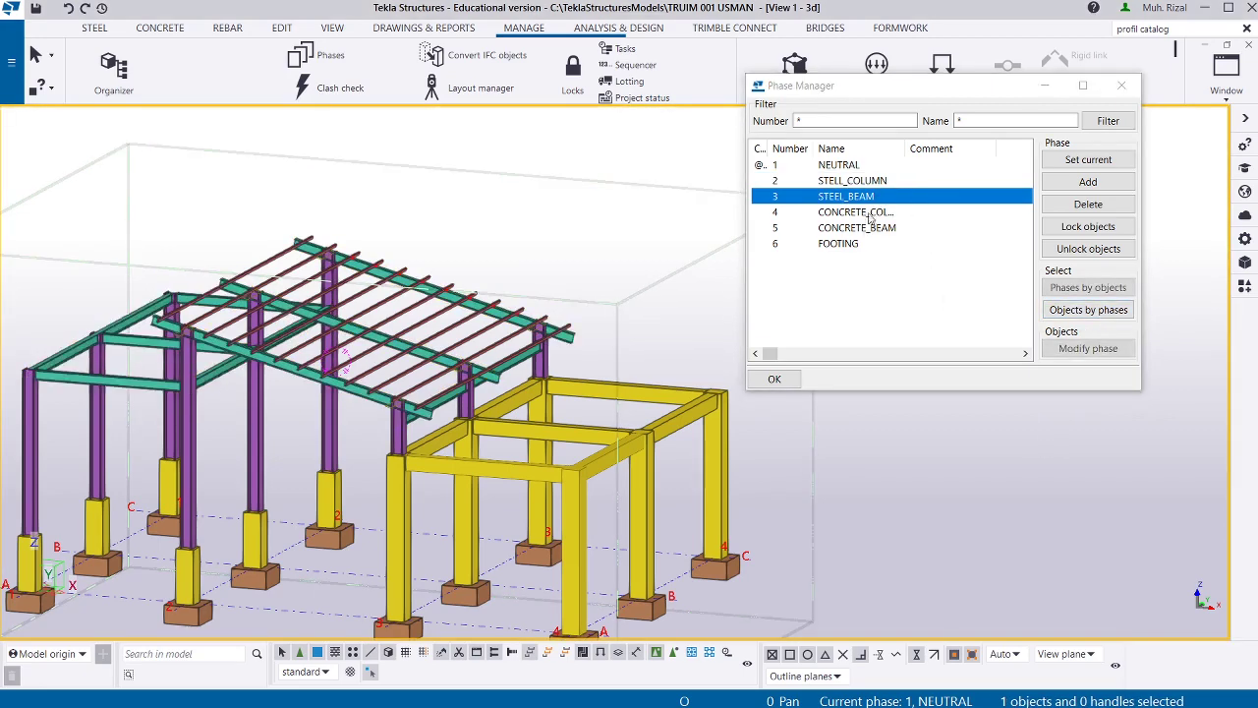
{"action": "left_click", "coordinate": [1088, 309]}
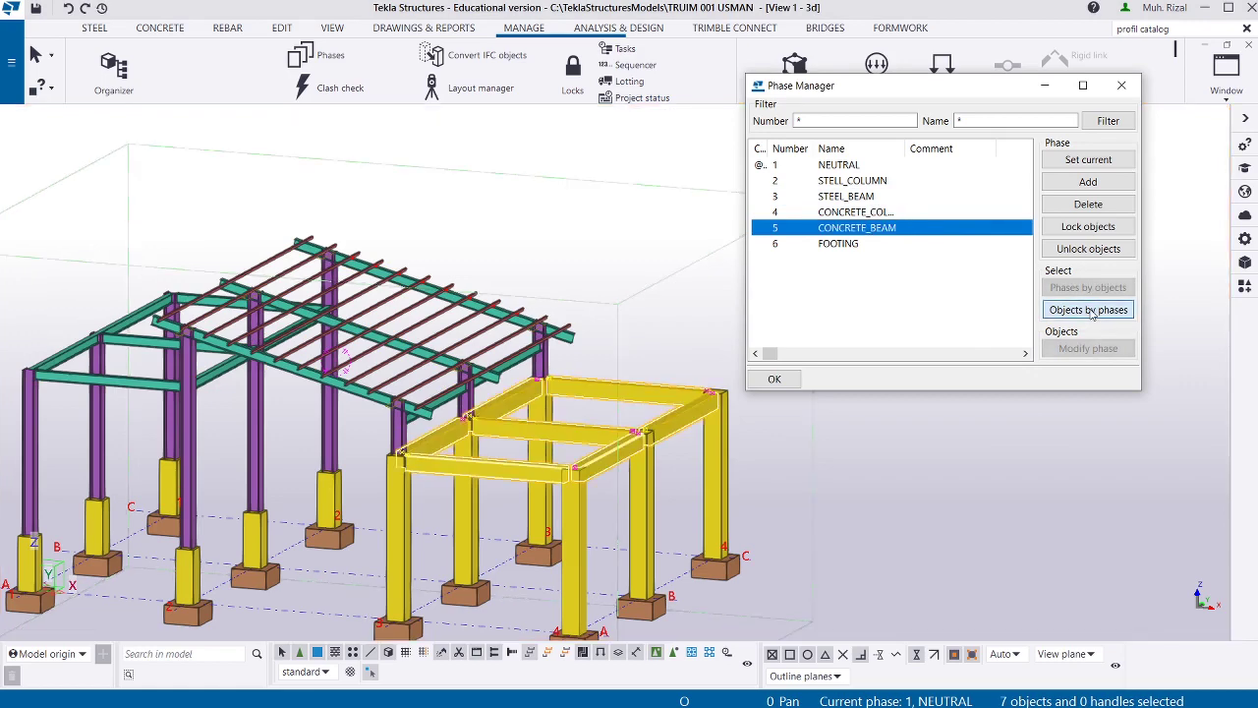
Choose phase 6 FOOTING and select all twelve footings with a selection window in a side-on view, returning to the 3D perspective.
{"action": "double_click", "coordinate": [850, 244]}
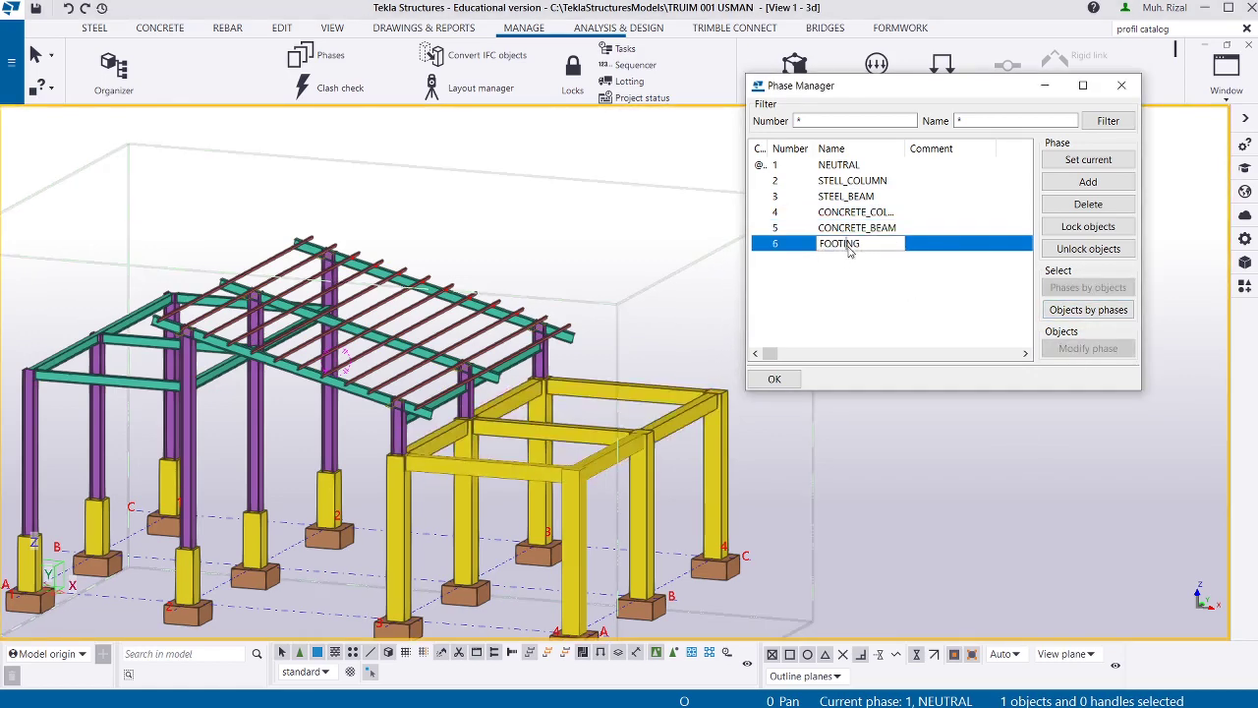
{"action": "scroll", "coordinate": [678, 224], "scroll_direction": "down", "scroll_amount": 2}
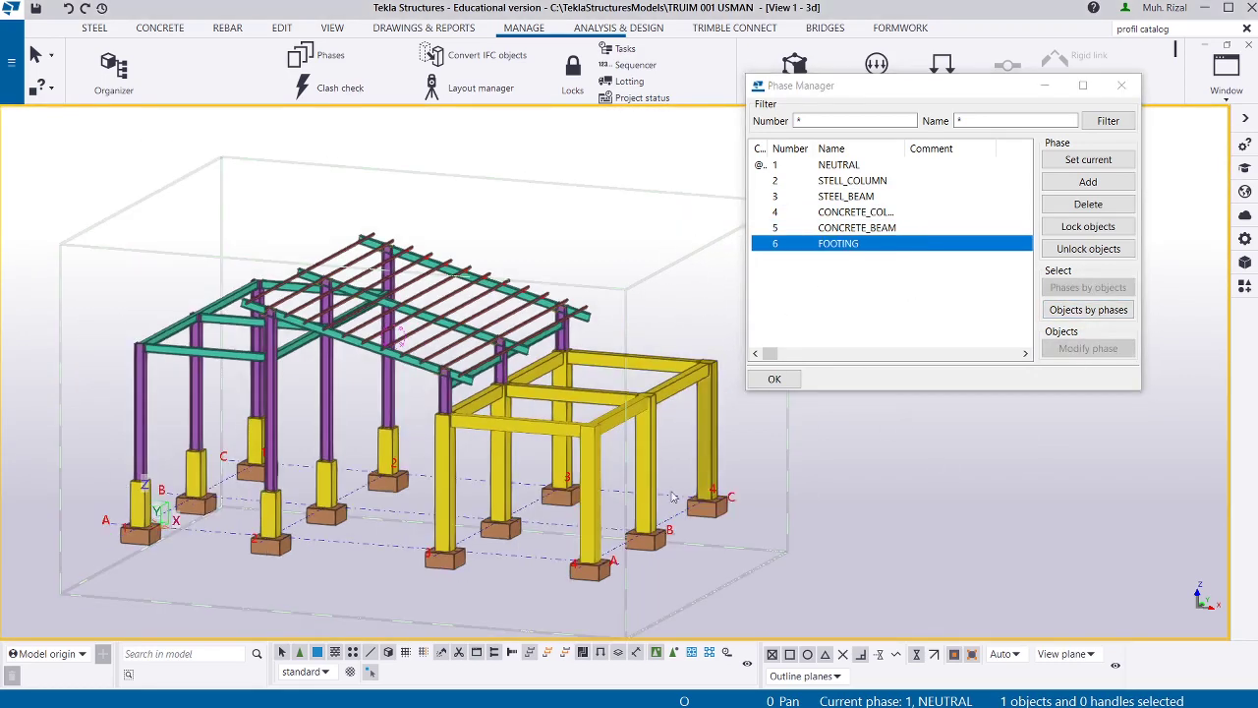
{"action": "scroll", "coordinate": [586, 578], "scroll_direction": "up", "scroll_amount": 2}
{"action": "left_click", "coordinate": [587, 578]}
{"action": "scroll", "coordinate": [557, 465], "scroll_direction": "down", "scroll_amount": 2}
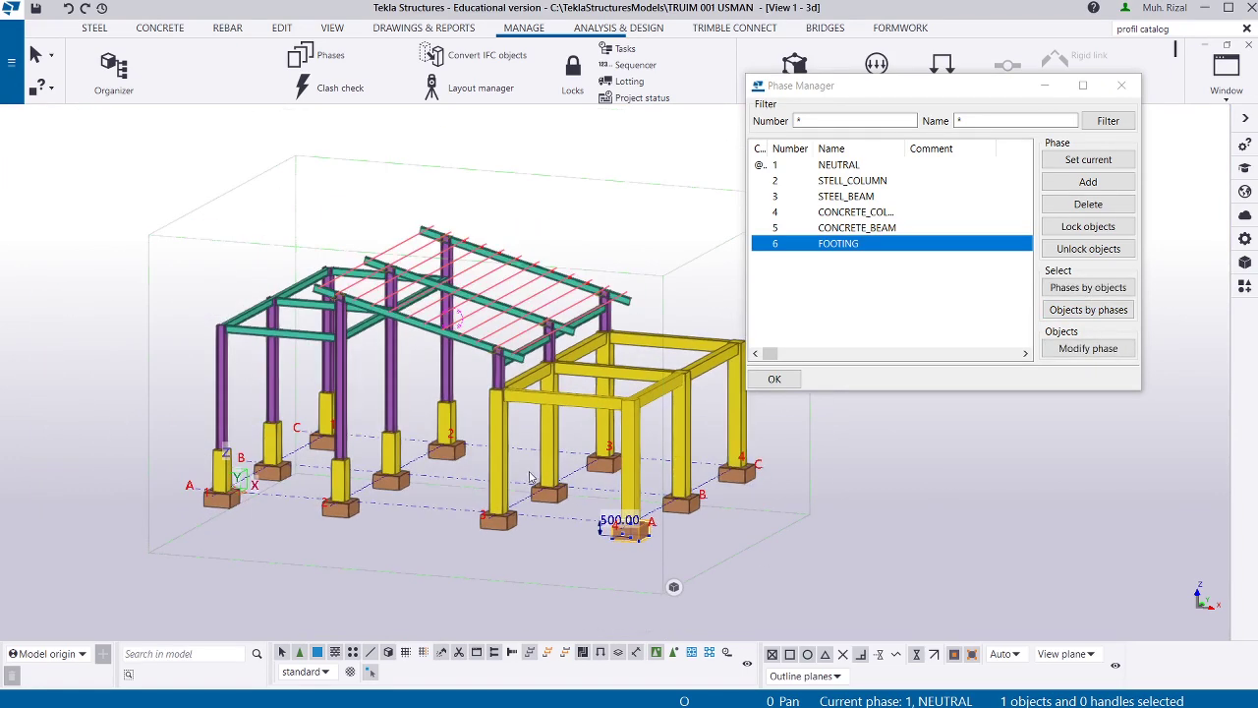
{"action": "middle_click_drag", "start_coordinate": [560, 466], "coordinate": [476, 516], "text": "ctrl"}
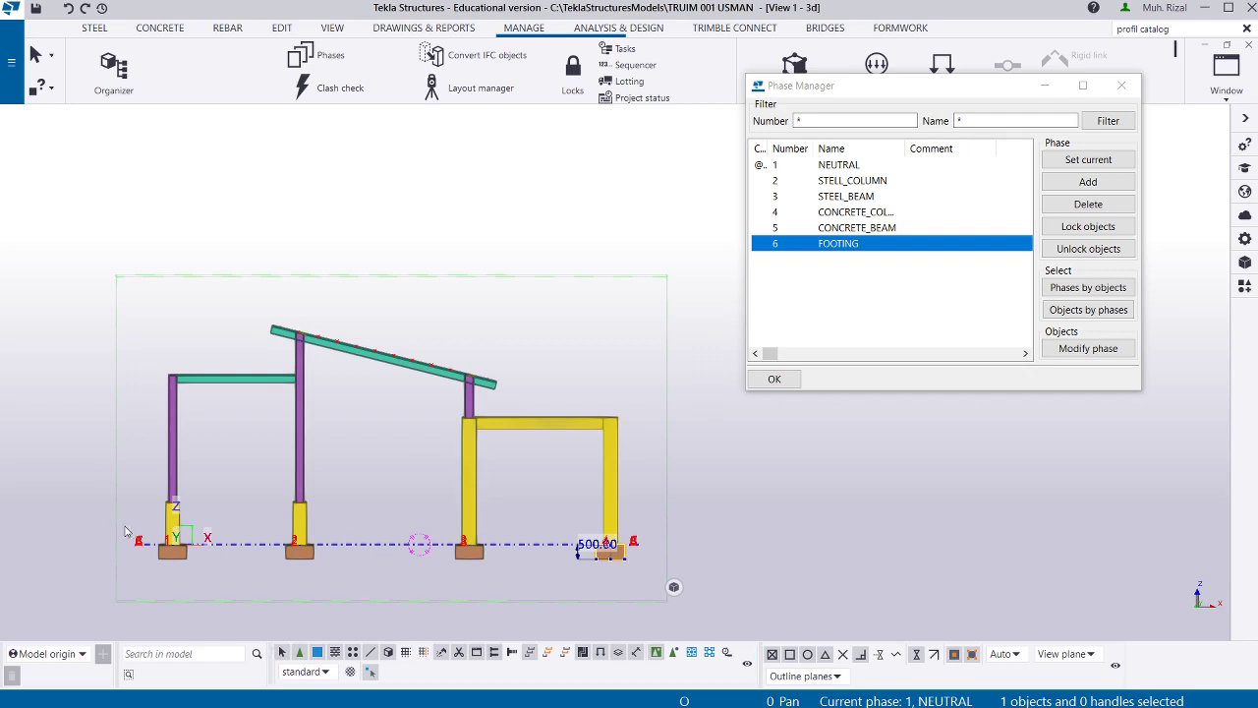
{"action": "left_click_drag", "start_coordinate": [125, 532], "coordinate": [690, 588]}
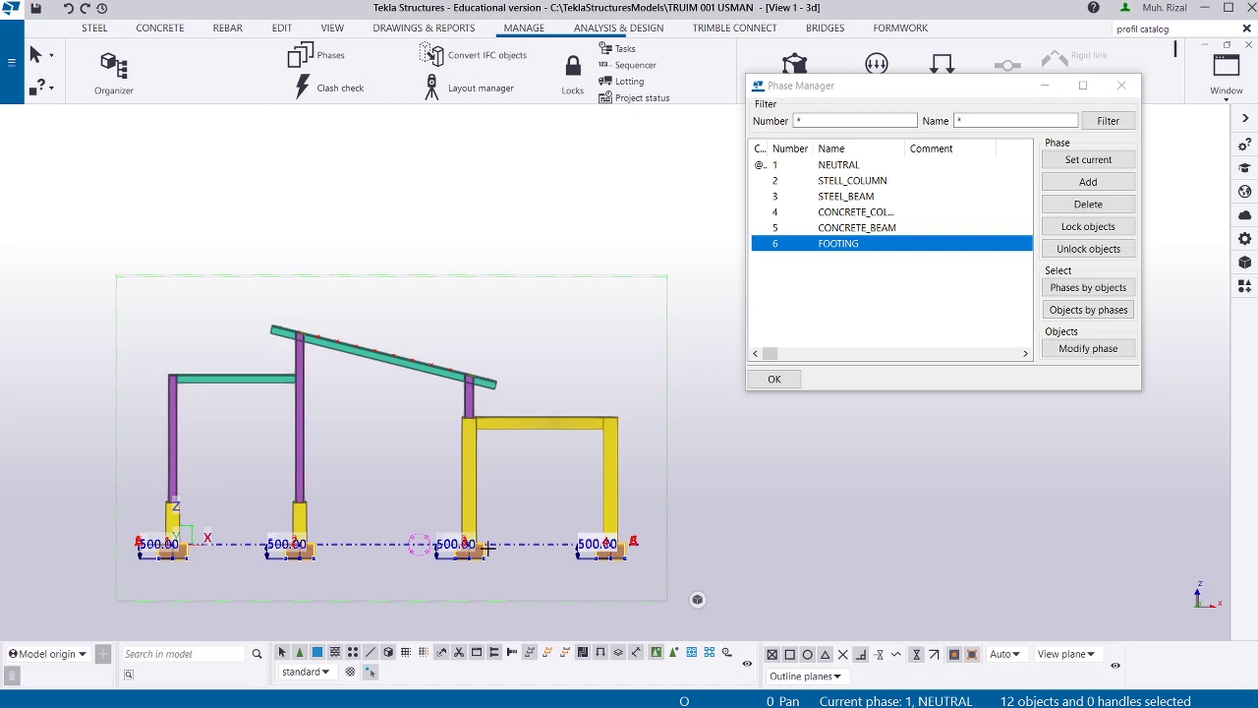
{"action": "key", "text": "ctrl+p"}
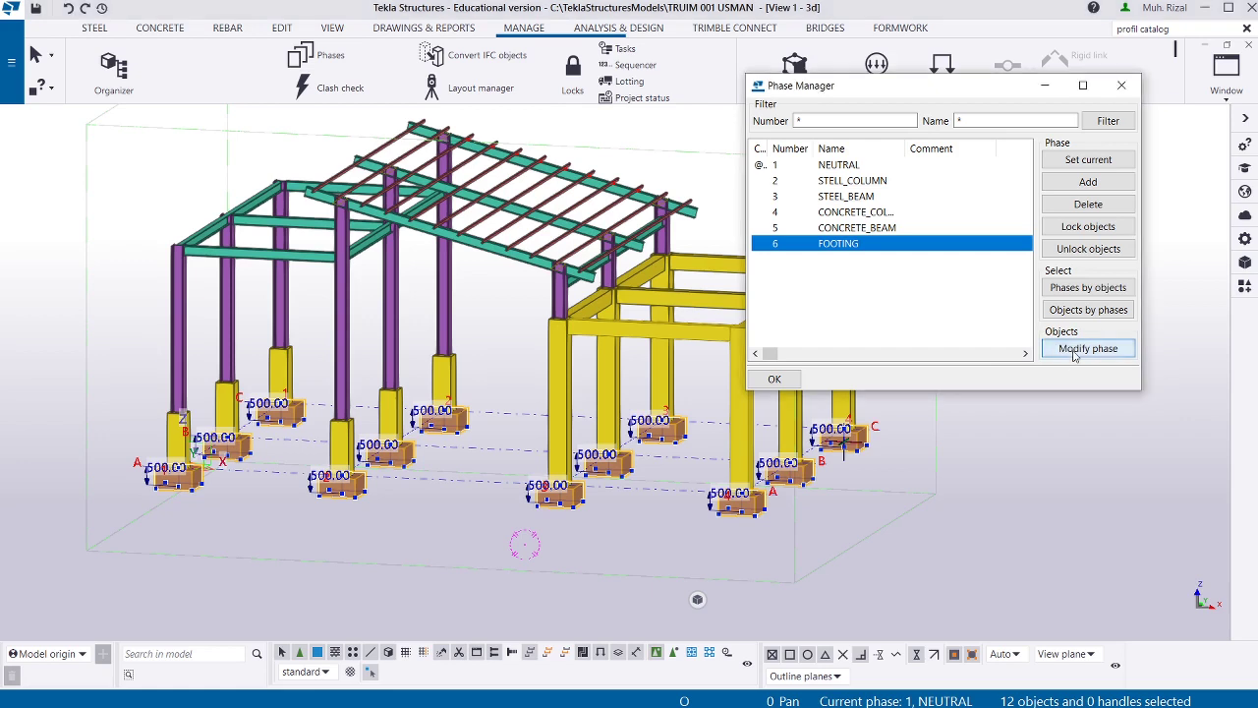
Assign the selected footings to phase 6 FOOTING, highlight that phase's objects to check them, and save the model.
{"action": "left_click", "coordinate": [1074, 350]}
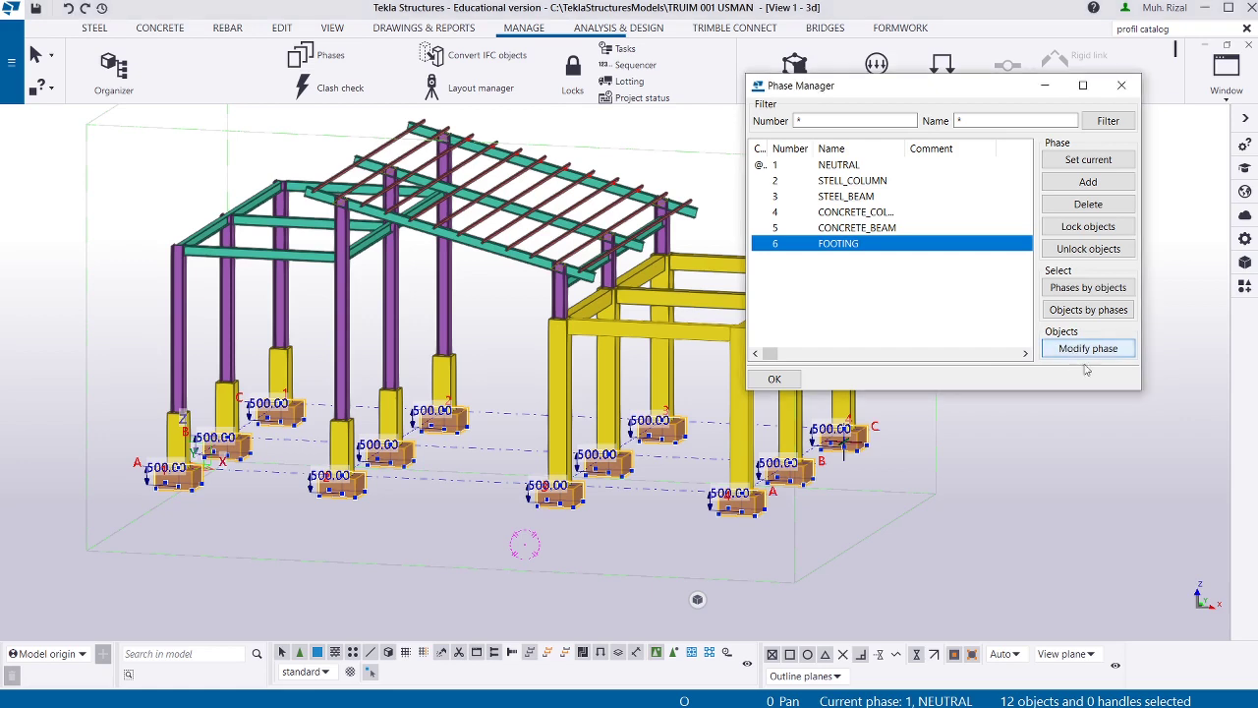
{"action": "left_click", "coordinate": [1088, 311]}
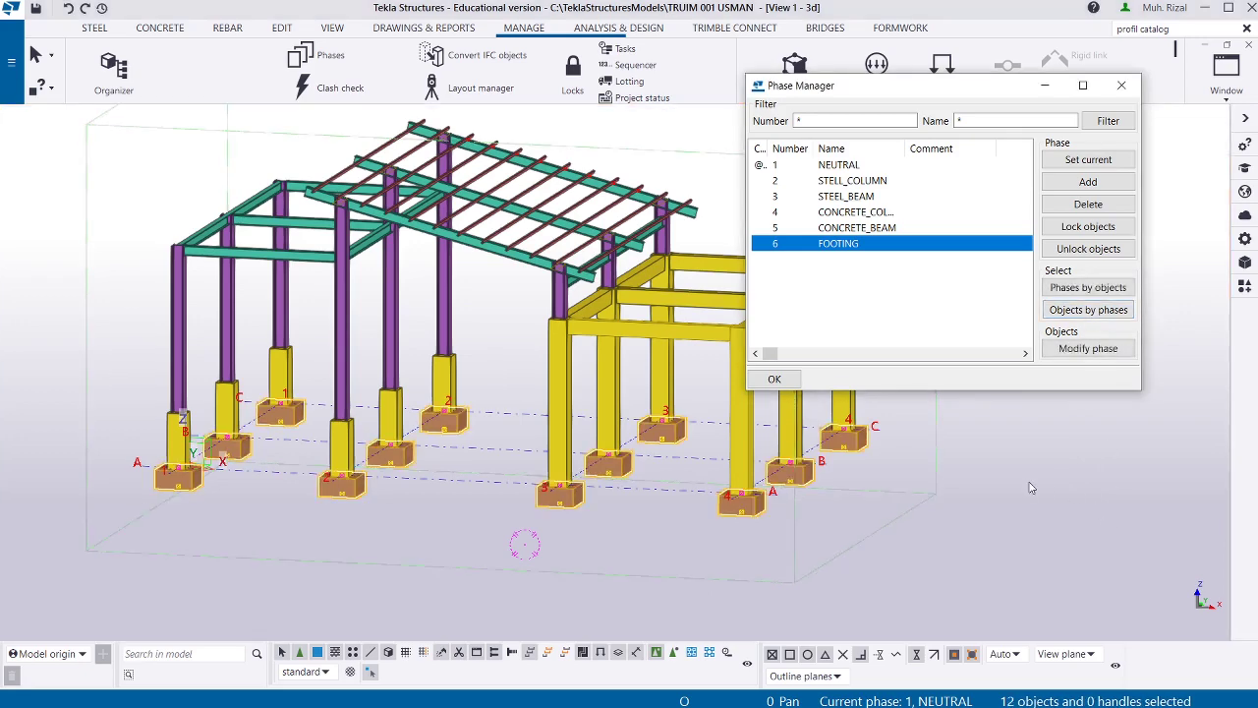
{"action": "left_click", "coordinate": [1076, 496]}
{"action": "scroll", "coordinate": [658, 395], "scroll_direction": "down", "scroll_amount": 3}
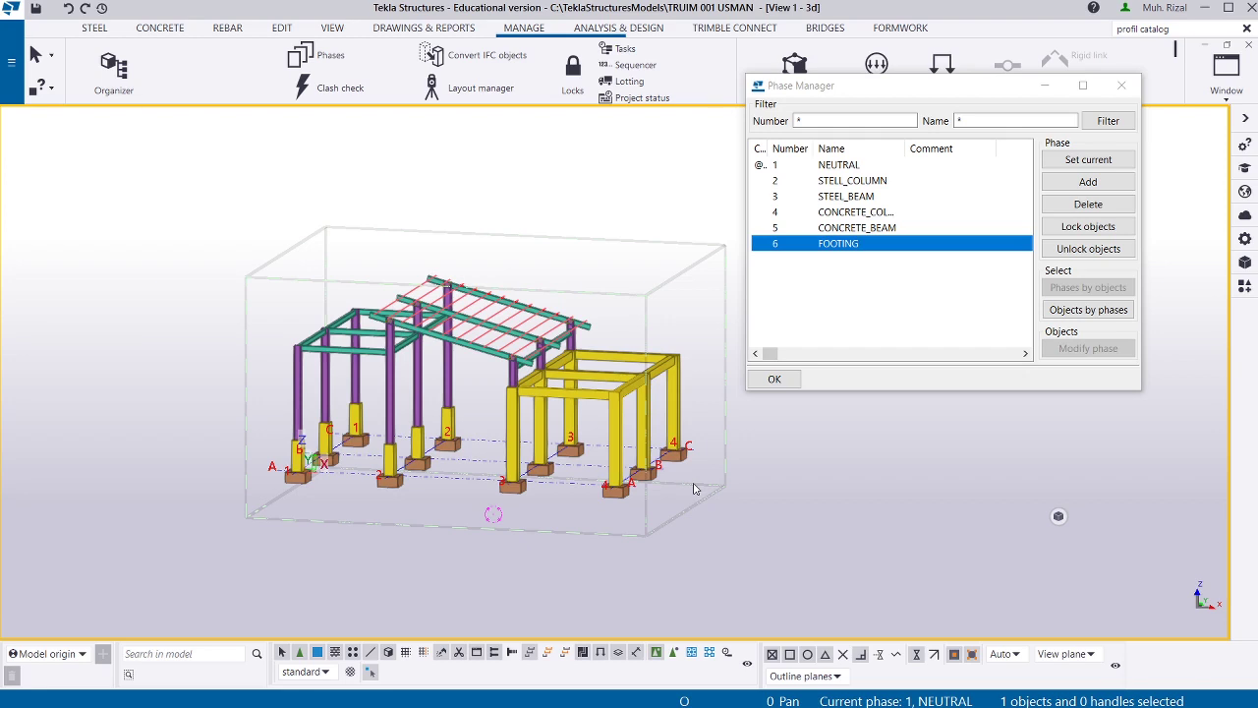
{"action": "key", "text": "ctrl+s"}
Look up which phase the short steel column at grid intersection 3-A belongs to, moving the Phase Manager clear of the model.
{"action": "scroll", "coordinate": [507, 427], "scroll_direction": "up", "scroll_amount": 2}
{"action": "scroll", "coordinate": [507, 427], "scroll_direction": "up", "scroll_amount": 3}
{"action": "left_click", "coordinate": [524, 273]}
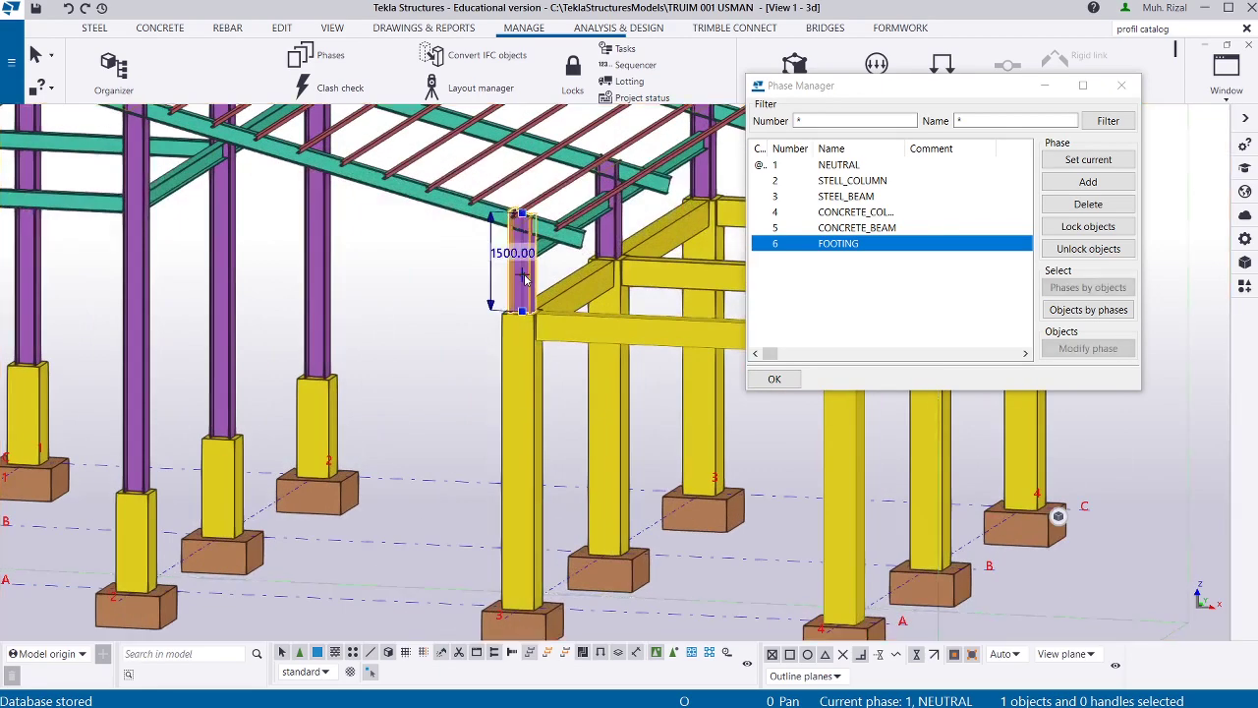
{"action": "left_click", "coordinate": [1120, 289]}
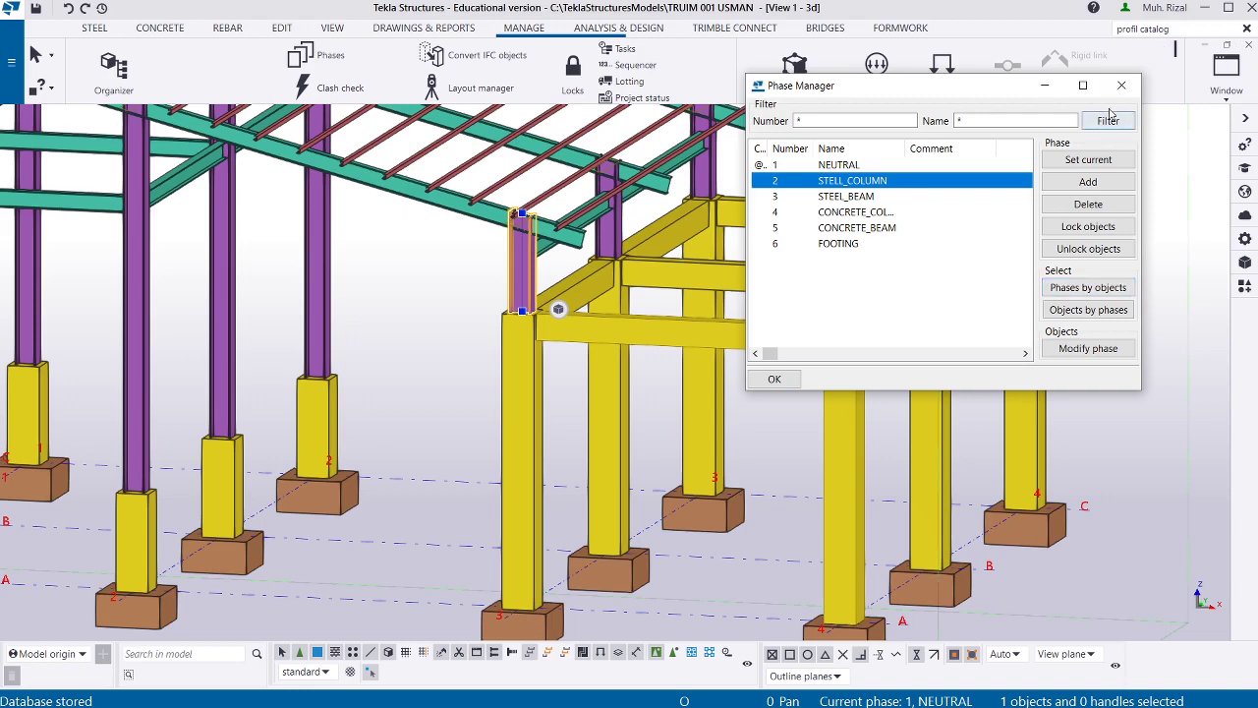
{"action": "left_click_drag", "start_coordinate": [983, 91], "coordinate": [1046, 166]}
{"action": "scroll", "coordinate": [616, 218], "scroll_direction": "up", "scroll_amount": 4}
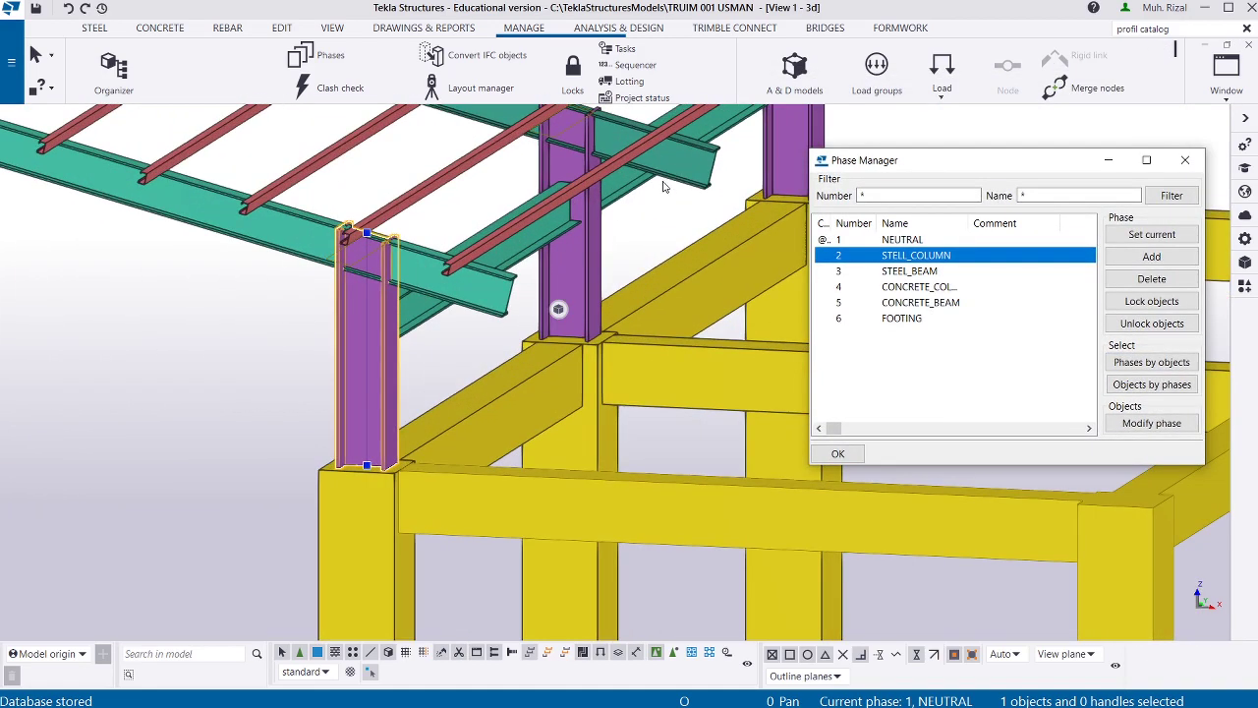
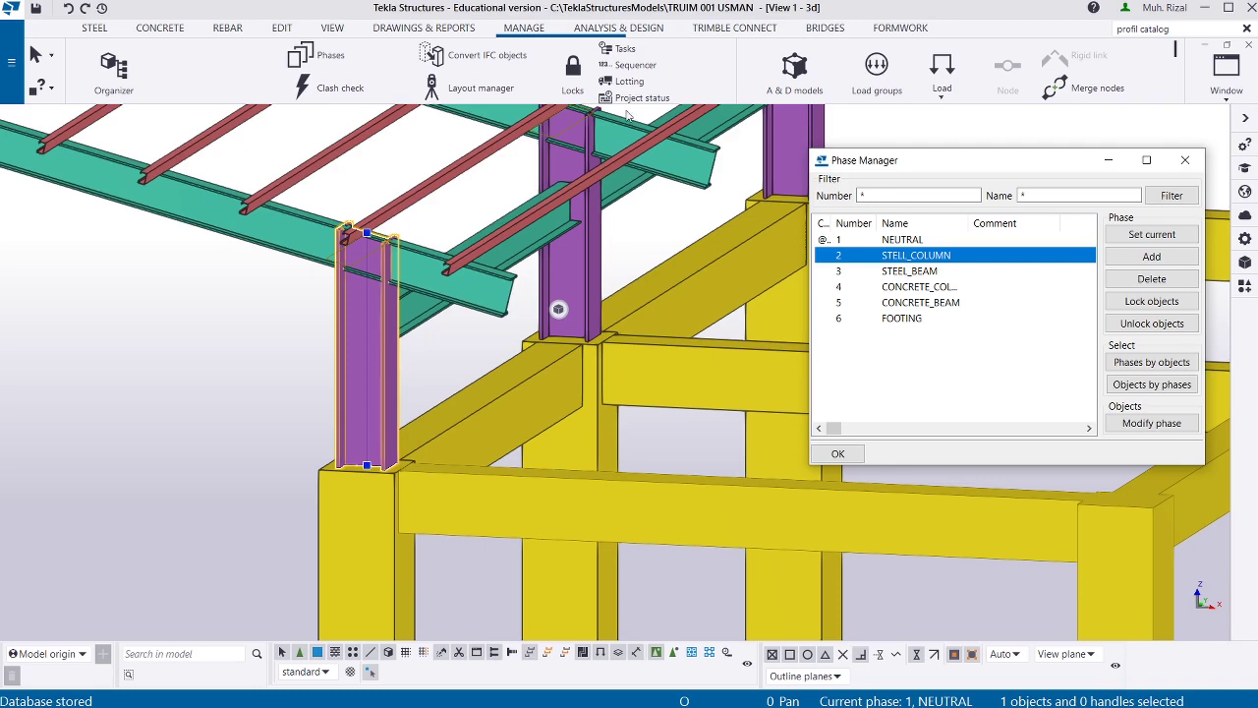
{"action": "middle_click_drag", "start_coordinate": [339, 552], "coordinate": [327, 358], "text": "ctrl"}
{"action": "scroll", "coordinate": [327, 358], "scroll_direction": "down", "scroll_amount": 5}
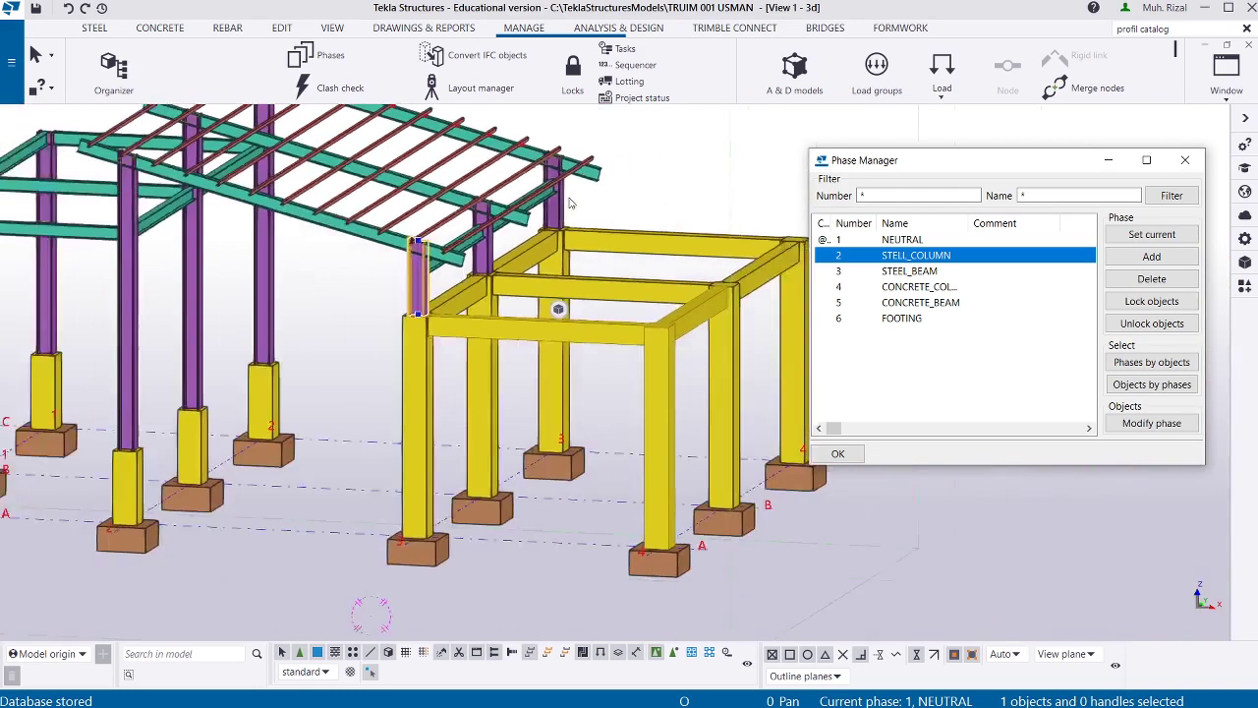
Assign the tall concrete column at grid intersection 3-A to phase 2 STELL_COLUMN and highlight that phase's objects.
{"action": "left_click", "coordinate": [418, 370]}
{"action": "left_click", "coordinate": [425, 370]}
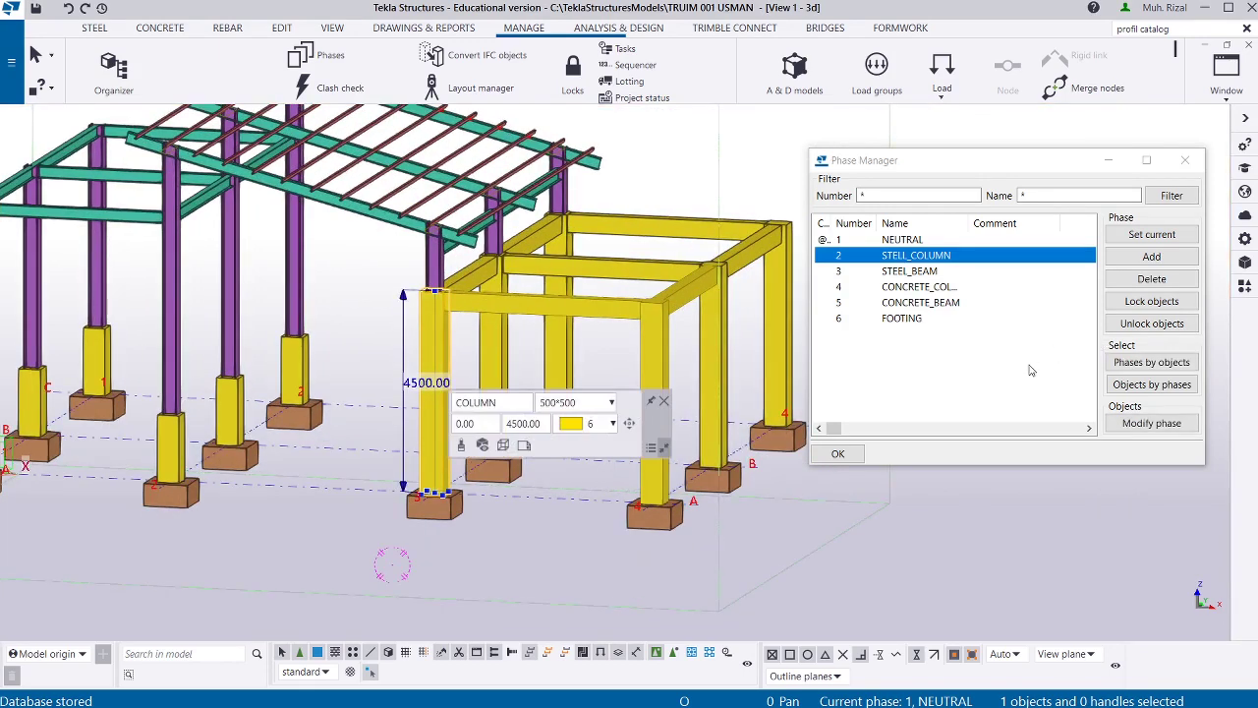
{"action": "left_click", "coordinate": [1171, 424]}
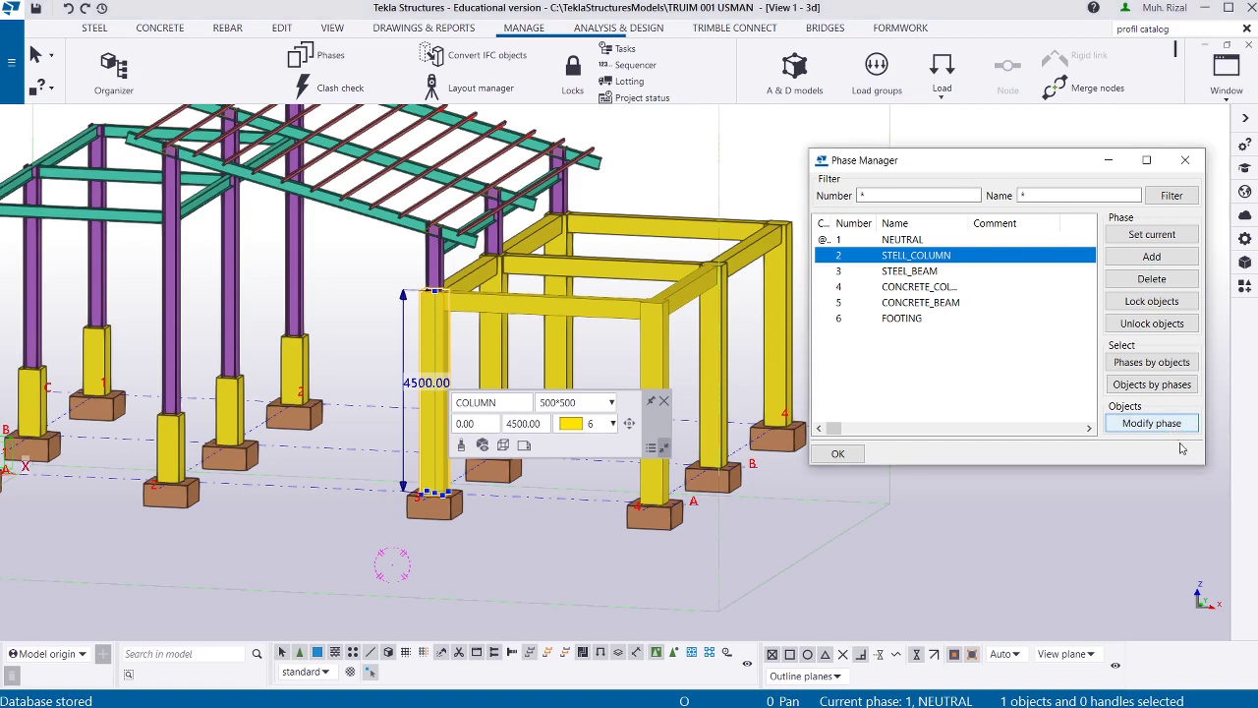
{"action": "left_click", "coordinate": [1123, 524]}
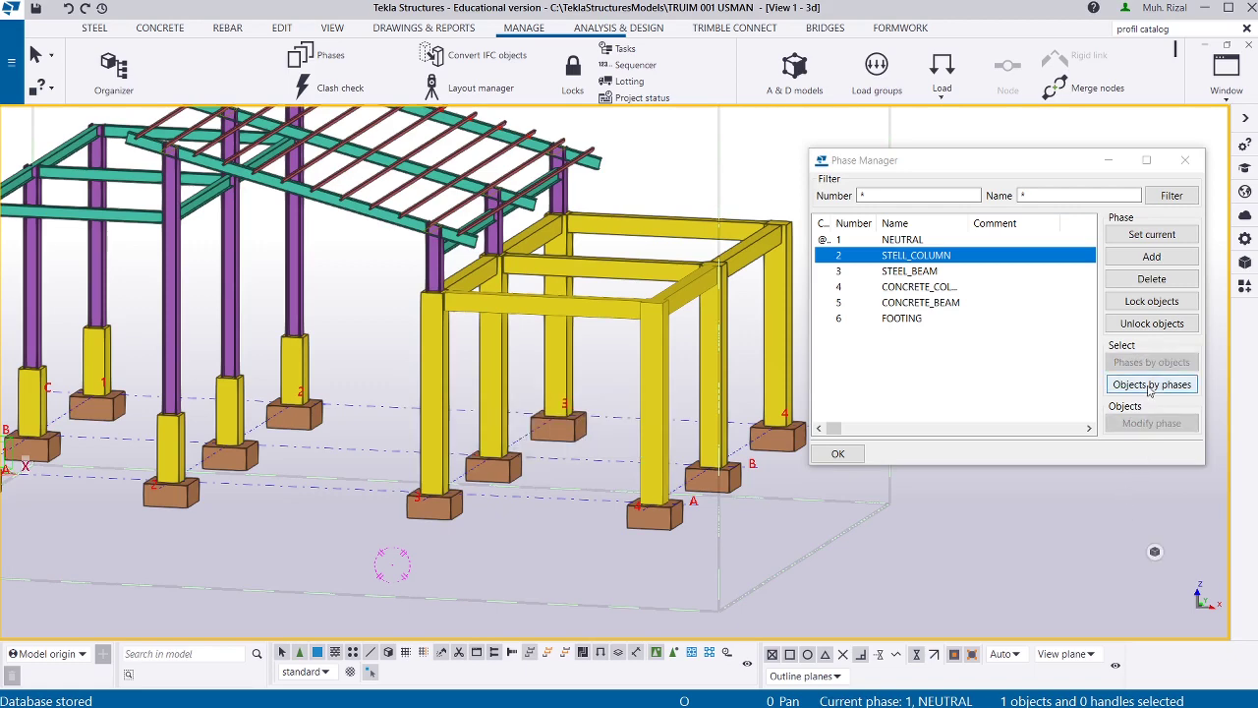
{"action": "left_click", "coordinate": [1150, 384]}
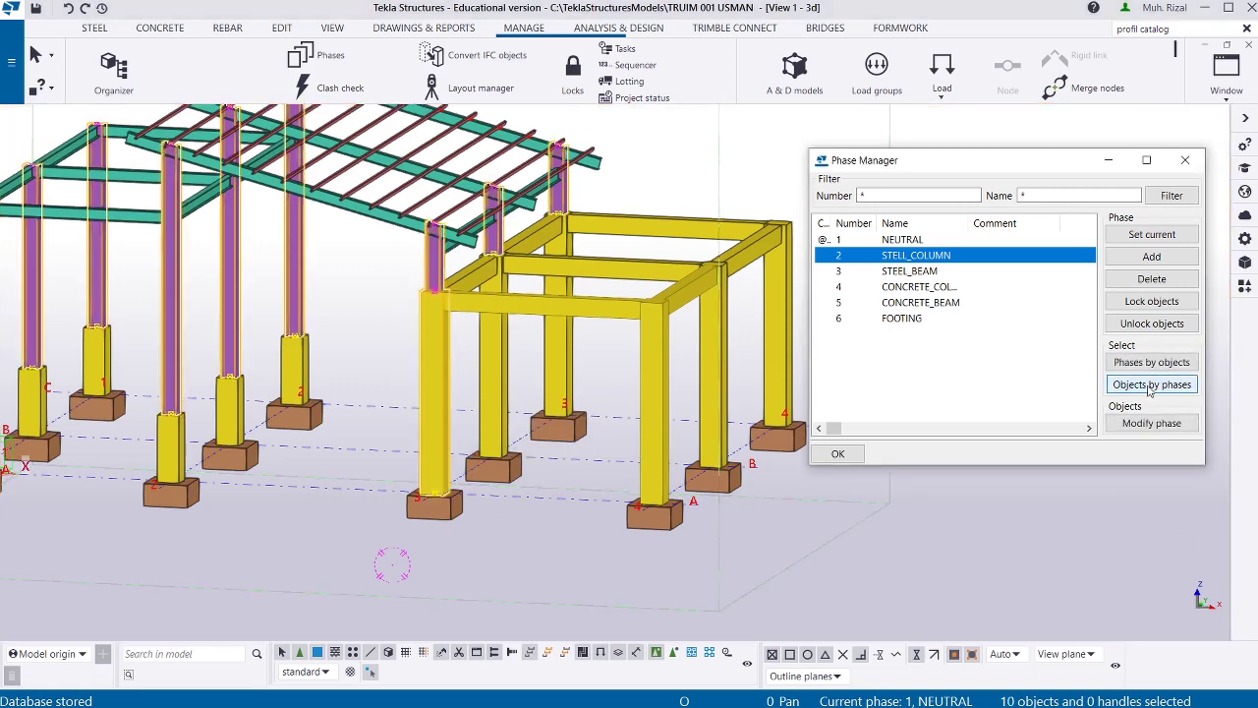
Reassign the concrete column at grid intersection 3-A to phase 4, the concrete column phase, and highlight that phase's objects.
{"action": "left_click", "coordinate": [435, 379]}
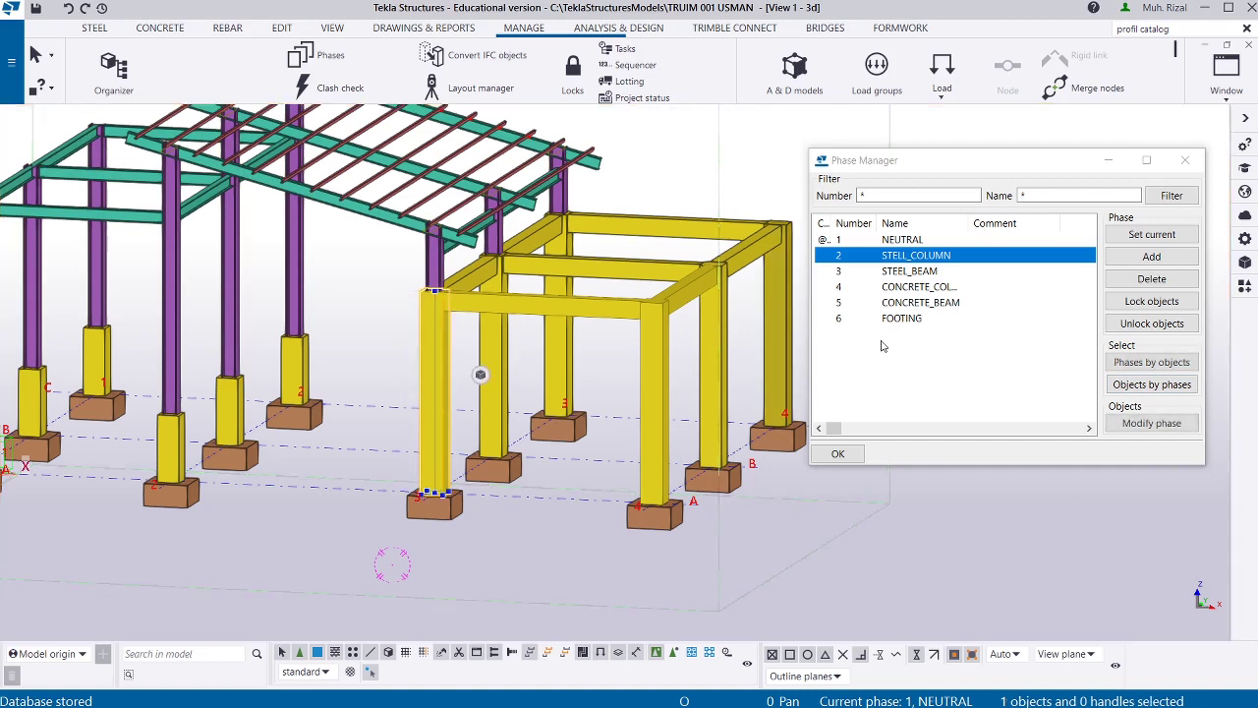
{"action": "left_click", "coordinate": [922, 287]}
{"action": "left_click", "coordinate": [1128, 423]}
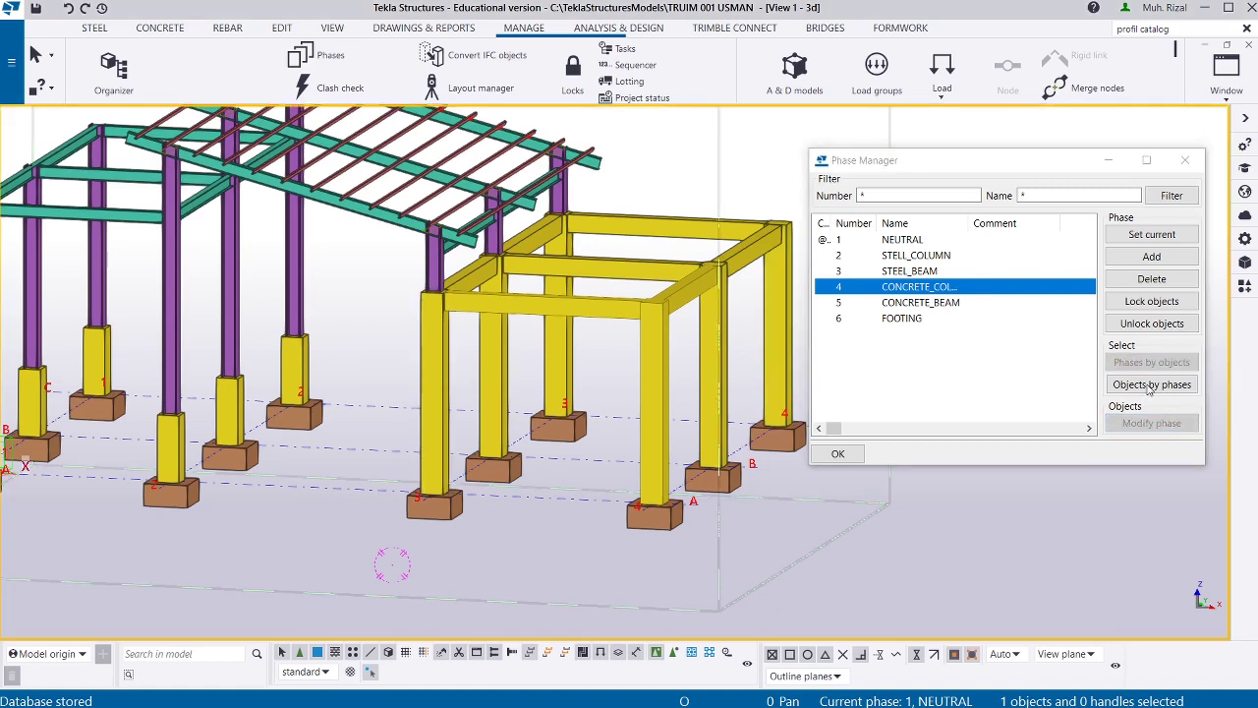
{"action": "left_click", "coordinate": [1147, 385]}
{"action": "left_click", "coordinate": [918, 242]}
{"action": "left_click", "coordinate": [922, 359]}
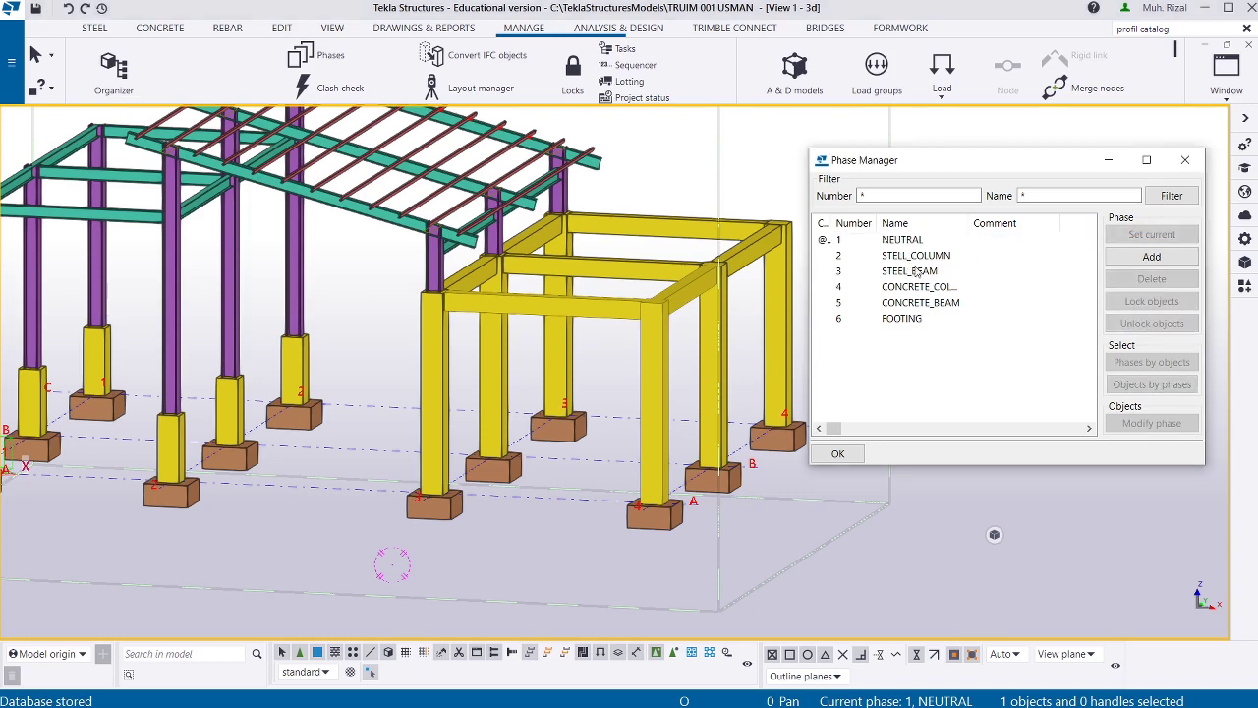
{"action": "double_click", "coordinate": [923, 243]}
{"action": "left_click", "coordinate": [934, 358]}
{"action": "left_click", "coordinate": [912, 238]}
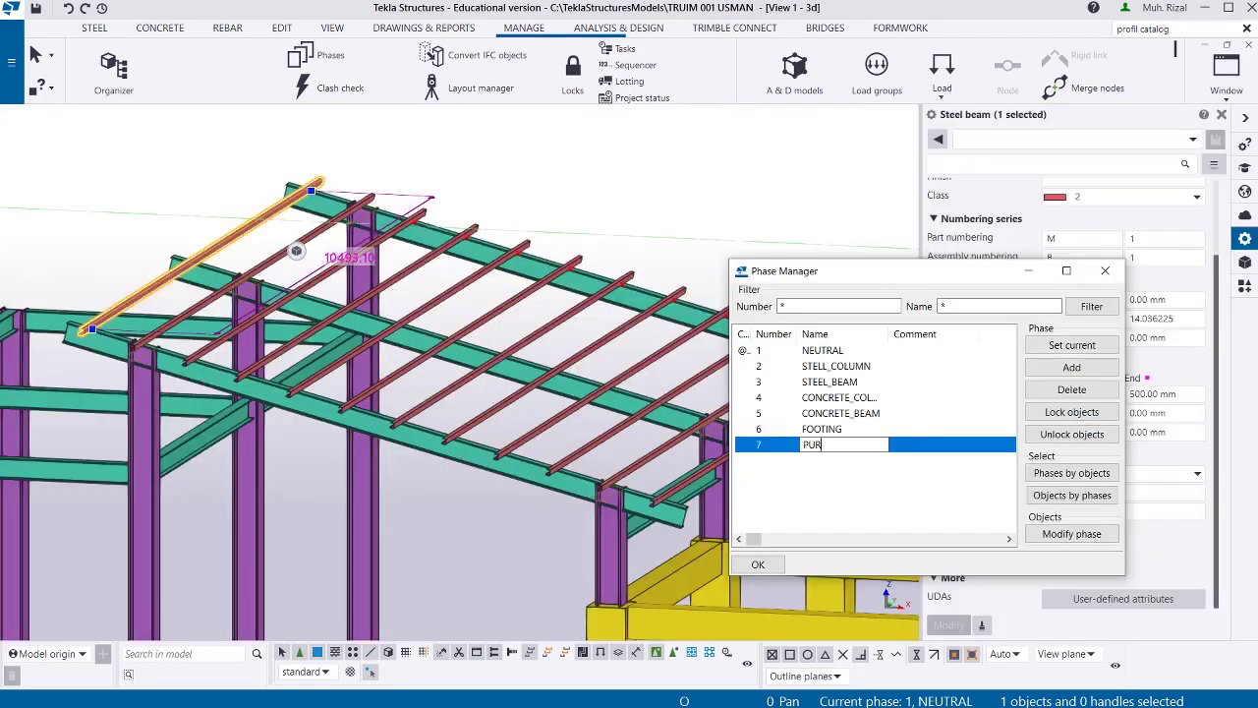
Add phase 7 named PURLING and choose it in the phase list.
{"action": "type", "text": "LING"}
{"action": "left_click", "coordinate": [871, 482]}
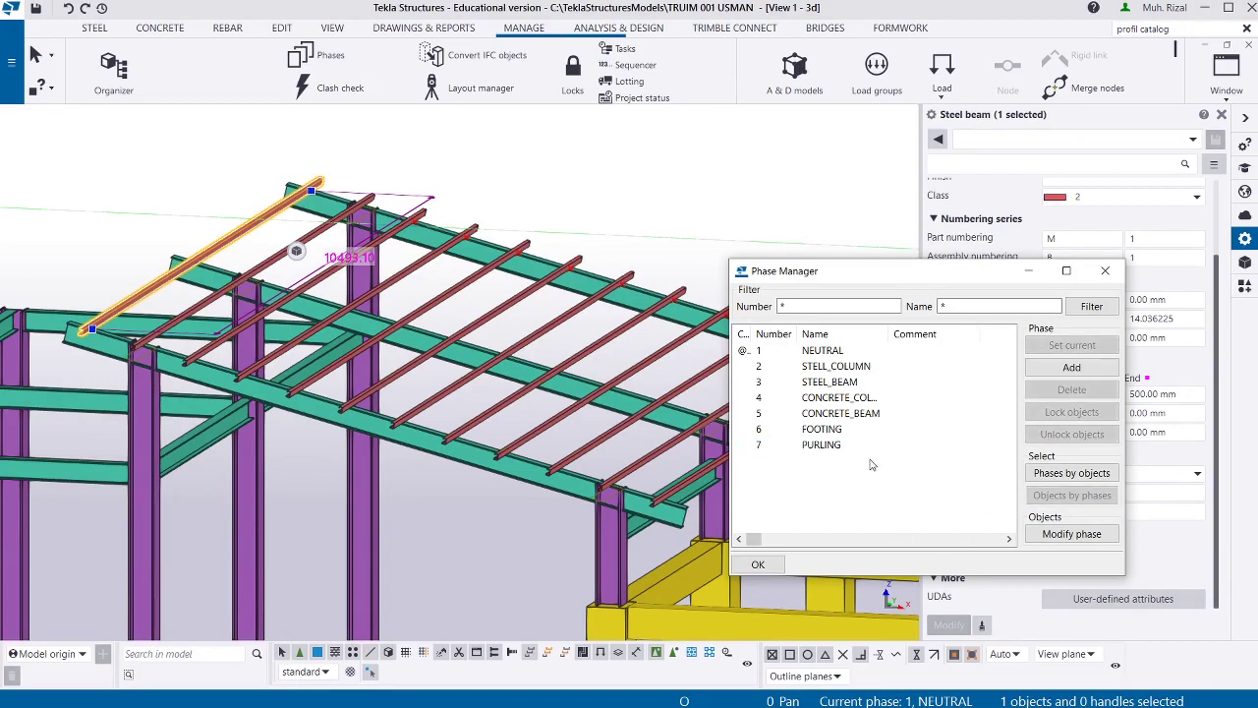
{"action": "double_click", "coordinate": [846, 448]}
Select all twelve red purlins across the sloping roof together.
{"action": "scroll", "coordinate": [228, 246], "scroll_direction": "down", "scroll_amount": 2}
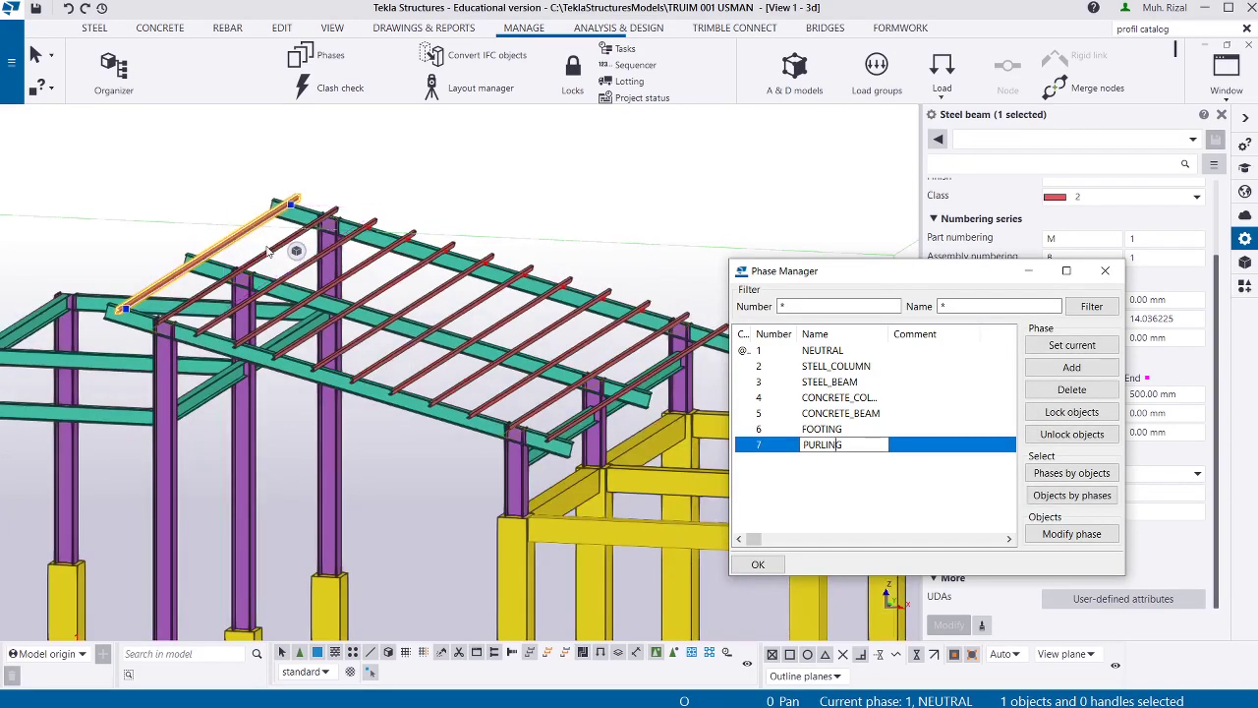
{"action": "scroll", "coordinate": [363, 260], "scroll_direction": "down", "scroll_amount": 3}
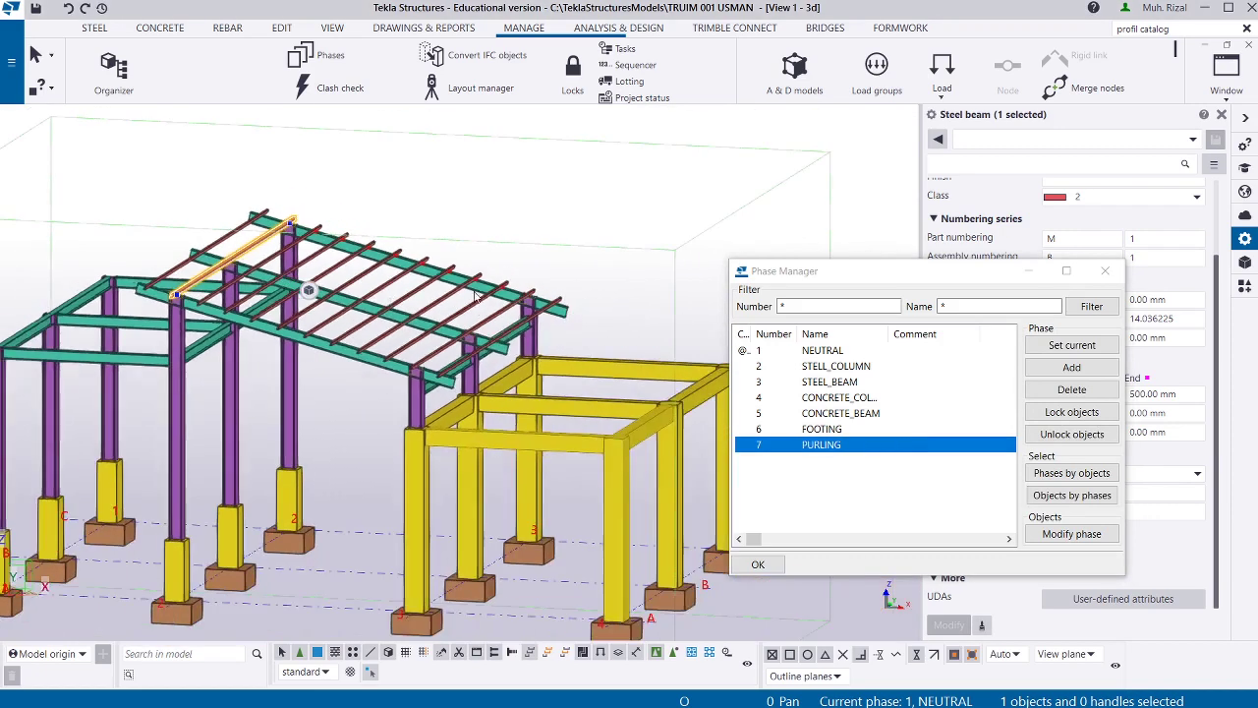
{"action": "scroll", "coordinate": [475, 295], "scroll_direction": "up", "scroll_amount": 3}
{"action": "left_click", "coordinate": [542, 359]}
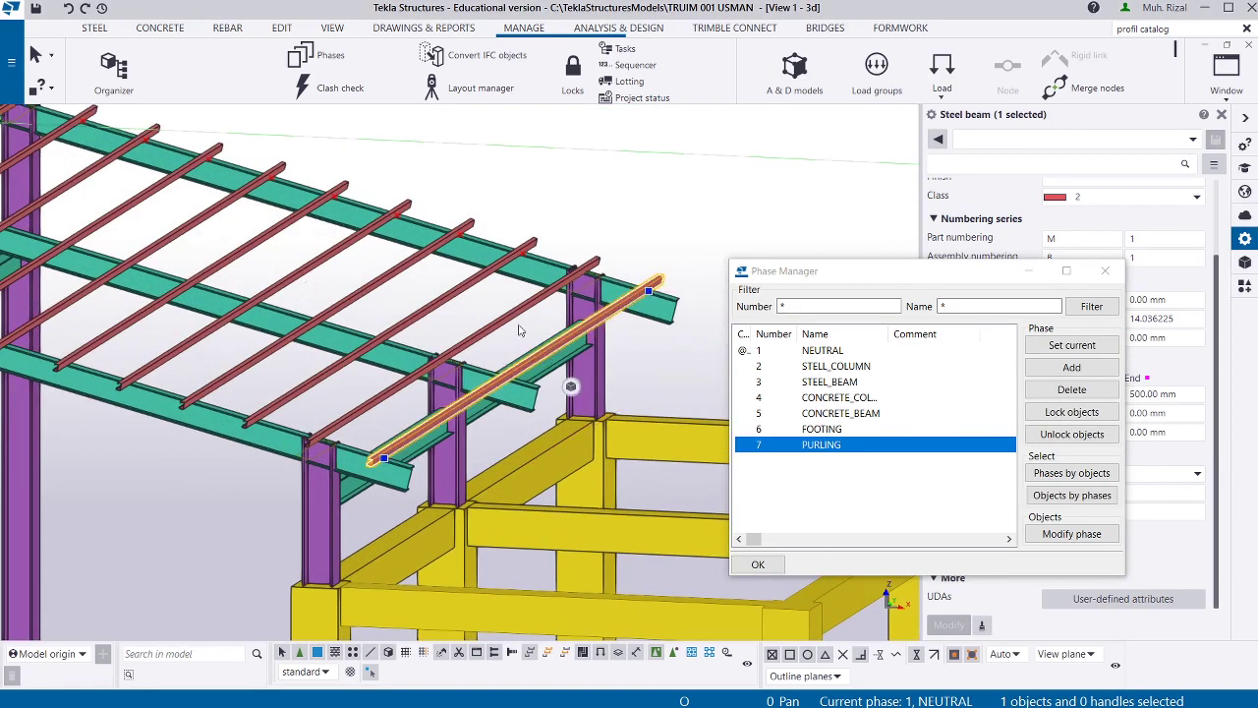
{"action": "left_click", "coordinate": [493, 331], "text": "ctrl"}
{"action": "left_click", "coordinate": [423, 317], "text": "ctrl"}
{"action": "left_click_drag", "start_coordinate": [390, 294], "coordinate": [146, 211]}
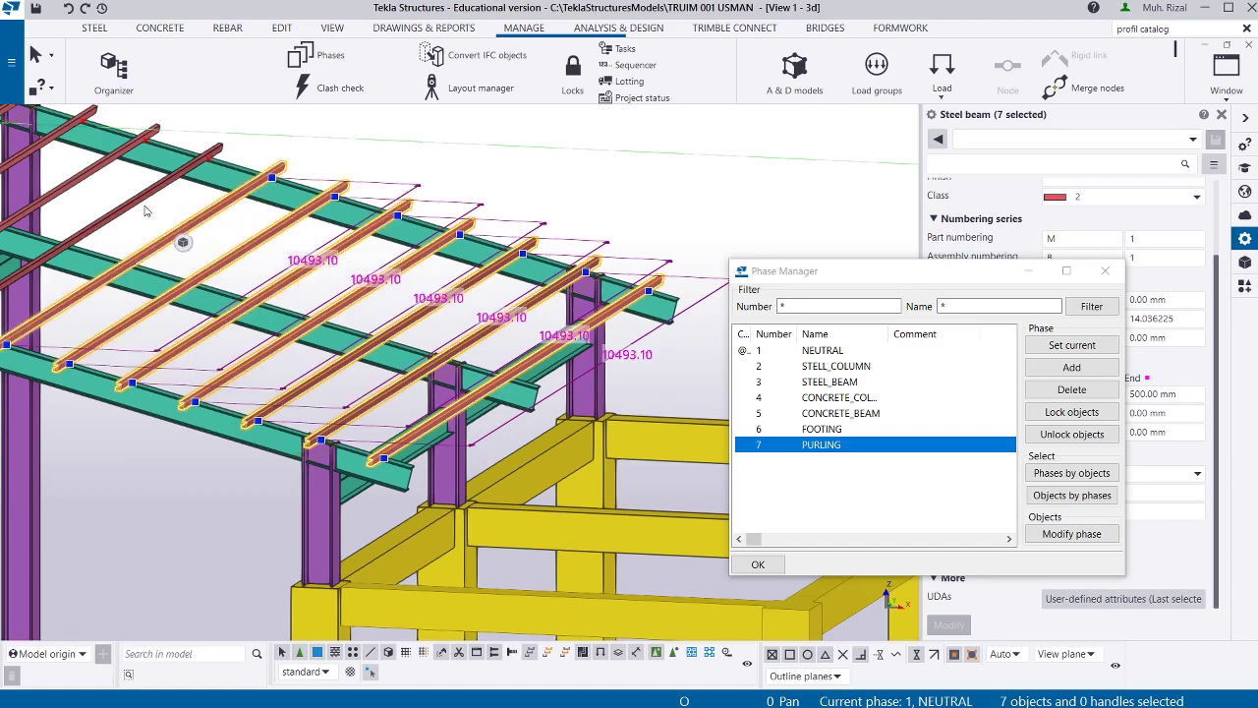
{"action": "left_click", "coordinate": [138, 202], "text": "ctrl"}
{"action": "left_click", "coordinate": [82, 169], "text": "ctrl"}
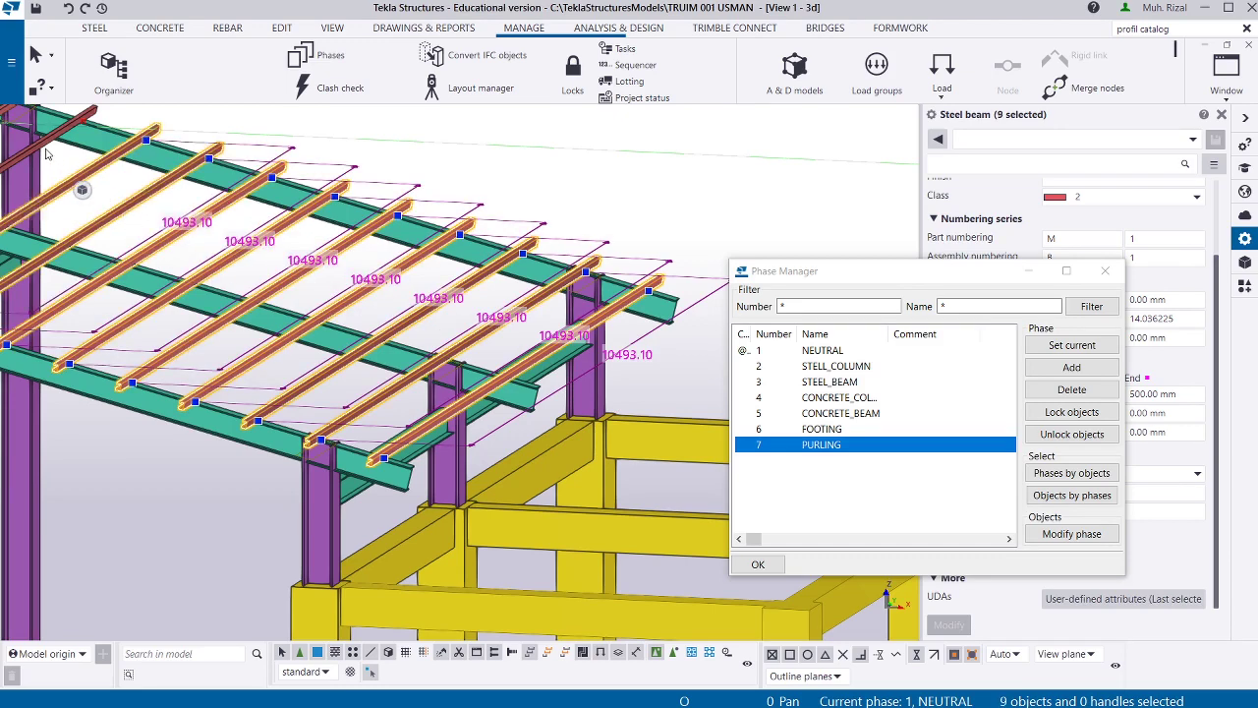
{"action": "left_click", "coordinate": [46, 153], "text": "ctrl"}
{"action": "scroll", "coordinate": [226, 263], "scroll_direction": "down", "scroll_amount": 2}
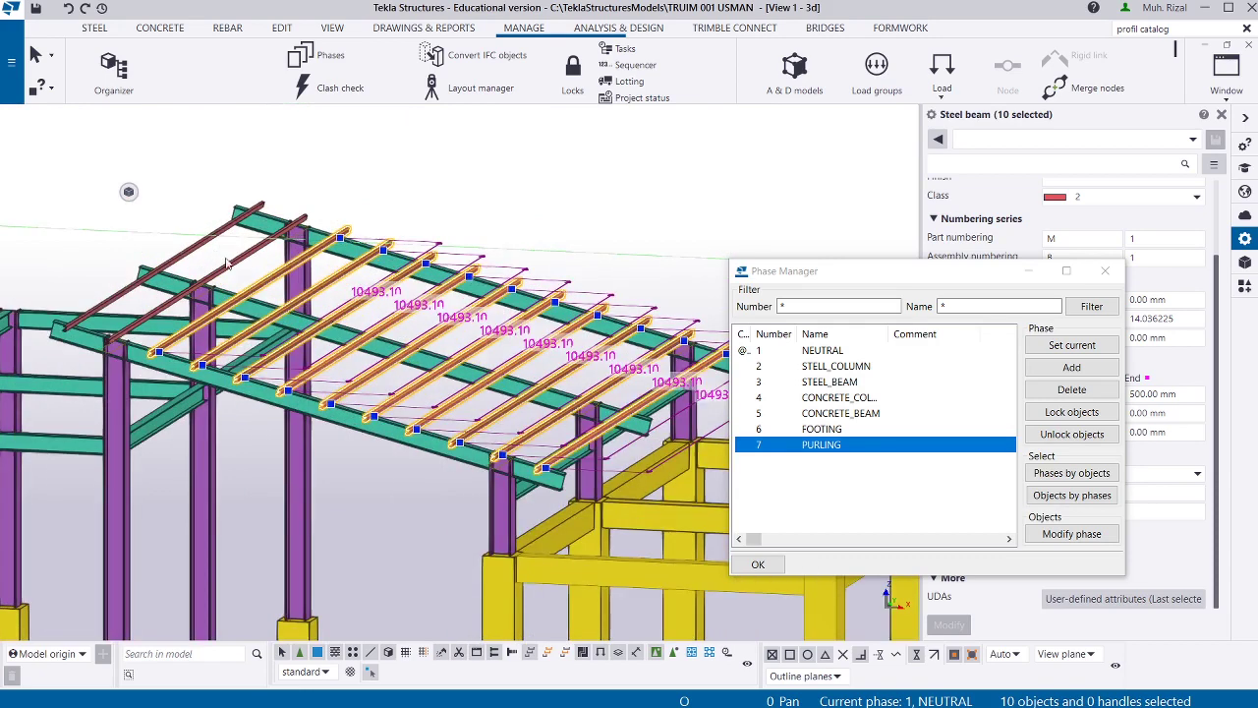
{"action": "scroll", "coordinate": [226, 264], "scroll_direction": "up", "scroll_amount": 2}
{"action": "left_click", "coordinate": [231, 271], "text": "ctrl"}
{"action": "left_click", "coordinate": [199, 242], "text": "ctrl"}
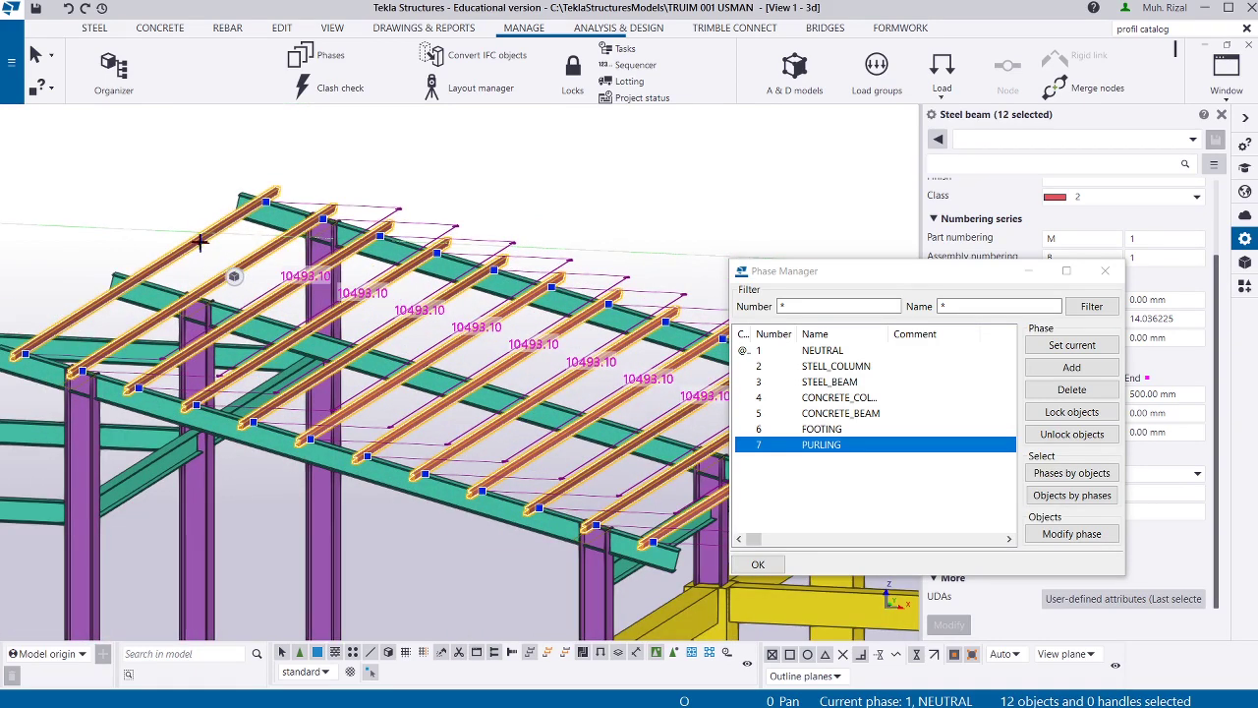
Assign the selected purlins to phase 7 PURLING, highlight that phase's objects to check them, and save the model.
{"action": "left_click", "coordinate": [1083, 536]}
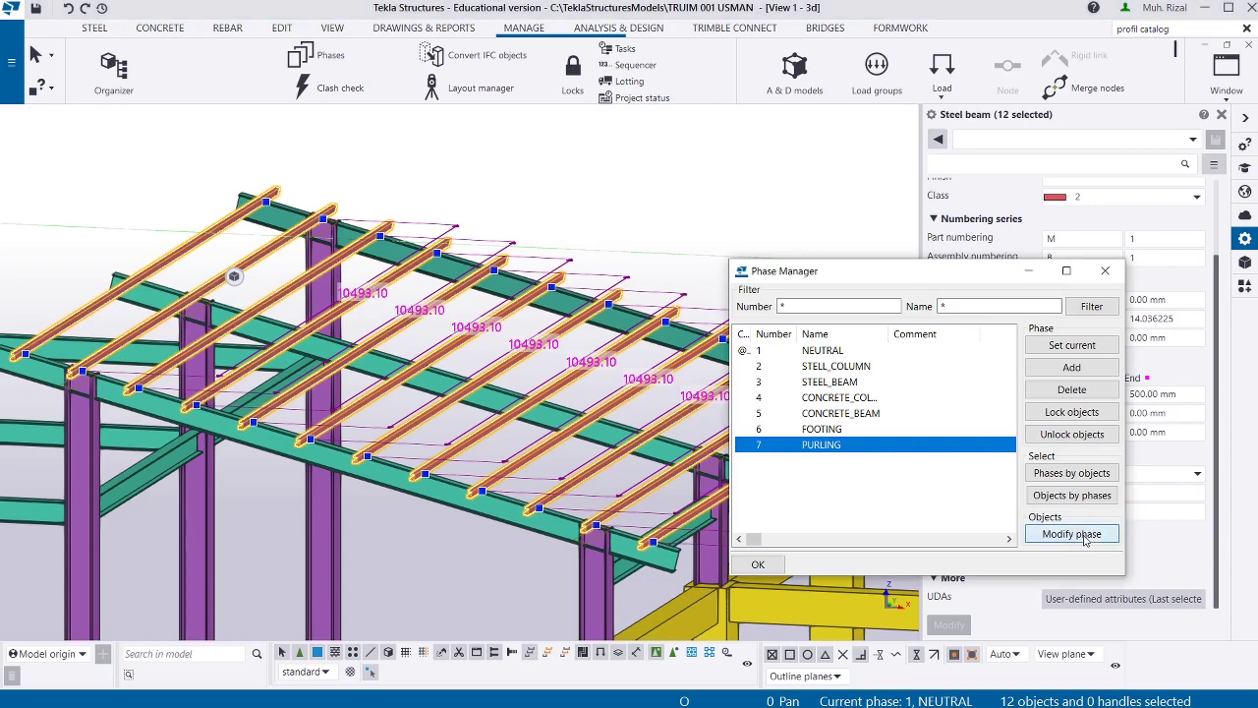
{"action": "left_click", "coordinate": [732, 191]}
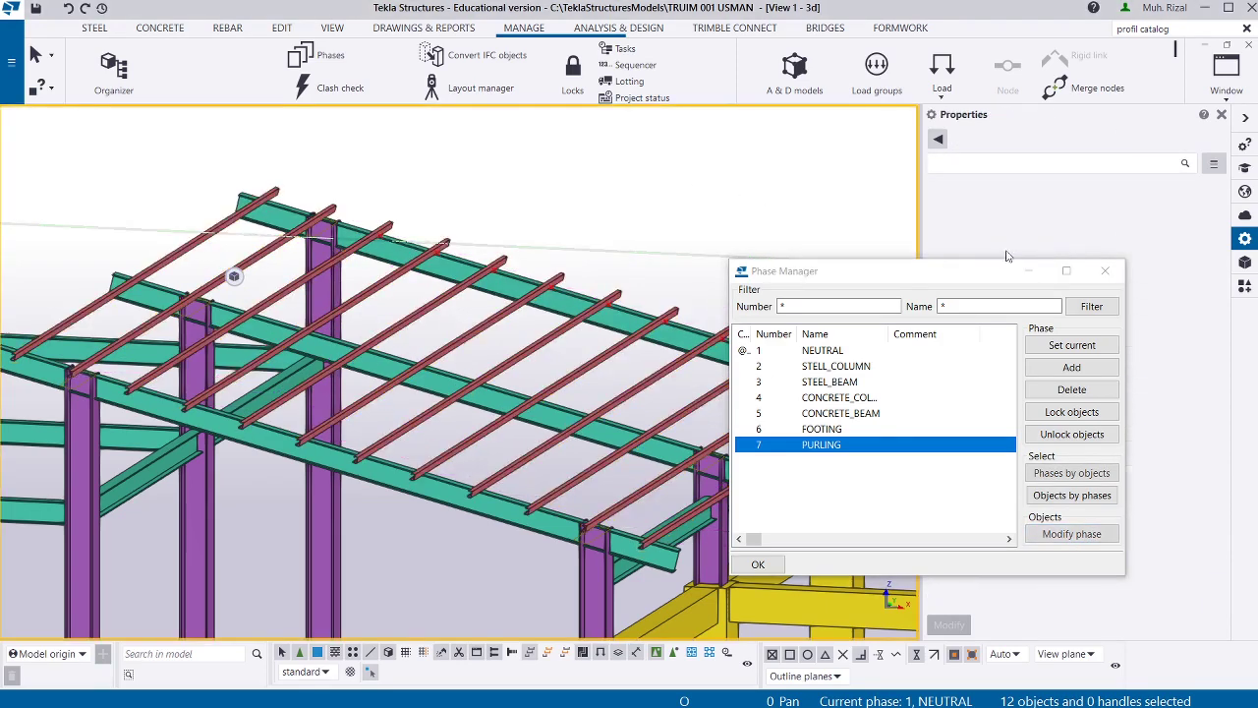
{"action": "left_click", "coordinate": [1071, 494]}
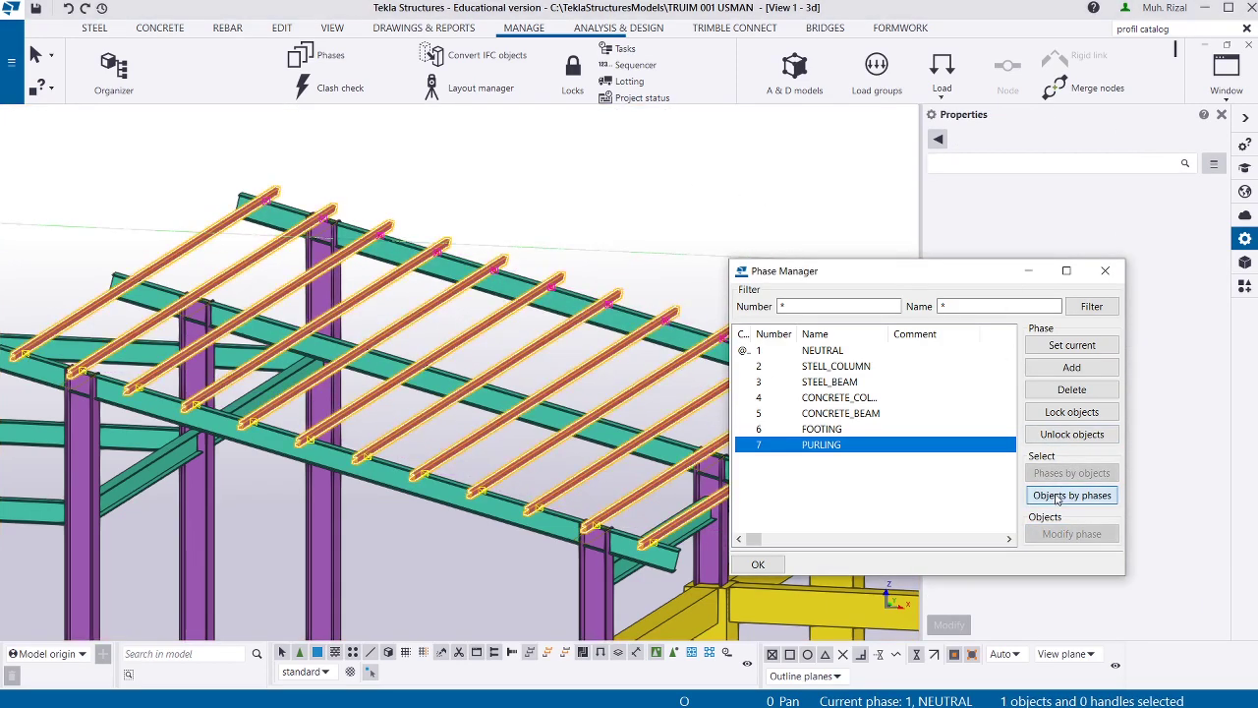
{"action": "scroll", "coordinate": [254, 206], "scroll_direction": "down", "scroll_amount": 1}
{"action": "middle_click_drag", "start_coordinate": [254, 207], "coordinate": [453, 209], "text": "ctrl"}
{"action": "left_click", "coordinate": [634, 170]}
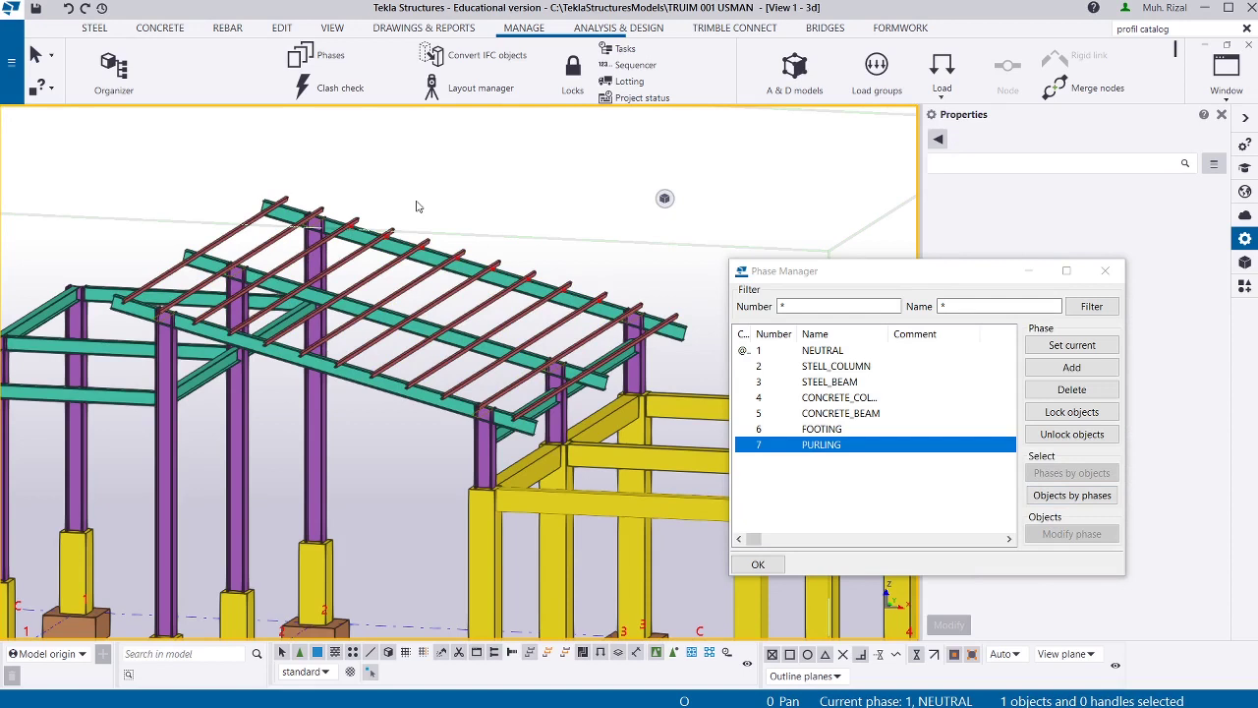
{"action": "key", "text": "ctrl+s"}
Rename phase 7 to PURLIN and close the Phase Manager.
{"action": "left_click", "coordinate": [830, 452]}
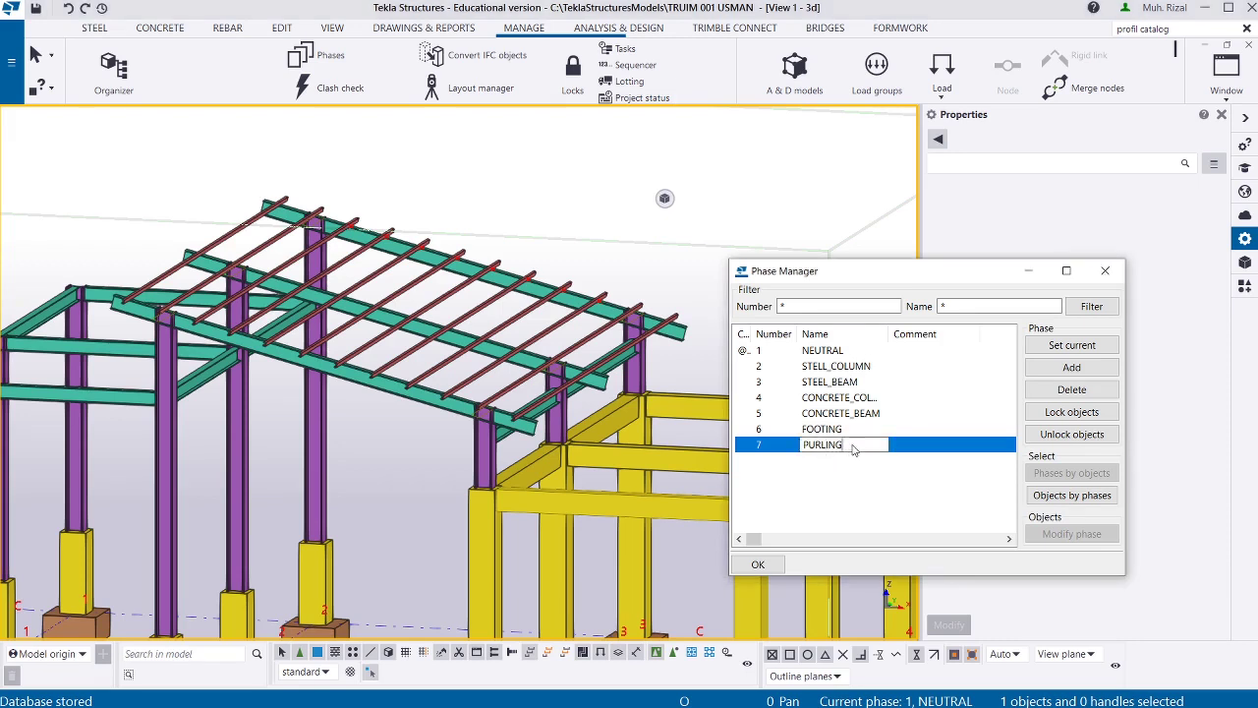
{"action": "key", "text": "BackSpace"}
{"action": "key", "text": "Return"}
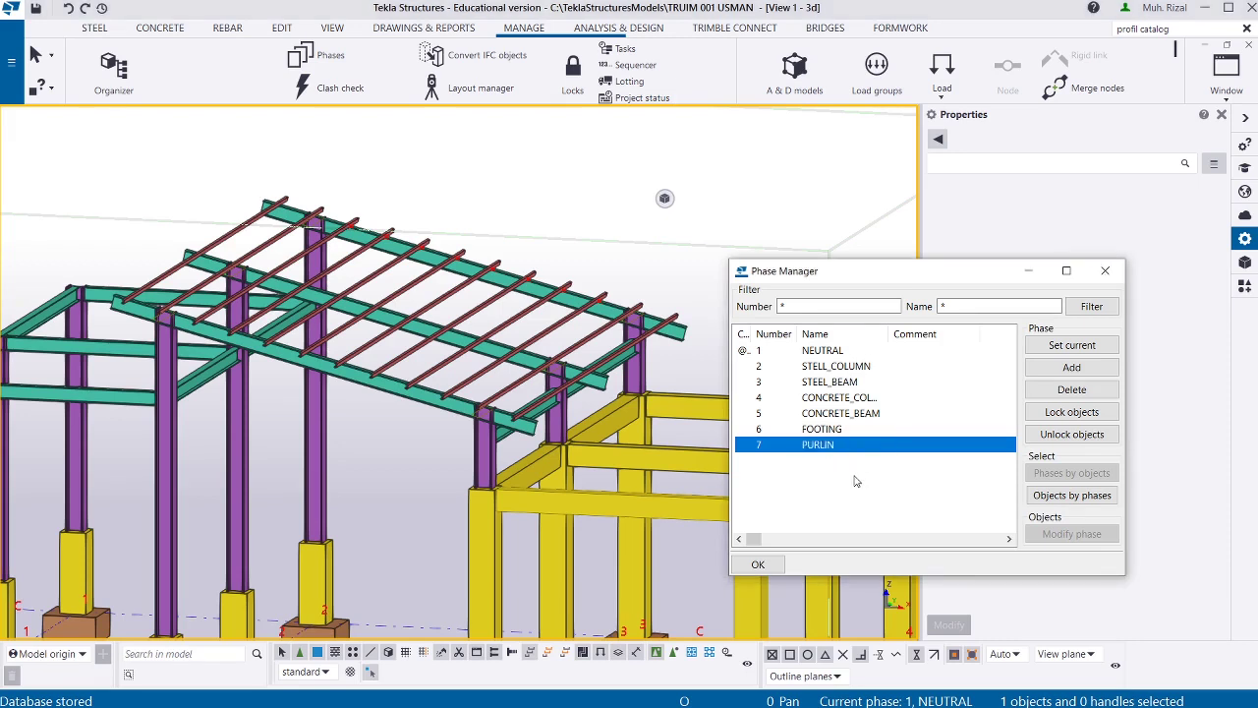
{"action": "left_click", "coordinate": [855, 481]}
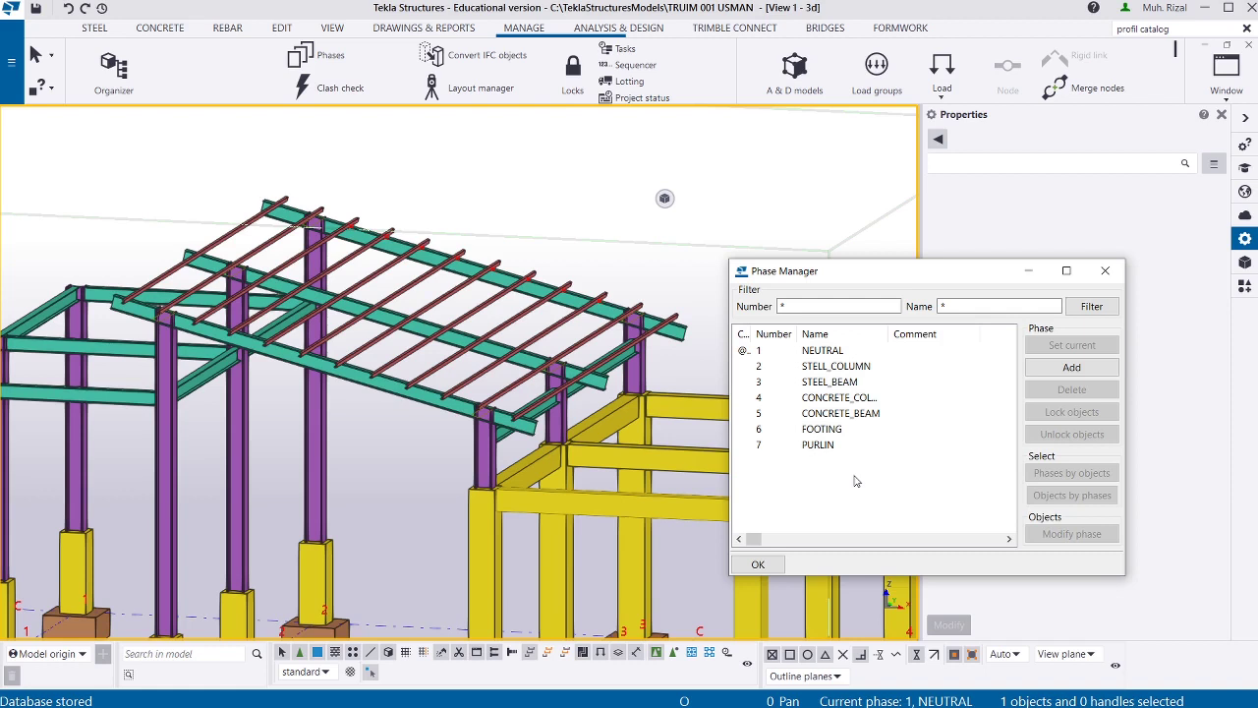
{"action": "left_click", "coordinate": [1105, 270]}
{"action": "left_click", "coordinate": [1238, 72]}
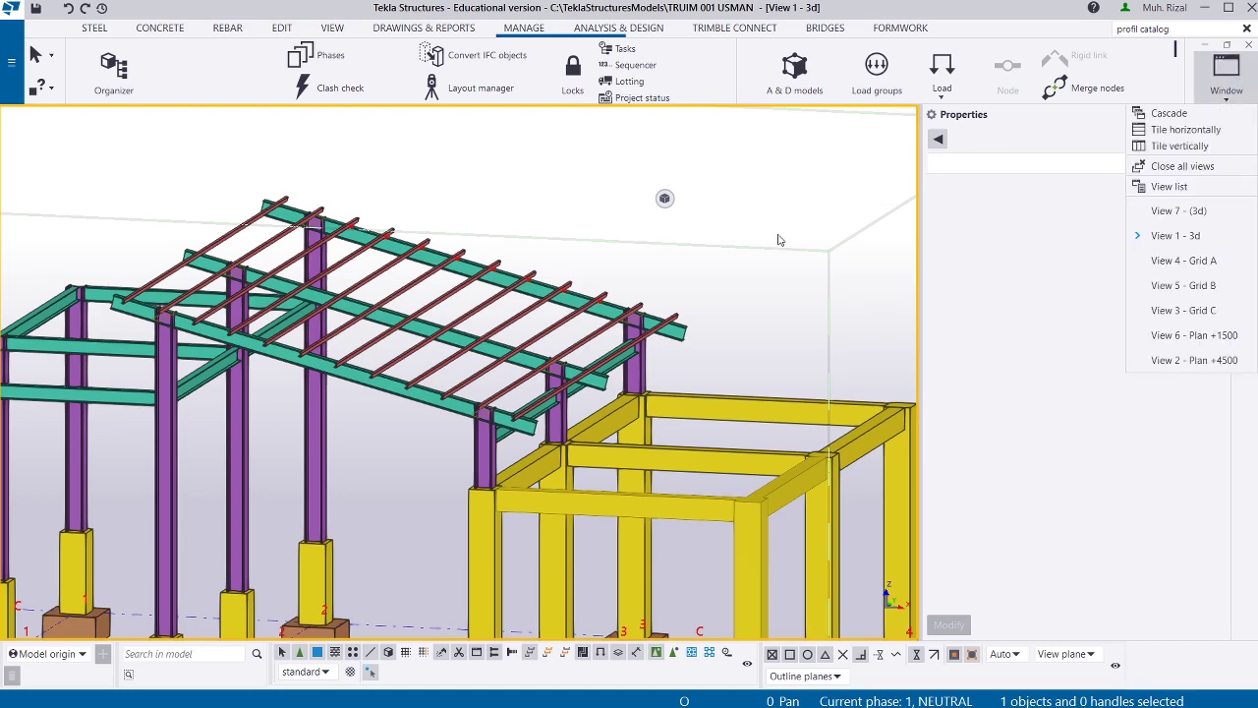
{"action": "left_click", "coordinate": [337, 41]}
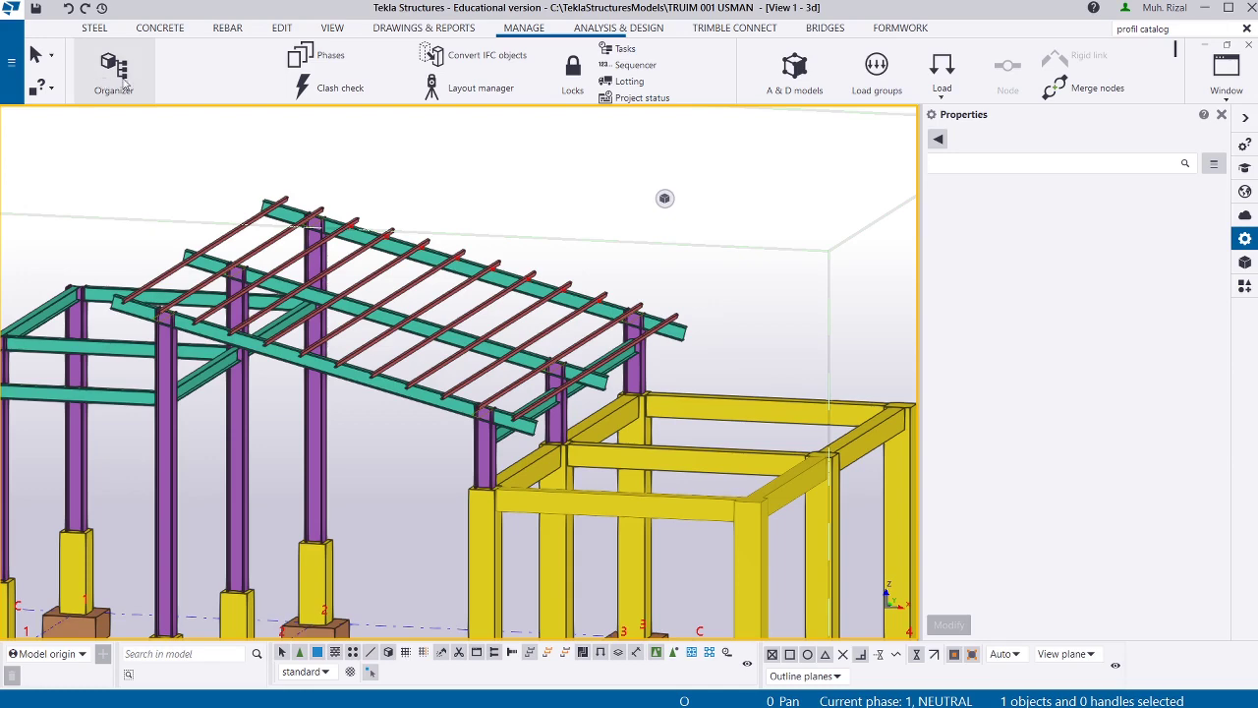
{"action": "left_click", "coordinate": [332, 27]}
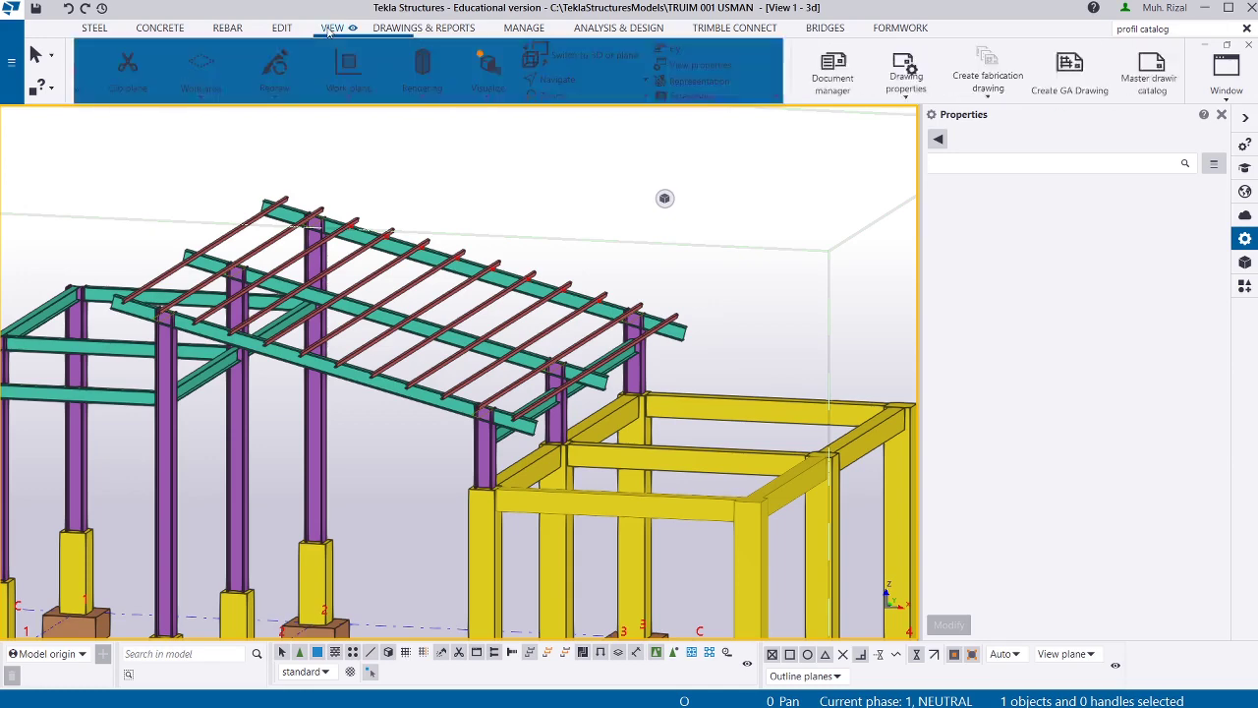
{"action": "left_click", "coordinate": [110, 77]}
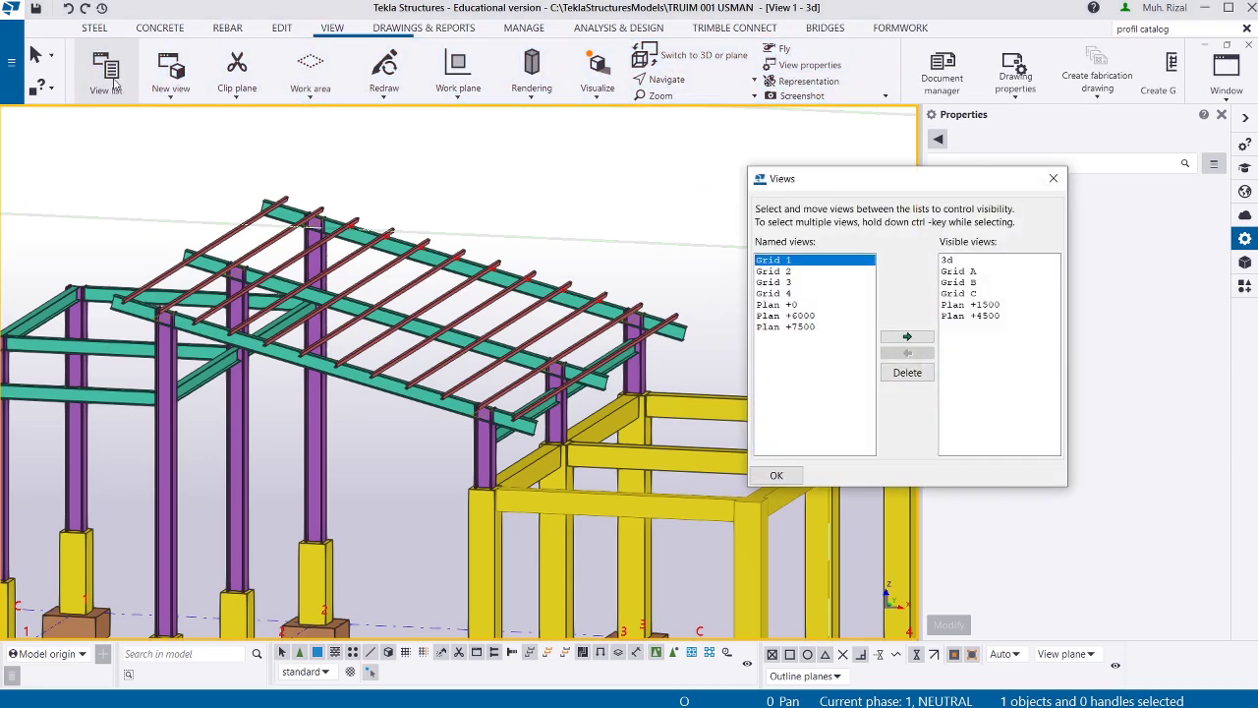
{"action": "left_click", "coordinate": [1053, 180]}
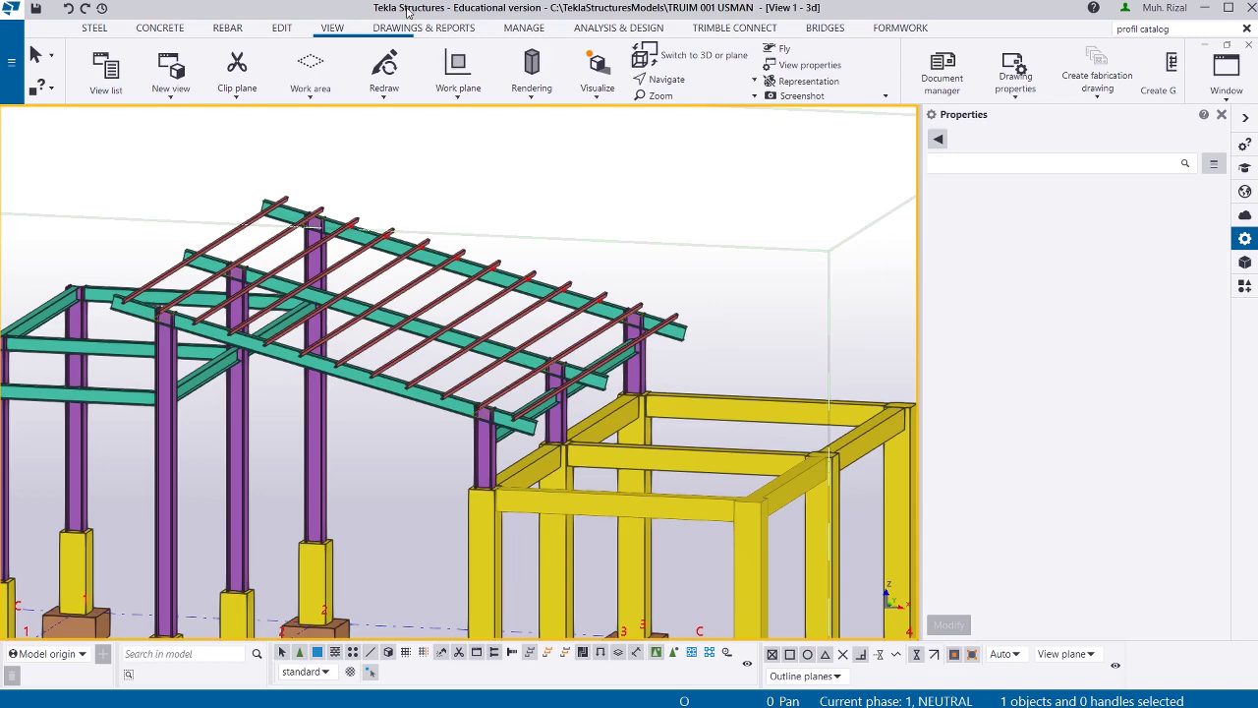
{"action": "left_click", "coordinate": [526, 30]}
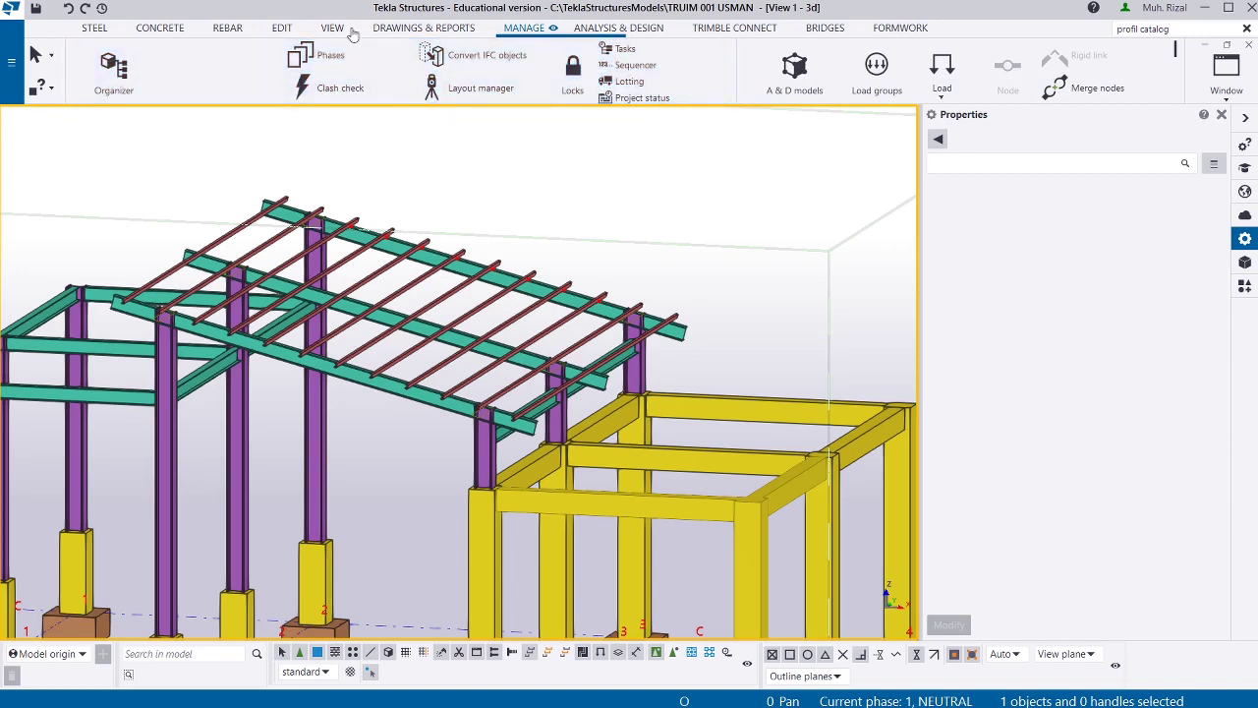
{"action": "left_click", "coordinate": [116, 71]}
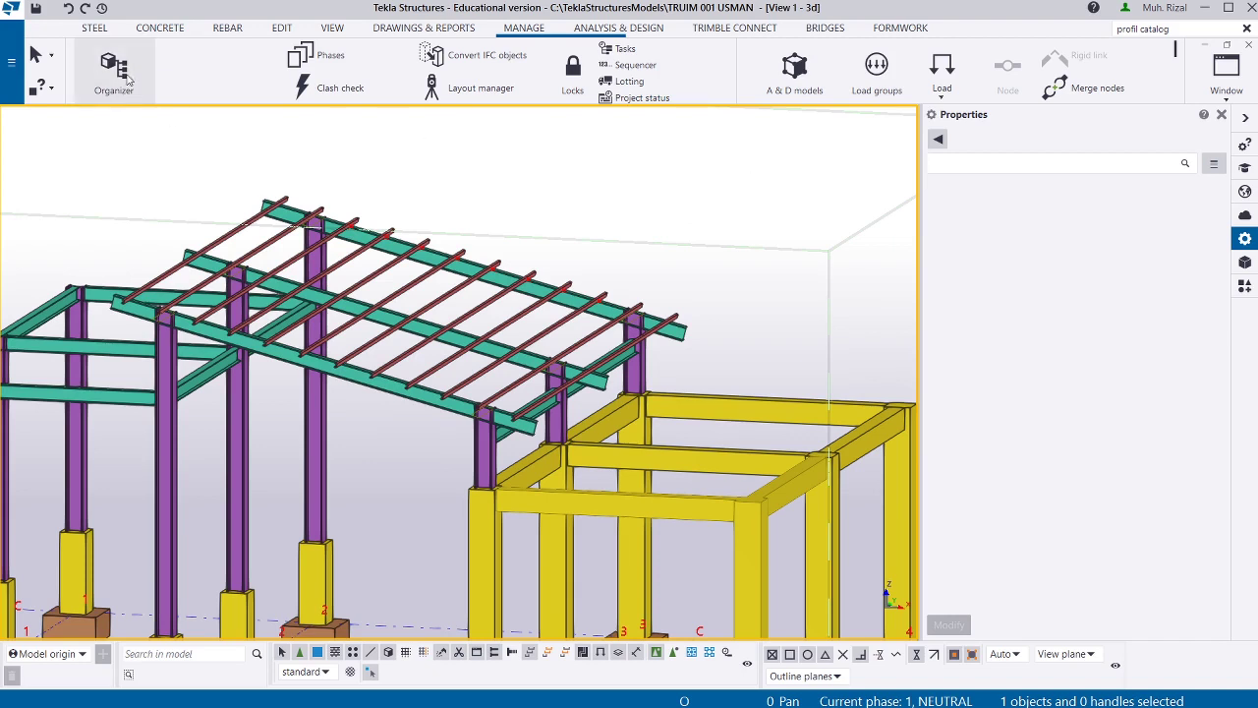
{"action": "scroll", "coordinate": [471, 177], "scroll_direction": "down", "scroll_amount": 5}
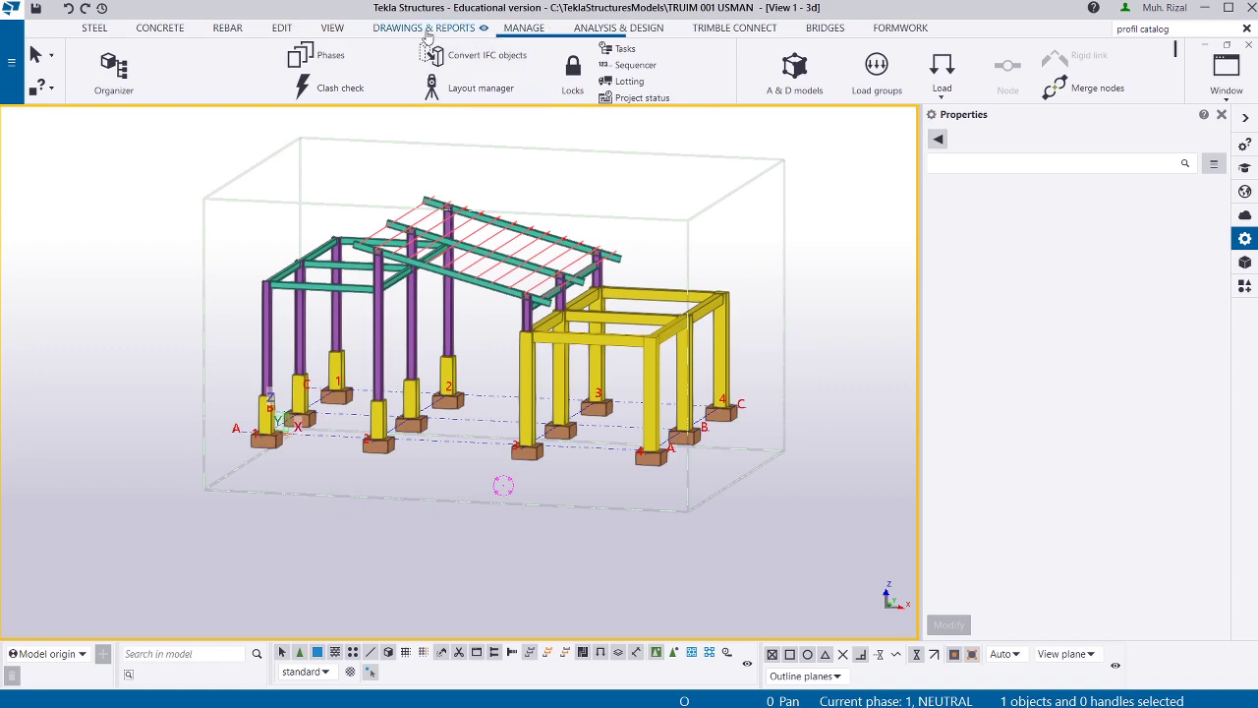
{"action": "left_click", "coordinate": [330, 29]}
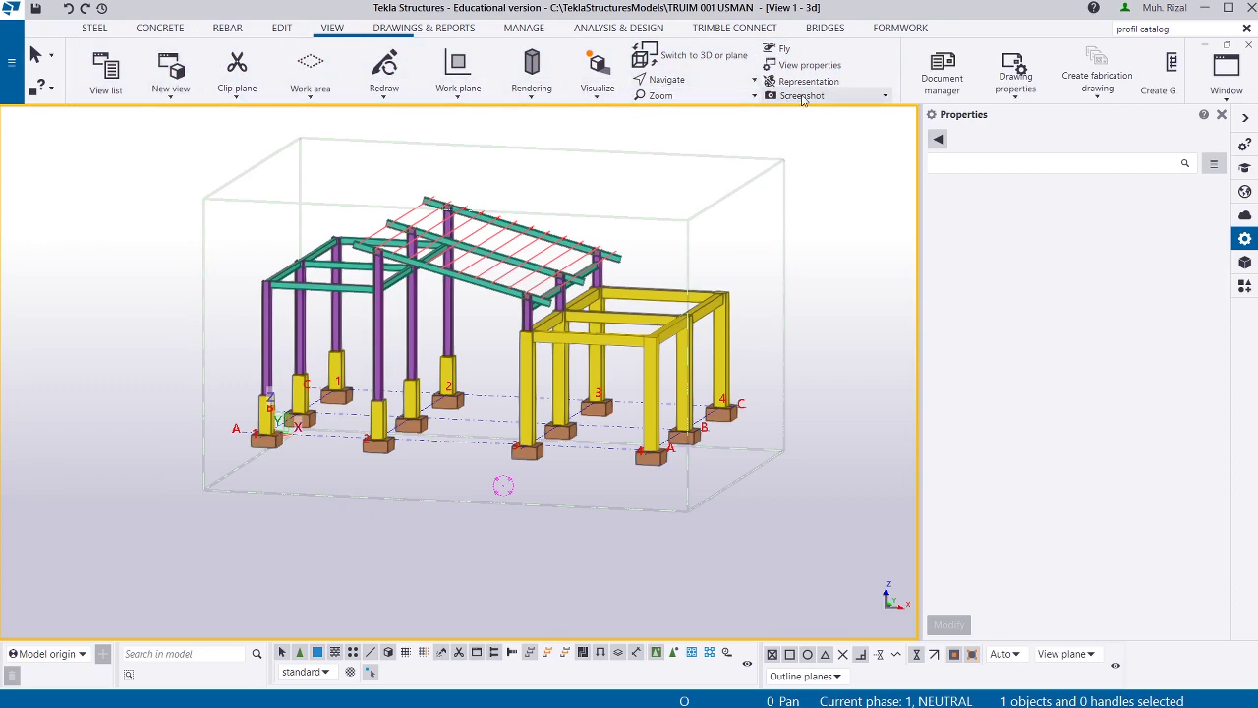
{"action": "left_click", "coordinate": [824, 65]}
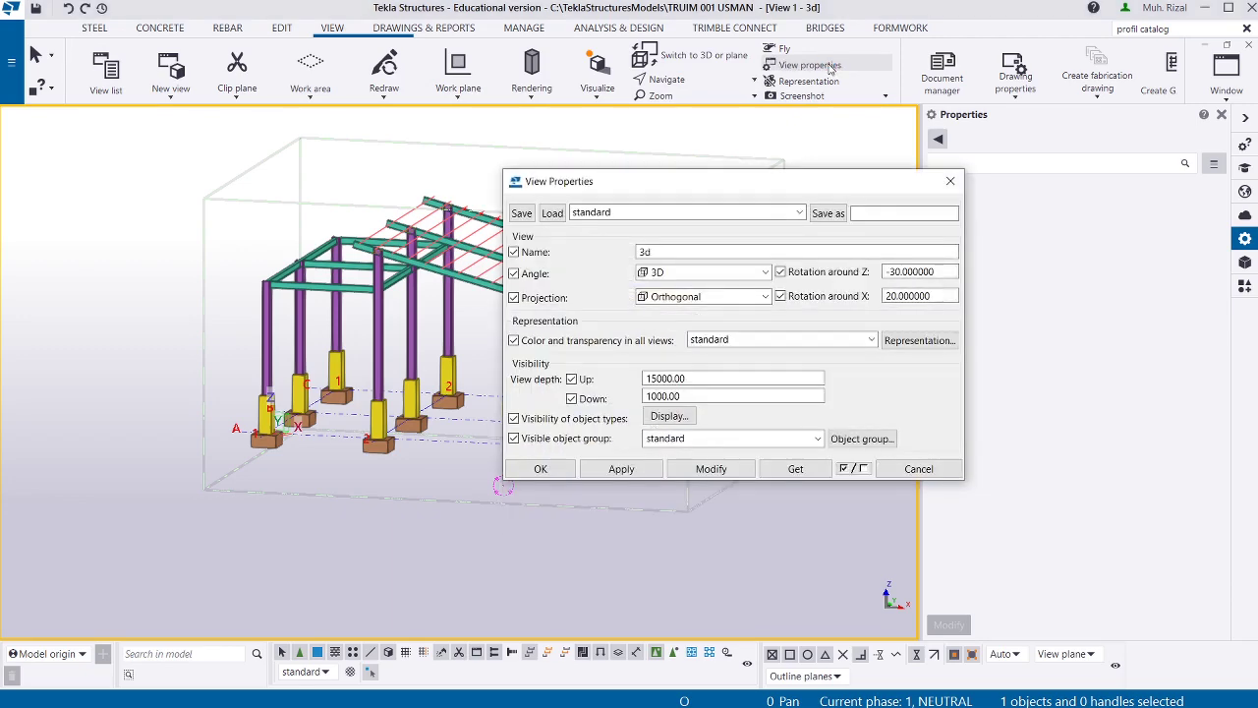
{"action": "left_click", "coordinate": [950, 183]}
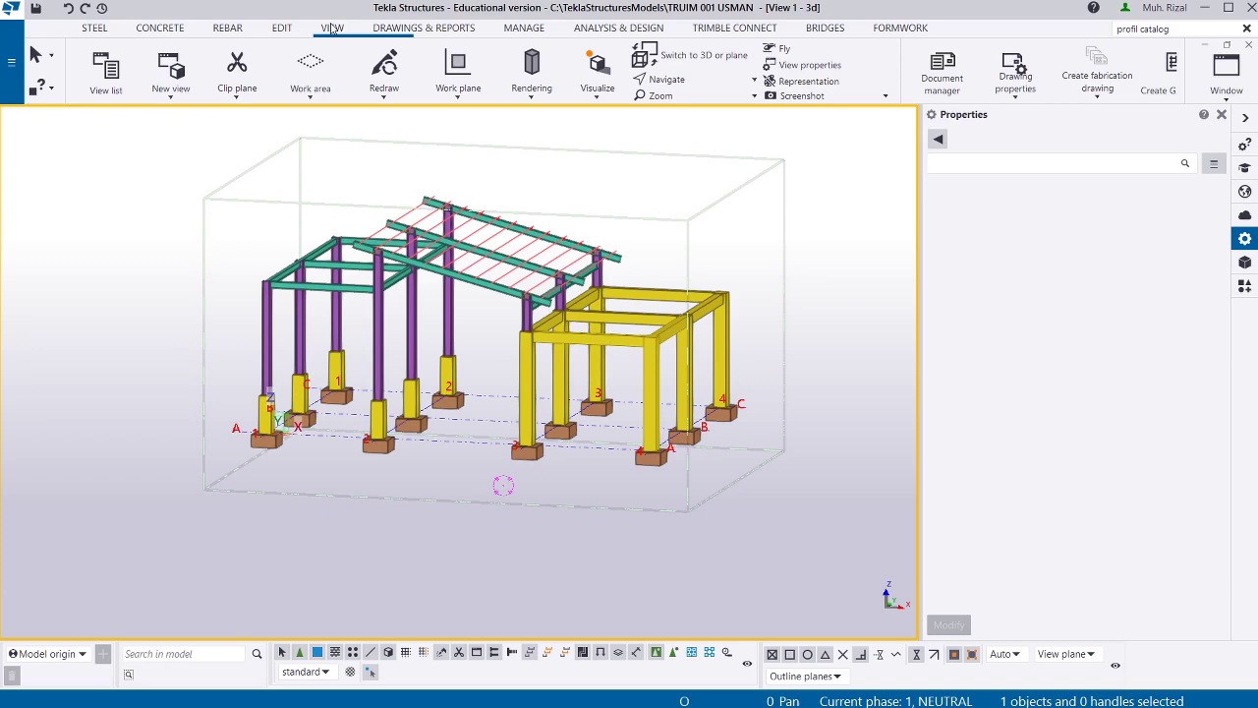
Open the 3D view's properties and its object group filter, enlarging the filter dialog to show all rows.
{"action": "double_click", "coordinate": [847, 240]}
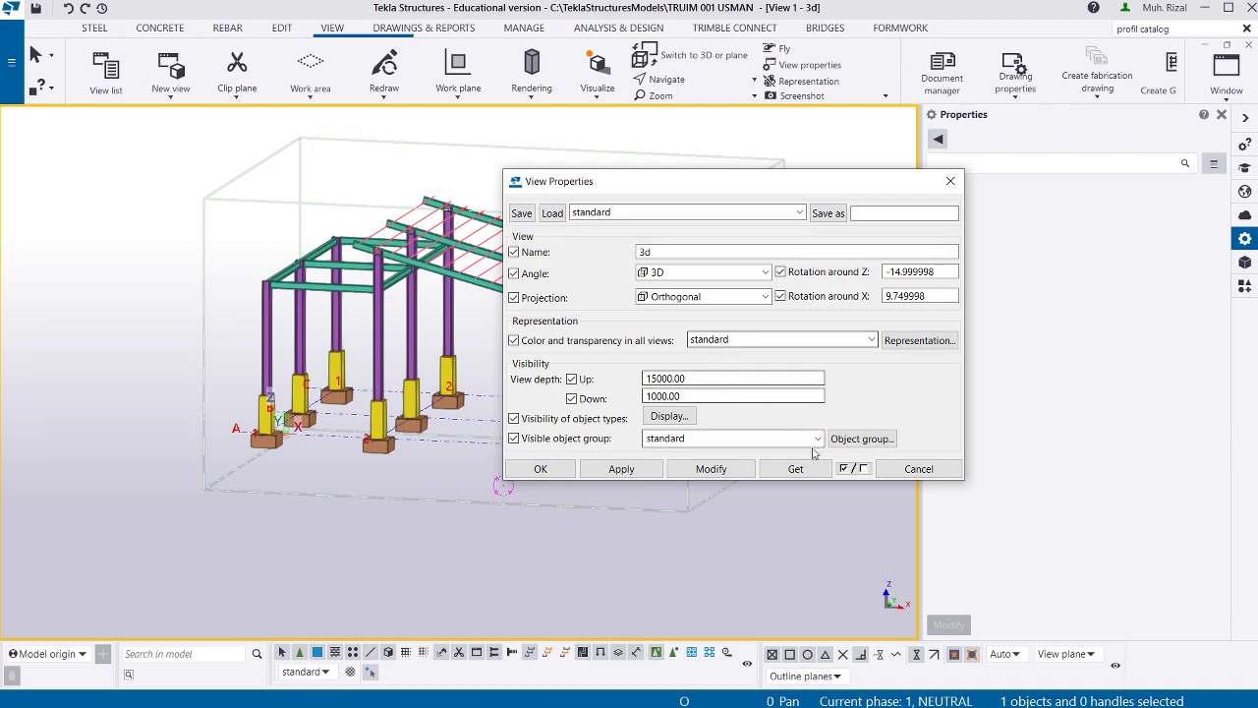
{"action": "left_click", "coordinate": [845, 439]}
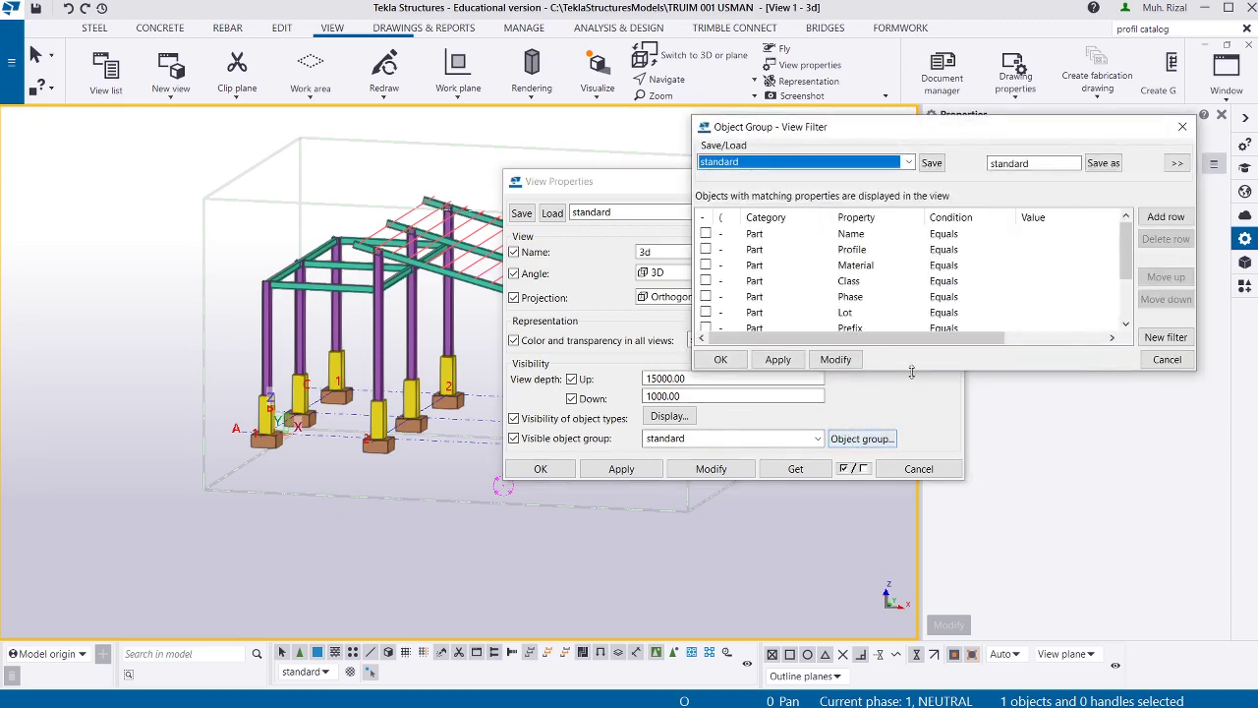
{"action": "left_click_drag", "start_coordinate": [1187, 371], "coordinate": [1187, 499]}
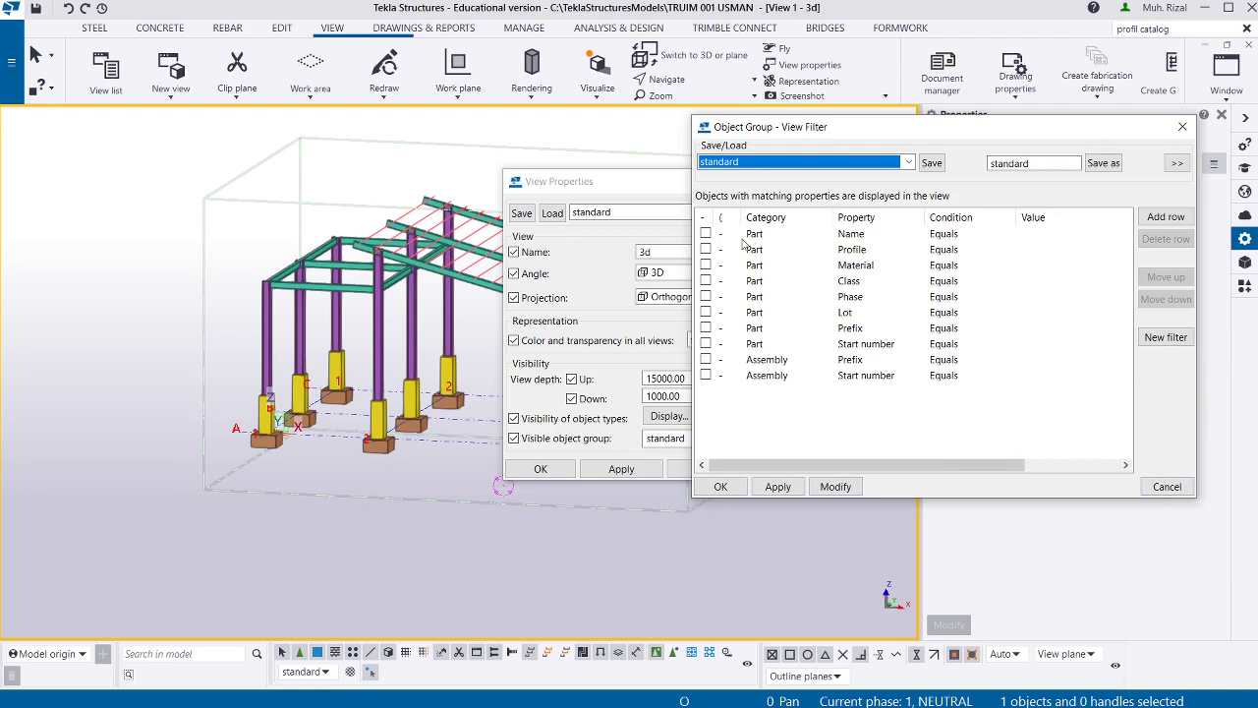
Delete every row of the view filter except the Part Name row.
{"action": "left_click", "coordinate": [706, 376]}
{"action": "left_click", "coordinate": [706, 360]}
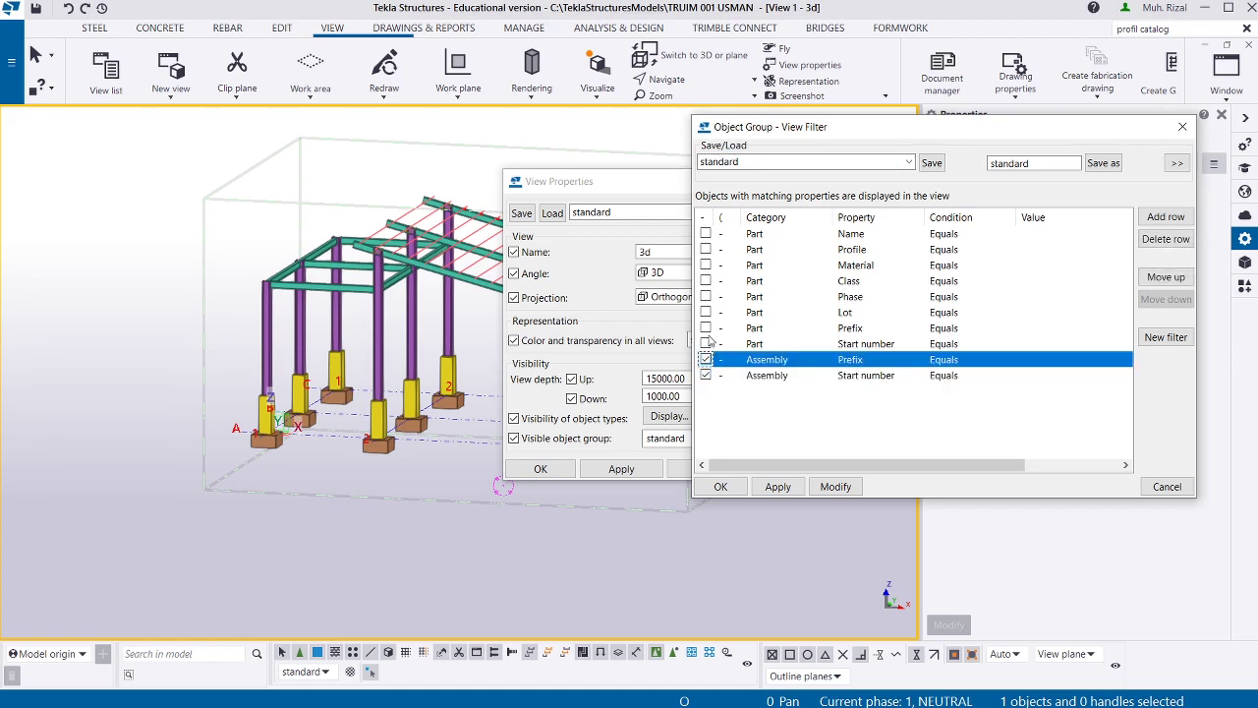
{"action": "left_click", "coordinate": [708, 328]}
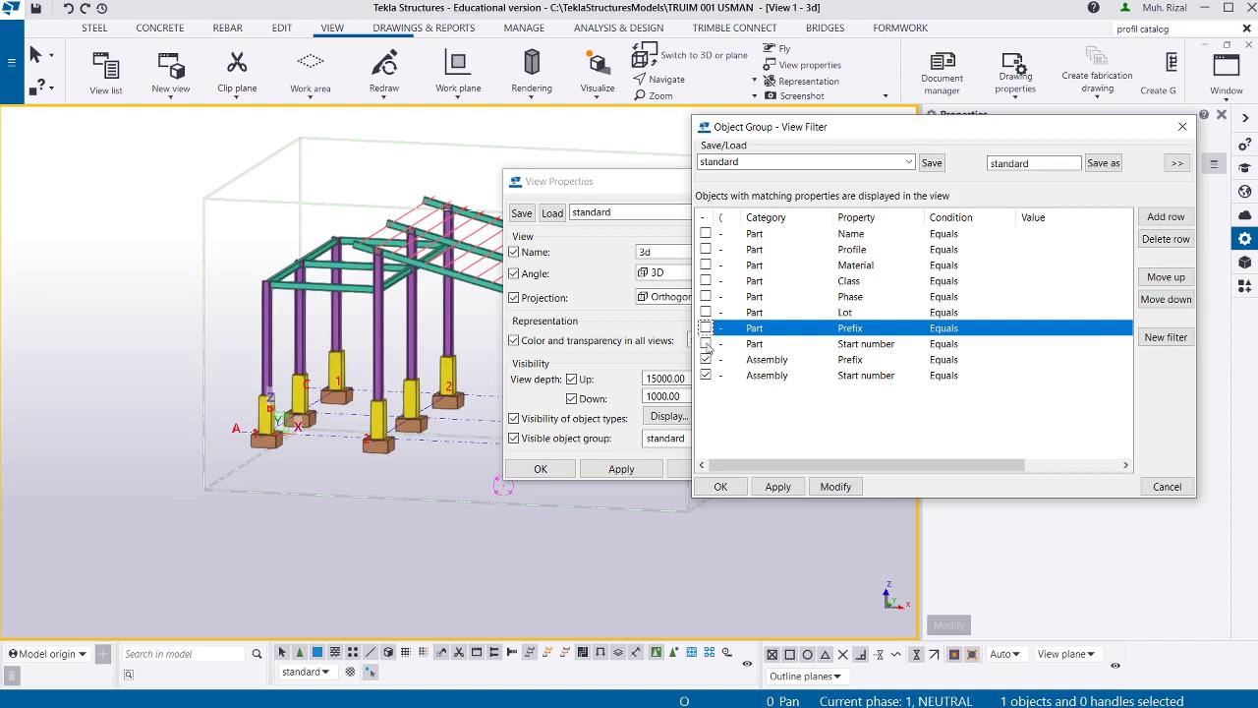
{"action": "left_click", "coordinate": [706, 344]}
{"action": "left_click", "coordinate": [705, 328]}
{"action": "left_click", "coordinate": [705, 312]}
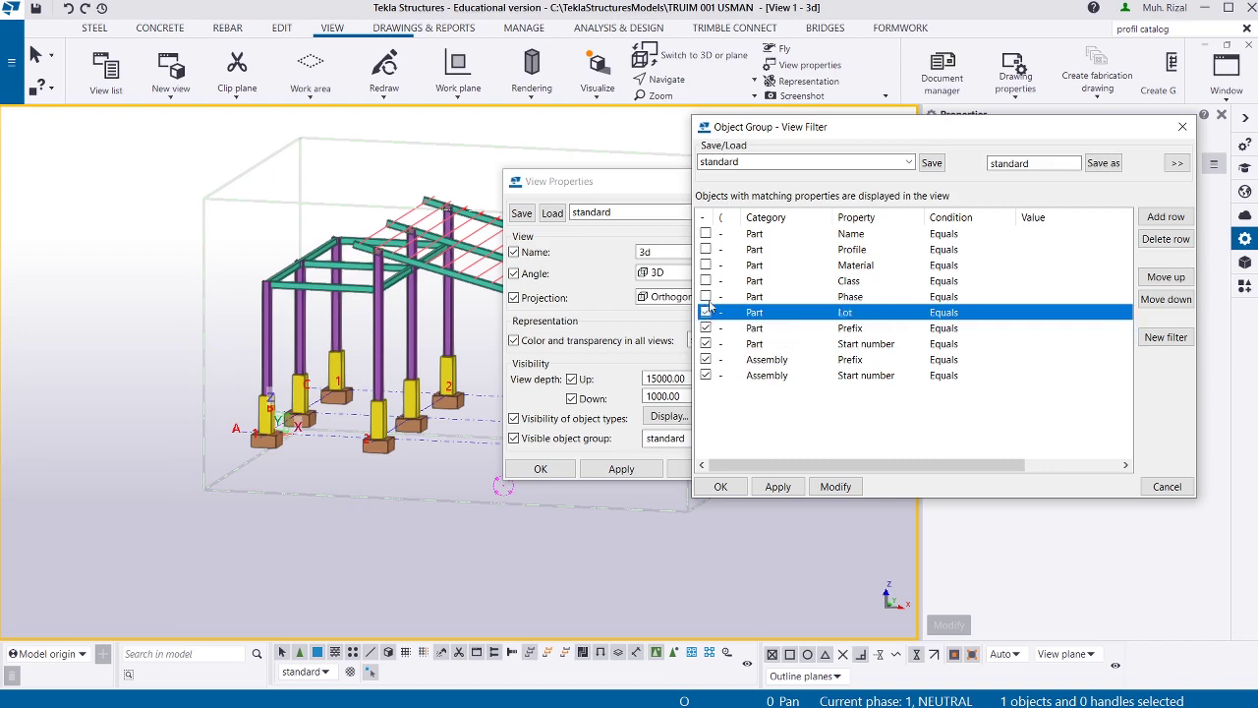
{"action": "left_click", "coordinate": [705, 297]}
{"action": "left_click", "coordinate": [706, 281]}
{"action": "left_click", "coordinate": [705, 266]}
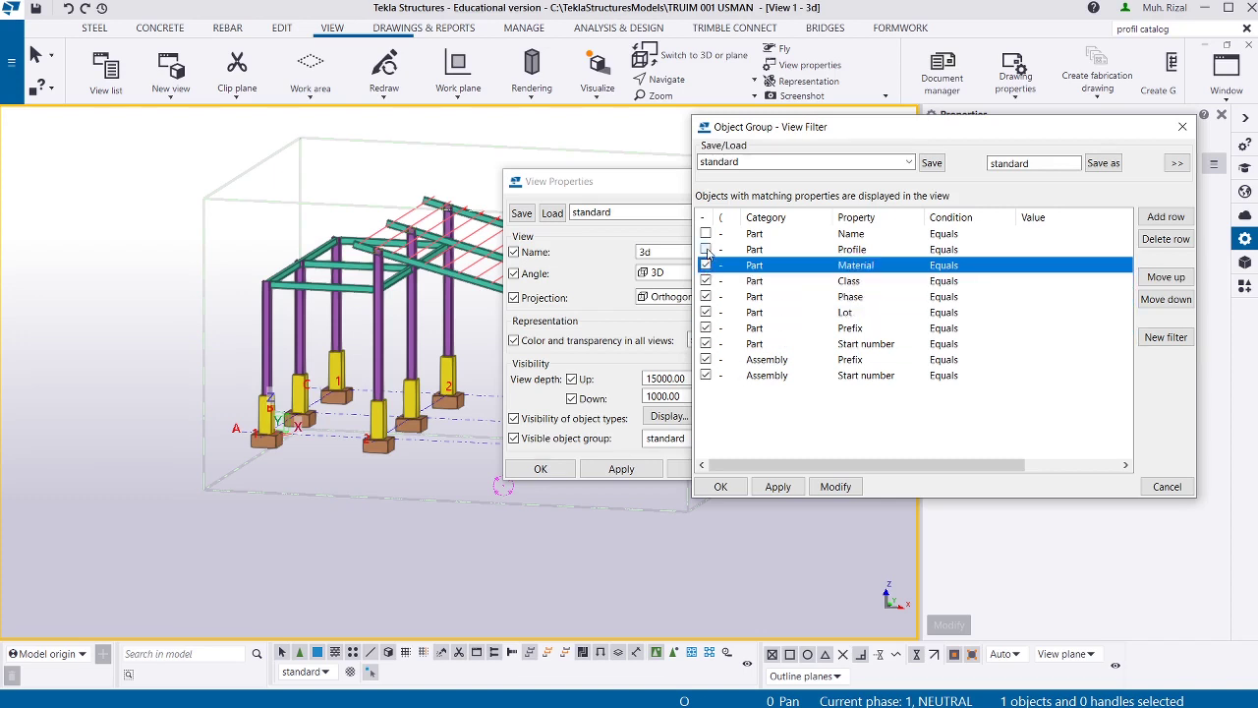
{"action": "left_click", "coordinate": [705, 250]}
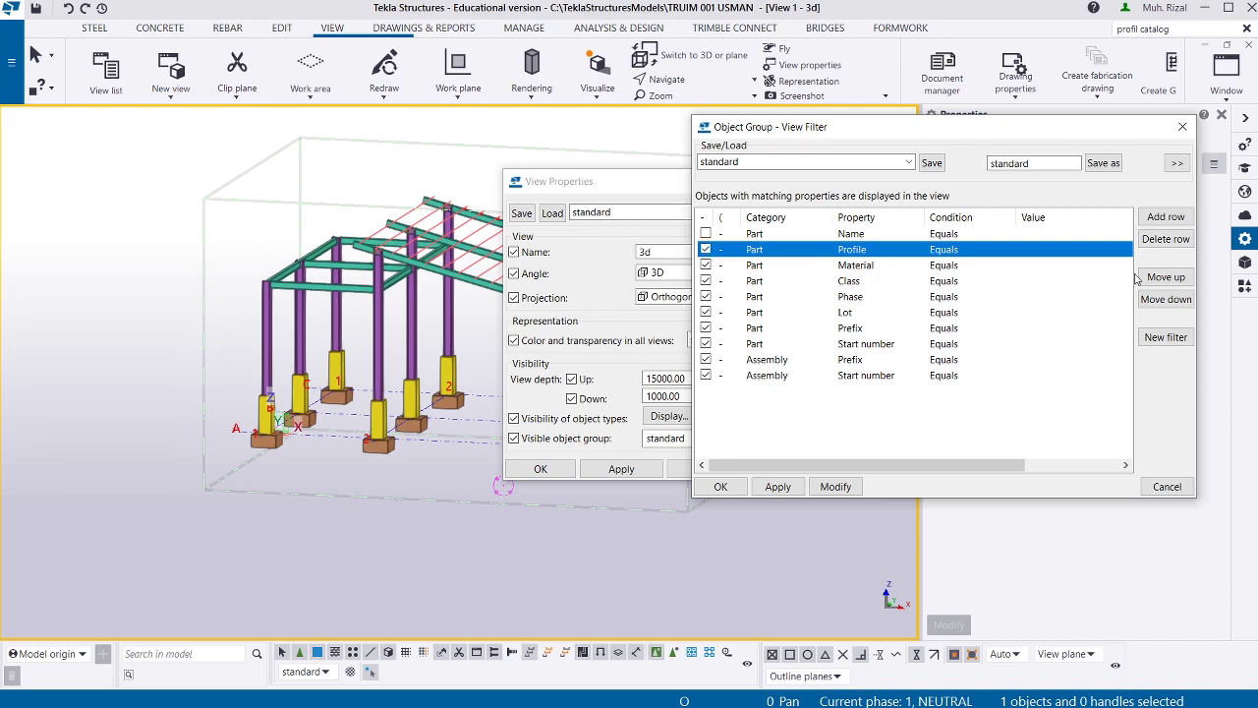
{"action": "left_click", "coordinate": [1166, 239]}
{"action": "left_click", "coordinate": [1166, 239]}
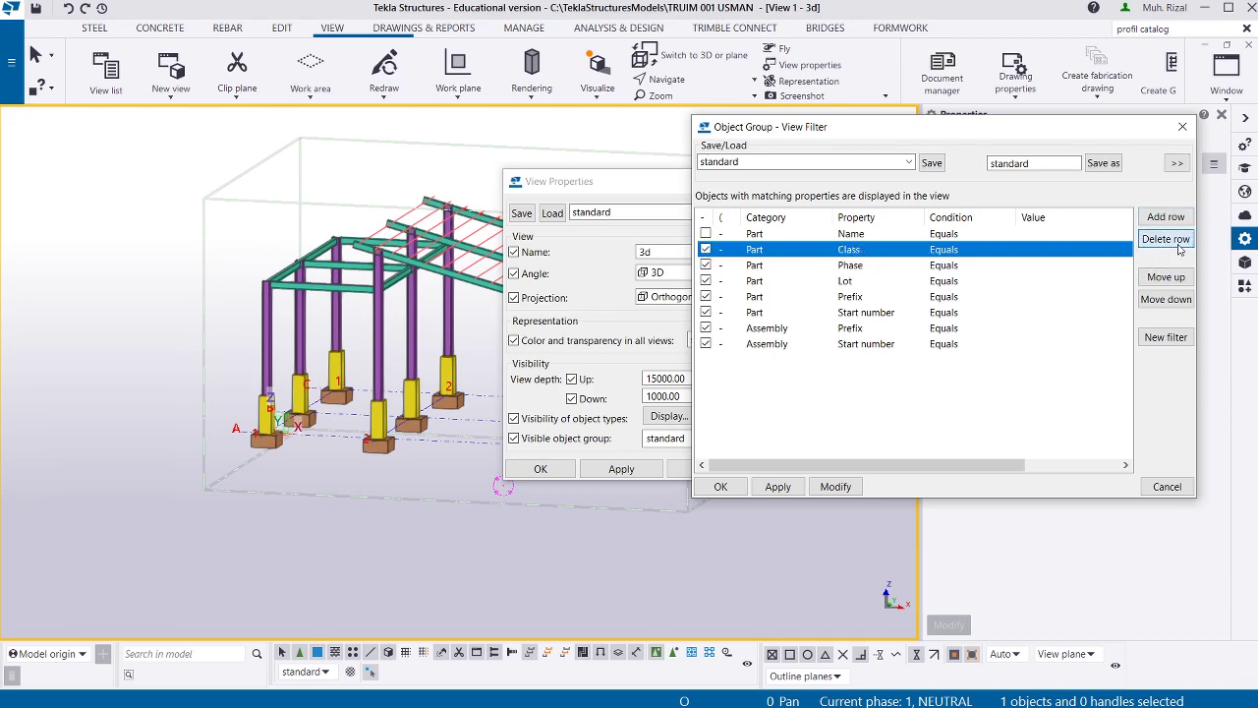
{"action": "left_click", "coordinate": [1166, 239]}
{"action": "left_click", "coordinate": [1166, 238]}
{"action": "left_click", "coordinate": [1166, 238]}
{"action": "left_click", "coordinate": [1166, 238]}
{"action": "left_click", "coordinate": [1177, 244]}
{"action": "left_click", "coordinate": [1177, 244]}
{"action": "left_click", "coordinate": [1177, 244]}
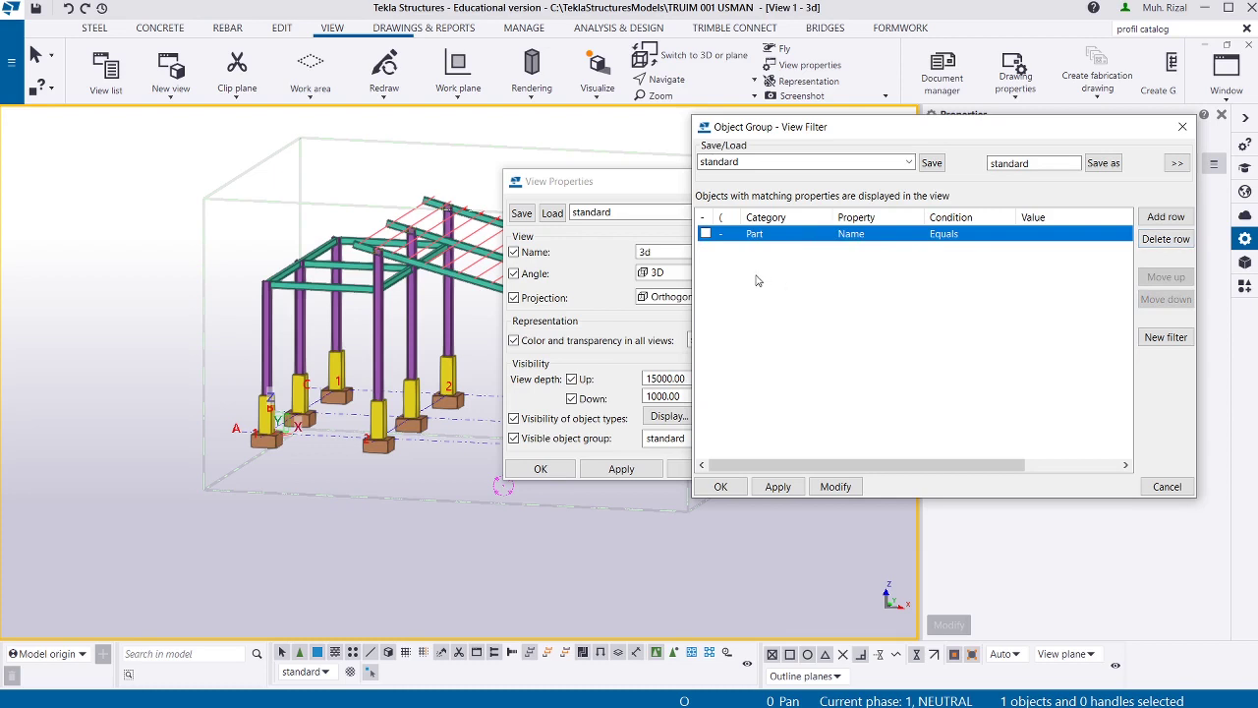
Examine which conditions and value sources the Part Name filter row offers.
{"action": "left_click", "coordinate": [941, 239]}
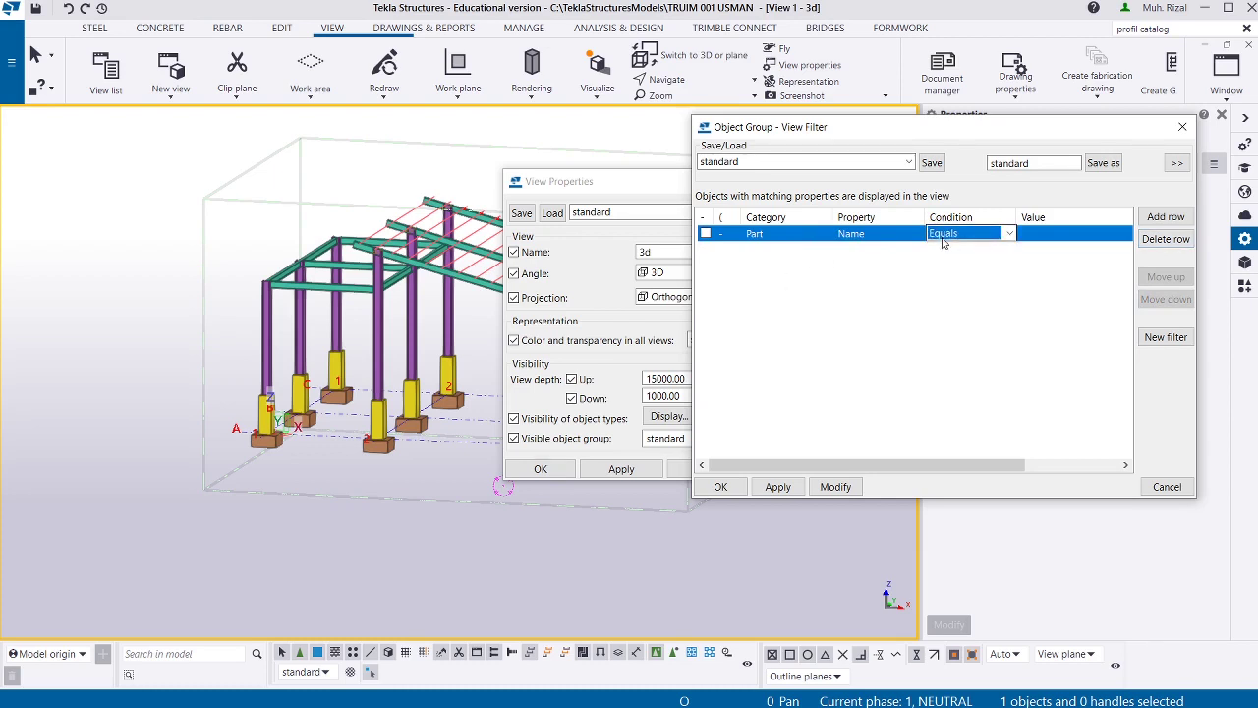
{"action": "left_click", "coordinate": [1009, 234]}
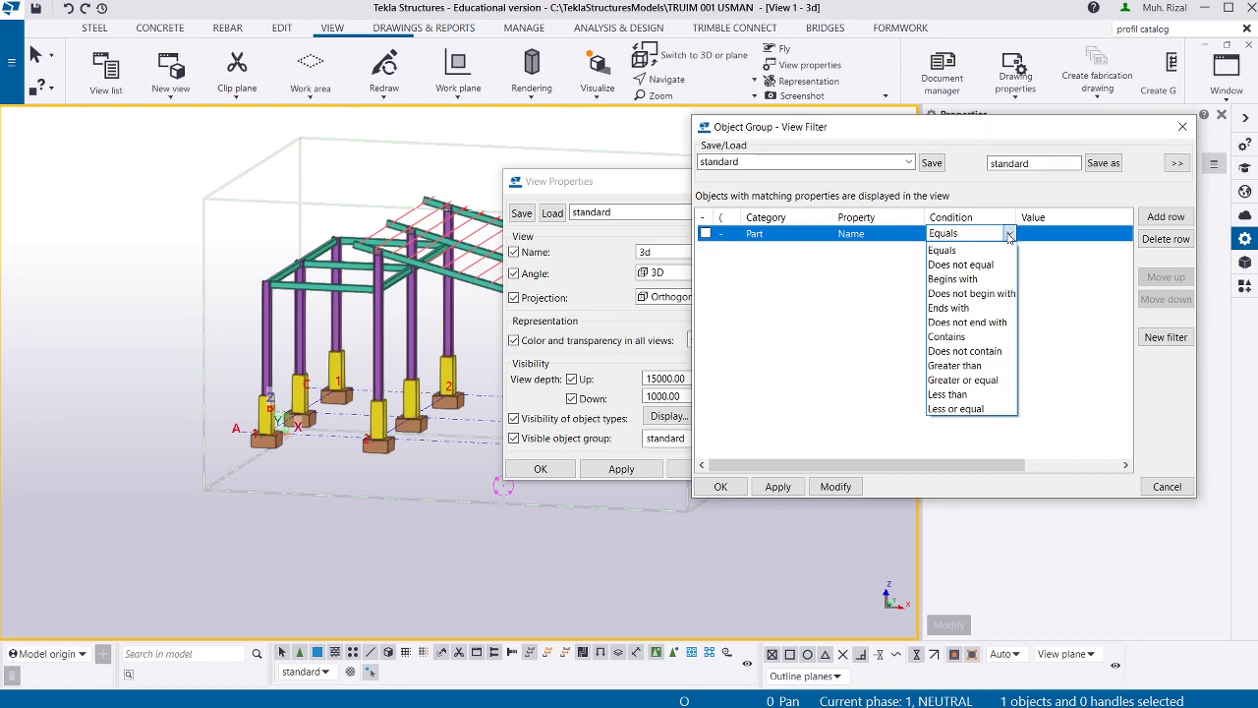
{"action": "left_click", "coordinate": [1008, 235]}
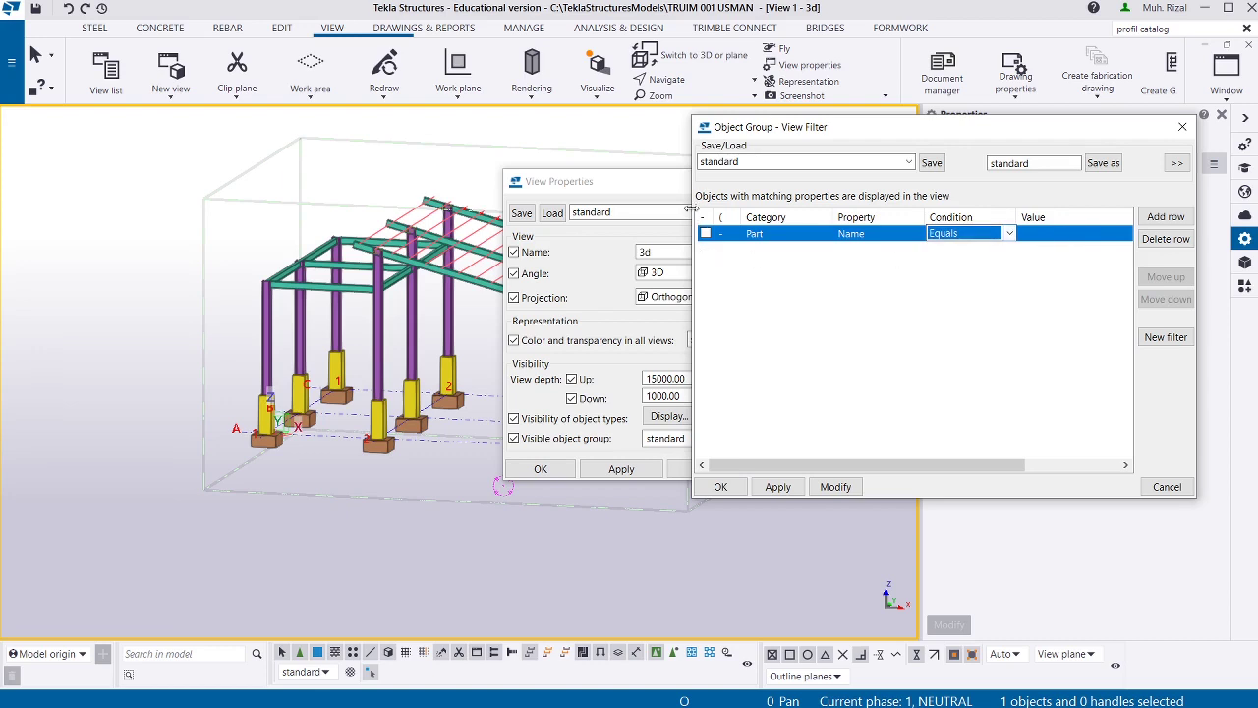
{"action": "left_click_drag", "start_coordinate": [691, 209], "coordinate": [533, 208]}
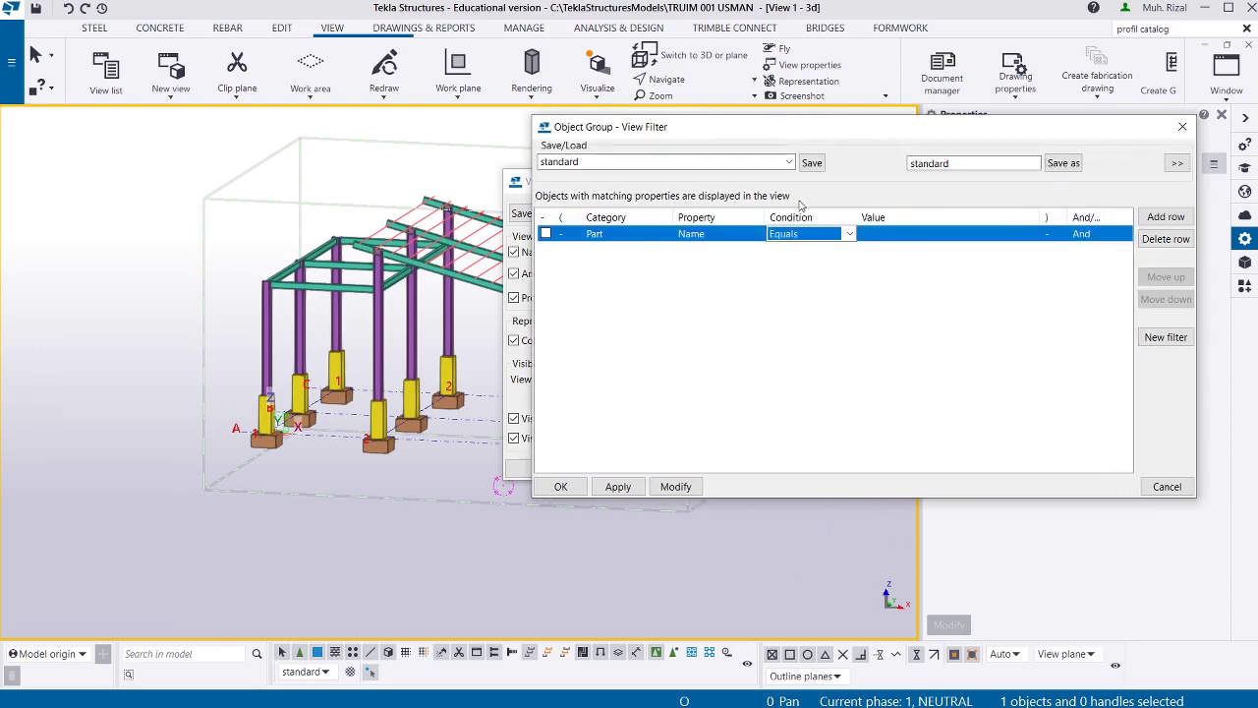
{"action": "left_click", "coordinate": [906, 236]}
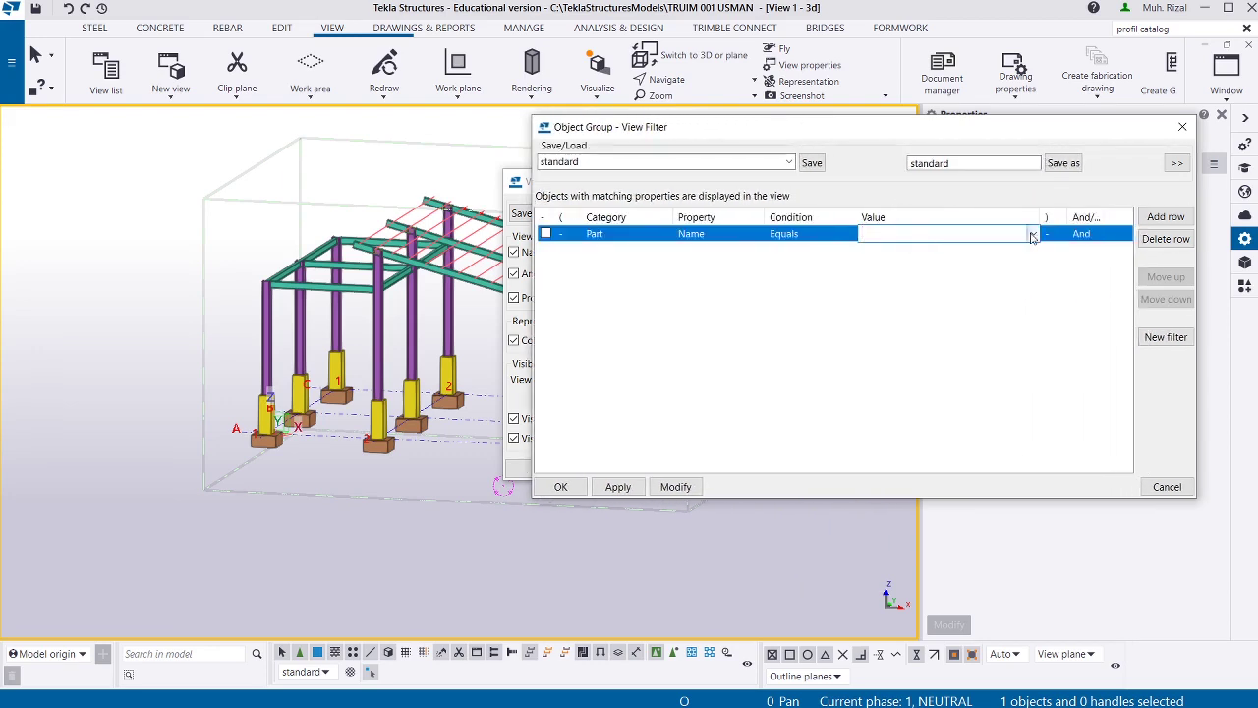
{"action": "left_click", "coordinate": [1033, 236]}
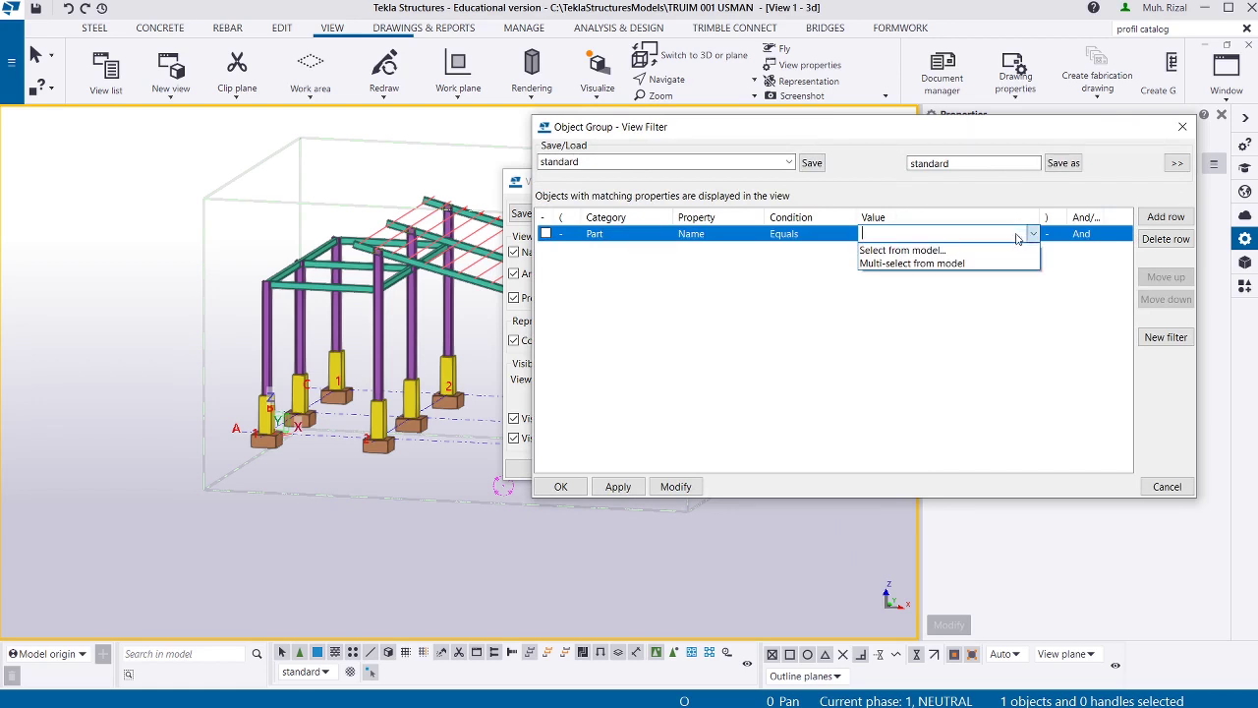
{"action": "left_click", "coordinate": [1008, 240]}
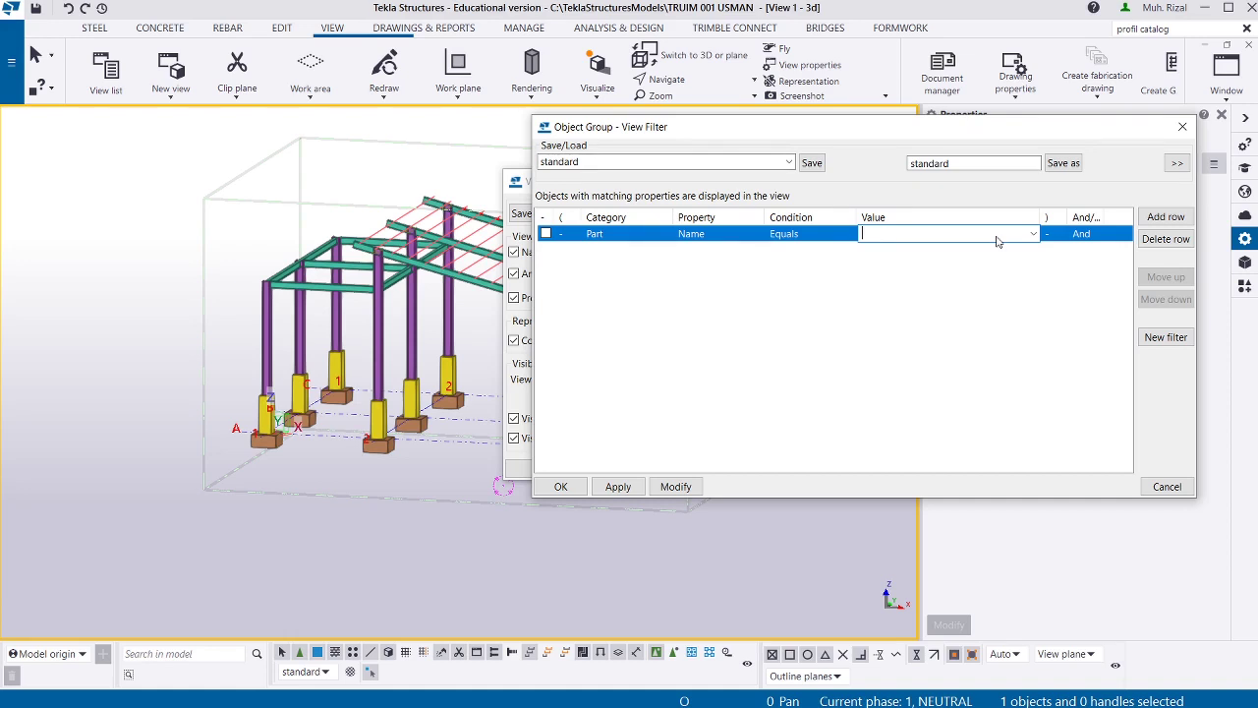
{"action": "left_click", "coordinate": [1029, 275]}
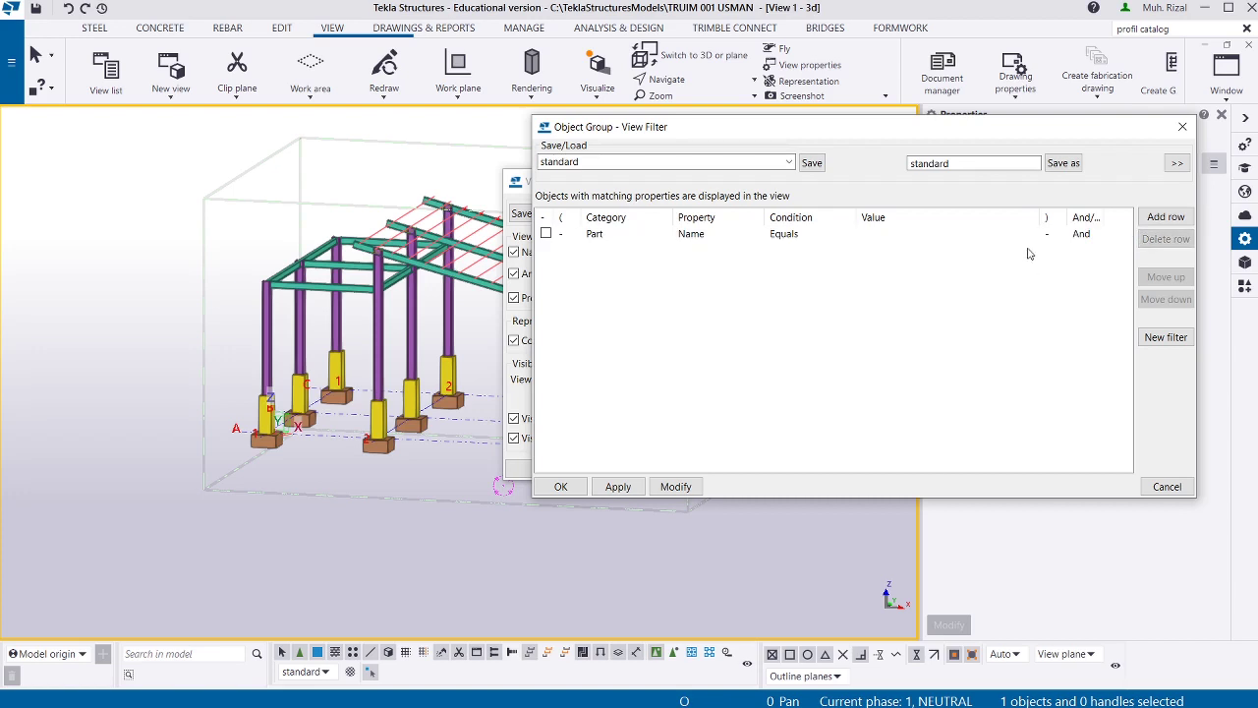
{"action": "left_click", "coordinate": [1034, 237]}
{"action": "left_click", "coordinate": [1028, 236]}
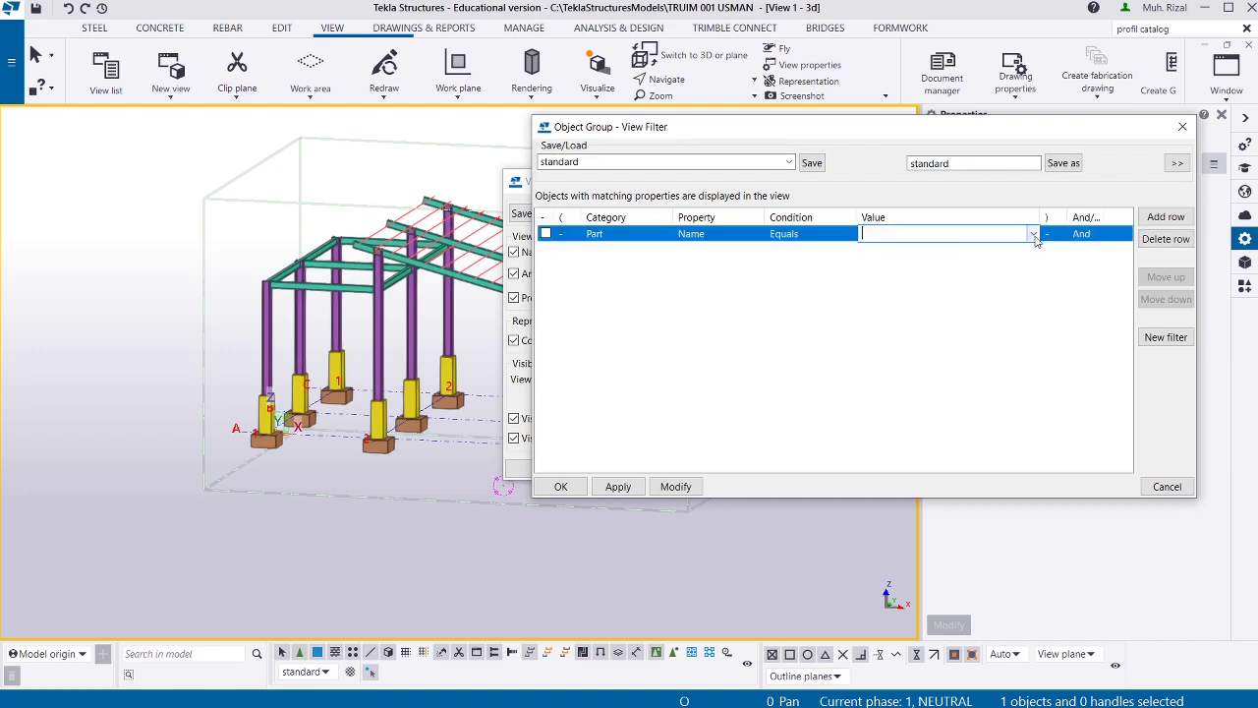
{"action": "left_click", "coordinate": [1033, 236]}
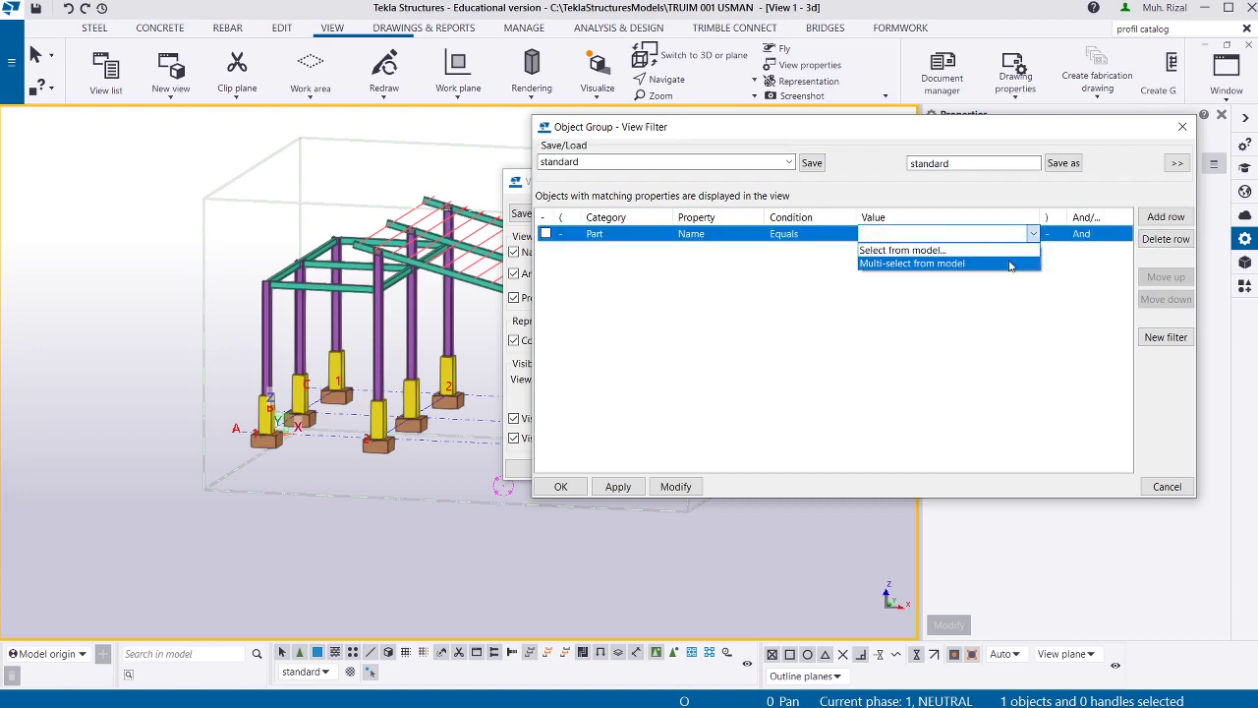
{"action": "left_click", "coordinate": [969, 325]}
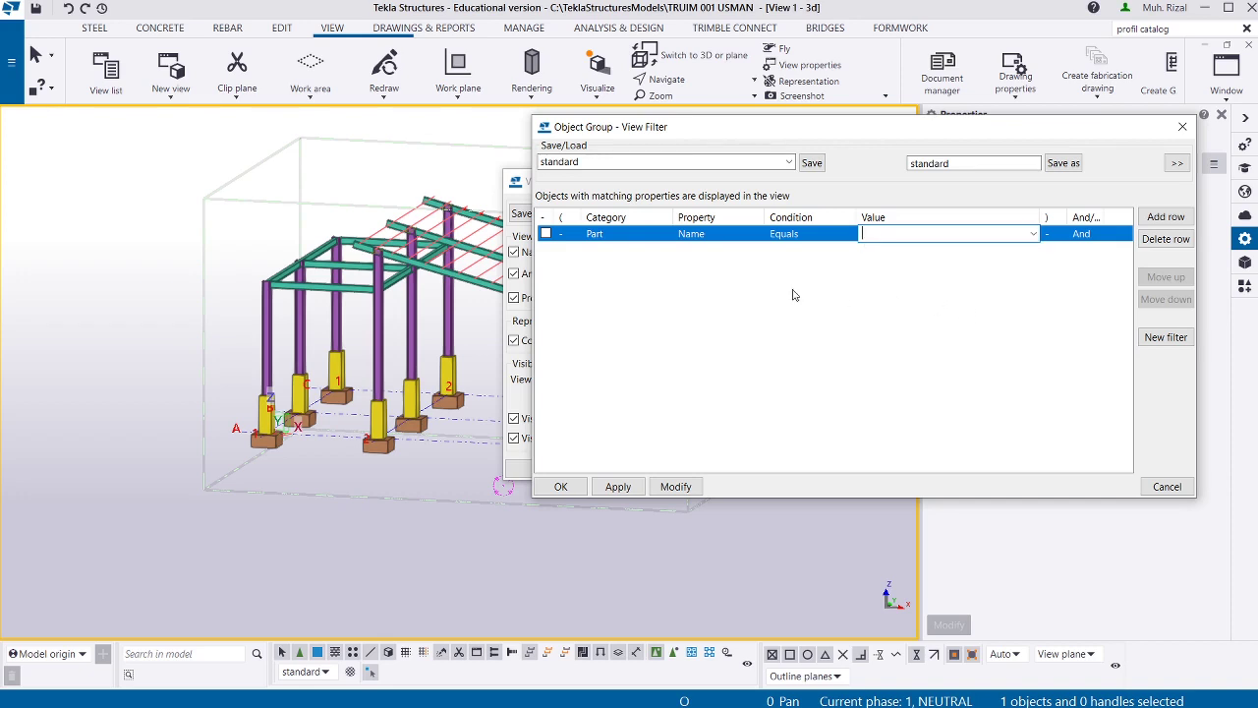
{"action": "left_click", "coordinate": [804, 236]}
{"action": "left_click", "coordinate": [847, 234]}
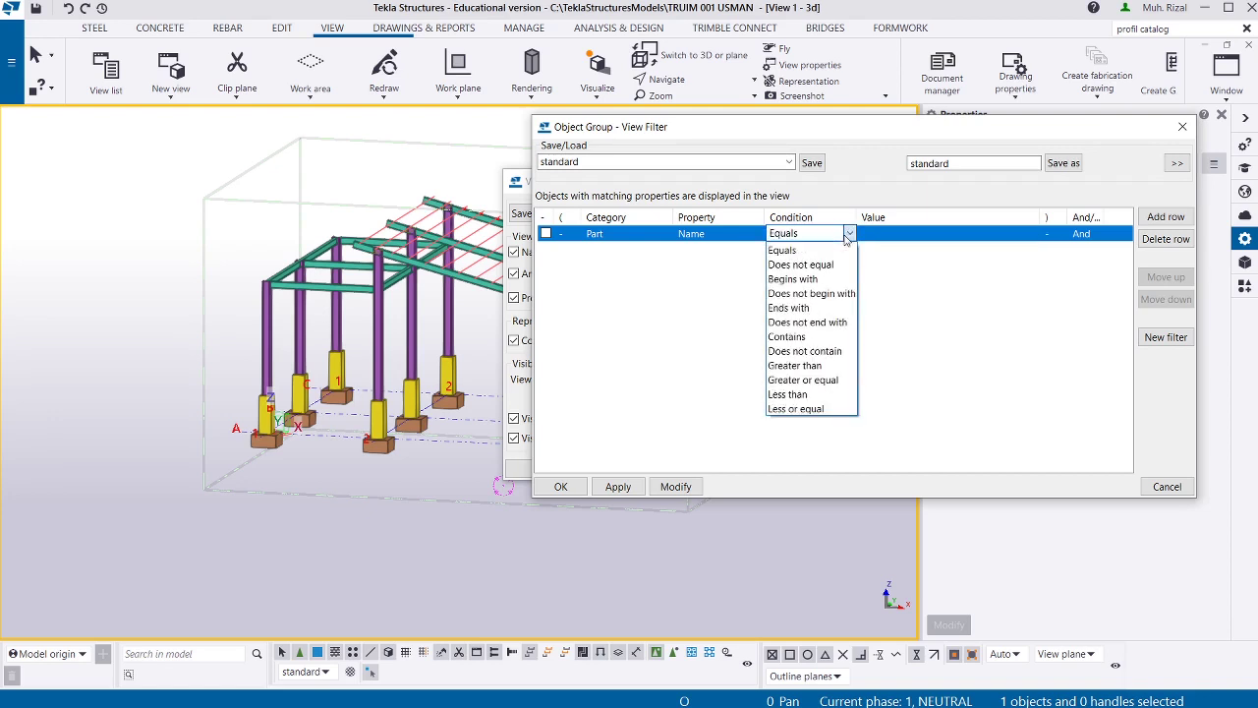
{"action": "left_click", "coordinate": [692, 332]}
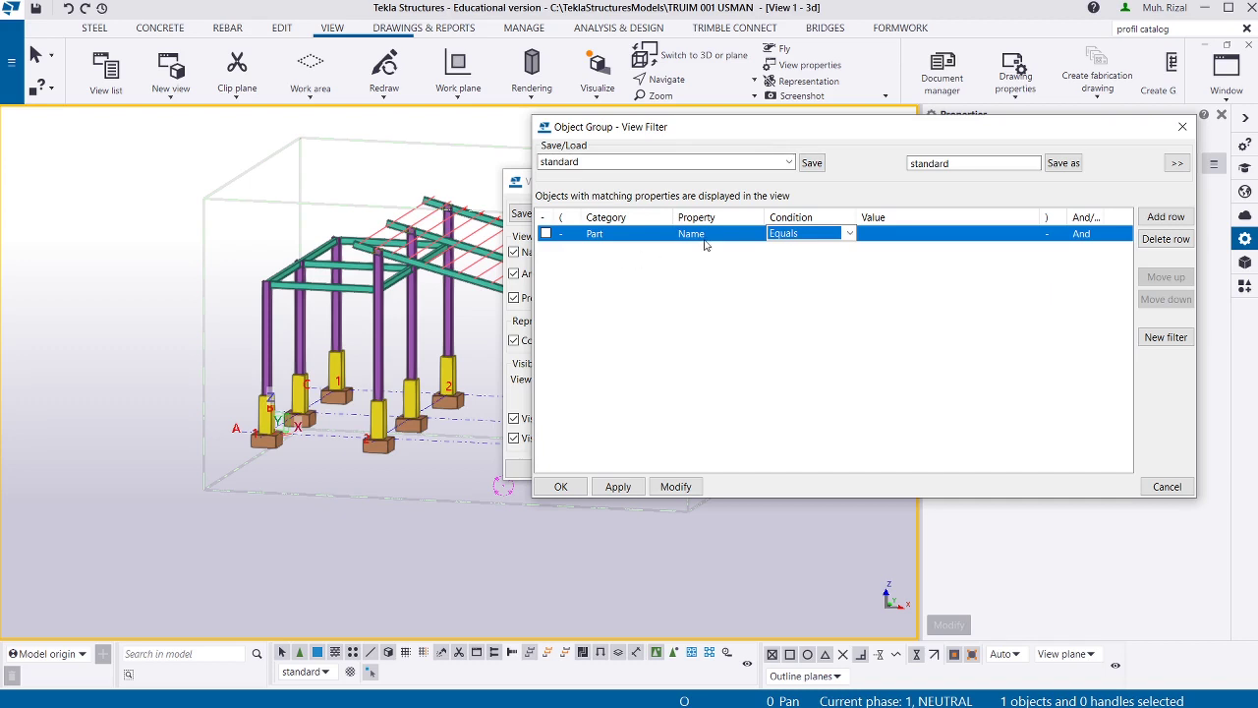
{"action": "left_click", "coordinate": [786, 234]}
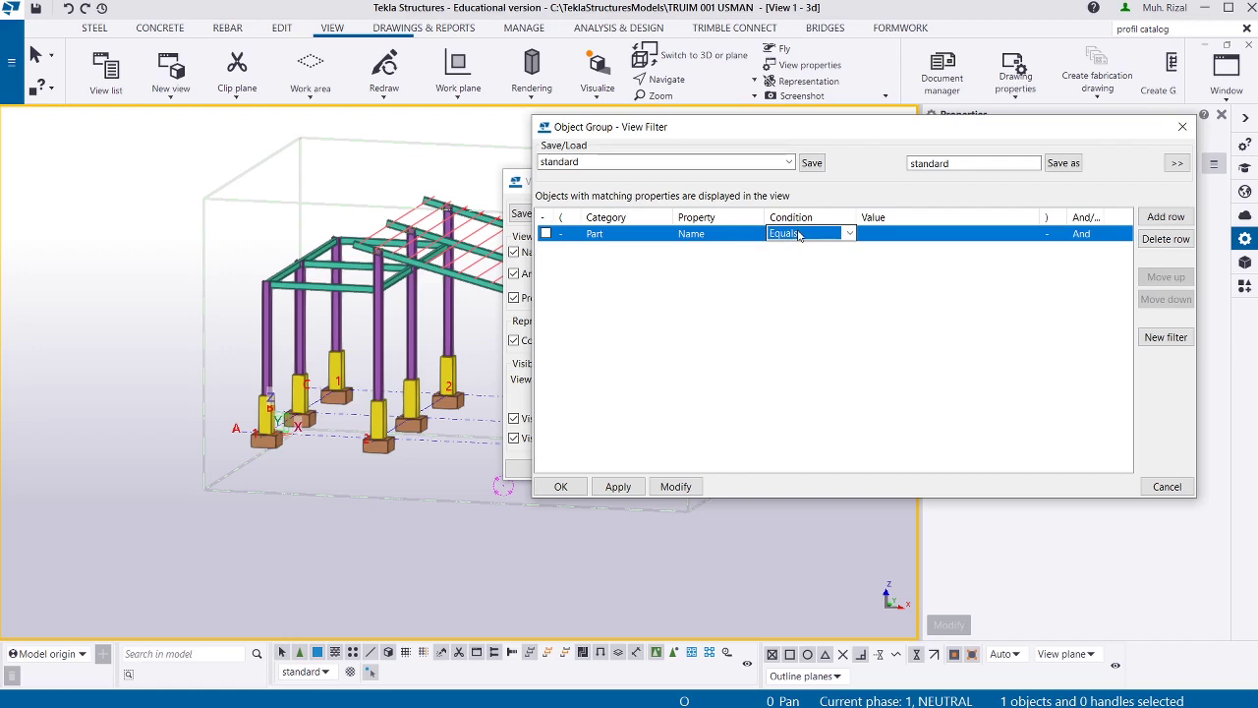
{"action": "left_click", "coordinate": [865, 272]}
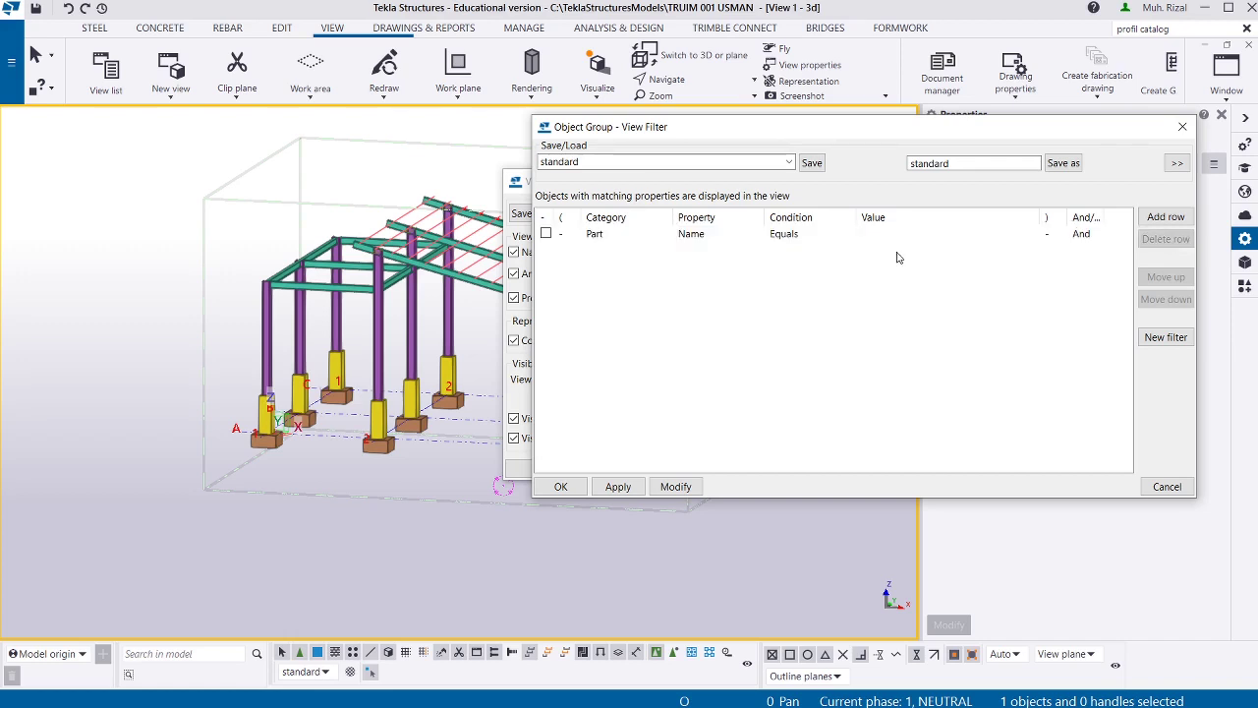
Set the Part Name filter row to equal COLUMN and close the View Properties dialog.
{"action": "left_click", "coordinate": [919, 239]}
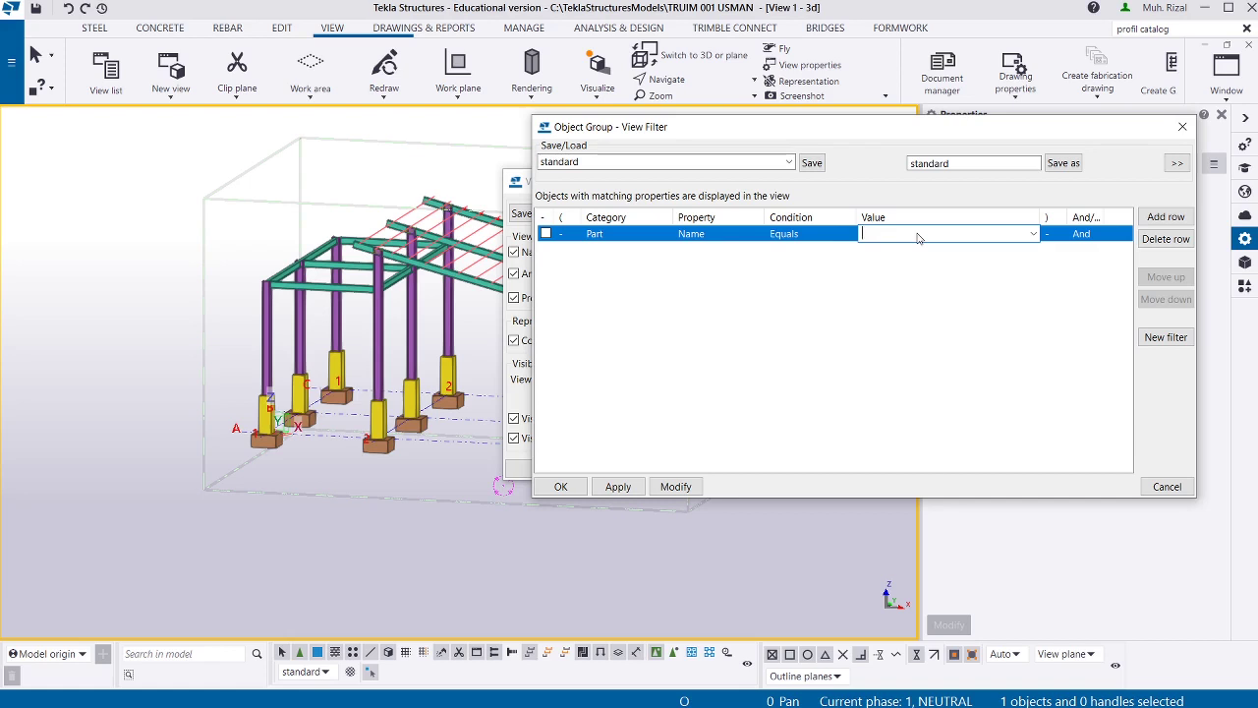
{"action": "type", "text": "COLUMN"}
{"action": "left_click_drag", "start_coordinate": [522, 191], "coordinate": [71, 302]}
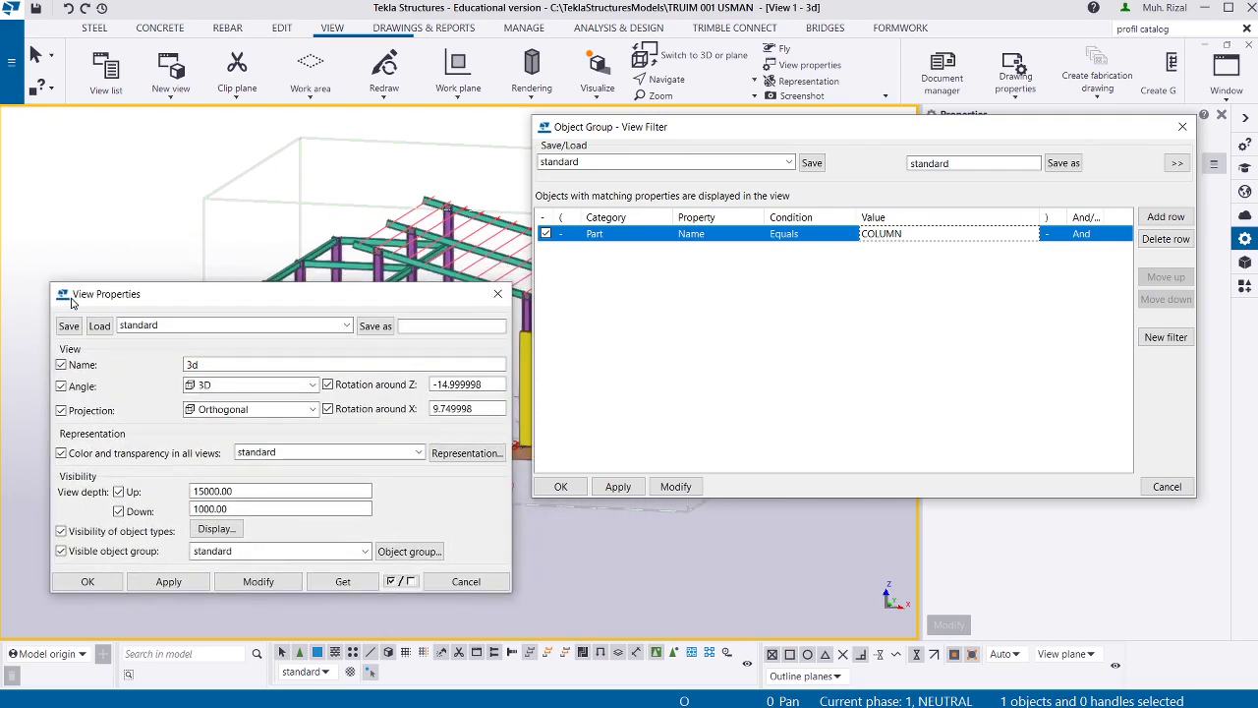
{"action": "left_click", "coordinate": [497, 293]}
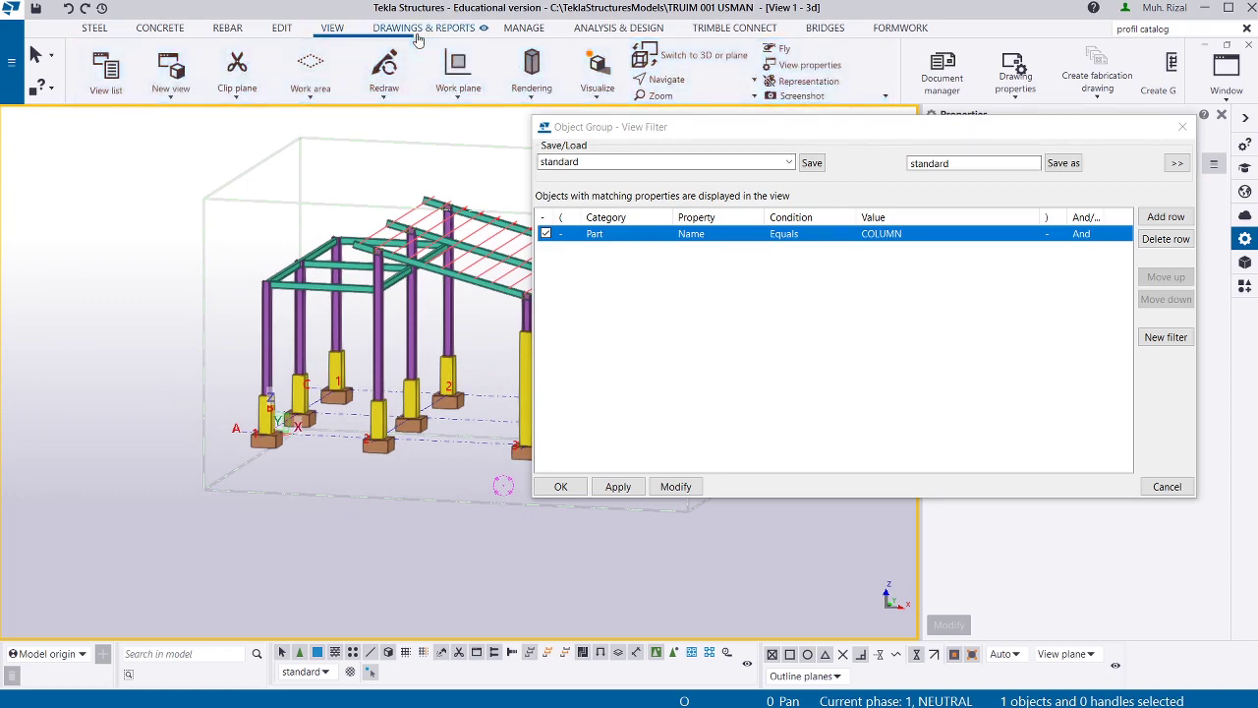
Open the Phase Manager beside the view filter to review the list of phases.
{"action": "scroll", "coordinate": [314, 39], "scroll_direction": "down", "scroll_amount": 1}
{"action": "scroll", "coordinate": [315, 44], "scroll_direction": "down", "scroll_amount": 1}
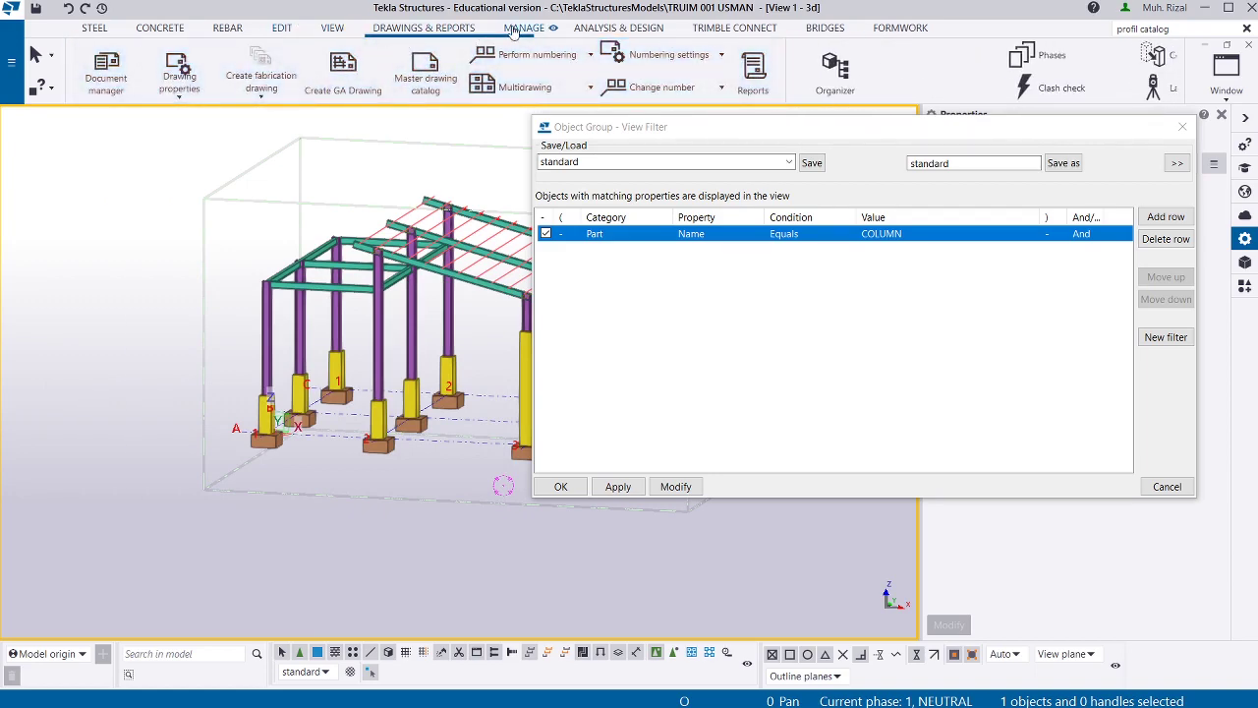
{"action": "left_click", "coordinate": [329, 59]}
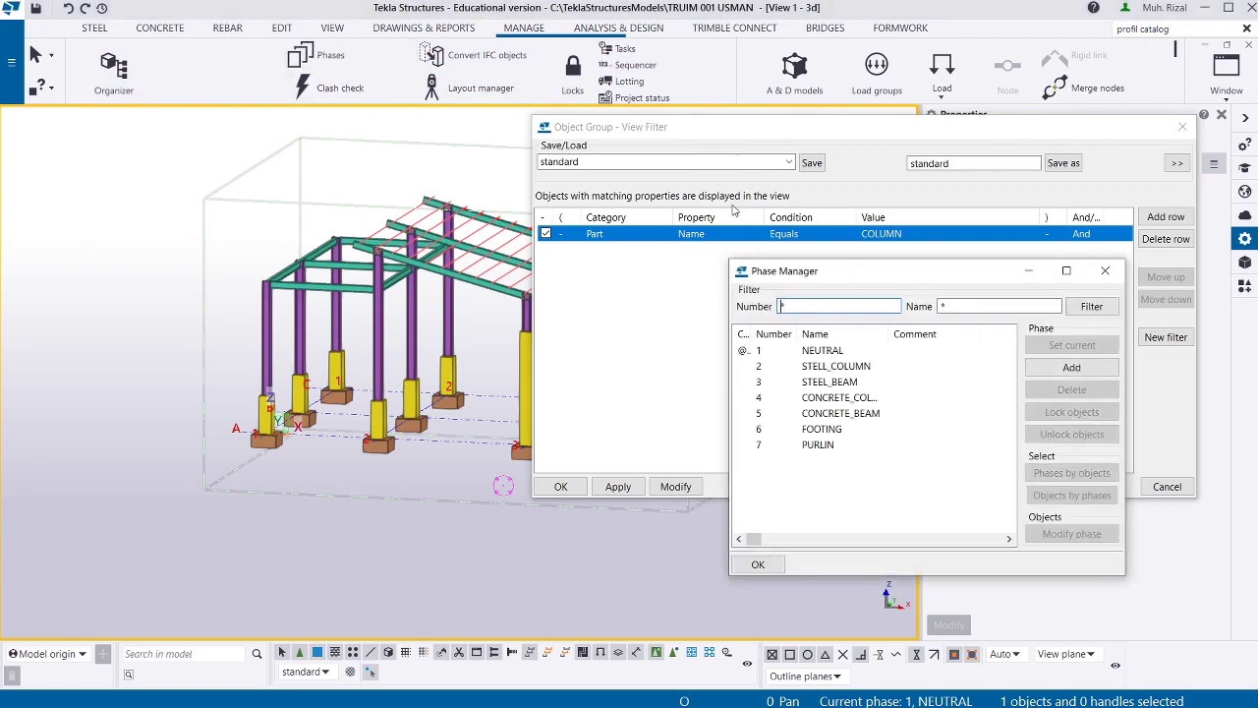
{"action": "left_click_drag", "start_coordinate": [895, 273], "coordinate": [285, 254]}
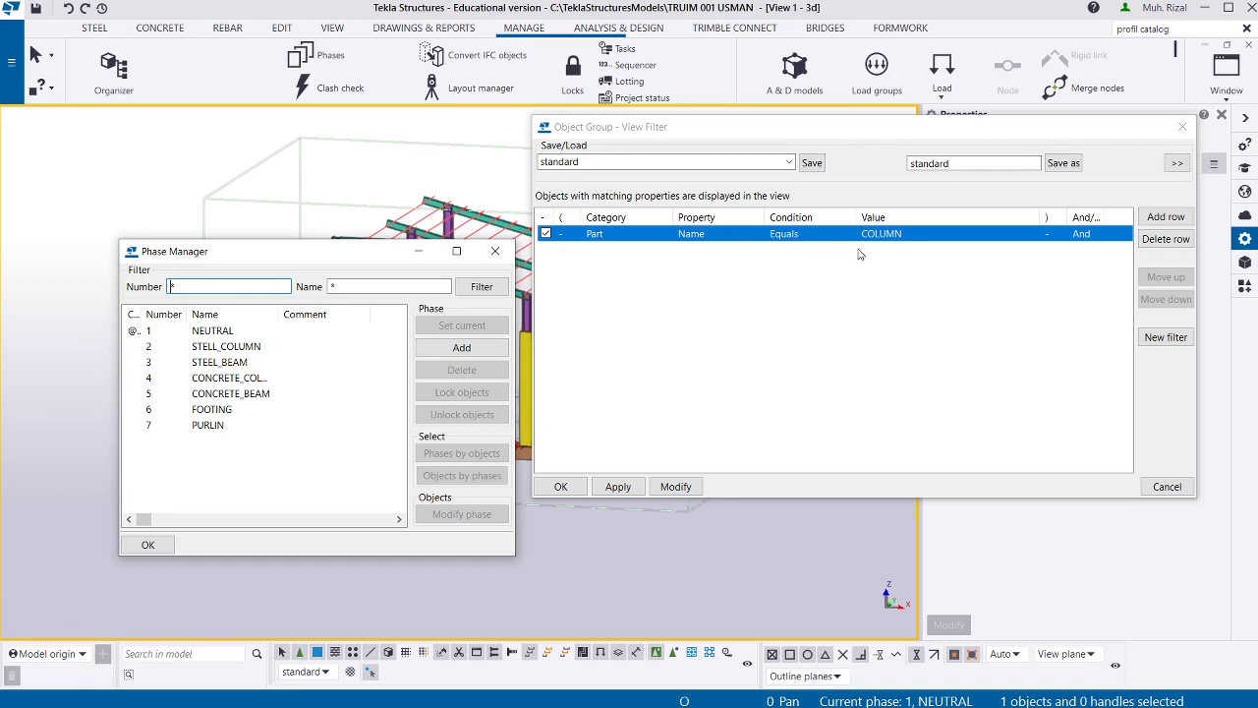
Set the Part Name filter value to COLUMN by selecting it from the model, picking a front purple steel column.
{"action": "left_click", "coordinate": [940, 235]}
{"action": "left_click", "coordinate": [1032, 235]}
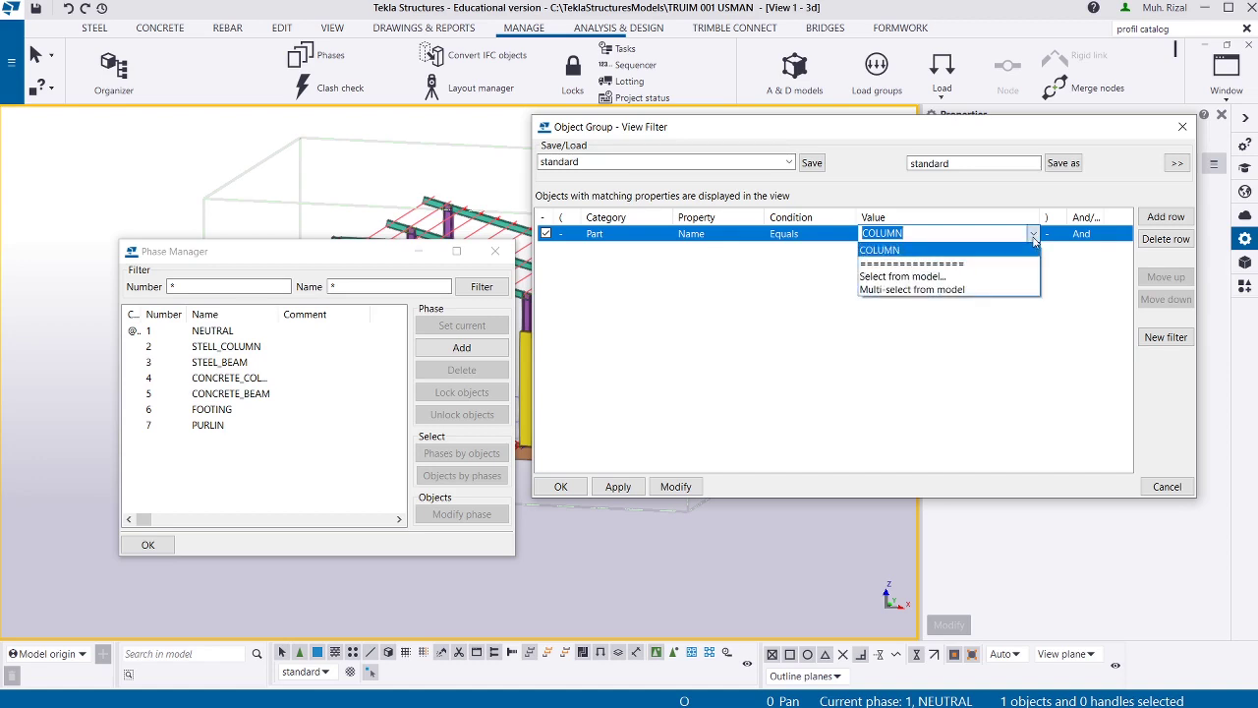
{"action": "left_click", "coordinate": [1006, 279]}
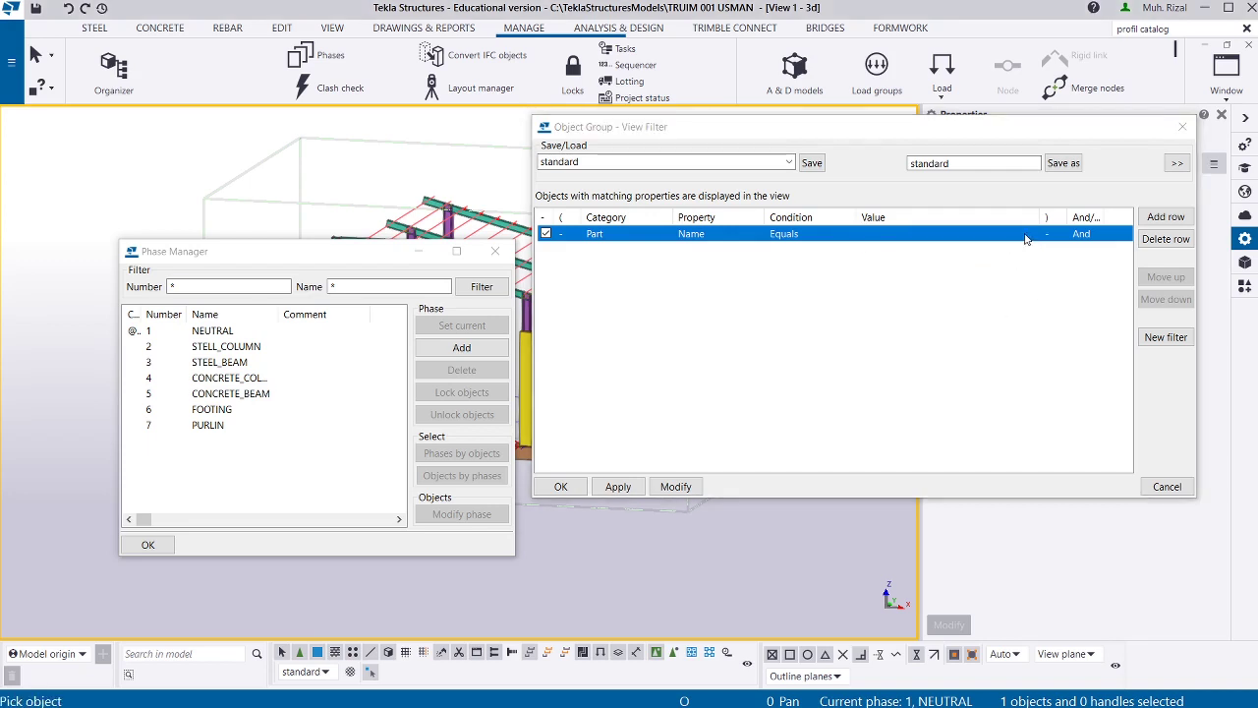
{"action": "left_click", "coordinate": [418, 250]}
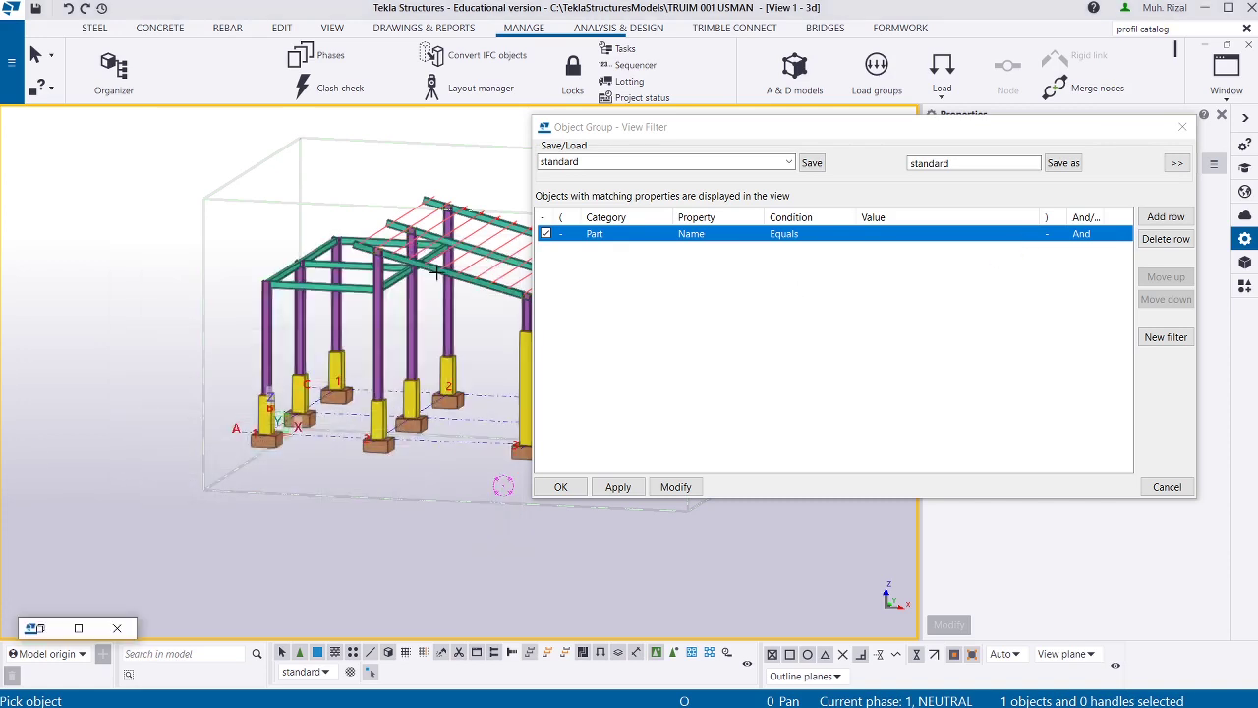
{"action": "left_click", "coordinate": [380, 335]}
{"action": "left_click", "coordinate": [381, 335]}
{"action": "scroll", "coordinate": [380, 335], "scroll_direction": "up", "scroll_amount": 2}
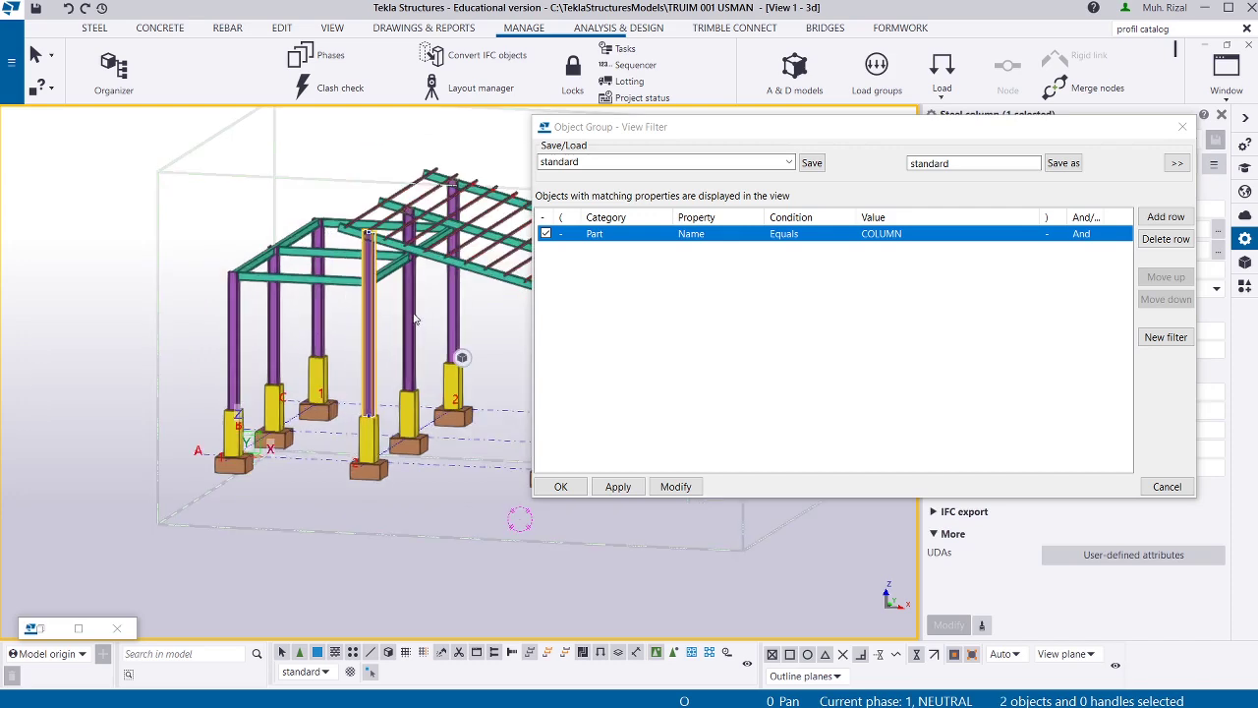
{"action": "left_click", "coordinate": [411, 310], "text": "ctrl"}
{"action": "left_click", "coordinate": [411, 310], "text": "ctrl"}
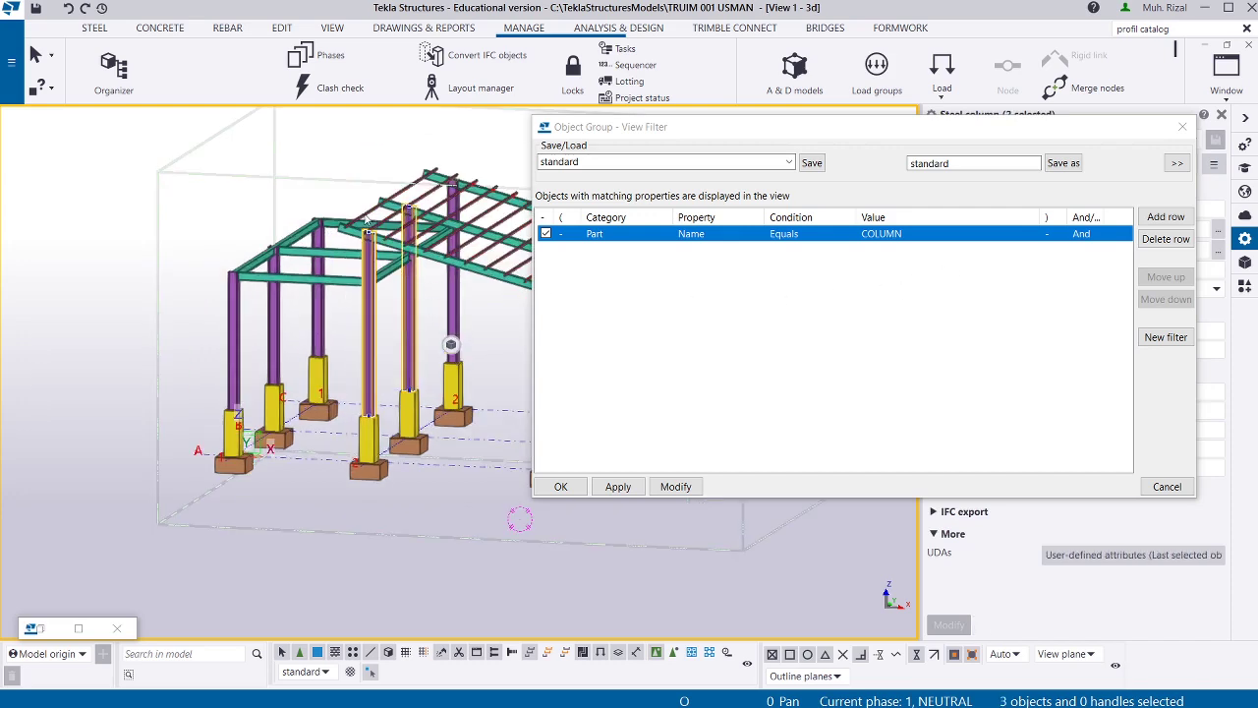
{"action": "left_click", "coordinate": [128, 217]}
{"action": "left_click", "coordinate": [812, 300]}
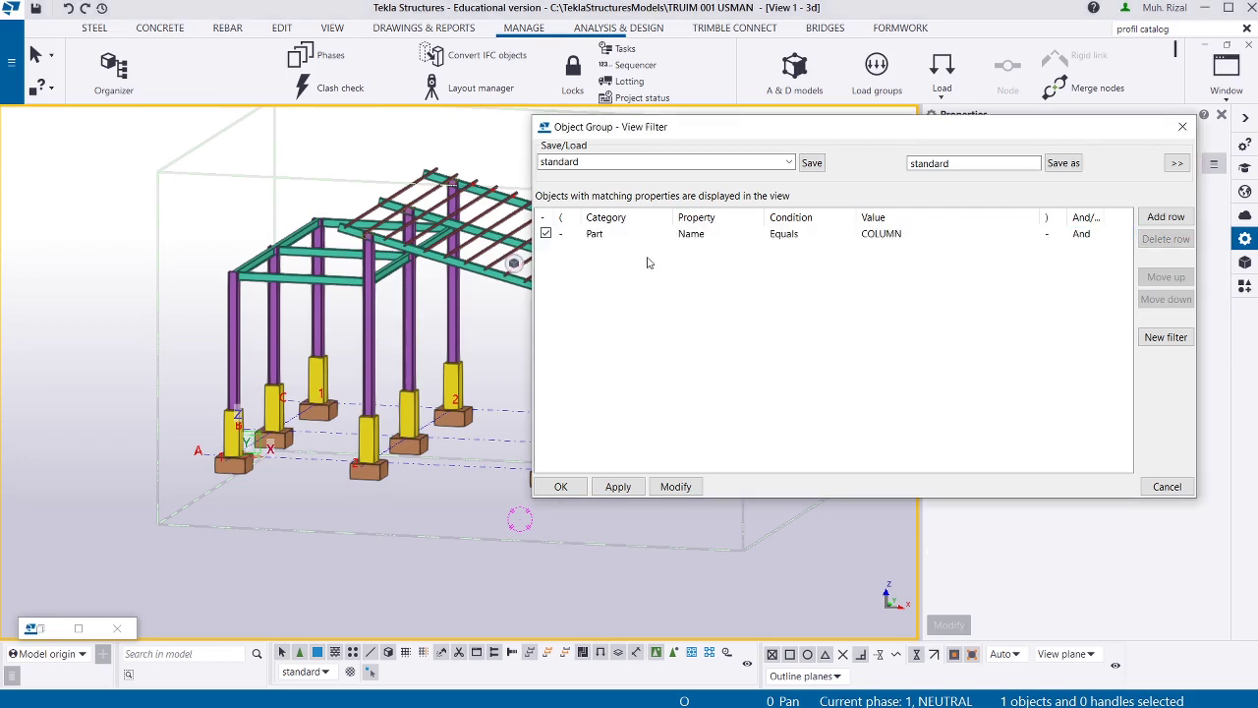
{"action": "left_click", "coordinate": [595, 234]}
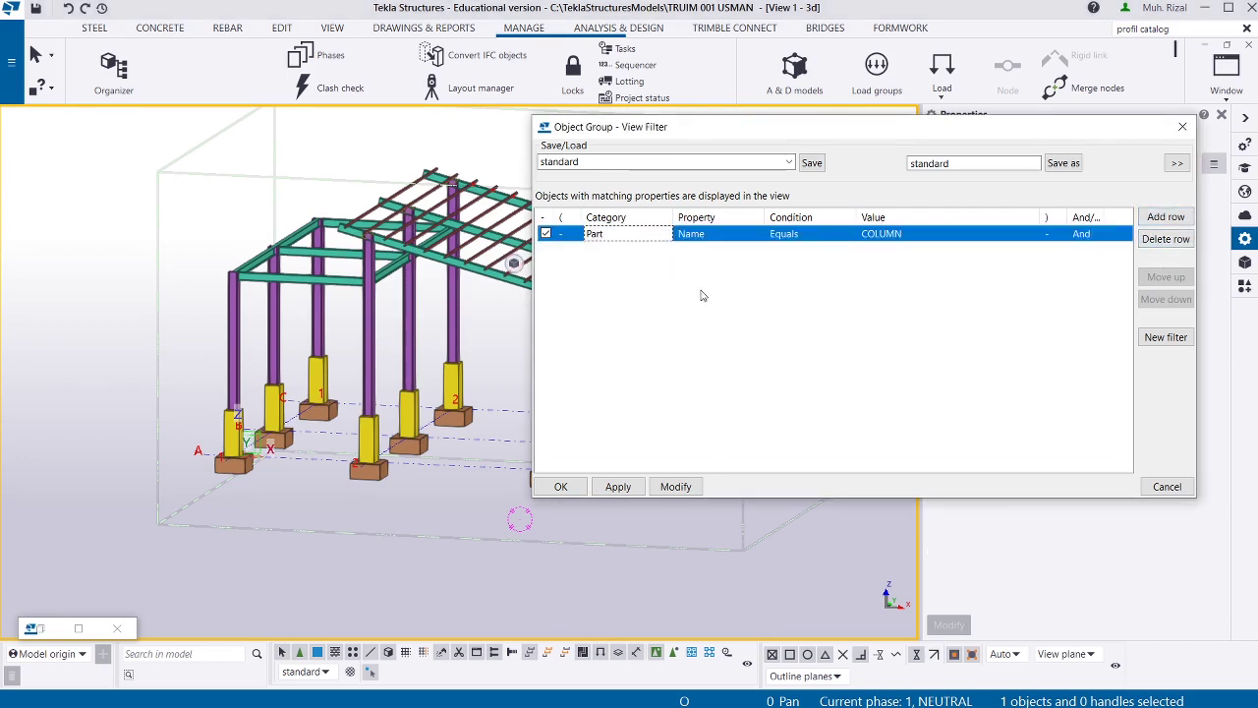
{"action": "left_click", "coordinate": [635, 297]}
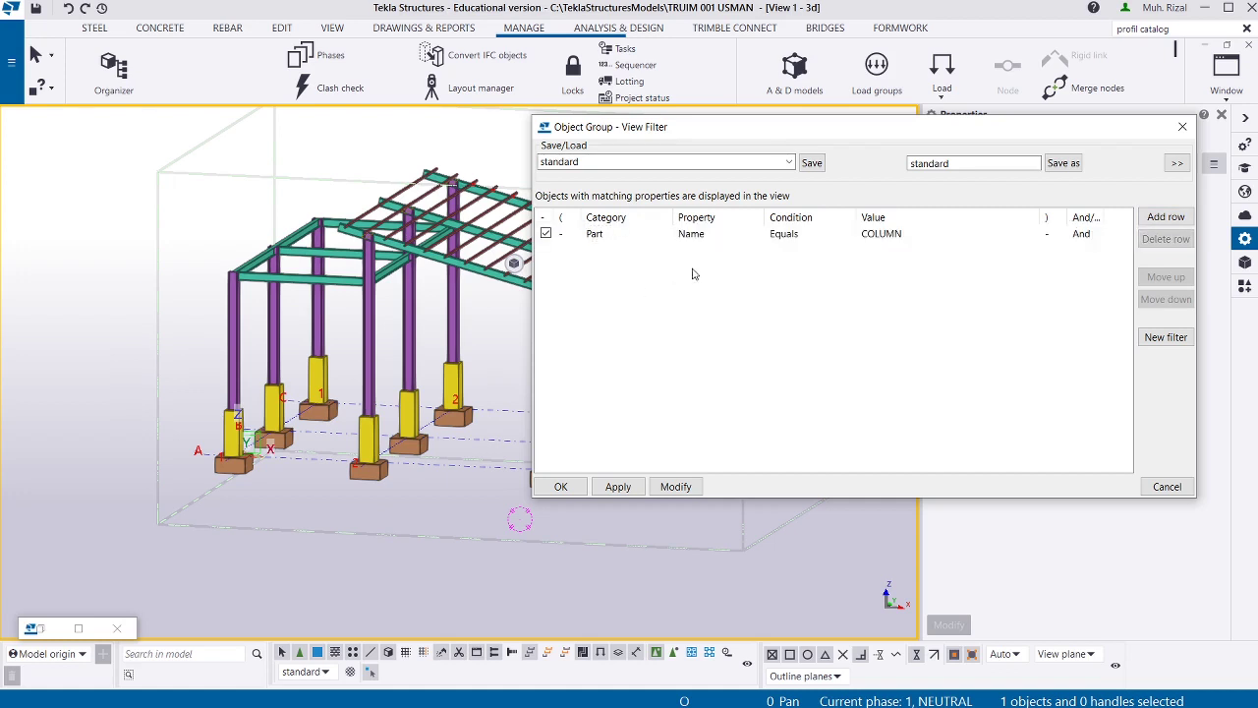
Add a second Part condition to the view filter and set its property to Material.
{"action": "left_click", "coordinate": [1165, 218]}
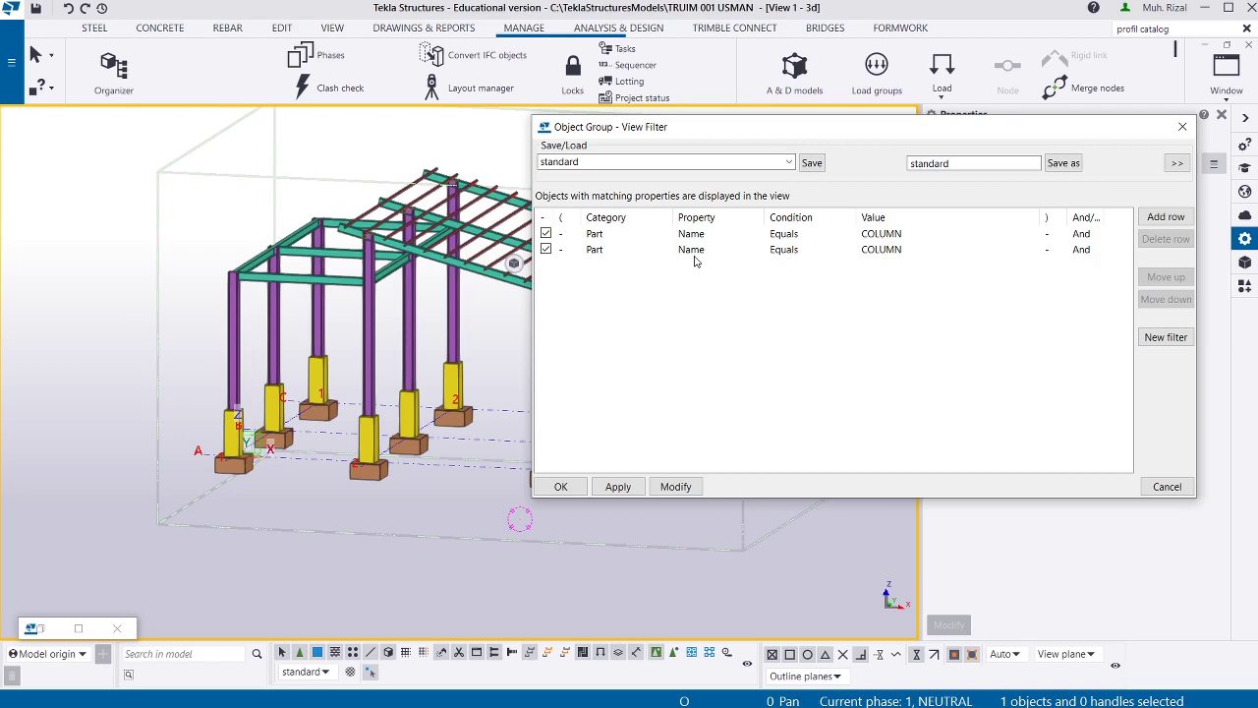
{"action": "left_click", "coordinate": [882, 250]}
{"action": "left_click", "coordinate": [1033, 250]}
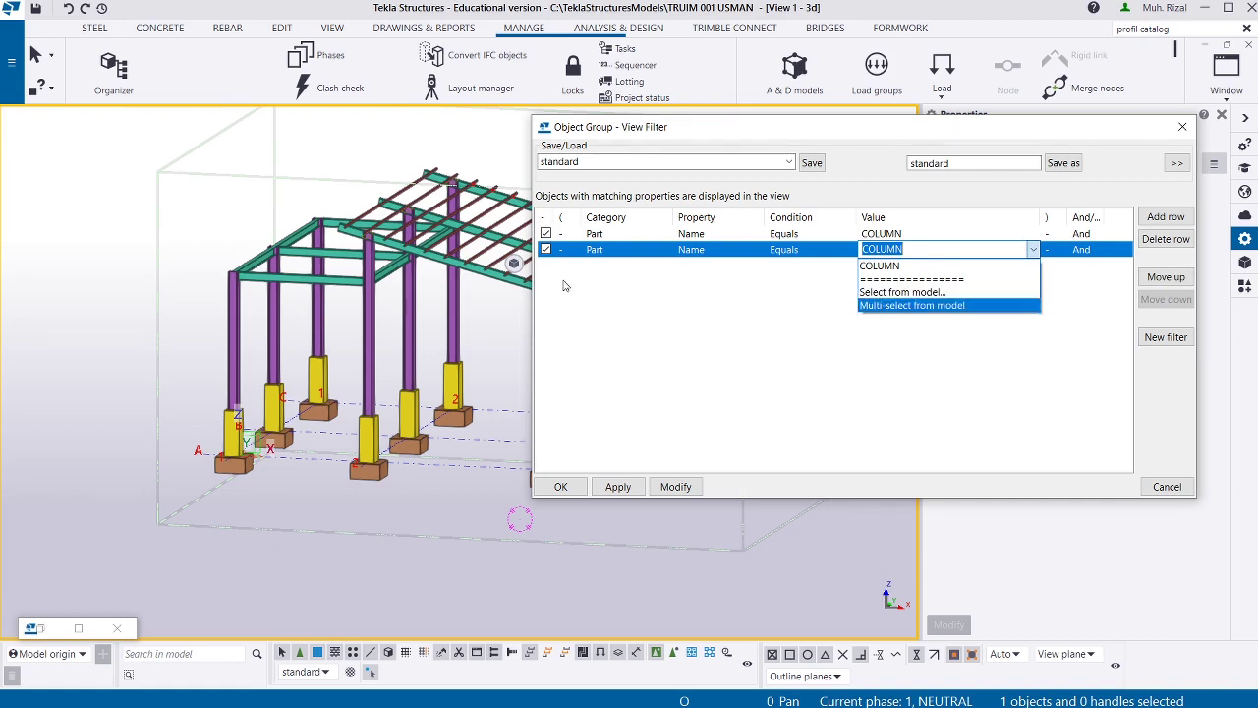
{"action": "left_click", "coordinate": [692, 259]}
{"action": "left_click", "coordinate": [700, 253]}
{"action": "left_click", "coordinate": [753, 250]}
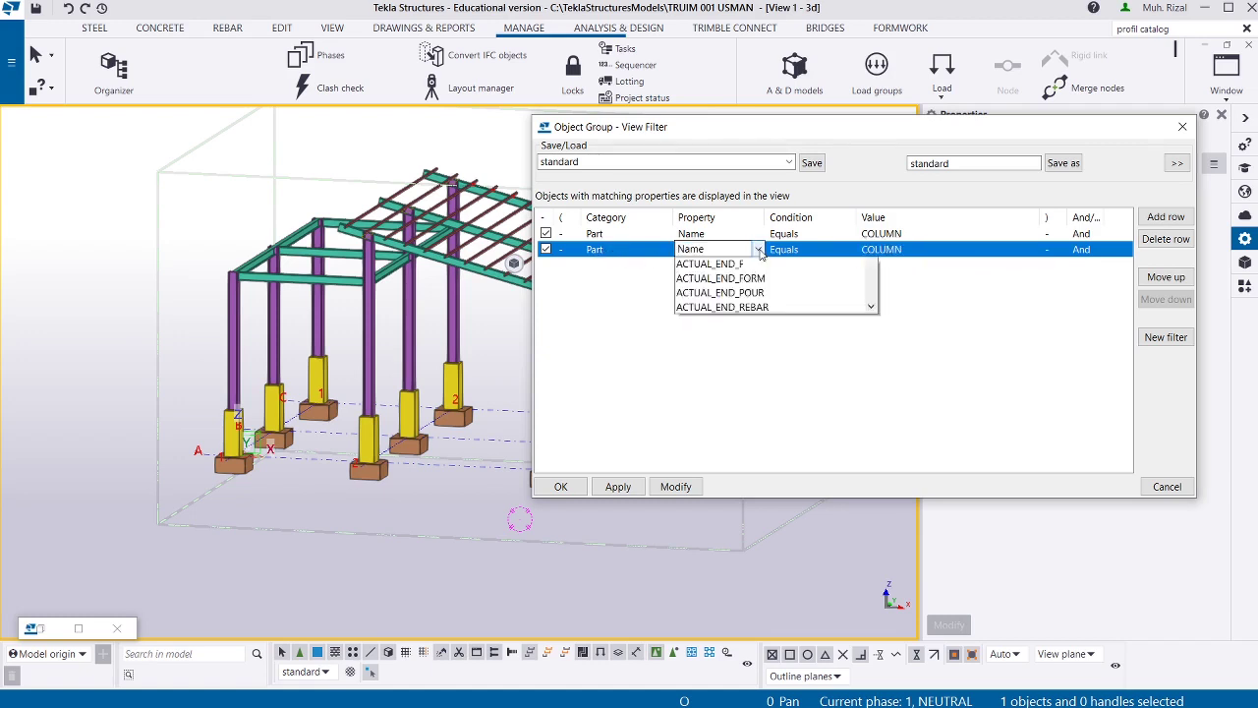
{"action": "left_click", "coordinate": [744, 295]}
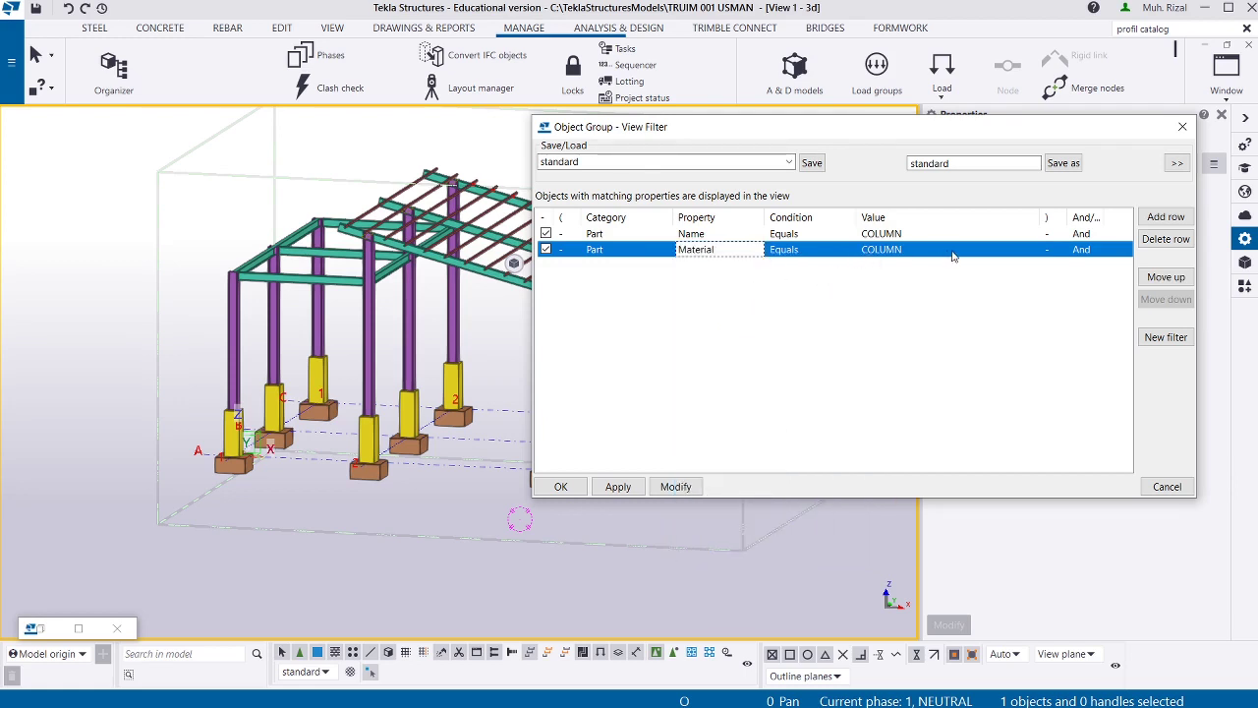
Set the Material condition's value to S275 by picking a steel column in the model.
{"action": "left_click", "coordinate": [1001, 255]}
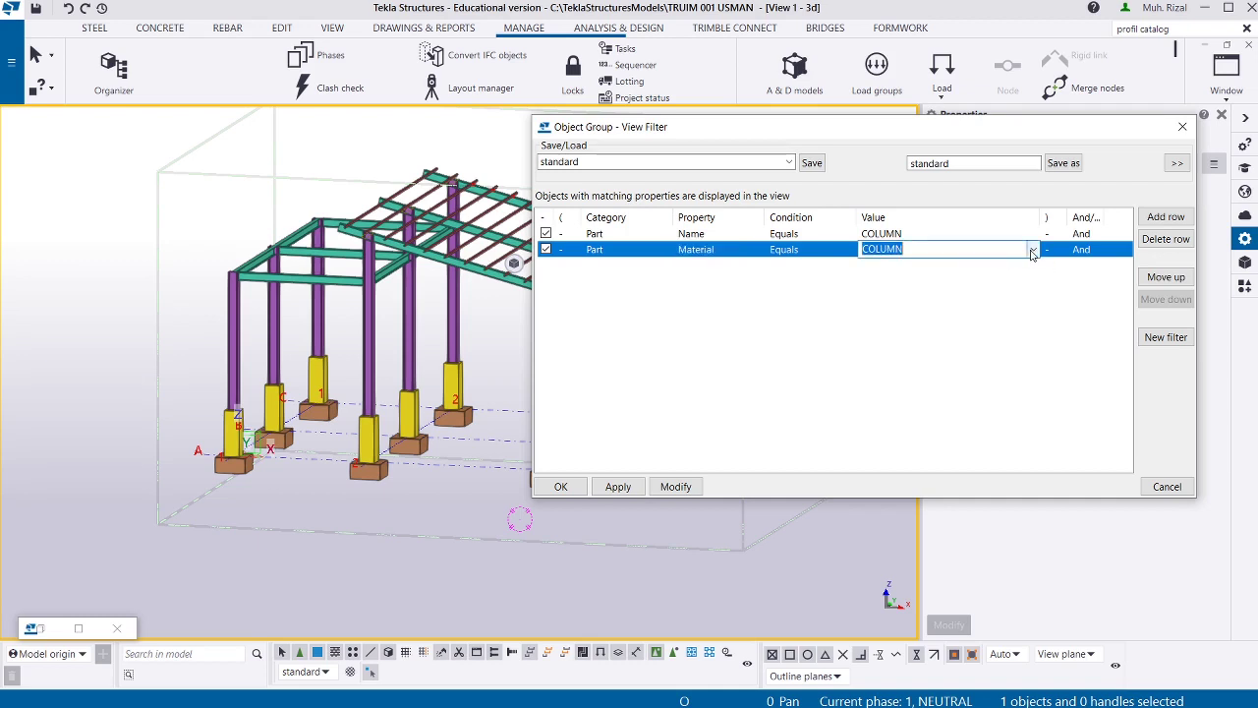
{"action": "left_click", "coordinate": [1032, 253]}
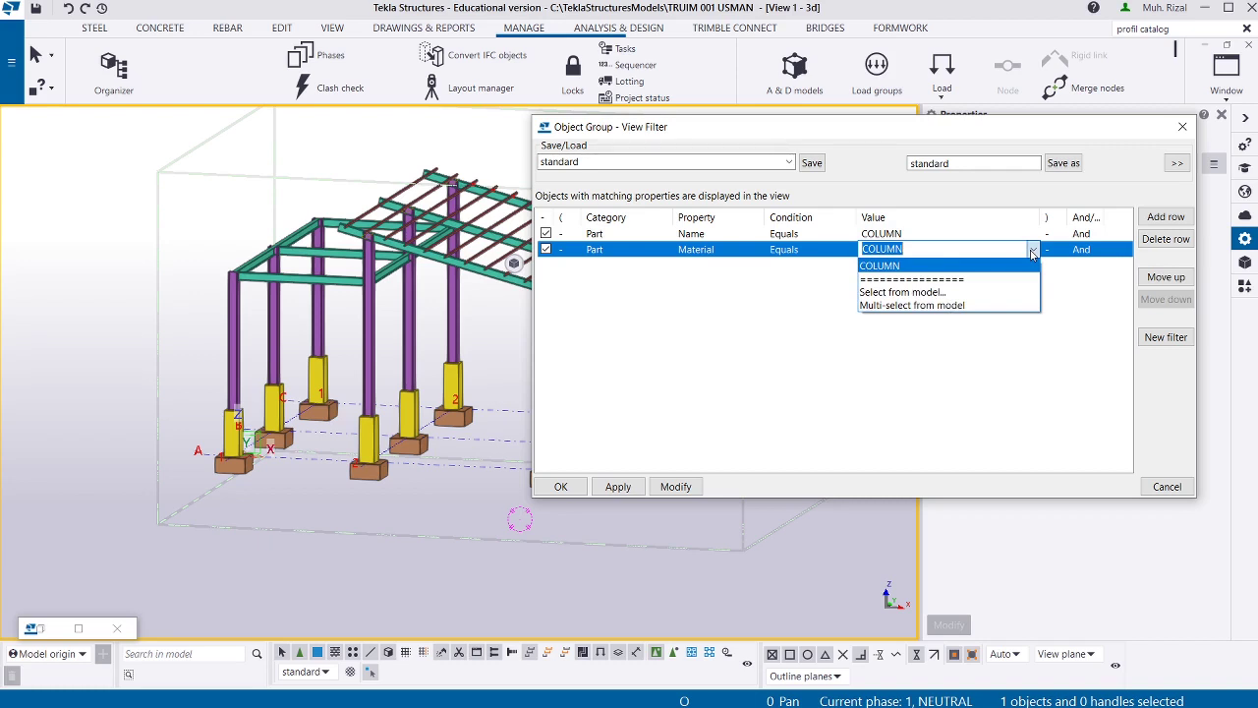
{"action": "left_click", "coordinate": [760, 324]}
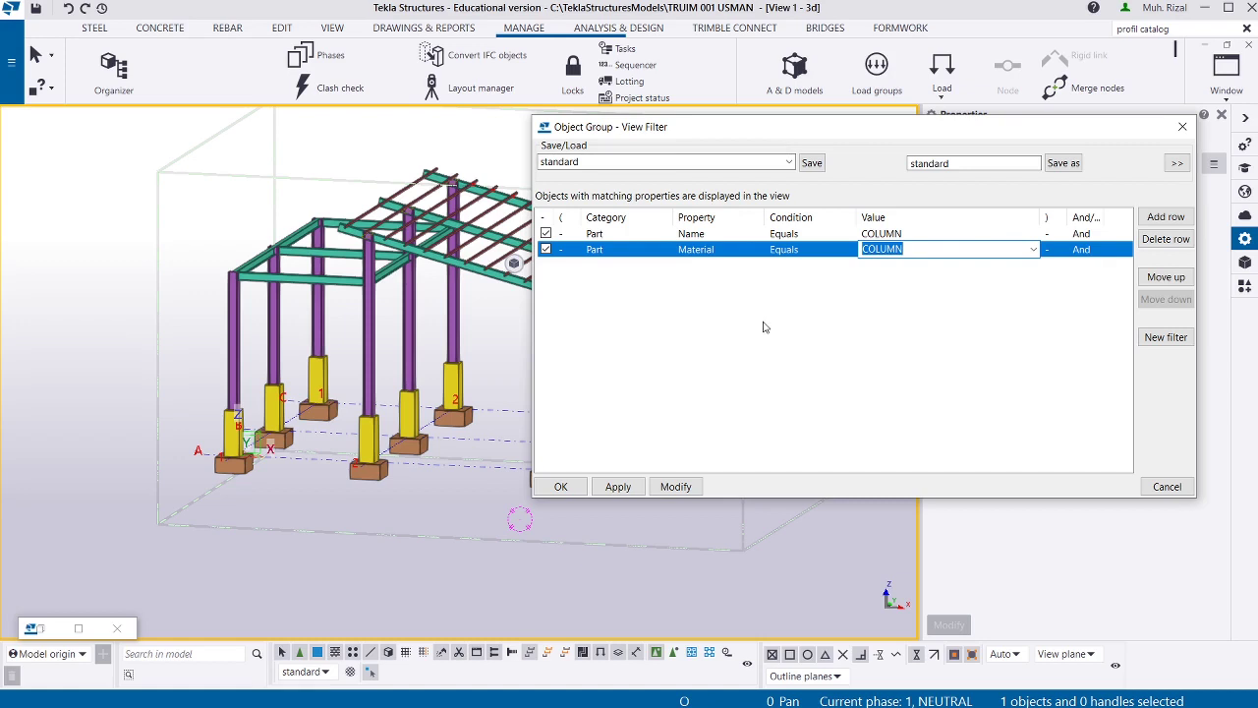
{"action": "left_click", "coordinate": [1033, 251]}
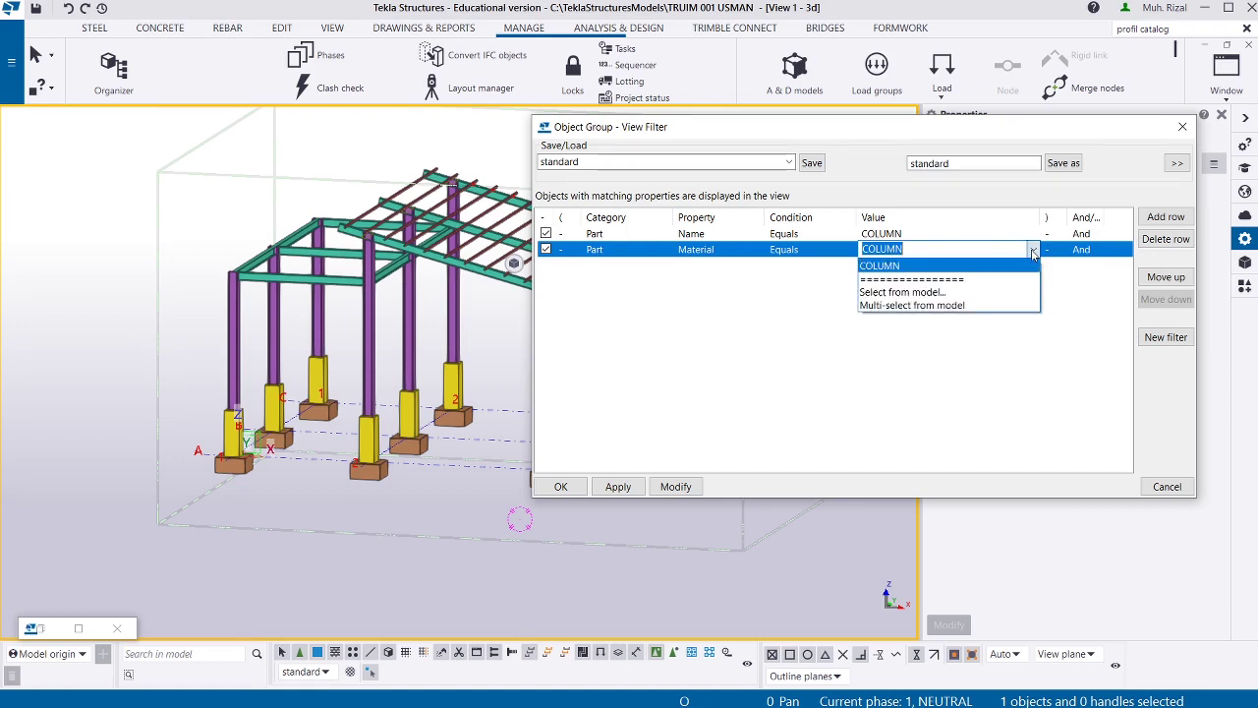
{"action": "left_click", "coordinate": [1001, 294]}
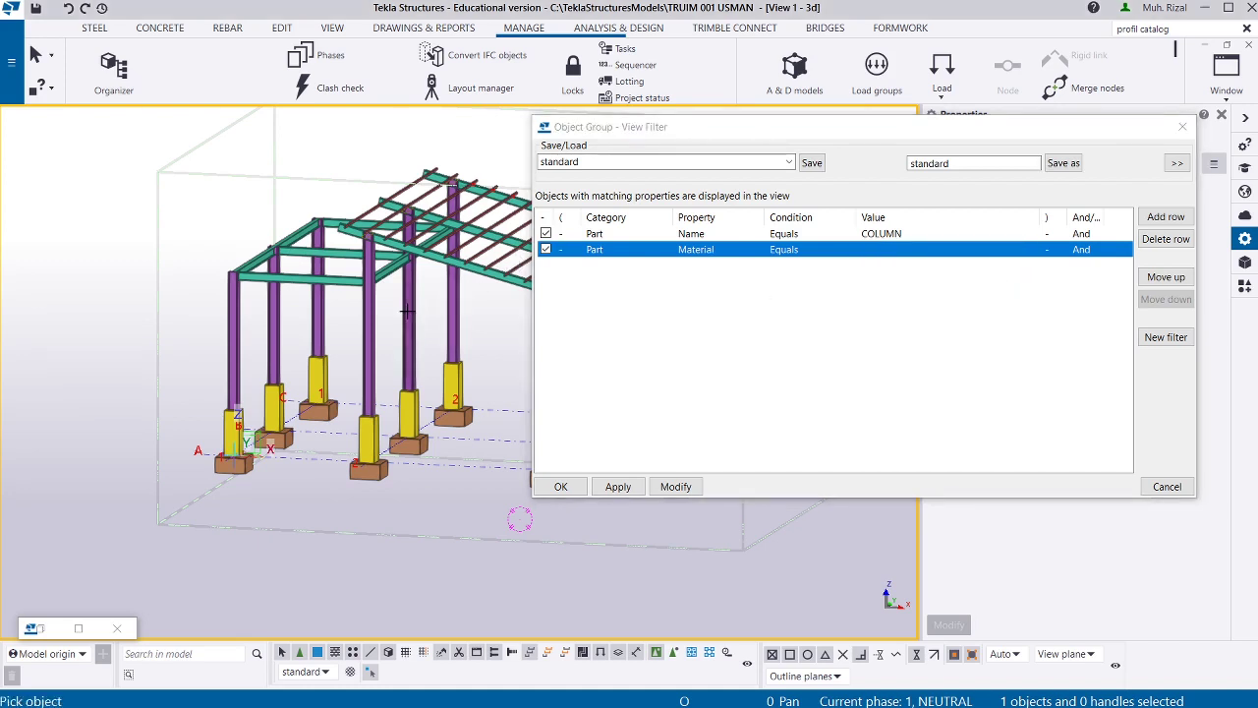
{"action": "left_click", "coordinate": [410, 316]}
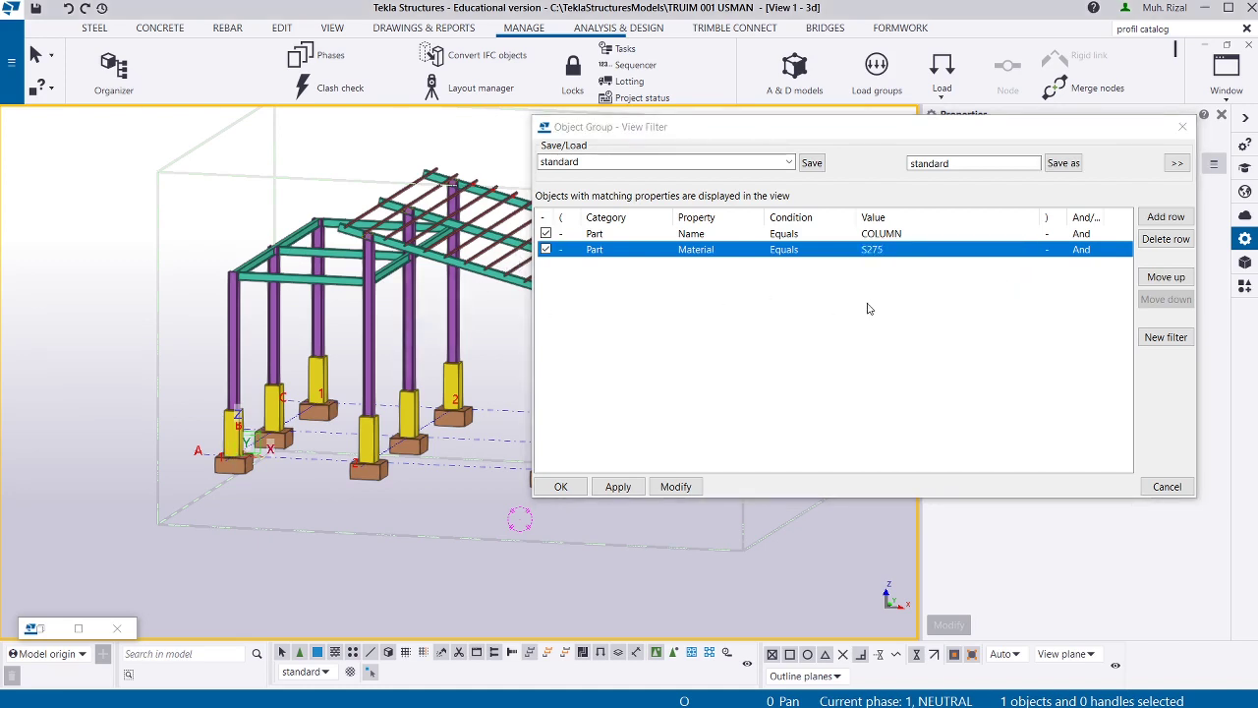
{"action": "left_click", "coordinate": [870, 302]}
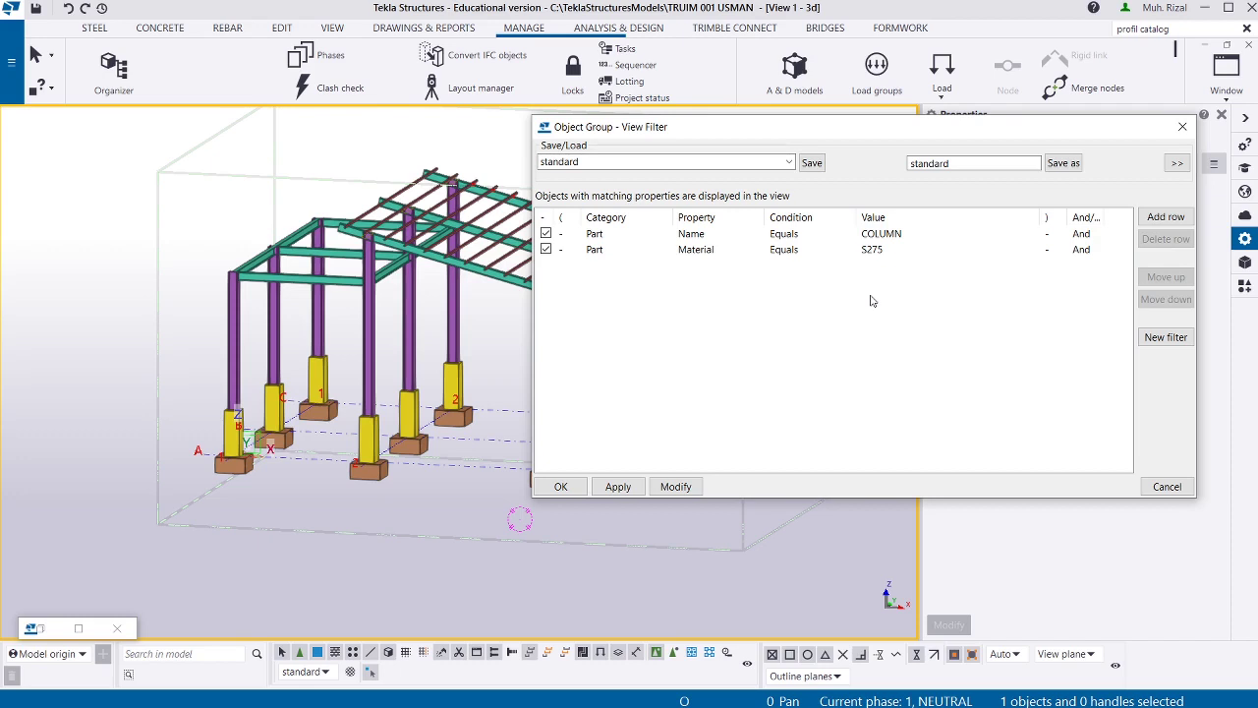
Apply the COLUMN and S275 filter to the 3D view and inspect the columns that remain displayed.
{"action": "left_click", "coordinate": [676, 487]}
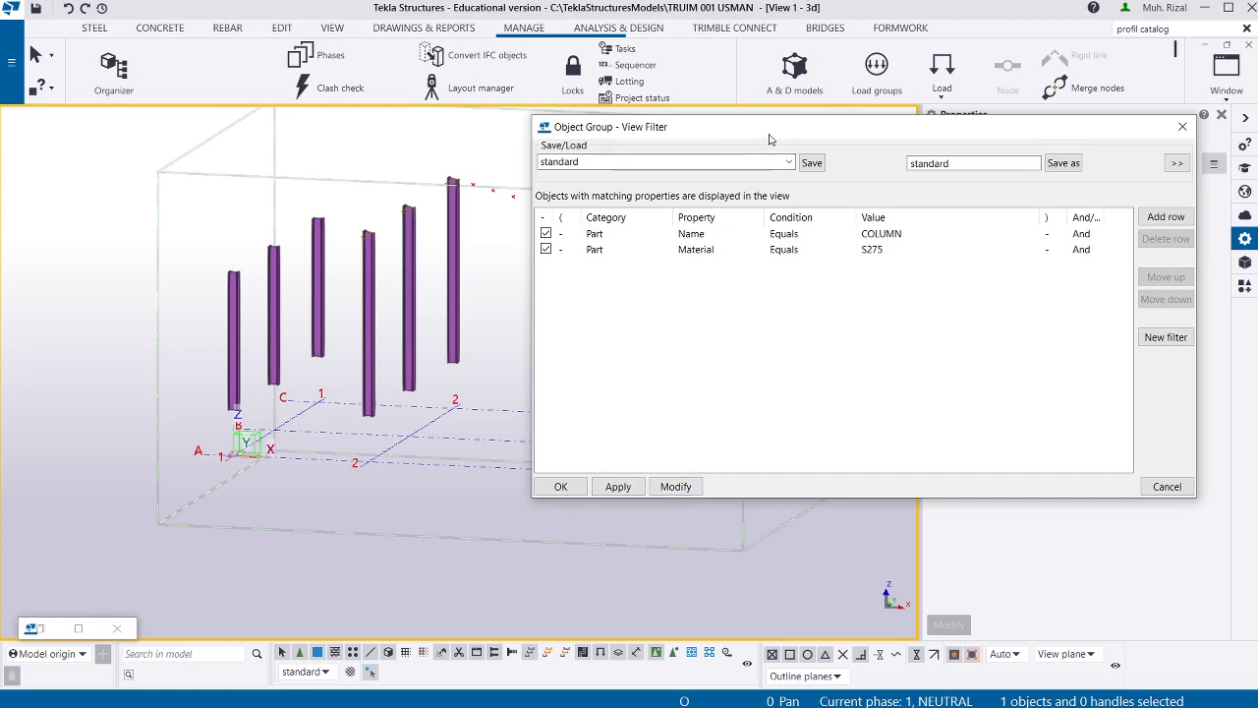
{"action": "left_click_drag", "start_coordinate": [770, 138], "coordinate": [666, 146]}
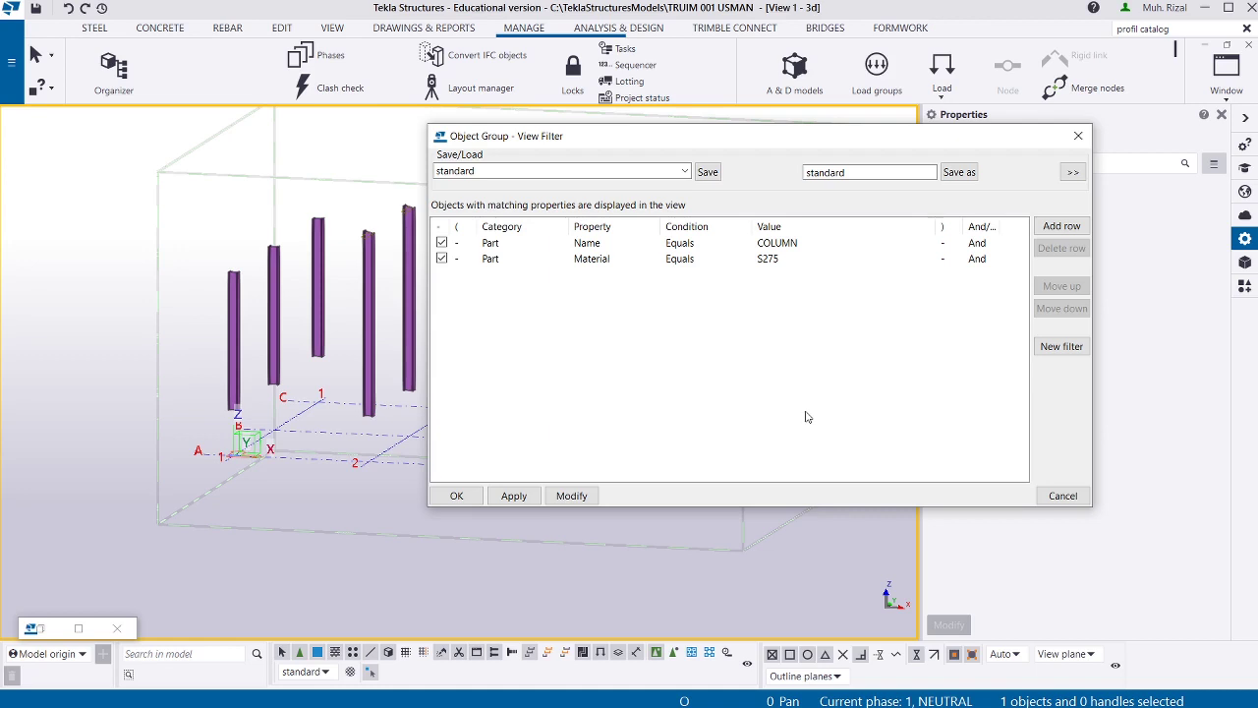
{"action": "scroll", "coordinate": [125, 282], "scroll_direction": "down", "scroll_amount": 5}
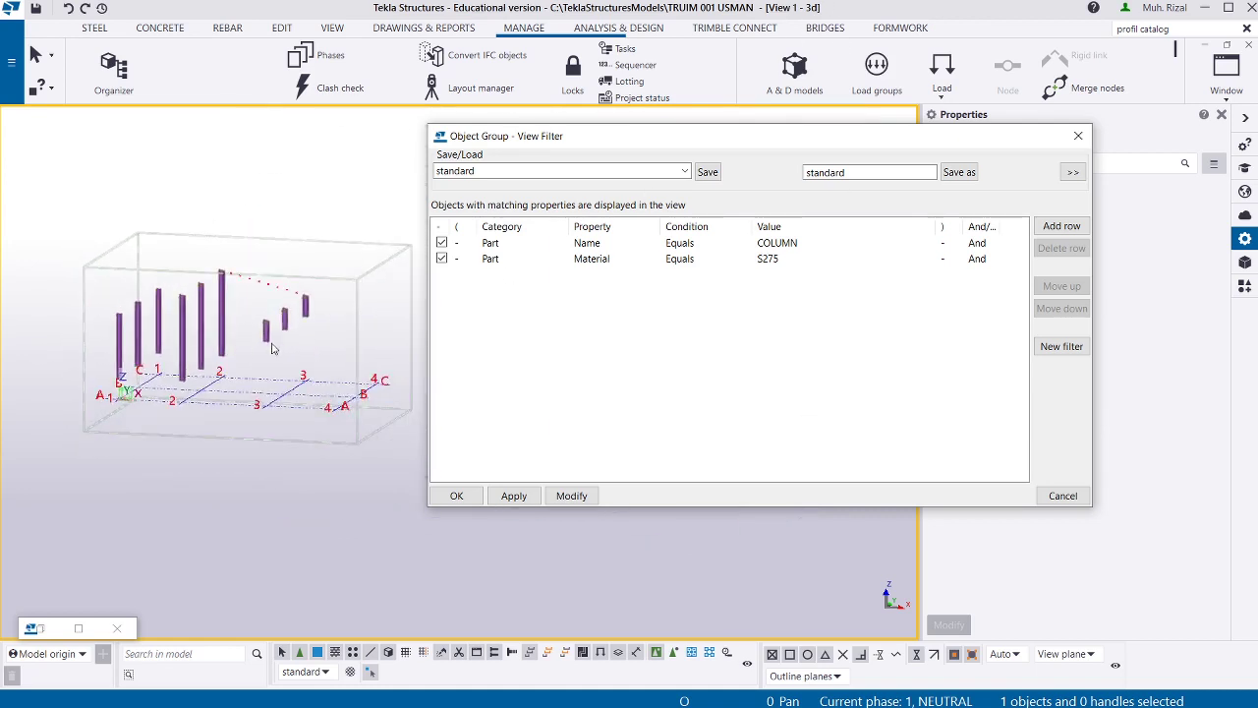
{"action": "middle_click_drag", "start_coordinate": [293, 356], "coordinate": [291, 362], "text": "ctrl"}
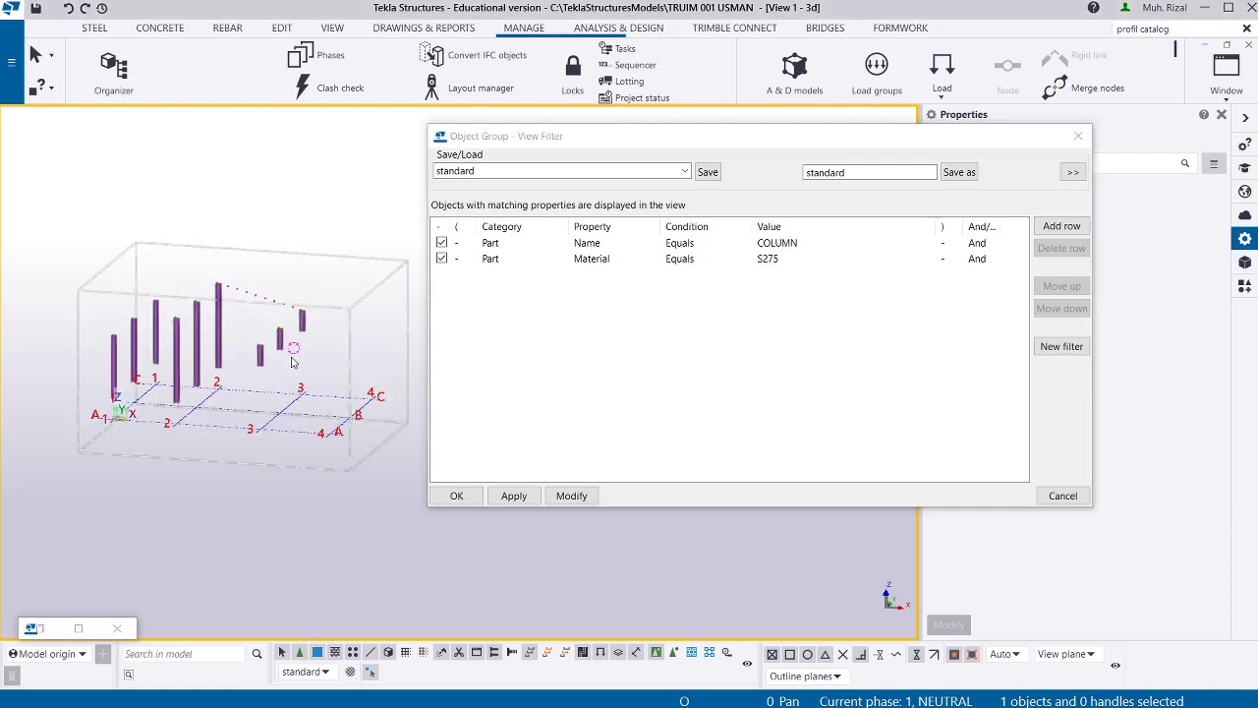
{"action": "scroll", "coordinate": [291, 363], "scroll_direction": "up", "scroll_amount": 2}
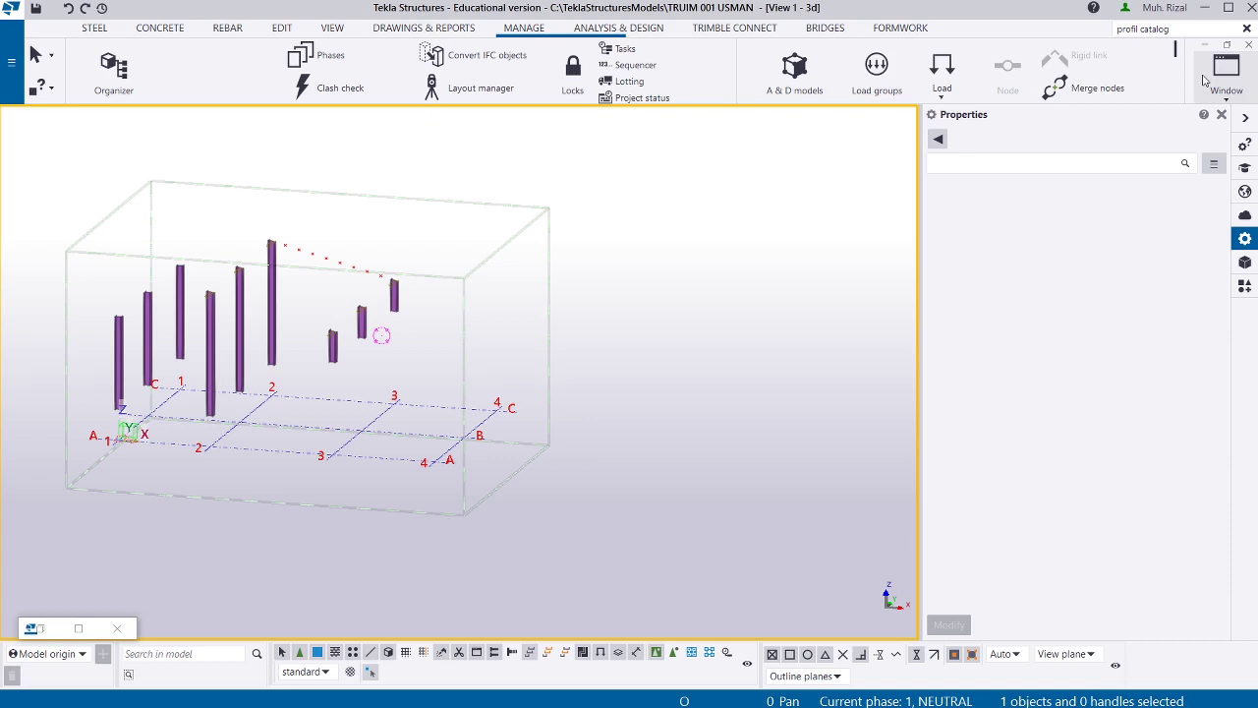
Reopen the 3D view's object group filter, disable both the COLUMN and S275 conditions, and apply the change to the view.
{"action": "left_click", "coordinate": [429, 30]}
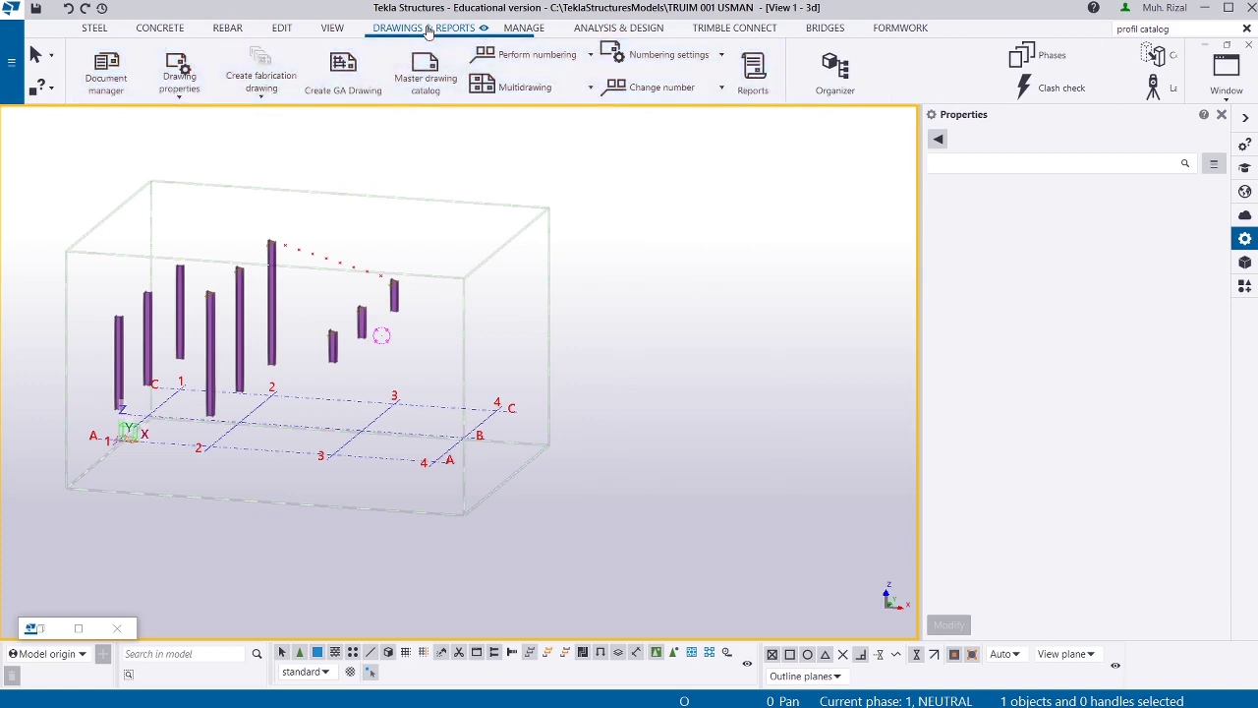
{"action": "double_click", "coordinate": [702, 196]}
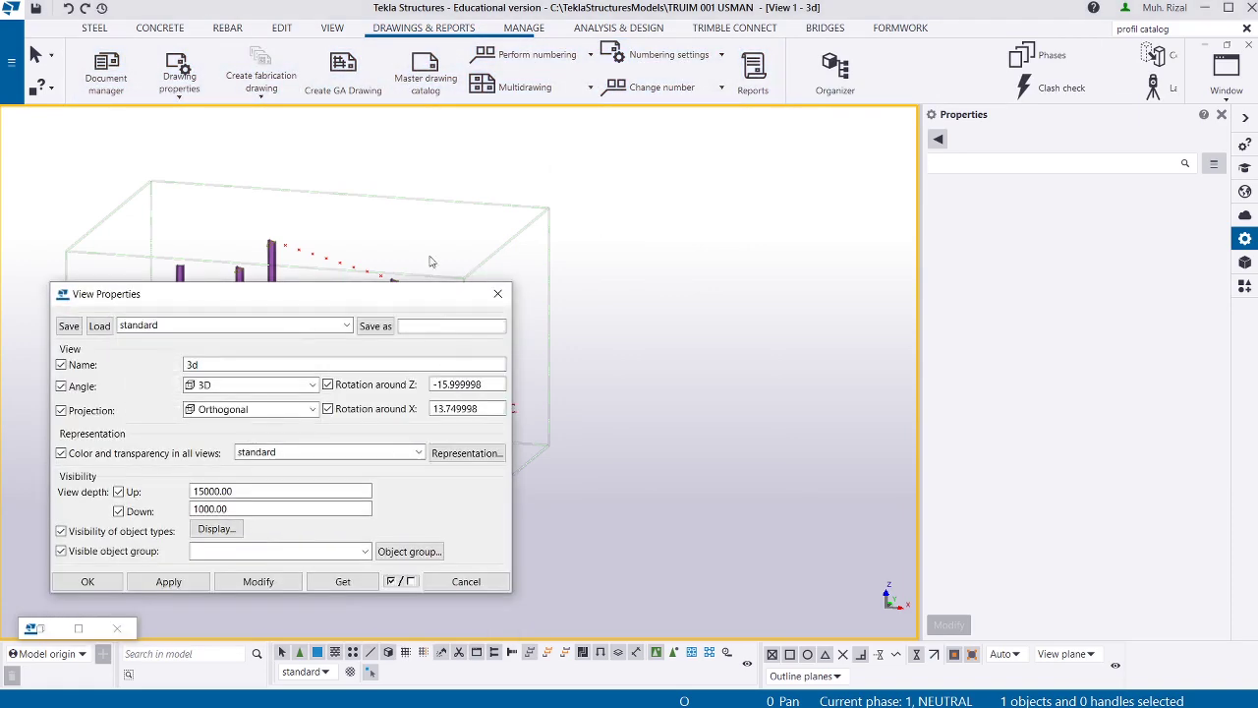
{"action": "left_click_drag", "start_coordinate": [308, 292], "coordinate": [697, 174]}
{"action": "left_click", "coordinate": [794, 438]}
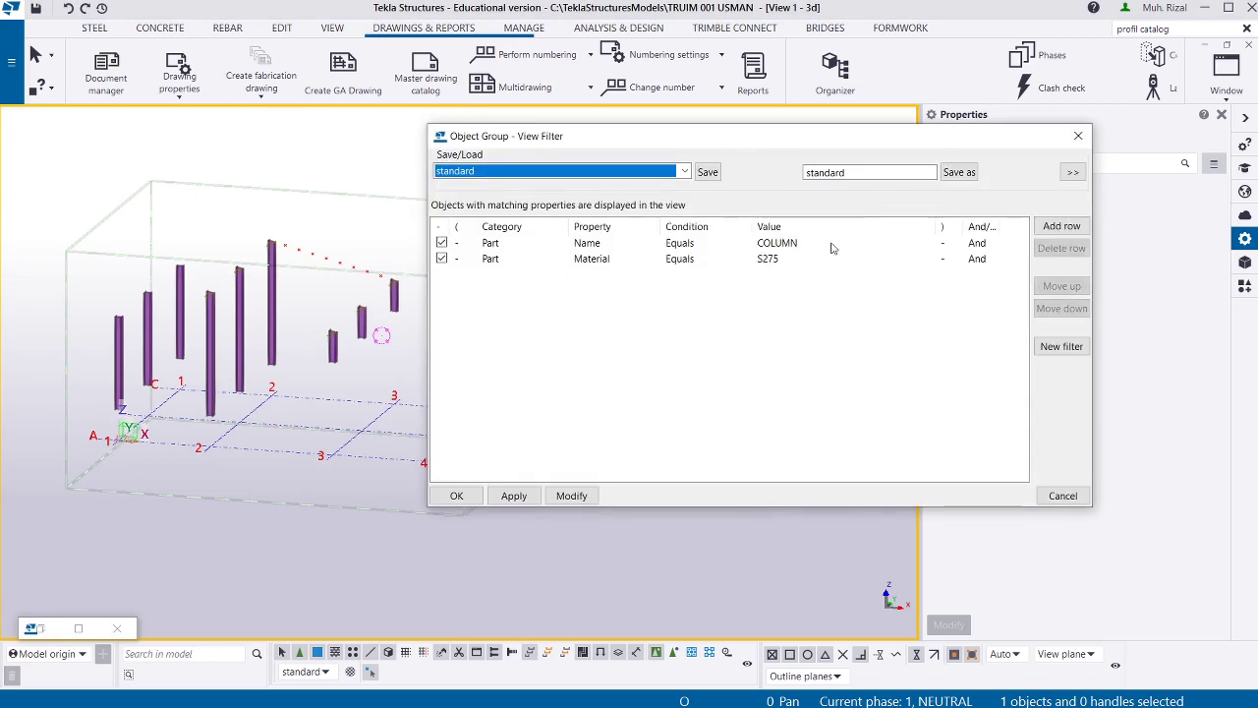
{"action": "left_click", "coordinate": [441, 258]}
{"action": "left_click", "coordinate": [441, 242]}
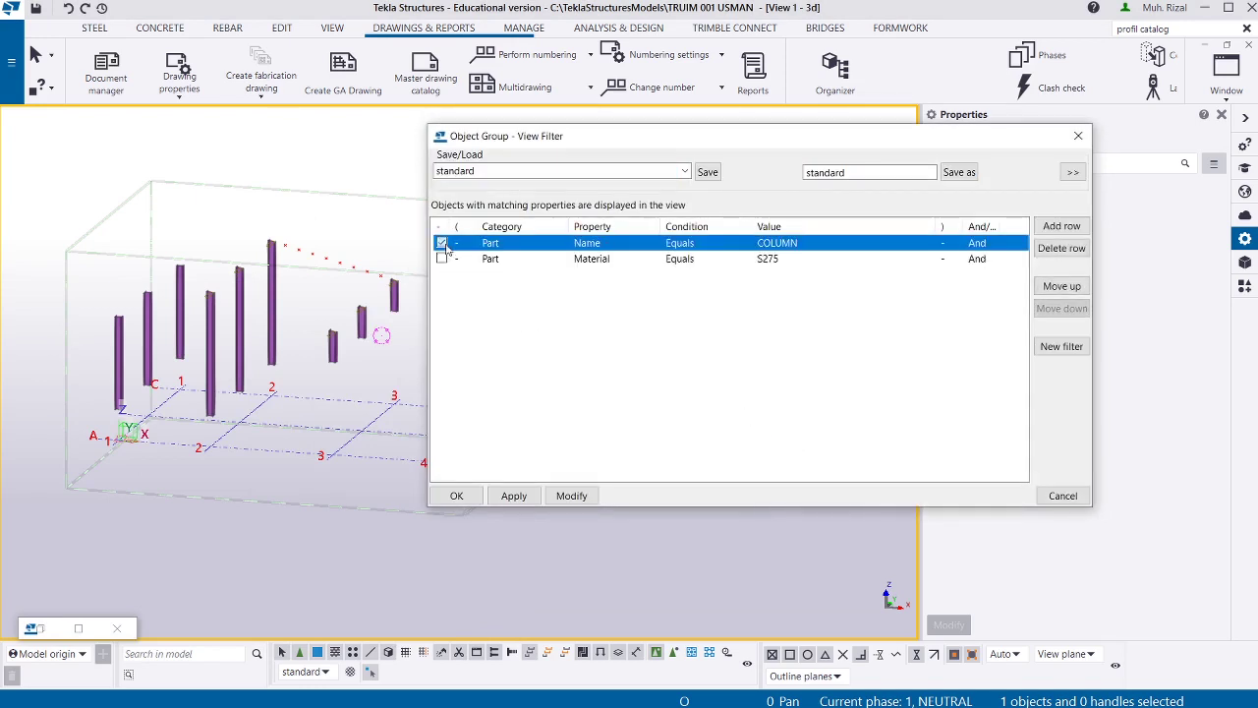
{"action": "left_click", "coordinate": [584, 498]}
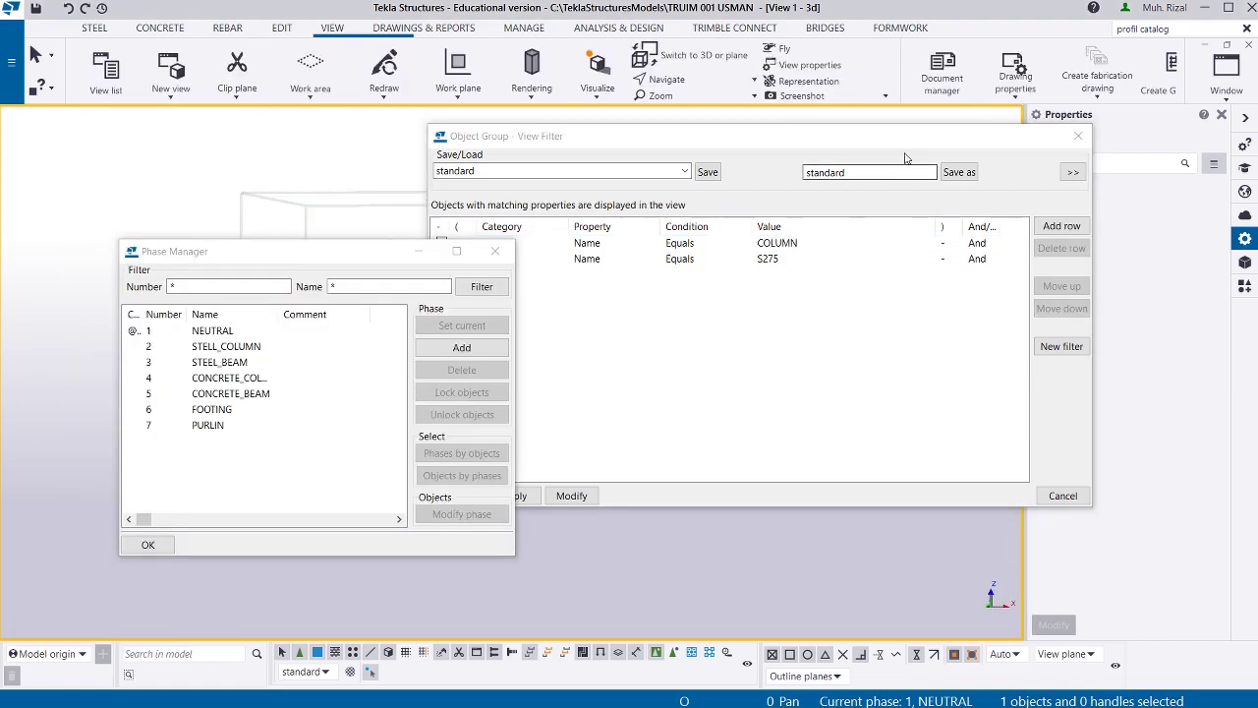
{"action": "left_click_drag", "start_coordinate": [491, 136], "coordinate": [574, 126]}
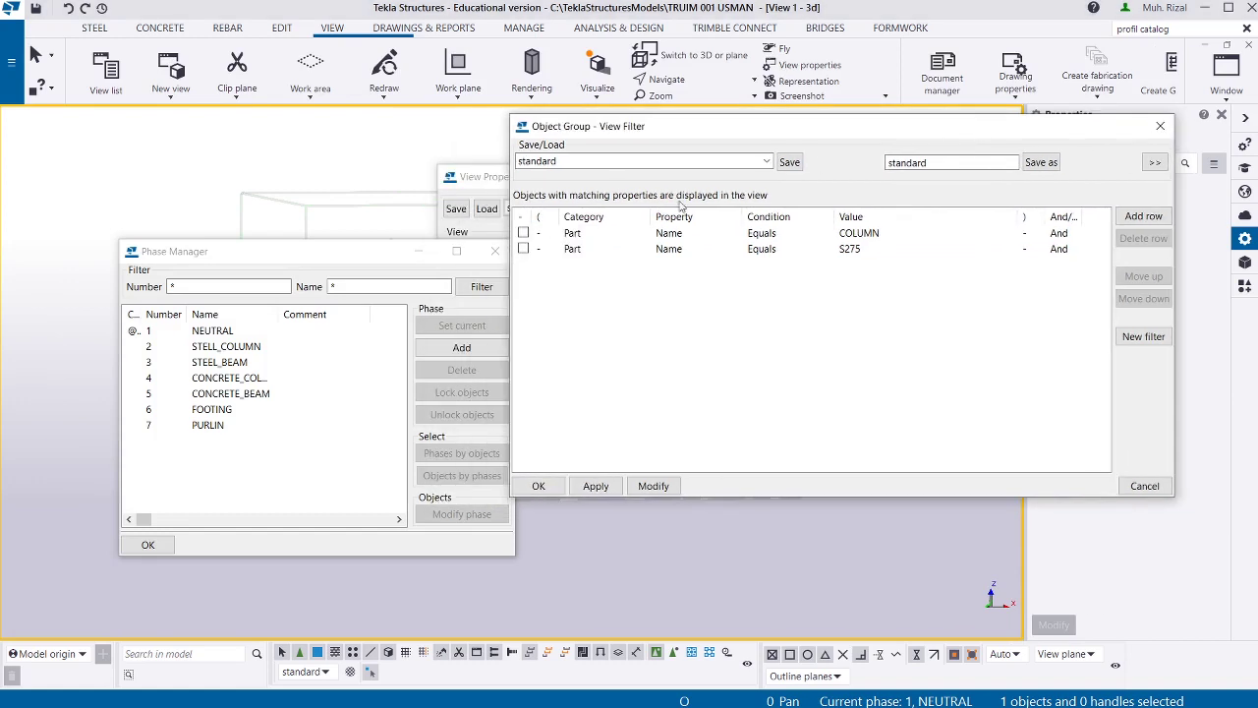
{"action": "left_click", "coordinate": [522, 249]}
{"action": "left_click", "coordinate": [523, 233]}
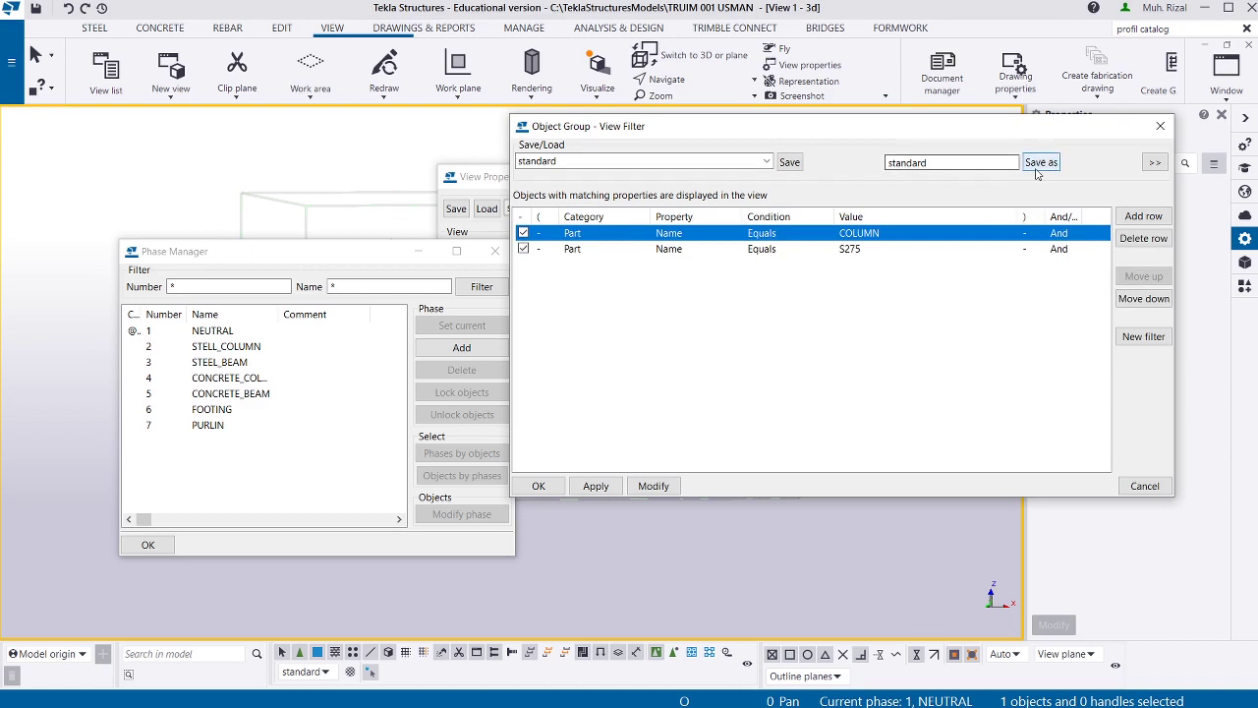
{"action": "left_click", "coordinate": [996, 165]}
{"action": "left_click", "coordinate": [1143, 486]}
Reopen the object group filter, enable the COLUMN name and S275 material conditions, and save the filter as STEEL_COLUMN.
{"action": "left_click", "coordinate": [787, 438]}
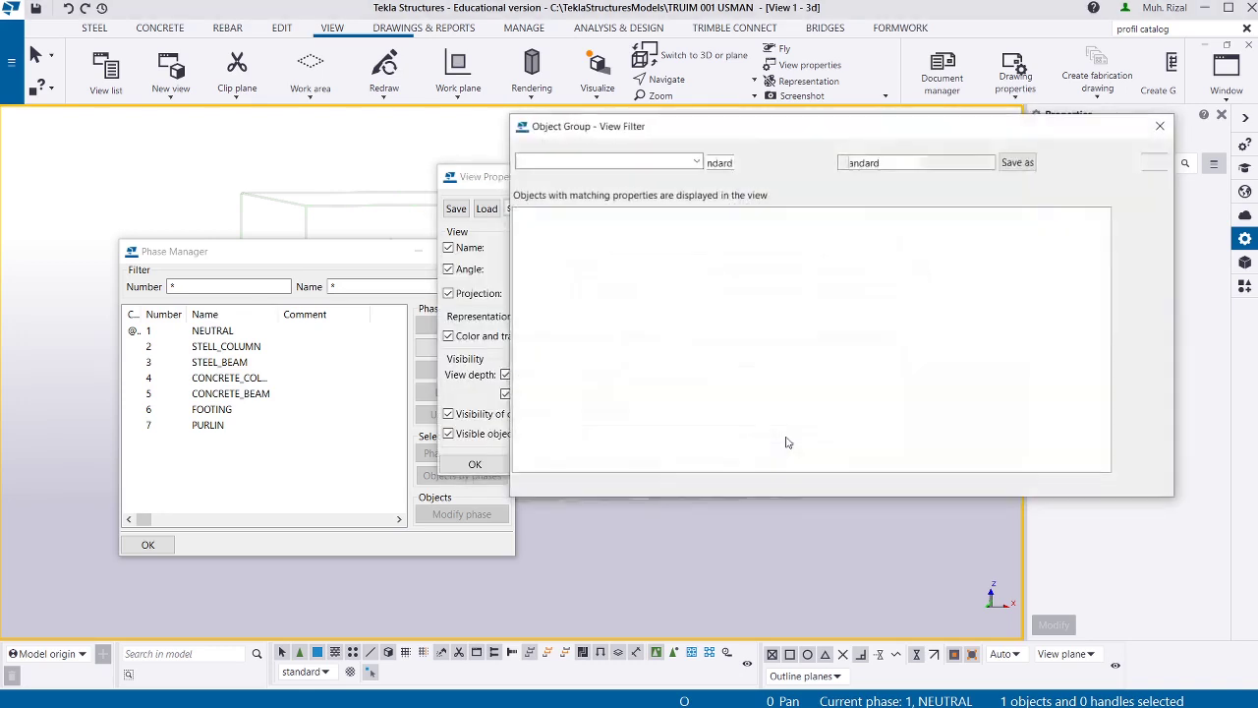
{"action": "left_click", "coordinate": [523, 249]}
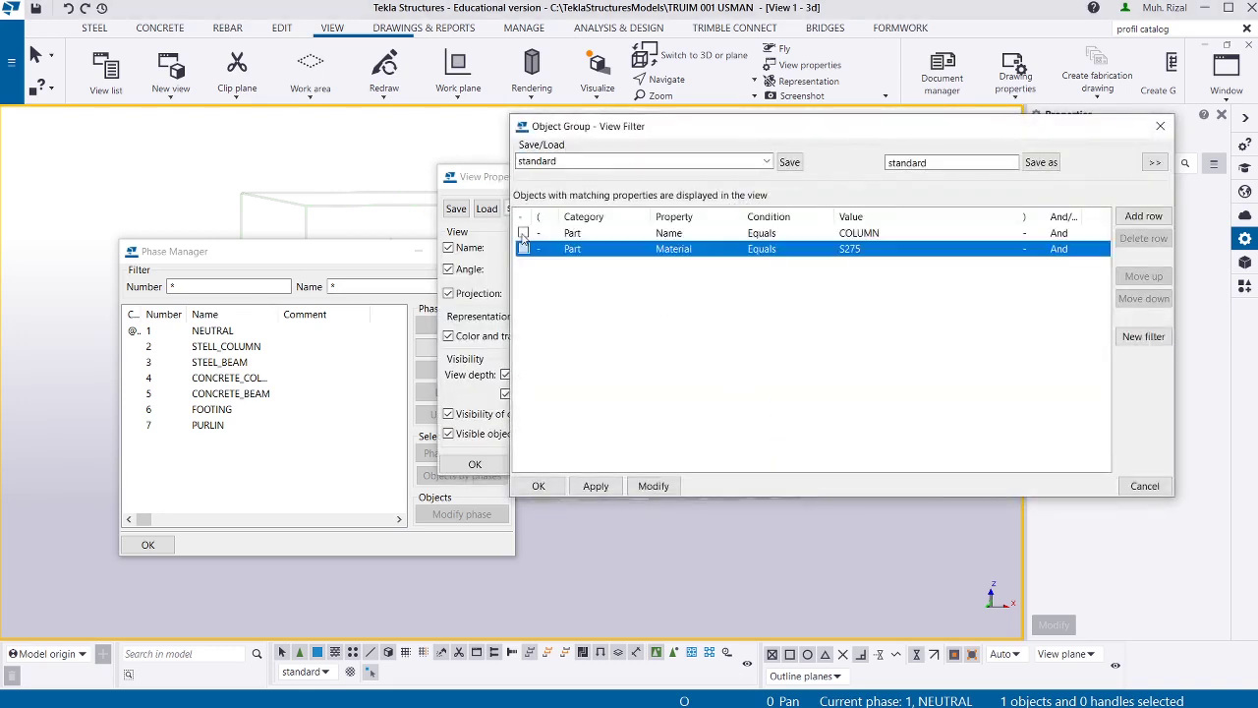
{"action": "left_click", "coordinate": [523, 232]}
{"action": "left_click_drag", "start_coordinate": [1007, 162], "coordinate": [880, 160]}
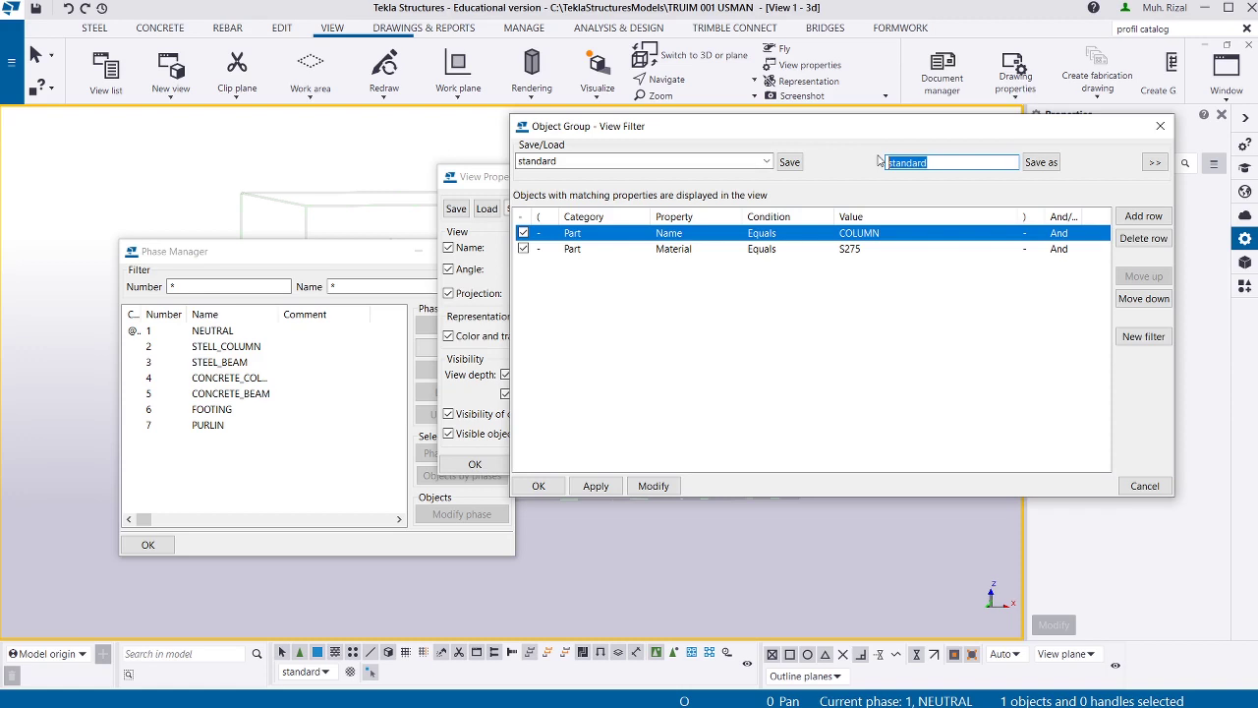
{"action": "type", "text": "STEEL_COLUMN"}
{"action": "left_click", "coordinate": [1045, 164]}
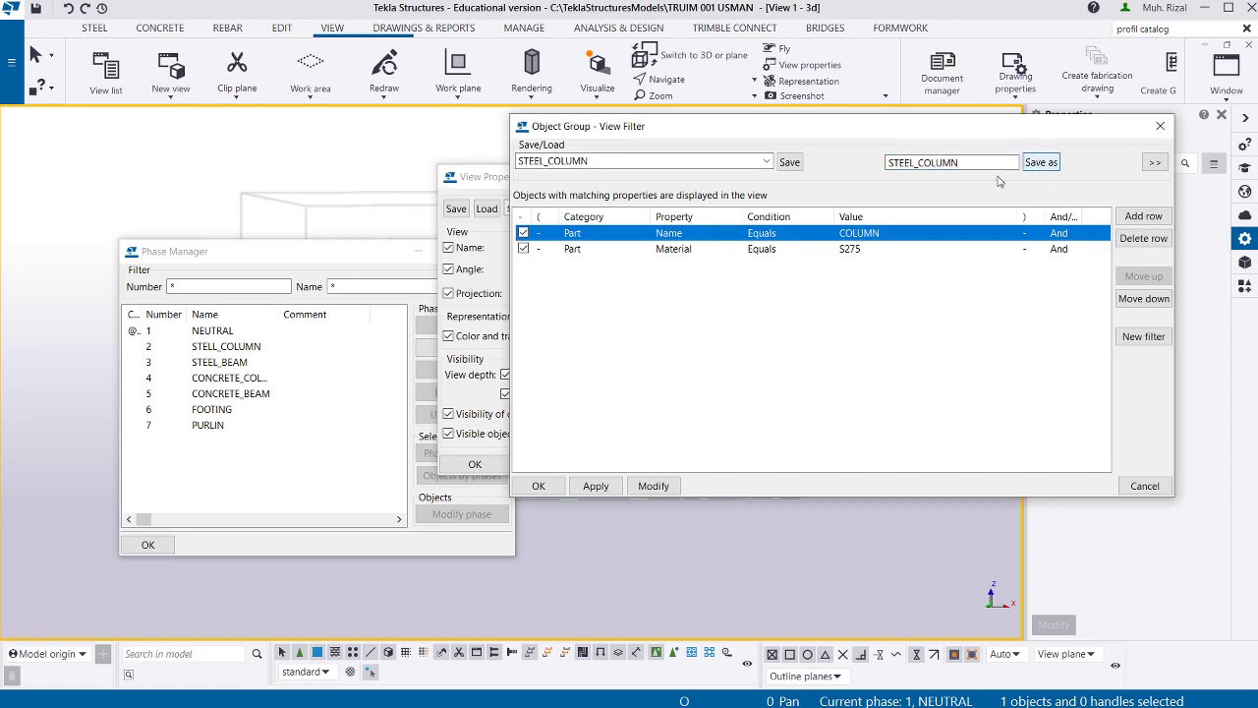
{"action": "left_click", "coordinate": [765, 163]}
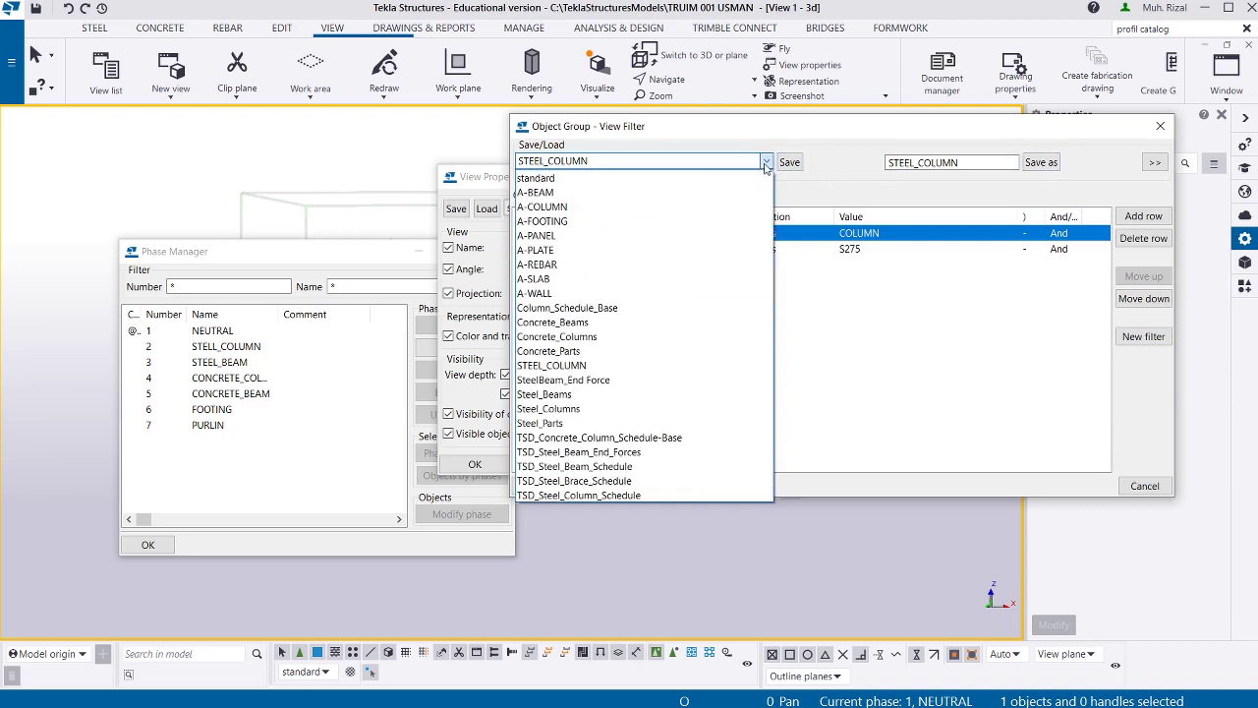
{"action": "left_click", "coordinate": [765, 163]}
Close the view filter and set the 3D view's visible object group to STEEL_COLUMN.
{"action": "left_click", "coordinate": [1160, 128]}
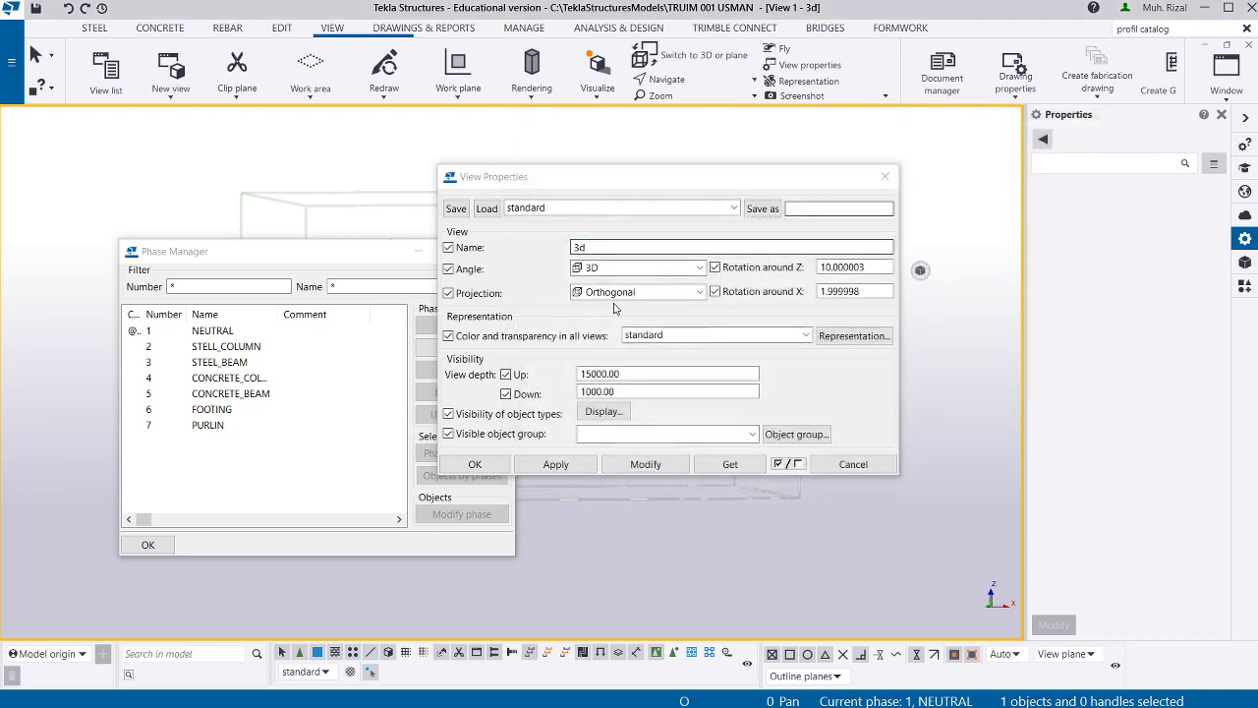
{"action": "left_click", "coordinate": [753, 434]}
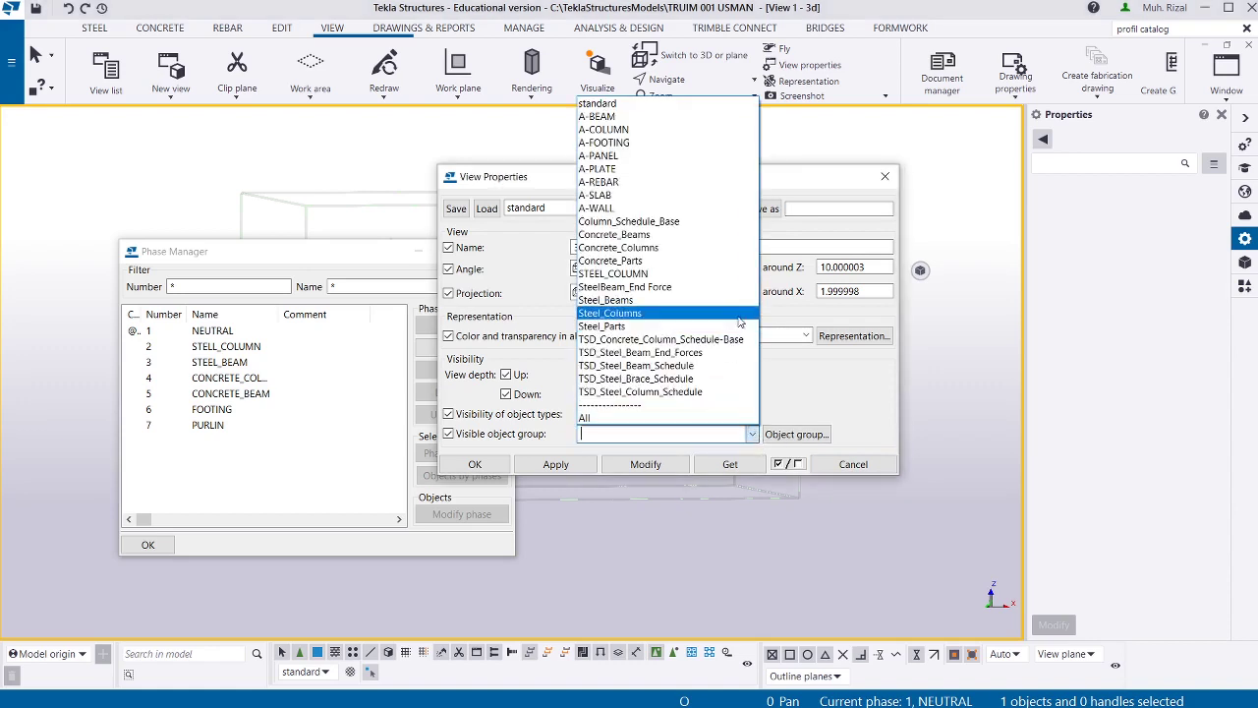
{"action": "left_click", "coordinate": [744, 273]}
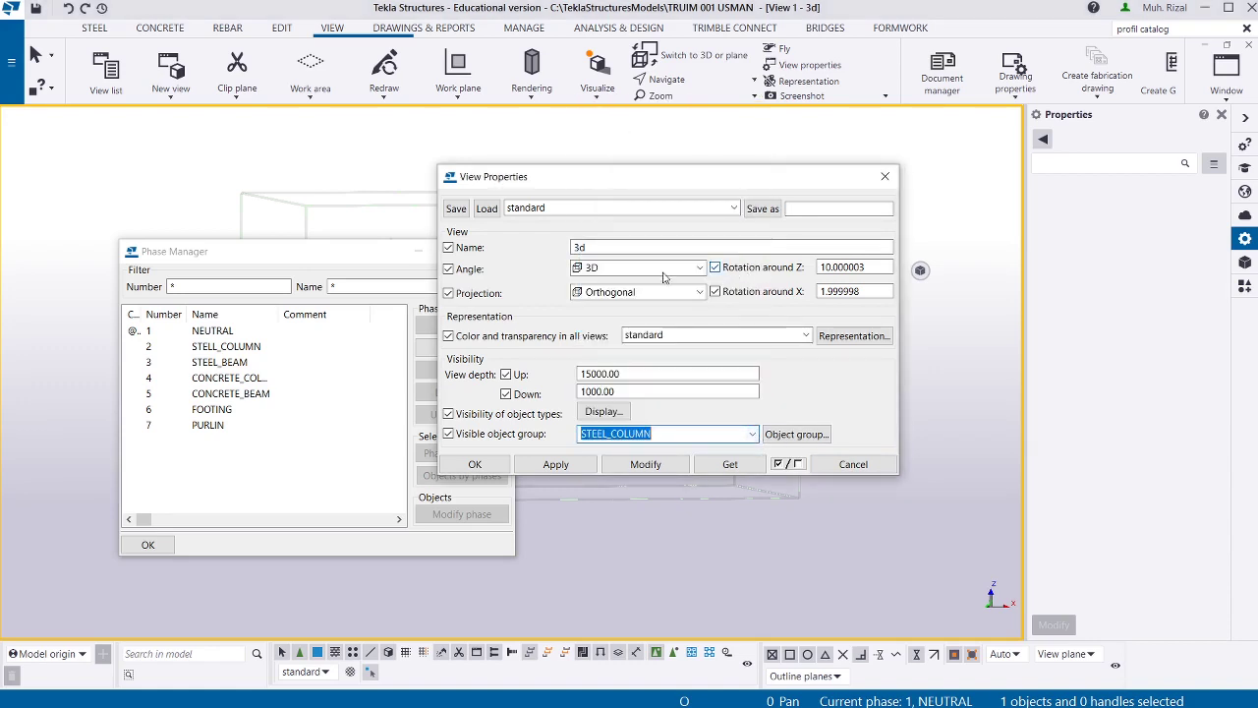
Move the Phase Manager aside, apply the STEEL_COLUMN object group to the 3D view, and inspect the displayed parts.
{"action": "left_click_drag", "start_coordinate": [342, 261], "coordinate": [720, 527]}
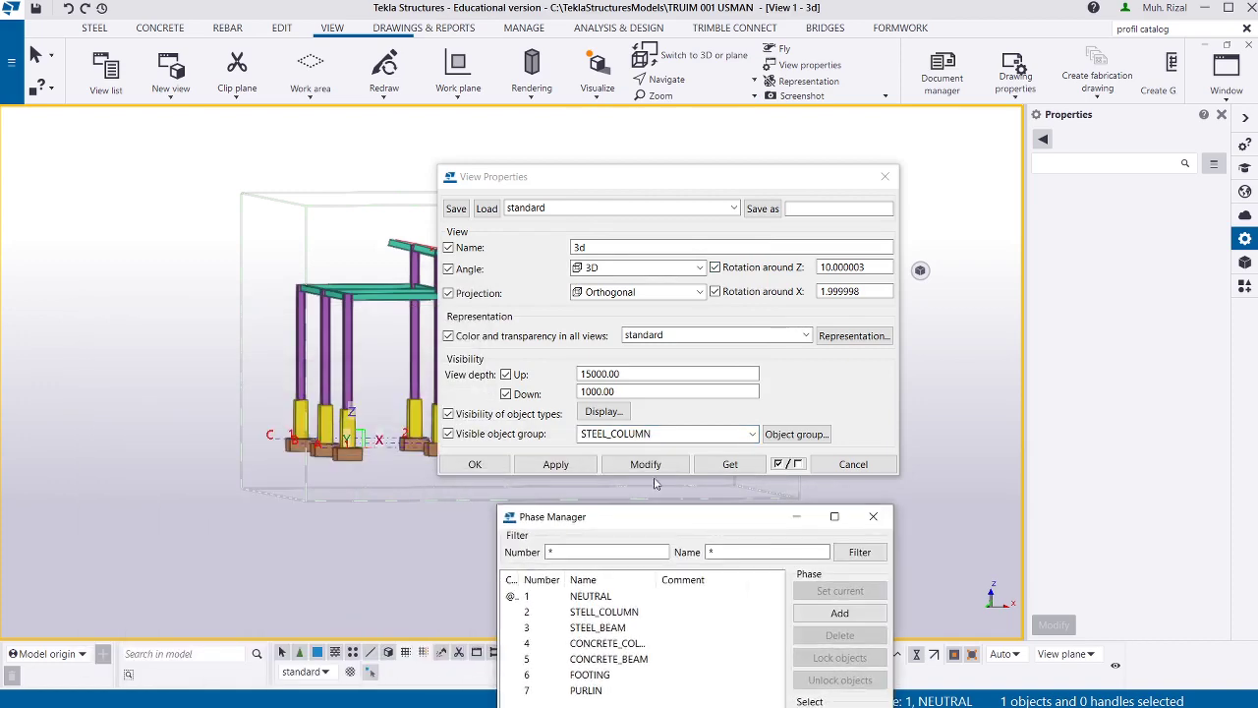
{"action": "left_click", "coordinate": [576, 469]}
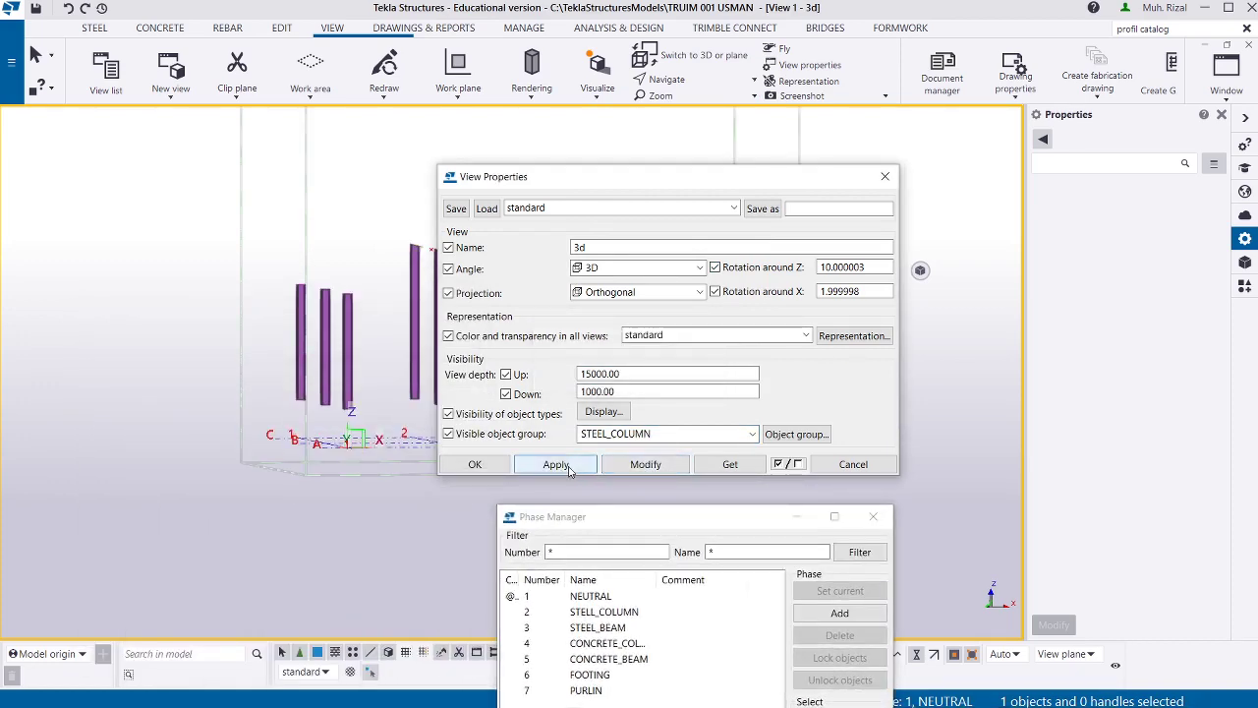
{"action": "left_click", "coordinate": [134, 331]}
{"action": "scroll", "coordinate": [158, 328], "scroll_direction": "down", "scroll_amount": 3}
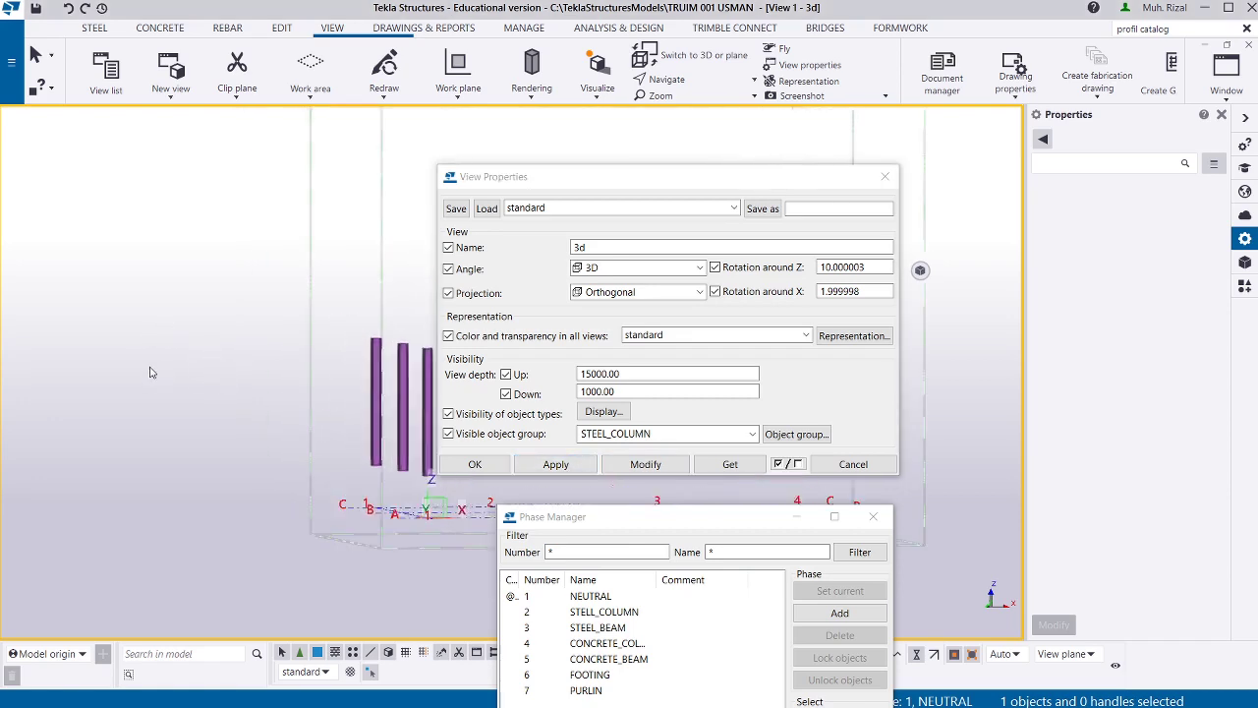
{"action": "scroll", "coordinate": [295, 391], "scroll_direction": "up", "scroll_amount": 2}
{"action": "scroll", "coordinate": [295, 390], "scroll_direction": "up", "scroll_amount": 1}
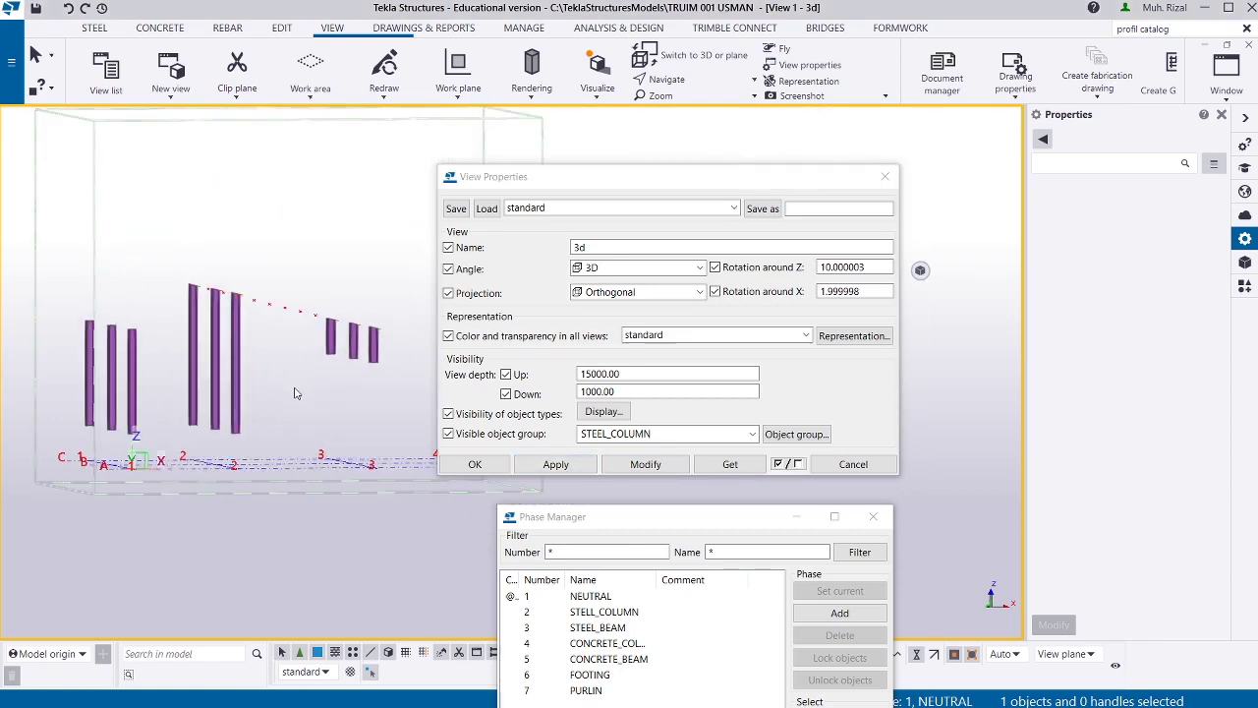
Set the 3D view's visible object group to standard, apply it to the view, and close the view properties.
{"action": "left_click", "coordinate": [726, 438]}
{"action": "left_click", "coordinate": [752, 438]}
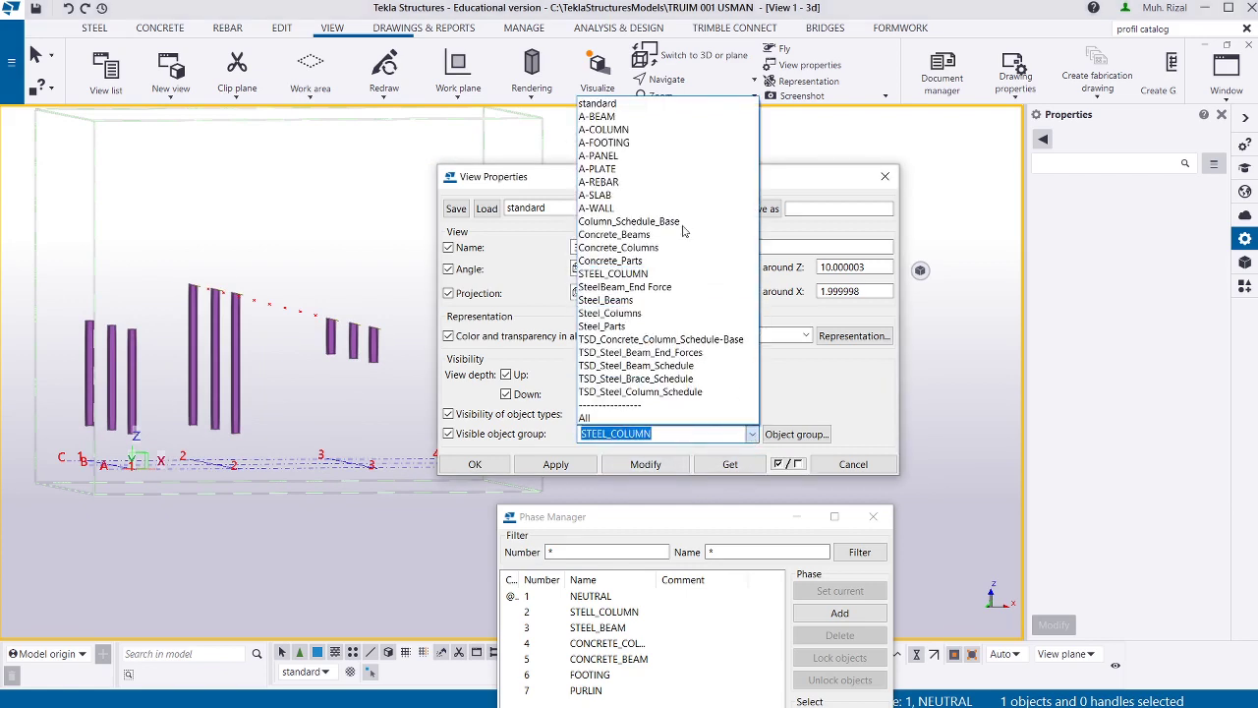
{"action": "left_click", "coordinate": [644, 105]}
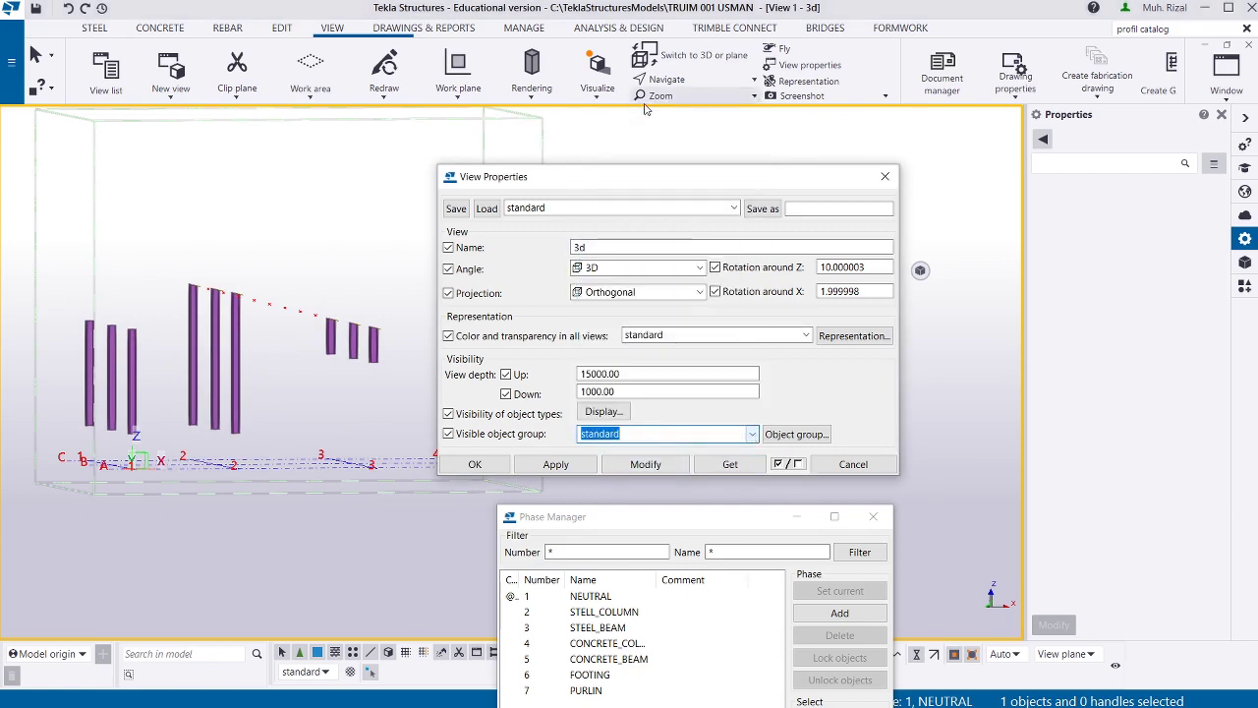
{"action": "left_click", "coordinate": [645, 464]}
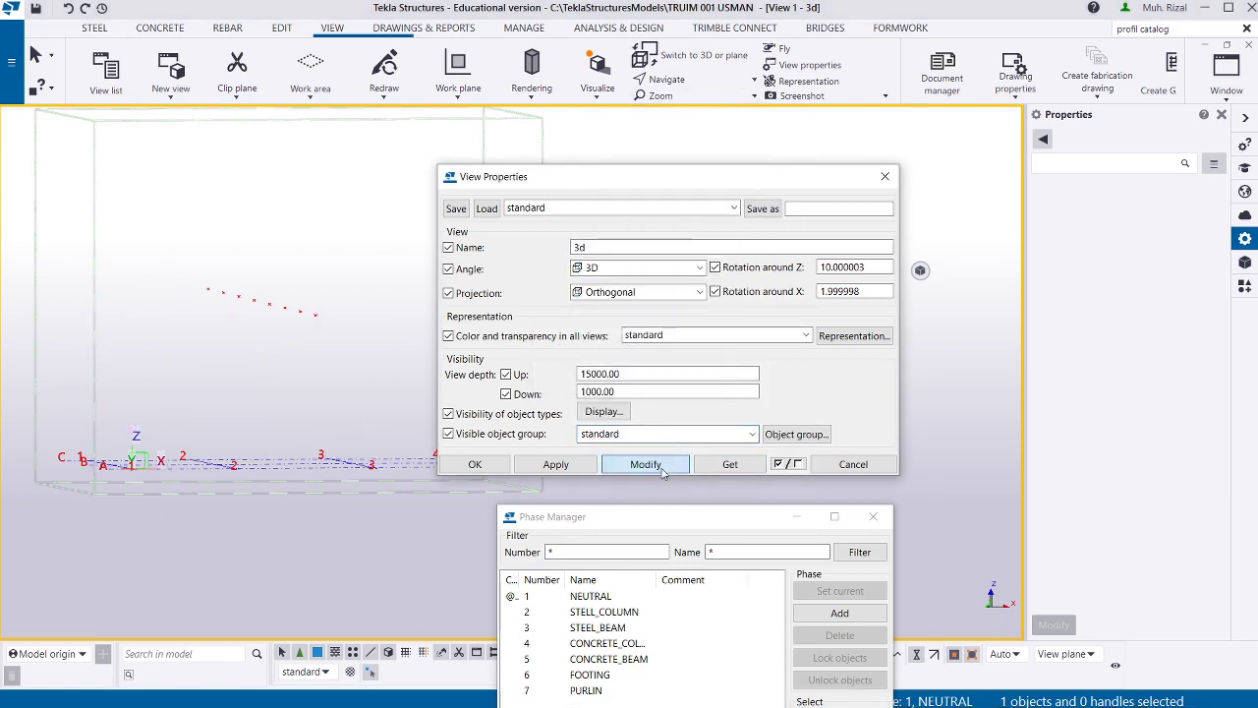
{"action": "left_click", "coordinate": [471, 466]}
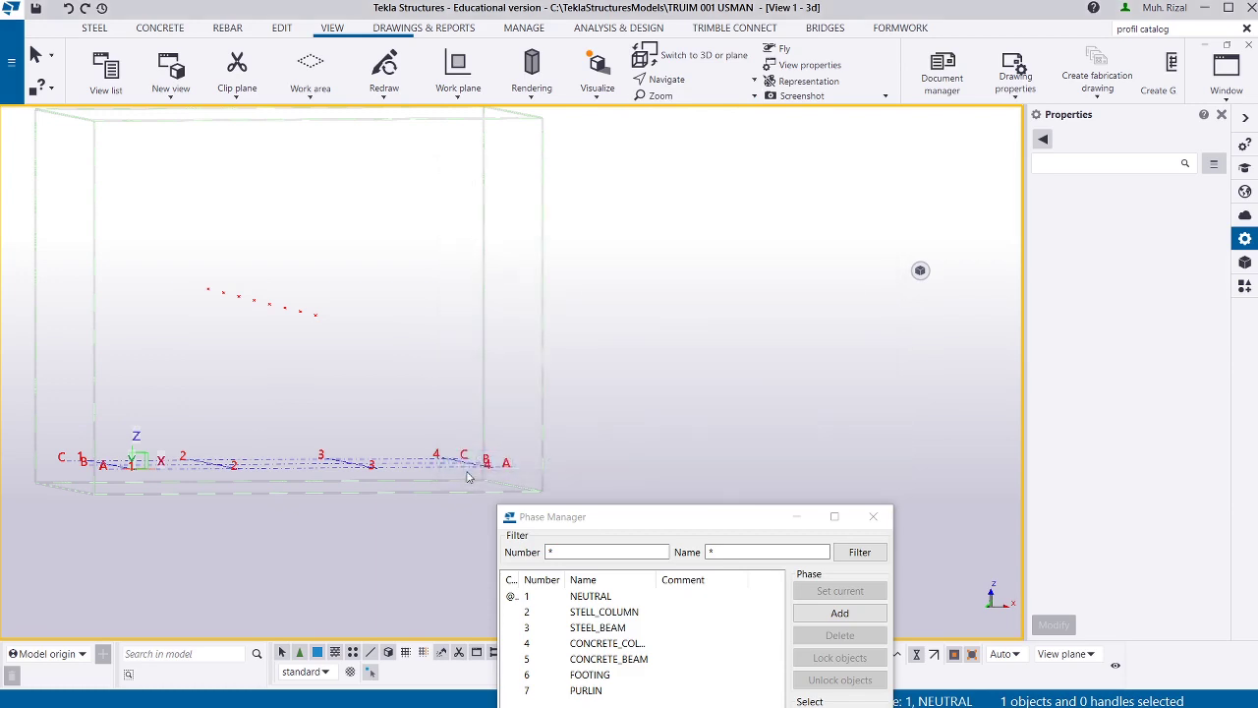
Reopen the 3D view's properties, set the visible object group to All, and apply it to show the whole model.
{"action": "double_click", "coordinate": [701, 332]}
{"action": "left_click", "coordinate": [727, 433]}
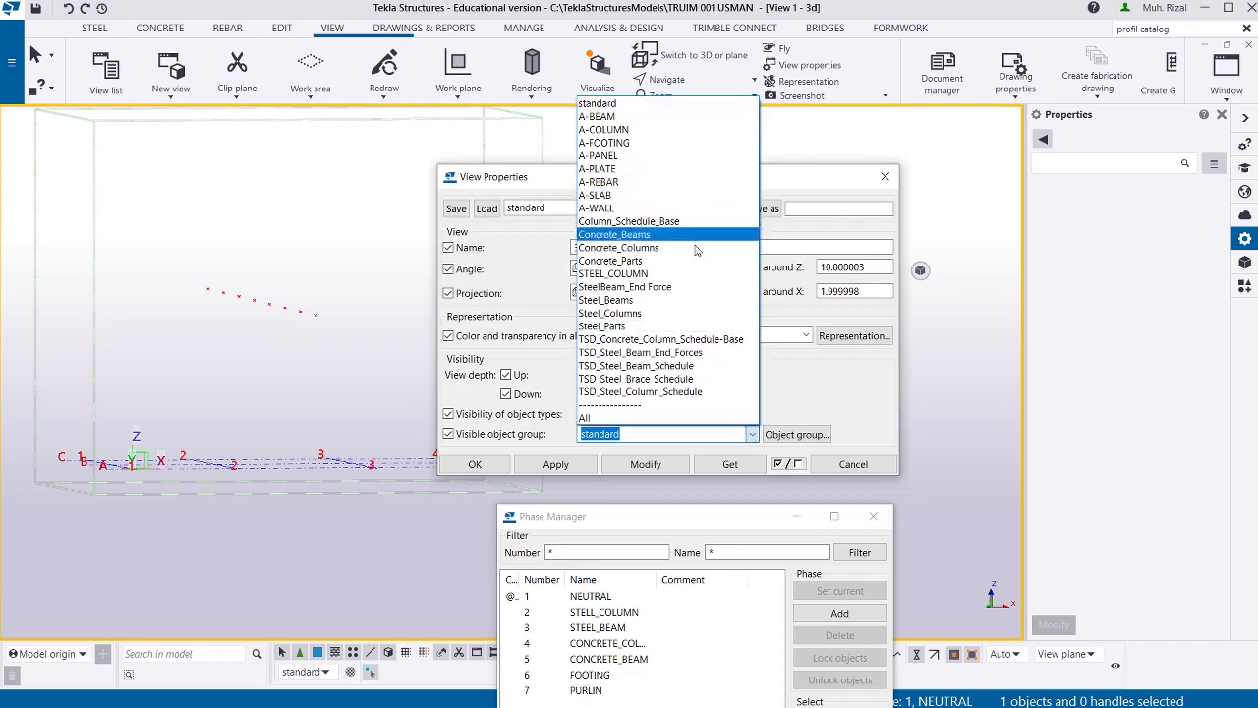
{"action": "left_click", "coordinate": [636, 420]}
{"action": "left_click", "coordinate": [646, 465]}
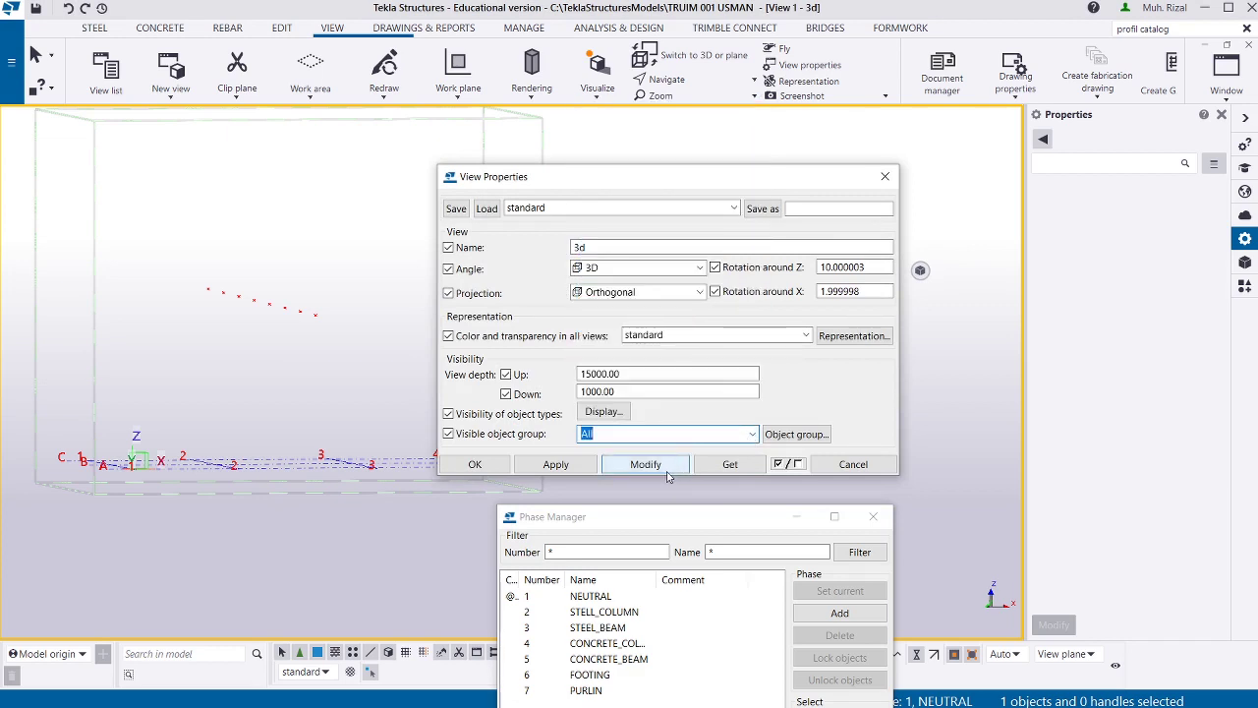
{"action": "left_click", "coordinate": [474, 466]}
{"action": "scroll", "coordinate": [559, 452], "scroll_direction": "up", "scroll_amount": 2}
{"action": "middle_click_drag", "start_coordinate": [559, 452], "coordinate": [295, 418], "text": "ctrl"}
{"action": "scroll", "coordinate": [287, 415], "scroll_direction": "up", "scroll_amount": 4}
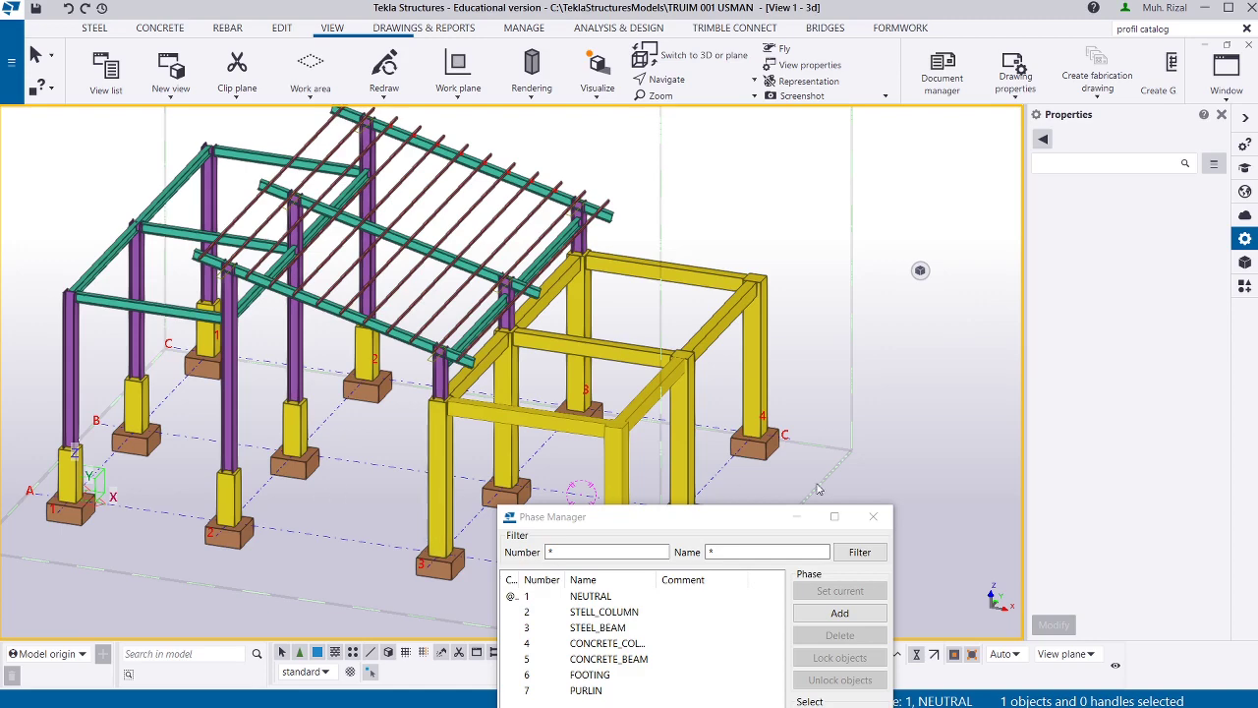
Move the Phase Manager clear of the selection settings and look through the list of available selection filters.
{"action": "left_click_drag", "start_coordinate": [674, 532], "coordinate": [768, 250]}
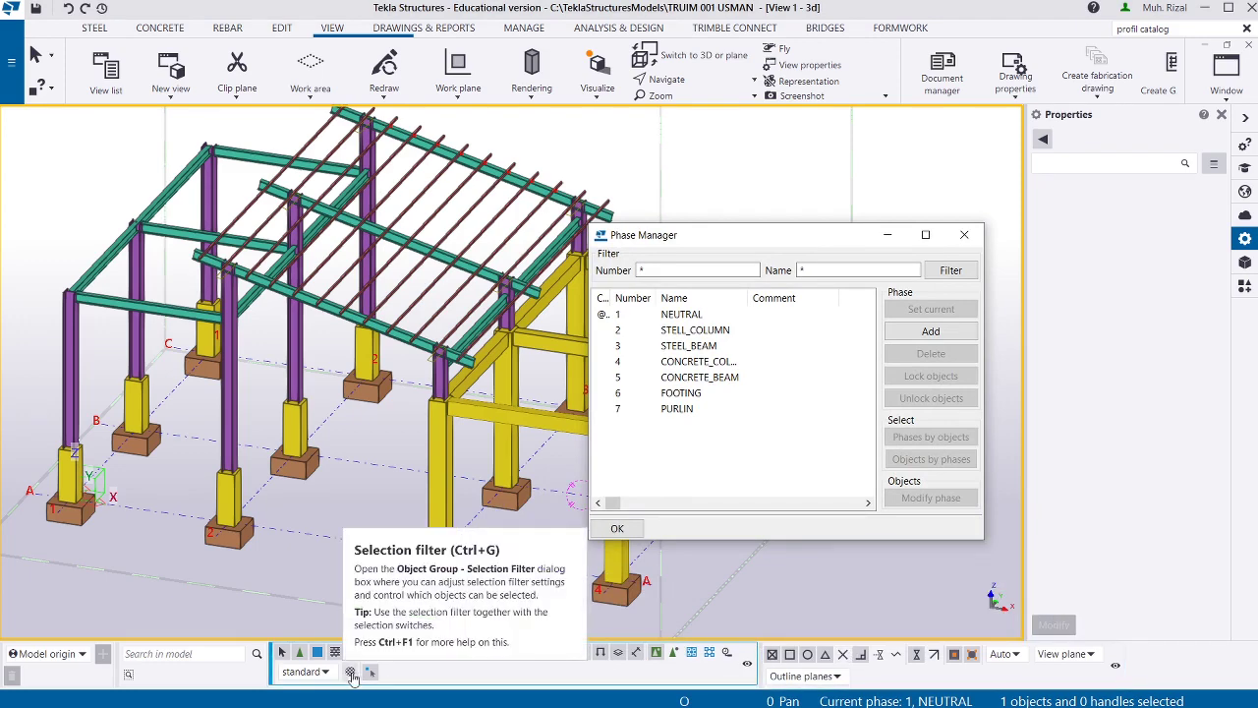
{"action": "left_click", "coordinate": [326, 672]}
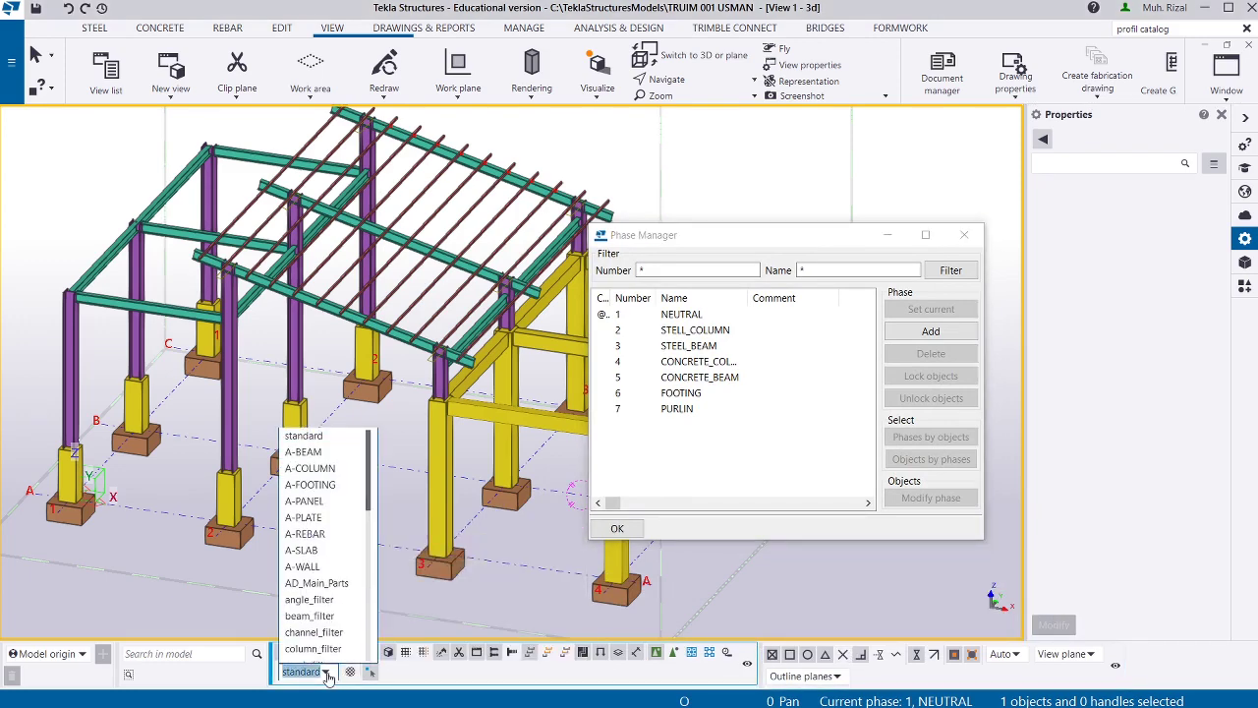
{"action": "scroll", "coordinate": [349, 565], "scroll_direction": "down", "scroll_amount": 4}
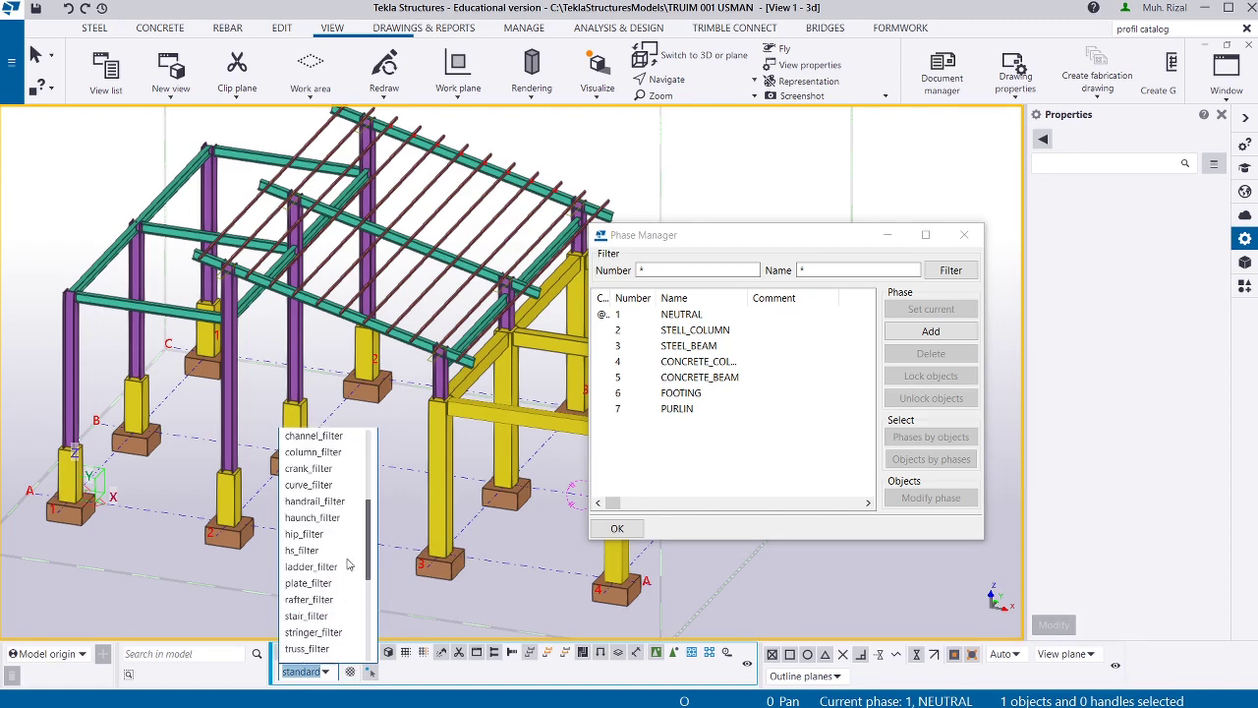
{"action": "scroll", "coordinate": [349, 565], "scroll_direction": "down", "scroll_amount": 3}
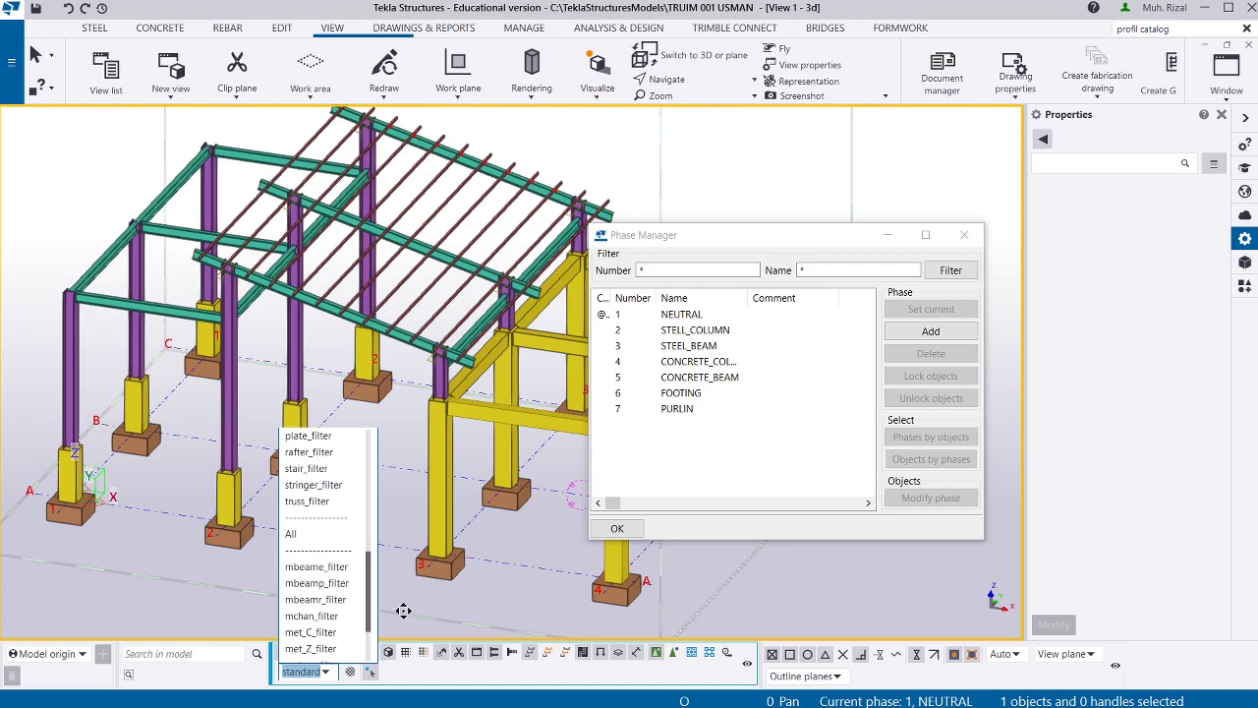
{"action": "left_click", "coordinate": [745, 233]}
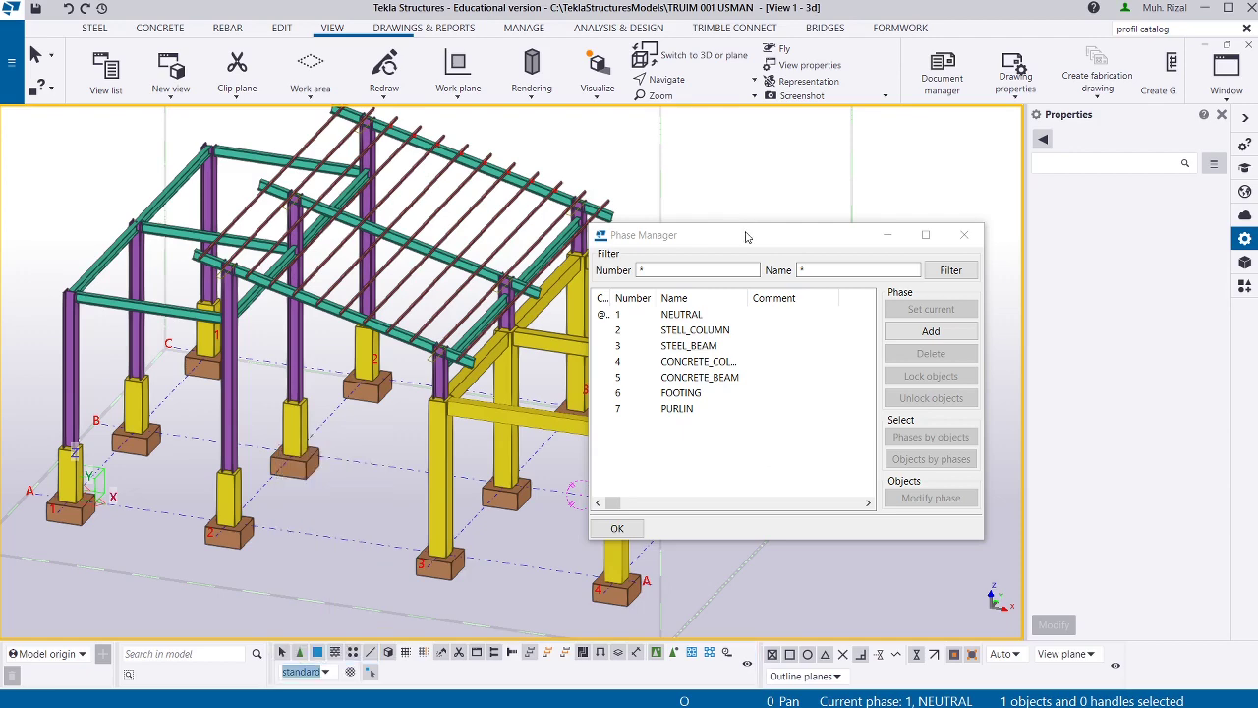
Minimize the Phase Manager, dismiss the view's contextual toolbar, and open the selection filter settings in an enlarged dialog.
{"action": "left_click", "coordinate": [351, 673]}
{"action": "left_click", "coordinate": [887, 234]}
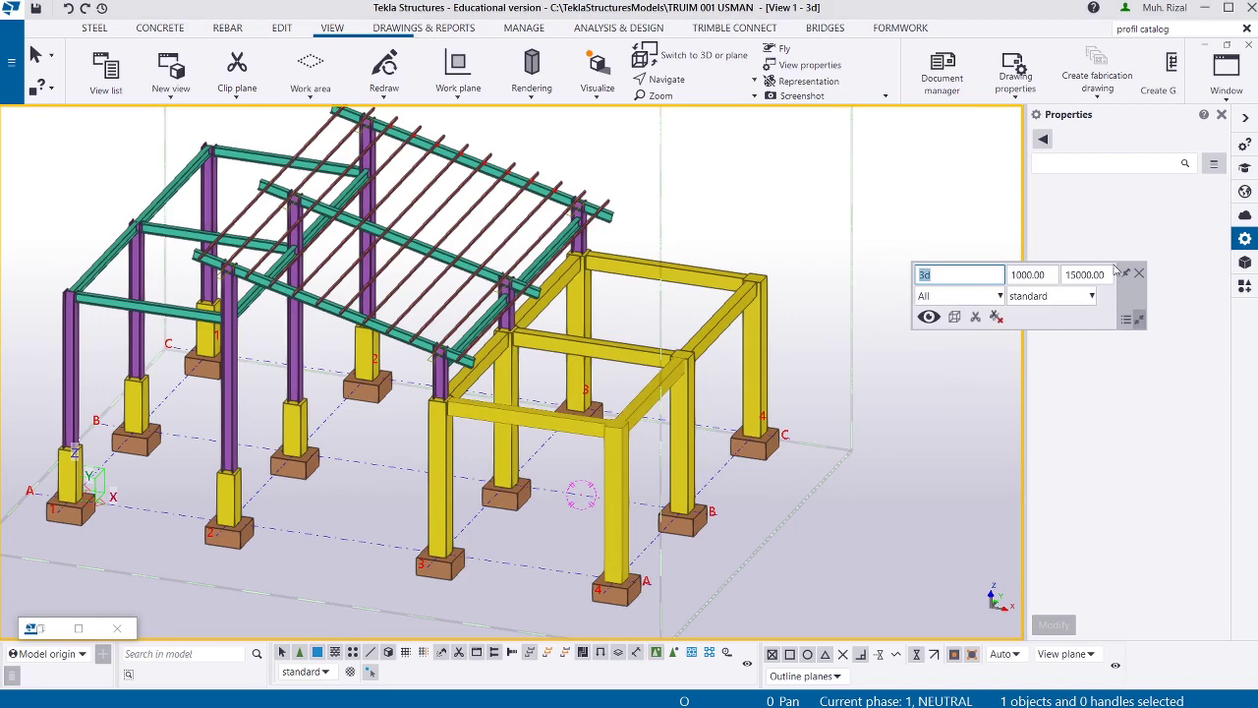
{"action": "left_click", "coordinate": [1139, 274]}
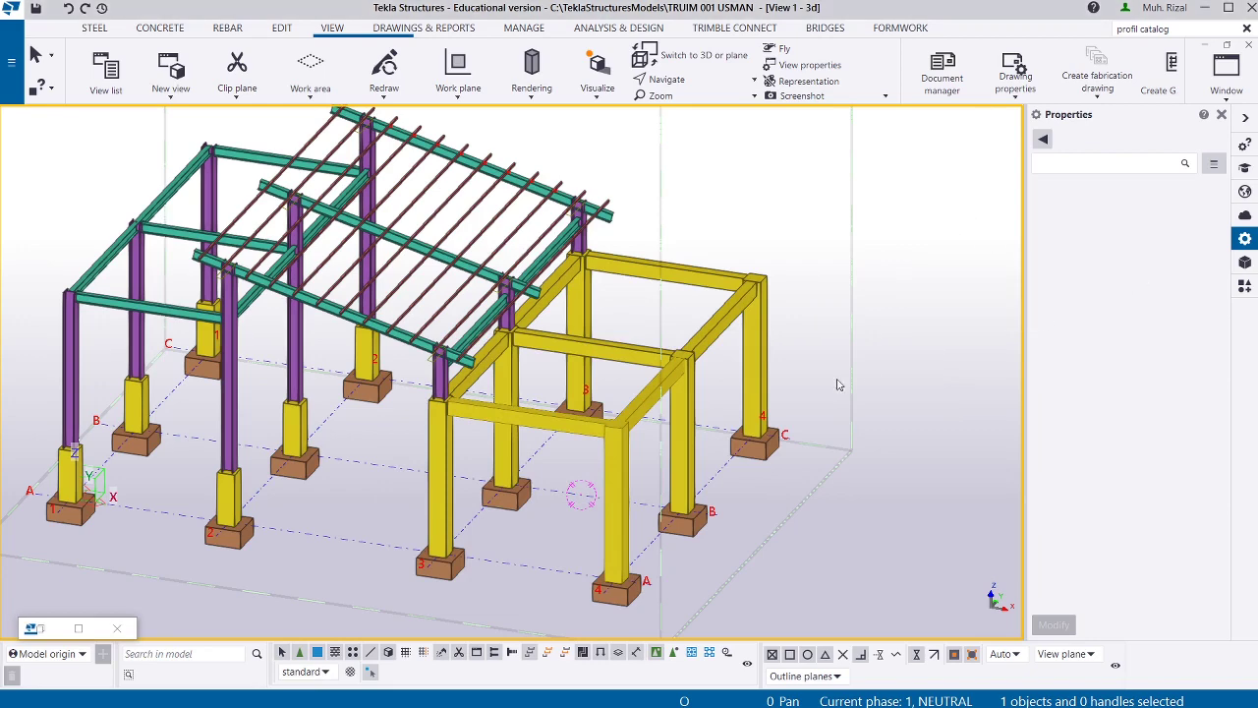
{"action": "key", "text": "ctrl+g"}
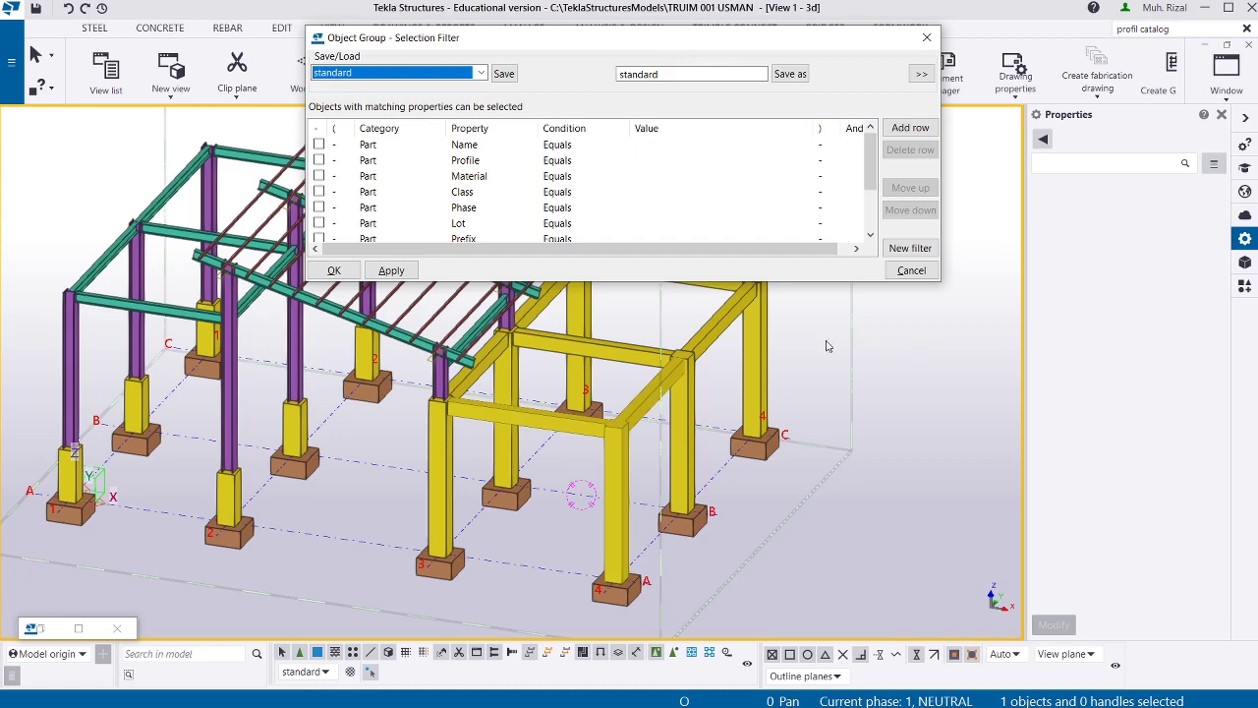
{"action": "left_click_drag", "start_coordinate": [939, 284], "coordinate": [959, 433]}
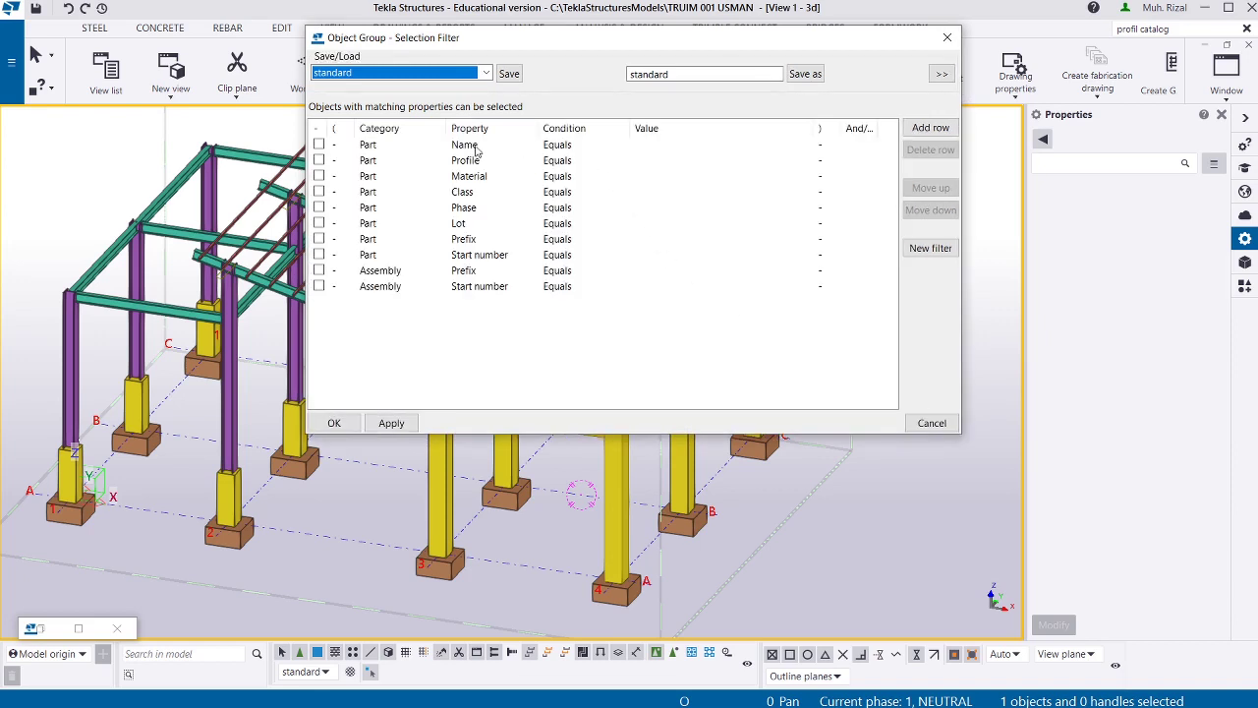
Review the condition options offered for the part Name row of the selection filter.
{"action": "left_click", "coordinate": [565, 147]}
{"action": "left_click", "coordinate": [623, 146]}
{"action": "left_click", "coordinate": [623, 145]}
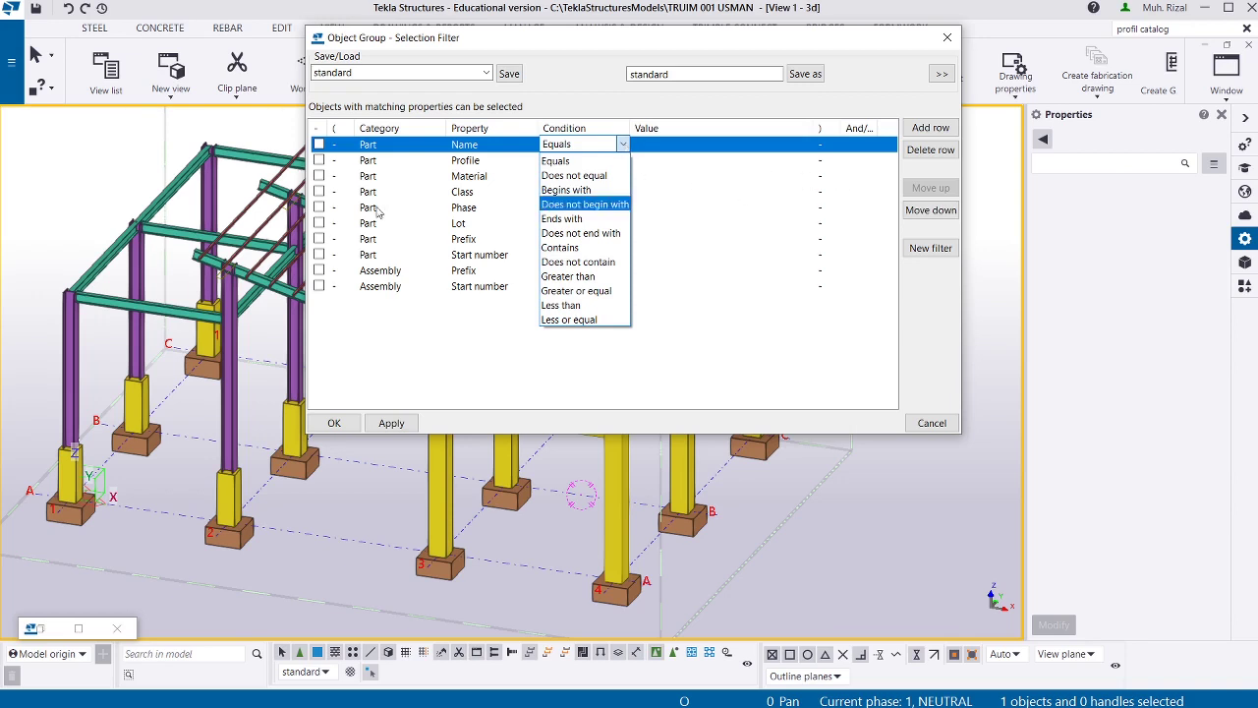
{"action": "left_click", "coordinate": [366, 167]}
{"action": "left_click", "coordinate": [432, 254]}
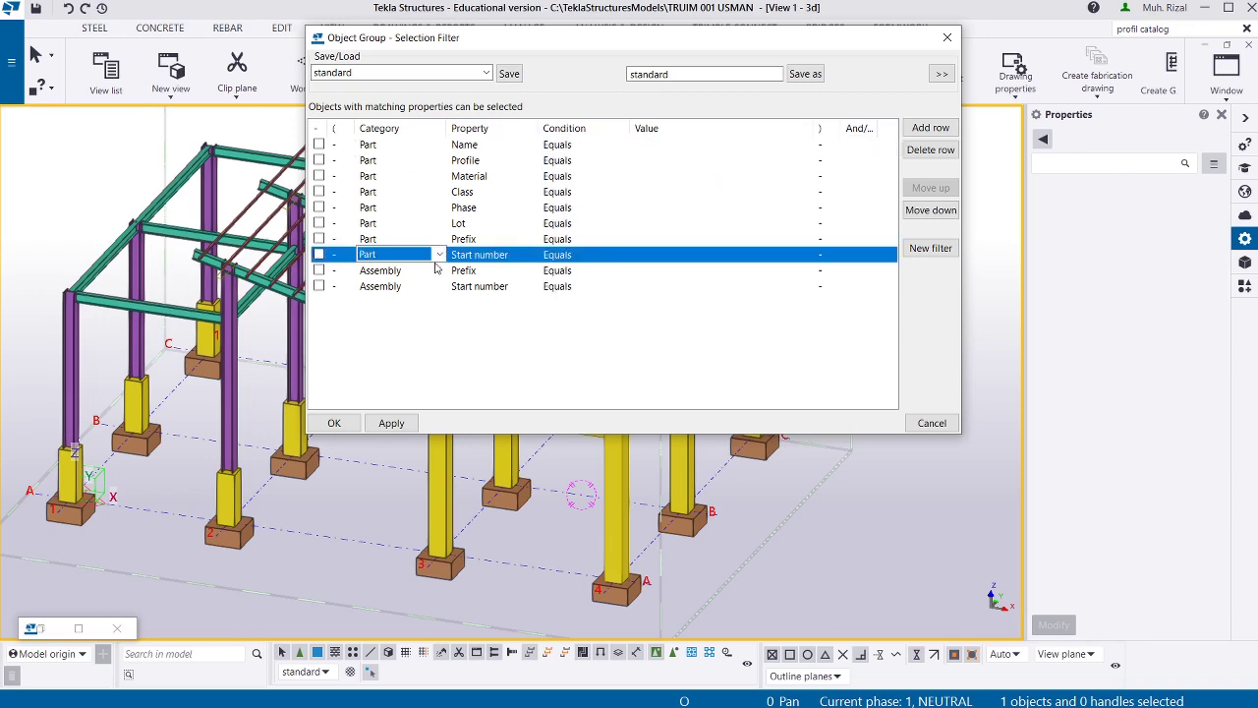
Delete every row of the selection filter from part Profile onward, keeping only the part Name row.
{"action": "left_click", "coordinate": [383, 162]}
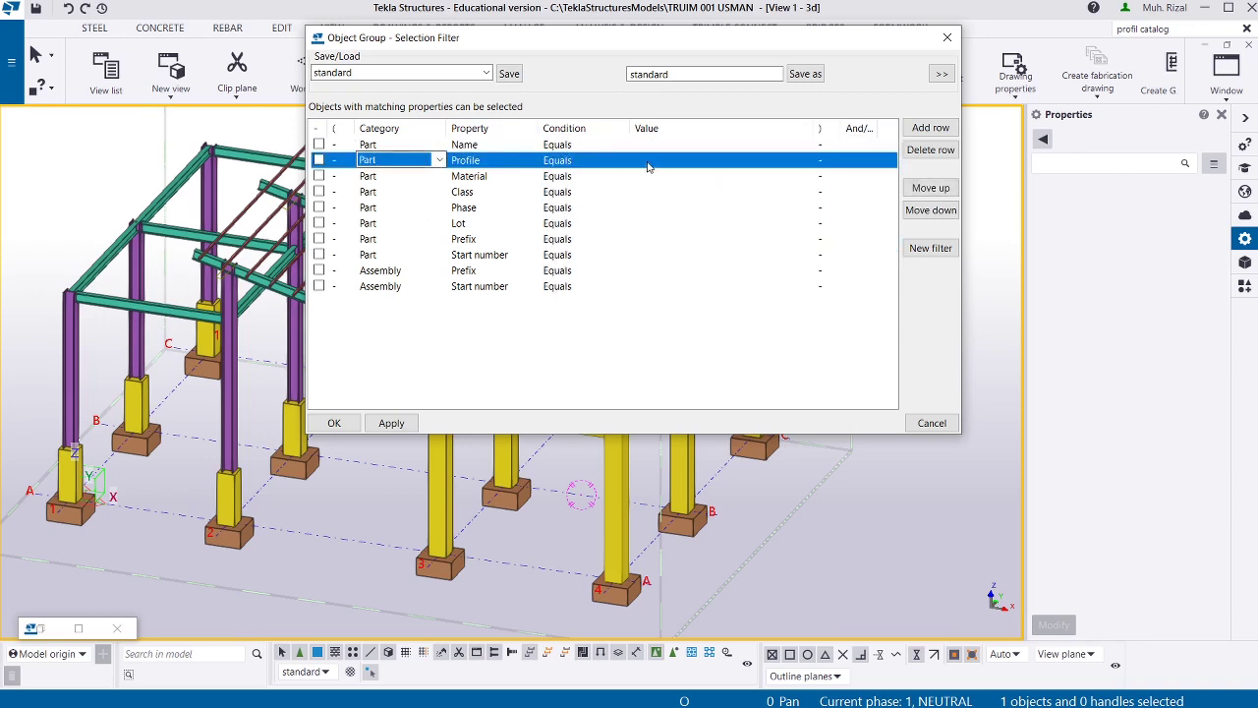
{"action": "left_click", "coordinate": [924, 152]}
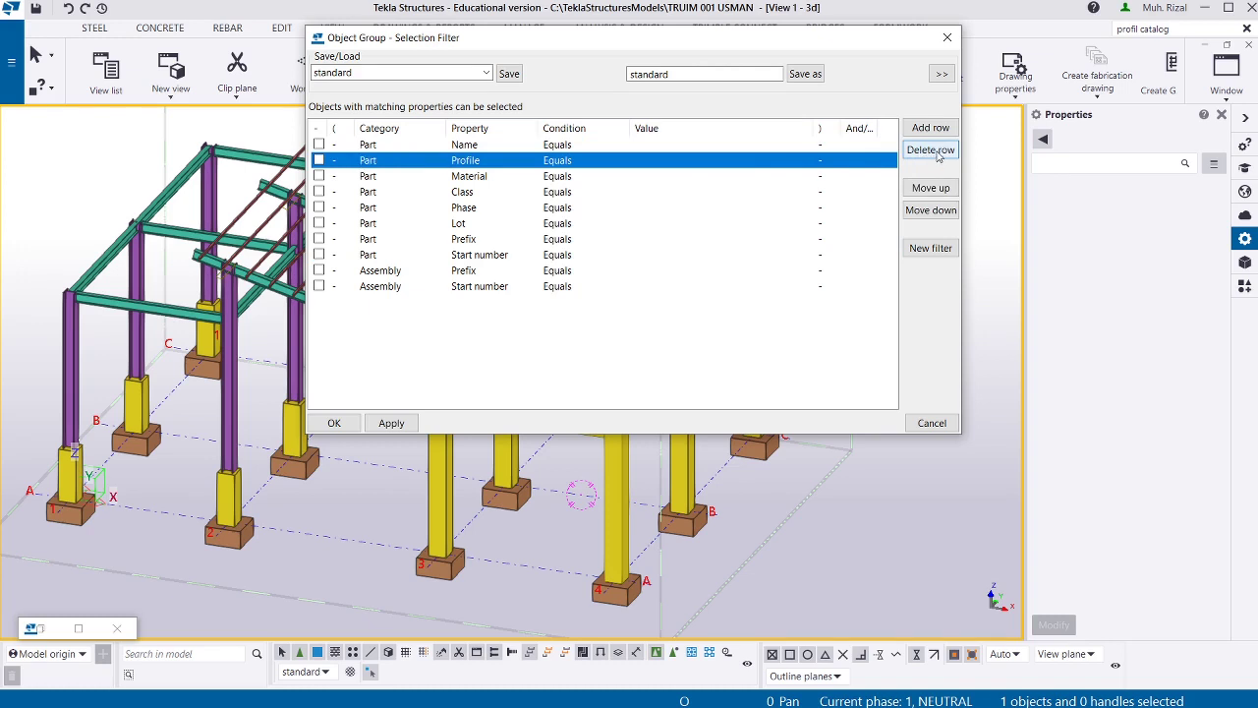
{"action": "left_click", "coordinate": [938, 157]}
{"action": "left_click", "coordinate": [938, 157]}
{"action": "left_click", "coordinate": [939, 157]}
{"action": "left_click", "coordinate": [938, 157]}
{"action": "left_click", "coordinate": [939, 158]}
{"action": "left_click", "coordinate": [938, 157]}
{"action": "left_click", "coordinate": [939, 158]}
{"action": "left_click", "coordinate": [938, 157]}
{"action": "left_click", "coordinate": [938, 157]}
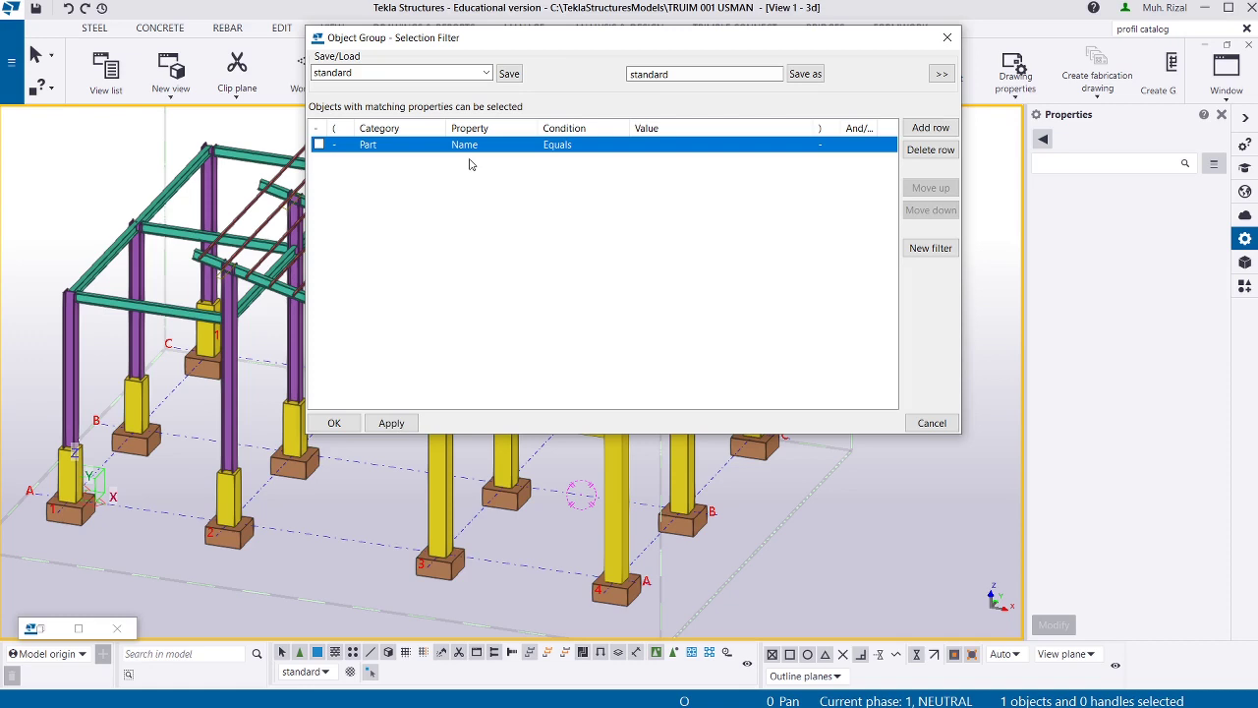
Set the part Name condition to Begins with and pick a steel column in the model to supply the value COLUMN.
{"action": "left_click", "coordinate": [551, 150]}
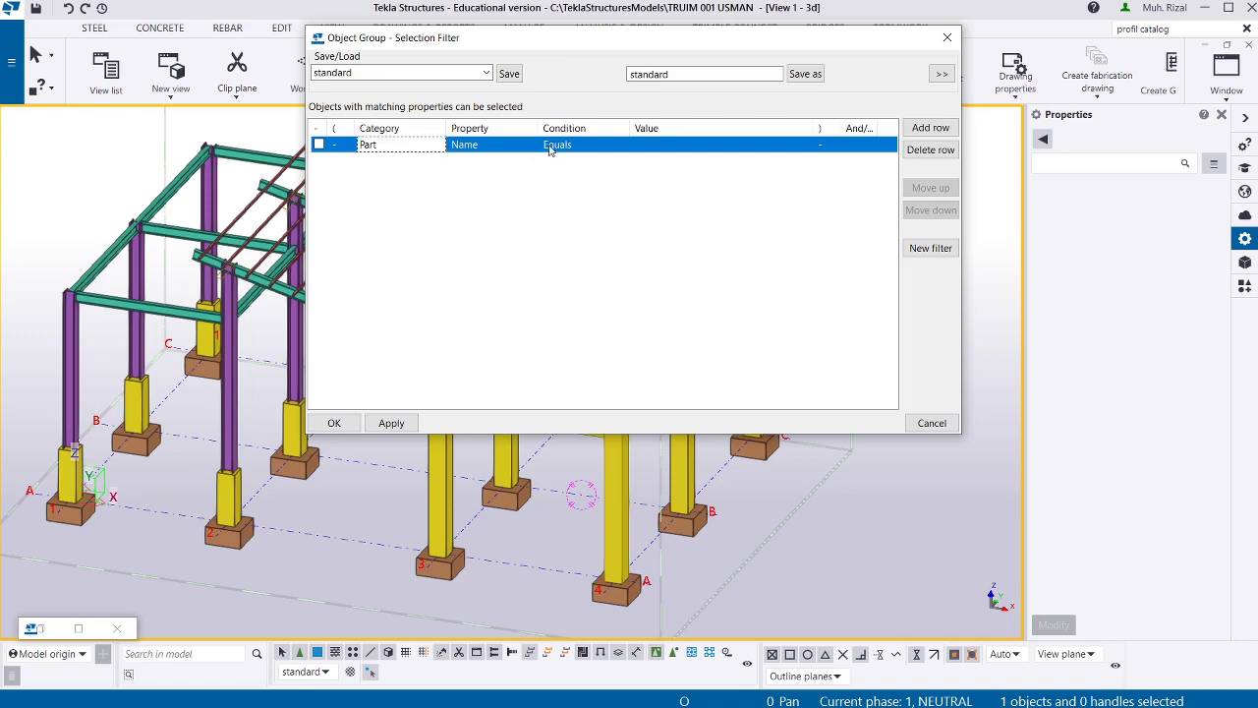
{"action": "left_click", "coordinate": [621, 144]}
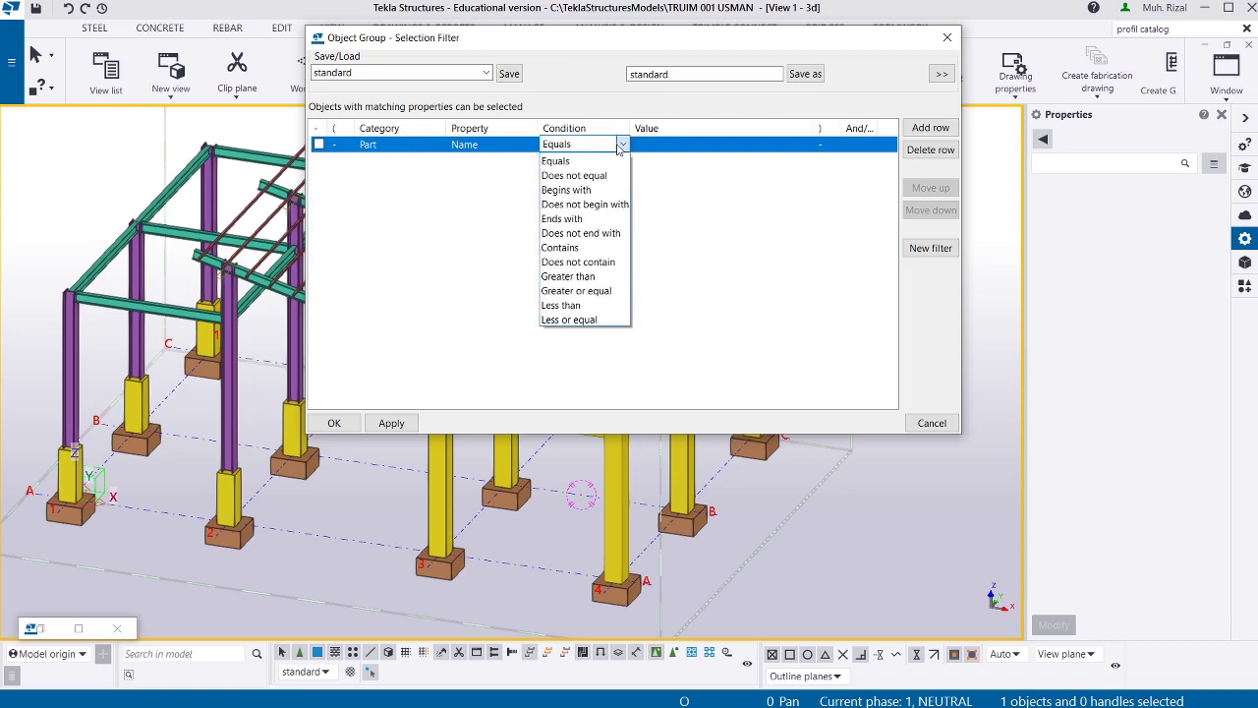
{"action": "left_click", "coordinate": [594, 190]}
{"action": "left_click", "coordinate": [725, 149]}
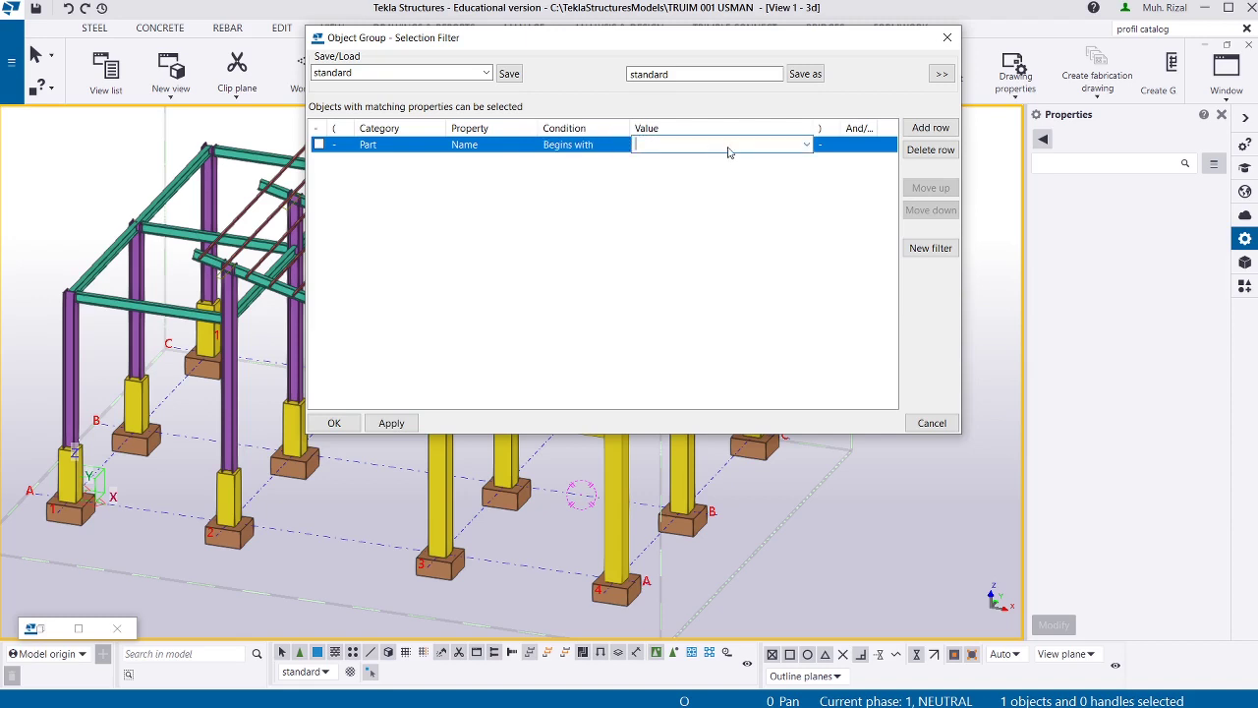
{"action": "left_click", "coordinate": [806, 144]}
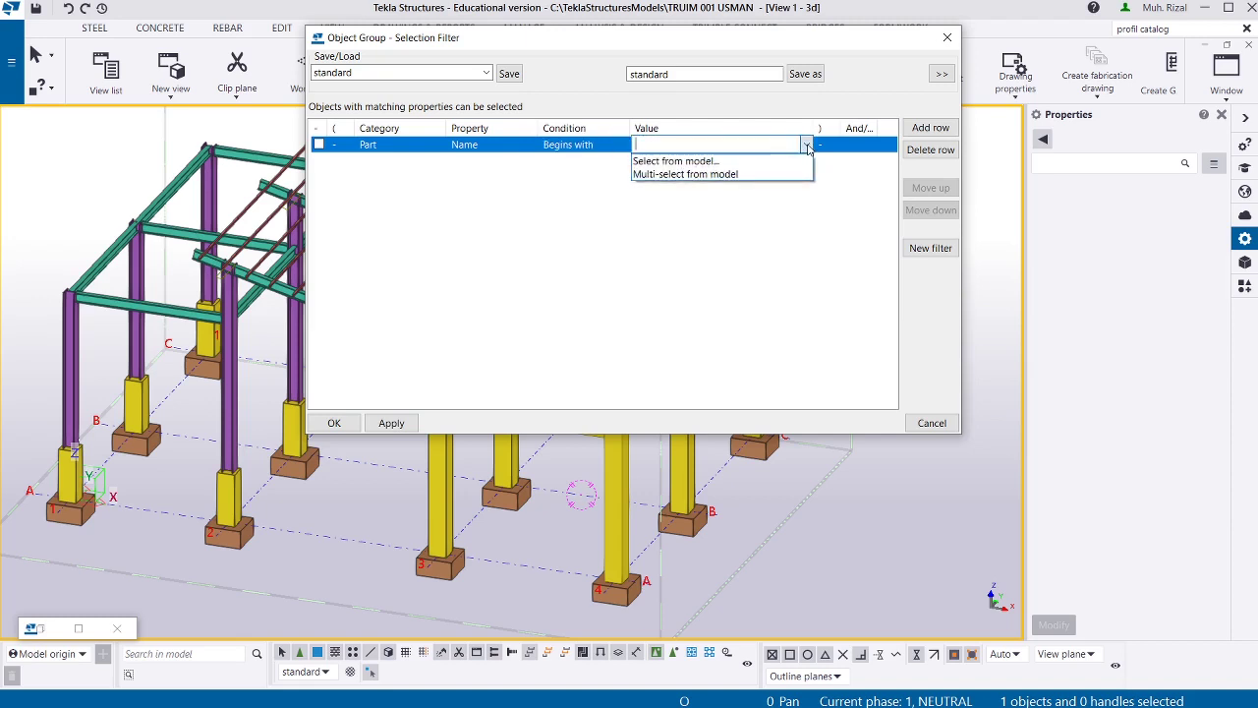
{"action": "left_click", "coordinate": [728, 163]}
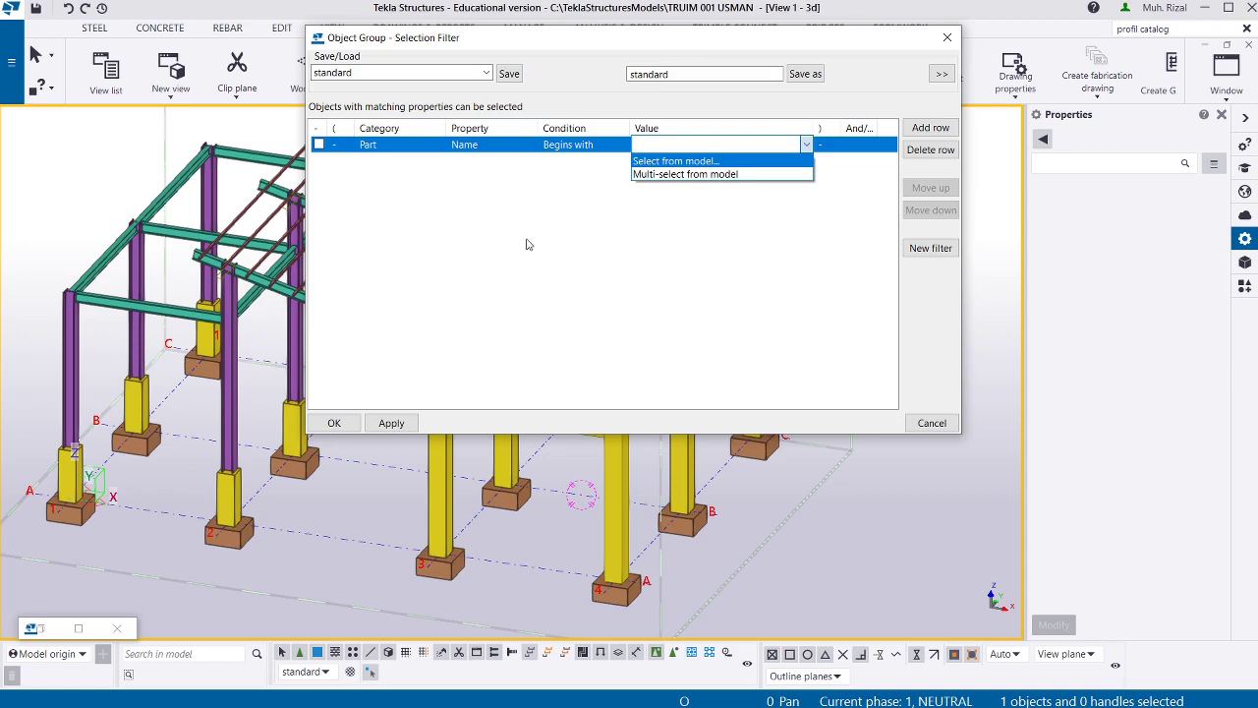
{"action": "left_click", "coordinate": [234, 381]}
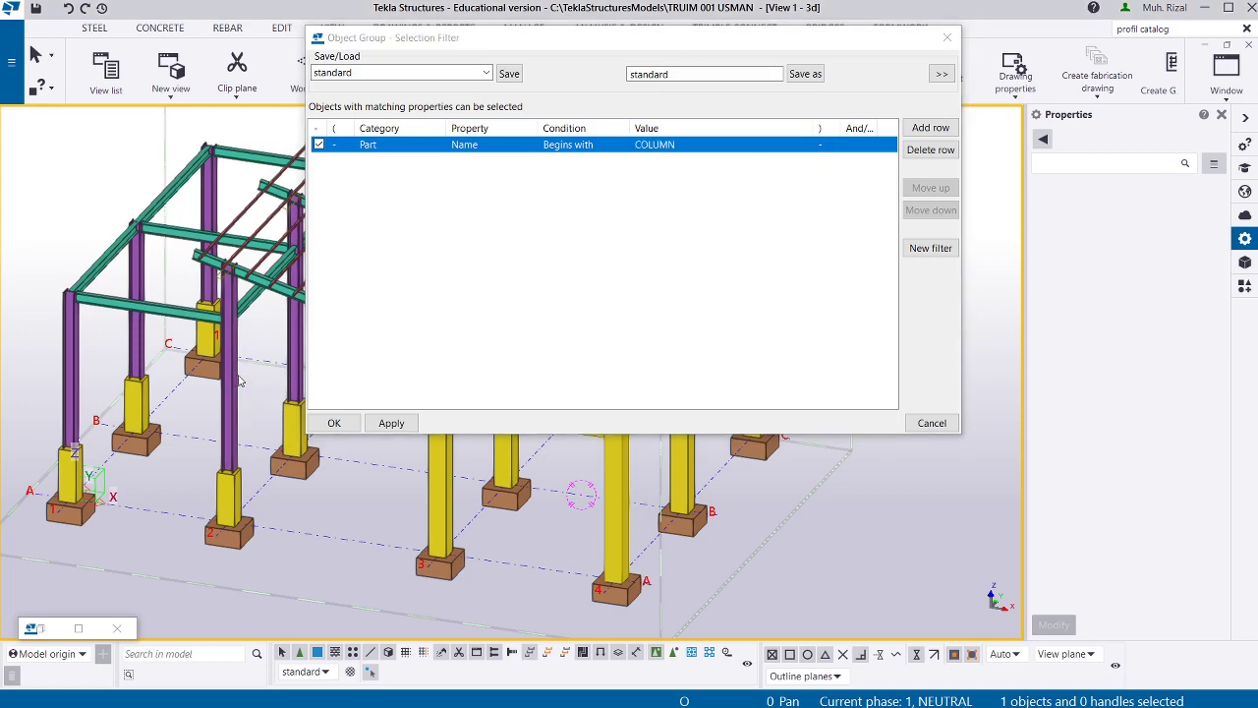
Replace the value of the part Name condition with UC.
{"action": "left_click", "coordinate": [769, 147]}
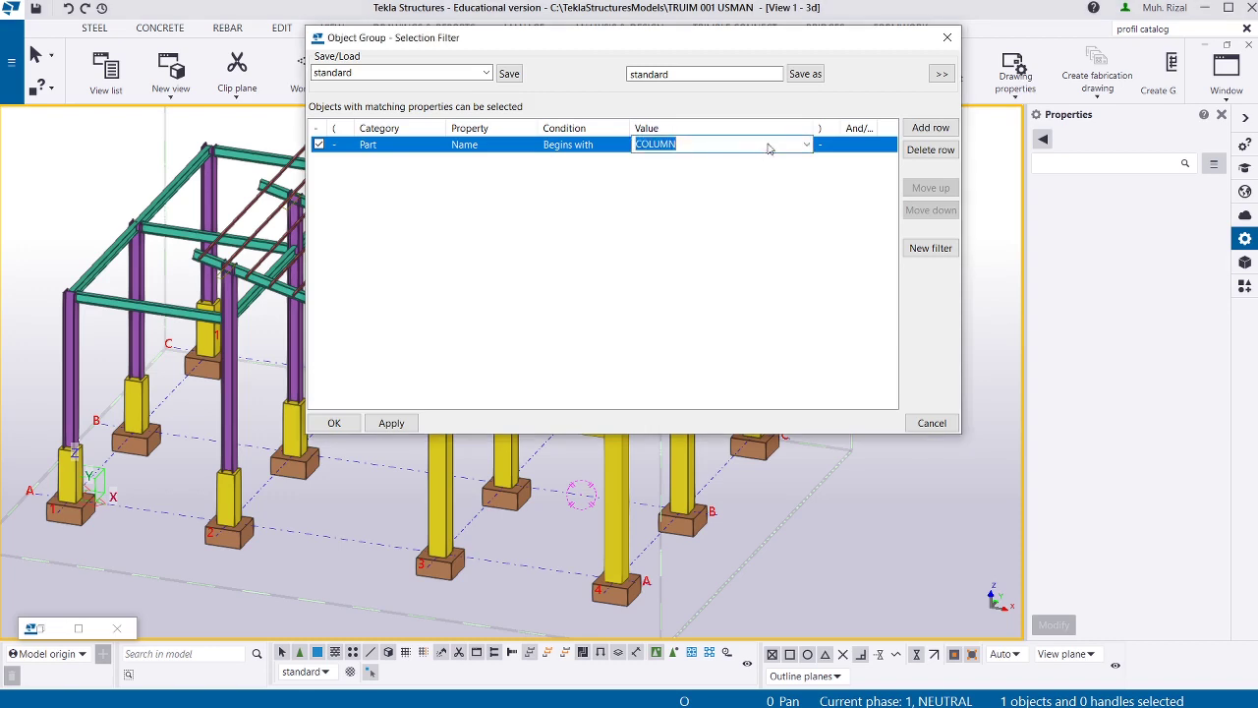
{"action": "left_click", "coordinate": [806, 145]}
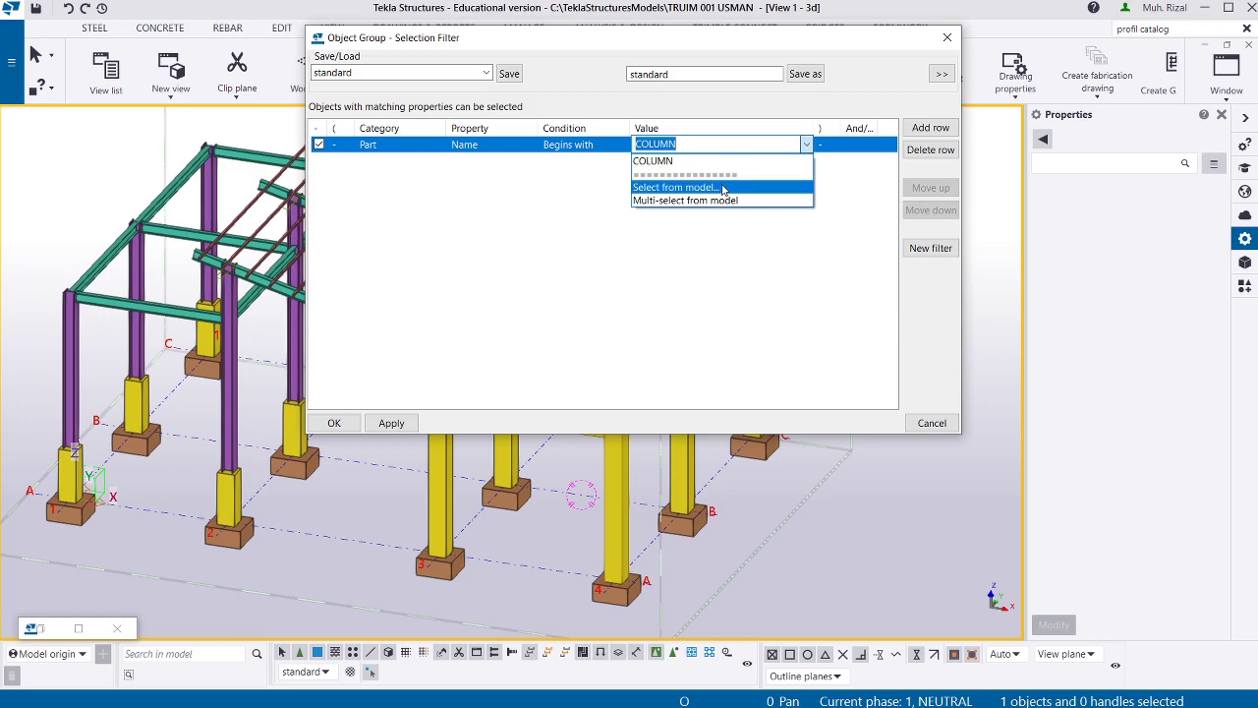
{"action": "type", "text": "UC"}
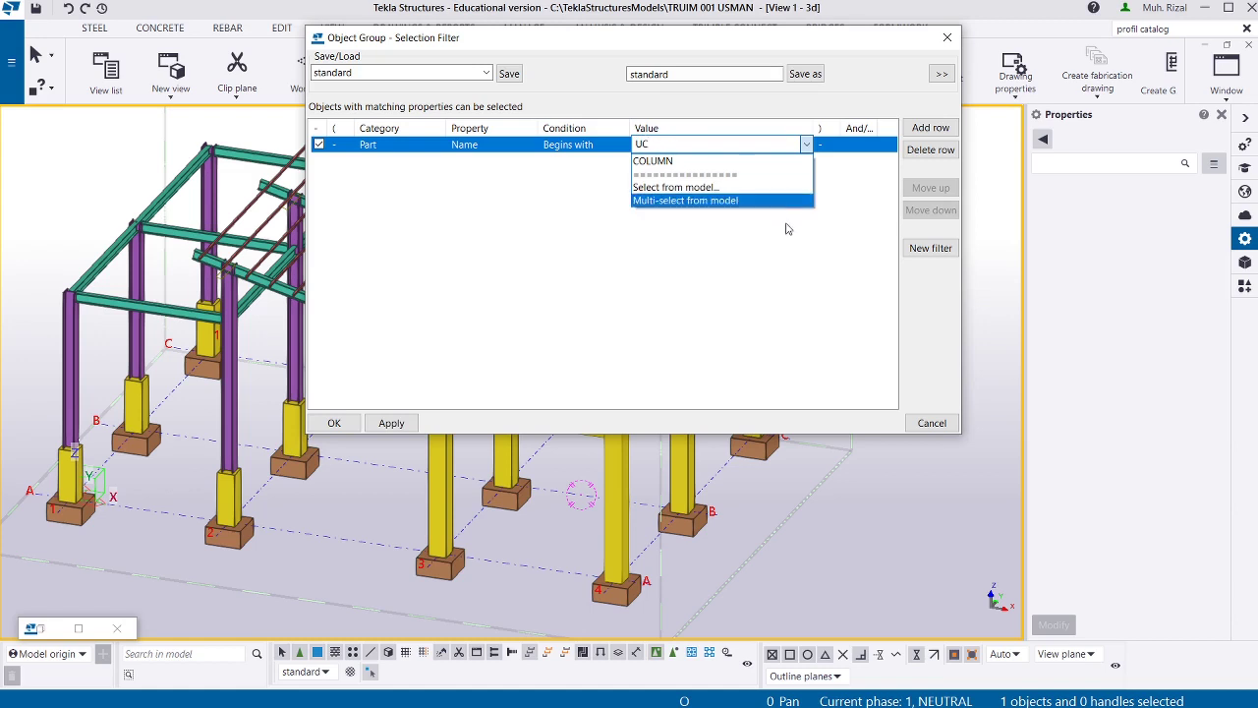
{"action": "left_click", "coordinate": [687, 265]}
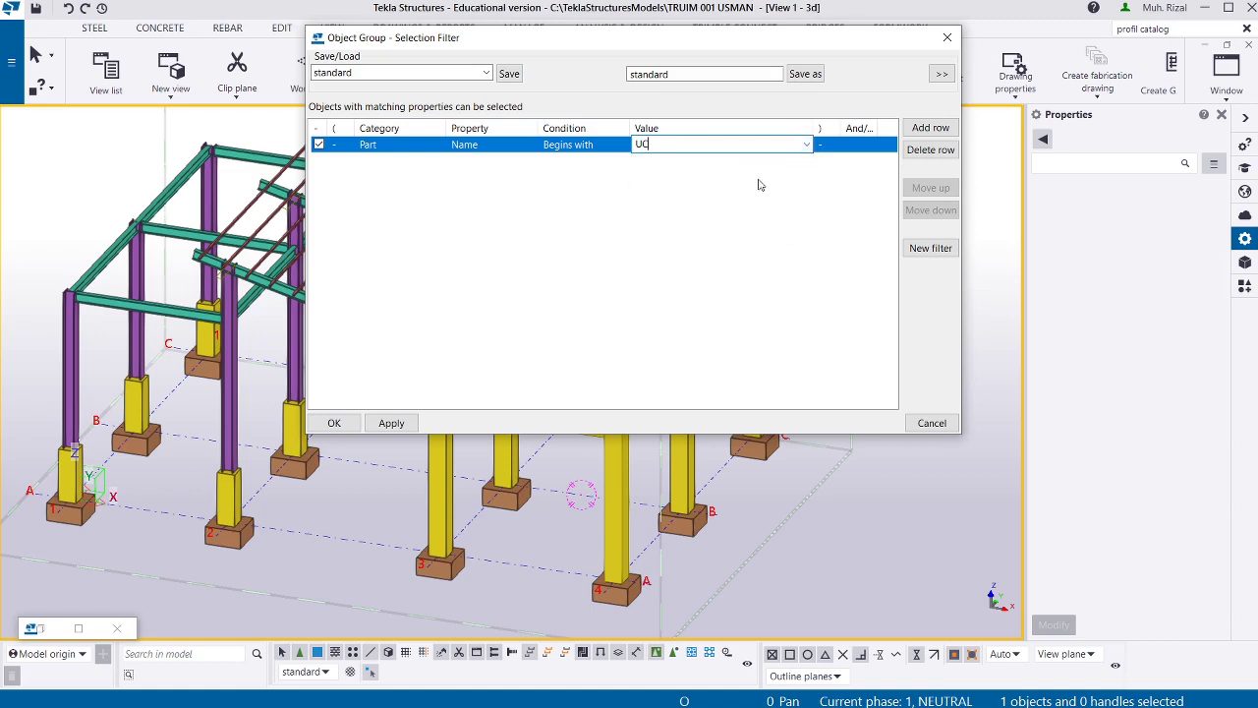
Confirm UC as the part Name value and apply the selection filter.
{"action": "left_click", "coordinate": [820, 242]}
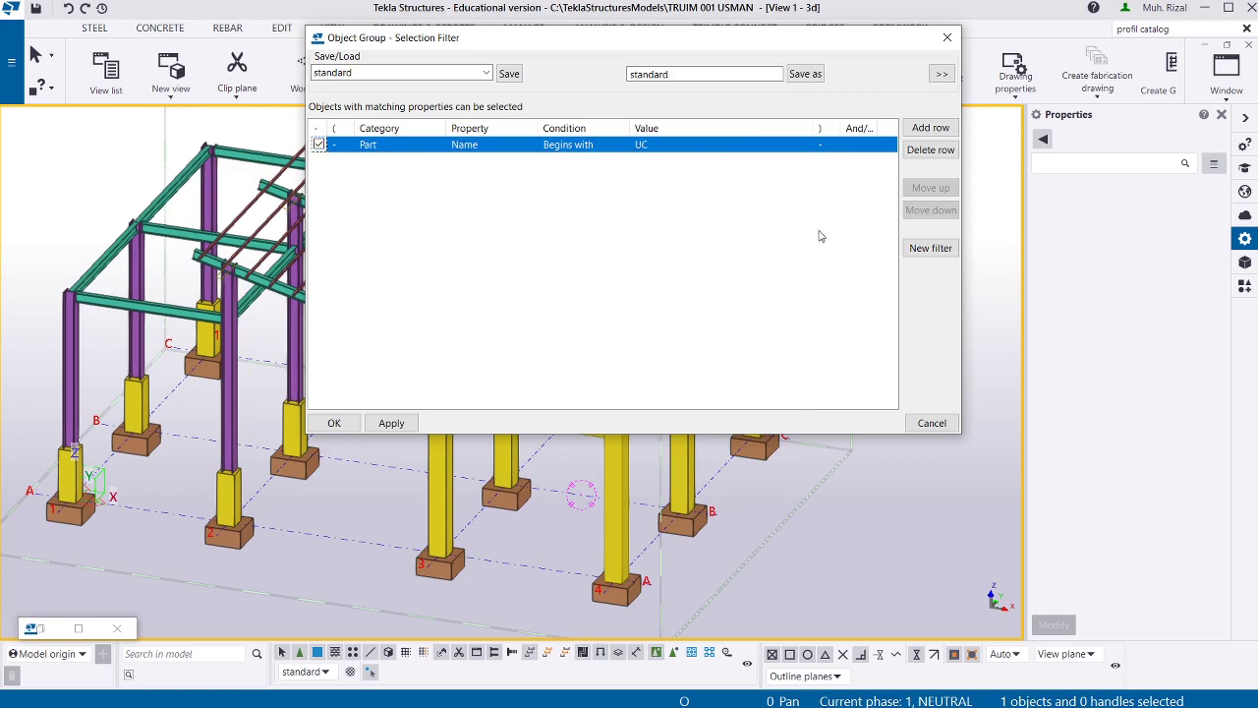
{"action": "left_click", "coordinate": [391, 422]}
{"action": "left_click", "coordinate": [335, 424]}
Set the part Name value back to COLUMN, apply the selection filter and close its dialog.
{"action": "left_click", "coordinate": [641, 147]}
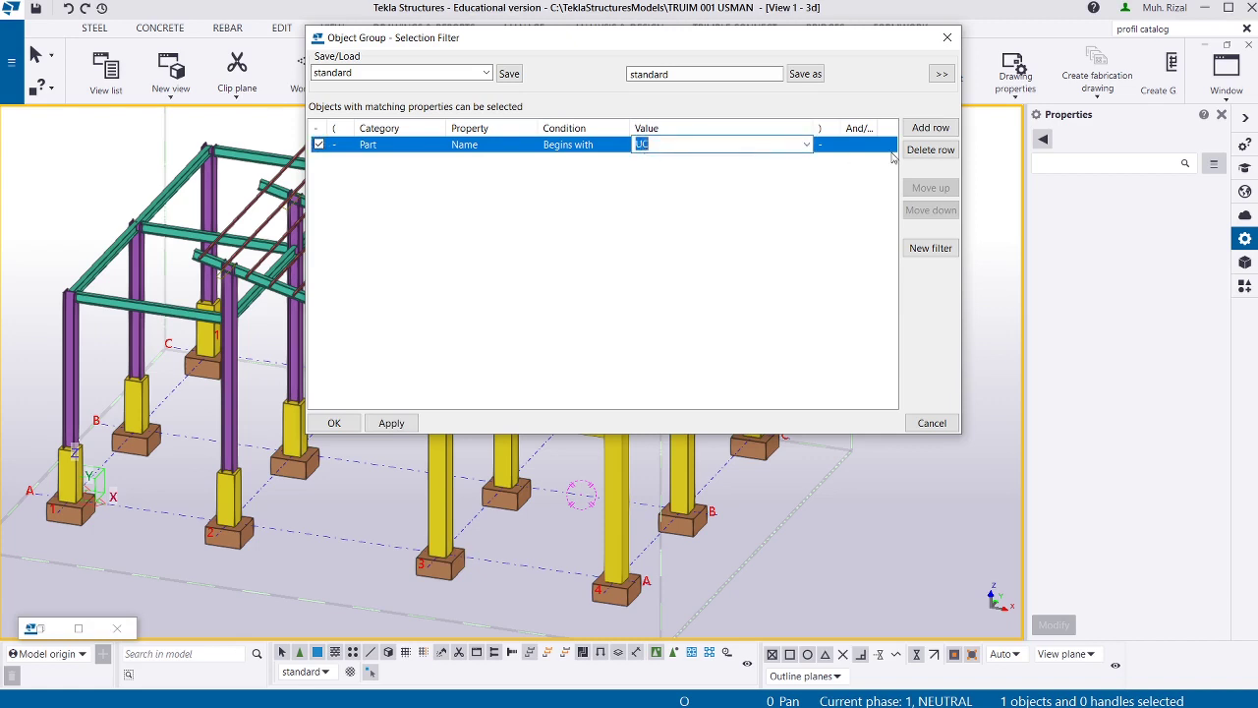
{"action": "left_click", "coordinate": [807, 147]}
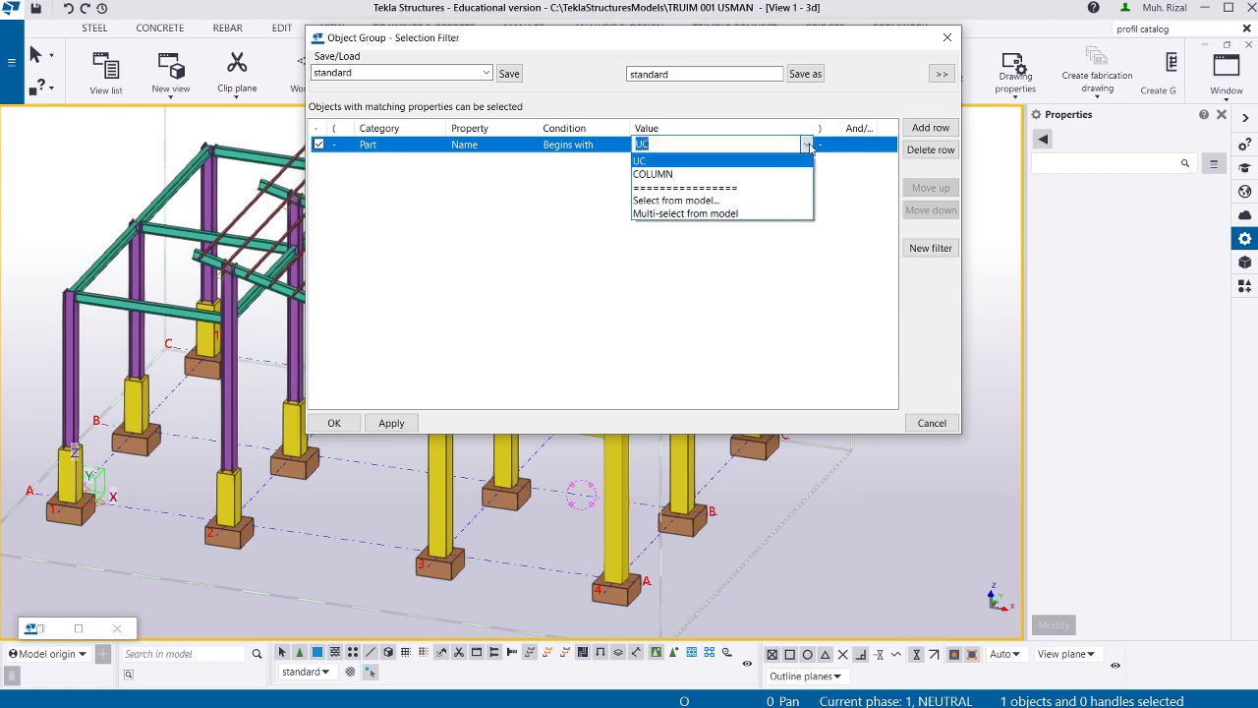
{"action": "left_click", "coordinate": [688, 174]}
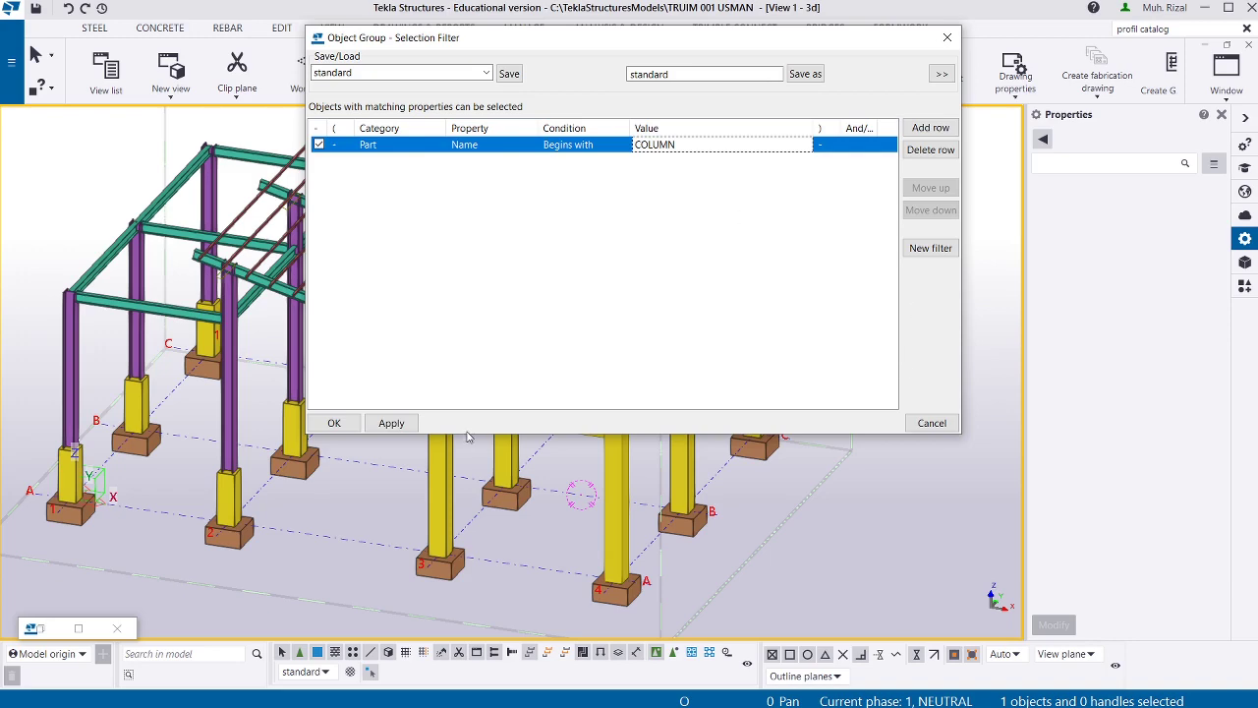
{"action": "left_click", "coordinate": [391, 423]}
{"action": "left_click", "coordinate": [334, 422]}
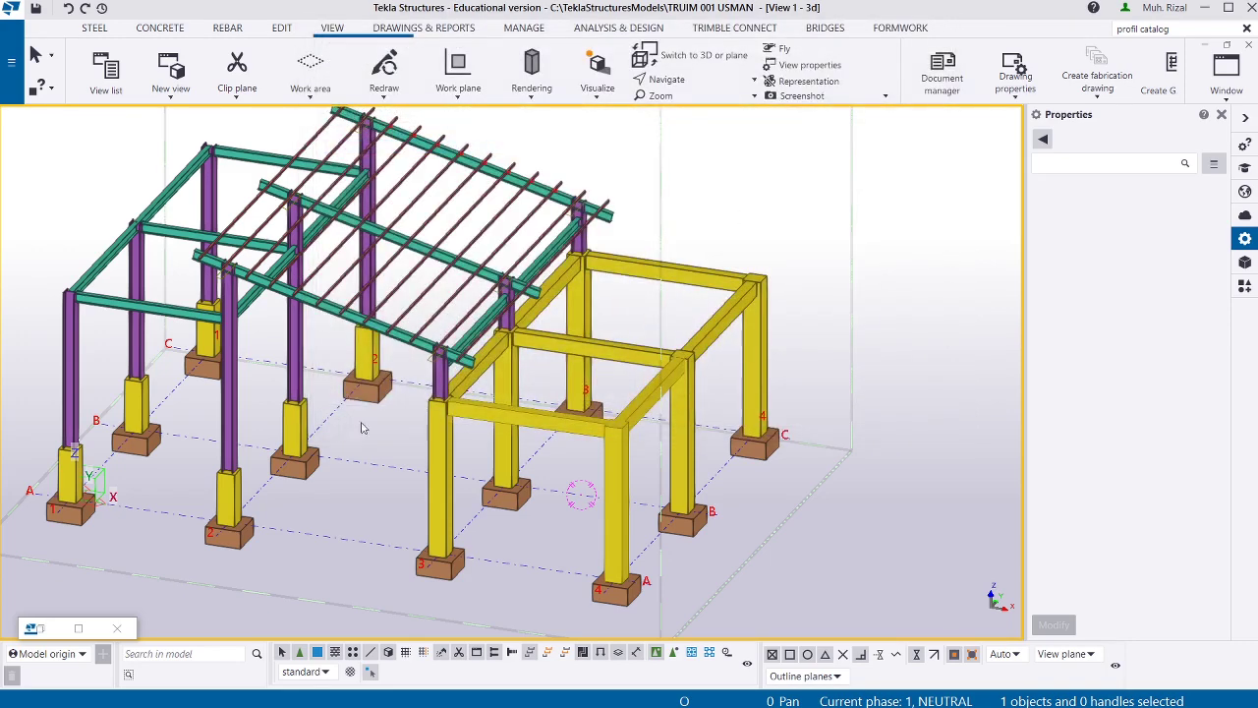
{"action": "right_click", "coordinate": [879, 264]}
{"action": "left_click", "coordinate": [904, 289]}
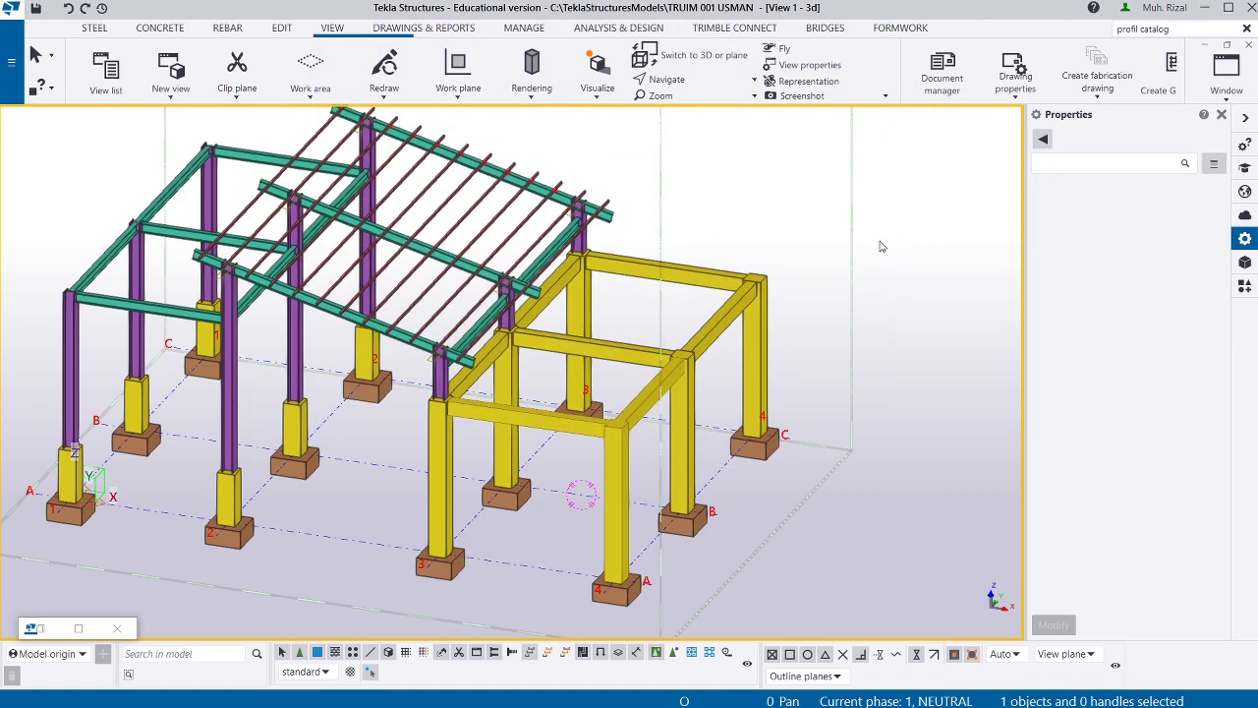
{"action": "left_click_drag", "start_coordinate": [703, 184], "coordinate": [888, 160]}
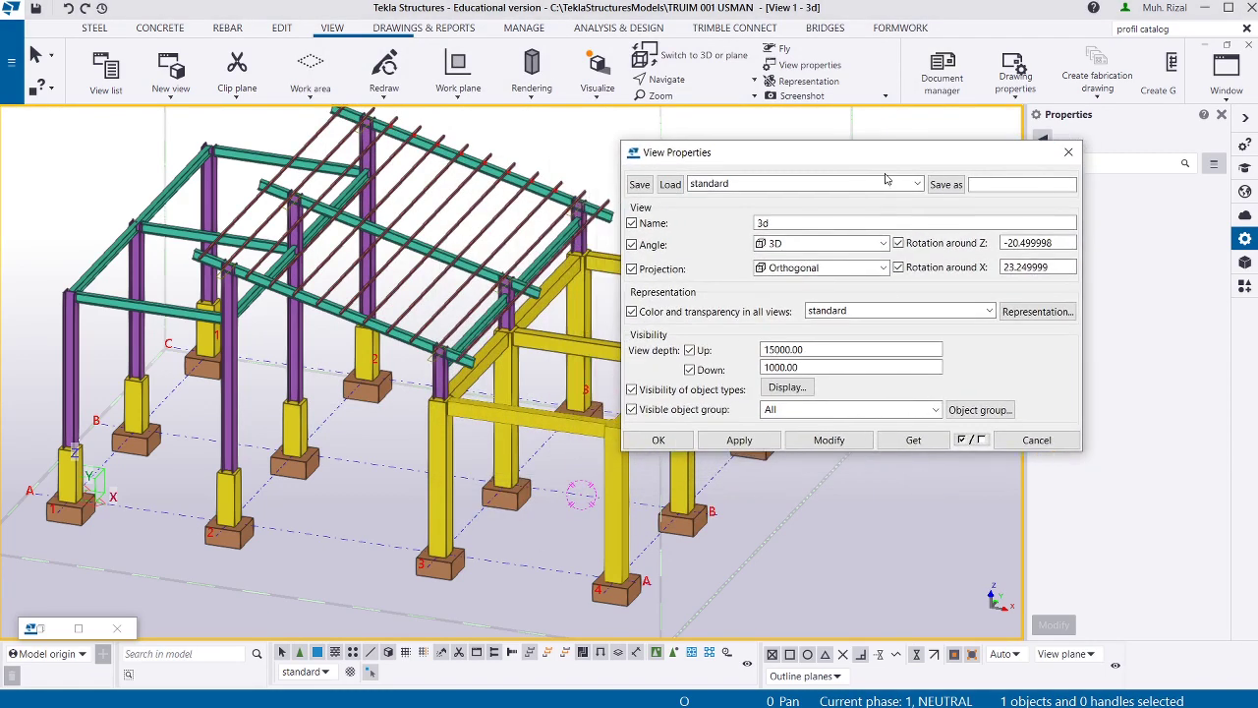
{"action": "left_click", "coordinate": [1070, 155]}
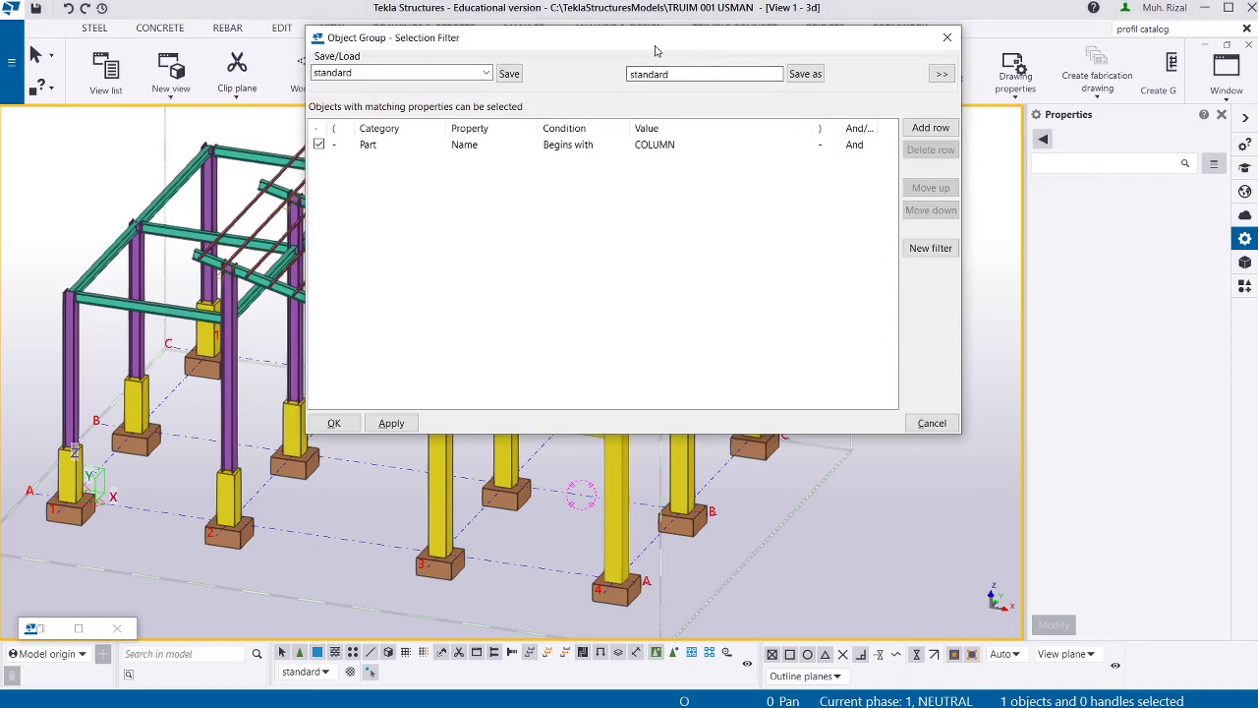
Move the selection filter dialog clear of the model and set the part Name condition to Does not equal.
{"action": "left_click_drag", "start_coordinate": [657, 47], "coordinate": [881, 125]}
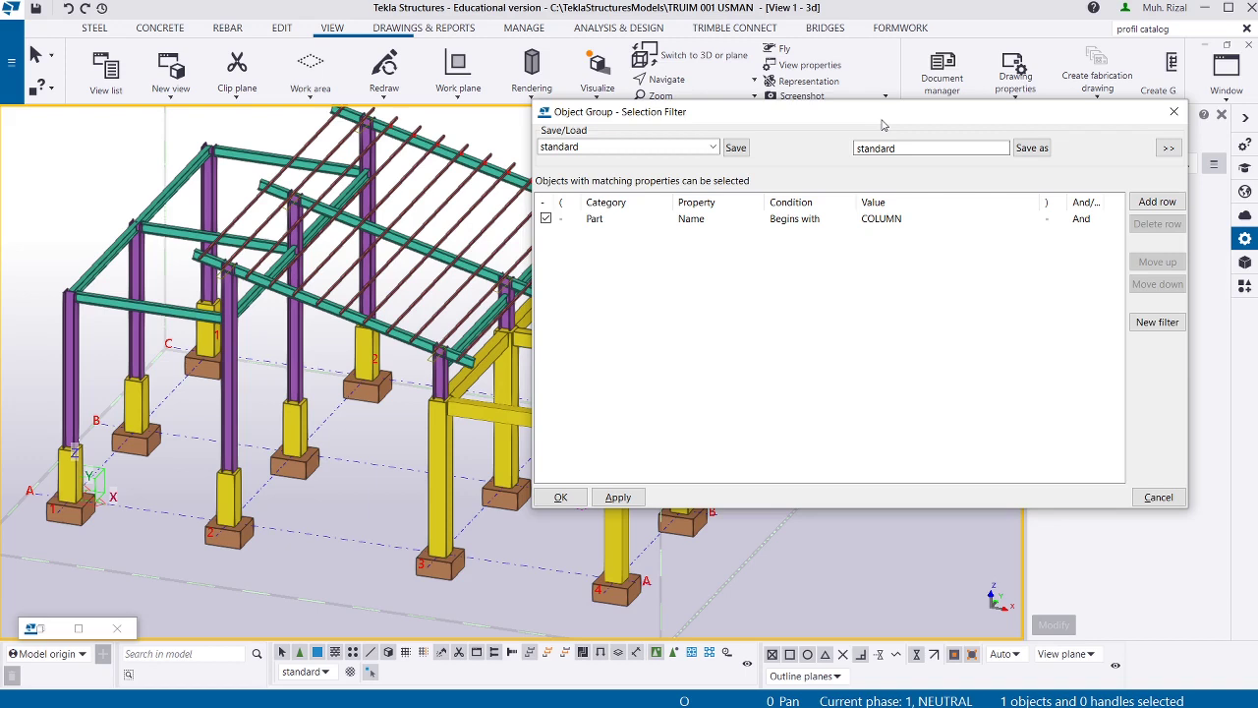
{"action": "left_click", "coordinate": [710, 218]}
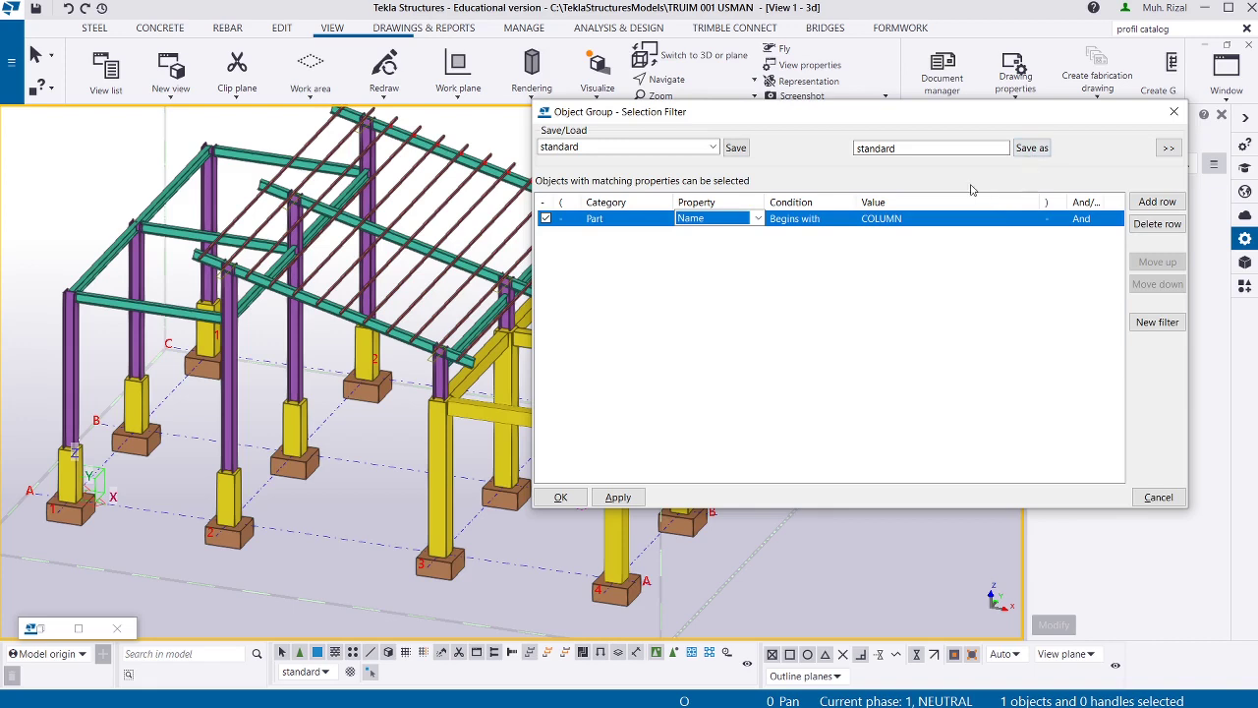
{"action": "left_click", "coordinate": [806, 218]}
{"action": "left_click", "coordinate": [850, 218]}
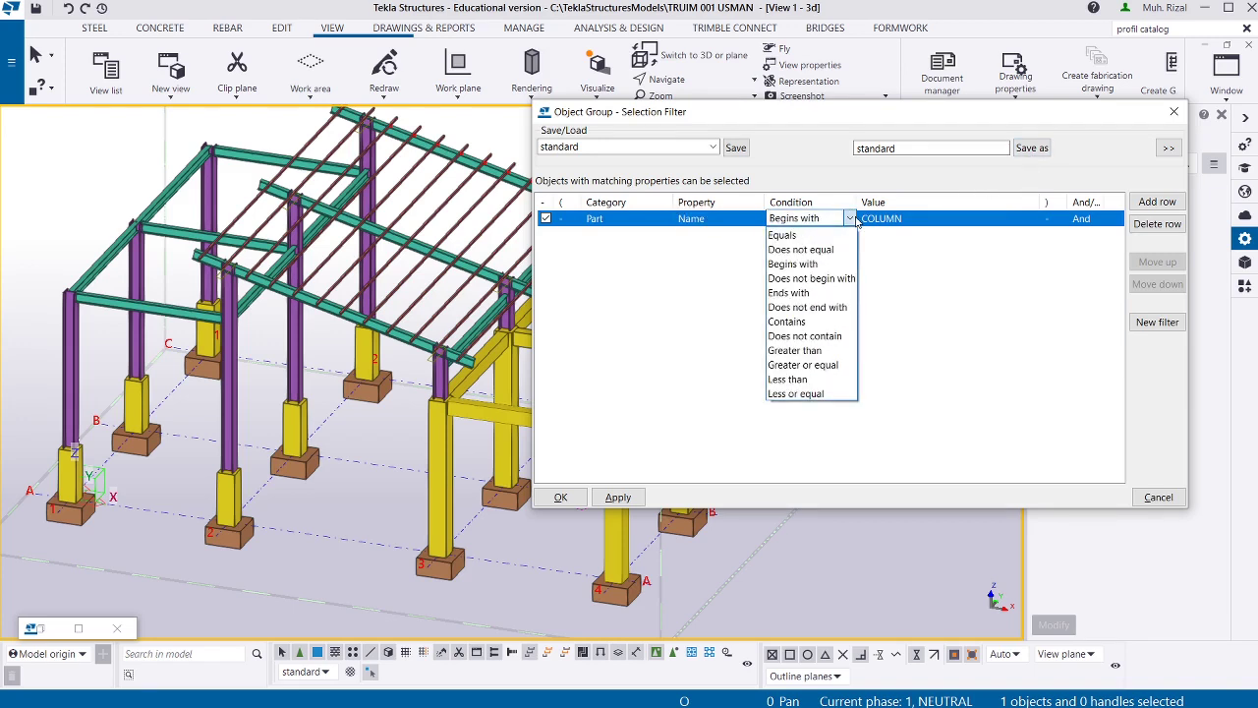
{"action": "left_click", "coordinate": [826, 247]}
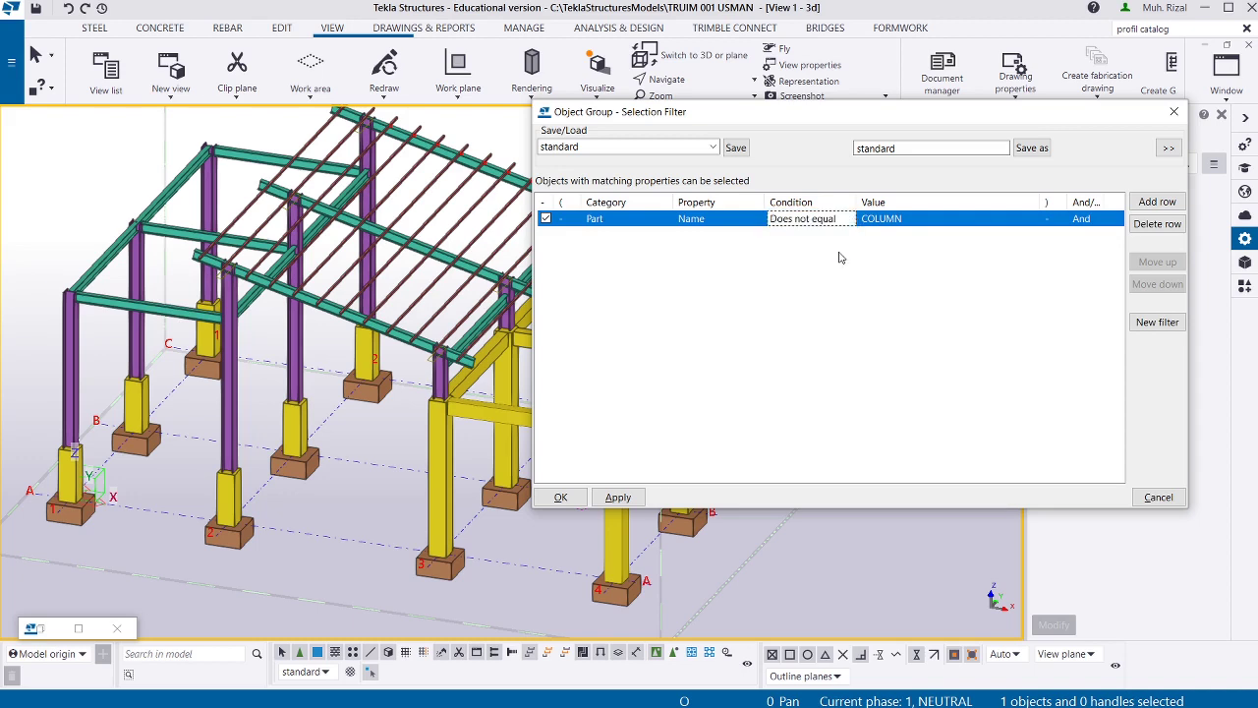
Replace the part Name value with FOOTING and apply the selection filter.
{"action": "left_click", "coordinate": [978, 223]}
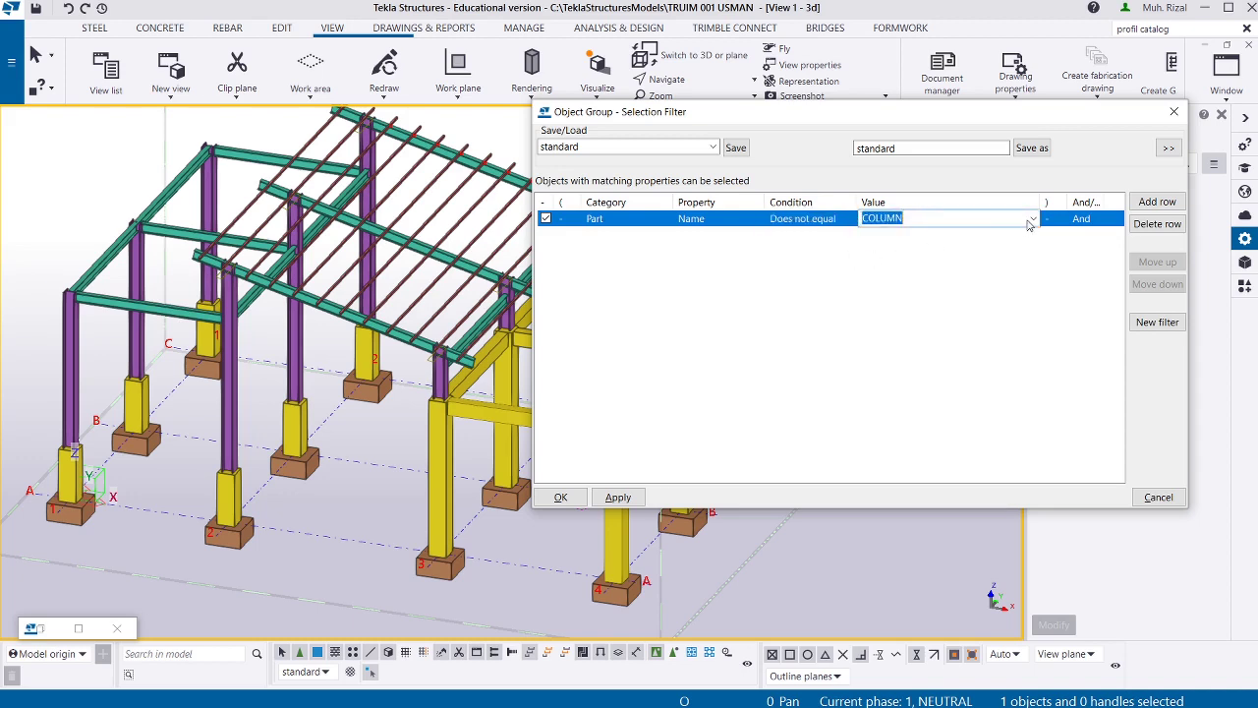
{"action": "left_click", "coordinate": [1029, 220]}
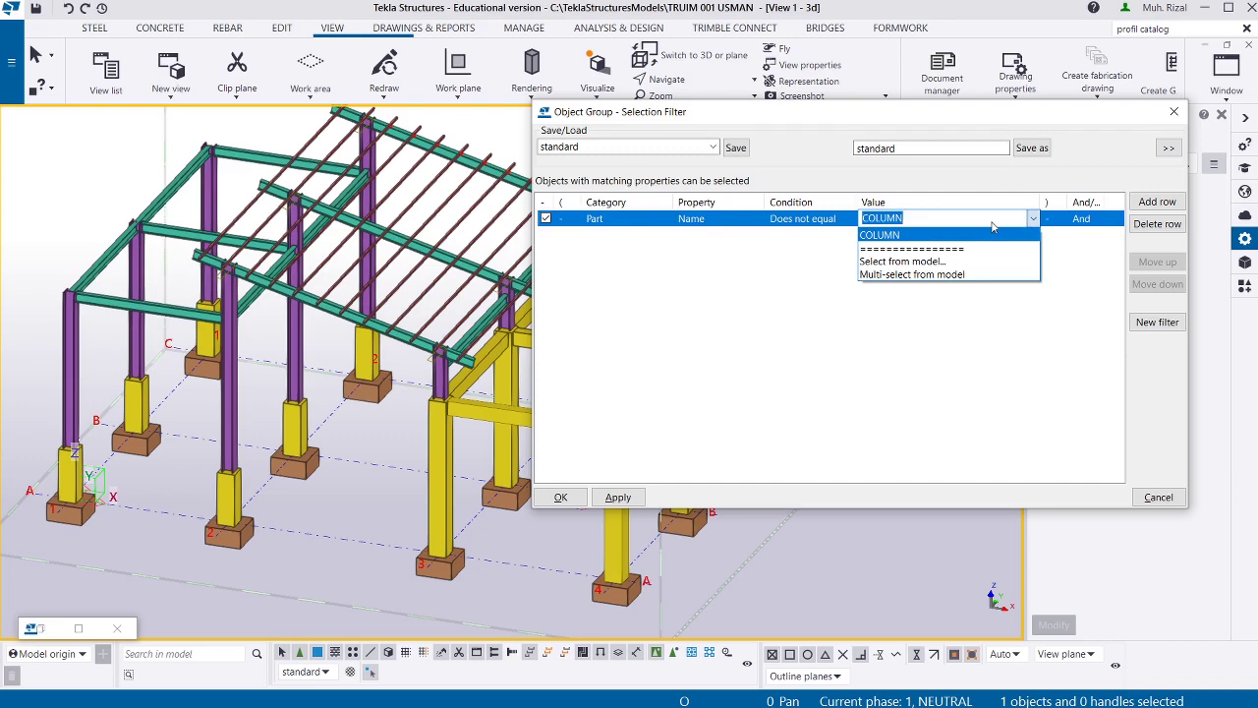
{"action": "type", "text": "F"}
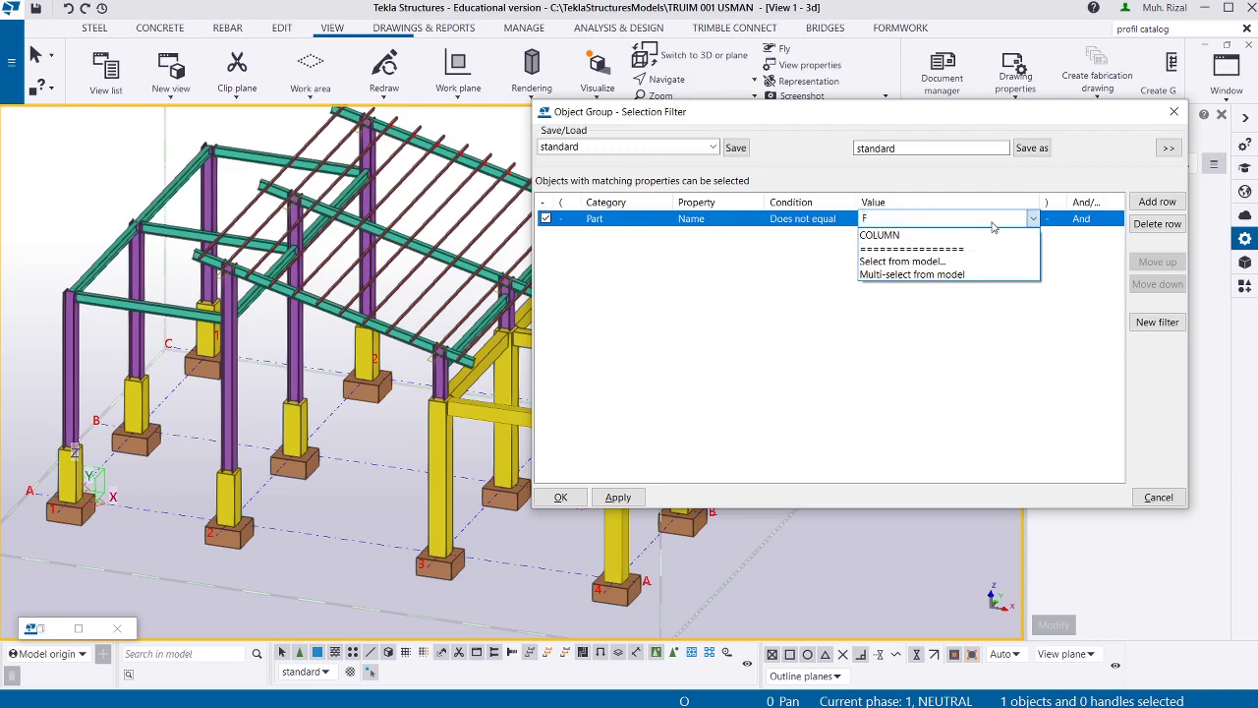
{"action": "type", "text": "OOTING"}
{"action": "left_click", "coordinate": [946, 346]}
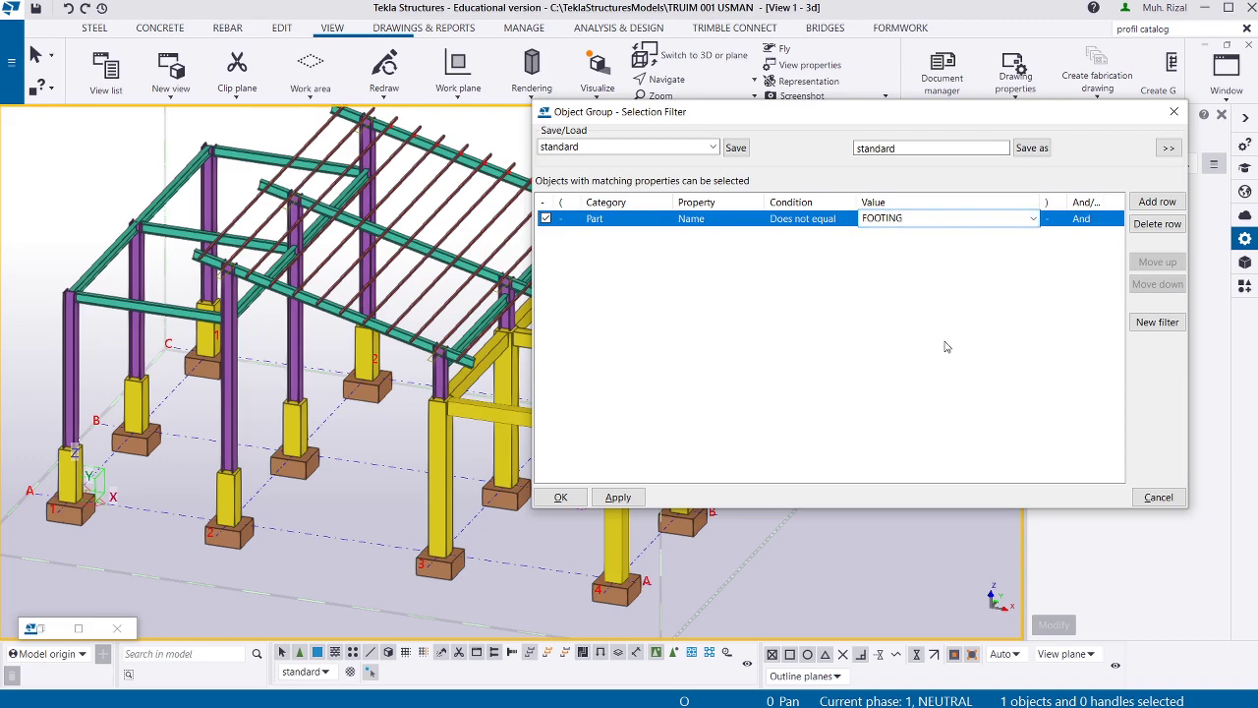
{"action": "left_click", "coordinate": [618, 498]}
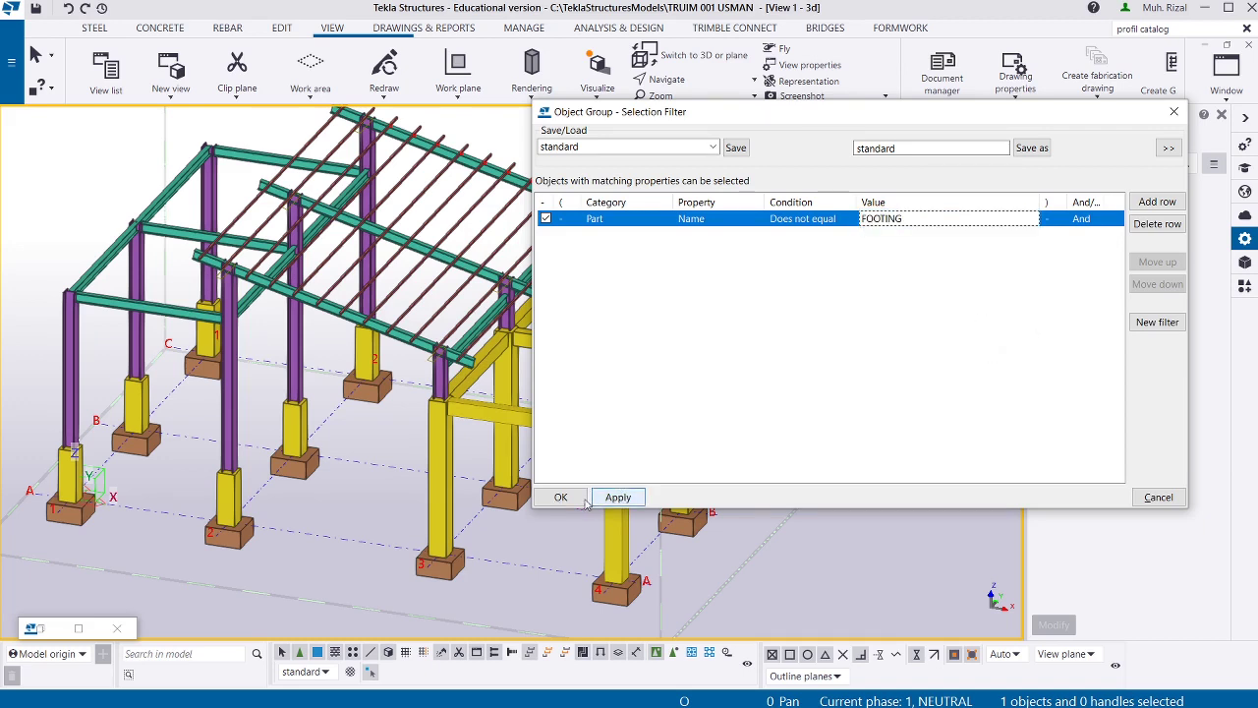
{"action": "left_click", "coordinate": [808, 354]}
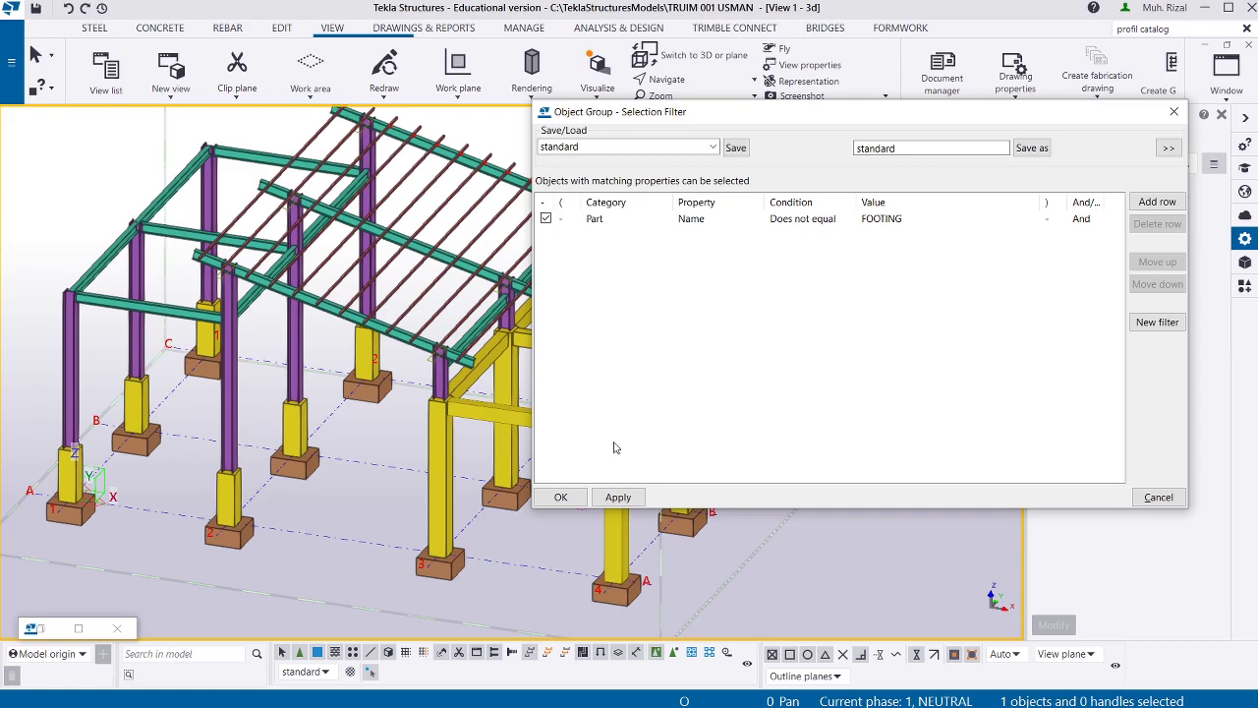
Area-select the whole model to test the FOOTING exclusion and inspect the footings up close.
{"action": "scroll", "coordinate": [245, 265], "scroll_direction": "down", "scroll_amount": 3}
{"action": "scroll", "coordinate": [205, 205], "scroll_direction": "down", "scroll_amount": 2}
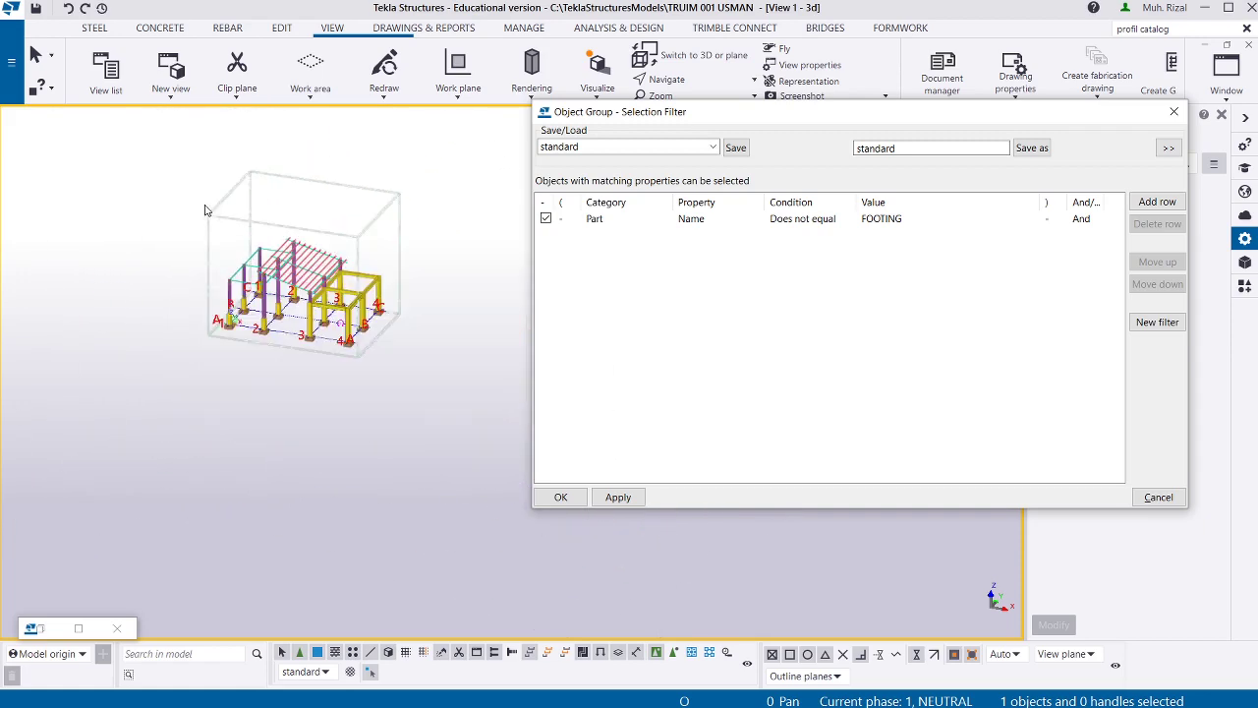
{"action": "left_click_drag", "start_coordinate": [191, 179], "coordinate": [433, 367]}
{"action": "scroll", "coordinate": [335, 315], "scroll_direction": "up", "scroll_amount": 5}
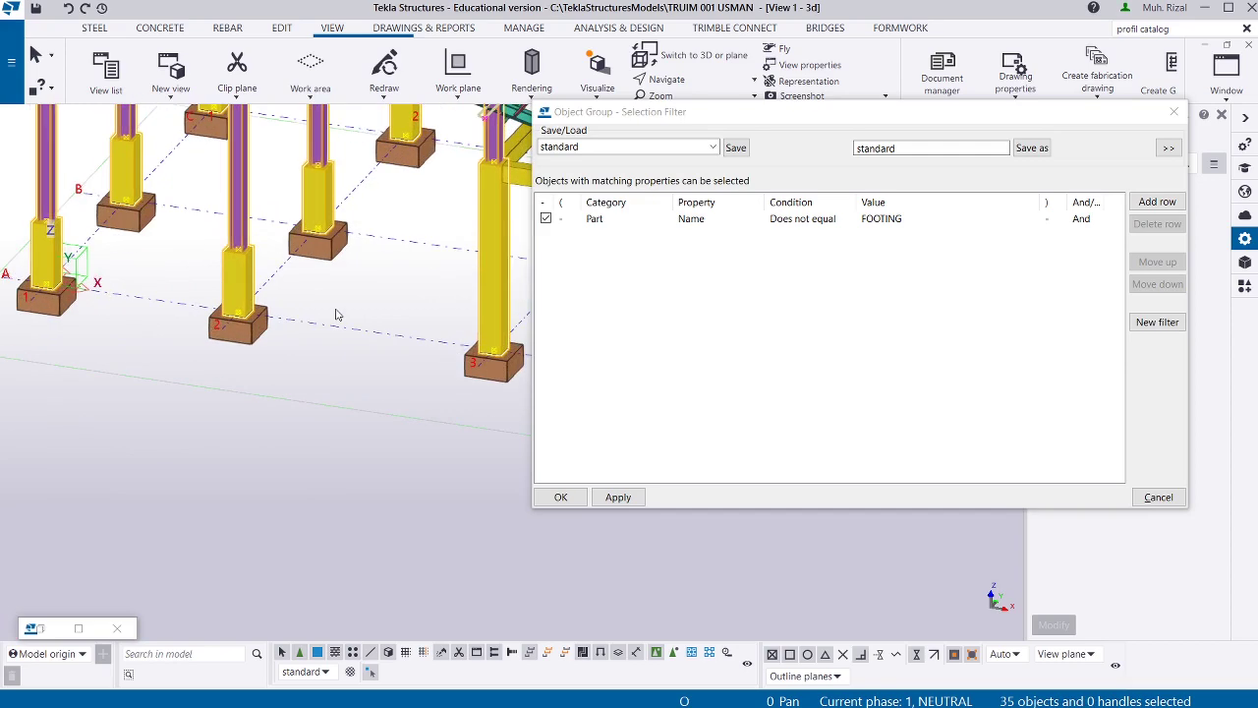
{"action": "scroll", "coordinate": [231, 273], "scroll_direction": "up", "scroll_amount": 2}
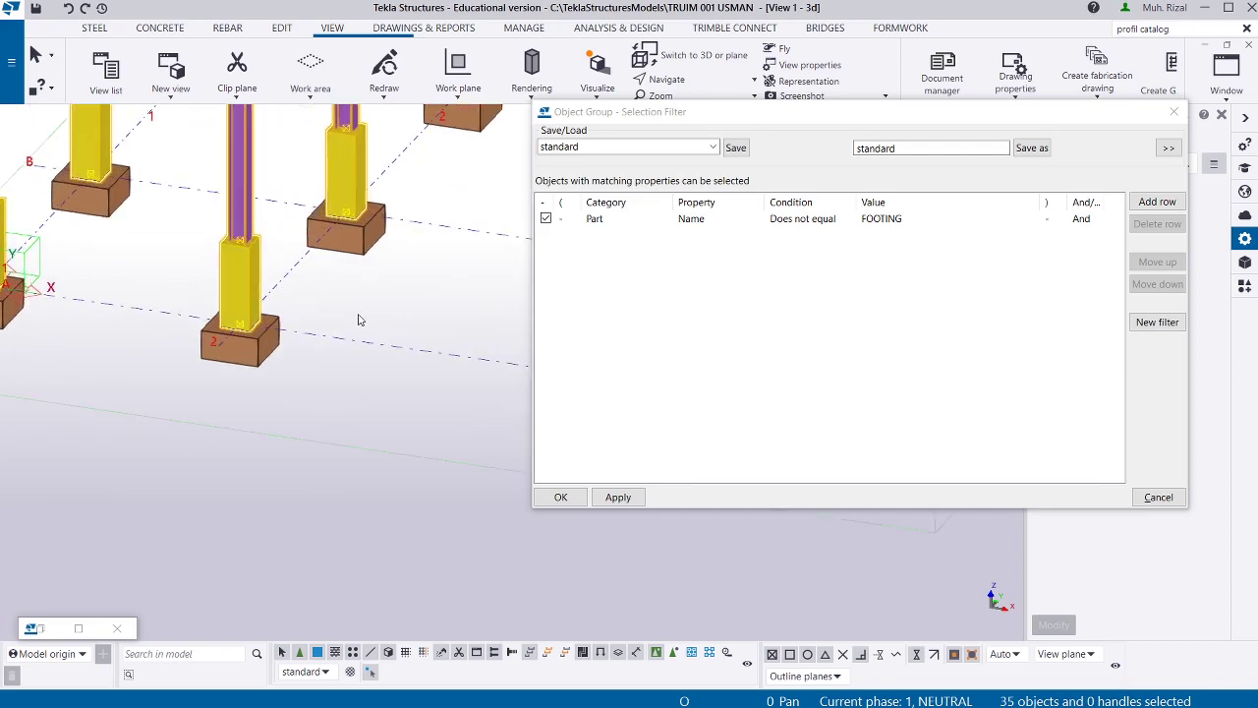
{"action": "scroll", "coordinate": [358, 319], "scroll_direction": "down", "scroll_amount": 6}
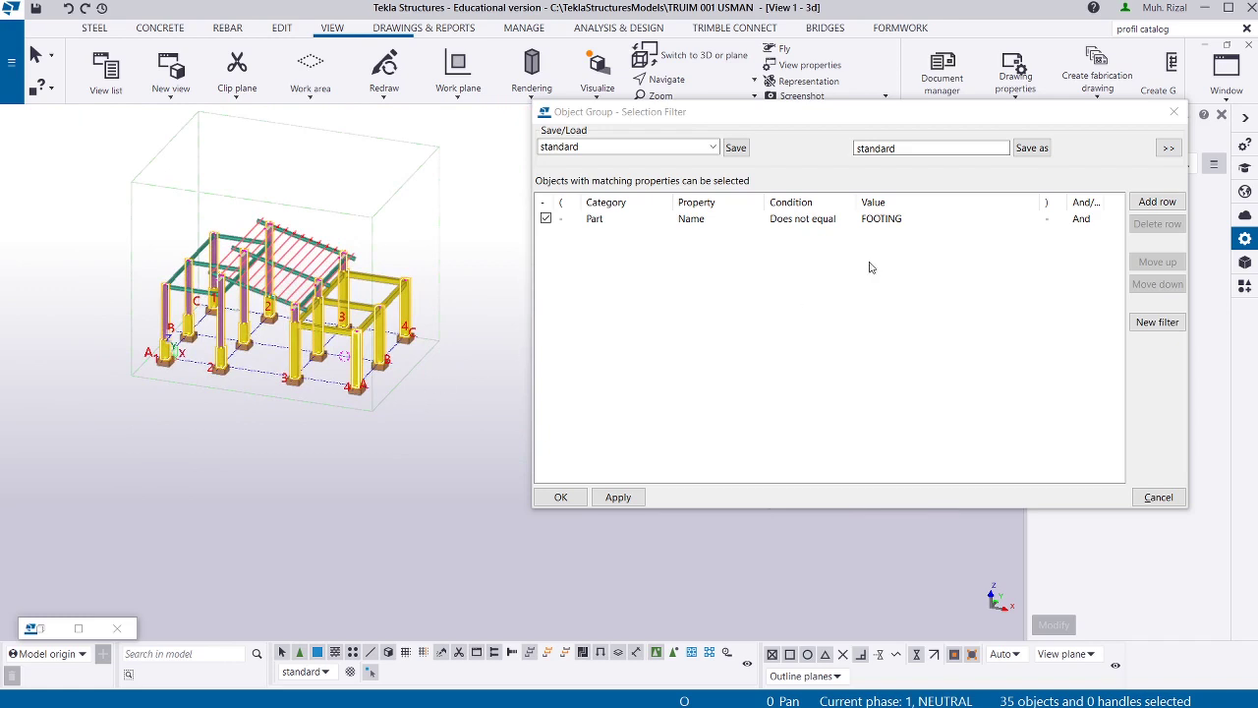
Change the excluded part name to COLUMN, apply the selection filter and close its dialog.
{"action": "left_click", "coordinate": [944, 220]}
{"action": "left_click", "coordinate": [1034, 220]}
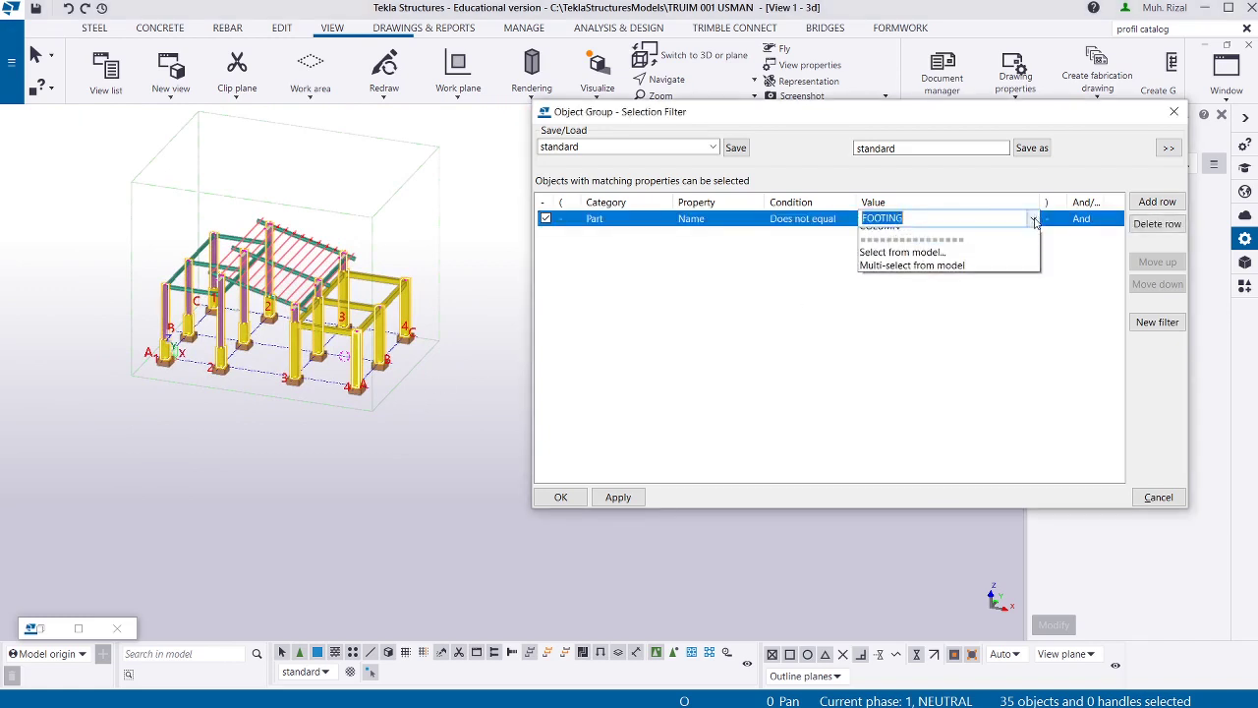
{"action": "left_click", "coordinate": [1012, 253]}
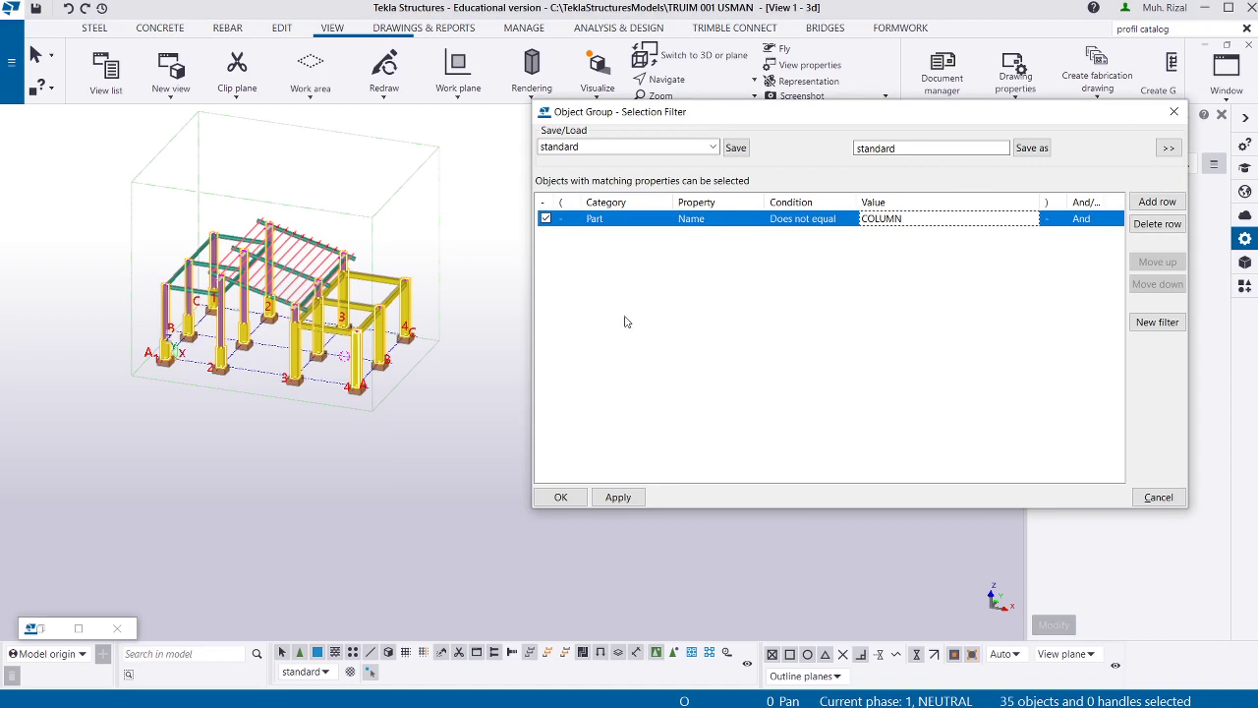
{"action": "left_click", "coordinate": [611, 497]}
{"action": "left_click", "coordinate": [561, 496]}
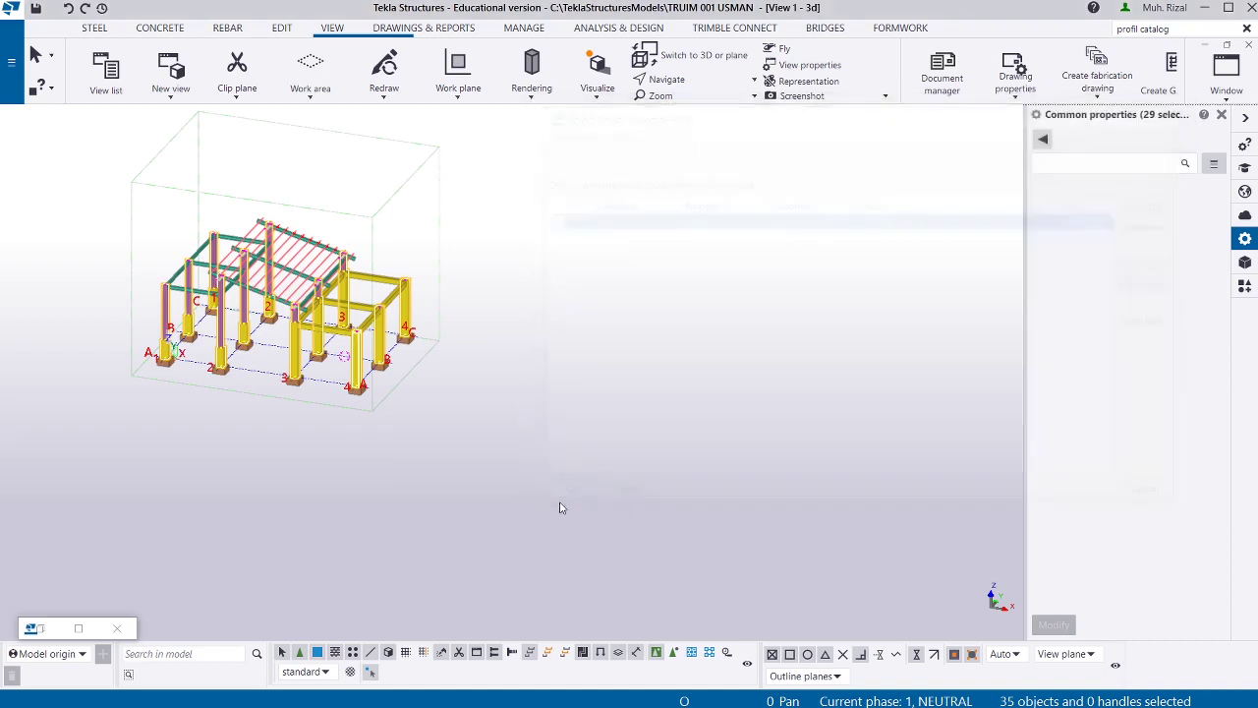
Clear the selection, area-select the whole model again and check how the columns are treated under the COLUMN exclusion.
{"action": "left_click", "coordinate": [149, 317]}
{"action": "scroll", "coordinate": [295, 439], "scroll_direction": "up", "scroll_amount": 3}
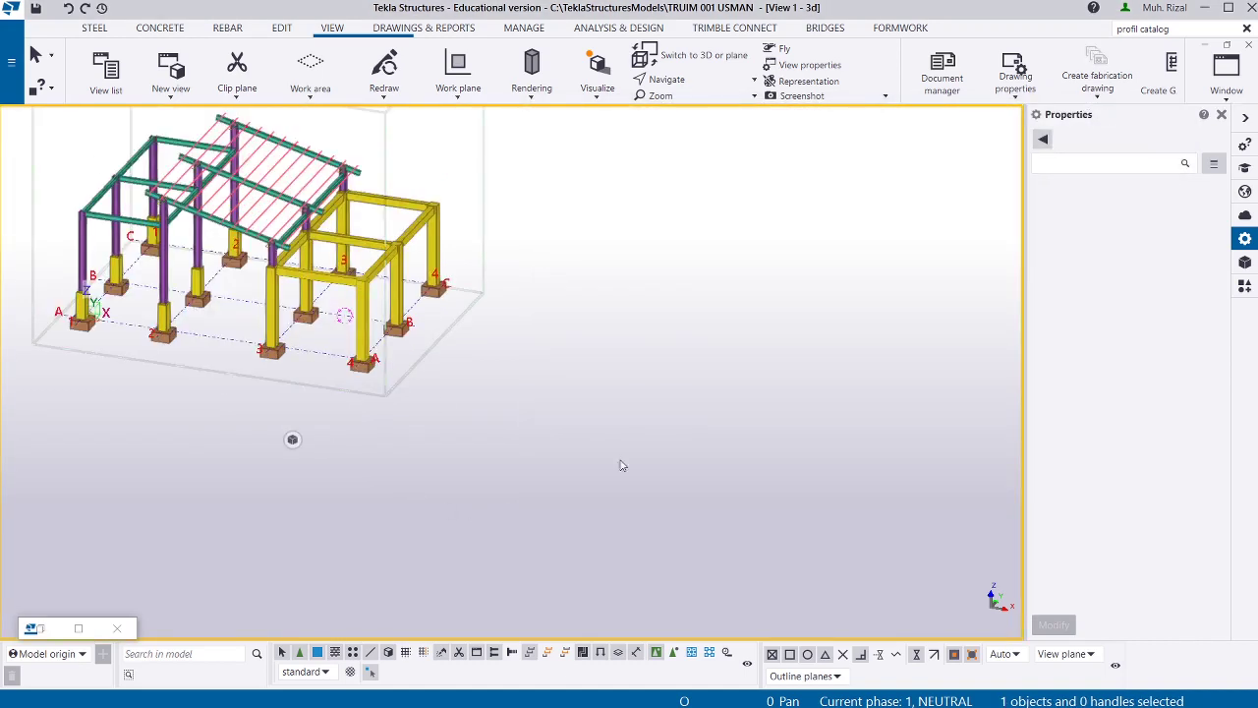
{"action": "scroll", "coordinate": [620, 465], "scroll_direction": "down", "scroll_amount": 2}
{"action": "left_click_drag", "start_coordinate": [199, 154], "coordinate": [651, 524]}
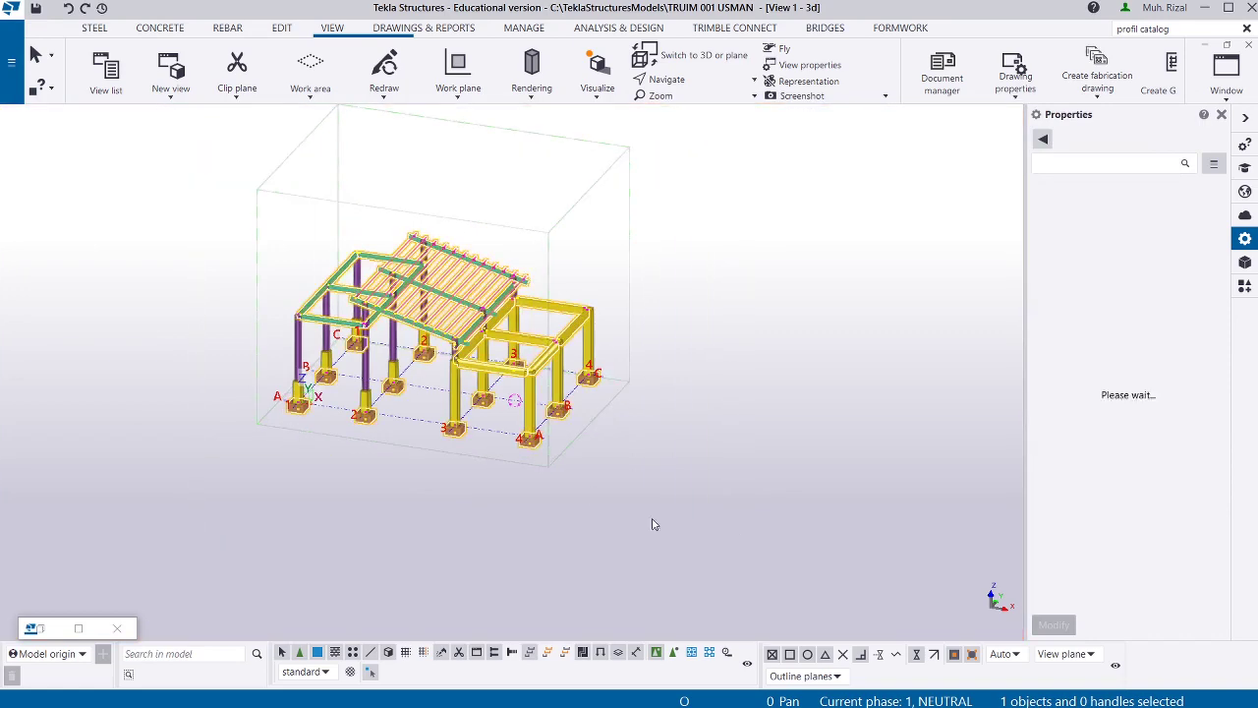
{"action": "scroll", "coordinate": [509, 388], "scroll_direction": "up", "scroll_amount": 5}
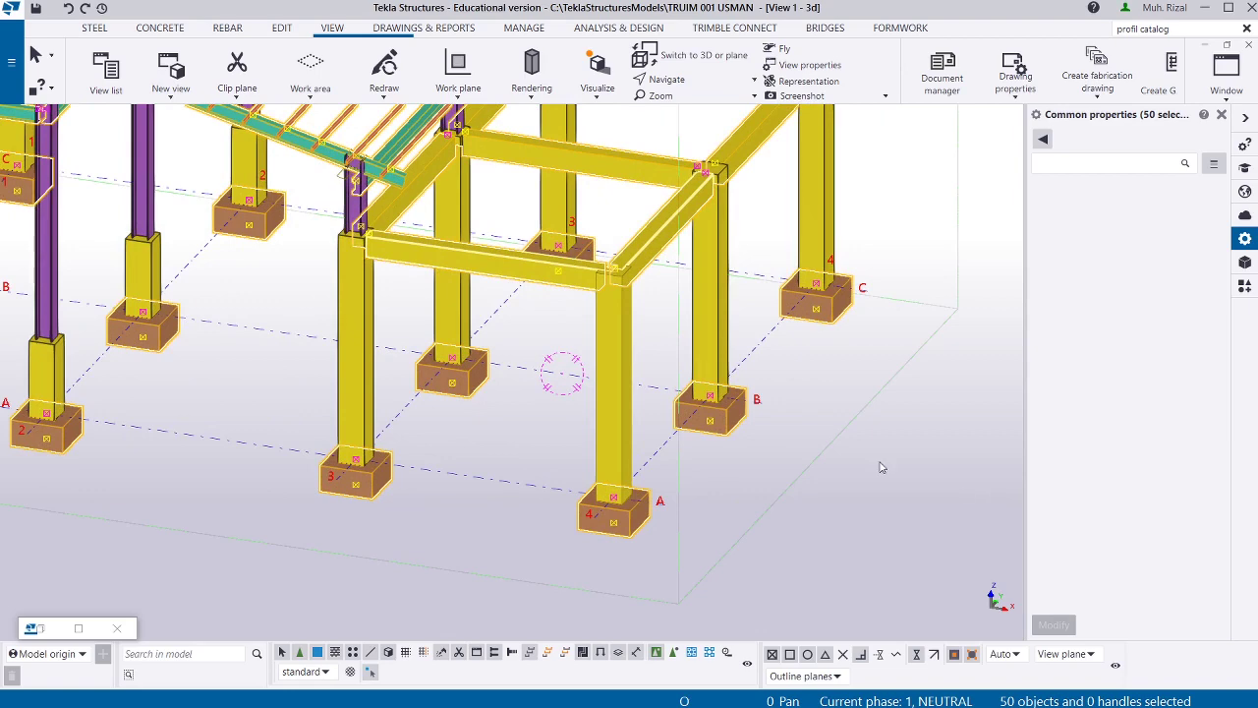
Reopen the selection filter, disable its part Name row and confirm the change.
{"action": "key", "text": "ctrl+g"}
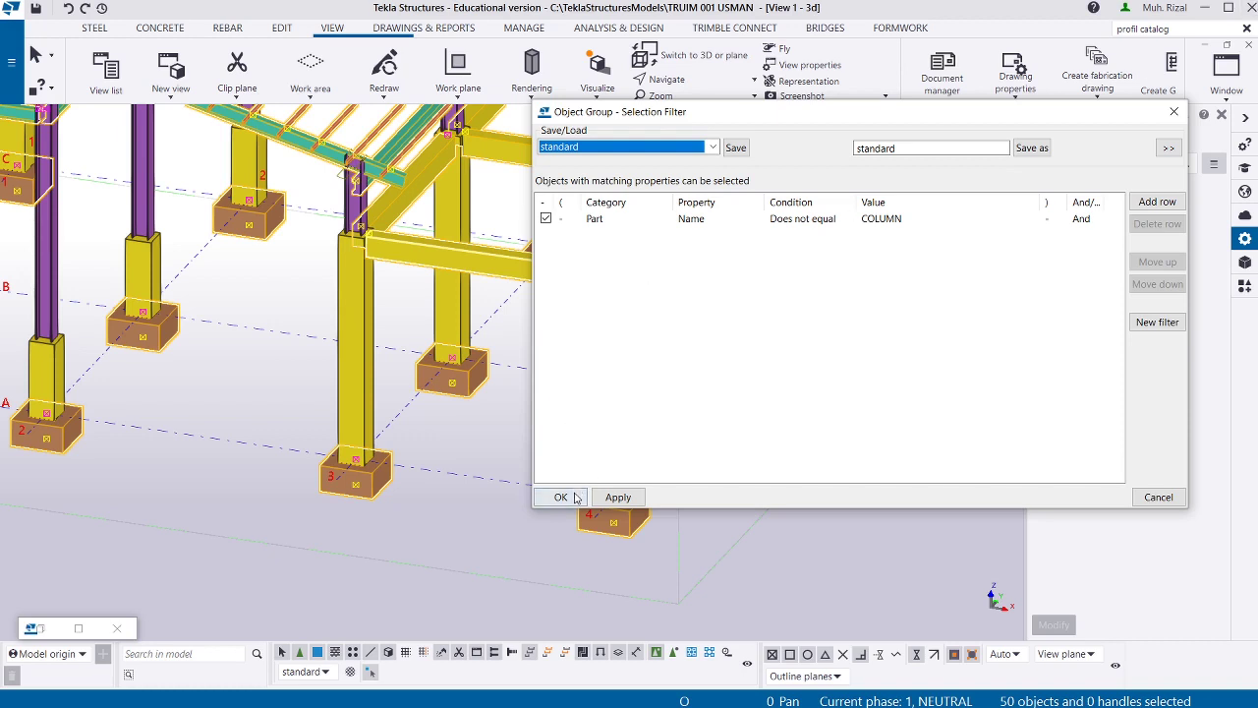
{"action": "left_click", "coordinate": [546, 220]}
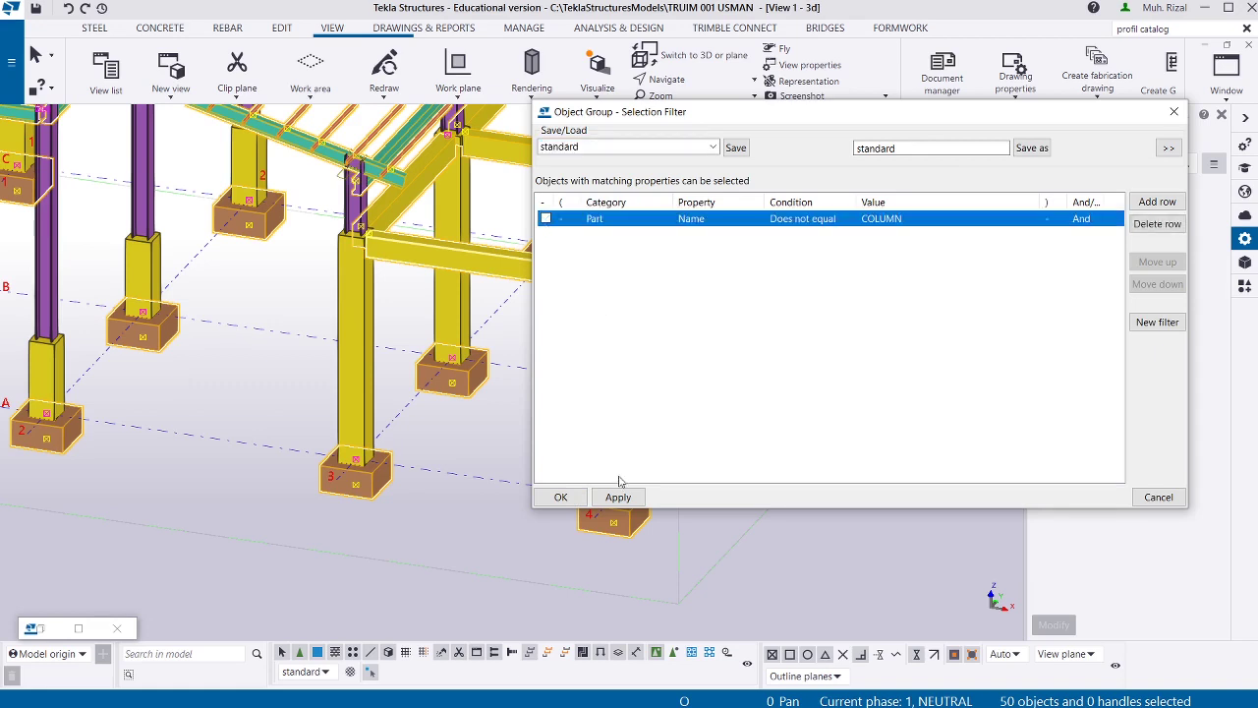
{"action": "left_click", "coordinate": [560, 497]}
Area-select the whole model to test selection with the name rule disabled, and clear the selection.
{"action": "middle_click_drag", "start_coordinate": [693, 435], "coordinate": [753, 457]}
{"action": "scroll", "coordinate": [754, 457], "scroll_direction": "down", "scroll_amount": 5}
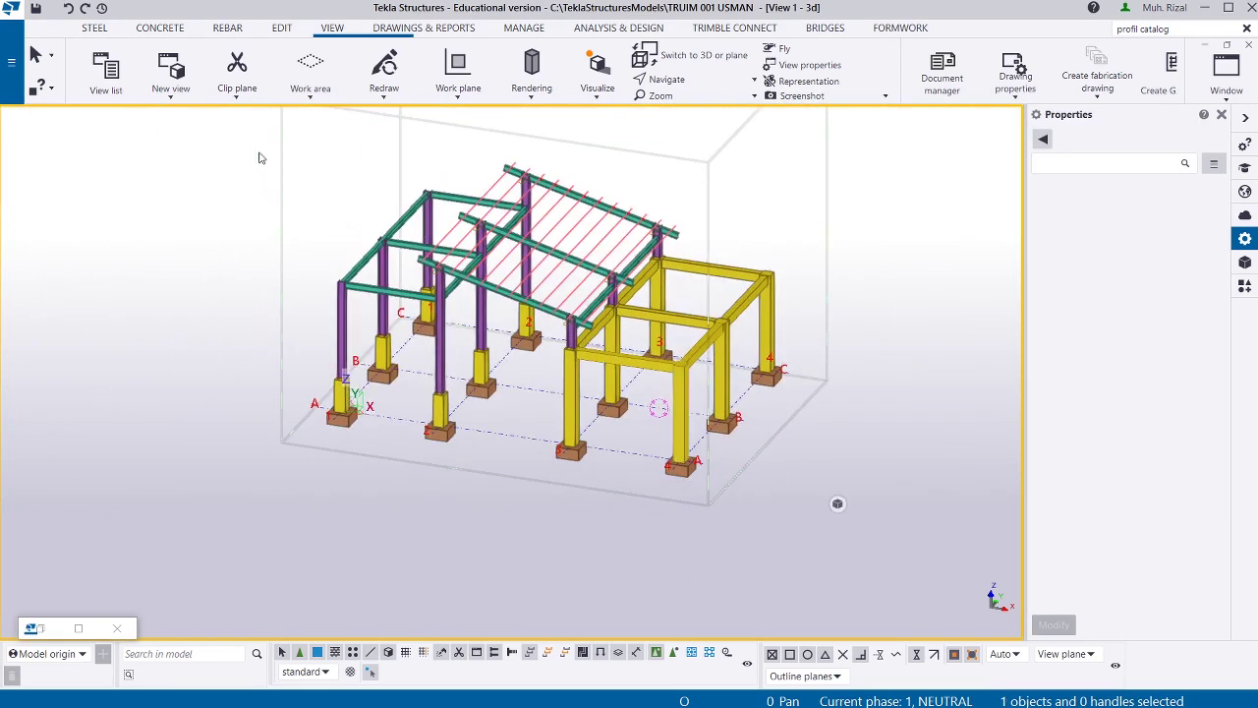
{"action": "left_click_drag", "start_coordinate": [249, 122], "coordinate": [870, 548]}
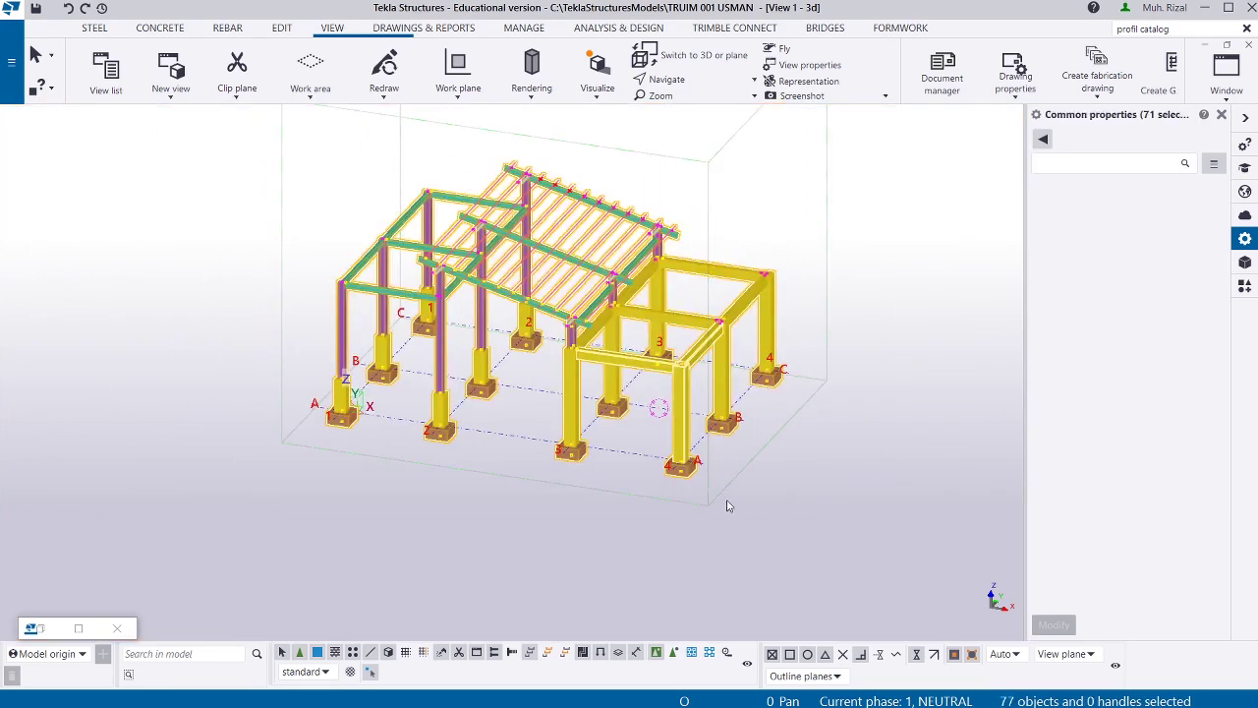
{"action": "left_click", "coordinate": [885, 464]}
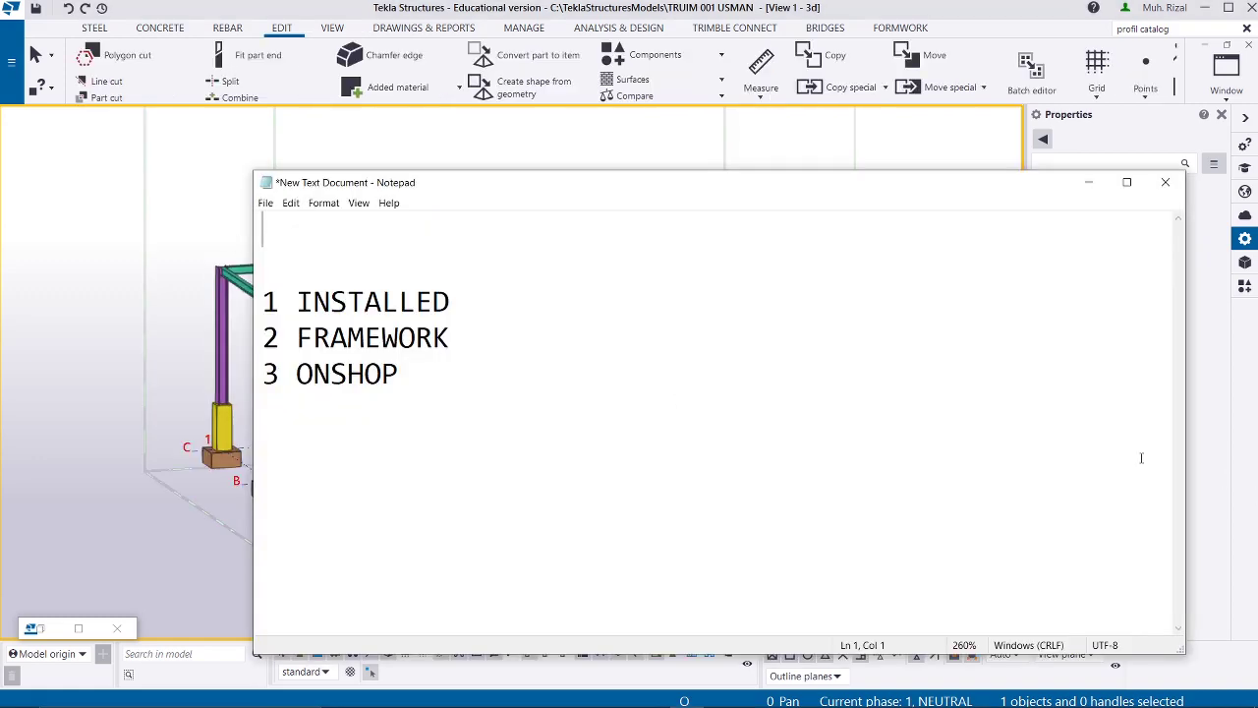
Minimize the Notepad list of statuses and area-select all parts of the model in Tekla Structures.
{"action": "left_click", "coordinate": [1094, 183]}
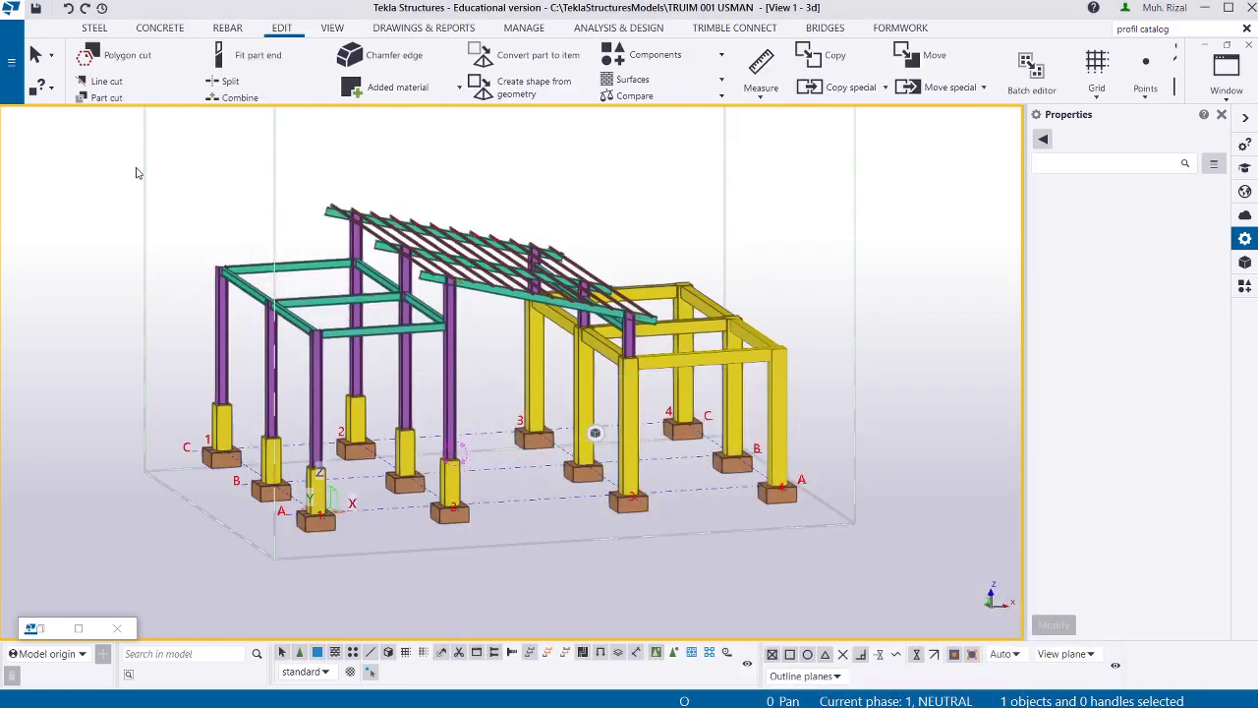
{"action": "left_click_drag", "start_coordinate": [135, 167], "coordinate": [874, 593]}
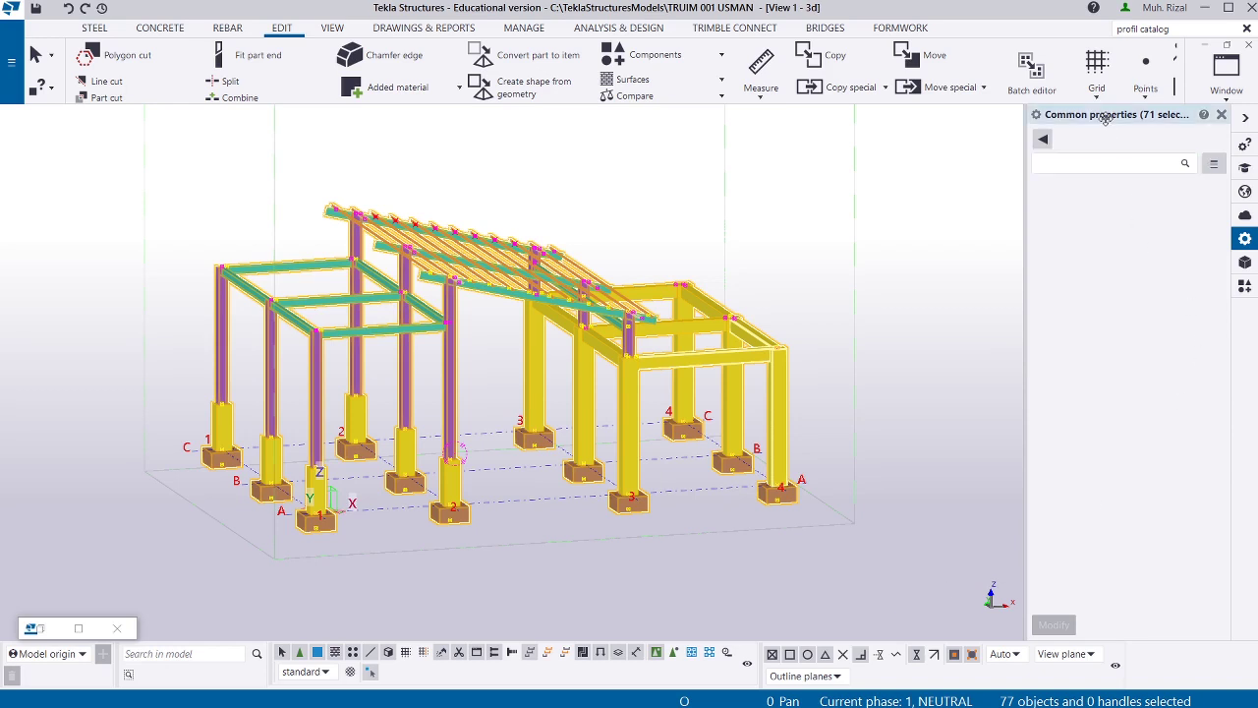
Narrow the property display to the pad footings, view their user-defined attributes and close the dialog.
{"action": "left_click", "coordinate": [1043, 138]}
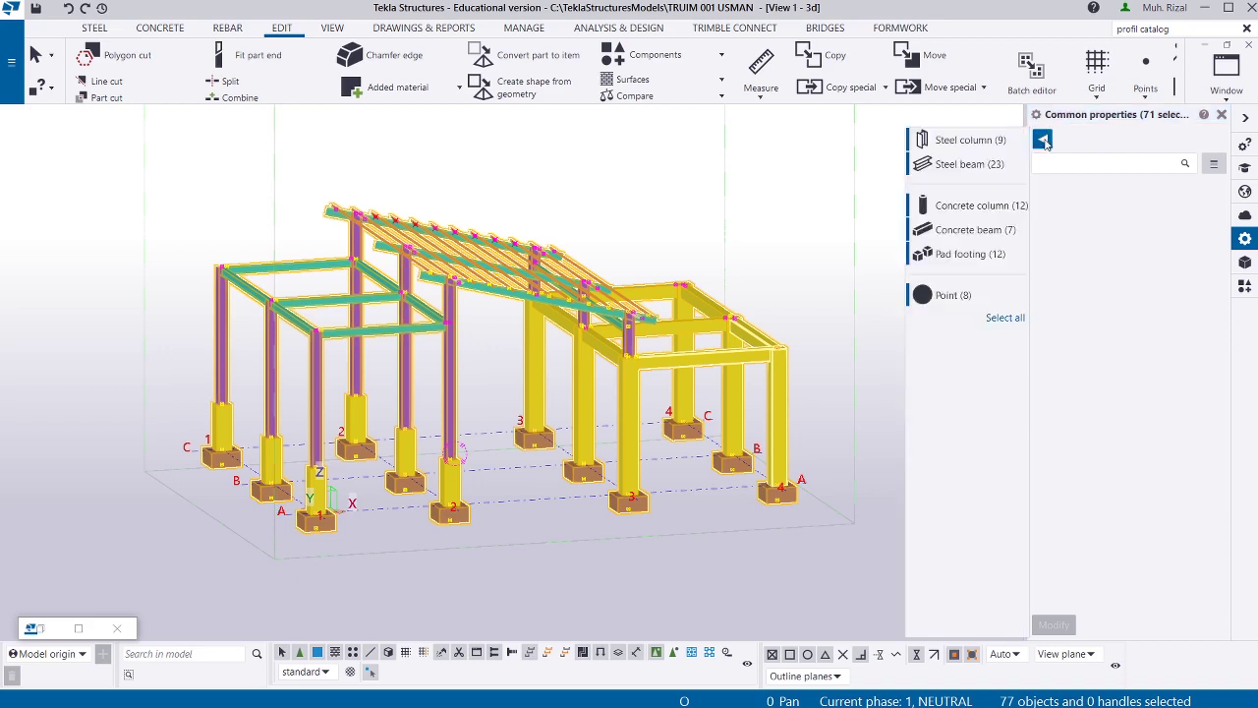
{"action": "left_click", "coordinate": [973, 254]}
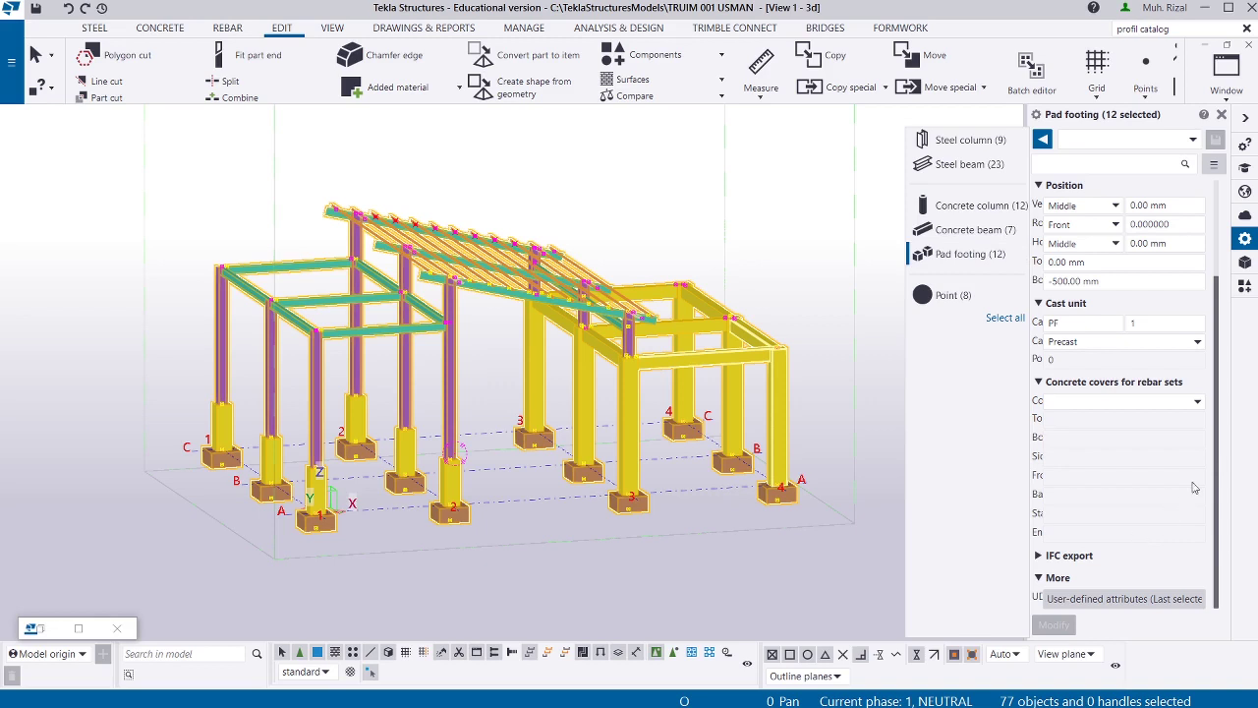
{"action": "left_click", "coordinate": [1102, 601]}
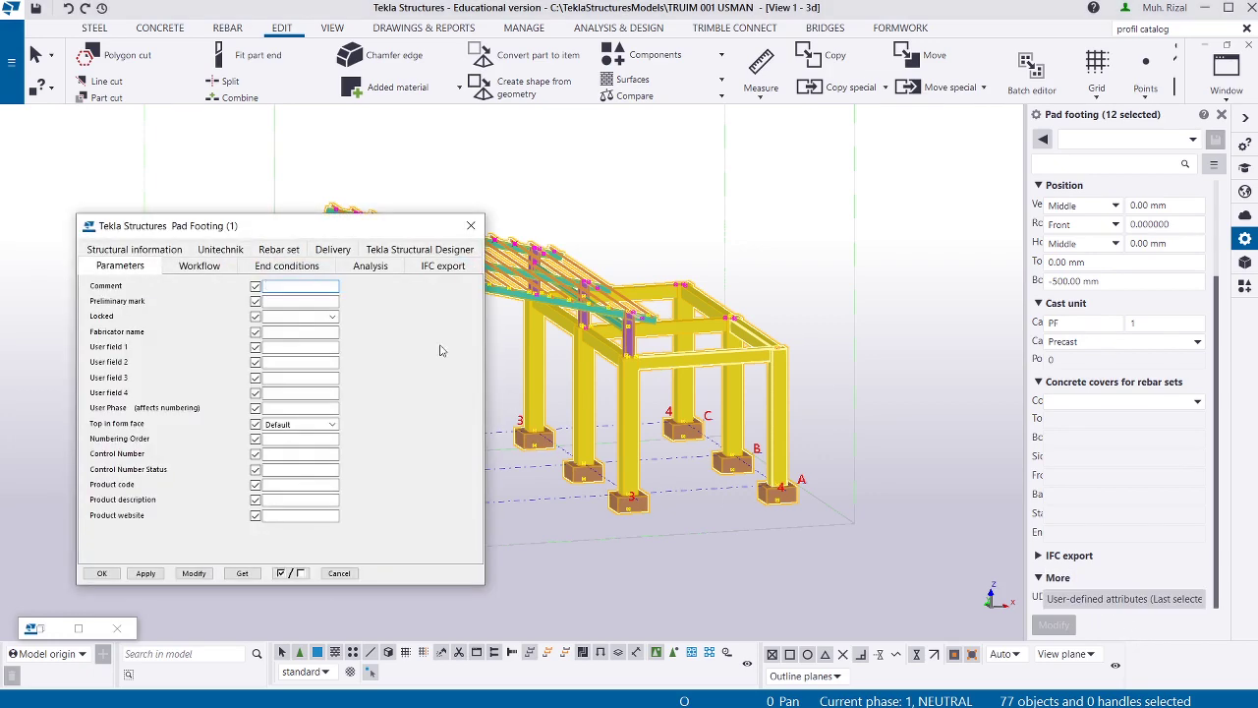
{"action": "left_click_drag", "start_coordinate": [302, 230], "coordinate": [752, 169]}
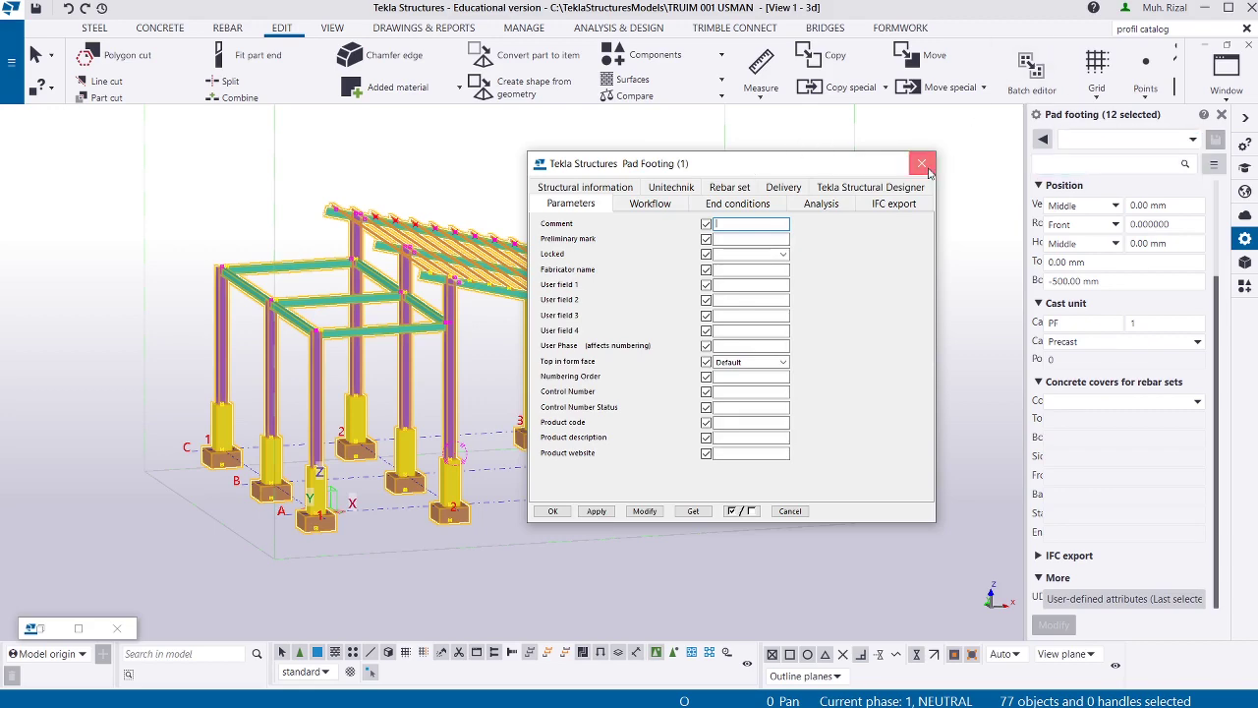
{"action": "key", "text": "Escape"}
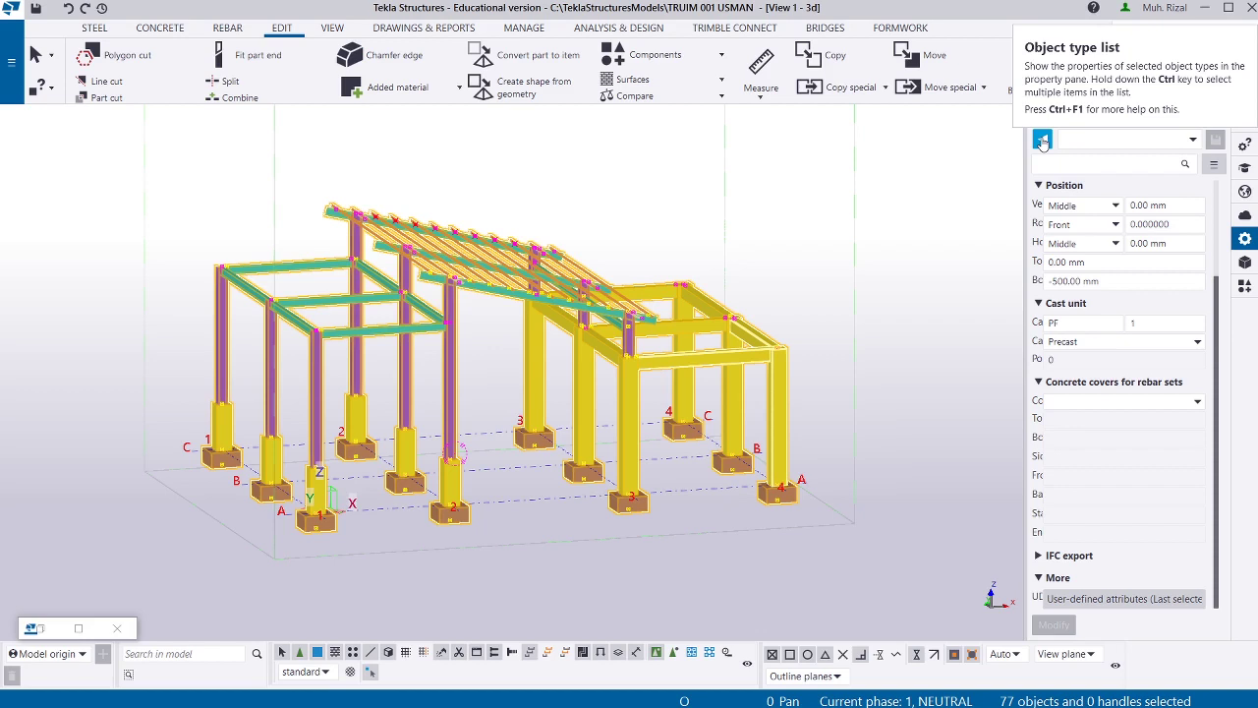
Reopen the pad footings' user-defined attributes and examine the rebar set, delivery, Tekla Structural Designer and parameter fields.
{"action": "left_click", "coordinate": [1043, 142]}
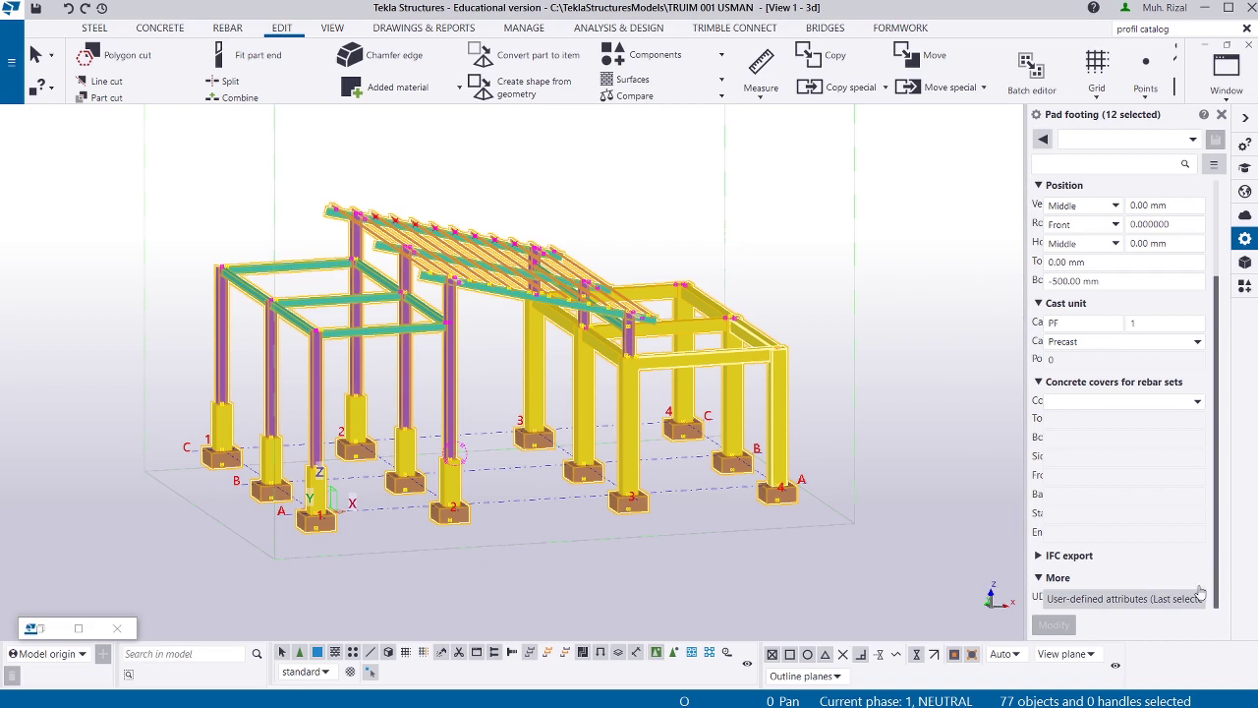
{"action": "left_click", "coordinate": [1074, 608]}
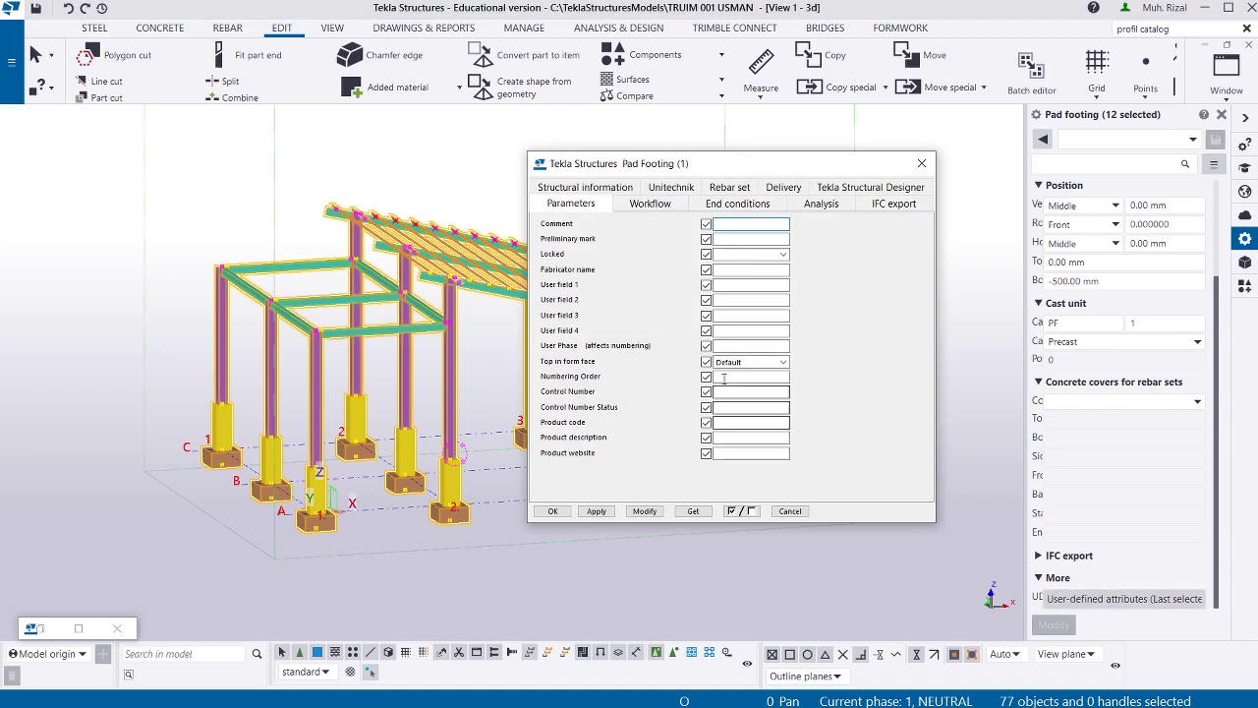
{"action": "left_click", "coordinate": [609, 189]}
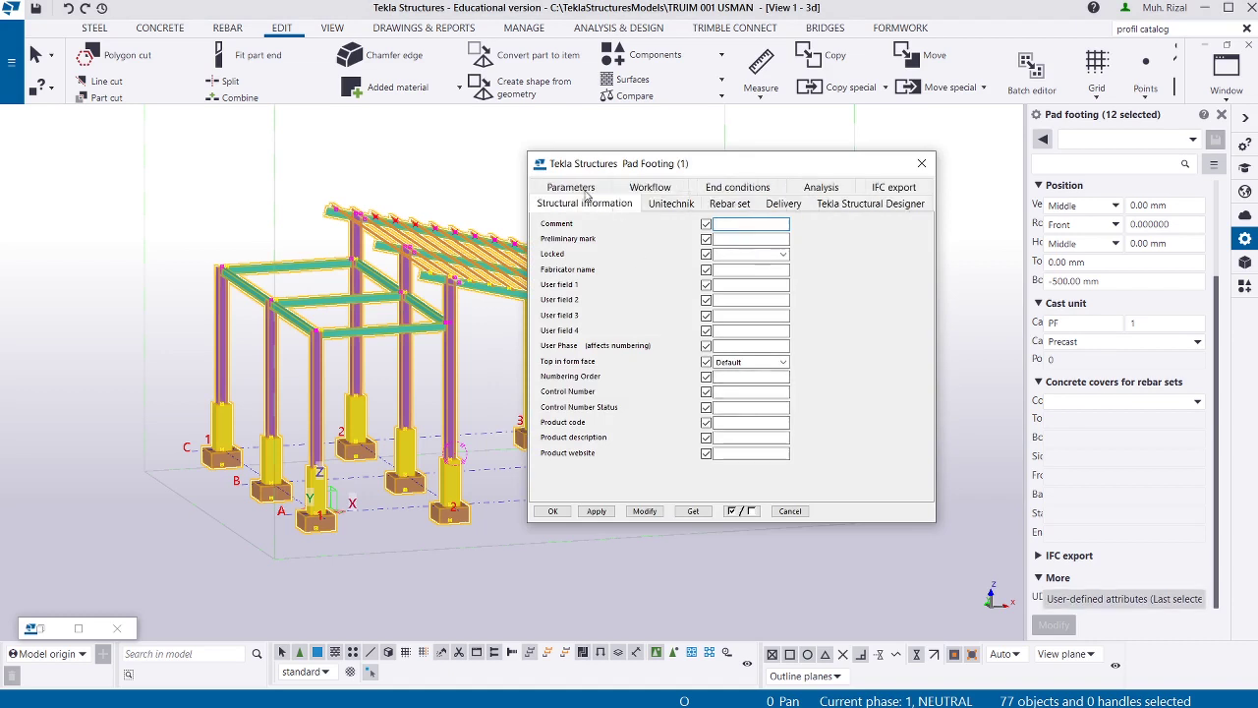
{"action": "left_click", "coordinate": [658, 188]}
{"action": "left_click", "coordinate": [715, 190]}
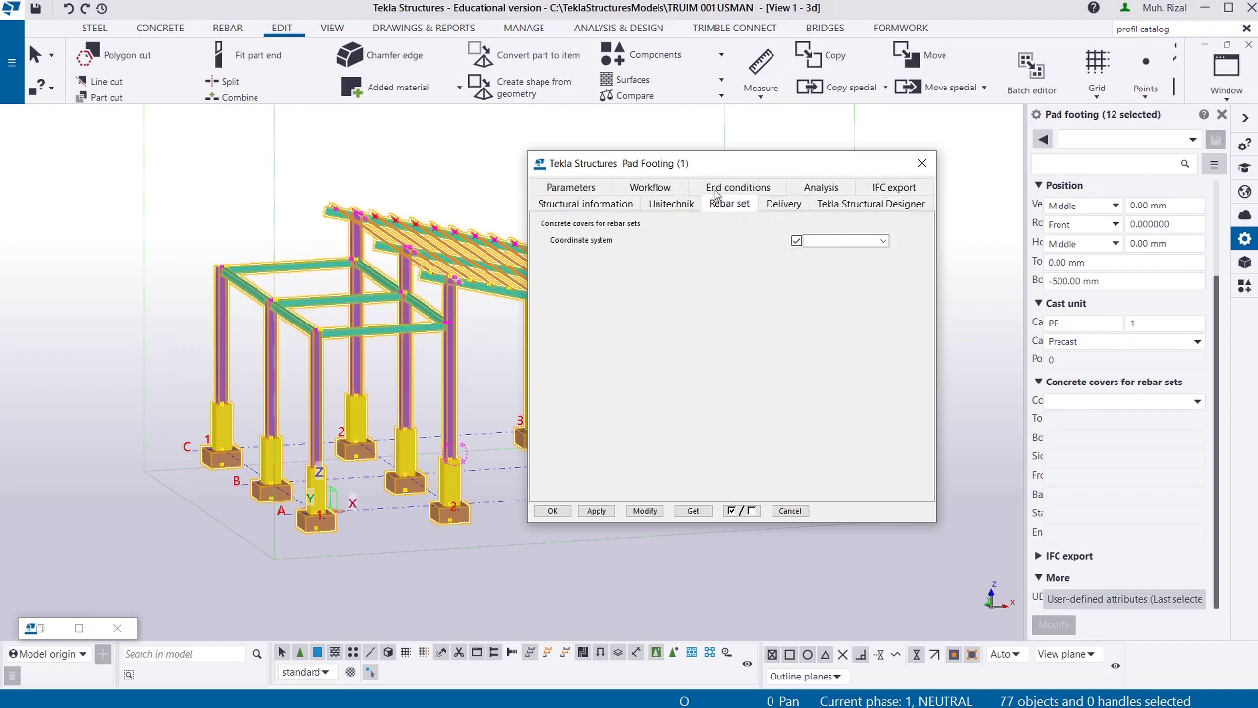
{"action": "left_click", "coordinate": [780, 205]}
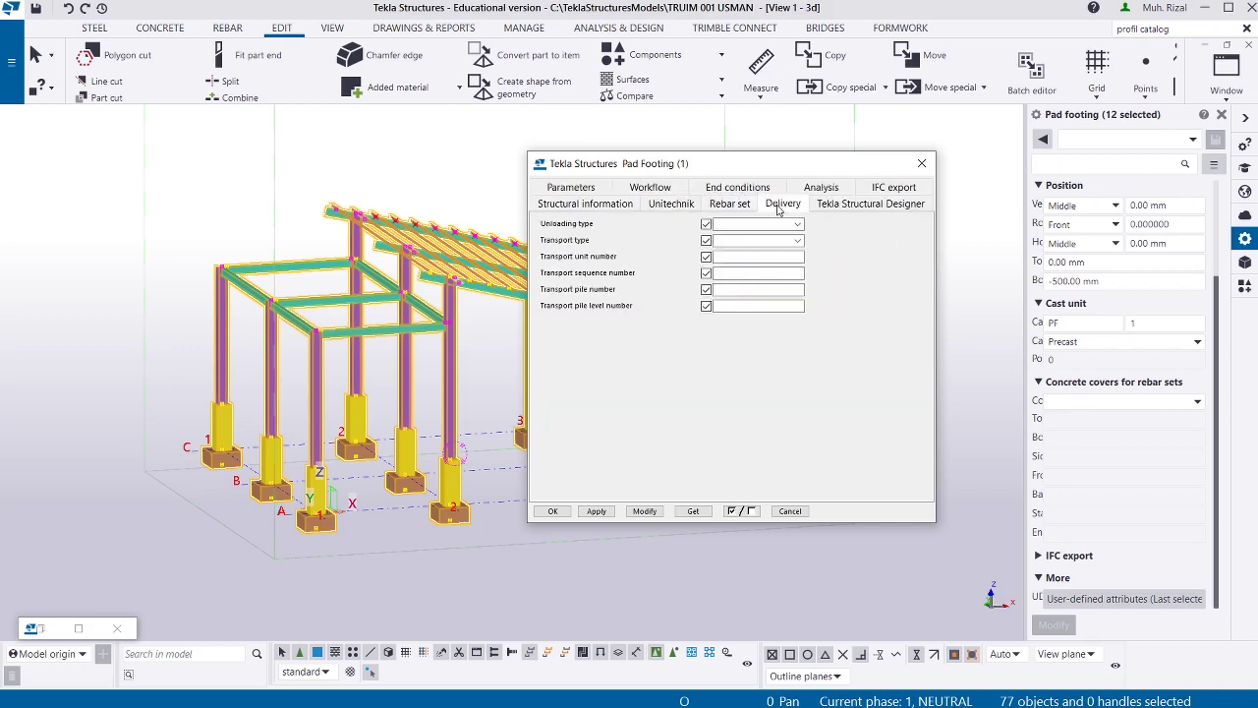
{"action": "left_click", "coordinate": [831, 206]}
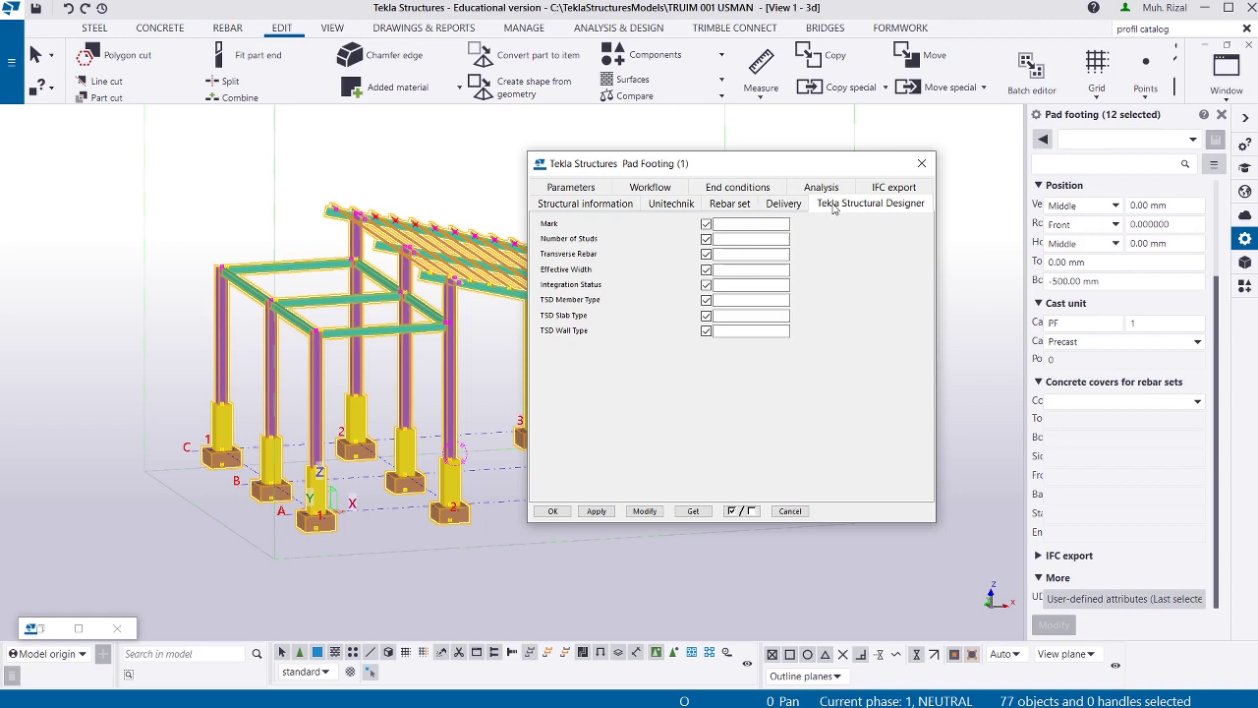
{"action": "left_click", "coordinate": [574, 188]}
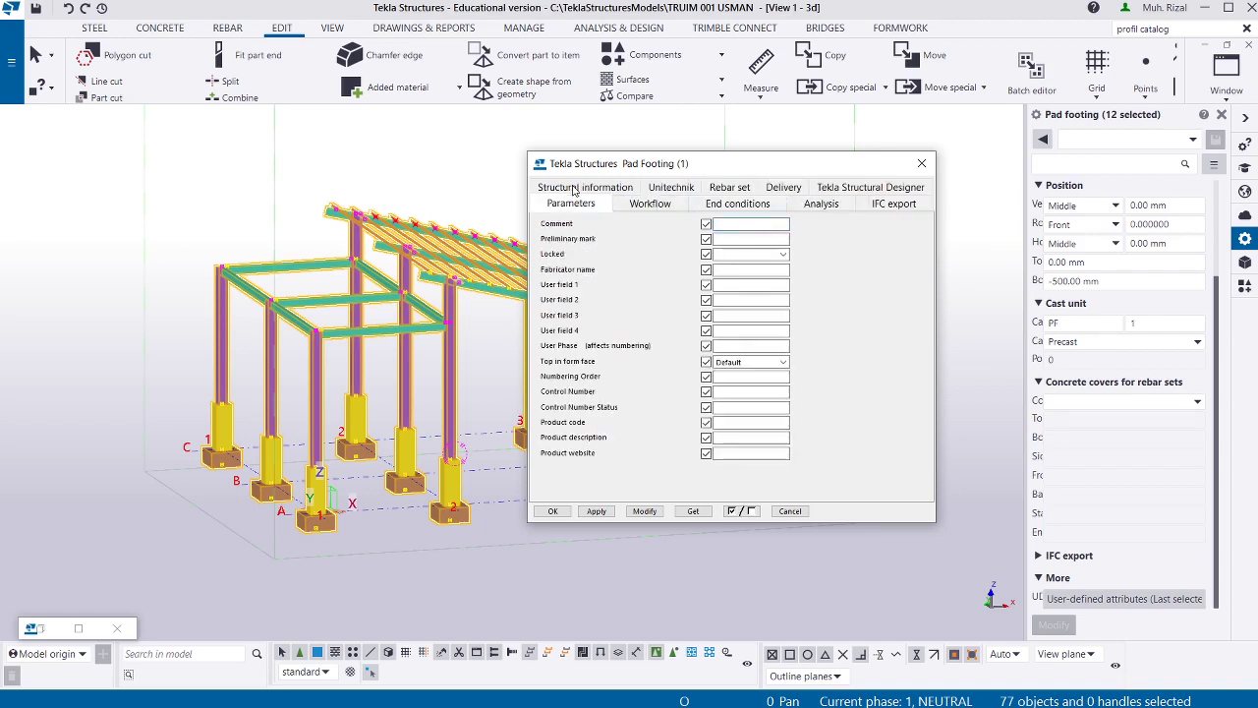
Set the pad footings' Comment attribute to INSTALLED, modify the selected footings and confirm the dialog.
{"action": "left_click", "coordinate": [731, 226]}
{"action": "type", "text": "INSTALLED"}
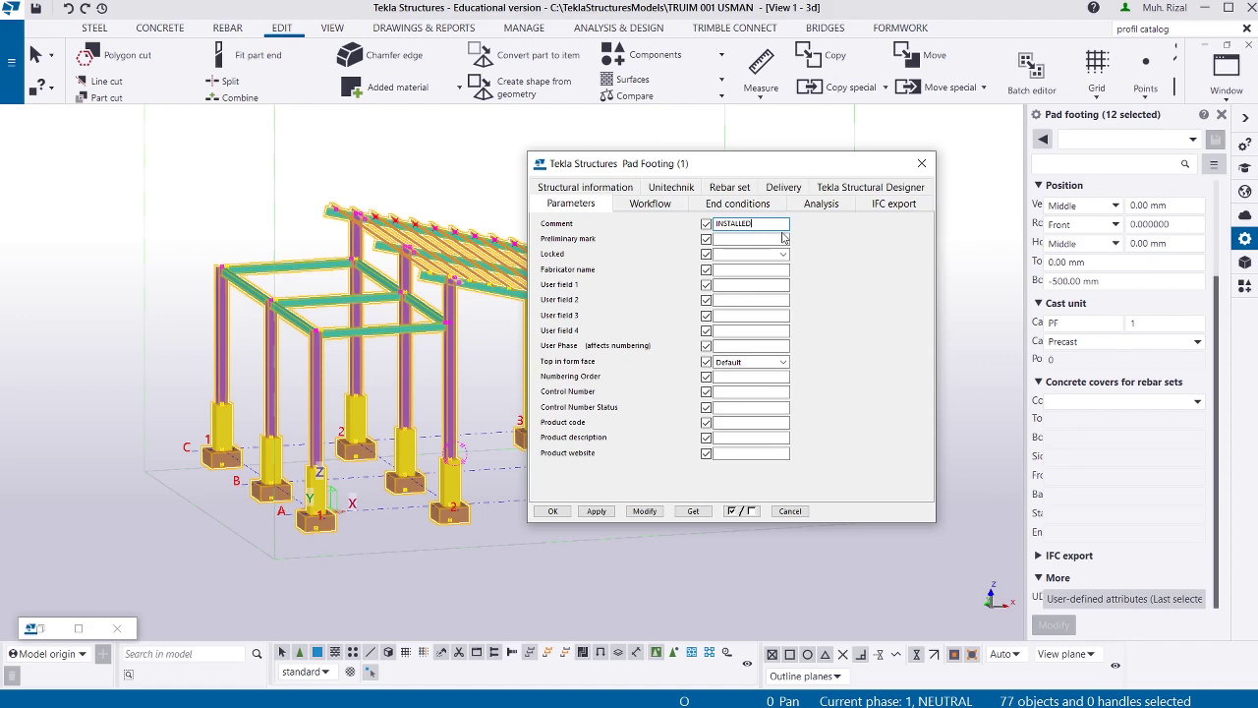
{"action": "left_click", "coordinate": [635, 512]}
{"action": "left_click", "coordinate": [554, 512]}
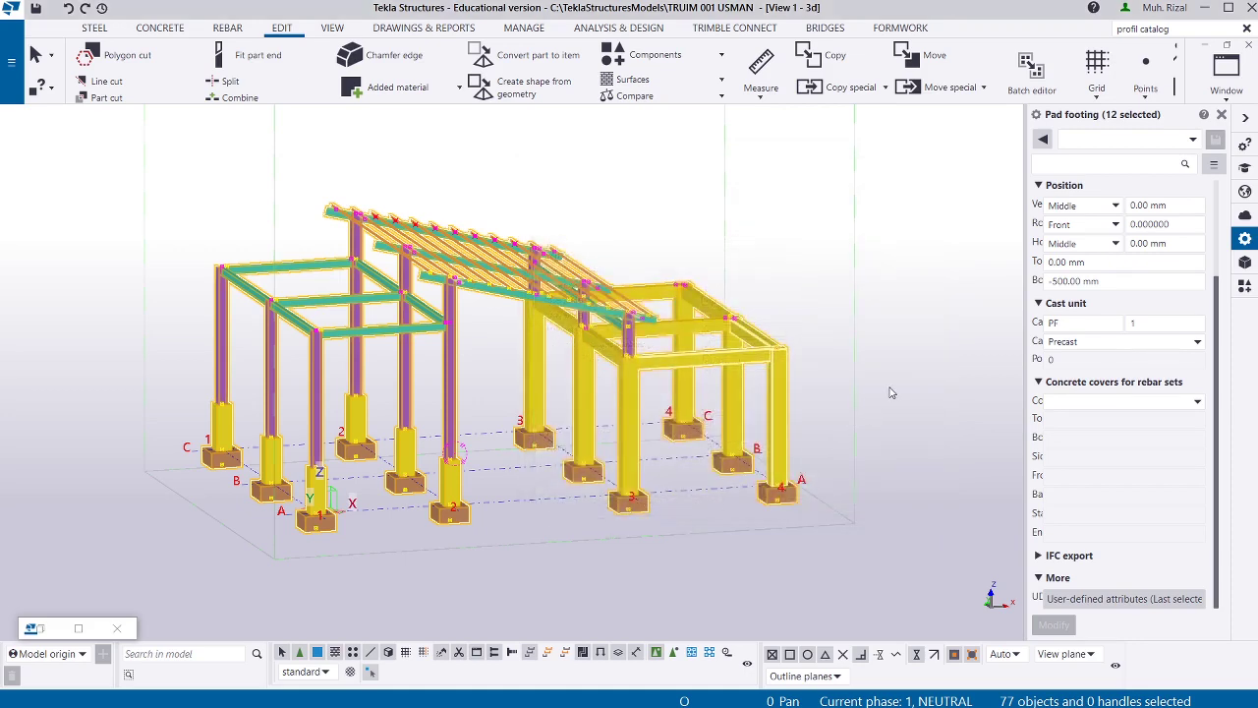
Check the Comment in the concrete beams' user-defined attributes and close the dialog without changes.
{"action": "left_click", "coordinate": [1043, 141]}
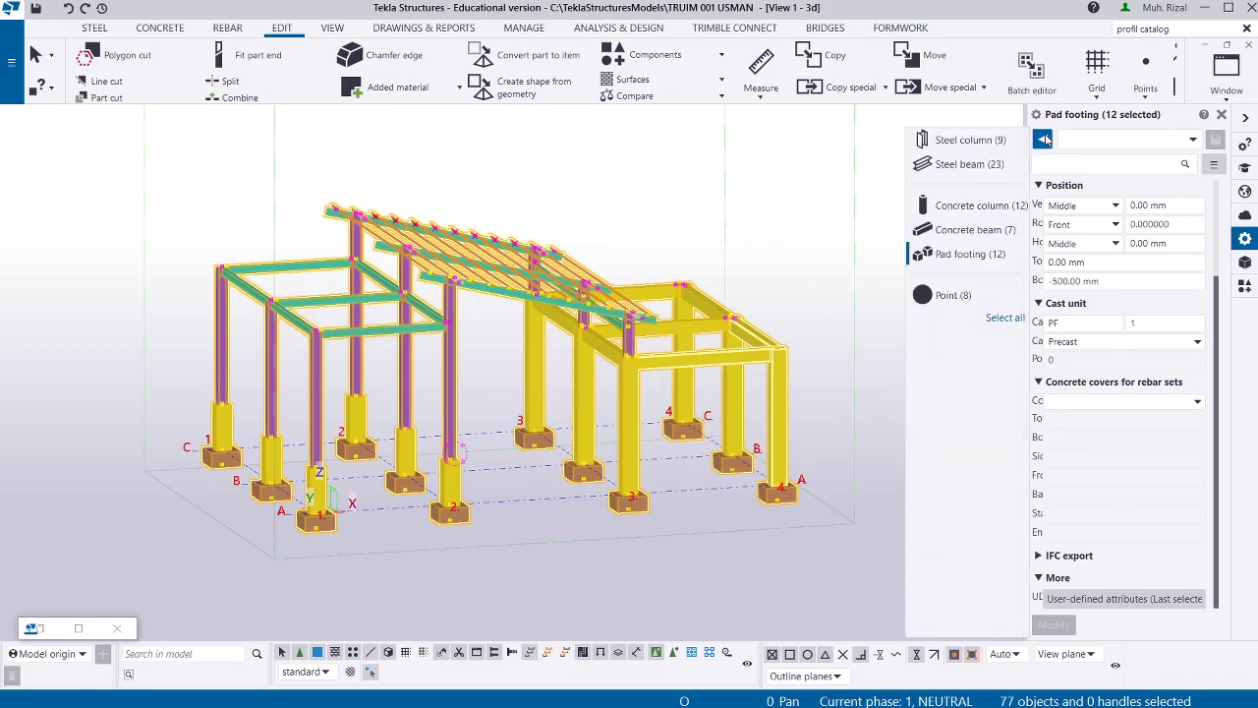
{"action": "left_click", "coordinate": [969, 237]}
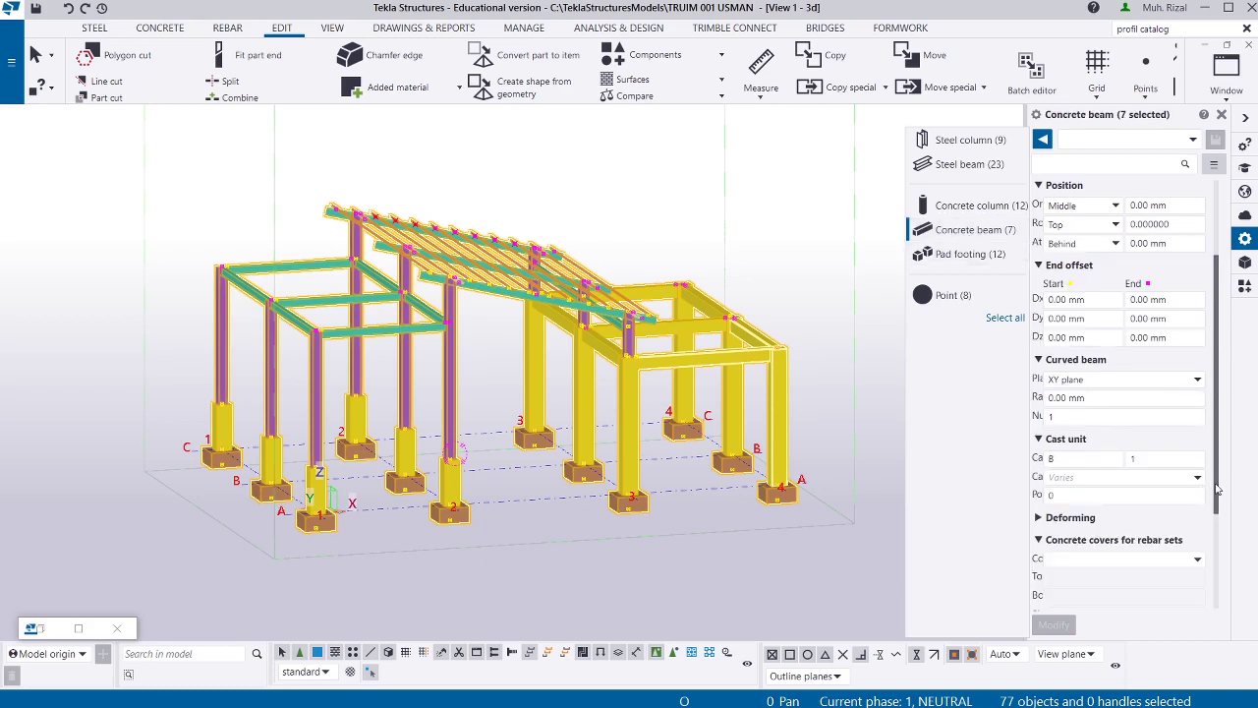
{"action": "left_click_drag", "start_coordinate": [1215, 489], "coordinate": [1219, 595]}
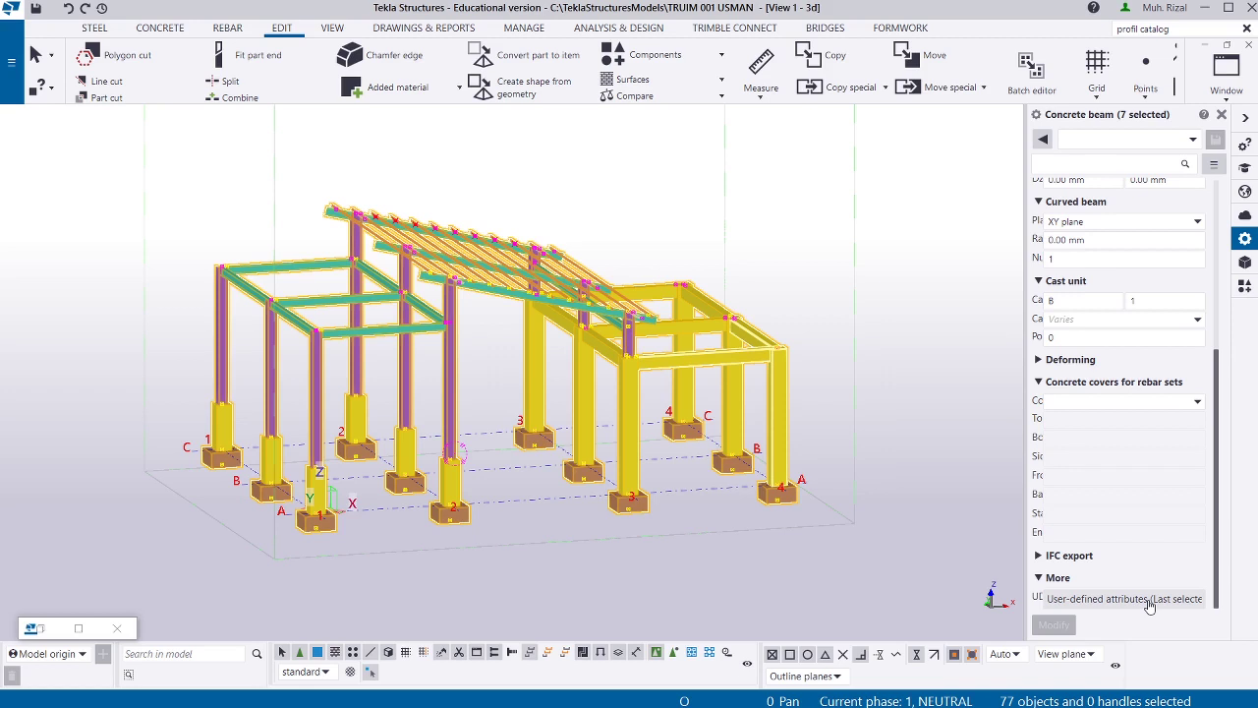
{"action": "left_click", "coordinate": [1042, 140]}
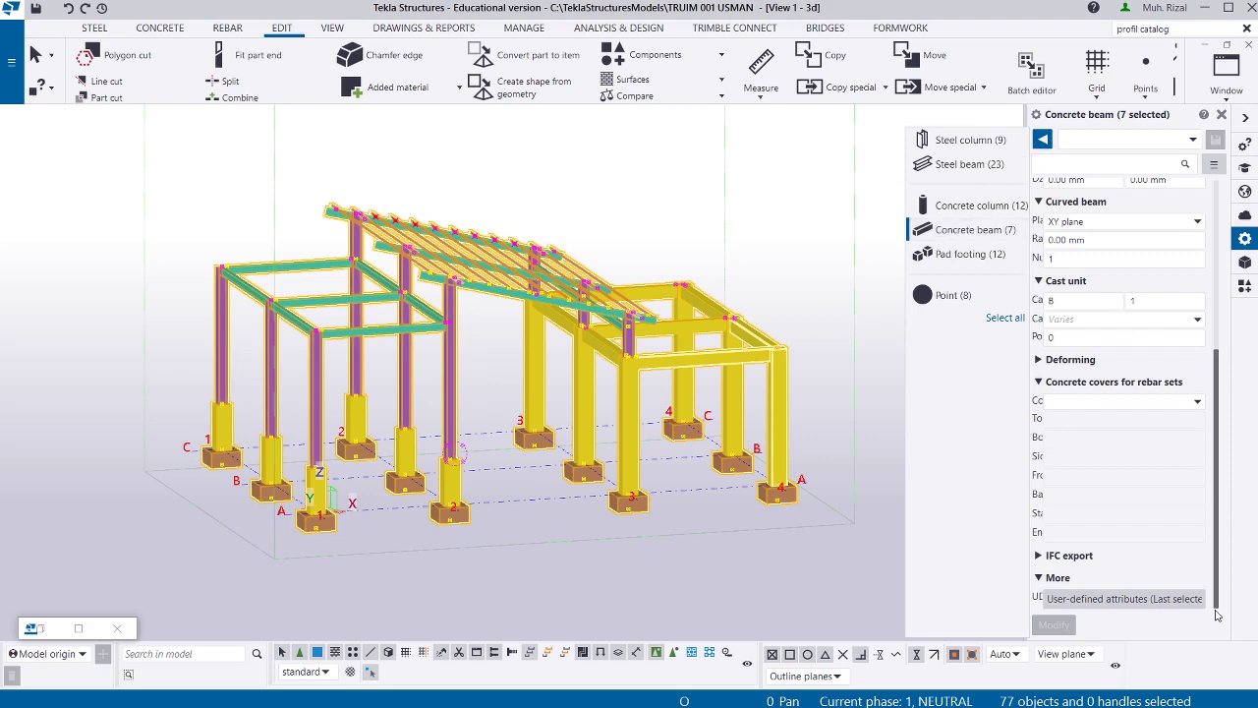
{"action": "left_click", "coordinate": [1144, 601]}
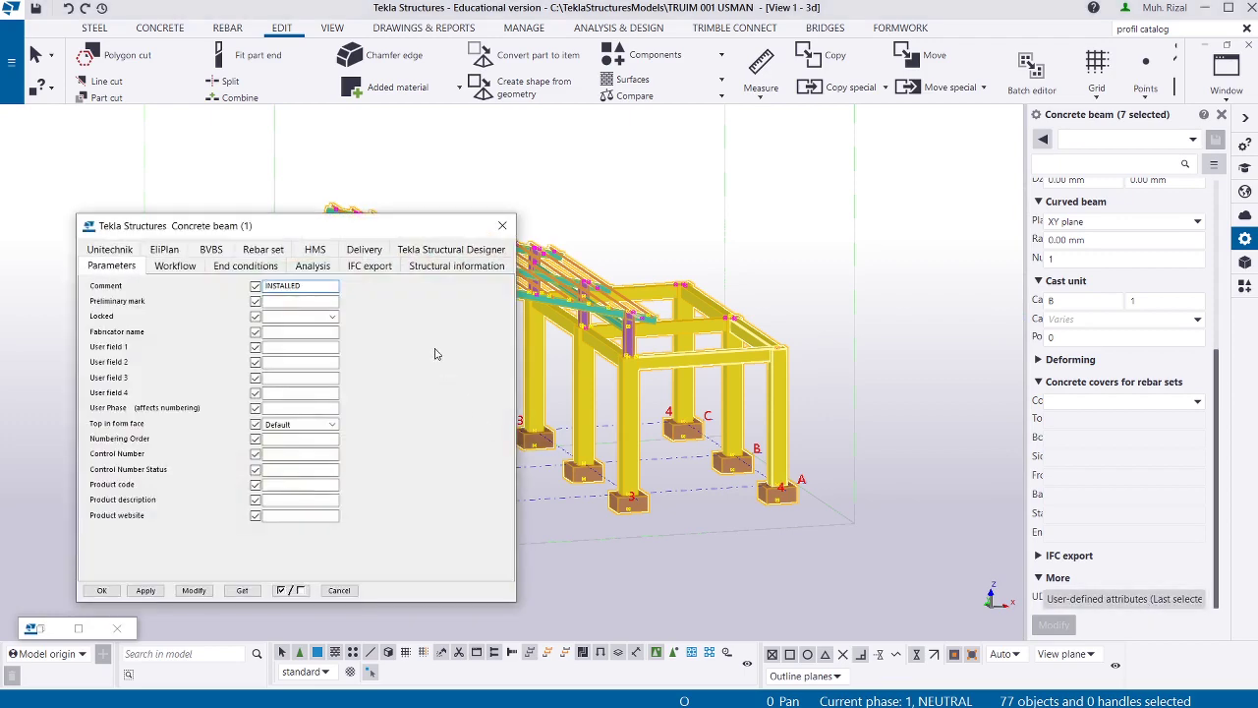
{"action": "left_click_drag", "start_coordinate": [360, 234], "coordinate": [704, 214]}
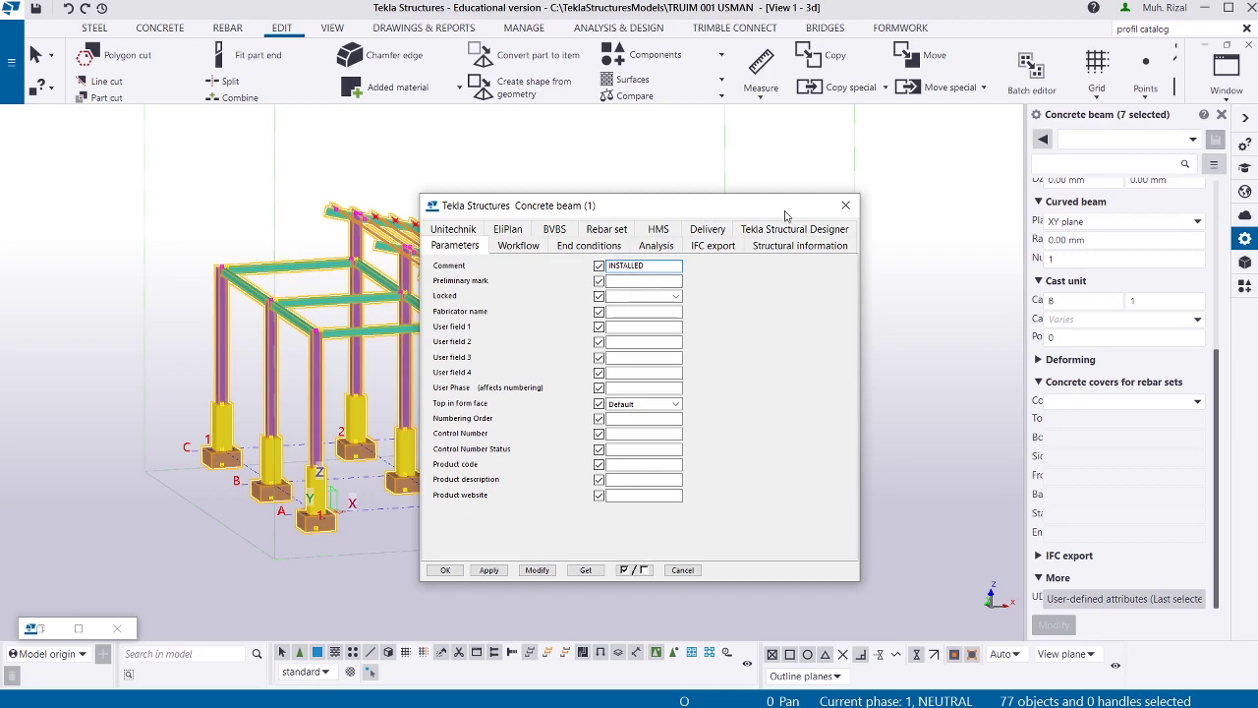
{"action": "left_click", "coordinate": [846, 205]}
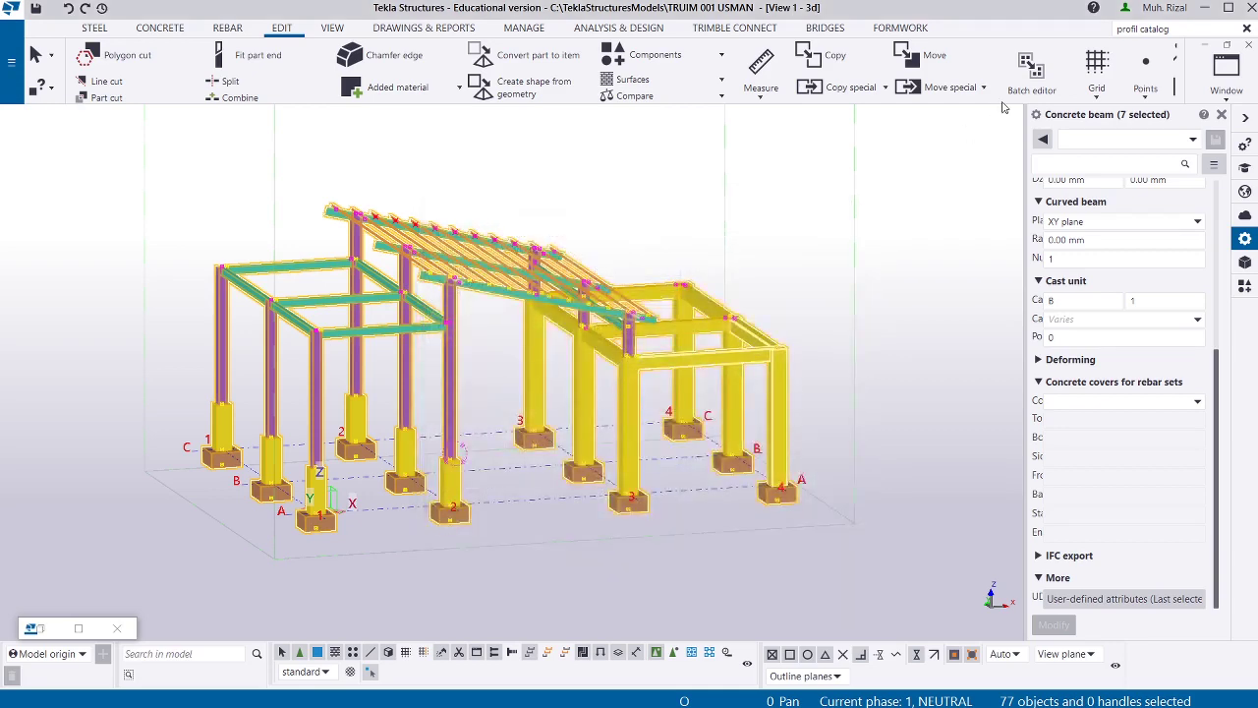
Open the concrete columns' user-defined attributes, apply them with INSTALLED as the Comment and confirm.
{"action": "left_click", "coordinate": [1043, 139]}
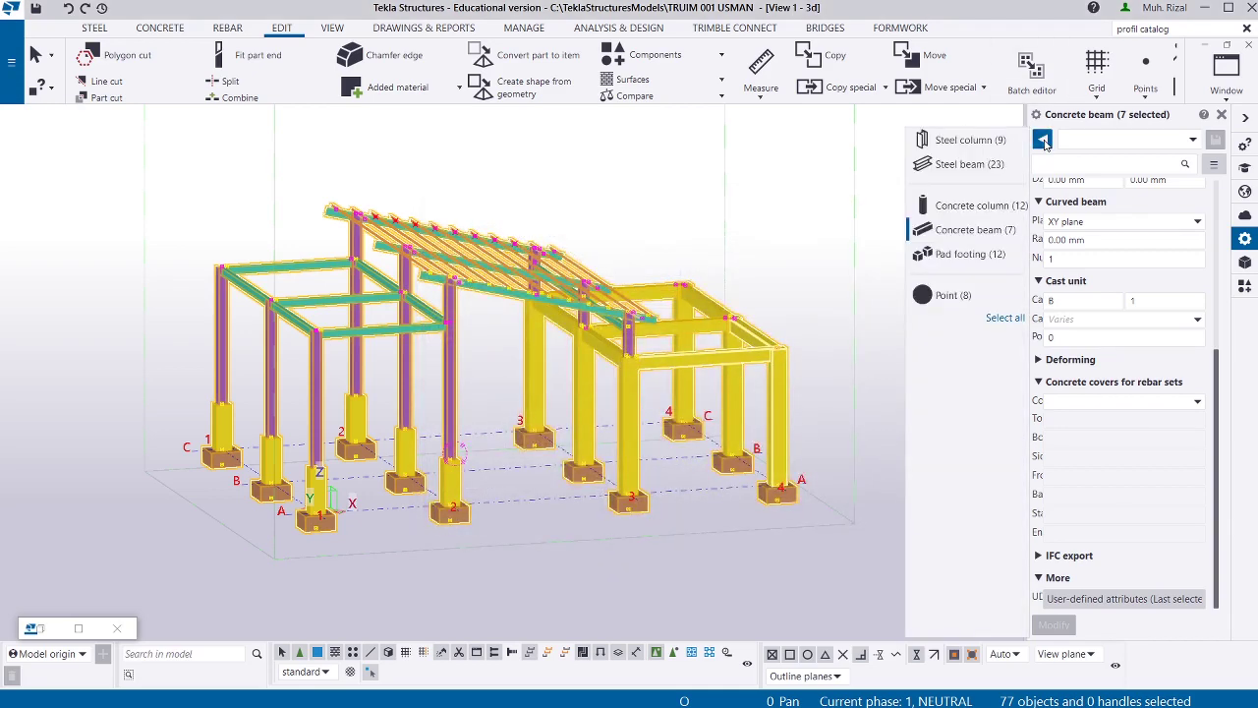
{"action": "left_click", "coordinate": [978, 205]}
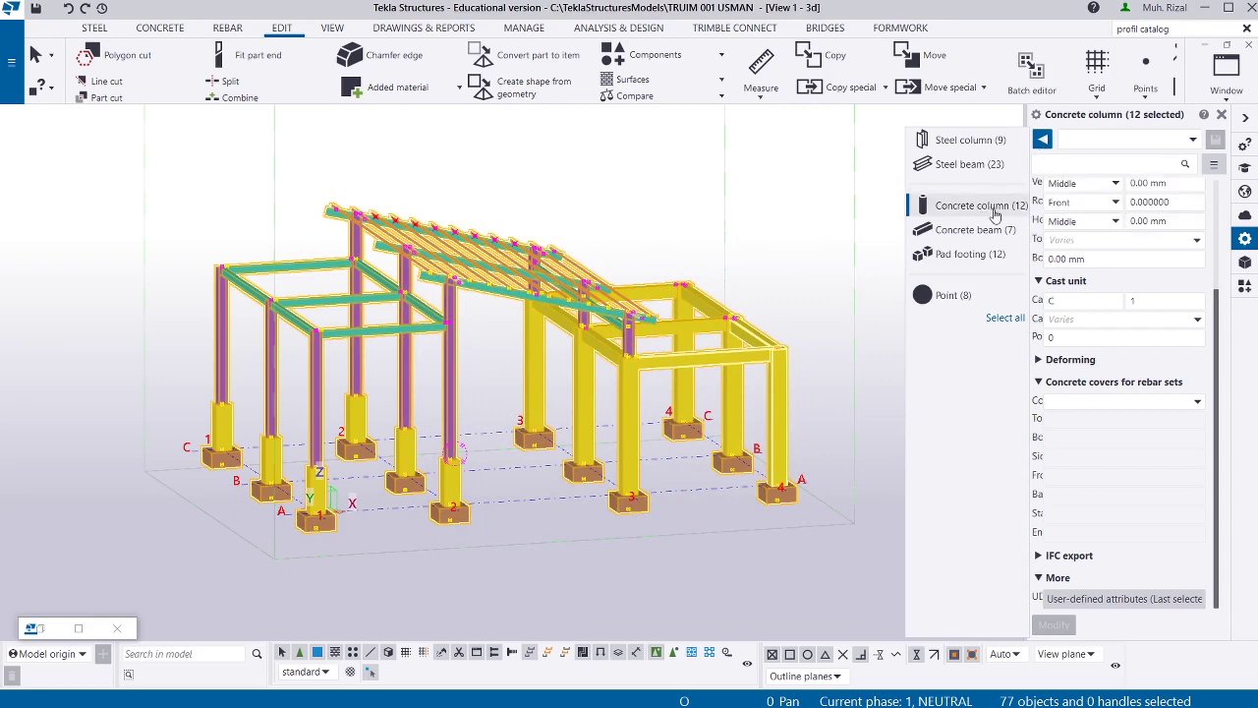
{"action": "left_click", "coordinate": [1085, 602]}
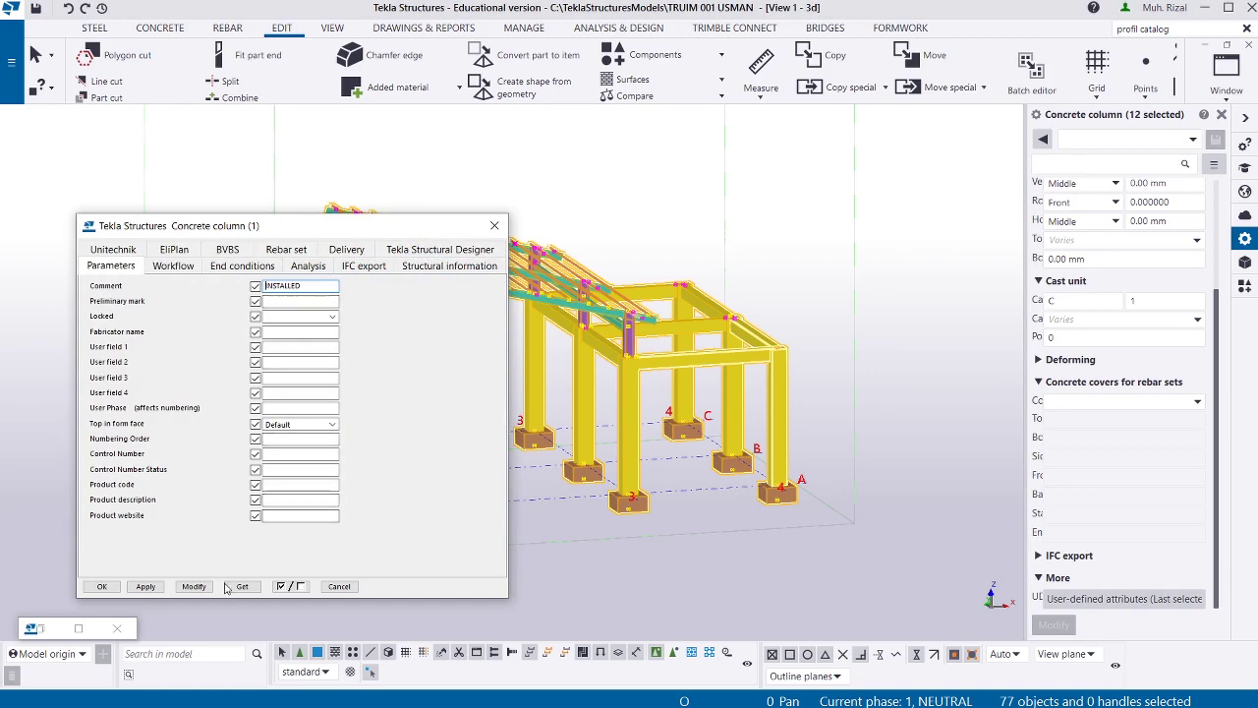
{"action": "left_click", "coordinate": [145, 587]}
{"action": "left_click", "coordinate": [102, 587]}
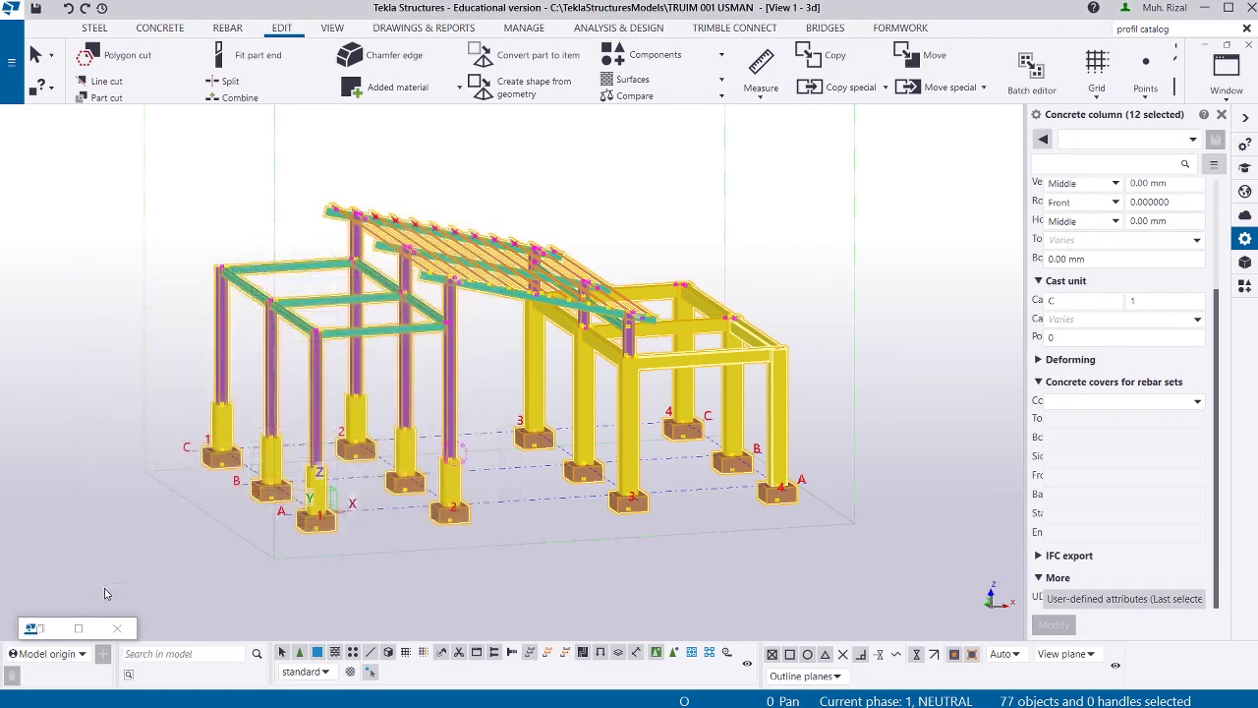
Open the steel columns' user-defined attributes and confirm them with INSTALLED as the Comment.
{"action": "left_click", "coordinate": [1040, 142]}
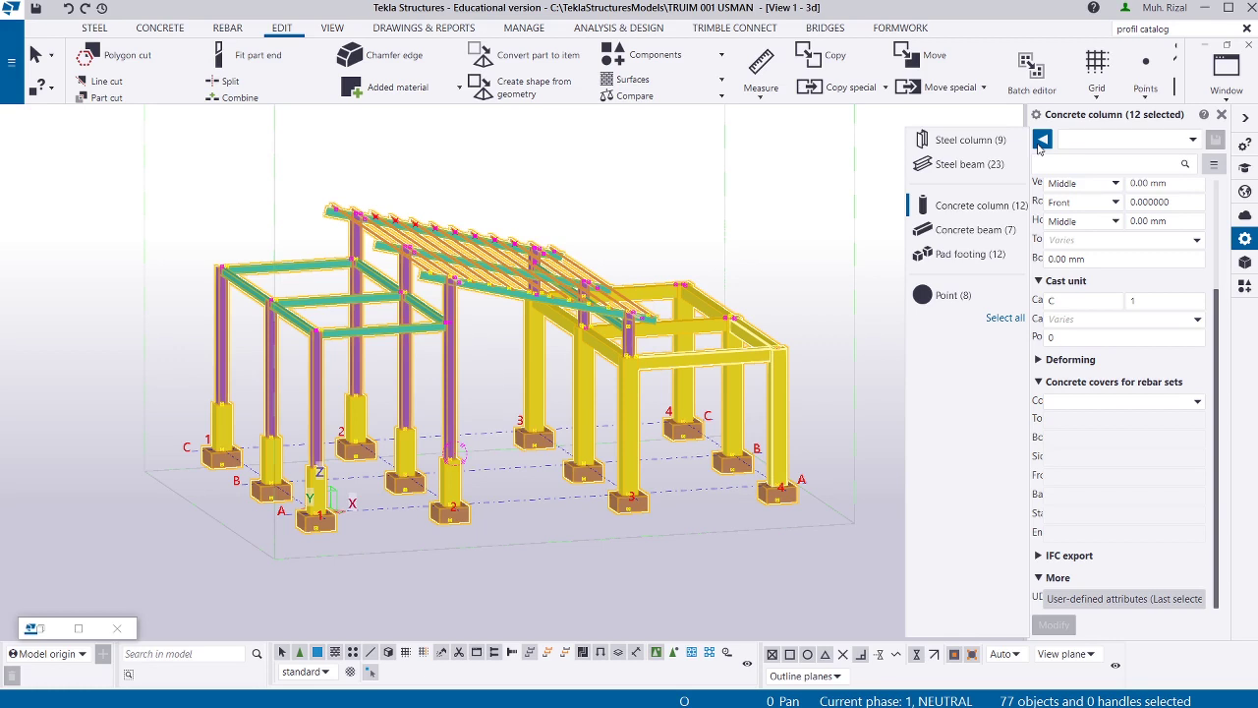
{"action": "left_click", "coordinate": [965, 146]}
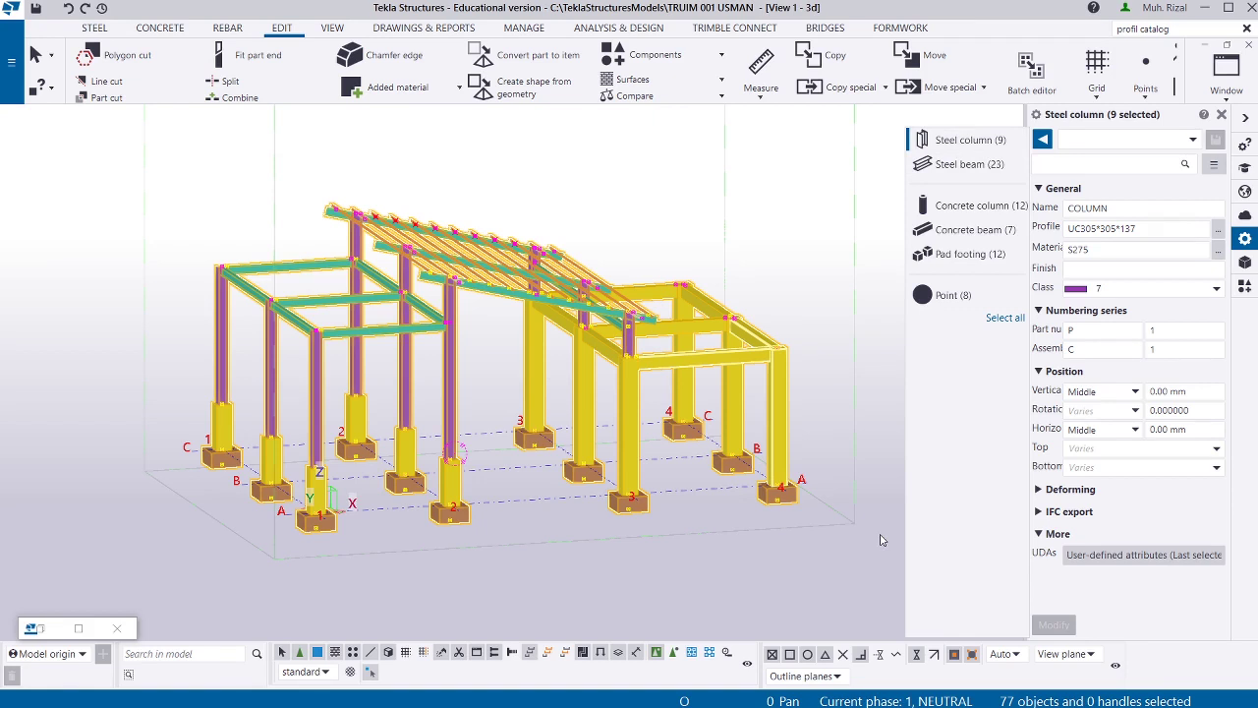
{"action": "left_click", "coordinate": [1130, 556]}
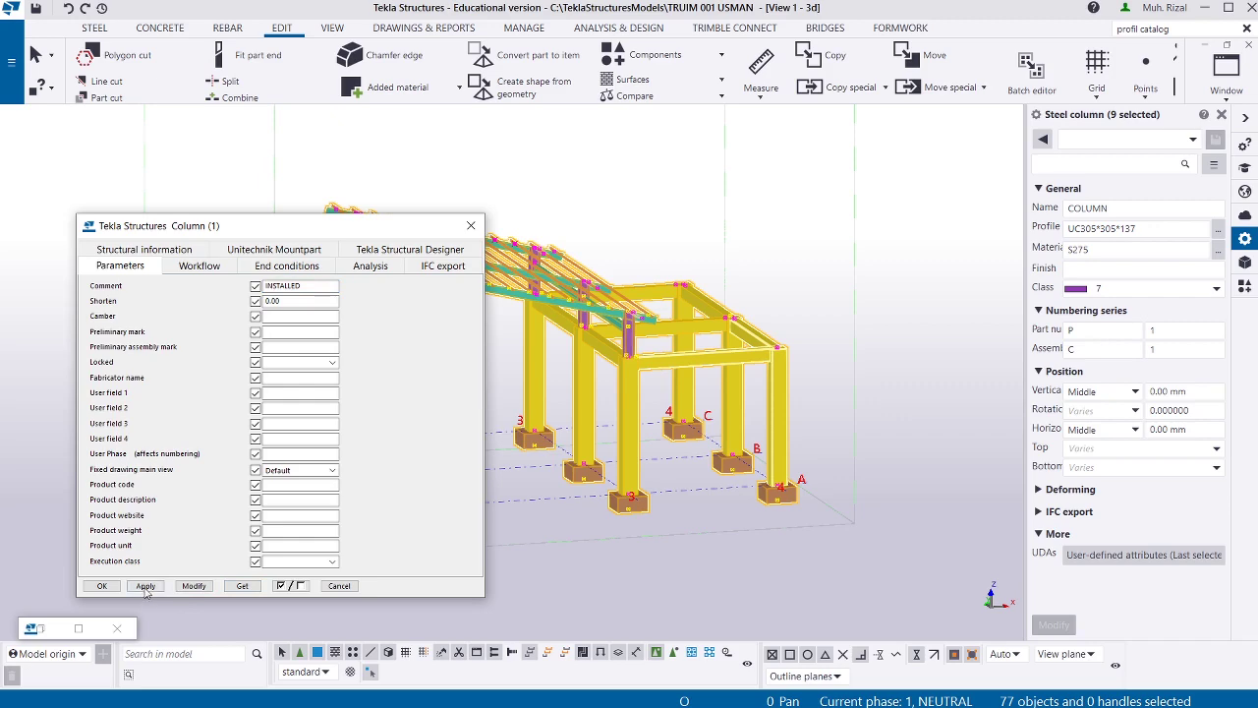
{"action": "left_click", "coordinate": [101, 586]}
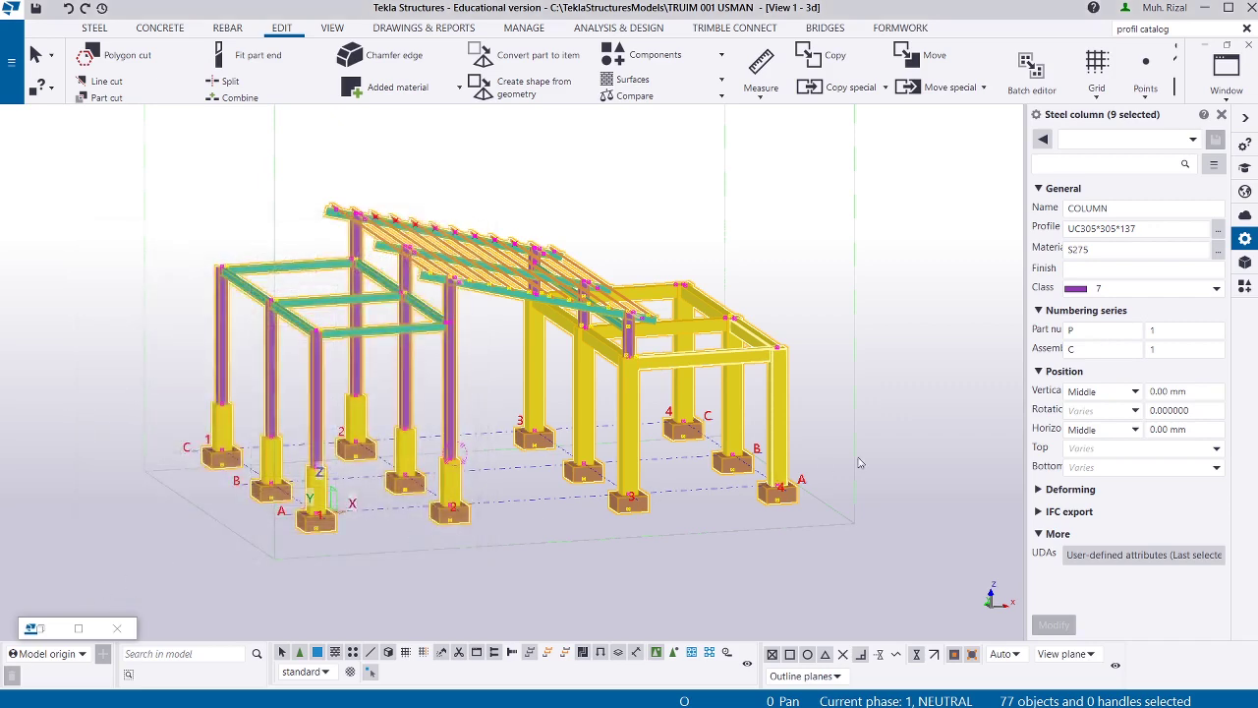
Widen the property display for the steel beams, set their Comment attribute to ONSHOP and modify the selected beams.
{"action": "left_click", "coordinate": [1042, 140]}
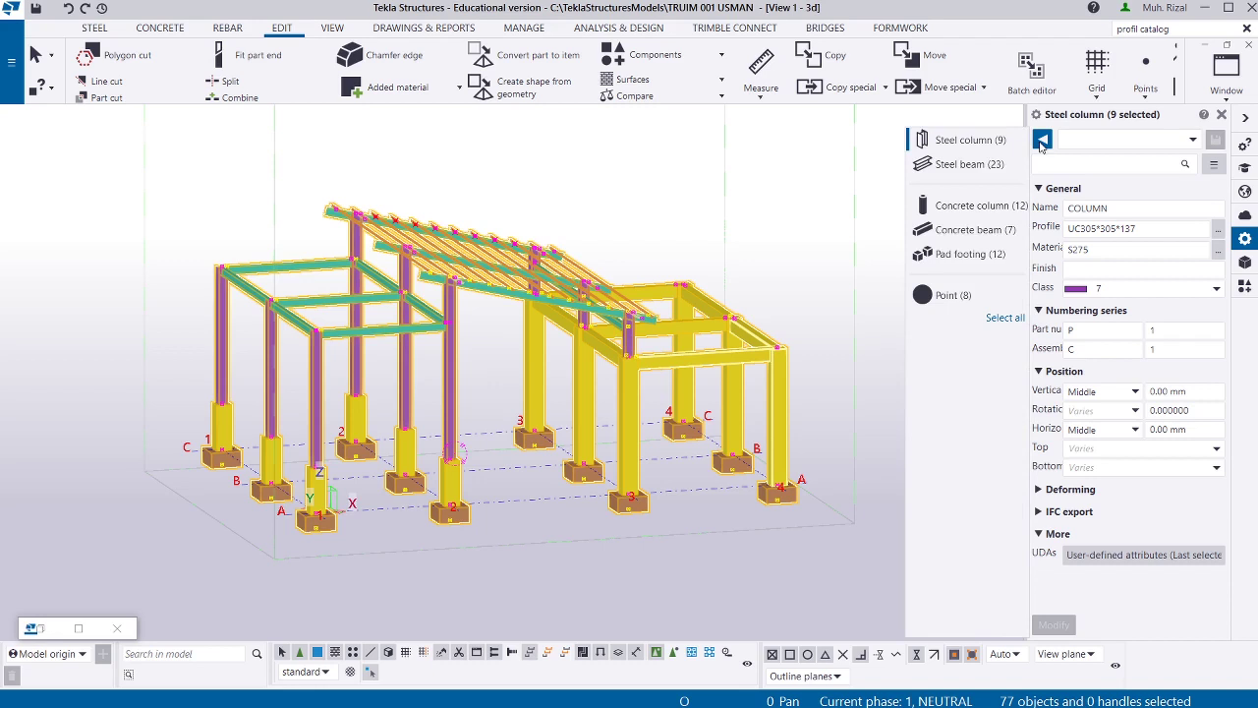
{"action": "left_click", "coordinate": [969, 167]}
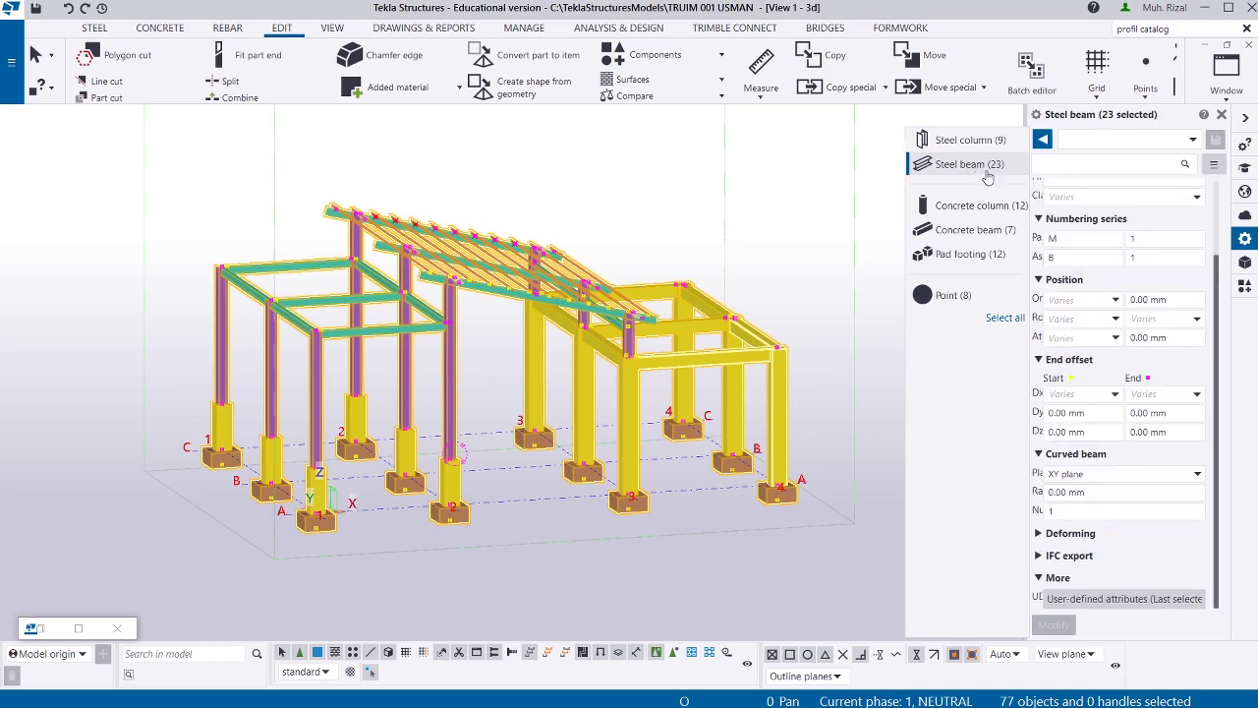
{"action": "left_click", "coordinate": [1068, 601]}
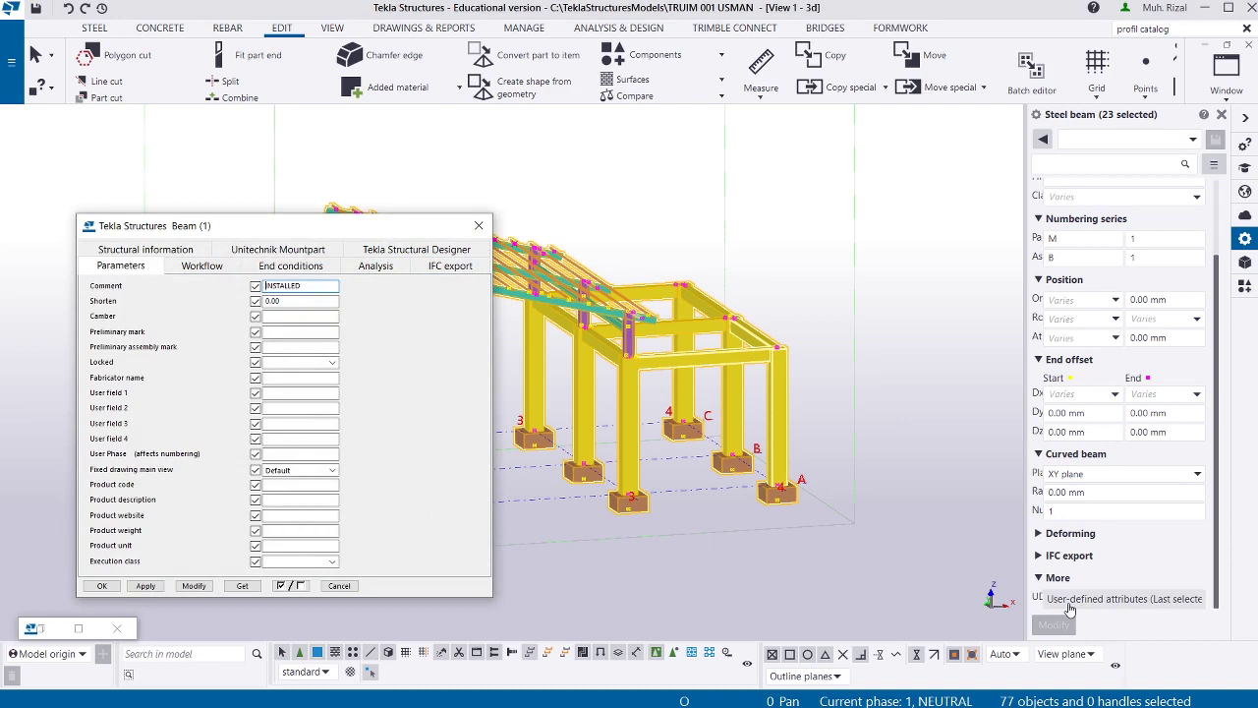
{"action": "left_click", "coordinate": [1025, 499]}
{"action": "left_click_drag", "start_coordinate": [1024, 499], "coordinate": [975, 499]}
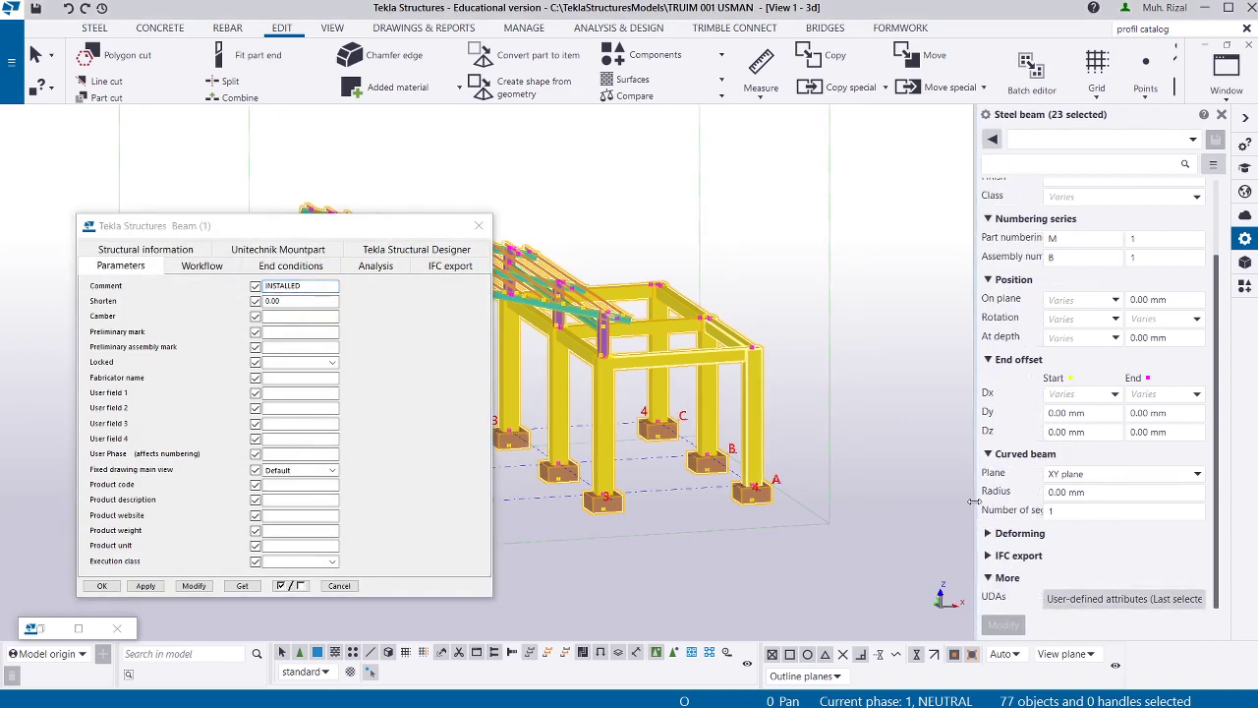
{"action": "double_click", "coordinate": [288, 286]}
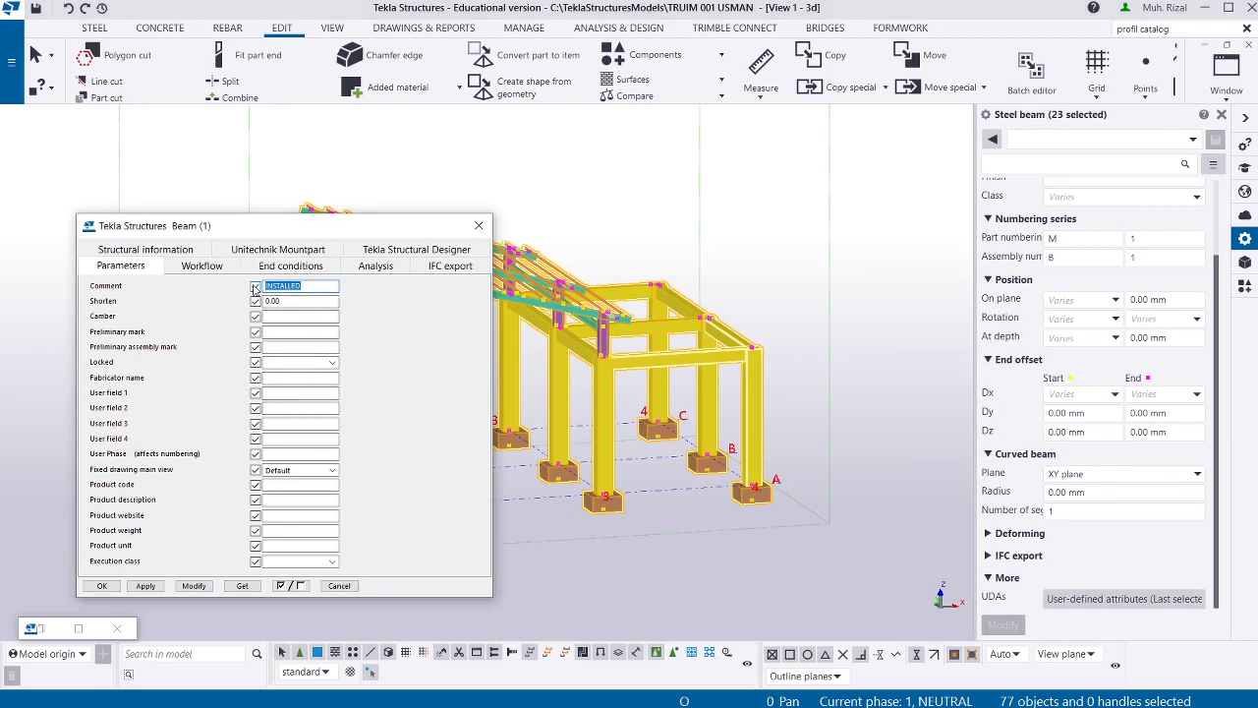
{"action": "type", "text": "ONSHOP"}
{"action": "left_click", "coordinate": [192, 586]}
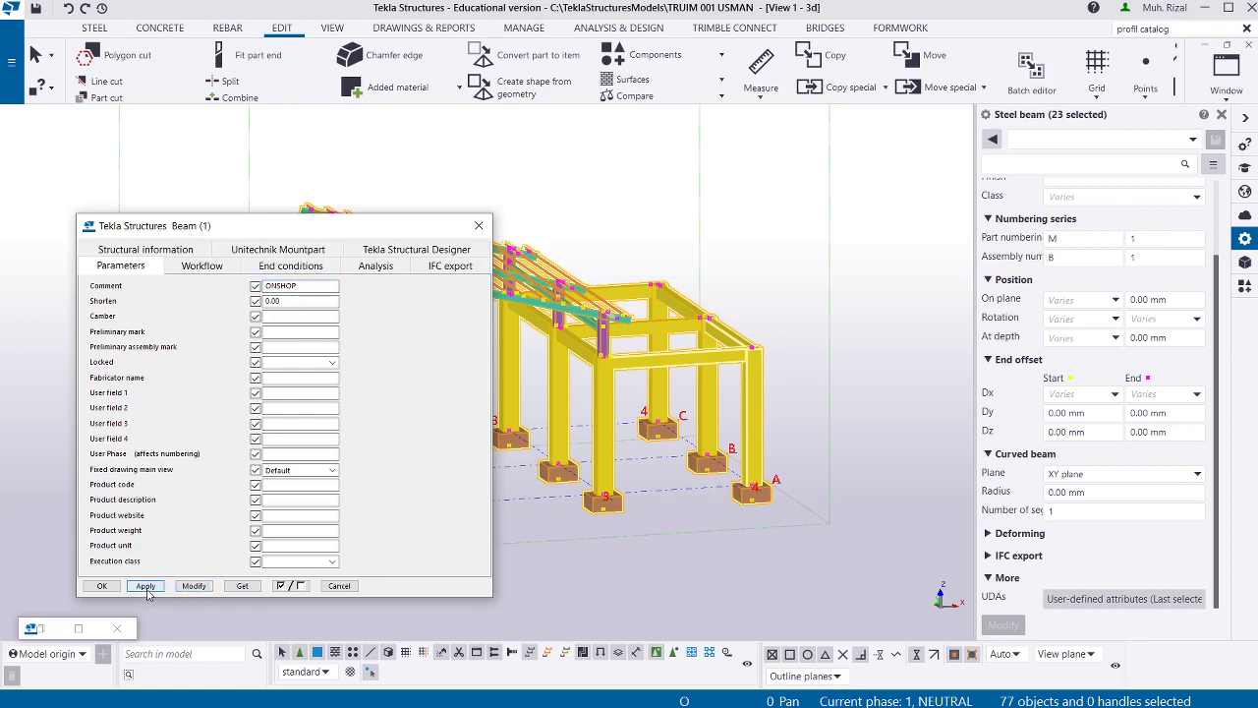
Confirm the steel beams' attributes, then set the concrete beams' Comment attribute to FRAMEWORK and modify the selected beams.
{"action": "left_click", "coordinate": [102, 586]}
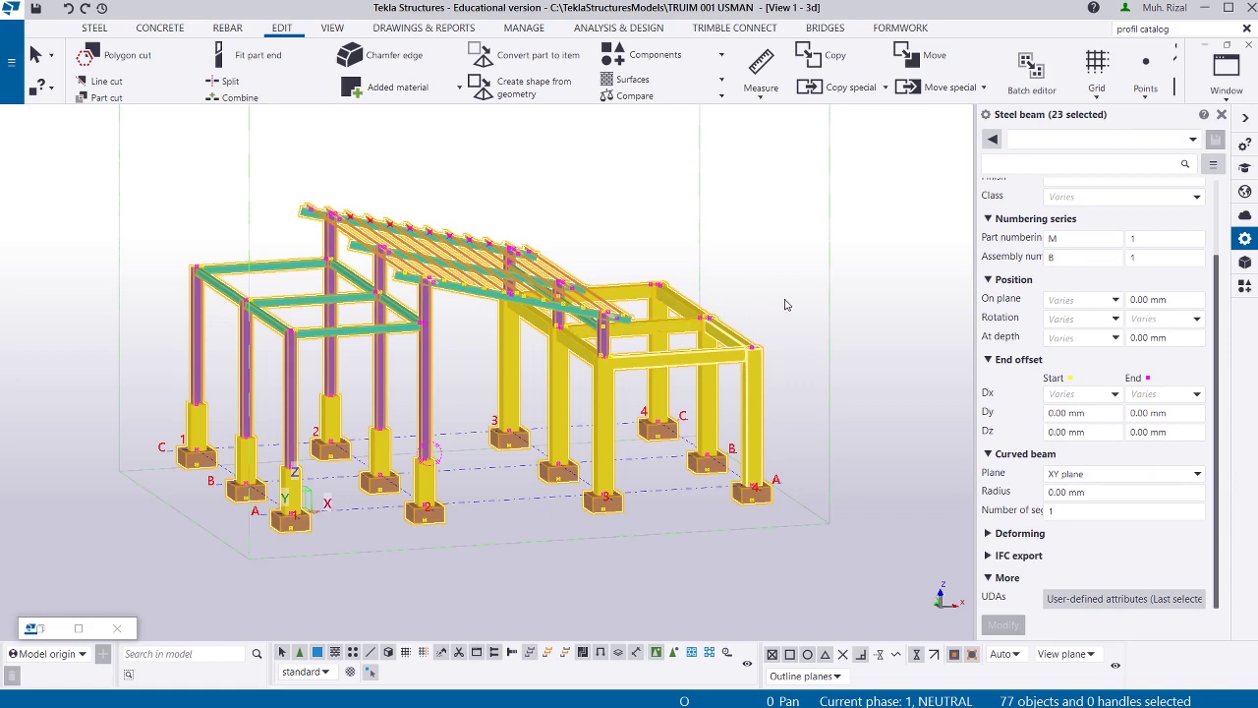
{"action": "left_click", "coordinate": [1000, 149]}
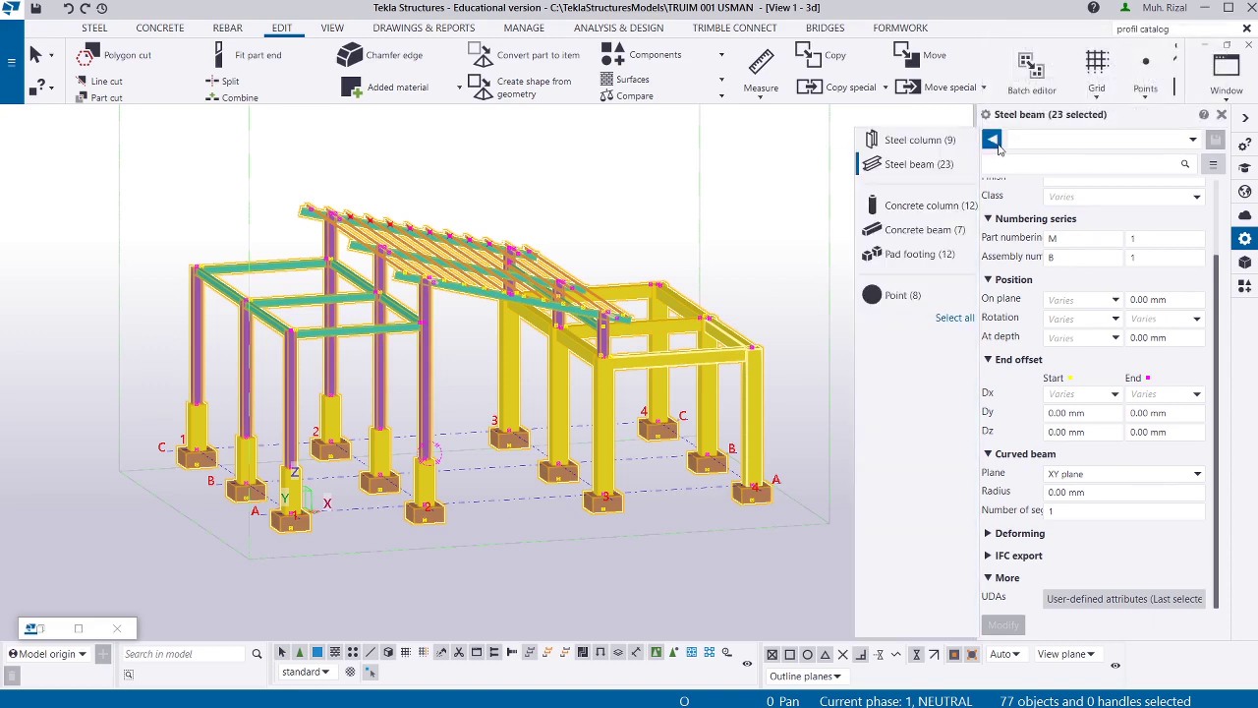
{"action": "left_click", "coordinate": [925, 232]}
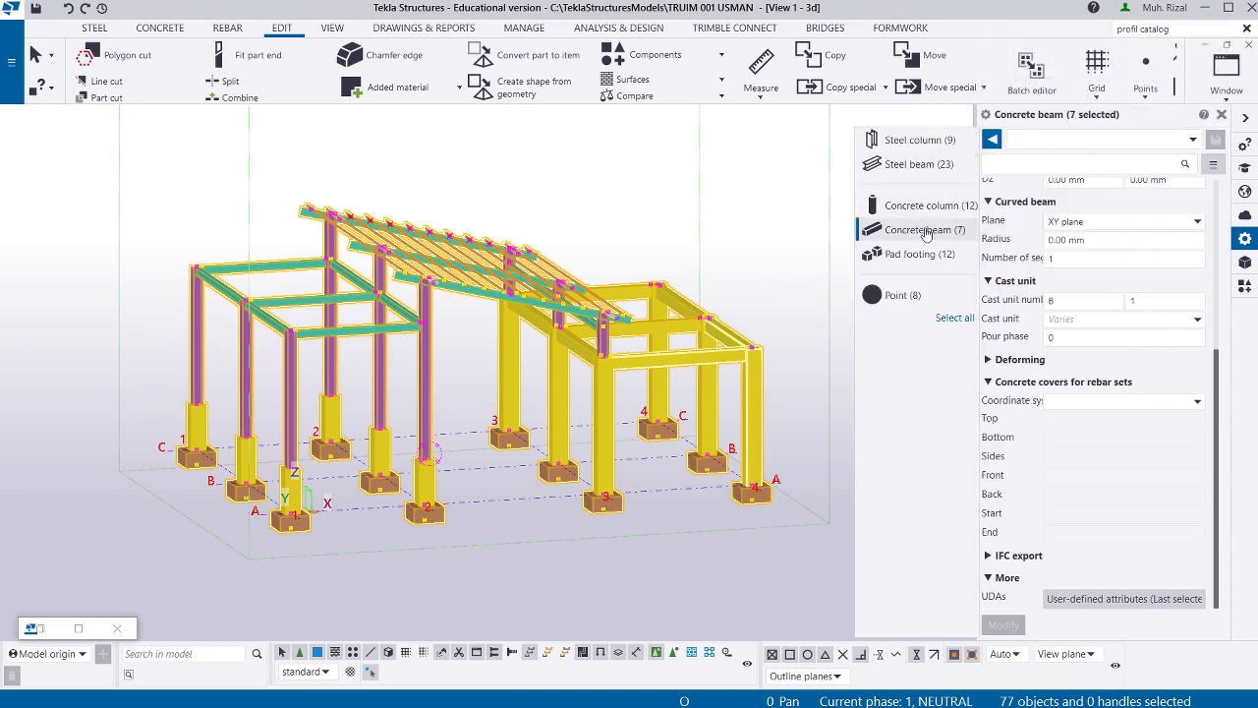
{"action": "left_click", "coordinate": [1078, 606]}
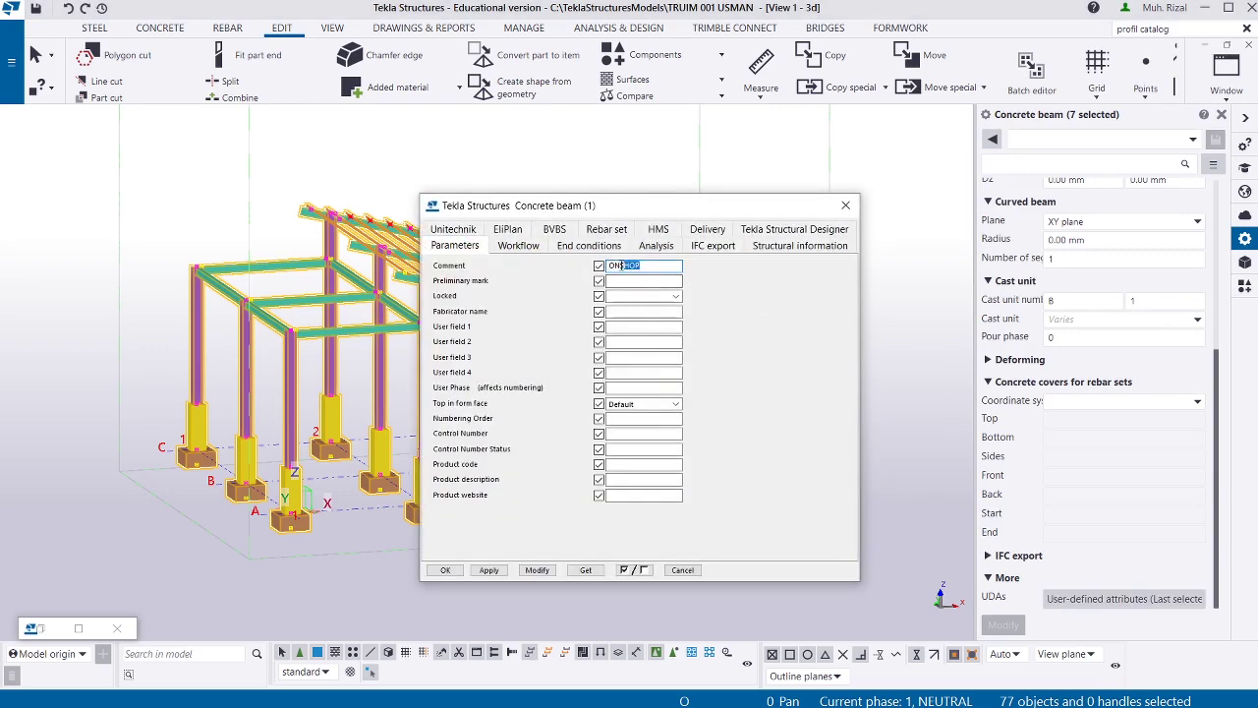
{"action": "double_click", "coordinate": [609, 267]}
{"action": "type", "text": "FRAMEWORK"}
{"action": "left_click", "coordinate": [533, 570]}
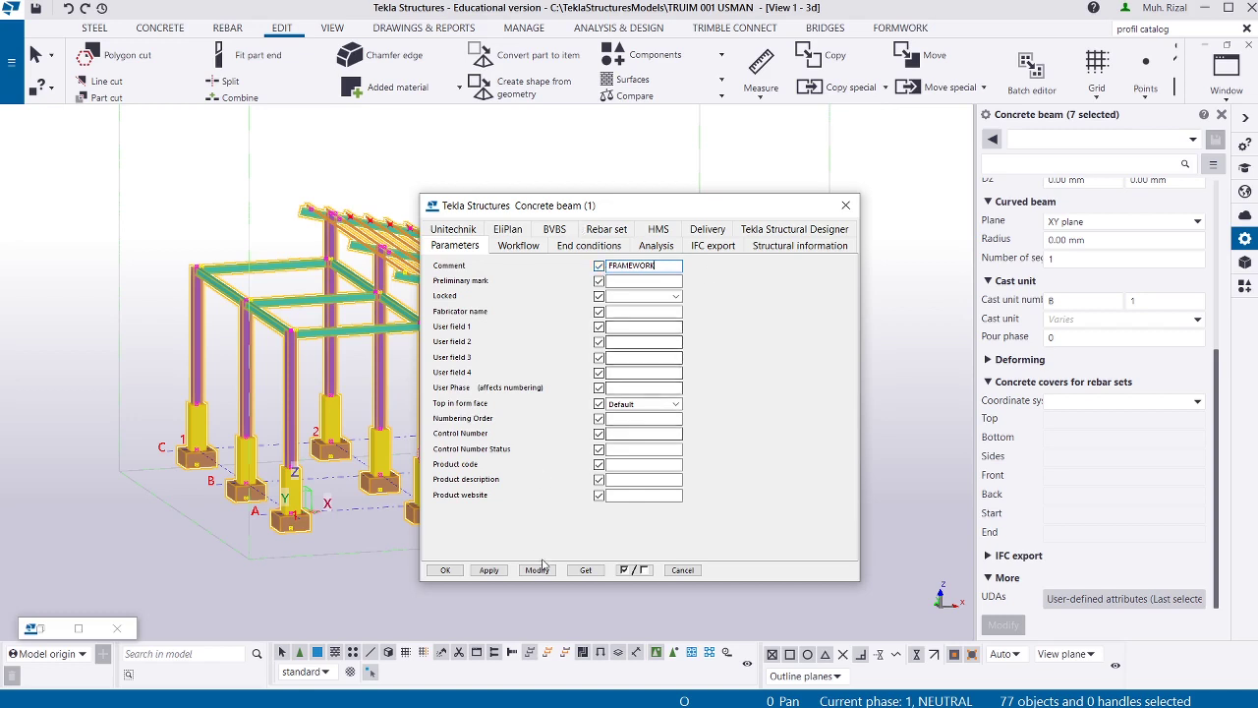
{"action": "left_click", "coordinate": [444, 573]}
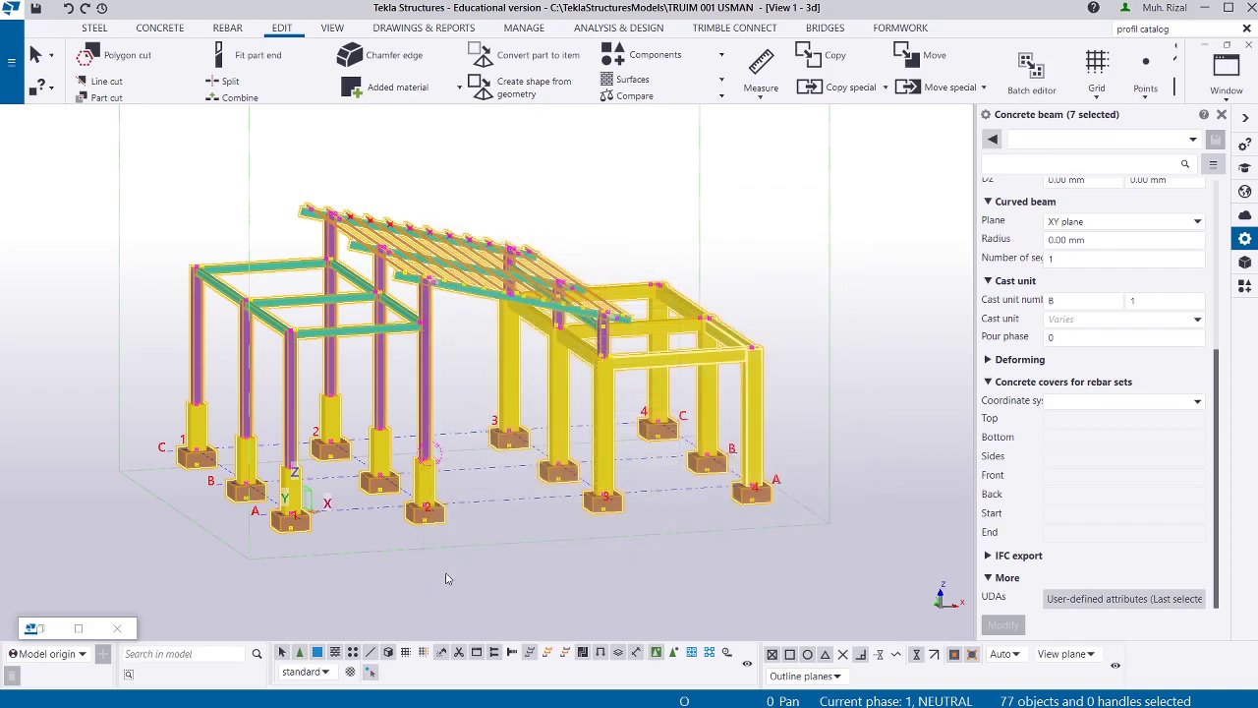
Clear the selection and examine the whole structure in the 3D view from several sides.
{"action": "left_click", "coordinate": [916, 346]}
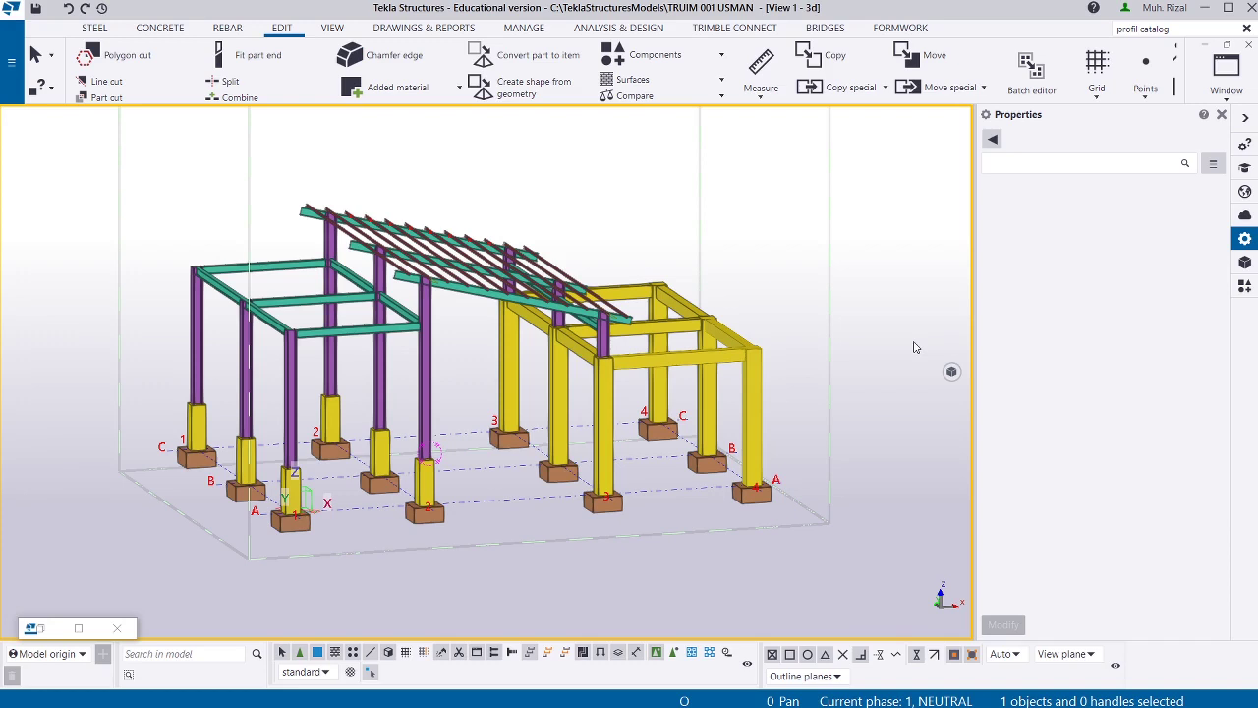
{"action": "scroll", "coordinate": [786, 394], "scroll_direction": "down", "scroll_amount": 1}
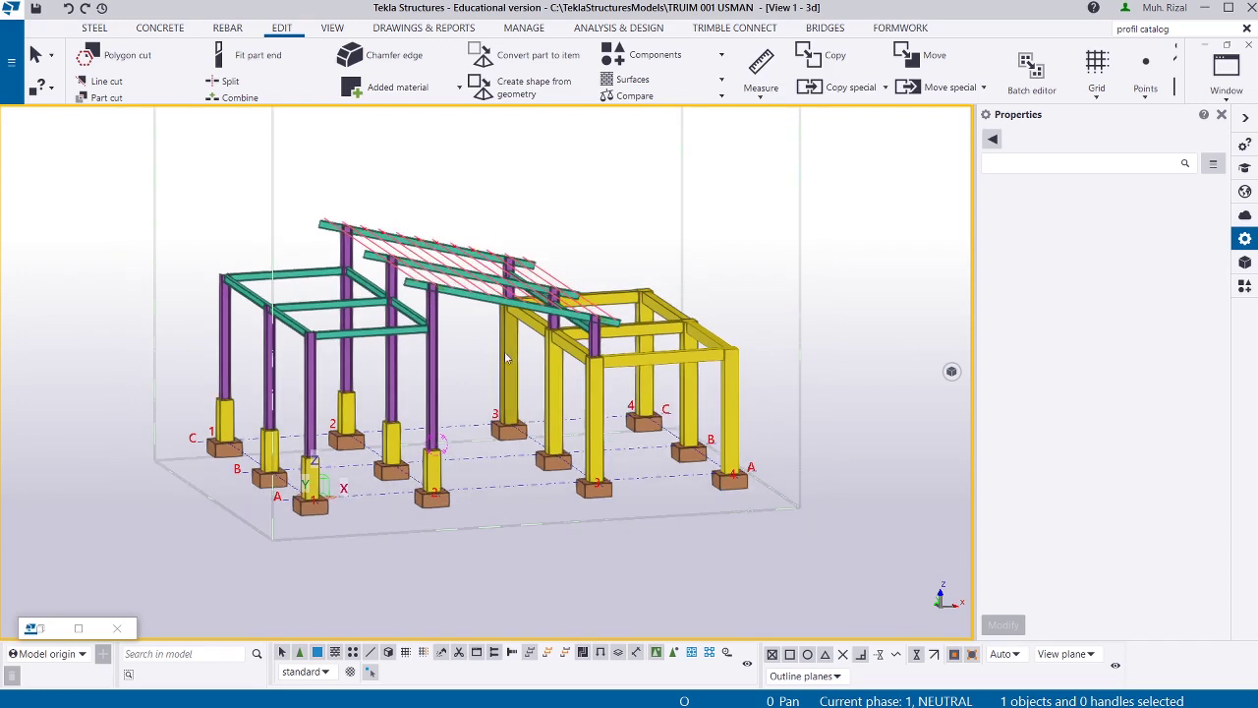
{"action": "mouse_move", "coordinate": [770, 422]}
{"action": "middle_mouse_down", "text": "ctrl"}
{"action": "mouse_move", "coordinate": [597, 443]}
{"action": "mouse_move", "coordinate": [465, 426]}
{"action": "mouse_move", "coordinate": [586, 391]}
{"action": "middle_mouse_up", "text": "ctrl"}
{"action": "scroll", "coordinate": [732, 398], "scroll_direction": "up", "scroll_amount": 4}
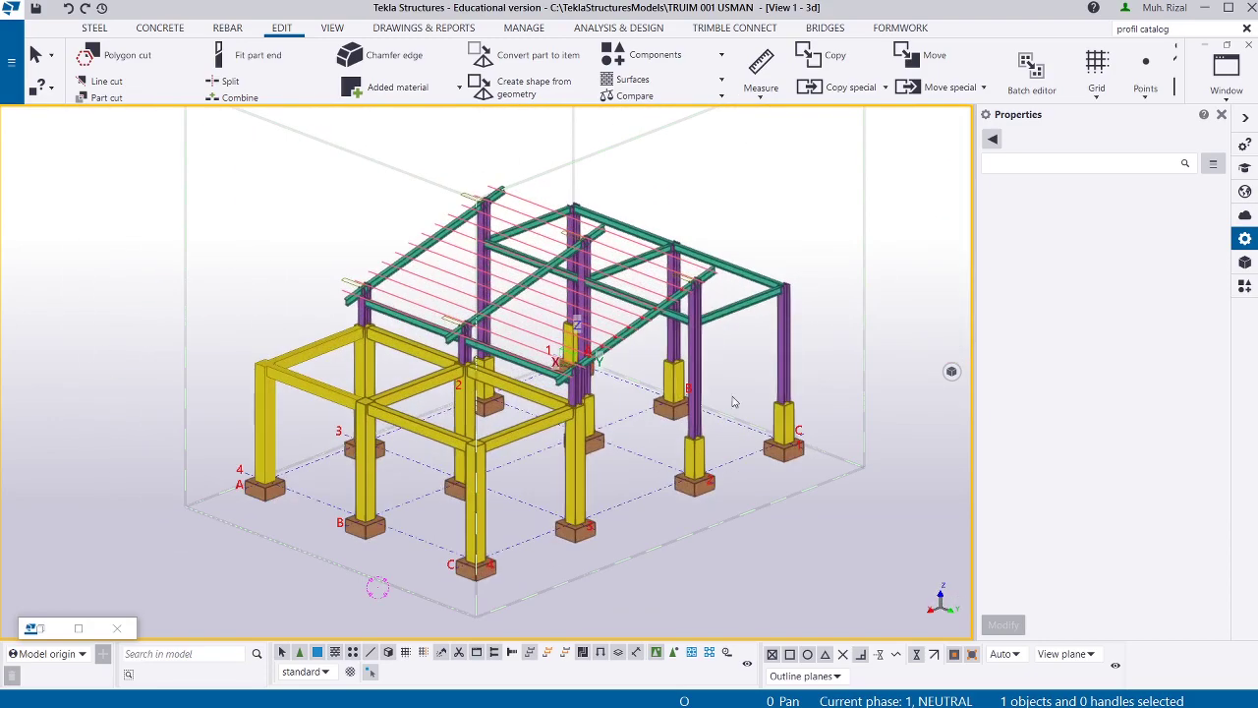
{"action": "scroll", "coordinate": [728, 399], "scroll_direction": "down", "scroll_amount": 2}
{"action": "middle_click_drag", "start_coordinate": [728, 399], "coordinate": [560, 245], "text": "ctrl"}
{"action": "scroll", "coordinate": [430, 509], "scroll_direction": "up", "scroll_amount": 2}
{"action": "scroll", "coordinate": [429, 509], "scroll_direction": "up", "scroll_amount": 1}
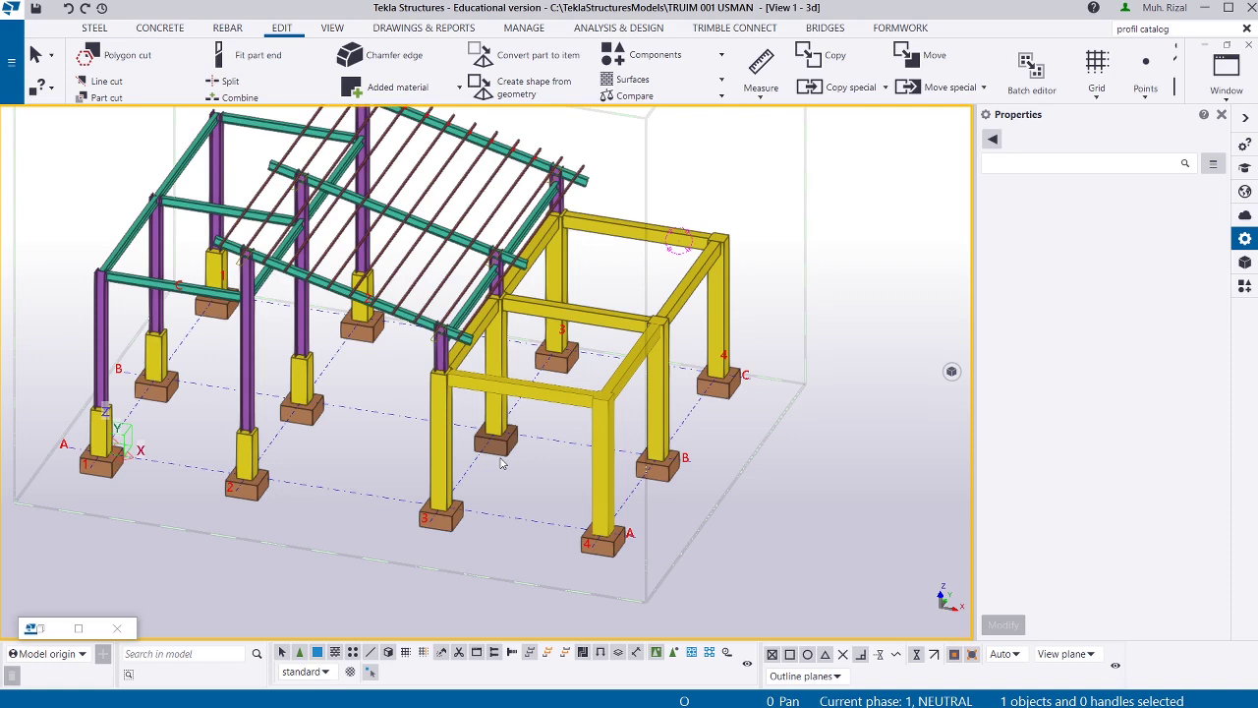
Select all objects in the model and review the part types included in the selection.
{"action": "left_click", "coordinate": [992, 141]}
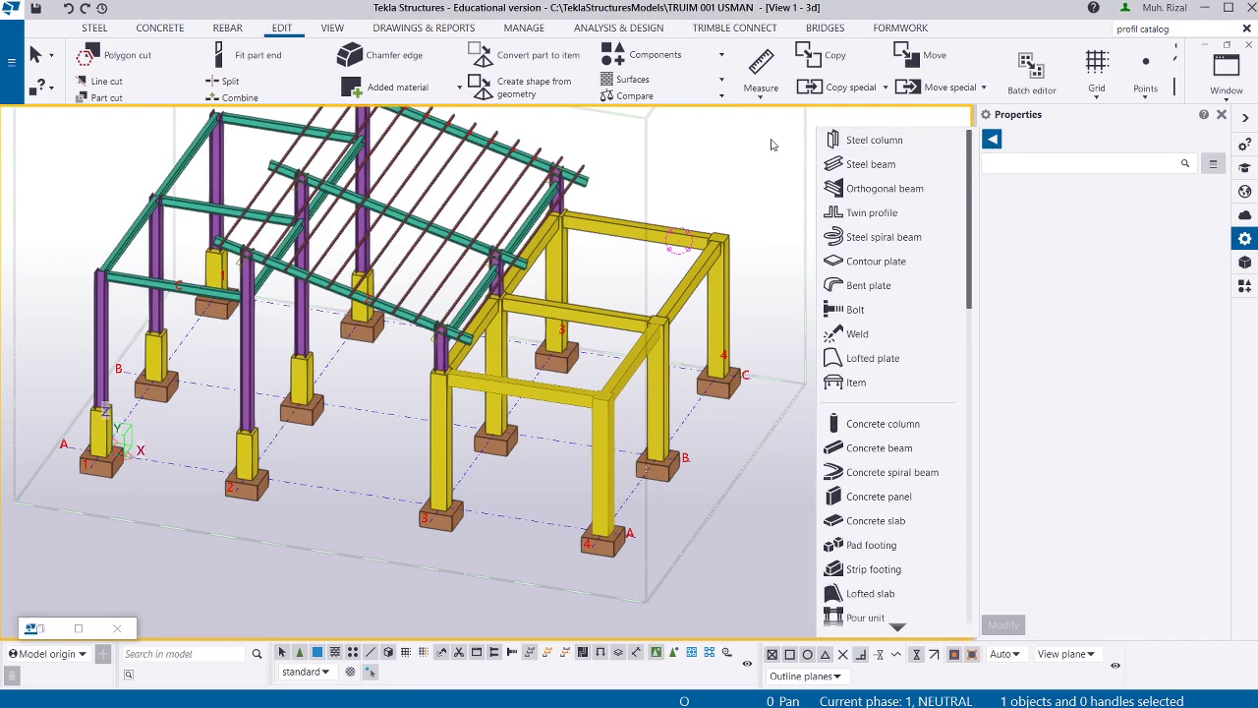
{"action": "left_click", "coordinate": [819, 120]}
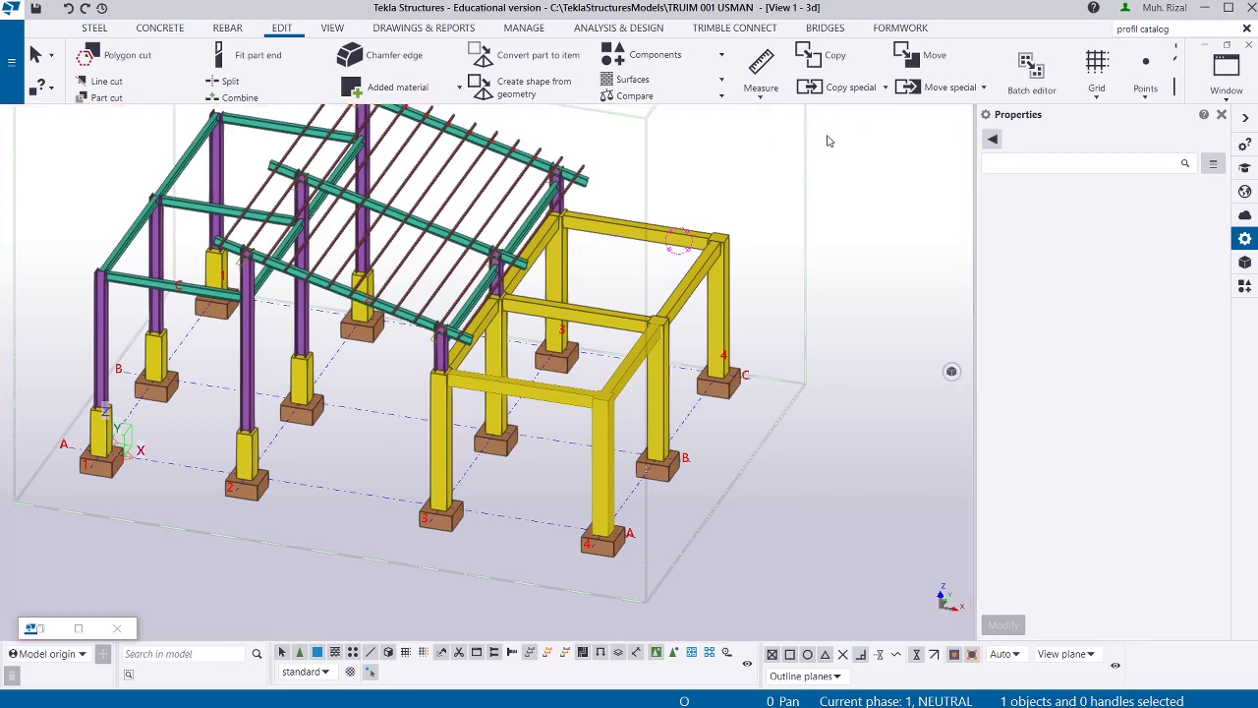
{"action": "key", "text": "ctrl+a"}
{"action": "left_click", "coordinate": [992, 141]}
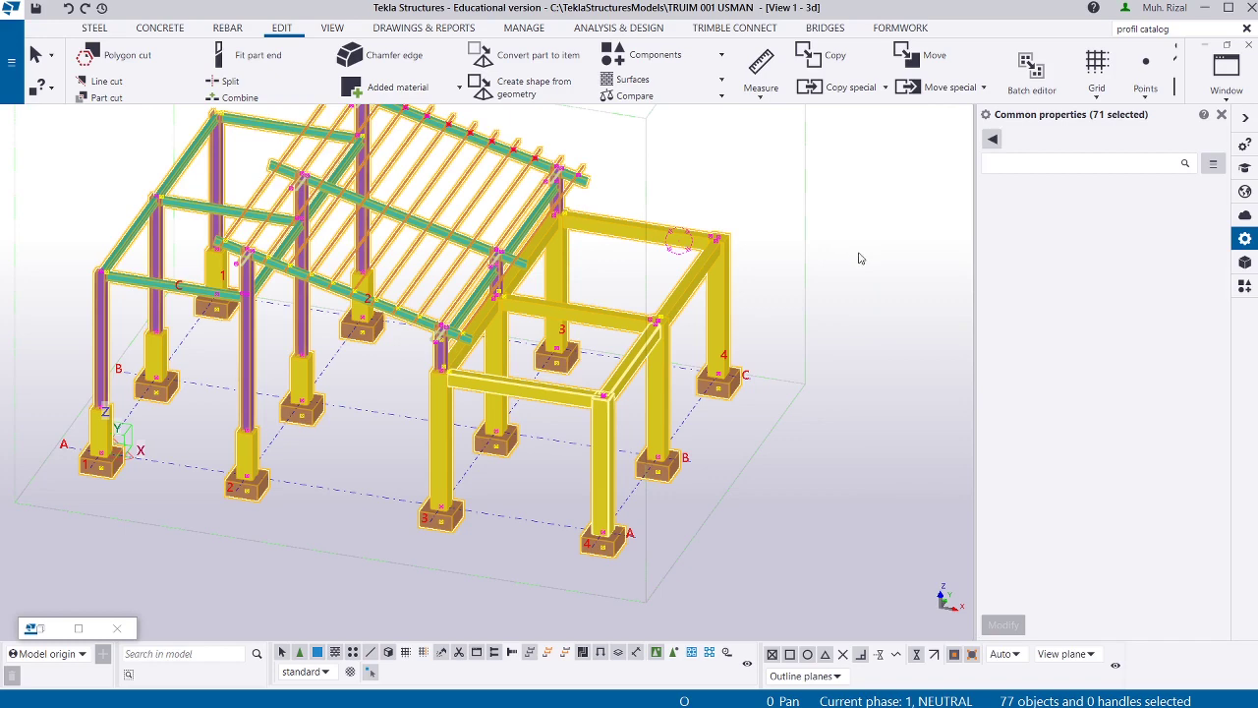
{"action": "left_click", "coordinate": [866, 259]}
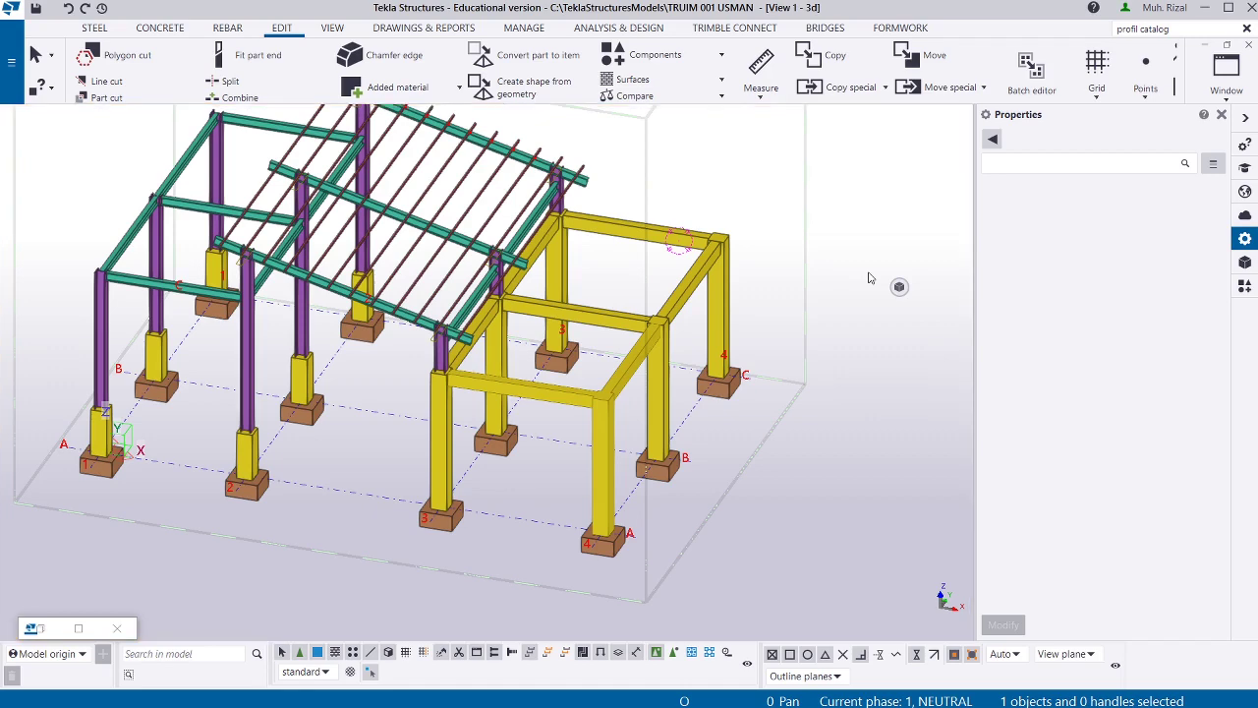
{"action": "key", "text": "ctrl+a"}
{"action": "left_click", "coordinate": [997, 142]}
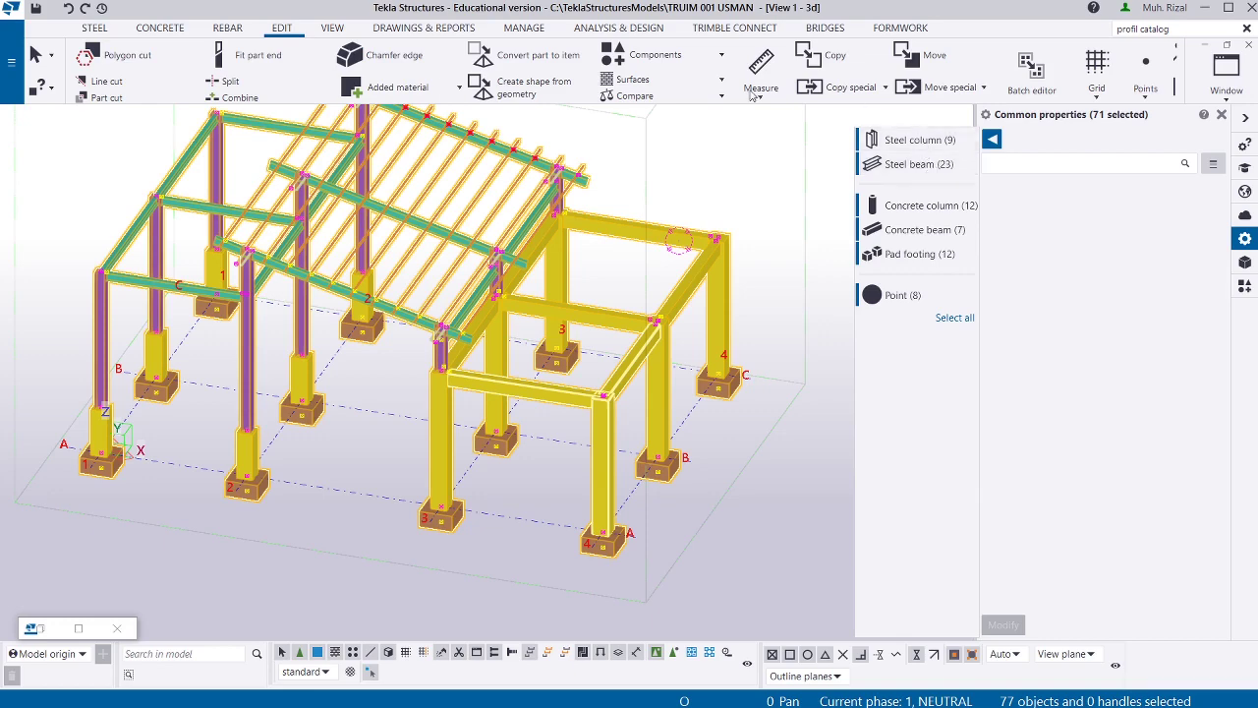
Open the object representation settings of the 3d view and add three more object group rows.
{"action": "left_click", "coordinate": [335, 28]}
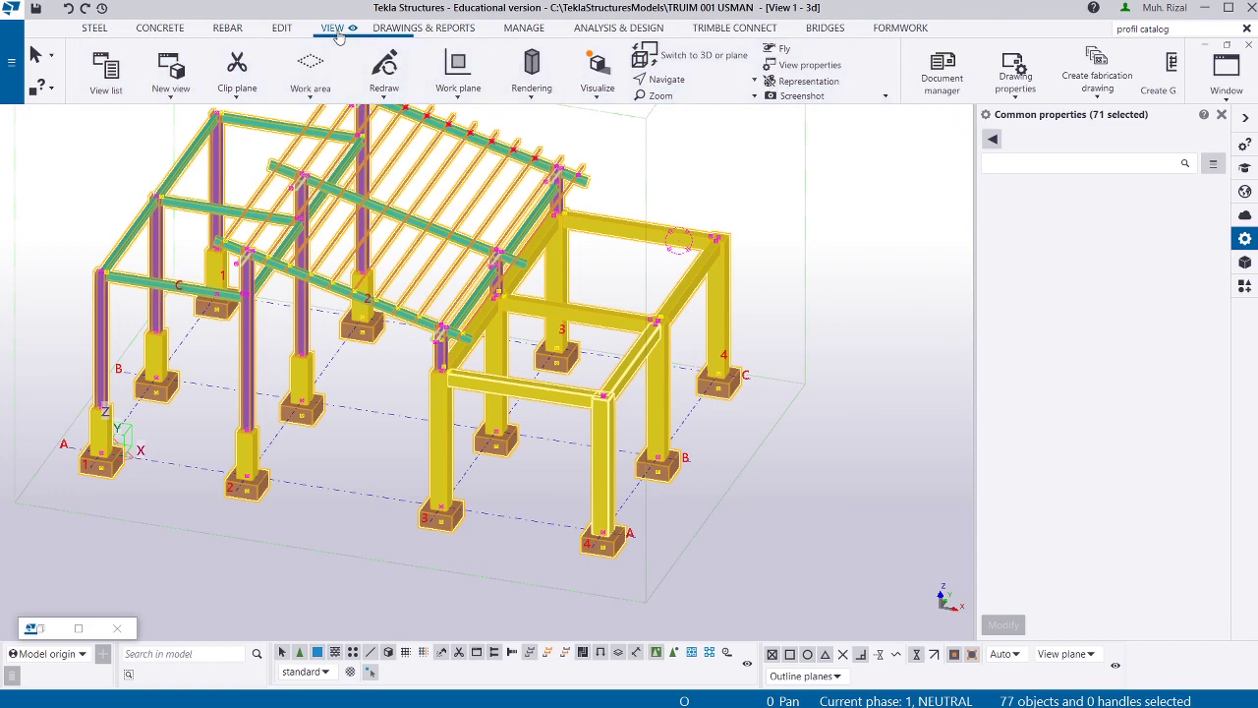
{"action": "double_click", "coordinate": [889, 208]}
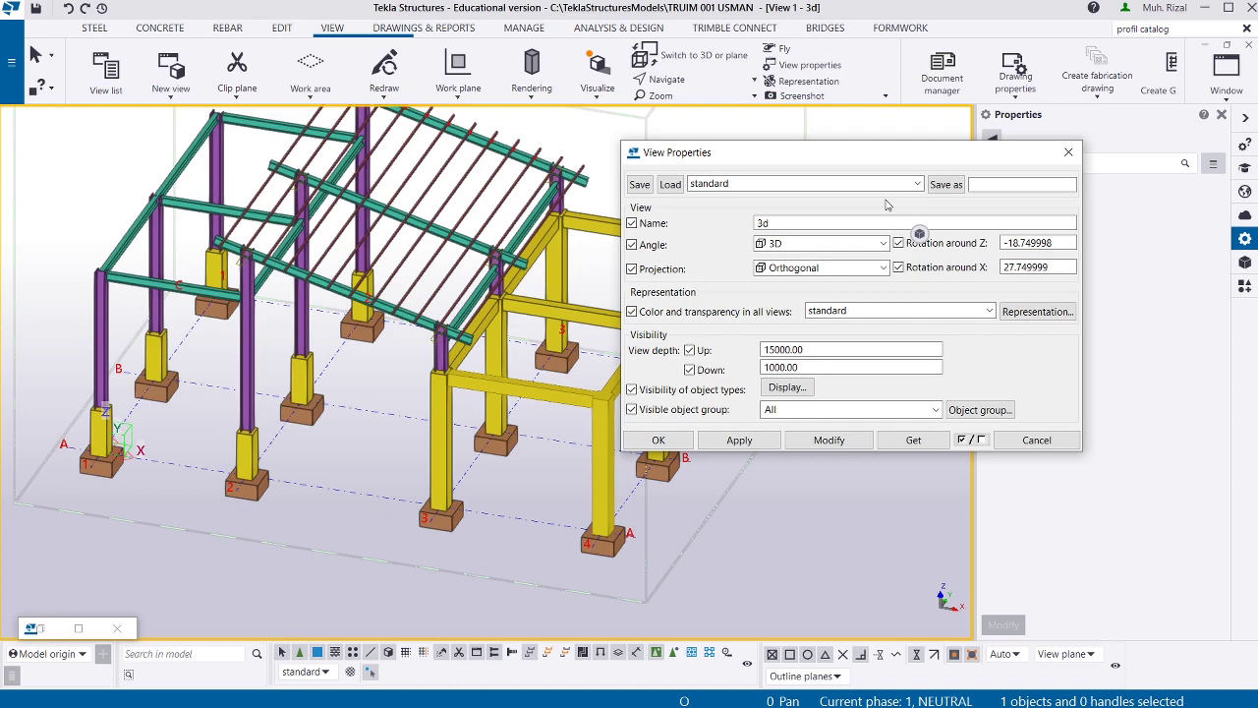
{"action": "left_click", "coordinate": [1035, 312]}
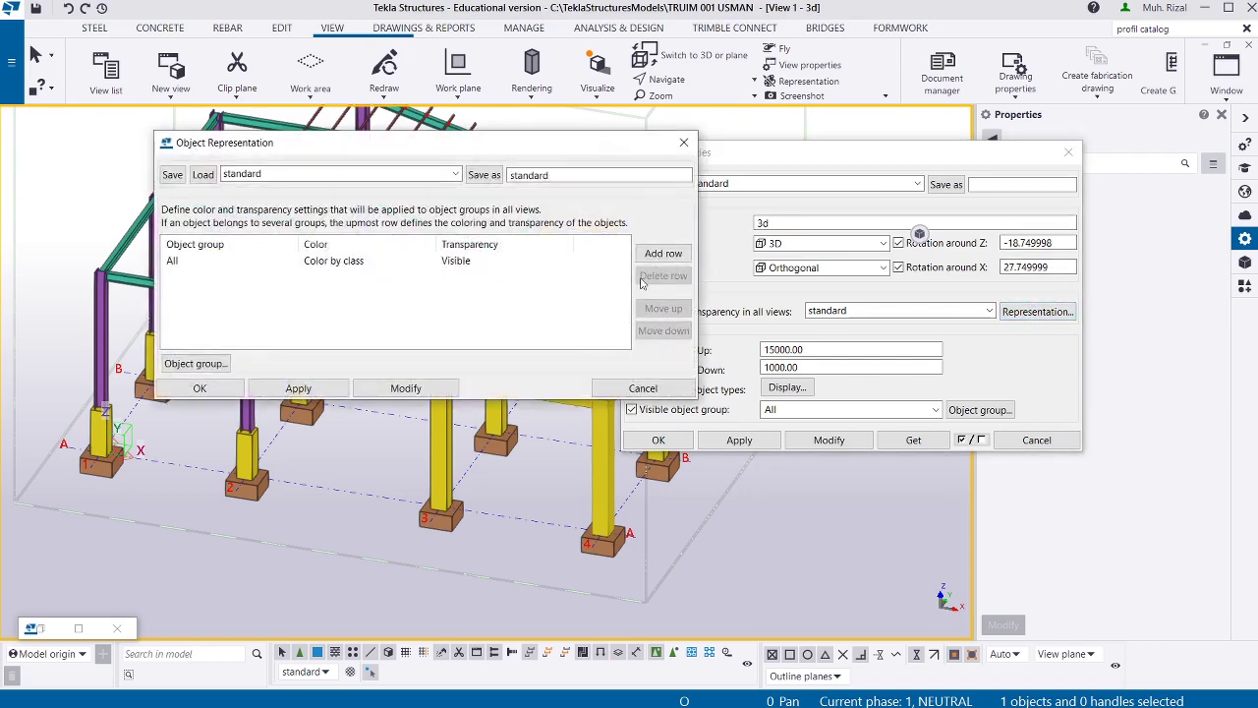
{"action": "left_click", "coordinate": [665, 255]}
{"action": "left_click", "coordinate": [664, 255]}
{"action": "left_click", "coordinate": [665, 254]}
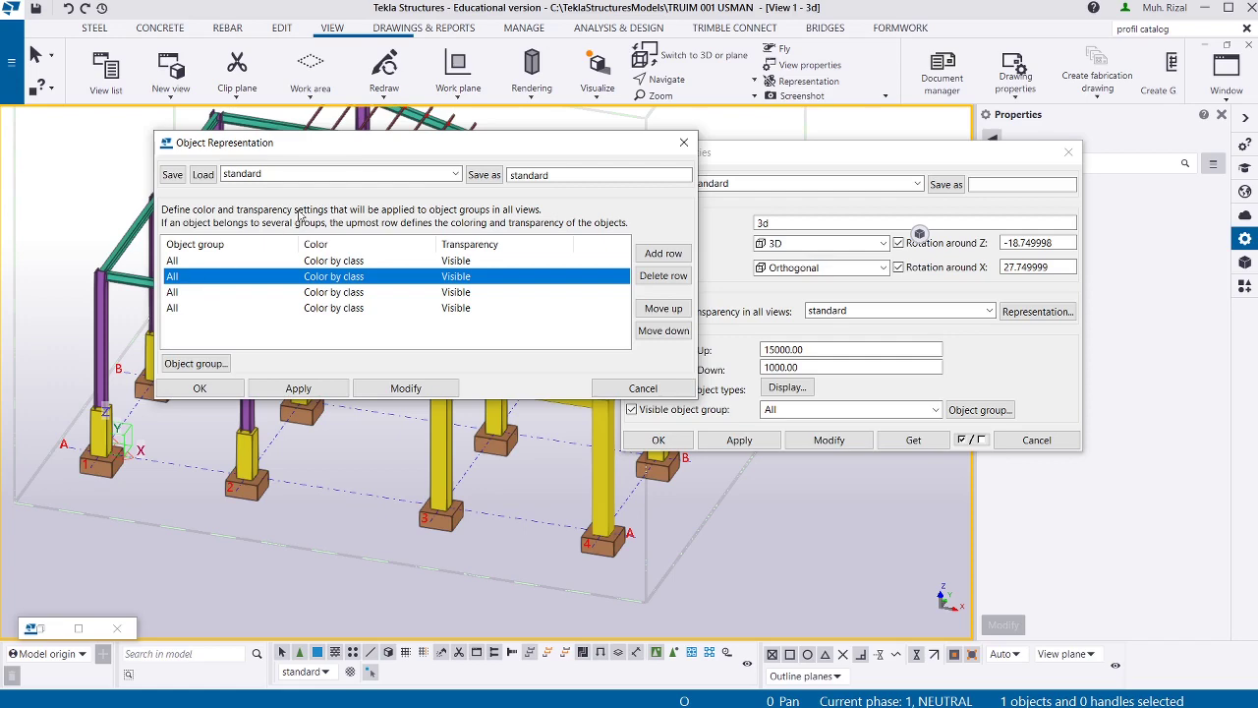
{"action": "left_click_drag", "start_coordinate": [386, 151], "coordinate": [369, 218]}
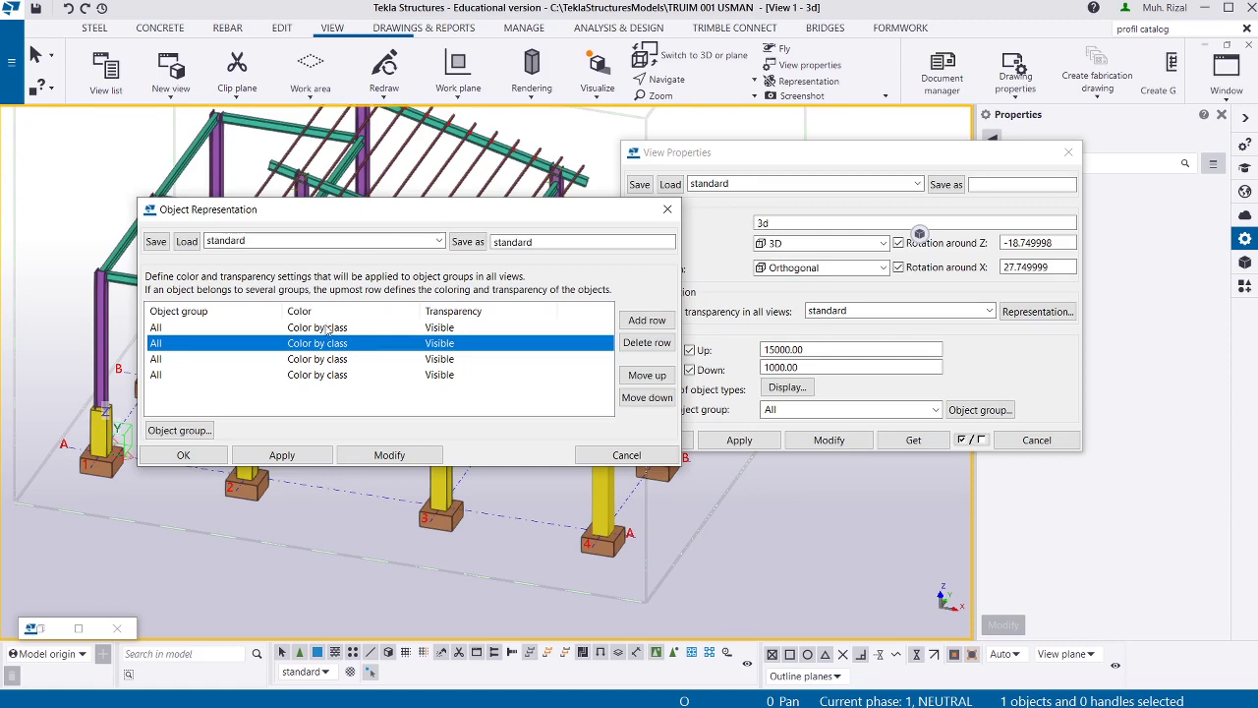
{"action": "double_click", "coordinate": [209, 328]}
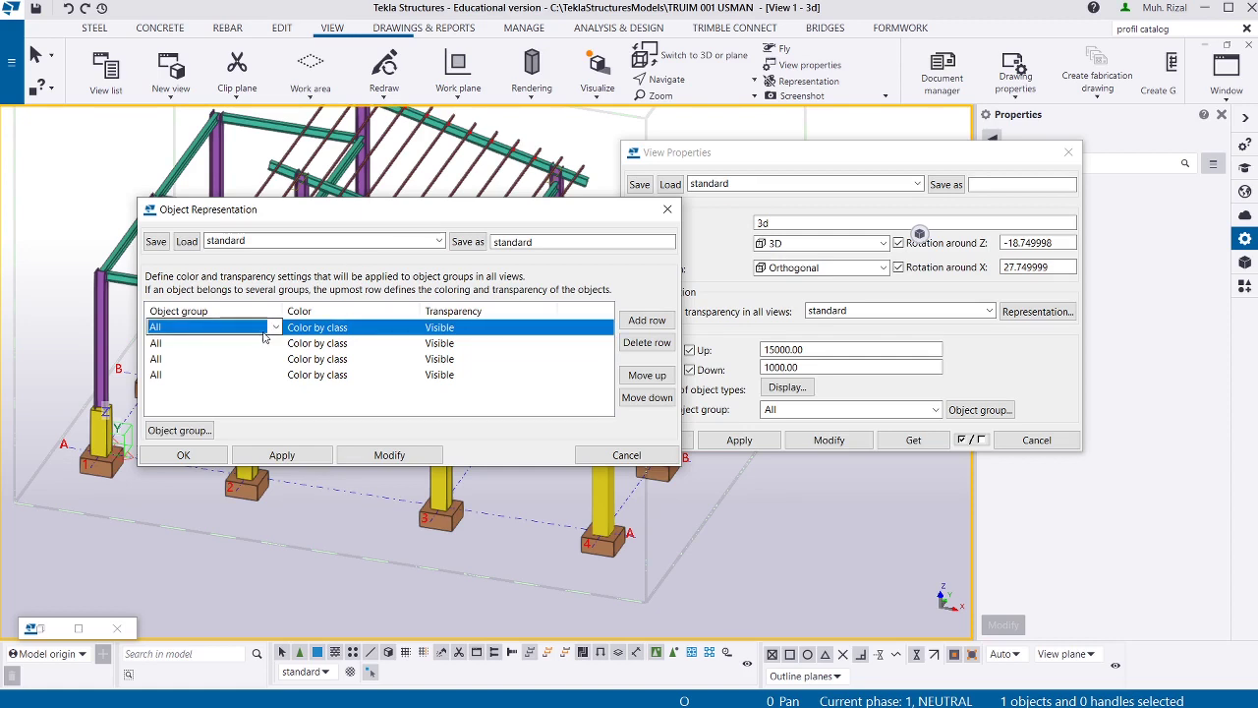
{"action": "left_click", "coordinate": [276, 327]}
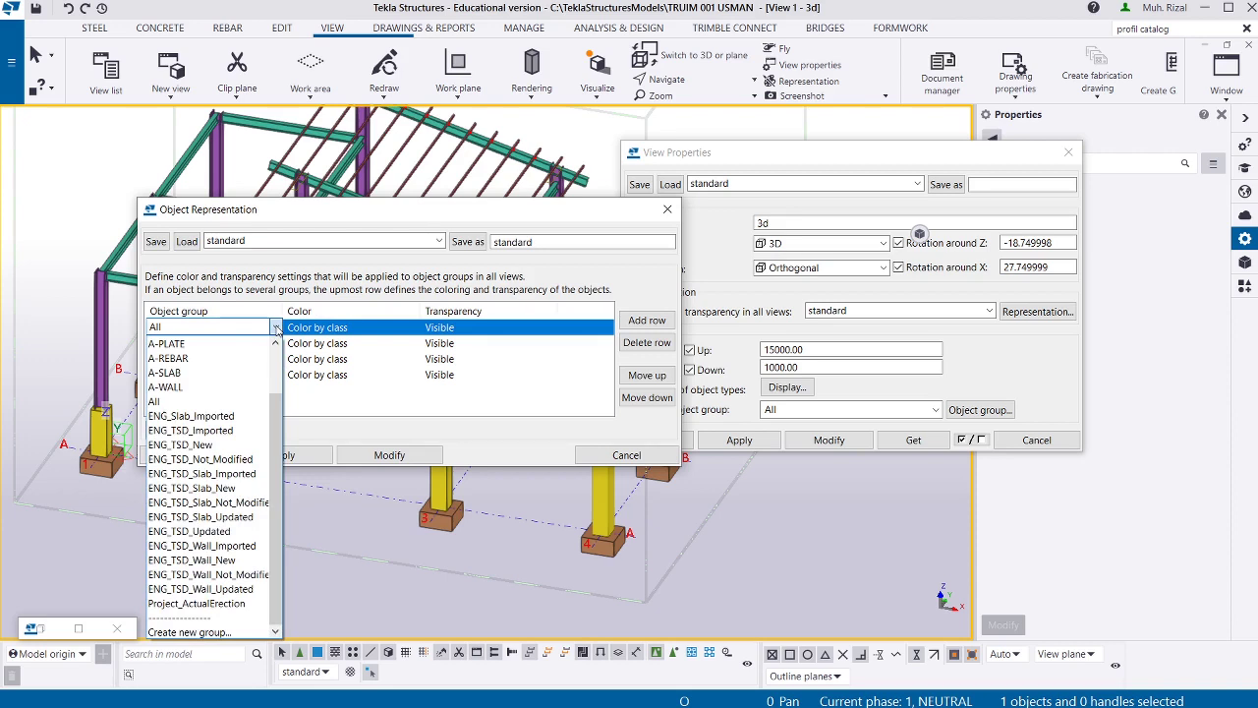
{"action": "left_click", "coordinate": [310, 406]}
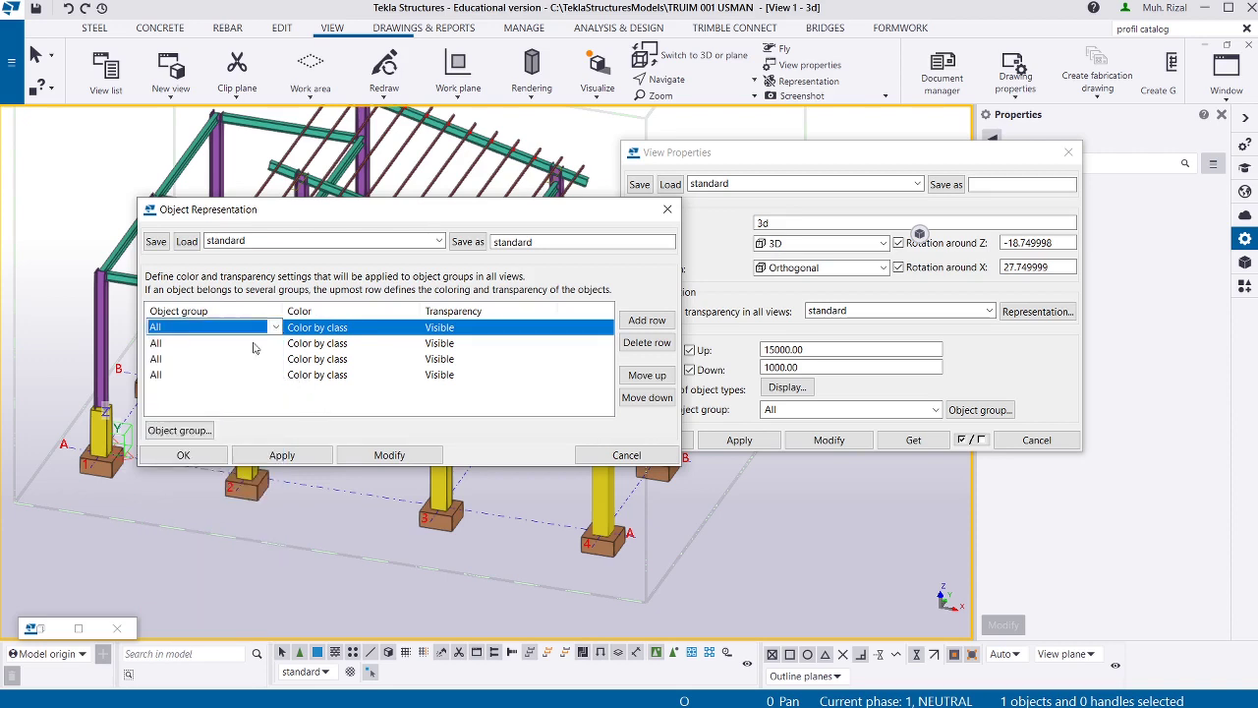
{"action": "left_click", "coordinate": [279, 407]}
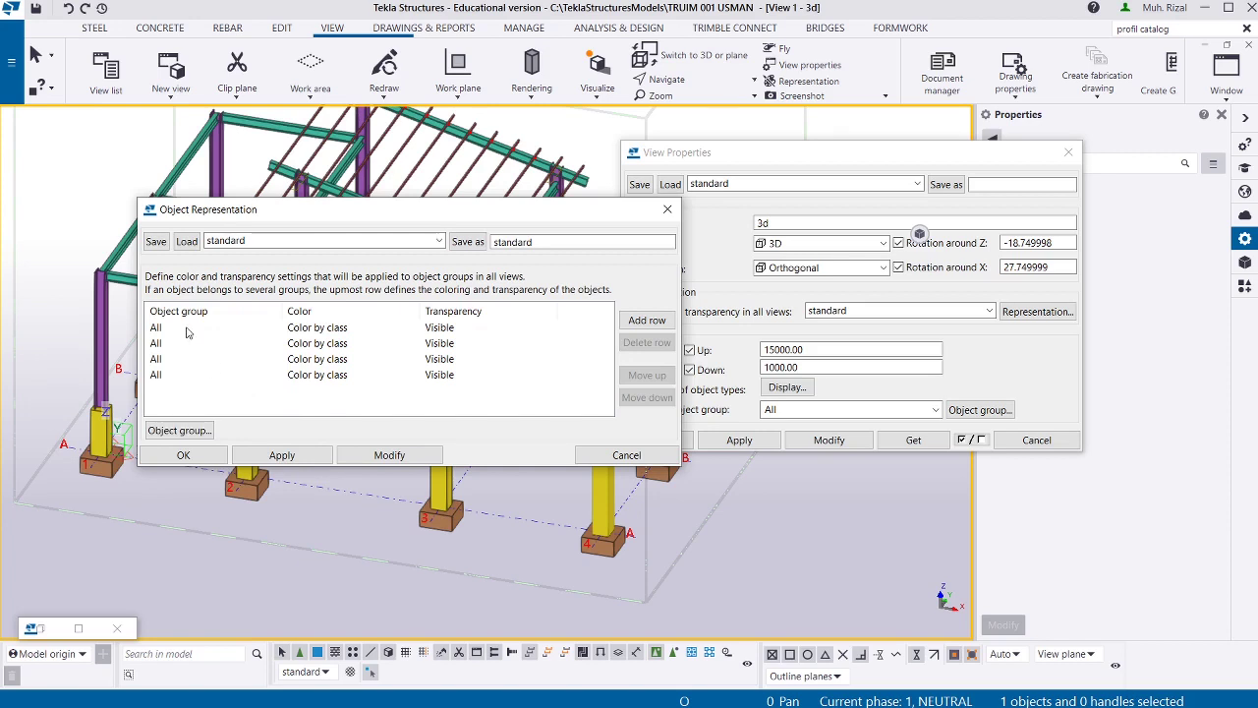
Open the object group definition from the first representation row and set its Part filter property to Comment.
{"action": "left_click", "coordinate": [188, 331]}
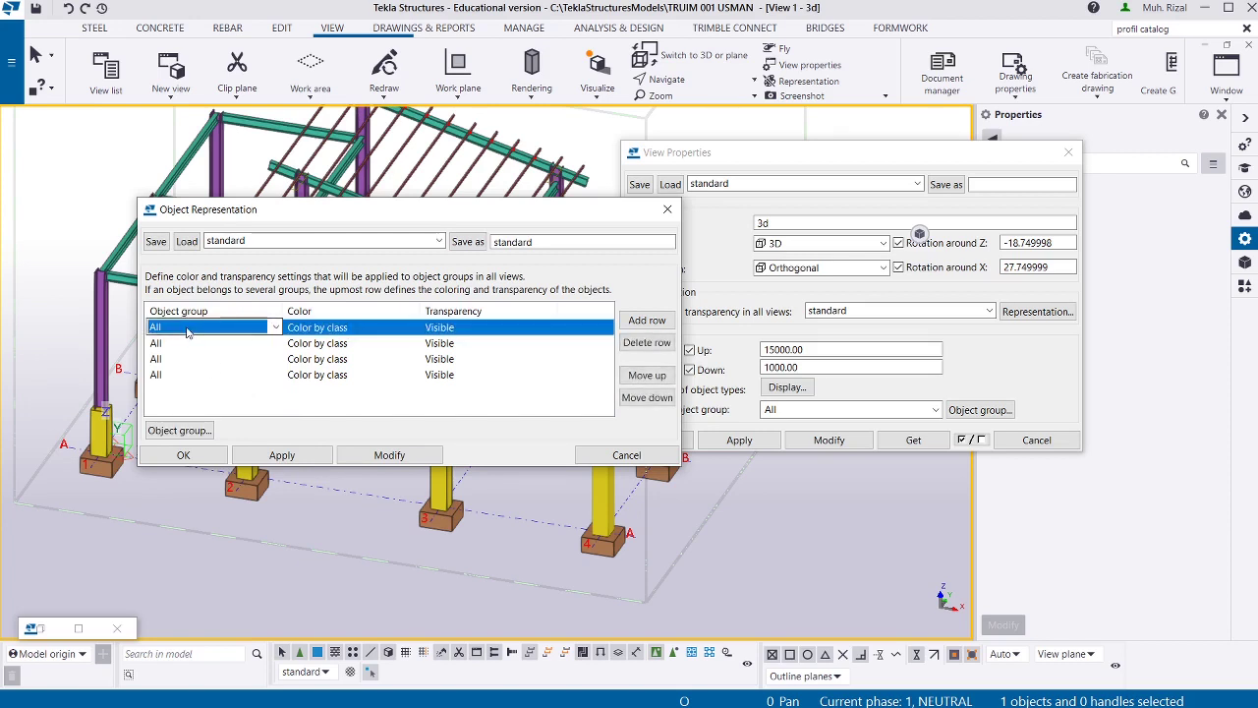
{"action": "left_click", "coordinate": [196, 435]}
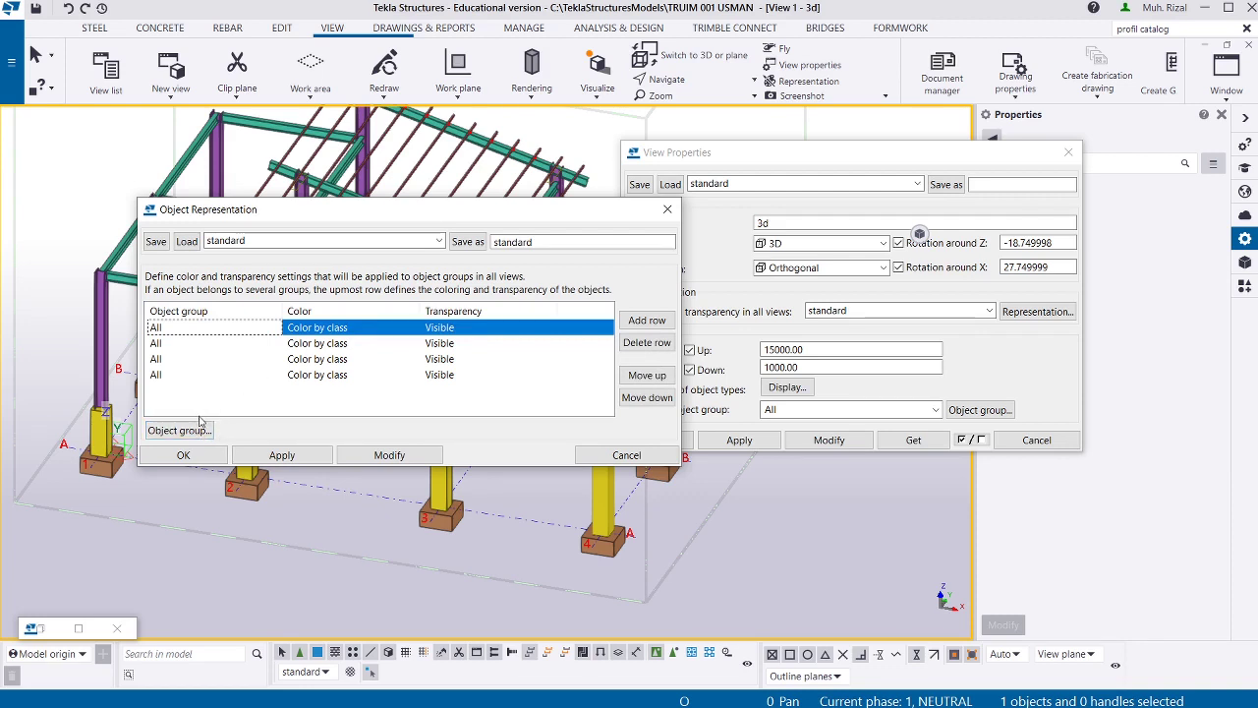
{"action": "left_click", "coordinate": [205, 432]}
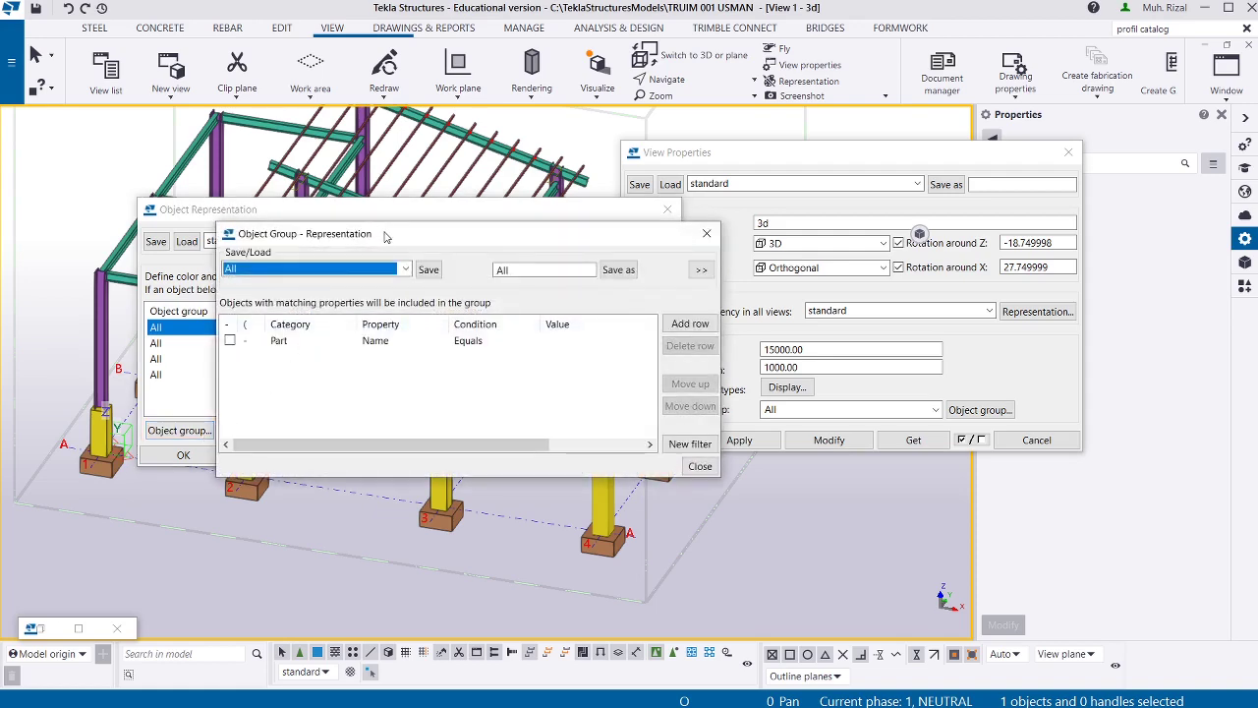
{"action": "left_click_drag", "start_coordinate": [385, 237], "coordinate": [412, 238]}
{"action": "left_click", "coordinate": [433, 346]}
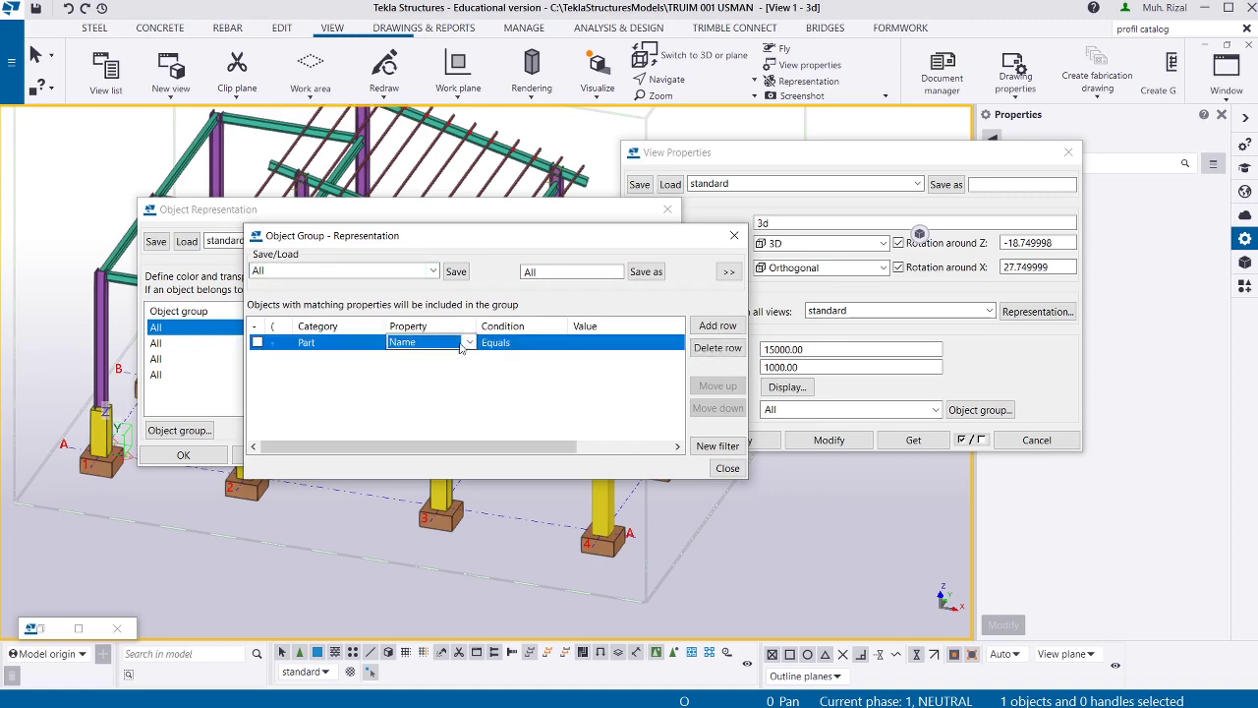
{"action": "left_click", "coordinate": [469, 342]}
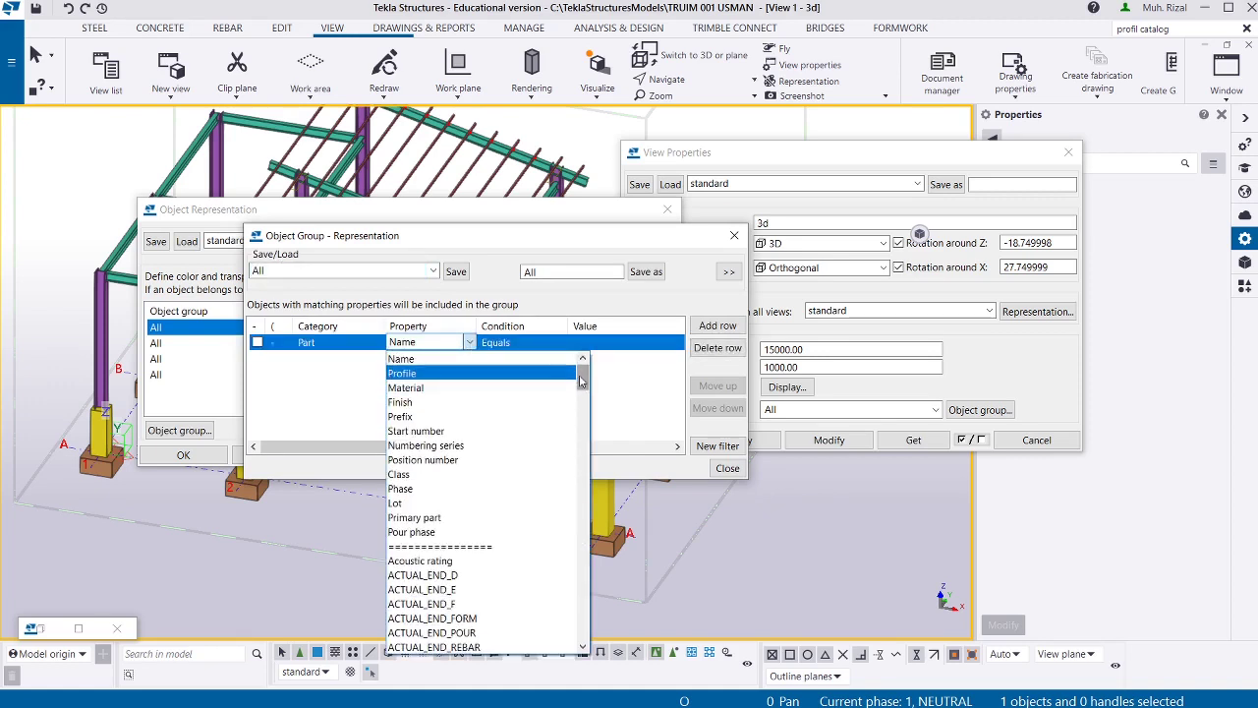
{"action": "left_click_drag", "start_coordinate": [583, 373], "coordinate": [583, 424]}
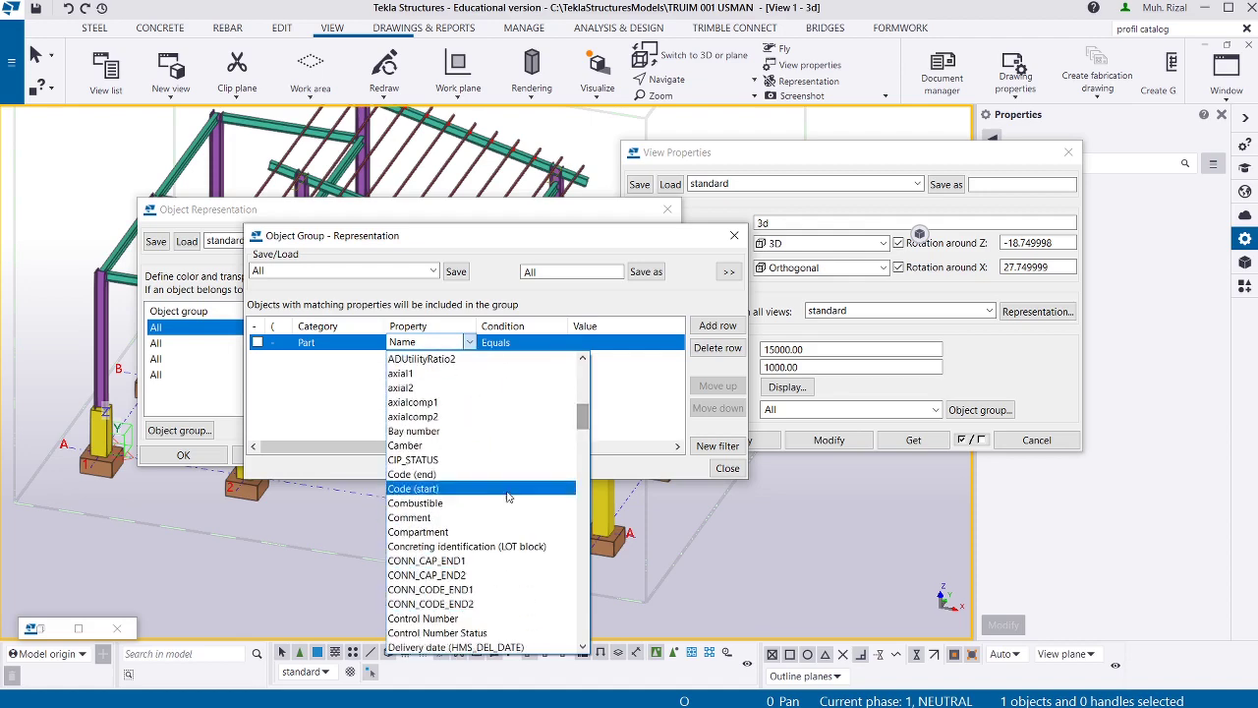
{"action": "left_click", "coordinate": [452, 518]}
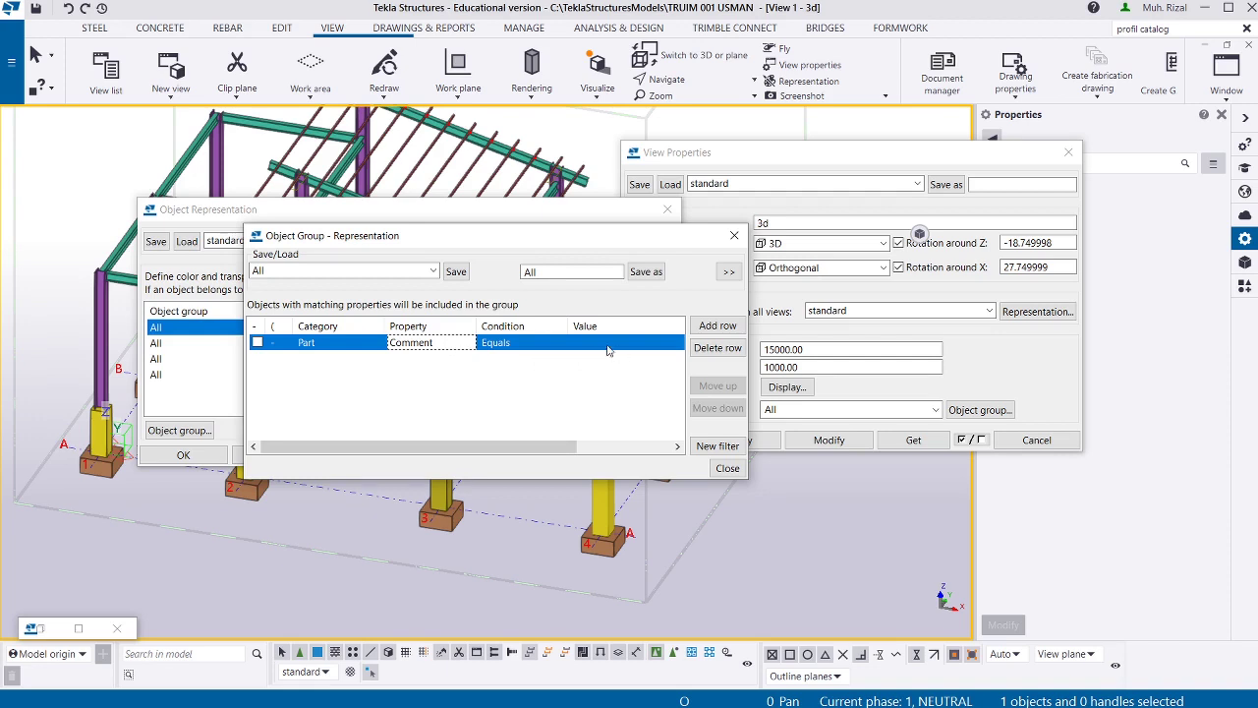
Widen the object group dialog and set the Comment filter's value to INSTALLED in capital letters.
{"action": "left_click_drag", "start_coordinate": [747, 299], "coordinate": [869, 303]}
{"action": "left_click", "coordinate": [680, 343]}
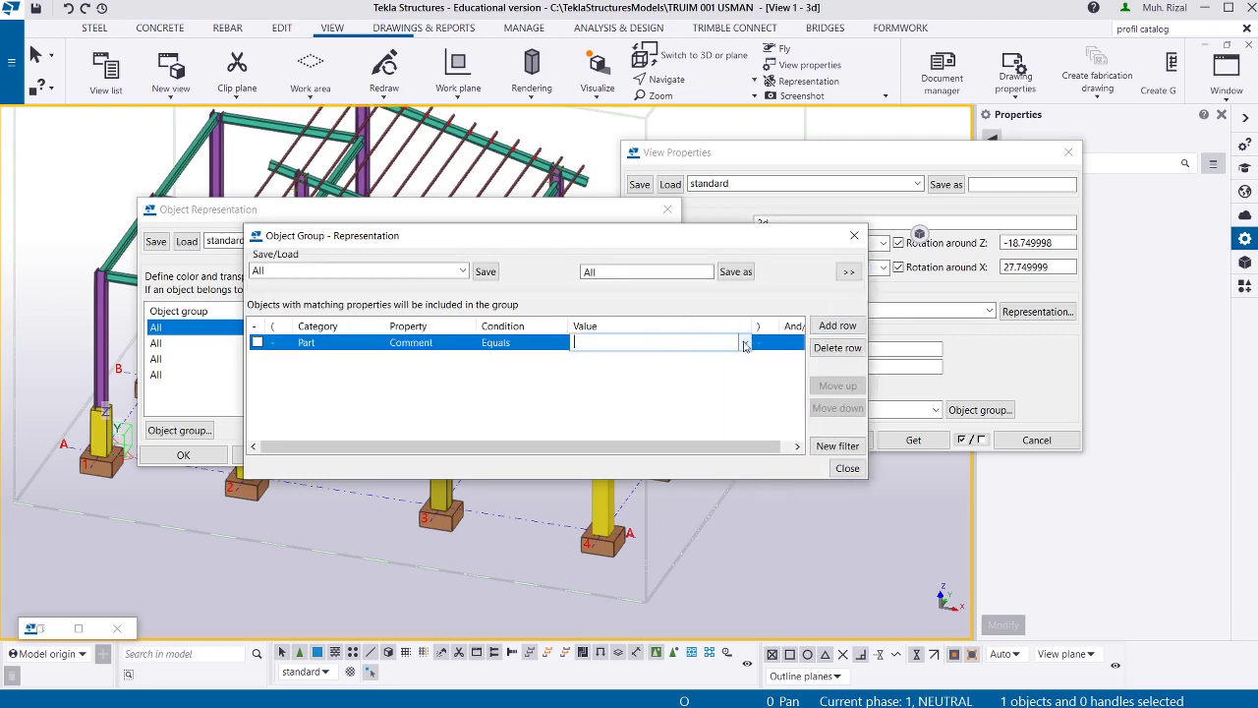
{"action": "left_click", "coordinate": [745, 343]}
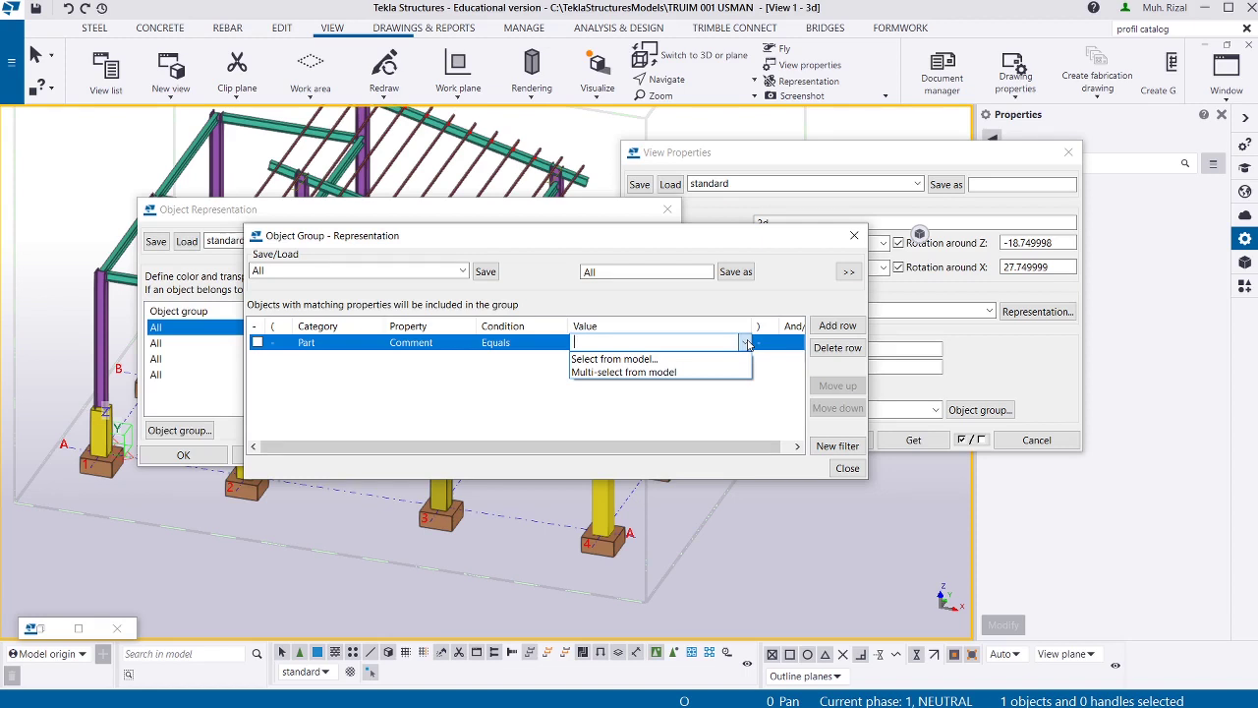
{"action": "type", "text": "installed"}
{"action": "key", "text": "BackSpace"}
{"action": "key", "text": "BackSpace"}
{"action": "key", "text": "BackSpace"}
{"action": "key", "text": "BackSpace"}
{"action": "key", "text": "BackSpace"}
{"action": "key", "text": "BackSpace"}
{"action": "key", "text": "BackSpace"}
{"action": "key", "text": "BackSpace"}
{"action": "key", "text": "BackSpace"}
{"action": "type", "text": "INSTALLED"}
{"action": "left_click", "coordinate": [731, 402]}
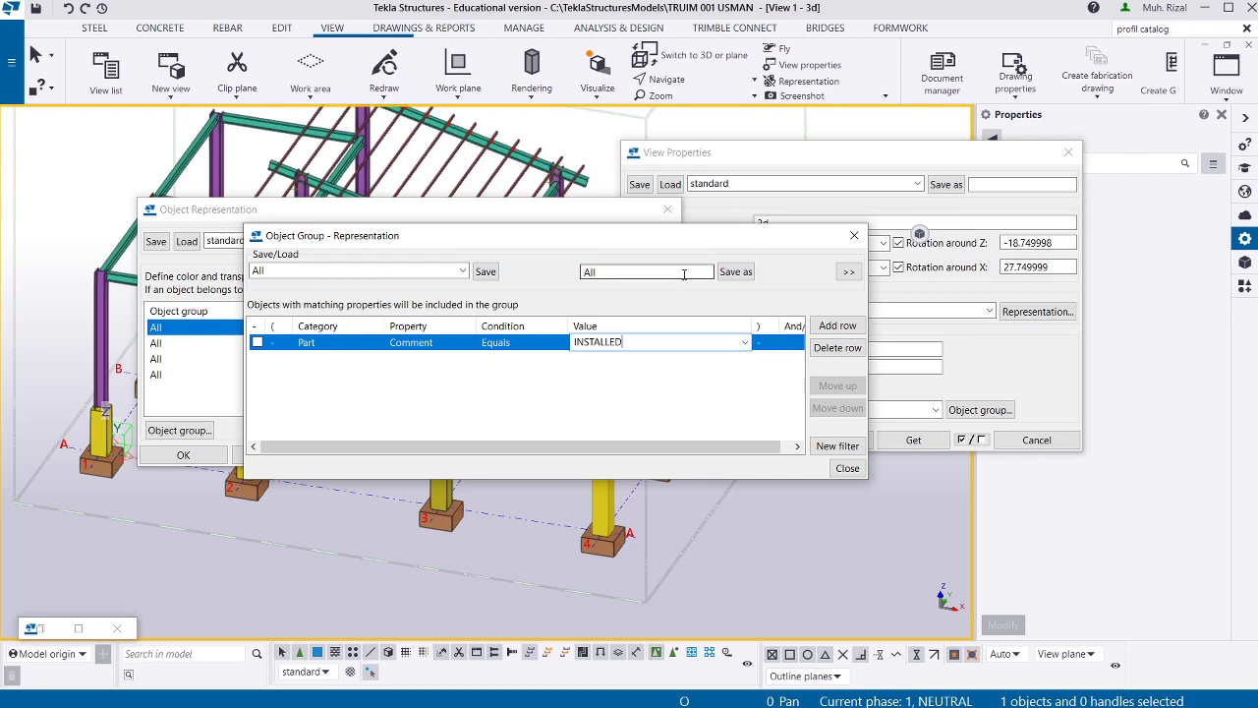
Save the object group definition under the name INSTALLED and close its dialog.
{"action": "left_click_drag", "start_coordinate": [621, 350], "coordinate": [570, 342]}
{"action": "key", "text": "ctrl+c"}
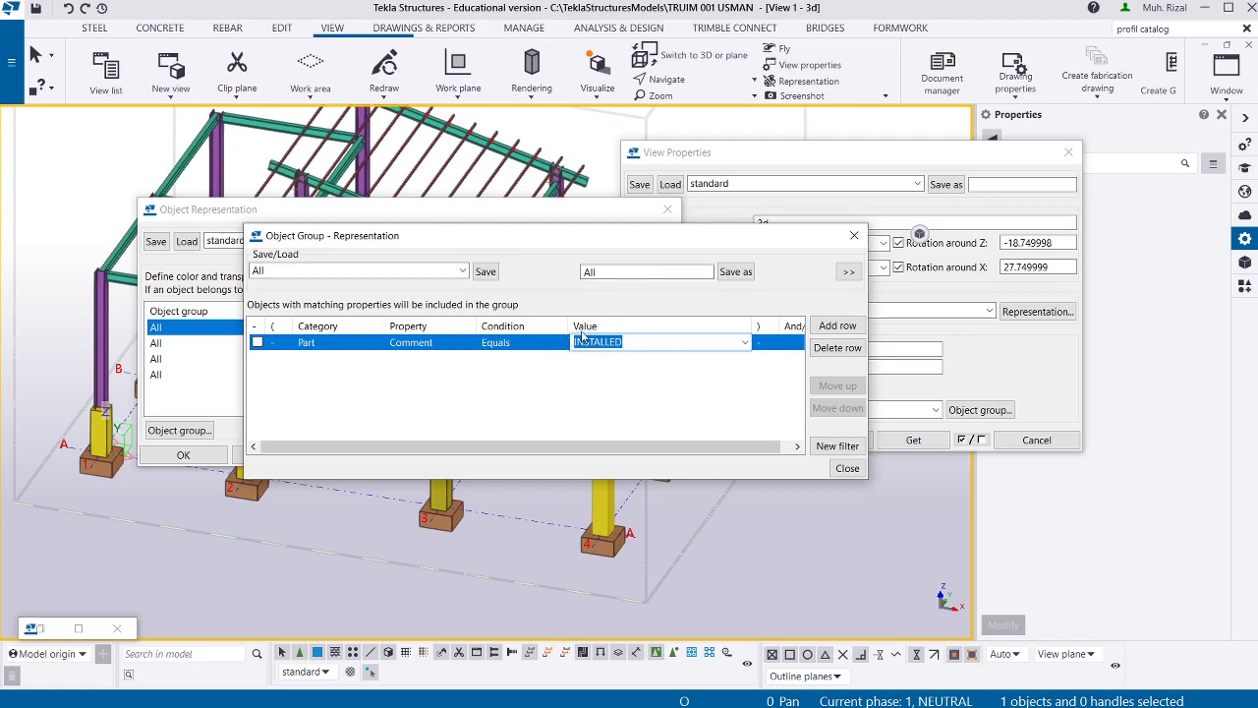
{"action": "left_click", "coordinate": [658, 274]}
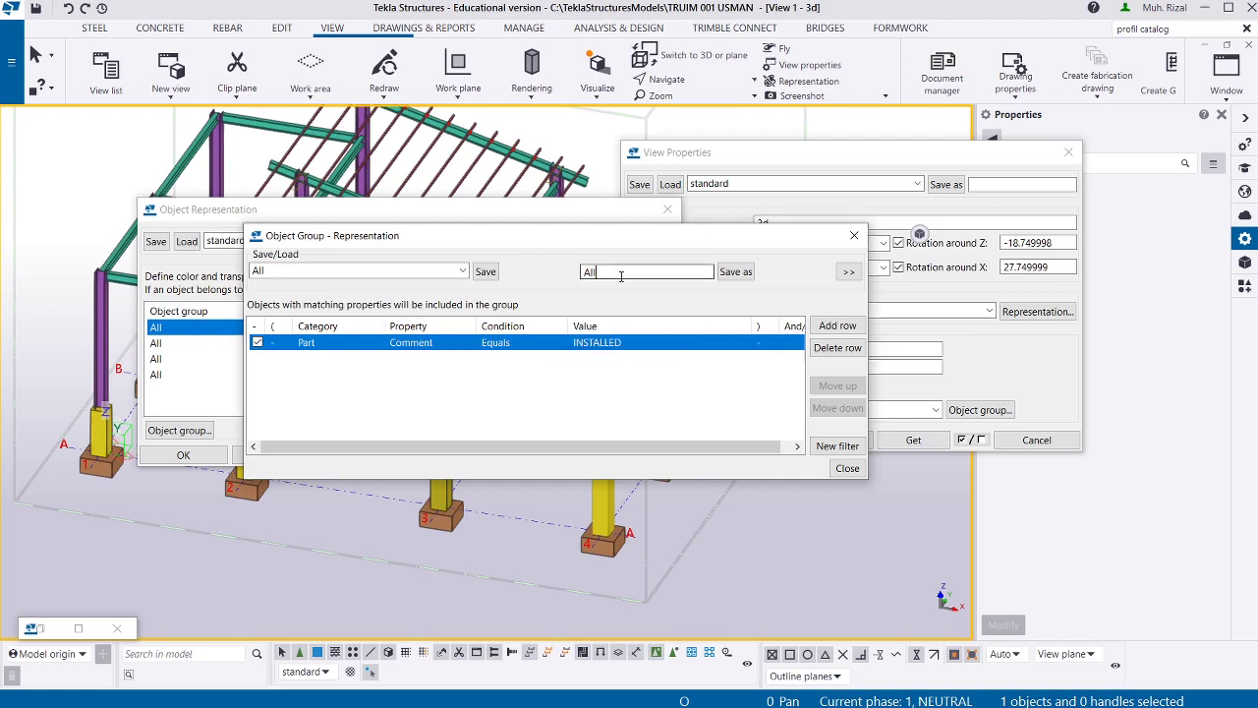
{"action": "double_click", "coordinate": [590, 272]}
{"action": "key", "text": "ctrl+v"}
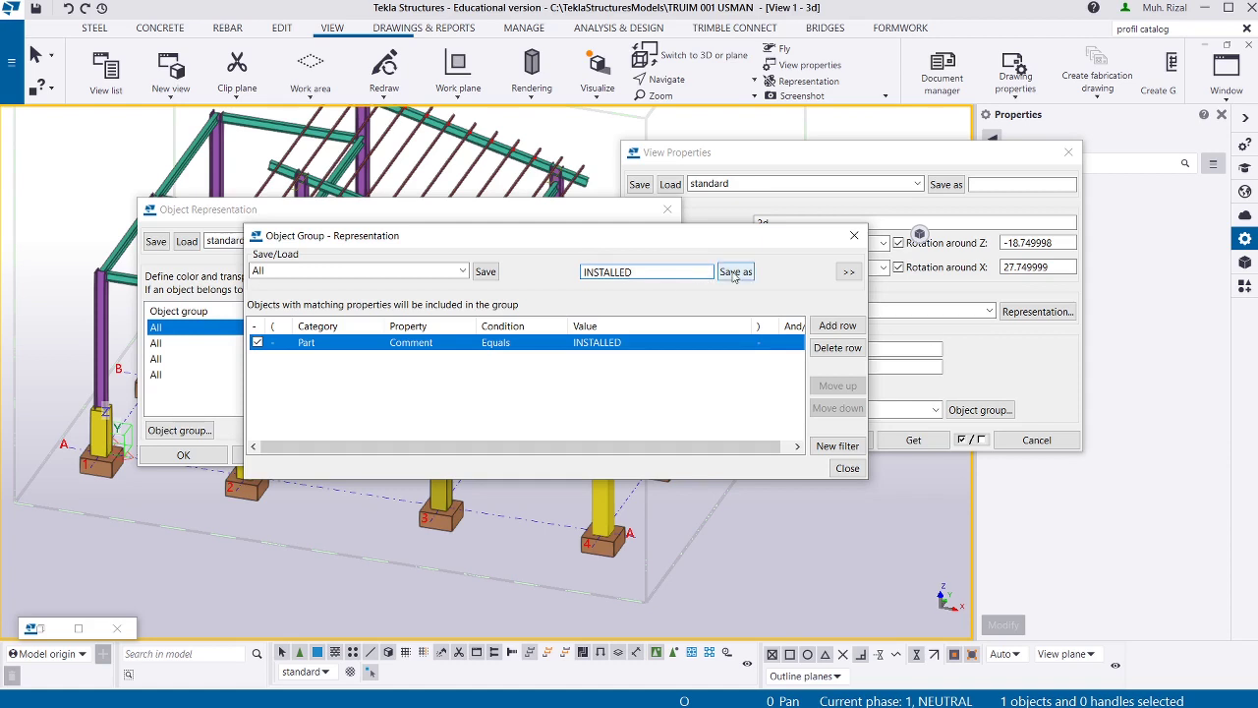
{"action": "left_click", "coordinate": [732, 272]}
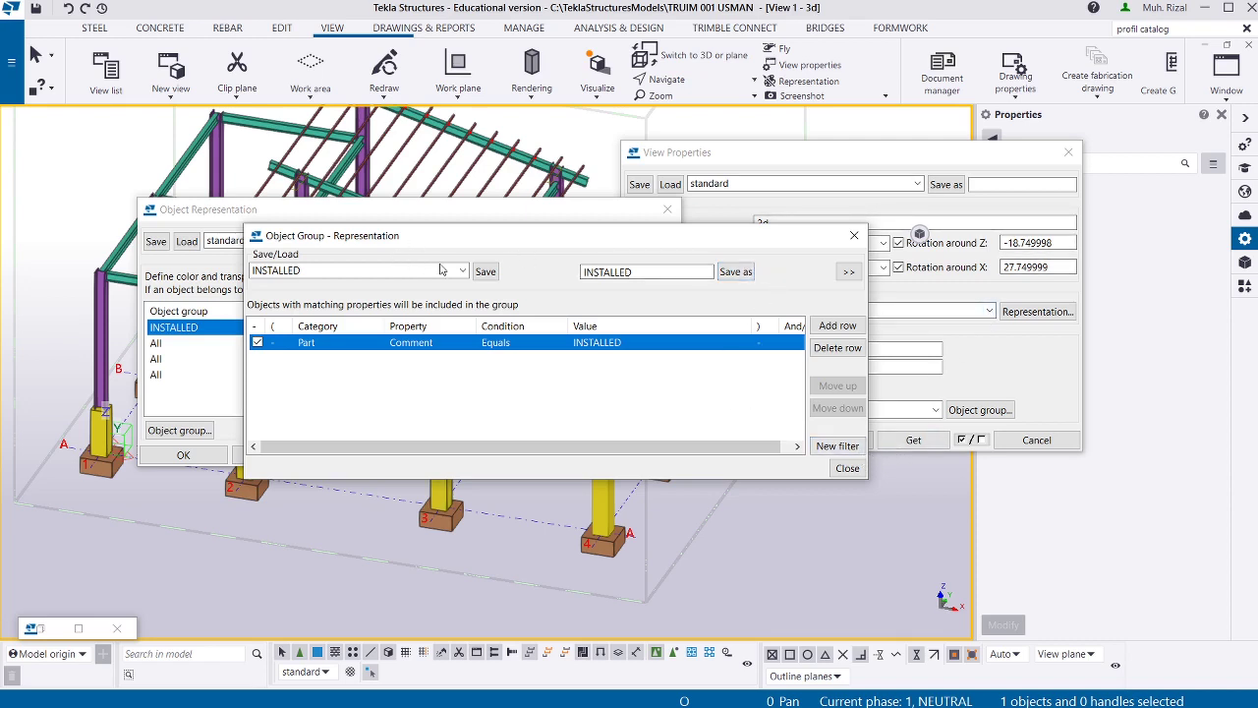
{"action": "left_click", "coordinate": [486, 272]}
{"action": "left_click", "coordinate": [852, 237]}
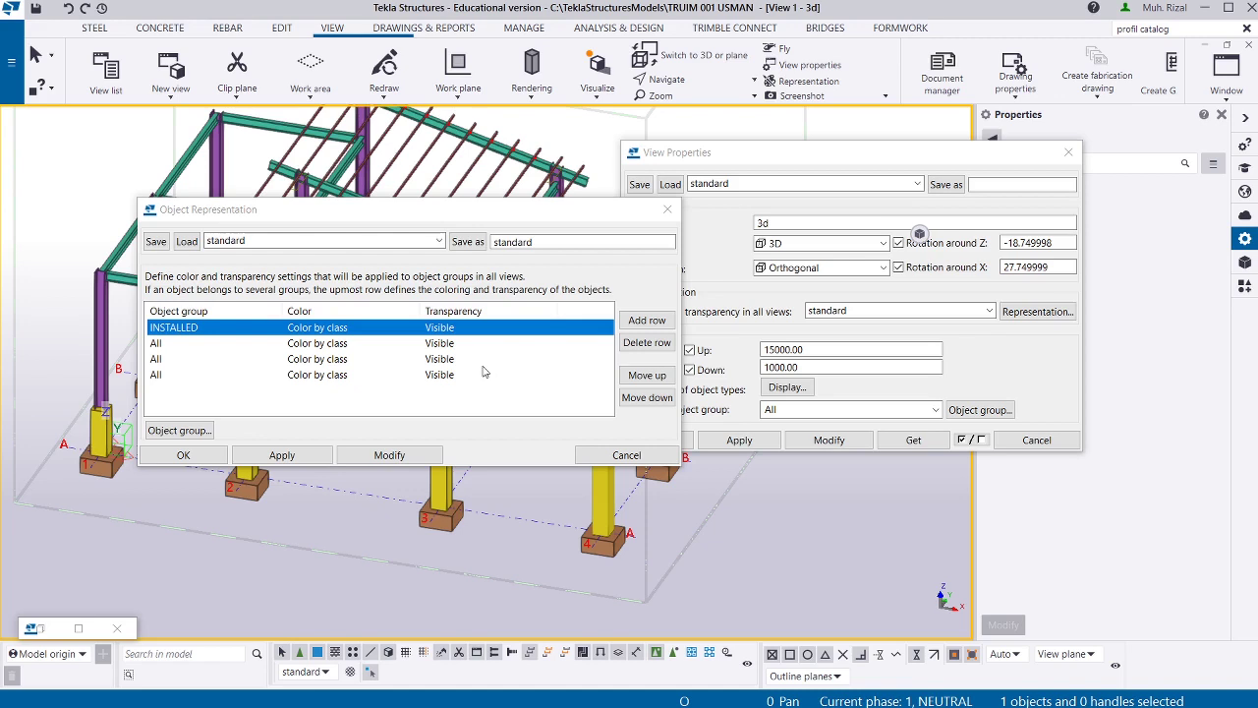
Open the object group definition for the second representation row and set its Part filter property to Comment.
{"action": "left_click", "coordinate": [166, 346]}
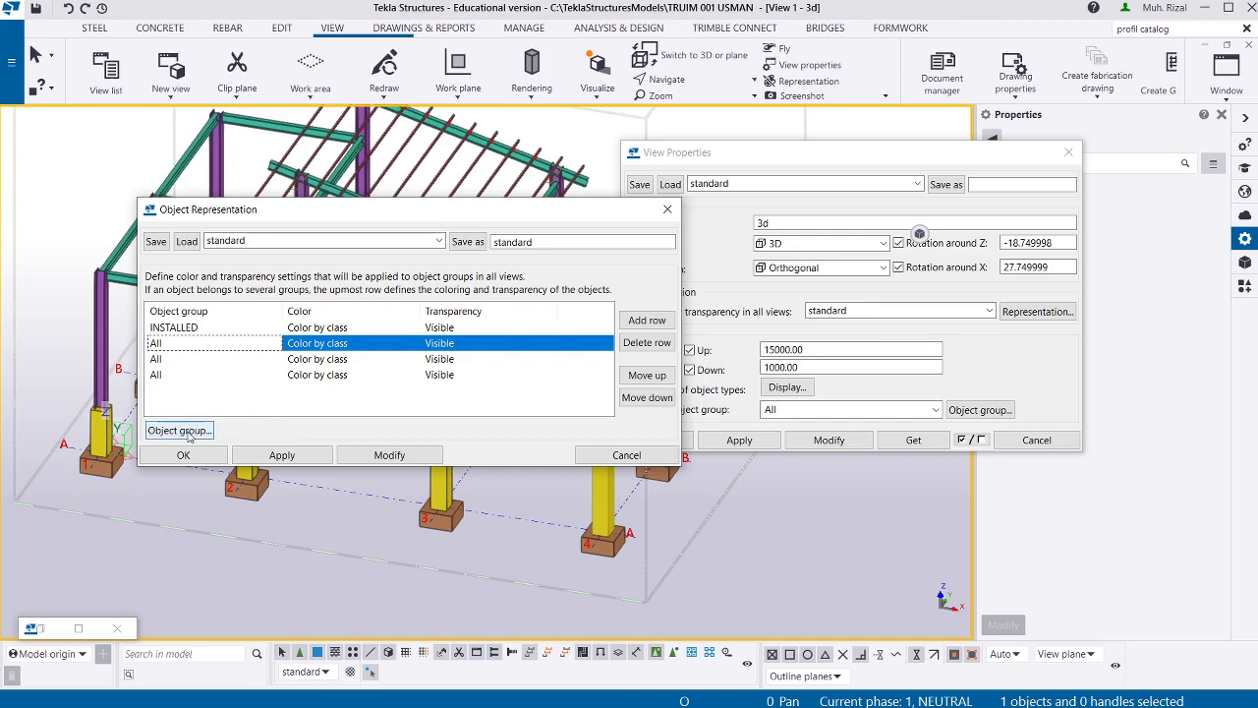
{"action": "left_click", "coordinate": [180, 430]}
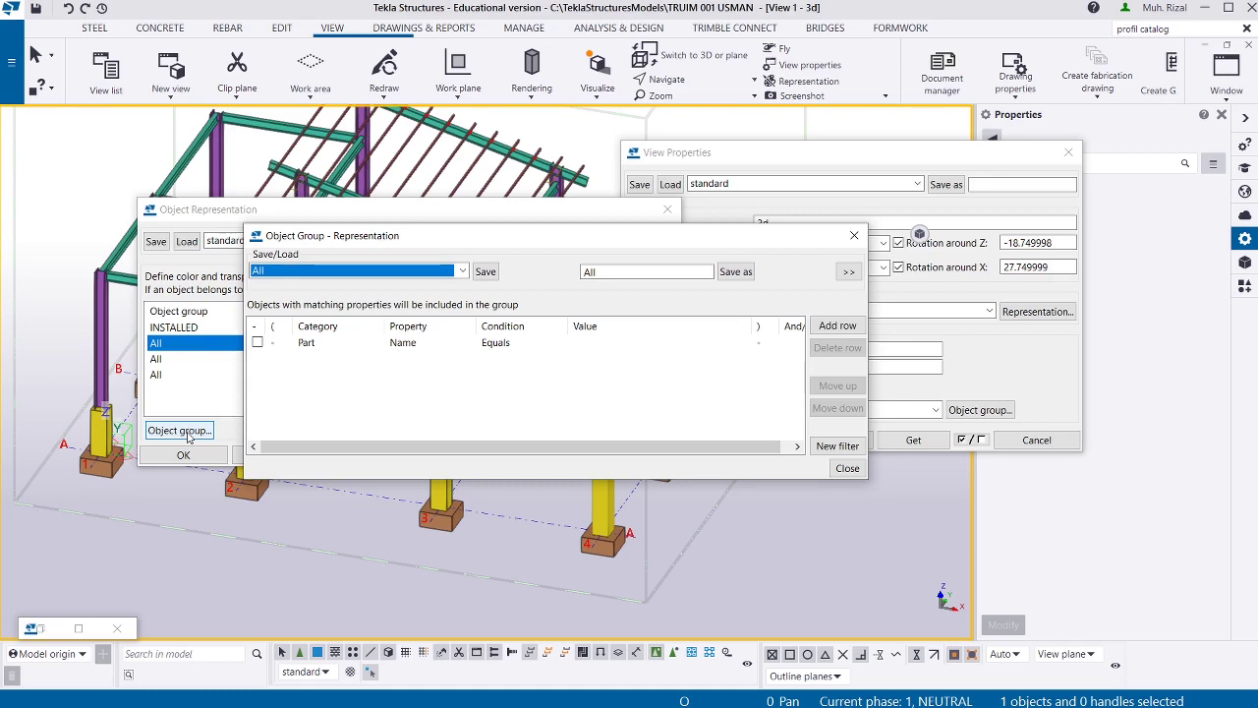
{"action": "left_click", "coordinate": [405, 343]}
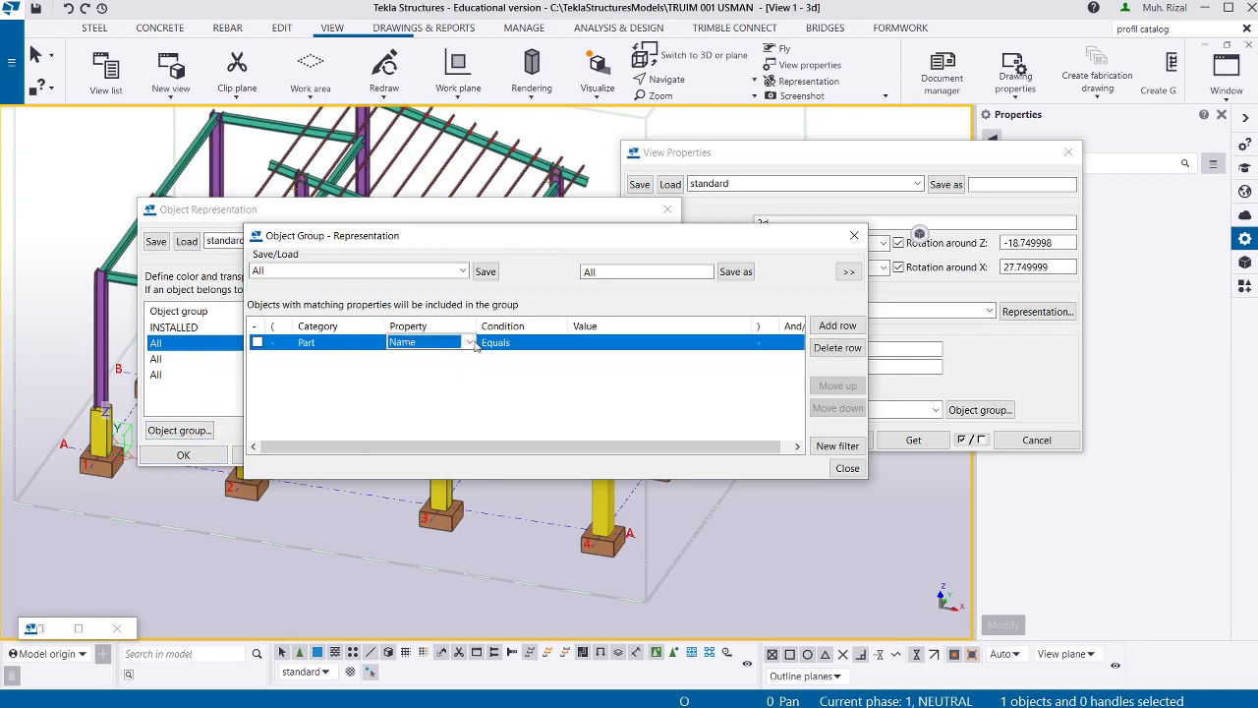
{"action": "left_click", "coordinate": [470, 342]}
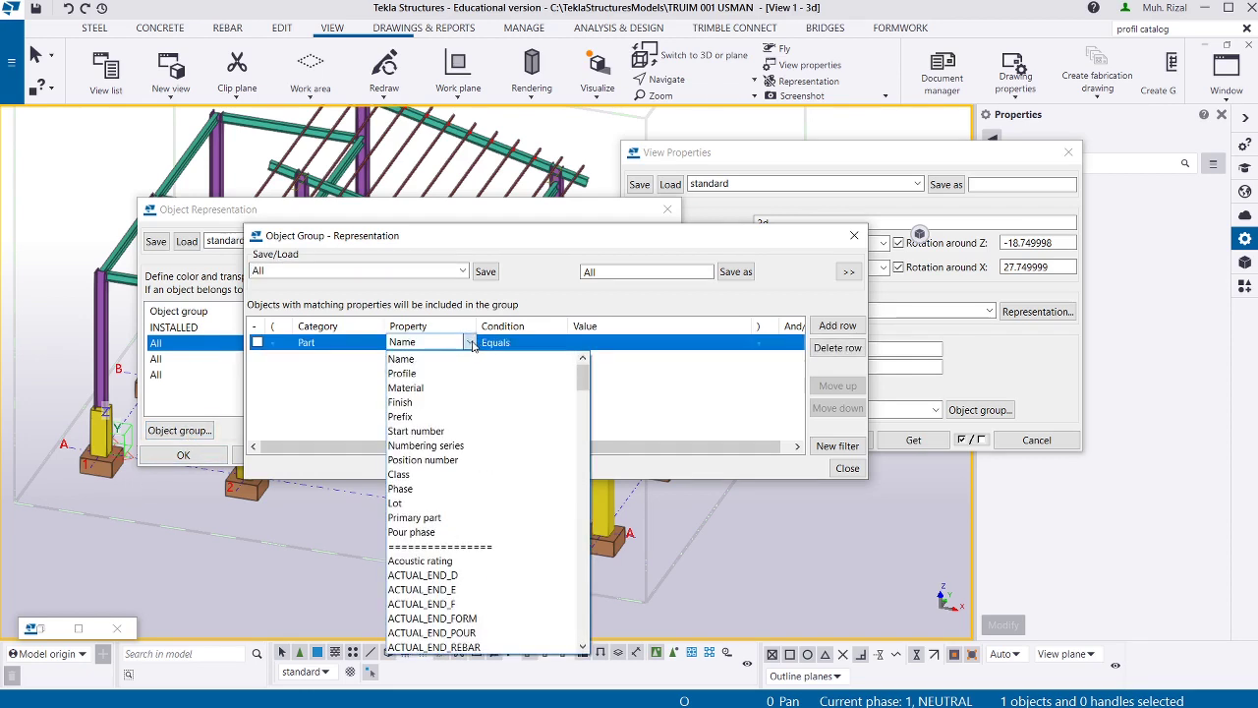
{"action": "left_click", "coordinate": [471, 342]}
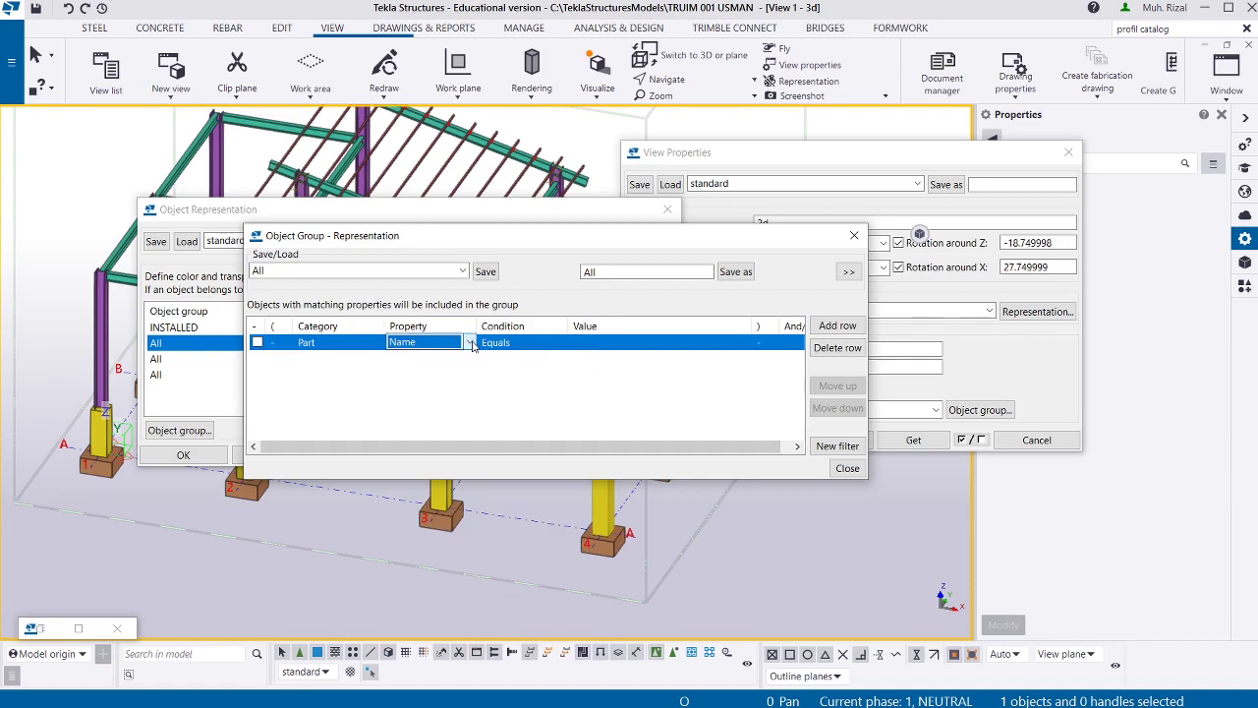
{"action": "left_click", "coordinate": [470, 342]}
{"action": "scroll", "coordinate": [477, 430], "scroll_direction": "down", "scroll_amount": 2}
{"action": "scroll", "coordinate": [477, 531], "scroll_direction": "down", "scroll_amount": 4}
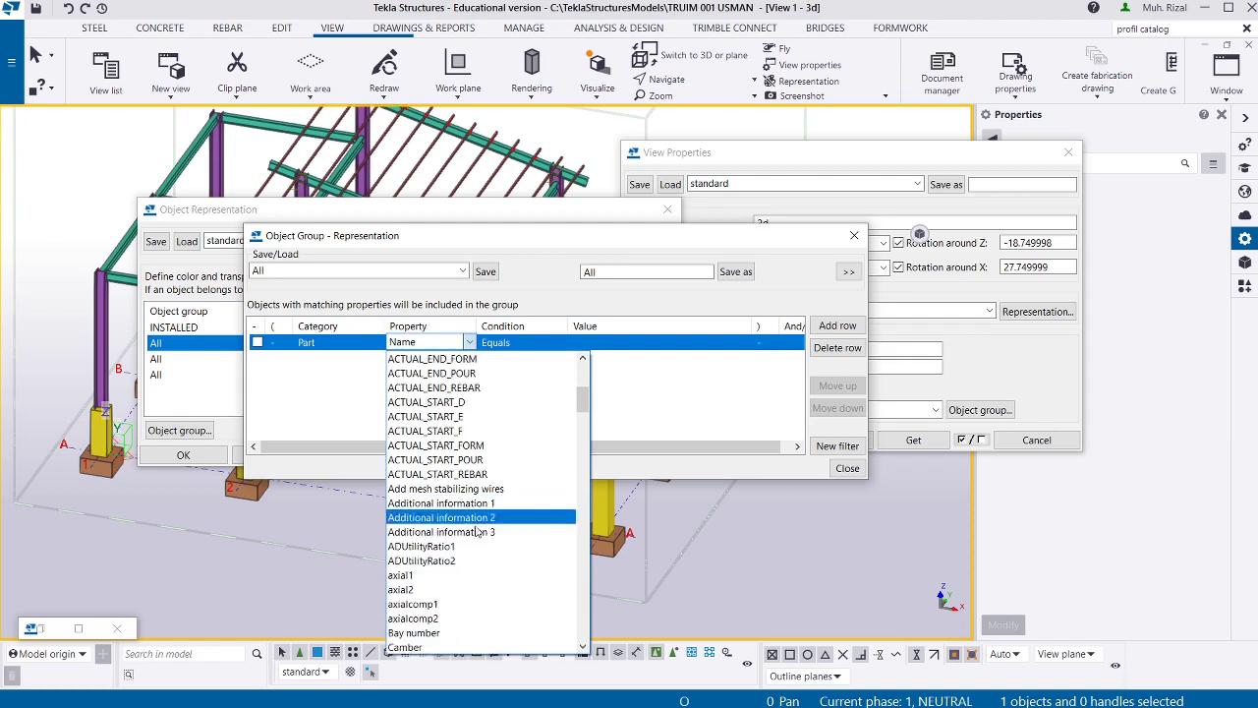
{"action": "scroll", "coordinate": [473, 605], "scroll_direction": "down", "scroll_amount": 2}
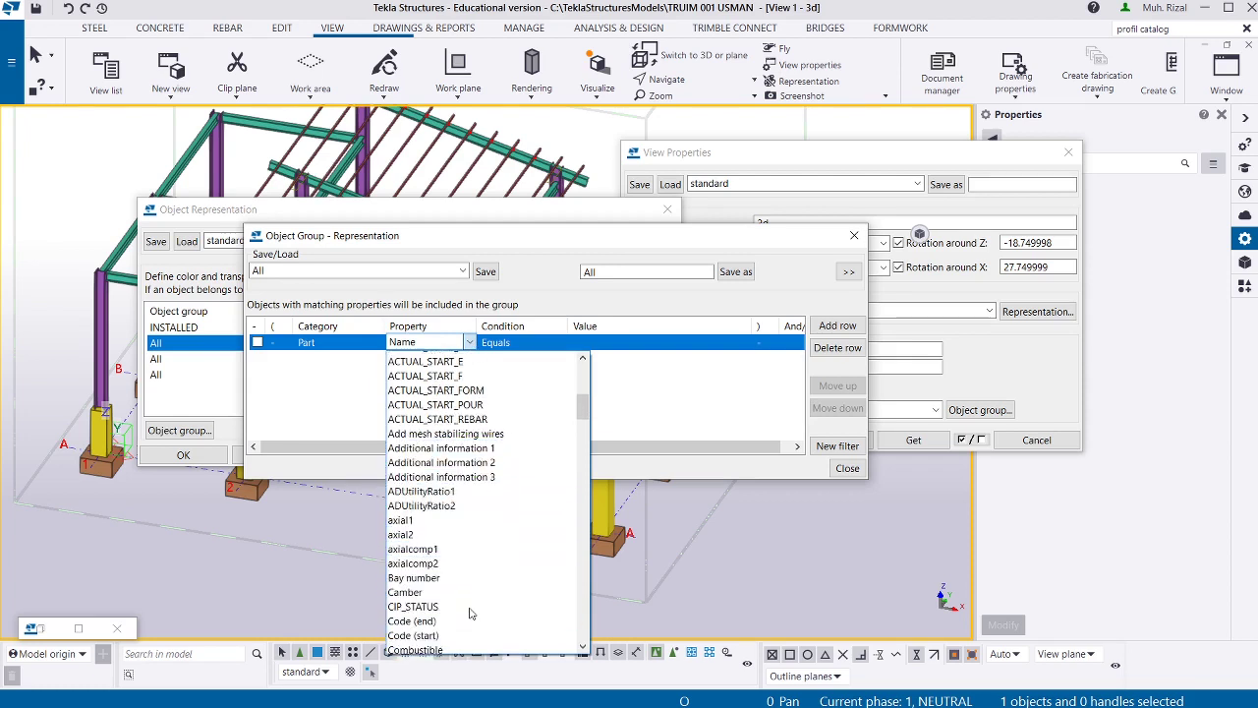
{"action": "scroll", "coordinate": [469, 609], "scroll_direction": "down", "scroll_amount": 2}
{"action": "left_click", "coordinate": [462, 592]}
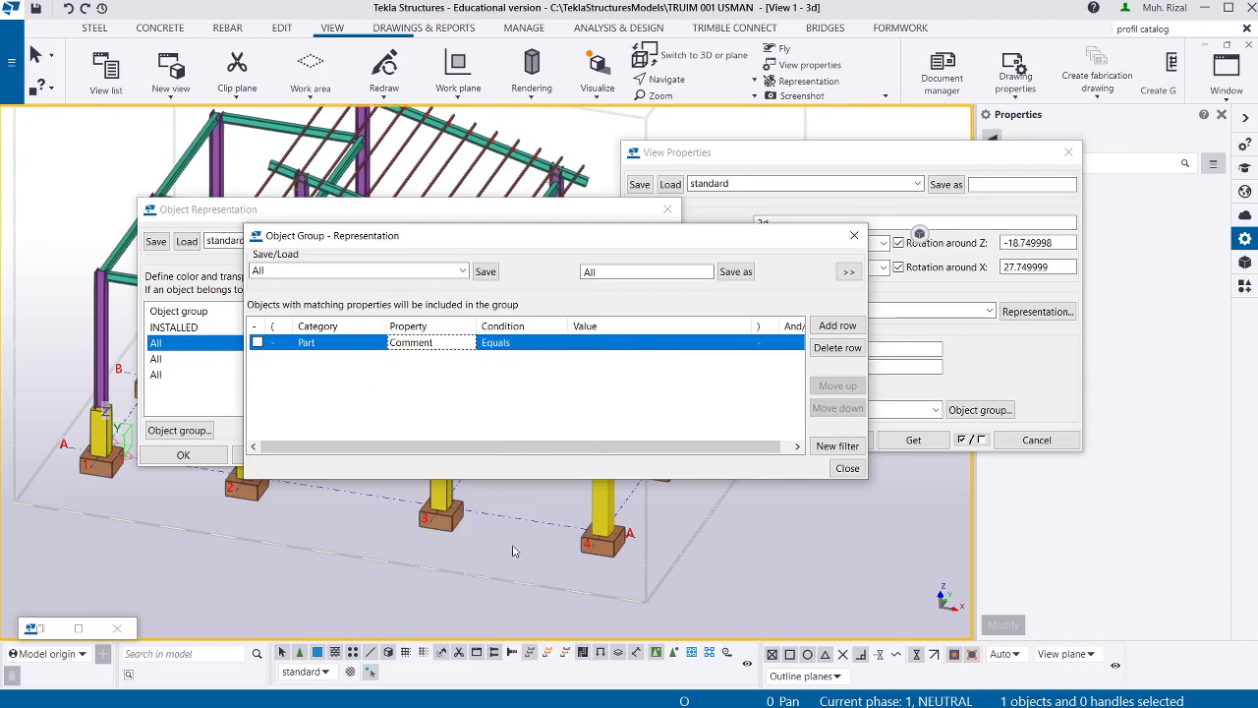
Set the Comment filter's value to FRAMEWORK, save the object group as FRAMEWORK and close the dialog.
{"action": "left_click", "coordinate": [717, 344]}
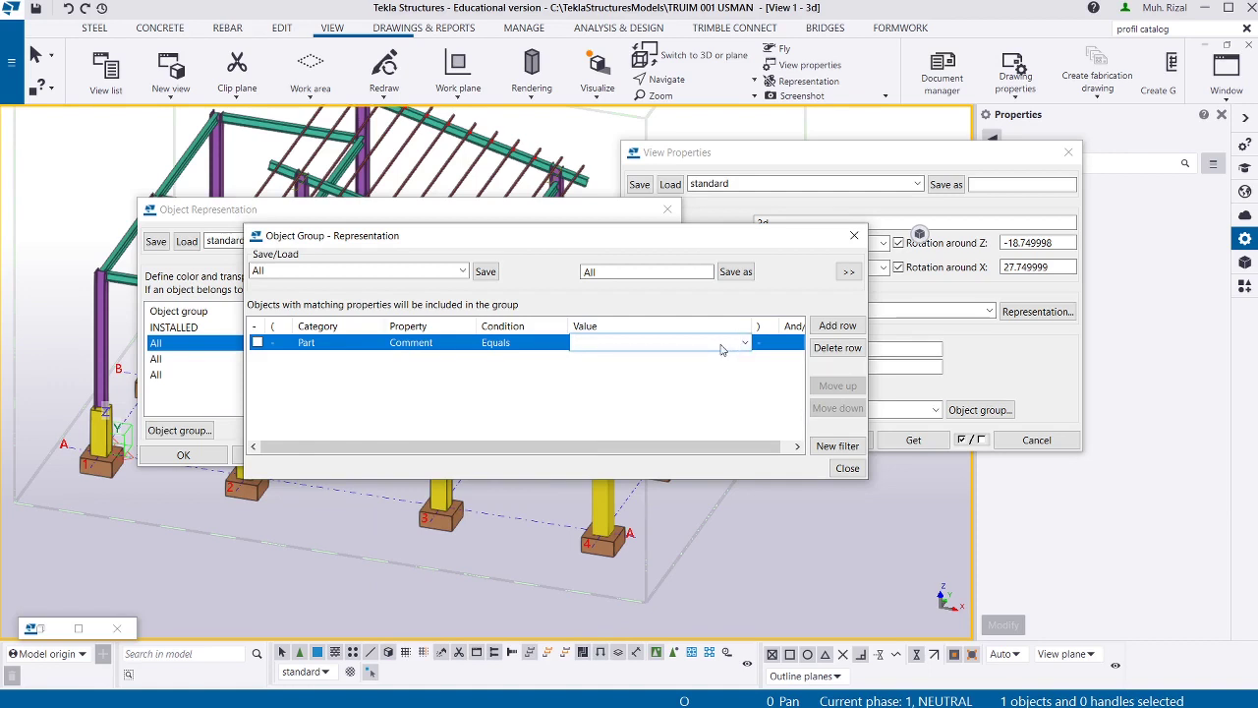
{"action": "type", "text": "FRAMEWORK"}
{"action": "key", "text": "ctrl+a"}
{"action": "key", "text": "ctrl+c"}
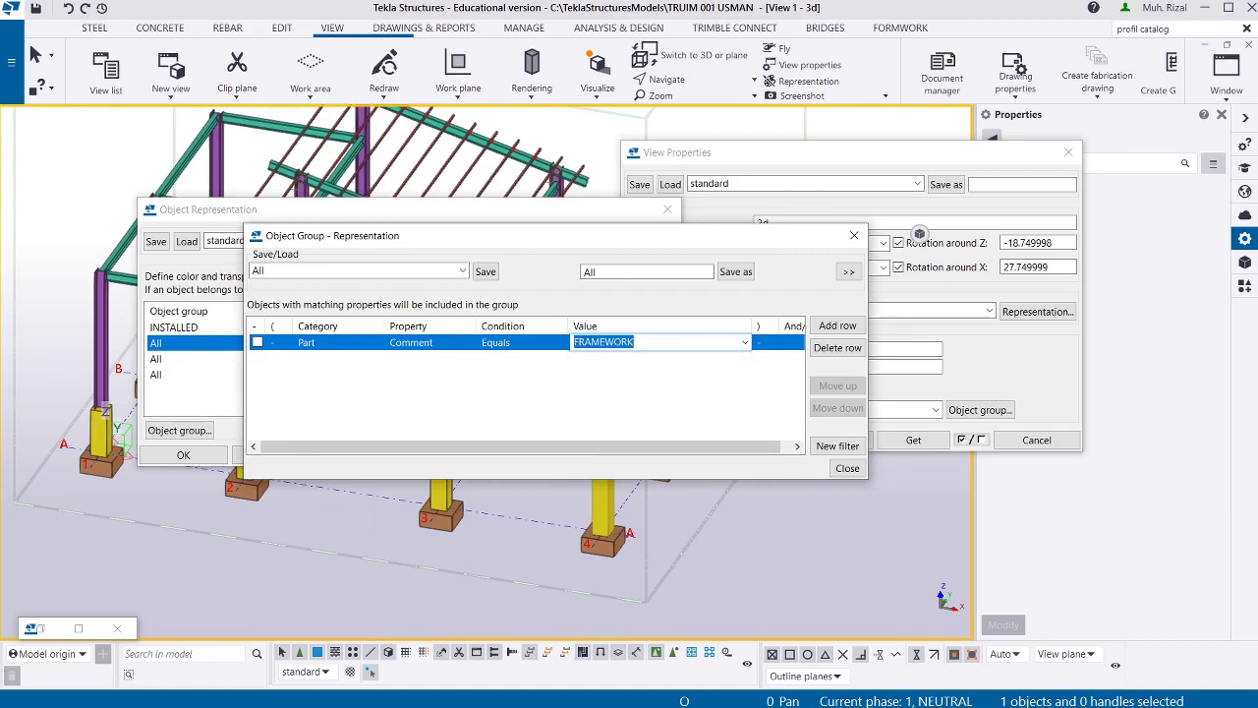
{"action": "left_click", "coordinate": [627, 273]}
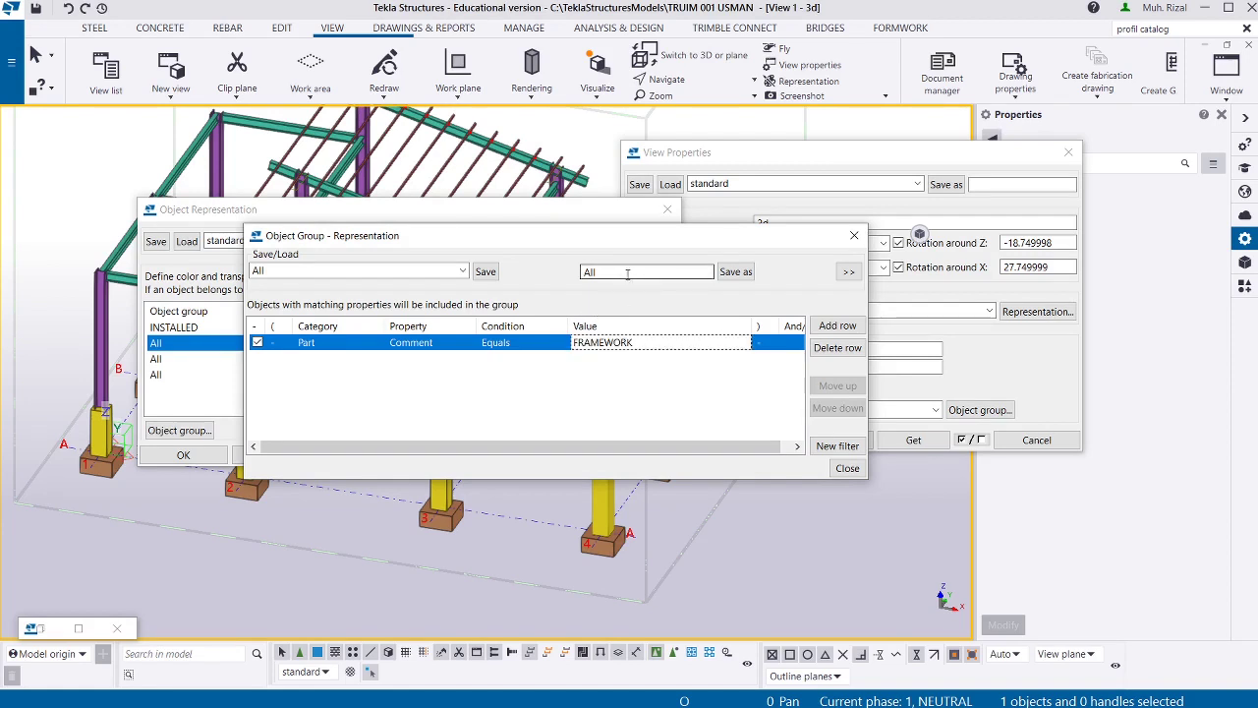
{"action": "key", "text": "ctrl+a"}
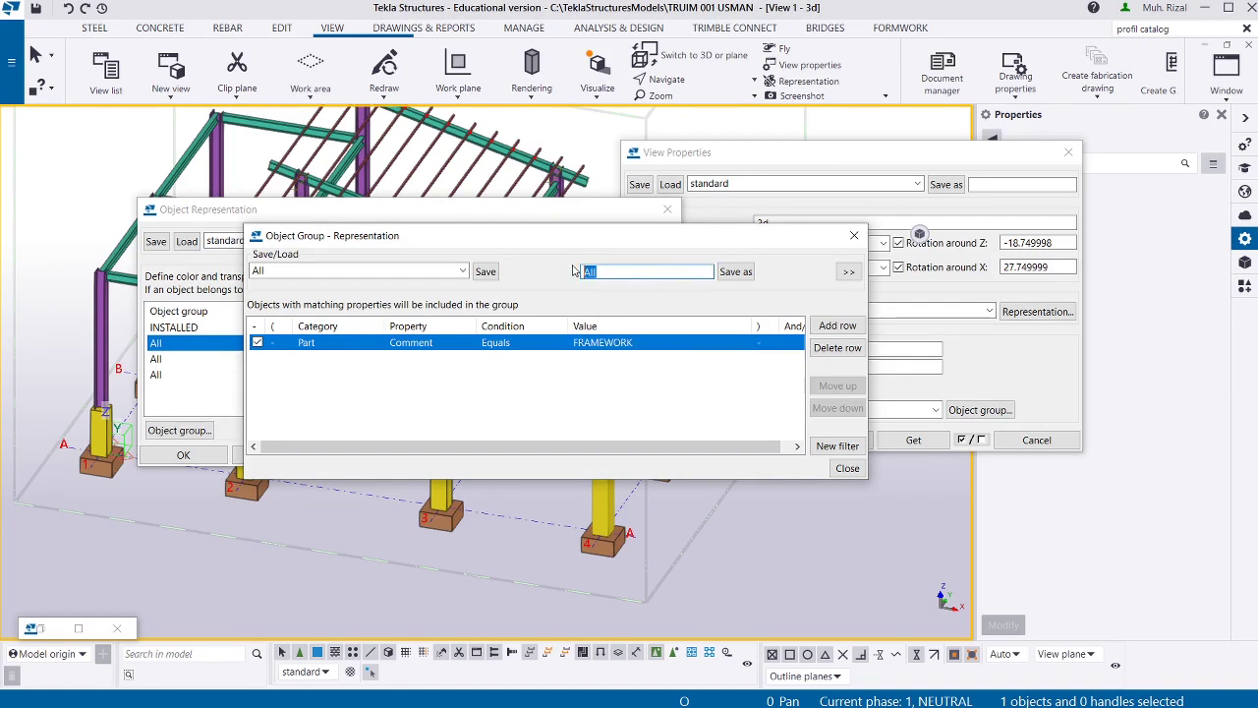
{"action": "key", "text": "ctrl+v"}
{"action": "left_click", "coordinate": [738, 273]}
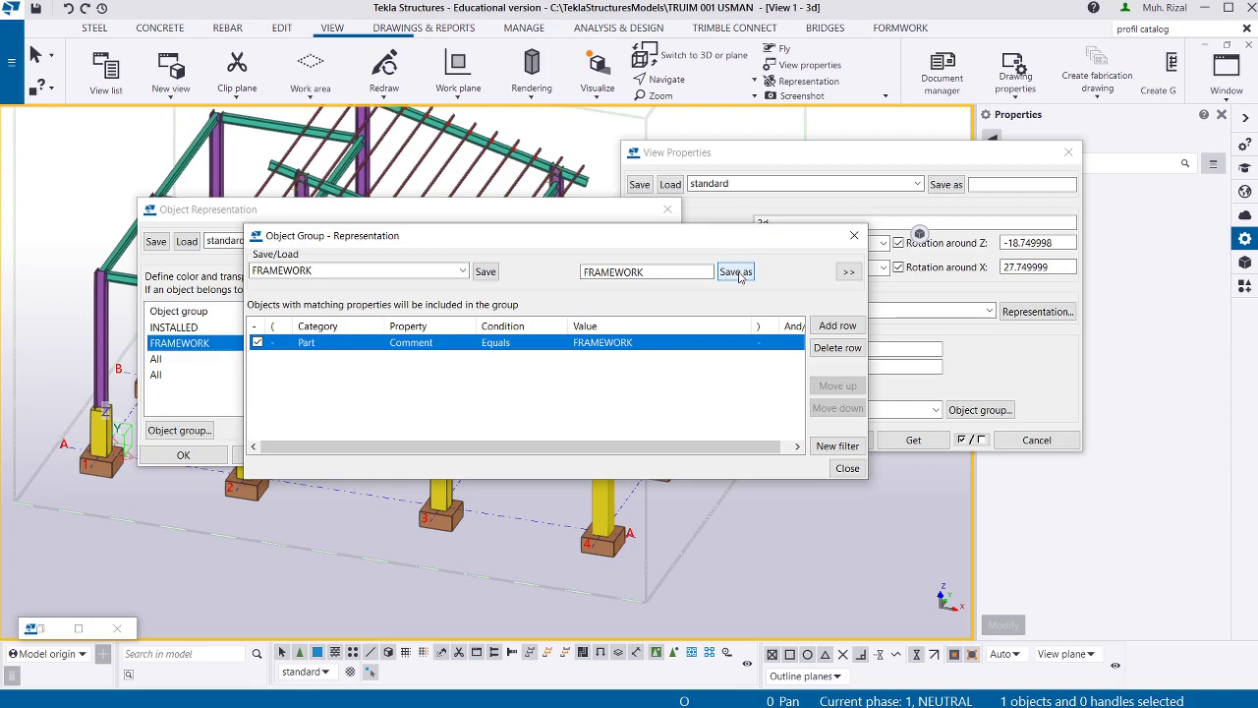
{"action": "left_click", "coordinate": [846, 468]}
Open the object group definition for the third representation row and set its Part filter property to Comment.
{"action": "left_click", "coordinate": [163, 359]}
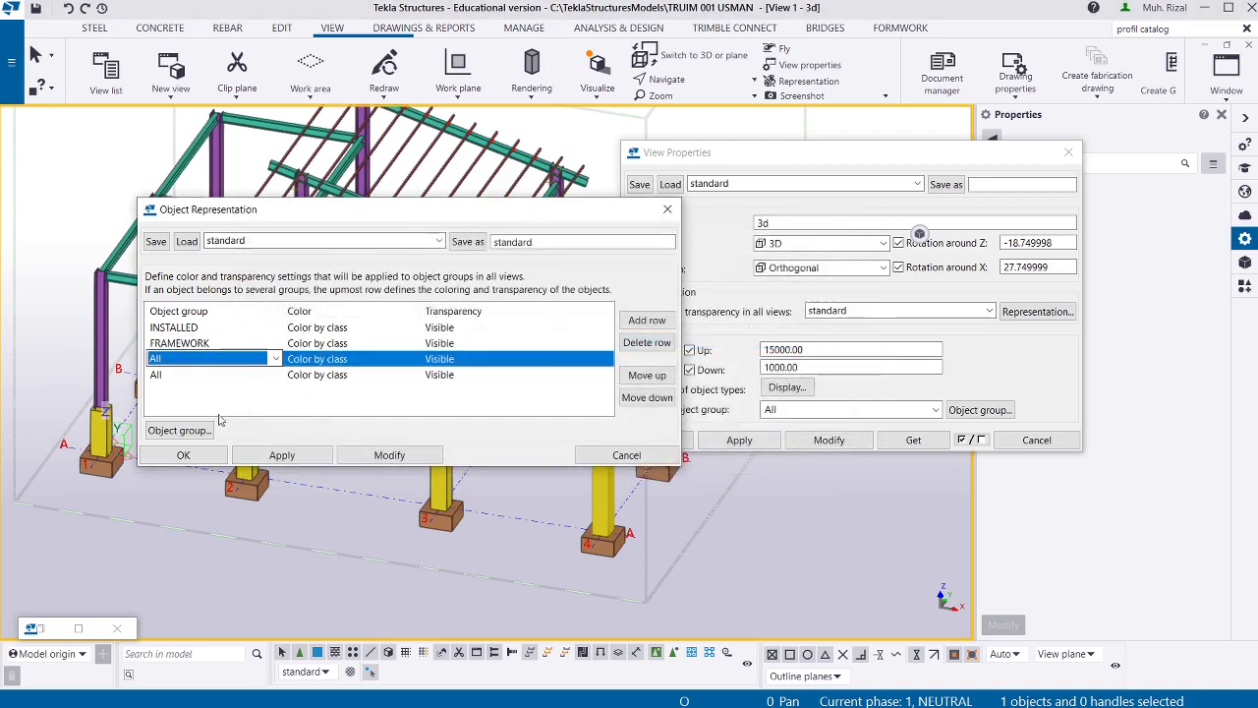
{"action": "key", "text": "Escape"}
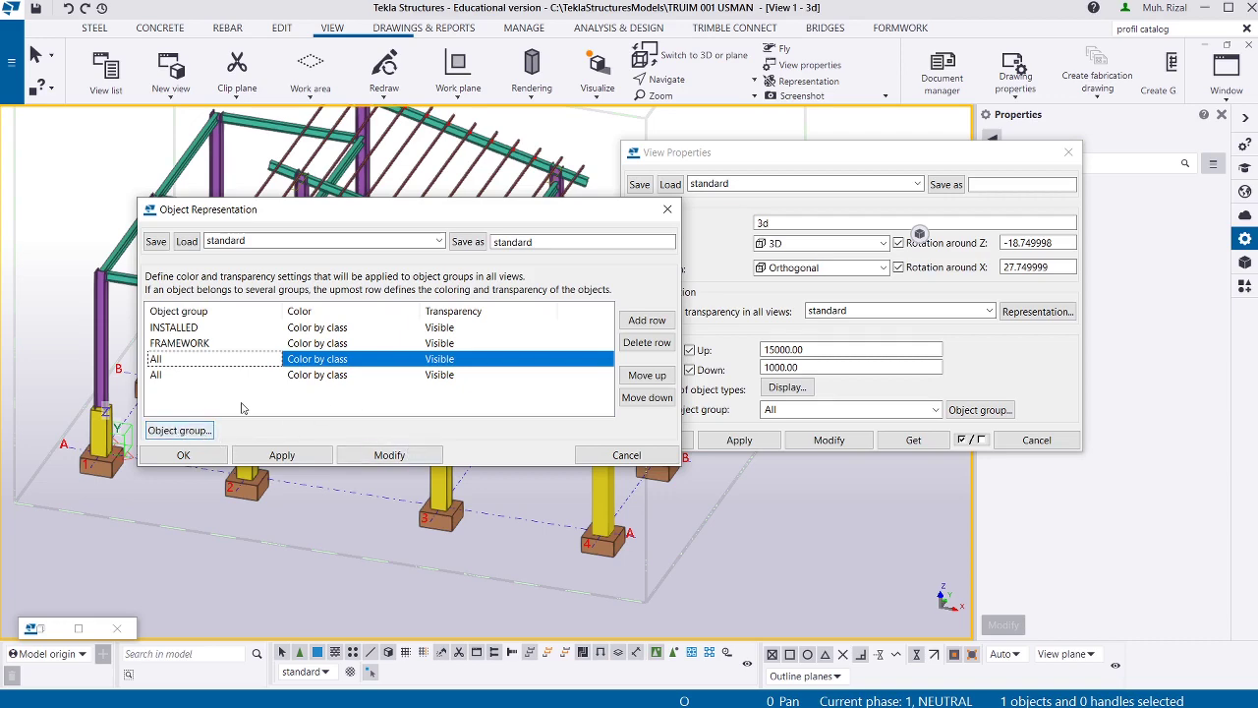
{"action": "left_click", "coordinate": [162, 428]}
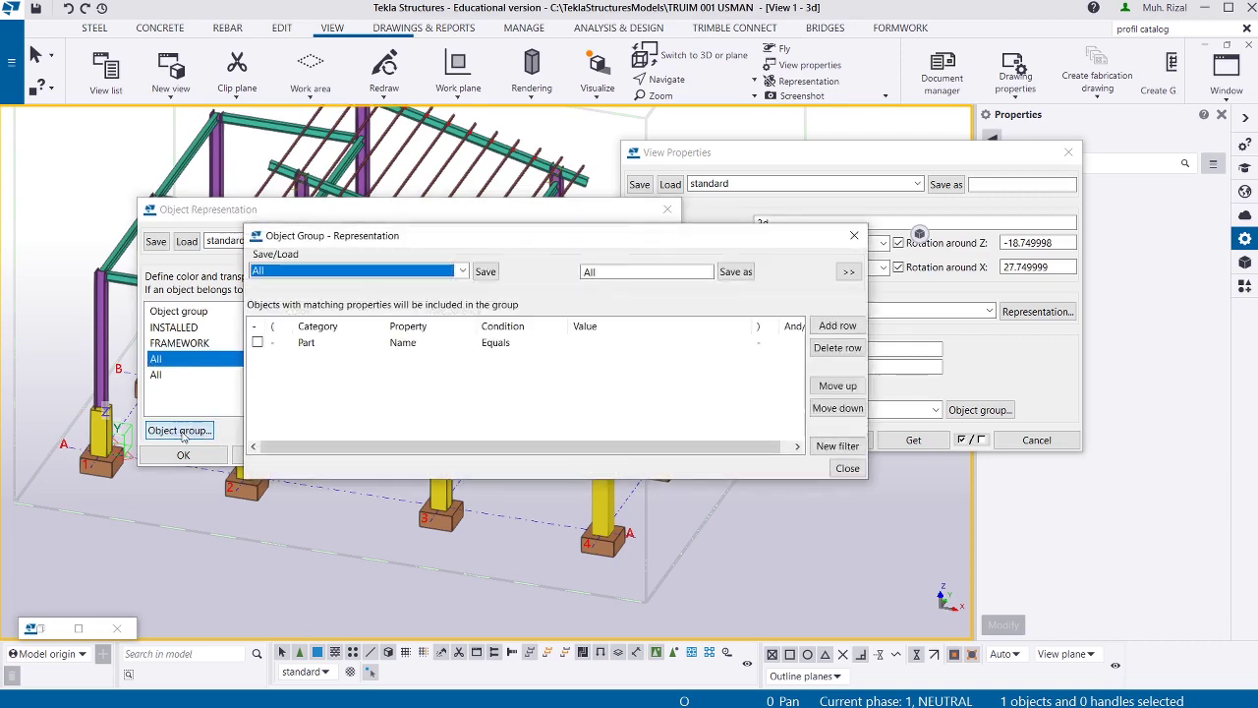
{"action": "left_click", "coordinate": [403, 342]}
{"action": "left_click", "coordinate": [469, 342]}
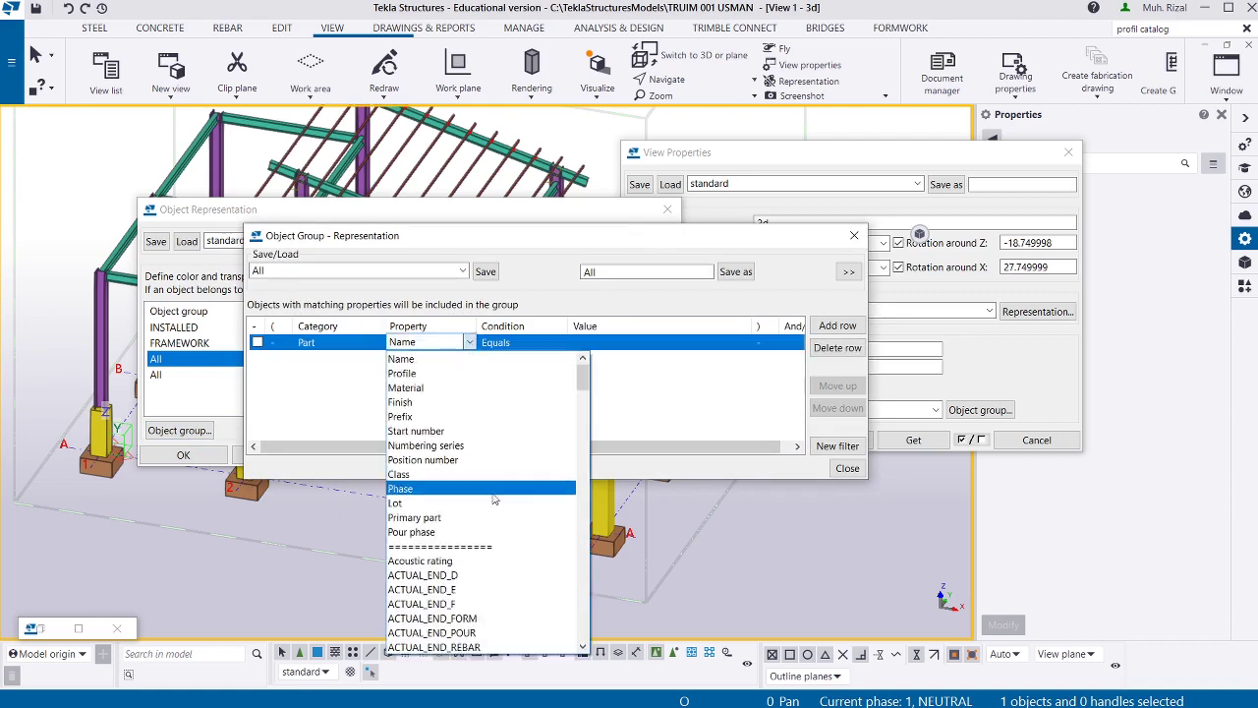
{"action": "scroll", "coordinate": [495, 500], "scroll_direction": "down", "scroll_amount": 8}
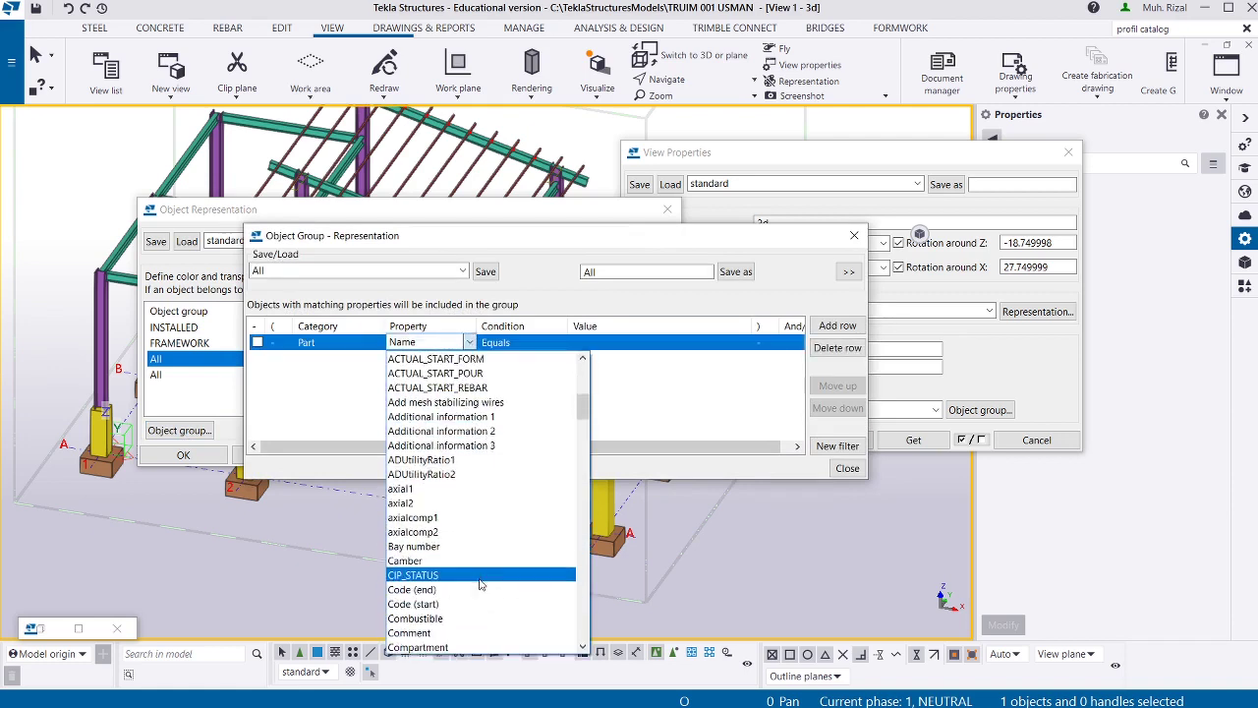
{"action": "left_click", "coordinate": [473, 632]}
Set the Comment filter's value to ONSHOP, save the object group as ONSHOP and close the dialog.
{"action": "left_click", "coordinate": [590, 344]}
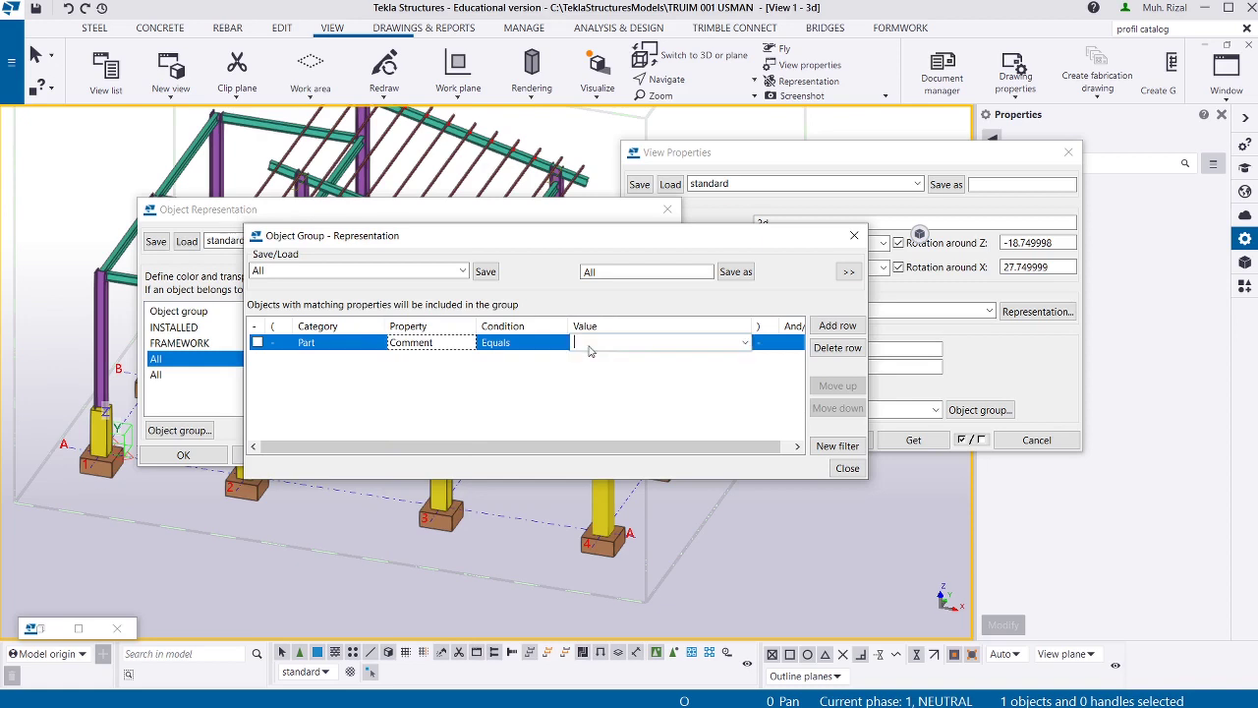
{"action": "left_click", "coordinate": [744, 342]}
{"action": "left_click", "coordinate": [728, 346]}
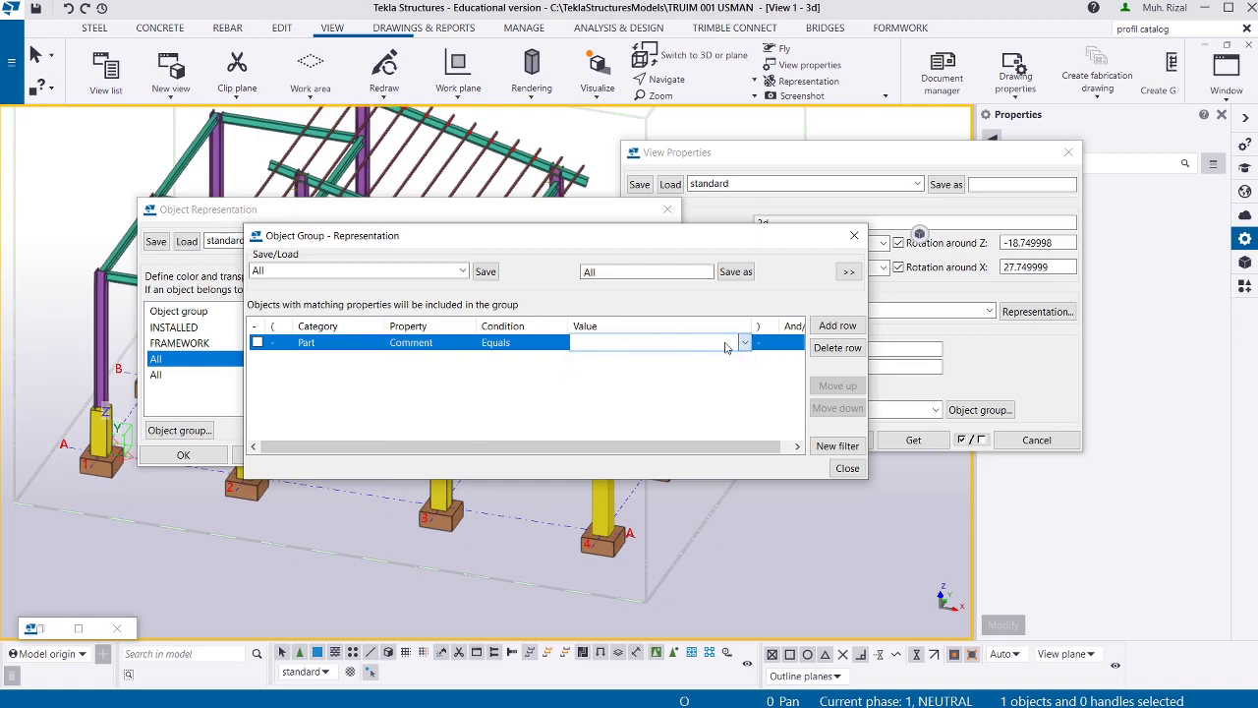
{"action": "type", "text": "ONSHOP"}
{"action": "key", "text": "ctrl+a"}
{"action": "key", "text": "ctrl+c"}
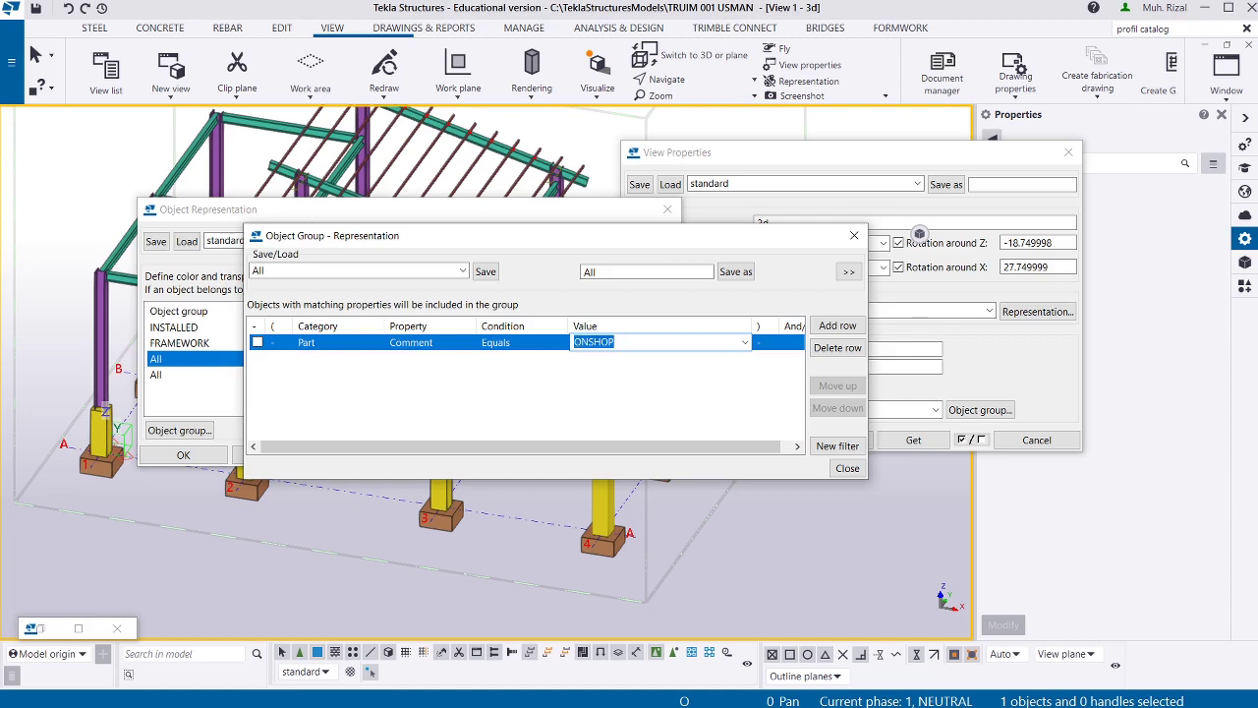
{"action": "double_click", "coordinate": [660, 275]}
{"action": "key", "text": "ctrl+v"}
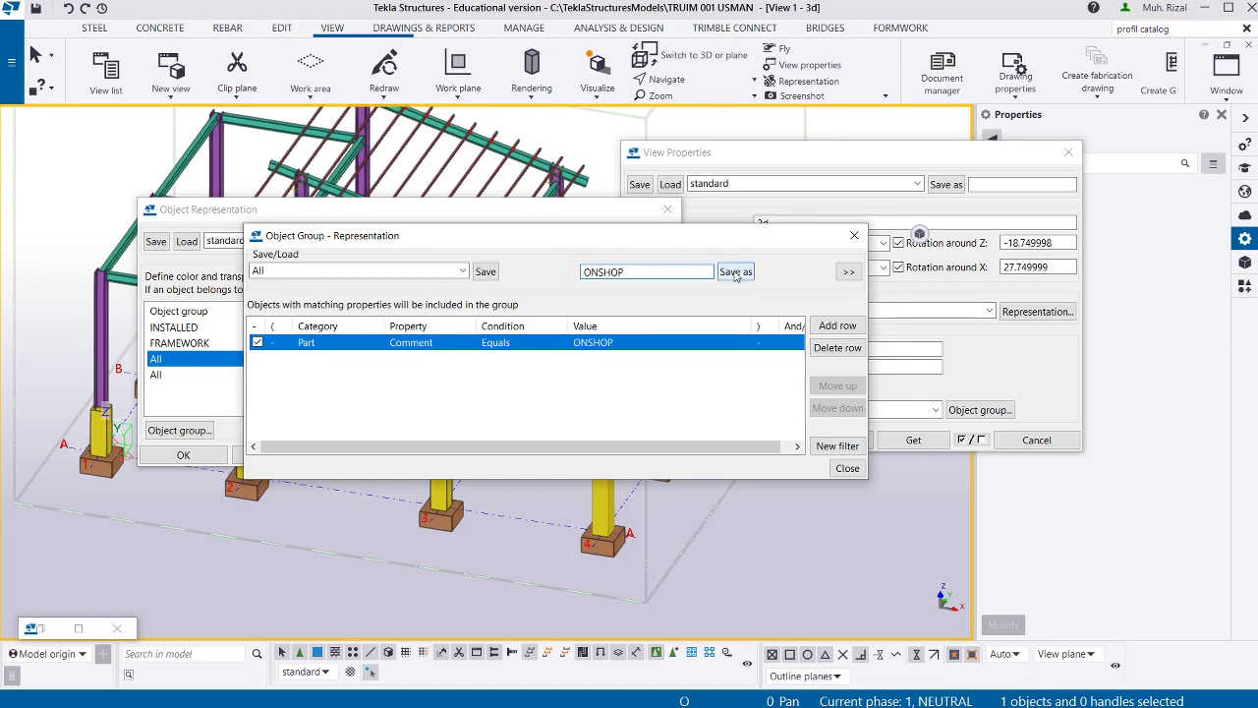
{"action": "left_click", "coordinate": [736, 272]}
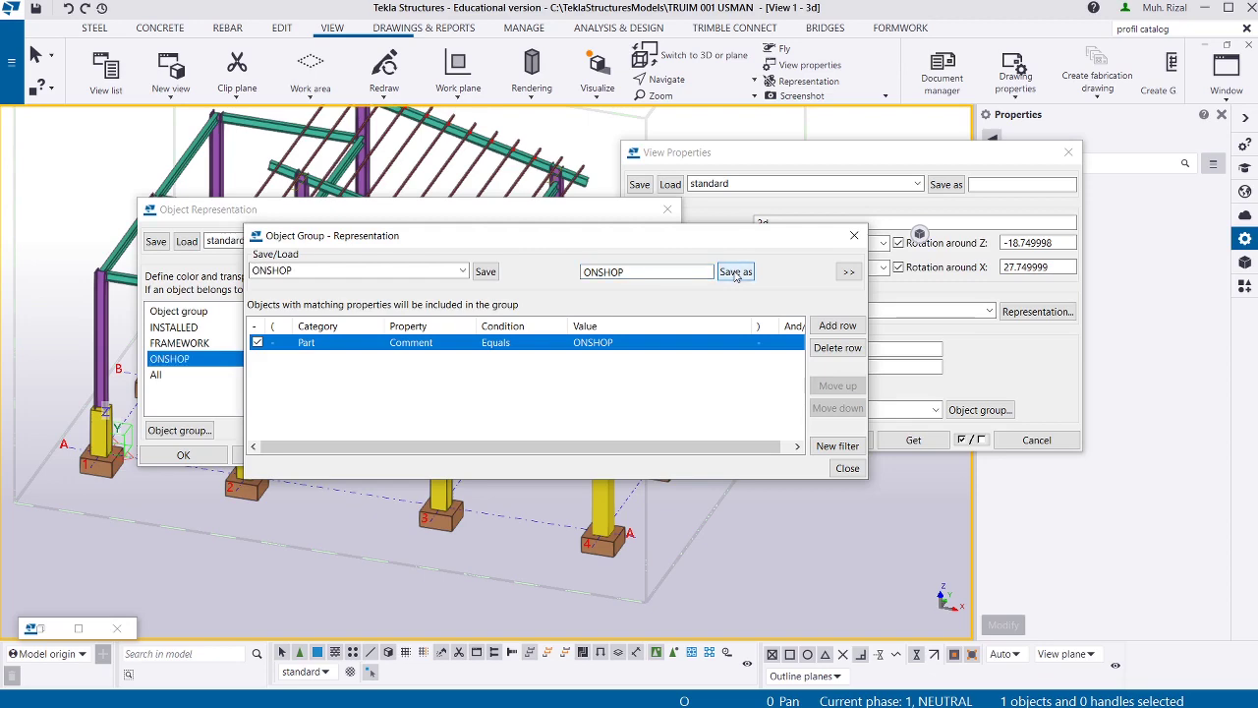
{"action": "left_click", "coordinate": [847, 469]}
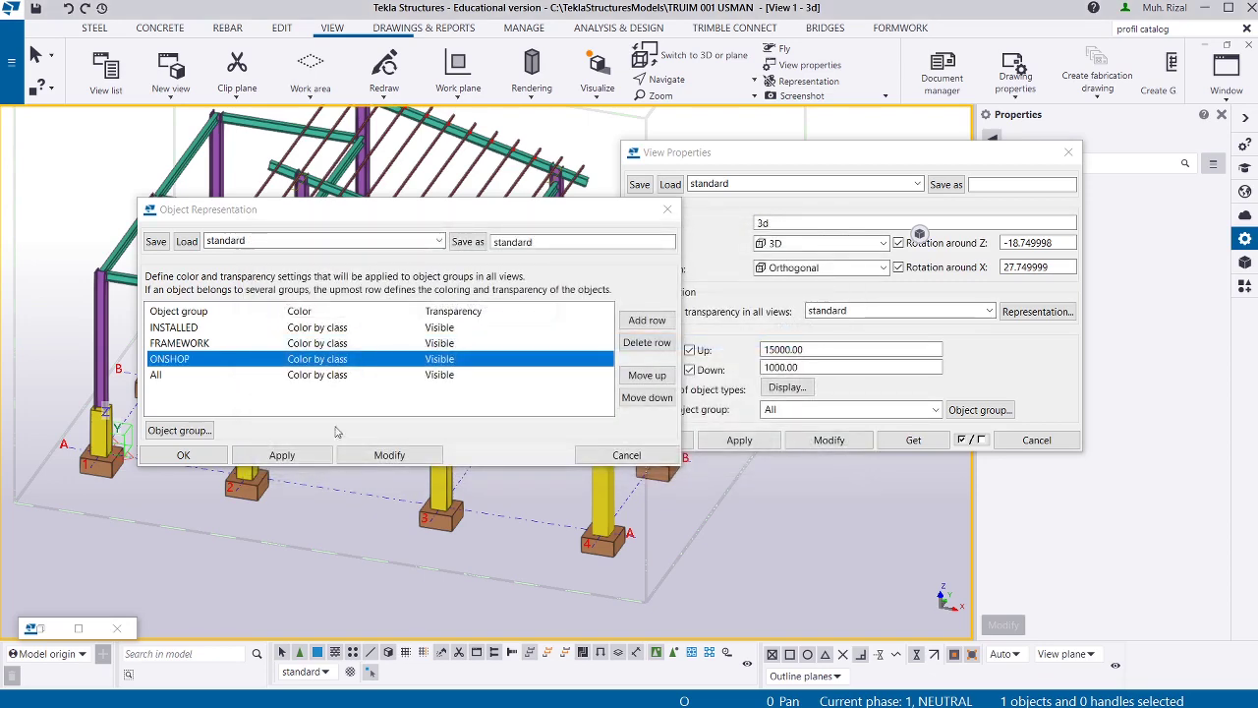
Set the representation colors to blue for INSTALLED, yellow for FRAMEWORK and red for ONSHOP.
{"action": "left_click", "coordinate": [154, 376]}
{"action": "left_click", "coordinate": [155, 377]}
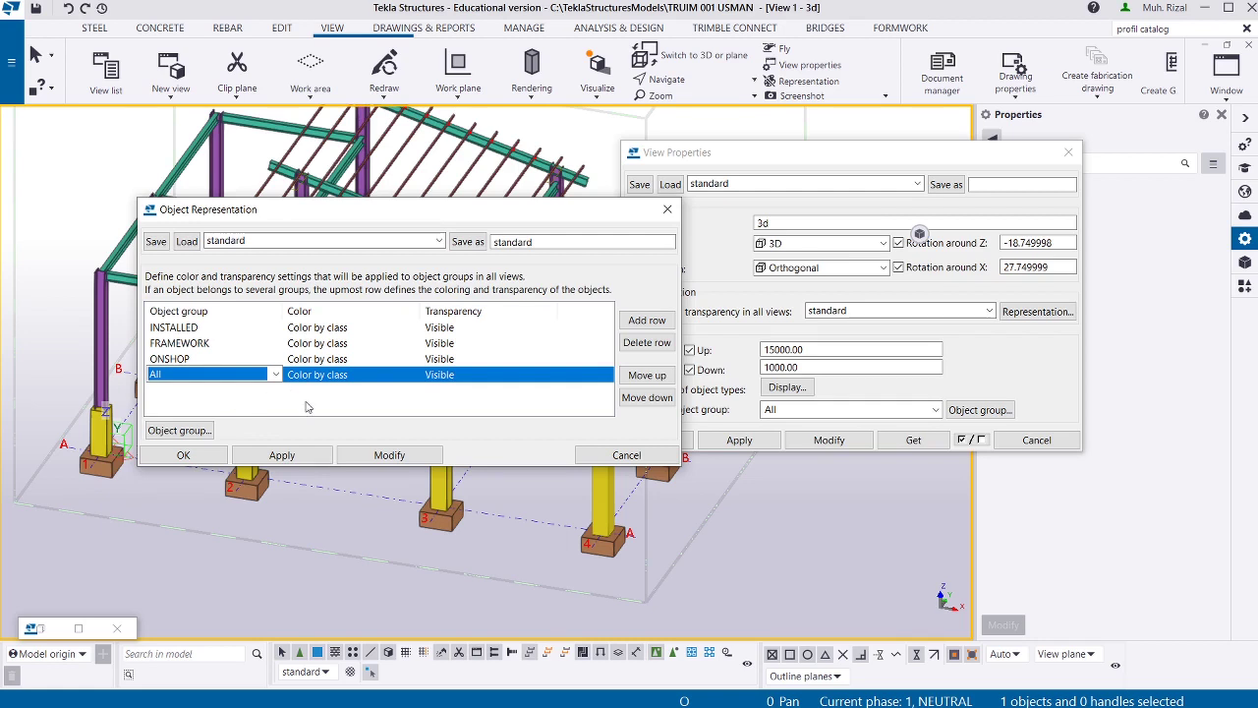
{"action": "left_click", "coordinate": [343, 327]}
{"action": "left_click", "coordinate": [414, 327]}
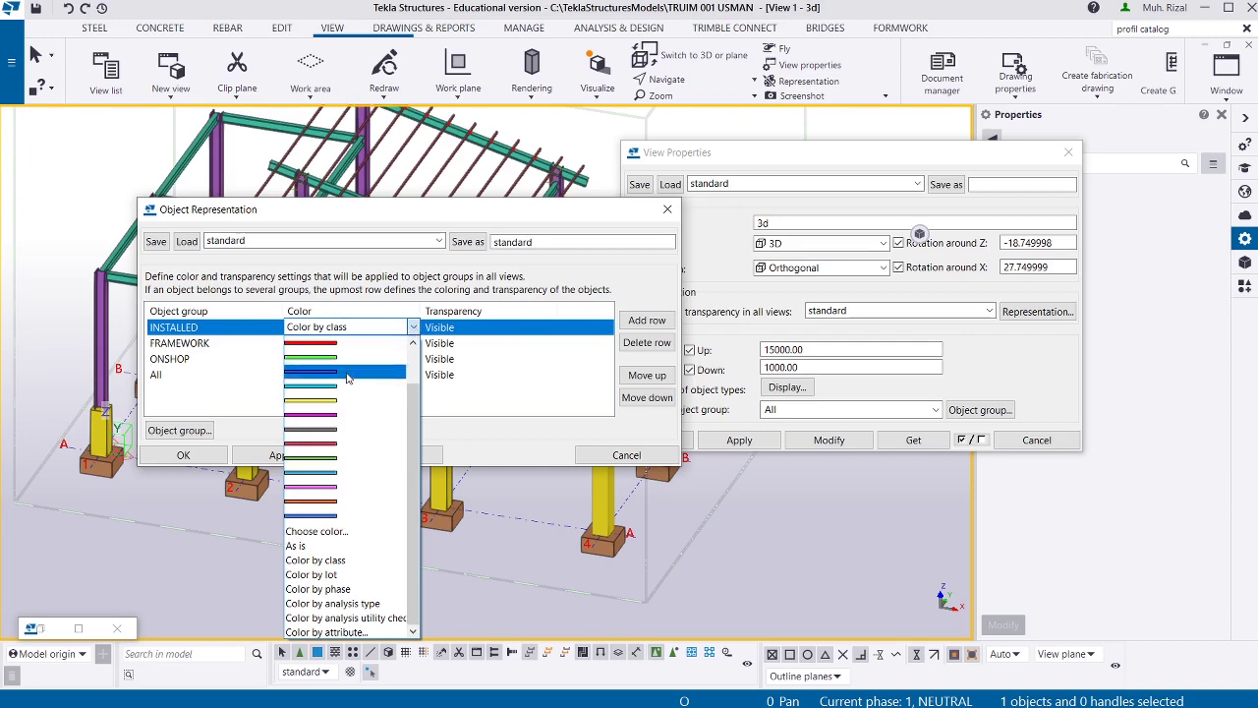
{"action": "left_click", "coordinate": [497, 403]}
{"action": "left_click", "coordinate": [278, 410]}
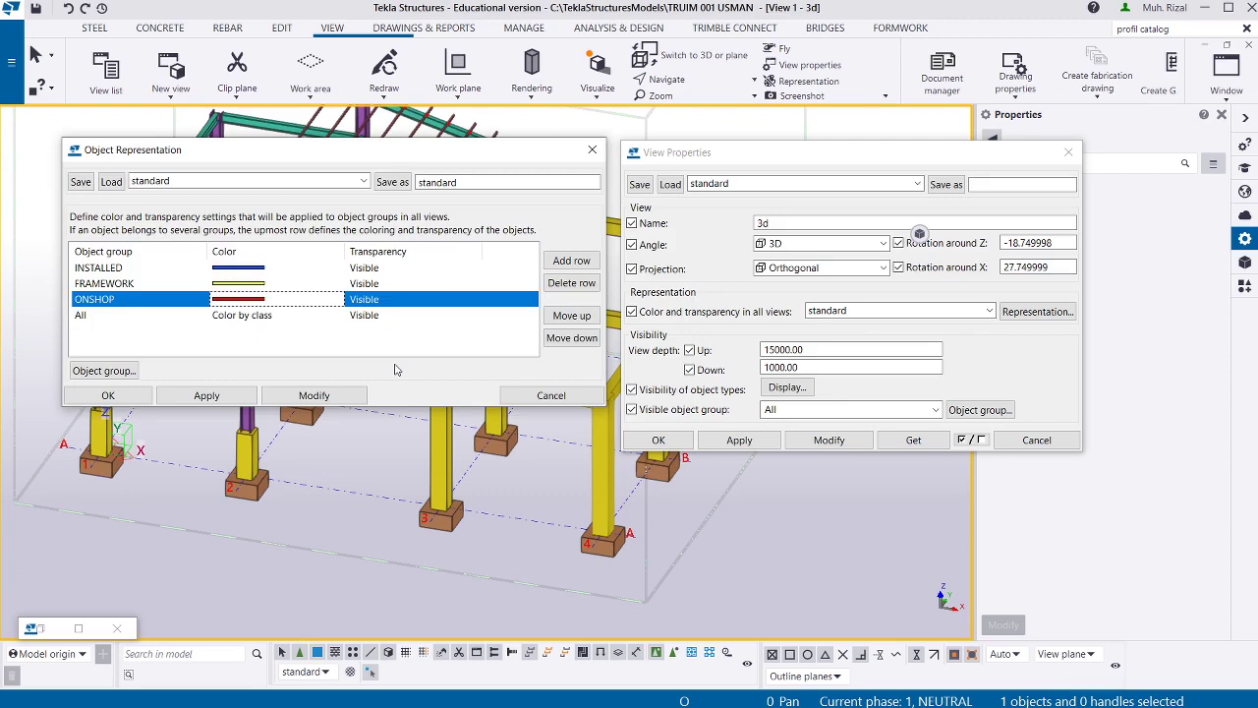
Save the object representation settings as By Status and apply them to the 3d view.
{"action": "left_click", "coordinate": [476, 181]}
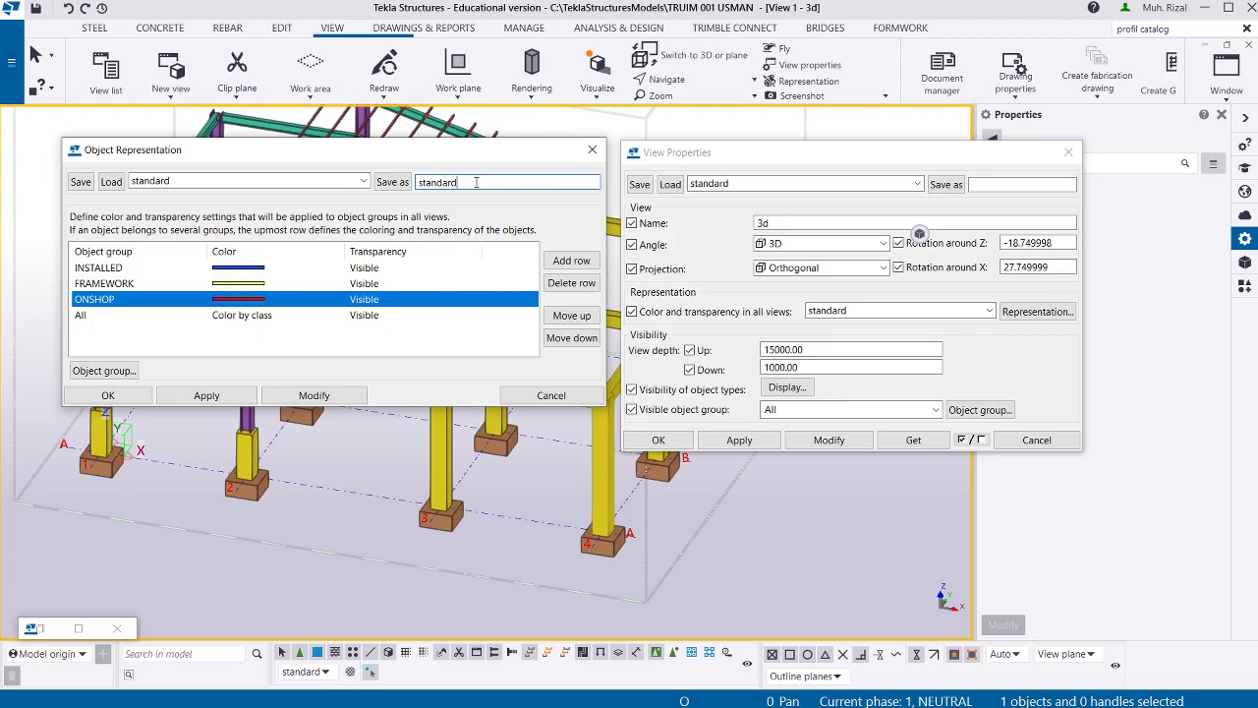
{"action": "left_click_drag", "start_coordinate": [476, 182], "coordinate": [410, 183]}
{"action": "type", "text": "BY sTATUS"}
{"action": "key", "text": "BackSpace"}
{"action": "key", "text": "BackSpace"}
{"action": "key", "text": "BackSpace"}
{"action": "key", "text": "BackSpace"}
{"action": "key", "text": "BackSpace"}
{"action": "key", "text": "BackSpace"}
{"action": "key", "text": "BackSpace"}
{"action": "key", "text": "BackSpace"}
{"action": "key", "text": "BackSpace"}
{"action": "type", "text": "By Status"}
{"action": "left_click", "coordinate": [392, 183]}
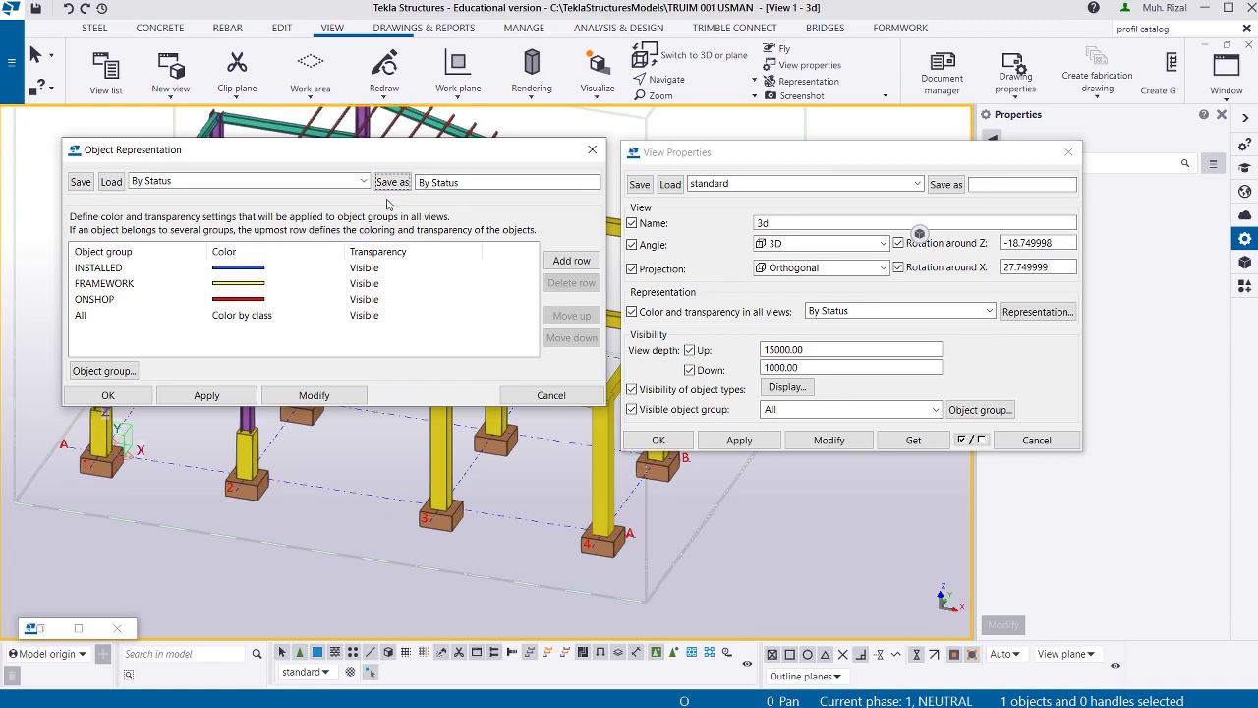
{"action": "left_click", "coordinate": [315, 396]}
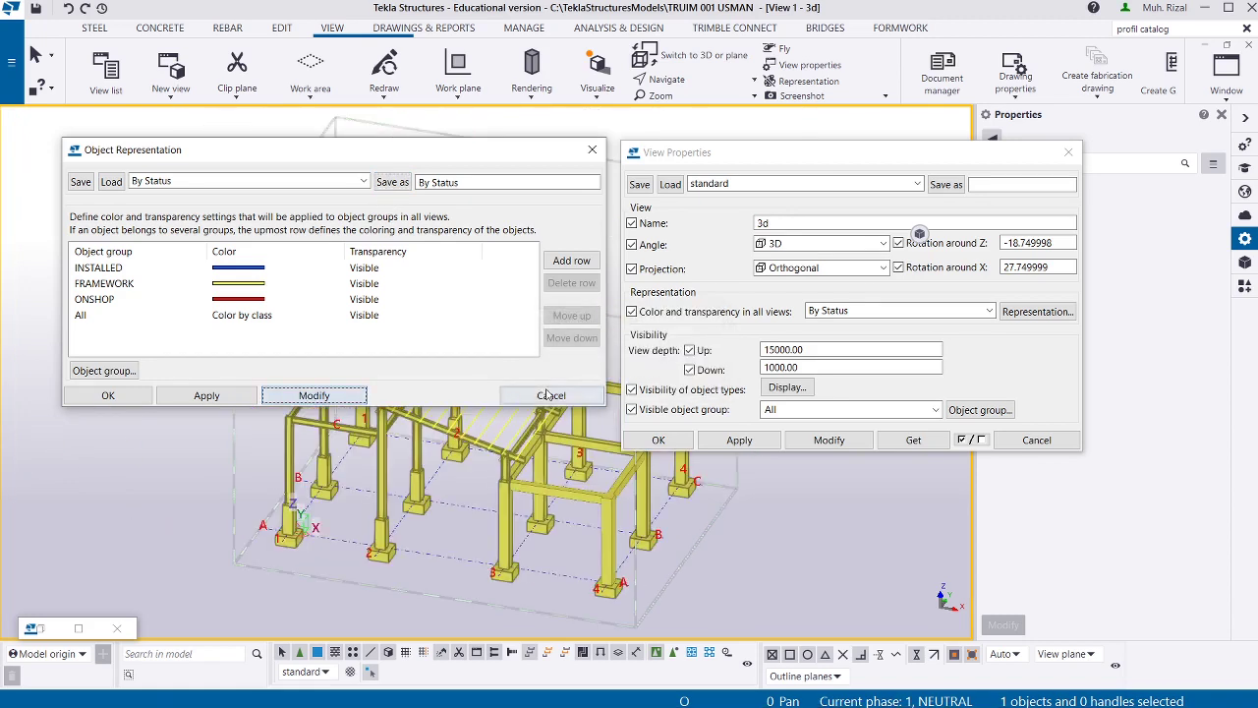
Apply the By Status object representation and move its dialog aside to check the model's coloring in the 3d view.
{"action": "left_click", "coordinate": [206, 395]}
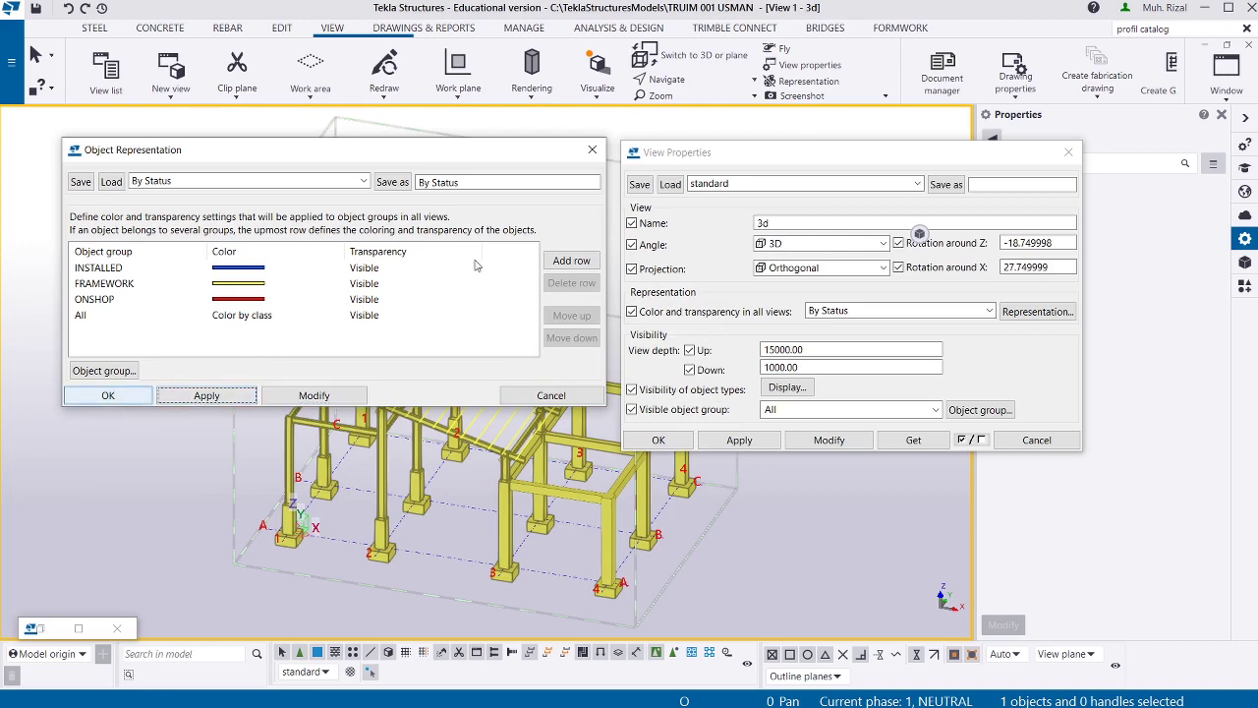
{"action": "left_click_drag", "start_coordinate": [491, 157], "coordinate": [454, 130]}
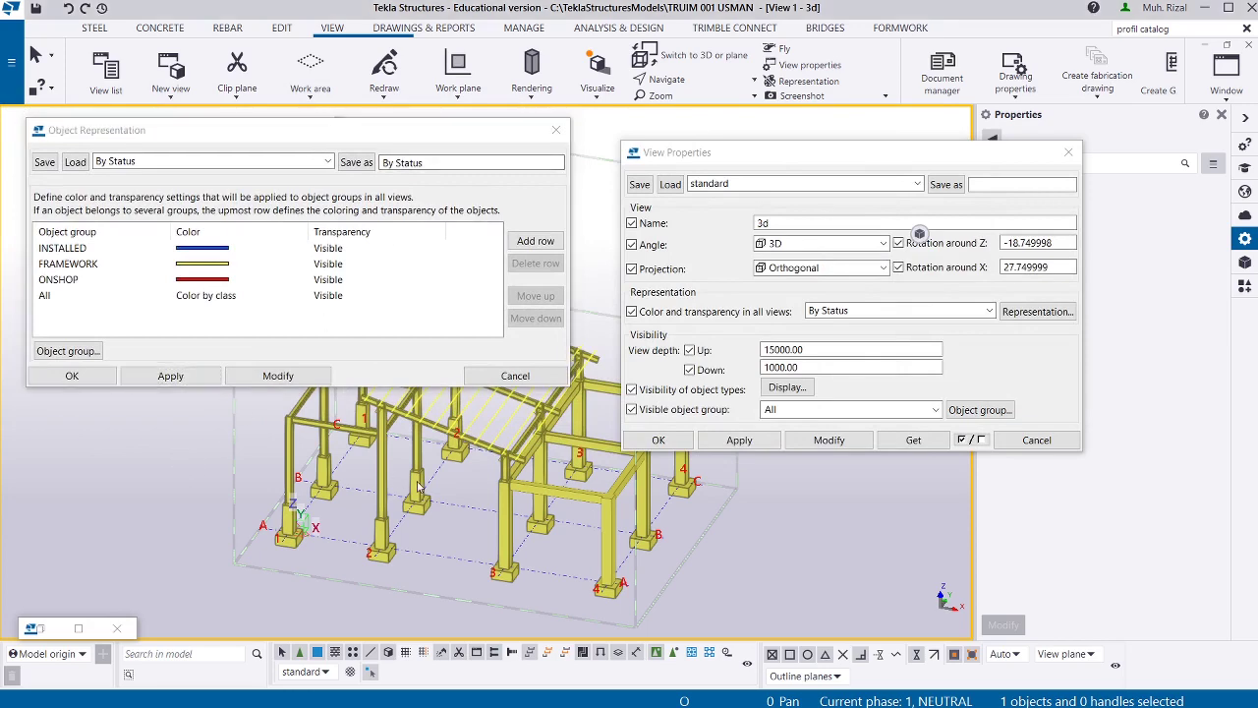
{"action": "scroll", "coordinate": [501, 503], "scroll_direction": "down", "scroll_amount": 3}
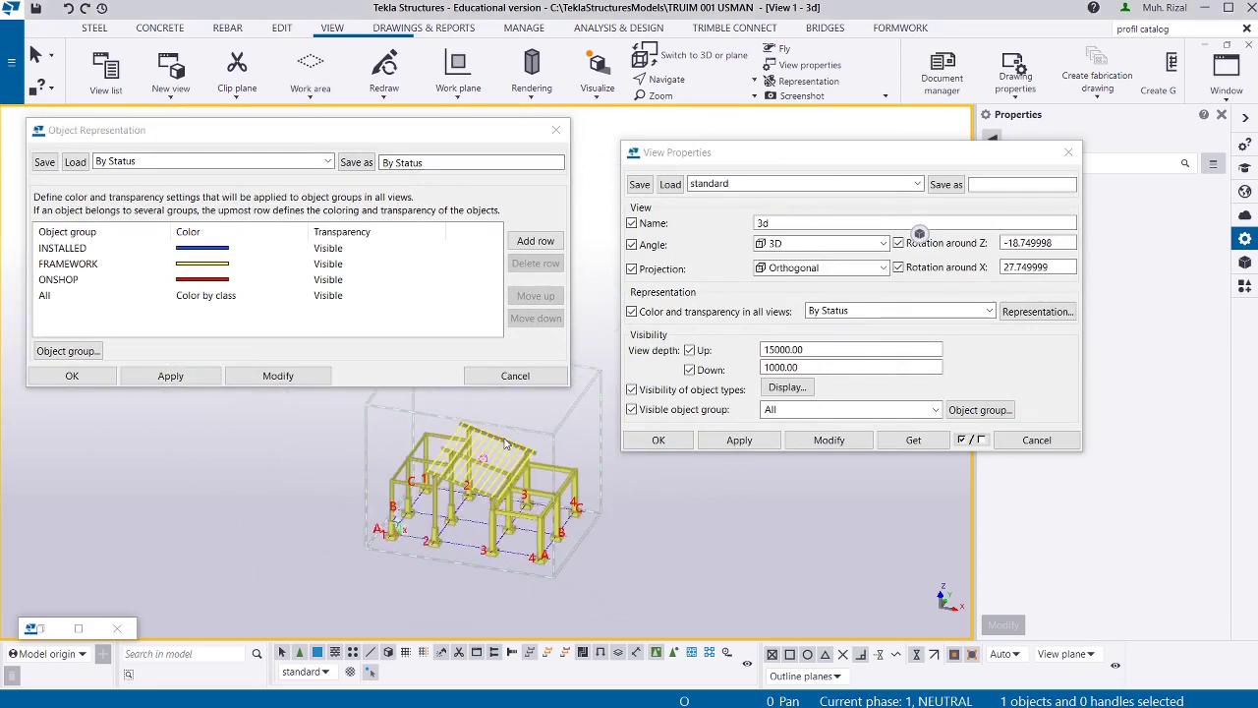
{"action": "scroll", "coordinate": [521, 496], "scroll_direction": "up", "scroll_amount": 3}
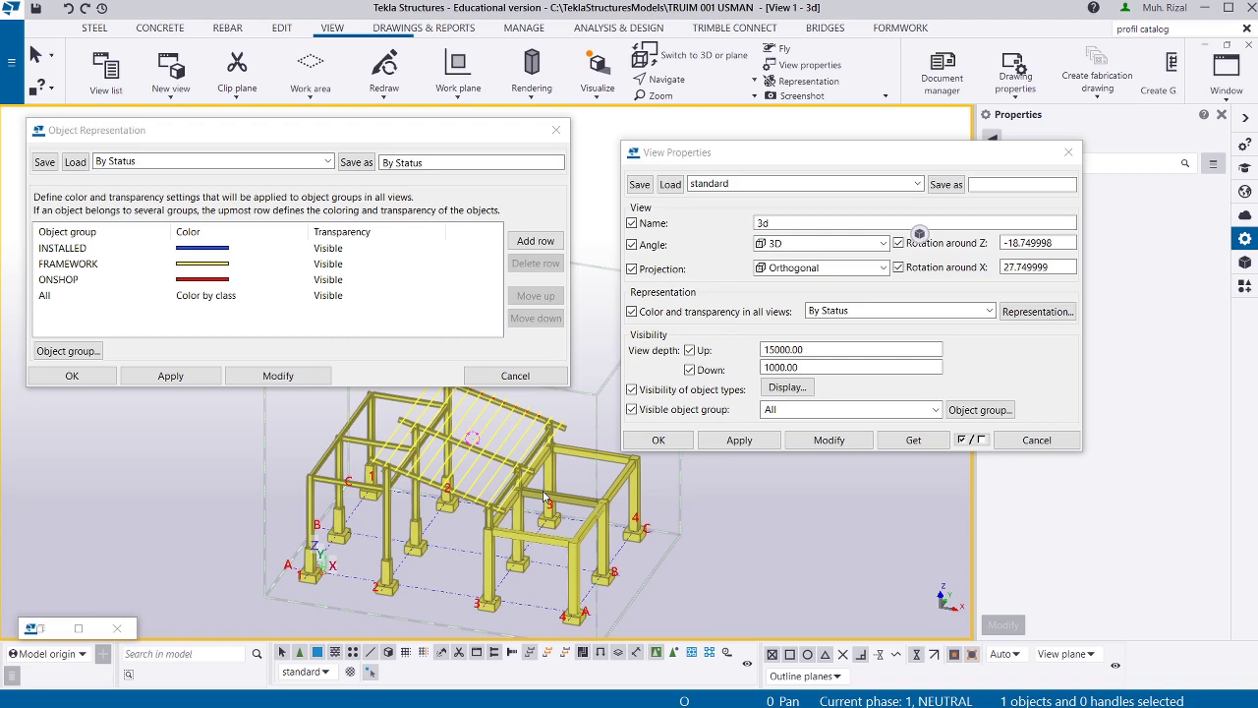
{"action": "left_click", "coordinate": [201, 272]}
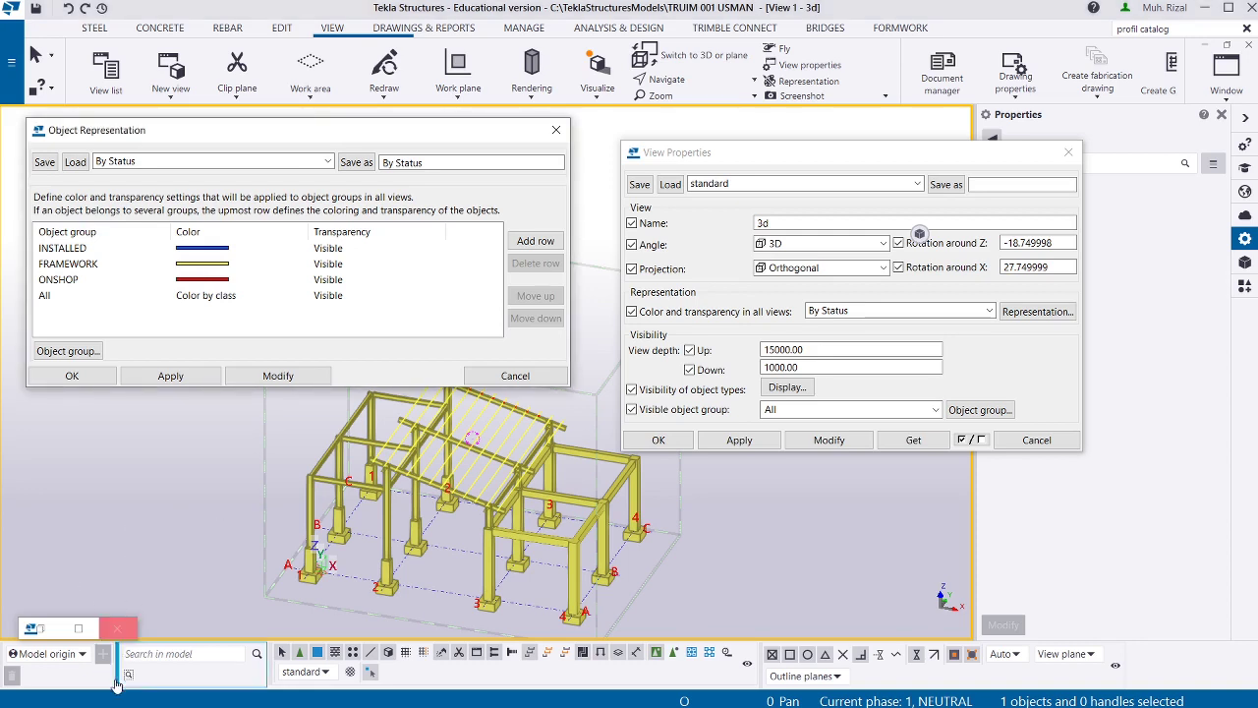
Try to switch the model's object representation to BY-NAME, followed by standard.
{"action": "left_click", "coordinate": [329, 161]}
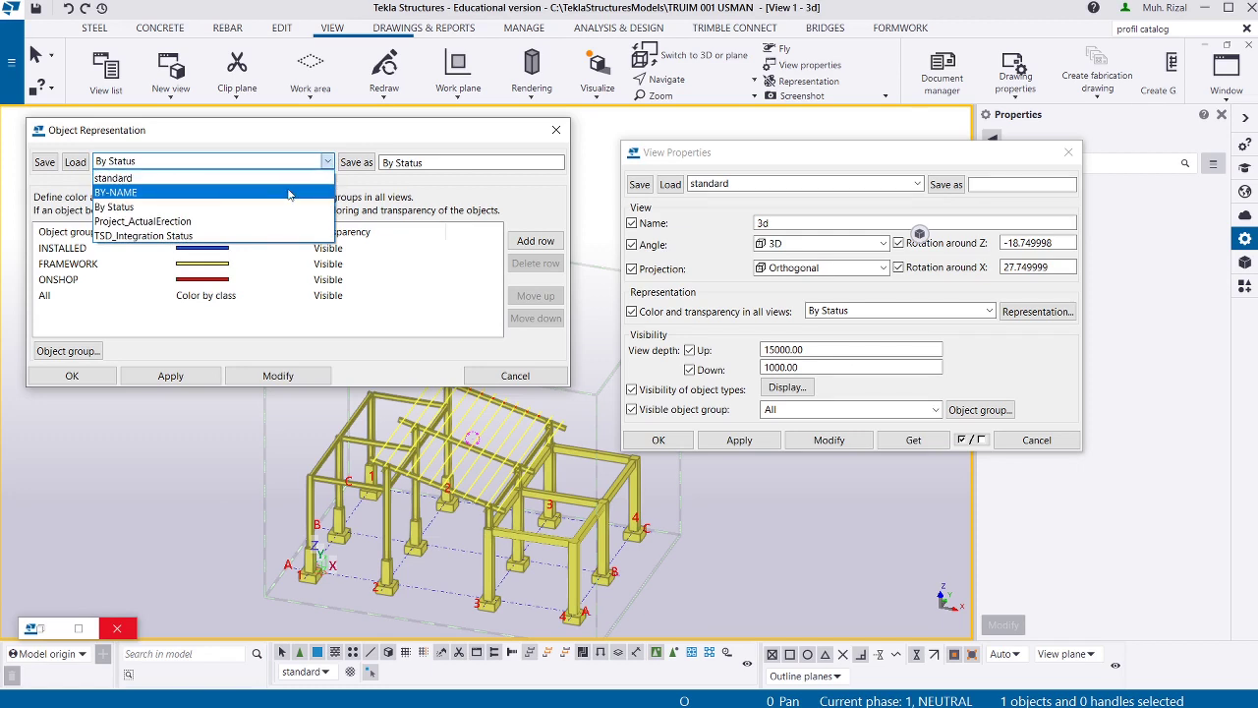
{"action": "left_click", "coordinate": [289, 193]}
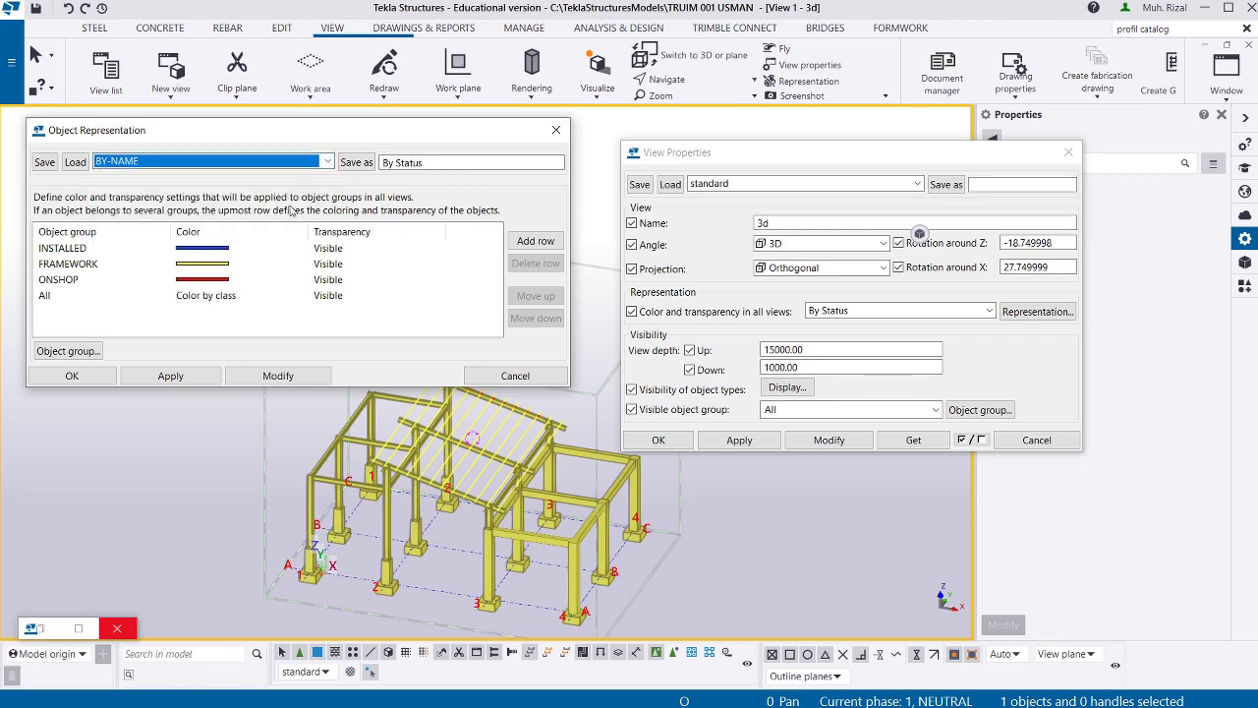
{"action": "left_click", "coordinate": [278, 376]}
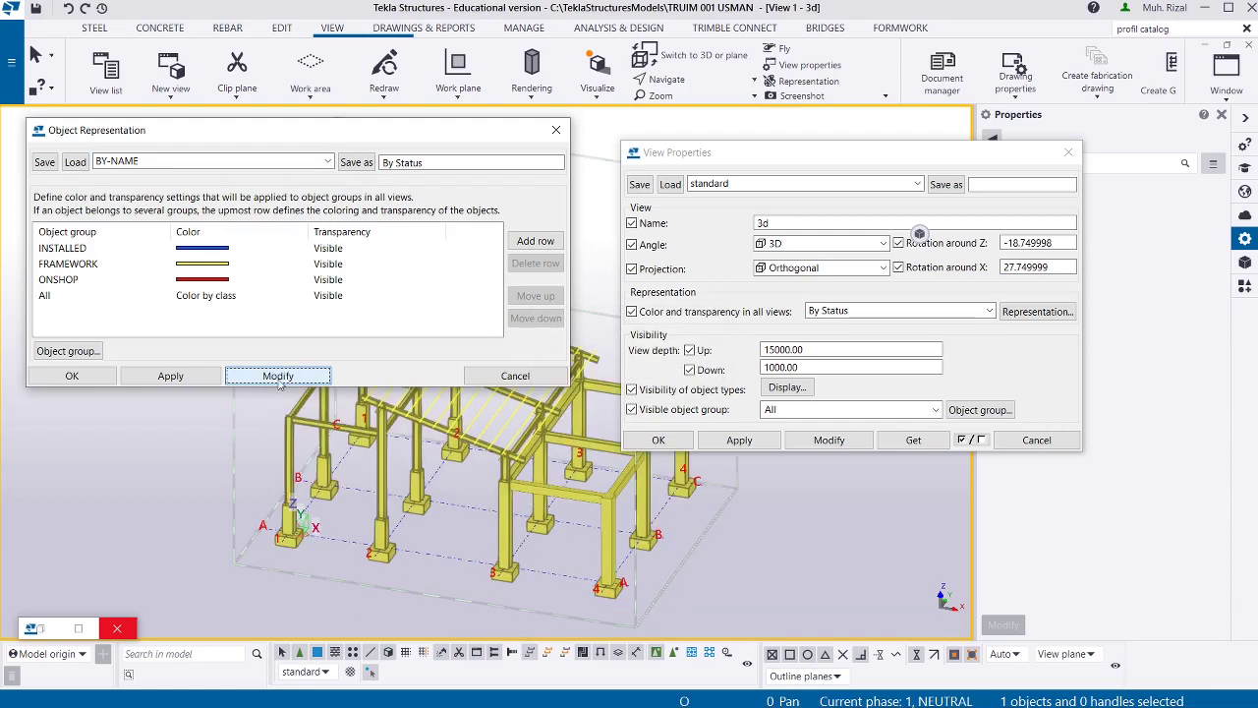
{"action": "scroll", "coordinate": [525, 558], "scroll_direction": "down", "scroll_amount": 2}
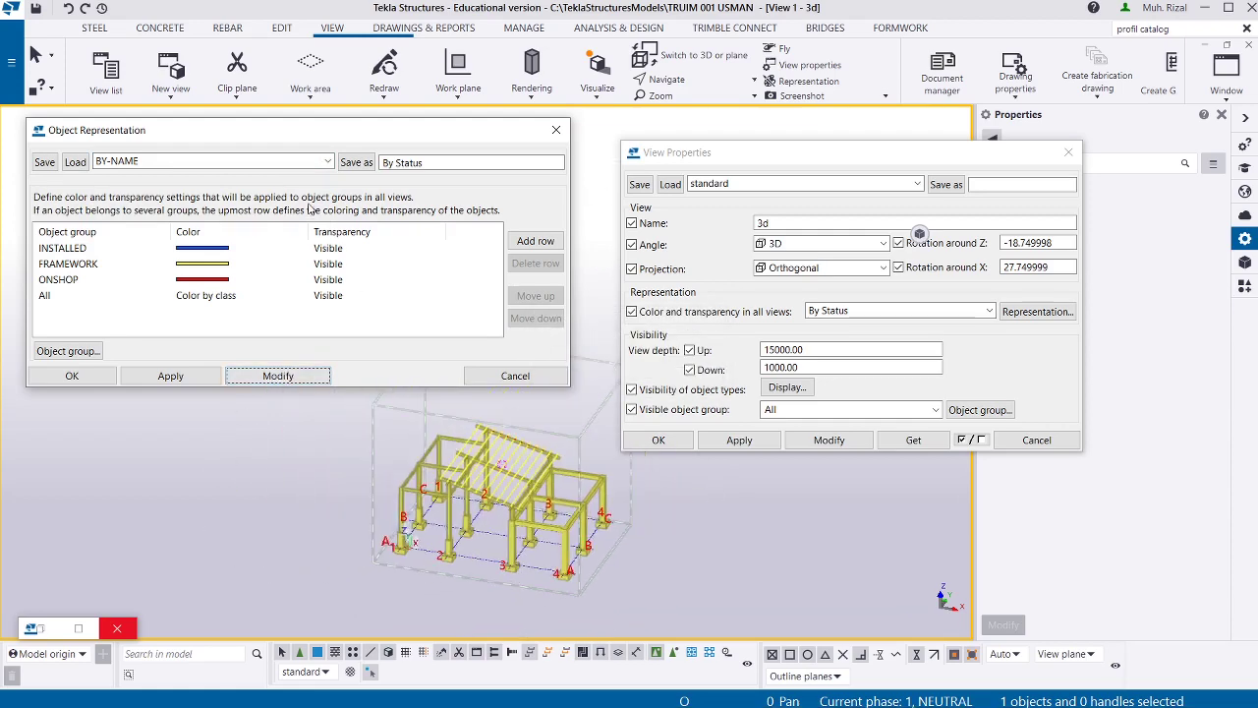
{"action": "left_click", "coordinate": [328, 161]}
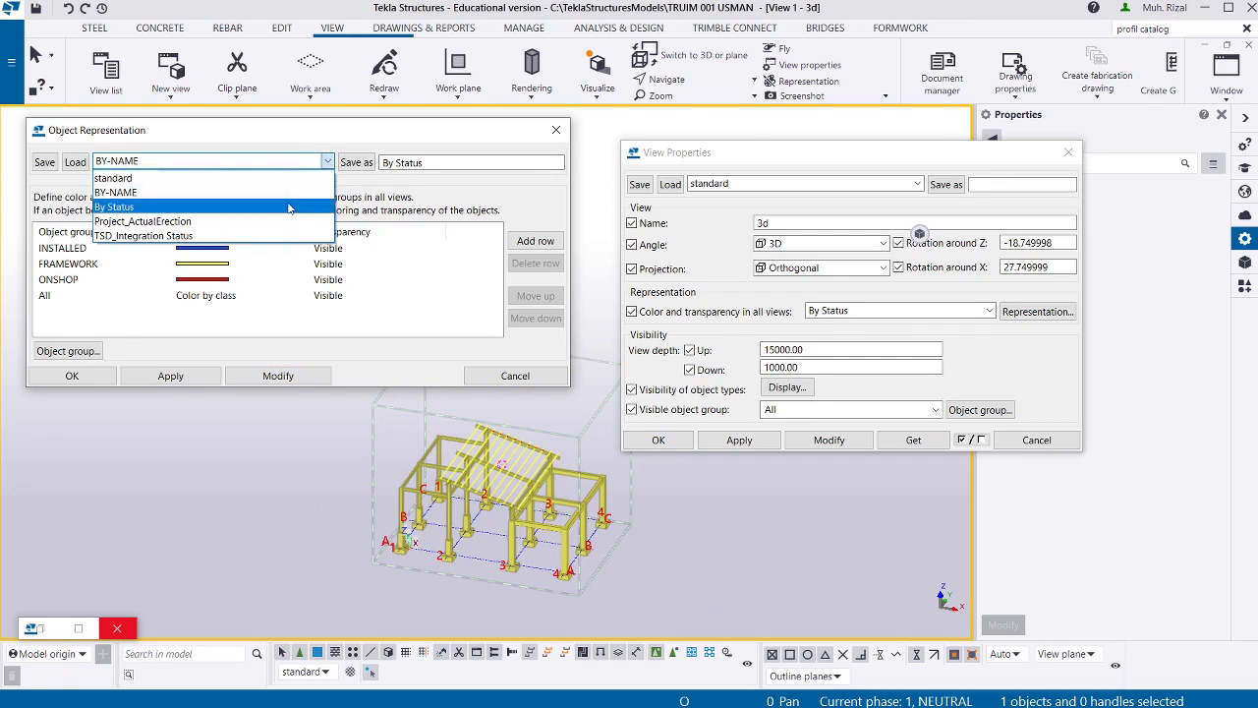
{"action": "left_click", "coordinate": [295, 178]}
{"action": "left_click", "coordinate": [291, 379]}
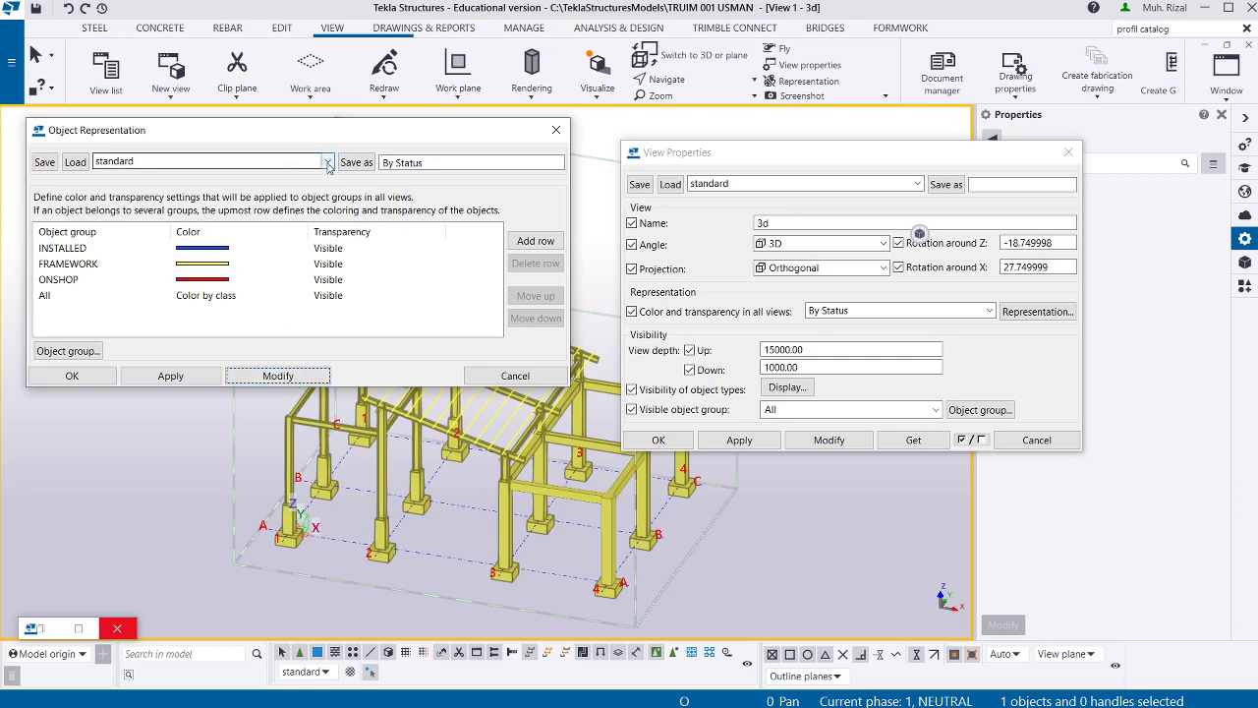
Try the By Status and standard representations on the model again and close the representation and view properties dialogs.
{"action": "left_click", "coordinate": [327, 165]}
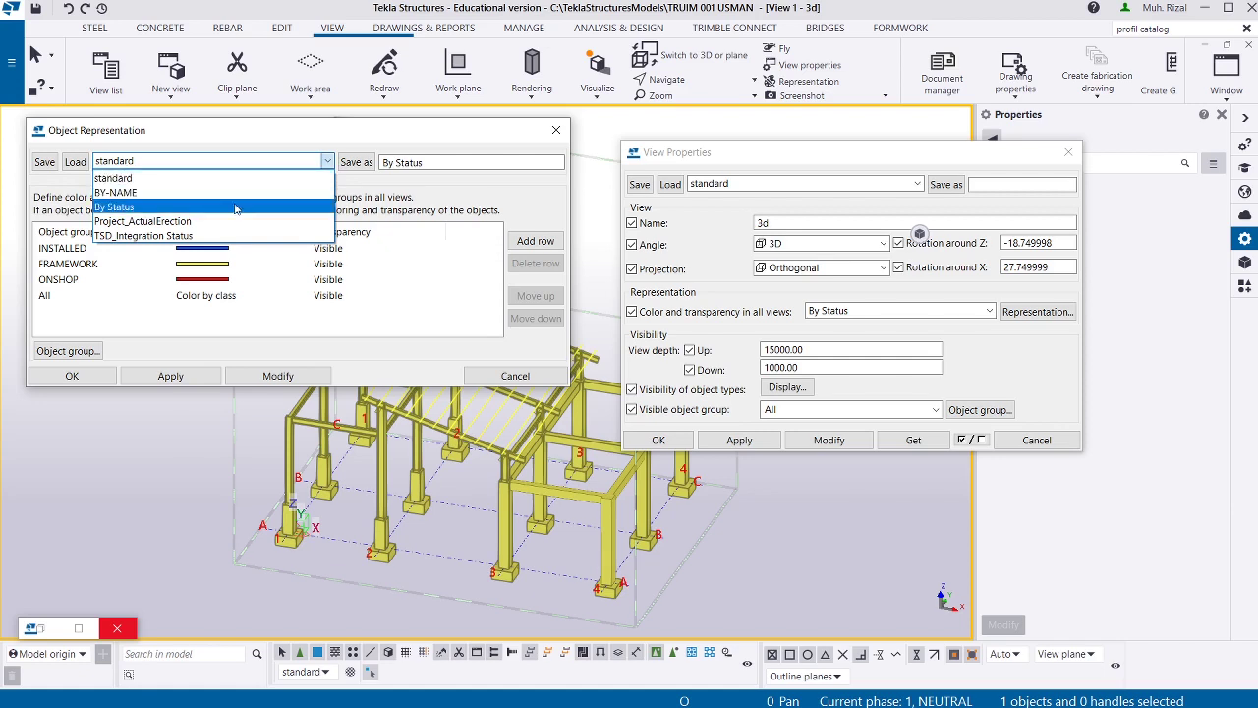
{"action": "left_click", "coordinate": [177, 206]}
{"action": "left_click", "coordinate": [272, 384]}
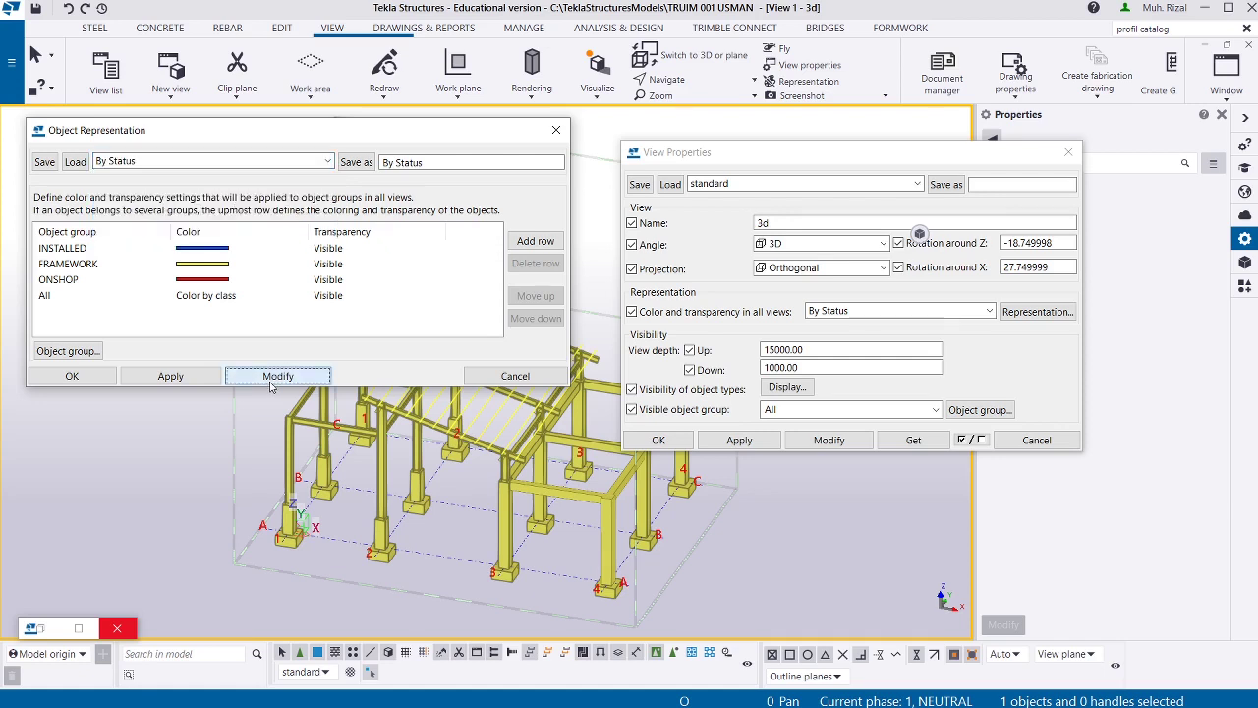
{"action": "left_click", "coordinate": [327, 161]}
{"action": "left_click", "coordinate": [308, 180]}
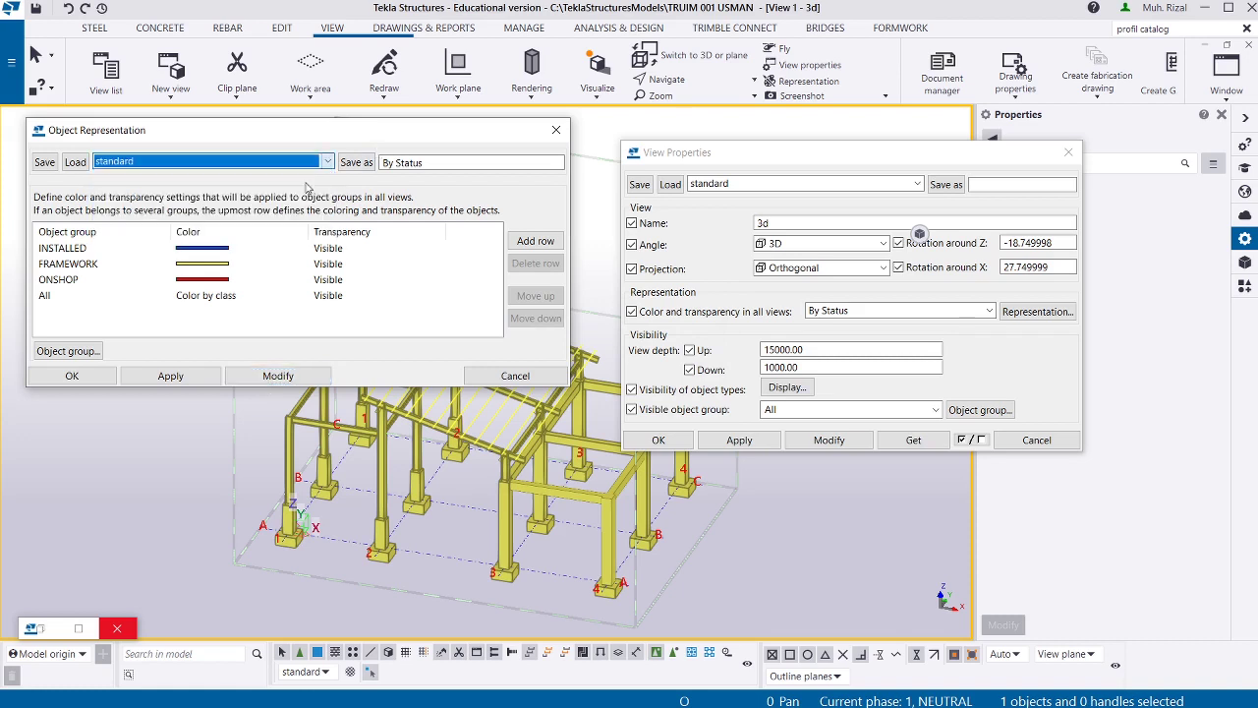
{"action": "left_click", "coordinate": [283, 377]}
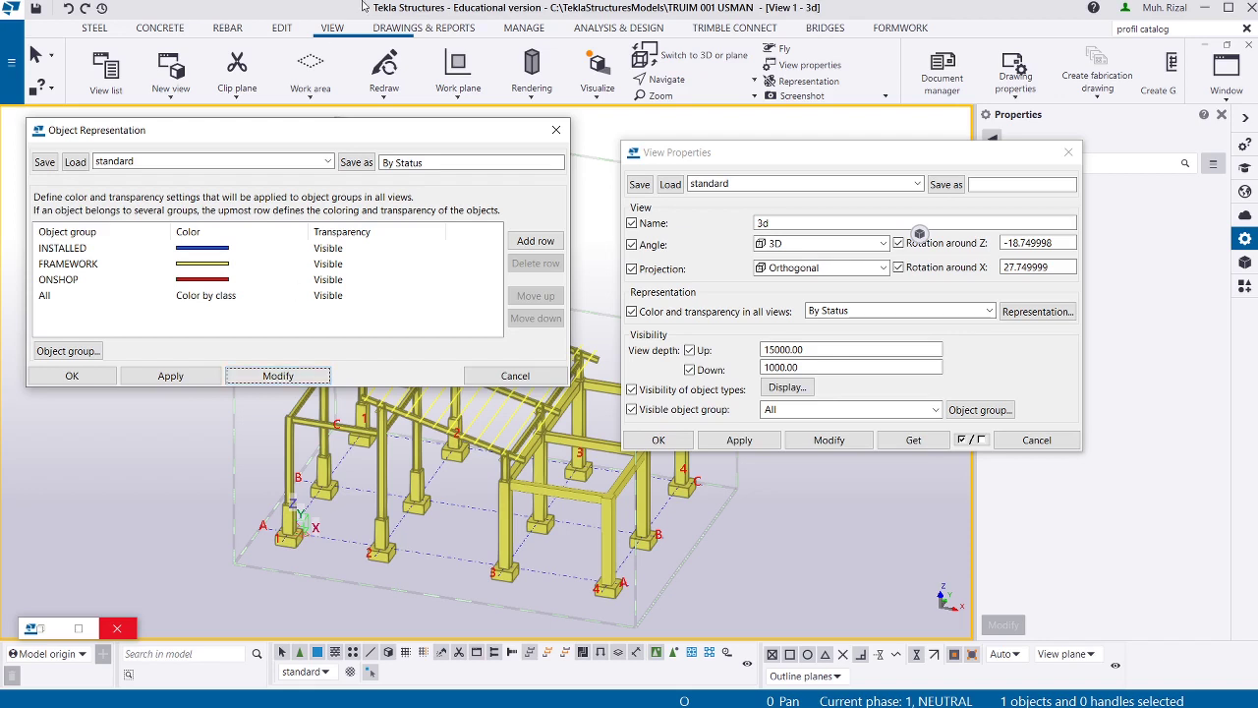
{"action": "left_click", "coordinate": [553, 138]}
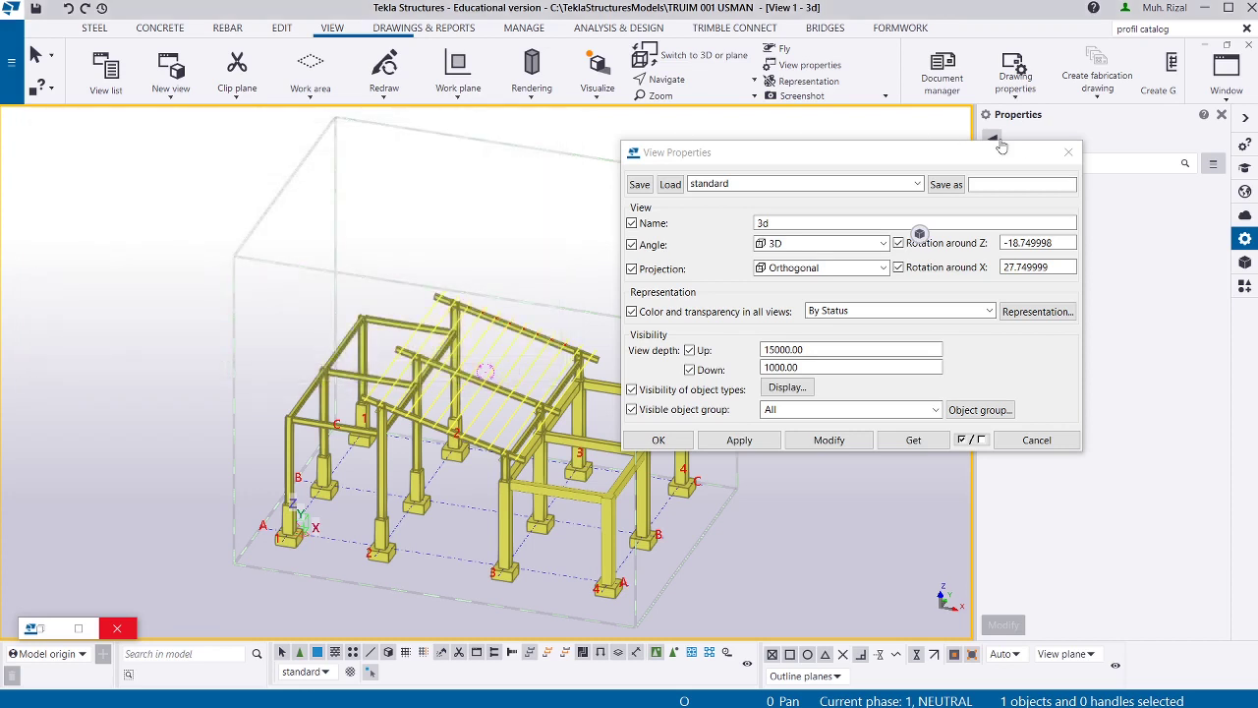
{"action": "left_click", "coordinate": [1074, 151]}
Set the Comment user-defined attribute of all nine steel columns to FRAMEWORK and clear the selection.
{"action": "scroll", "coordinate": [458, 547], "scroll_direction": "up", "scroll_amount": 4}
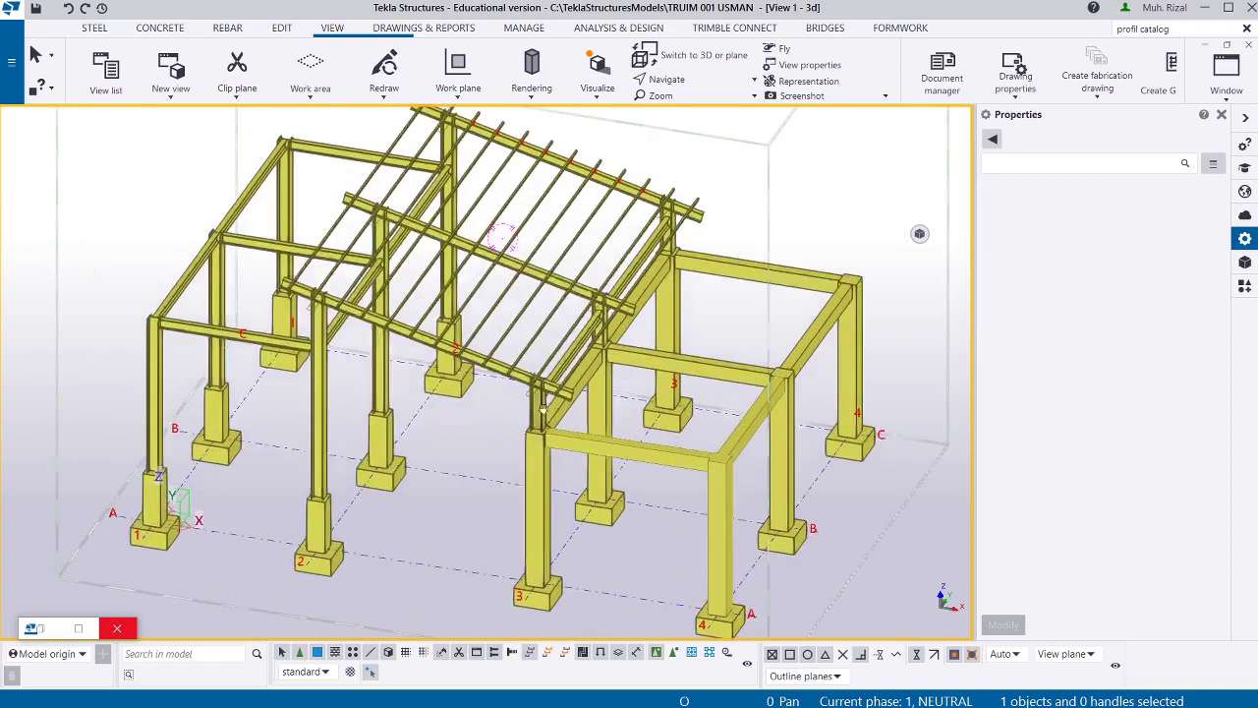
{"action": "middle_click_drag", "start_coordinate": [543, 407], "coordinate": [578, 327], "text": "ctrl"}
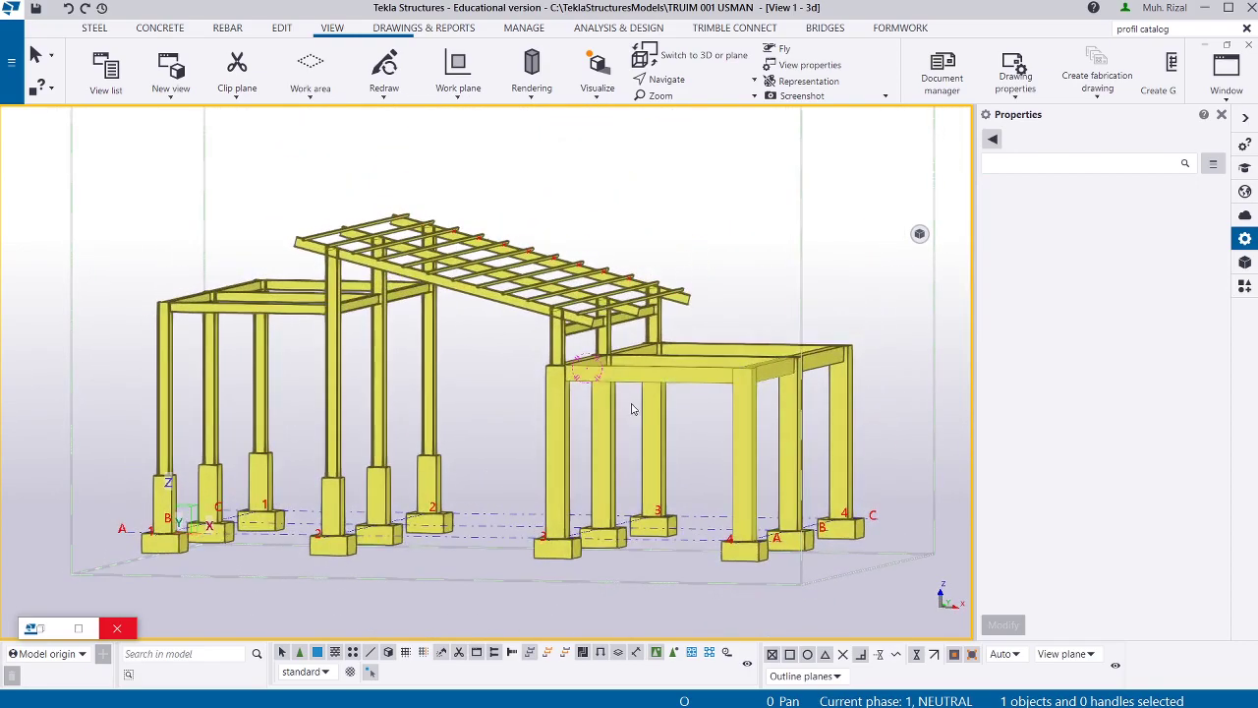
{"action": "middle_click_drag", "start_coordinate": [702, 438], "coordinate": [725, 433], "text": "ctrl"}
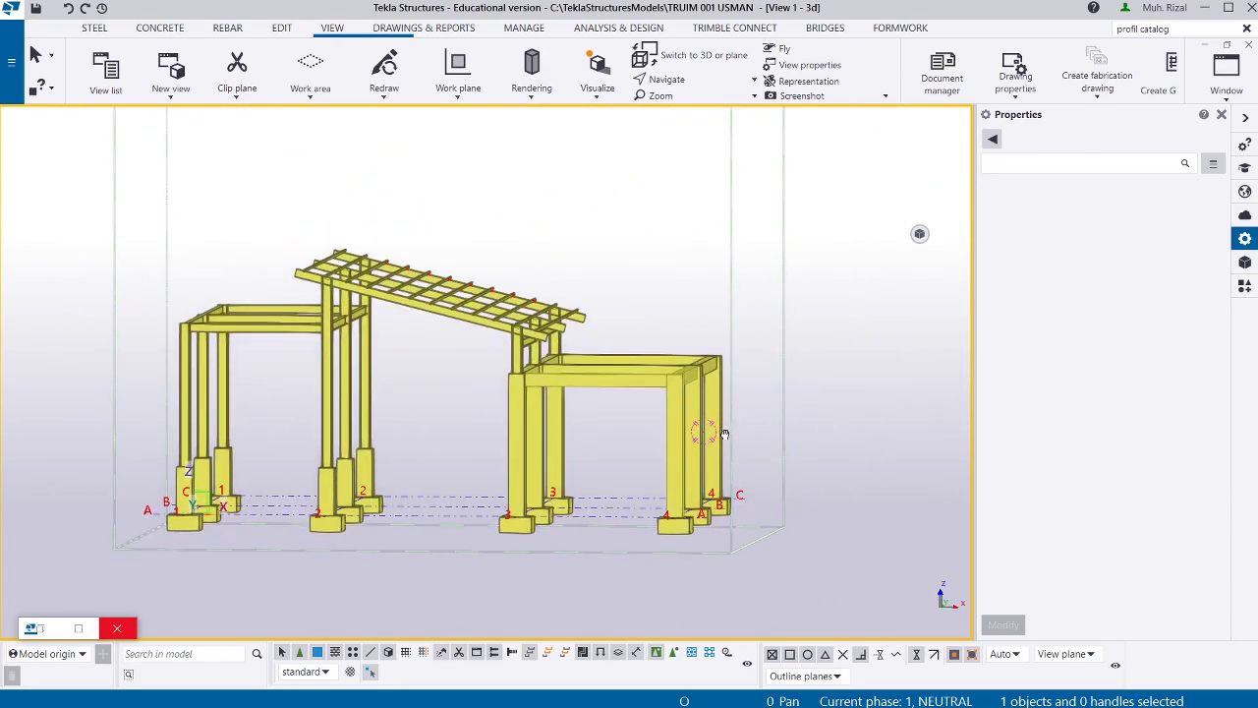
{"action": "left_click_drag", "start_coordinate": [407, 400], "coordinate": [182, 372]}
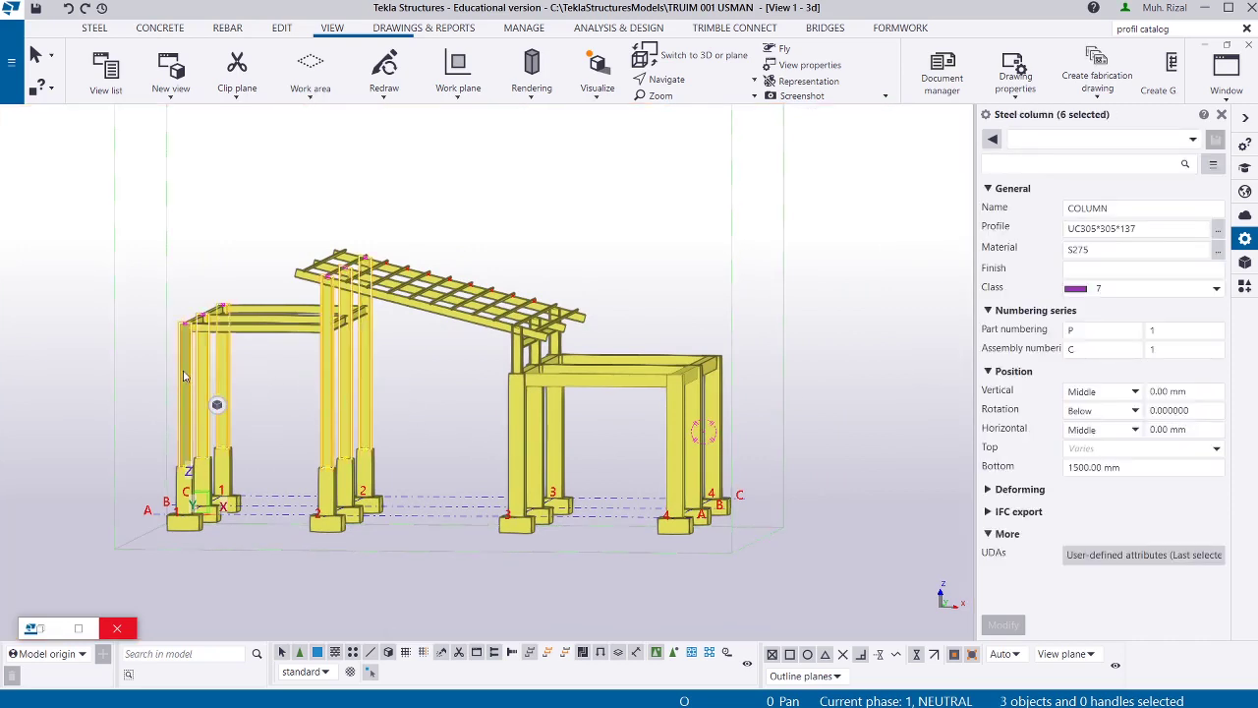
{"action": "scroll", "coordinate": [539, 350], "scroll_direction": "up", "scroll_amount": 3}
{"action": "left_click", "coordinate": [567, 350], "text": "shift"}
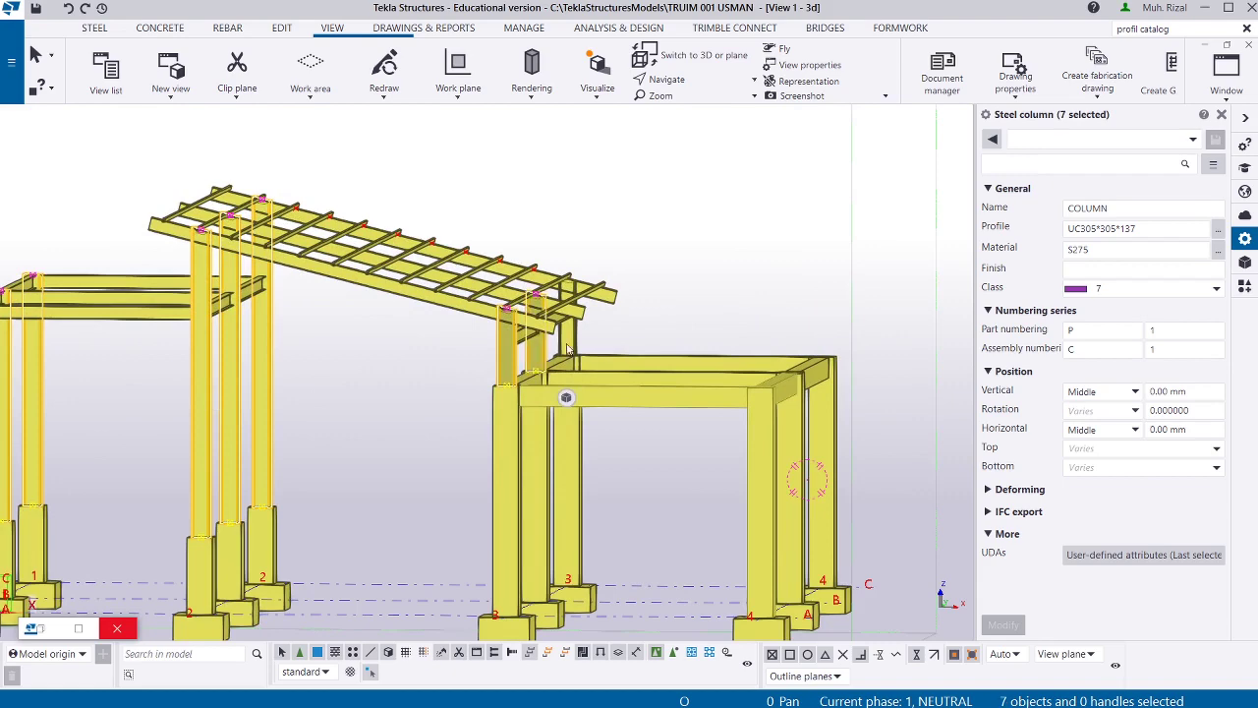
{"action": "left_click", "coordinate": [567, 339], "text": "shift"}
{"action": "left_click", "coordinate": [993, 141]}
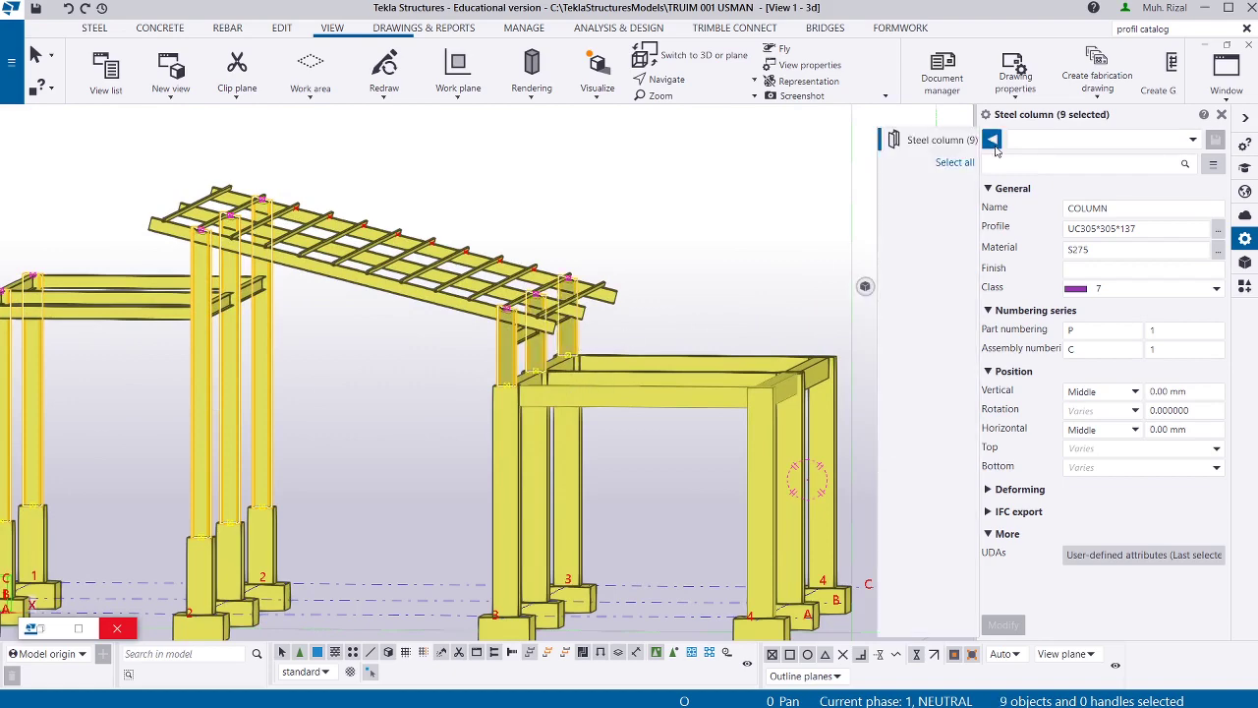
{"action": "left_click", "coordinate": [1096, 562]}
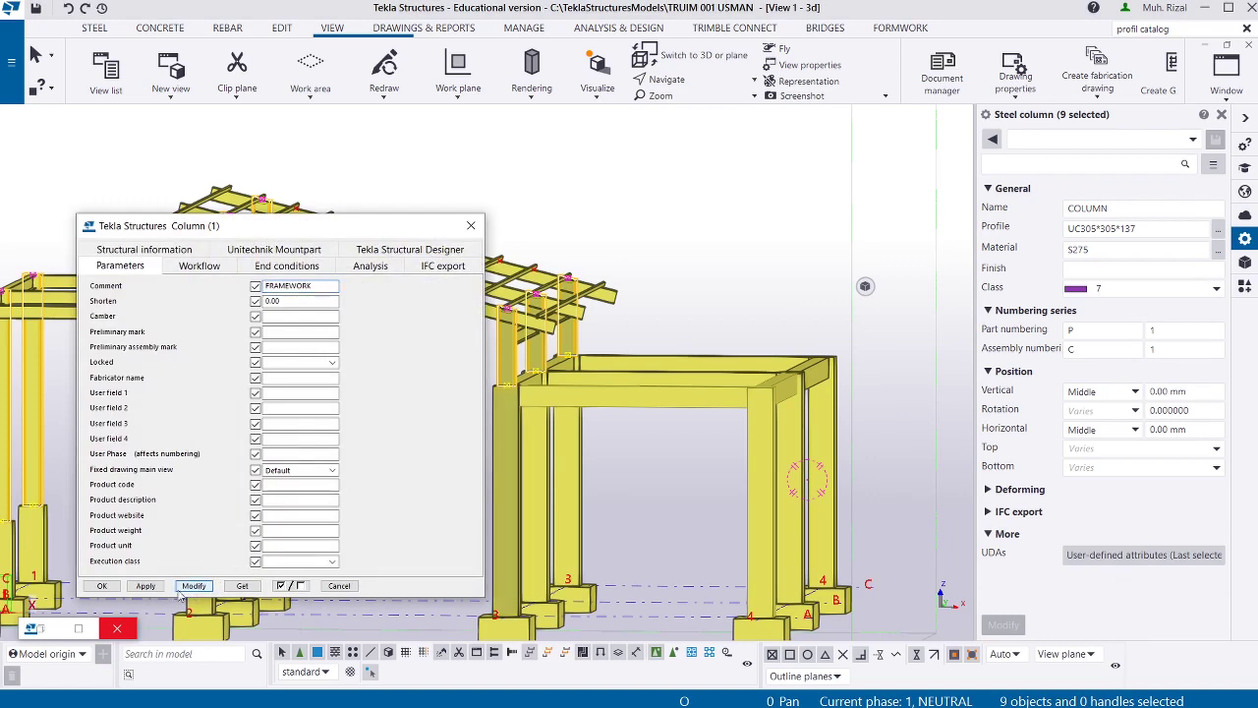
{"action": "left_click", "coordinate": [104, 589]}
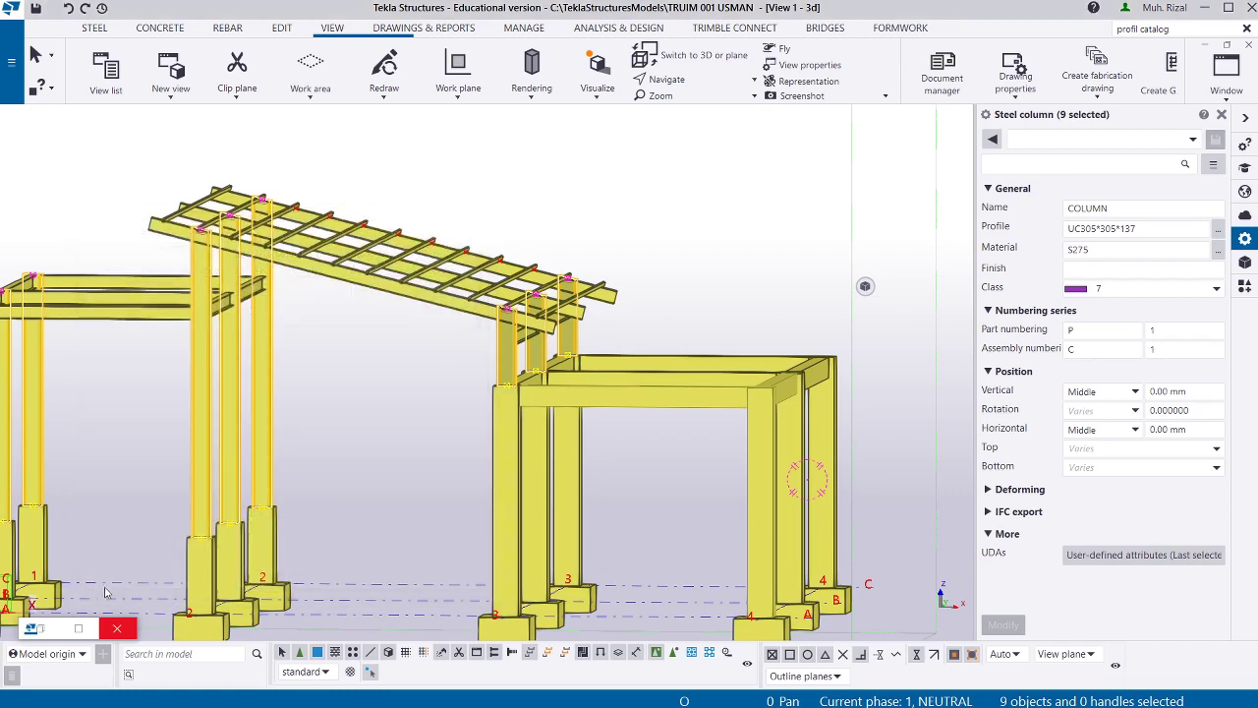
{"action": "left_click", "coordinate": [735, 274]}
Set the Comment user-defined attribute of all twelve concrete columns, tall and short, to FRAMEWORK and clear the selection.
{"action": "scroll", "coordinate": [687, 295], "scroll_direction": "down", "scroll_amount": 2}
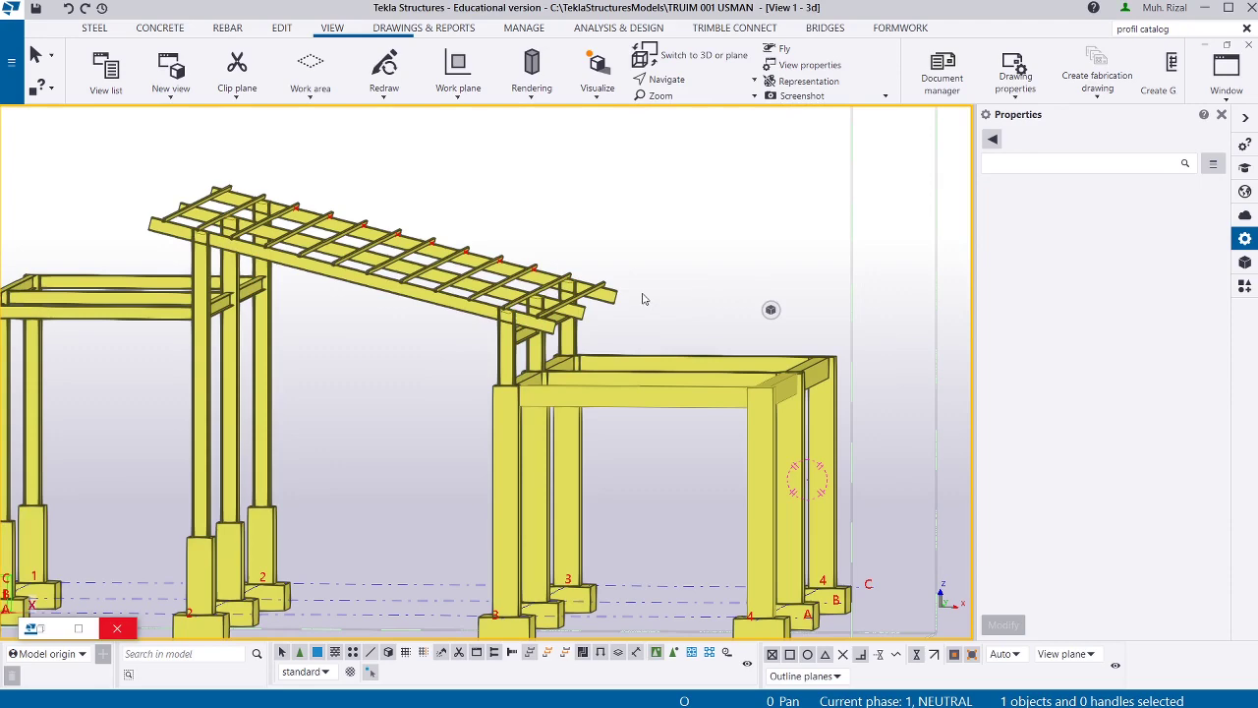
{"action": "scroll", "coordinate": [724, 501], "scroll_direction": "up", "scroll_amount": 3}
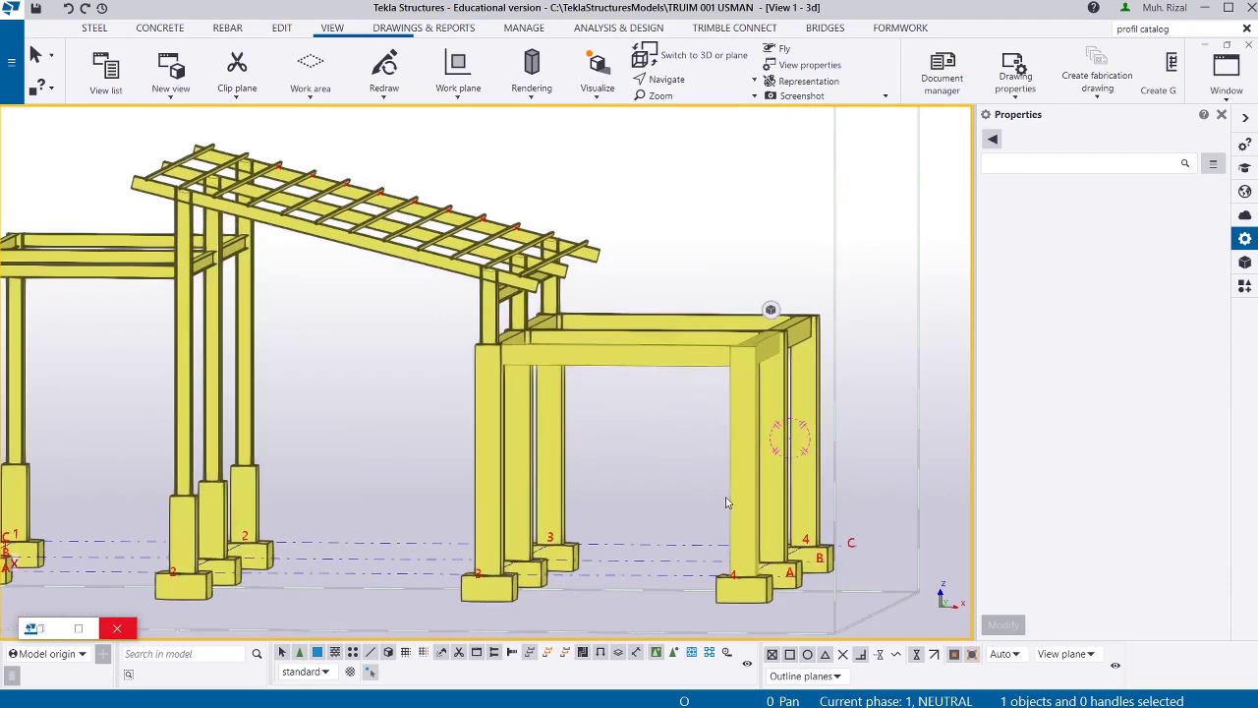
{"action": "left_click_drag", "start_coordinate": [924, 459], "coordinate": [329, 403]}
{"action": "middle_click_drag", "start_coordinate": [356, 430], "coordinate": [702, 403], "text": "ctrl"}
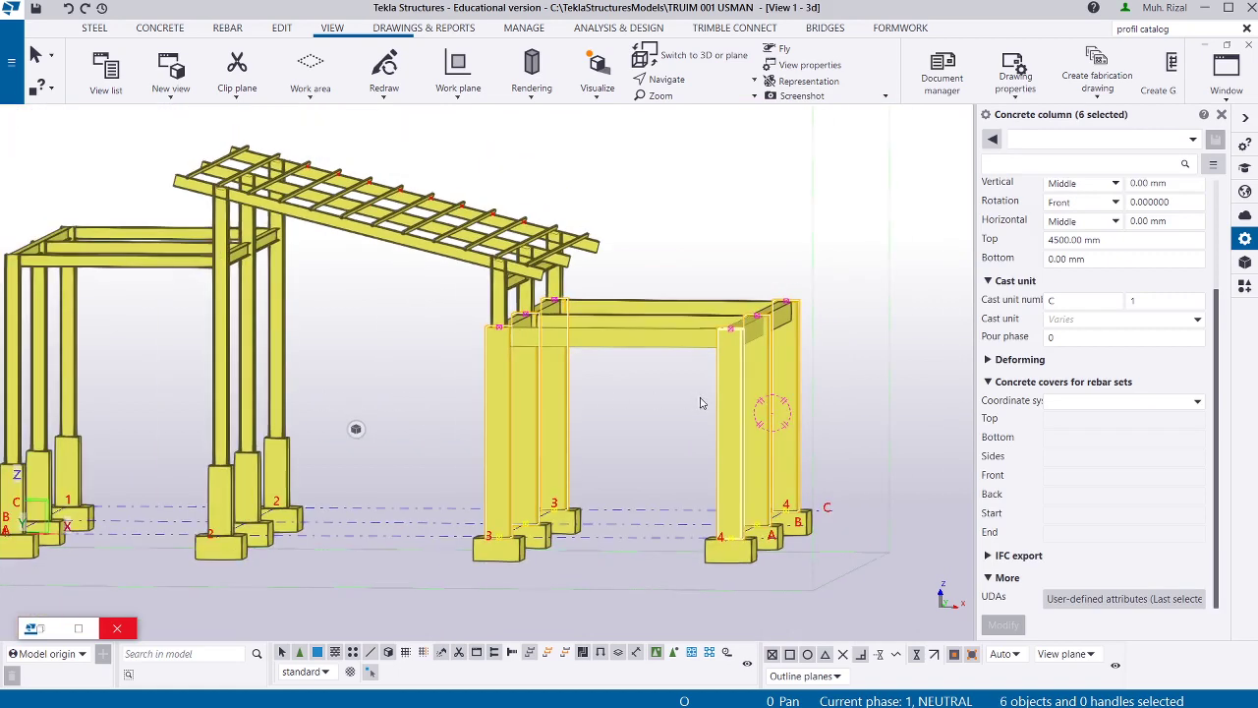
{"action": "middle_click_drag", "start_coordinate": [275, 492], "coordinate": [246, 516], "text": "ctrl"}
{"action": "left_click", "coordinate": [263, 515], "text": "ctrl"}
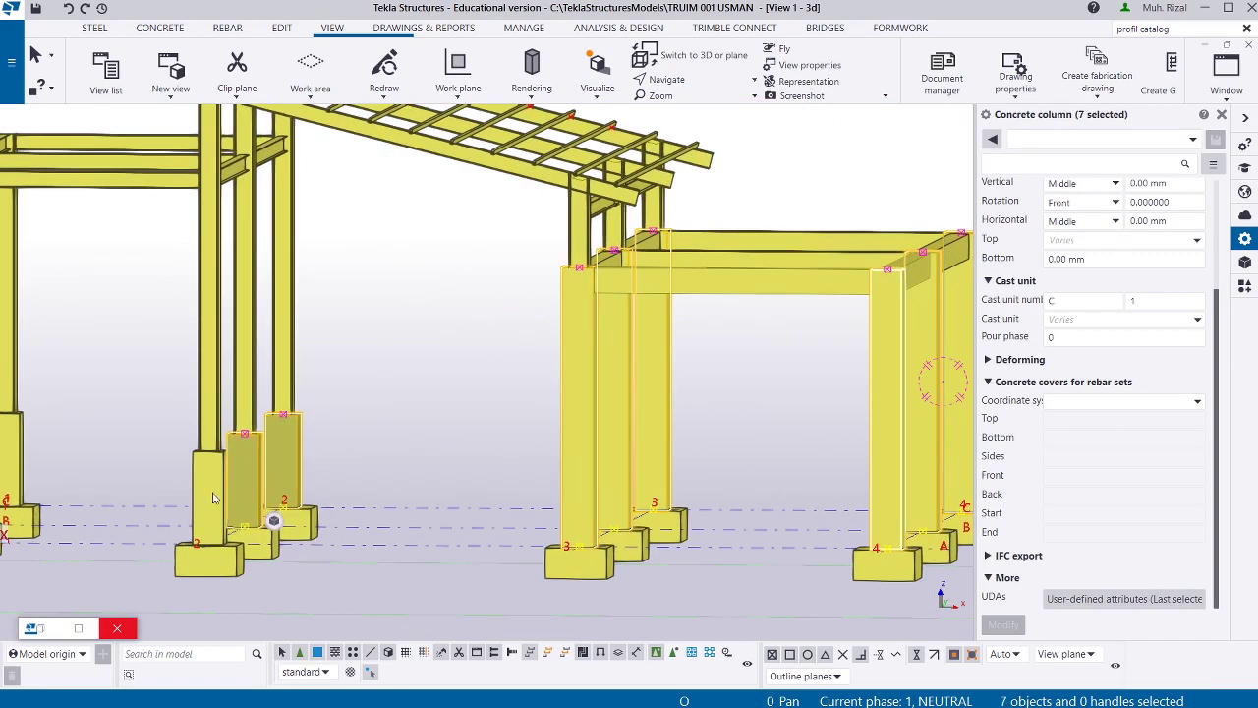
{"action": "left_click", "coordinate": [230, 522], "text": "ctrl"}
{"action": "scroll", "coordinate": [207, 501], "scroll_direction": "down", "scroll_amount": 2}
{"action": "scroll", "coordinate": [180, 472], "scroll_direction": "up", "scroll_amount": 3}
{"action": "left_click", "coordinate": [201, 447], "text": "ctrl"}
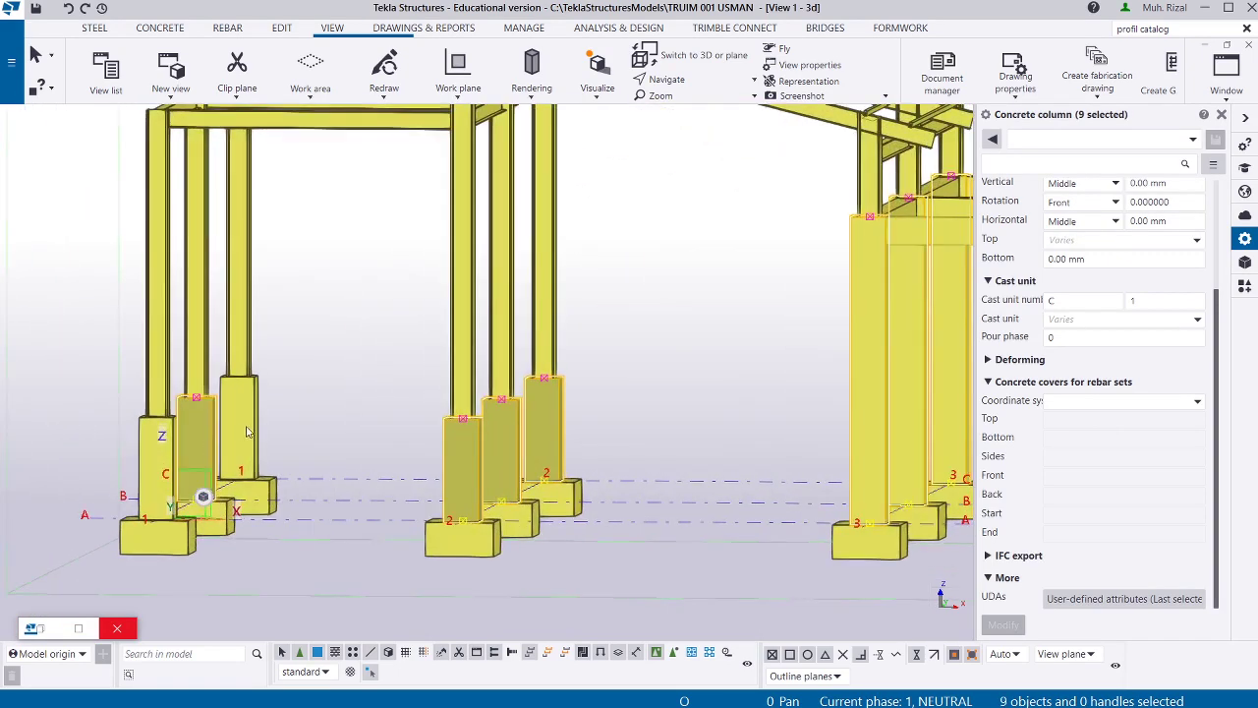
{"action": "left_click", "coordinate": [241, 433], "text": "ctrl"}
{"action": "left_click", "coordinate": [166, 467], "text": "ctrl"}
{"action": "left_click", "coordinate": [162, 464], "text": "ctrl"}
{"action": "scroll", "coordinate": [165, 466], "scroll_direction": "down", "scroll_amount": 4}
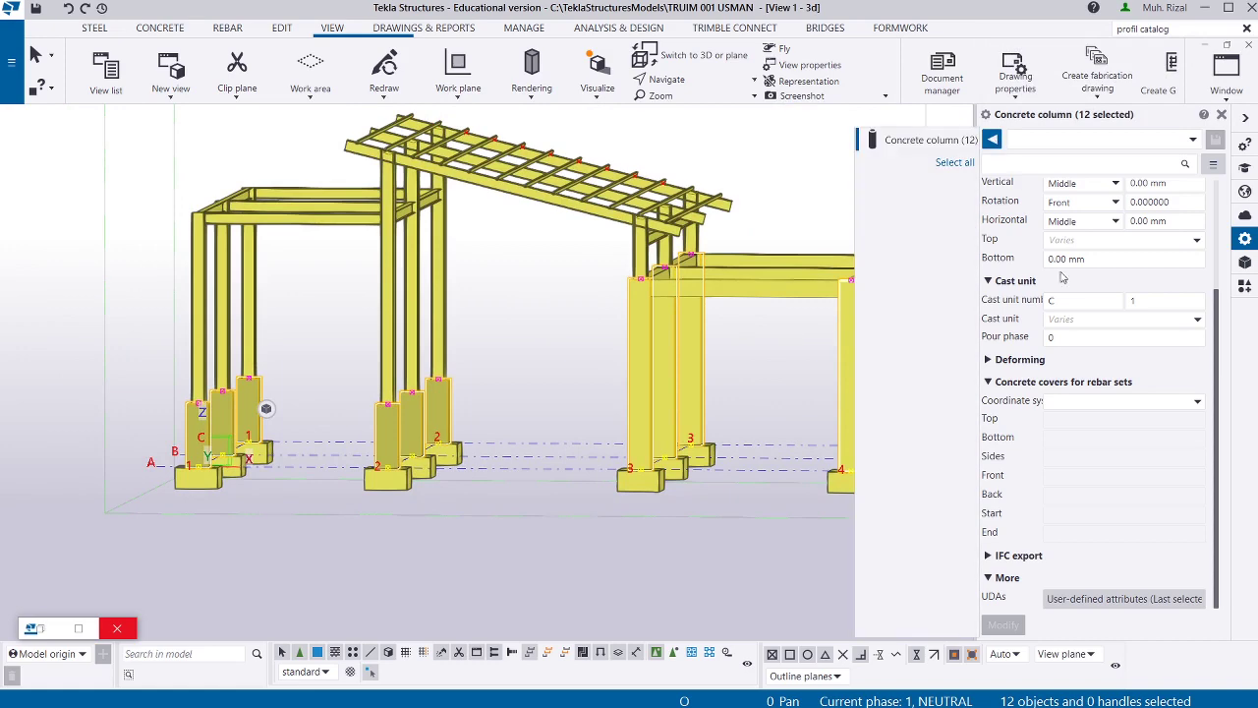
{"action": "left_click", "coordinate": [1088, 609]}
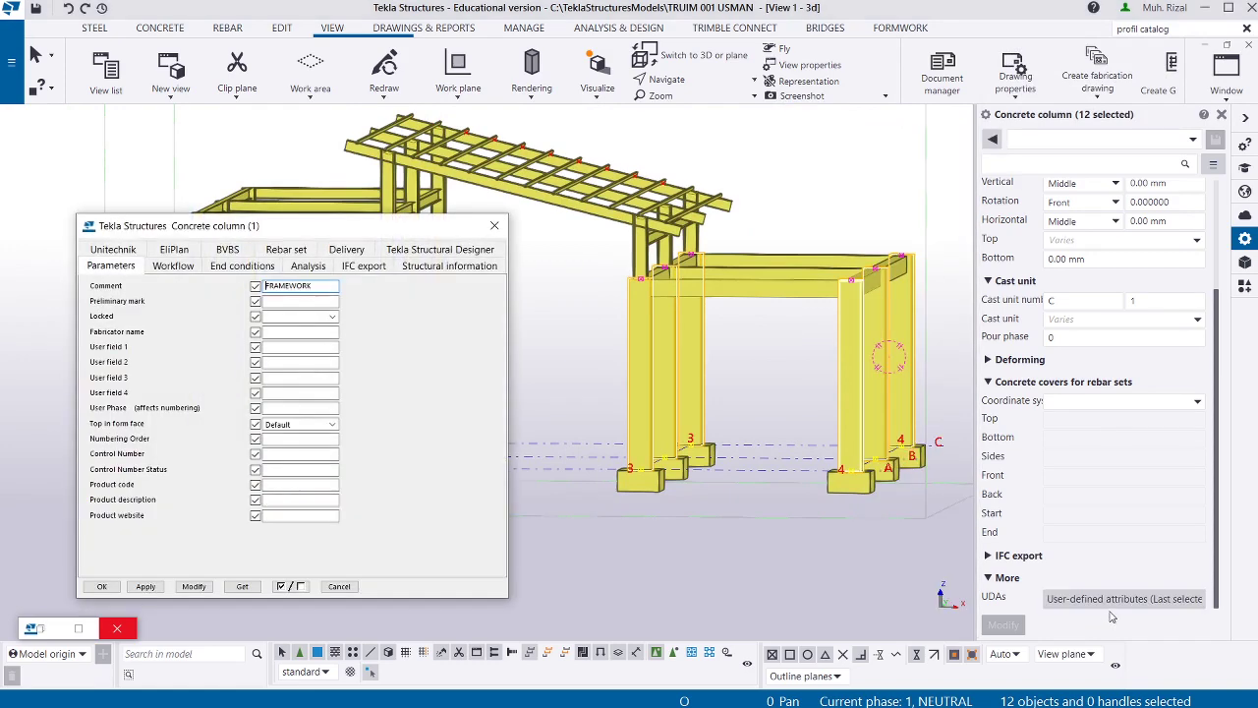
{"action": "left_click", "coordinate": [194, 587]}
{"action": "left_click", "coordinate": [100, 586]}
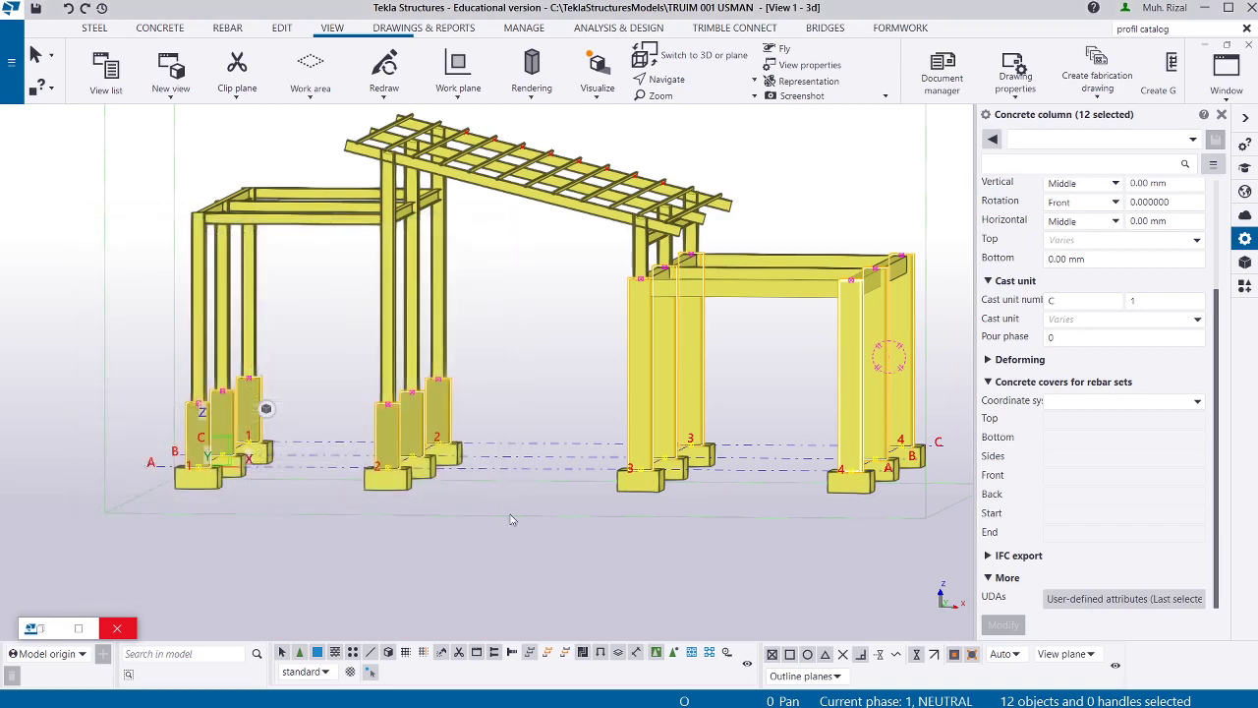
{"action": "left_click", "coordinate": [479, 571]}
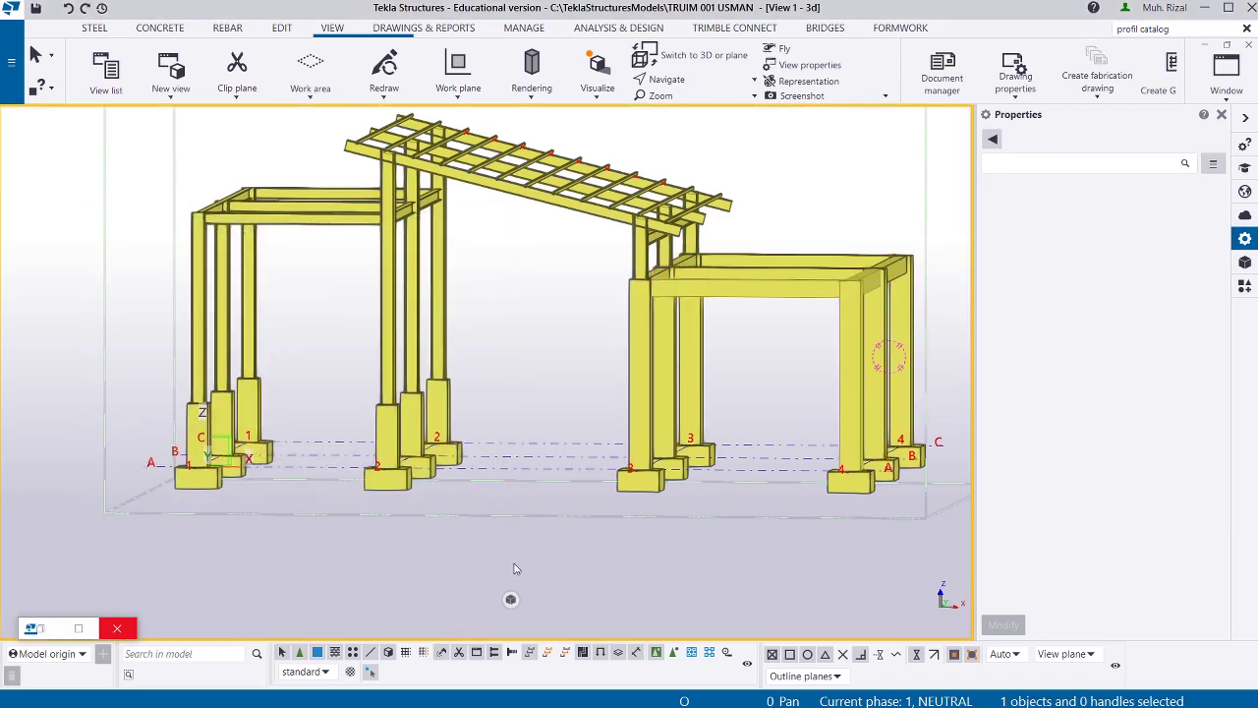
Examine the object groups and colors of the By Status object representation and close the representation and view properties dialogs.
{"action": "double_click", "coordinate": [517, 568]}
{"action": "left_click", "coordinate": [1055, 313]}
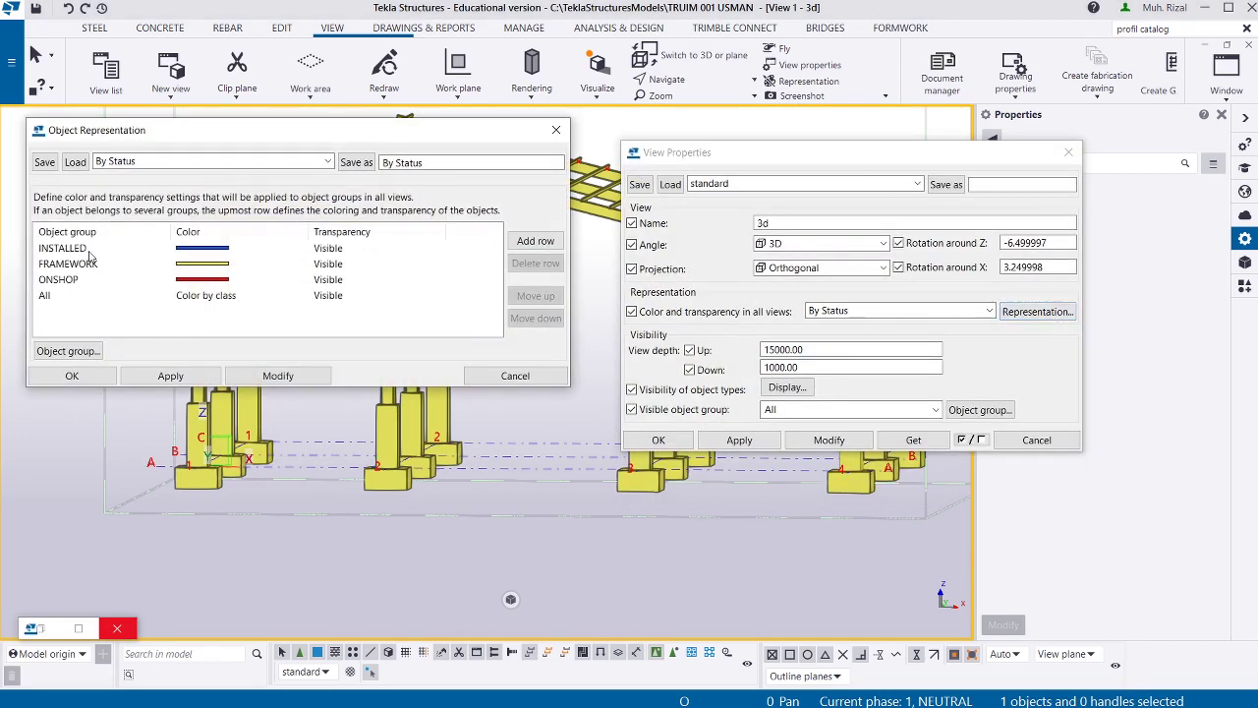
{"action": "left_click", "coordinate": [78, 252]}
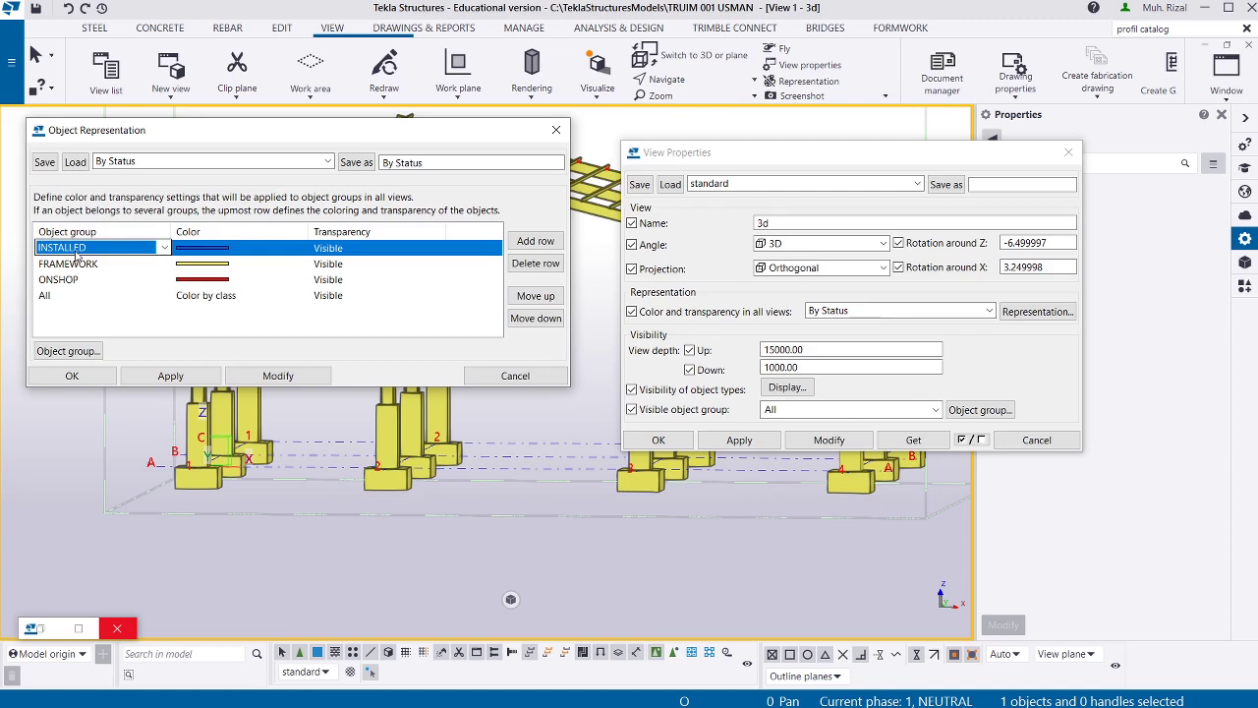
{"action": "left_click", "coordinate": [556, 130]}
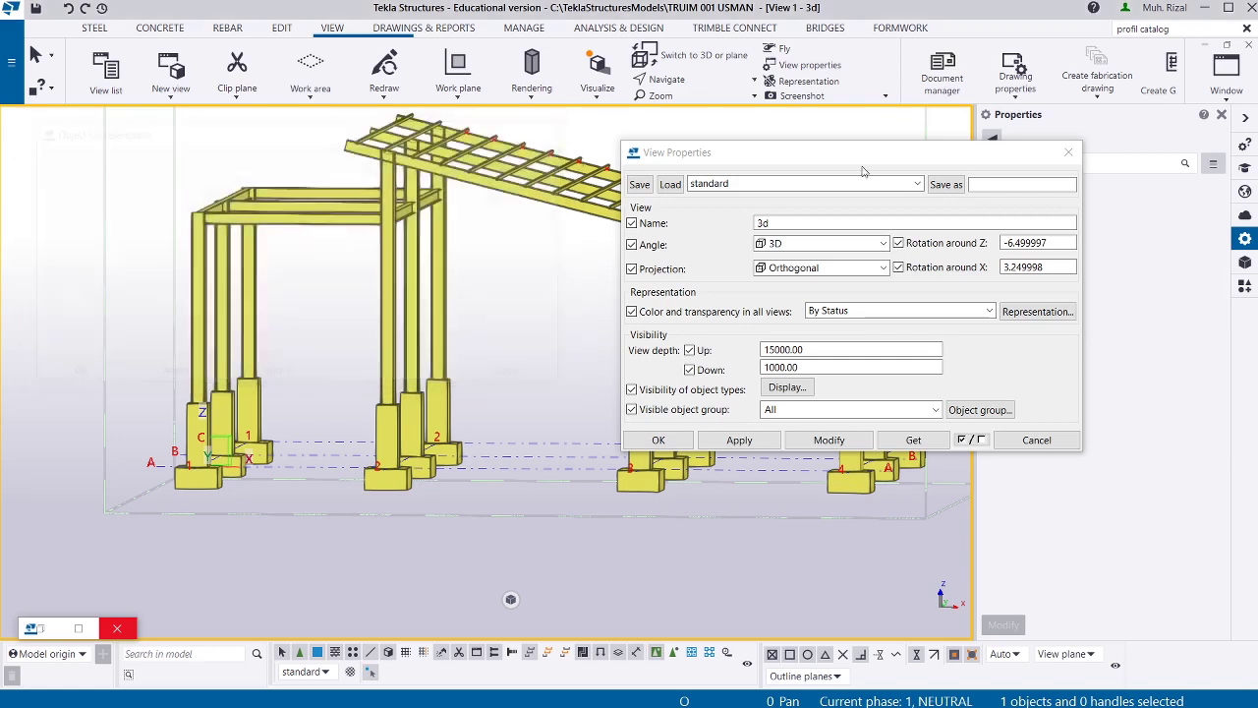
{"action": "left_click", "coordinate": [1069, 151]}
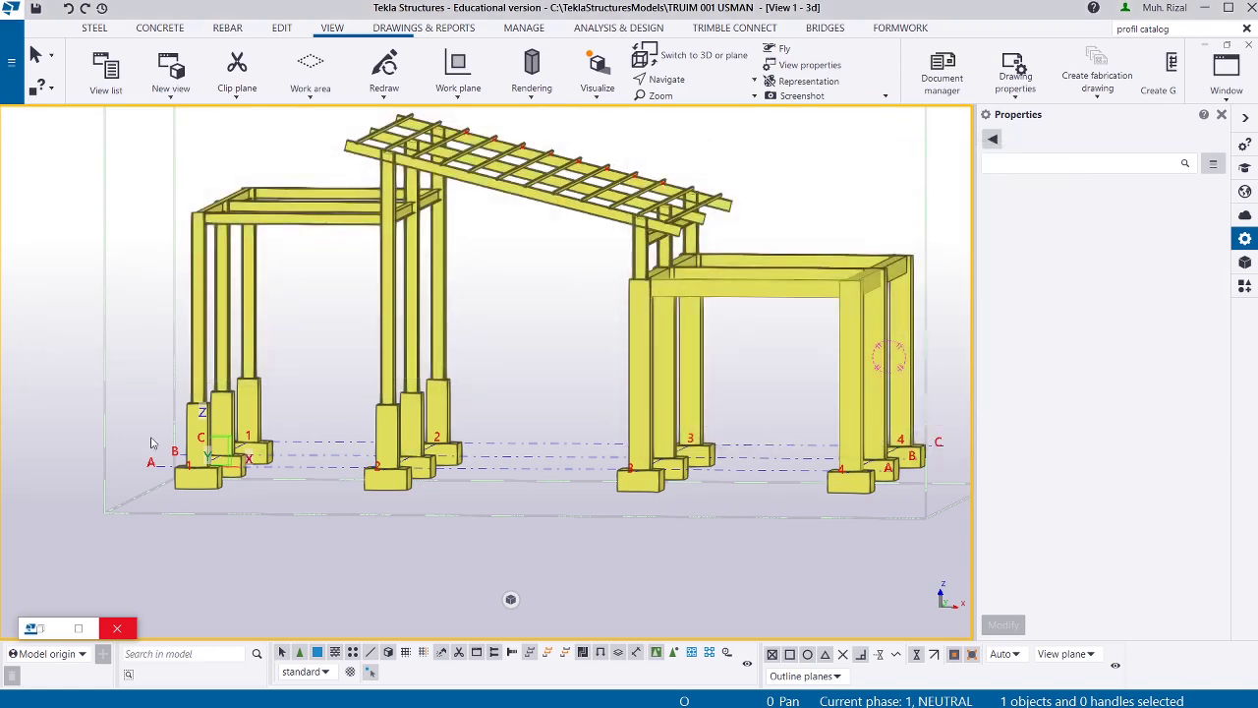
Set the Comment user-defined attribute of all twelve pad footings to INSTALLED and clear the selection.
{"action": "left_click_drag", "start_coordinate": [153, 440], "coordinate": [946, 507]}
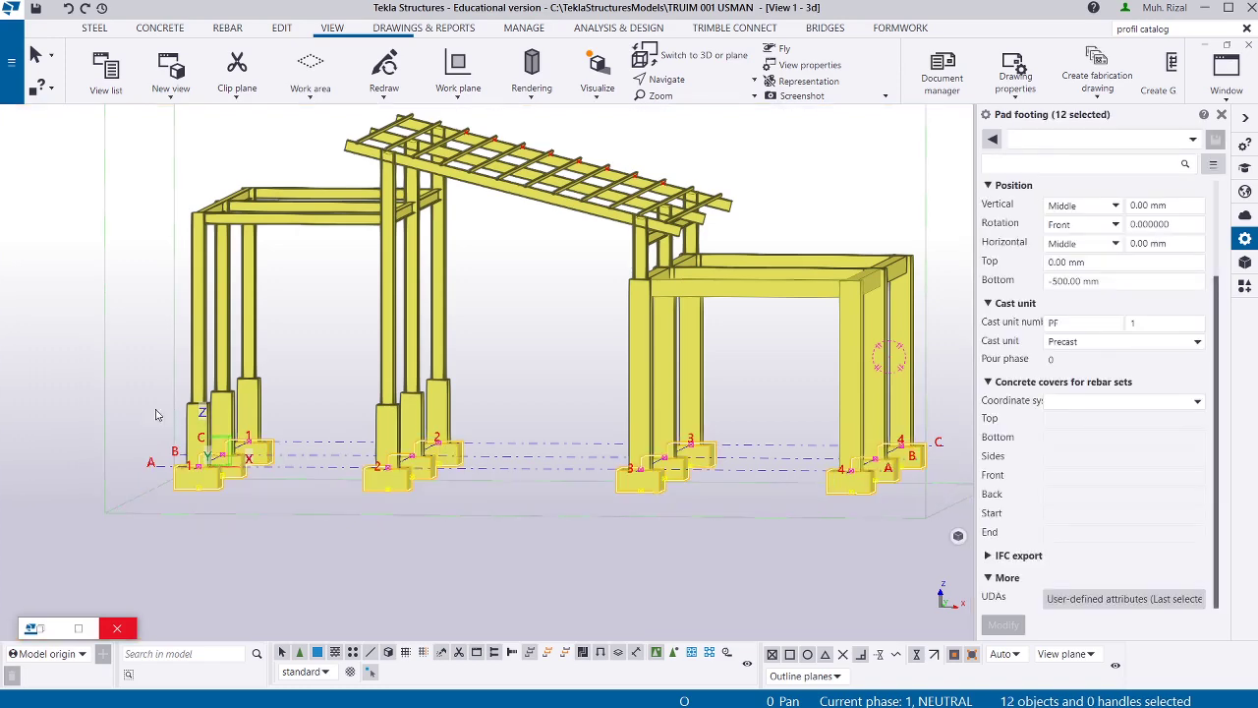
{"action": "scroll", "coordinate": [127, 435], "scroll_direction": "down", "scroll_amount": 2}
{"action": "left_click_drag", "start_coordinate": [149, 436], "coordinate": [869, 513]}
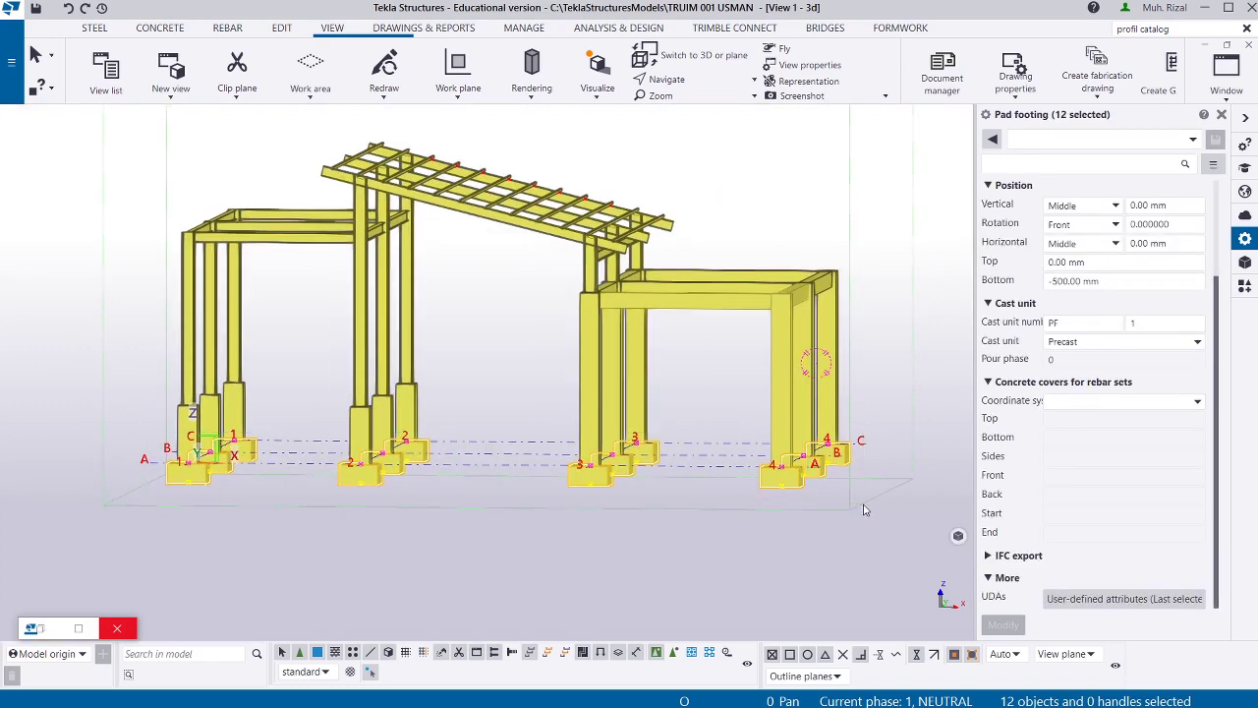
{"action": "left_click", "coordinate": [1107, 604]}
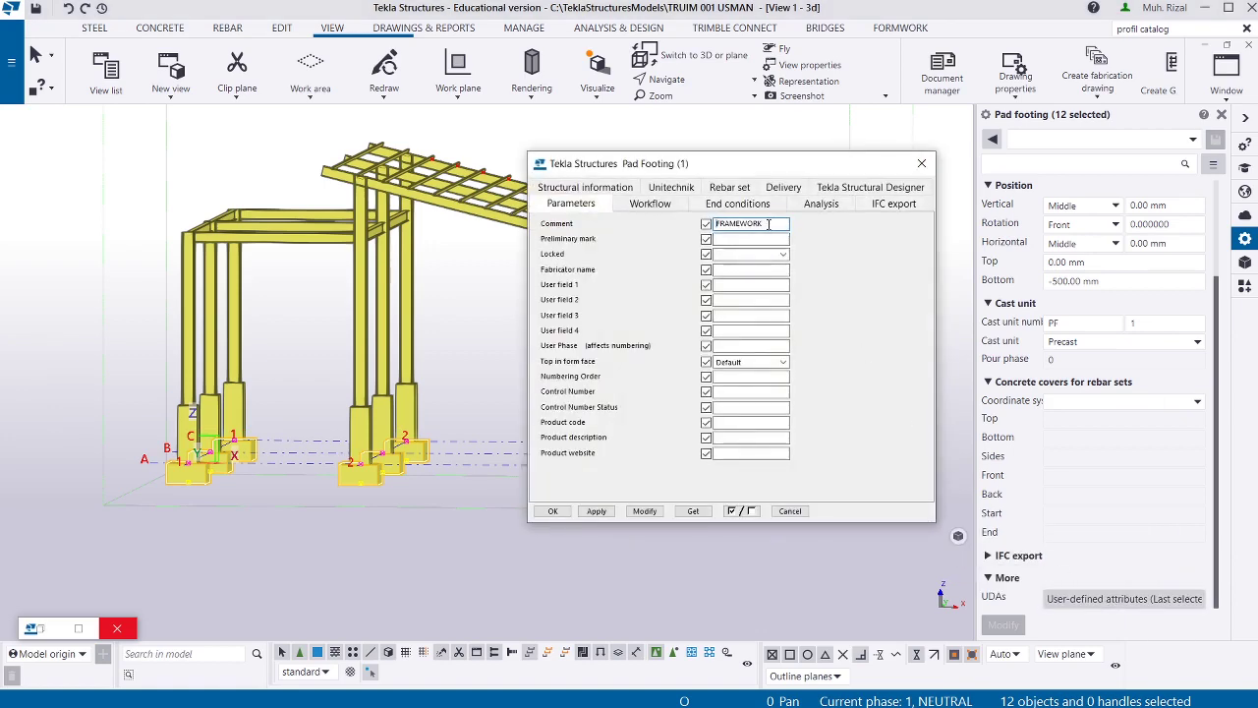
{"action": "left_click_drag", "start_coordinate": [763, 224], "coordinate": [704, 217]}
{"action": "type", "text": "INSTALLED"}
{"action": "left_click", "coordinate": [644, 511]}
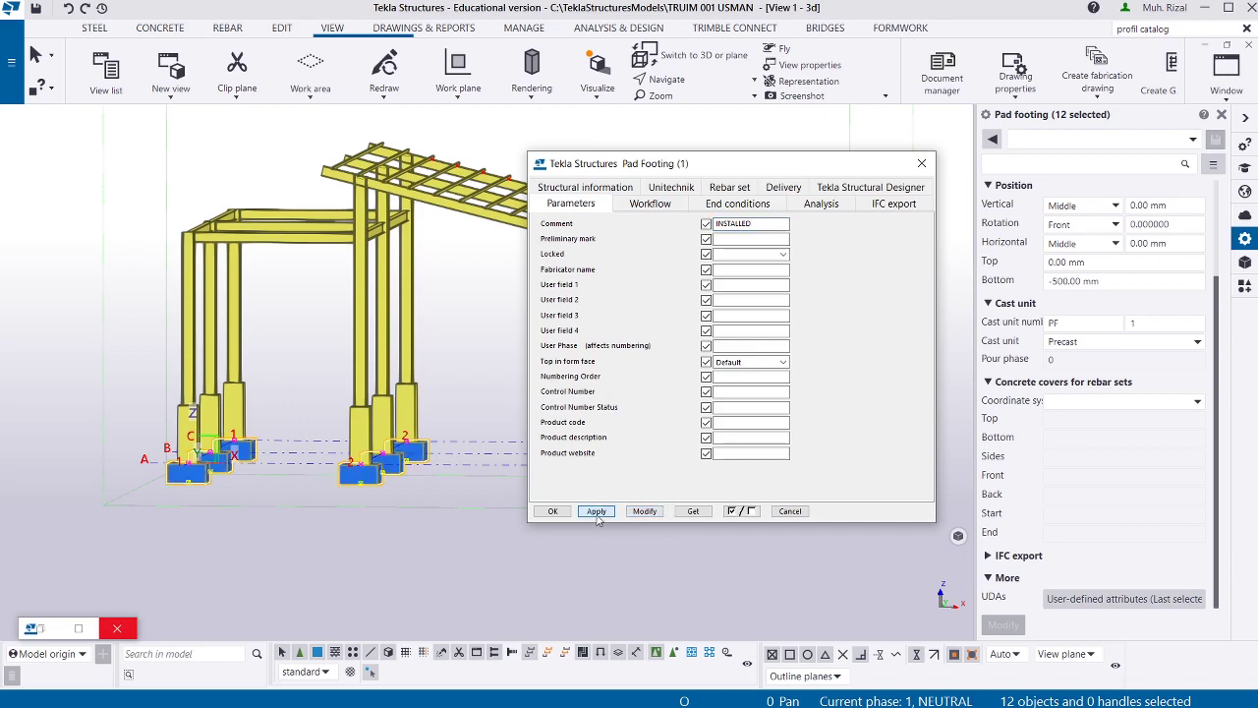
{"action": "left_click", "coordinate": [552, 511]}
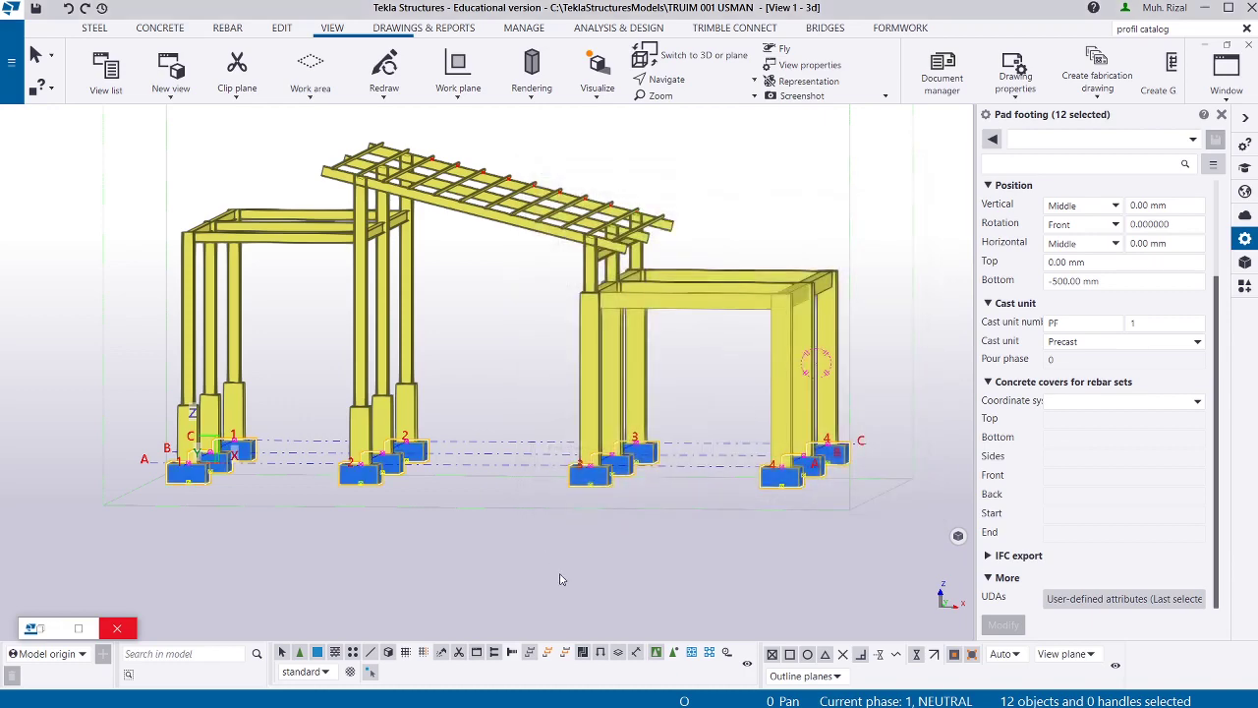
{"action": "left_click", "coordinate": [597, 596]}
{"action": "middle_click_drag", "start_coordinate": [598, 597], "coordinate": [311, 462], "text": "ctrl"}
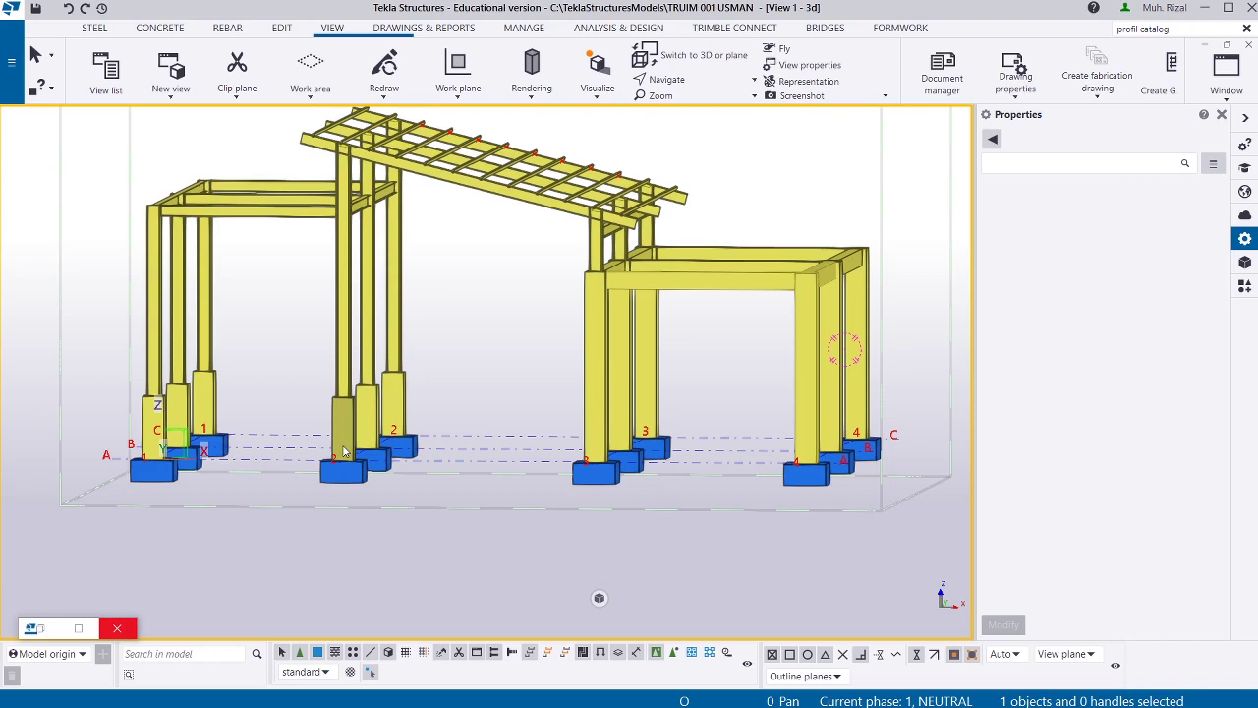
Select the STELL_COLUMN phase's objects through the Phase Manager, check their Comment user-defined attribute and clear the selection.
{"action": "left_click", "coordinate": [39, 630]}
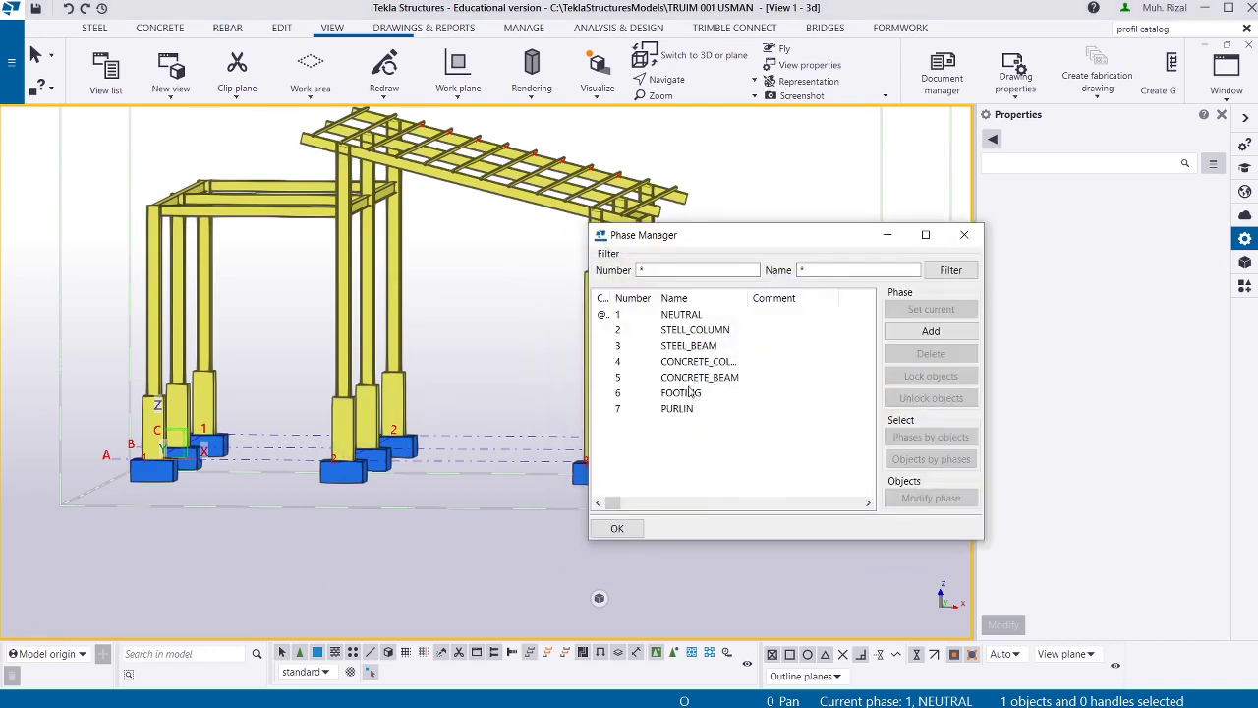
{"action": "left_click", "coordinate": [704, 334]}
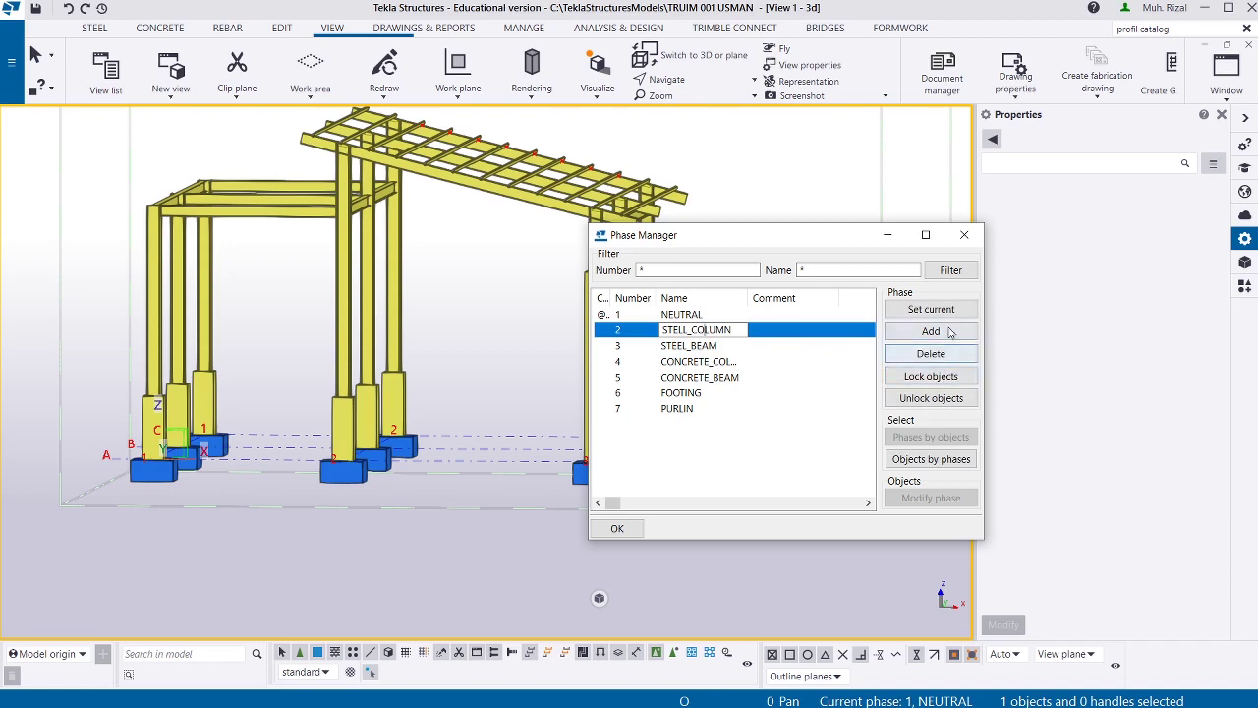
{"action": "left_click", "coordinate": [768, 367]}
{"action": "left_click", "coordinate": [742, 335]}
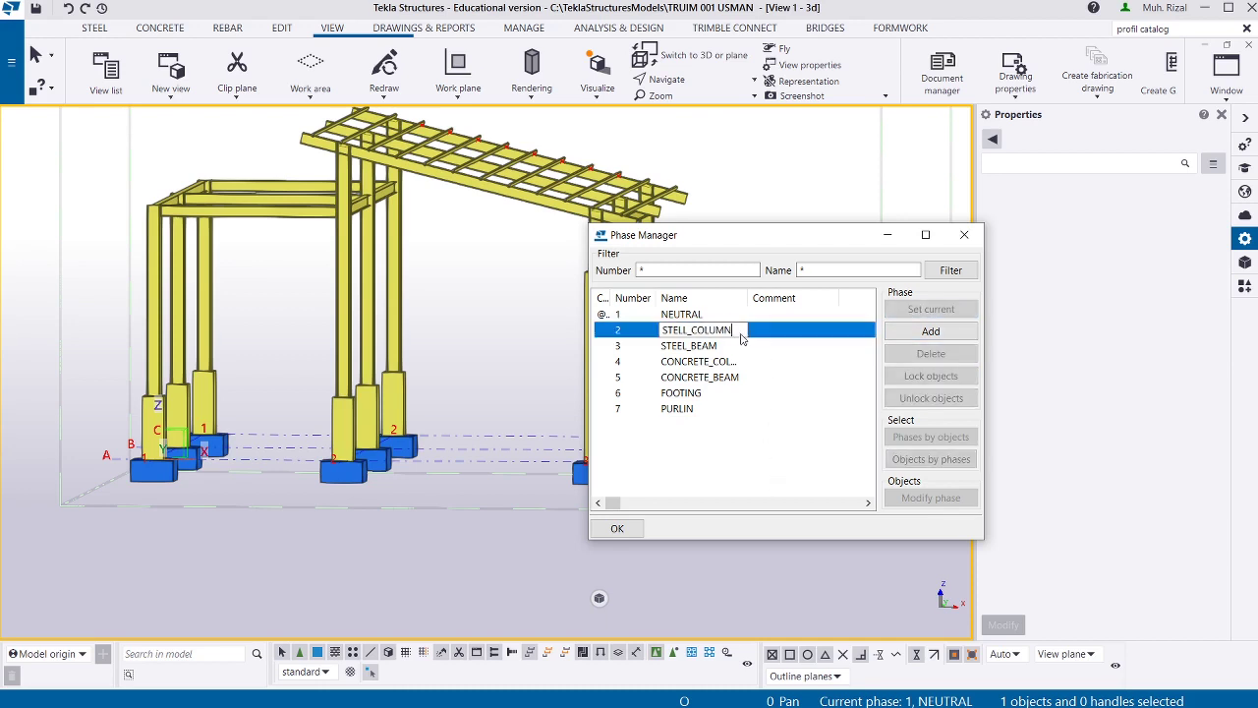
{"action": "left_click", "coordinate": [925, 460]}
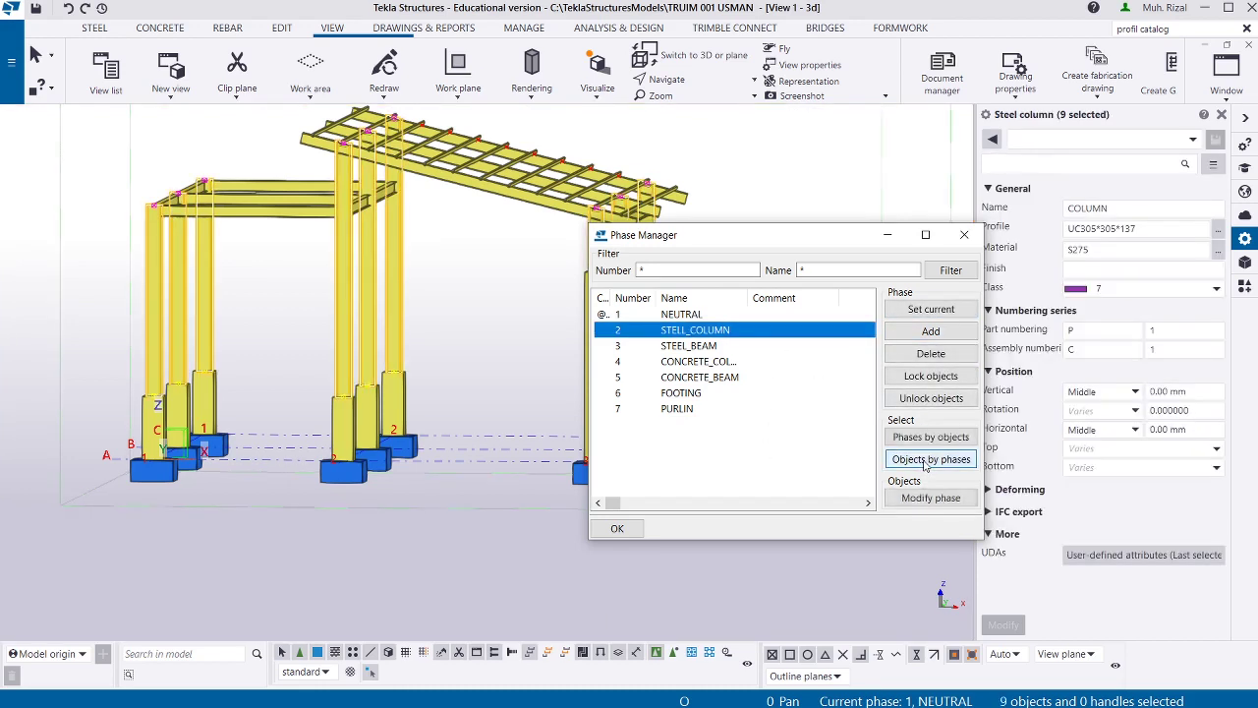
{"action": "left_click", "coordinate": [1139, 560]}
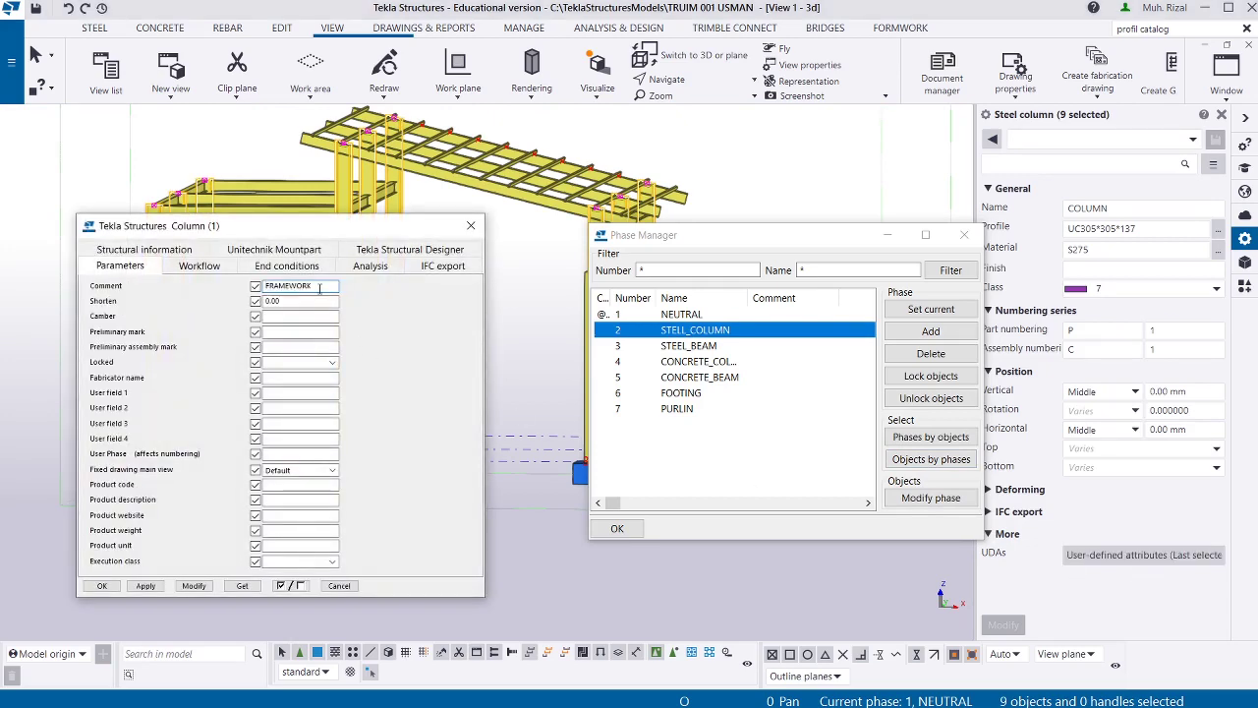
{"action": "left_click", "coordinate": [470, 226]}
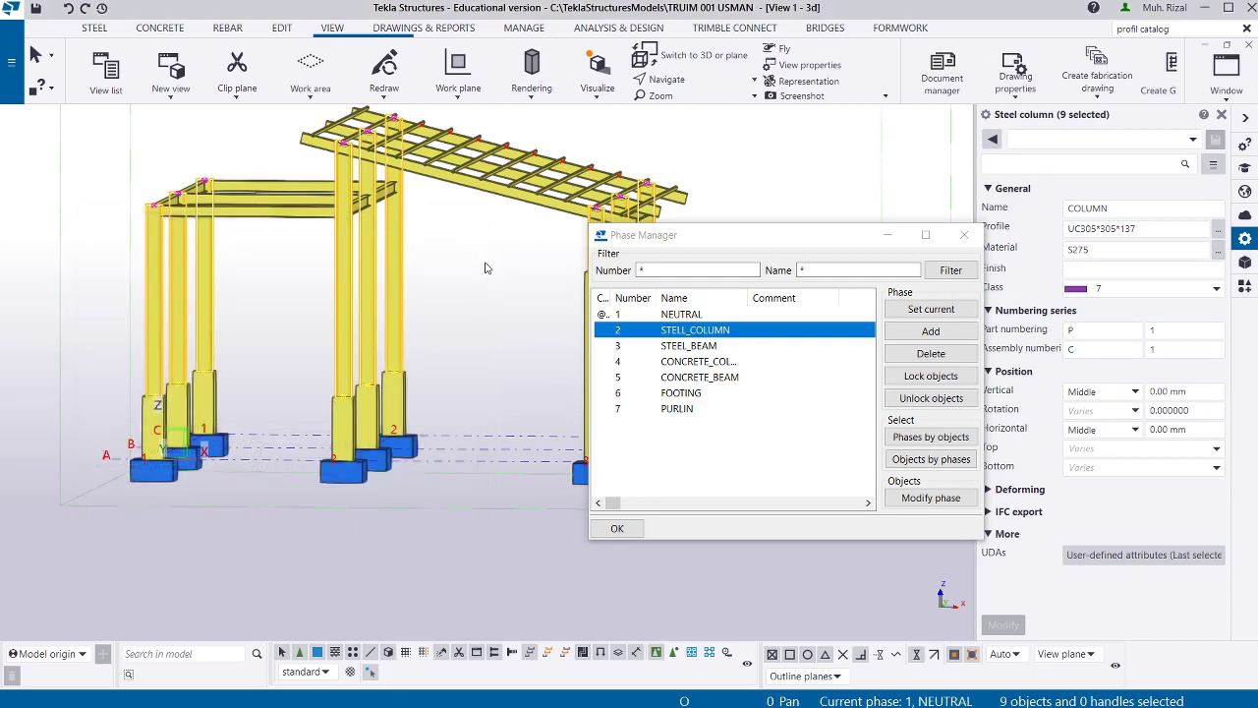
{"action": "left_click", "coordinate": [484, 267]}
{"action": "middle_click_drag", "start_coordinate": [485, 268], "coordinate": [266, 253], "text": "ctrl"}
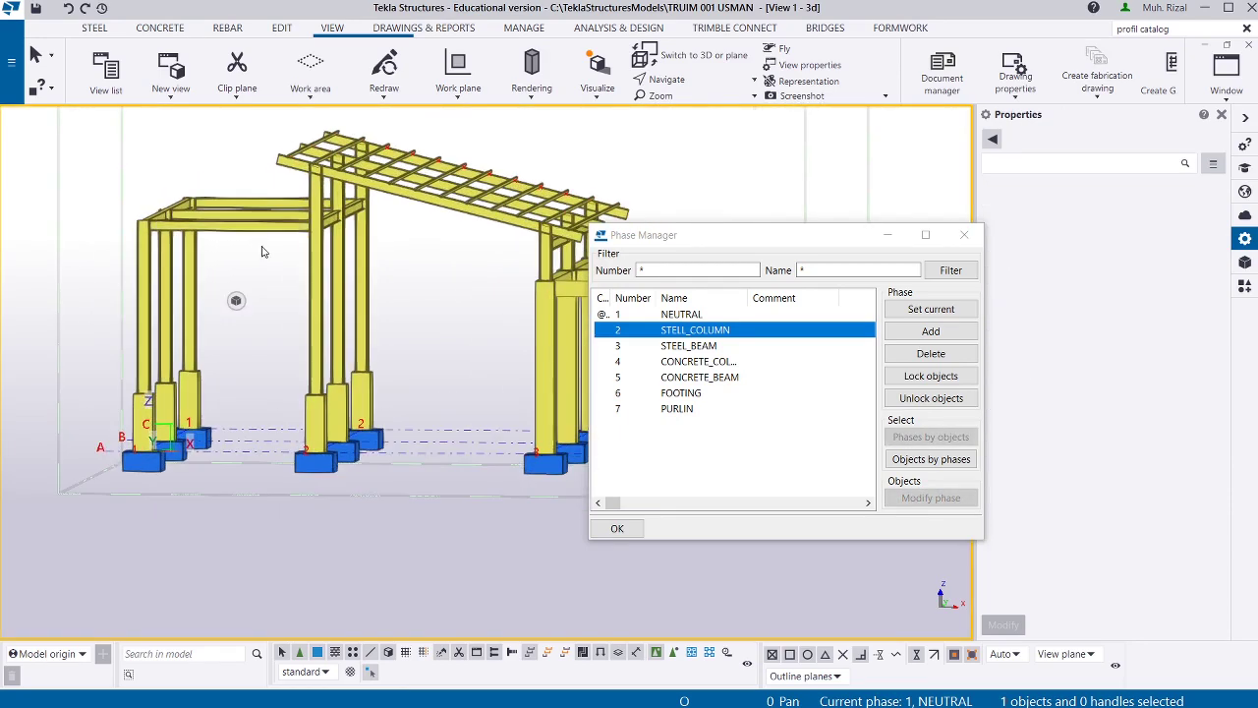
Set the Comment user-defined attribute of the three long steel beams between grids 1 and 2 to ONSHOP and clear the selection.
{"action": "left_click", "coordinate": [247, 178]}
{"action": "scroll", "coordinate": [261, 212], "scroll_direction": "up", "scroll_amount": 5}
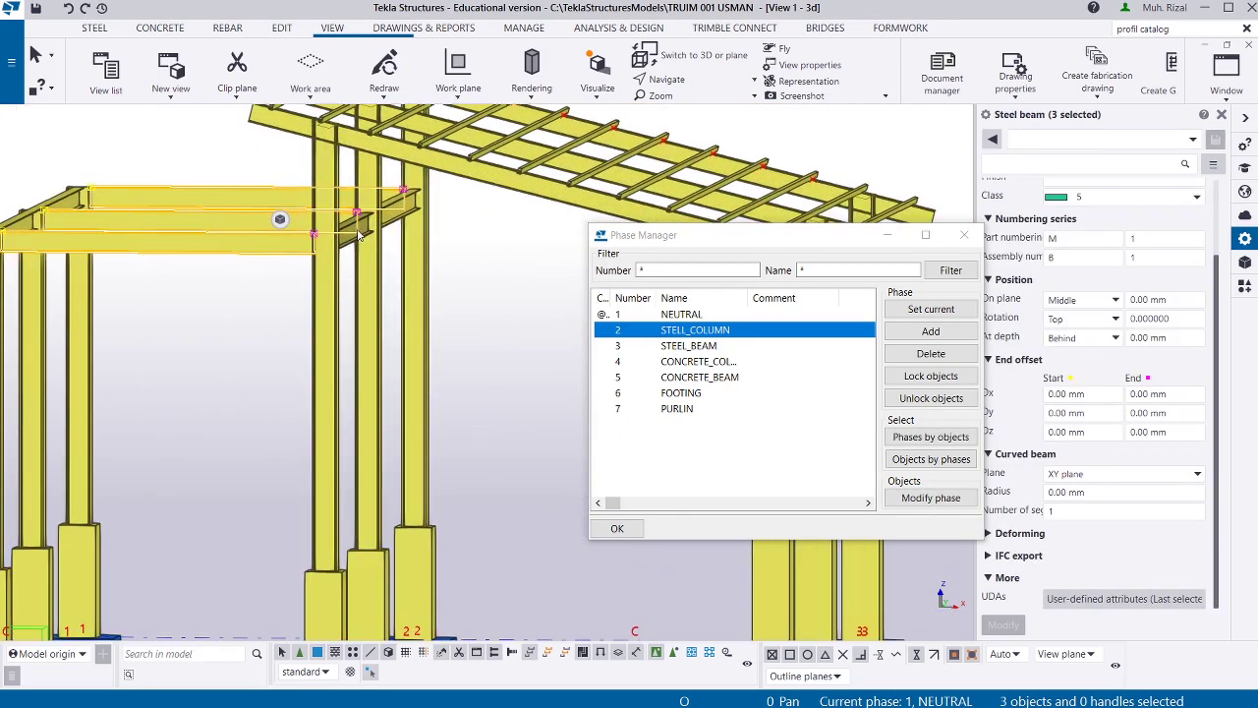
{"action": "left_click", "coordinate": [738, 346]}
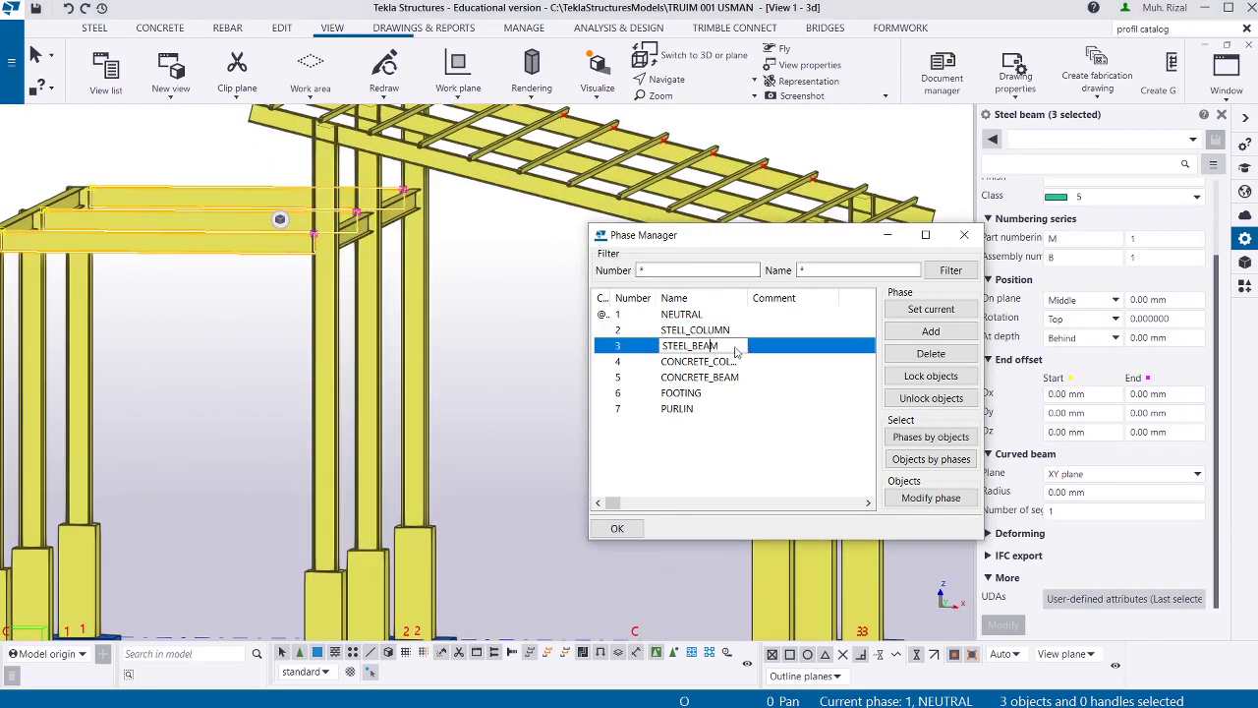
{"action": "left_click", "coordinate": [934, 437]}
{"action": "scroll", "coordinate": [137, 282], "scroll_direction": "down", "scroll_amount": 5}
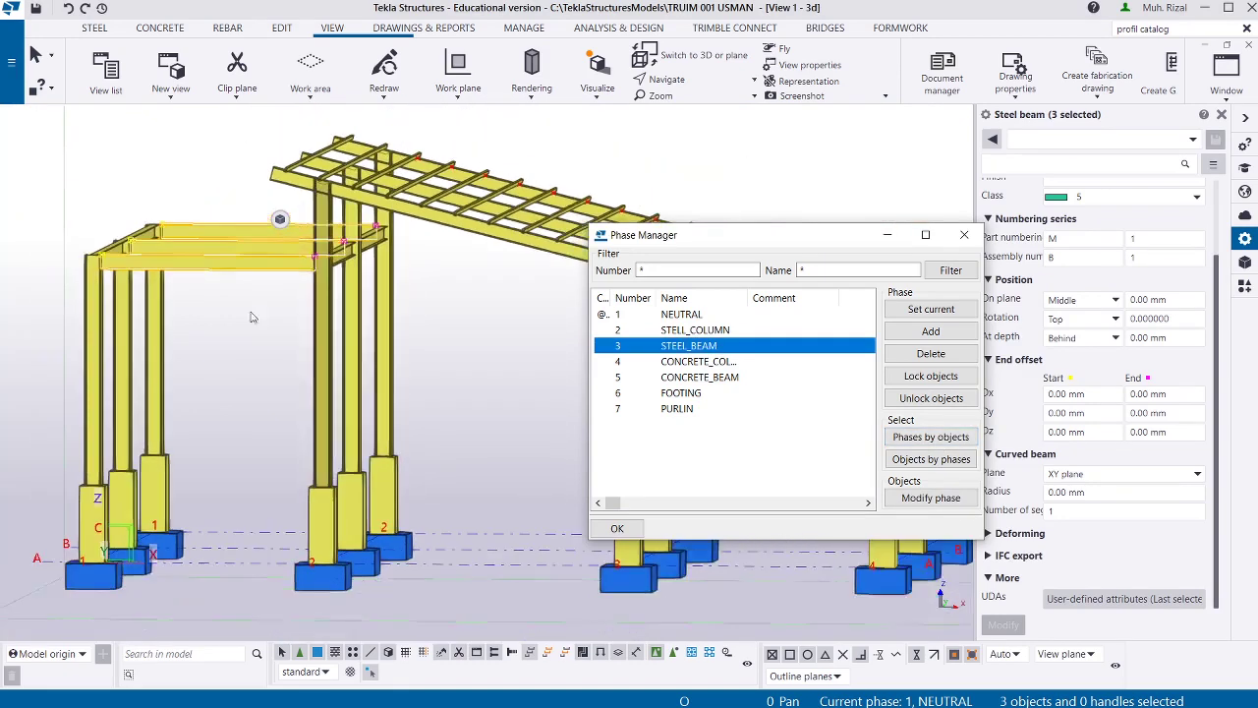
{"action": "scroll", "coordinate": [137, 282], "scroll_direction": "down", "scroll_amount": 3}
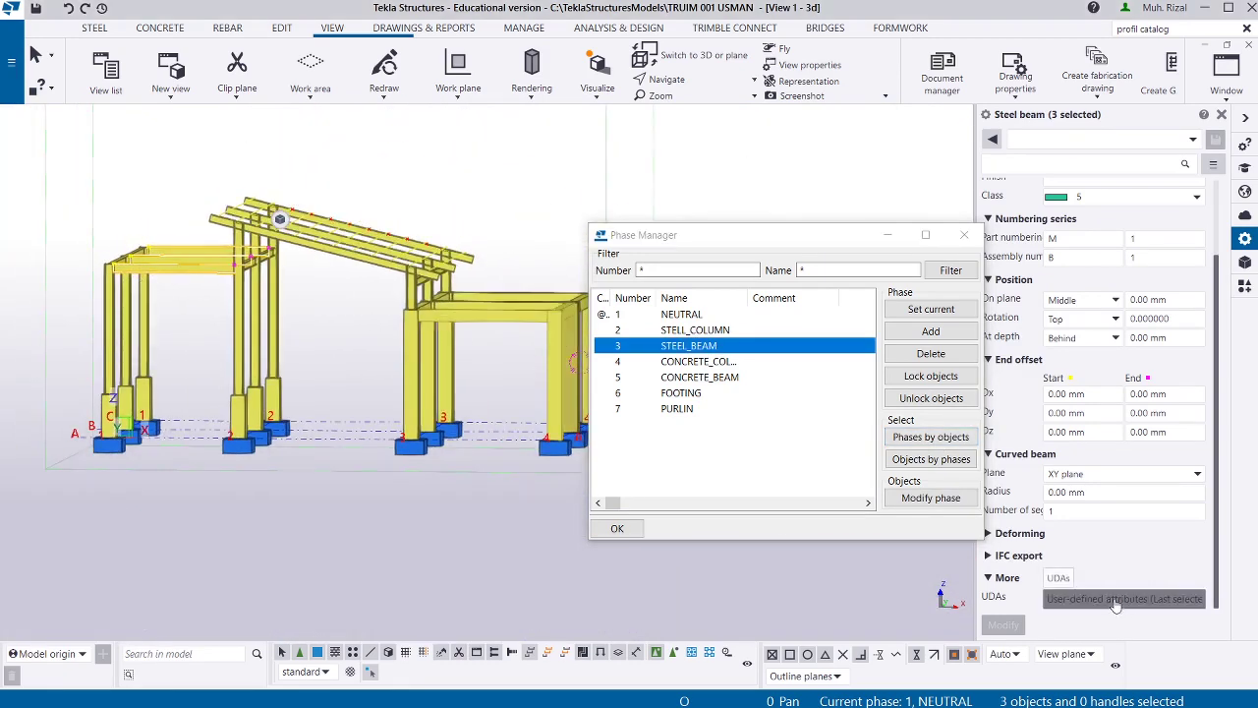
{"action": "left_click", "coordinate": [1081, 598]}
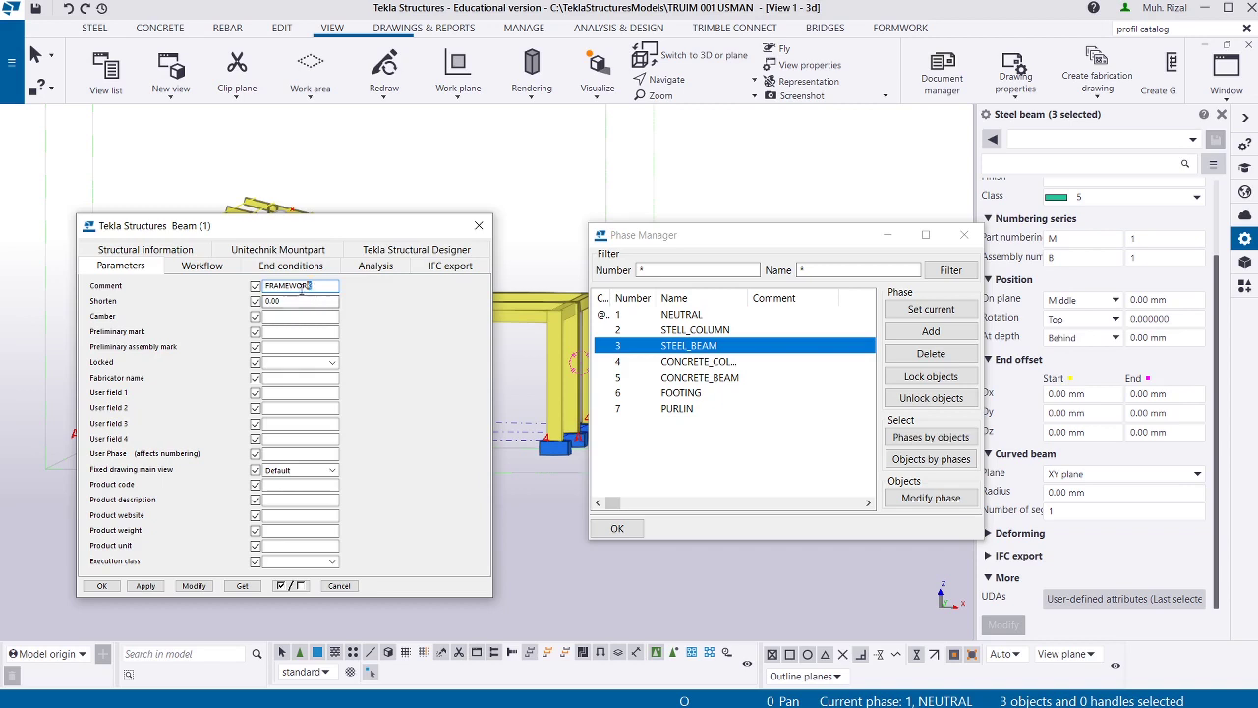
{"action": "type", "text": "ONSHOP"}
{"action": "left_click", "coordinate": [195, 586]}
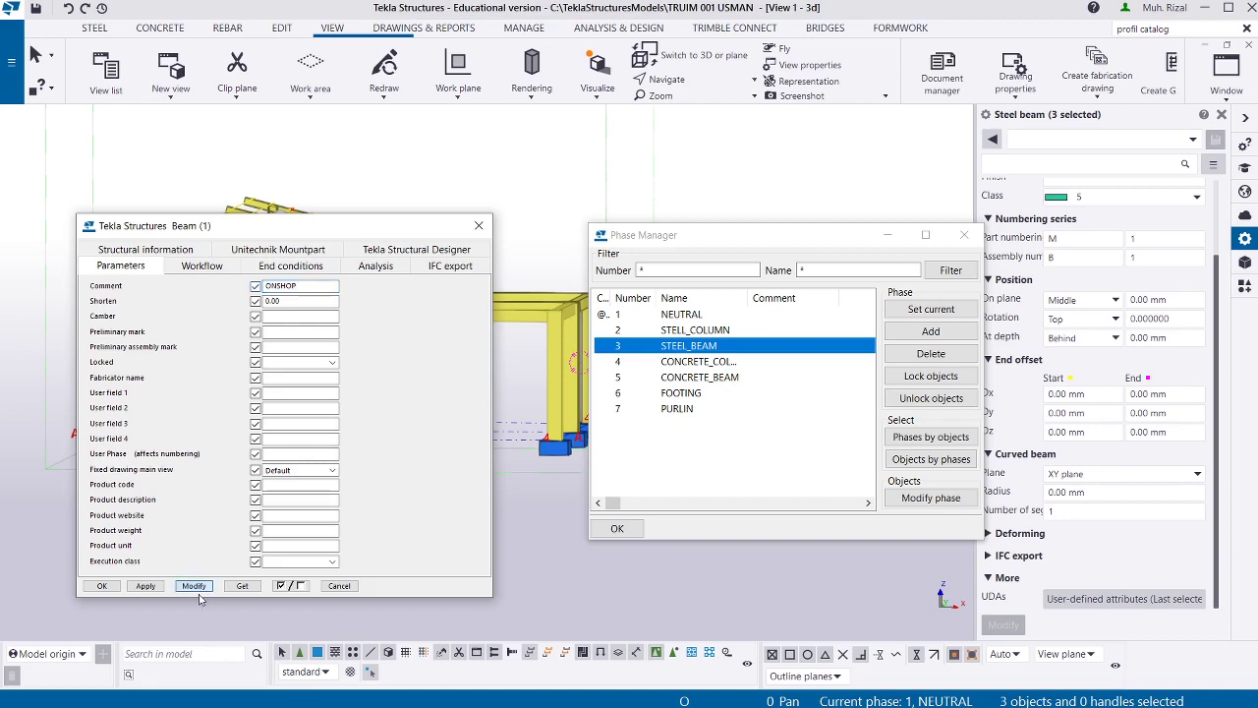
{"action": "left_click", "coordinate": [102, 585]}
{"action": "left_click", "coordinate": [306, 537]}
{"action": "scroll", "coordinate": [303, 429], "scroll_direction": "down", "scroll_amount": 1}
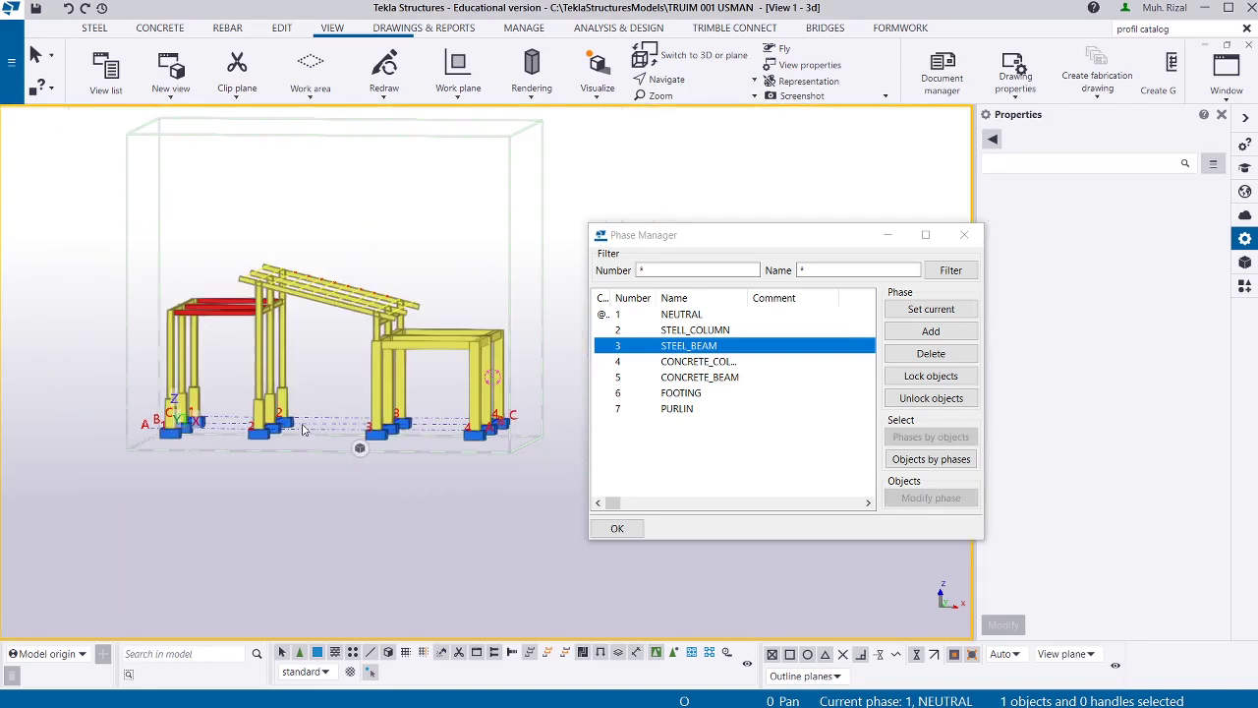
{"action": "scroll", "coordinate": [339, 315], "scroll_direction": "up", "scroll_amount": 4}
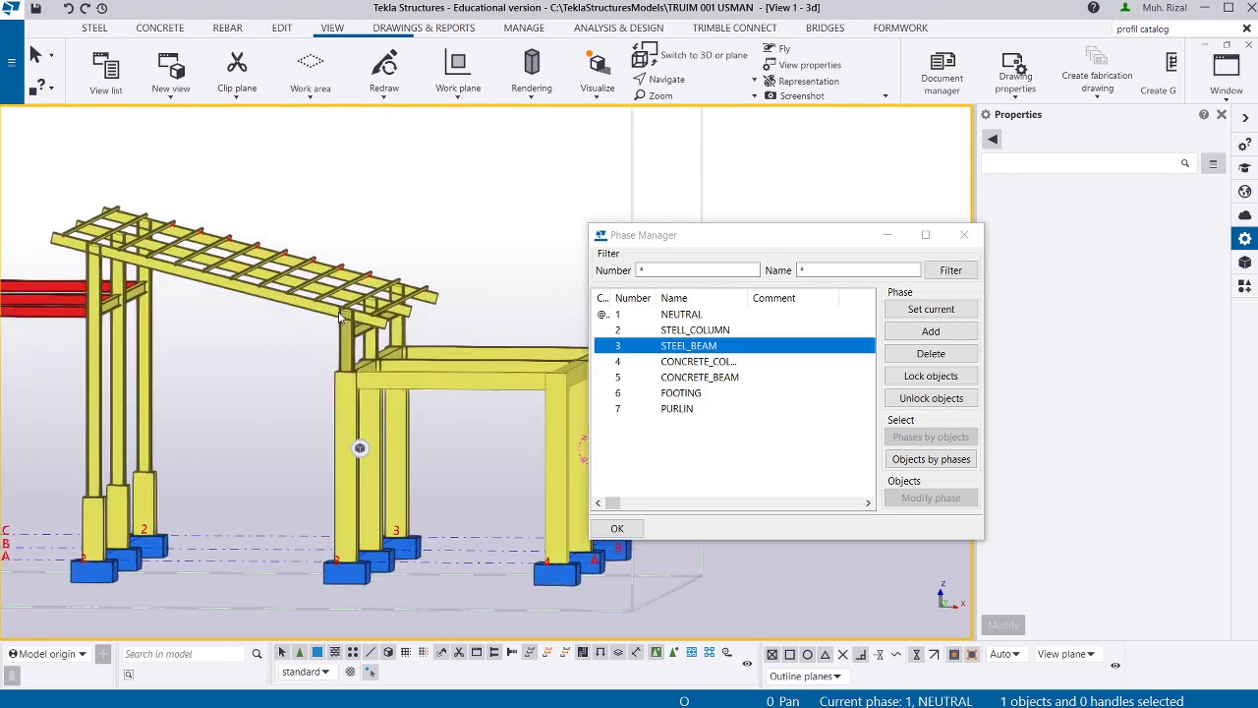
Set the Comment user-defined attribute of all objects in the STEEL_BEAM phase to ONSHOP, clear the selection and close the Phase Manager.
{"action": "left_click", "coordinate": [735, 345]}
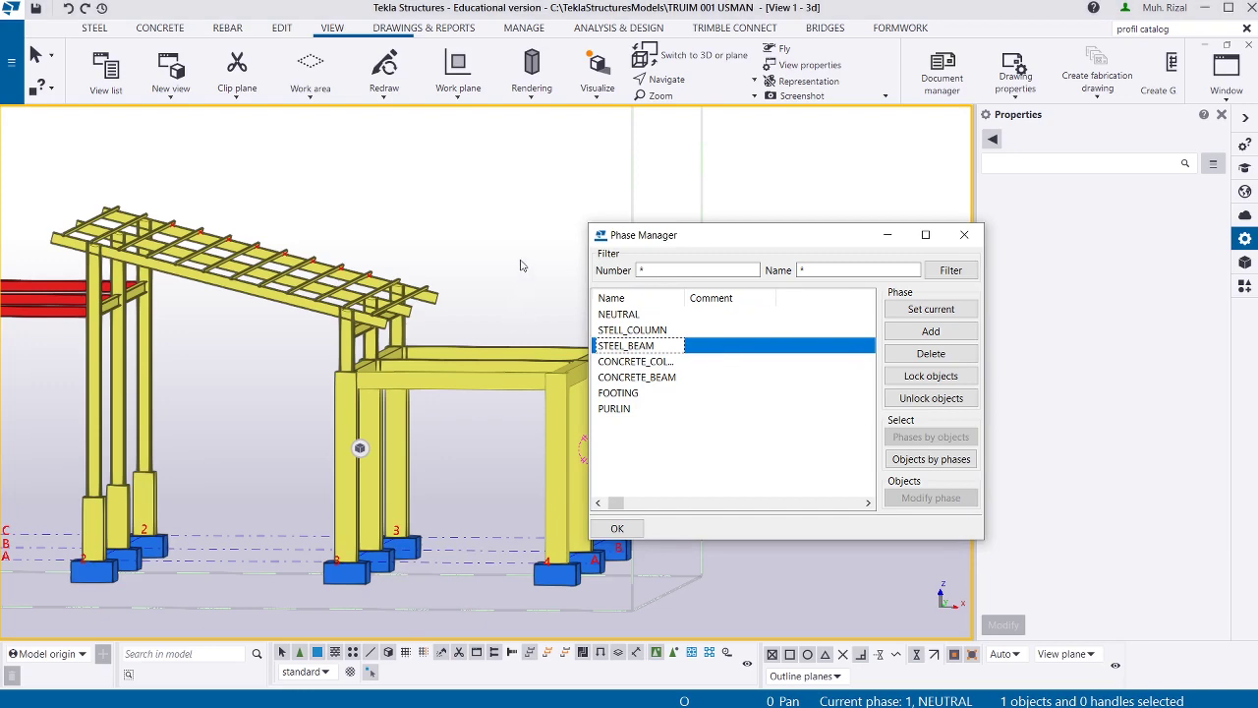
{"action": "middle_click_drag", "start_coordinate": [522, 265], "coordinate": [344, 346], "text": "ctrl"}
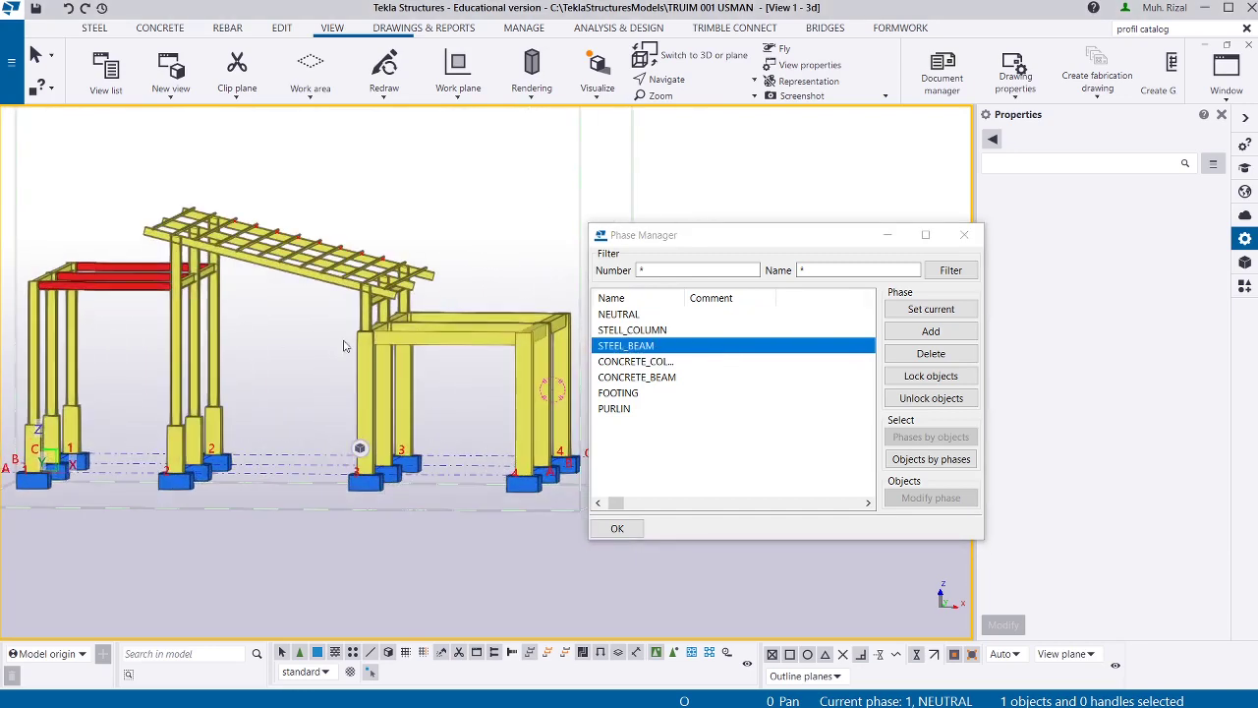
{"action": "left_click", "coordinate": [678, 351]}
{"action": "left_click", "coordinate": [712, 349]}
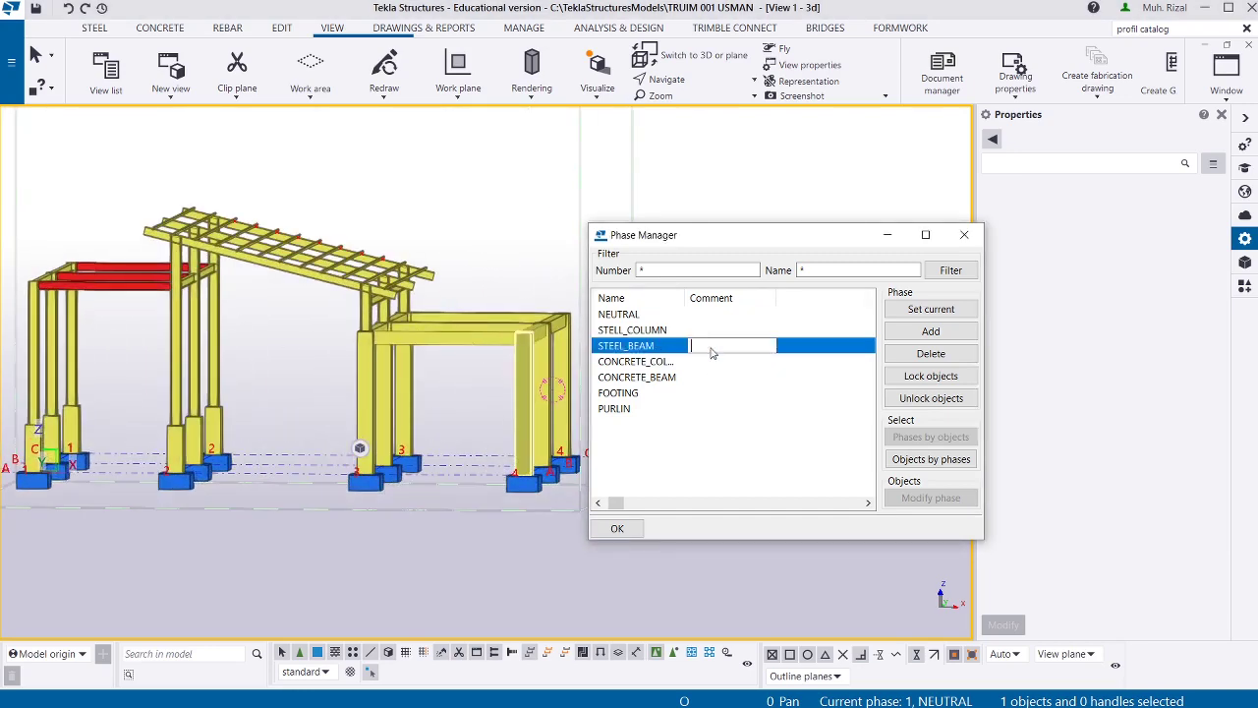
{"action": "left_click", "coordinate": [917, 460]}
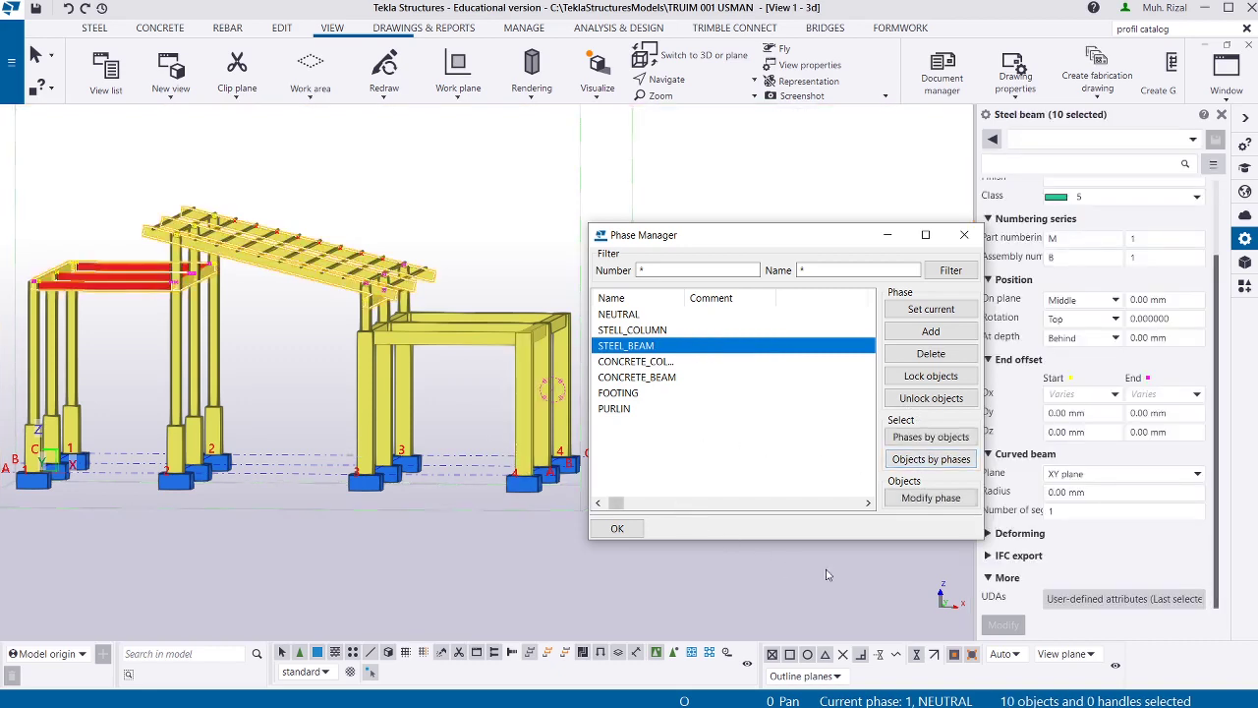
{"action": "left_click", "coordinate": [1097, 605]}
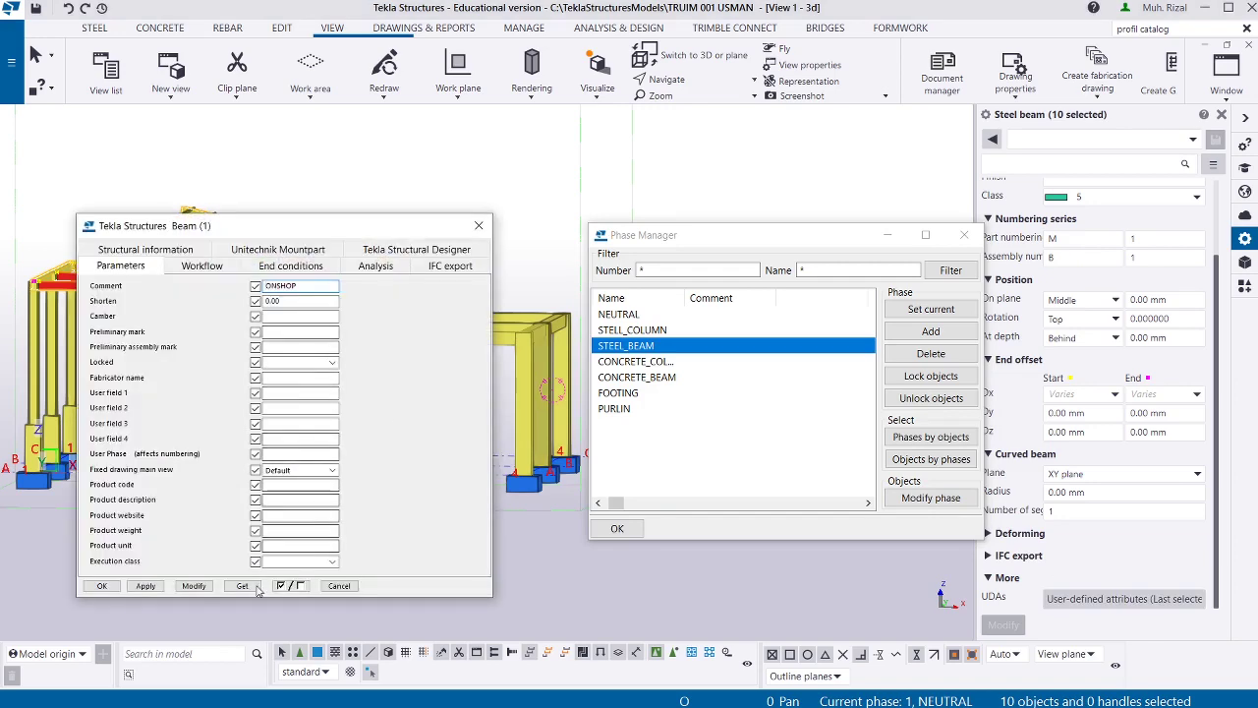
{"action": "left_click", "coordinate": [101, 586]}
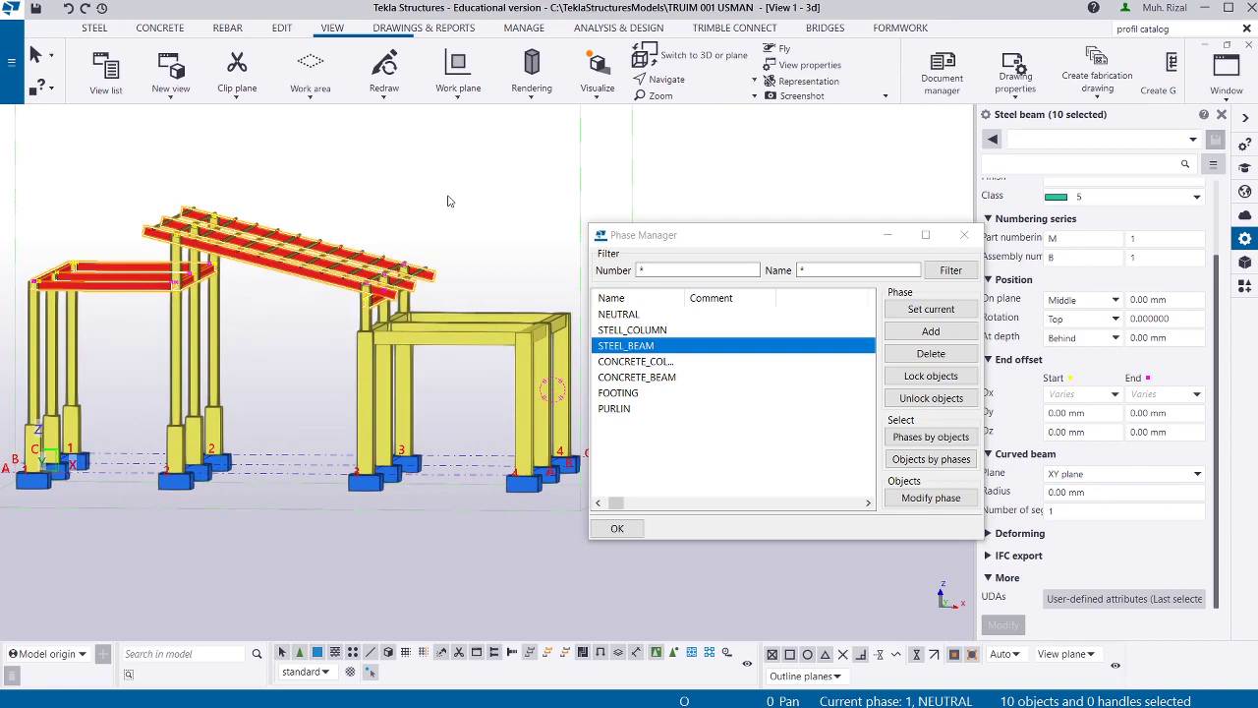
{"action": "left_click", "coordinate": [449, 225]}
{"action": "middle_click_drag", "start_coordinate": [449, 225], "coordinate": [474, 334], "text": "ctrl"}
{"action": "scroll", "coordinate": [475, 334], "scroll_direction": "up", "scroll_amount": 3}
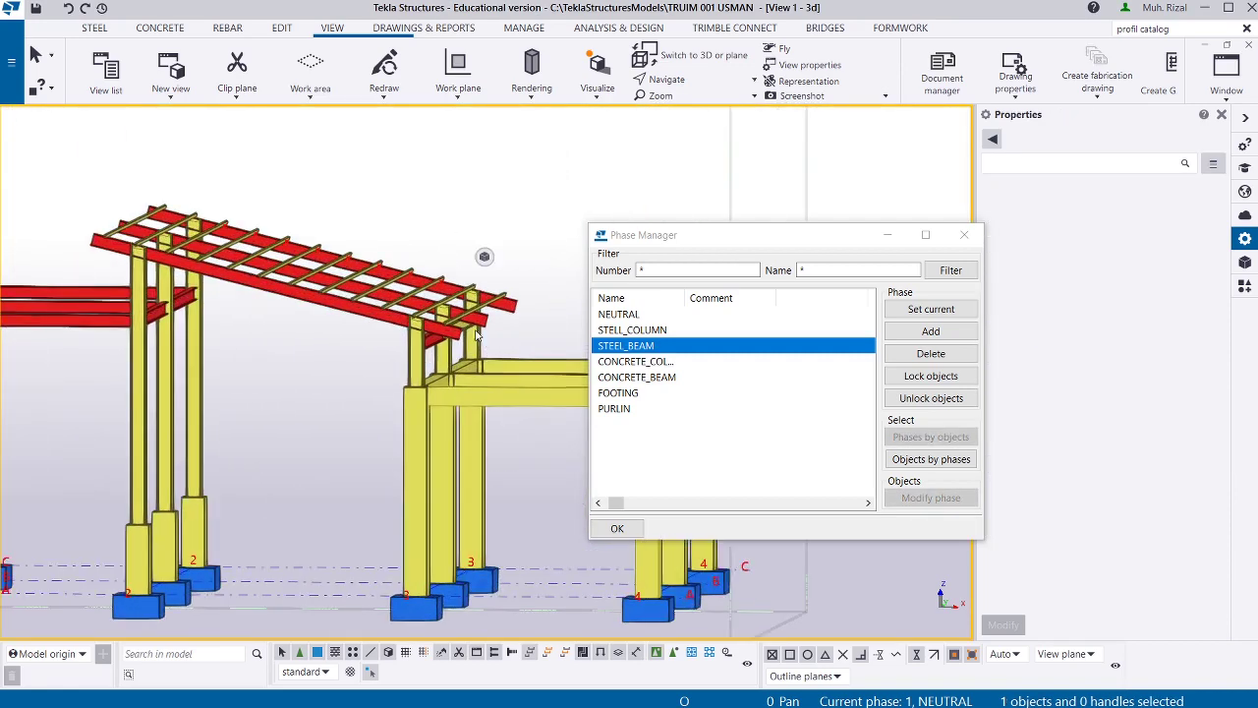
{"action": "scroll", "coordinate": [280, 351], "scroll_direction": "down", "scroll_amount": 5}
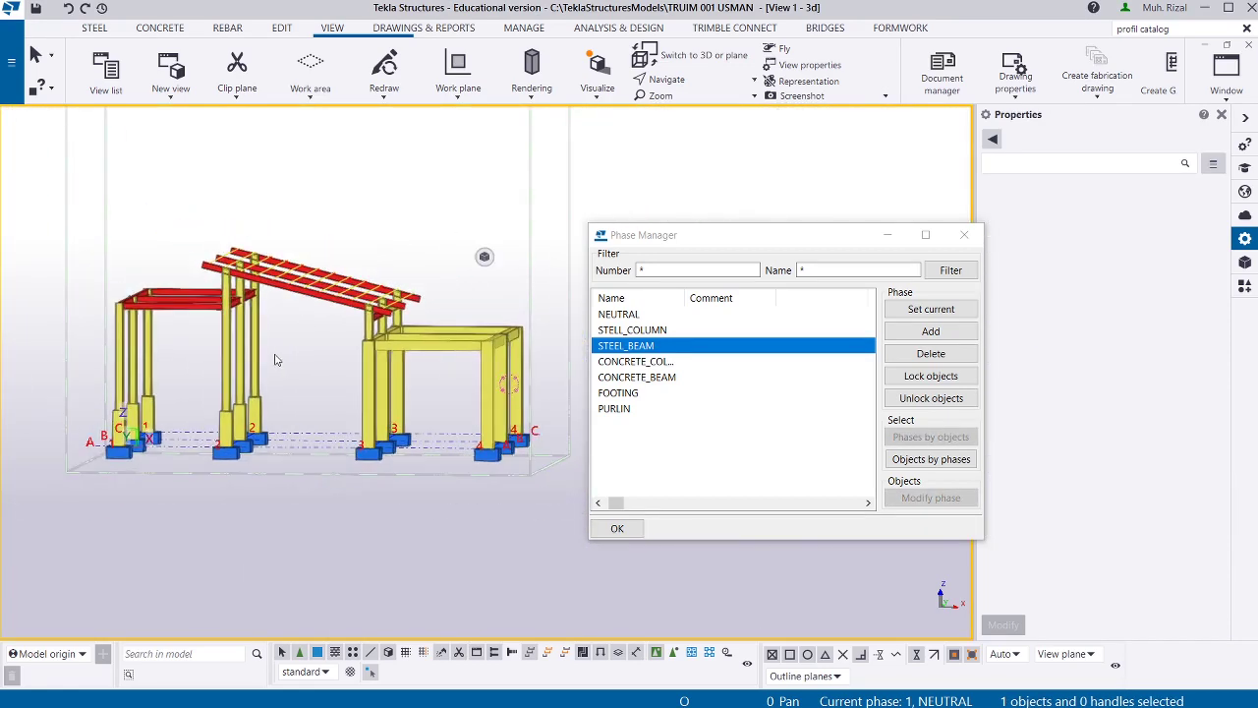
{"action": "middle_click_drag", "start_coordinate": [276, 360], "coordinate": [370, 565], "text": "ctrl"}
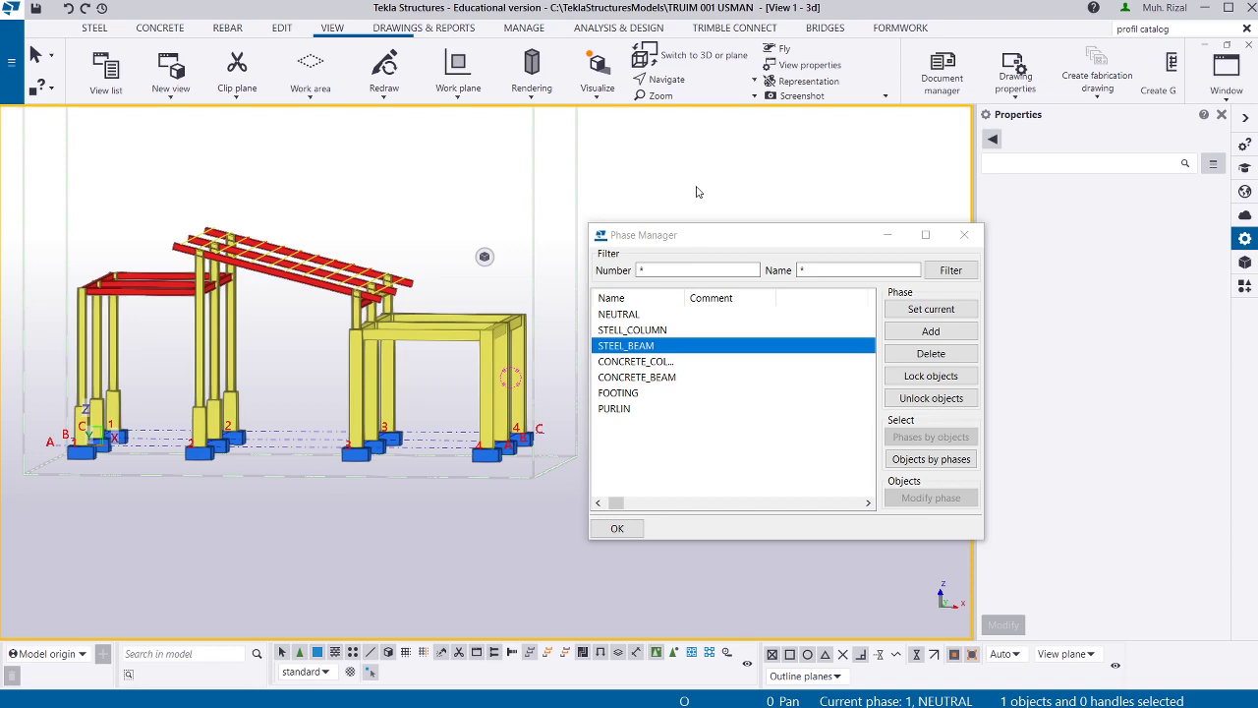
{"action": "left_click", "coordinate": [955, 245]}
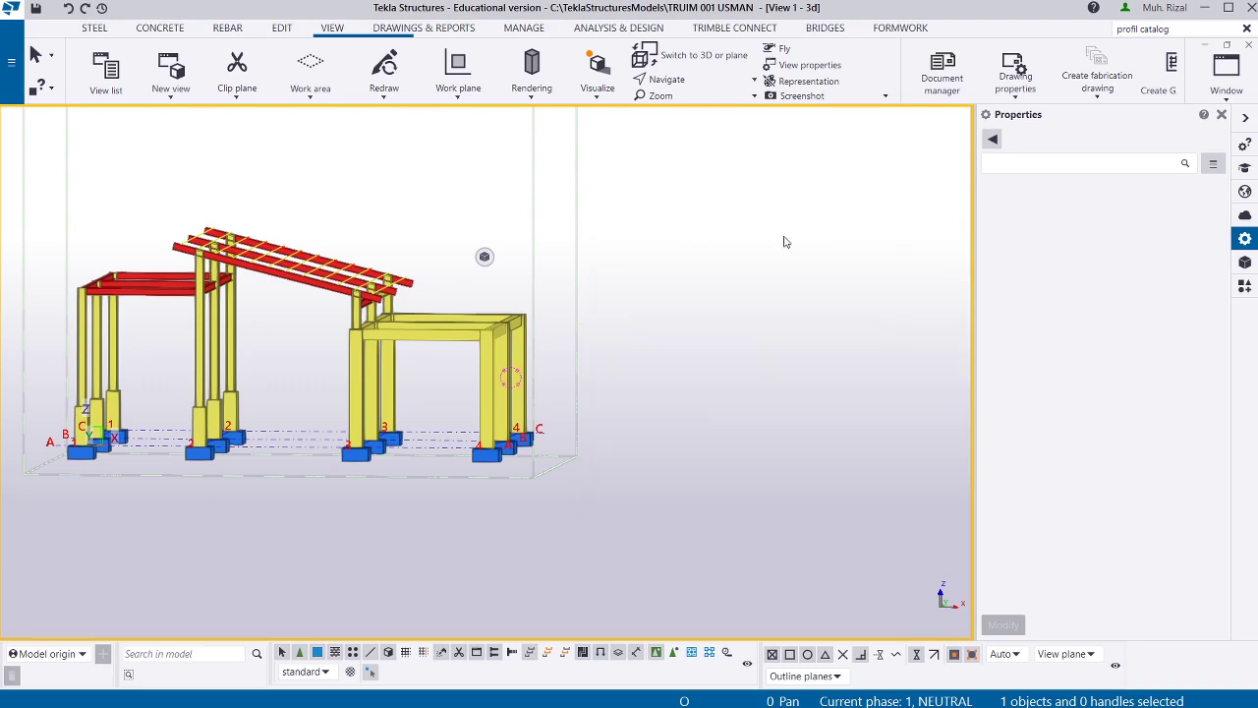
Select all objects in the model, view the properties of only the steel columns and clear the selection.
{"action": "key", "text": "Home"}
{"action": "key", "text": "ctrl+a"}
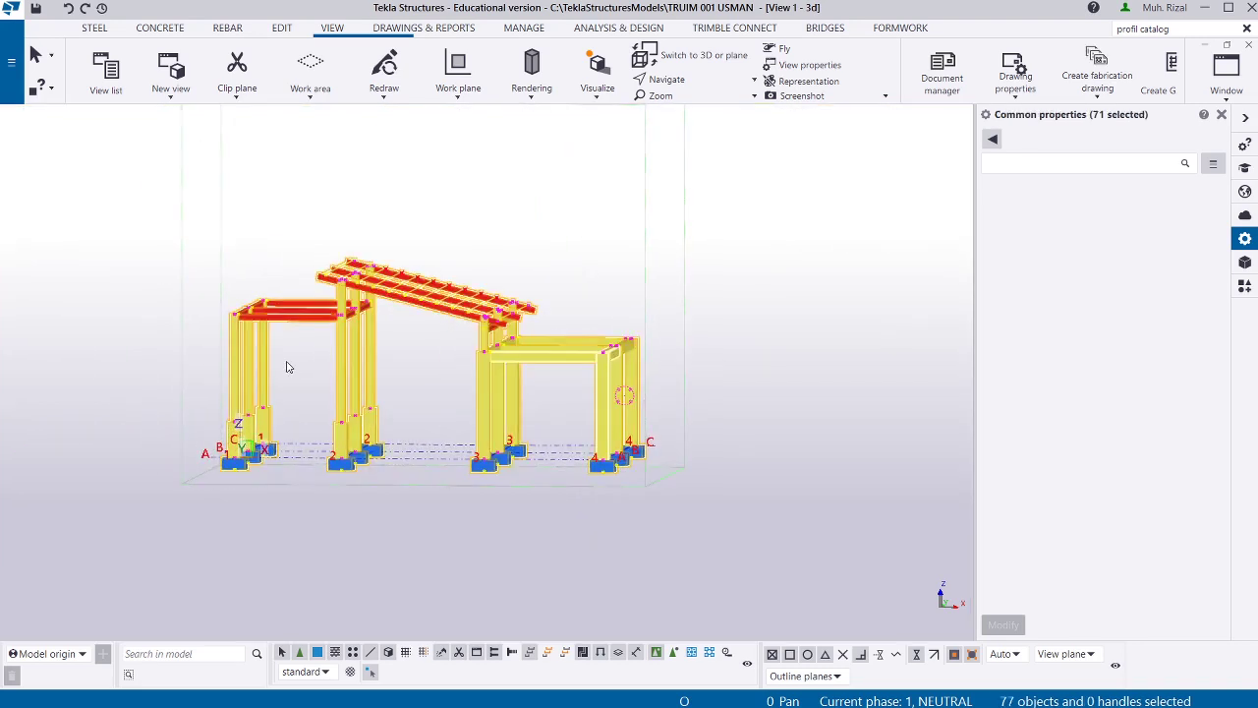
{"action": "left_click", "coordinate": [992, 139]}
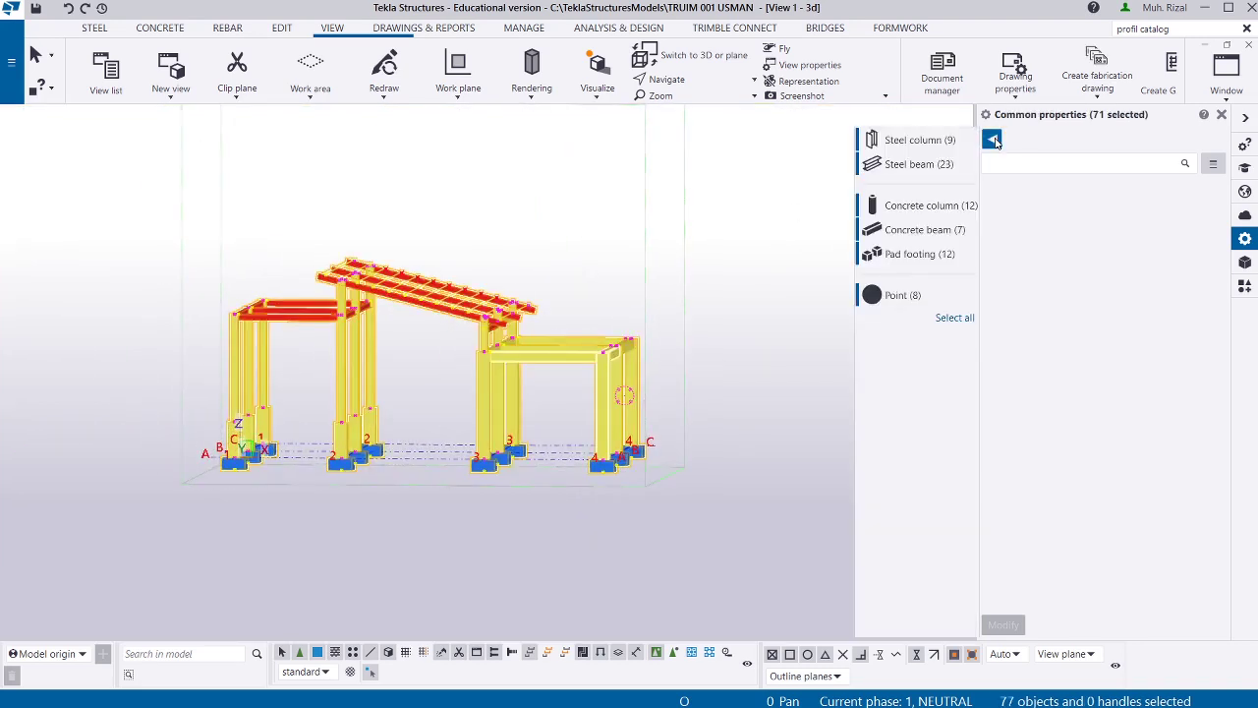
{"action": "left_click", "coordinate": [905, 144]}
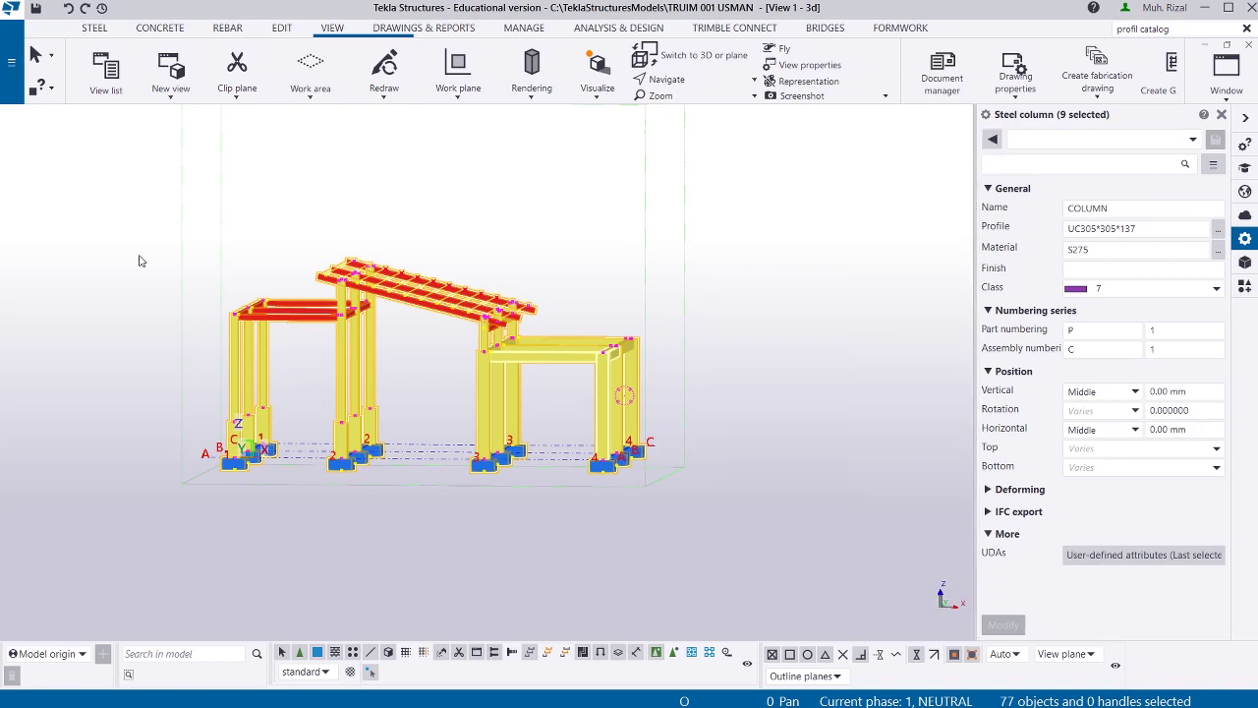
{"action": "scroll", "coordinate": [440, 287], "scroll_direction": "up", "scroll_amount": 2}
{"action": "scroll", "coordinate": [439, 287], "scroll_direction": "up", "scroll_amount": 4}
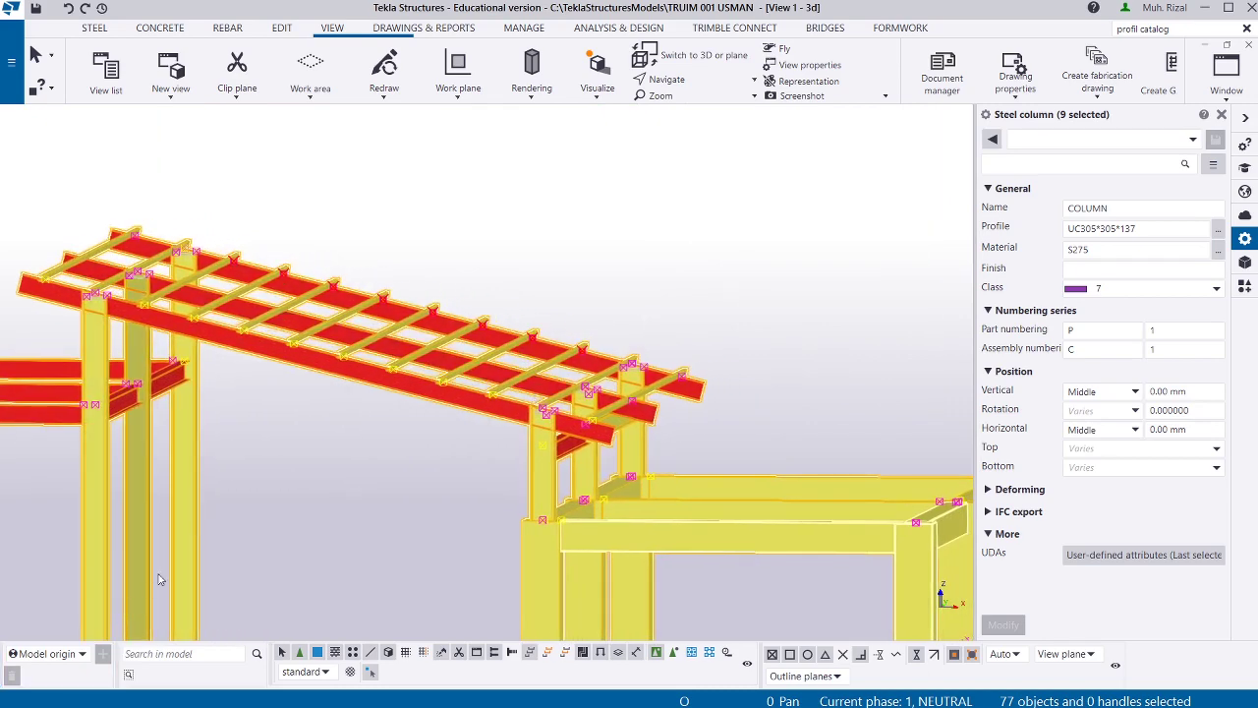
{"action": "left_click", "coordinate": [334, 27]}
{"action": "left_click", "coordinate": [854, 230]}
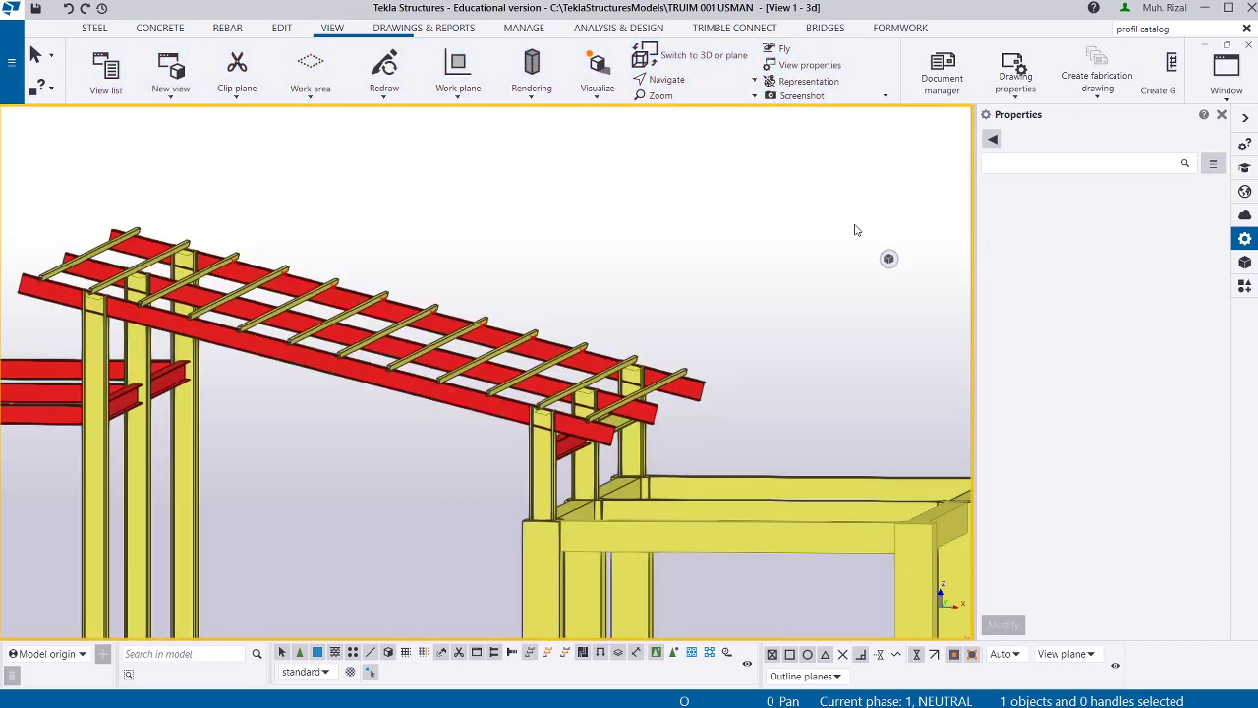
Select the PURLIN phase's objects through the Phase Manager, set their Comment user-defined attribute to ONSHOP and clear the selection.
{"action": "key", "text": "ctrl+h"}
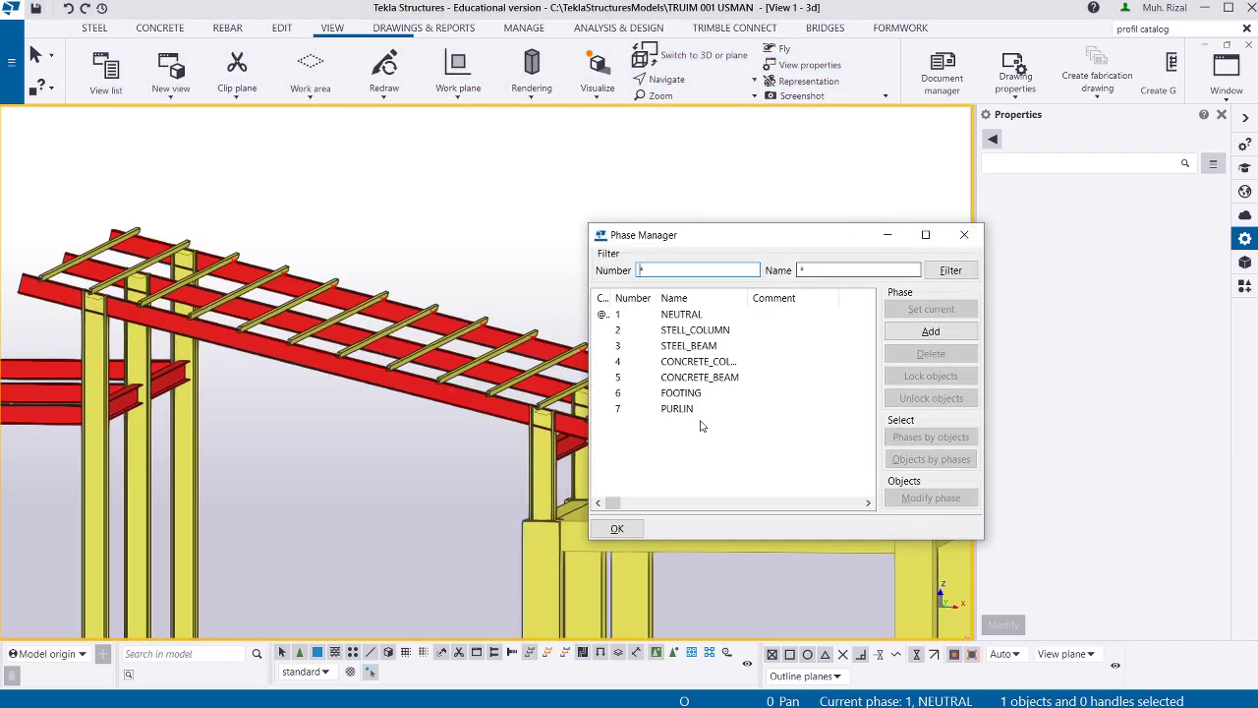
{"action": "left_click", "coordinate": [691, 409]}
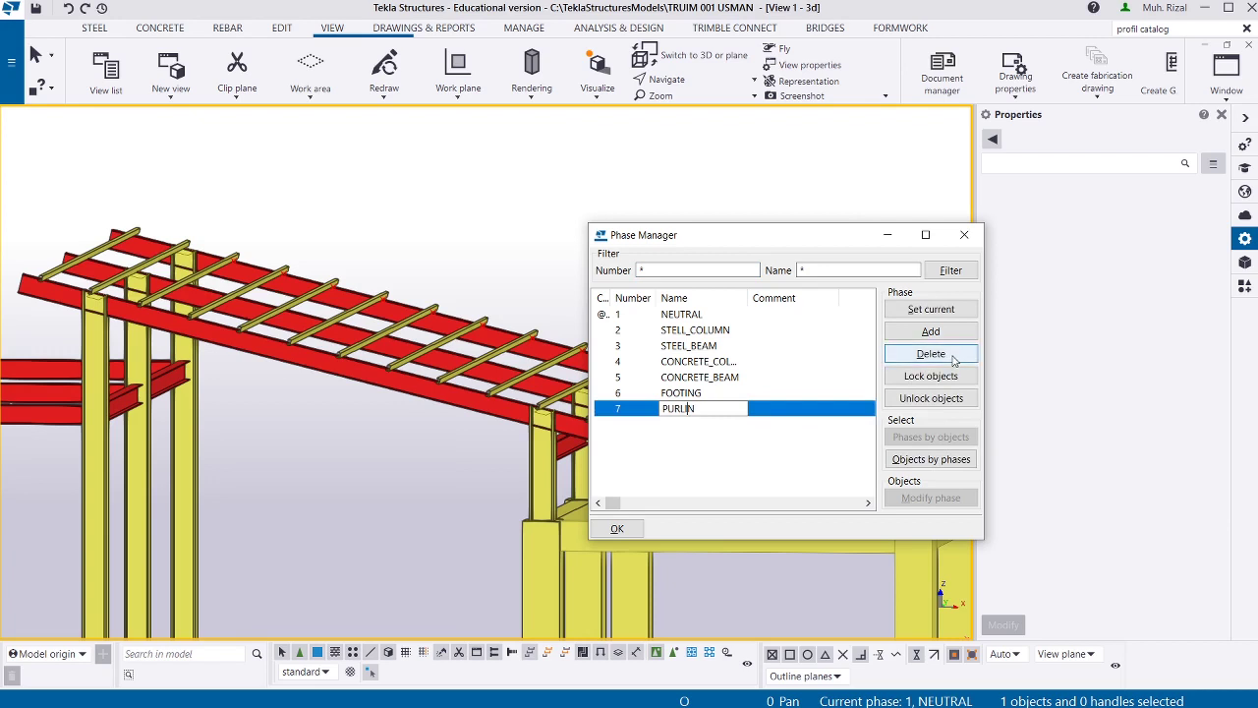
{"action": "left_click", "coordinate": [943, 459]}
{"action": "left_click", "coordinate": [1108, 601]}
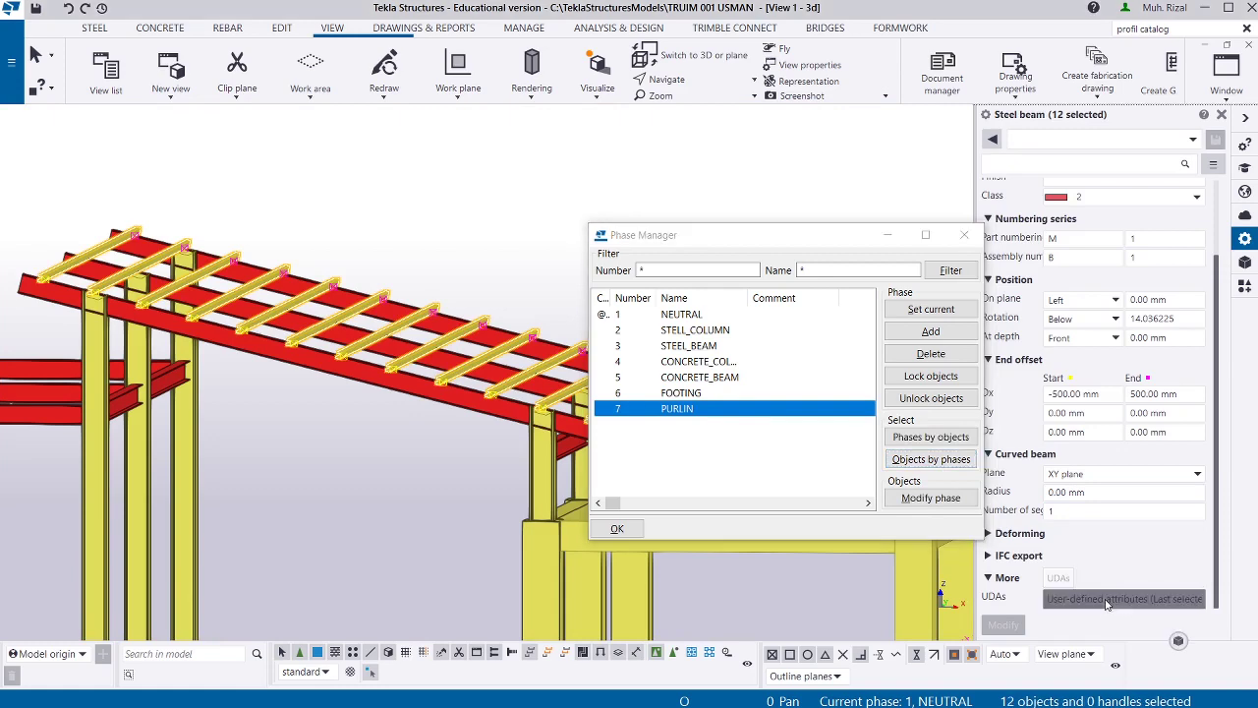
{"action": "left_click_drag", "start_coordinate": [316, 285], "coordinate": [256, 282]}
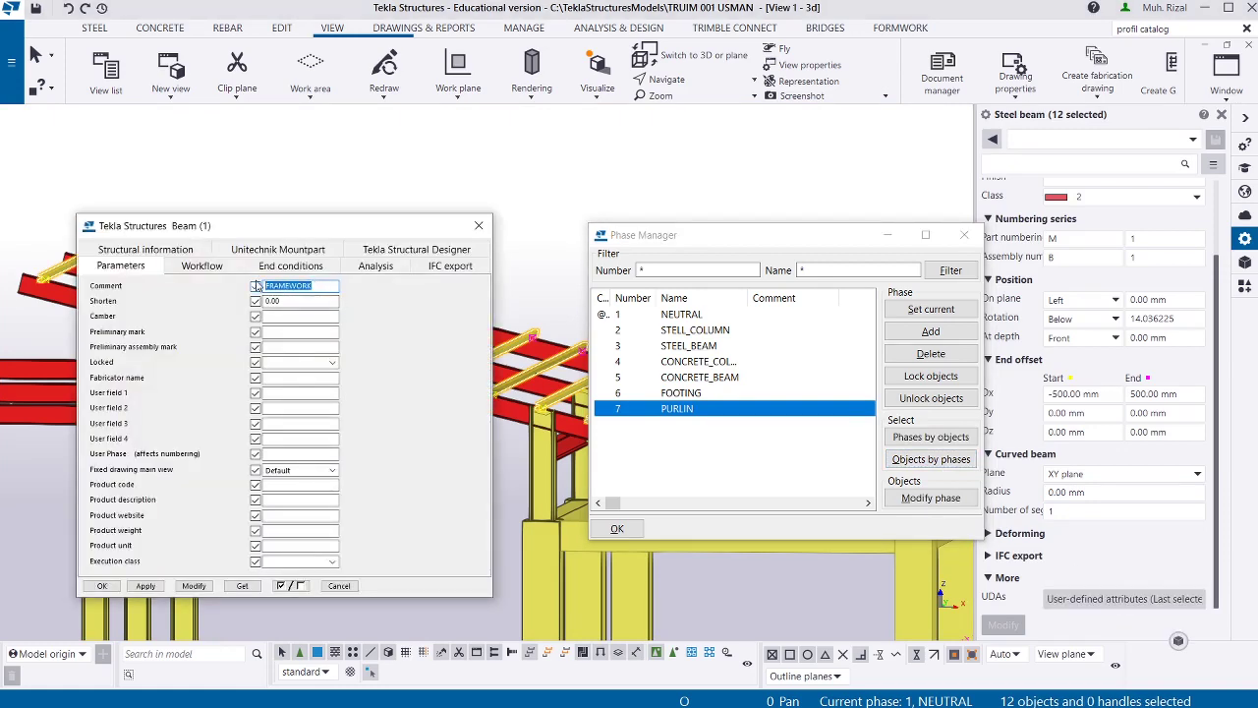
{"action": "type", "text": "C"}
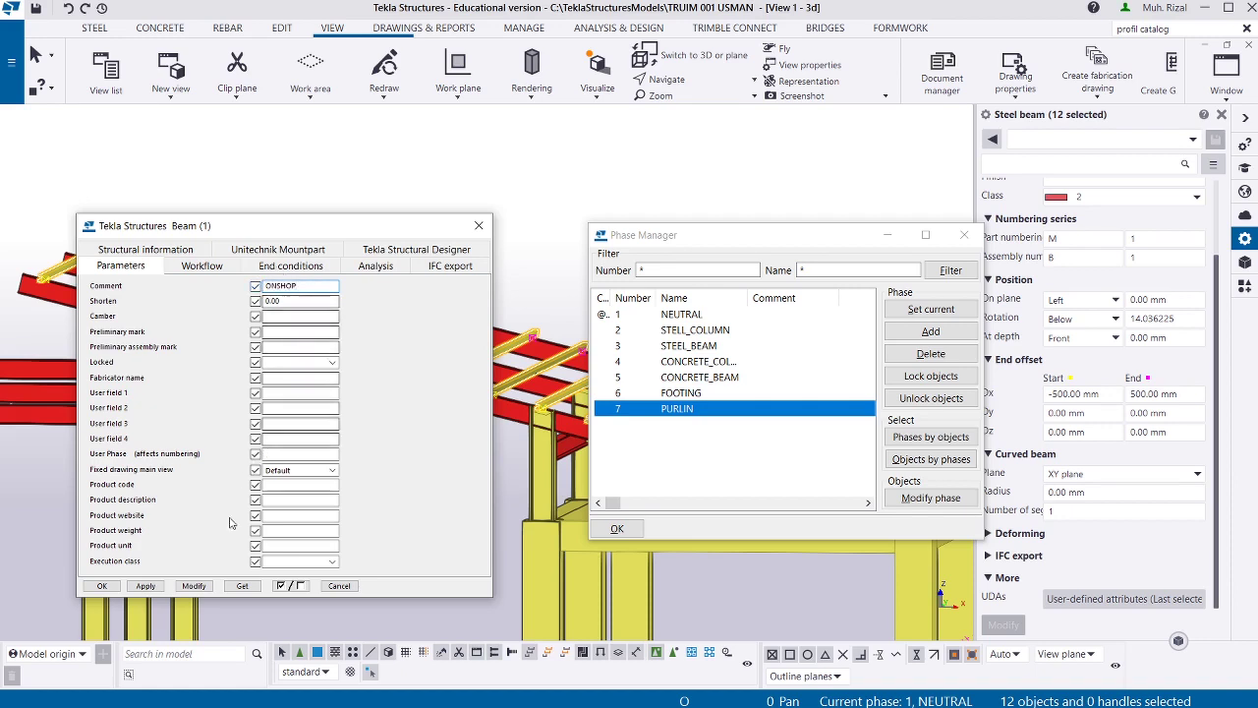
{"action": "left_click", "coordinate": [148, 585]}
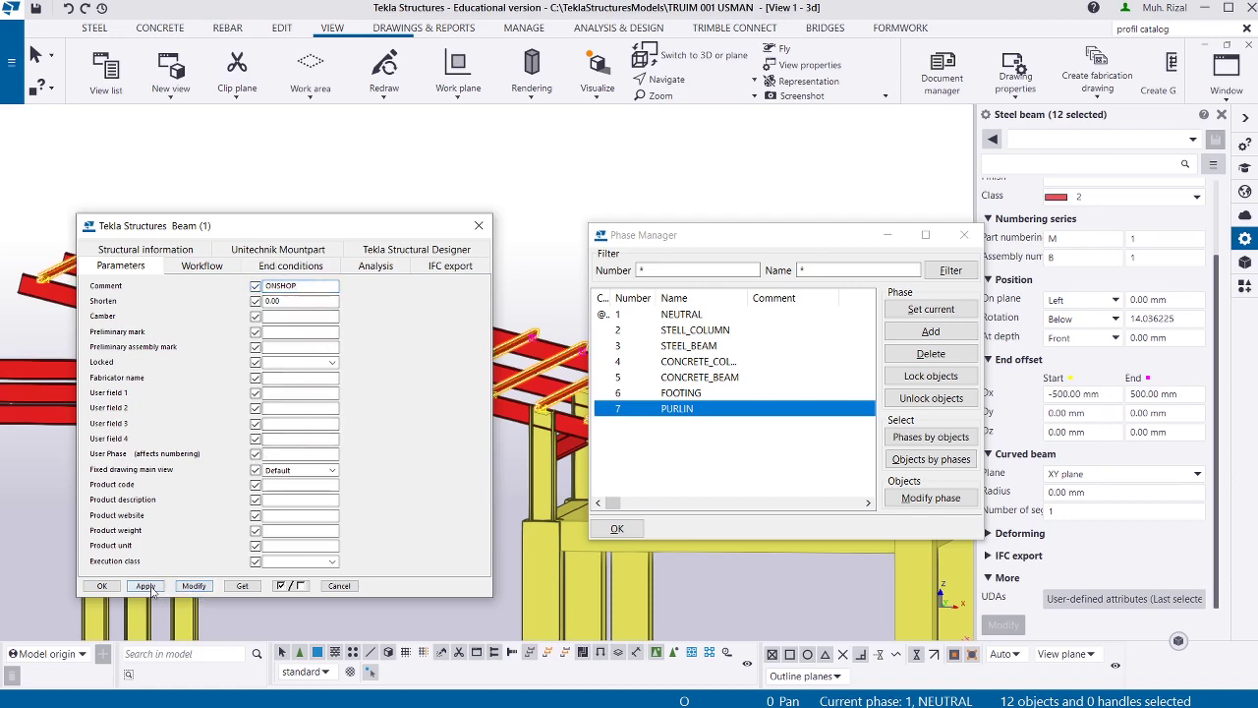
{"action": "left_click", "coordinate": [101, 586]}
{"action": "left_click", "coordinate": [251, 305]}
Highlight the concrete column phase, number 4, without selecting its objects, and close the Phase Manager.
{"action": "scroll", "coordinate": [251, 305], "scroll_direction": "down", "scroll_amount": 2}
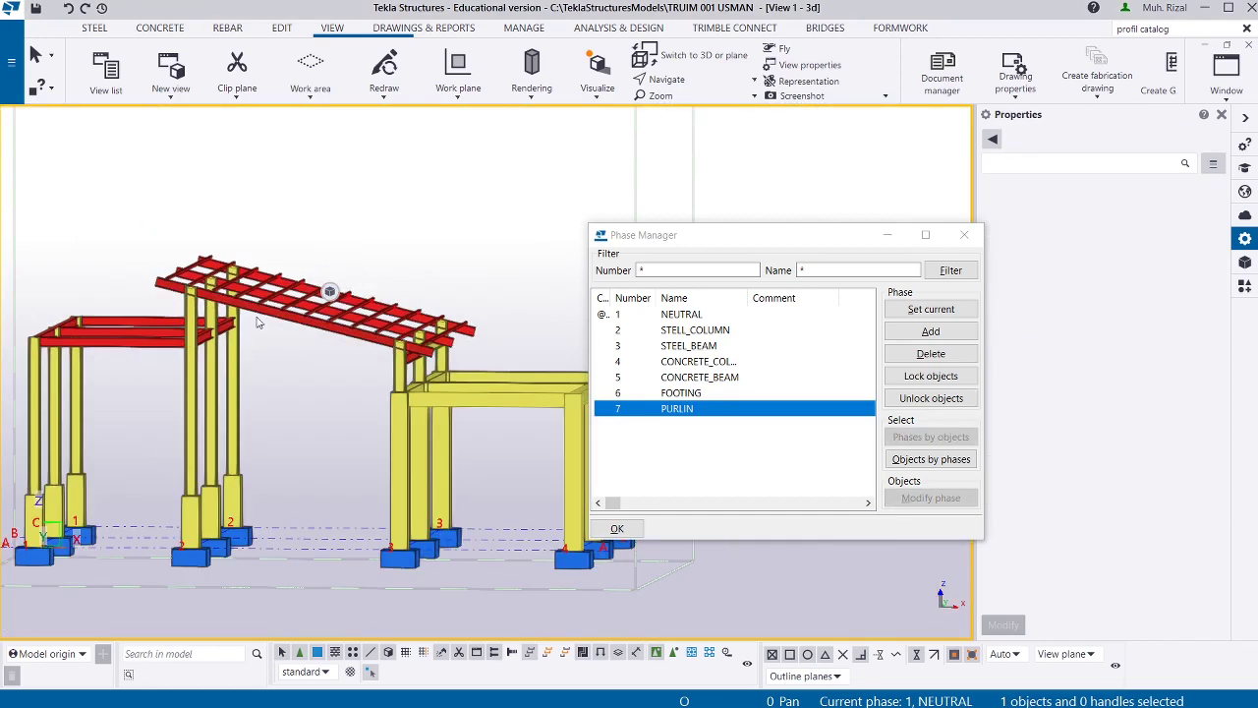
{"action": "scroll", "coordinate": [257, 321], "scroll_direction": "down", "scroll_amount": 2}
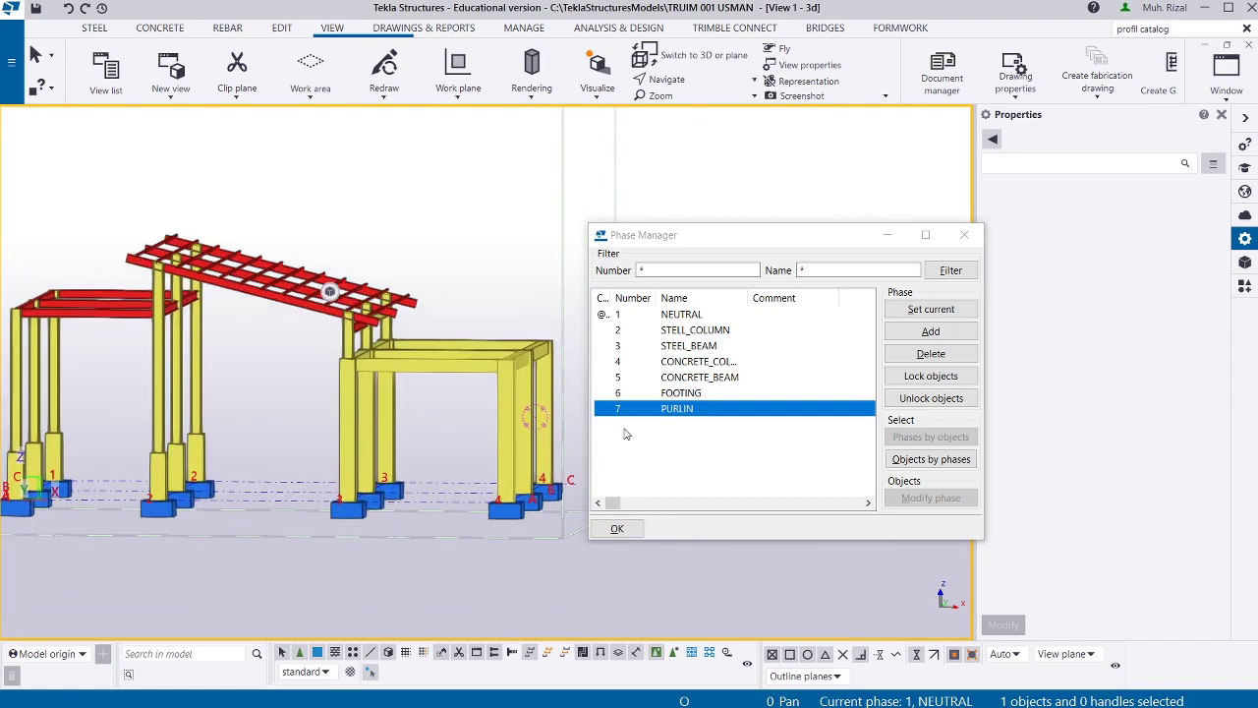
{"action": "left_click", "coordinate": [700, 362]}
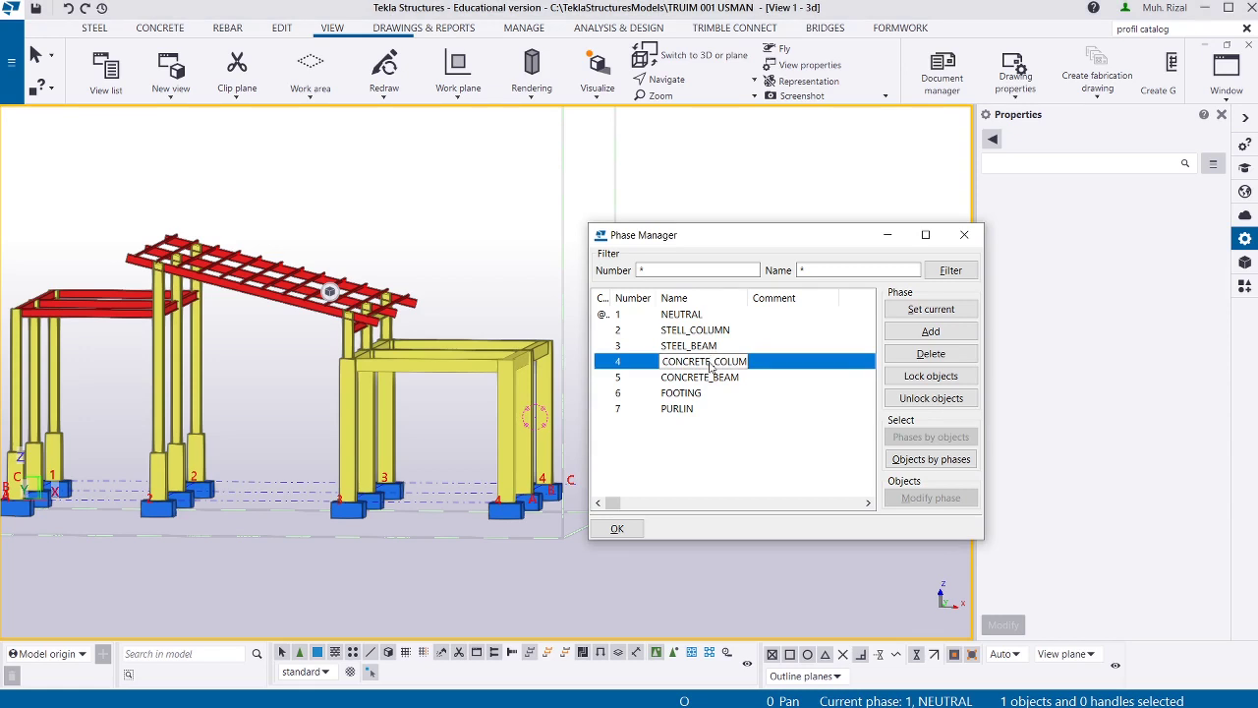
{"action": "left_click", "coordinate": [832, 208]}
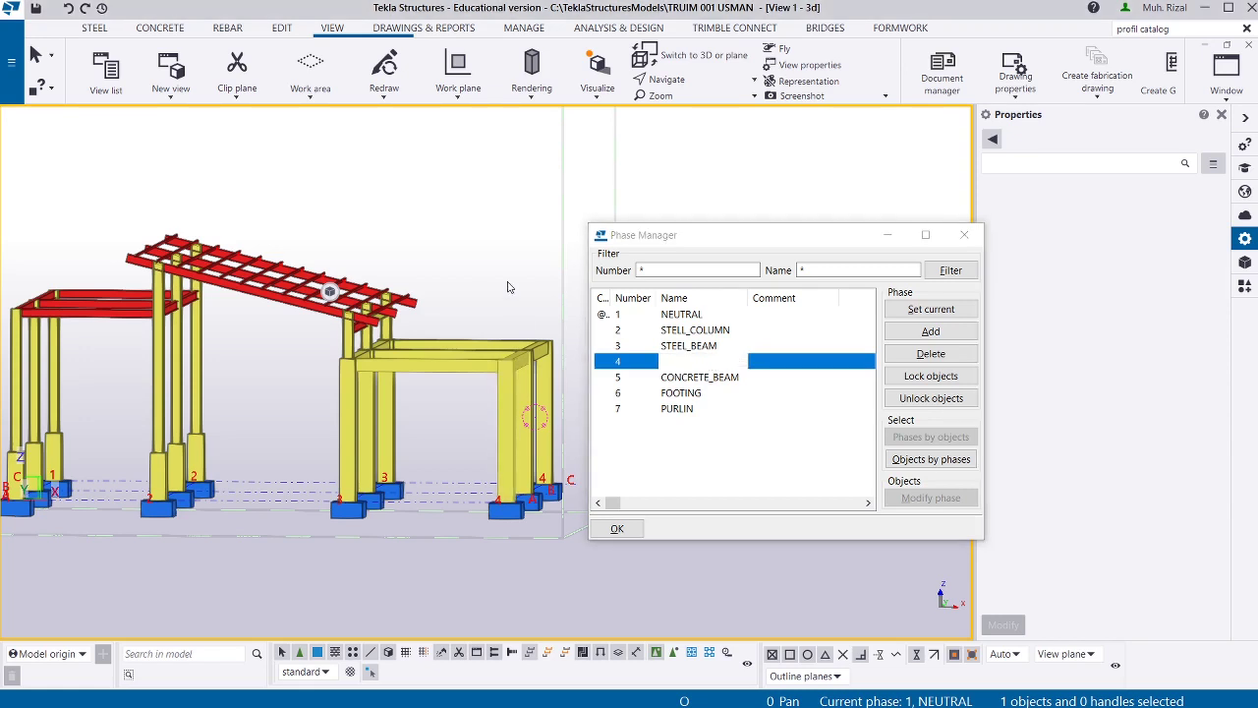
{"action": "left_click", "coordinate": [963, 235]}
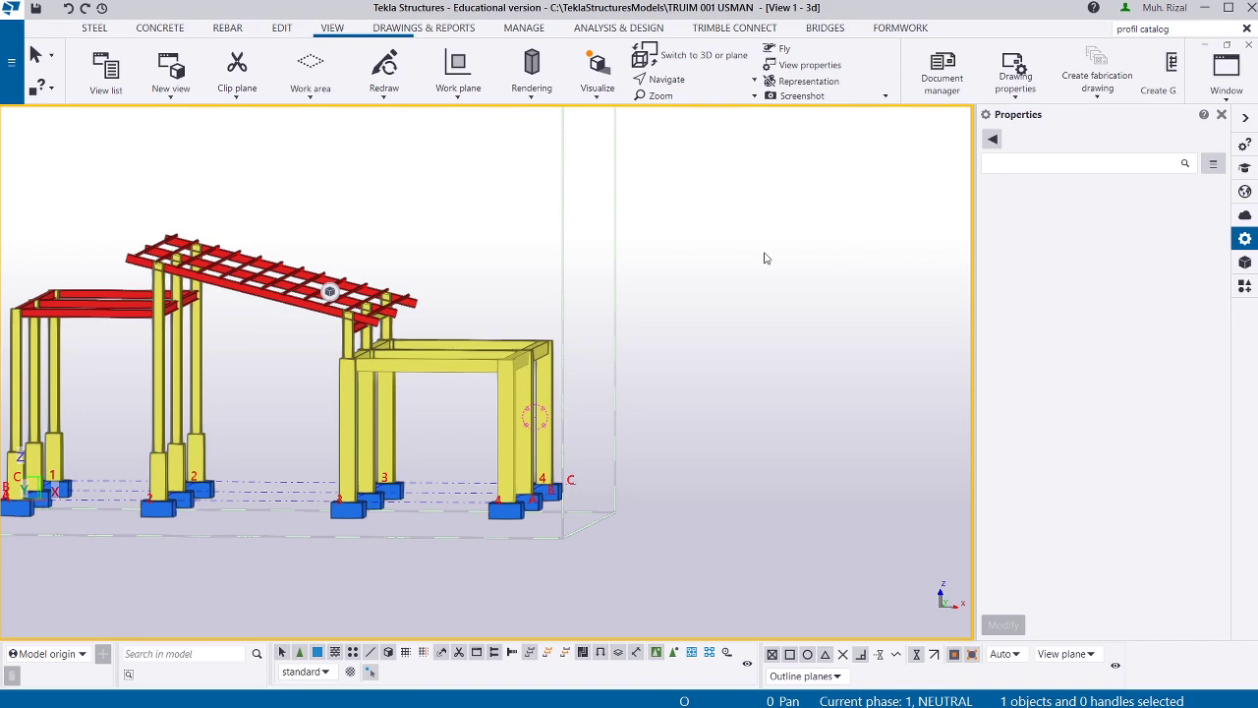
Examine the status colouring of the footings, columns, beams and purlins across the whole 3D model from several angles.
{"action": "scroll", "coordinate": [814, 376], "scroll_direction": "down", "scroll_amount": 3}
{"action": "scroll", "coordinate": [537, 293], "scroll_direction": "up", "scroll_amount": 3}
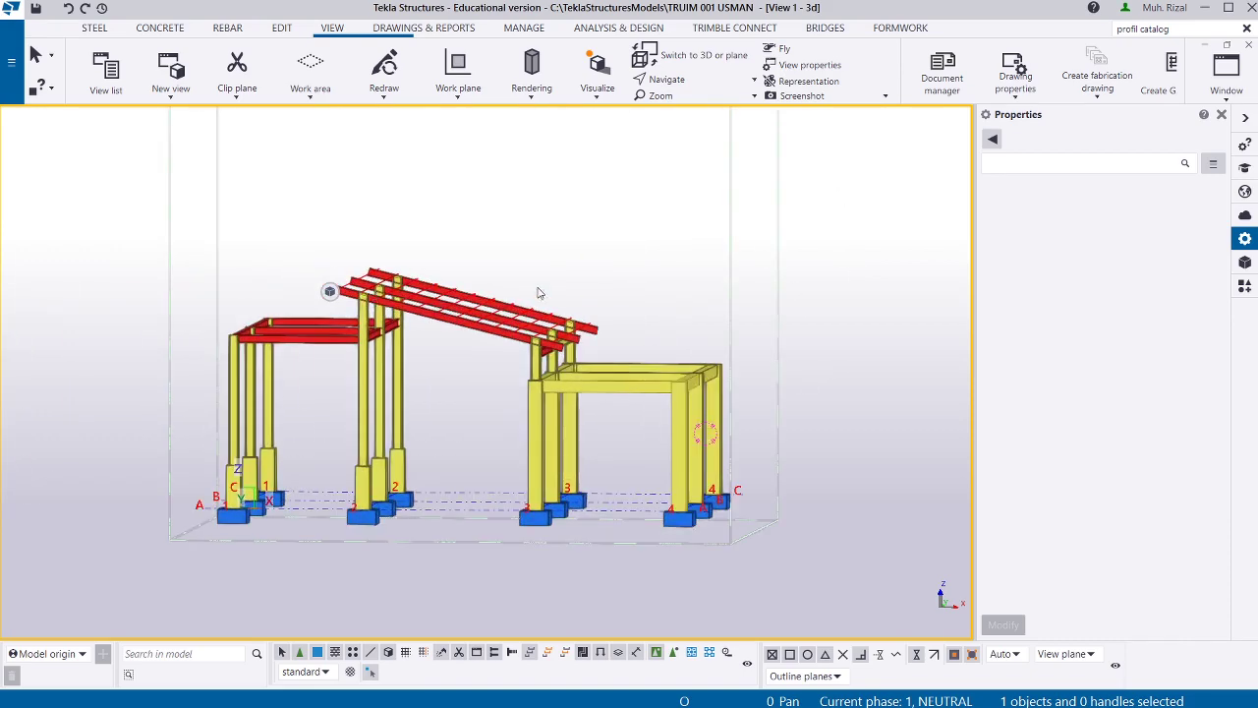
{"action": "middle_click_drag", "start_coordinate": [538, 293], "coordinate": [466, 299], "text": "ctrl"}
{"action": "scroll", "coordinate": [373, 275], "scroll_direction": "down", "scroll_amount": 2}
{"action": "scroll", "coordinate": [373, 275], "scroll_direction": "up", "scroll_amount": 2}
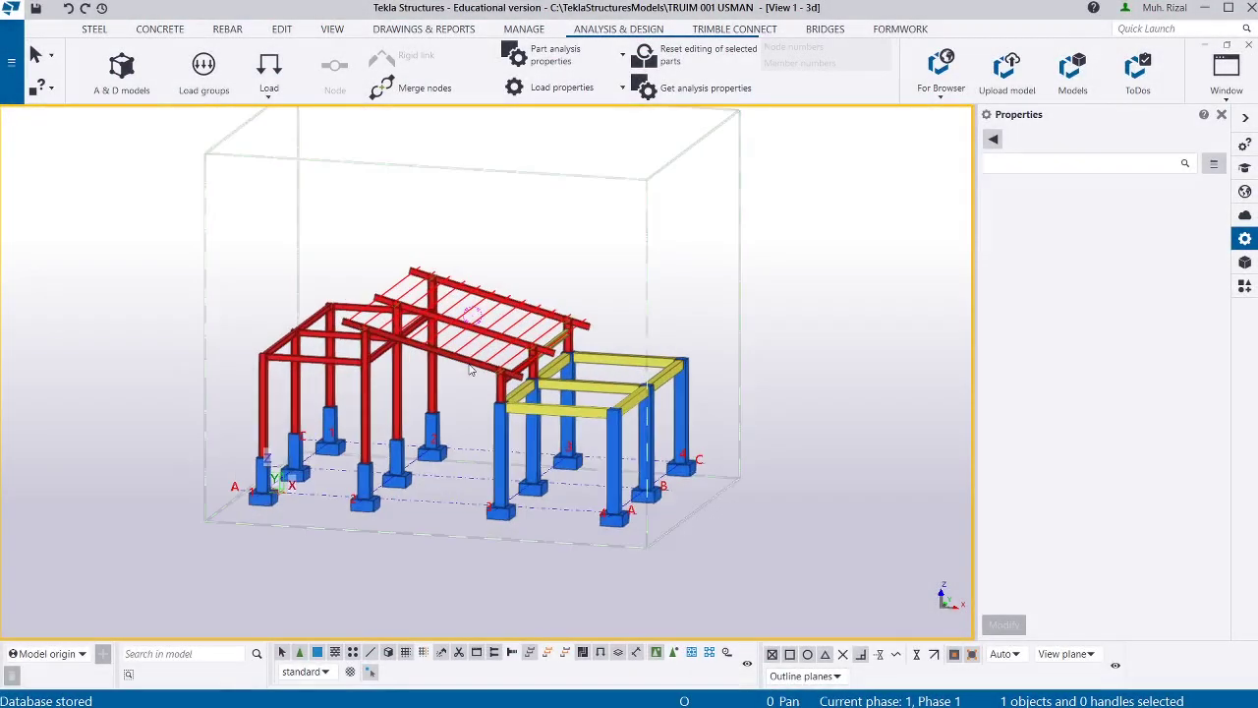
{"action": "scroll", "coordinate": [470, 370], "scroll_direction": "up", "scroll_amount": 3}
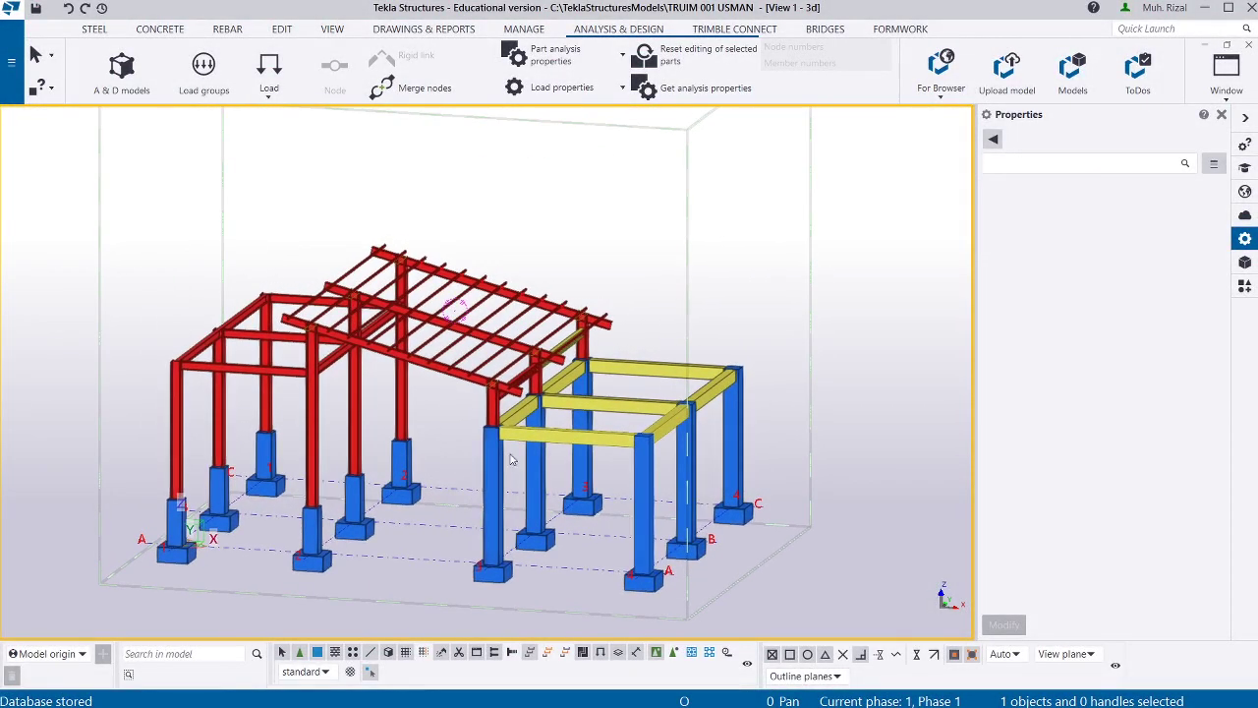
{"action": "middle_click_drag", "start_coordinate": [532, 440], "coordinate": [924, 373], "text": "ctrl"}
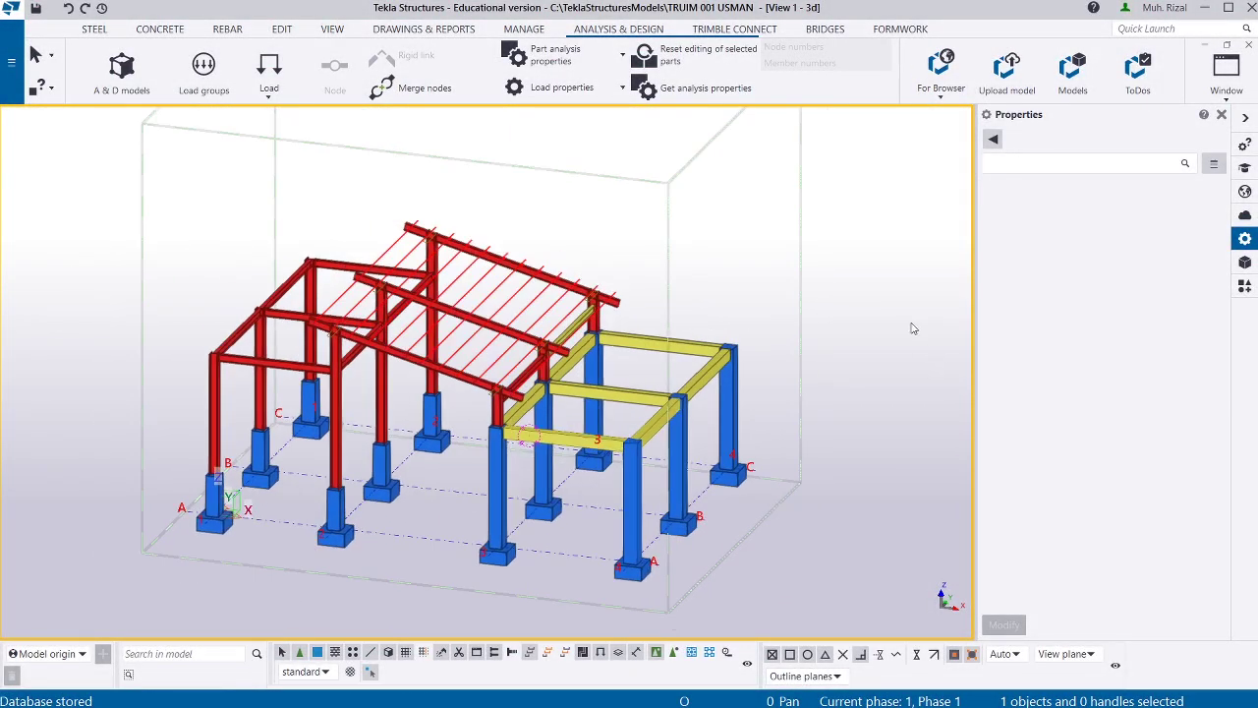
Set the 3d view's color and transparency representation to standard.
{"action": "double_click", "coordinate": [912, 325]}
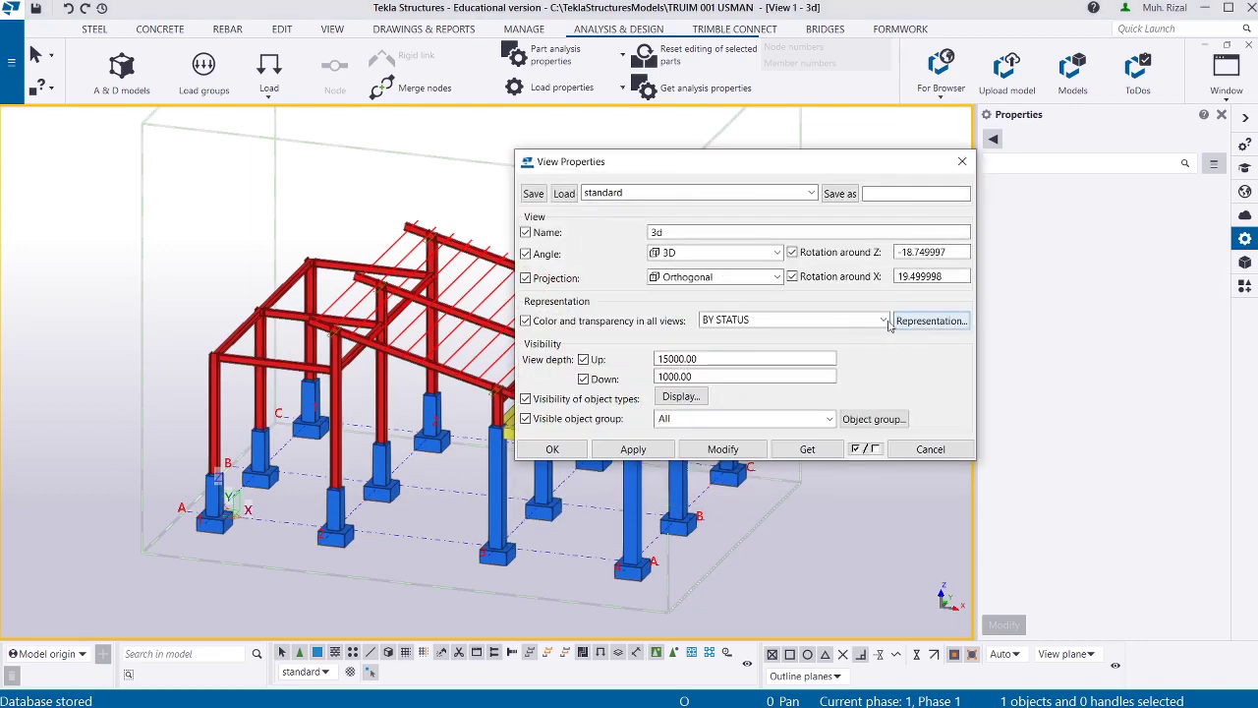
{"action": "left_click", "coordinate": [882, 322]}
{"action": "left_click", "coordinate": [860, 336]}
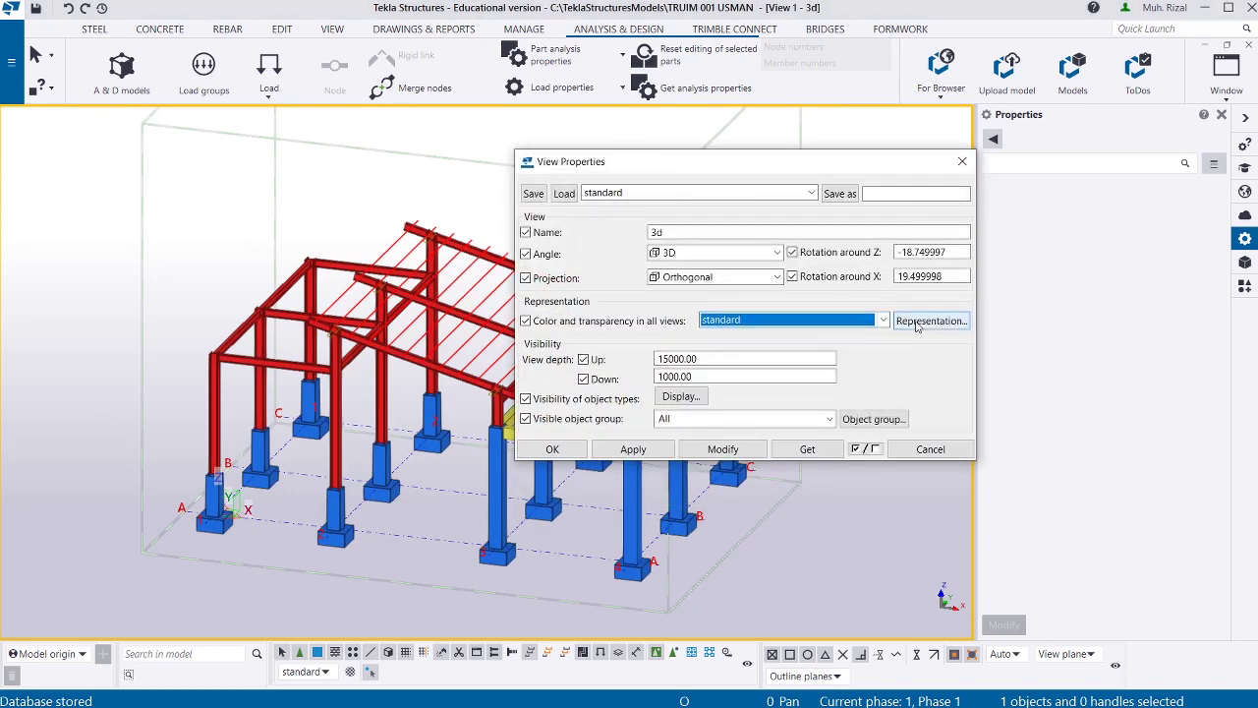
{"action": "left_click", "coordinate": [722, 449]}
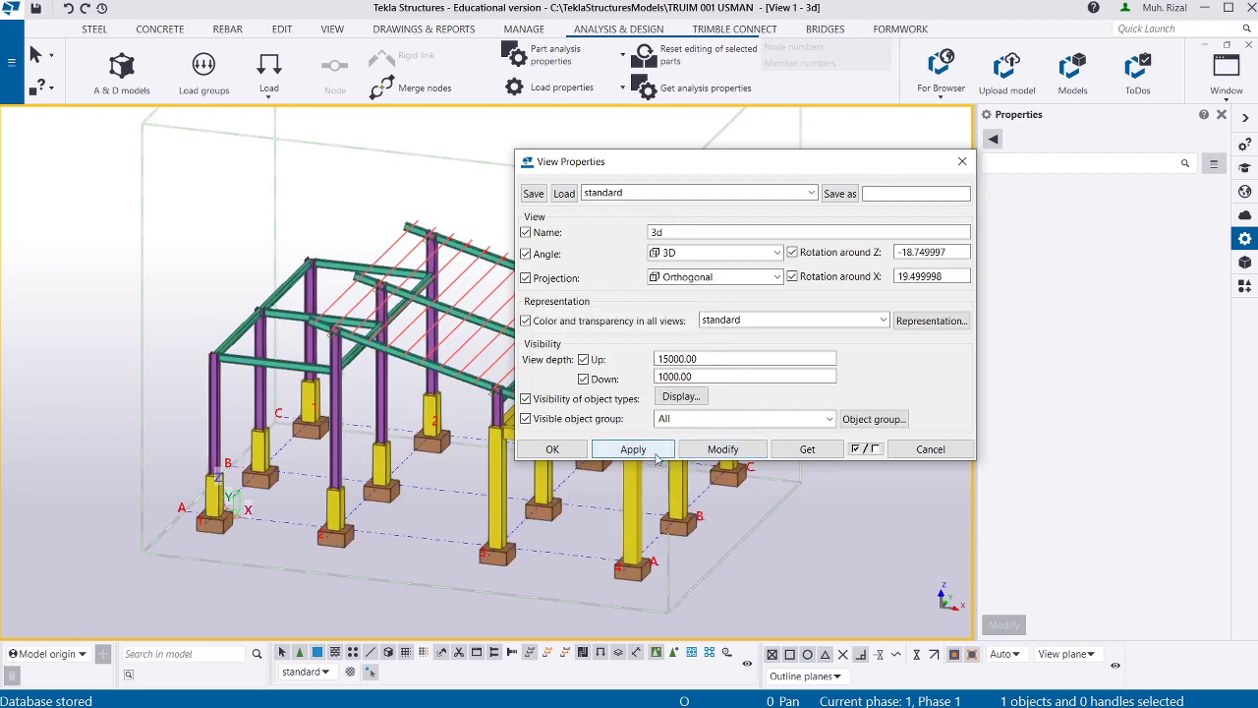
{"action": "left_click", "coordinate": [553, 451]}
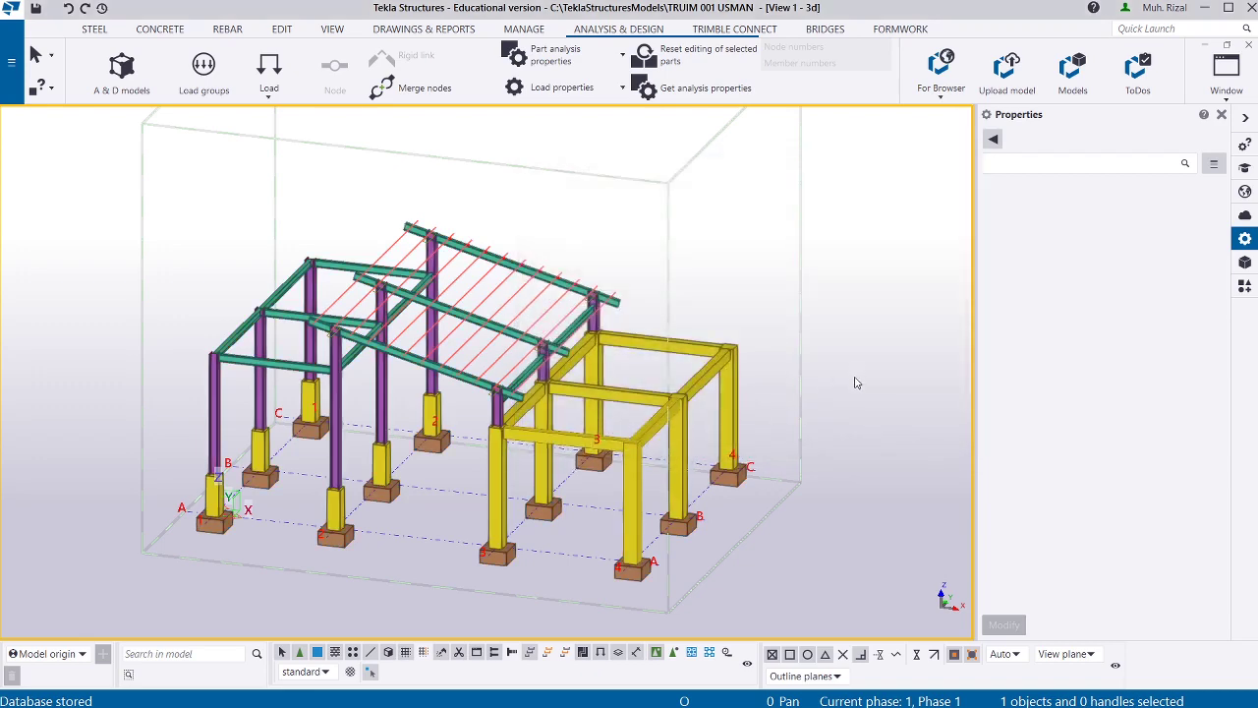
Make the named views Grid 1 and Plan +0 visible, and show Plan +0 in plan orientation.
{"action": "scroll", "coordinate": [197, 437], "scroll_direction": "up", "scroll_amount": 2}
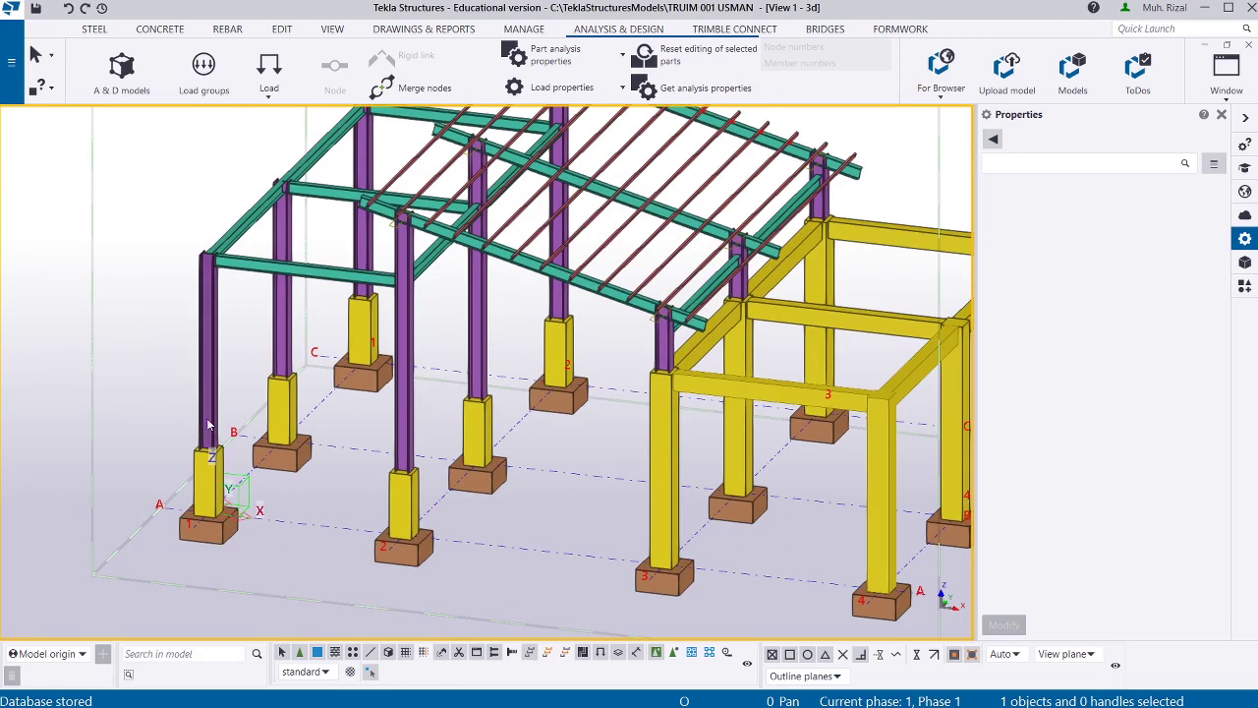
{"action": "scroll", "coordinate": [314, 362], "scroll_direction": "down", "scroll_amount": 2}
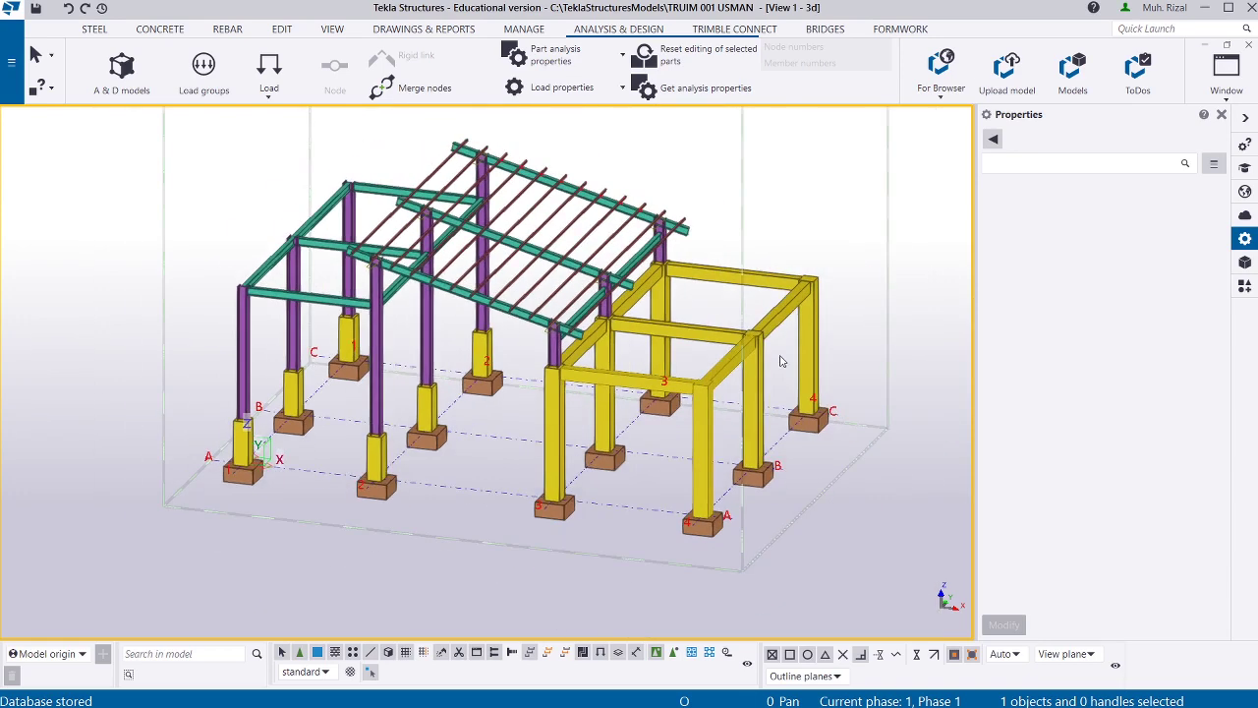
{"action": "key", "text": "ctrl+i"}
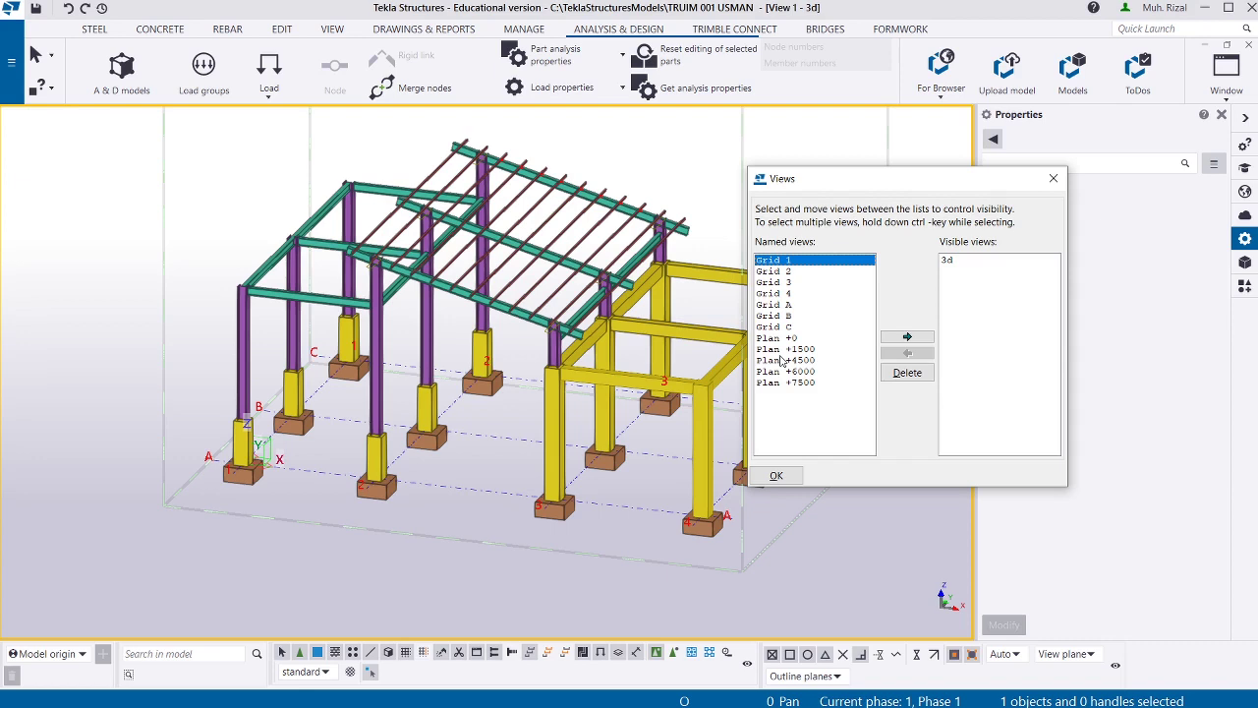
{"action": "left_click", "coordinate": [890, 339]}
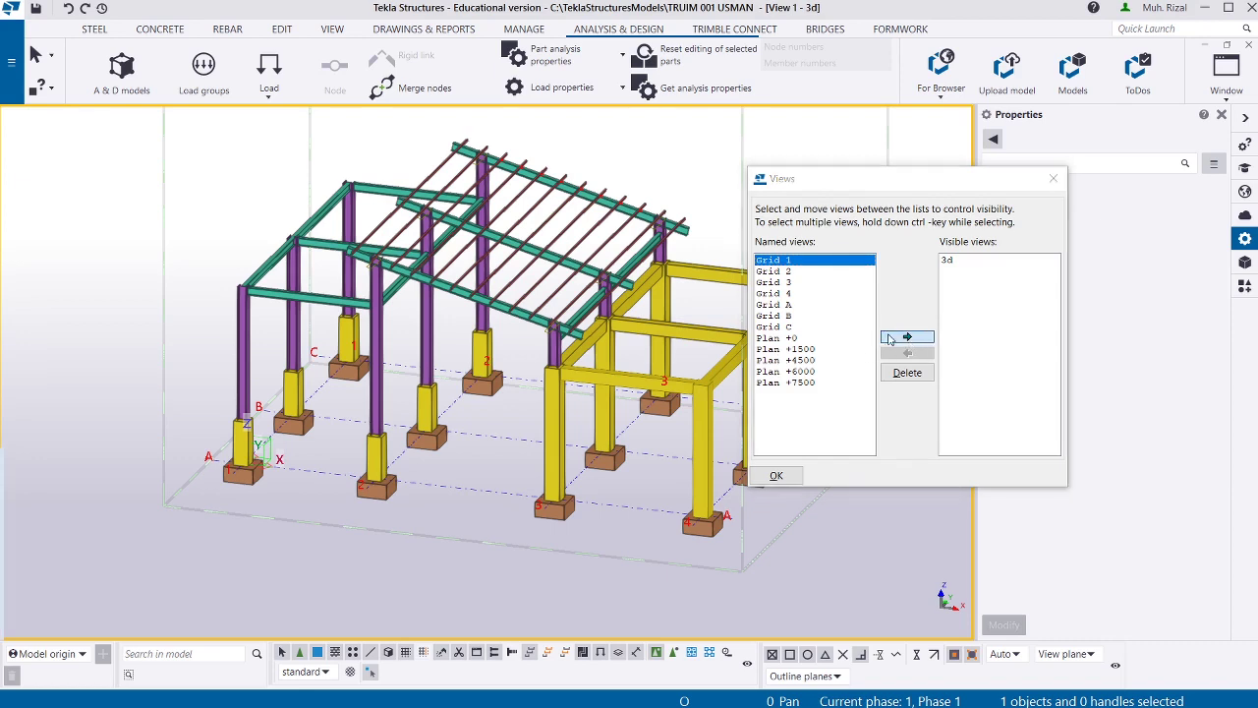
{"action": "left_click", "coordinate": [791, 327]}
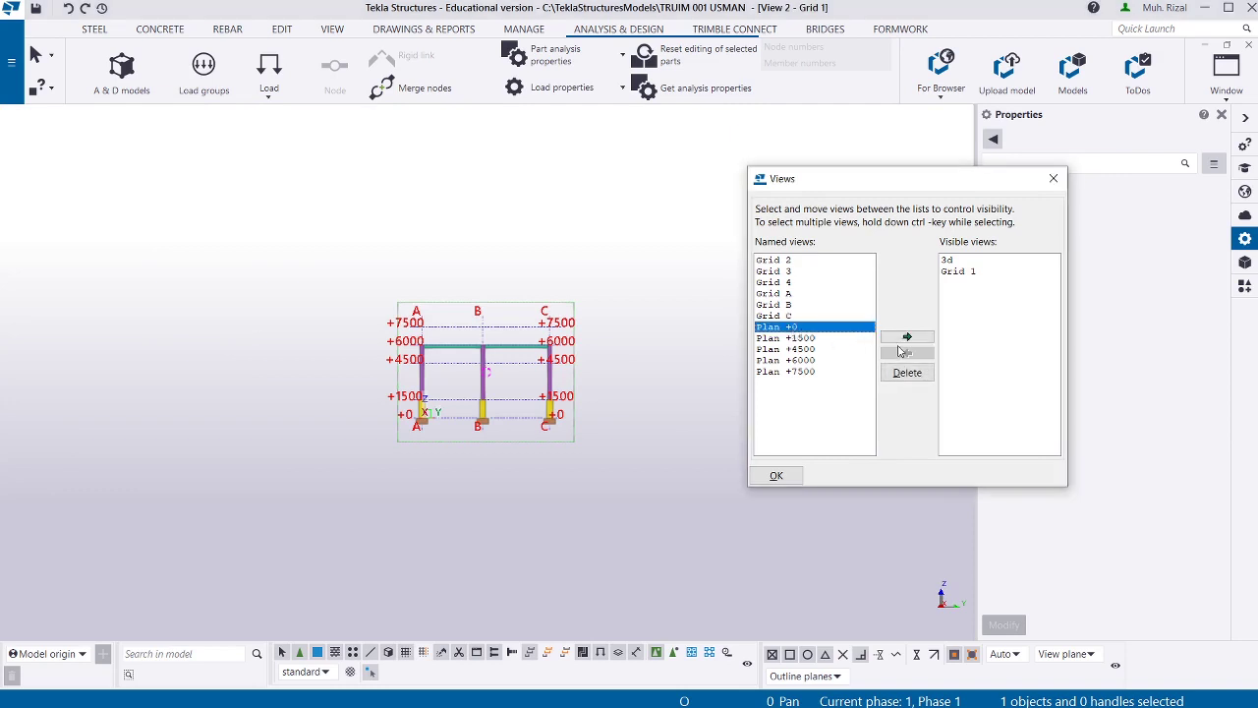
{"action": "left_click", "coordinate": [905, 339]}
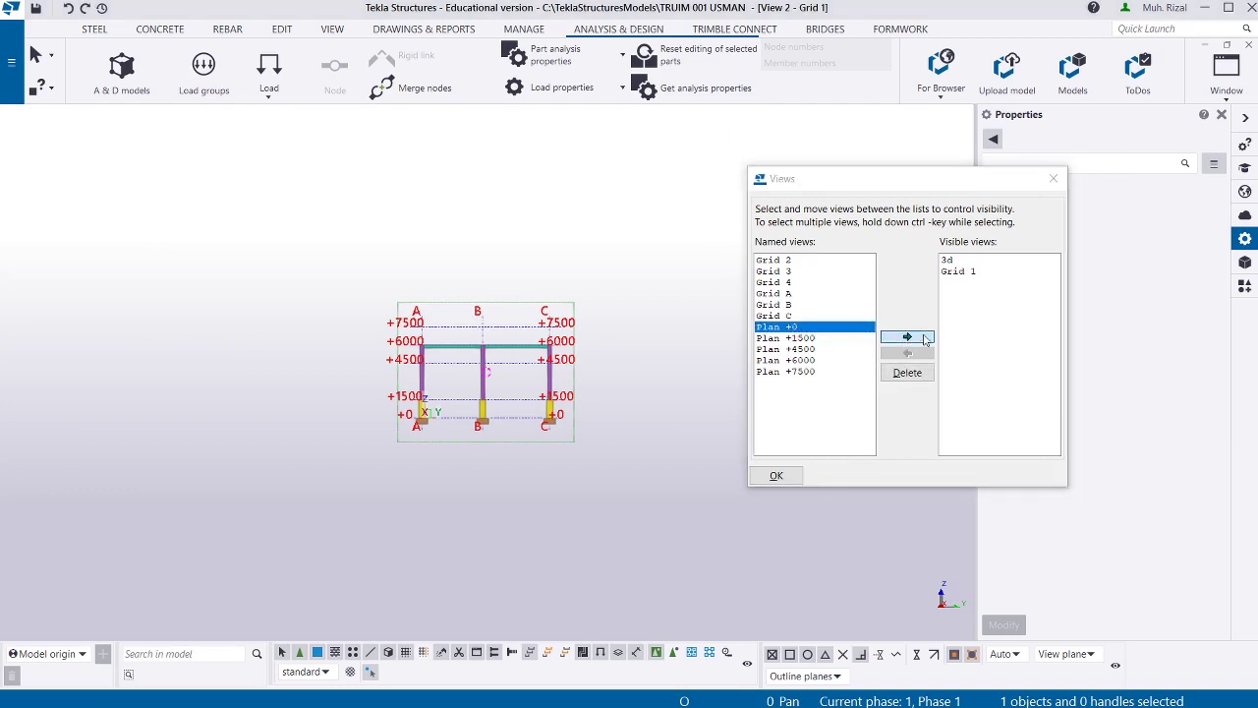
{"action": "left_click", "coordinate": [1052, 179]}
{"action": "key", "text": "ctrl+p"}
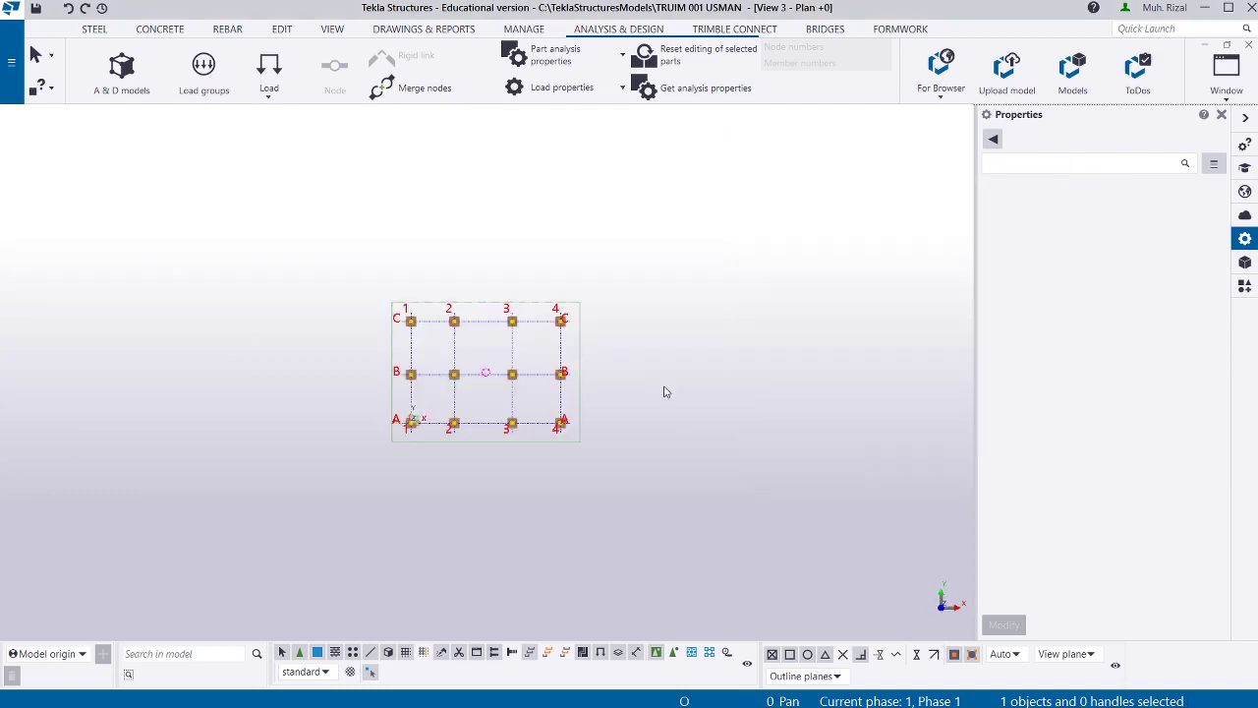
{"action": "scroll", "coordinate": [447, 397], "scroll_direction": "up", "scroll_amount": 5}
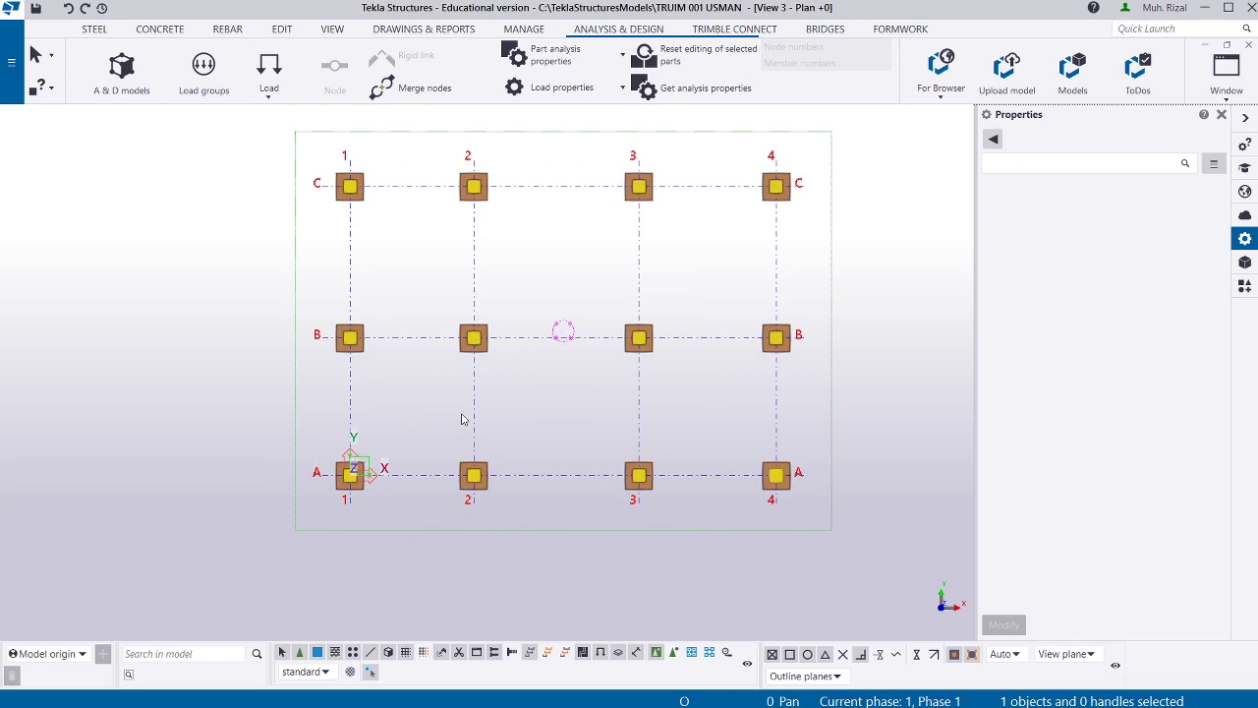
Create an L-shaped 16500 × 11500 mm concrete slab over the footings, leaving out the 5500 × 6000 mm area between grids 1–2 and A–B.
{"action": "left_click", "coordinate": [163, 30]}
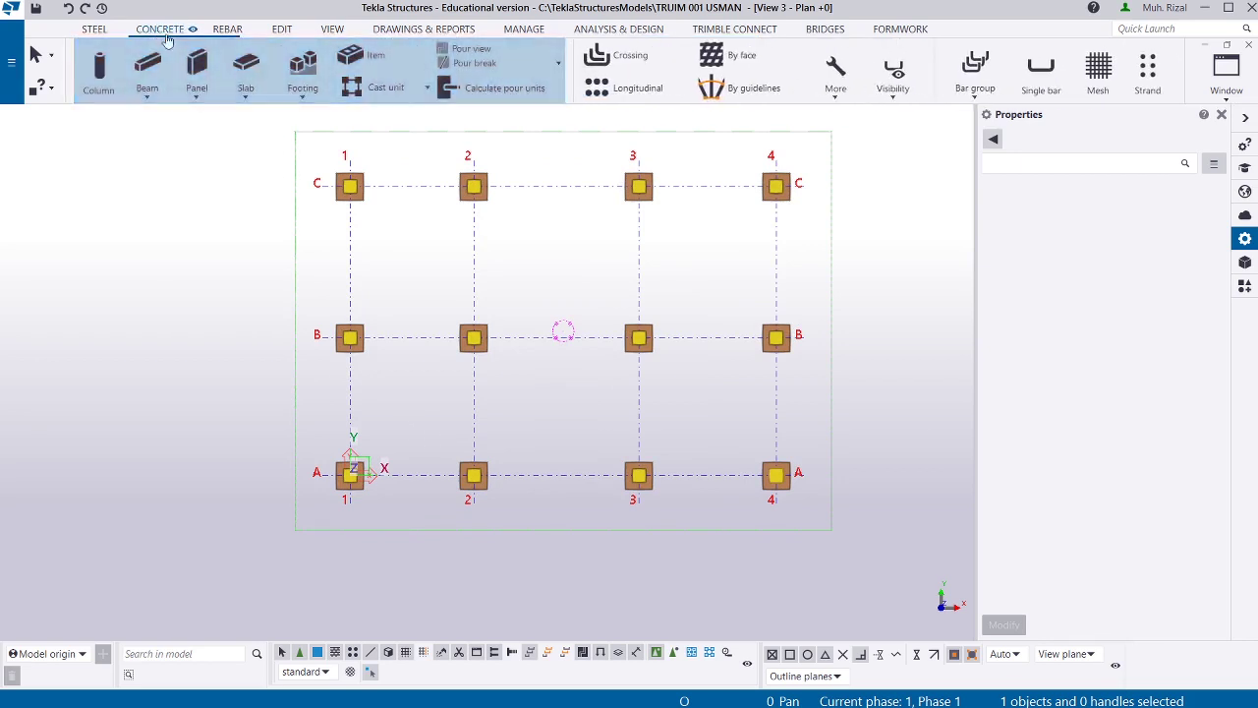
{"action": "left_click", "coordinate": [249, 71]}
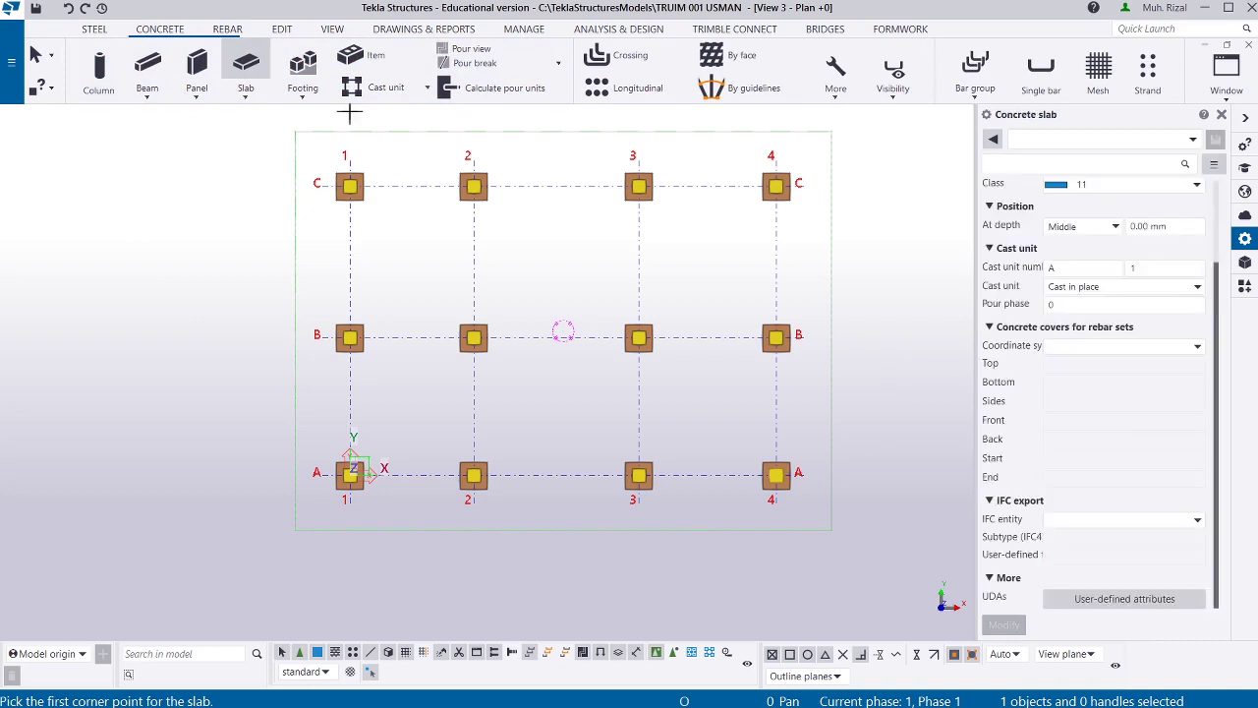
{"action": "scroll", "coordinate": [441, 364], "scroll_direction": "up", "scroll_amount": 1}
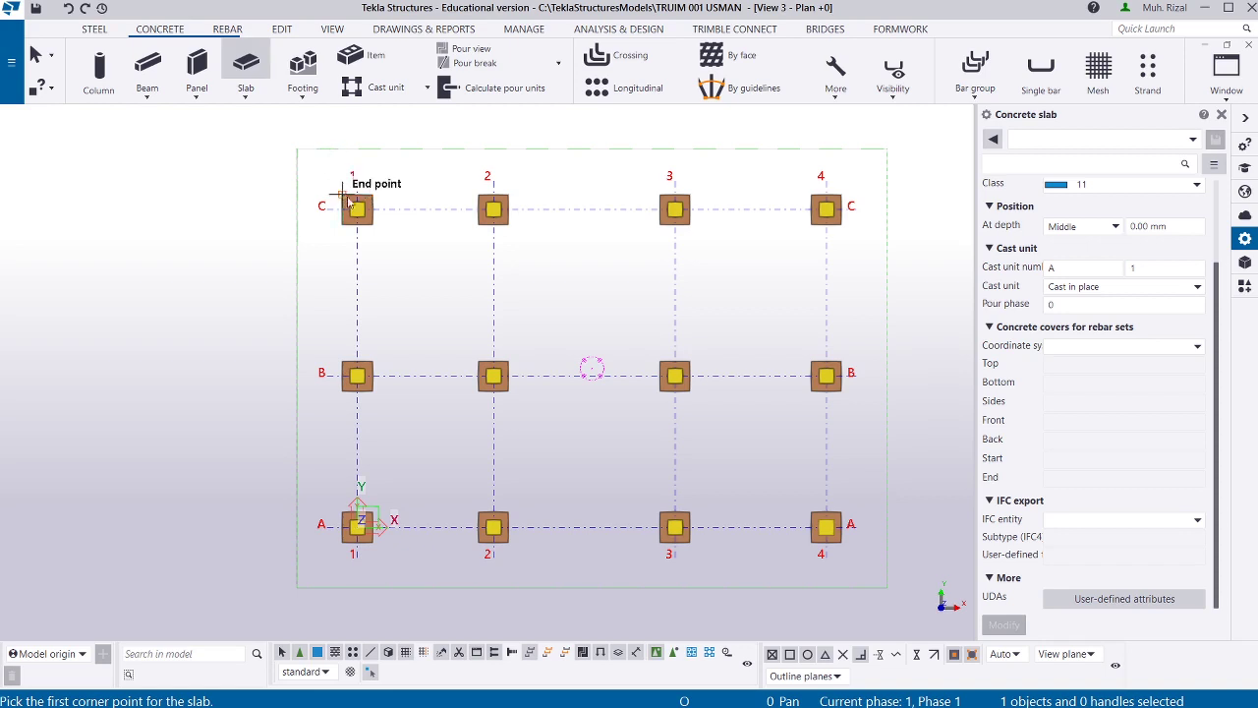
{"action": "left_click", "coordinate": [343, 193]}
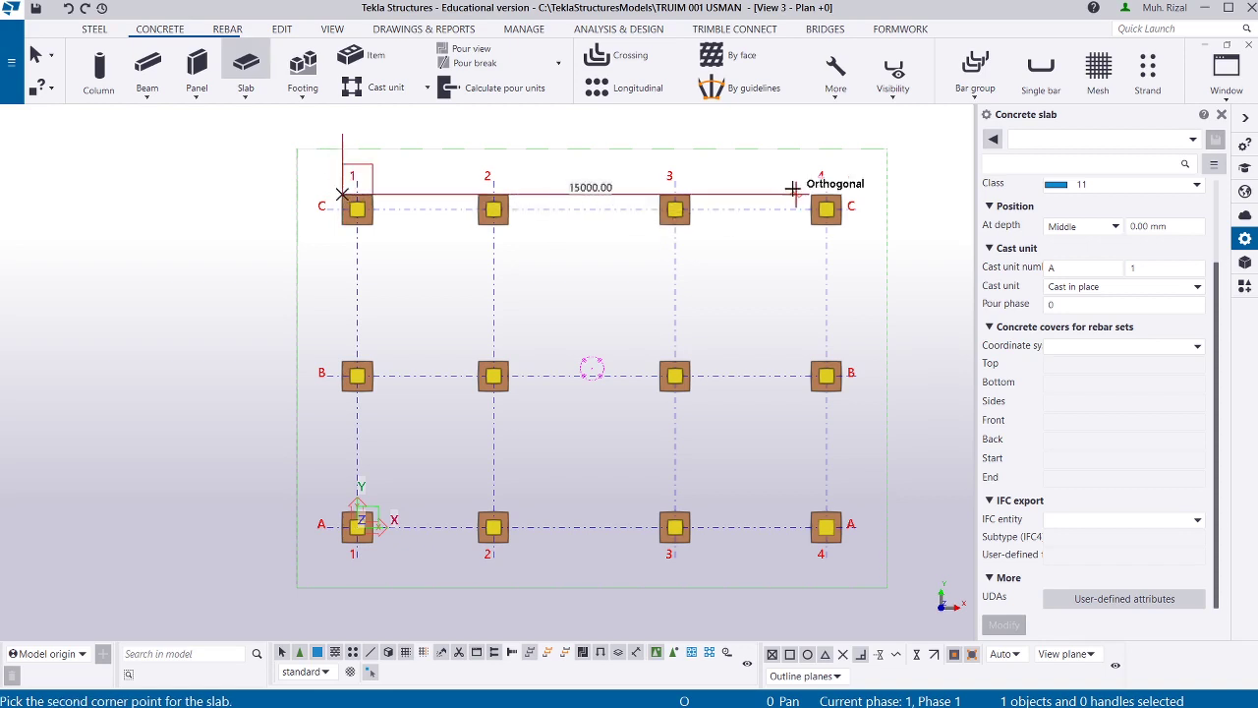
{"action": "left_click", "coordinate": [842, 194]}
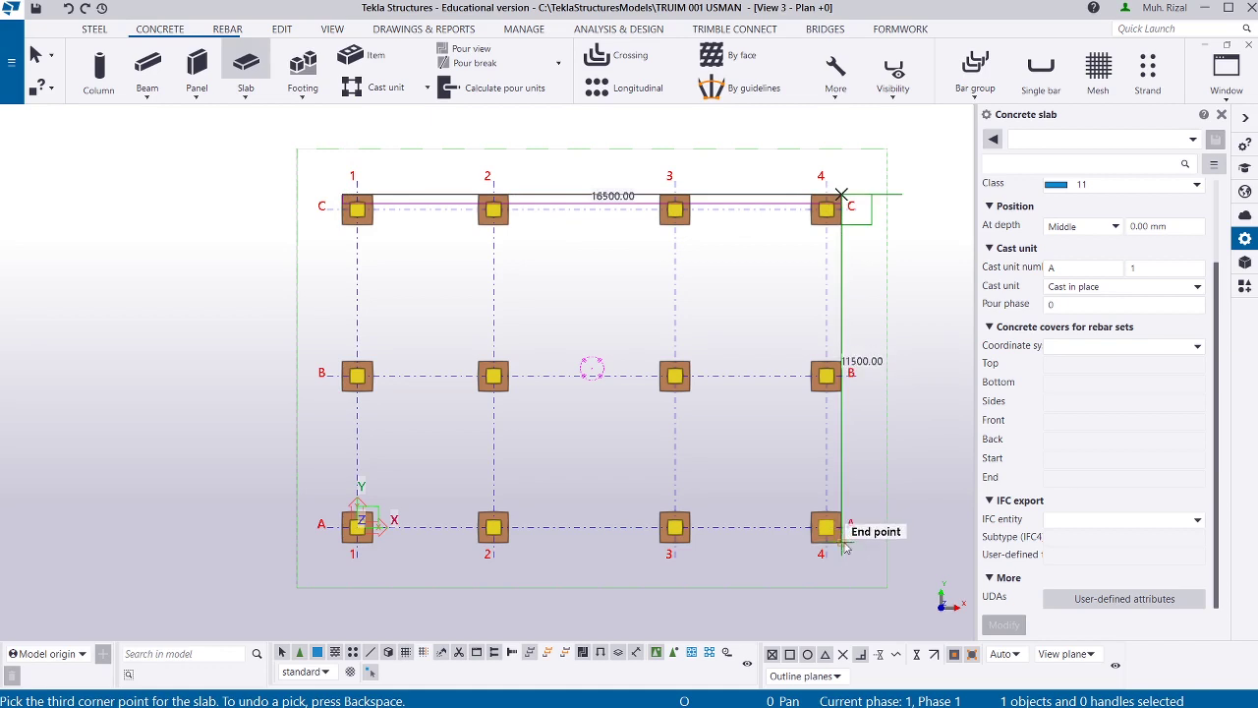
{"action": "left_click", "coordinate": [843, 542]}
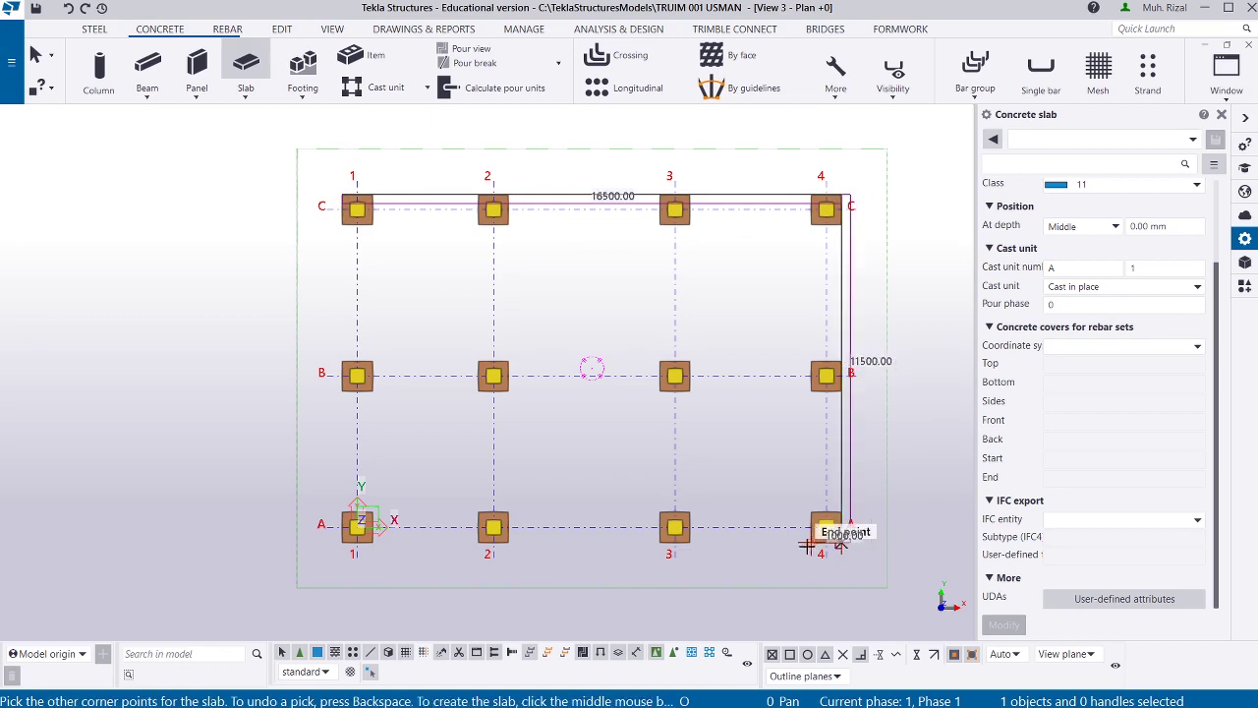
{"action": "left_click", "coordinate": [508, 542]}
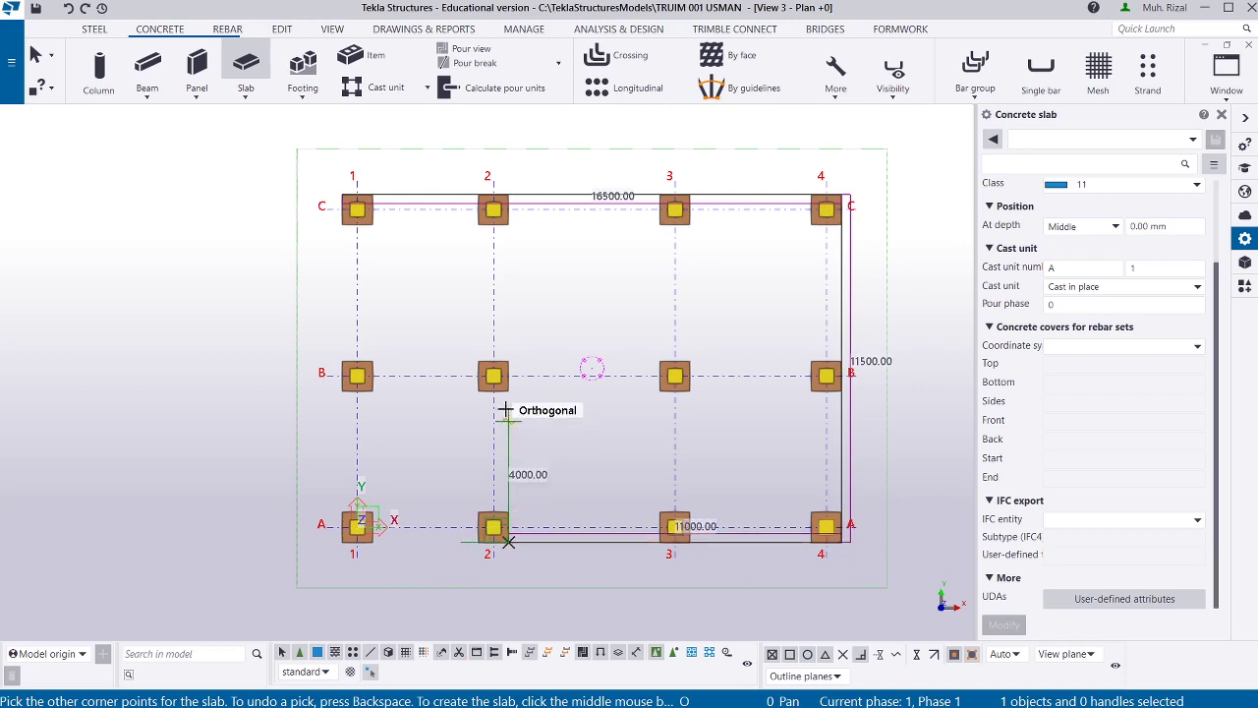
{"action": "left_click", "coordinate": [508, 358]}
{"action": "left_click", "coordinate": [342, 359]}
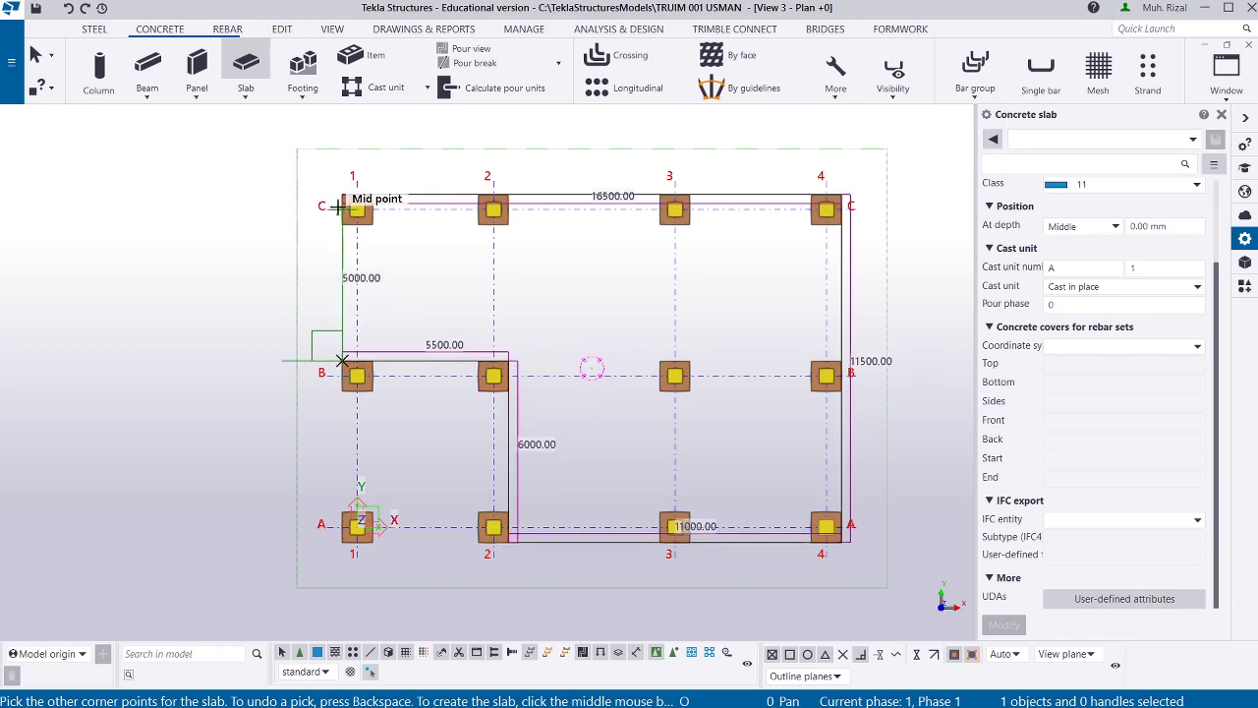
{"action": "left_click", "coordinate": [342, 194]}
{"action": "middle_click", "coordinate": [342, 194]}
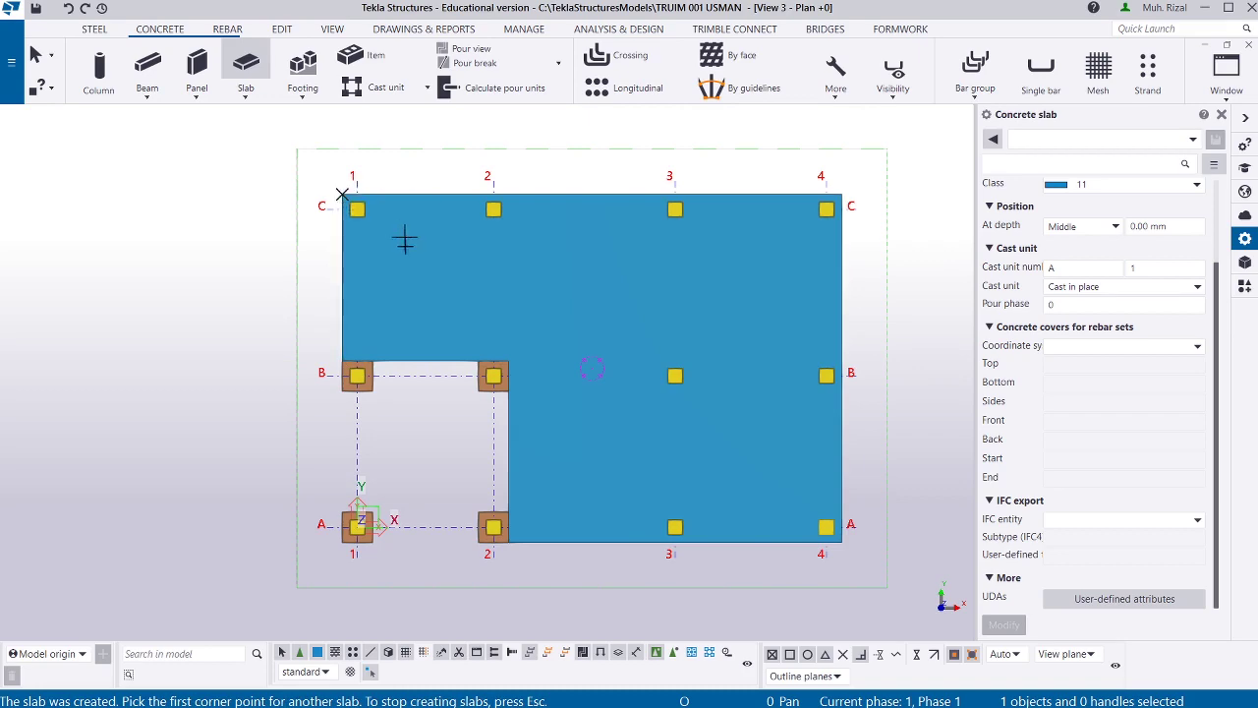
{"action": "key", "text": "Escape"}
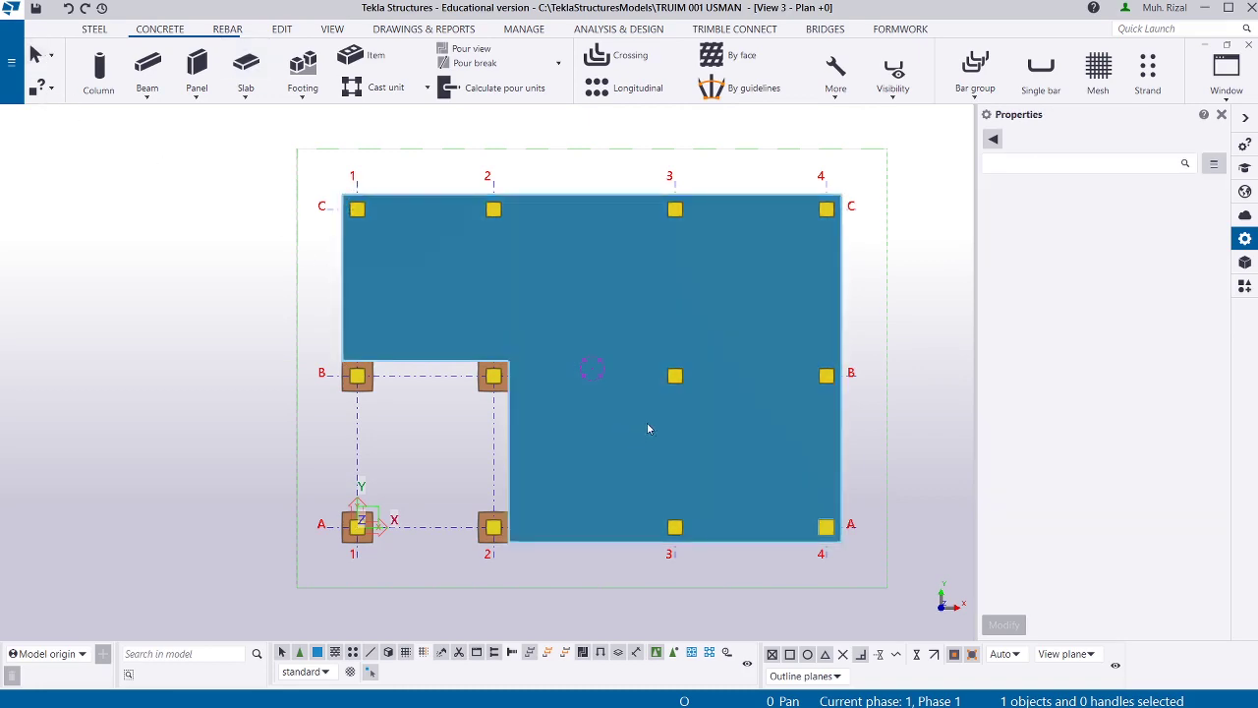
Examine the new slab in 3D, checking how it sits around the columns and footings.
{"action": "middle_click_drag", "start_coordinate": [647, 428], "coordinate": [564, 508], "text": "ctrl"}
{"action": "scroll", "coordinate": [580, 315], "scroll_direction": "up", "scroll_amount": 2}
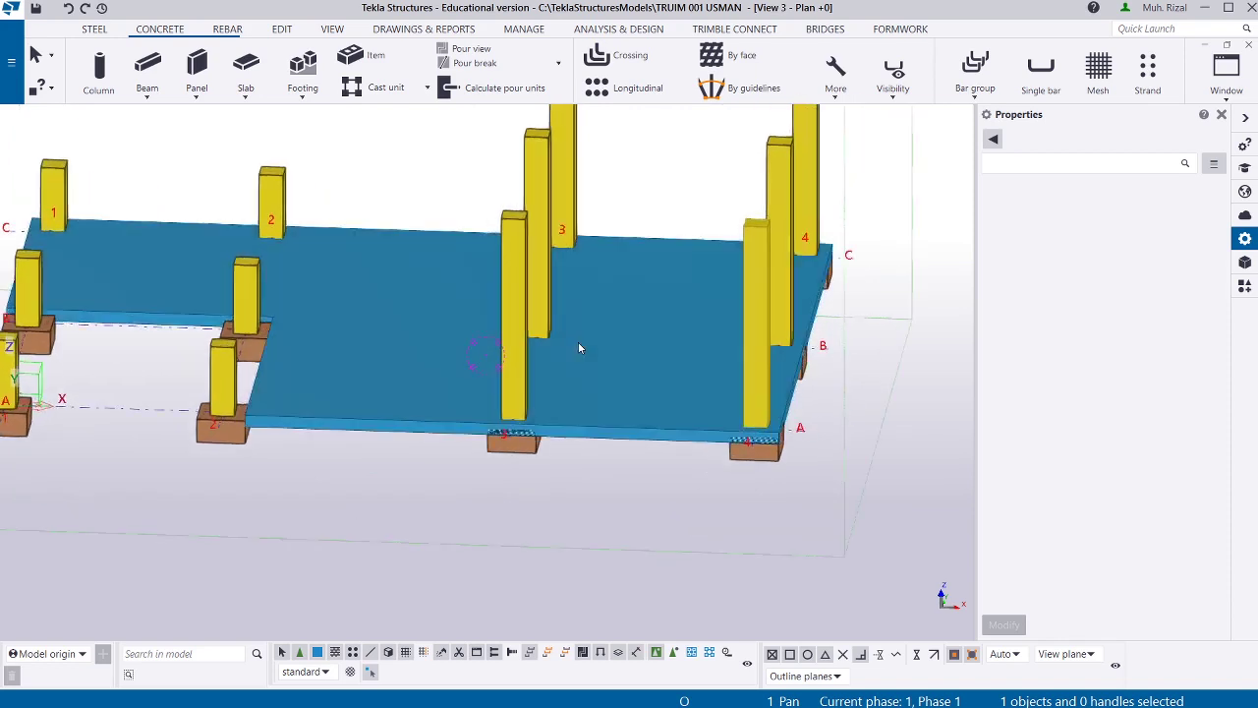
{"action": "scroll", "coordinate": [579, 347], "scroll_direction": "down", "scroll_amount": 3}
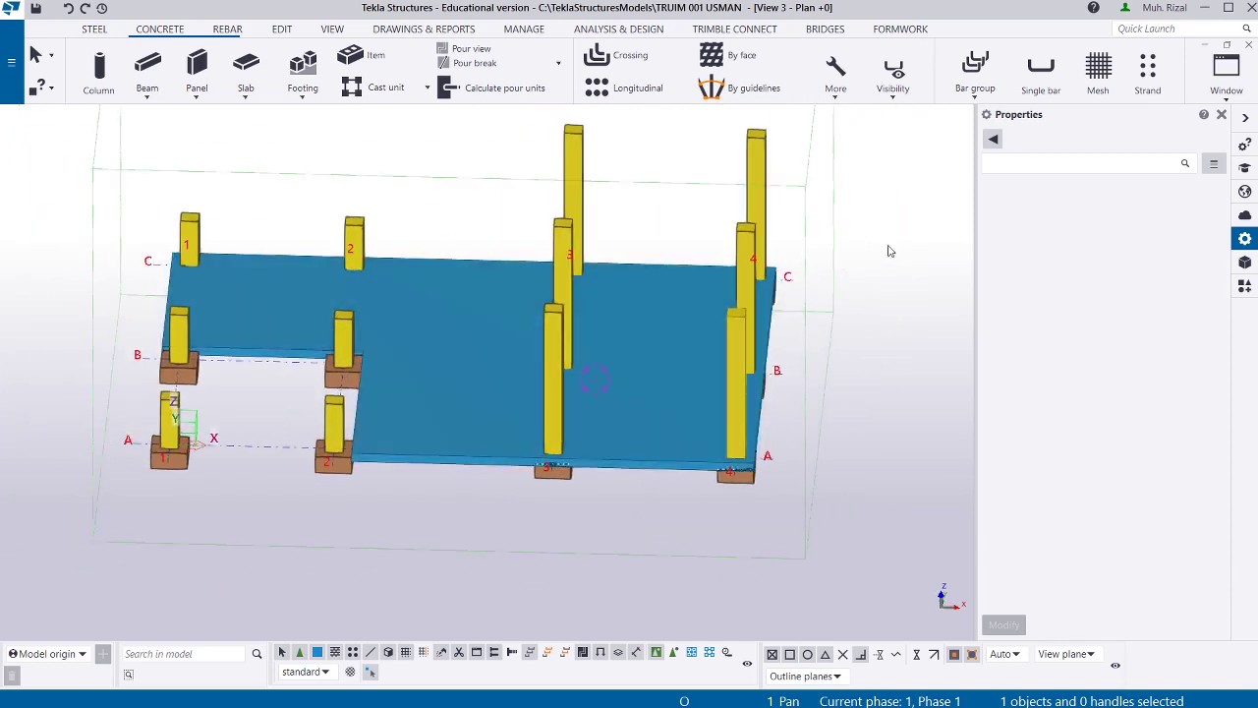
{"action": "left_click", "coordinate": [1216, 76]}
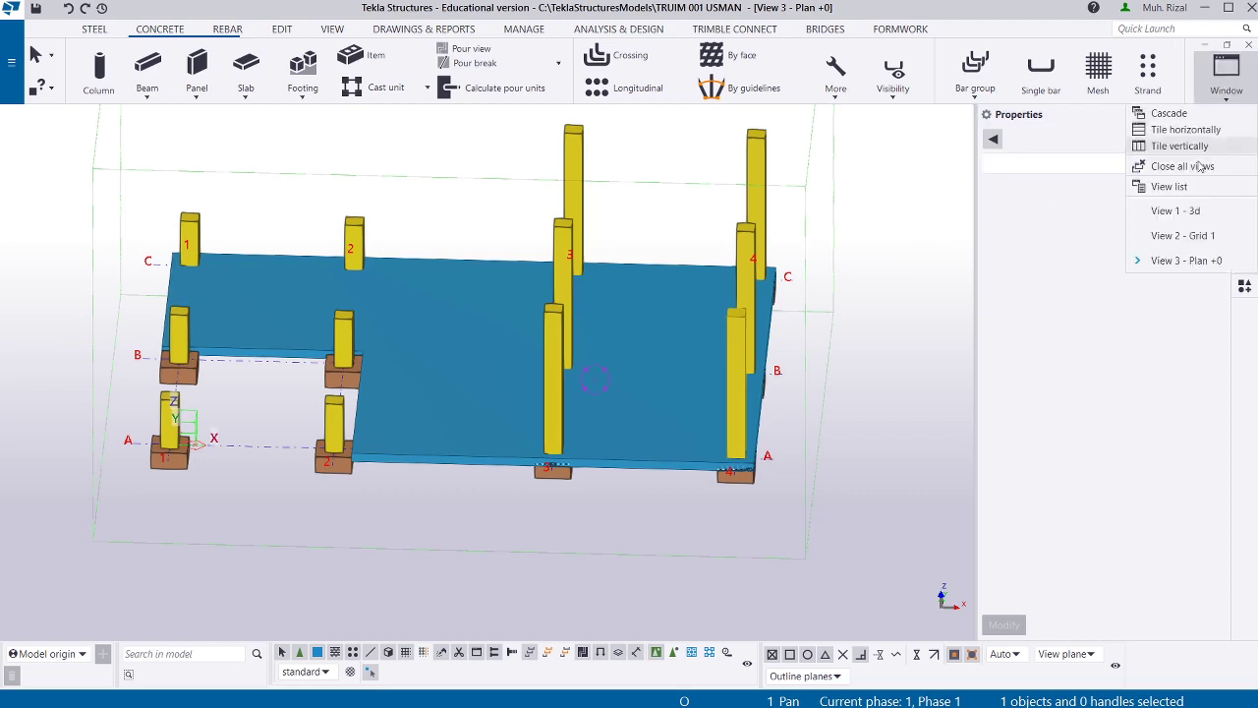
{"action": "left_click", "coordinate": [1179, 261]}
{"action": "left_click", "coordinate": [1227, 78]}
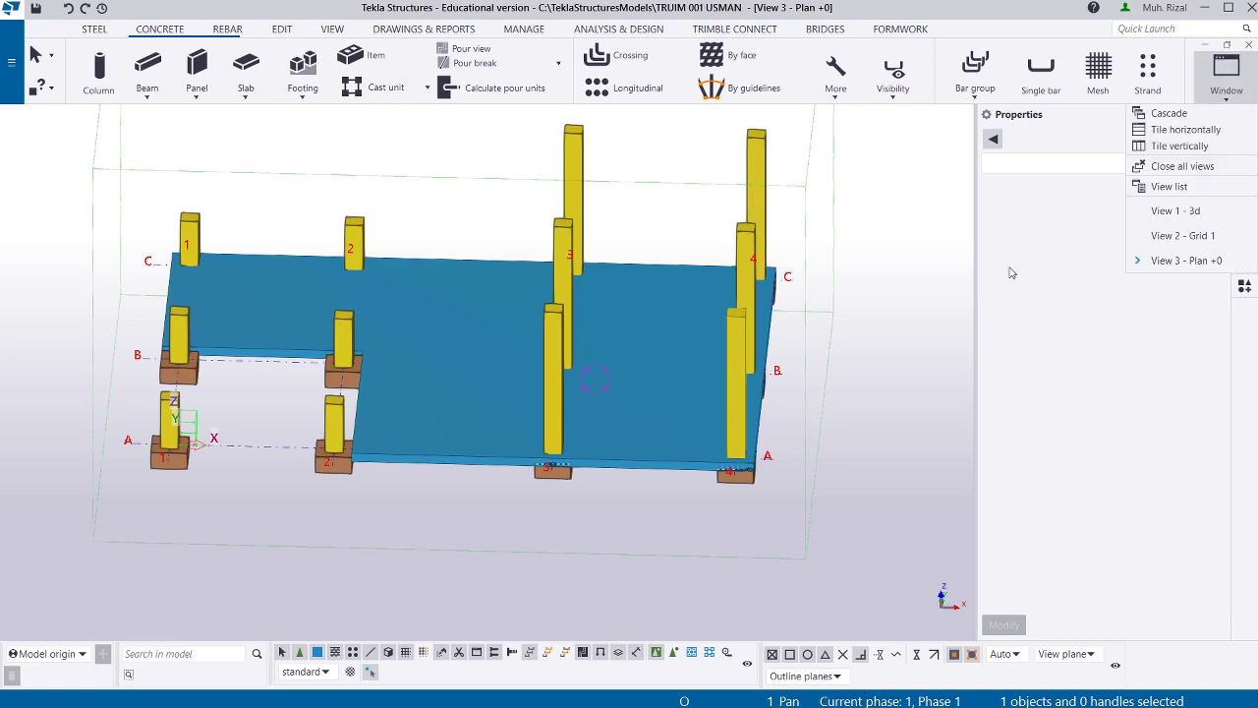
{"action": "left_click", "coordinate": [872, 373]}
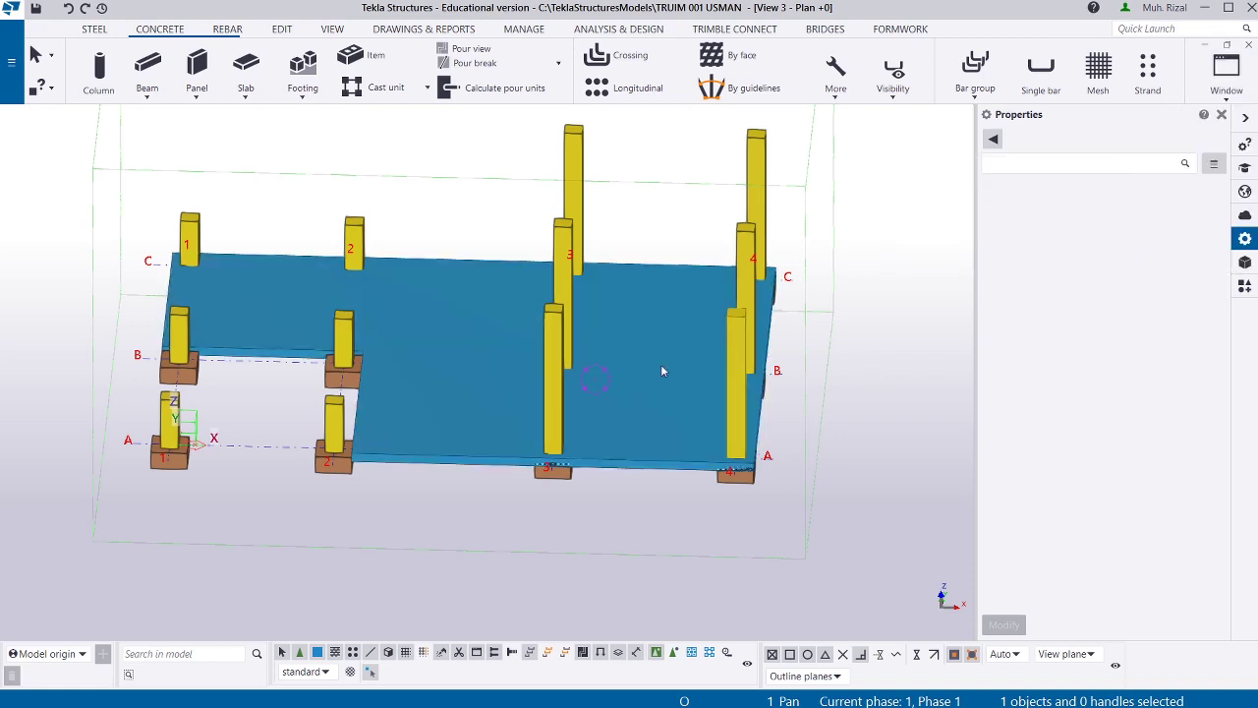
{"action": "scroll", "coordinate": [661, 364], "scroll_direction": "down", "scroll_amount": 2}
{"action": "middle_click_drag", "start_coordinate": [424, 304], "coordinate": [373, 328]}
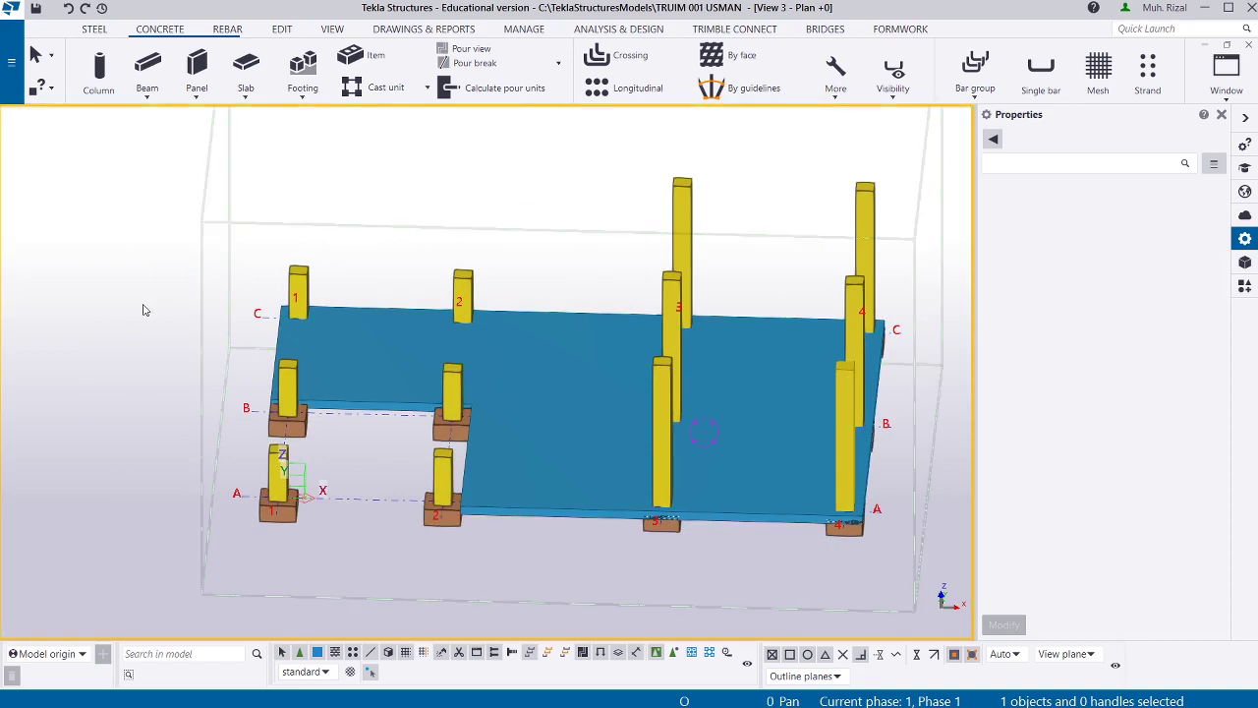
{"action": "scroll", "coordinate": [556, 402], "scroll_direction": "down", "scroll_amount": 2}
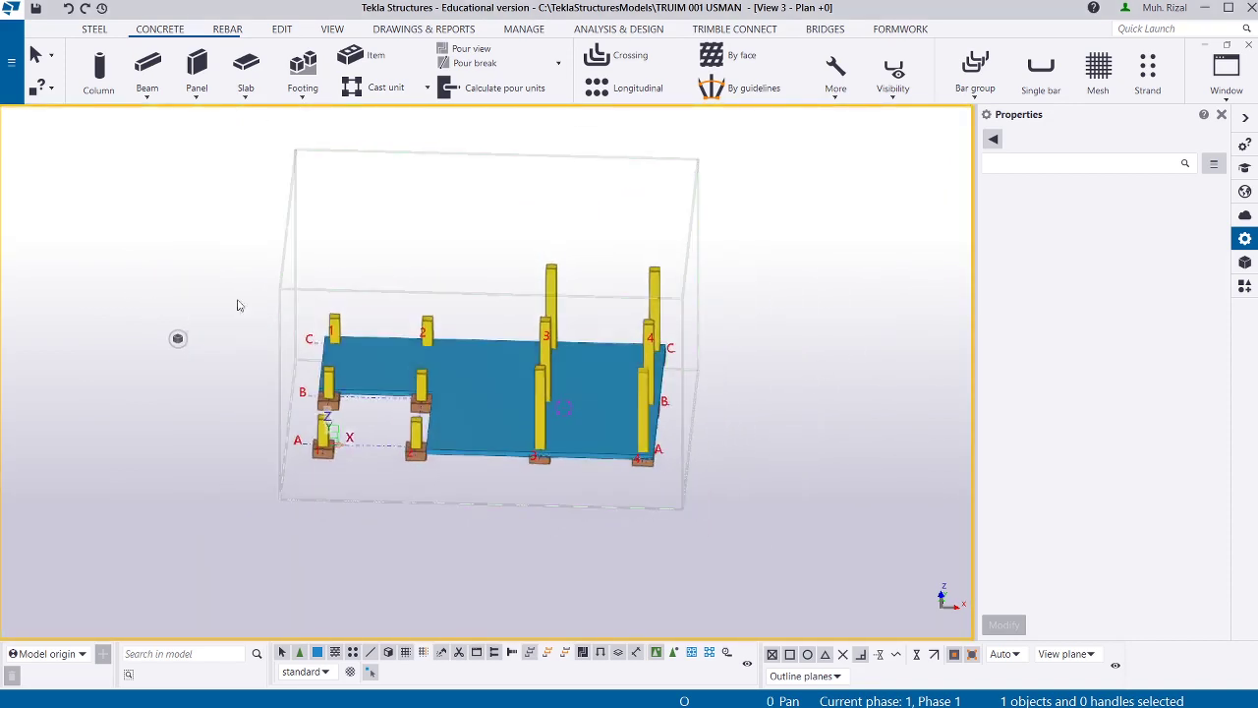
{"action": "scroll", "coordinate": [573, 373], "scroll_direction": "up", "scroll_amount": 2}
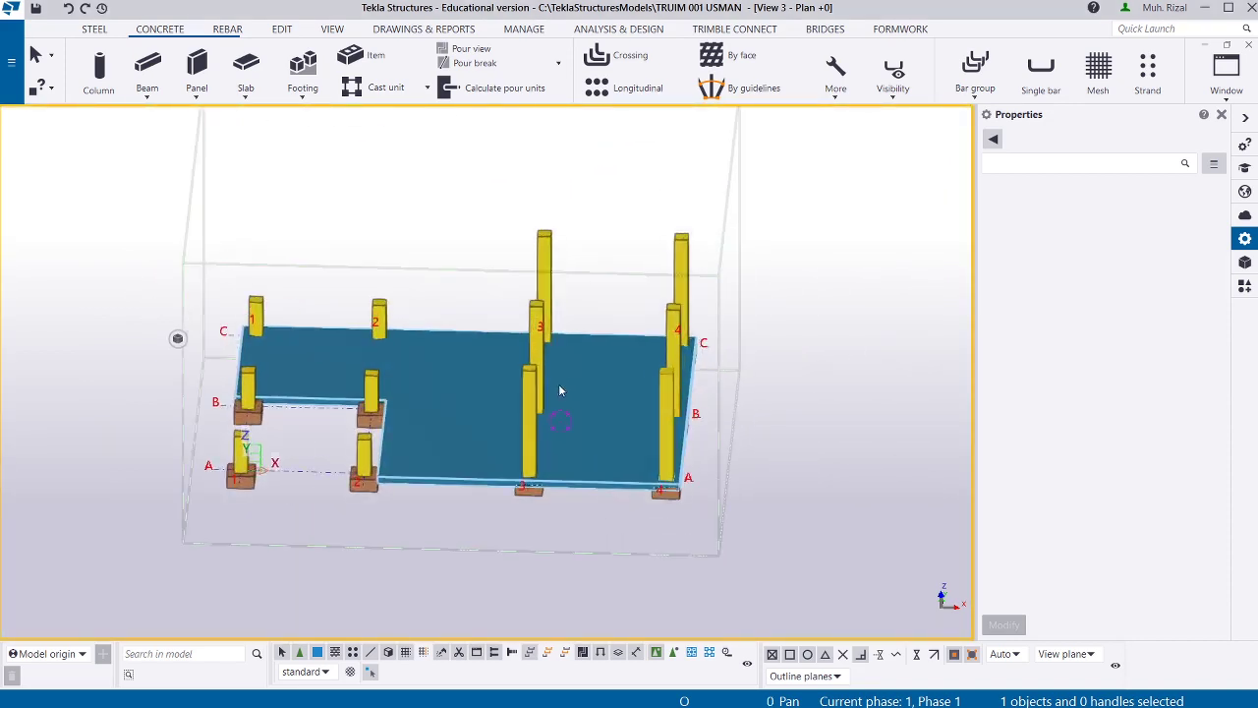
{"action": "middle_click_drag", "start_coordinate": [557, 389], "coordinate": [567, 410], "text": "ctrl"}
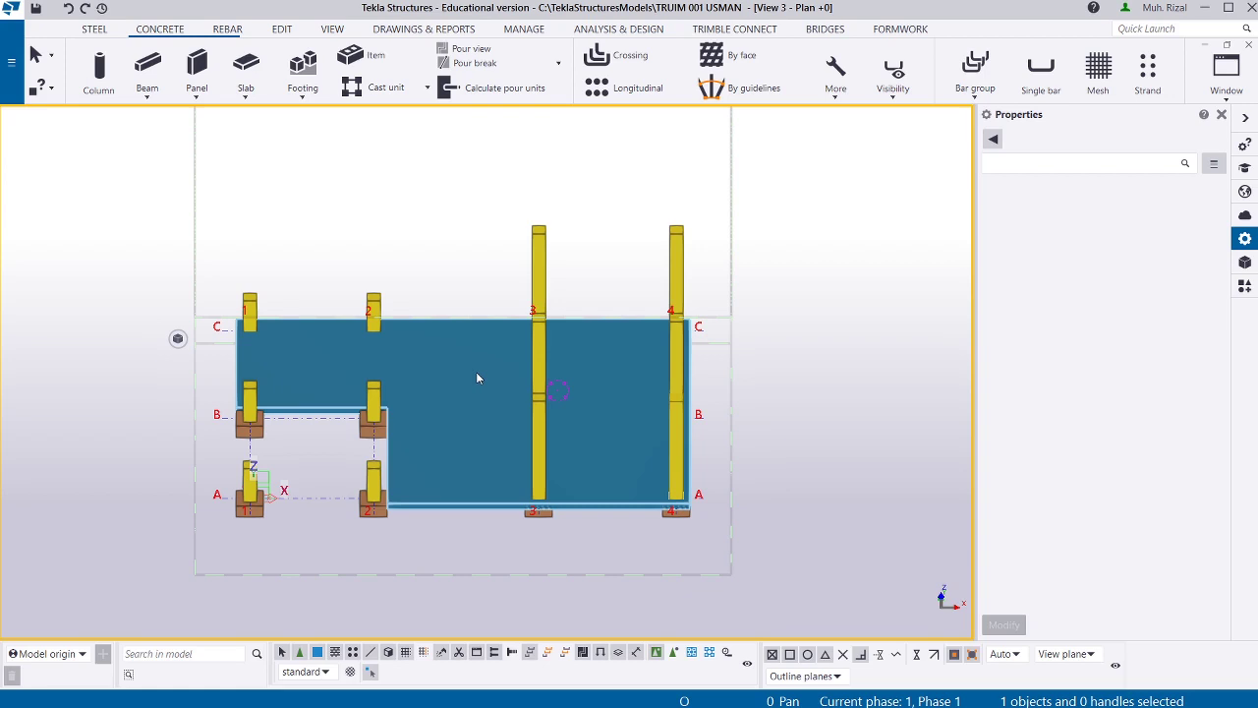
Return Plan +0 to plan orientation and check the slab's outline against the grid lines, columns and footings.
{"action": "key", "text": "ctrl+p"}
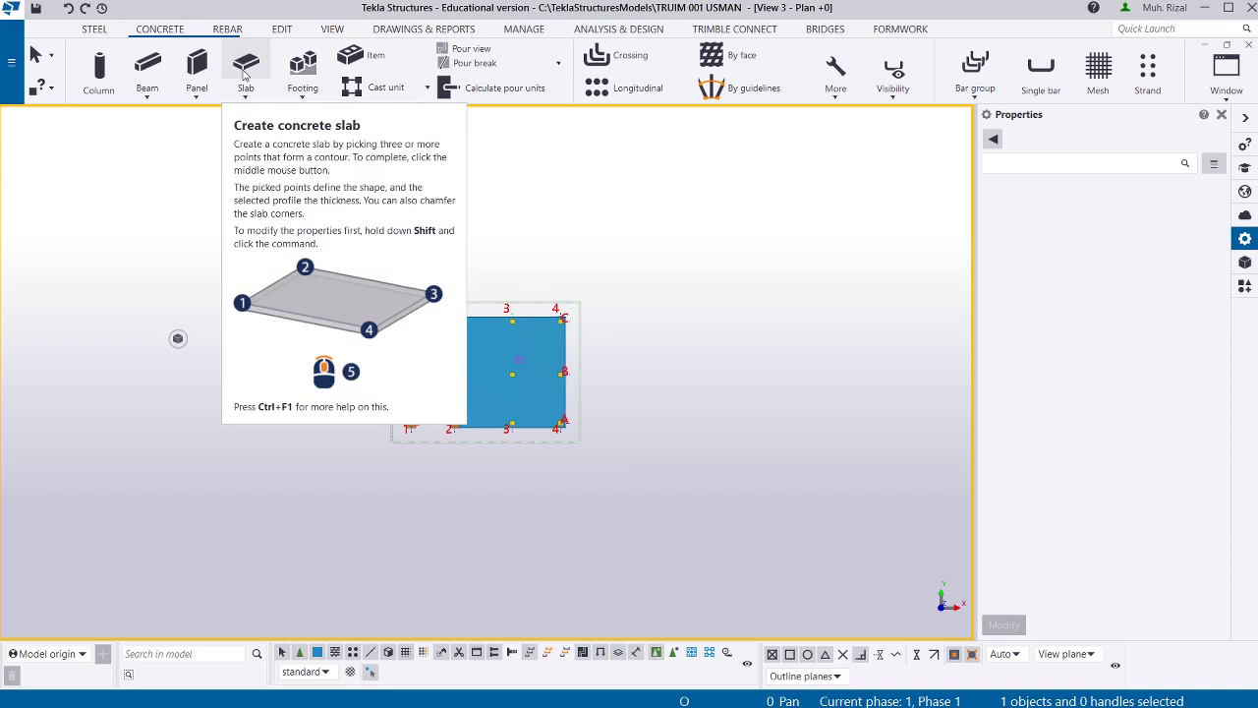
{"action": "scroll", "coordinate": [823, 347], "scroll_direction": "down", "scroll_amount": 1}
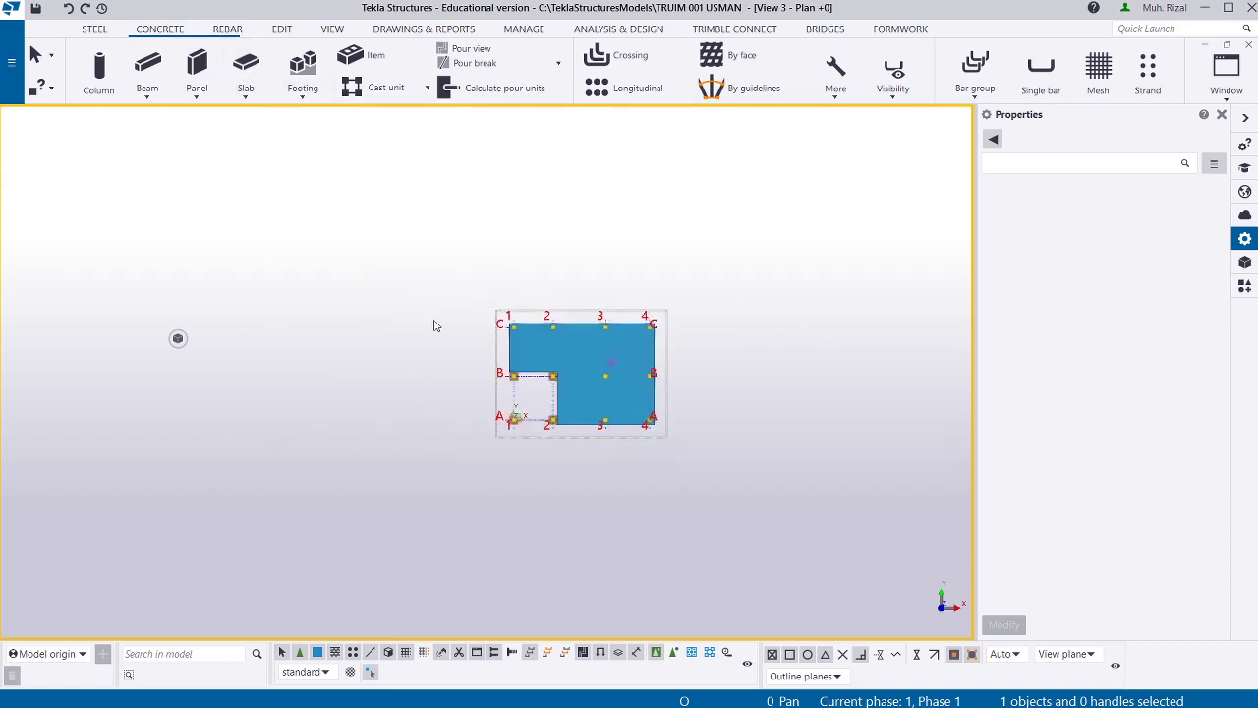
{"action": "scroll", "coordinate": [396, 316], "scroll_direction": "up", "scroll_amount": 2}
{"action": "scroll", "coordinate": [384, 351], "scroll_direction": "up", "scroll_amount": 1}
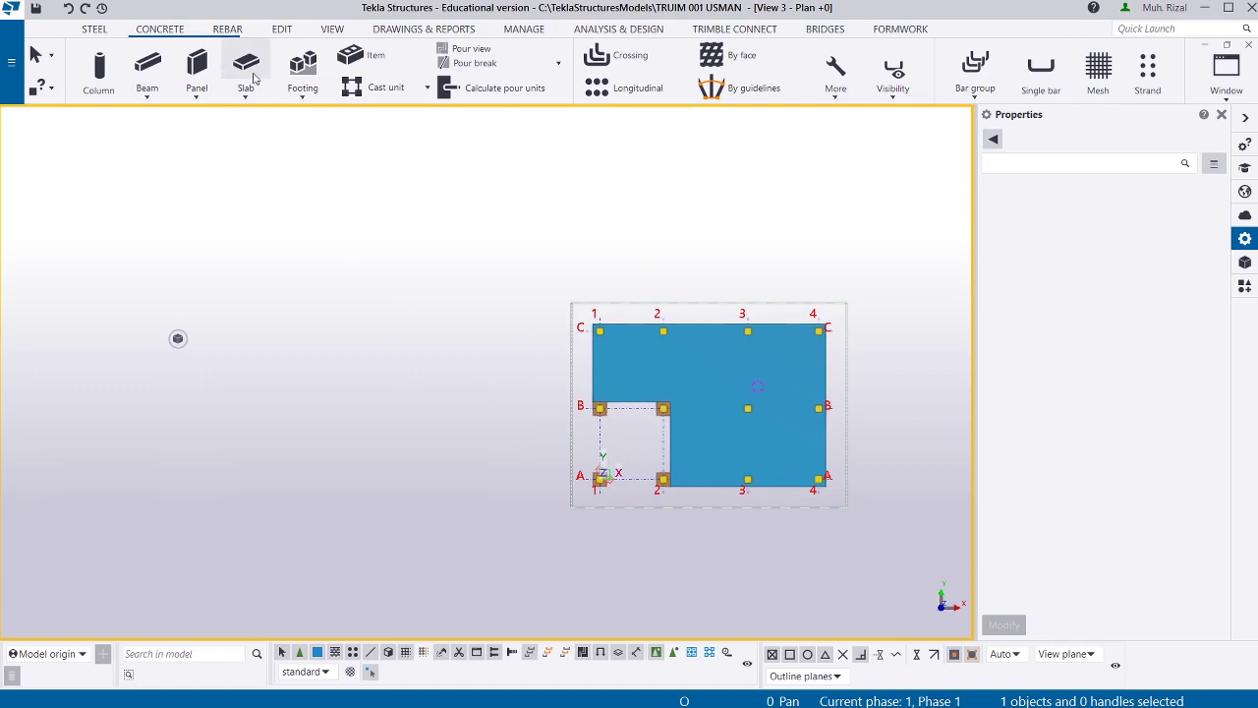
{"action": "scroll", "coordinate": [591, 326], "scroll_direction": "up", "scroll_amount": 4}
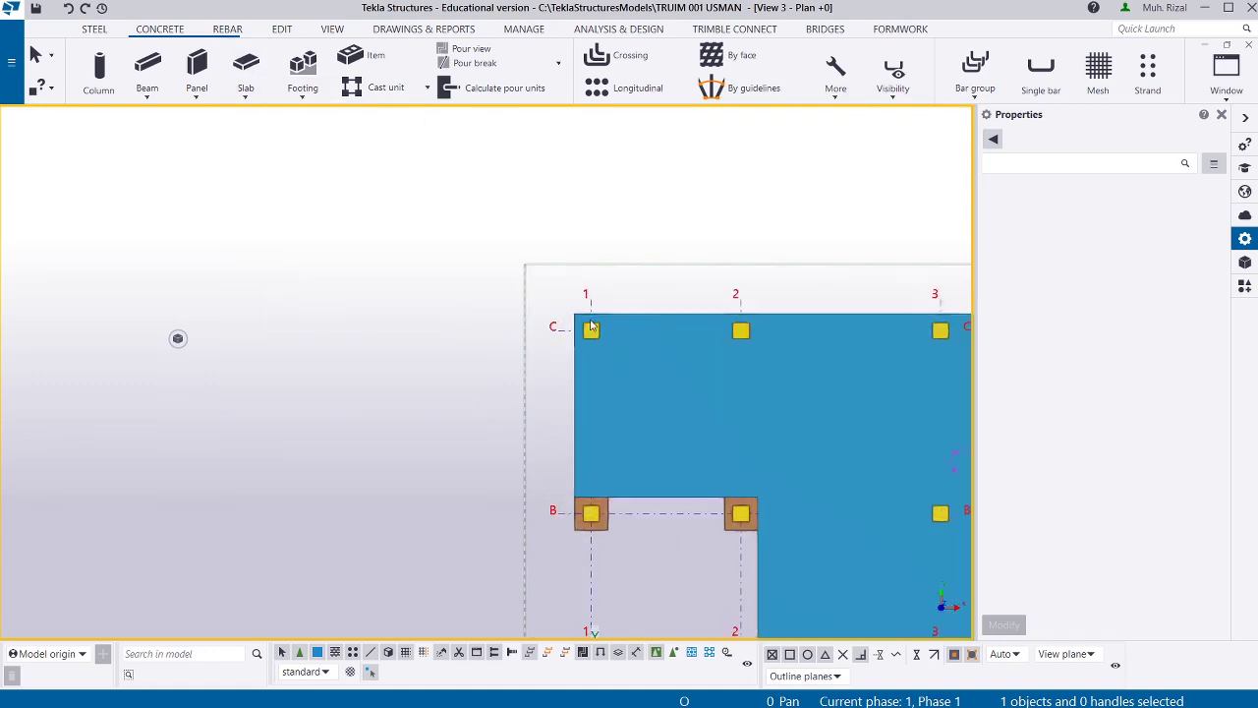
{"action": "scroll", "coordinate": [591, 326], "scroll_direction": "down", "scroll_amount": 1}
{"action": "scroll", "coordinate": [837, 328], "scroll_direction": "down", "scroll_amount": 2}
{"action": "scroll", "coordinate": [874, 306], "scroll_direction": "up", "scroll_amount": 2}
{"action": "scroll", "coordinate": [821, 368], "scroll_direction": "down", "scroll_amount": 3}
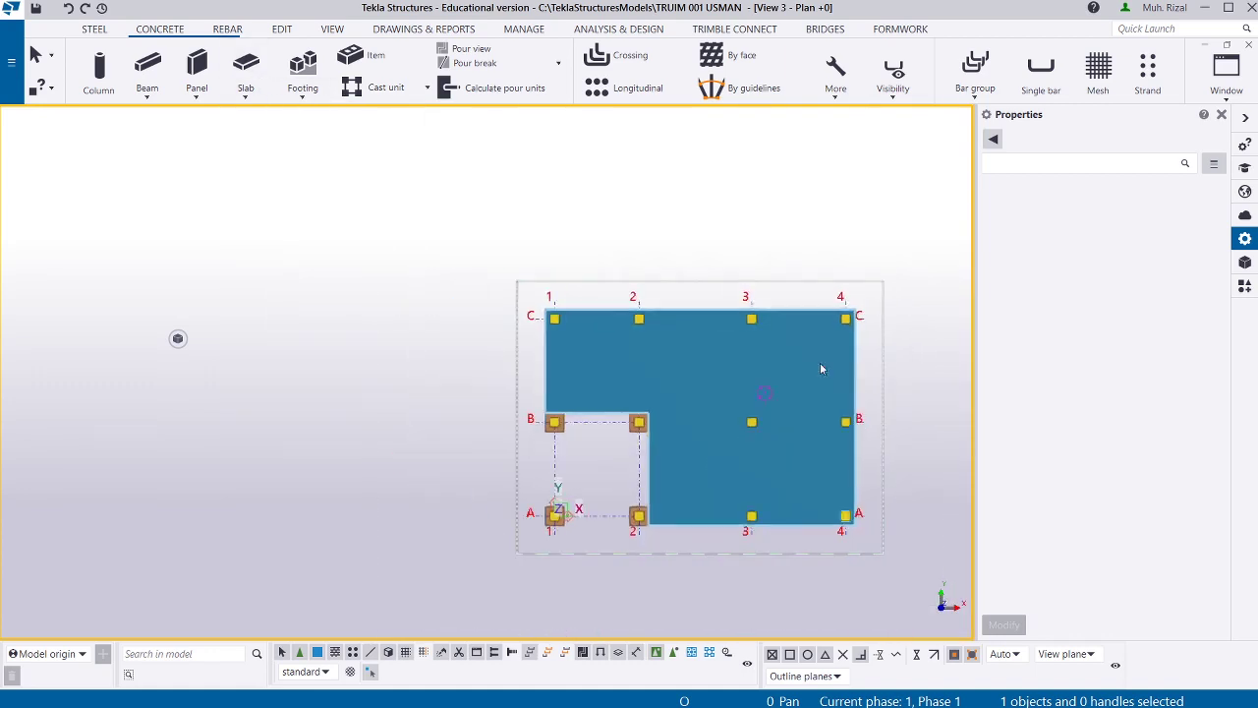
{"action": "scroll", "coordinate": [856, 534], "scroll_direction": "up", "scroll_amount": 2}
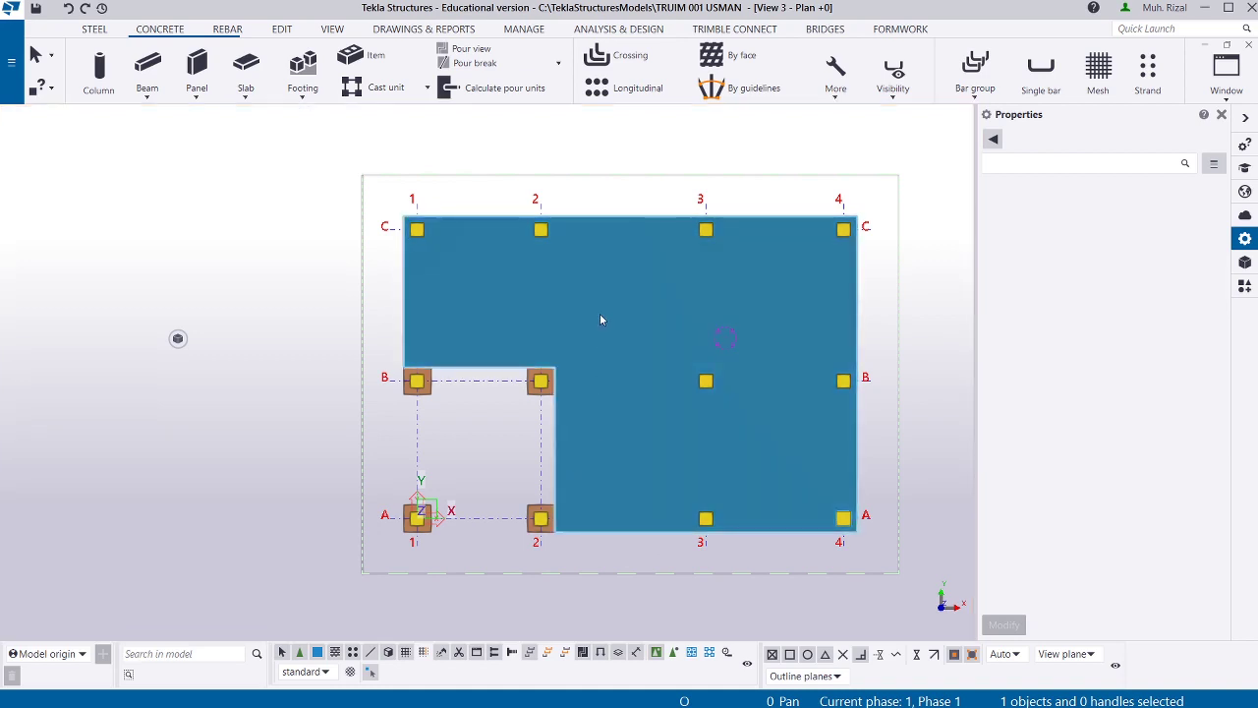
Select the slab and examine in 3D how its corners along grid B sit on the footings.
{"action": "left_click", "coordinate": [599, 313]}
{"action": "key", "text": "ctrl+p"}
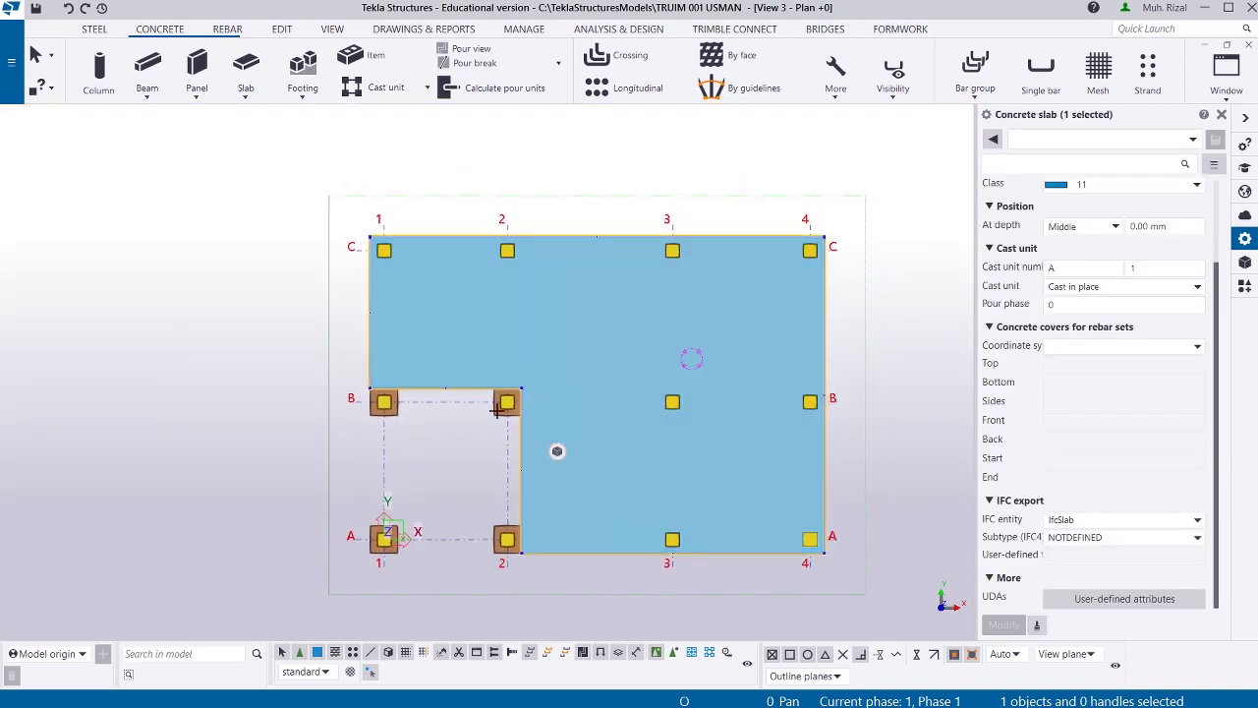
{"action": "scroll", "coordinate": [557, 525], "scroll_direction": "up", "scroll_amount": 3}
{"action": "middle_click_drag", "start_coordinate": [449, 441], "coordinate": [510, 297], "text": "ctrl"}
{"action": "scroll", "coordinate": [510, 298], "scroll_direction": "down", "scroll_amount": 3}
{"action": "scroll", "coordinate": [469, 356], "scroll_direction": "up", "scroll_amount": 5}
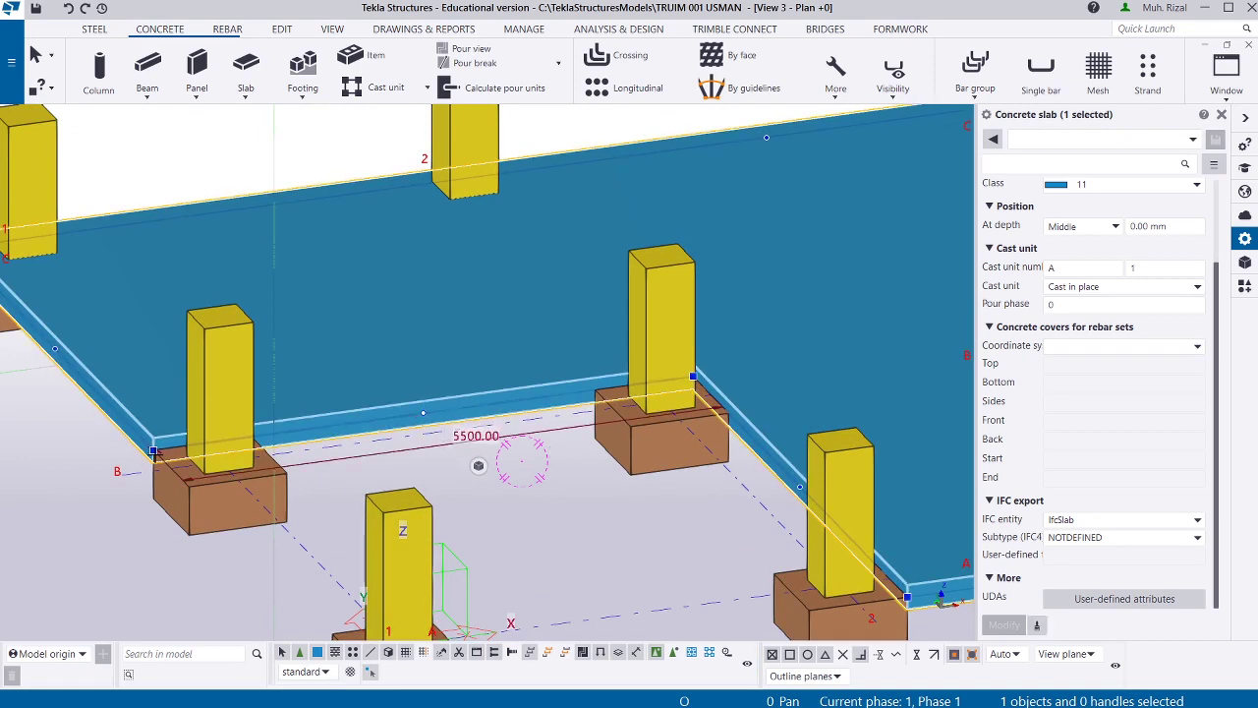
{"action": "scroll", "coordinate": [179, 479], "scroll_direction": "up", "scroll_amount": 3}
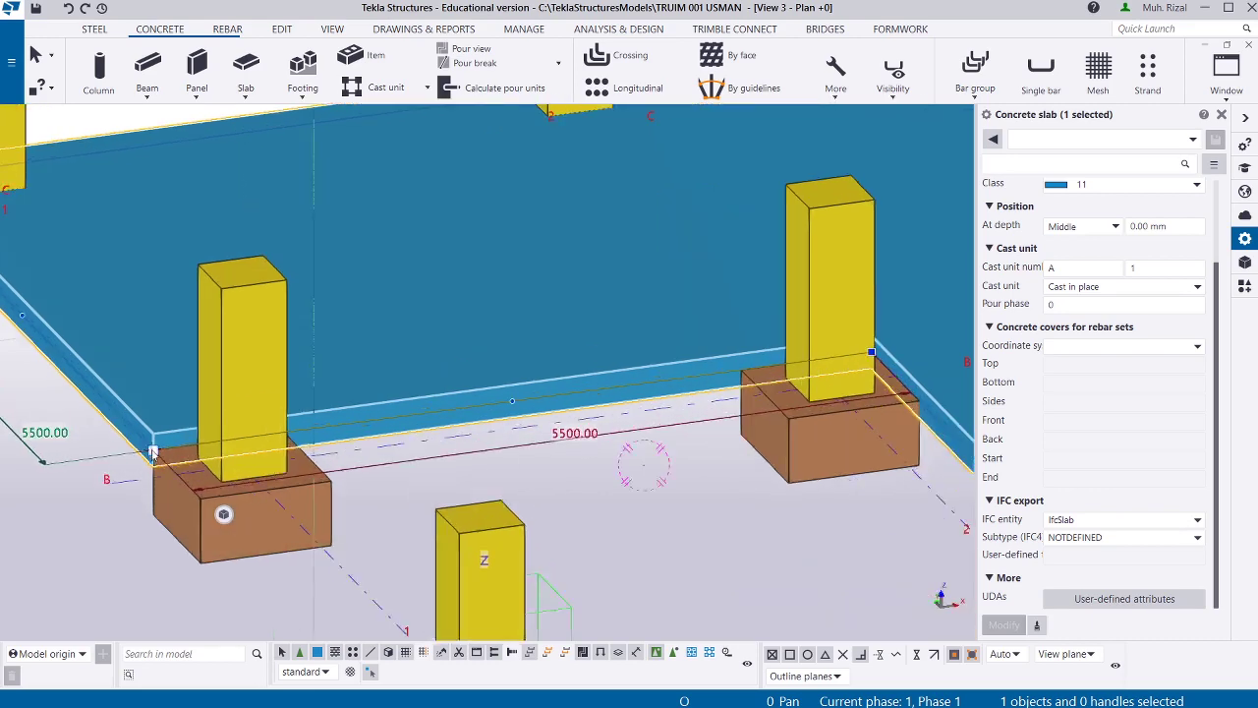
{"action": "scroll", "coordinate": [309, 482], "scroll_direction": "down", "scroll_amount": 5}
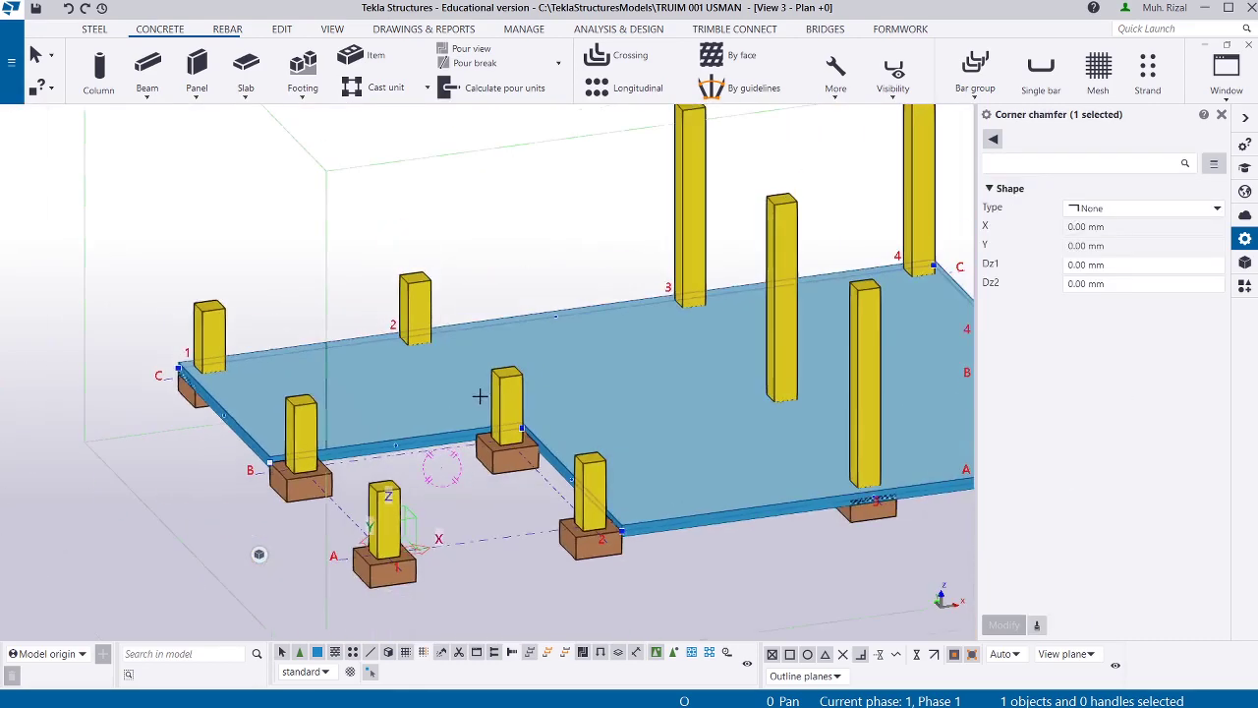
{"action": "scroll", "coordinate": [506, 430], "scroll_direction": "up", "scroll_amount": 5}
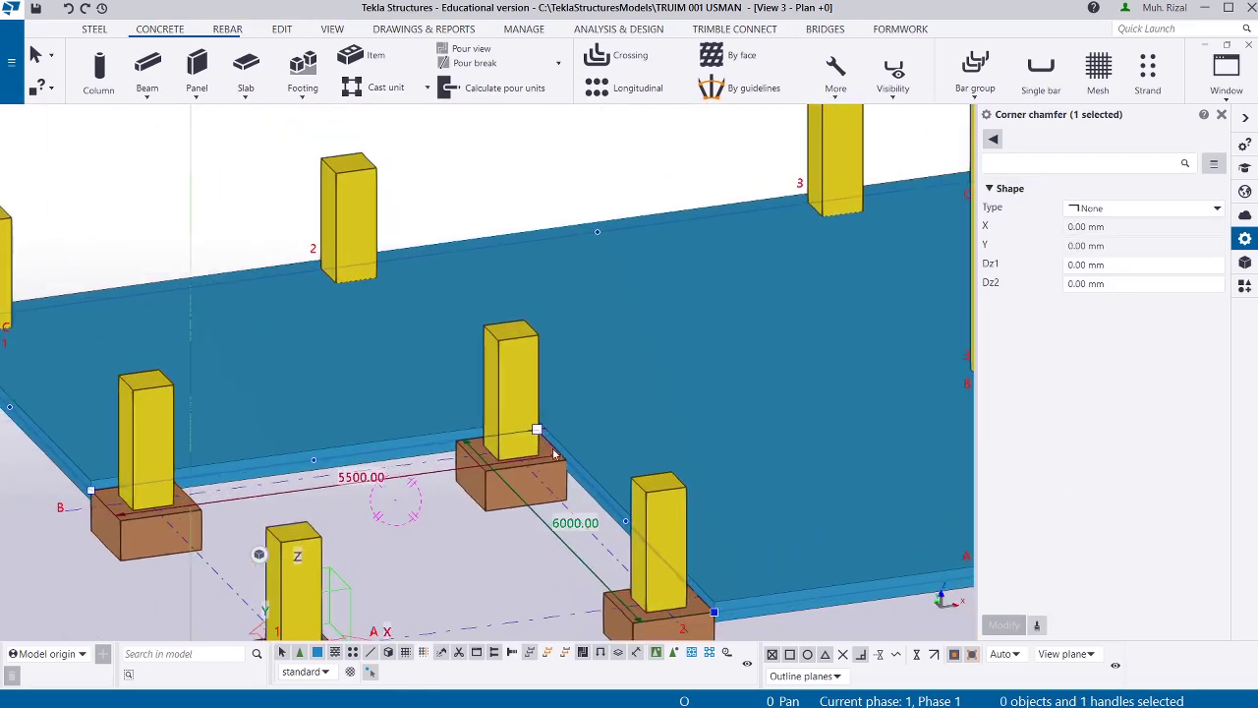
Try displacing the slab's corner at grid 2-B and the midpoint of its edge along grid B.
{"action": "left_click_drag", "start_coordinate": [571, 459], "coordinate": [534, 430]}
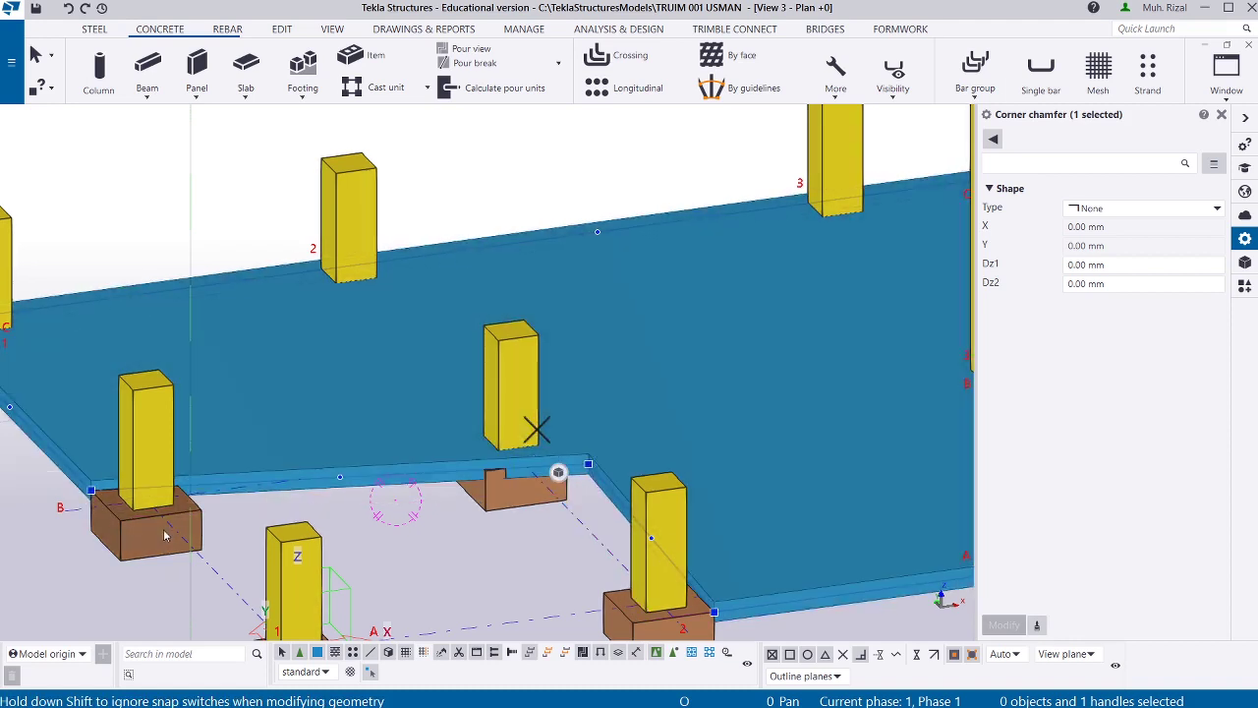
{"action": "scroll", "coordinate": [311, 457], "scroll_direction": "up", "scroll_amount": 2}
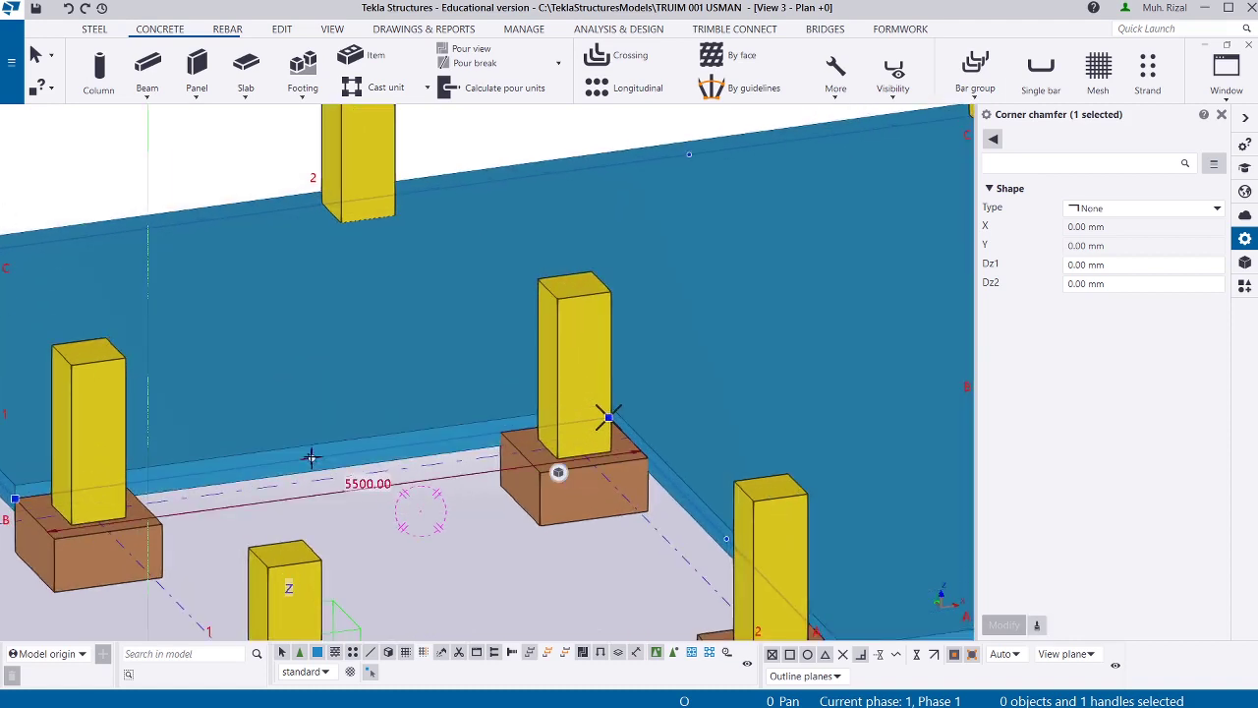
{"action": "left_click_drag", "start_coordinate": [310, 457], "coordinate": [336, 495]}
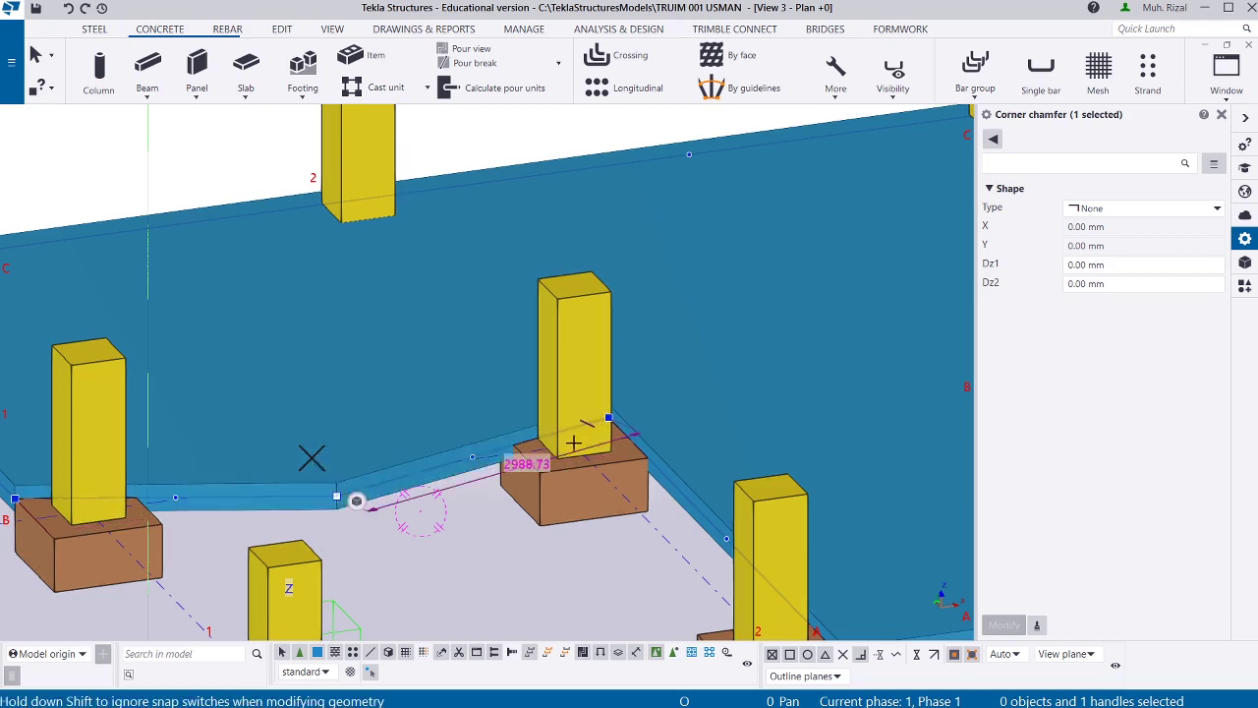
Move the slab's corners at grids 1-B and 2-B to the outer footing corners so the slab covers both footings.
{"action": "middle_click_drag", "start_coordinate": [547, 490], "coordinate": [178, 478], "text": "ctrl"}
{"action": "left_click_drag", "start_coordinate": [178, 478], "coordinate": [230, 531]}
{"action": "middle_click_drag", "start_coordinate": [153, 481], "coordinate": [747, 402], "text": "ctrl"}
{"action": "mouse_move", "coordinate": [747, 401]}
{"action": "left_mouse_down"}
{"action": "mouse_move", "coordinate": [763, 422]}
{"action": "mouse_move", "coordinate": [745, 398]}
{"action": "left_mouse_up"}
{"action": "scroll", "coordinate": [607, 436], "scroll_direction": "down", "scroll_amount": 2}
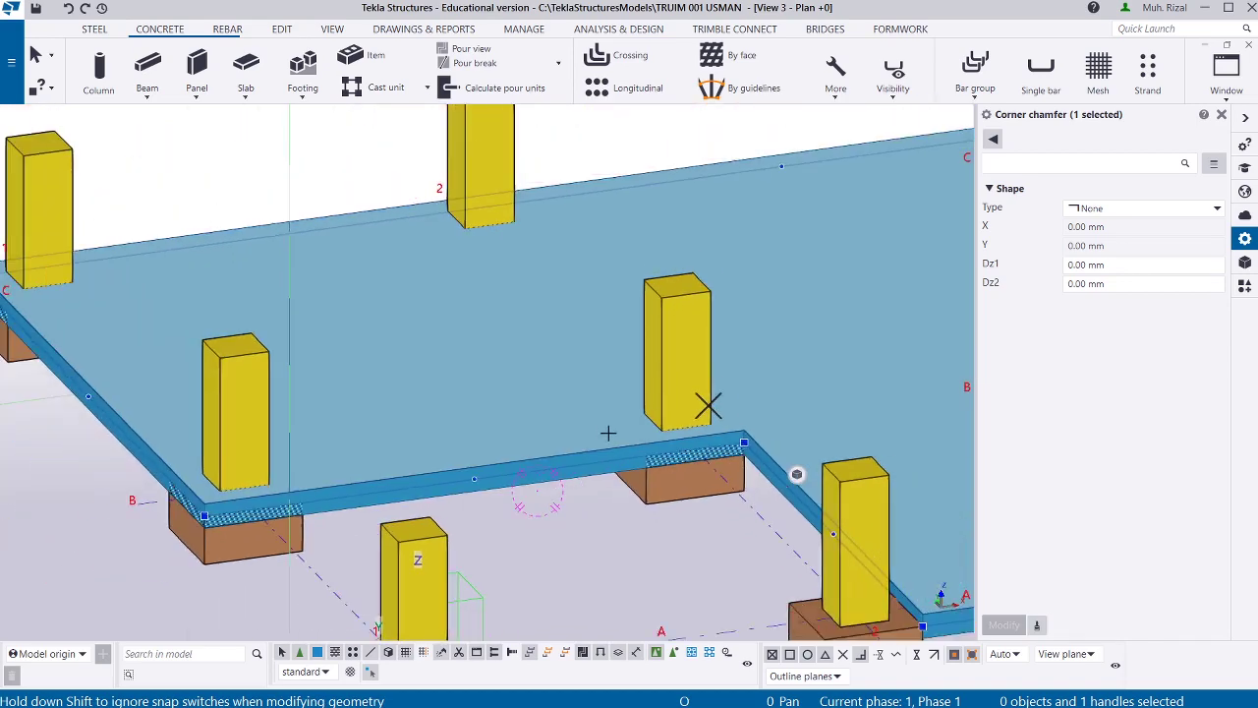
{"action": "scroll", "coordinate": [458, 407], "scroll_direction": "down", "scroll_amount": 2}
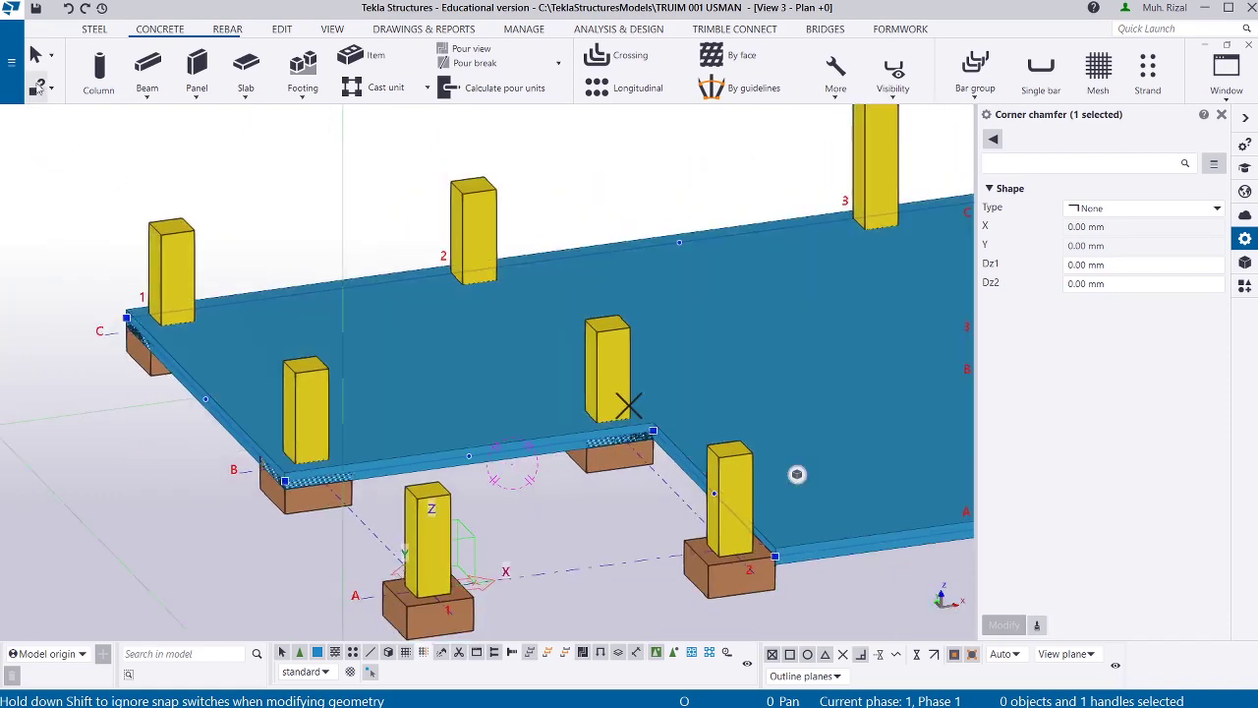
{"action": "left_click", "coordinate": [407, 404]}
Set the concrete slab's at-depth position to Behind and apply the modification.
{"action": "scroll", "coordinate": [255, 337], "scroll_direction": "down", "scroll_amount": 2}
{"action": "scroll", "coordinate": [794, 403], "scroll_direction": "up", "scroll_amount": 6}
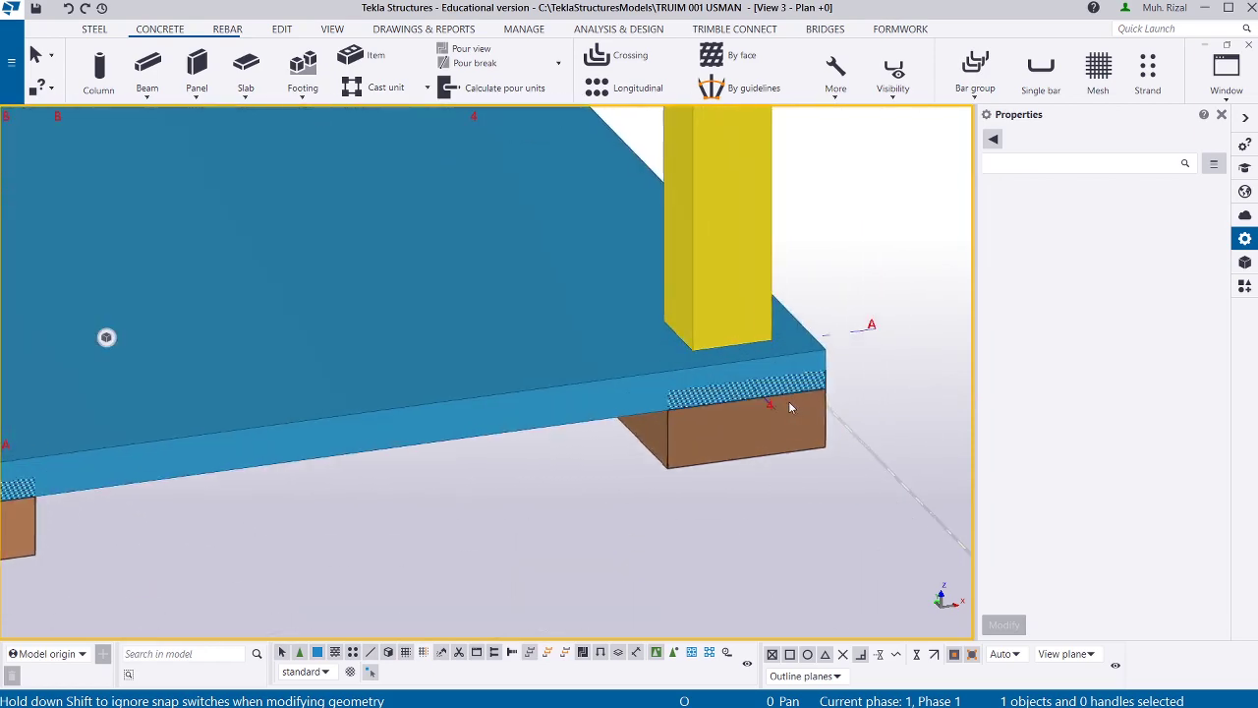
{"action": "left_click", "coordinate": [786, 404]}
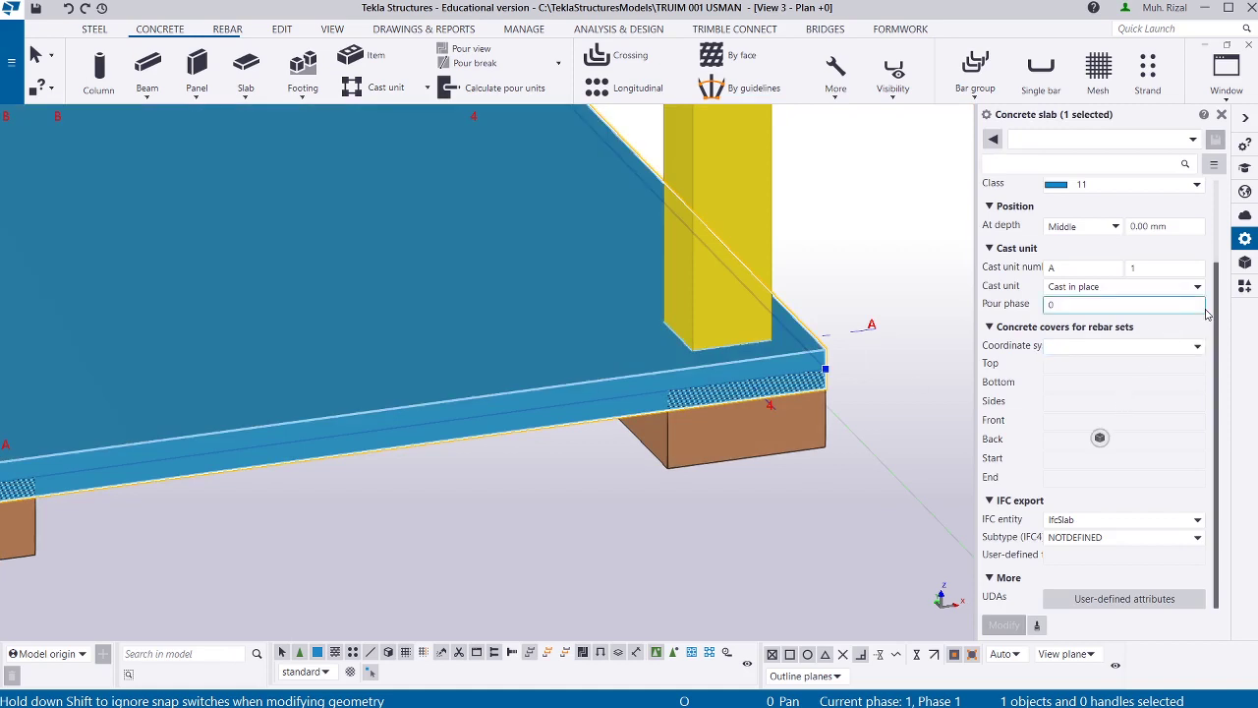
{"action": "left_click_drag", "start_coordinate": [1216, 308], "coordinate": [1226, 196]}
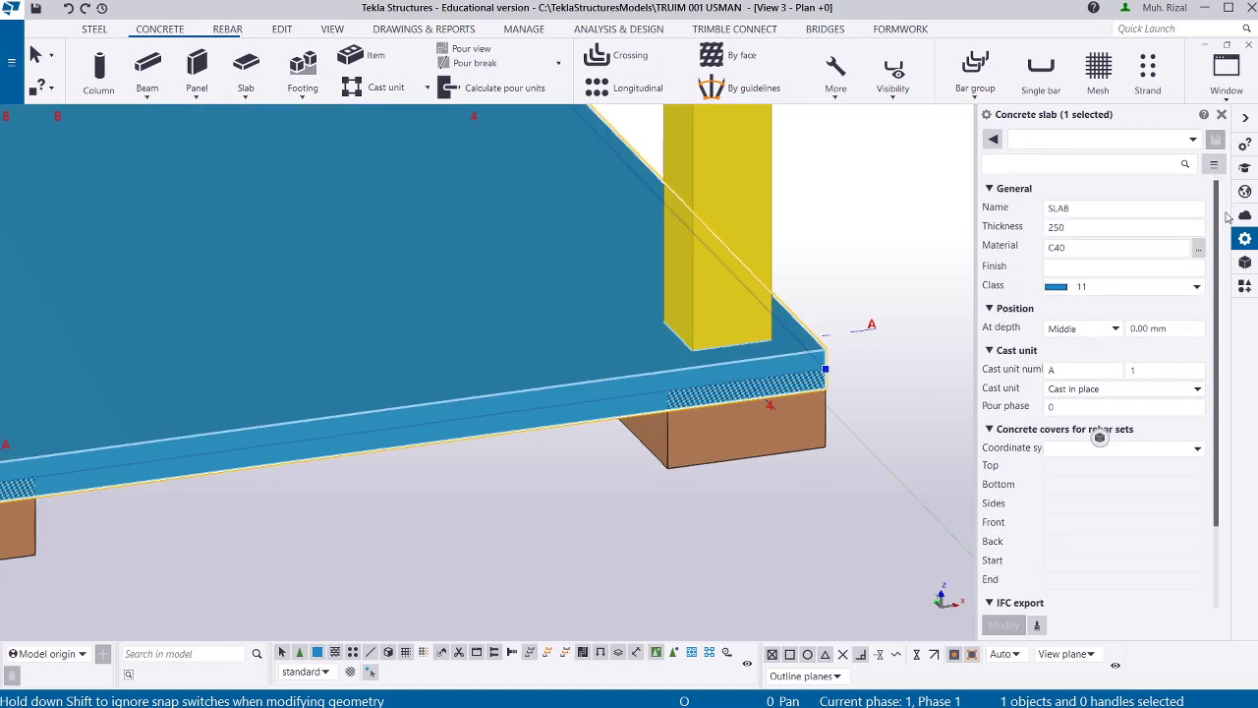
{"action": "mouse_move", "coordinate": [1227, 216]}
{"action": "left_mouse_down"}
{"action": "mouse_move", "coordinate": [1237, 363]}
{"action": "mouse_move", "coordinate": [1241, 214]}
{"action": "left_mouse_up"}
{"action": "left_click", "coordinate": [1098, 330]}
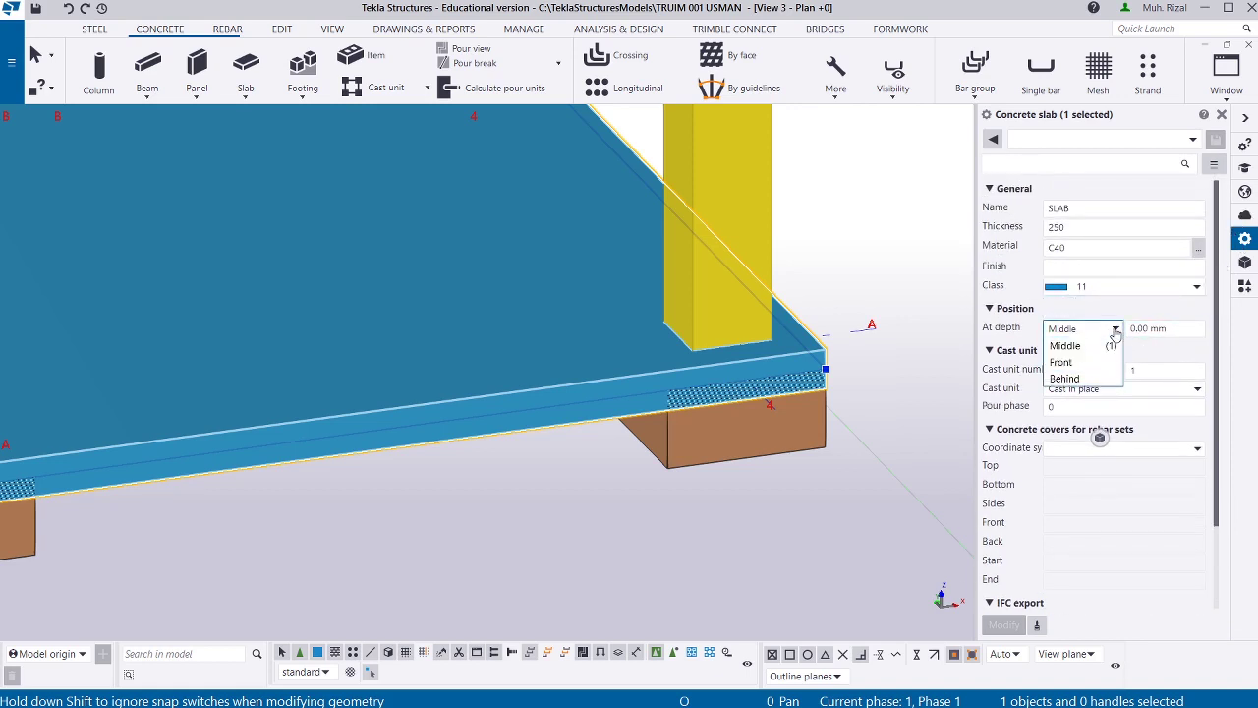
{"action": "left_click", "coordinate": [1089, 380]}
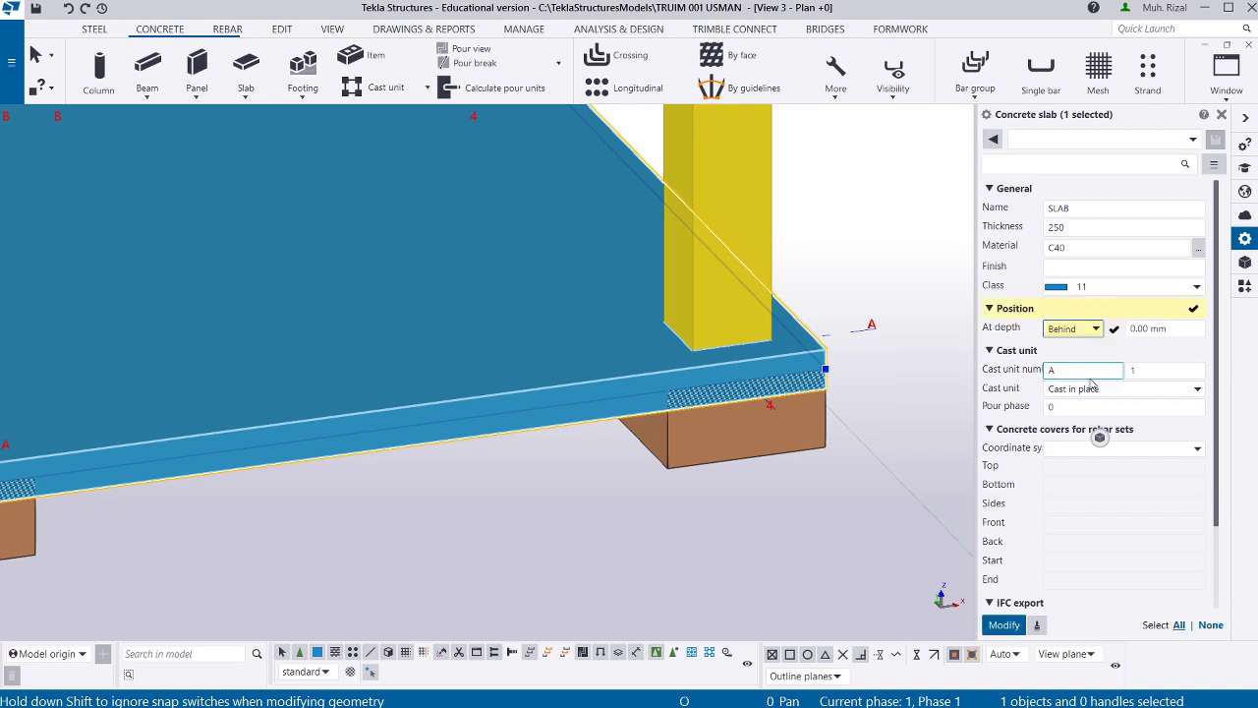
{"action": "left_click", "coordinate": [1001, 626]}
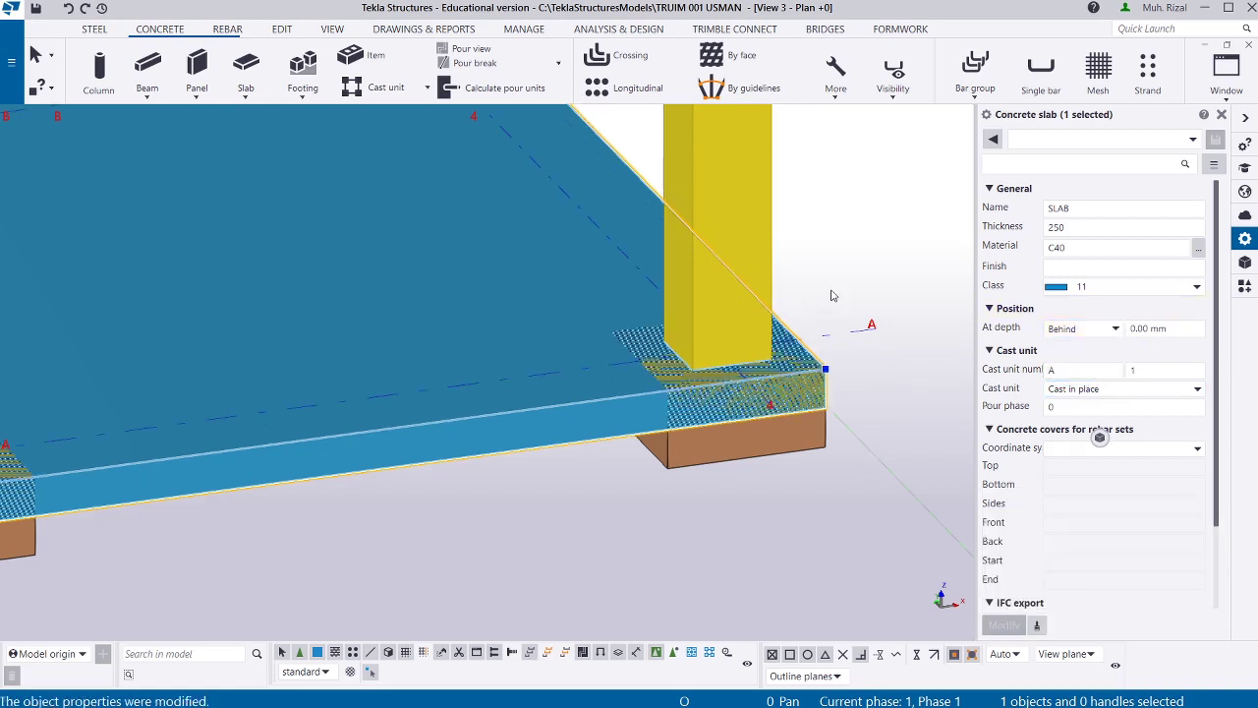
Examine the repositioned slab in 3D around grid 4-A and the other columns, checking where it overlaps the footings.
{"action": "left_click", "coordinate": [782, 495]}
{"action": "scroll", "coordinate": [782, 496], "scroll_direction": "down", "scroll_amount": 10}
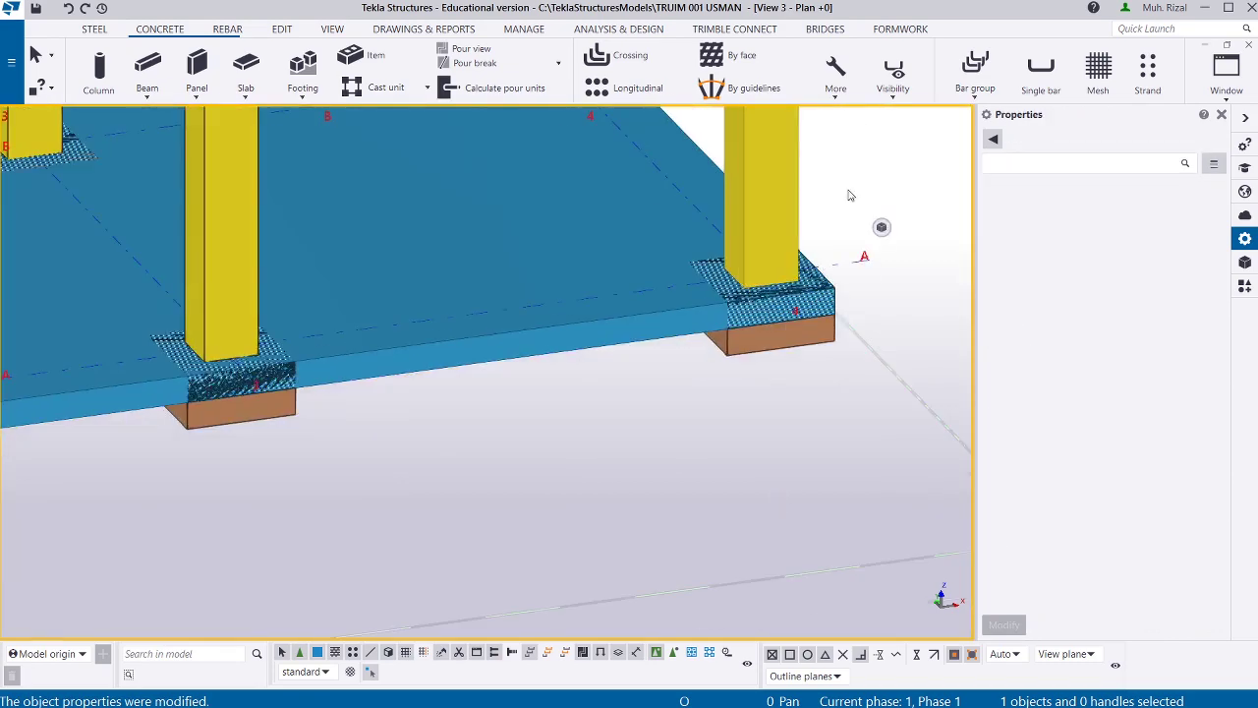
{"action": "scroll", "coordinate": [787, 324], "scroll_direction": "up", "scroll_amount": 8}
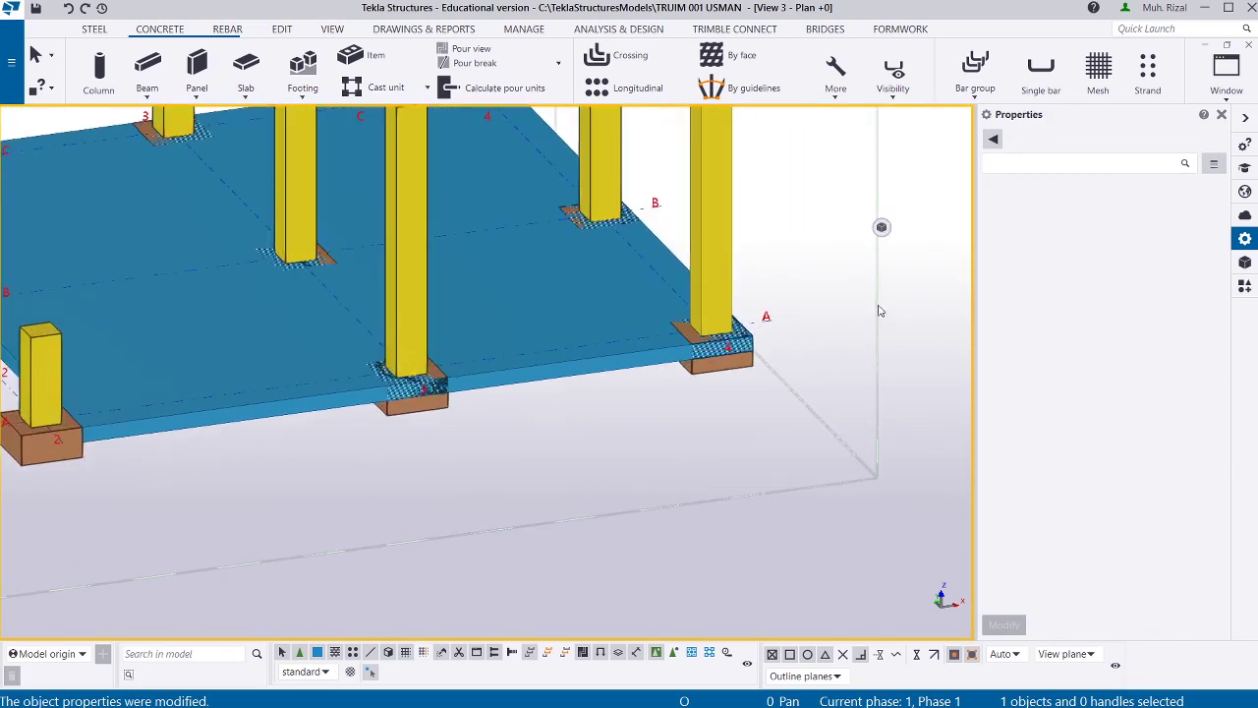
{"action": "left_click", "coordinate": [786, 324]}
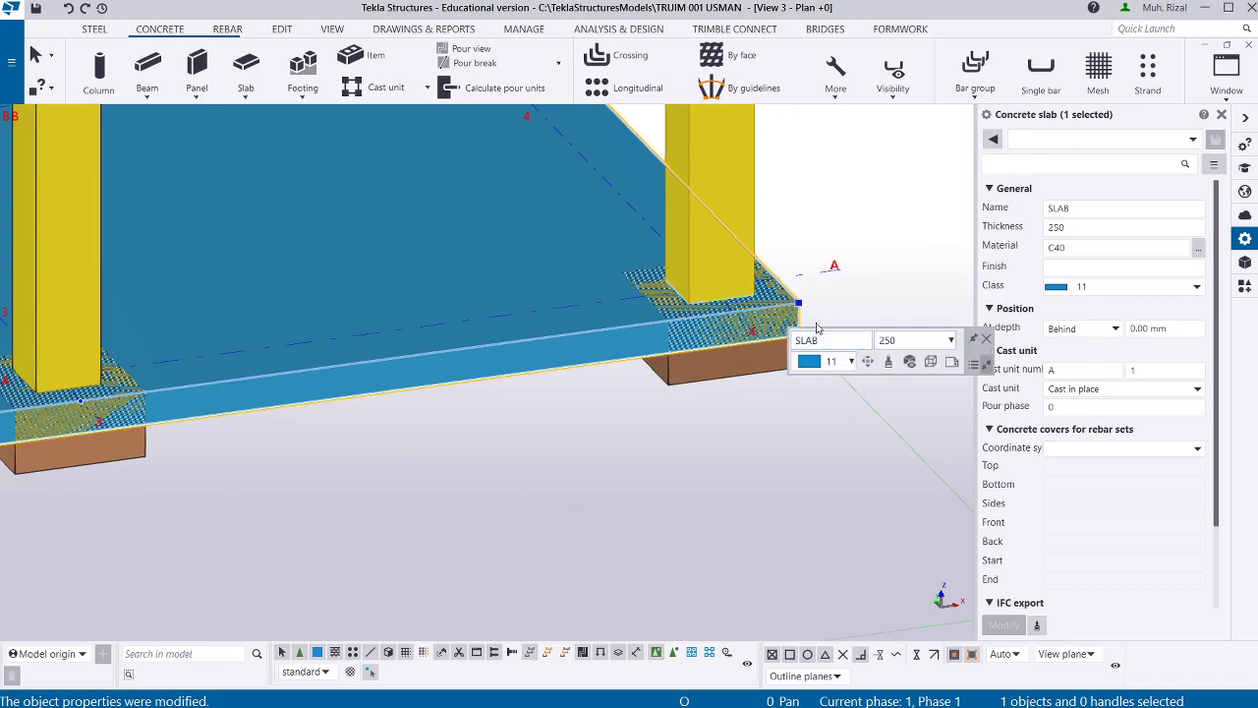
{"action": "left_click", "coordinate": [802, 391]}
{"action": "scroll", "coordinate": [802, 391], "scroll_direction": "down", "scroll_amount": 3}
{"action": "scroll", "coordinate": [801, 391], "scroll_direction": "down", "scroll_amount": 6}
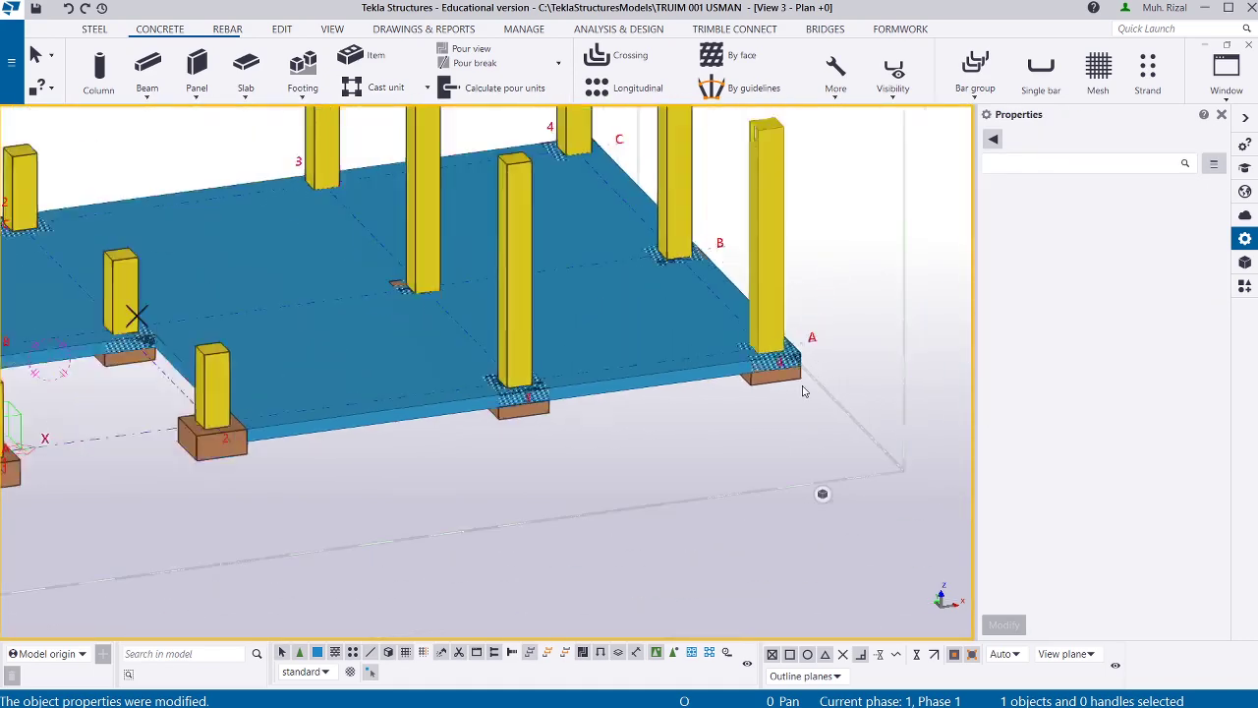
{"action": "scroll", "coordinate": [776, 374], "scroll_direction": "up", "scroll_amount": 3}
{"action": "scroll", "coordinate": [777, 373], "scroll_direction": "down", "scroll_amount": 3}
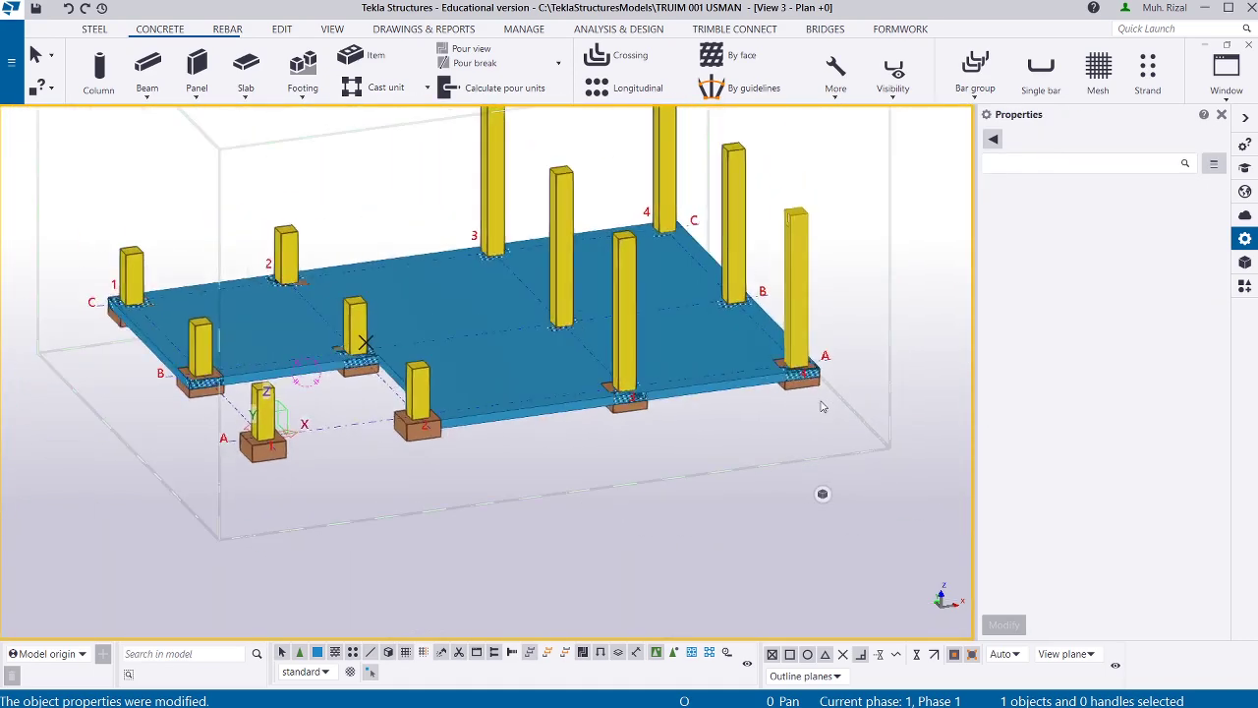
{"action": "scroll", "coordinate": [294, 387], "scroll_direction": "up", "scroll_amount": 4}
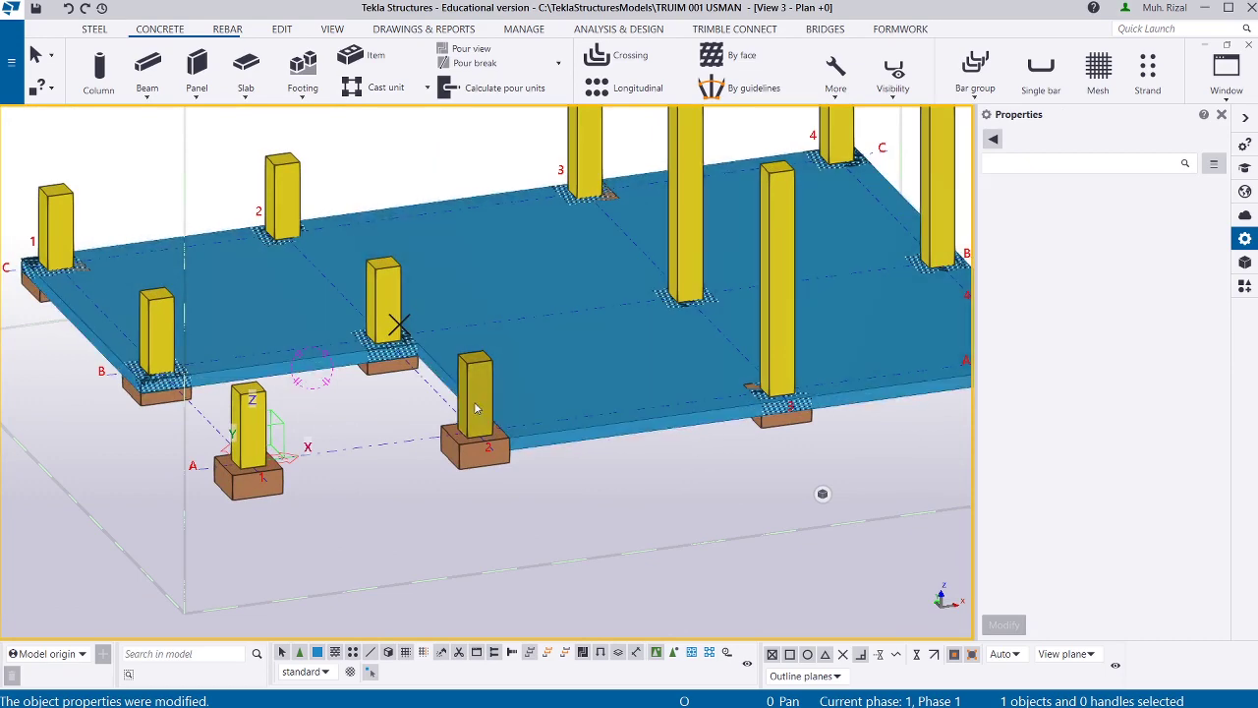
{"action": "key", "text": "Page_Down"}
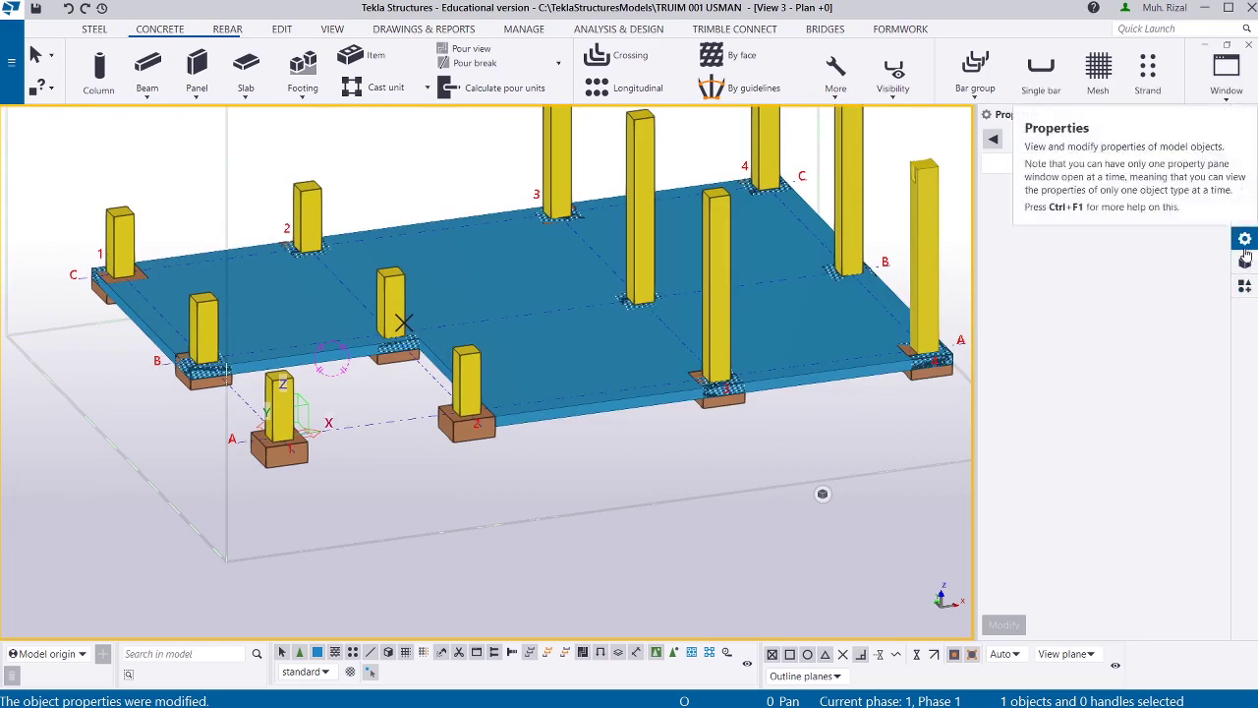
Review the slab's properties, including its thickness, depth position, cast unit numbering and cast unit type.
{"action": "left_click", "coordinate": [833, 328]}
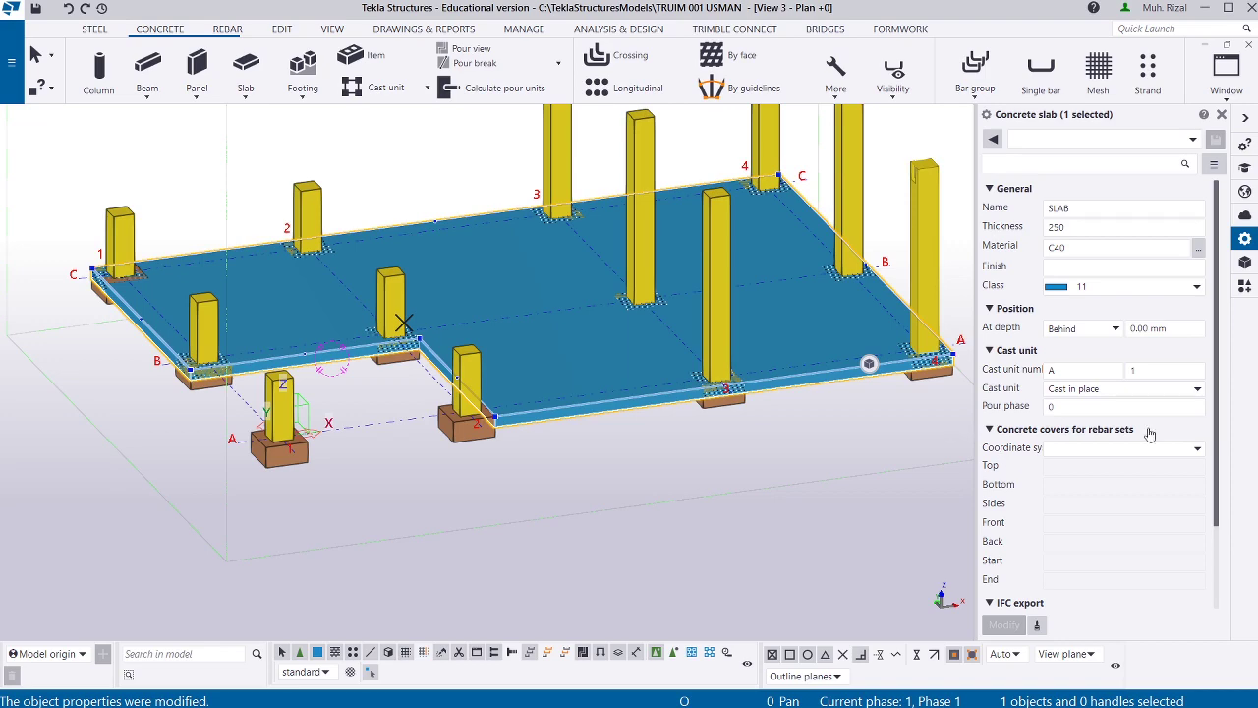
{"action": "left_click", "coordinate": [1073, 372]}
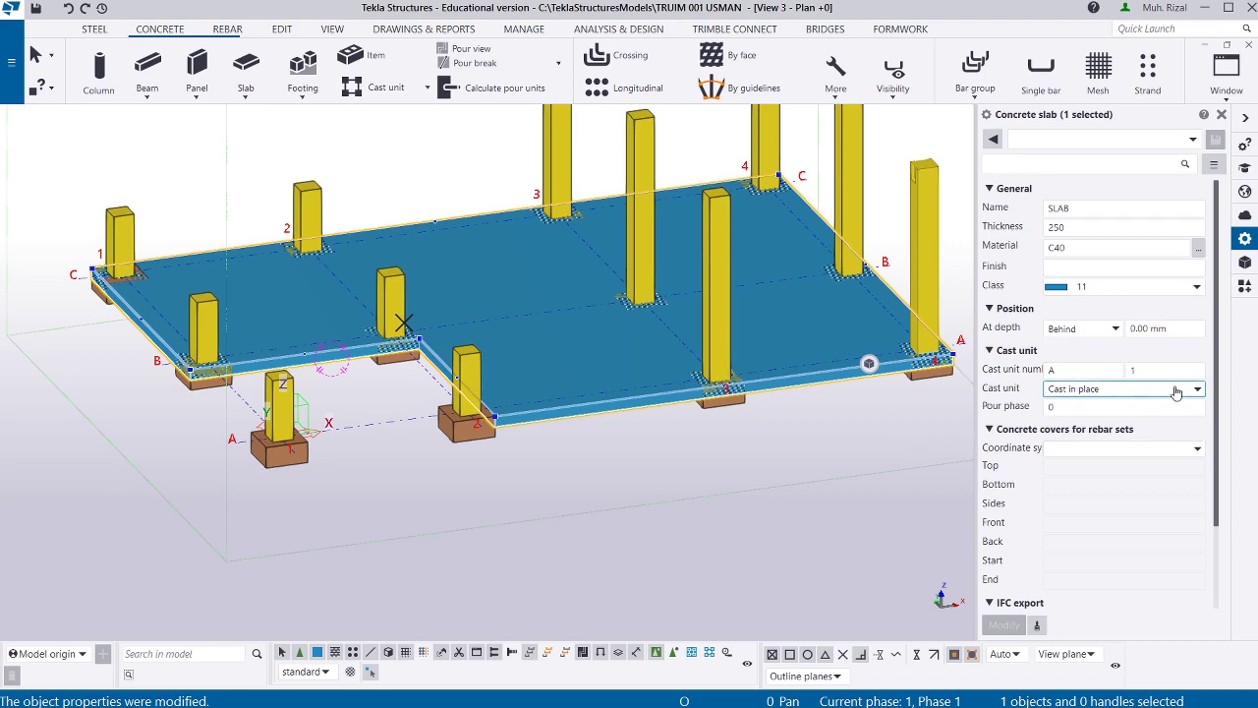
{"action": "left_click", "coordinate": [903, 540]}
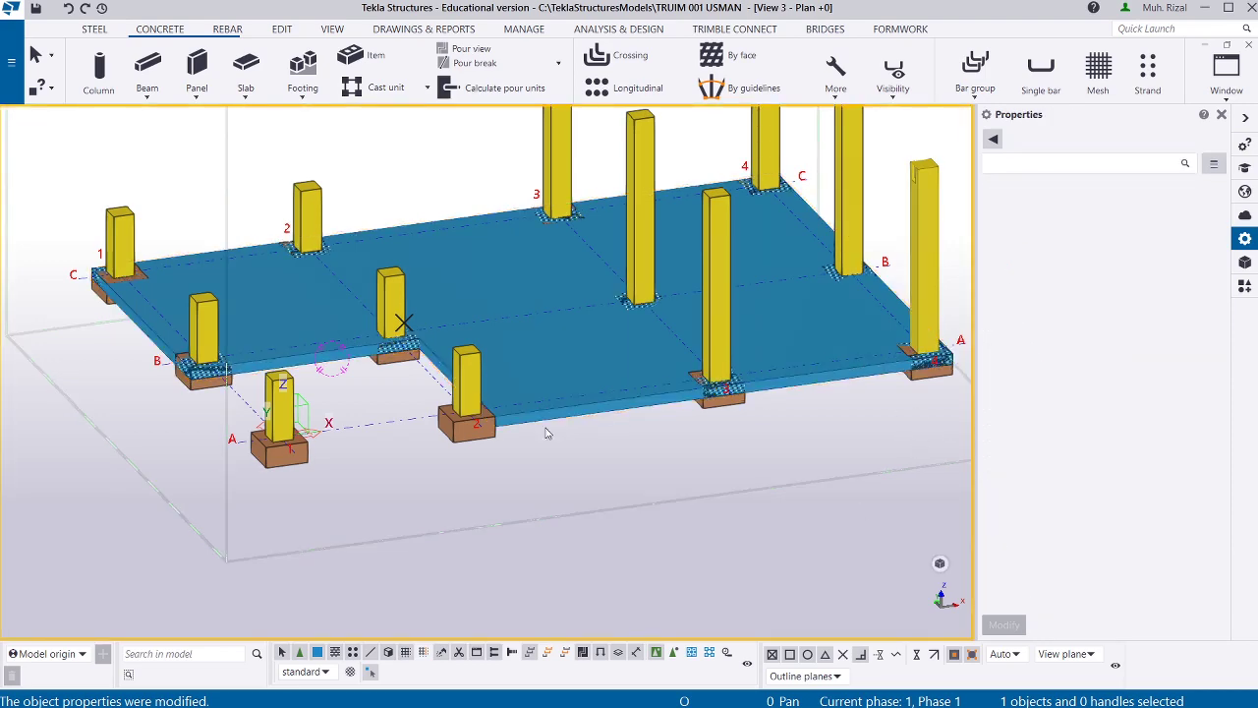
{"action": "scroll", "coordinate": [546, 430], "scroll_direction": "down", "scroll_amount": 2}
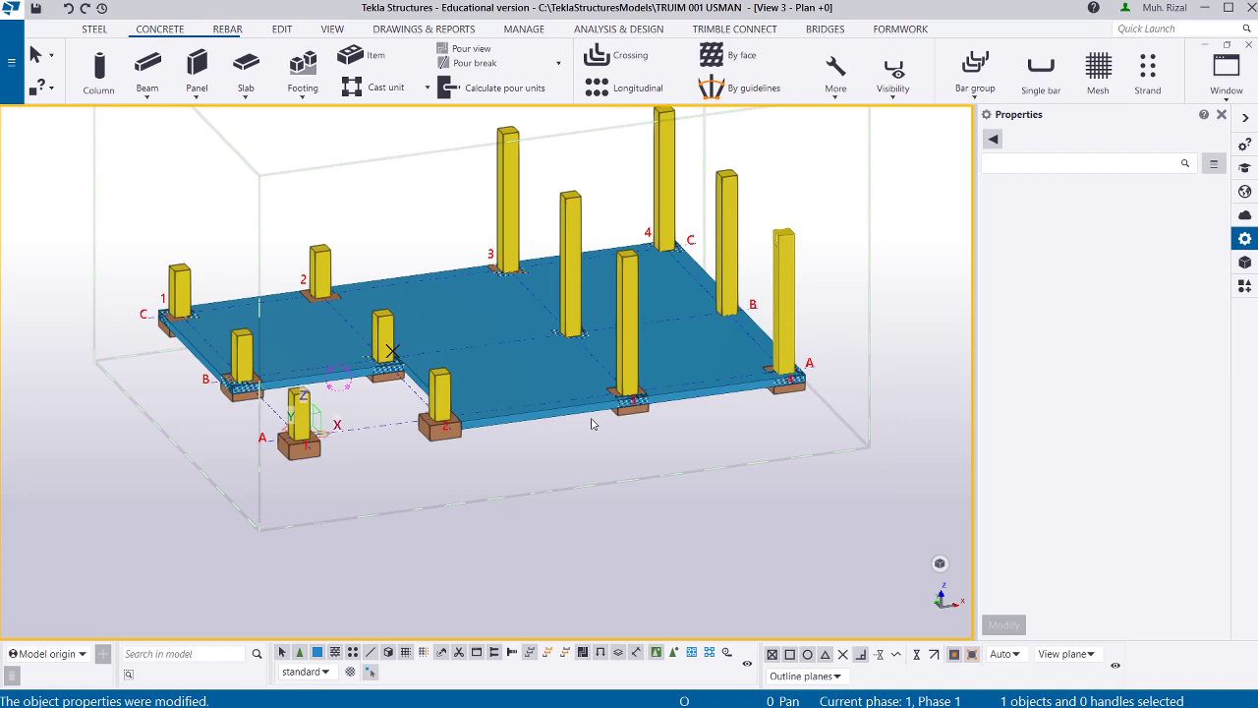
{"action": "left_click", "coordinate": [692, 352]}
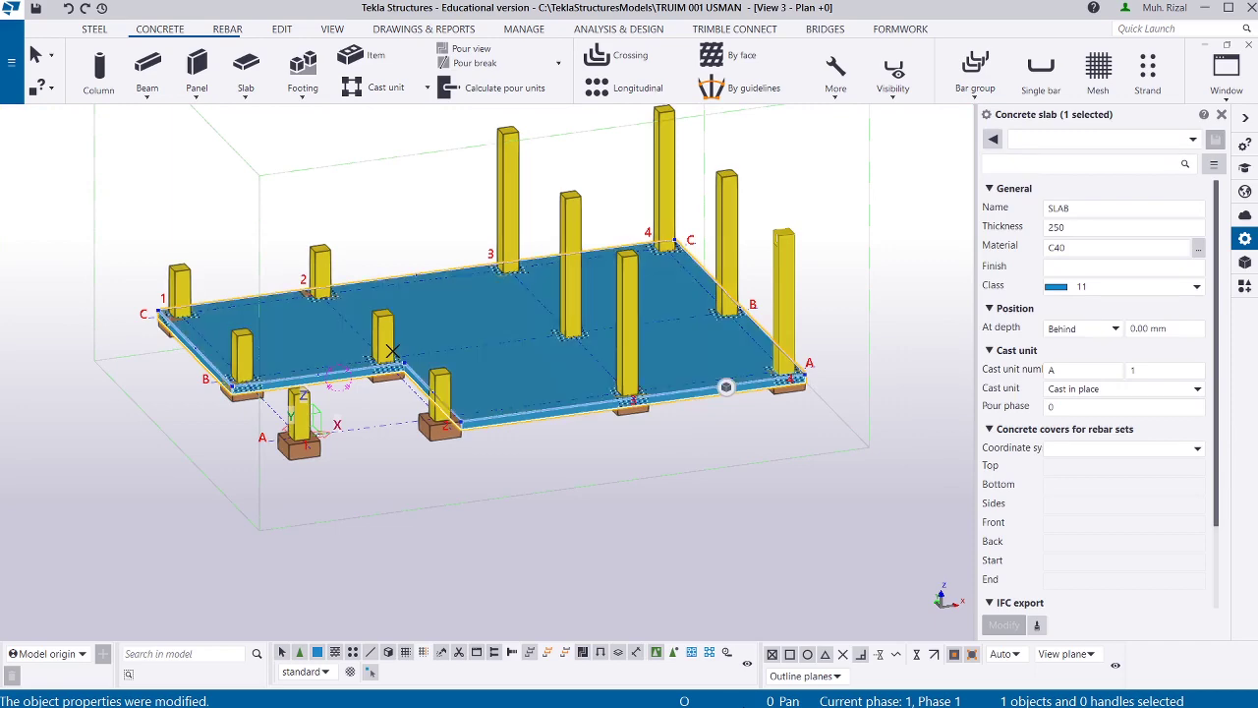
{"action": "scroll", "coordinate": [710, 342], "scroll_direction": "up", "scroll_amount": 3}
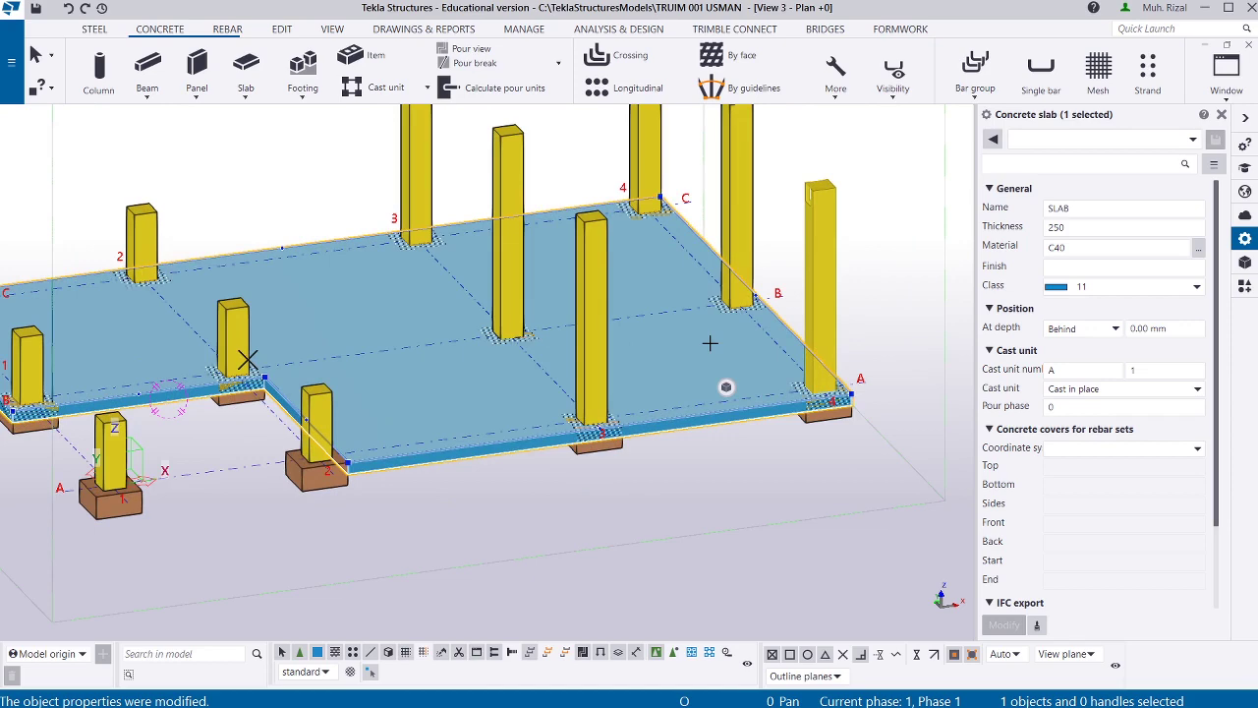
Inquire the ground slab's cast unit data and review its volume, weight, dimensions and levels.
{"action": "right_click", "coordinate": [709, 342]}
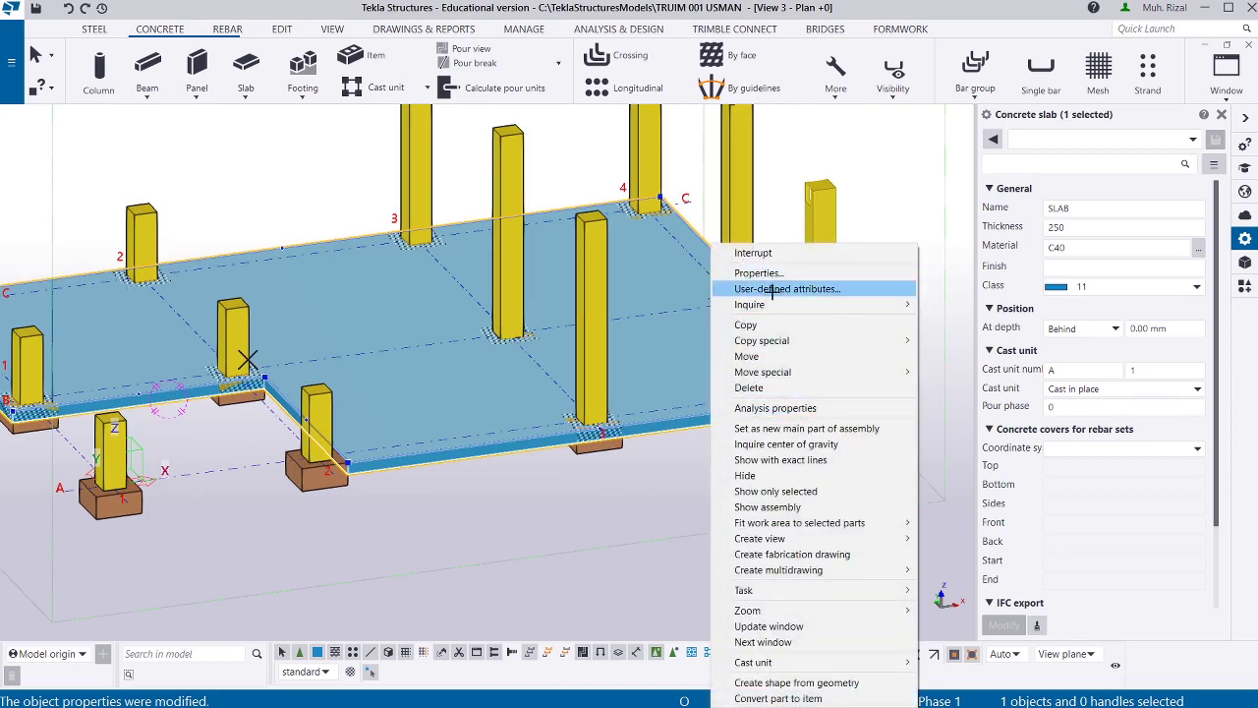
{"action": "mouse_move", "coordinate": [772, 304]}
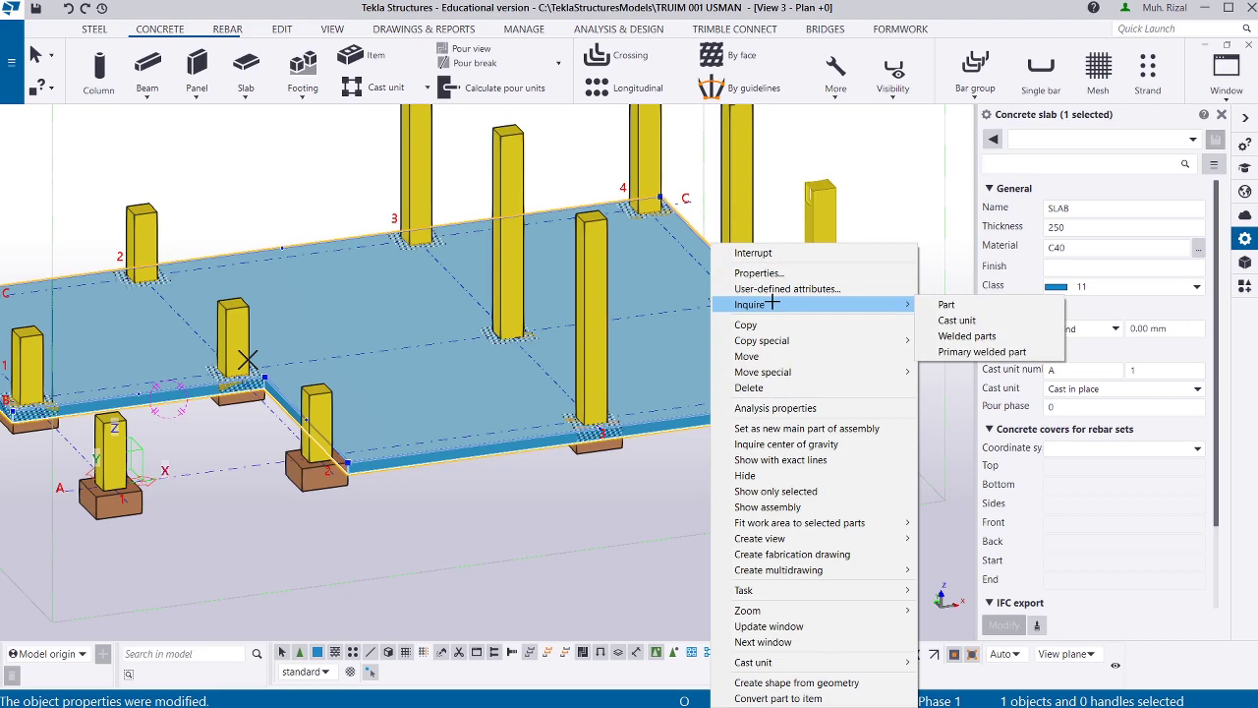
{"action": "left_click", "coordinate": [943, 320]}
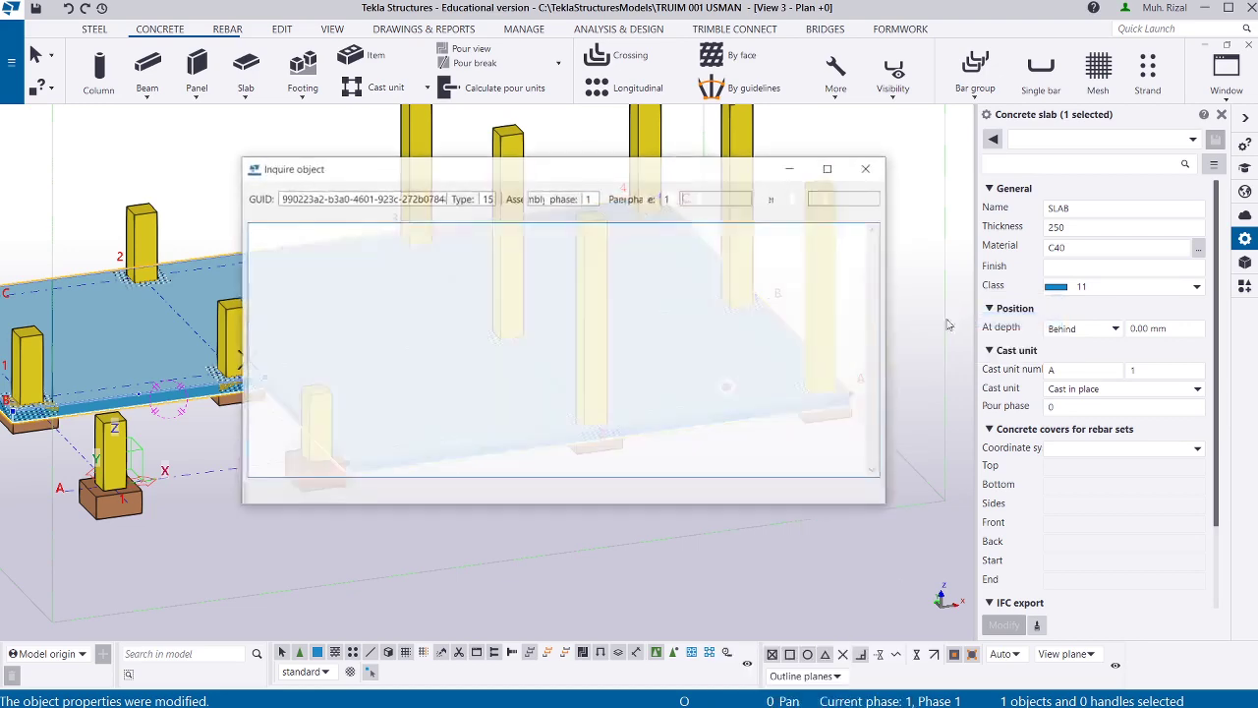
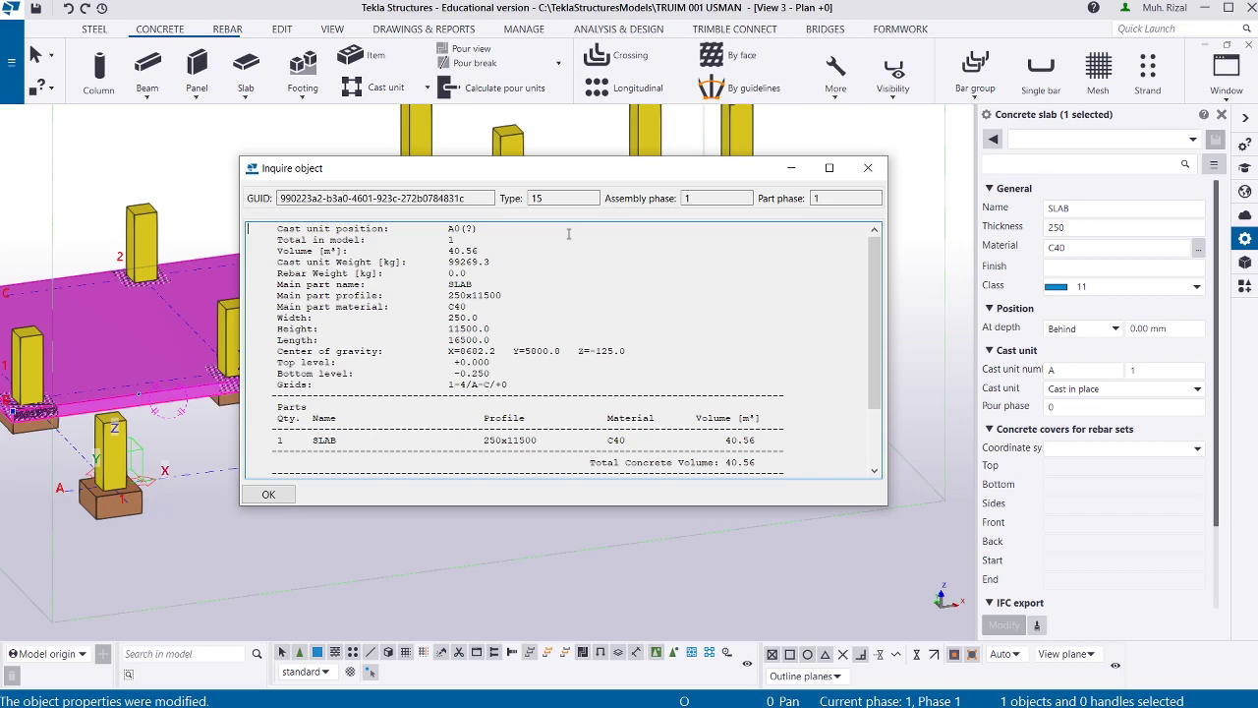
{"action": "left_click", "coordinate": [873, 167]}
{"action": "right_click", "coordinate": [697, 364]}
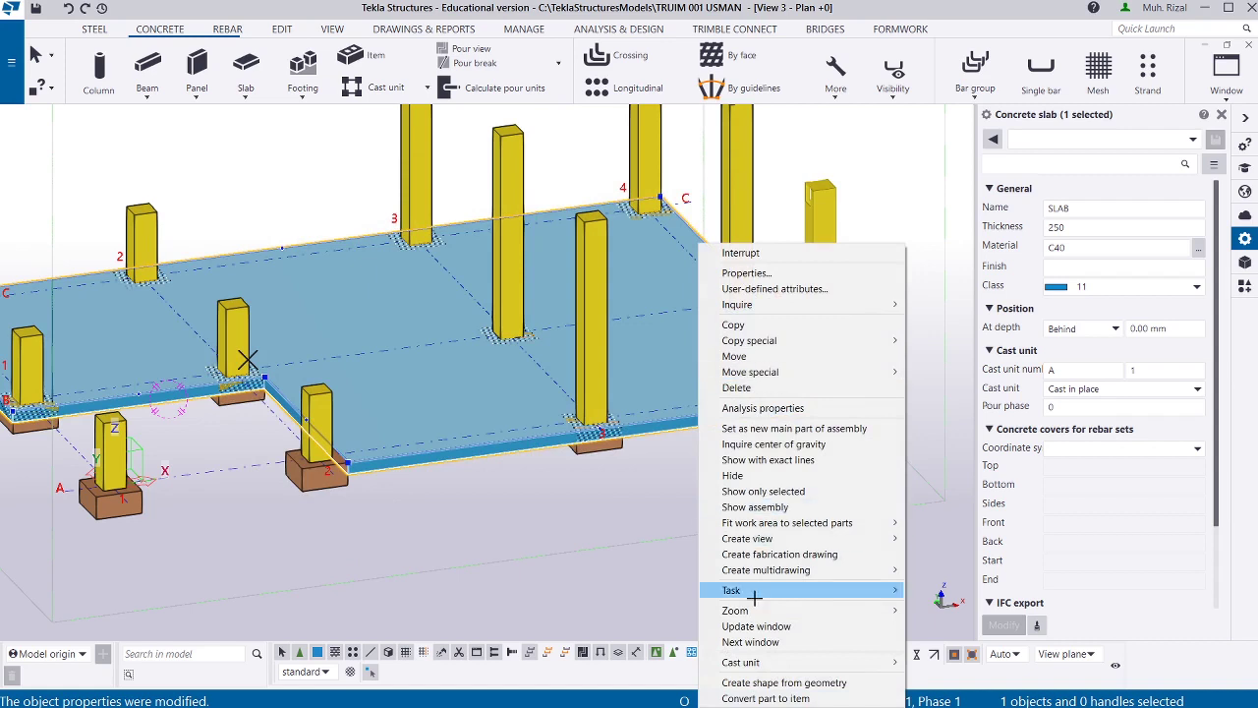
{"action": "mouse_move", "coordinate": [802, 308]}
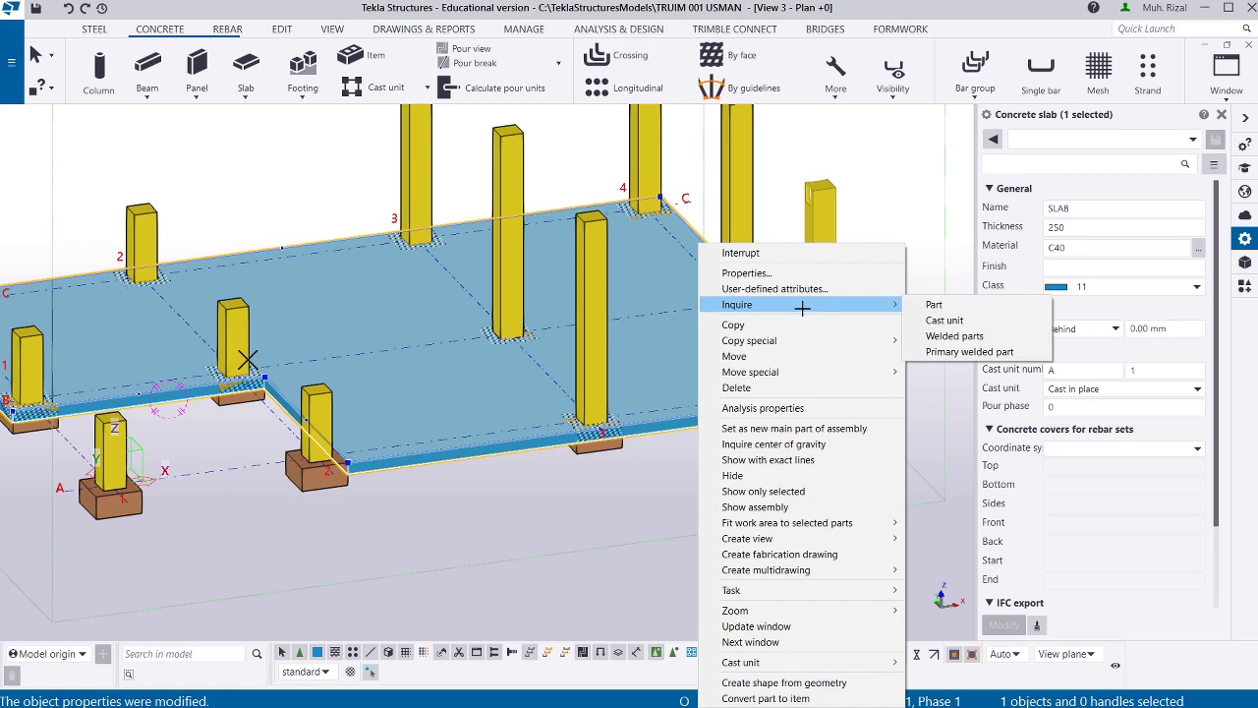
{"action": "left_click", "coordinate": [945, 319]}
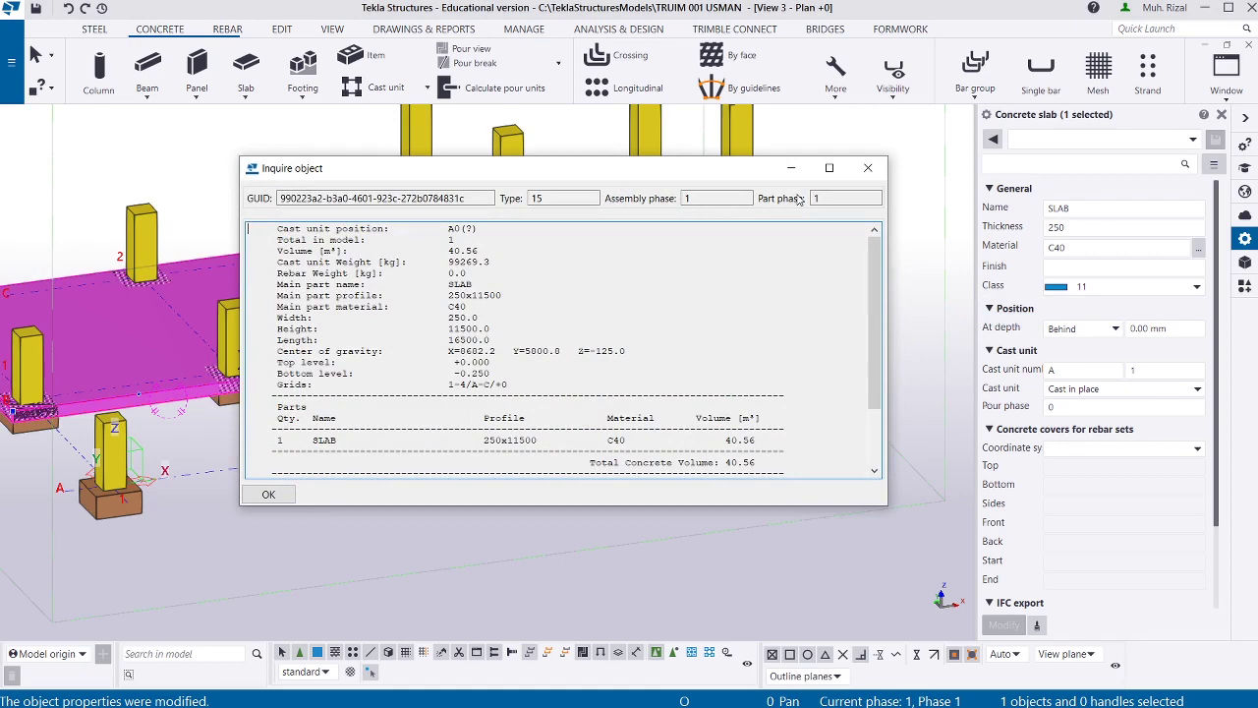
{"action": "key", "text": "Escape"}
Inquire the cast unit data of the concrete column at grid 4-A.
{"action": "left_click", "coordinate": [855, 276]}
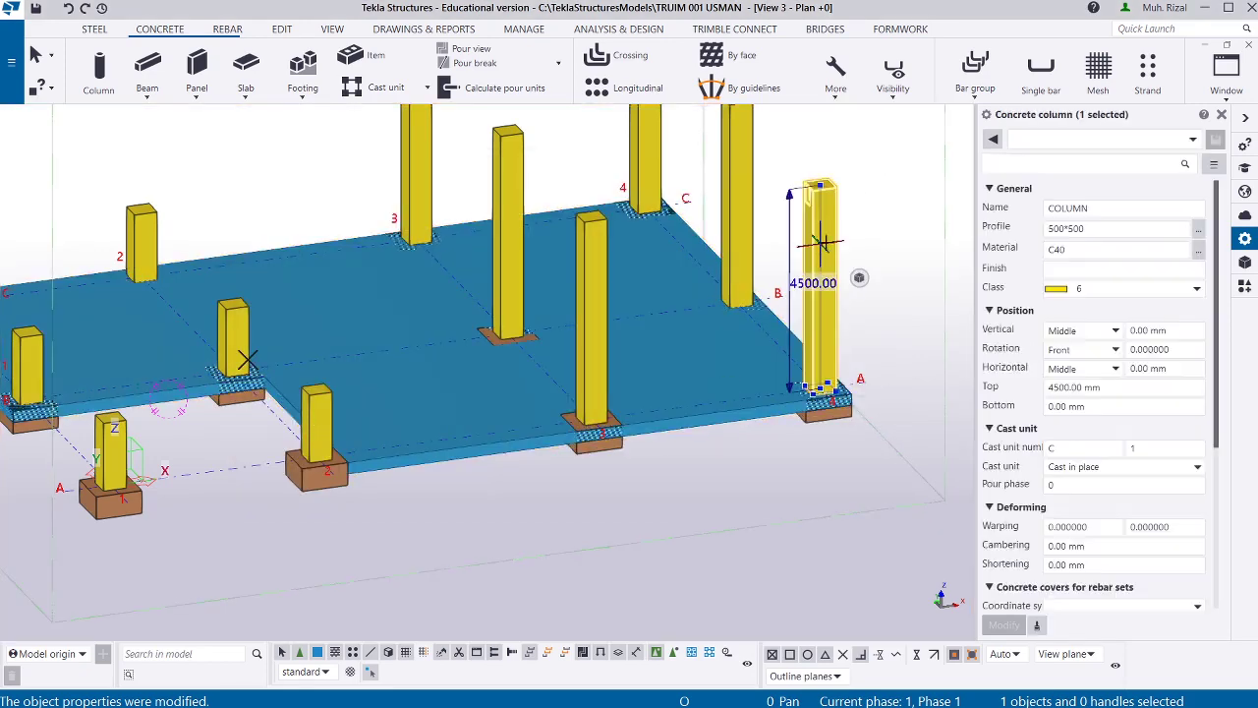
{"action": "right_click", "coordinate": [823, 242]}
{"action": "mouse_move", "coordinate": [910, 306]}
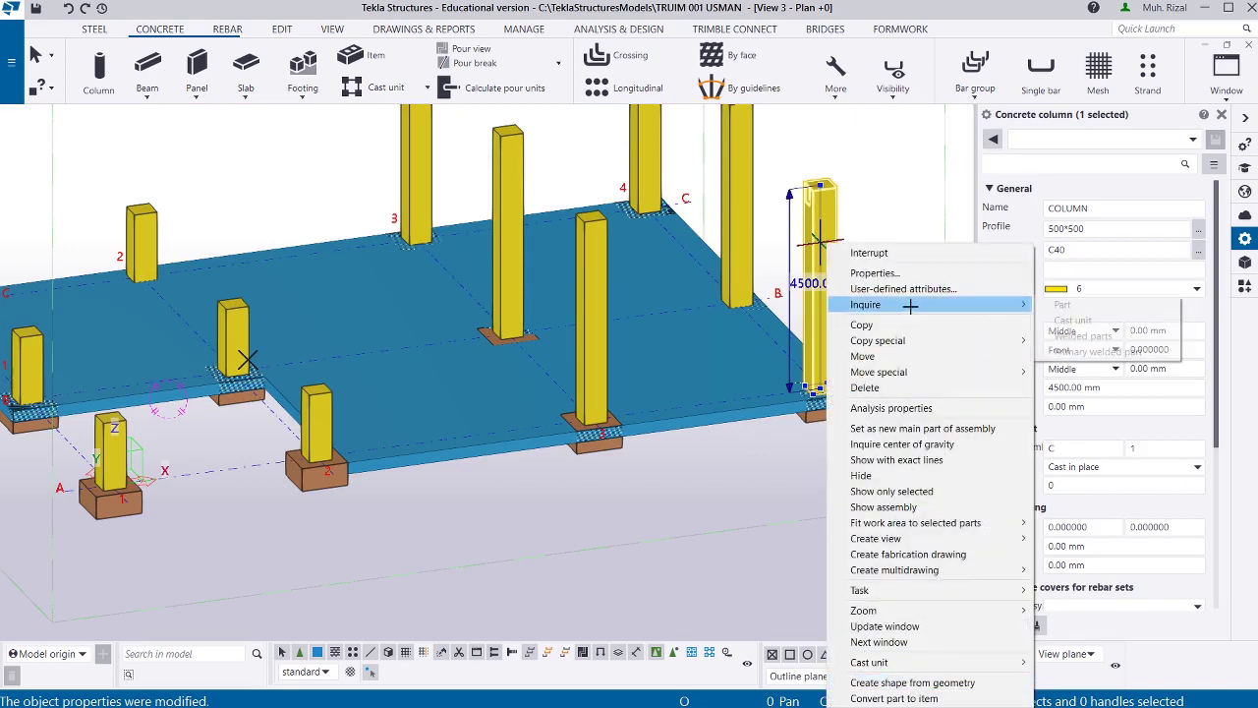
{"action": "left_click", "coordinate": [1073, 322]}
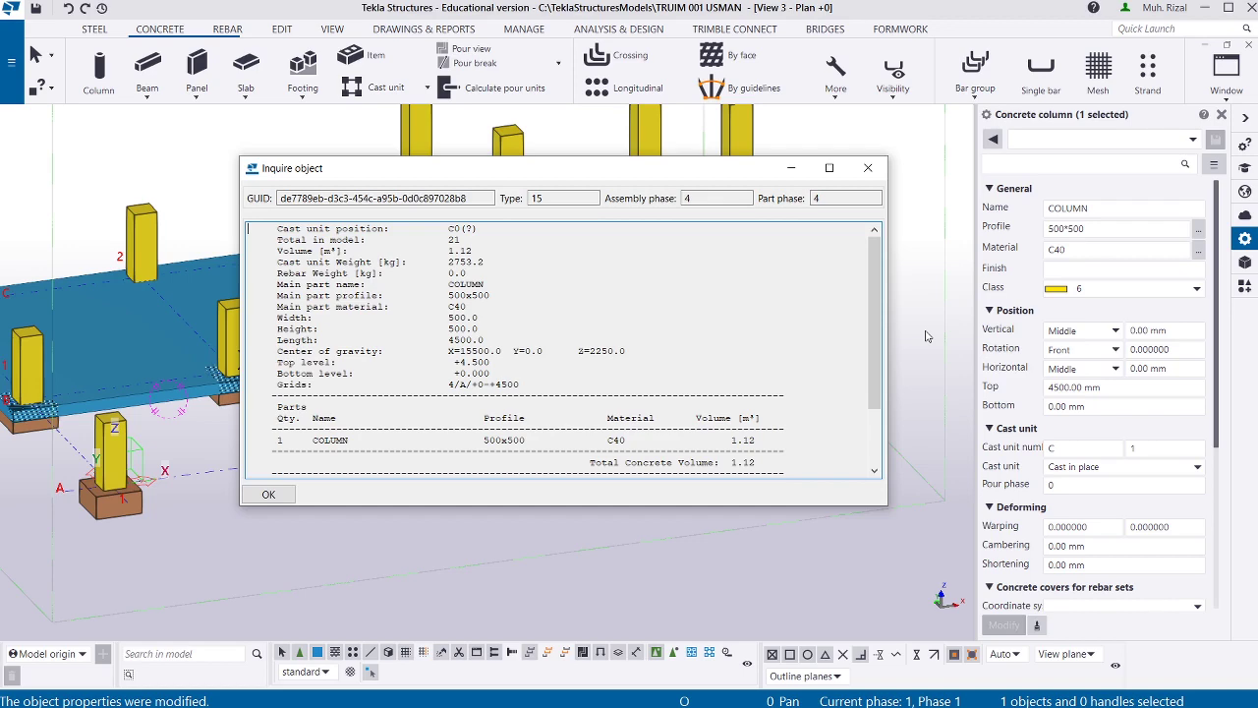
{"action": "left_click", "coordinate": [868, 168]}
Look up the phase of the selected concrete column at grid 4-A in the Phase Manager.
{"action": "scroll", "coordinate": [703, 493], "scroll_direction": "down", "scroll_amount": 5}
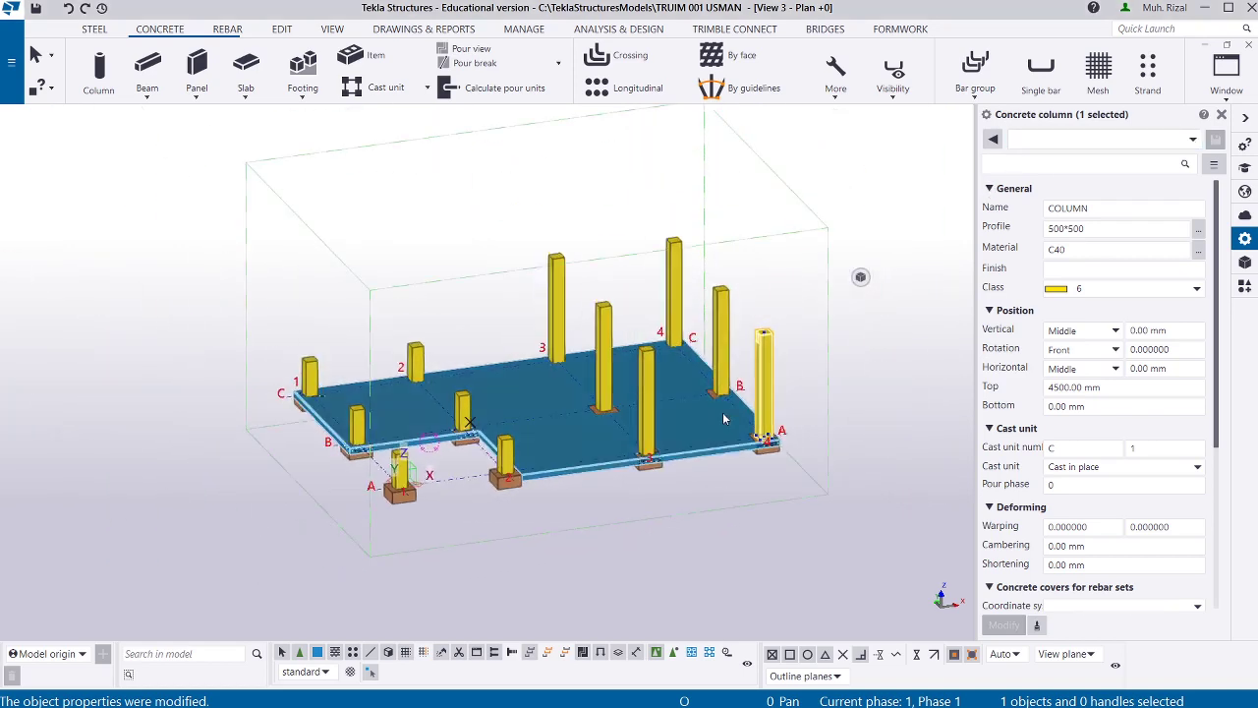
{"action": "key", "text": "ctrl+h"}
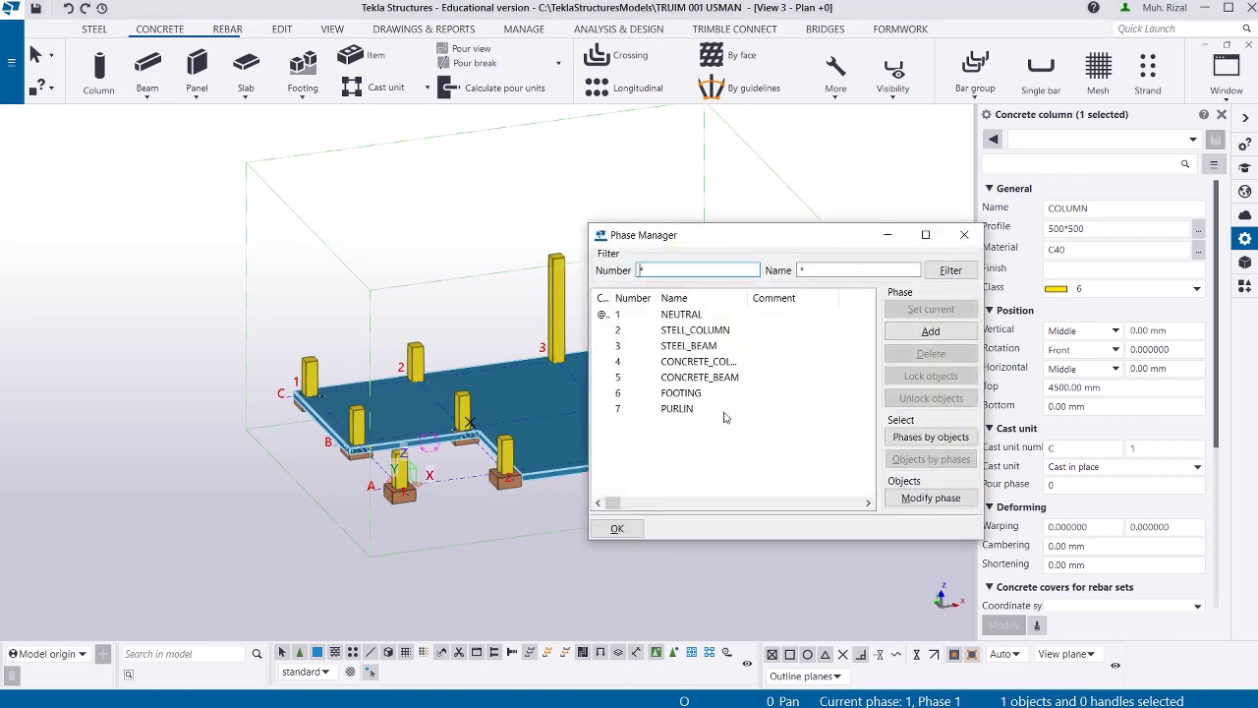
{"action": "left_click", "coordinate": [732, 332]}
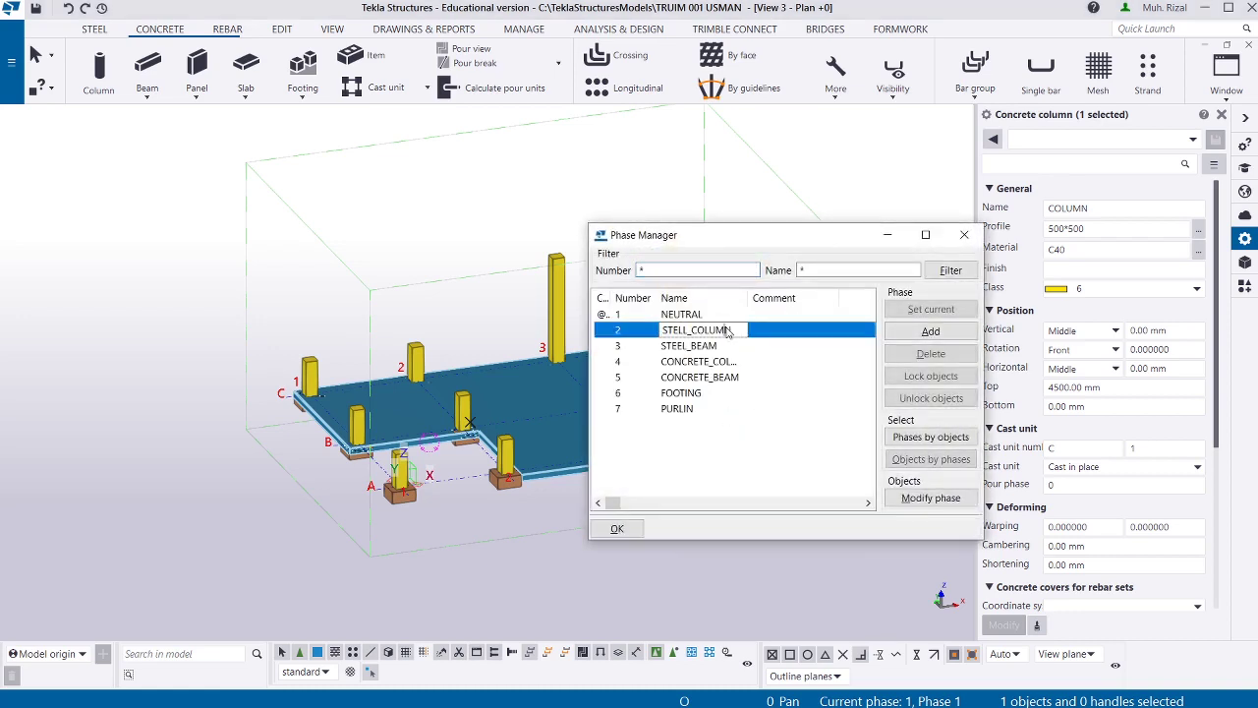
{"action": "left_click", "coordinate": [713, 361]}
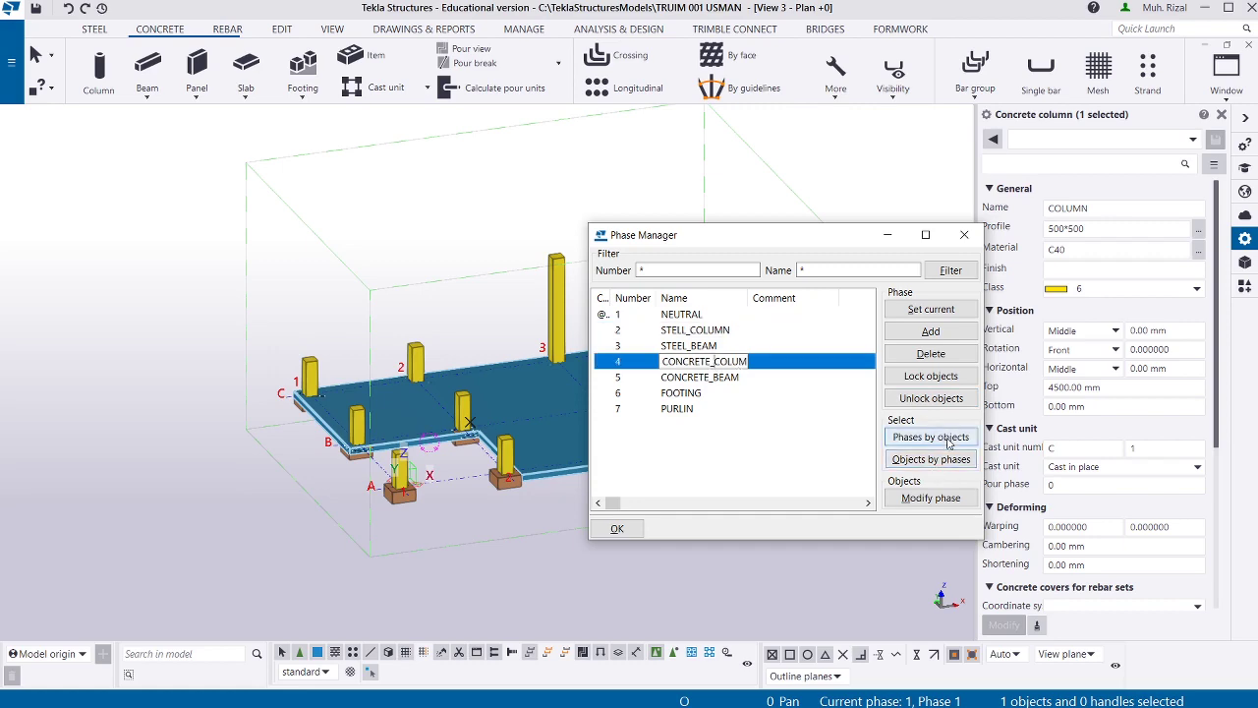
{"action": "left_click_drag", "start_coordinate": [796, 238], "coordinate": [319, 160]}
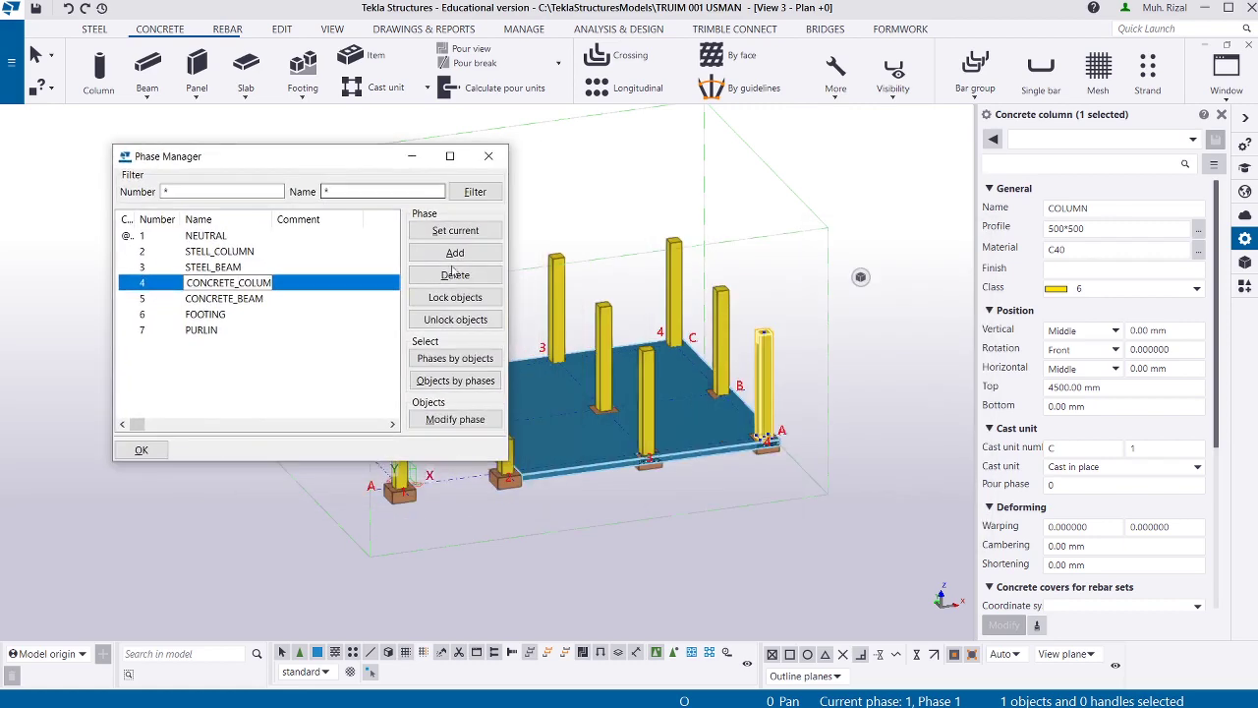
{"action": "left_click", "coordinate": [482, 366]}
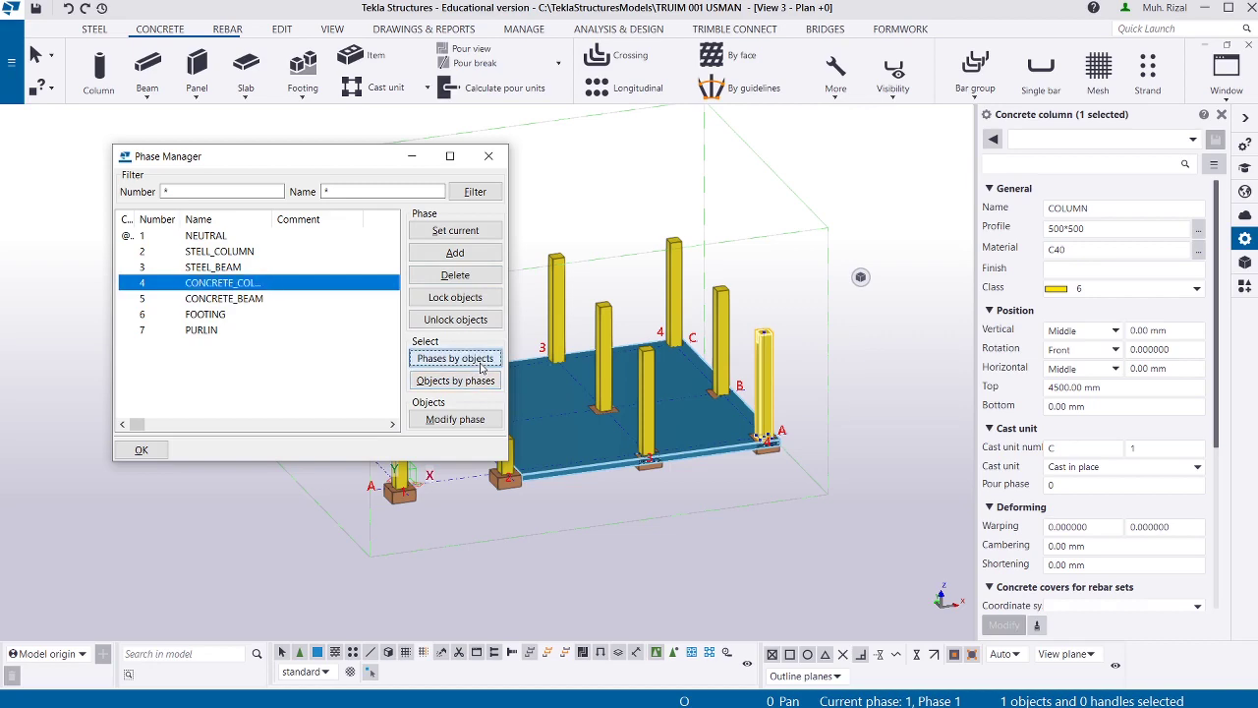
{"action": "left_click", "coordinate": [490, 159]}
Select all objects belonging to phase 4, the concrete column phase, using the Phase Manager.
{"action": "scroll", "coordinate": [741, 403], "scroll_direction": "up", "scroll_amount": 2}
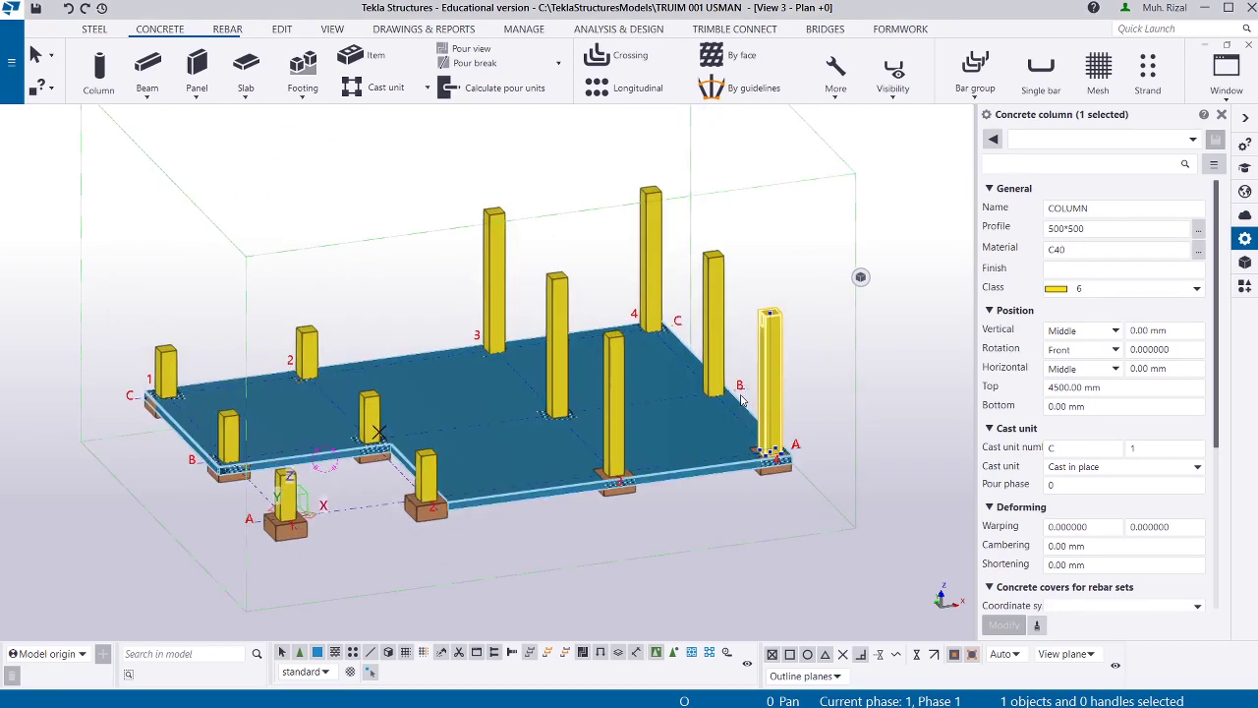
{"action": "mouse_move", "coordinate": [742, 403]}
{"action": "middle_mouse_down", "text": "ctrl"}
{"action": "mouse_move", "coordinate": [694, 394]}
{"action": "mouse_move", "coordinate": [719, 408]}
{"action": "mouse_move", "coordinate": [721, 362]}
{"action": "mouse_move", "coordinate": [739, 393]}
{"action": "middle_mouse_up", "text": "ctrl"}
{"action": "key", "text": "ctrl+h"}
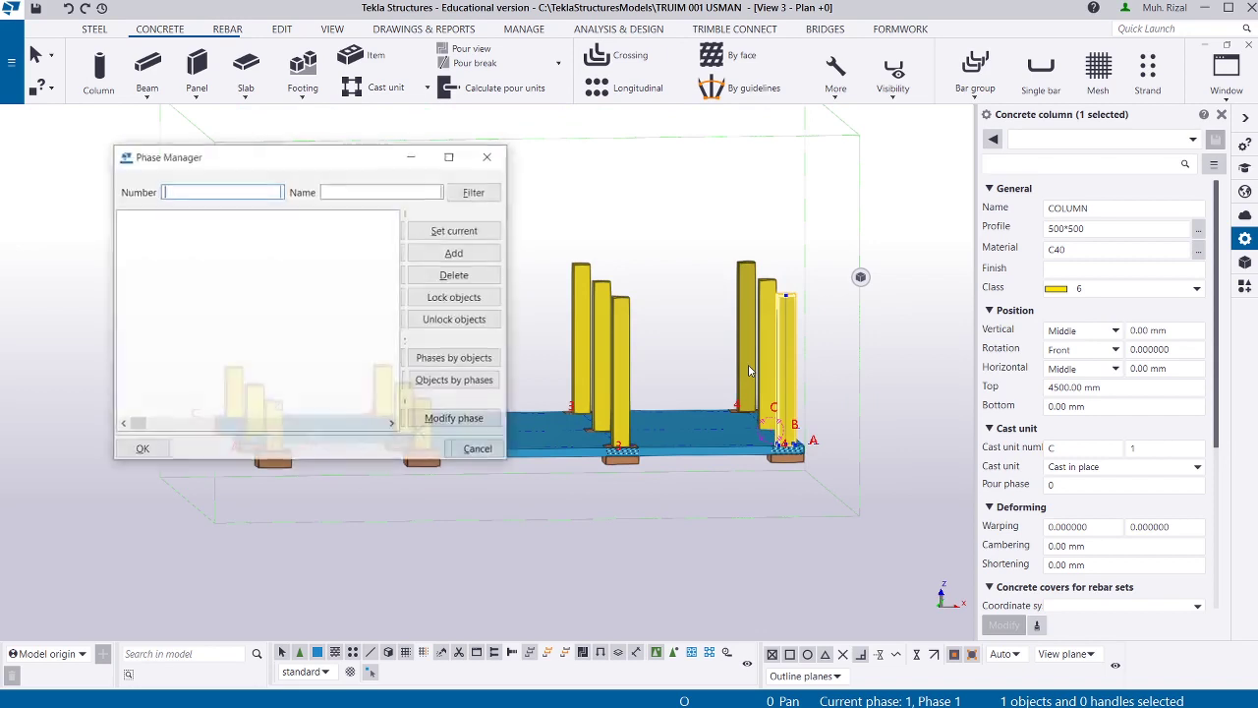
{"action": "left_click", "coordinate": [258, 285]}
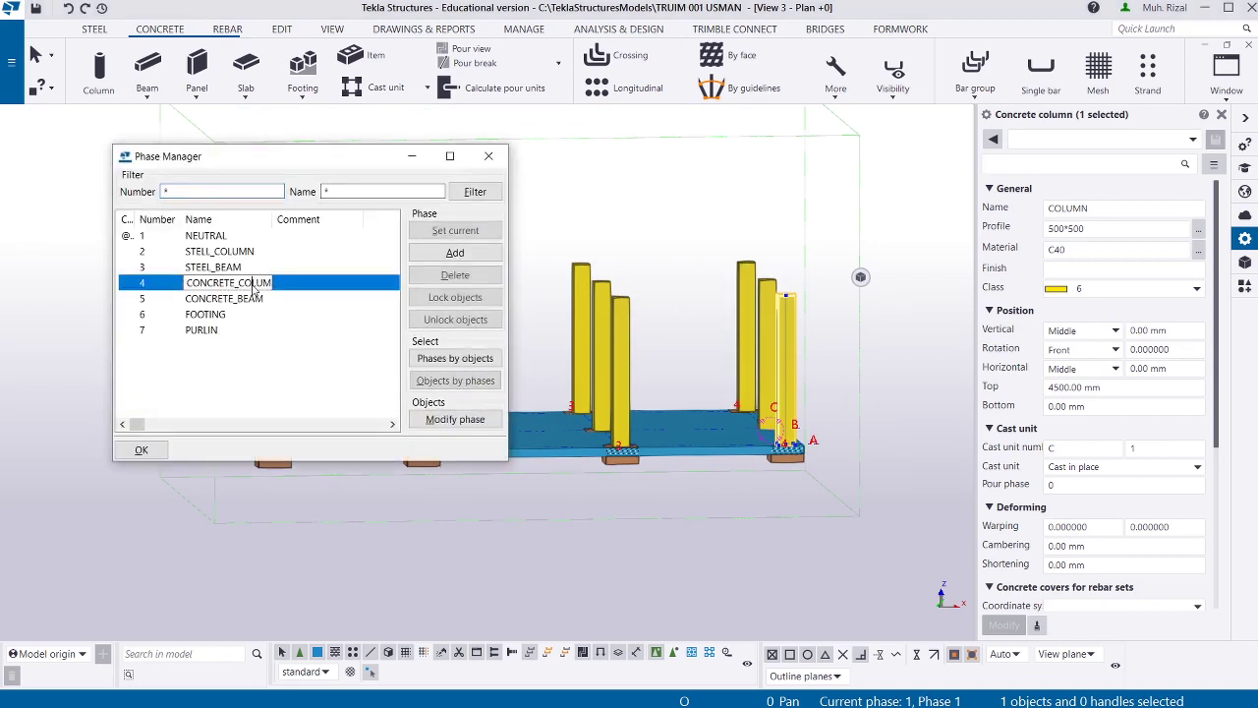
{"action": "left_click", "coordinate": [428, 385]}
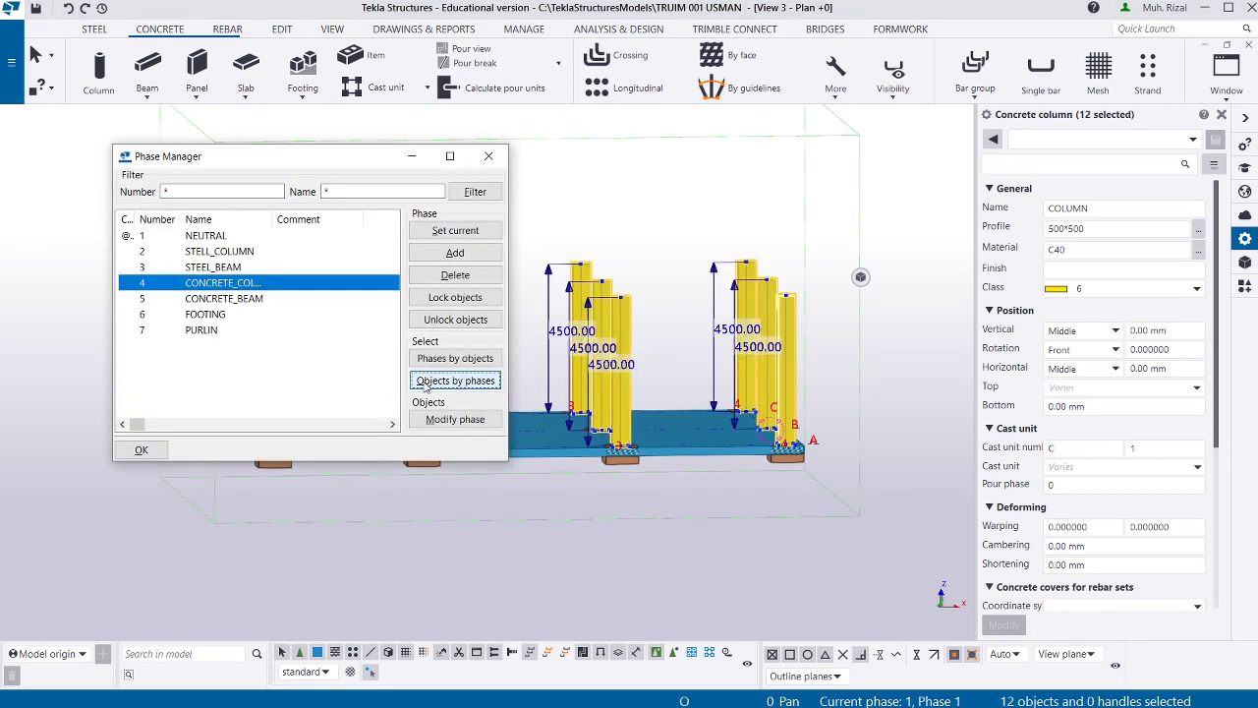
{"action": "left_click_drag", "start_coordinate": [370, 166], "coordinate": [150, 168]}
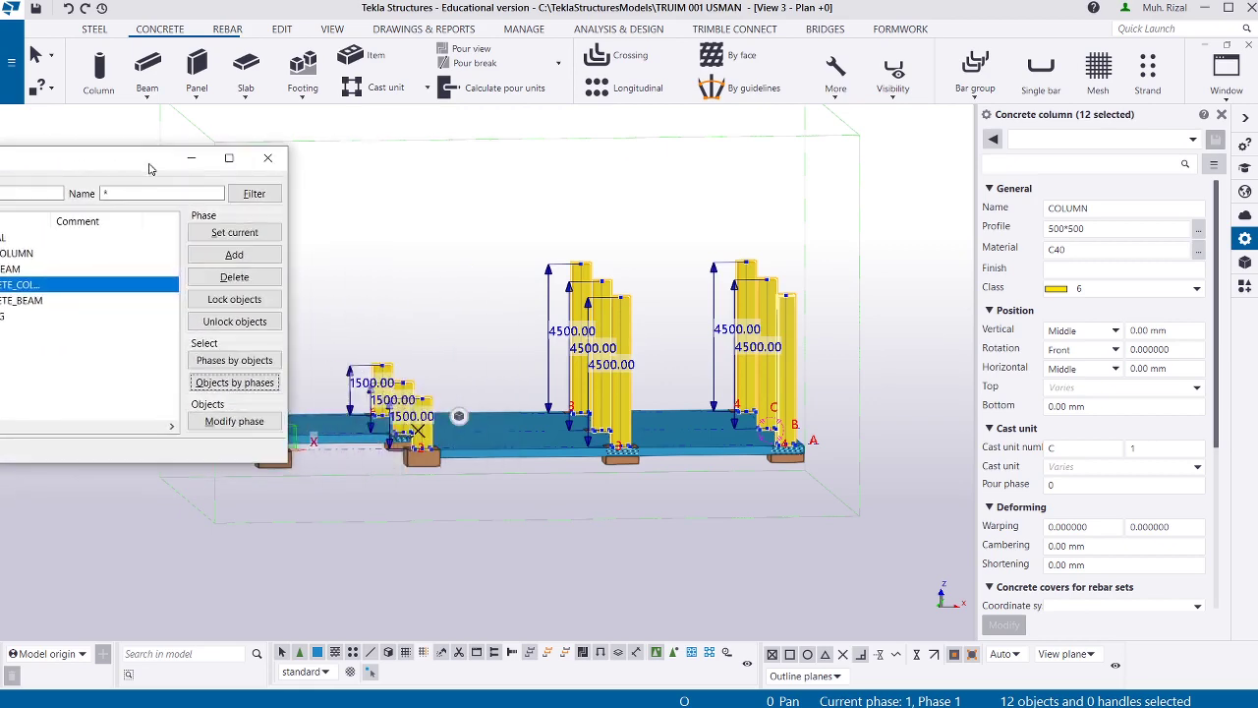
{"action": "left_click", "coordinate": [268, 157]}
Review the cast unit commands available for the selected concrete columns and clear the selection.
{"action": "right_click", "coordinate": [786, 374]}
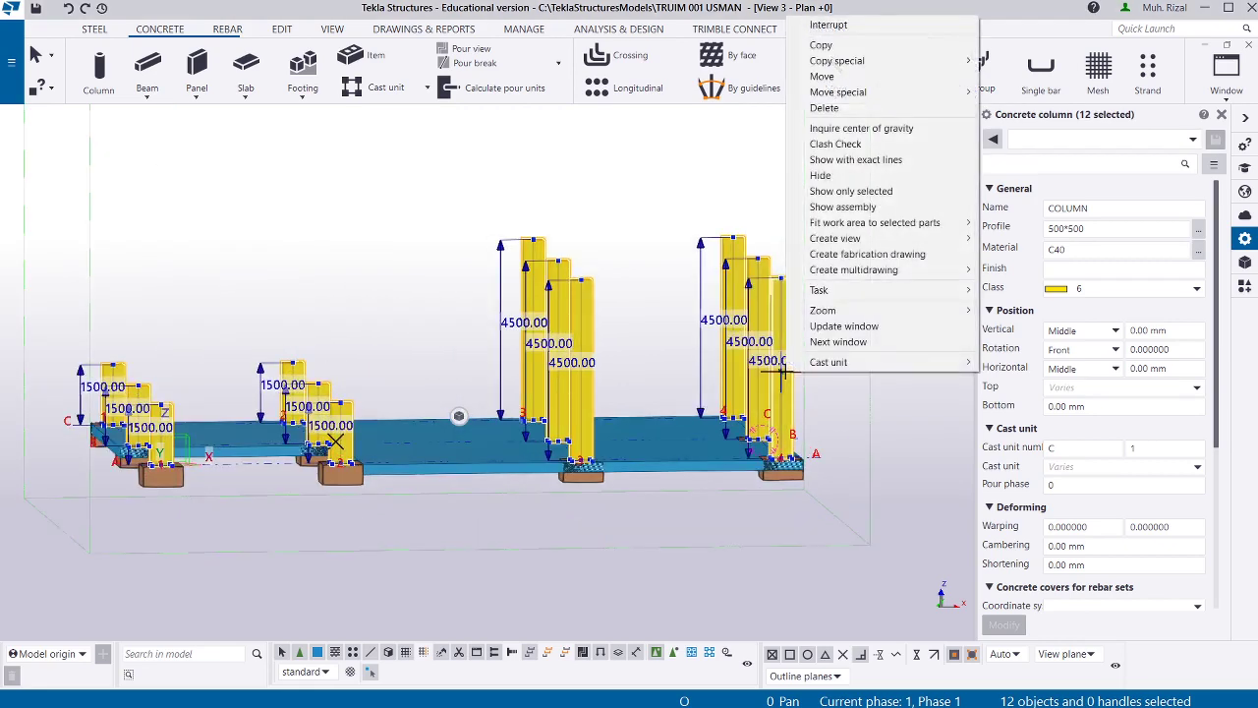
{"action": "mouse_move", "coordinate": [801, 362]}
{"action": "mouse_move", "coordinate": [898, 361]}
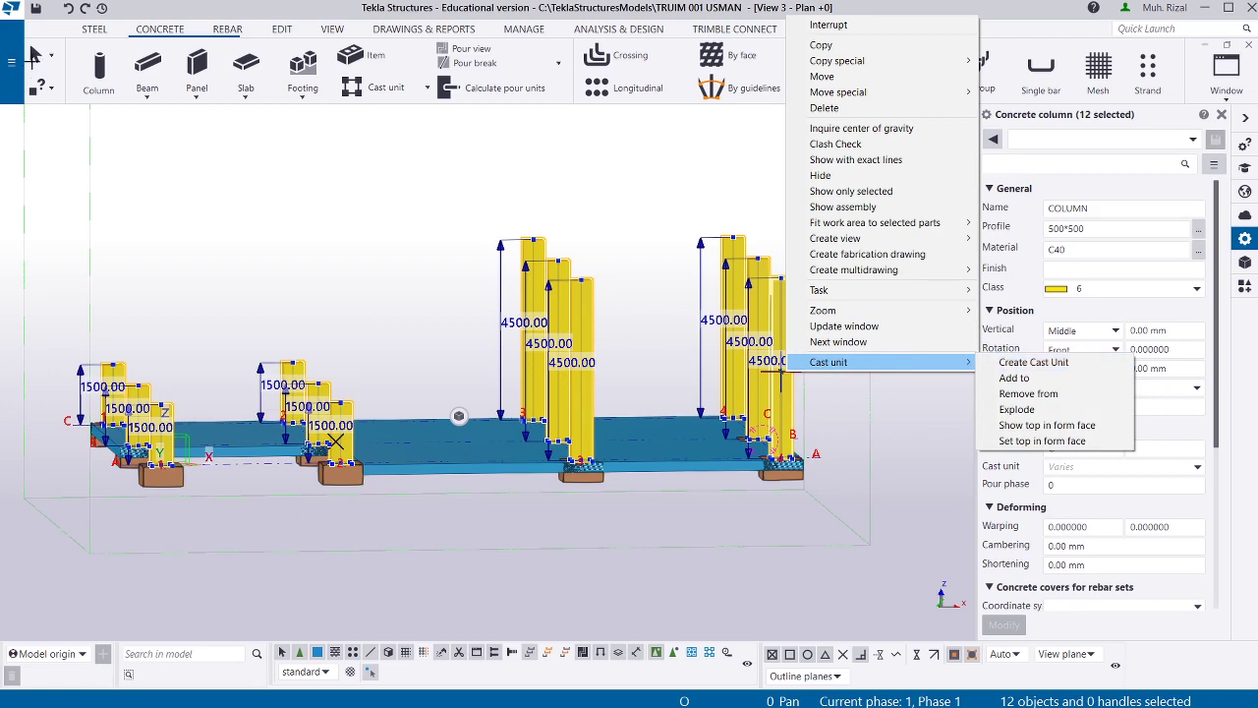
{"action": "left_click", "coordinate": [38, 55]}
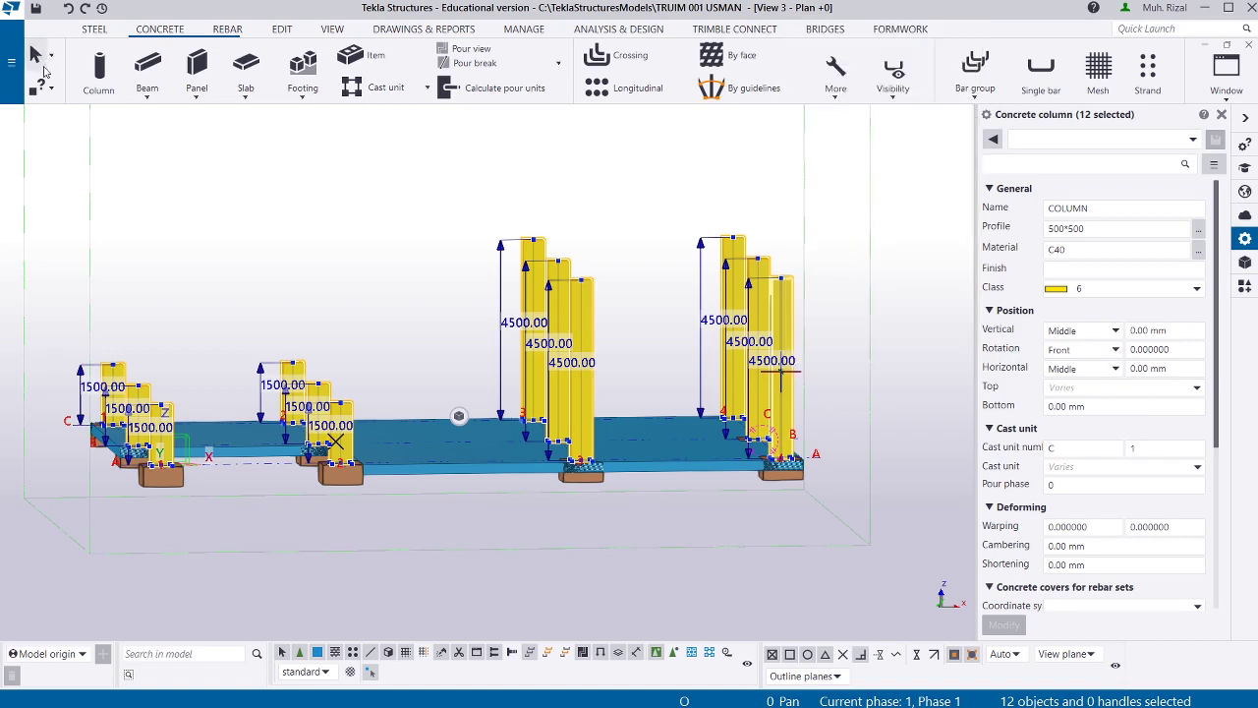
{"action": "left_click", "coordinate": [171, 160]}
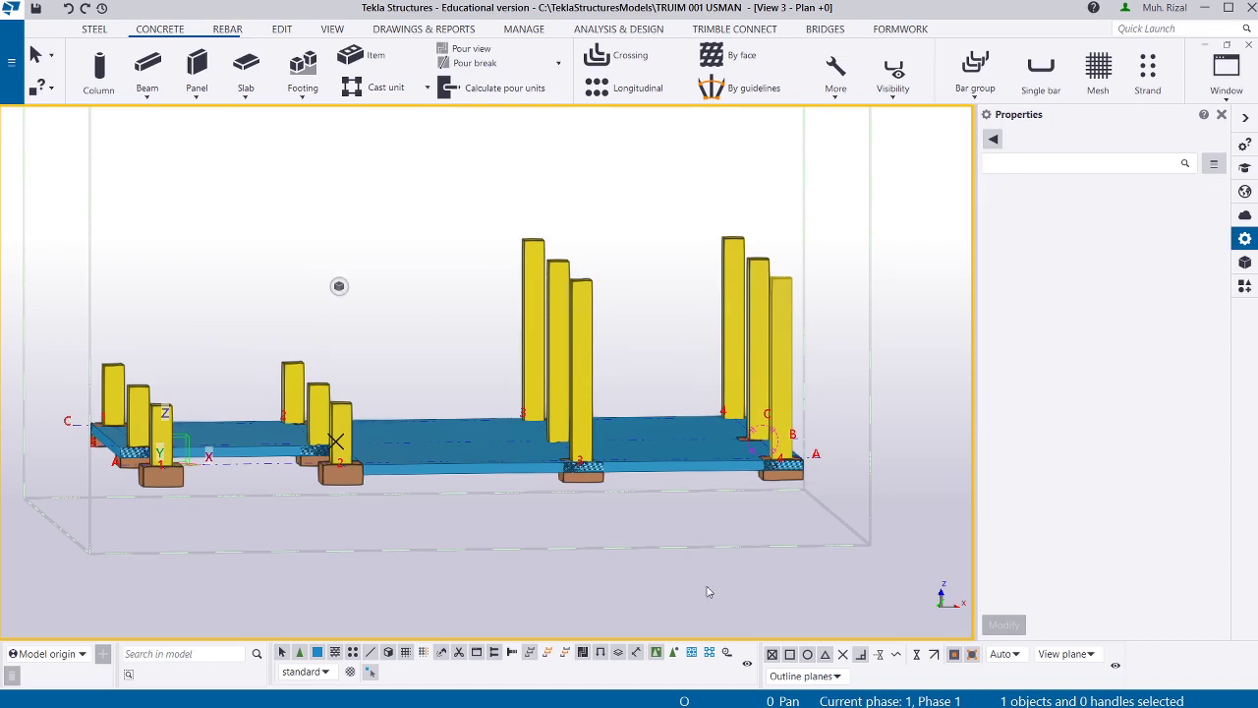
{"action": "scroll", "coordinate": [113, 506], "scroll_direction": "up", "scroll_amount": 5}
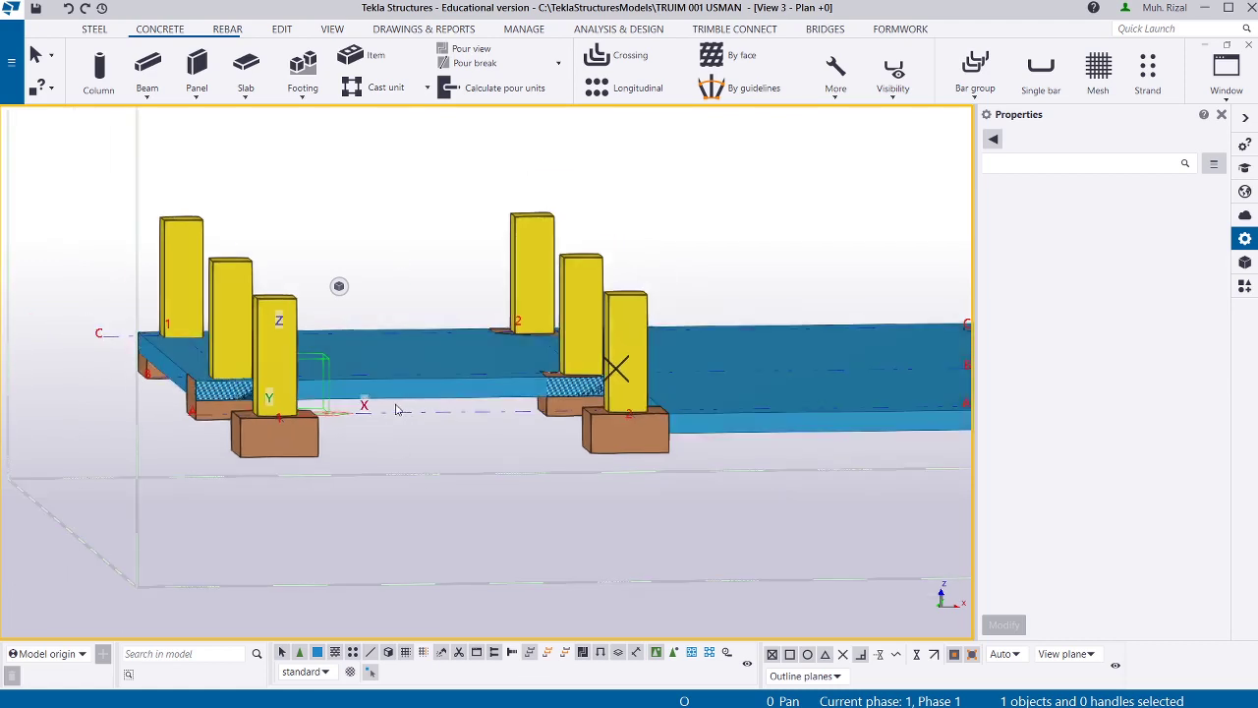
{"action": "middle_click_drag", "start_coordinate": [435, 402], "coordinate": [423, 436], "text": "ctrl"}
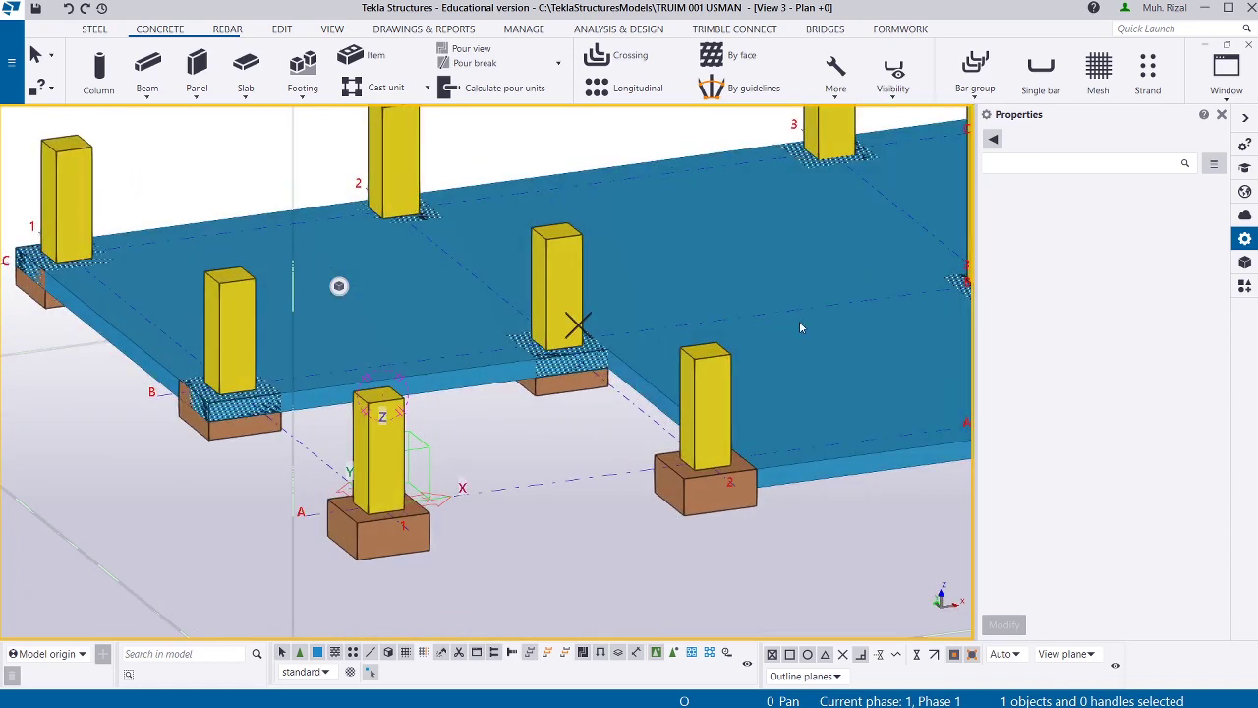
{"action": "scroll", "coordinate": [430, 432], "scroll_direction": "down", "scroll_amount": 5}
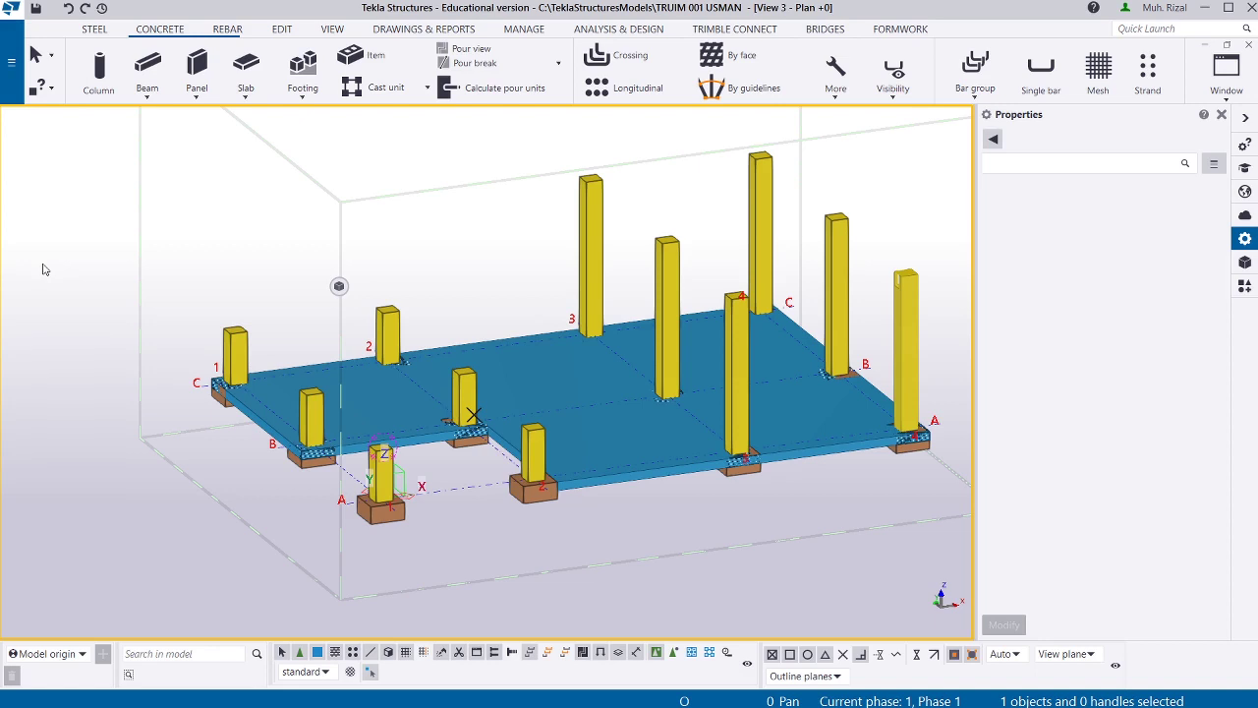
Search the advanced options for POUR in all categories and select the model option that enables pour management.
{"action": "left_click", "coordinate": [11, 61]}
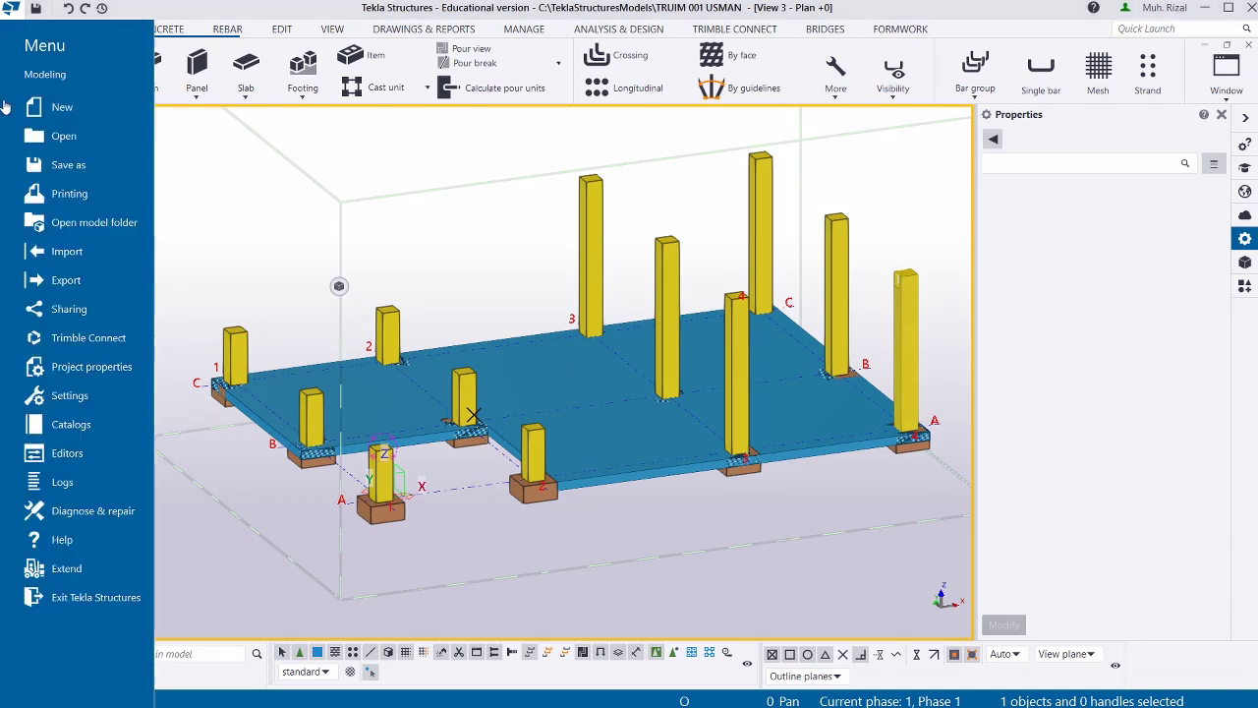
{"action": "left_click", "coordinate": [83, 407]}
{"action": "left_click", "coordinate": [275, 100]}
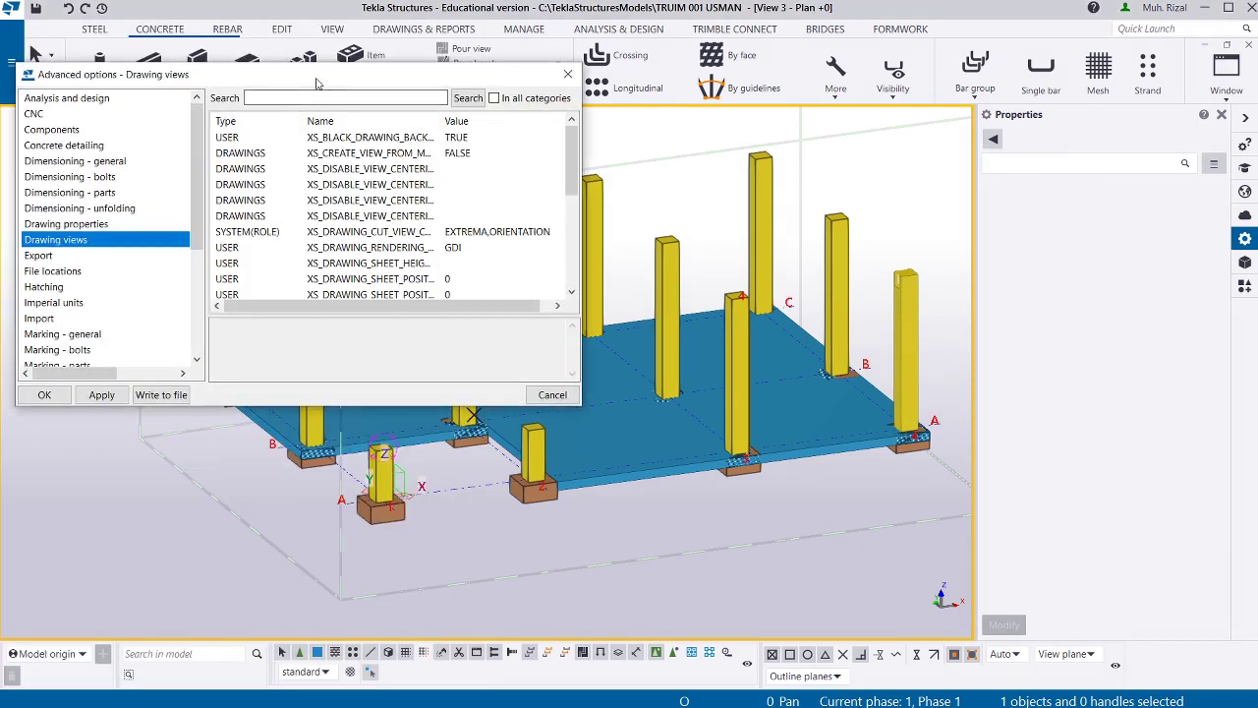
{"action": "left_click_drag", "start_coordinate": [315, 86], "coordinate": [422, 102]}
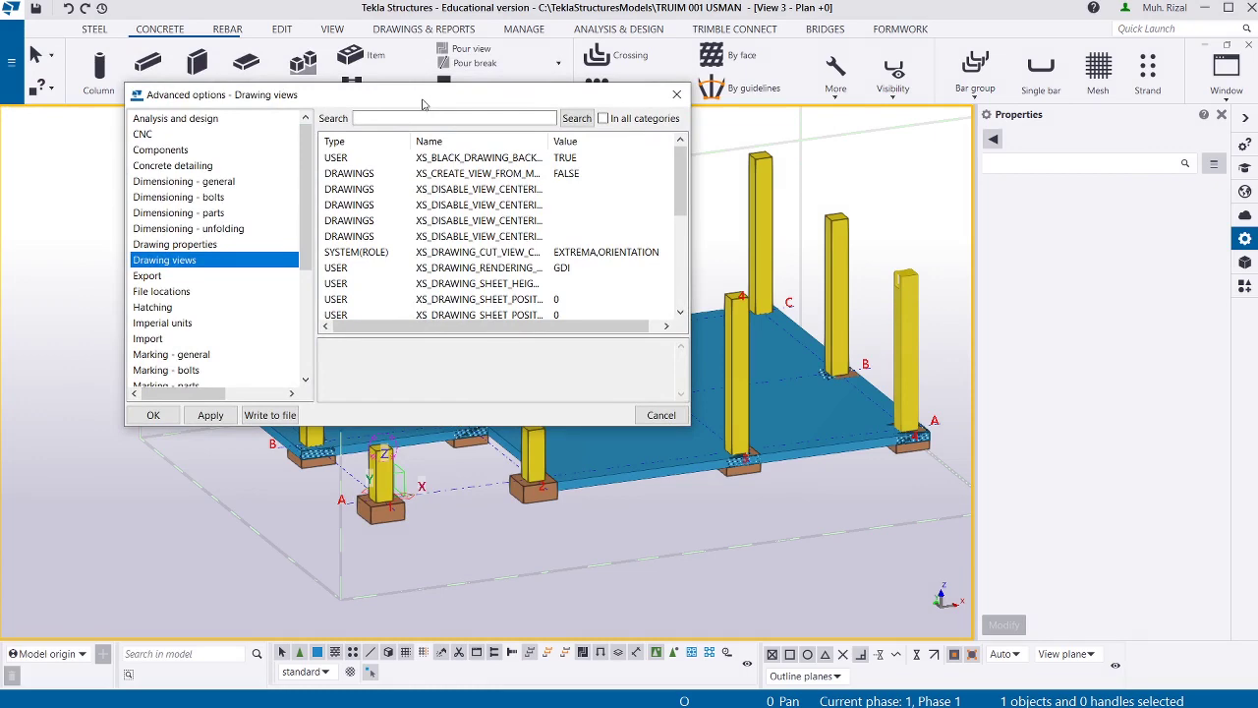
{"action": "left_click_drag", "start_coordinate": [422, 102], "coordinate": [402, 156]}
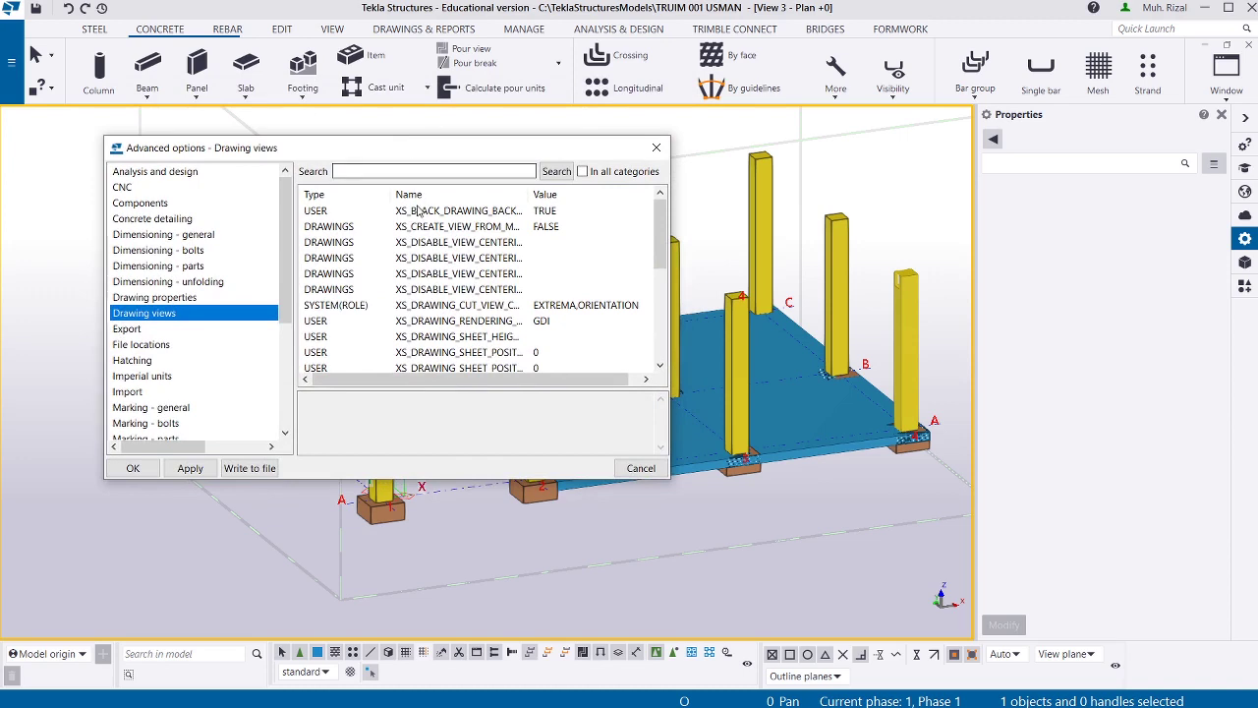
{"action": "left_click", "coordinate": [402, 171]}
{"action": "type", "text": "PU"}
{"action": "key", "text": "BackSpace"}
{"action": "type", "text": "OUR"}
{"action": "left_click", "coordinate": [556, 171]}
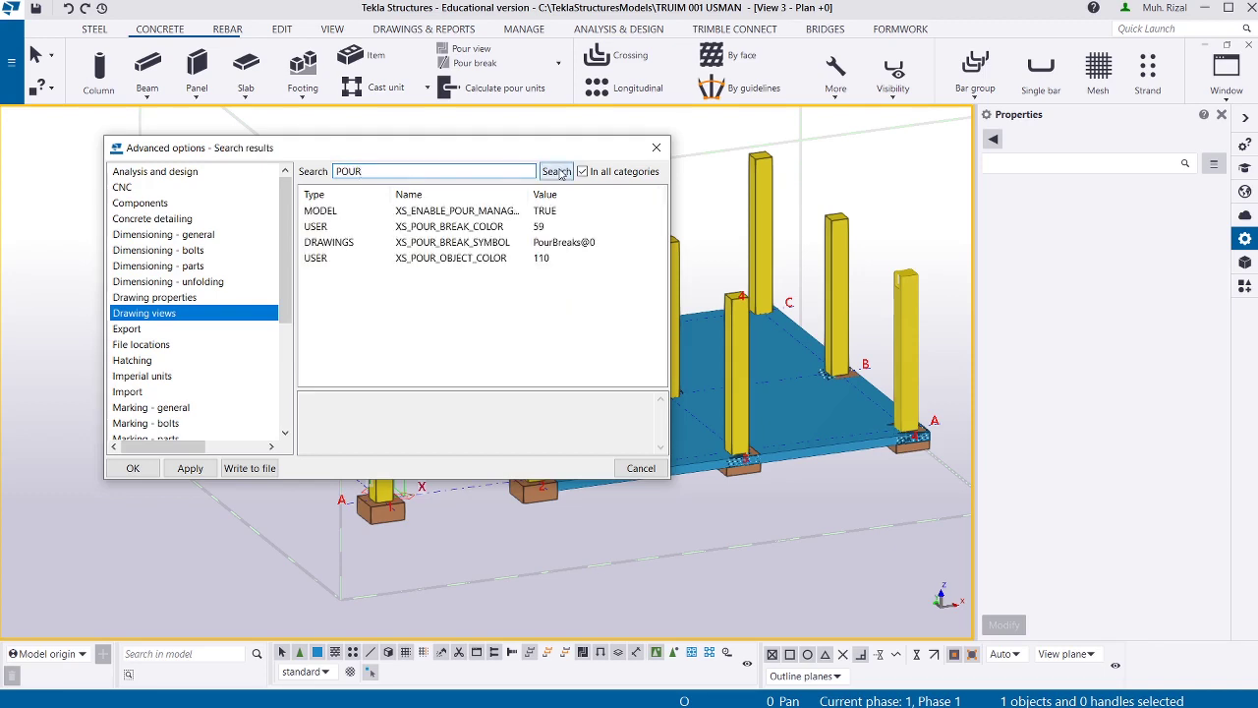
{"action": "left_click_drag", "start_coordinate": [289, 304], "coordinate": [285, 373]}
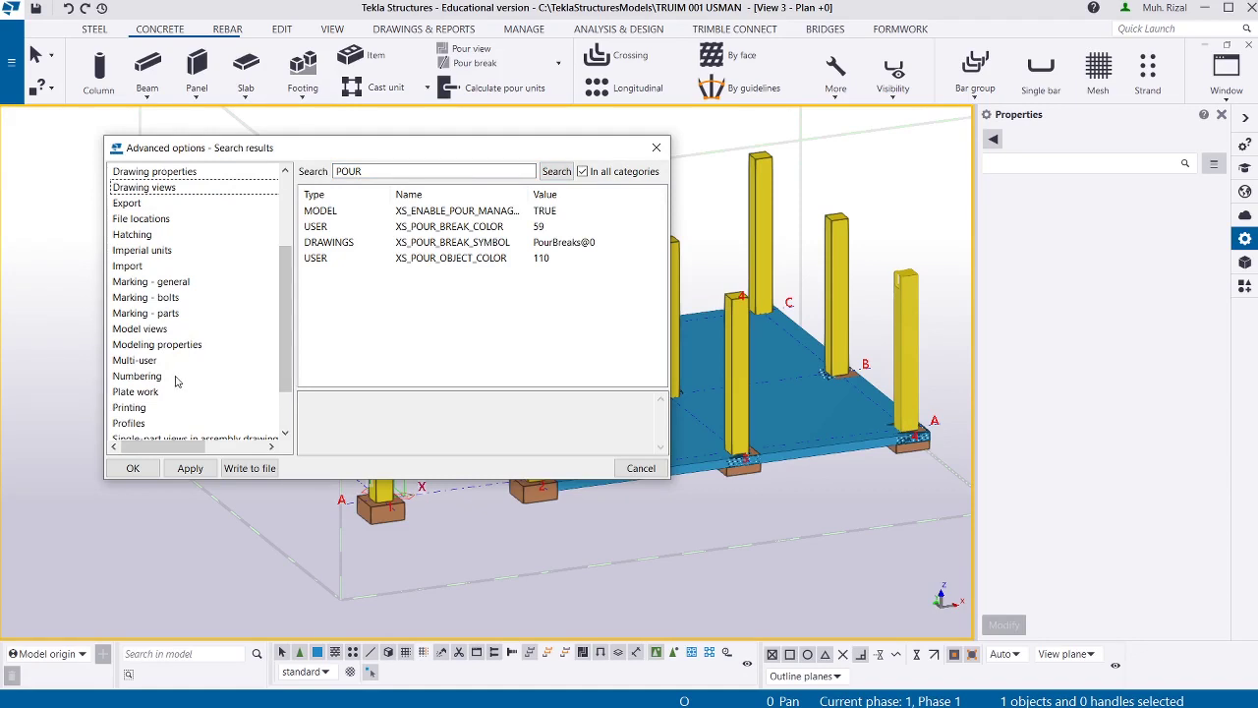
{"action": "left_click", "coordinate": [473, 214]}
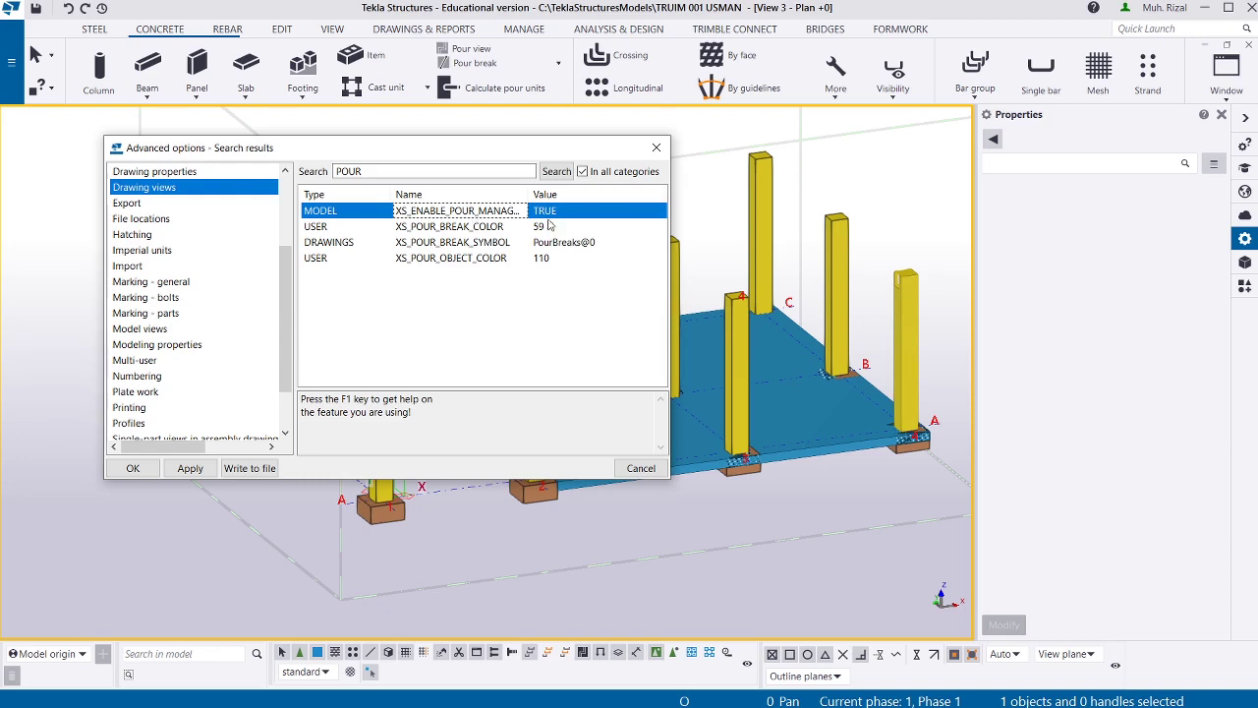
Keep the model's pour management option set to TRUE, apply the advanced options and close them.
{"action": "left_click", "coordinate": [656, 212]}
{"action": "left_click", "coordinate": [657, 212]}
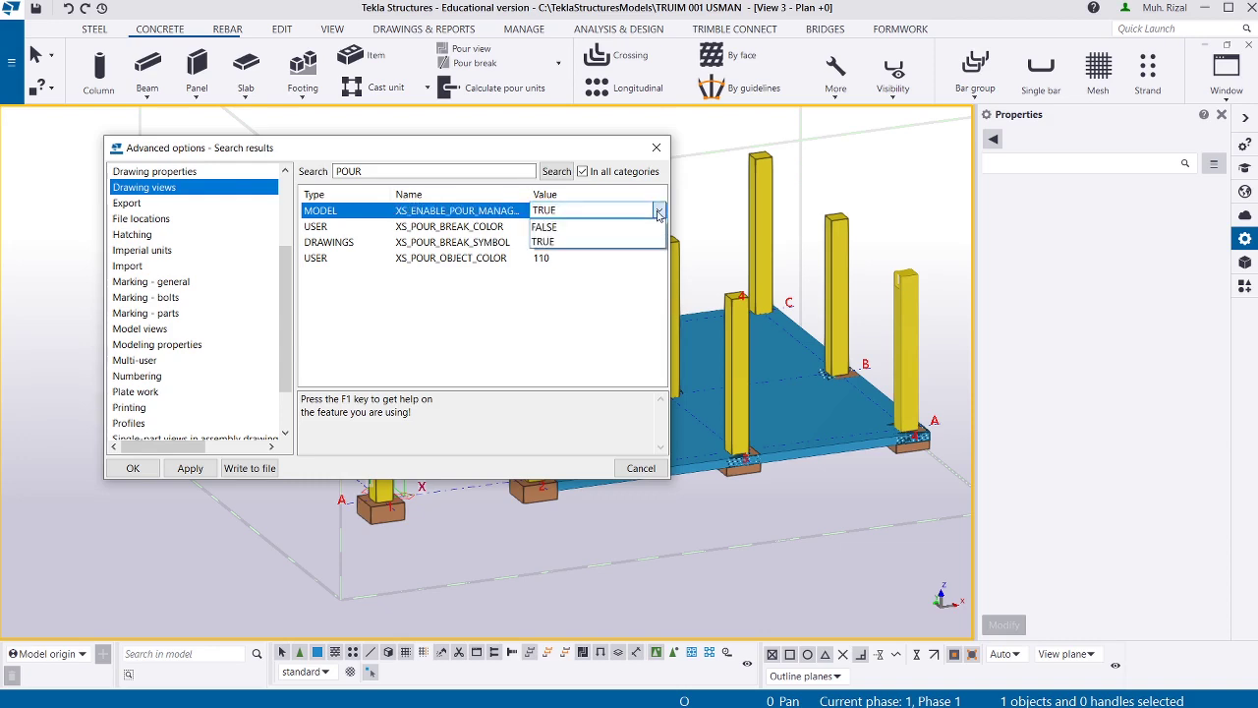
{"action": "left_click", "coordinate": [657, 213]}
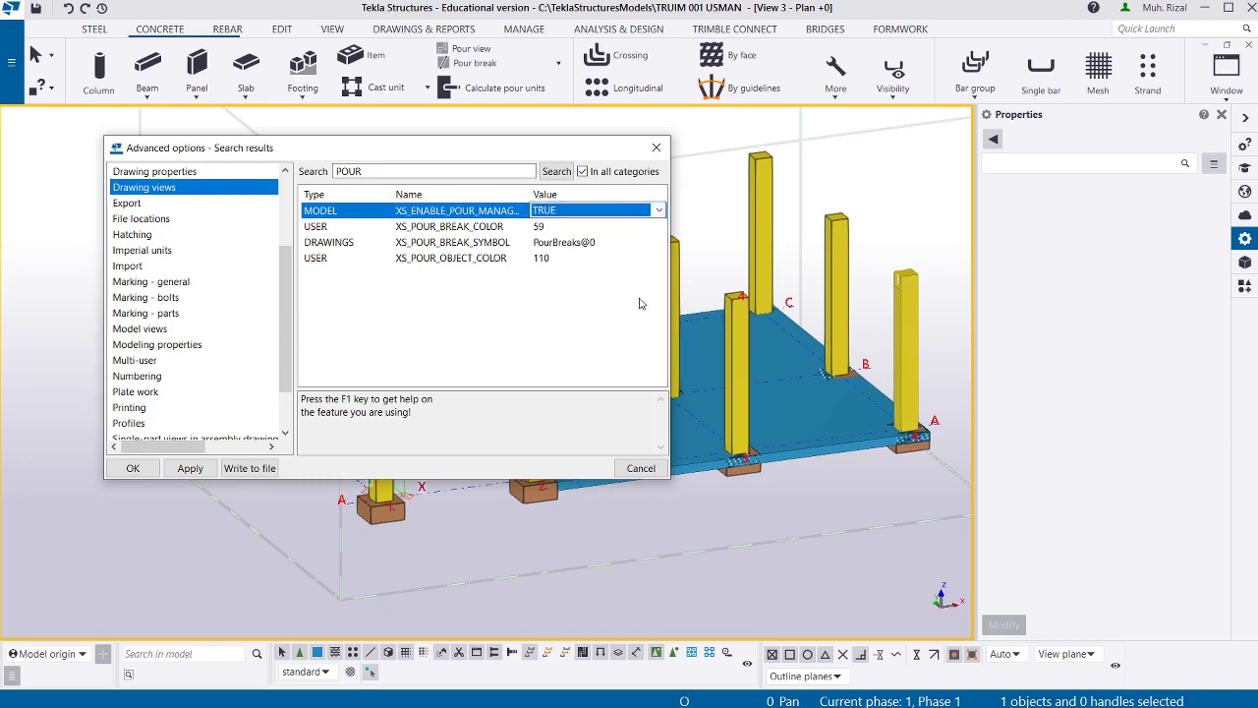
{"action": "left_click", "coordinate": [515, 321]}
{"action": "left_click", "coordinate": [190, 469]}
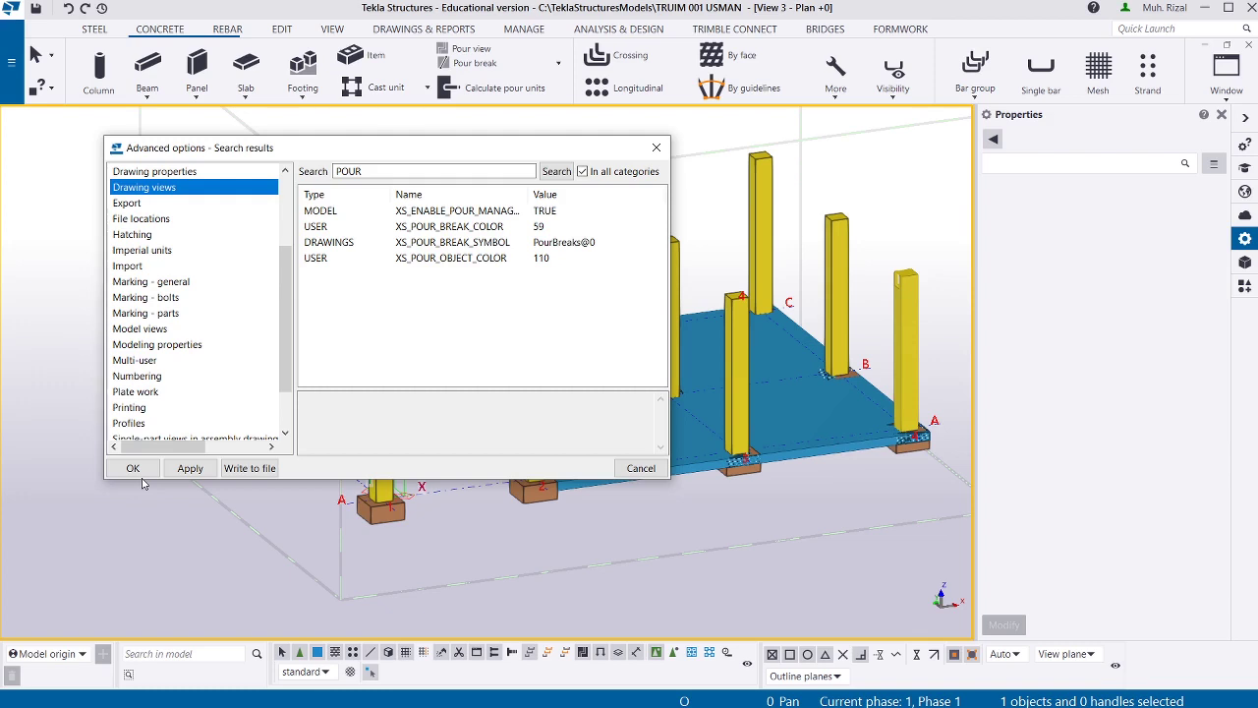
{"action": "left_click", "coordinate": [132, 468]}
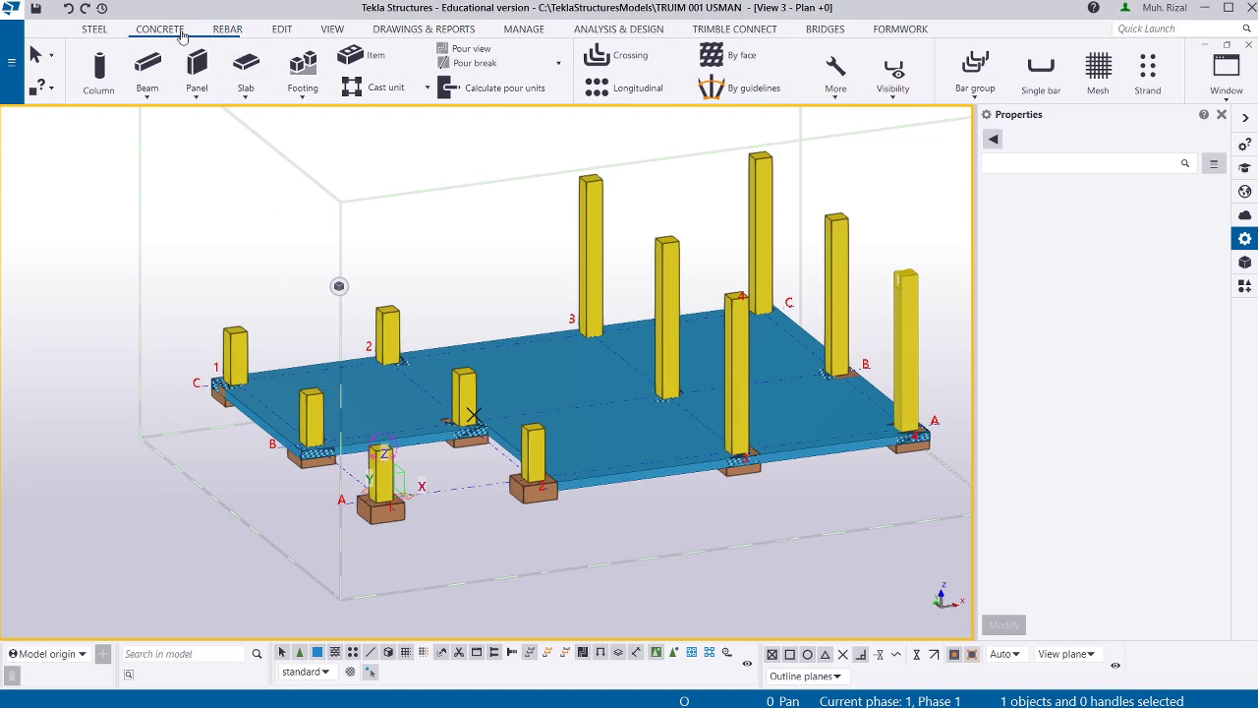
Switch the model to pour view, inspect the slab's pour object and the columns at grids 4-C and 4-B, and clear the selection.
{"action": "left_click", "coordinate": [479, 56]}
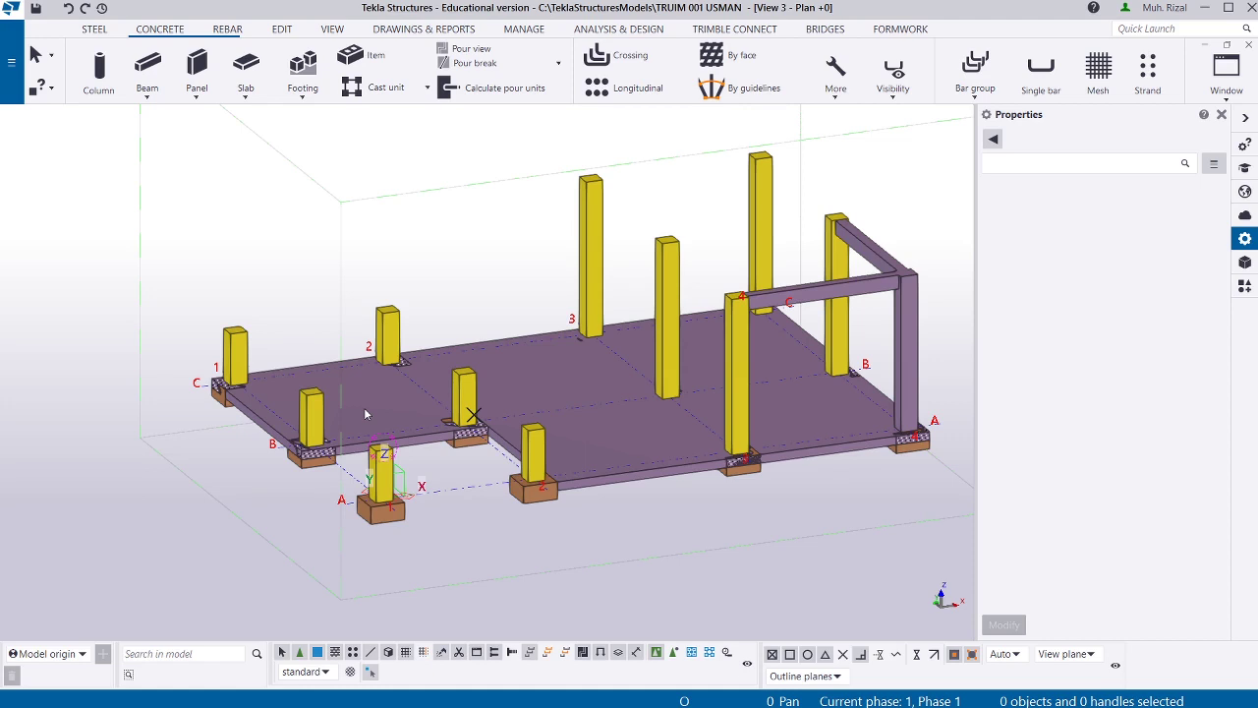
{"action": "left_click", "coordinate": [908, 318]}
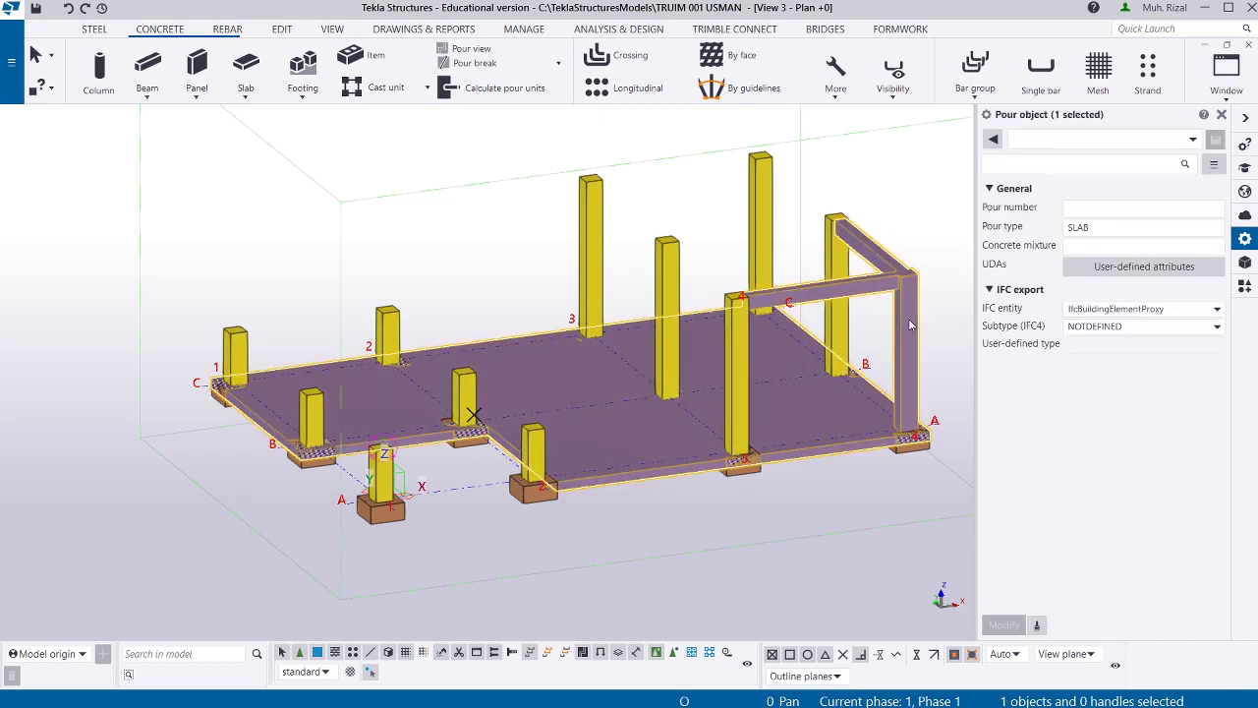
{"action": "left_click", "coordinate": [762, 205]}
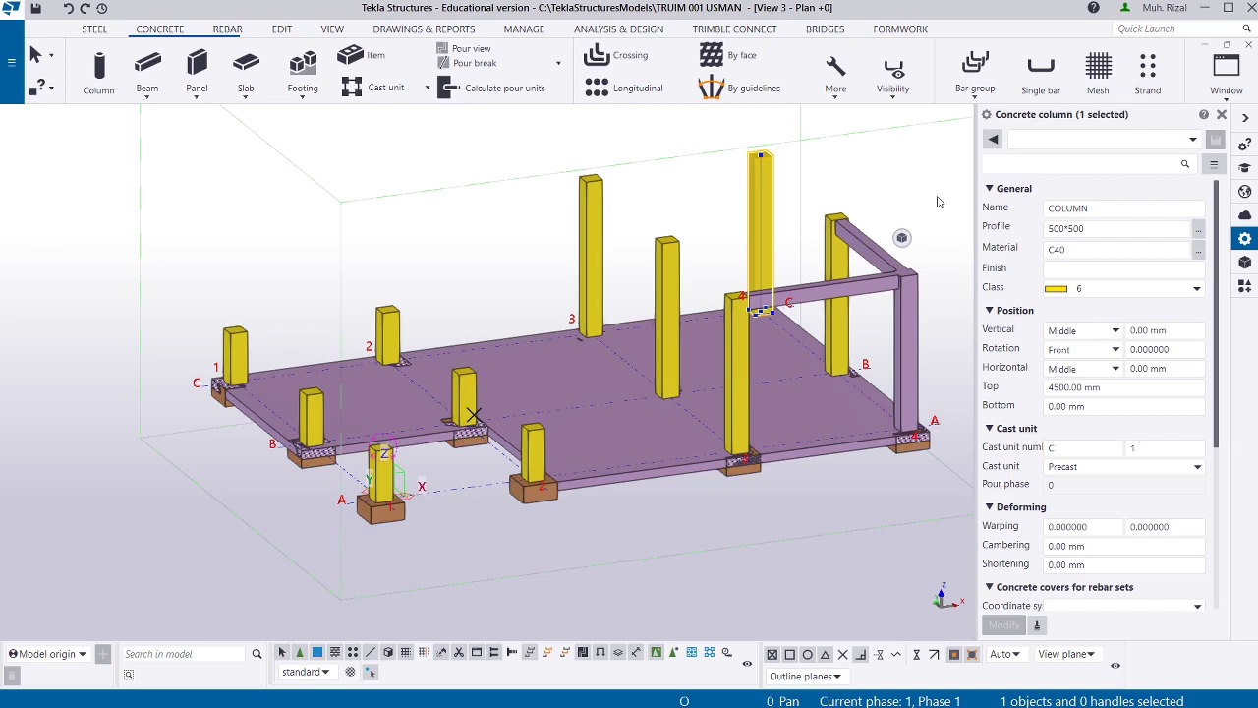
{"action": "left_click", "coordinate": [837, 251]}
{"action": "left_click", "coordinate": [916, 192]}
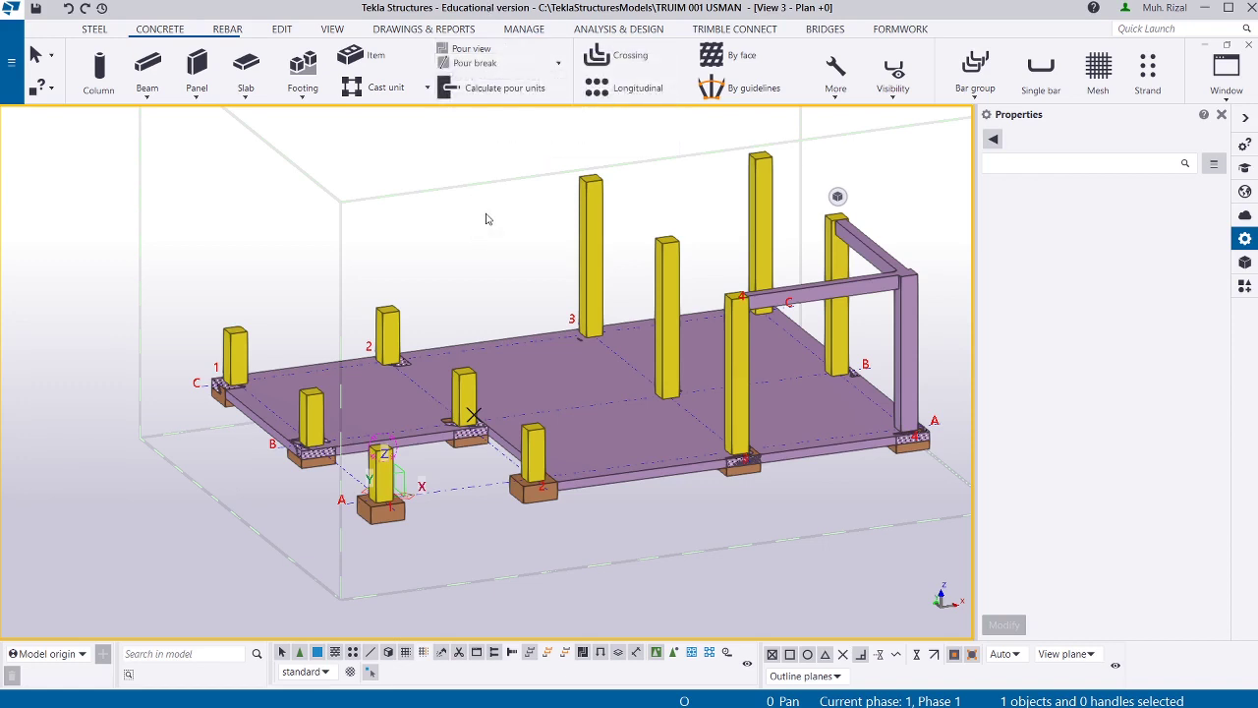
Switch the cast-in-place representation back to part view.
{"action": "scroll", "coordinate": [486, 218], "scroll_direction": "down", "scroll_amount": 2}
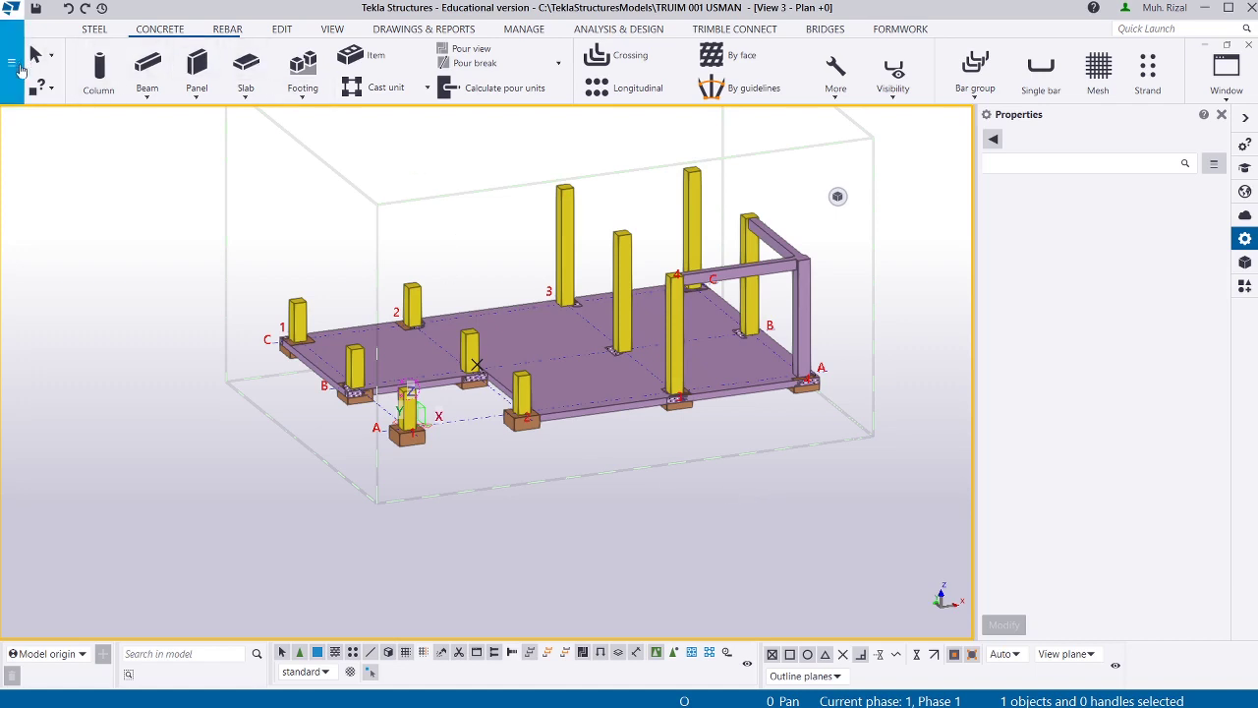
{"action": "left_click", "coordinate": [519, 51]}
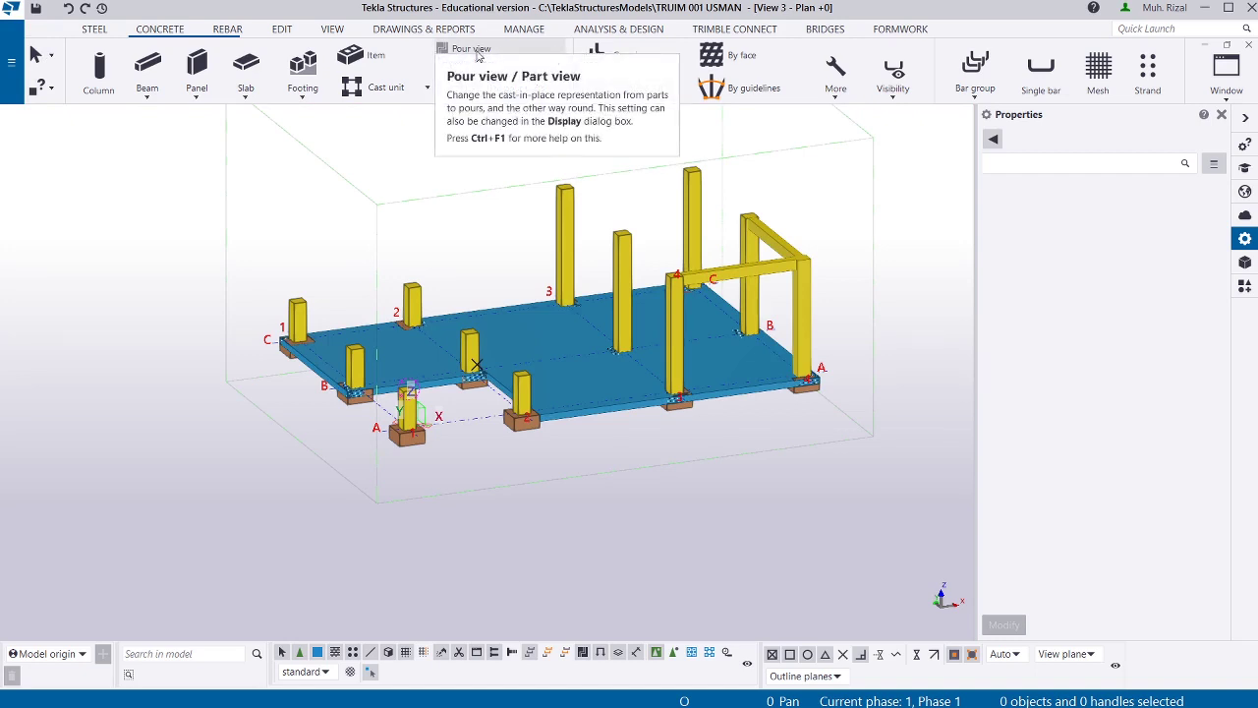
{"action": "left_click", "coordinate": [725, 496]}
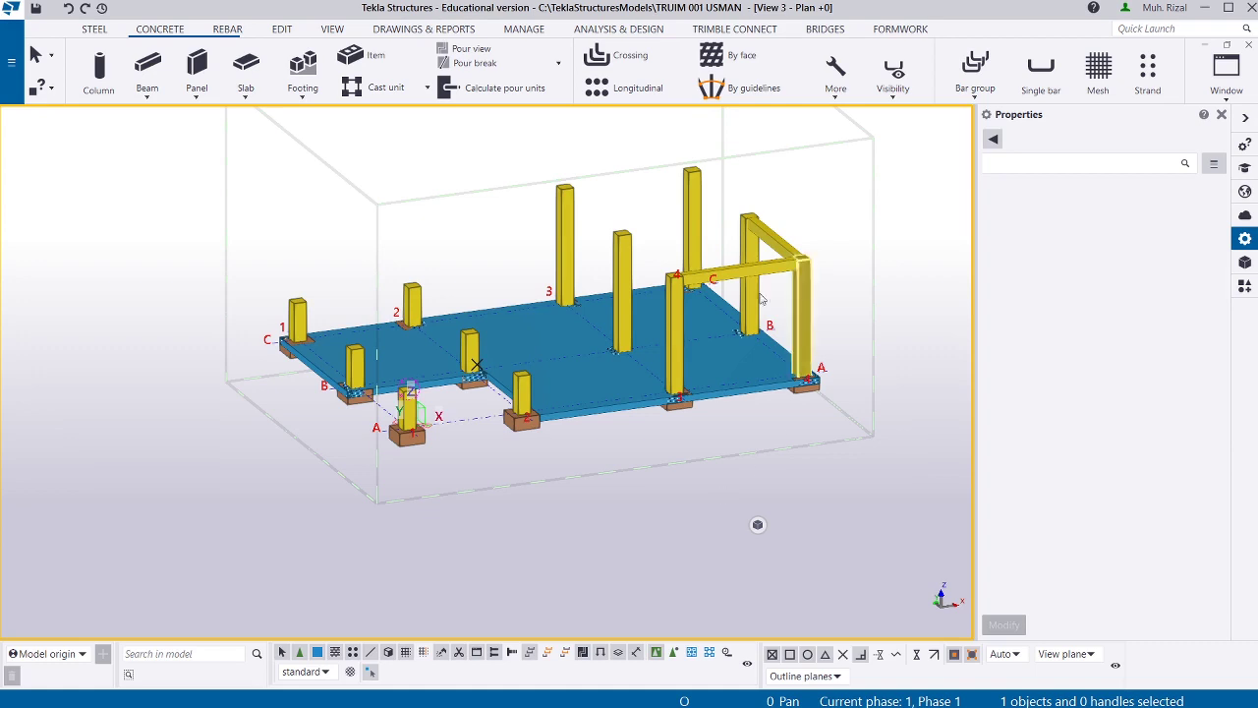
Change to the plan view and place a single-point pour break at the slab's inner corner near grid 2-B.
{"action": "left_click", "coordinate": [559, 65]}
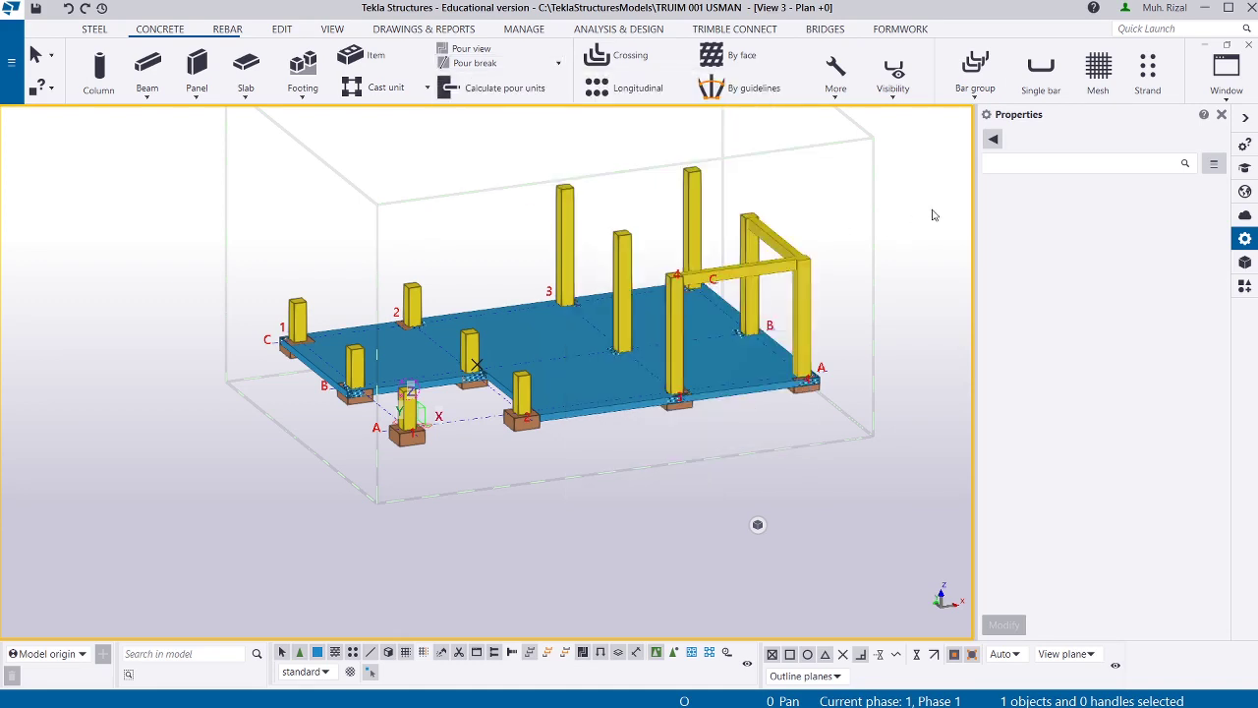
{"action": "key", "text": "ctrl+p"}
{"action": "scroll", "coordinate": [374, 375], "scroll_direction": "up", "scroll_amount": 3}
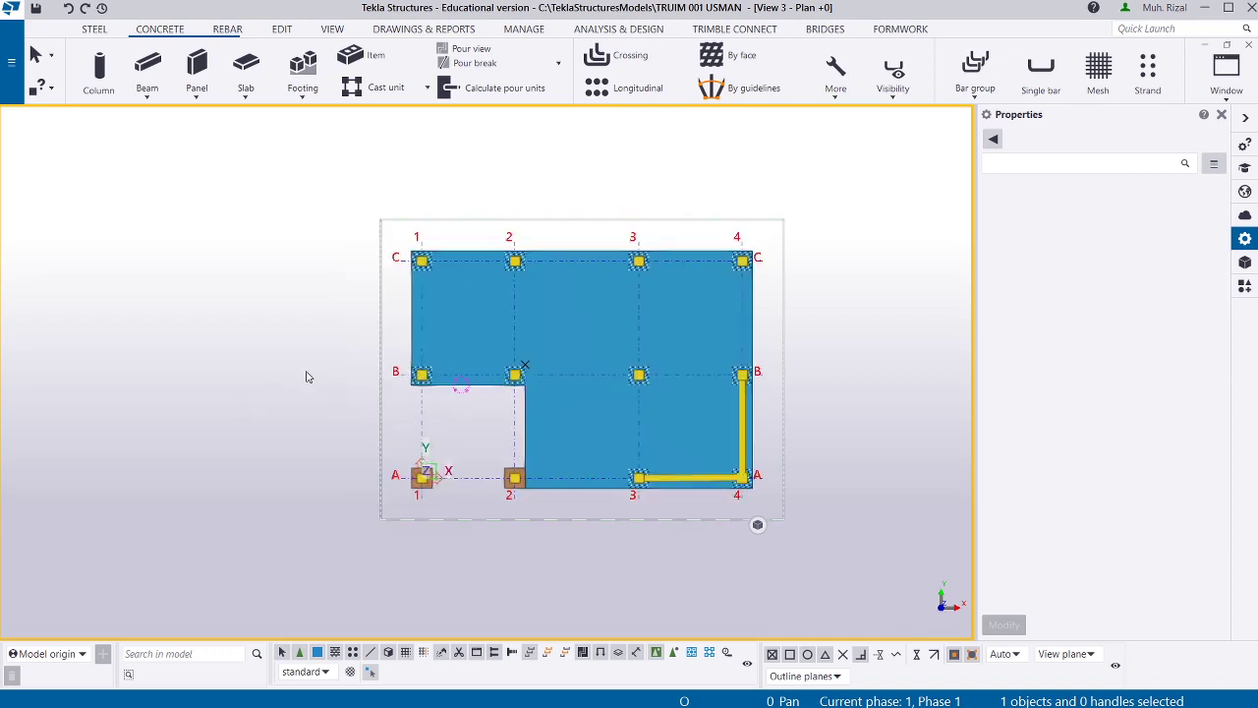
{"action": "left_click", "coordinate": [558, 63]}
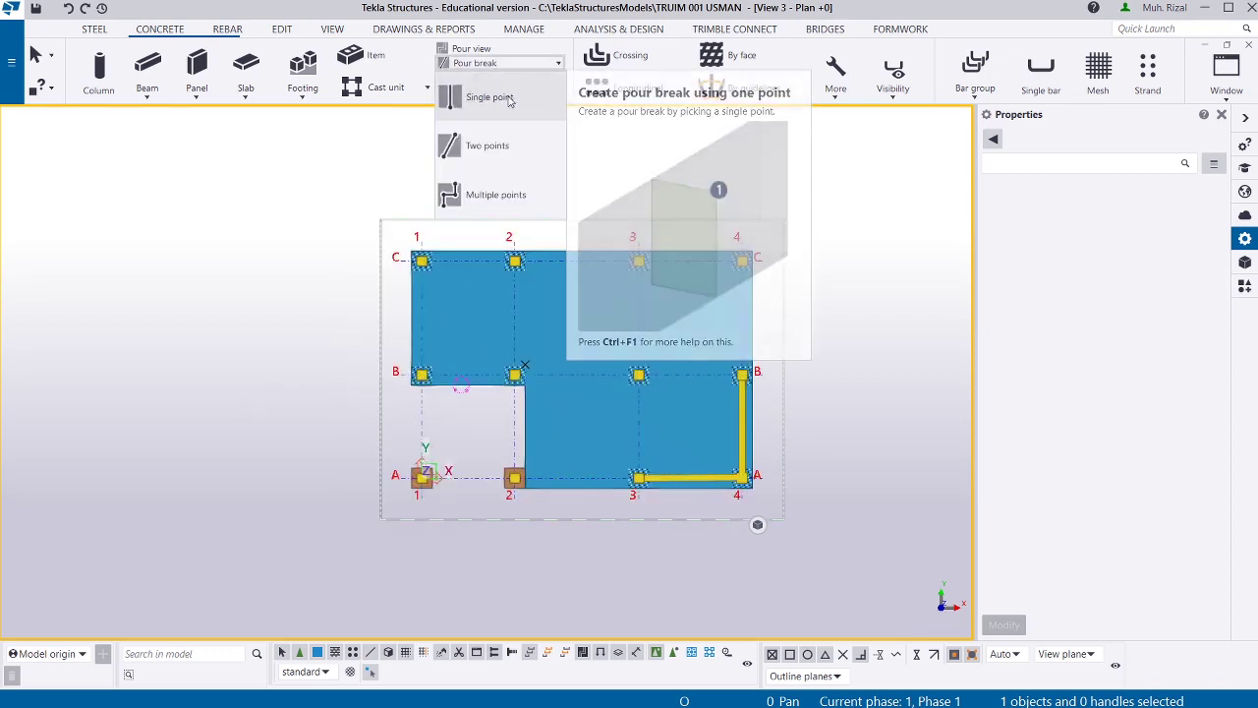
{"action": "left_click", "coordinate": [509, 98]}
{"action": "scroll", "coordinate": [550, 401], "scroll_direction": "up", "scroll_amount": 2}
{"action": "left_click", "coordinate": [520, 428]}
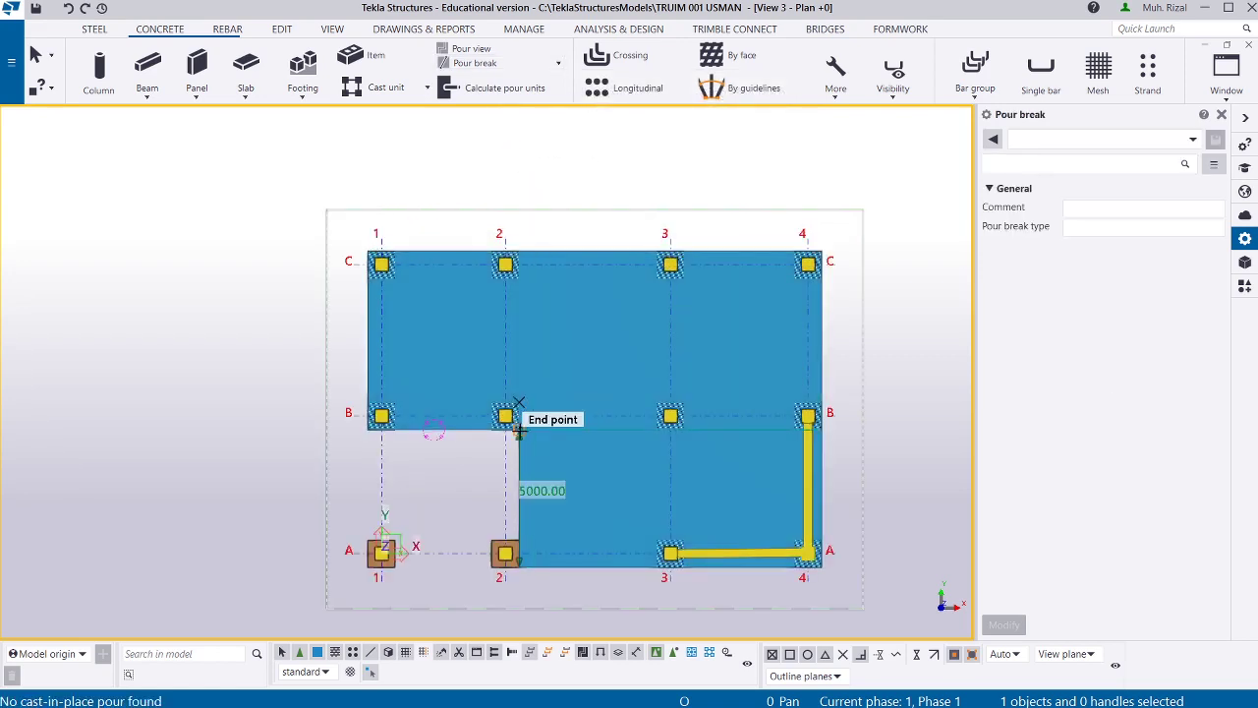
Place a second single-point pour break on the slab edge beside grid 2-C and display the slab in pour view.
{"action": "scroll", "coordinate": [516, 240], "scroll_direction": "up", "scroll_amount": 1}
{"action": "scroll", "coordinate": [508, 254], "scroll_direction": "up", "scroll_amount": 1}
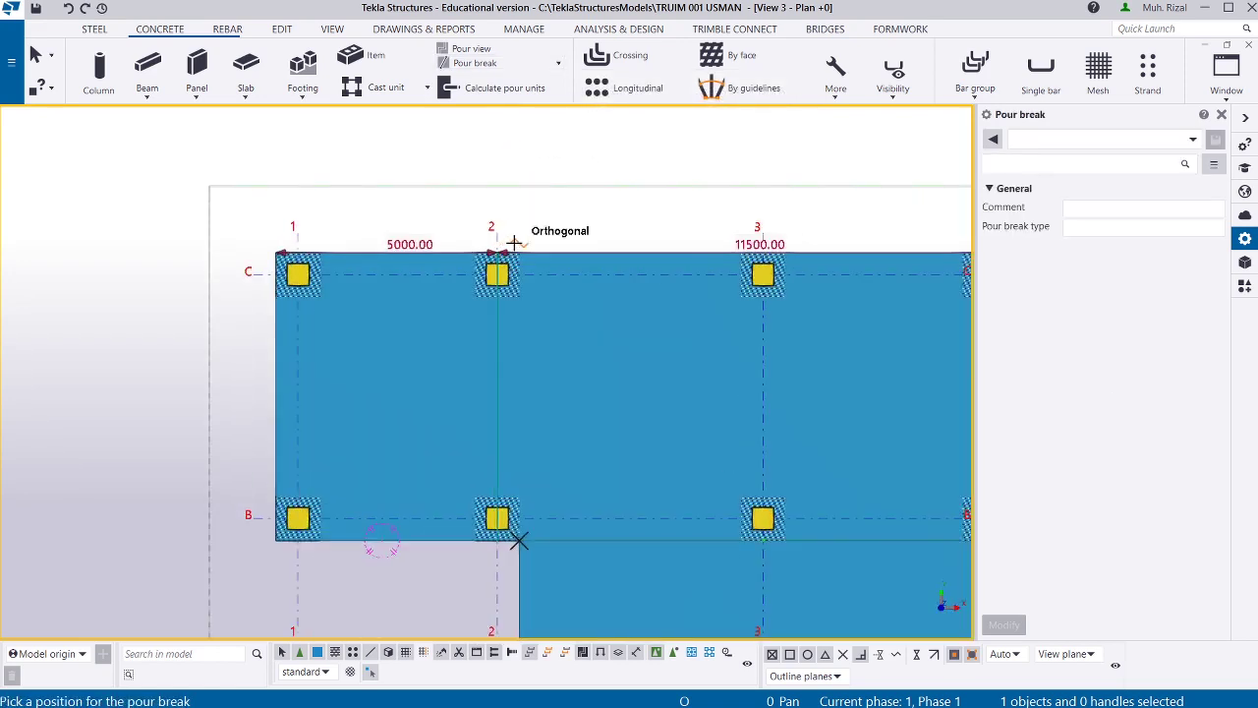
{"action": "left_click", "coordinate": [518, 252]}
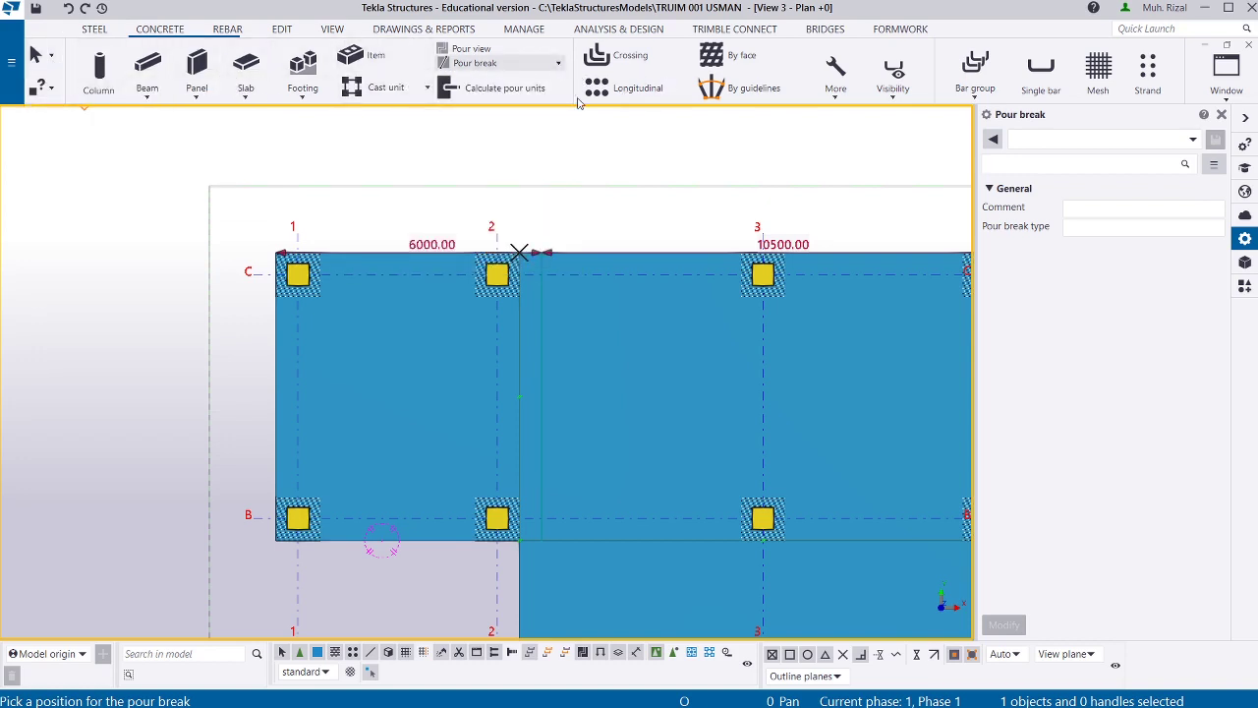
{"action": "key", "text": "Home"}
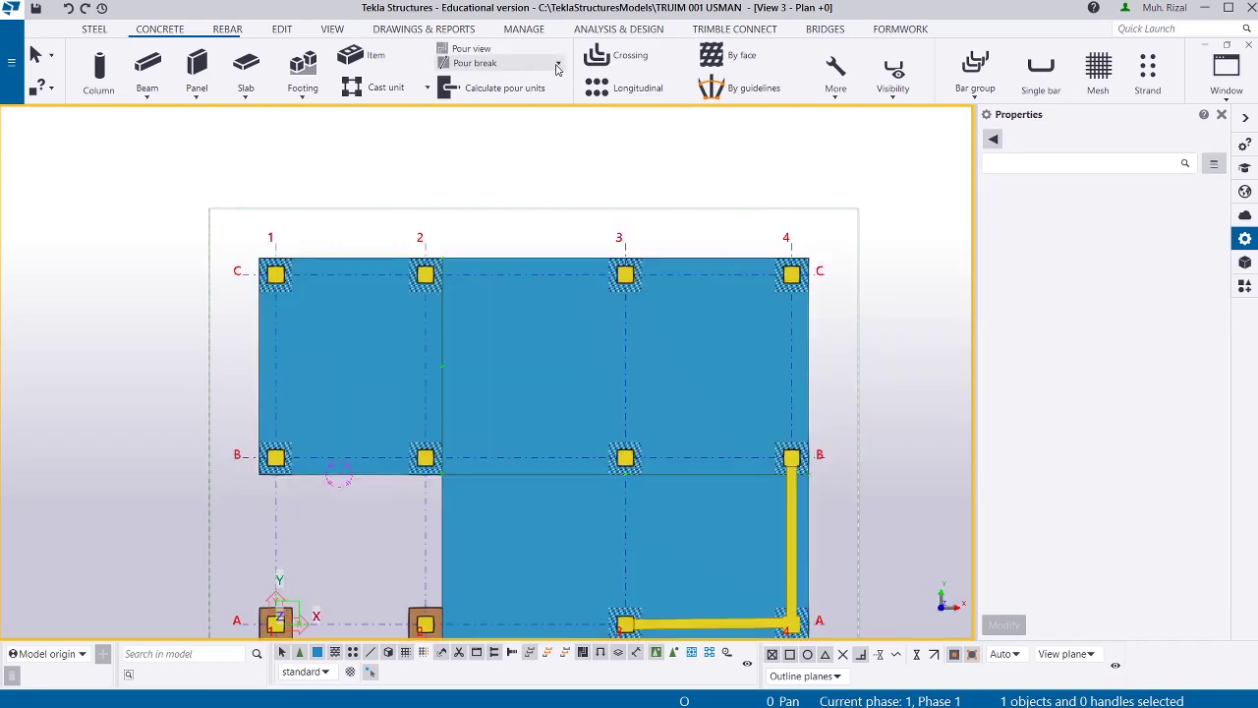
{"action": "left_click", "coordinate": [472, 48]}
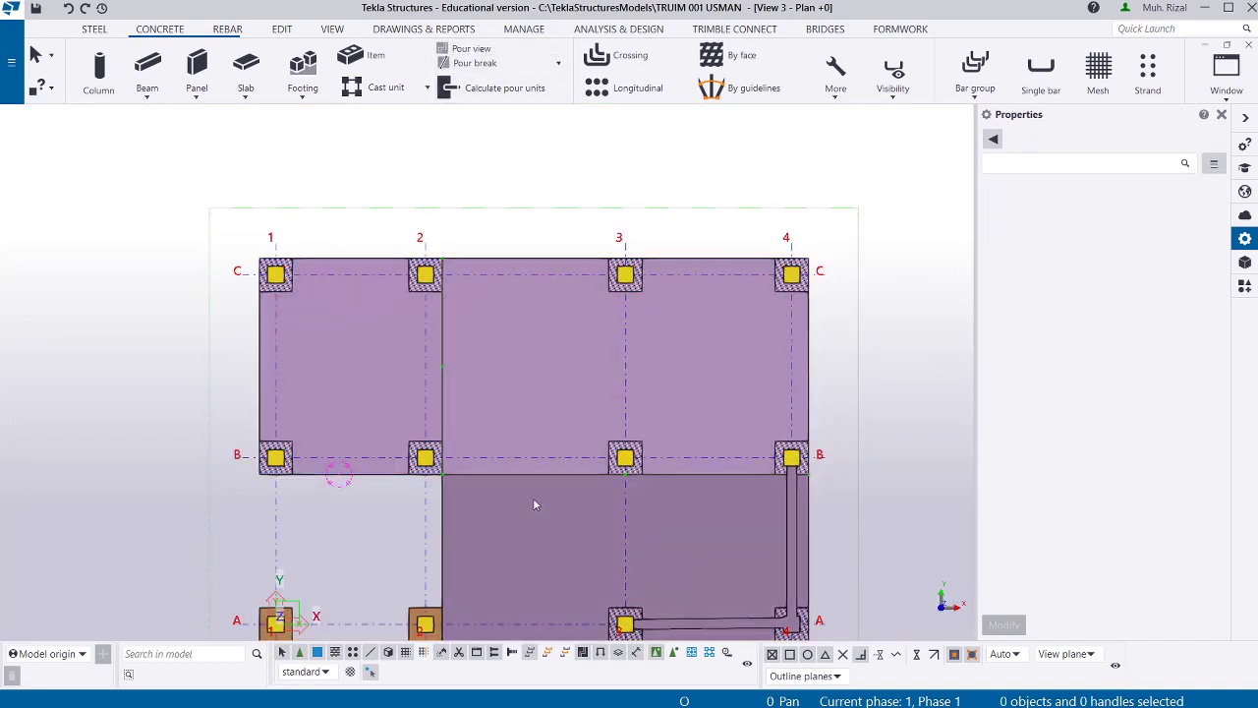
{"action": "middle_click_drag", "start_coordinate": [533, 505], "coordinate": [533, 371]}
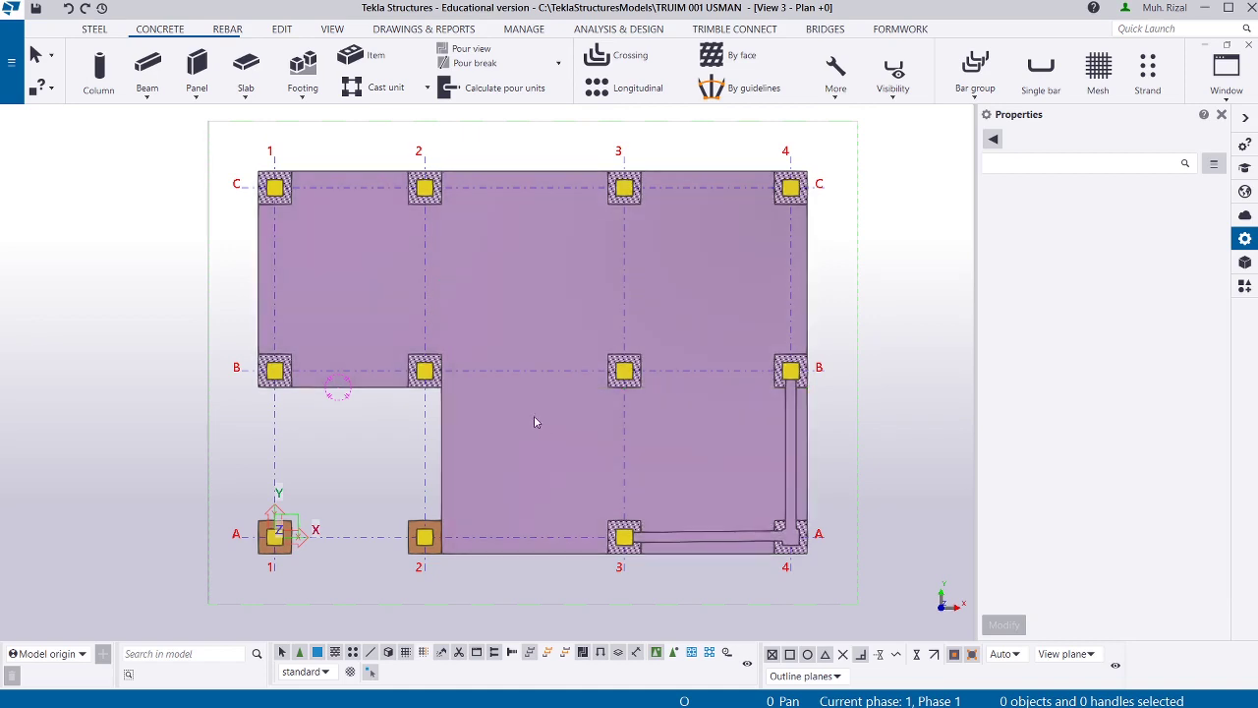
Try single-point pour breaks in pour view at the slab's inner corner near grid 2-B and on the edge beside grid 2-C.
{"action": "left_click", "coordinate": [480, 65]}
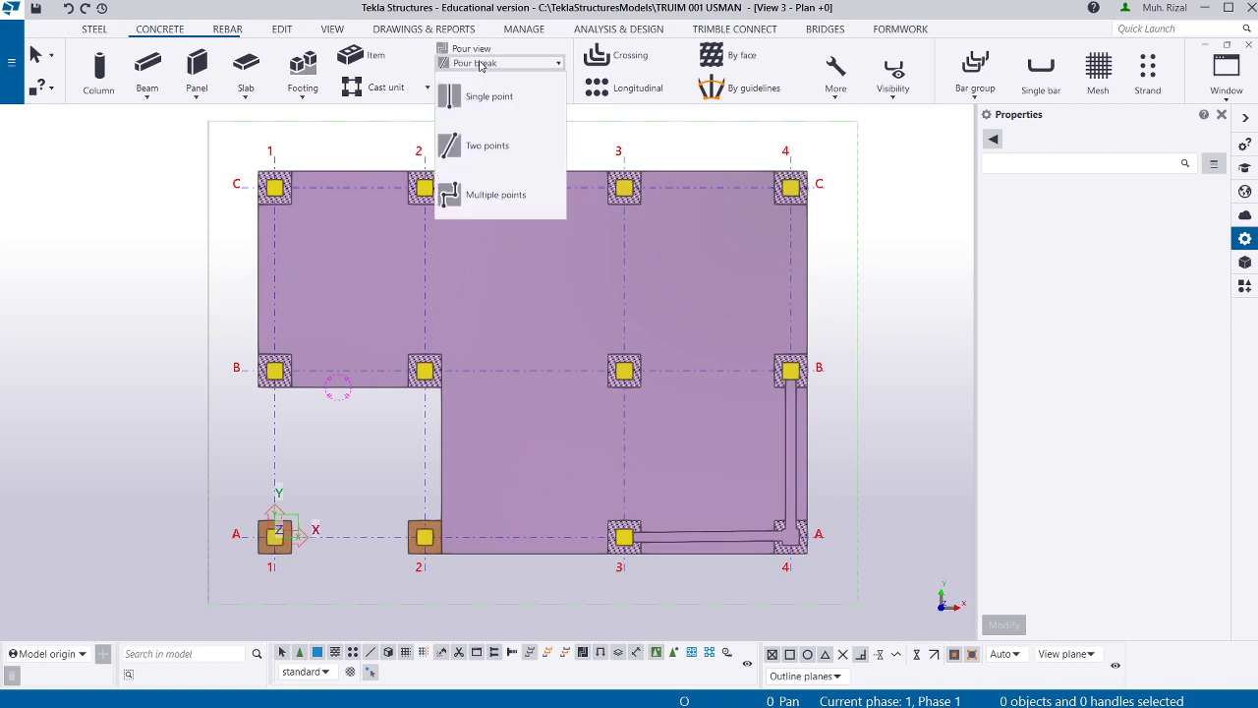
{"action": "left_click", "coordinate": [472, 134]}
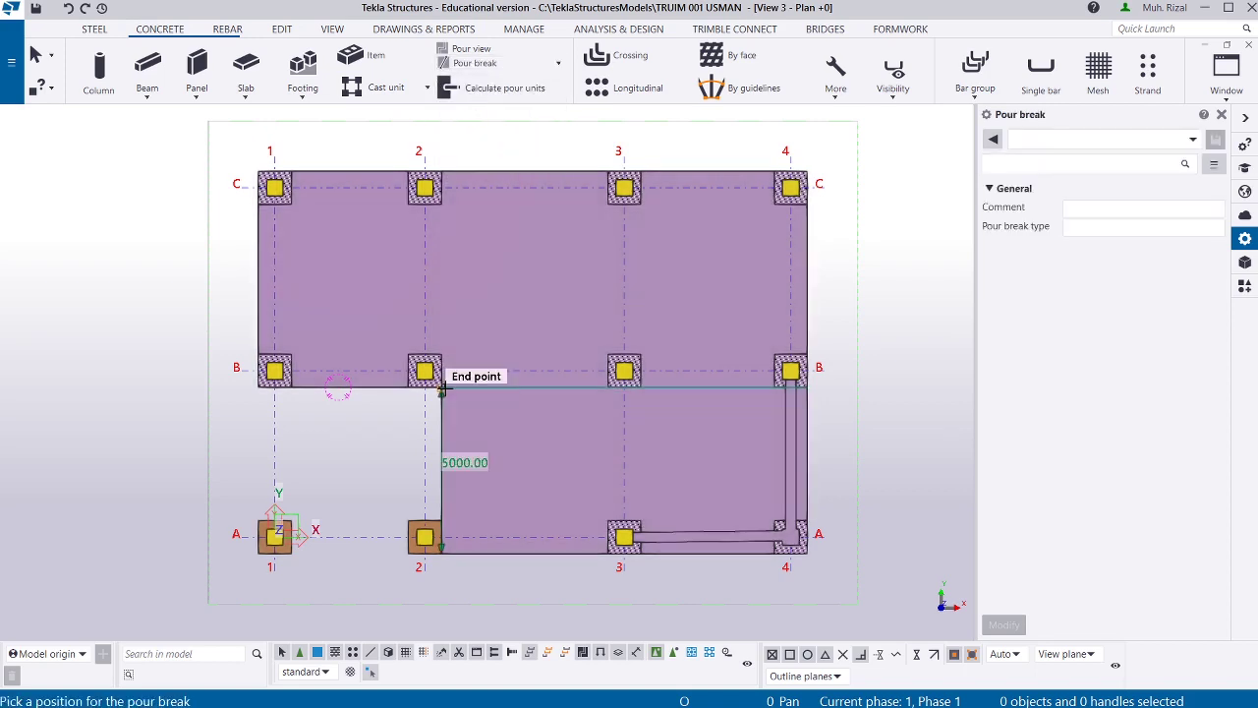
{"action": "left_click", "coordinate": [440, 387]}
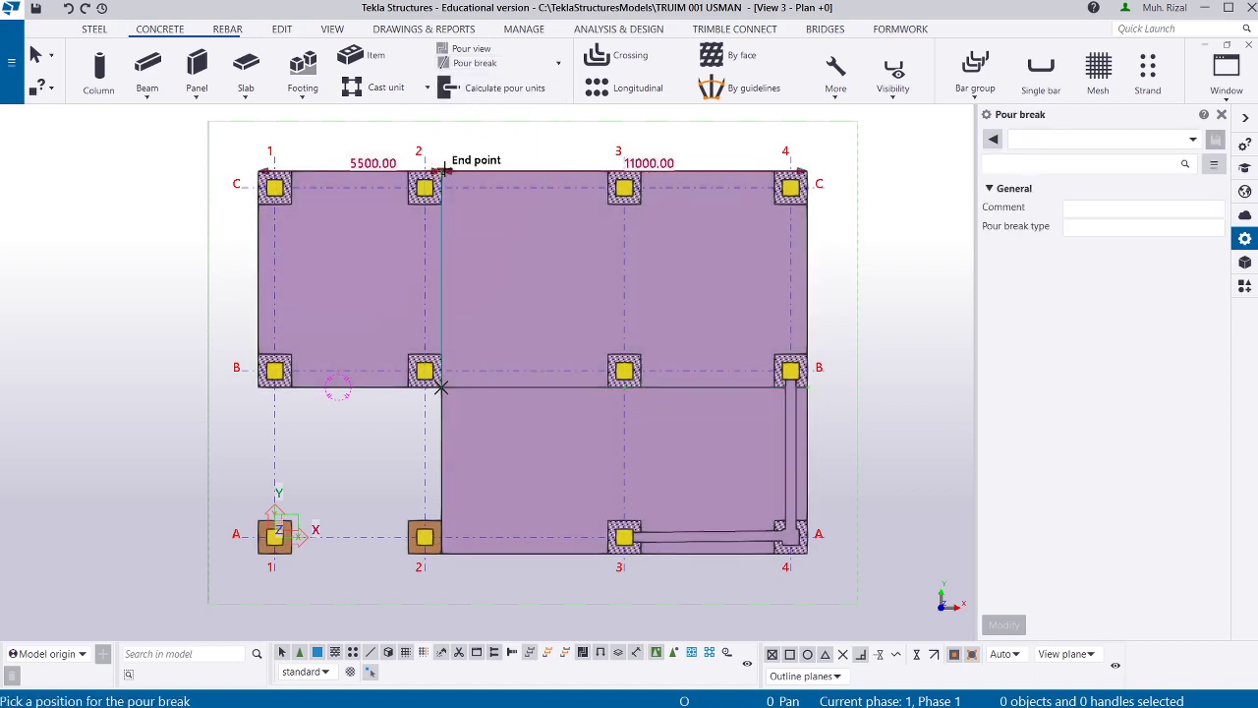
{"action": "left_click", "coordinate": [443, 170]}
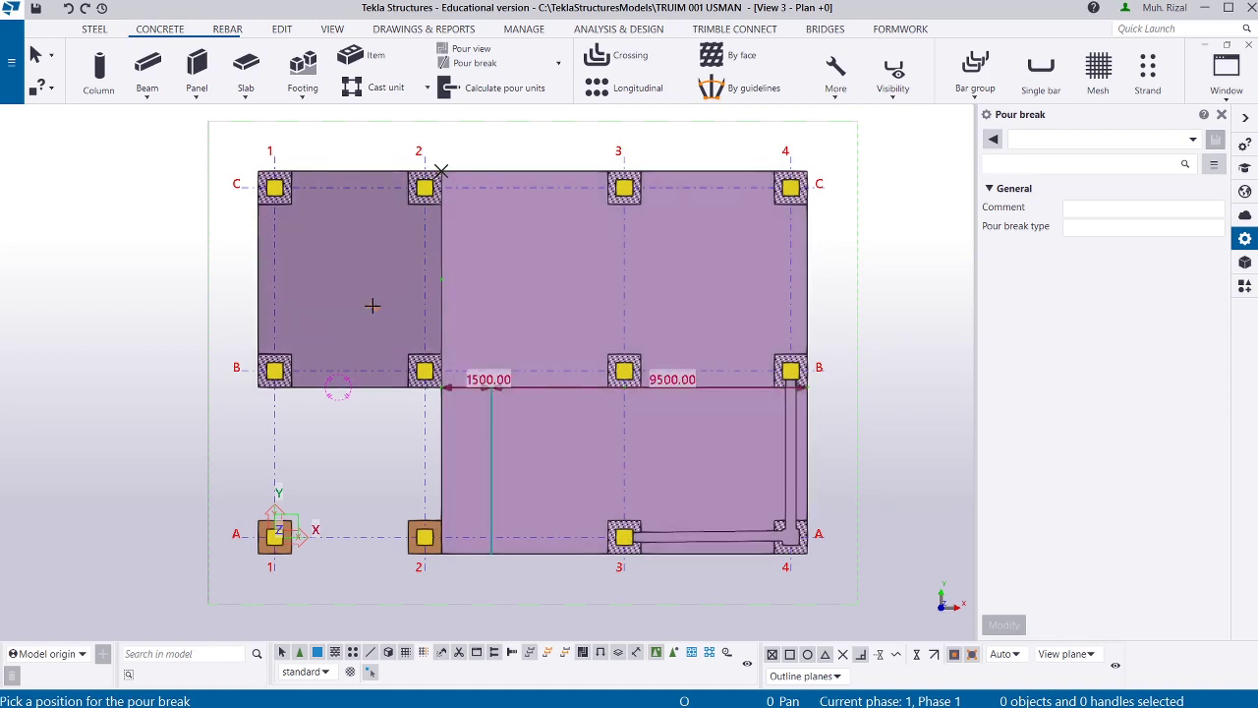
{"action": "left_click", "coordinate": [515, 304]}
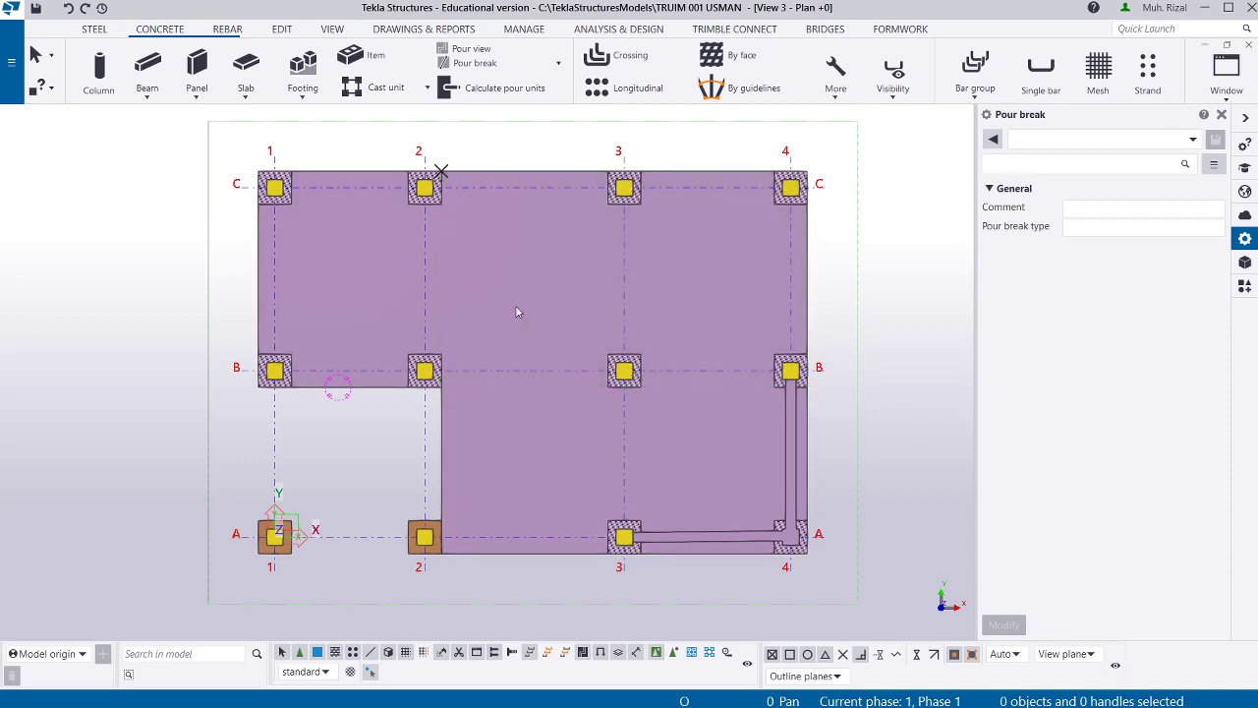
Return to the 3D view and try single-point pour breaks on the slab edge near 2-C, the inner corner and the edge between 1-B and 2-B.
{"action": "key", "text": "ctrl+p"}
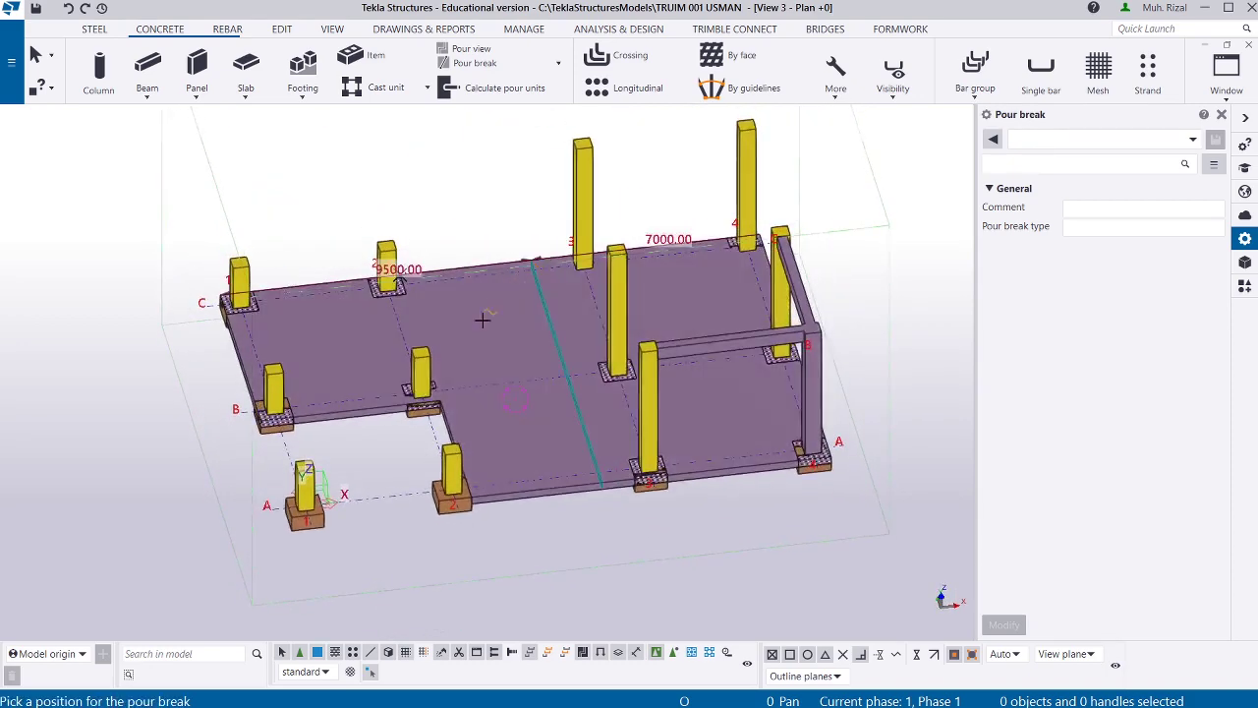
{"action": "left_click", "coordinate": [438, 251]}
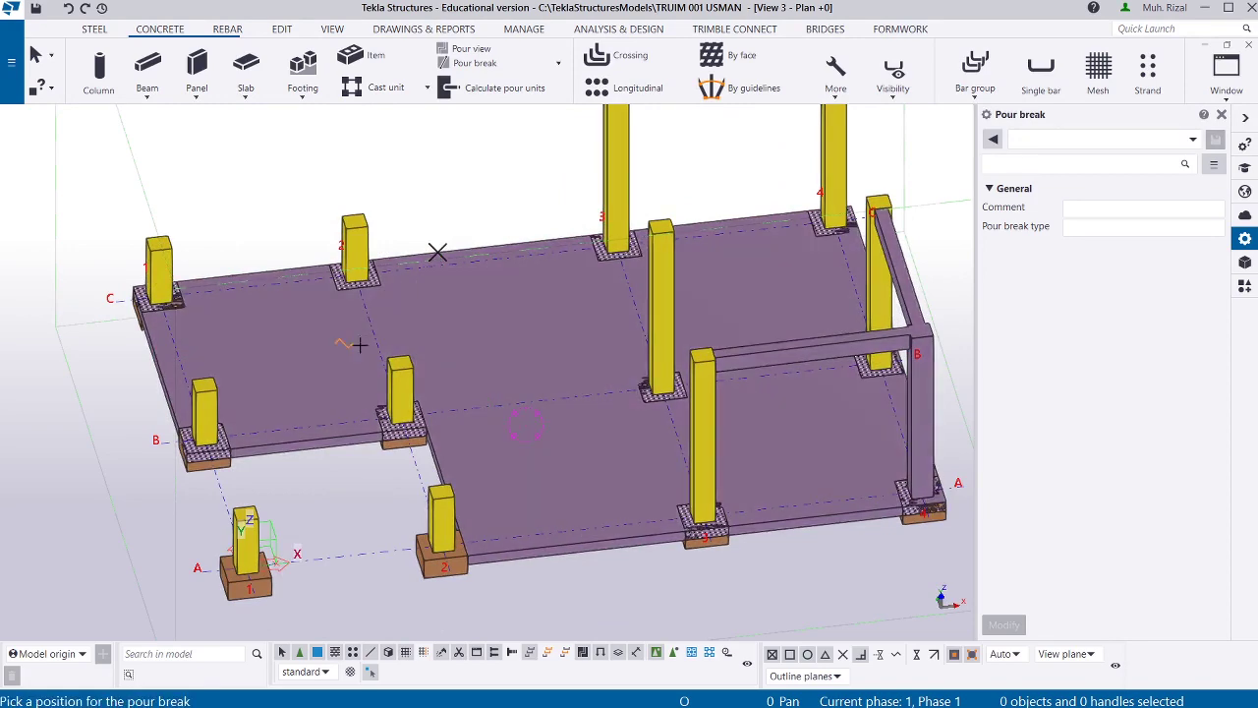
{"action": "left_click", "coordinate": [428, 423]}
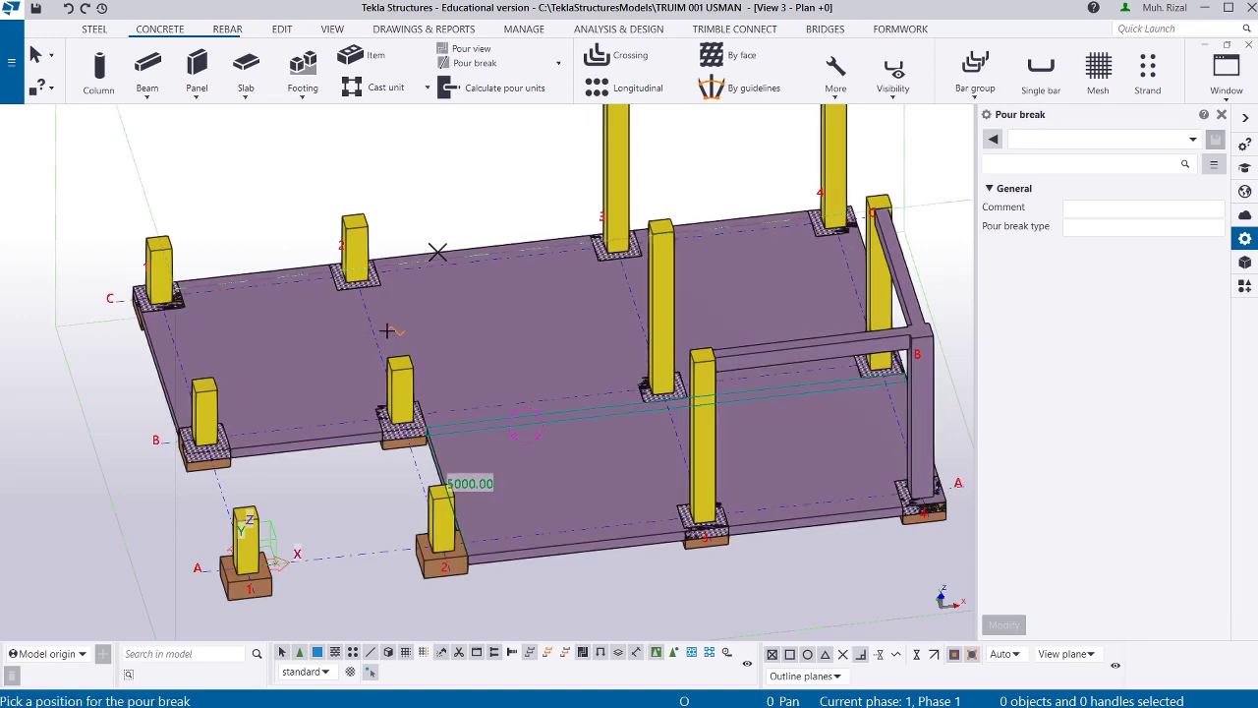
{"action": "left_click", "coordinate": [341, 433]}
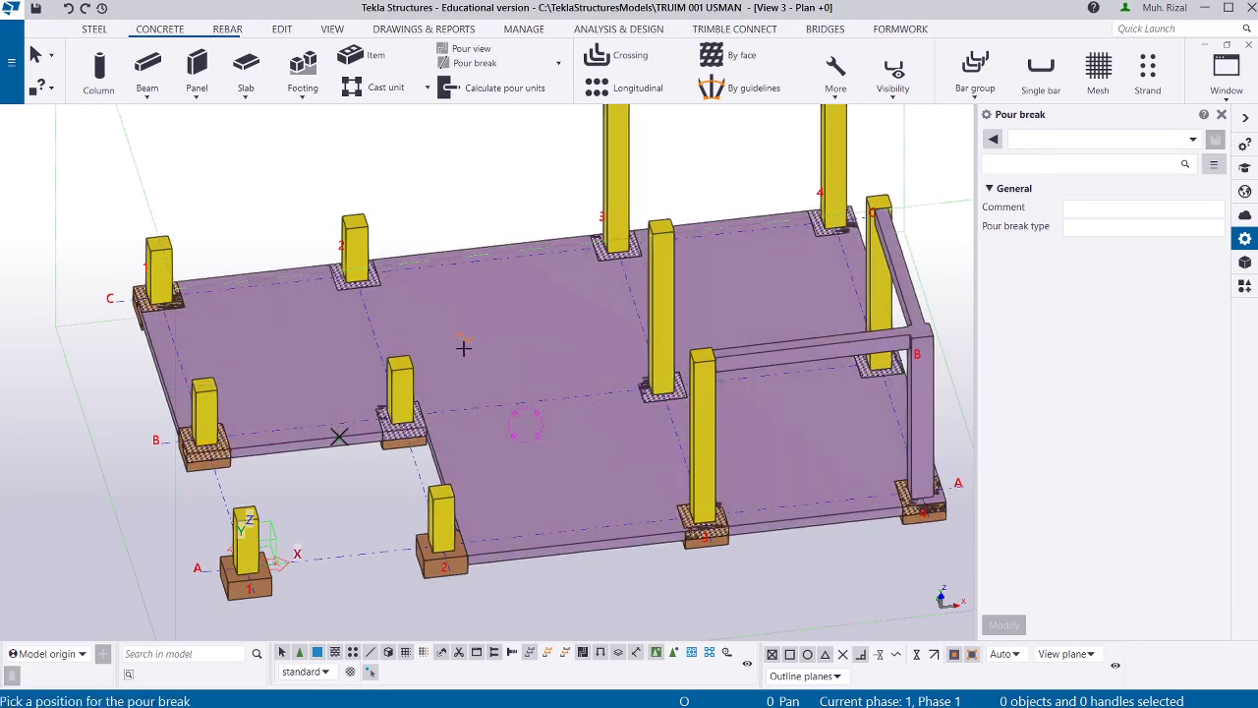
{"action": "scroll", "coordinate": [403, 423], "scroll_direction": "up", "scroll_amount": 5}
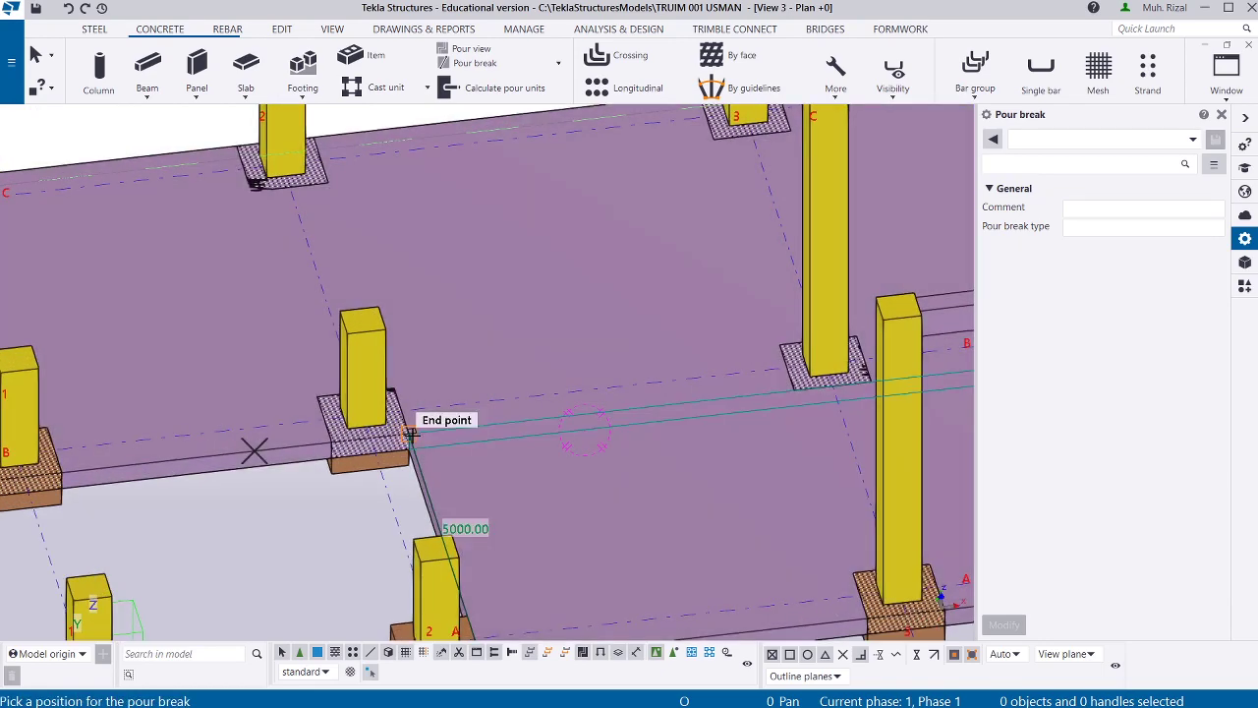
{"action": "left_click", "coordinate": [408, 429]}
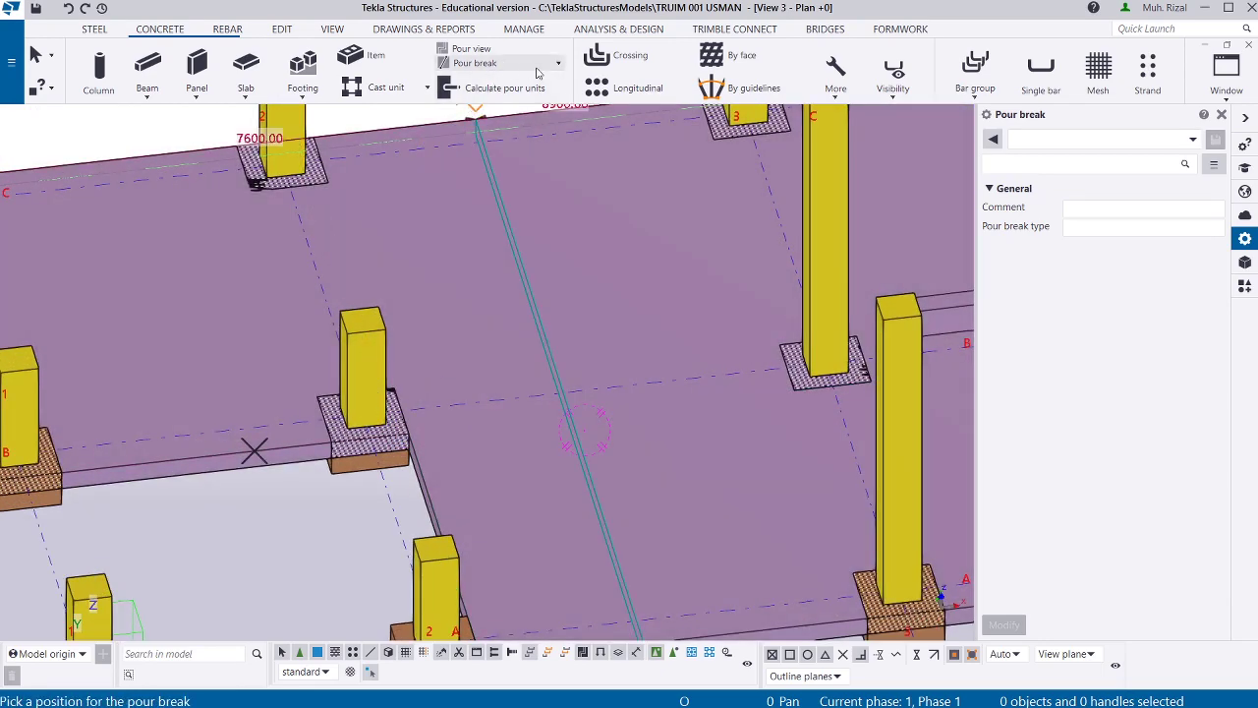
{"action": "left_click", "coordinate": [540, 65]}
{"action": "left_click", "coordinate": [488, 147]}
{"action": "scroll", "coordinate": [437, 206], "scroll_direction": "down", "scroll_amount": 3}
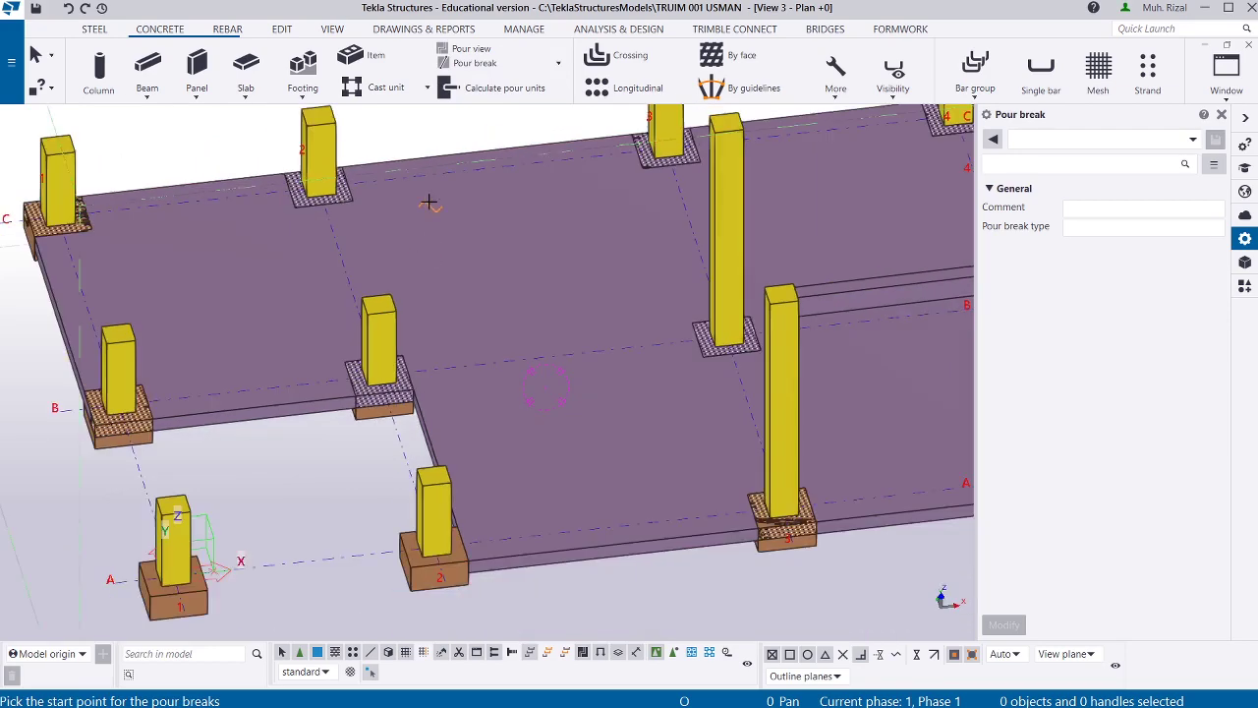
{"action": "scroll", "coordinate": [406, 155], "scroll_direction": "up", "scroll_amount": 2}
{"action": "left_click", "coordinate": [406, 155]}
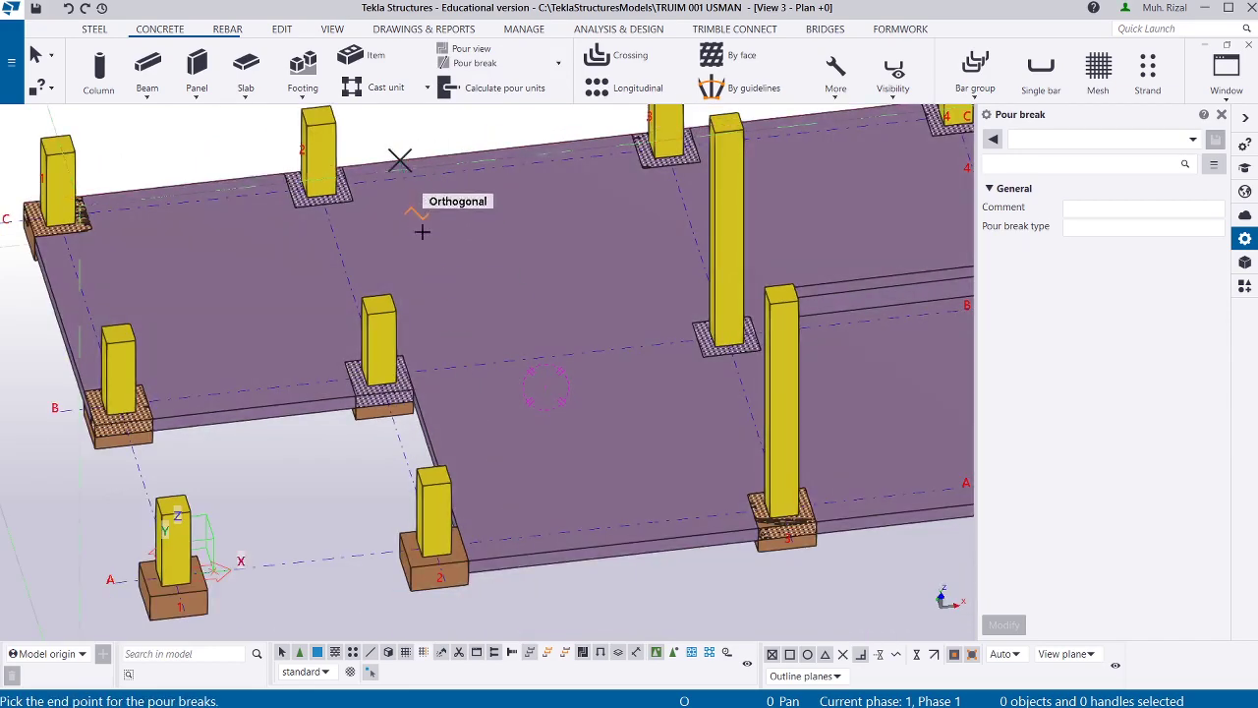
{"action": "left_click", "coordinate": [462, 369]}
{"action": "left_click", "coordinate": [555, 356]}
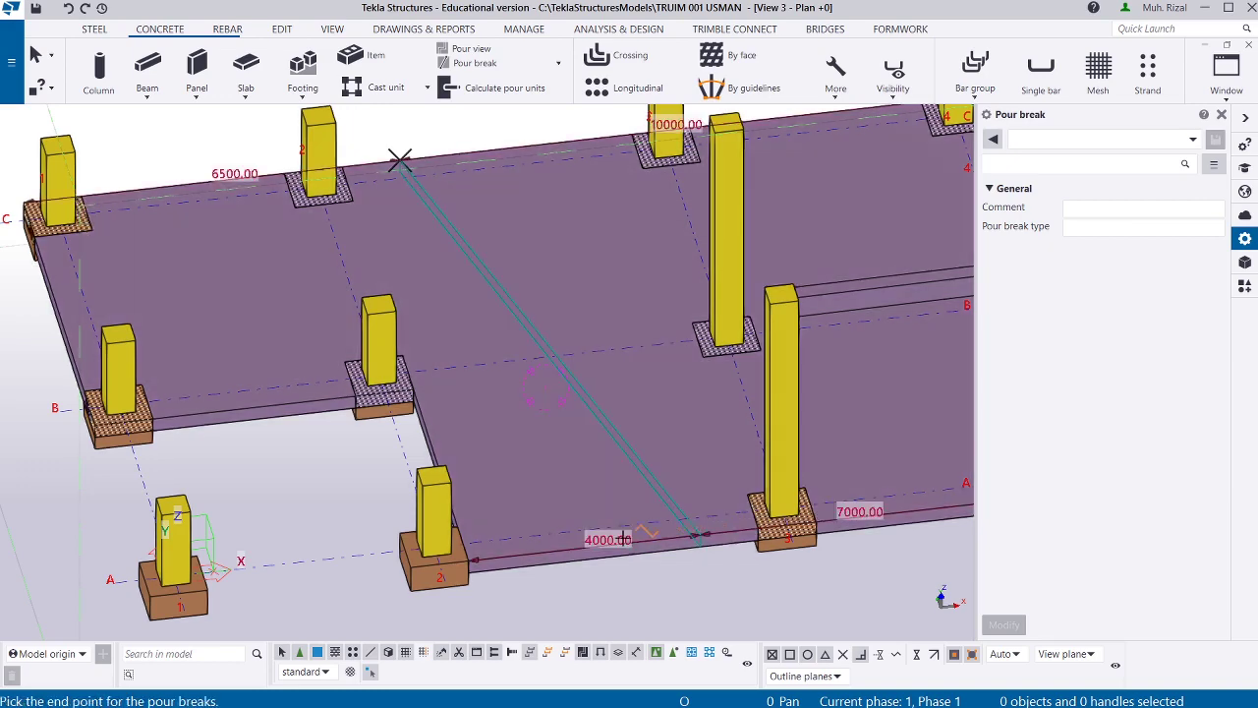
{"action": "left_click", "coordinate": [609, 546]}
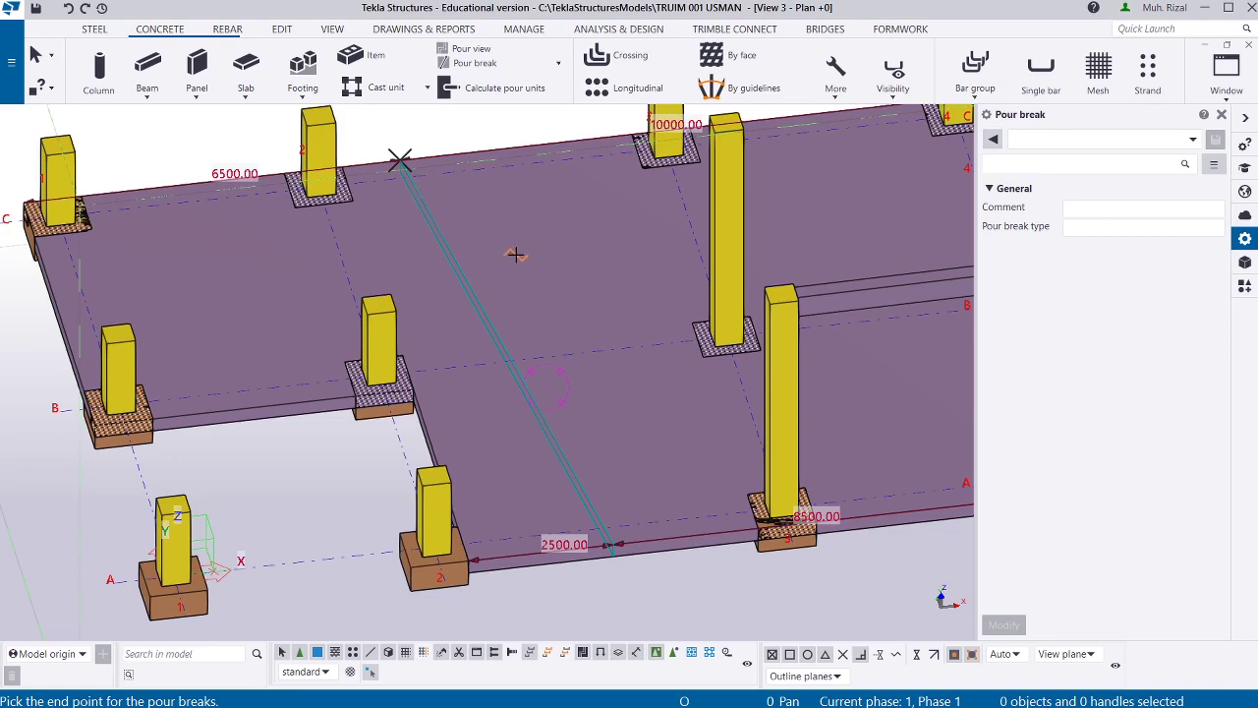
{"action": "key", "text": "Escape"}
{"action": "left_click", "coordinate": [546, 63]}
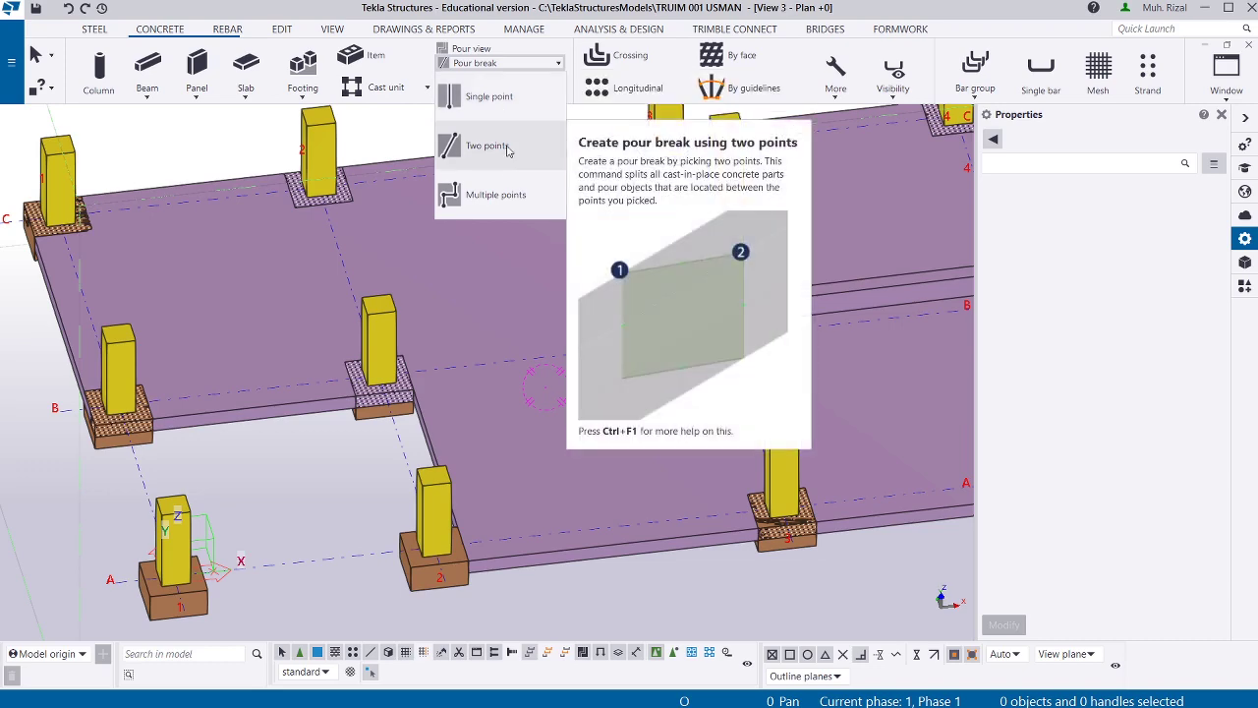
{"action": "left_click", "coordinate": [488, 98]}
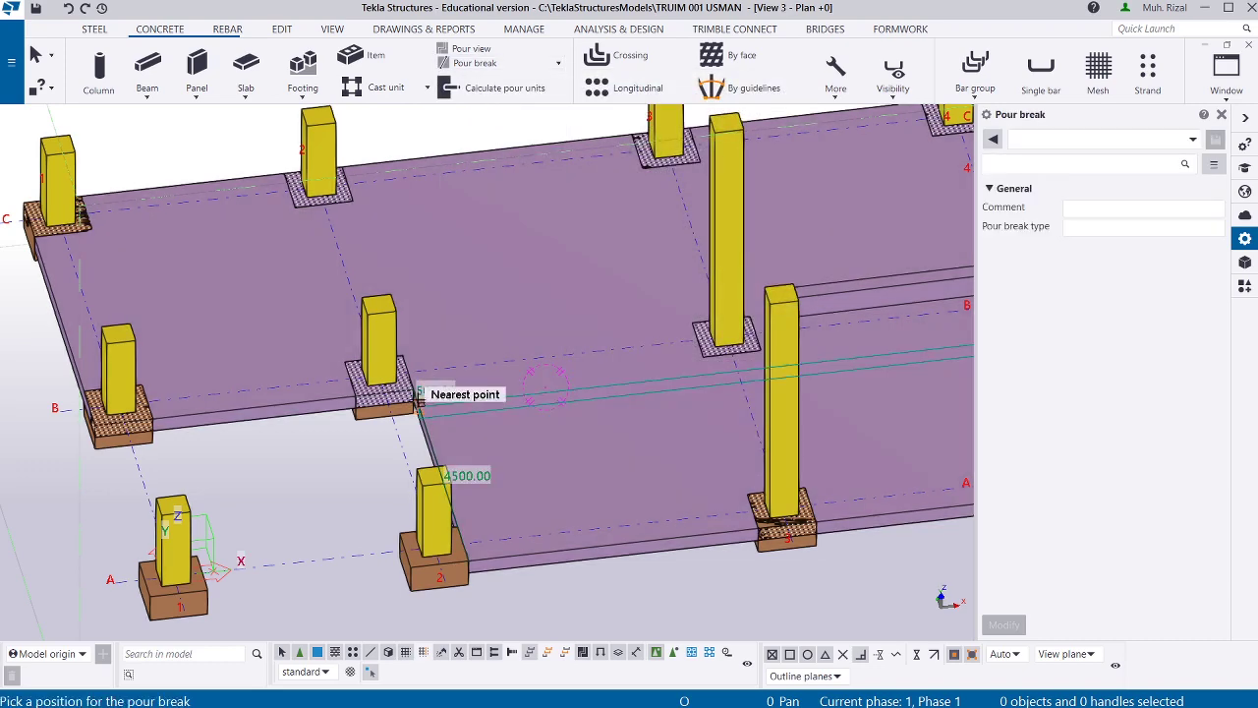
{"action": "left_click", "coordinate": [530, 381]}
Create a two-point pour break from the slab's inner corner near 2-B to the slab edge beside 2-C.
{"action": "left_click", "coordinate": [496, 63]}
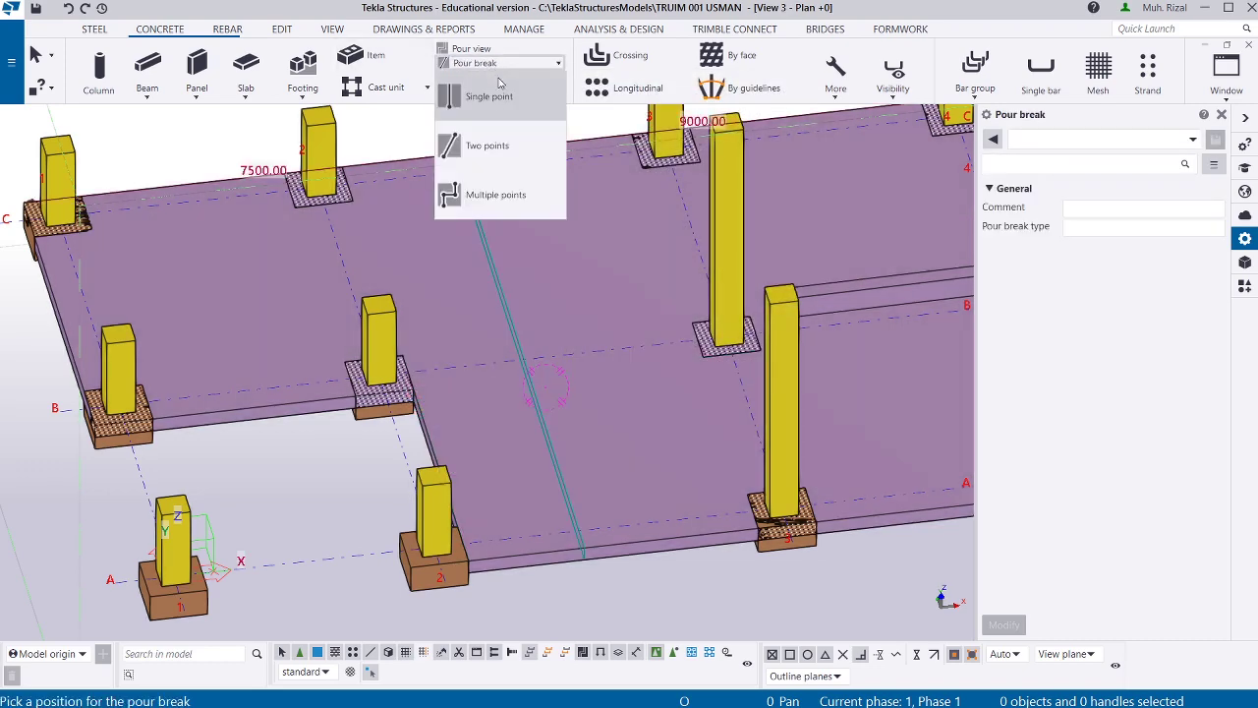
{"action": "left_click", "coordinate": [481, 152]}
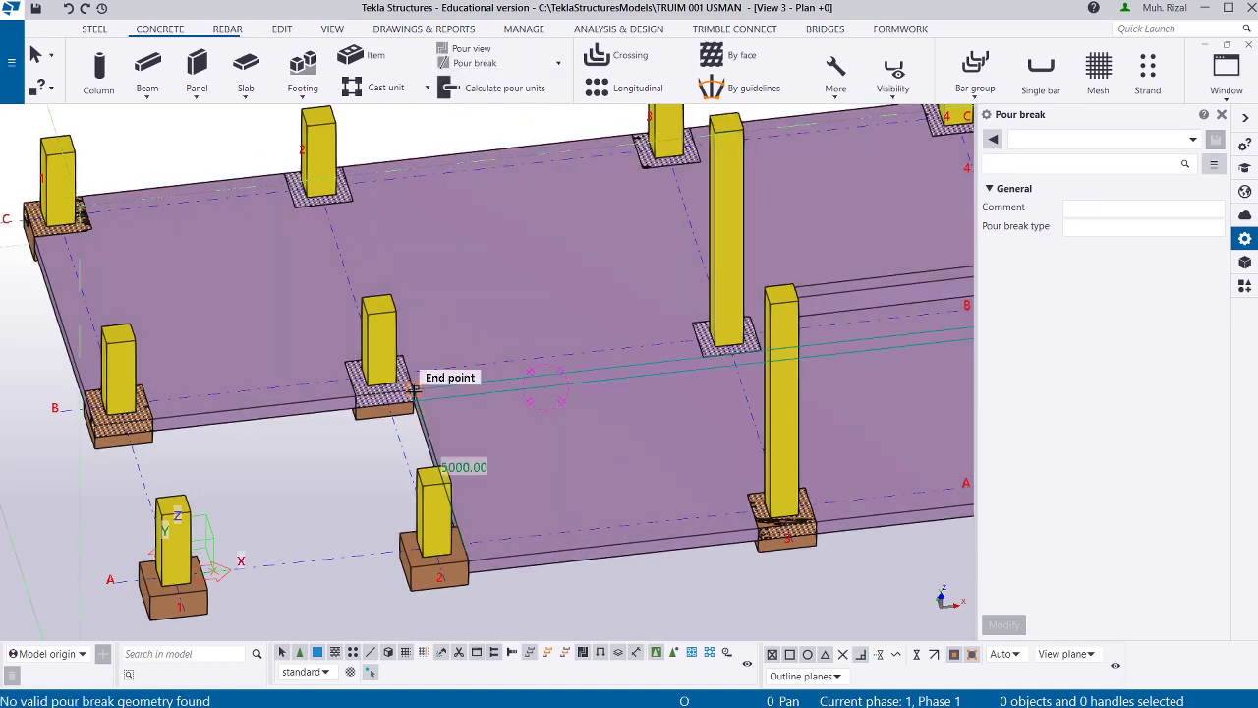
{"action": "left_click", "coordinate": [414, 391]}
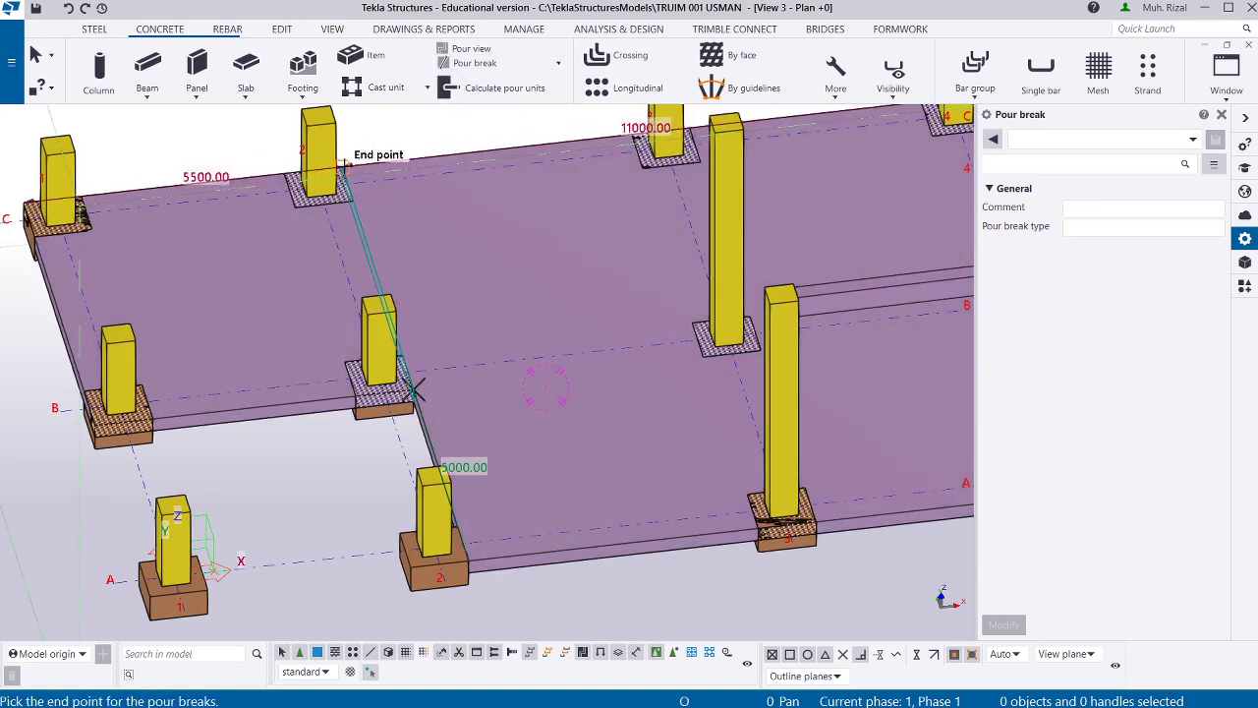
{"action": "left_click", "coordinate": [339, 165]}
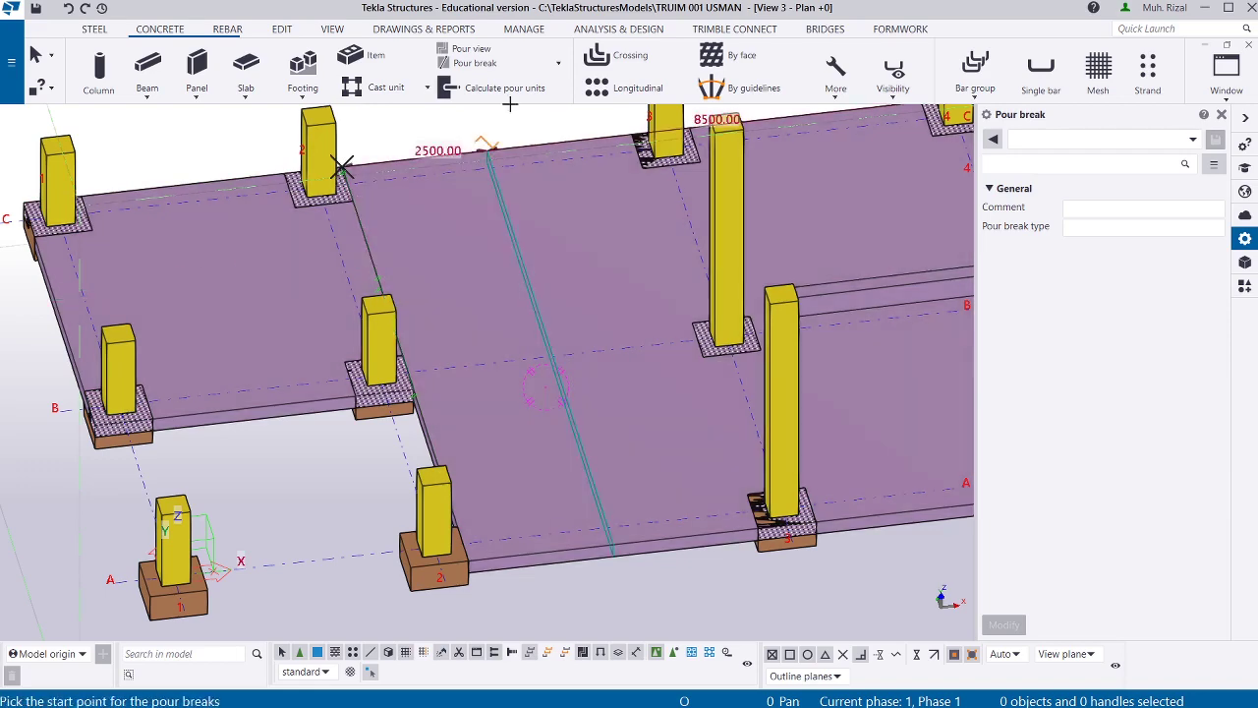
{"action": "left_click", "coordinate": [521, 63]}
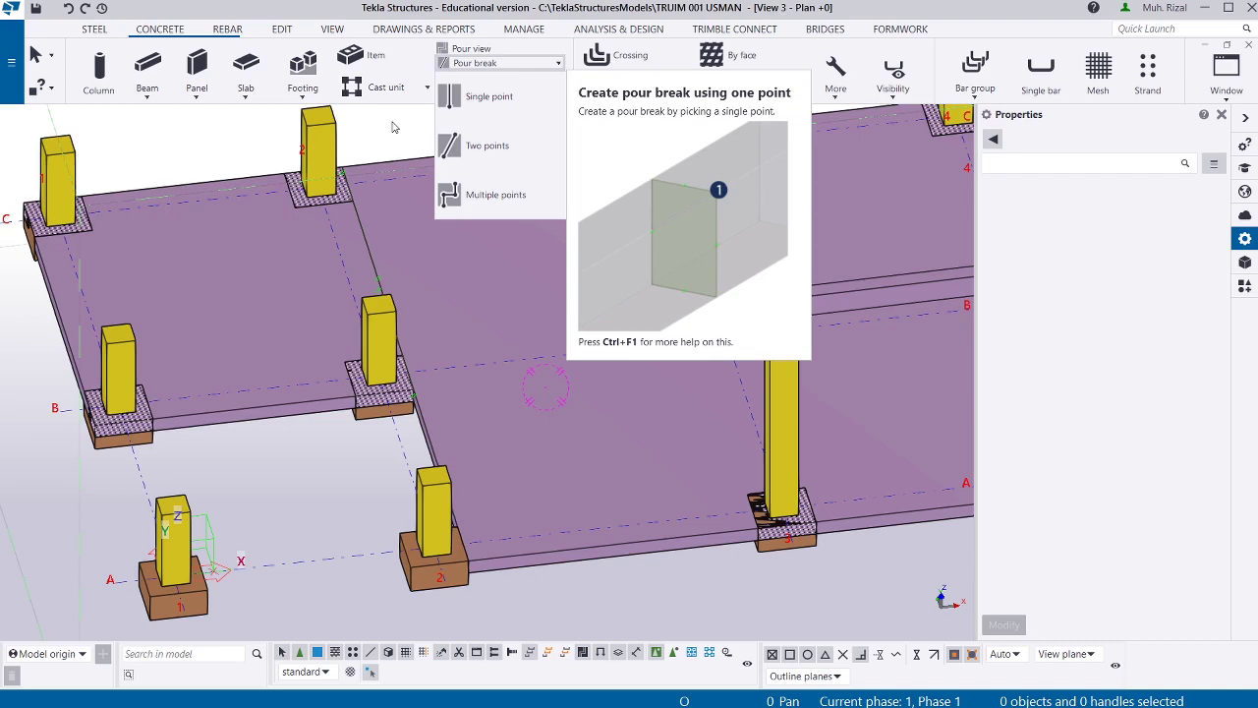
{"action": "scroll", "coordinate": [466, 194], "scroll_direction": "down", "scroll_amount": 5}
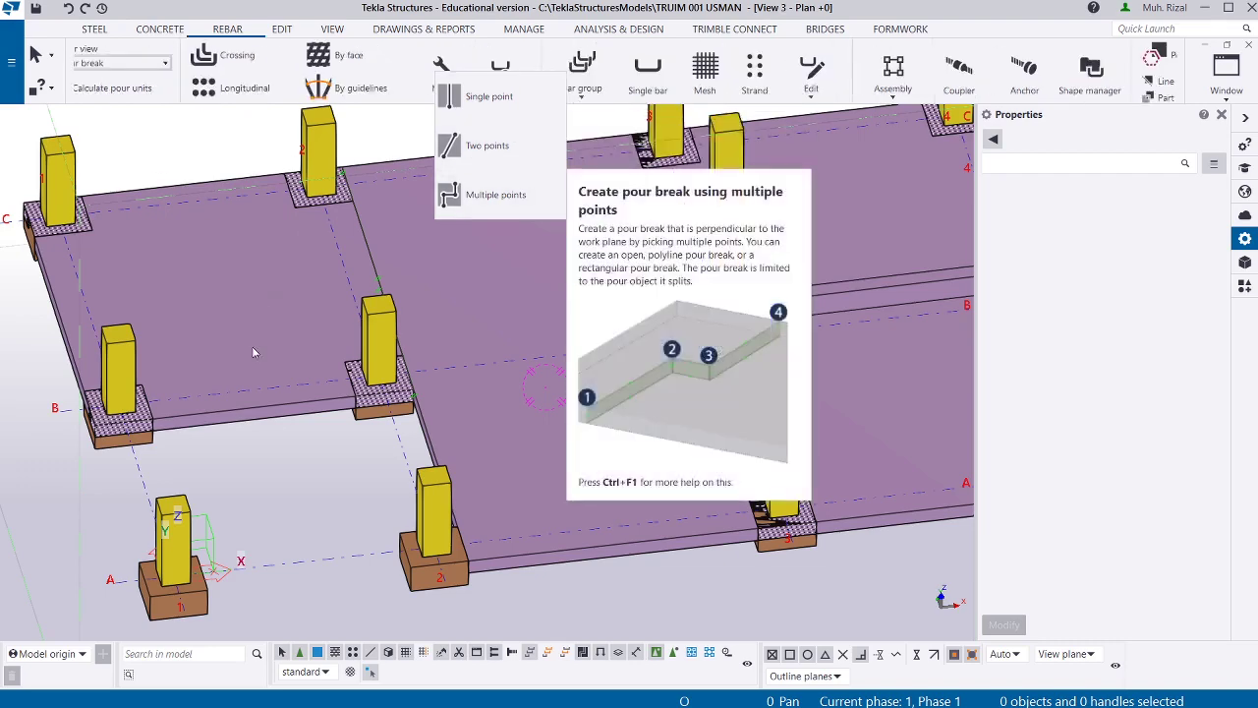
{"action": "left_click", "coordinate": [29, 56]}
{"action": "scroll", "coordinate": [556, 273], "scroll_direction": "down", "scroll_amount": 5}
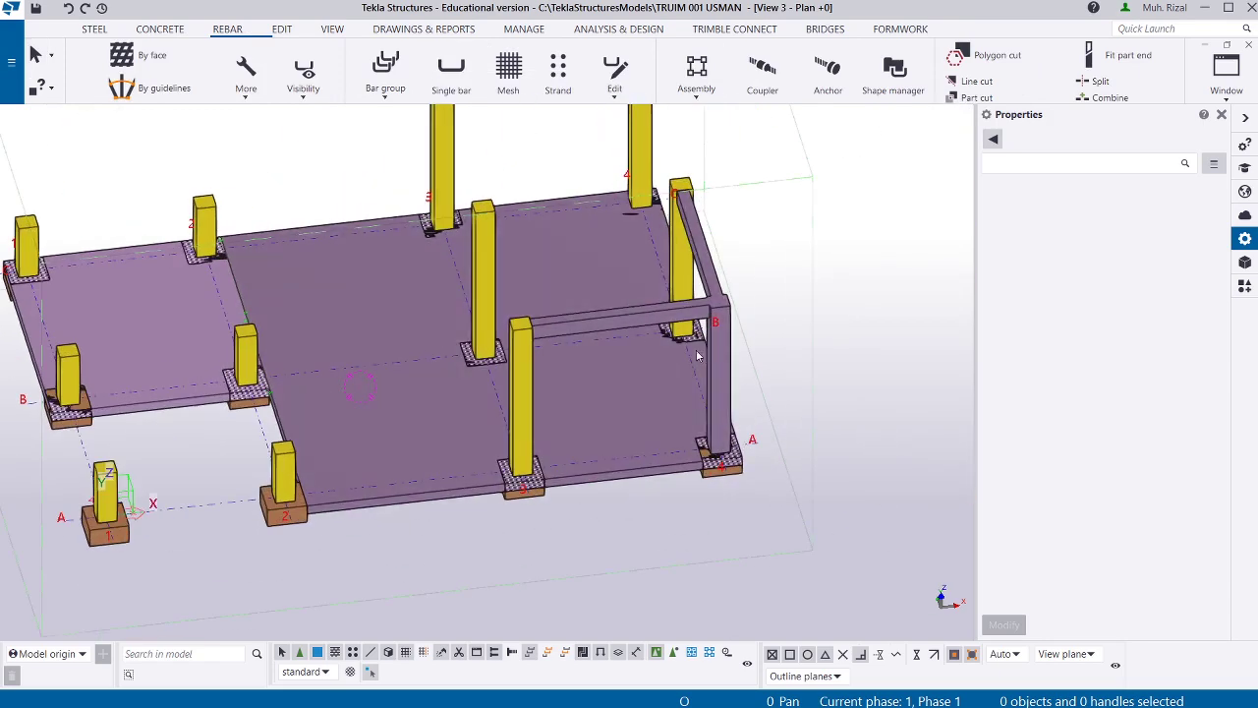
{"action": "scroll", "coordinate": [785, 369], "scroll_direction": "down", "scroll_amount": 2}
{"action": "scroll", "coordinate": [410, 309], "scroll_direction": "up", "scroll_amount": 2}
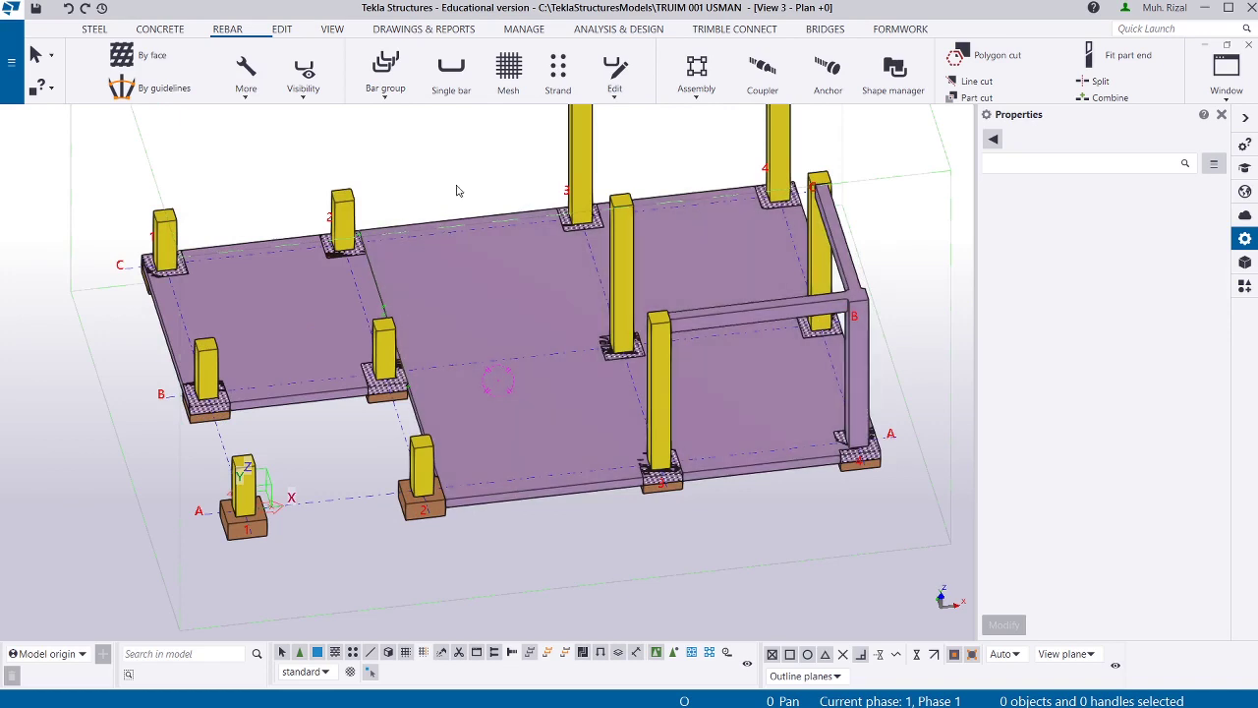
{"action": "scroll", "coordinate": [536, 88], "scroll_direction": "up", "scroll_amount": 3}
{"action": "scroll", "coordinate": [537, 89], "scroll_direction": "down", "scroll_amount": 3}
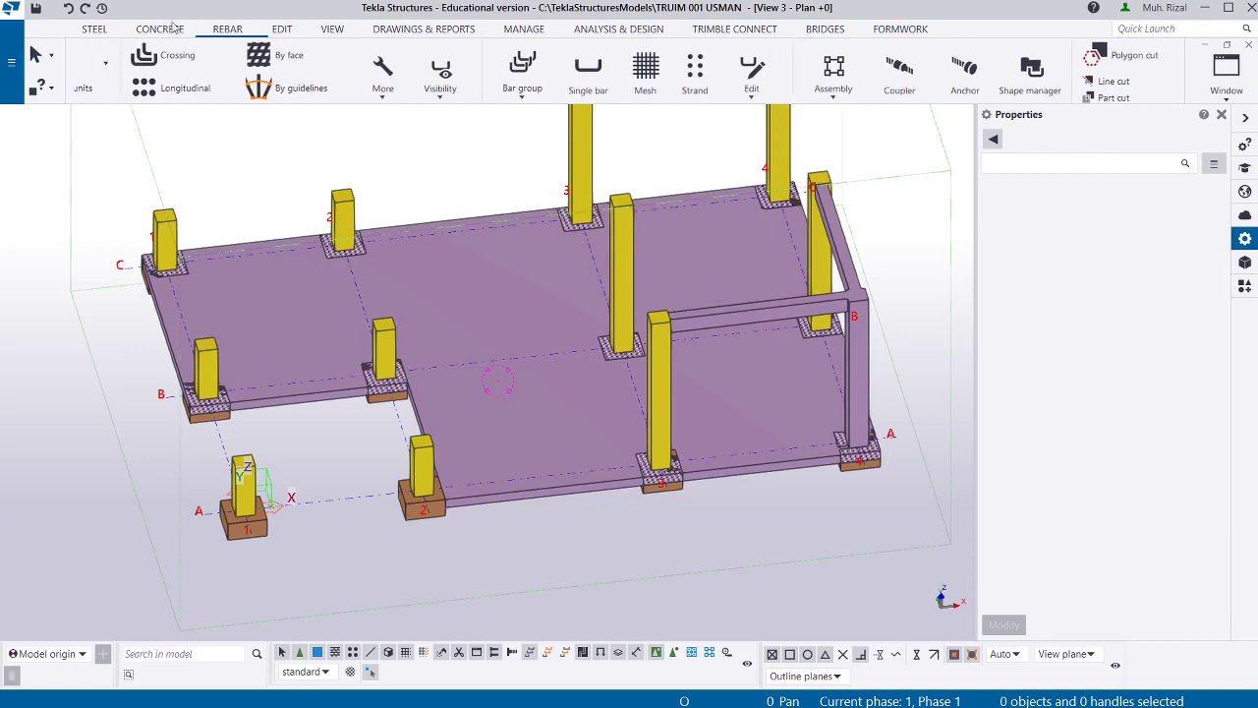
{"action": "scroll", "coordinate": [246, 15], "scroll_direction": "up", "scroll_amount": 2}
{"action": "scroll", "coordinate": [308, 20], "scroll_direction": "down", "scroll_amount": 2}
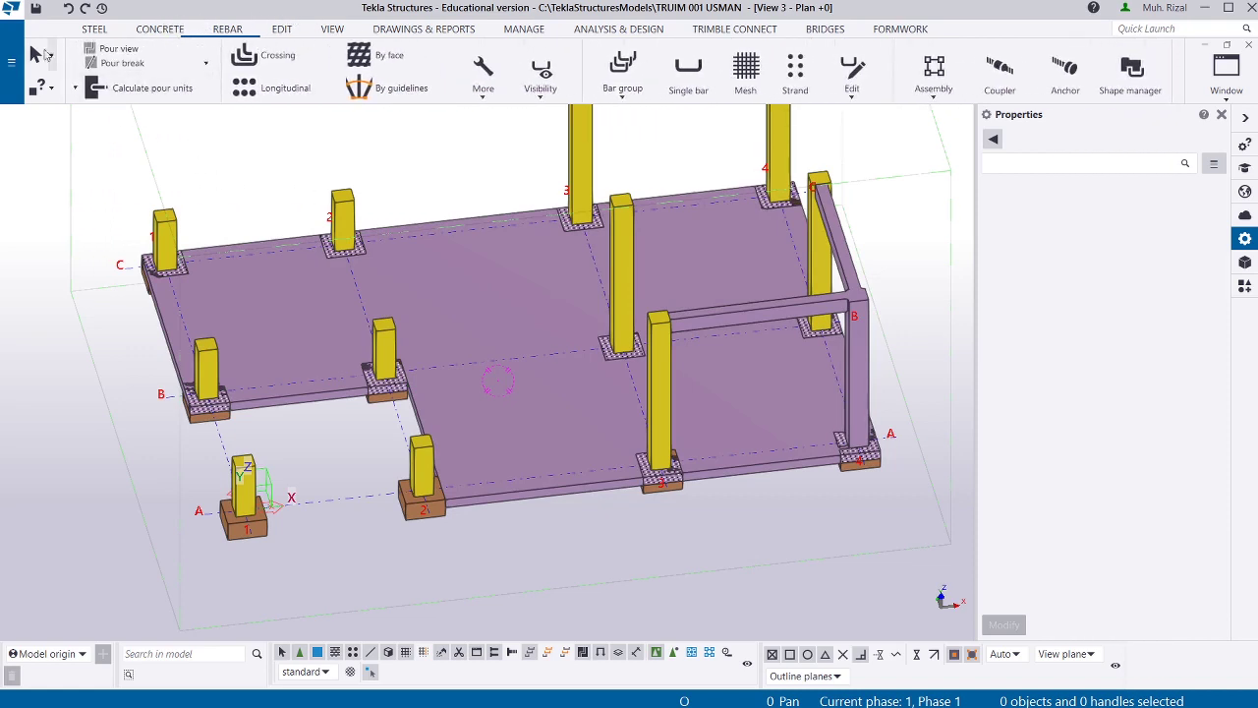
Draw a multi-point pour break from the slab edge between 2-C and 3-C, stepping about 3000 mm along grid B, to the edge on grid A.
{"action": "left_click", "coordinate": [169, 30]}
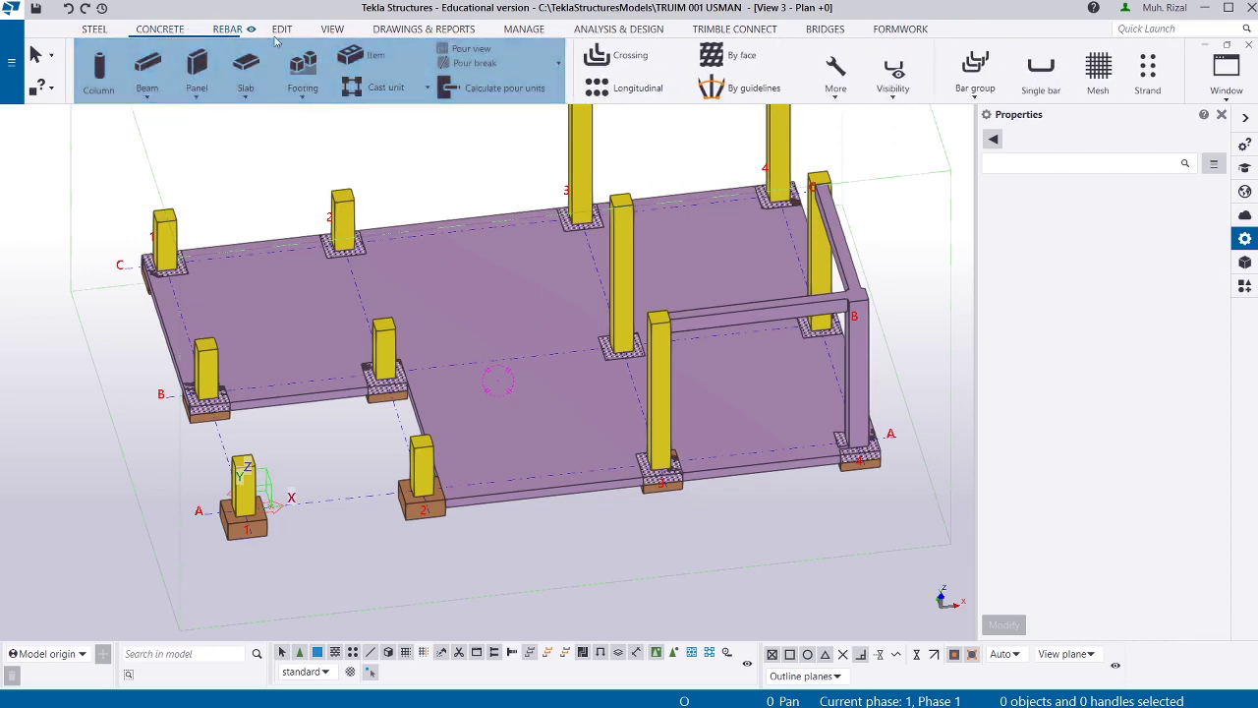
{"action": "left_click", "coordinate": [556, 64]}
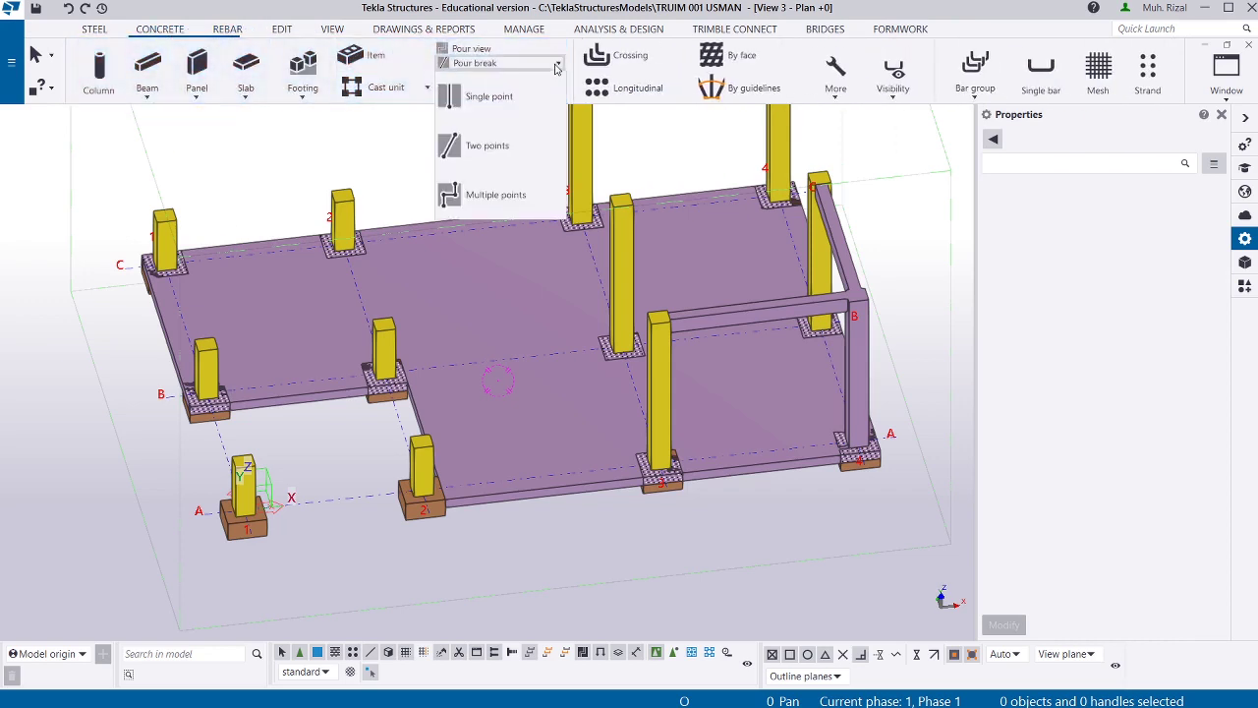
{"action": "left_click", "coordinate": [522, 148]}
{"action": "left_click", "coordinate": [397, 226]}
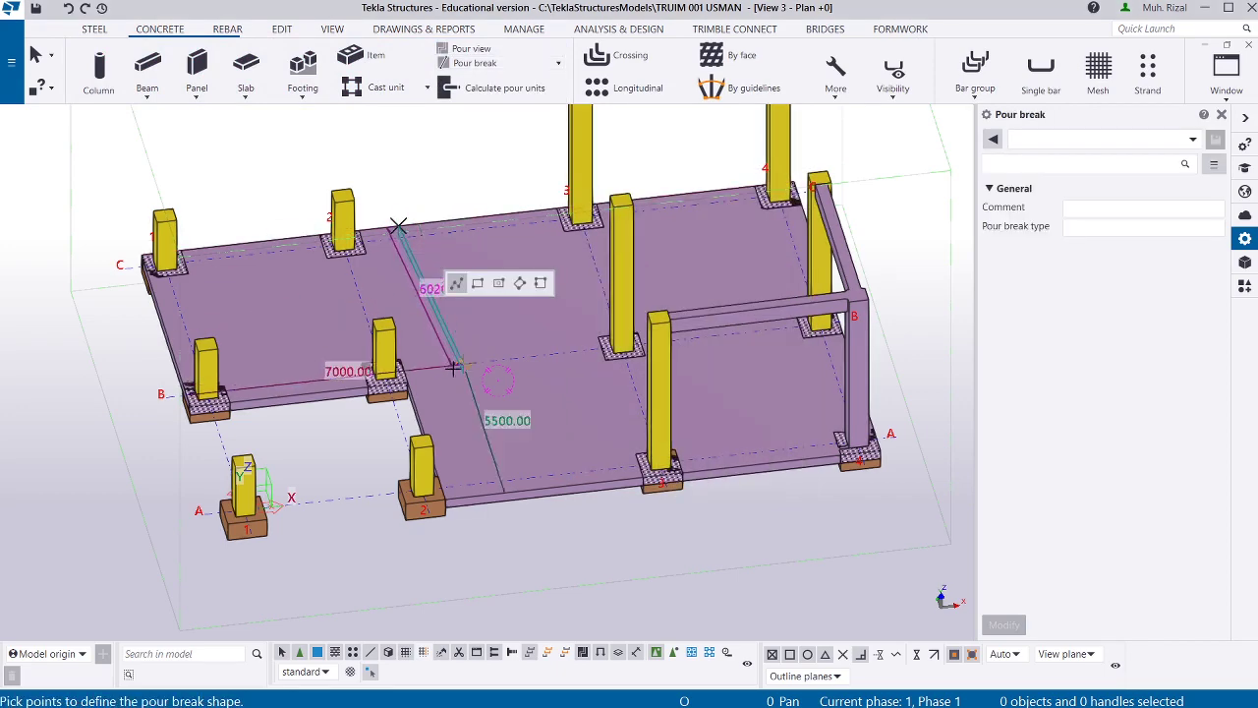
{"action": "left_click", "coordinate": [448, 377]}
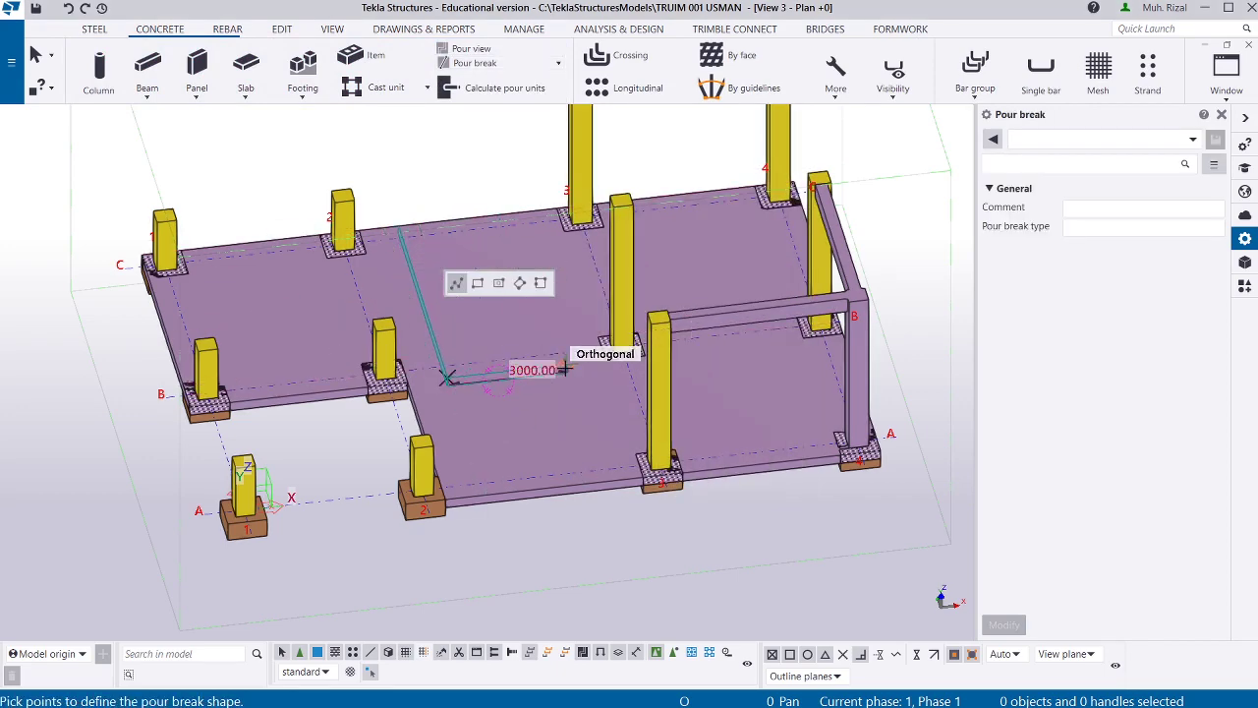
{"action": "left_click", "coordinate": [565, 365]}
{"action": "left_click", "coordinate": [603, 482]}
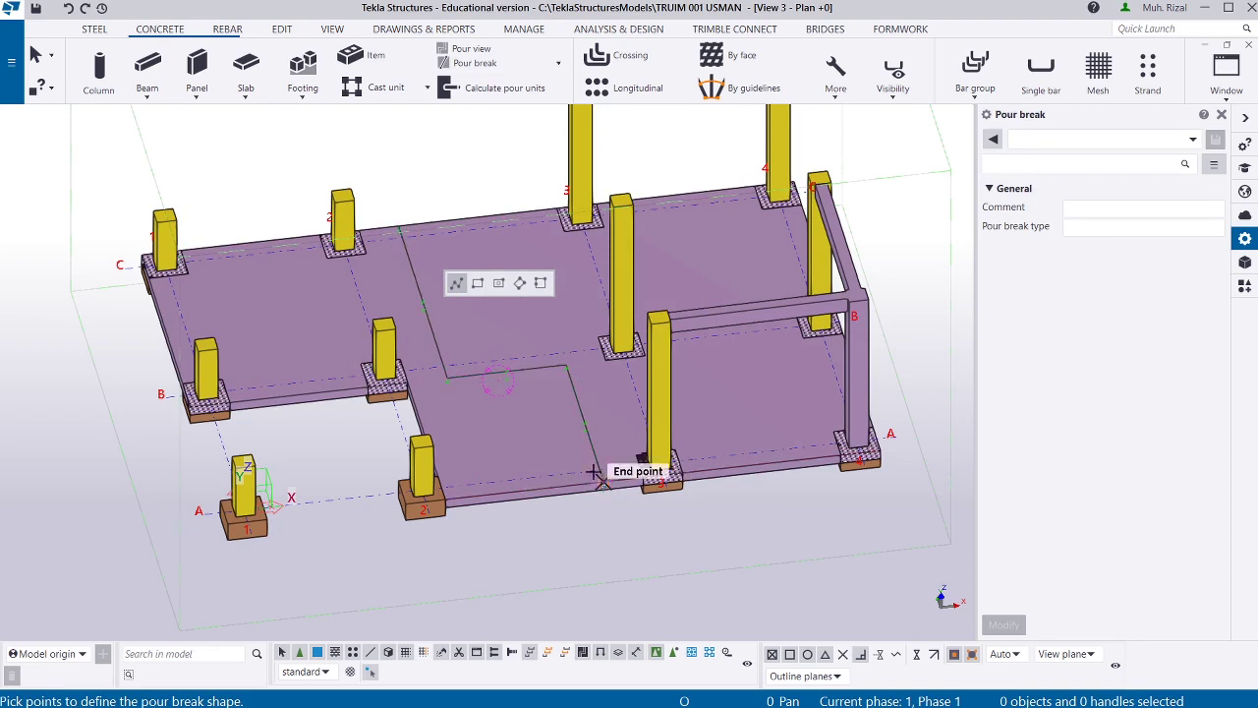
{"action": "middle_click", "coordinate": [505, 434]}
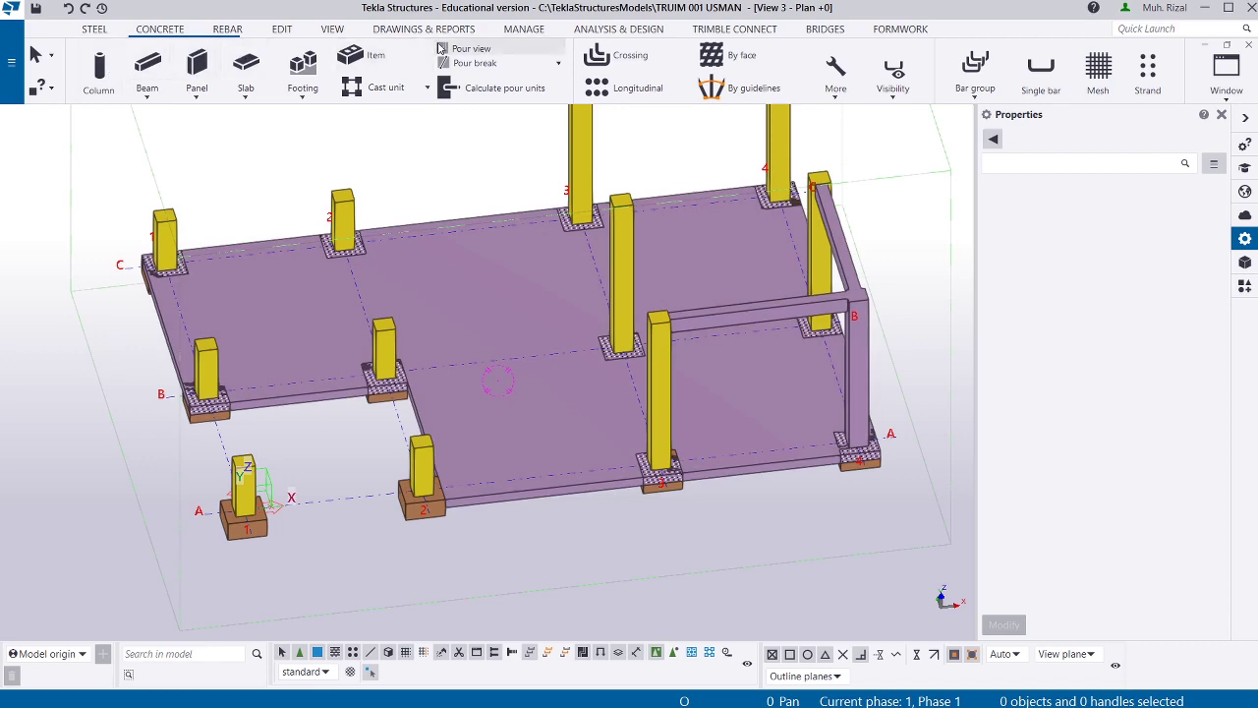
Split the slab beside grid 2 with a two-point pour break from the inner corner near 2-B to the edge beside 2-C.
{"action": "left_click", "coordinate": [477, 63]}
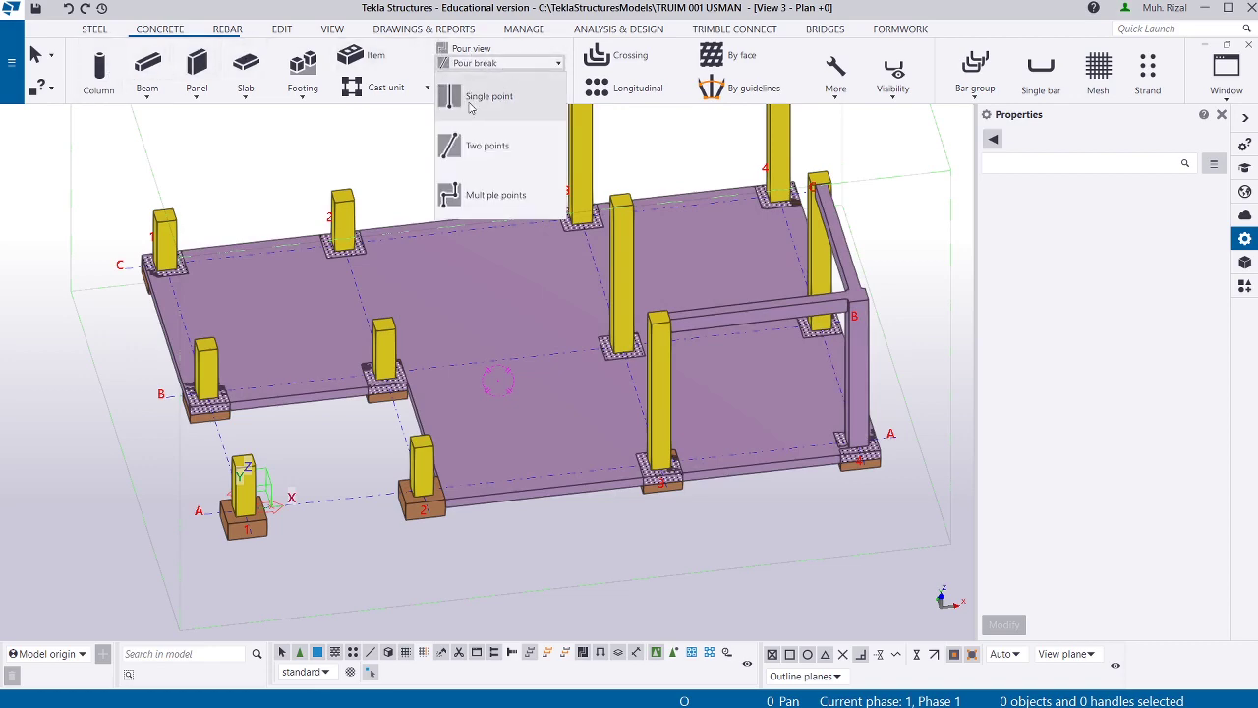
{"action": "left_click", "coordinate": [476, 145]}
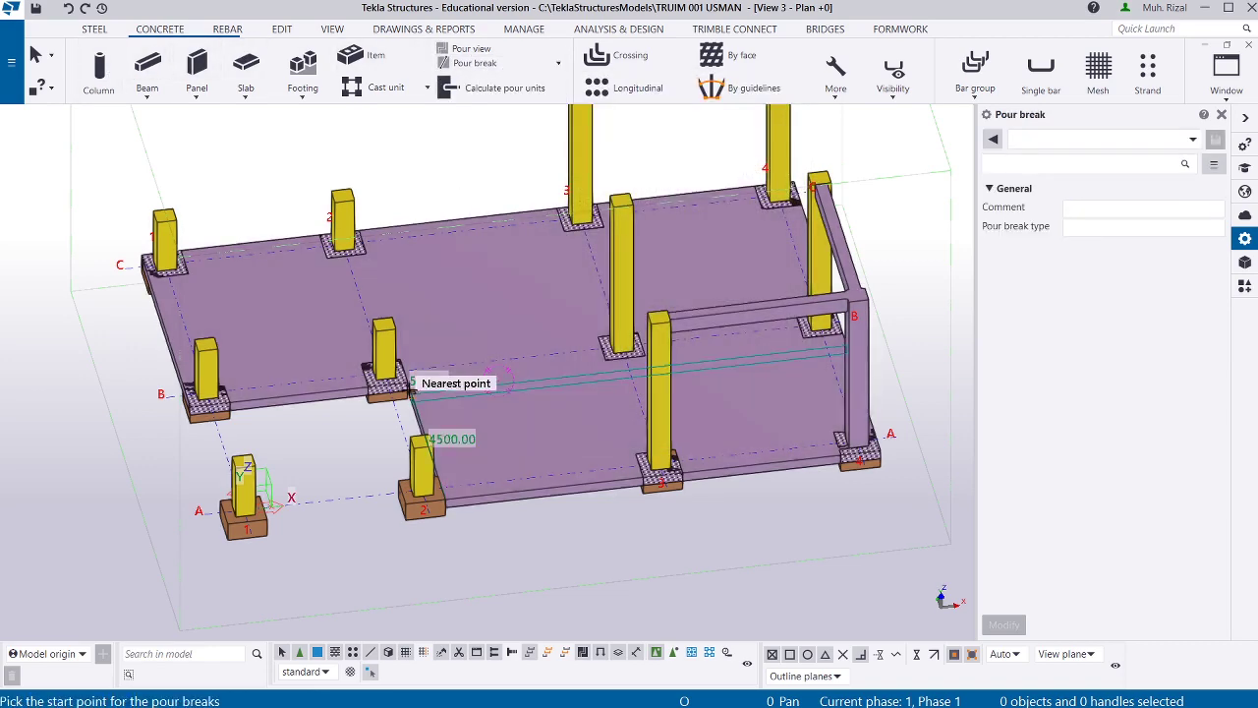
{"action": "left_click", "coordinate": [411, 388]}
{"action": "scroll", "coordinate": [359, 218], "scroll_direction": "up", "scroll_amount": 3}
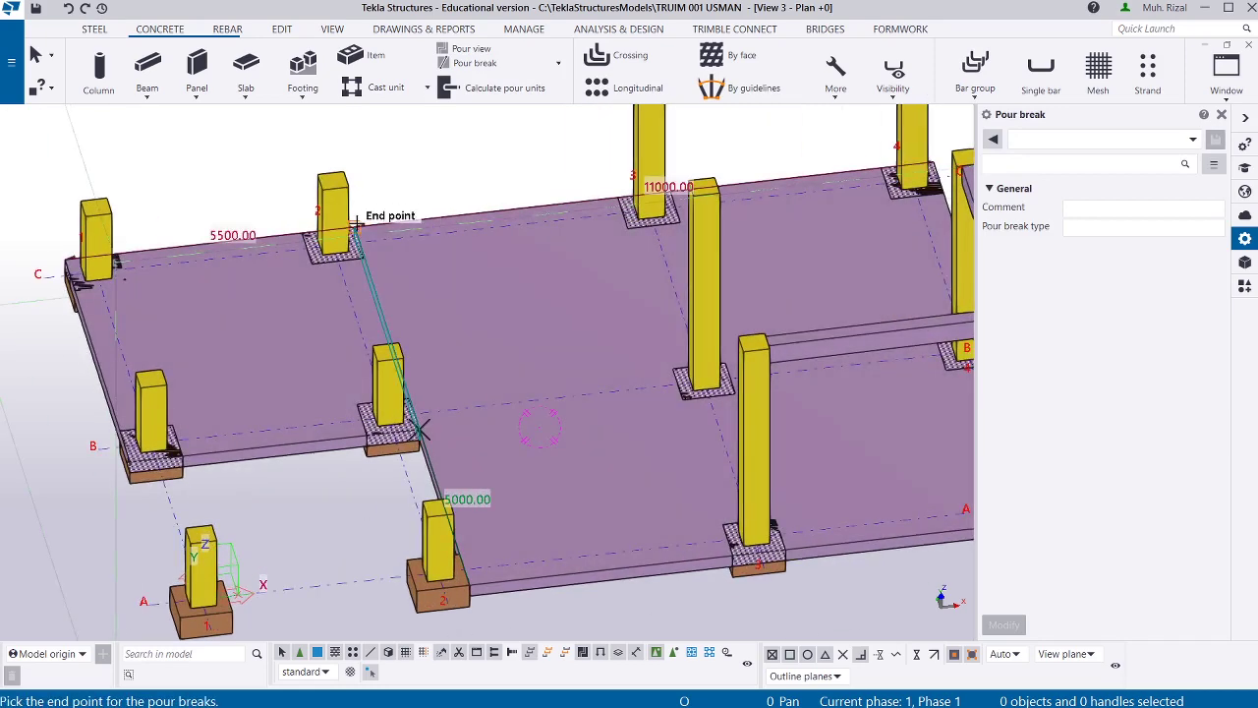
{"action": "left_click", "coordinate": [359, 223]}
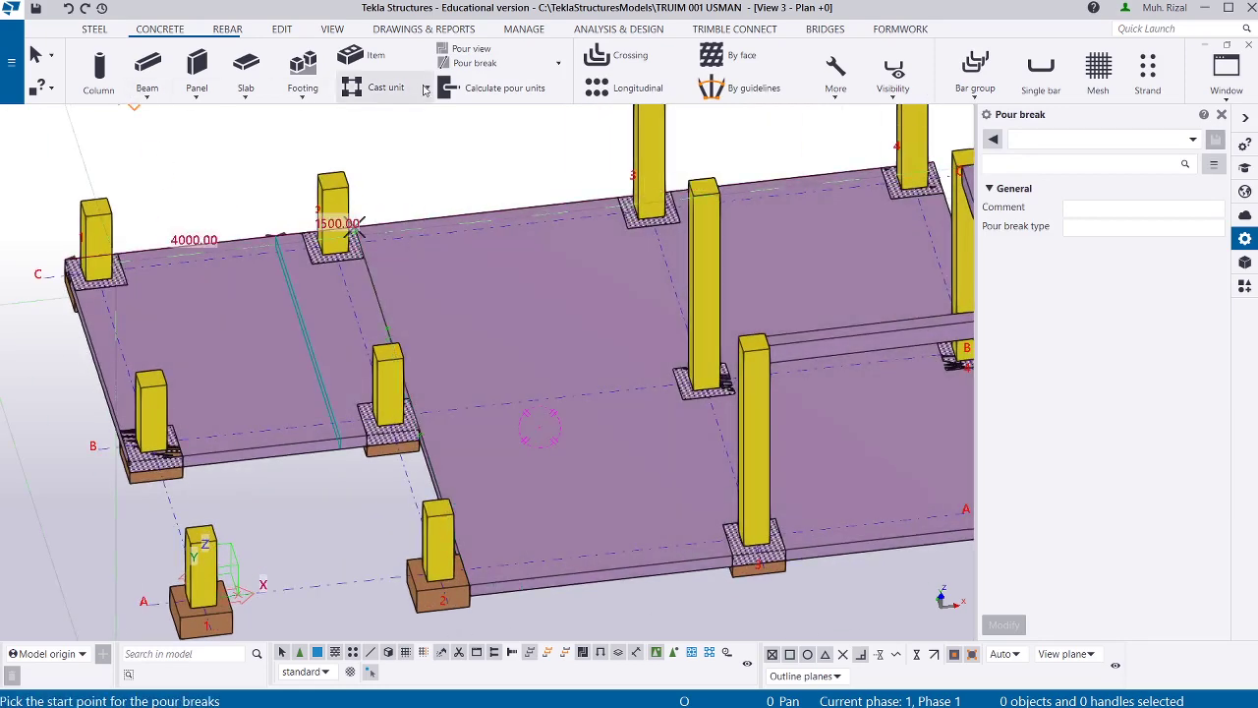
Create a stepped multi-point pour break between grids 2 and 3, from the grid C edge, about 1500 mm along grid B, to the grid A edge.
{"action": "left_click", "coordinate": [557, 63]}
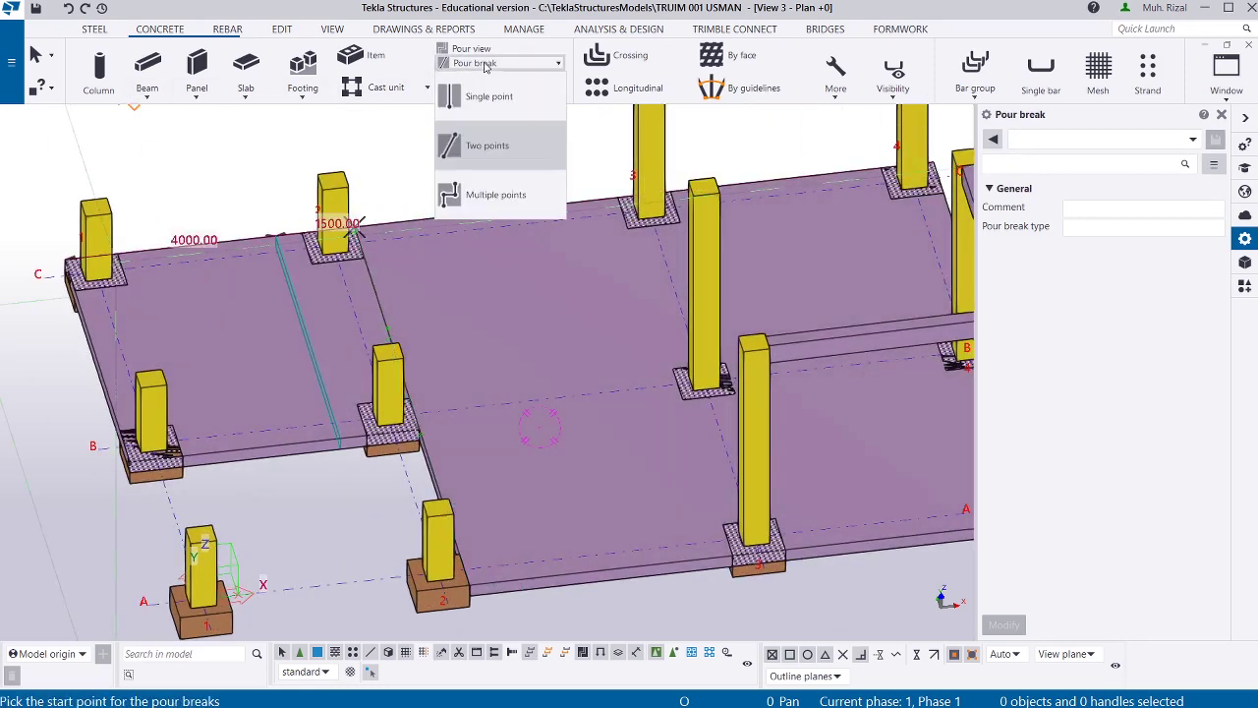
{"action": "left_click", "coordinate": [489, 197]}
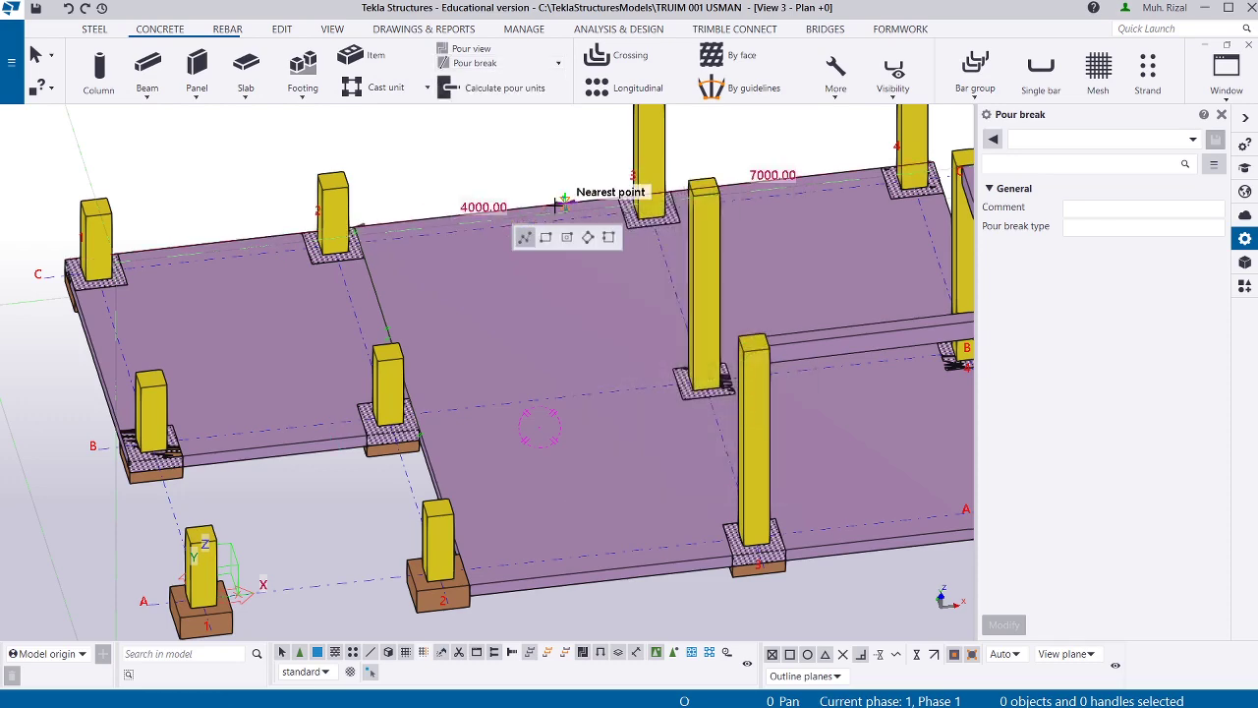
{"action": "left_click", "coordinate": [485, 211]}
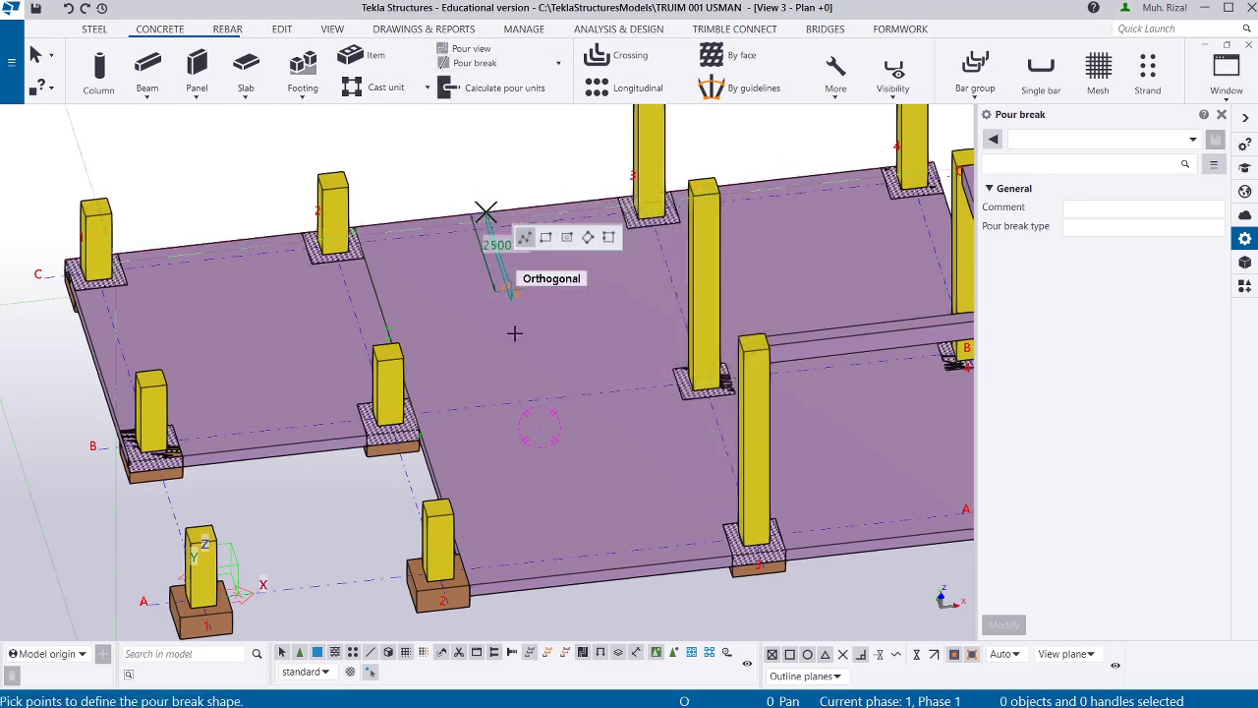
{"action": "left_click", "coordinate": [545, 398]}
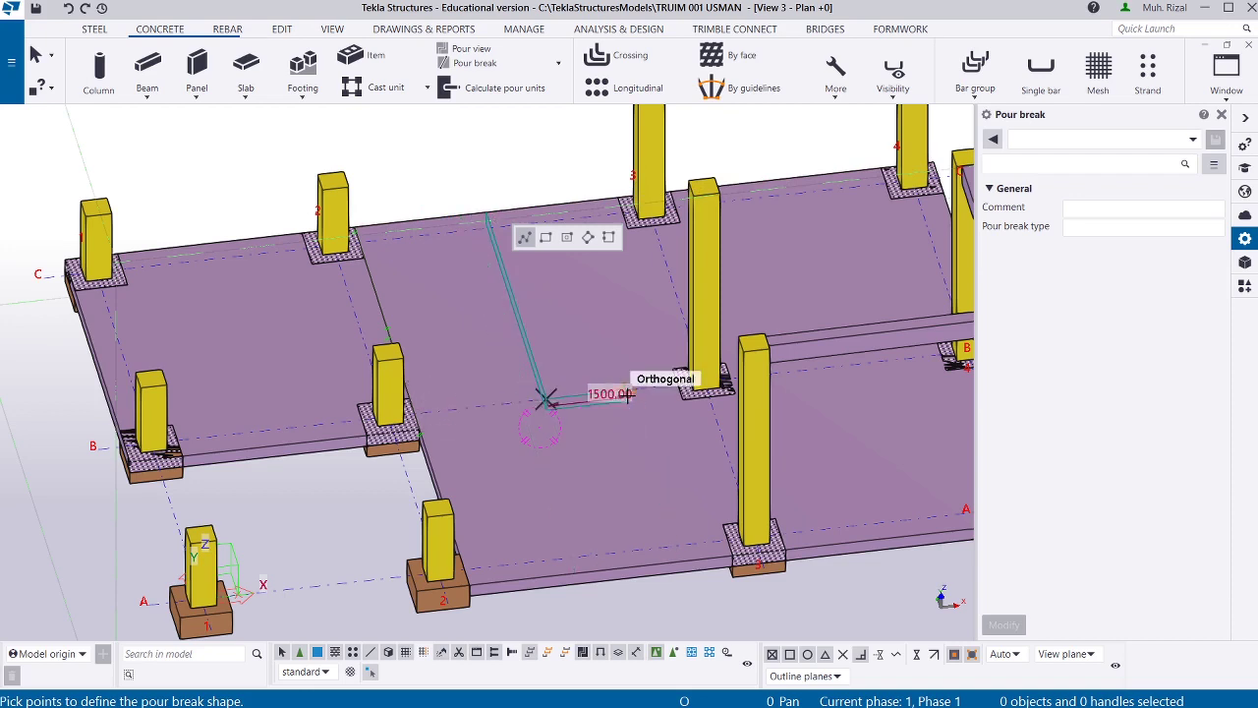
{"action": "left_click", "coordinate": [626, 392]}
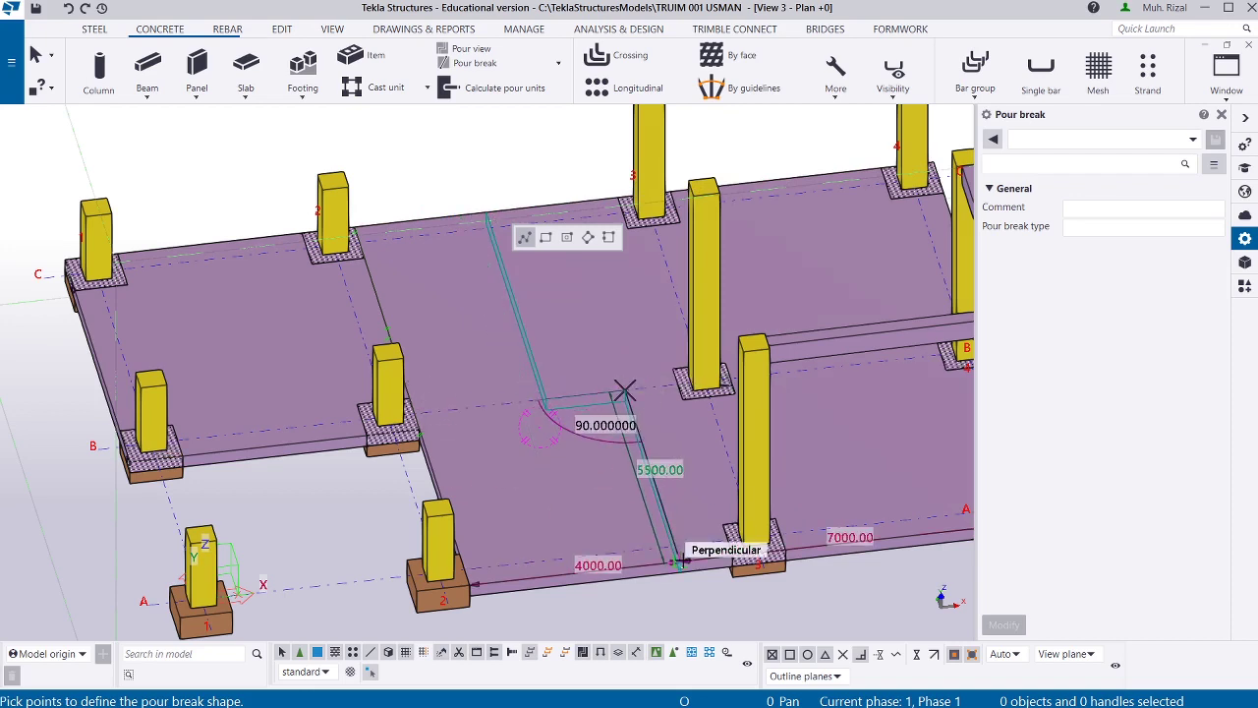
{"action": "left_click", "coordinate": [678, 562]}
{"action": "scroll", "coordinate": [591, 444], "scroll_direction": "up", "scroll_amount": 2}
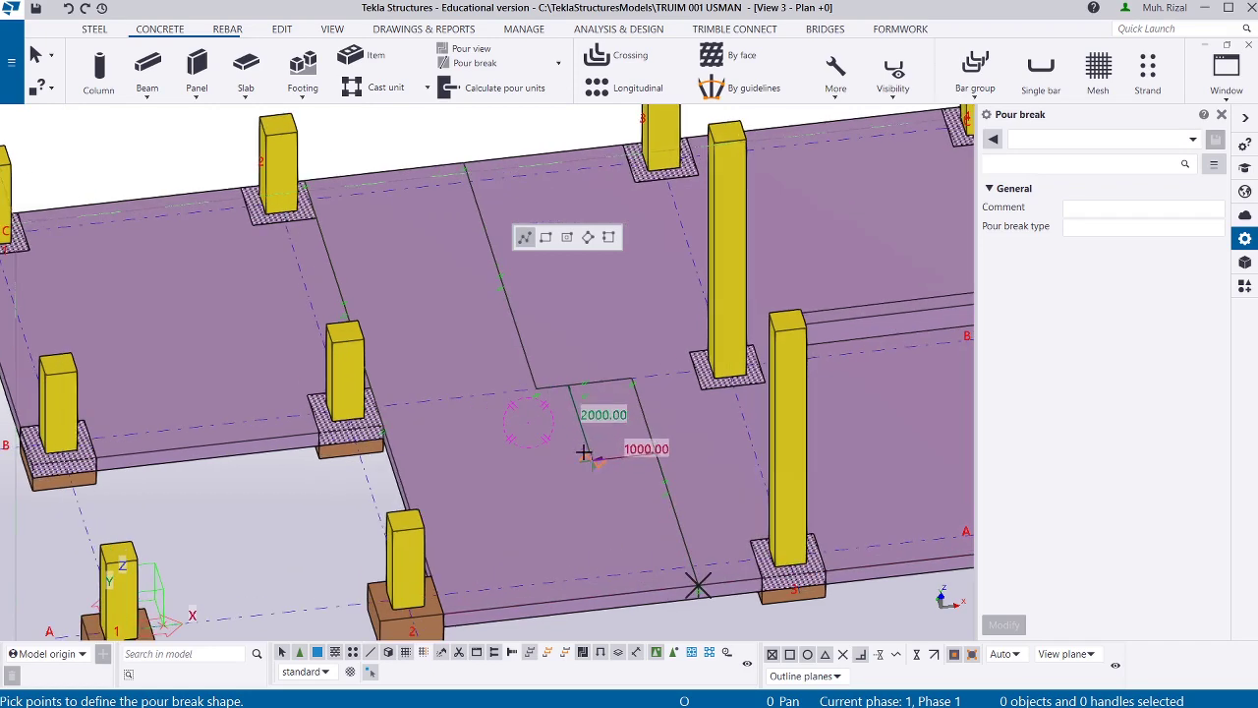
{"action": "middle_click", "coordinate": [127, 247]}
{"action": "key", "text": "Escape"}
Inquire the properties of the slab pour object between grids 1 and 2.
{"action": "left_click", "coordinate": [188, 289]}
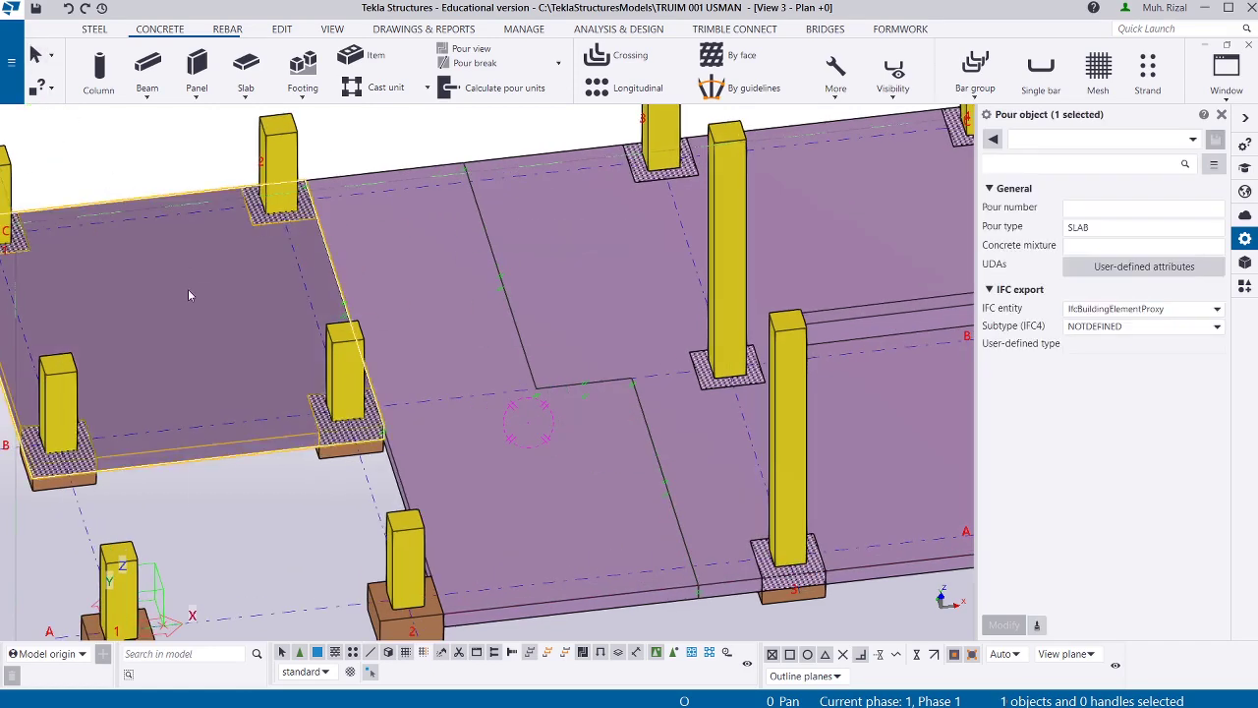
{"action": "right_click", "coordinate": [188, 289]}
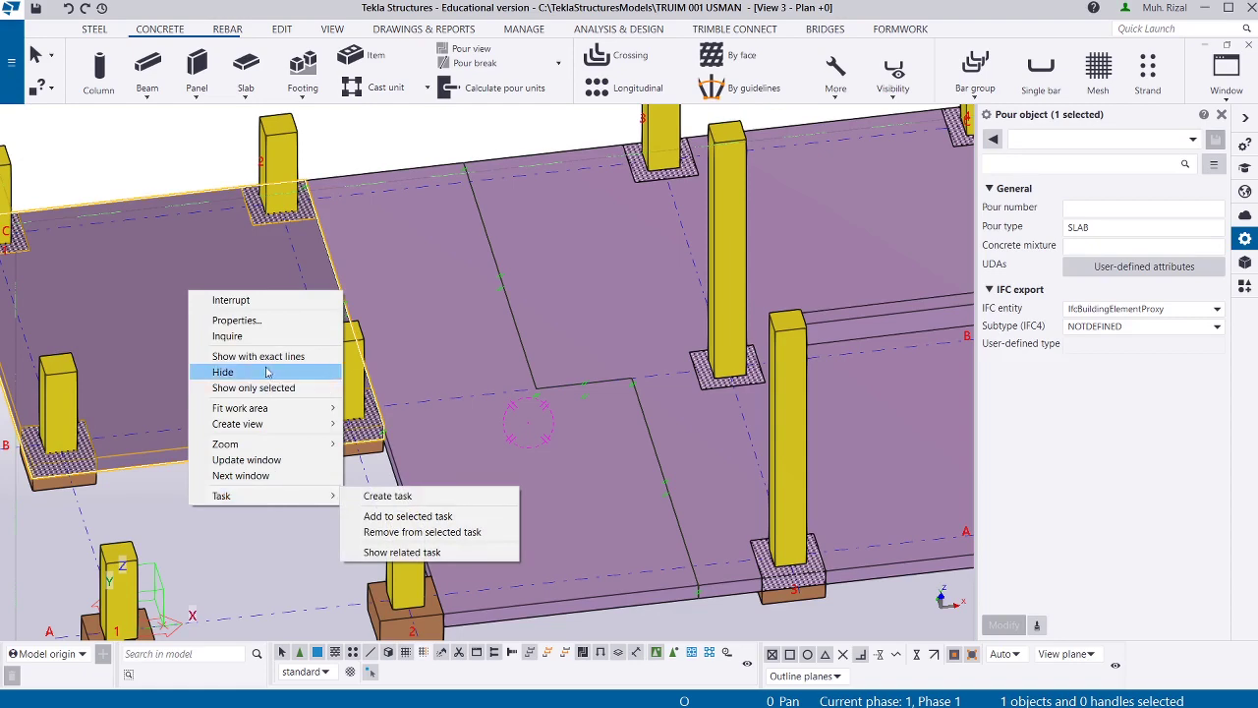
{"action": "left_click", "coordinate": [273, 336]}
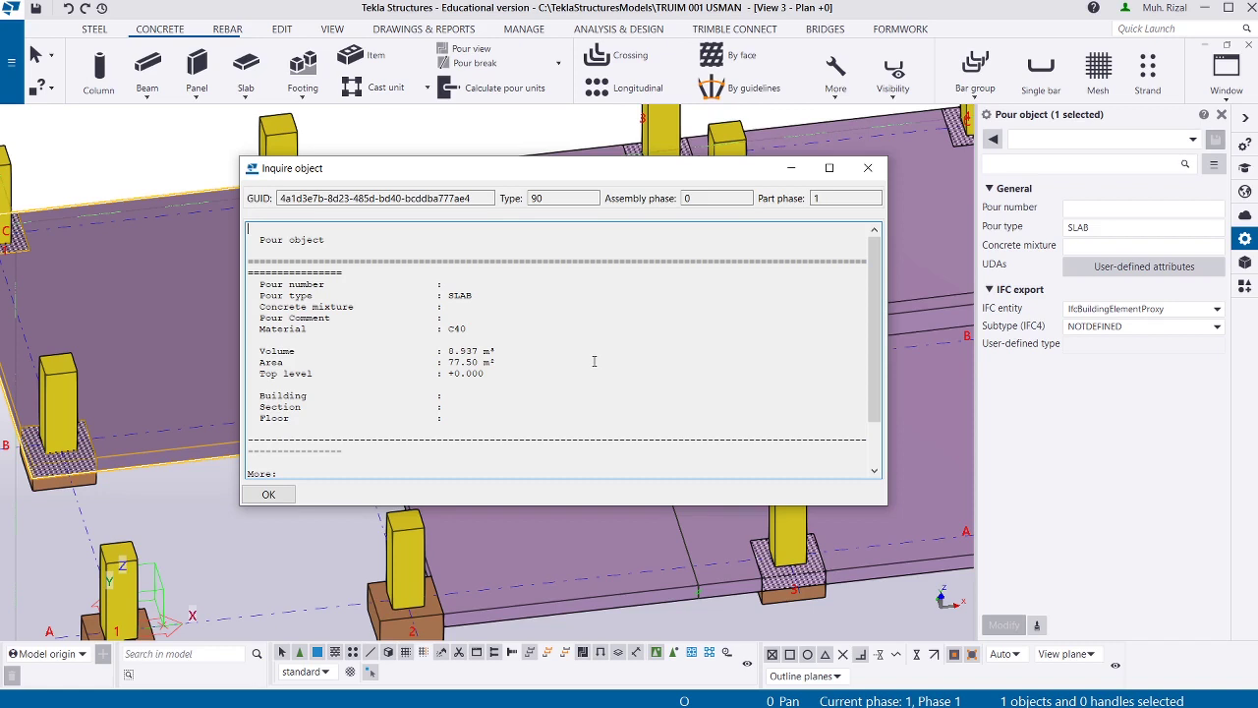
Close the inquiry report and select the slab's pour objects one by one to examine the extent of each pour.
{"action": "left_click", "coordinate": [722, 544]}
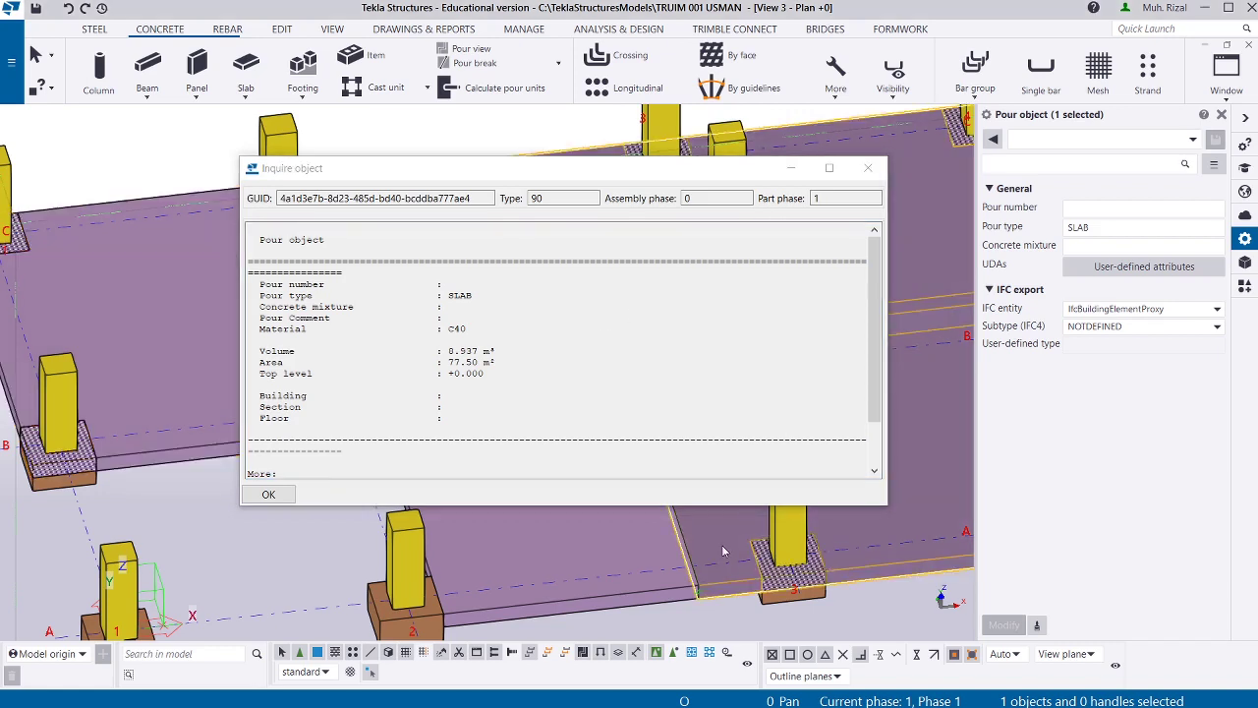
{"action": "left_click", "coordinate": [599, 537]}
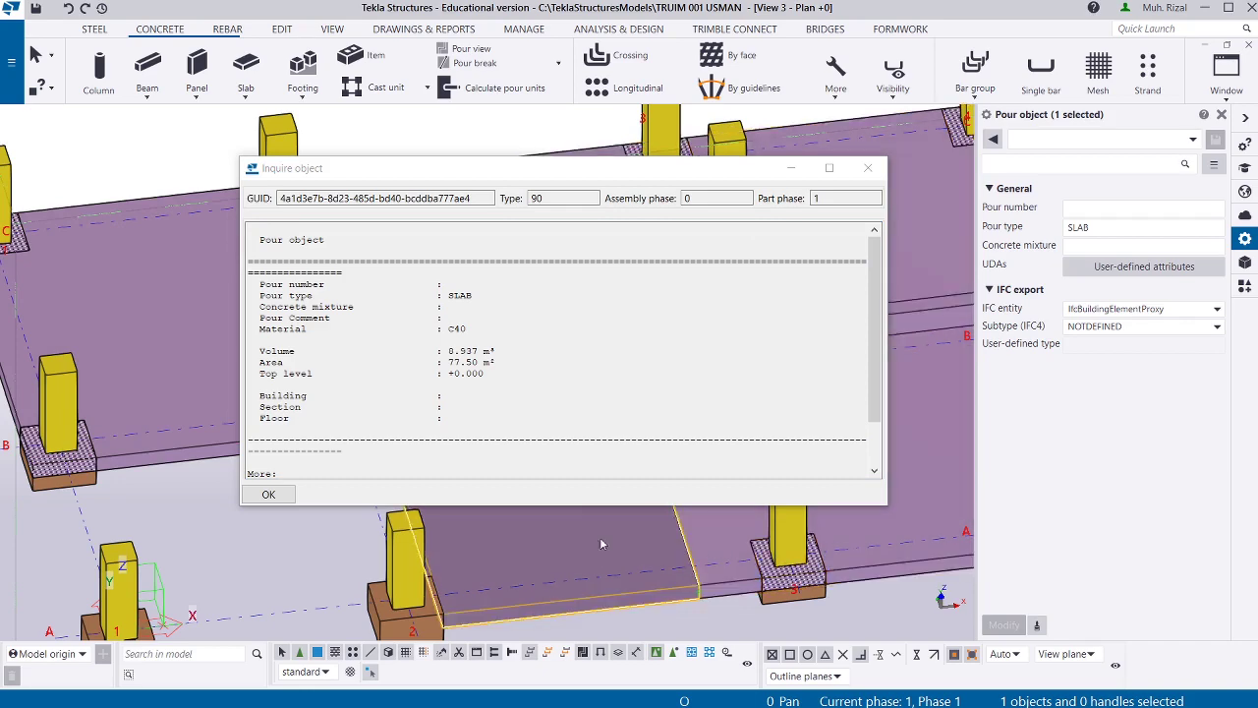
{"action": "left_click", "coordinate": [867, 168]}
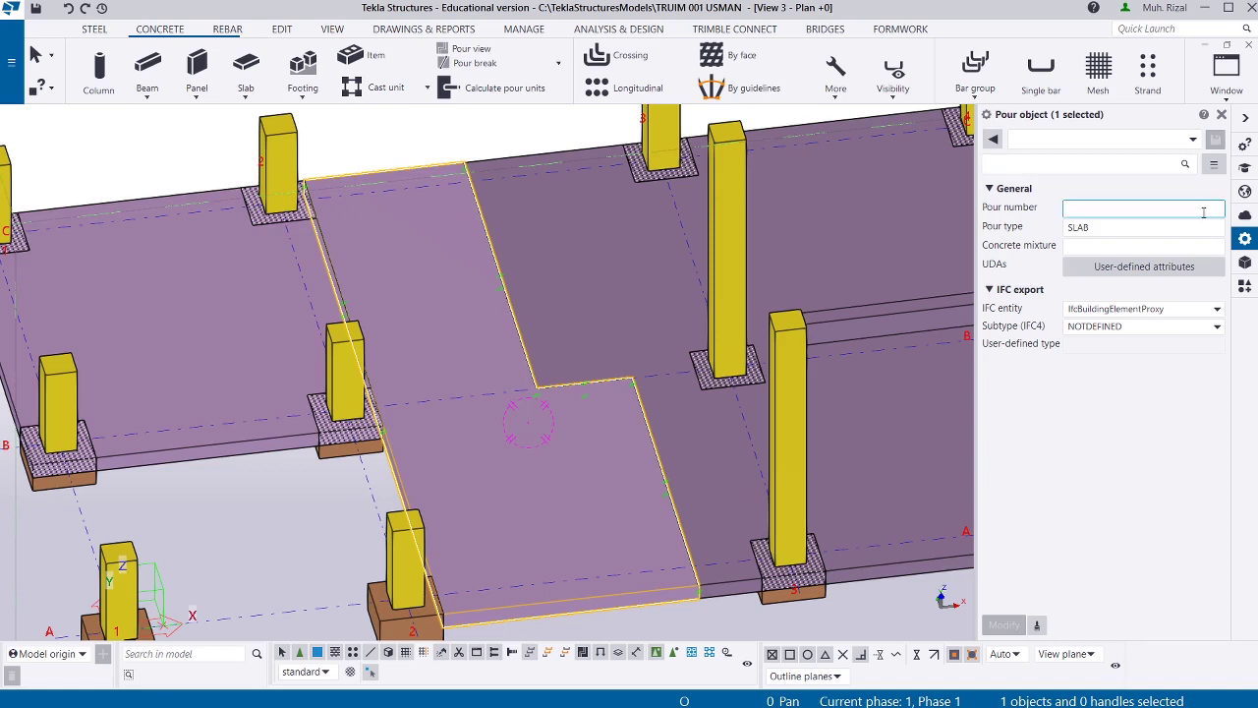
{"action": "left_click", "coordinate": [332, 531]}
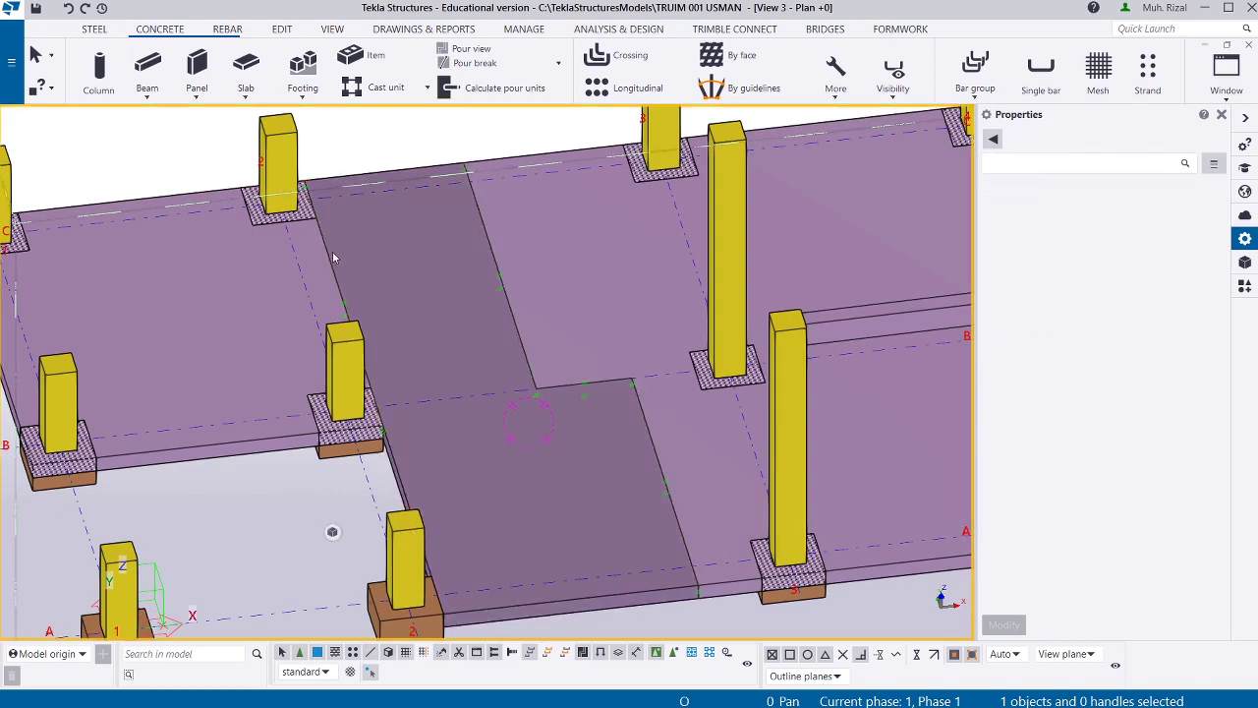
{"action": "left_click", "coordinate": [334, 262]}
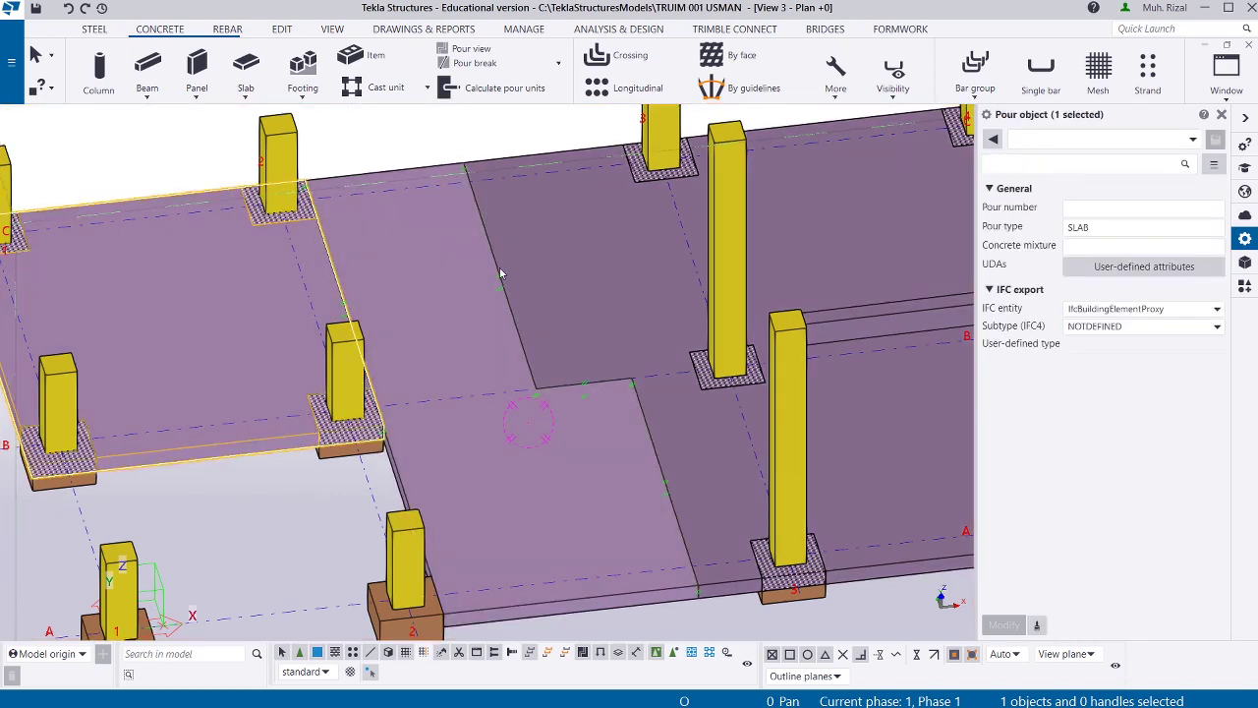
{"action": "key", "text": "Escape"}
{"action": "scroll", "coordinate": [521, 457], "scroll_direction": "down", "scroll_amount": 5}
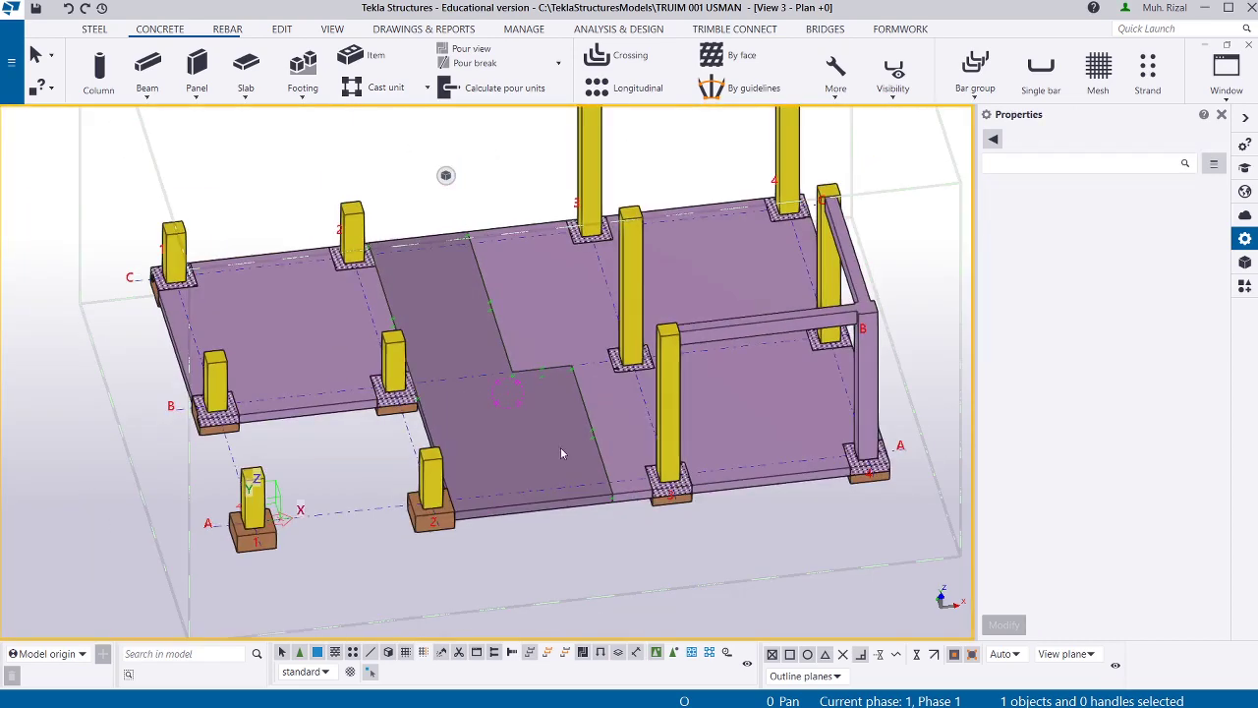
{"action": "left_click", "coordinate": [581, 400]}
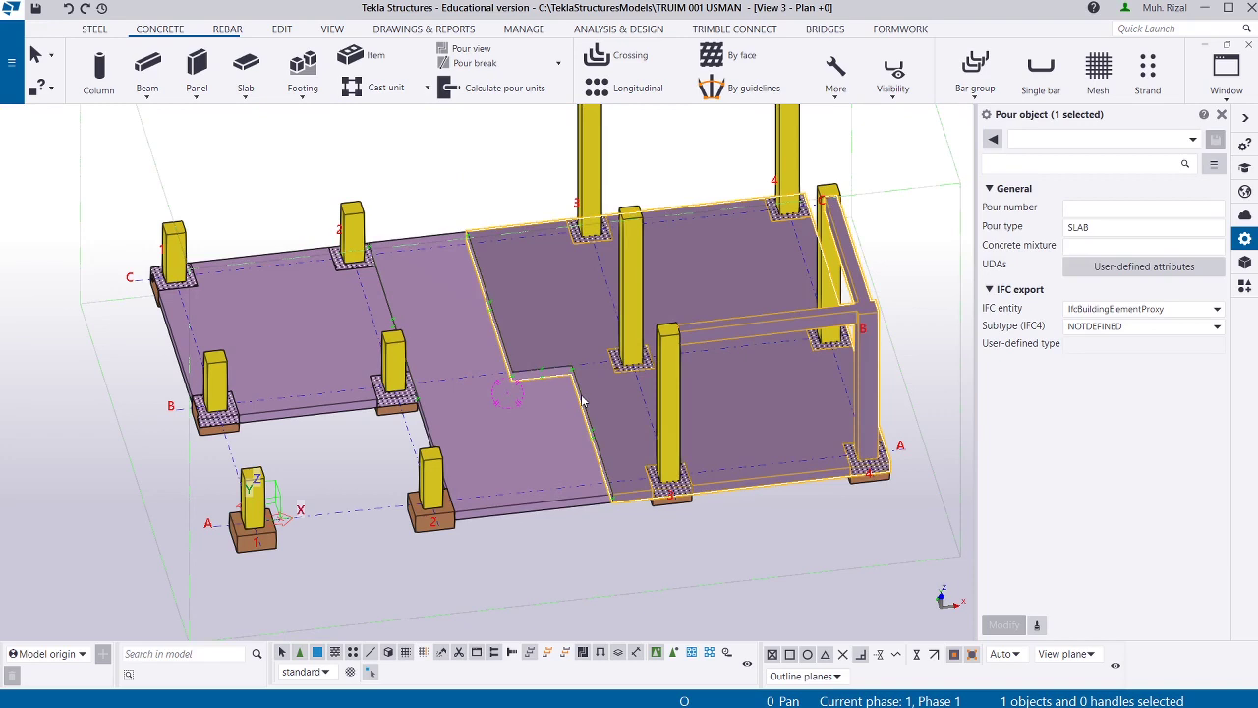
{"action": "left_click", "coordinate": [553, 531]}
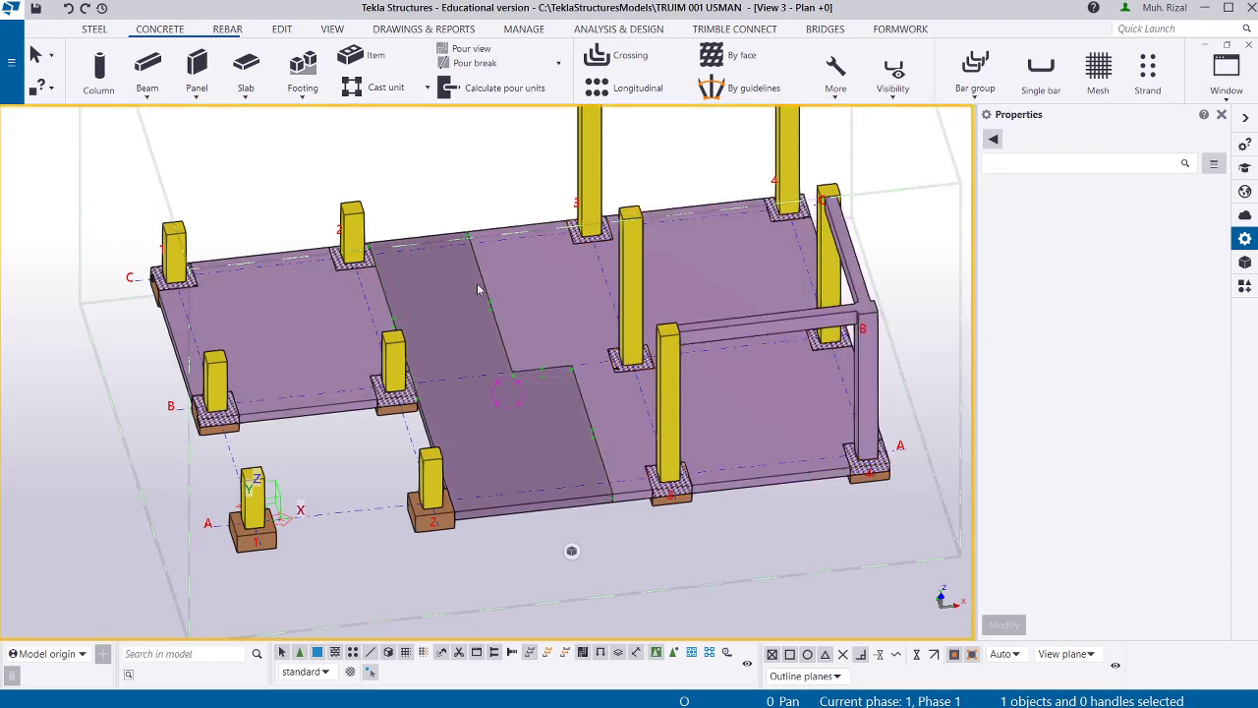
Assign pour number 1 to the slab pour object between grids 1 and 2.
{"action": "left_click", "coordinate": [388, 308]}
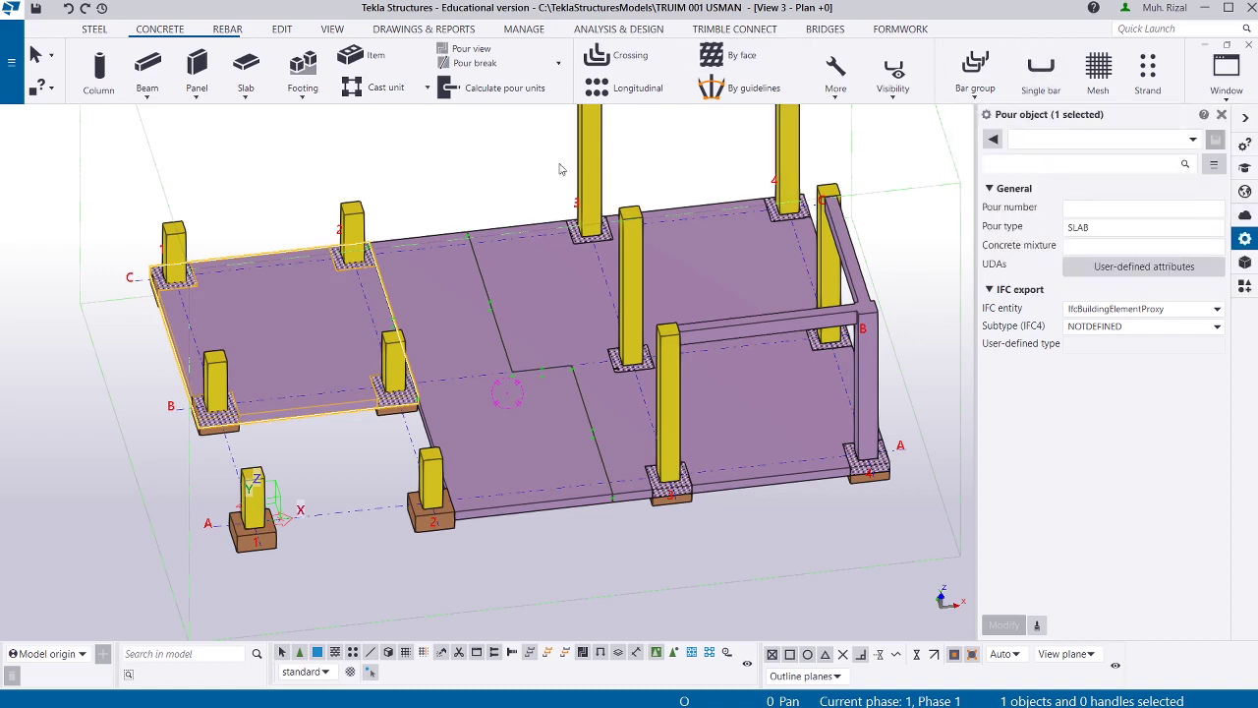
{"action": "left_click", "coordinate": [1171, 207]}
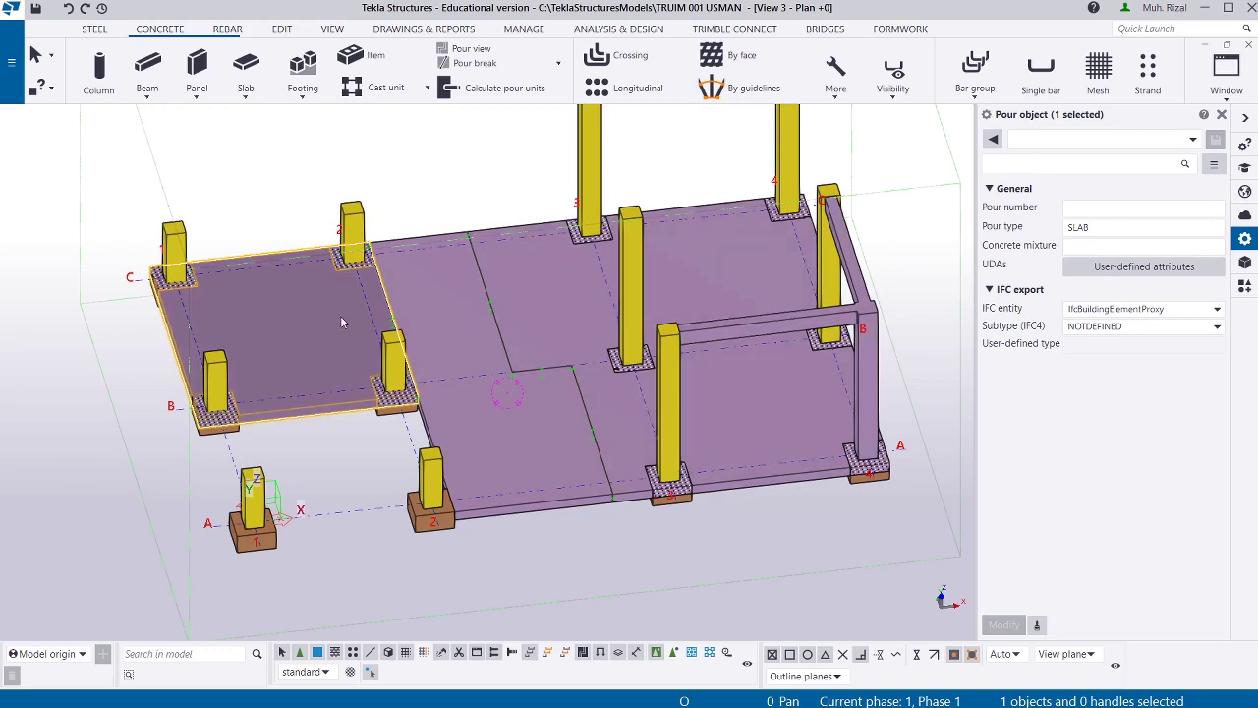
{"action": "left_click", "coordinate": [733, 169]}
{"action": "left_click", "coordinate": [307, 354]}
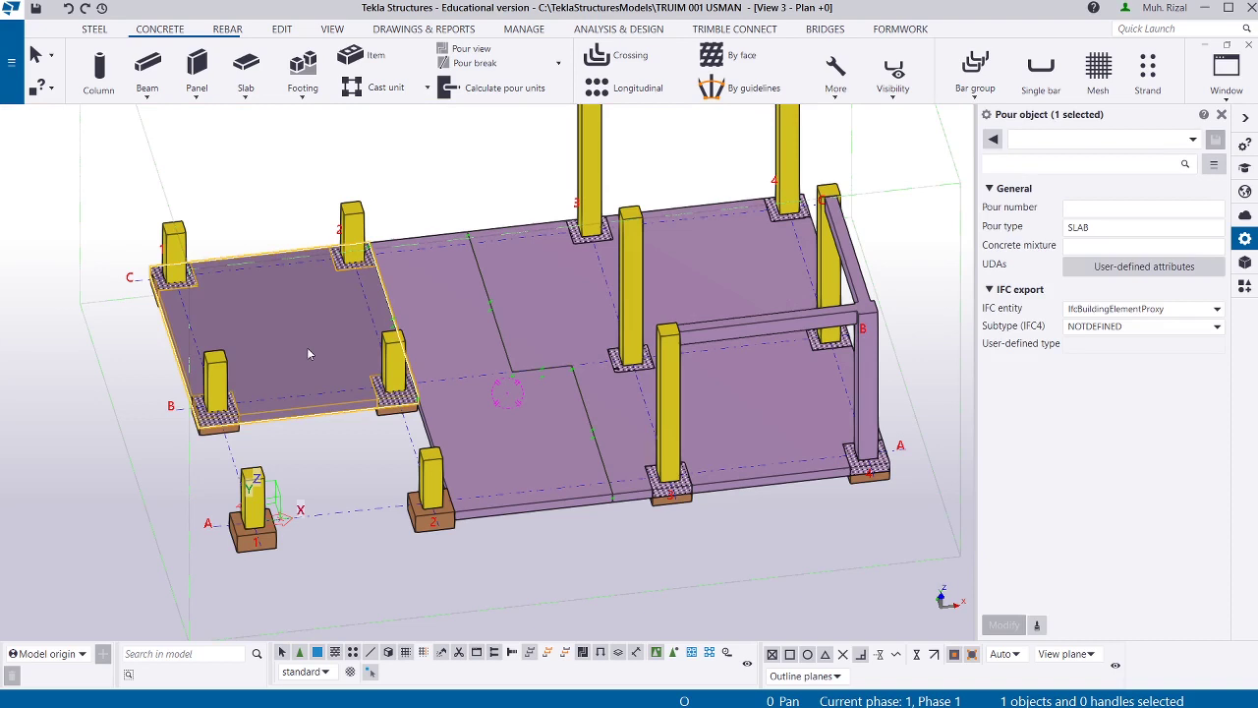
{"action": "left_click", "coordinate": [1082, 210]}
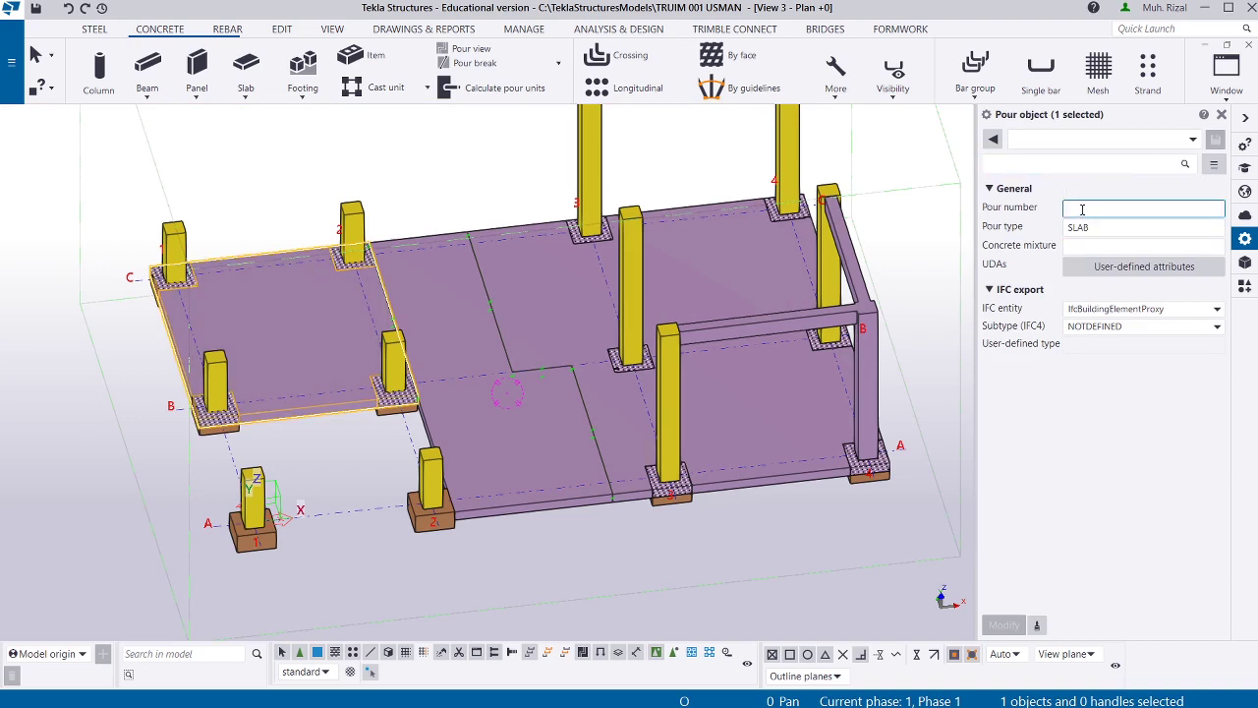
{"action": "type", "text": "1"}
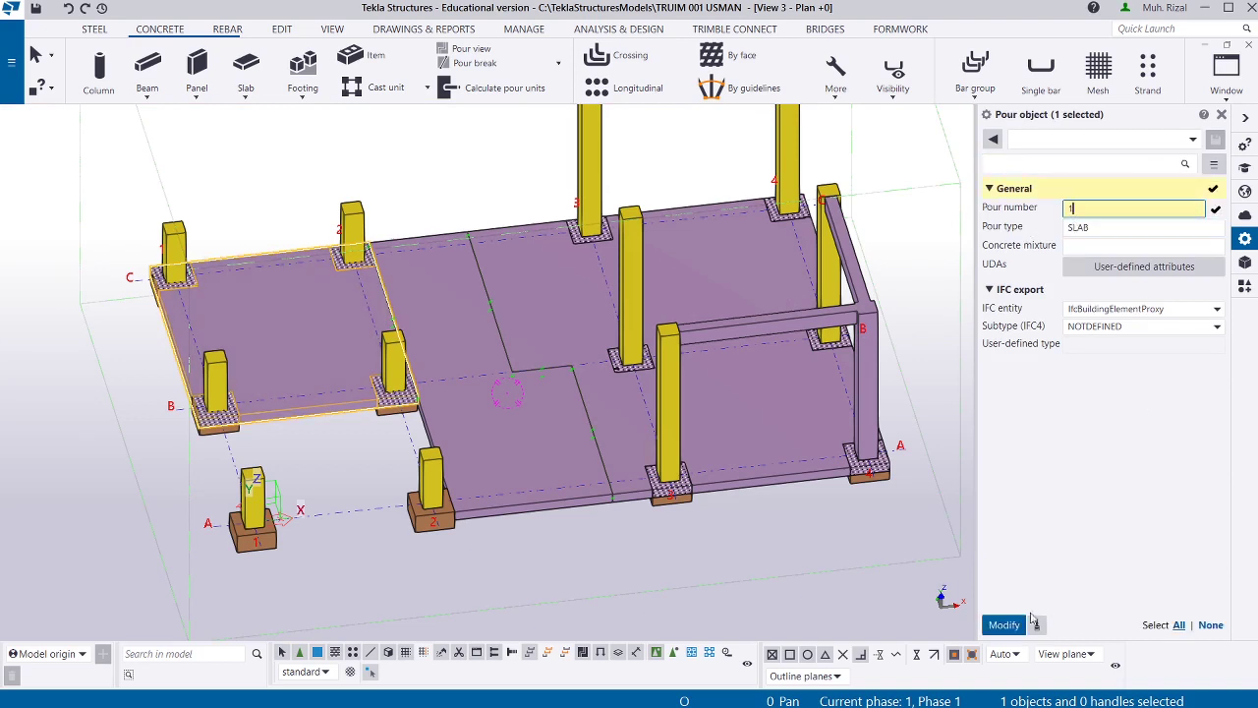
{"action": "left_click", "coordinate": [1003, 626]}
Assign pour number 2 to the stepped middle pour object between grids 2 and 3.
{"action": "left_click", "coordinate": [448, 346]}
{"action": "left_click", "coordinate": [1091, 208]}
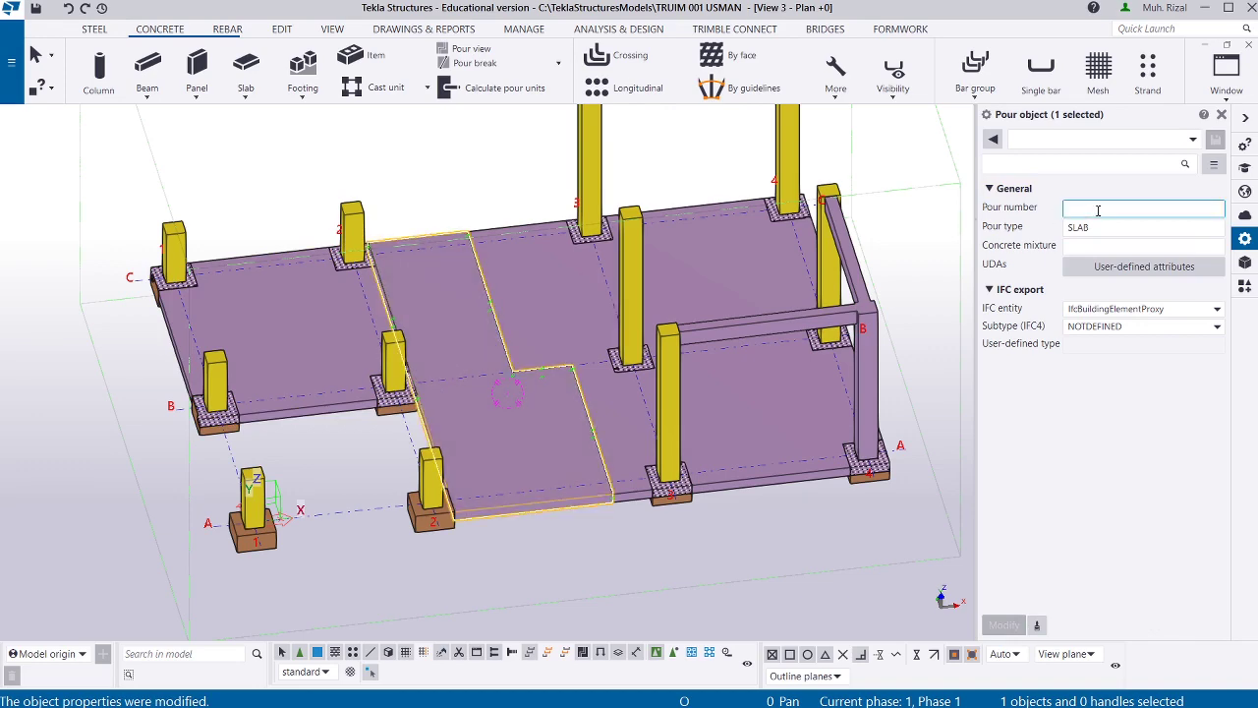
{"action": "type", "text": "2"}
{"action": "left_click", "coordinate": [1003, 625]}
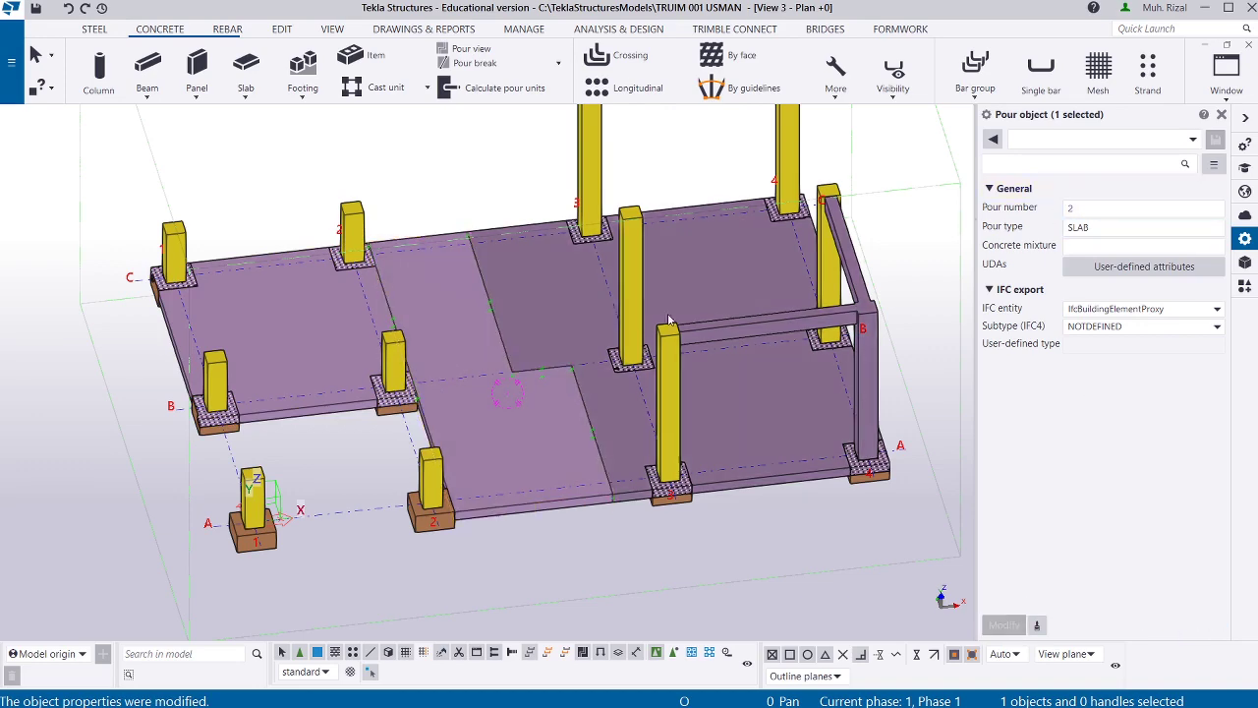
Assign pour number 3 to the pour object extending from the stepped pour break to grid 4.
{"action": "left_click", "coordinate": [555, 300]}
{"action": "left_click", "coordinate": [1143, 209]}
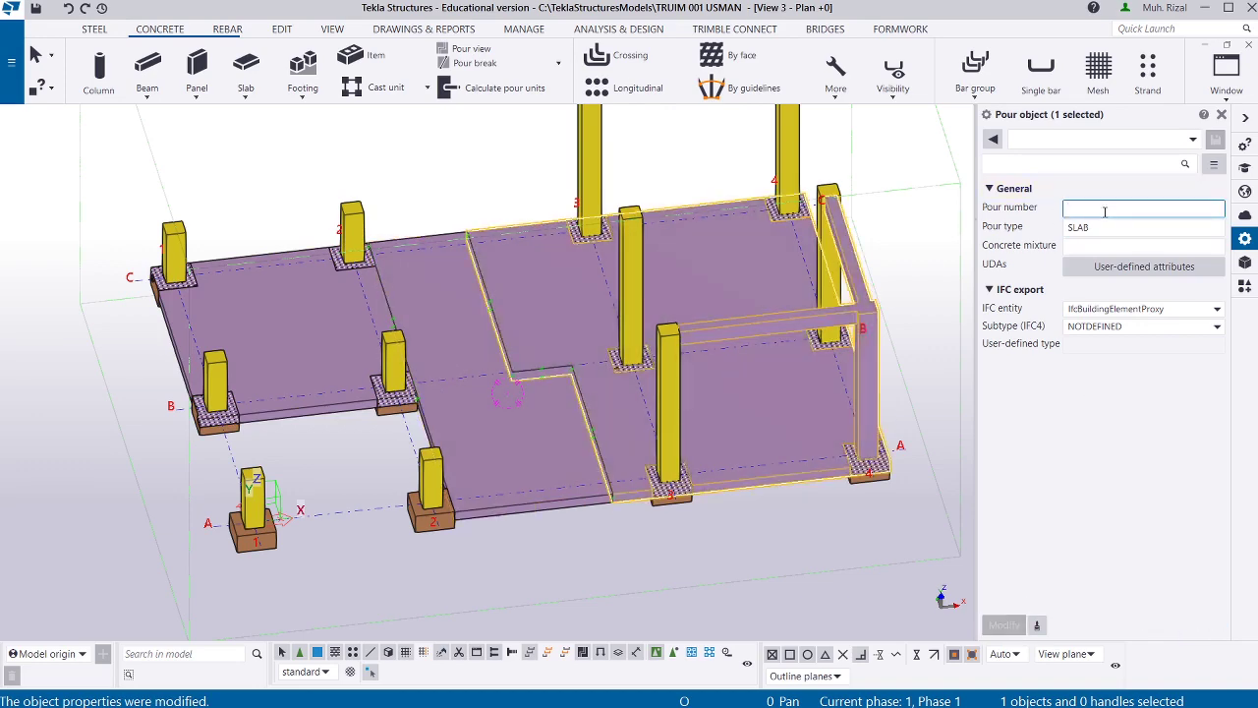
{"action": "type", "text": "3"}
{"action": "left_click", "coordinate": [1003, 625]}
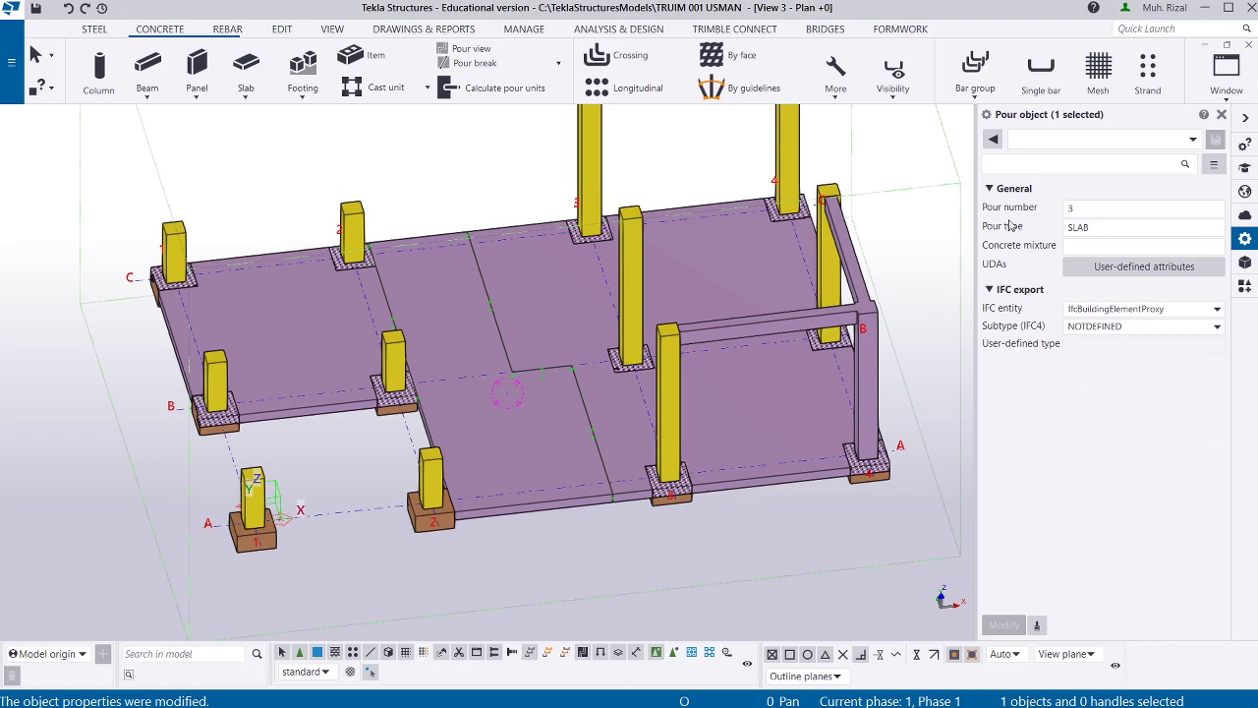
Inquire pour object number 1 between grids 1 and 2 to review its pour data, and close the report.
{"action": "left_click", "coordinate": [236, 287]}
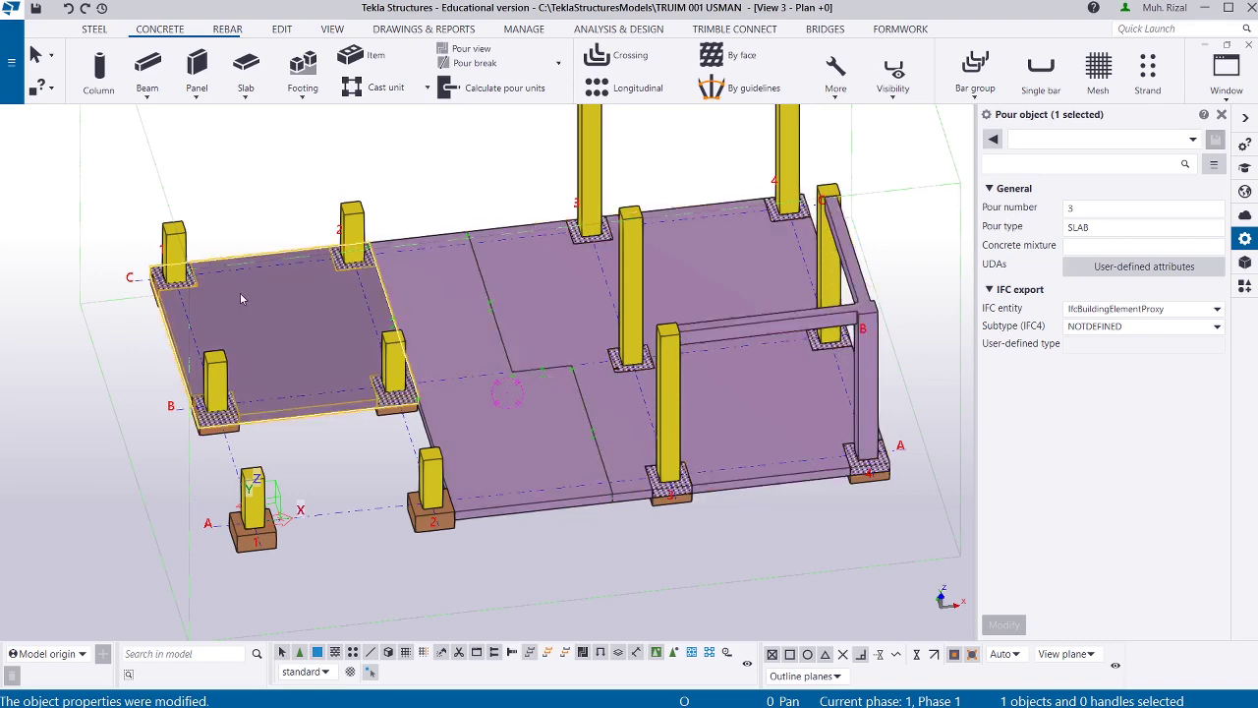
{"action": "right_click", "coordinate": [243, 298]}
{"action": "left_click", "coordinate": [281, 342]}
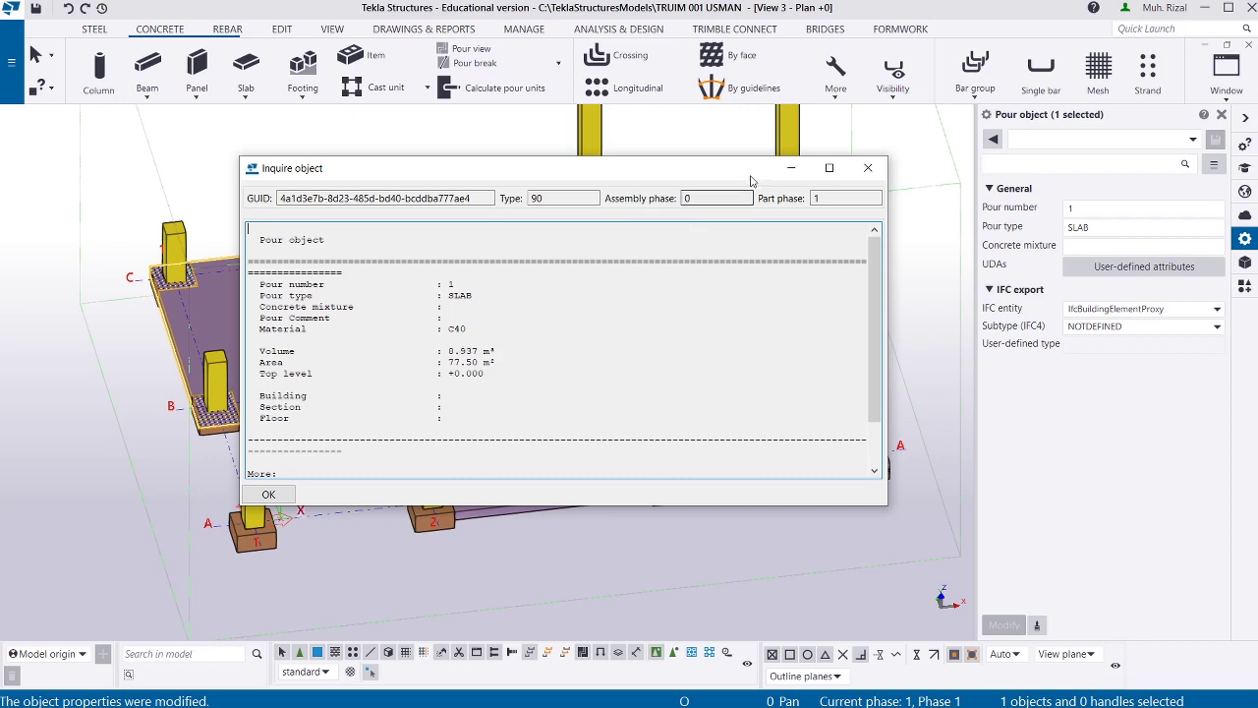
{"action": "left_click", "coordinate": [868, 167]}
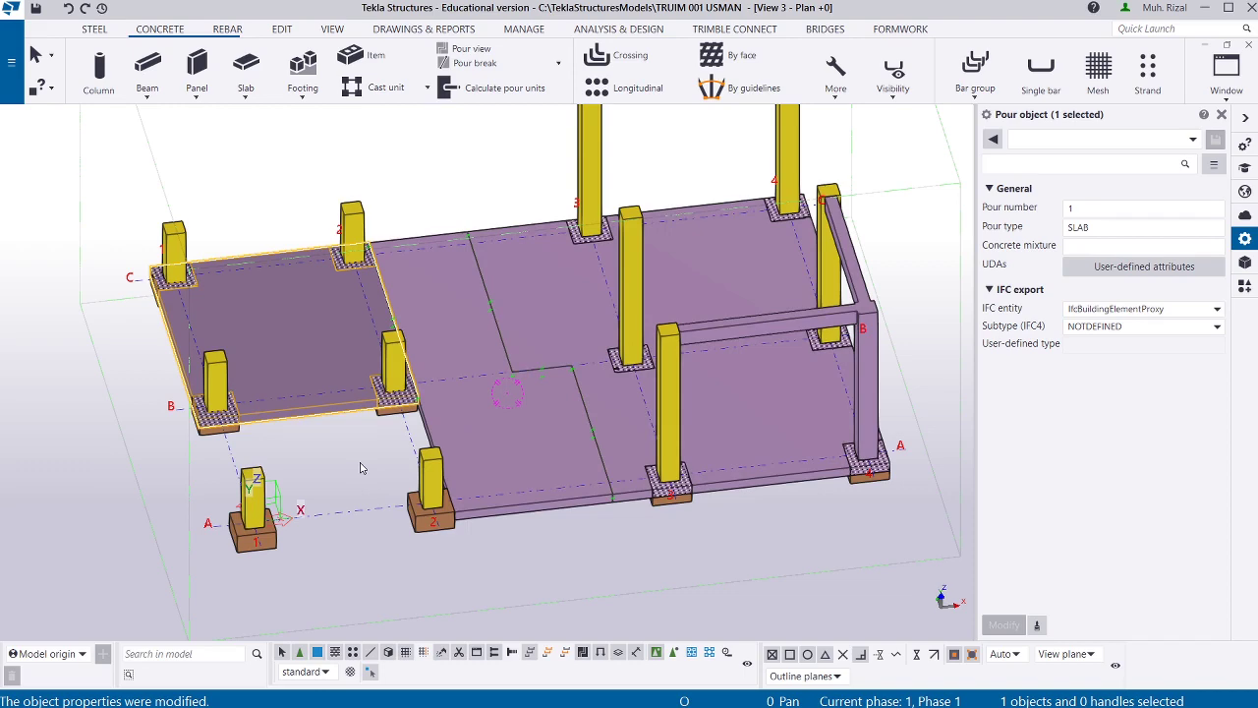
Switch off the pour view and inquire the cast unit information of the whole ground slab.
{"action": "left_click", "coordinate": [488, 51]}
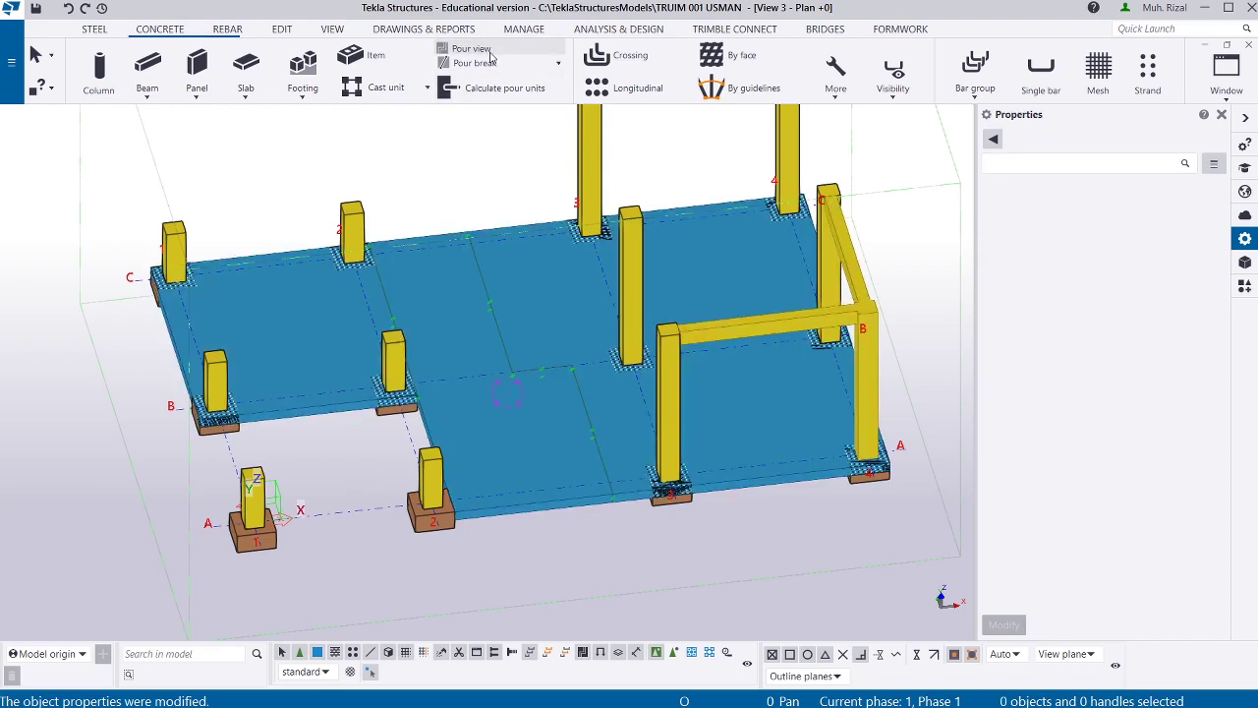
{"action": "left_click", "coordinate": [312, 344]}
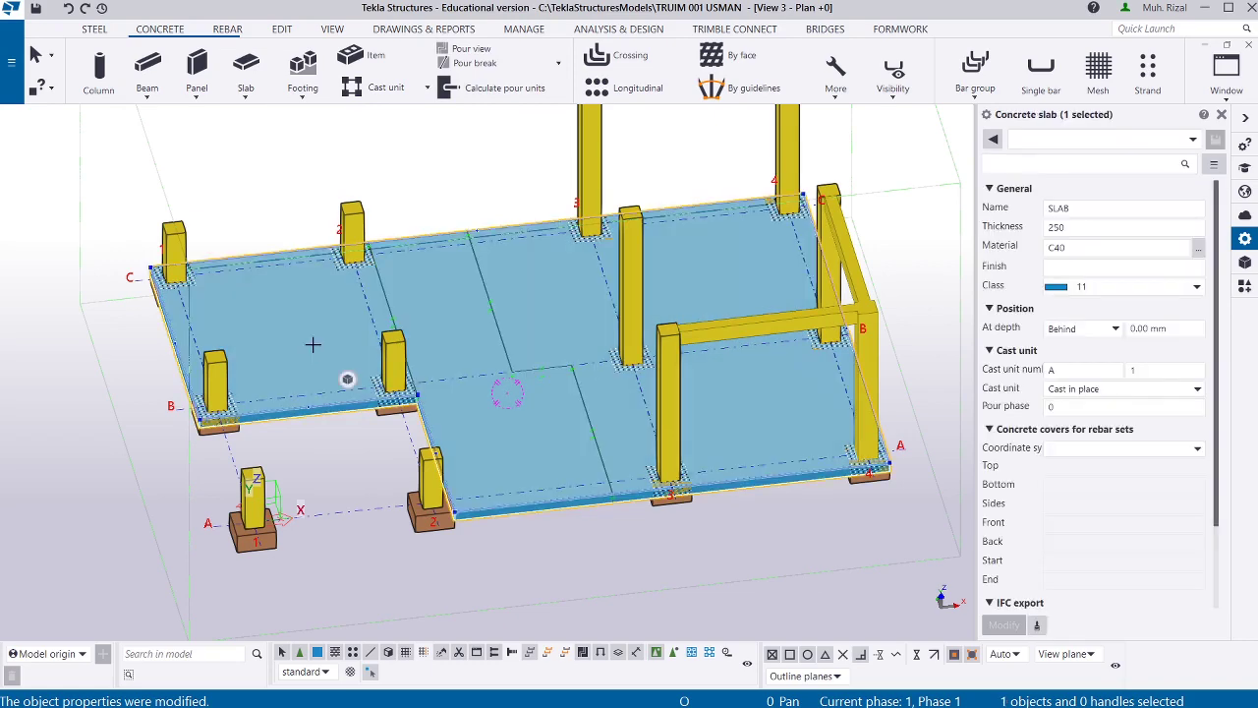
{"action": "right_click", "coordinate": [313, 342]}
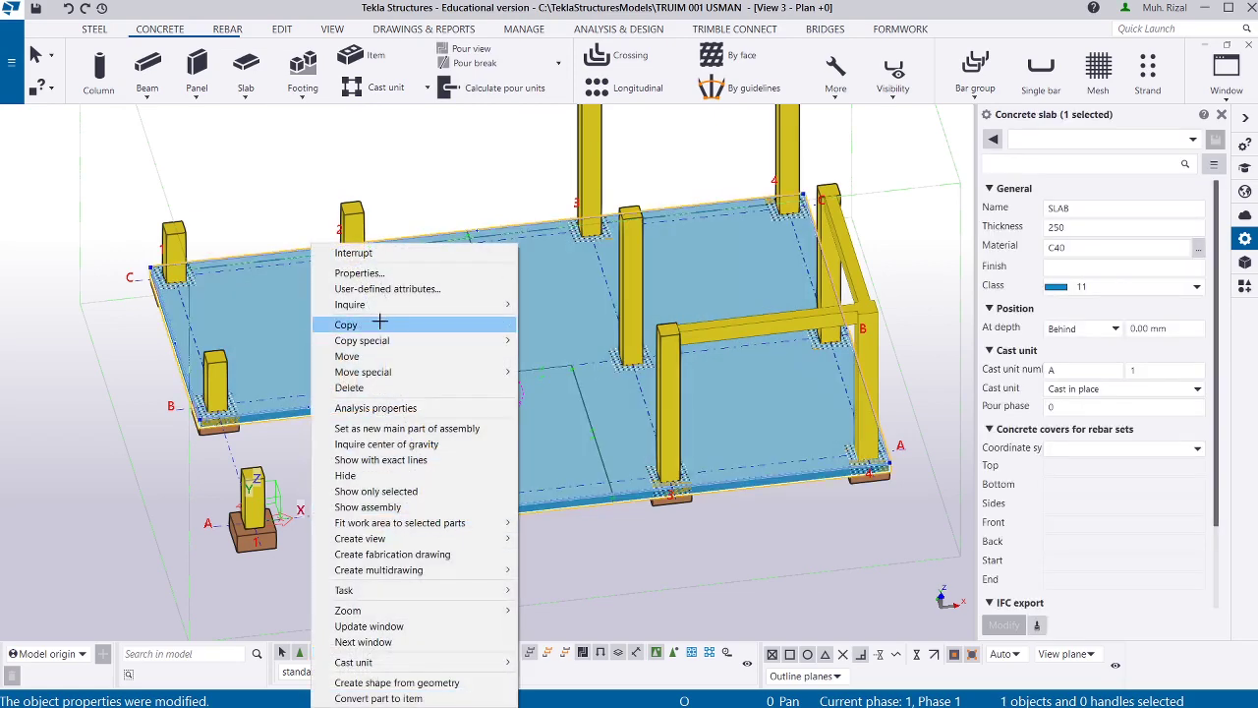
{"action": "mouse_move", "coordinate": [393, 304]}
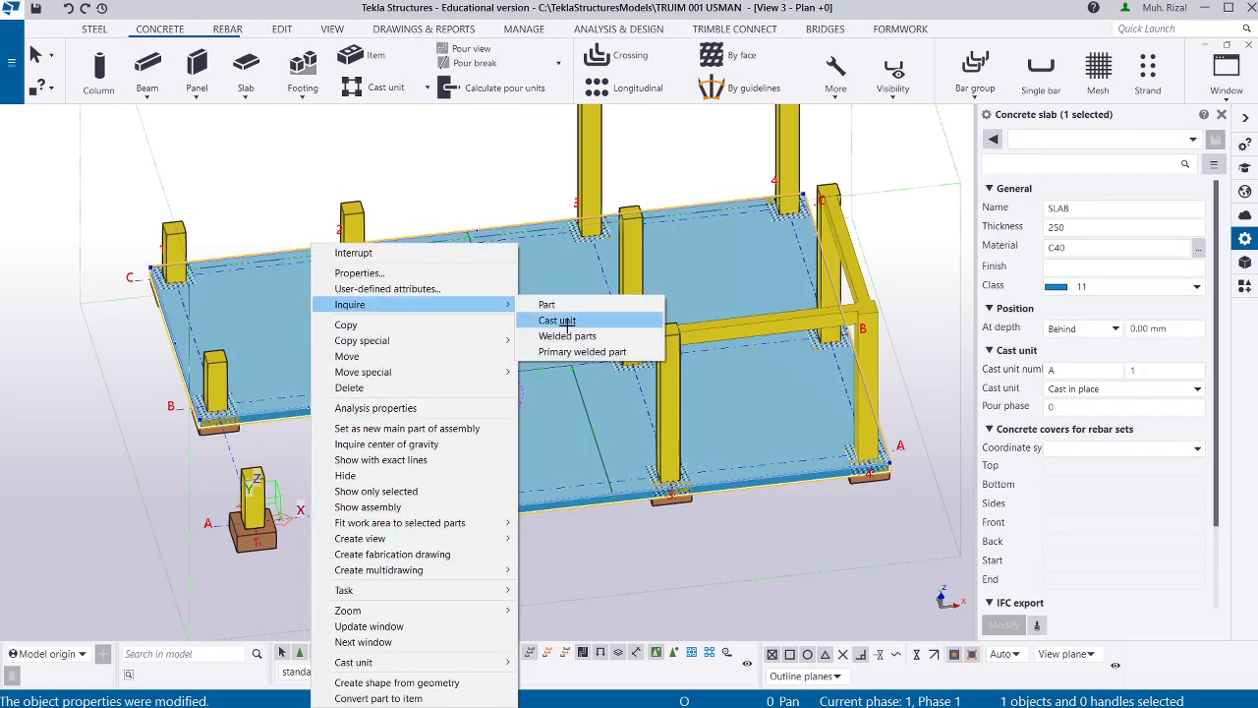
{"action": "left_click", "coordinate": [553, 476]}
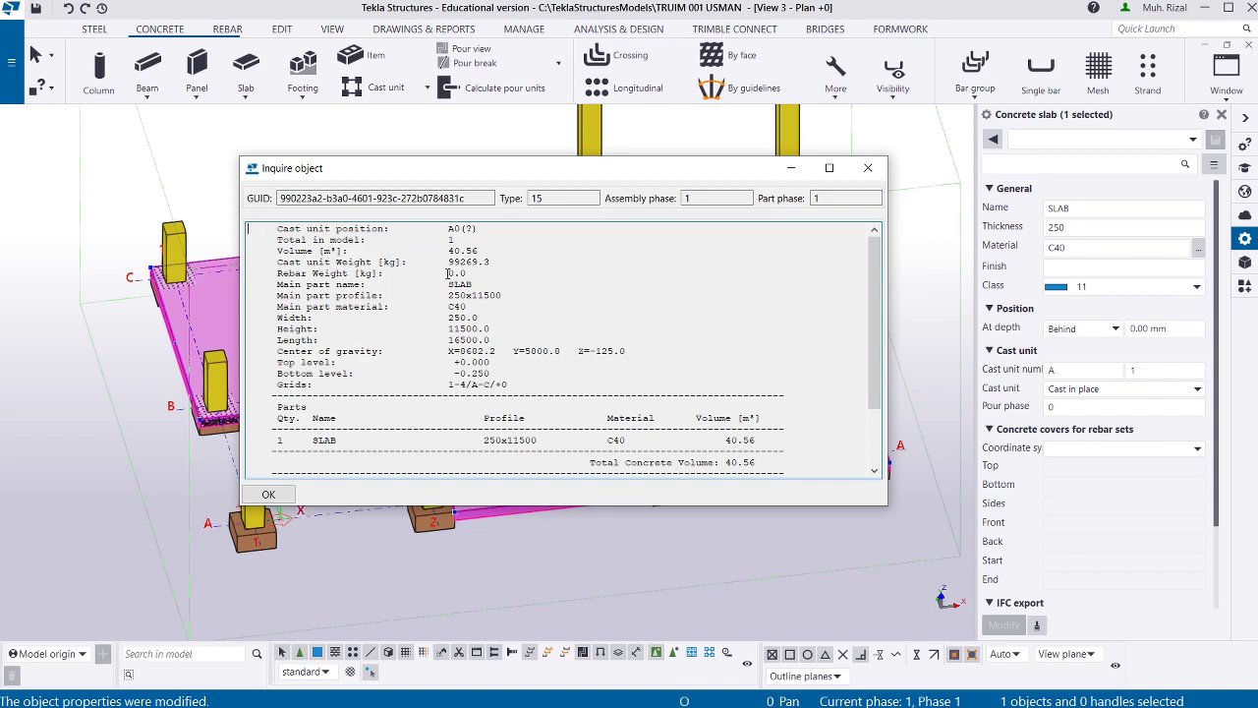
{"action": "left_click", "coordinate": [867, 169]}
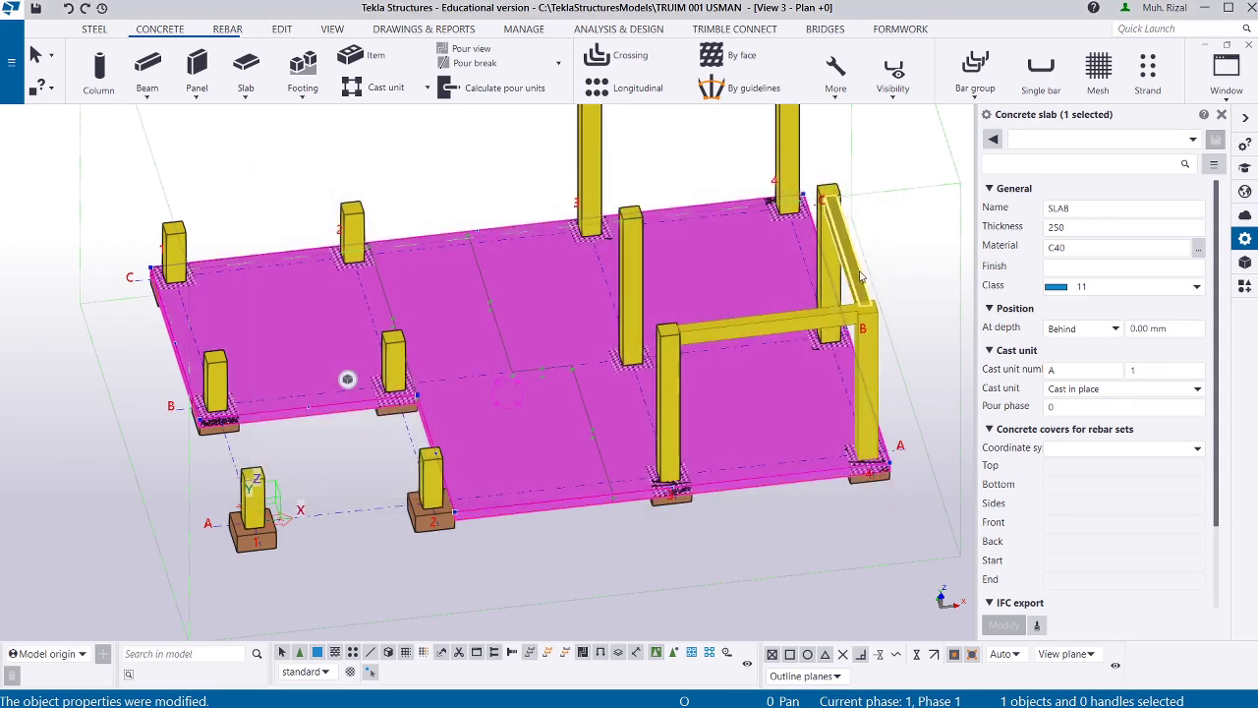
Deselect the slab and switch the pour view back on.
{"action": "left_click", "coordinate": [889, 243]}
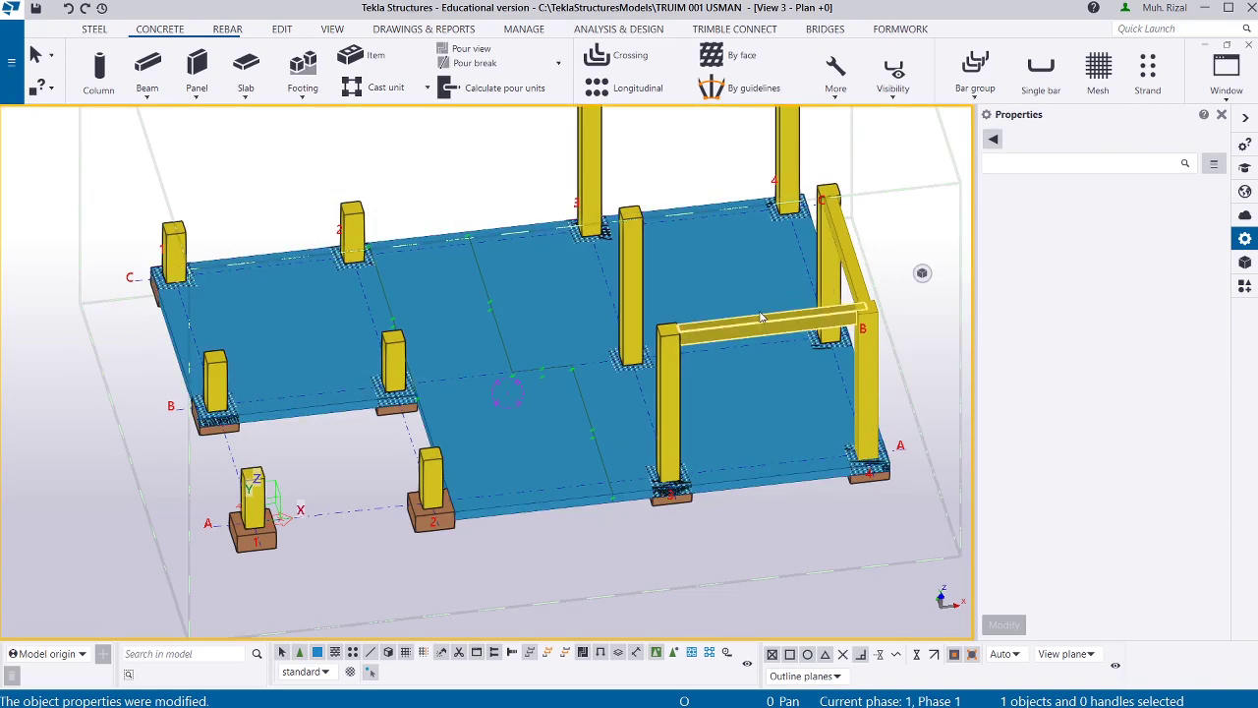
{"action": "left_click", "coordinate": [470, 49]}
{"action": "scroll", "coordinate": [720, 383], "scroll_direction": "down", "scroll_amount": 2}
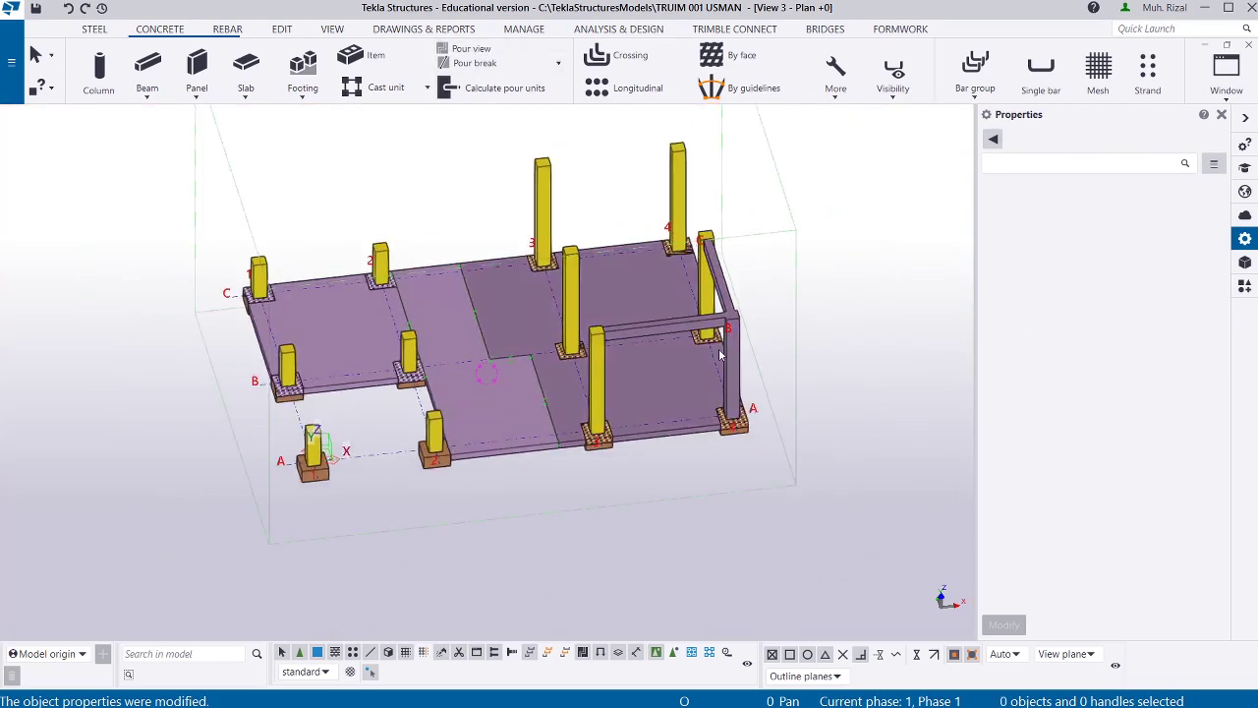
{"action": "scroll", "coordinate": [678, 228], "scroll_direction": "up", "scroll_amount": 3}
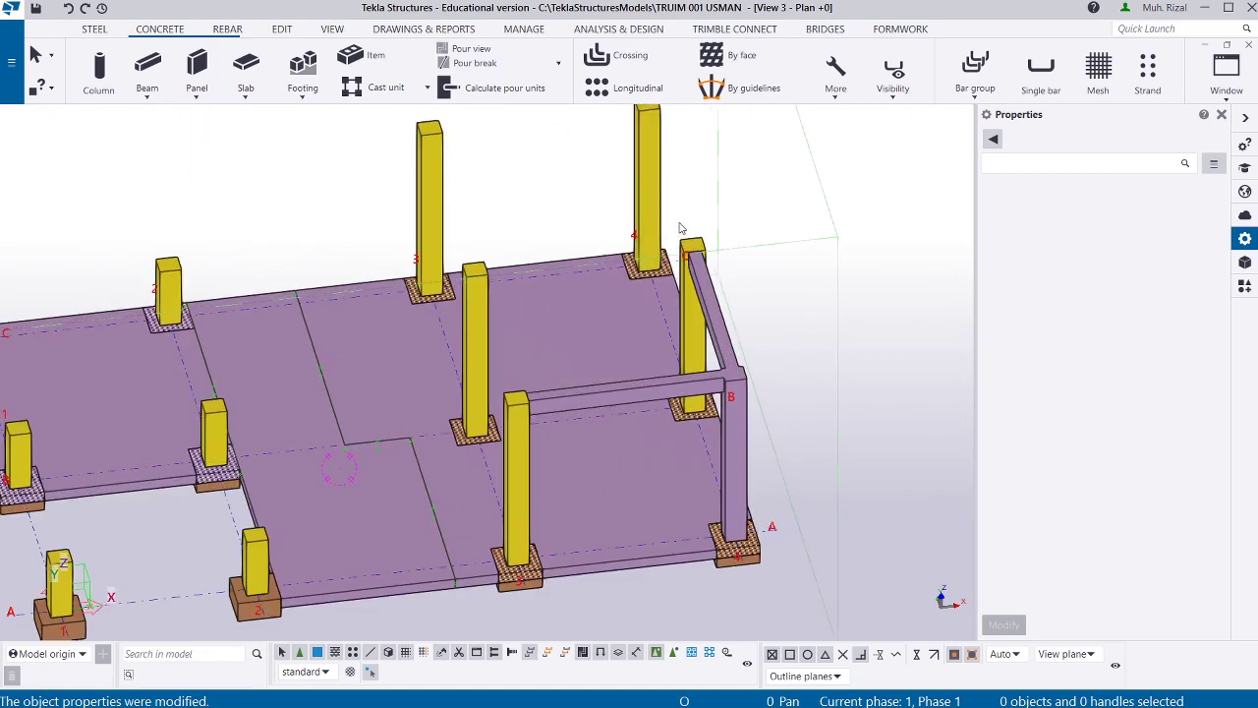
Select the five 4500 mm columns at 3-A, 3-B, 3-C, 4-B and 4-C, check their cast unit type options, and deselect them.
{"action": "left_click", "coordinate": [480, 327]}
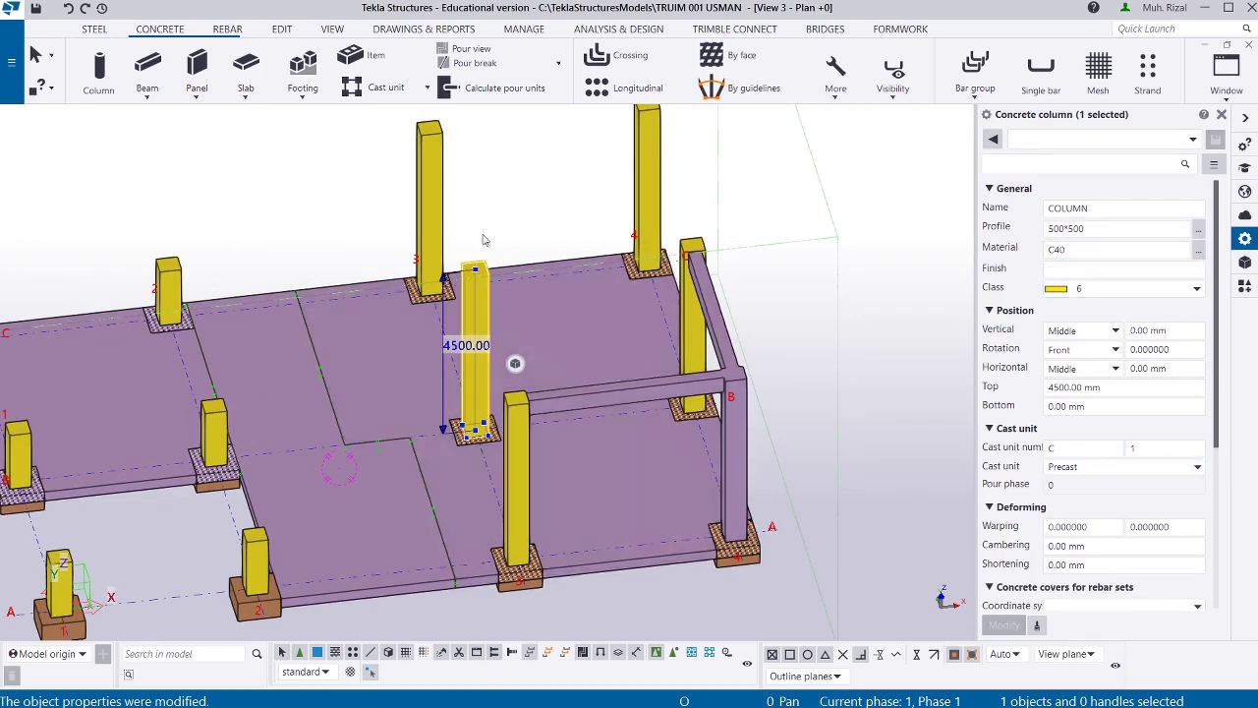
{"action": "left_click", "coordinate": [430, 197], "text": "ctrl"}
{"action": "left_click", "coordinate": [644, 161], "text": "ctrl"}
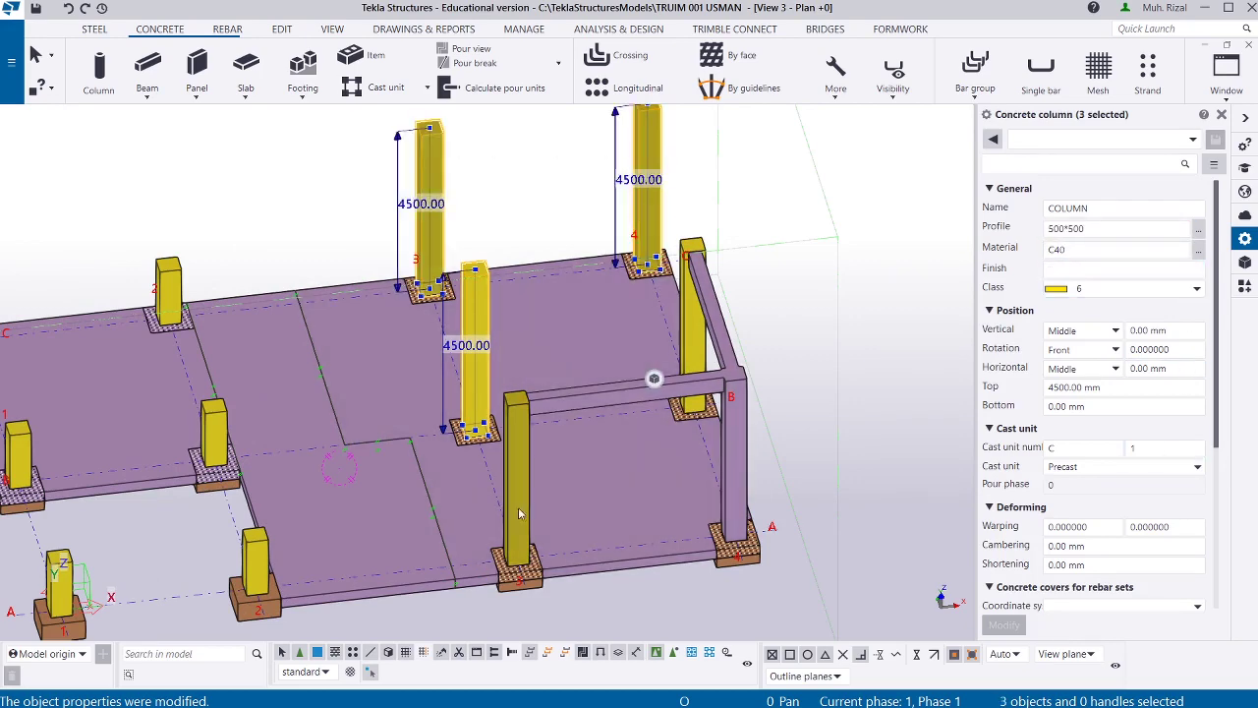
{"action": "left_click", "coordinate": [518, 491], "text": "ctrl"}
{"action": "left_click", "coordinate": [693, 315], "text": "ctrl"}
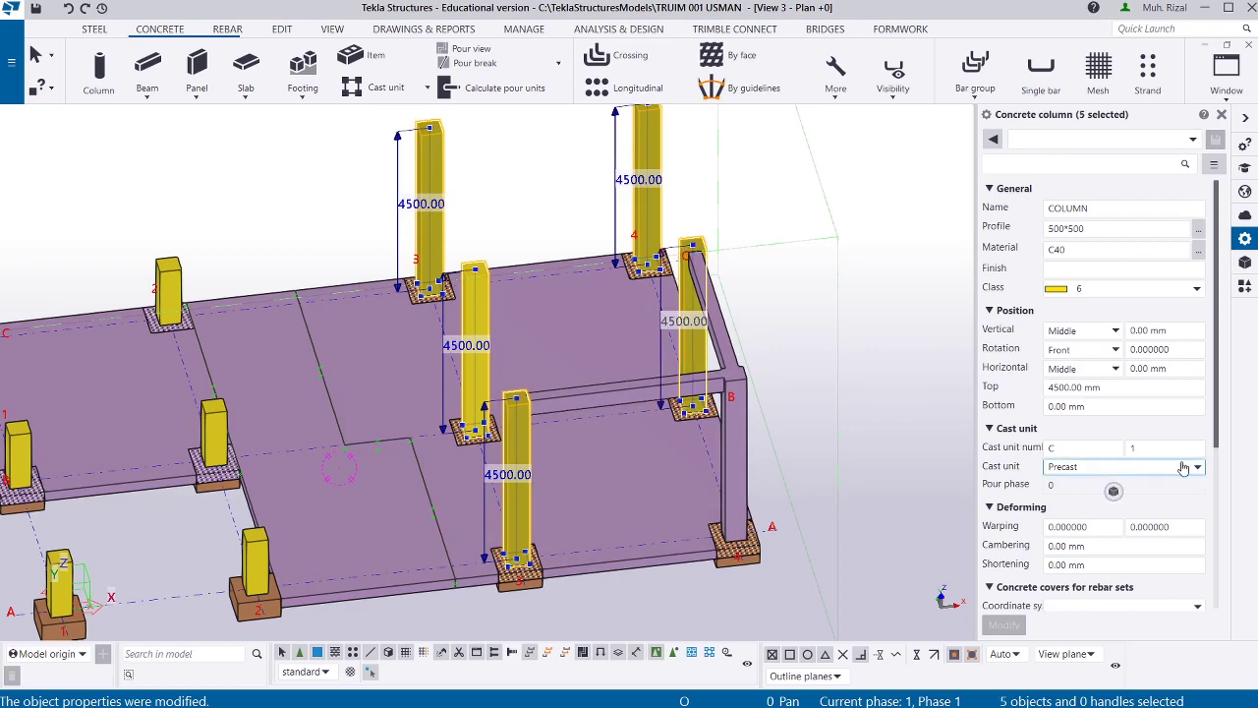
{"action": "left_click", "coordinate": [1189, 467]}
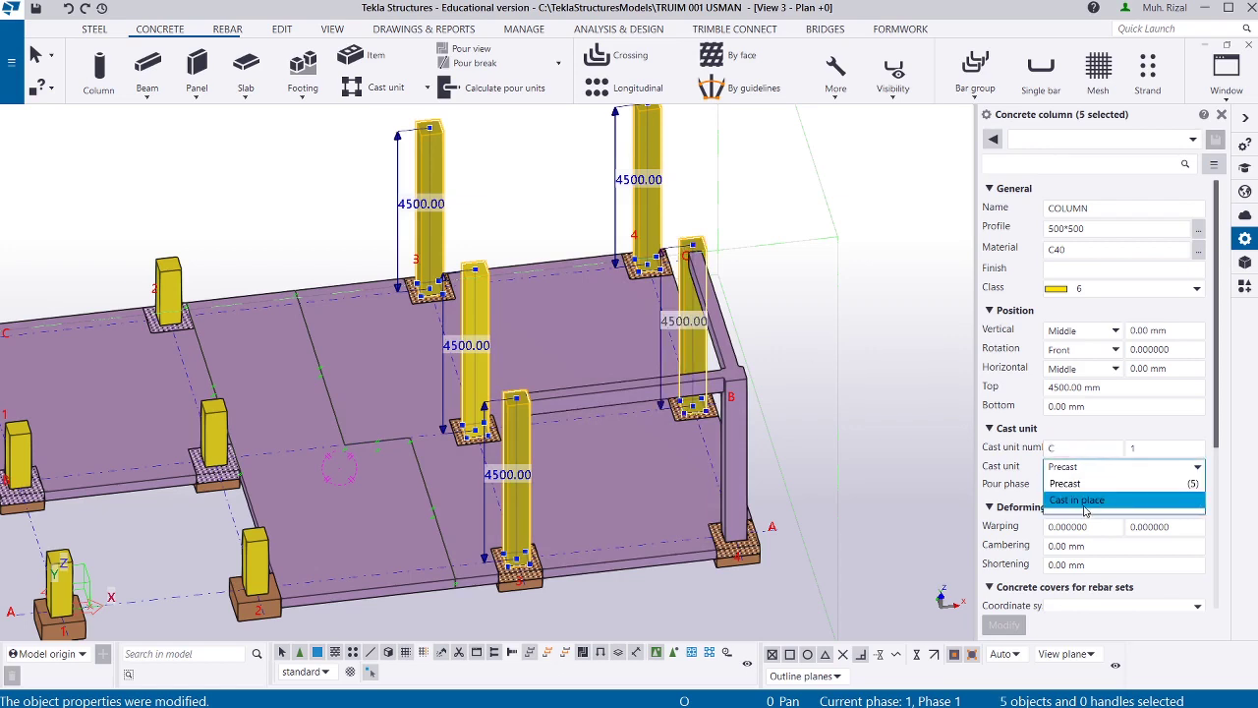
{"action": "left_click", "coordinate": [894, 346]}
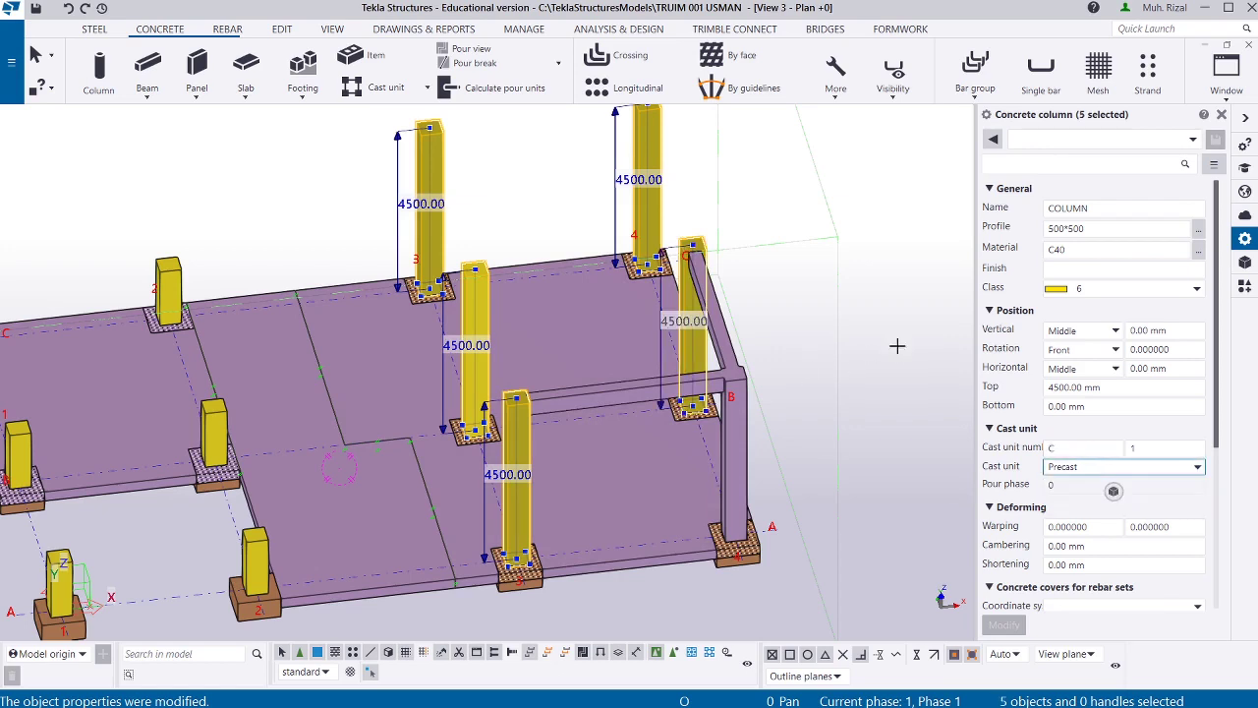
{"action": "left_click", "coordinate": [914, 376]}
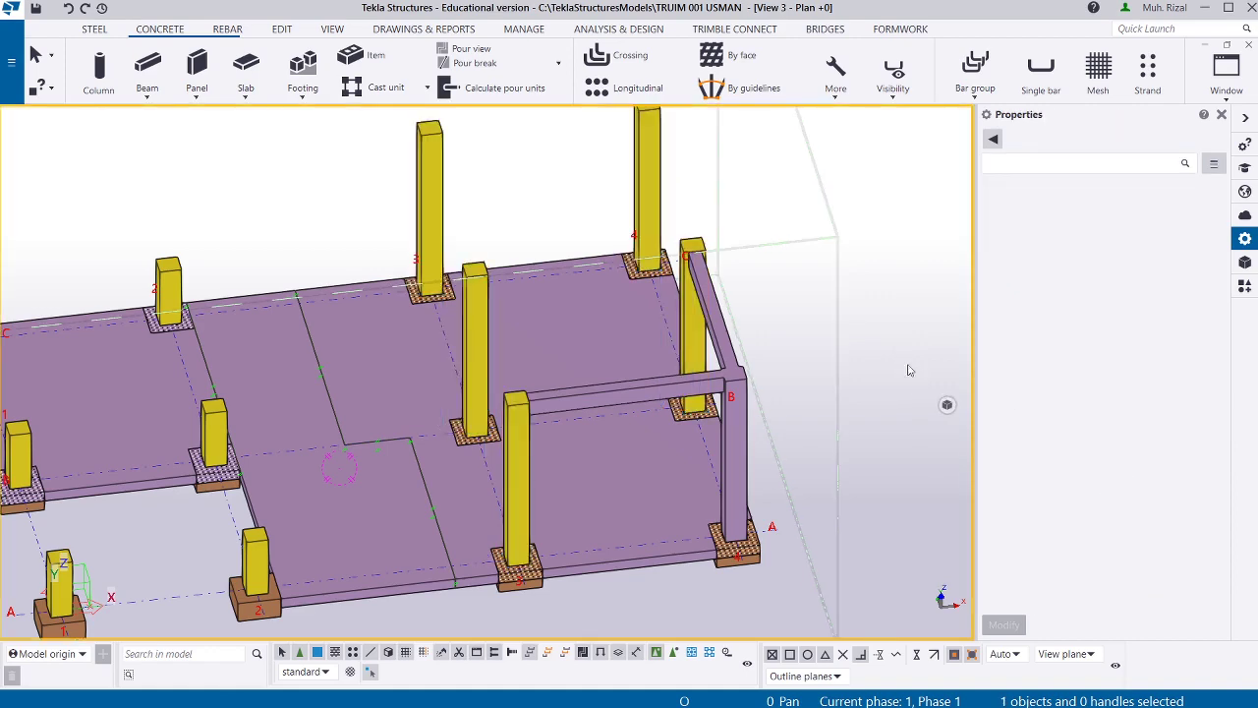
Select all objects of the CONCRETE_COLUMN phase through the Phase Manager and change their cast unit type to Cast in place.
{"action": "key", "text": "ctrl+h"}
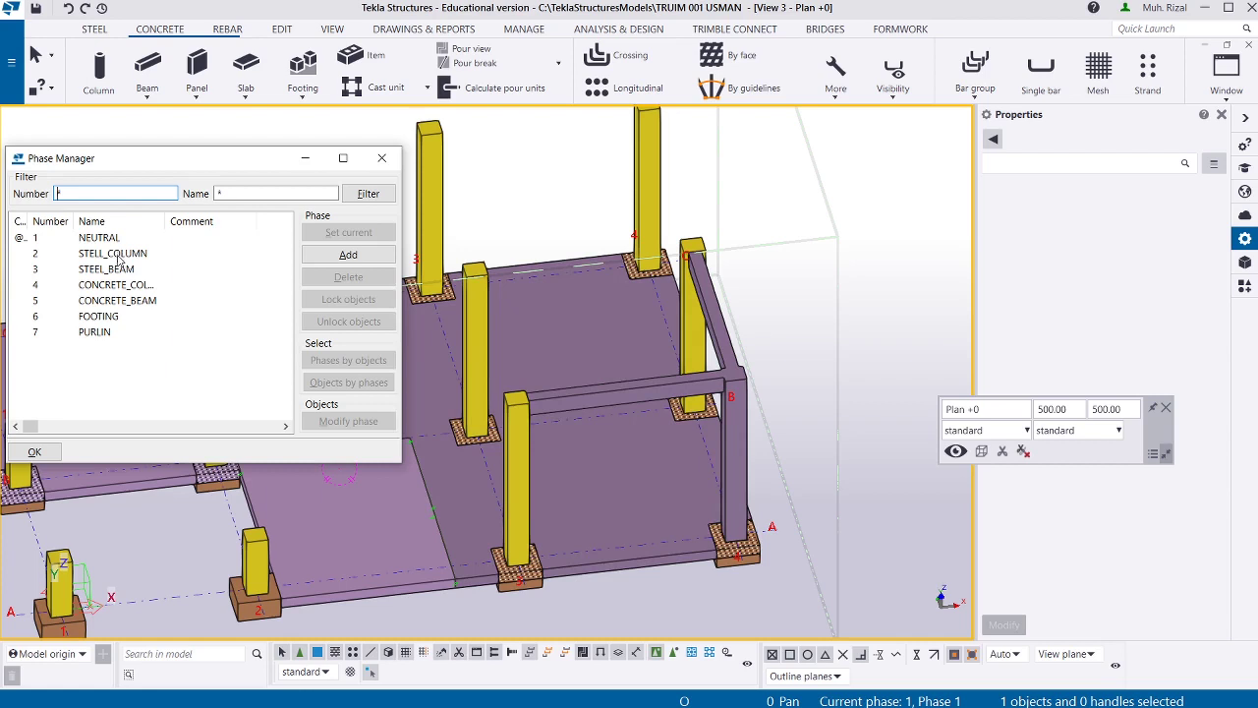
{"action": "left_click", "coordinate": [110, 285]}
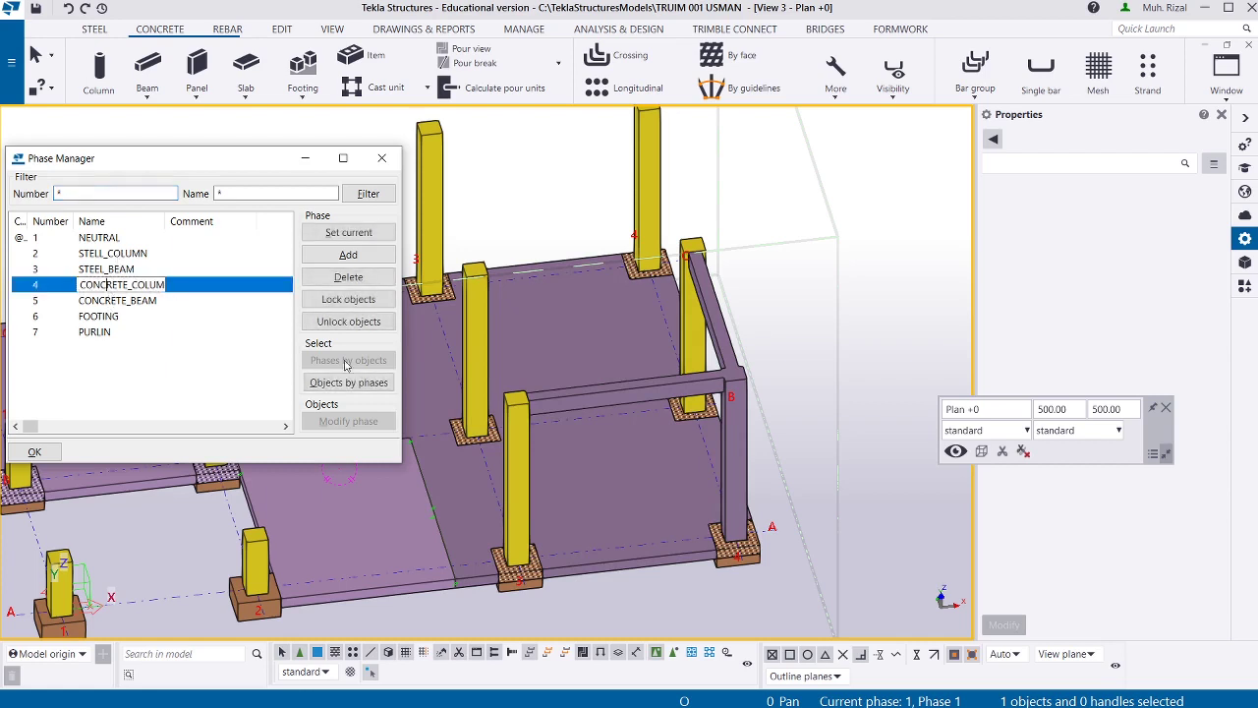
{"action": "left_click", "coordinate": [348, 383]}
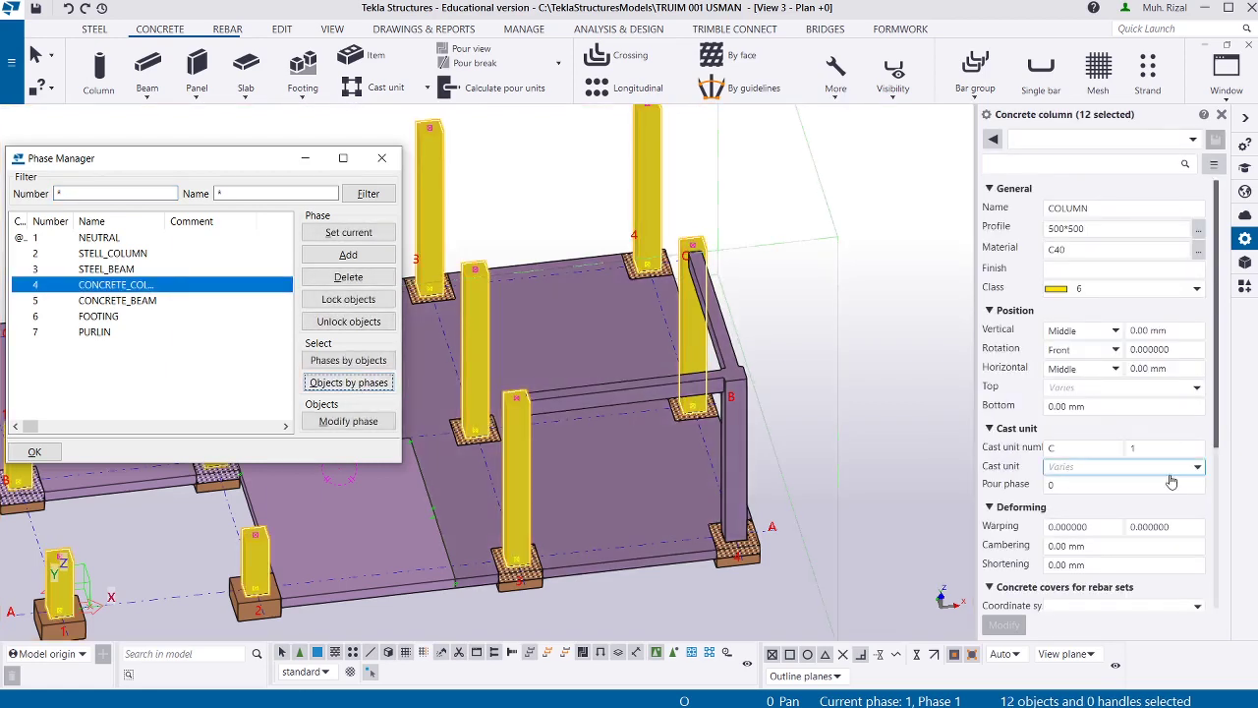
{"action": "left_click", "coordinate": [1179, 467]}
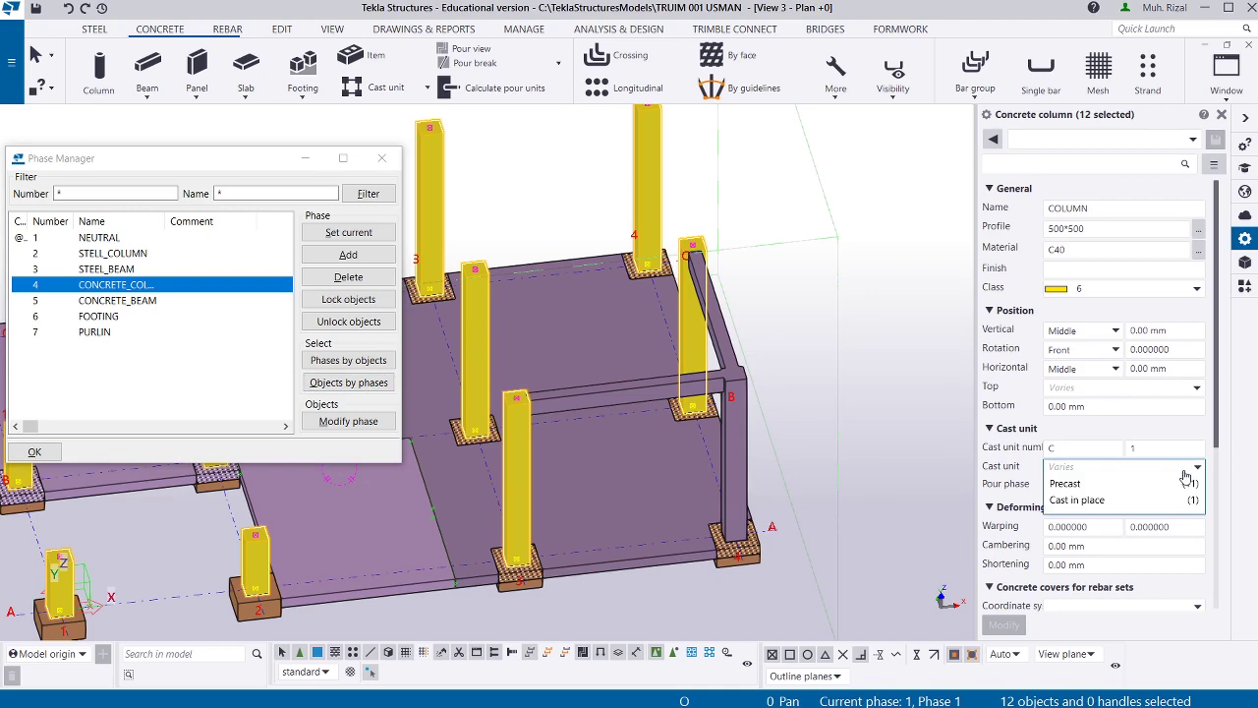
{"action": "left_click", "coordinate": [1119, 500]}
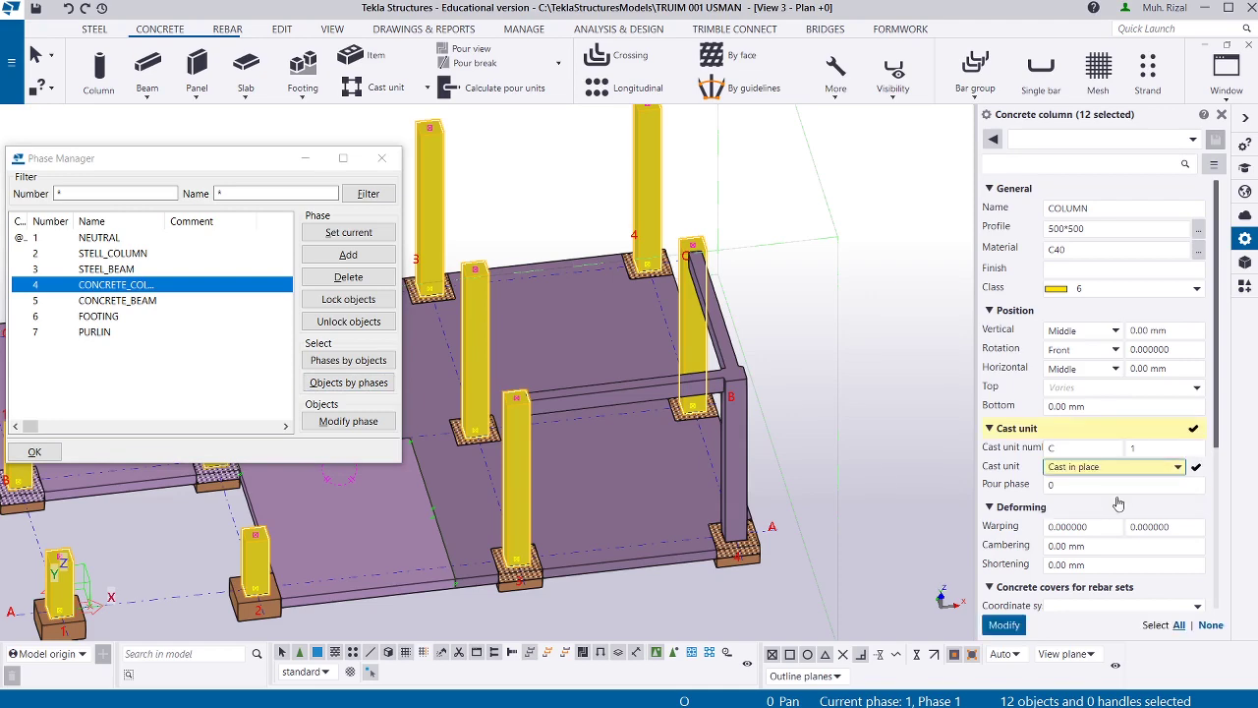
{"action": "left_click", "coordinate": [1003, 624]}
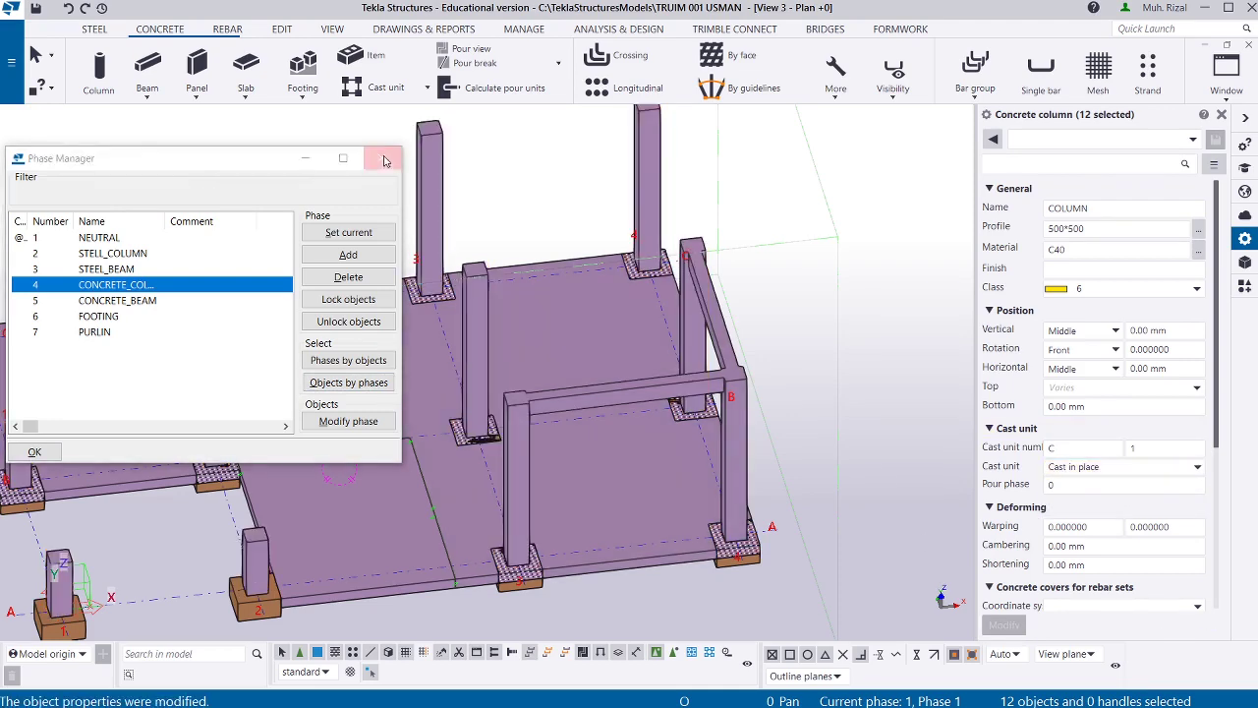
{"action": "left_click", "coordinate": [384, 157]}
{"action": "left_click", "coordinate": [903, 247]}
Select all objects of the FOOTING phase through the Phase Manager and change the pad footings' cast unit type to Cast in place.
{"action": "scroll", "coordinate": [580, 423], "scroll_direction": "down", "scroll_amount": 5}
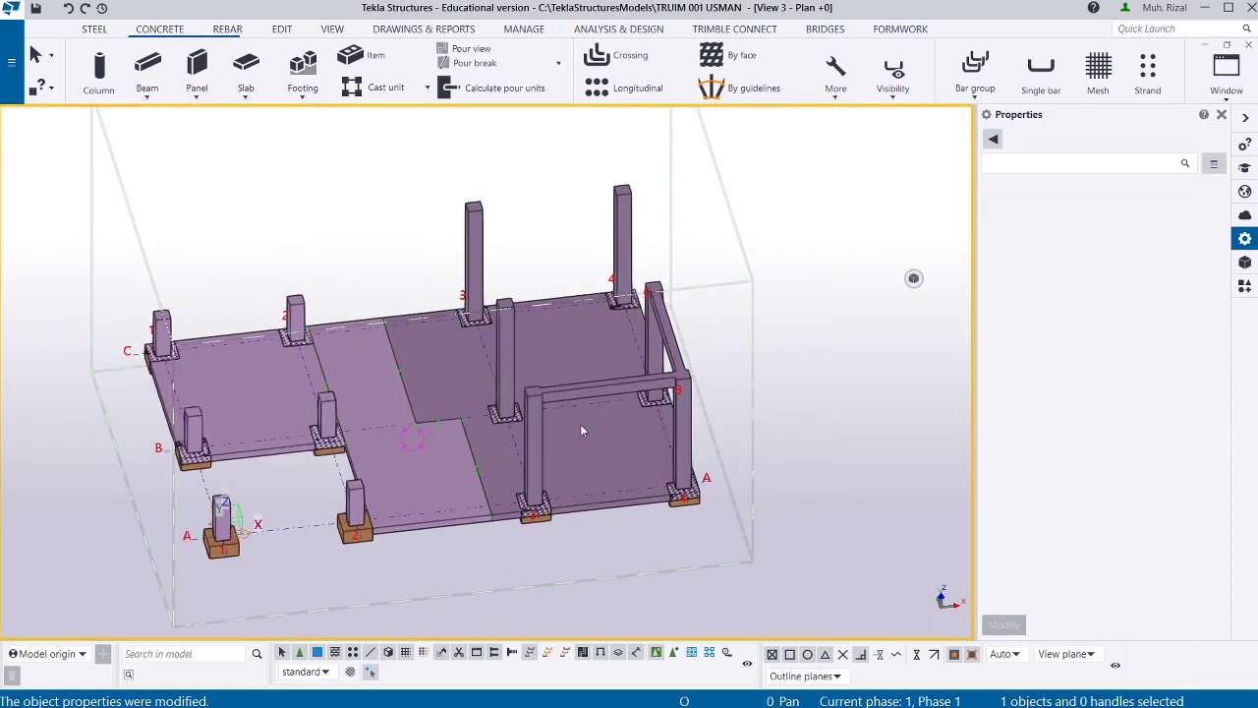
{"action": "middle_click_drag", "start_coordinate": [505, 561], "coordinate": [509, 459], "text": "ctrl"}
{"action": "scroll", "coordinate": [519, 426], "scroll_direction": "down", "scroll_amount": 3}
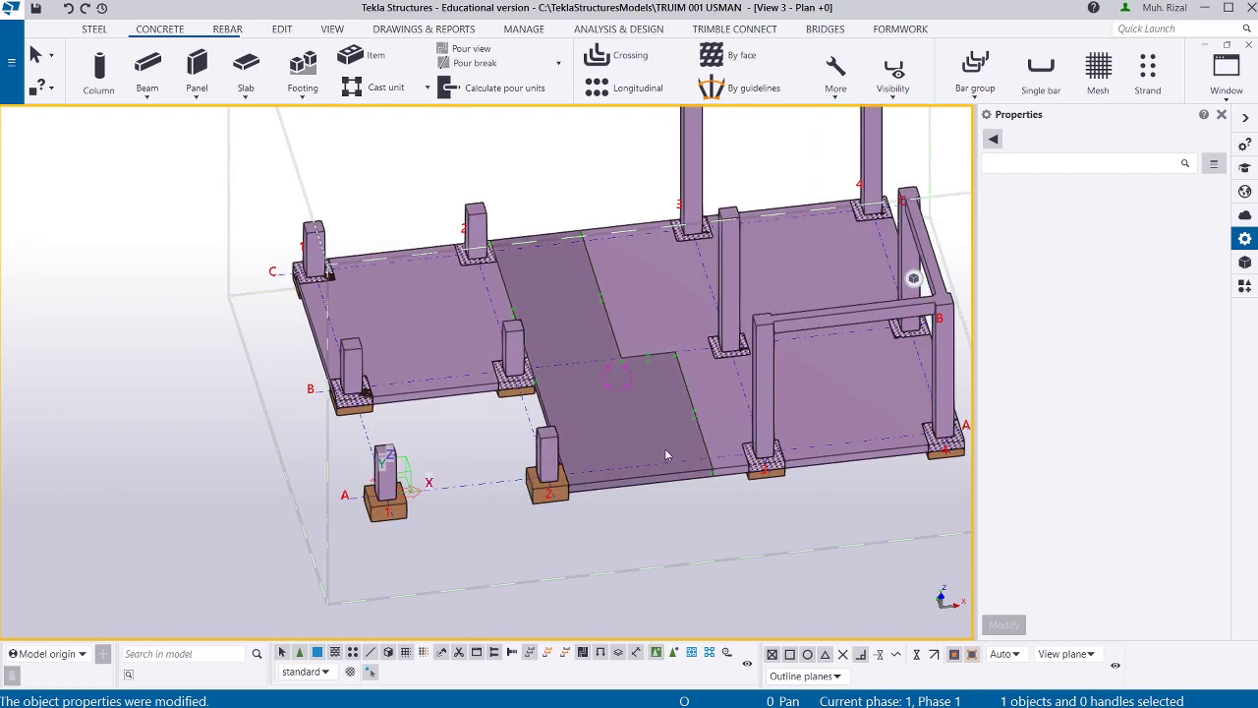
{"action": "scroll", "coordinate": [670, 410], "scroll_direction": "down", "scroll_amount": 5}
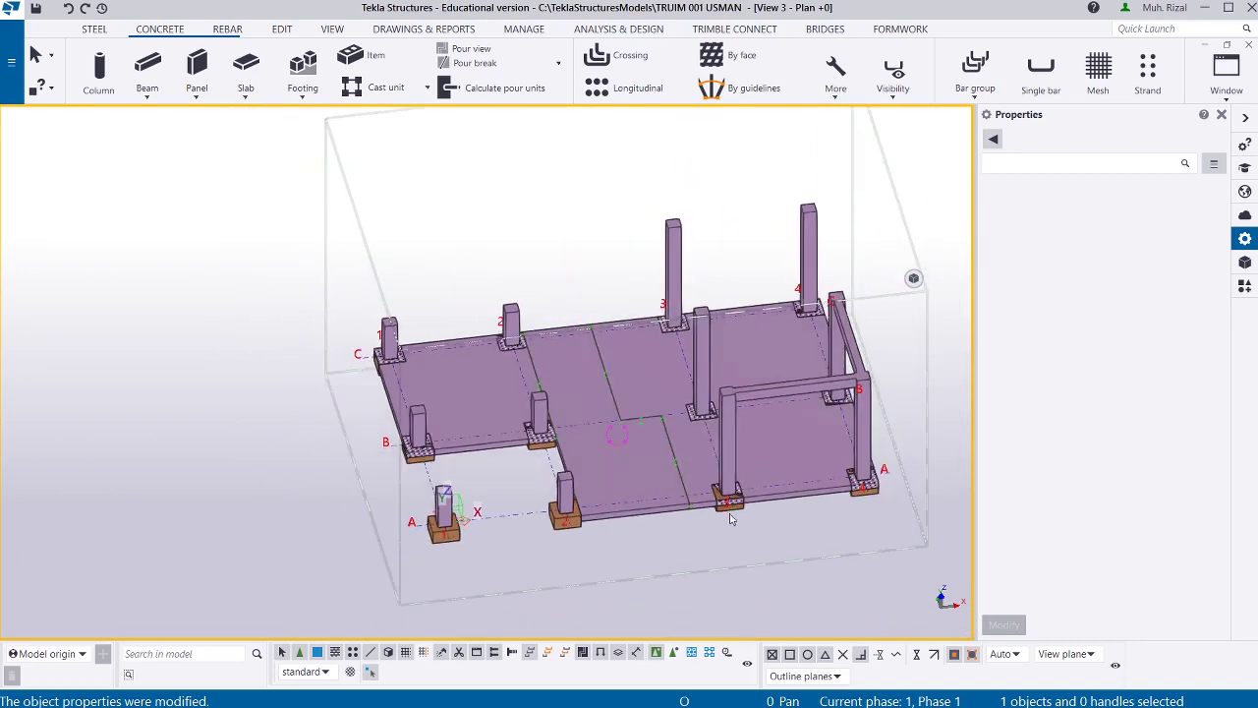
{"action": "middle_click_drag", "start_coordinate": [693, 442], "coordinate": [739, 441], "text": "ctrl"}
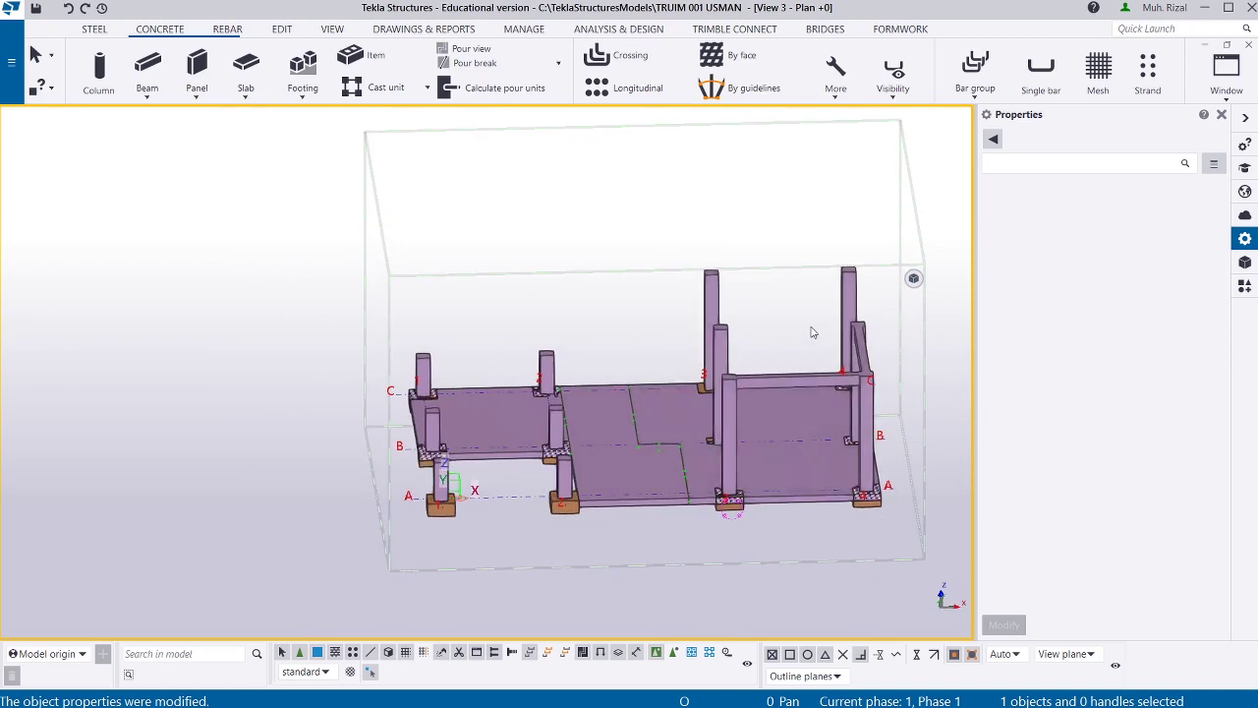
{"action": "key", "text": "ctrl+h"}
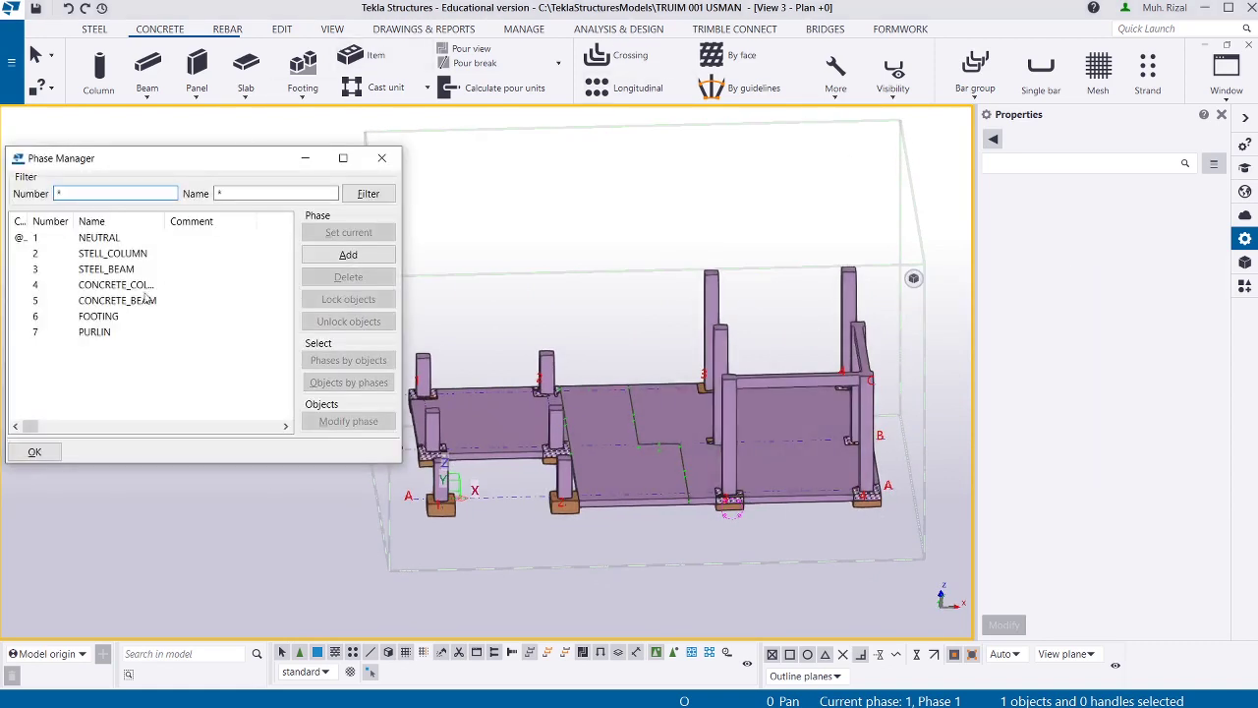
{"action": "left_click", "coordinate": [120, 316]}
{"action": "left_click", "coordinate": [328, 383]}
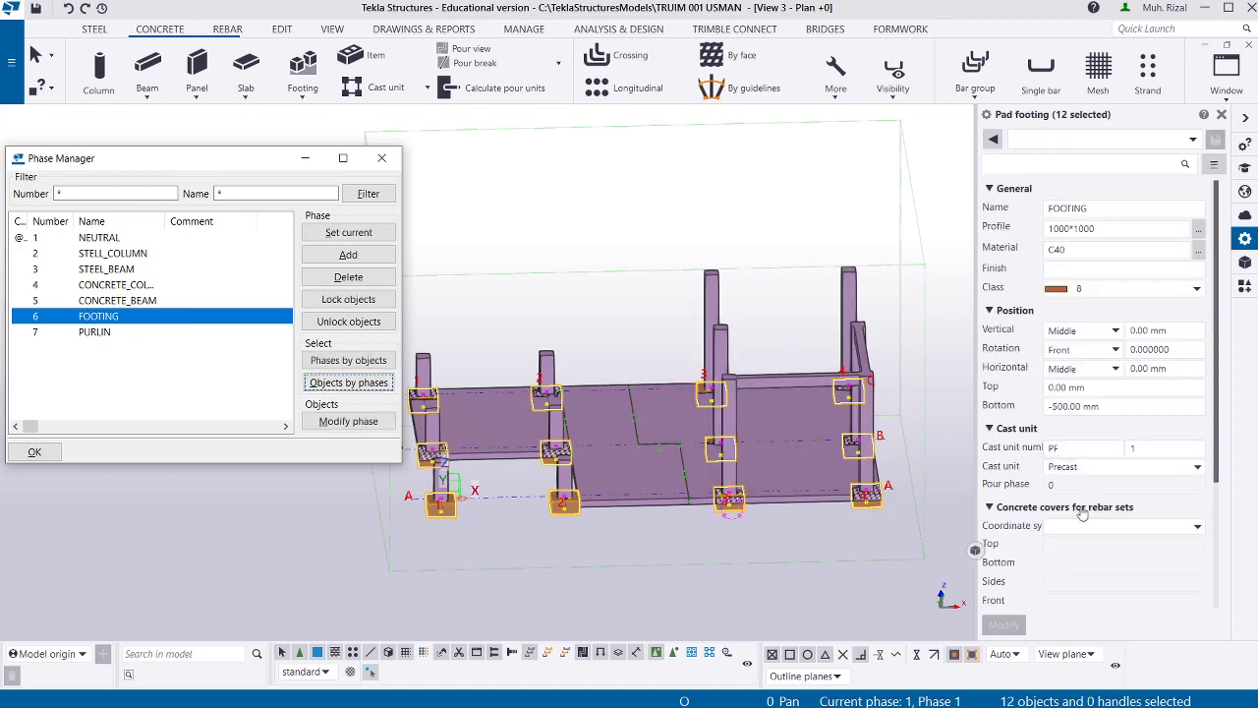
{"action": "left_click", "coordinate": [1111, 468]}
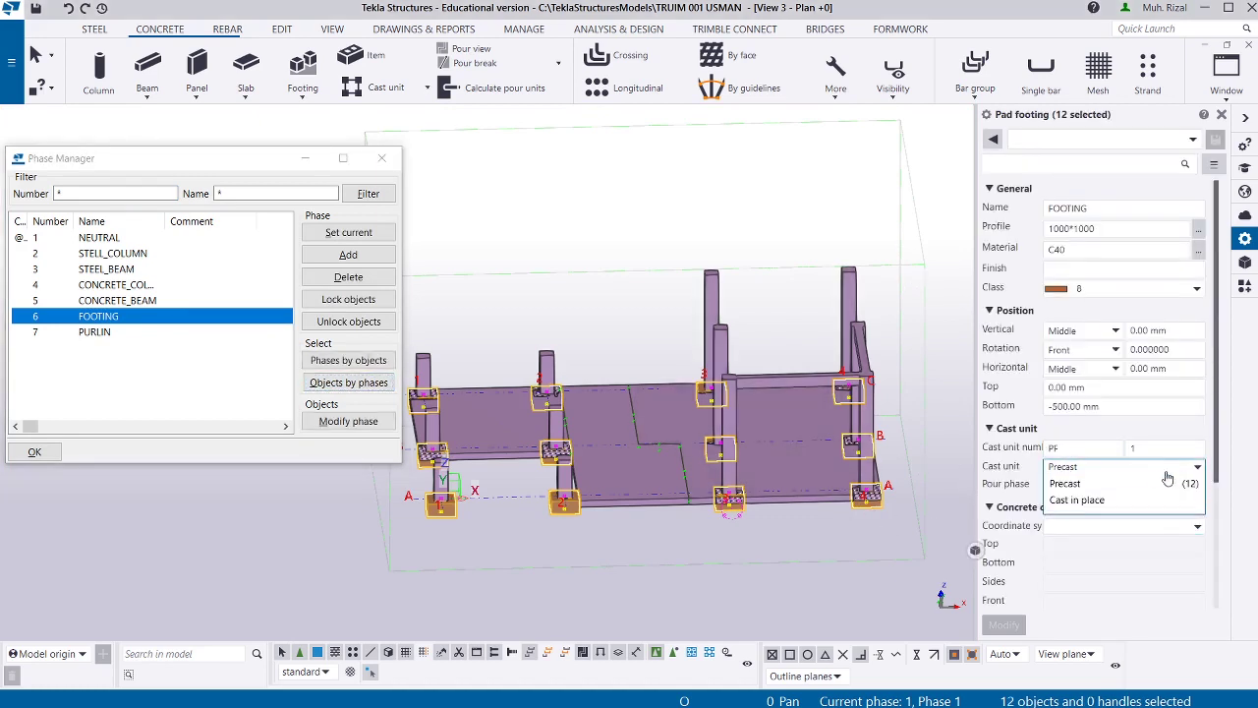
{"action": "left_click", "coordinate": [1111, 500]}
{"action": "left_click", "coordinate": [1016, 631]}
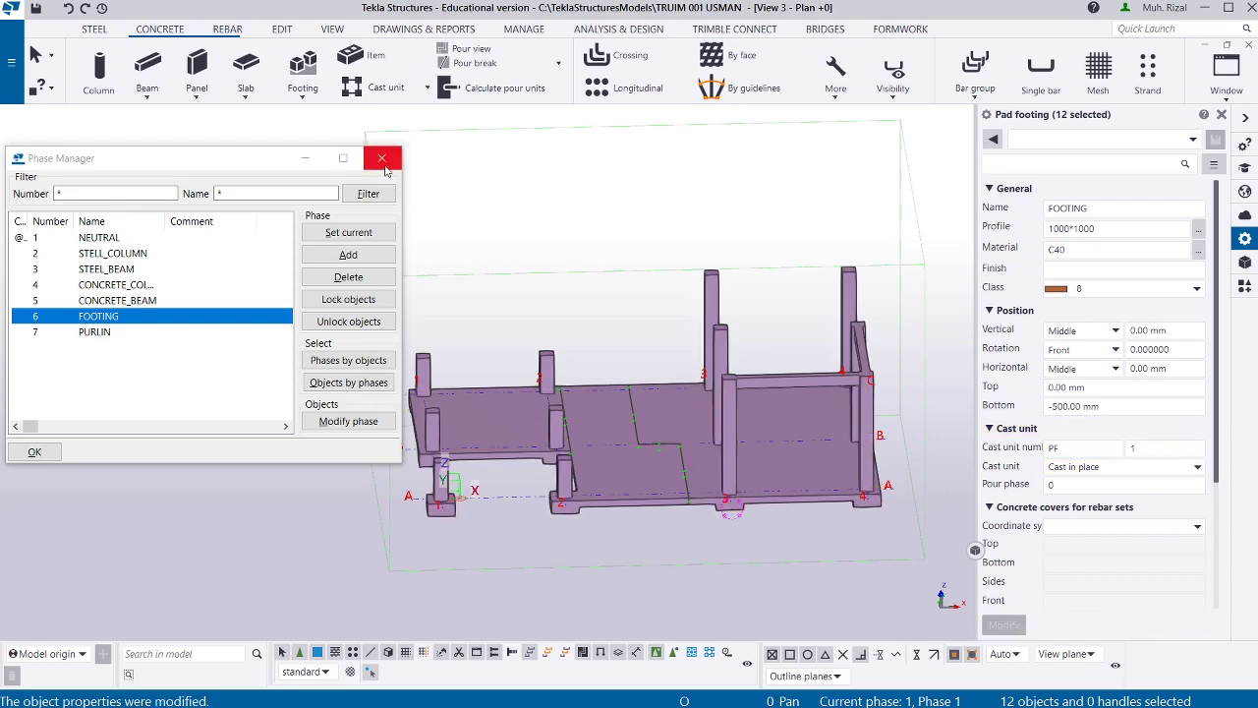
{"action": "left_click", "coordinate": [44, 454]}
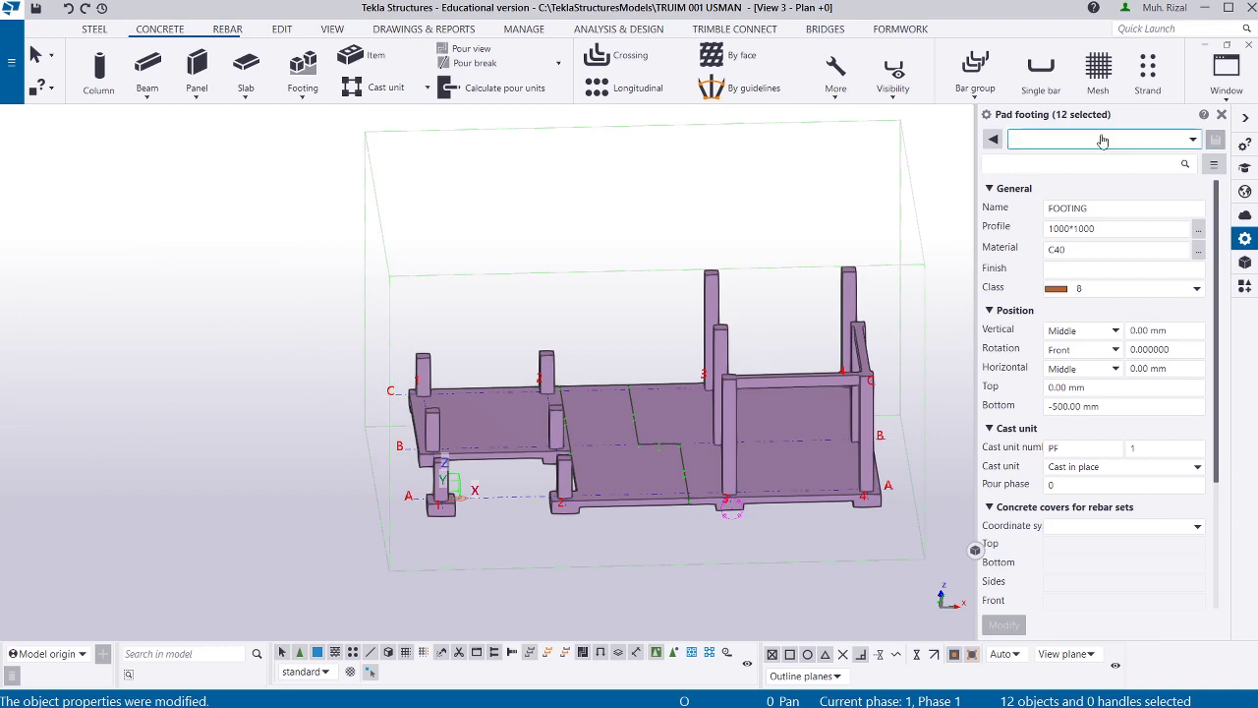
Deselect the footings and switch the pour view off and on again to compare the parts with the pour objects.
{"action": "left_click", "coordinate": [1214, 165]}
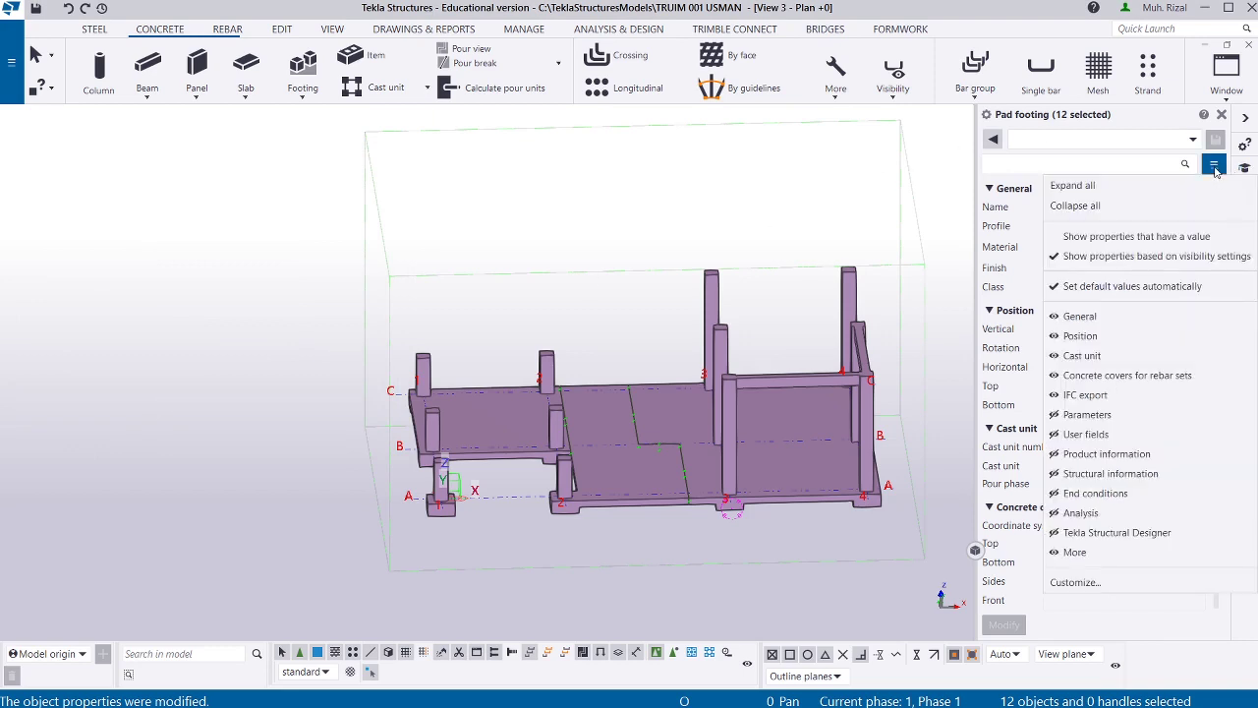
{"action": "left_click", "coordinate": [1213, 167]}
{"action": "left_click", "coordinate": [923, 216]}
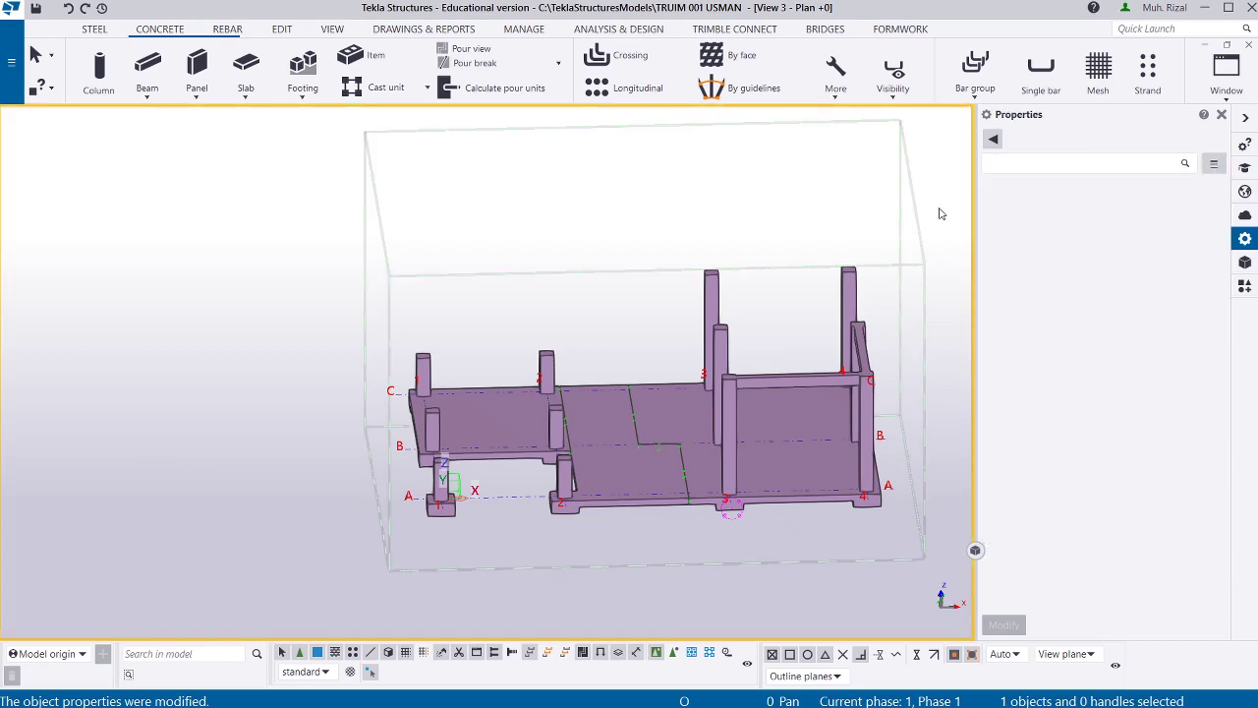
{"action": "left_click", "coordinate": [479, 49]}
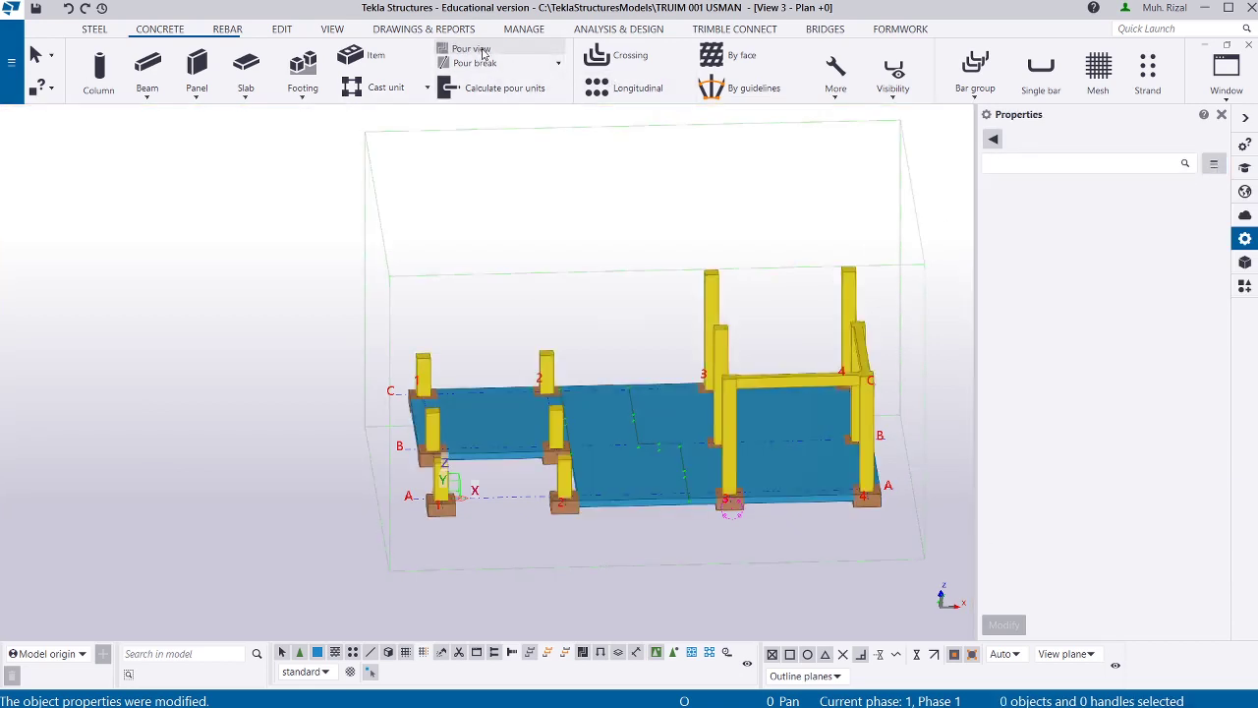
{"action": "left_click", "coordinate": [480, 50]}
Select the pour objects of the slab in turn to review their pour properties, and clear the selection.
{"action": "left_click", "coordinate": [798, 423]}
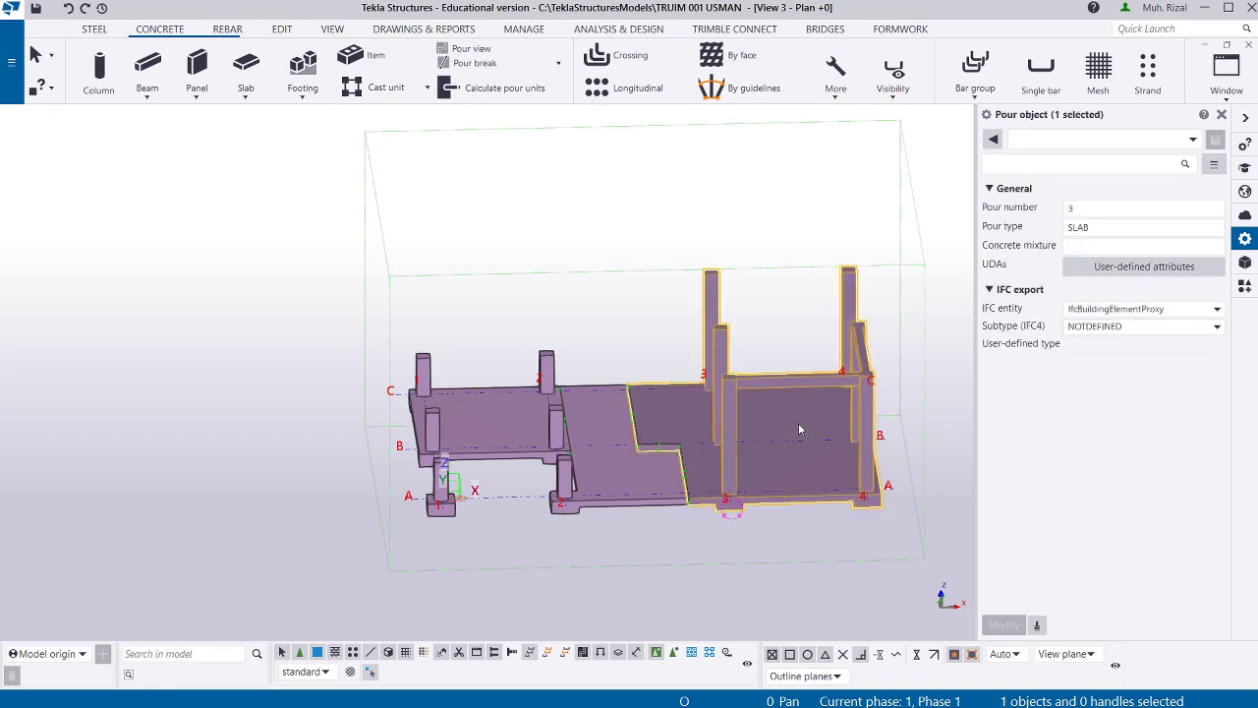
{"action": "left_click", "coordinate": [1215, 166]}
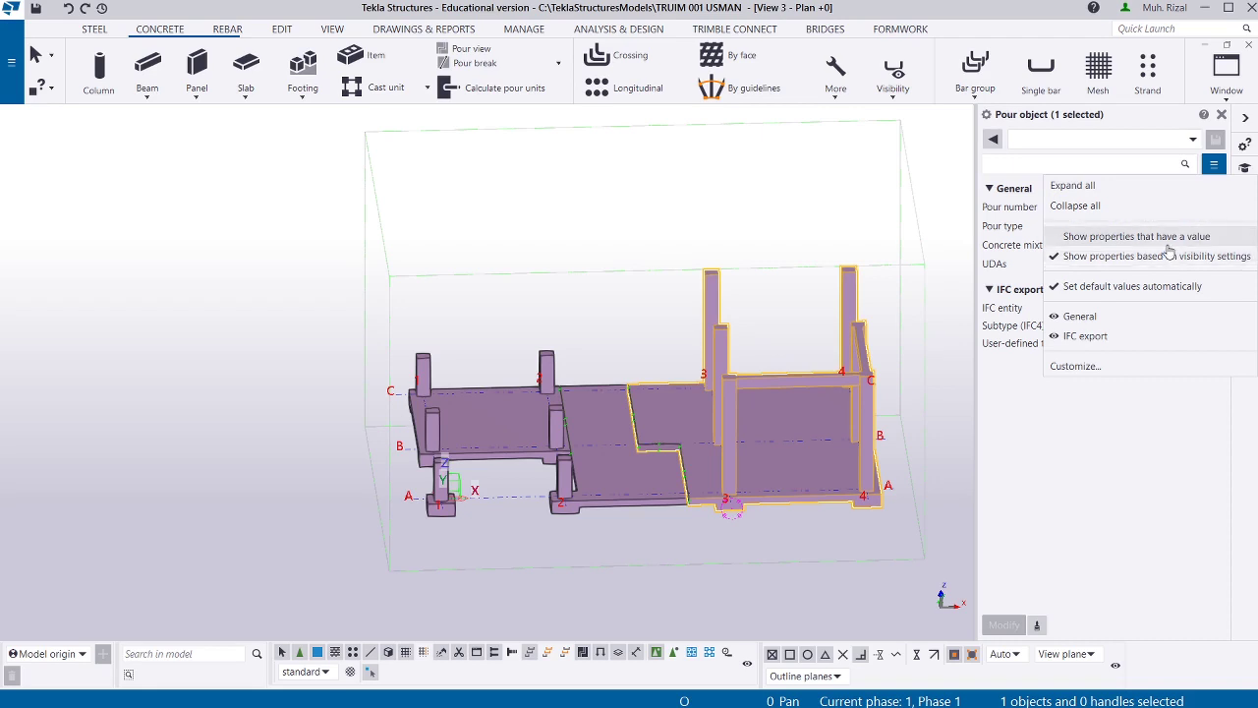
{"action": "left_click", "coordinate": [1215, 169]}
{"action": "left_click", "coordinate": [1215, 169]}
{"action": "left_click", "coordinate": [898, 536]}
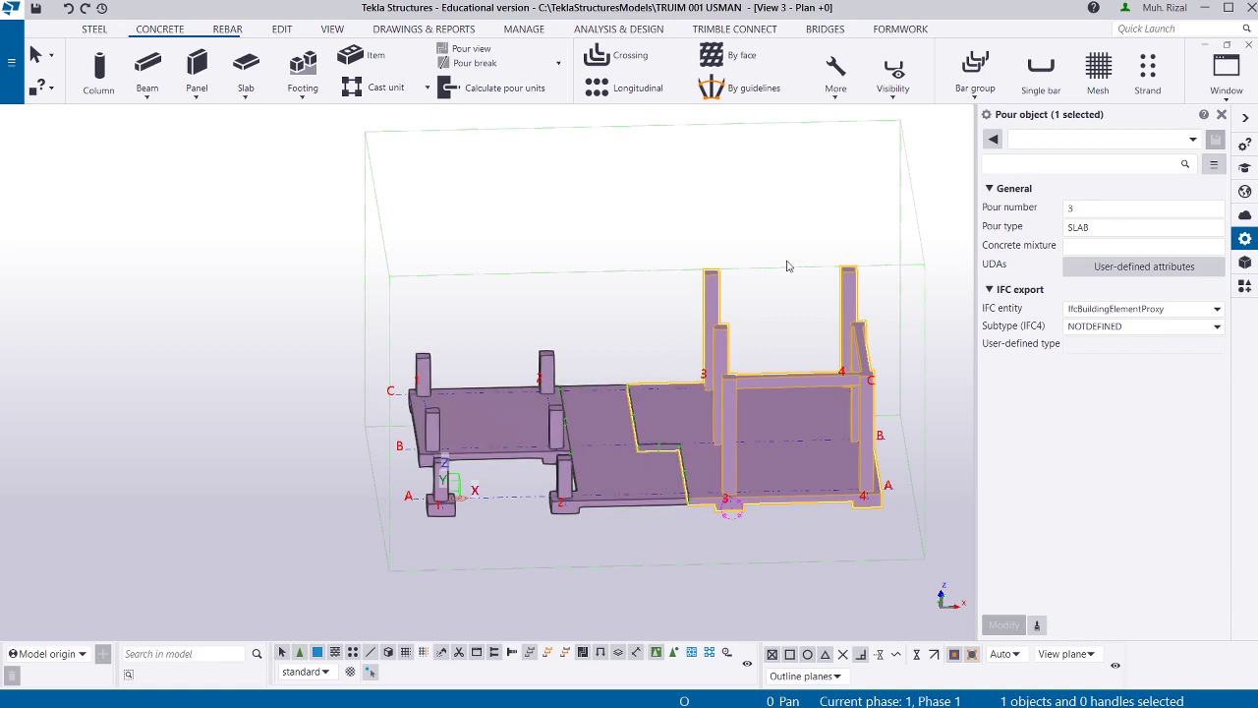
{"action": "left_click", "coordinate": [524, 427]}
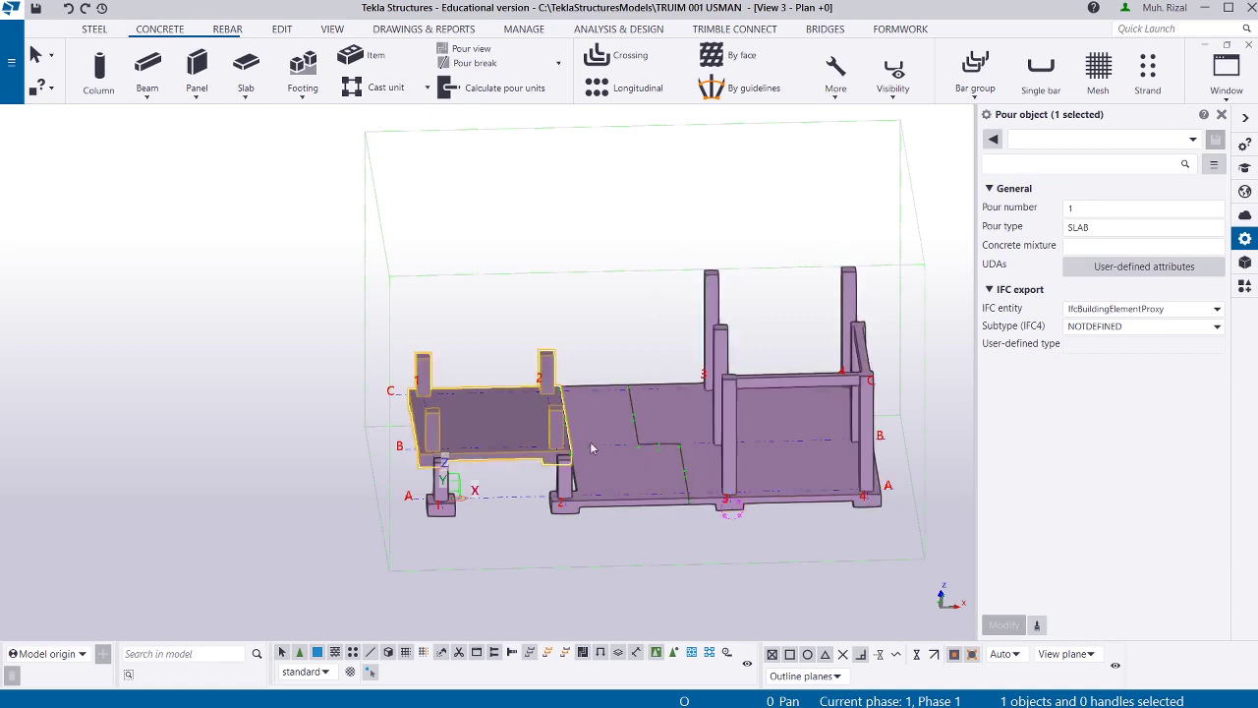
{"action": "left_click", "coordinate": [648, 475]}
{"action": "left_click", "coordinate": [681, 412]}
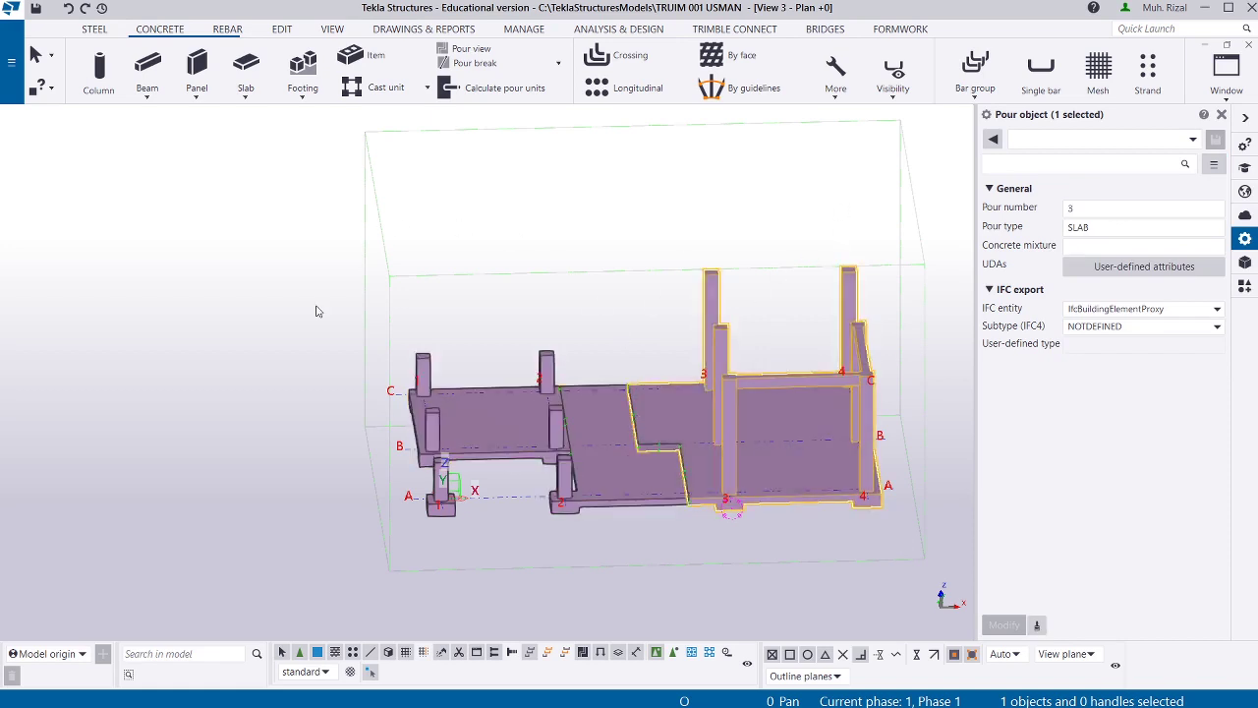
{"action": "left_click", "coordinate": [357, 525]}
Open the view properties of Plan +0 and review its object representation settings and the available representation presets.
{"action": "scroll", "coordinate": [356, 525], "scroll_direction": "down", "scroll_amount": 2}
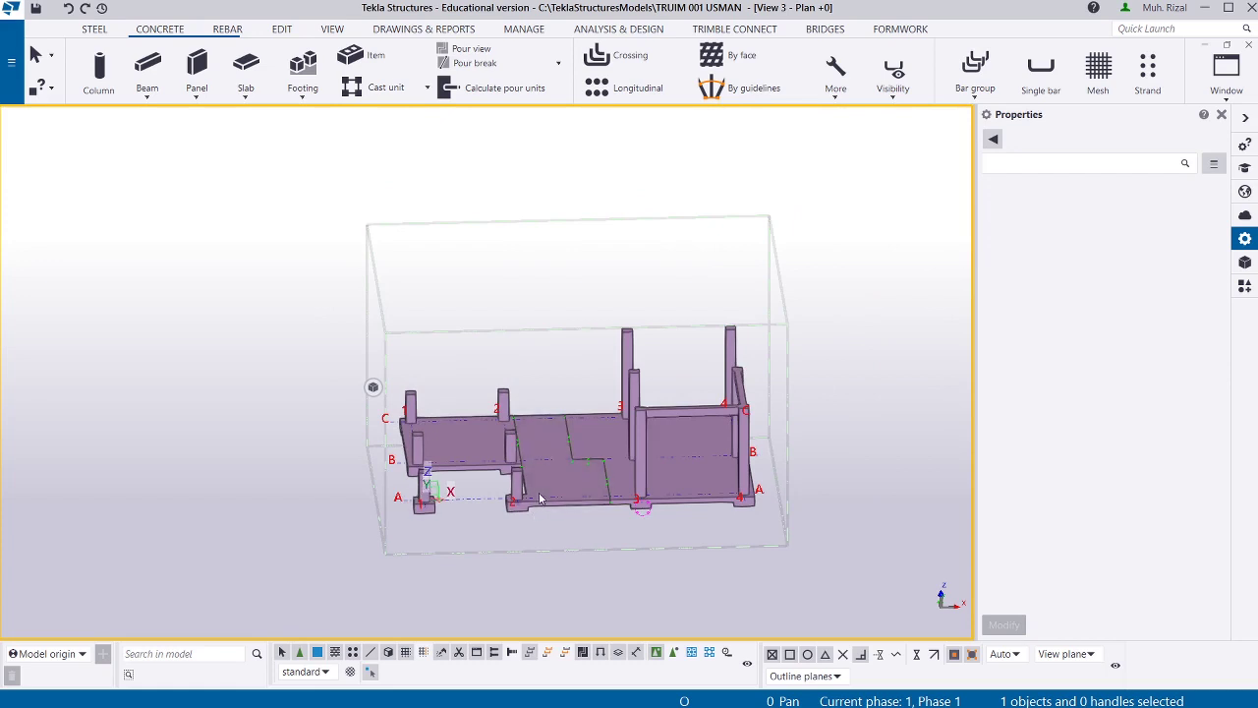
{"action": "middle_click_drag", "start_coordinate": [425, 484], "coordinate": [929, 380], "text": "ctrl"}
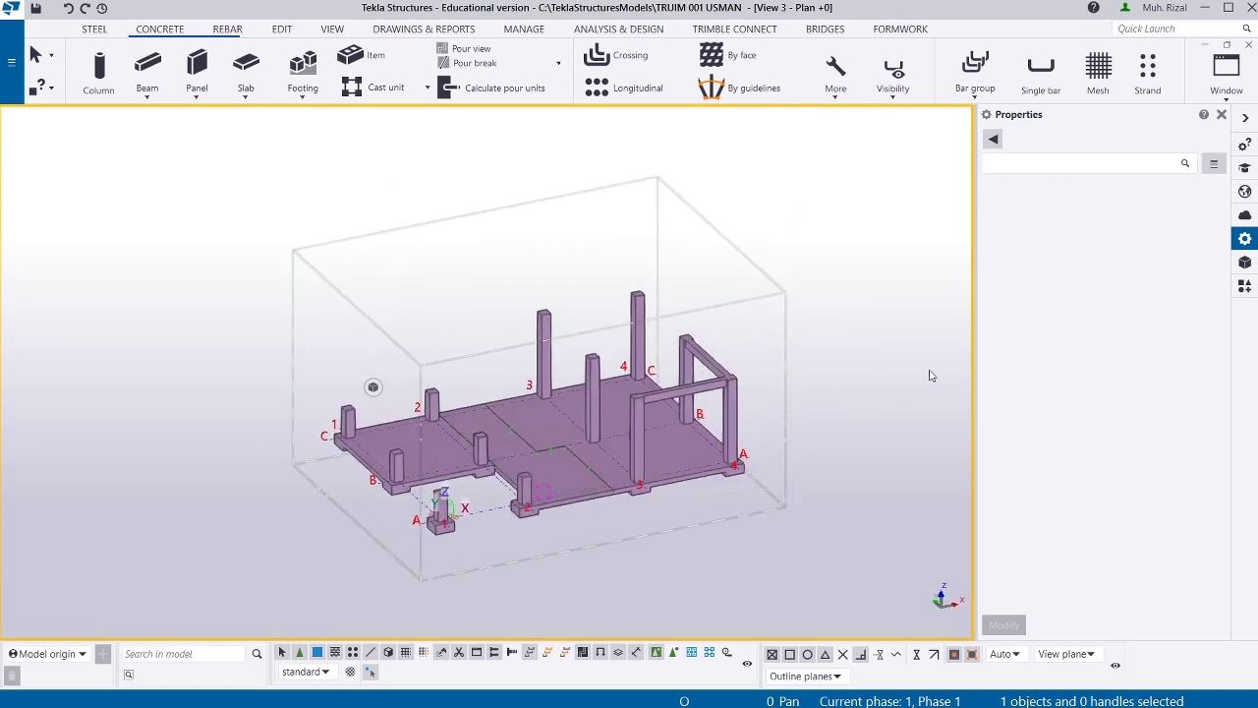
{"action": "left_click", "coordinate": [332, 30]}
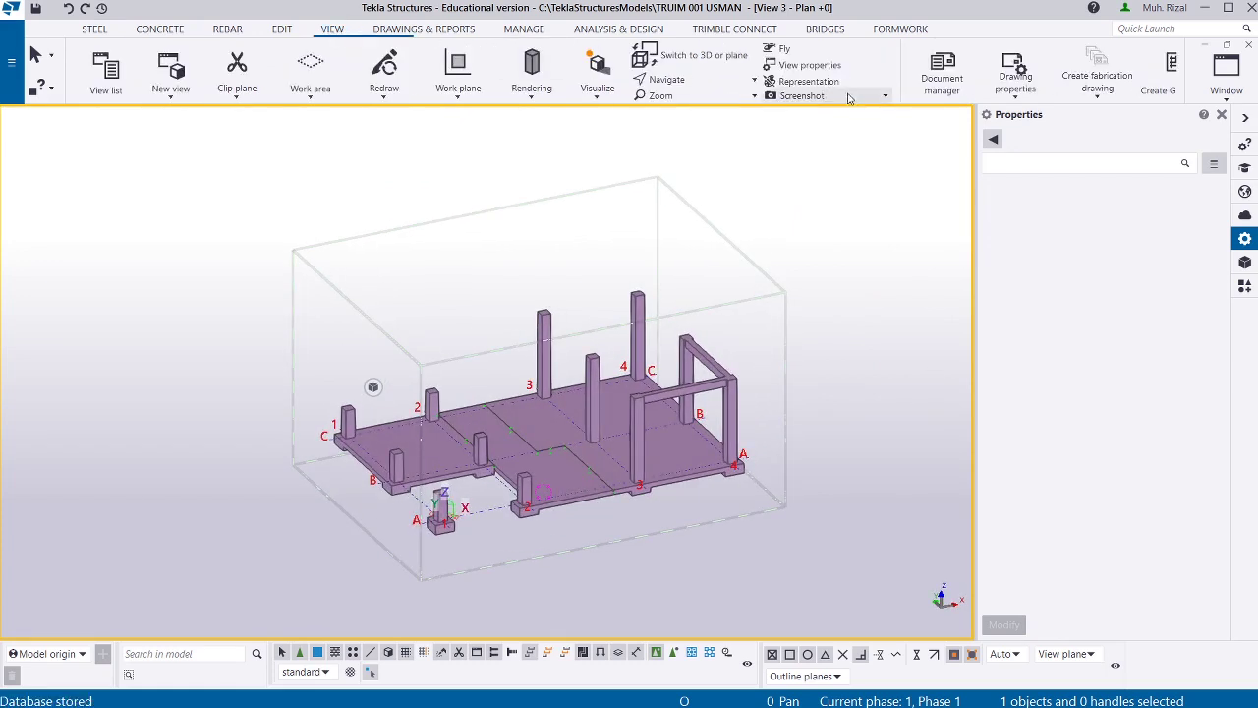
{"action": "double_click", "coordinate": [862, 224]}
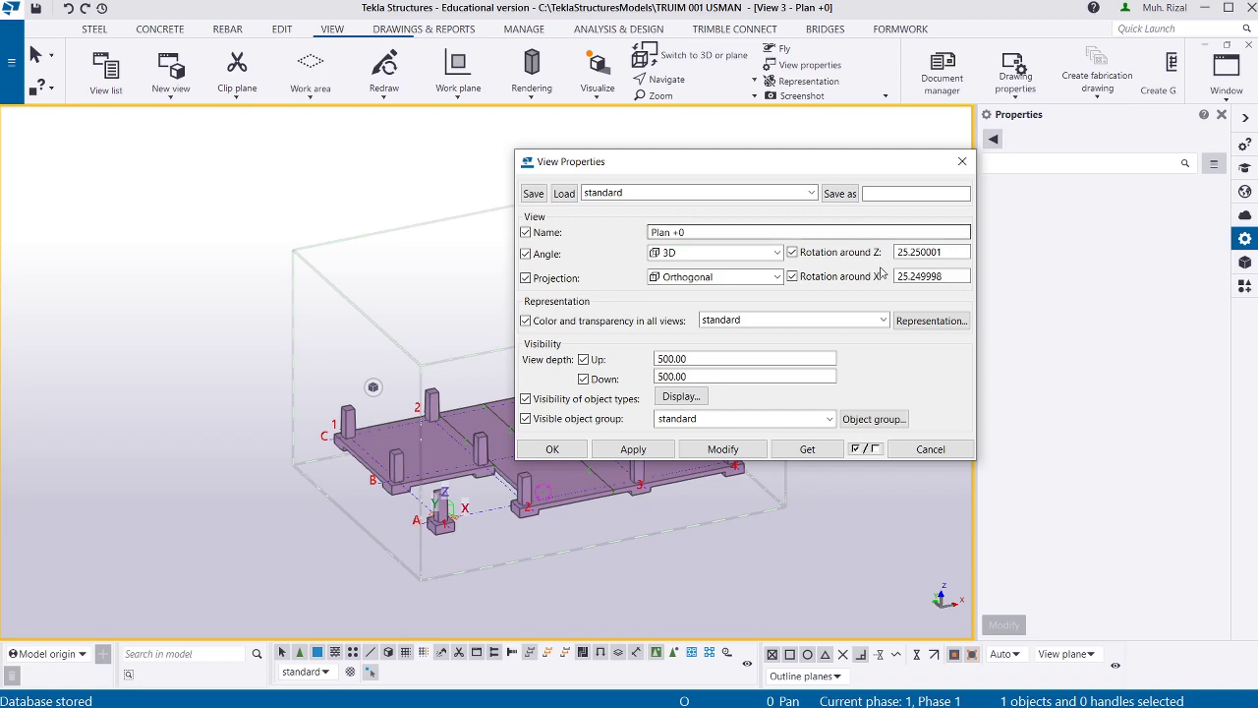
{"action": "left_click", "coordinate": [912, 328]}
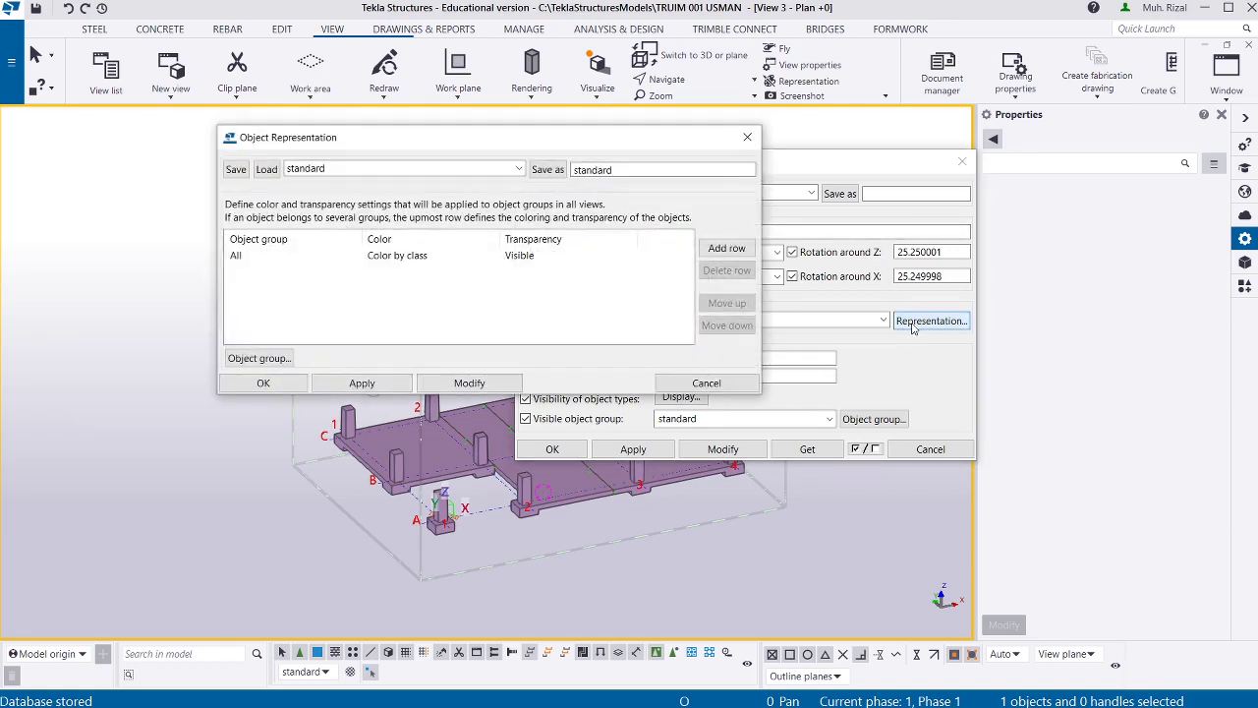
{"action": "left_click", "coordinate": [747, 137]}
{"action": "left_click", "coordinate": [882, 320]}
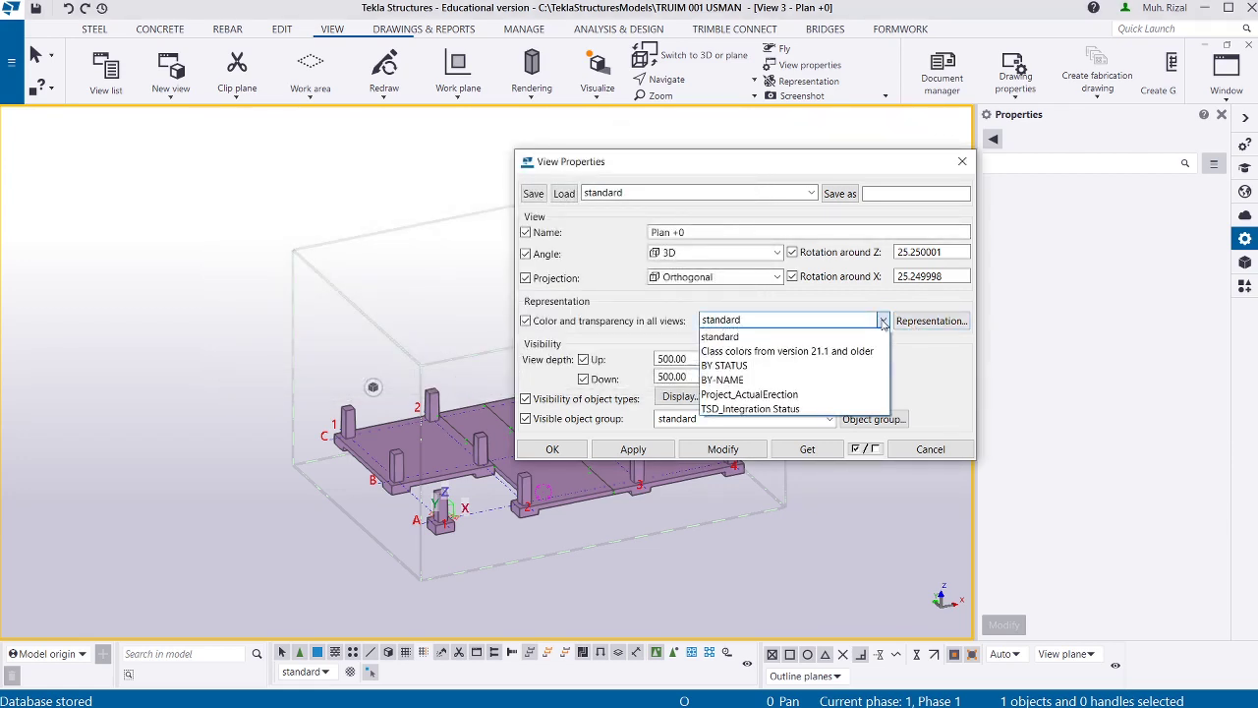
{"action": "left_click", "coordinate": [882, 320]}
Add three rows to the object group list of the standard object representation.
{"action": "left_click", "coordinate": [928, 321]}
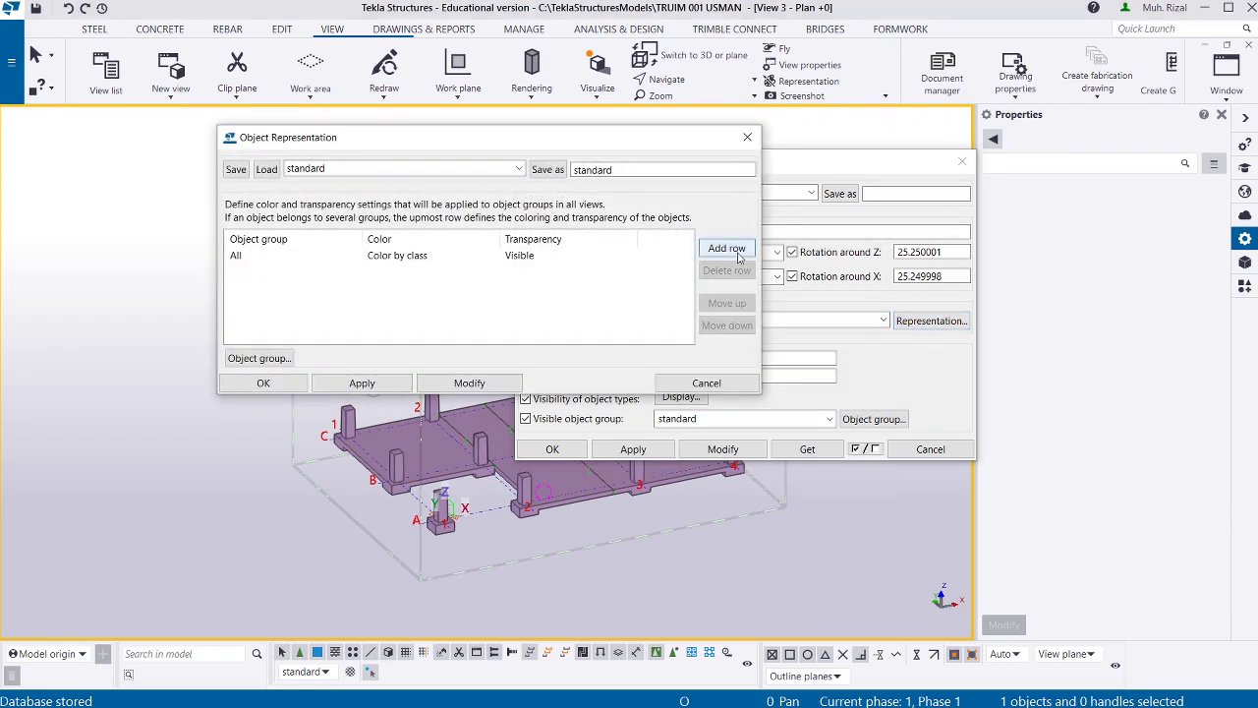
{"action": "left_click", "coordinate": [727, 248]}
{"action": "left_click", "coordinate": [727, 249]}
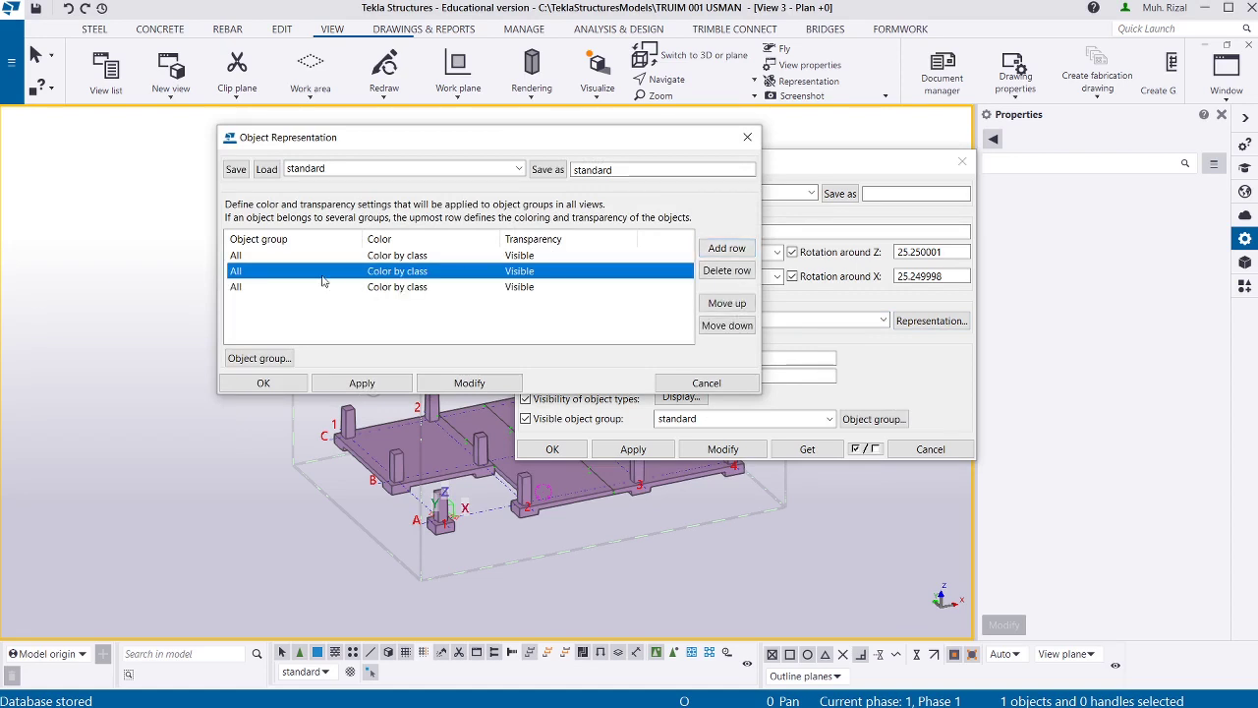
{"action": "left_click", "coordinate": [727, 248]}
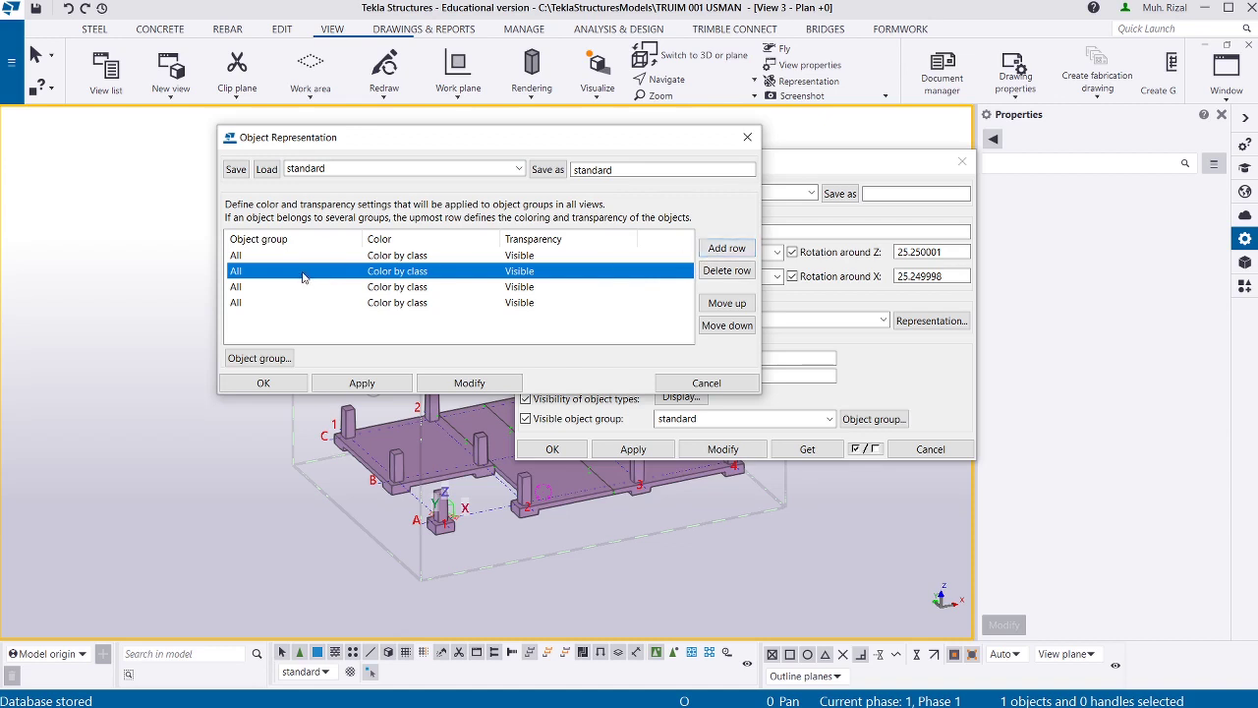
Open the object group definition for the first representation row, enable its filter rule and set the category to Pour object.
{"action": "left_click", "coordinate": [255, 259]}
{"action": "left_click", "coordinate": [277, 359]}
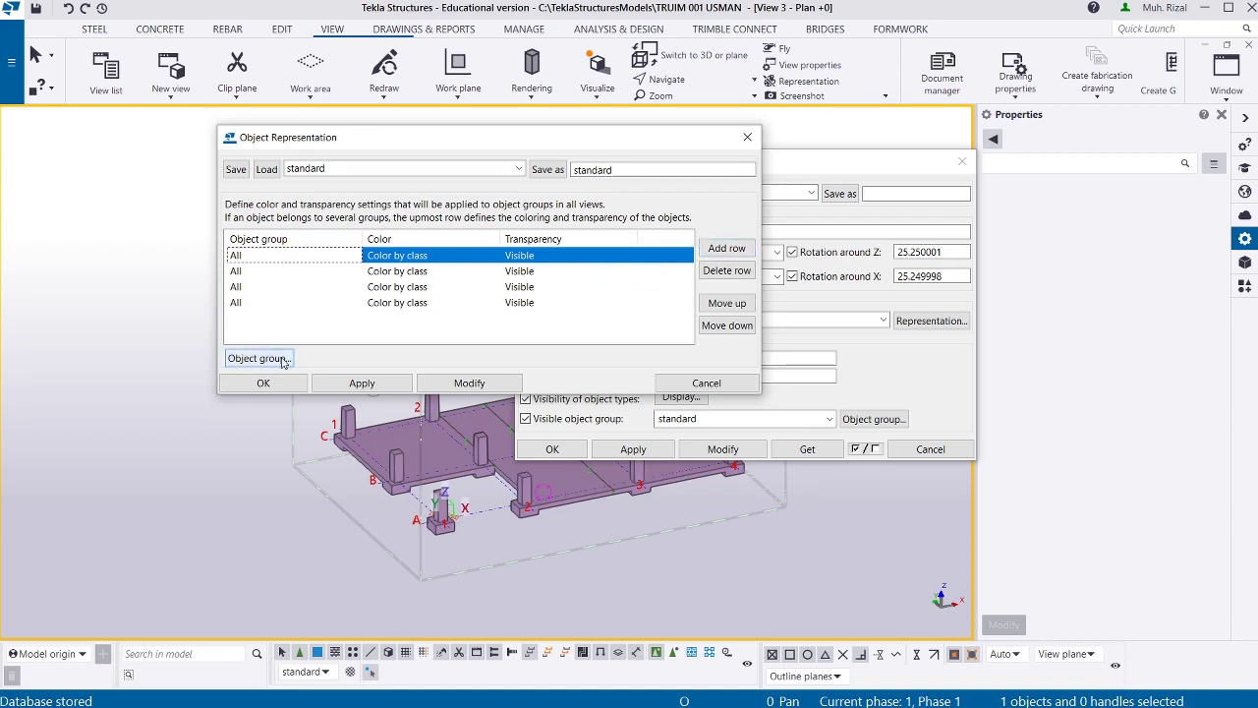
{"action": "left_click", "coordinate": [265, 359]}
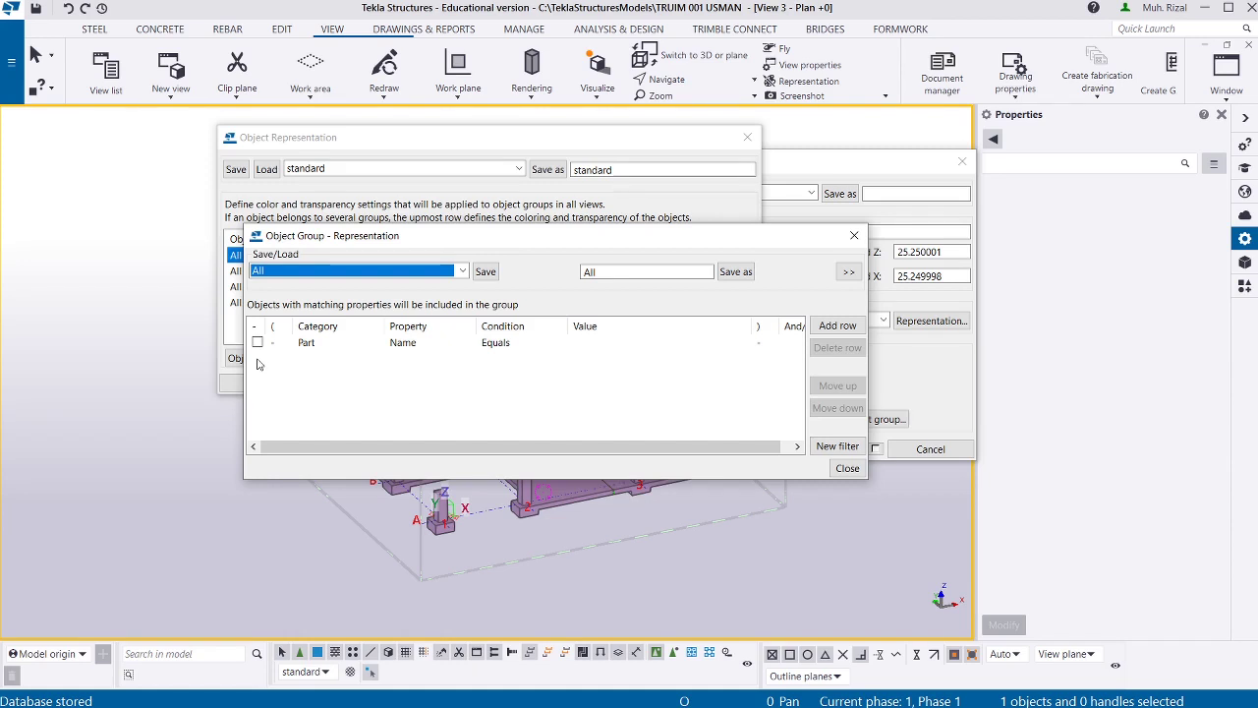
{"action": "left_click", "coordinate": [258, 342]}
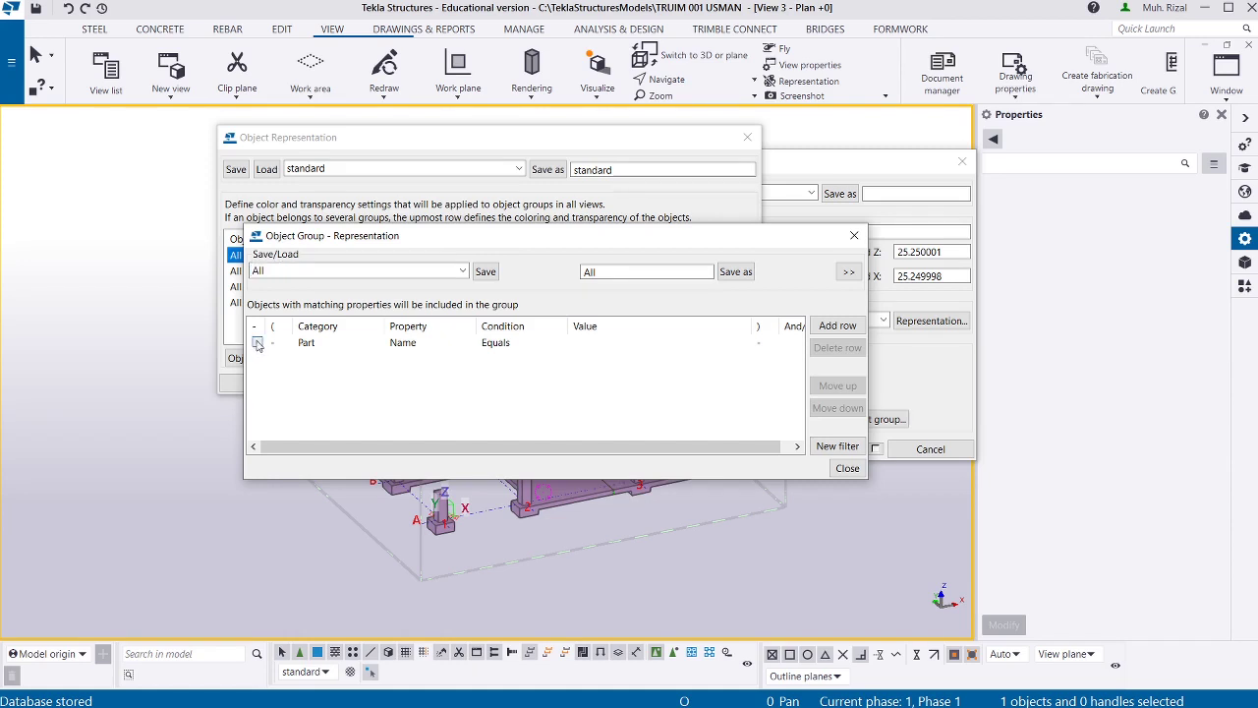
{"action": "left_click", "coordinate": [421, 346]}
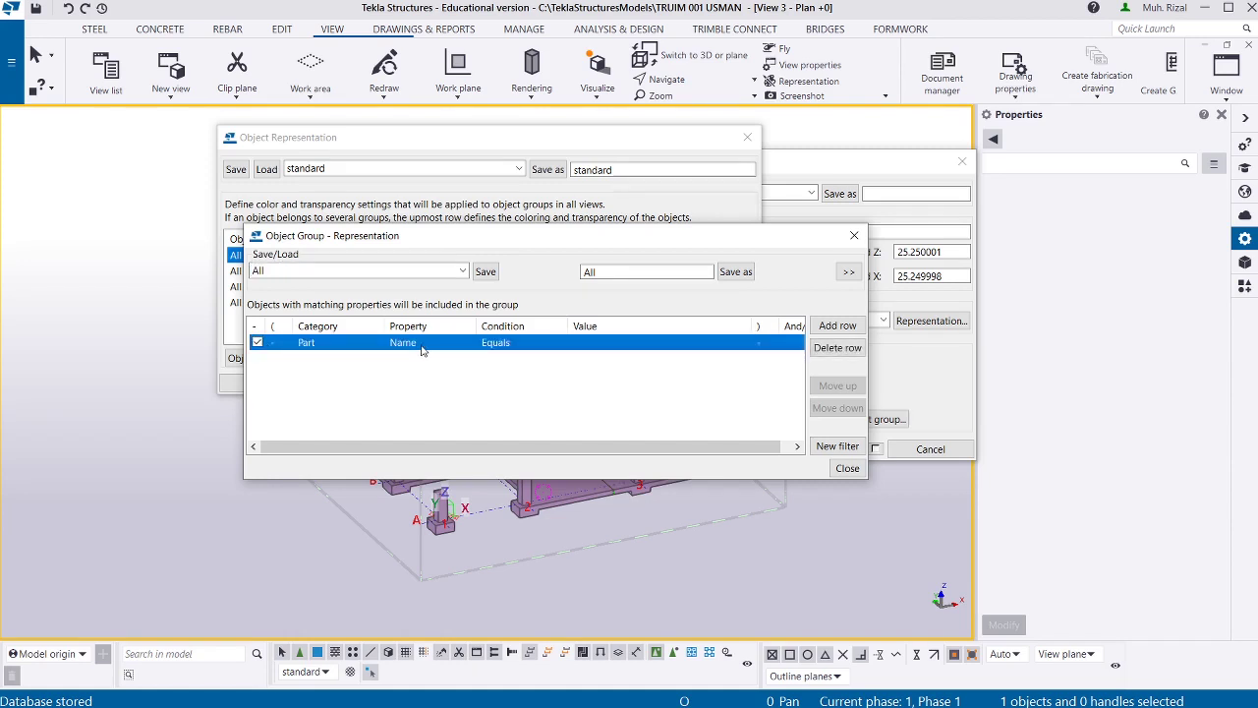
{"action": "left_click", "coordinate": [365, 344]}
{"action": "left_click", "coordinate": [376, 343]}
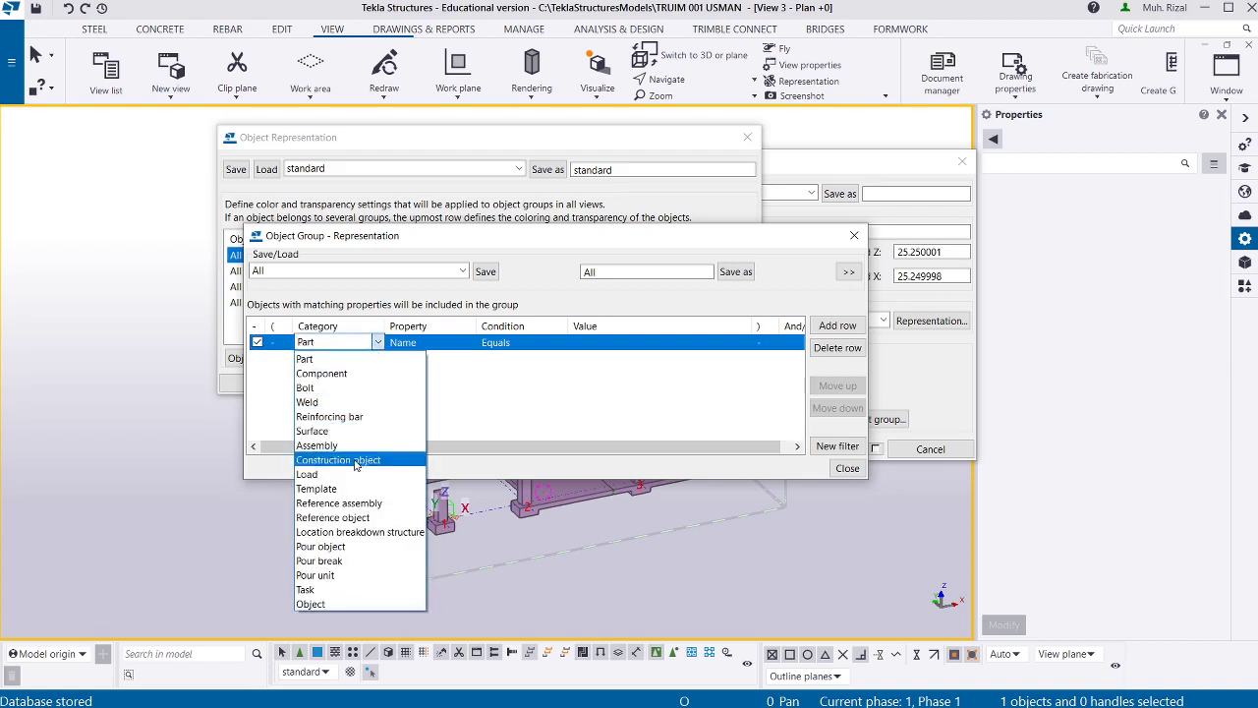
{"action": "left_click", "coordinate": [339, 547]}
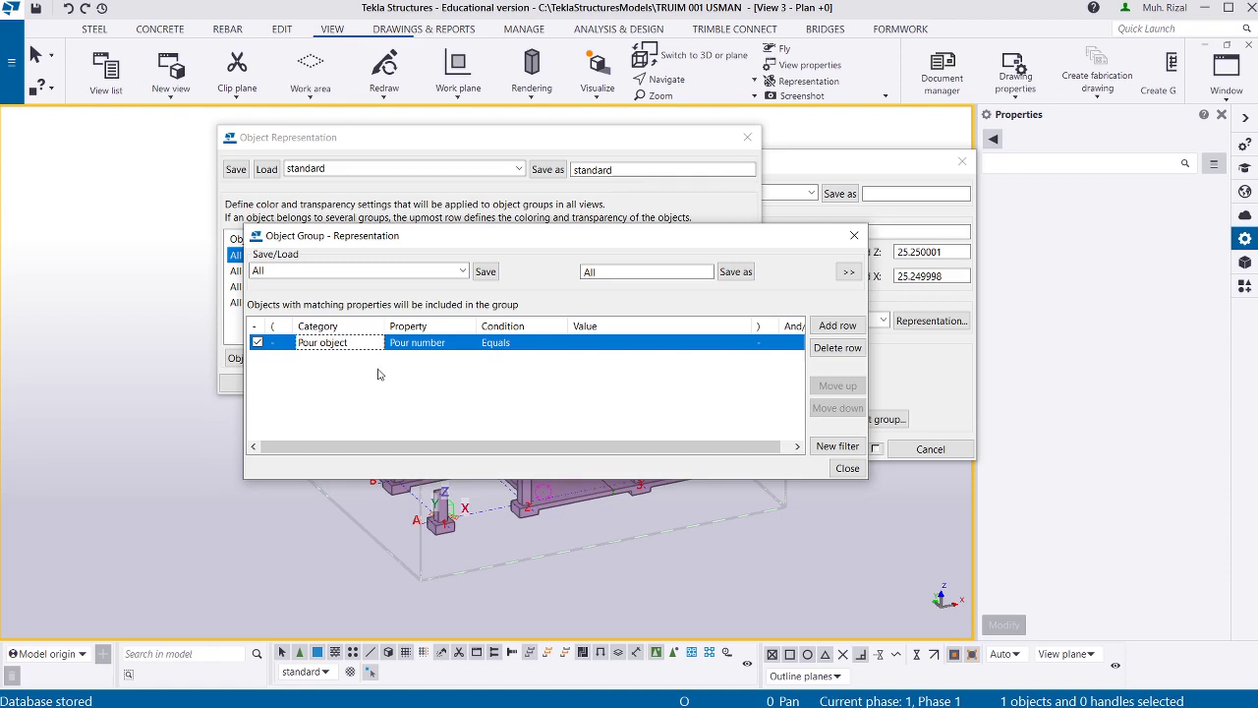
Keep Pour number as the rule's property with the Equals condition and set its value to 1.
{"action": "left_click", "coordinate": [445, 395]}
{"action": "left_click", "coordinate": [448, 344]}
{"action": "left_click", "coordinate": [468, 343]}
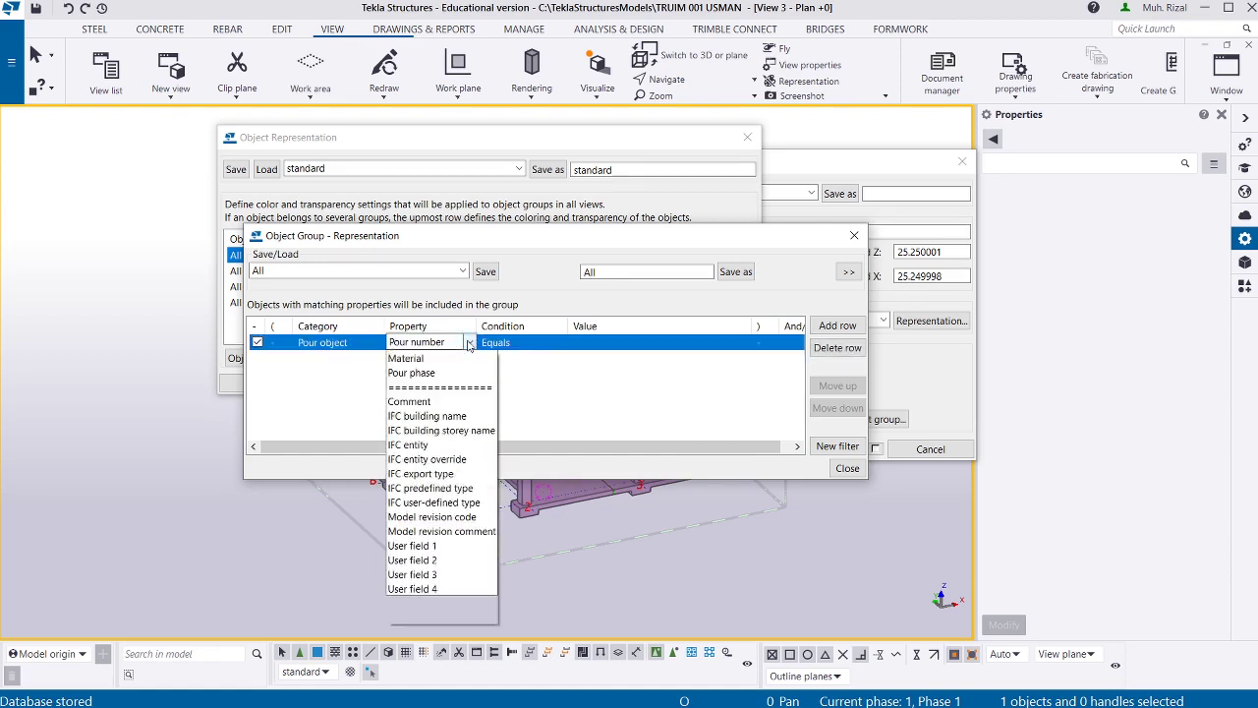
{"action": "left_click", "coordinate": [468, 343]}
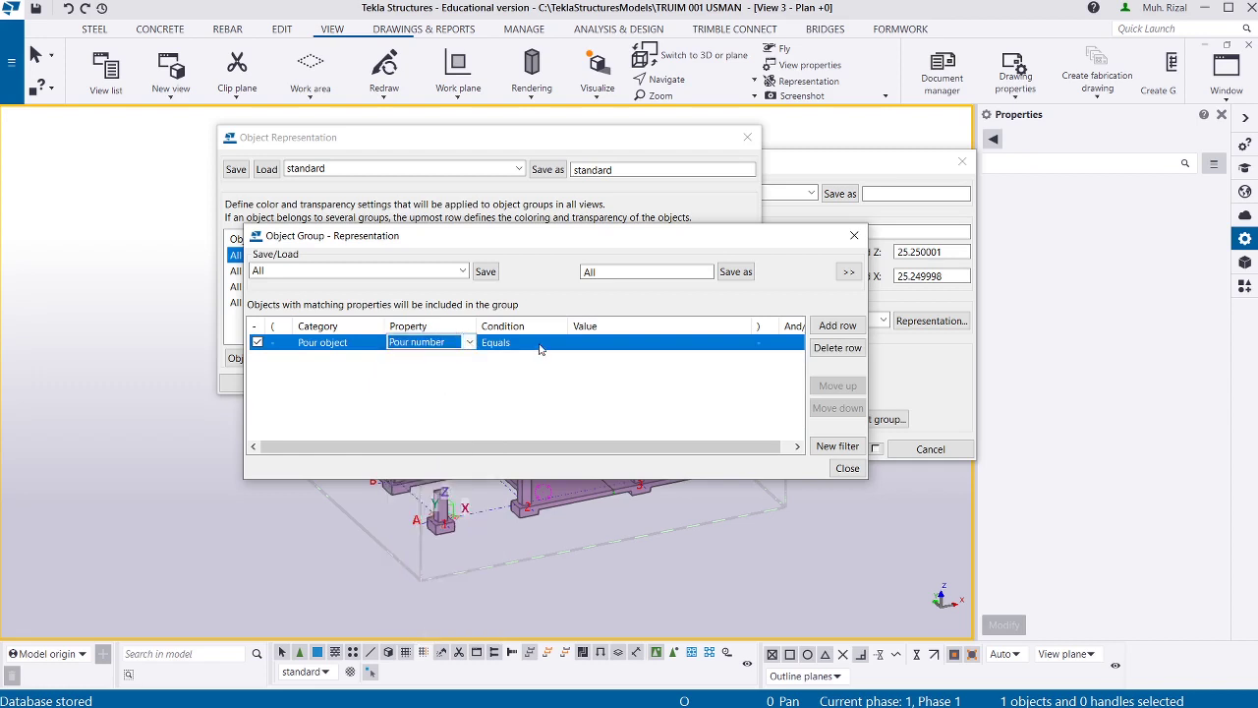
{"action": "left_click", "coordinate": [621, 344]}
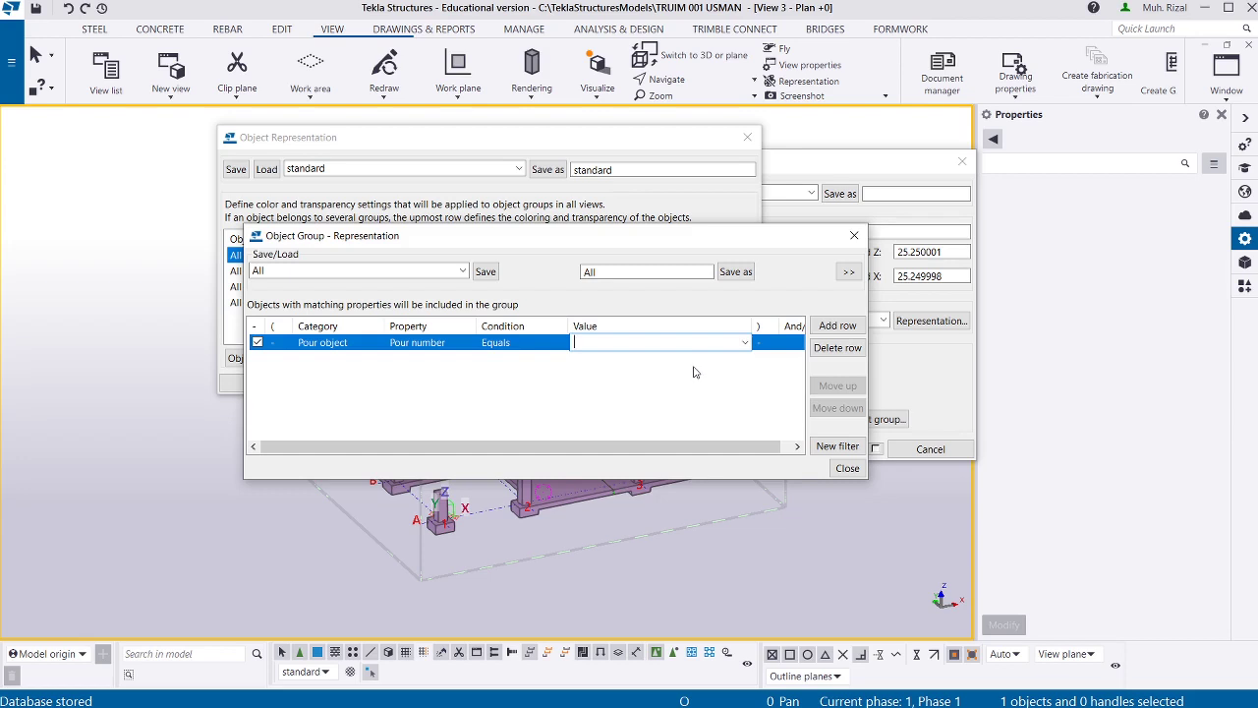
{"action": "type", "text": "1"}
Save the pour number filter as object group 1 and close the object group definition.
{"action": "left_click", "coordinate": [625, 274]}
{"action": "left_click_drag", "start_coordinate": [600, 271], "coordinate": [575, 272]}
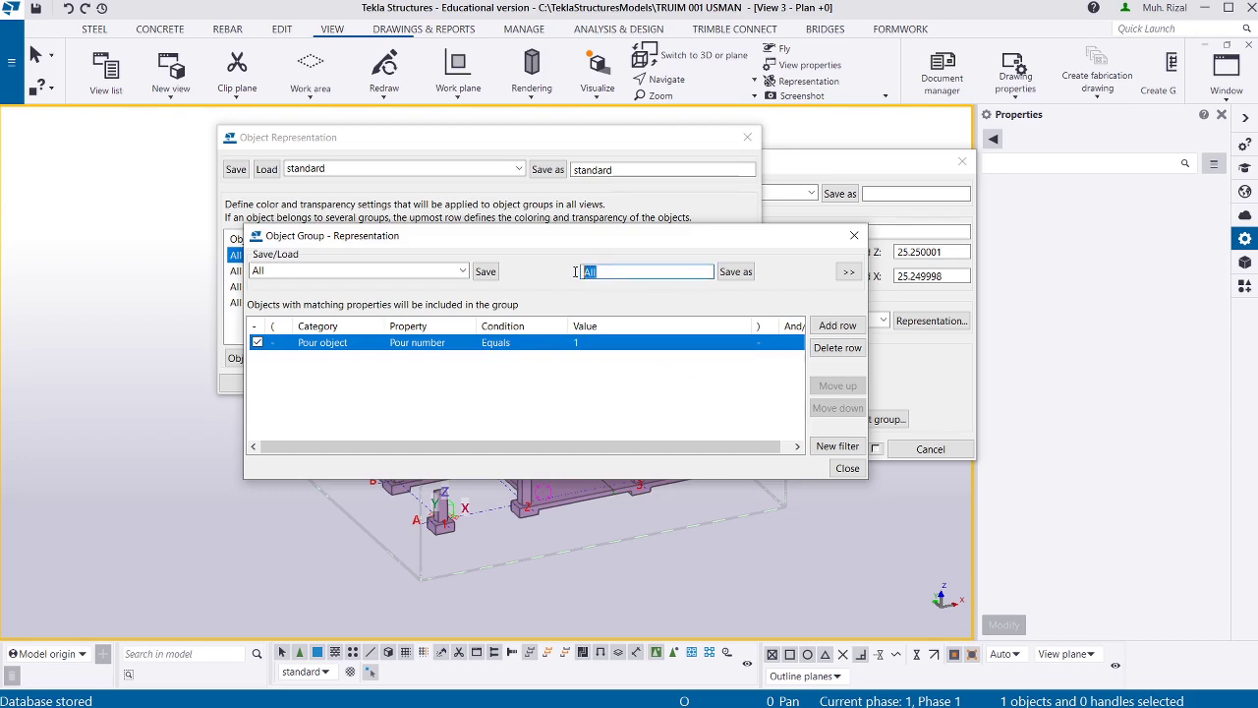
{"action": "type", "text": "1"}
{"action": "left_click", "coordinate": [735, 271]}
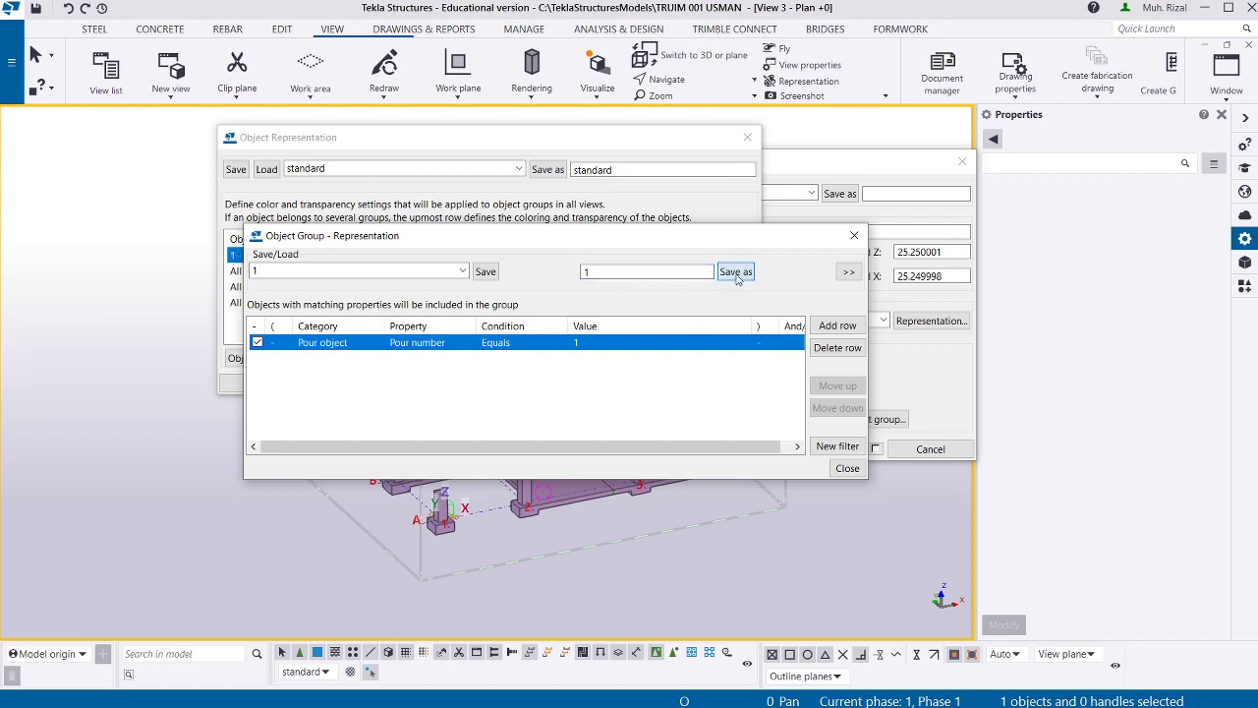
{"action": "left_click", "coordinate": [854, 236]}
For the second representation row, enable the filter rule and make it match pour objects with pour number equal to 2.
{"action": "left_click", "coordinate": [241, 275]}
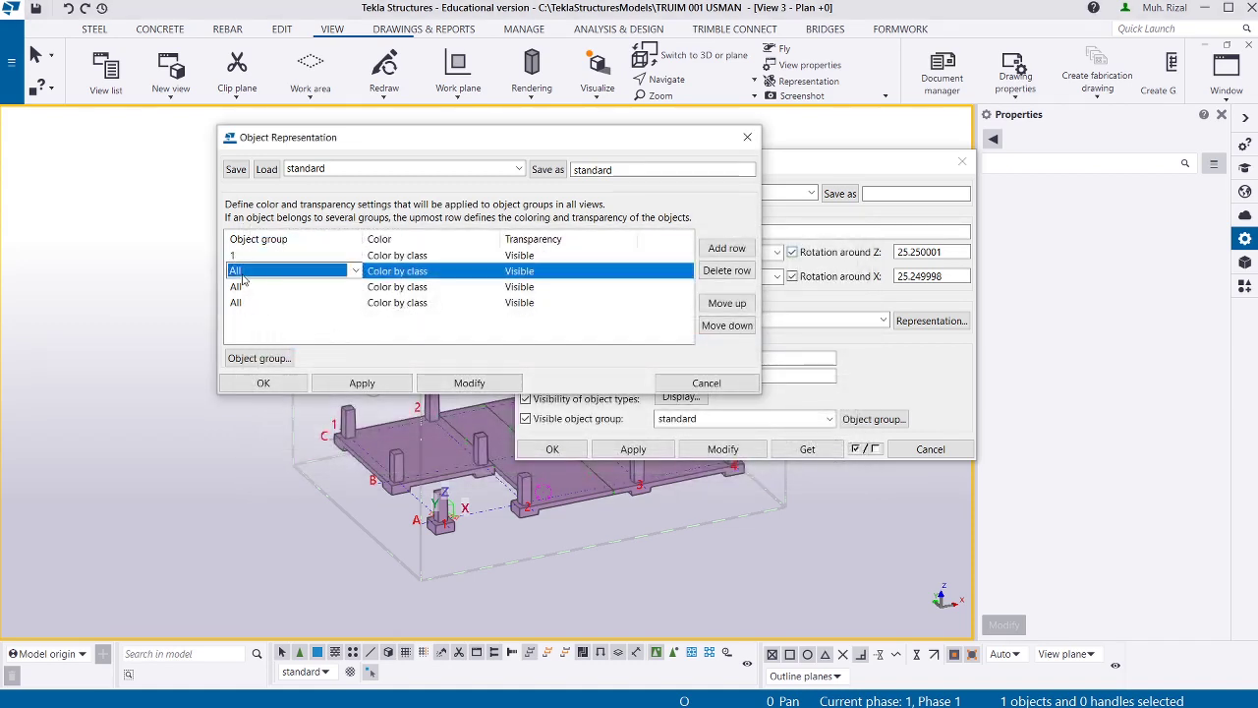
{"action": "left_click", "coordinate": [305, 331]}
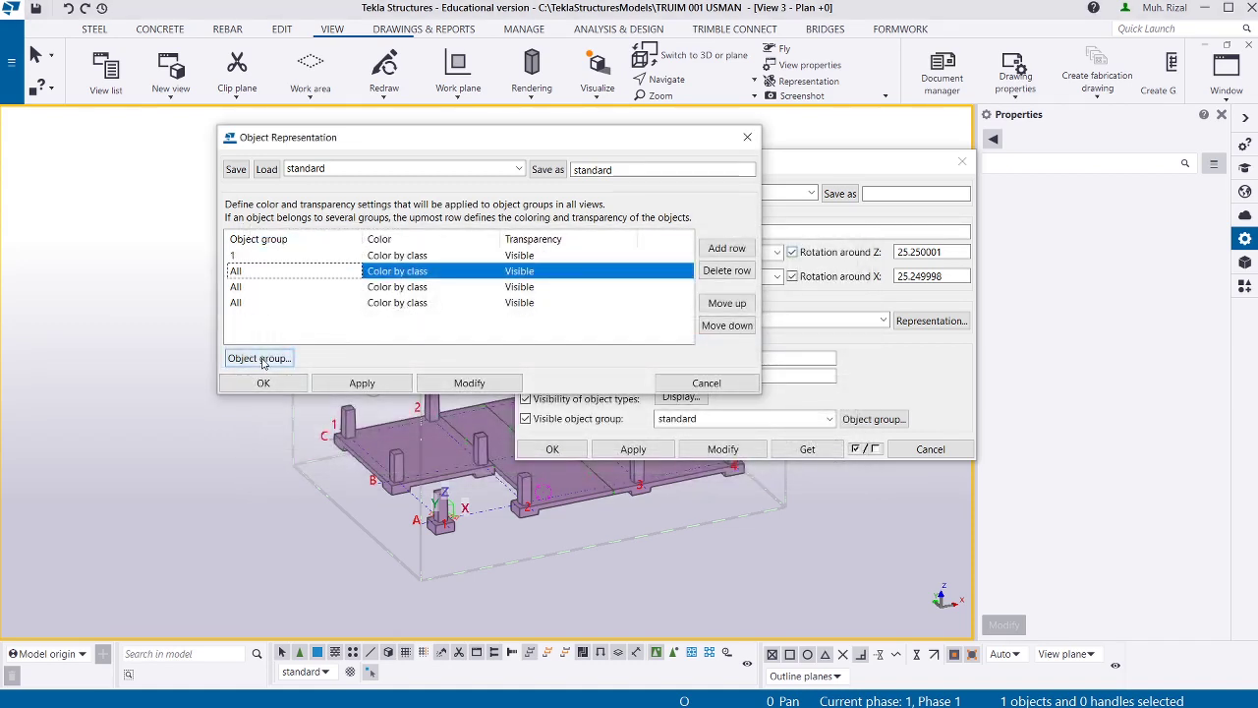
{"action": "left_click", "coordinate": [269, 359]}
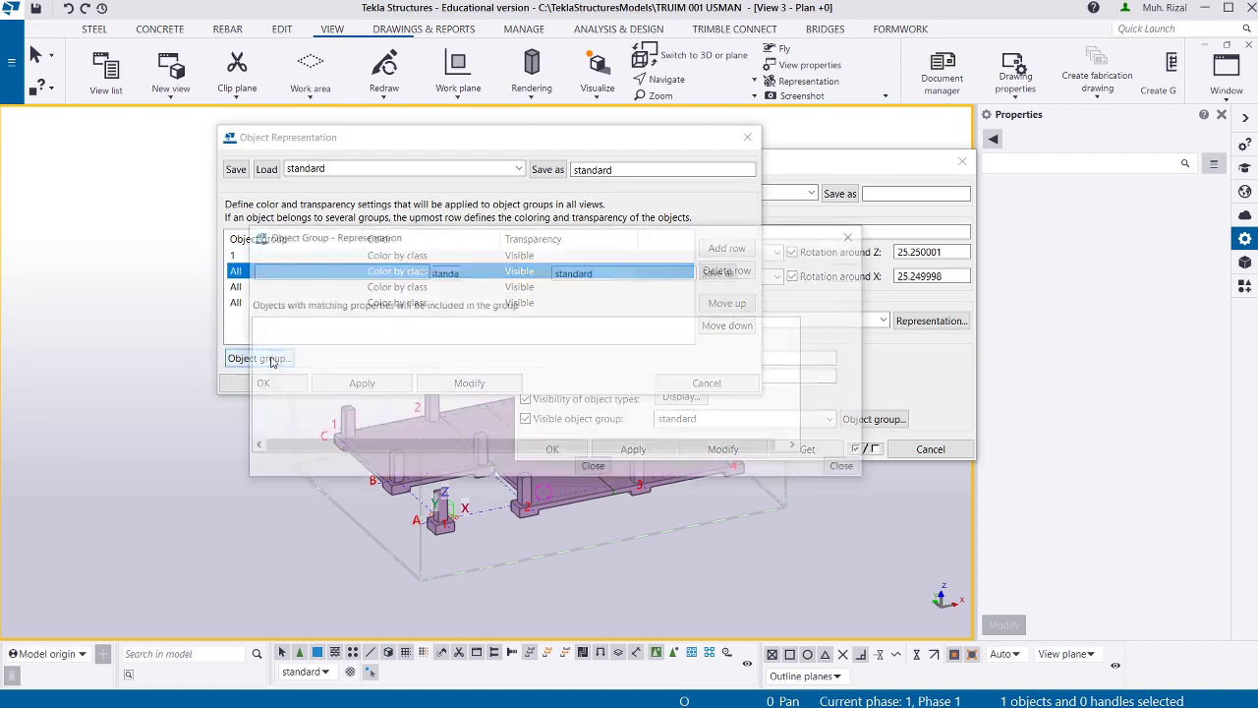
{"action": "left_click", "coordinate": [259, 342]}
{"action": "left_click", "coordinate": [375, 343]}
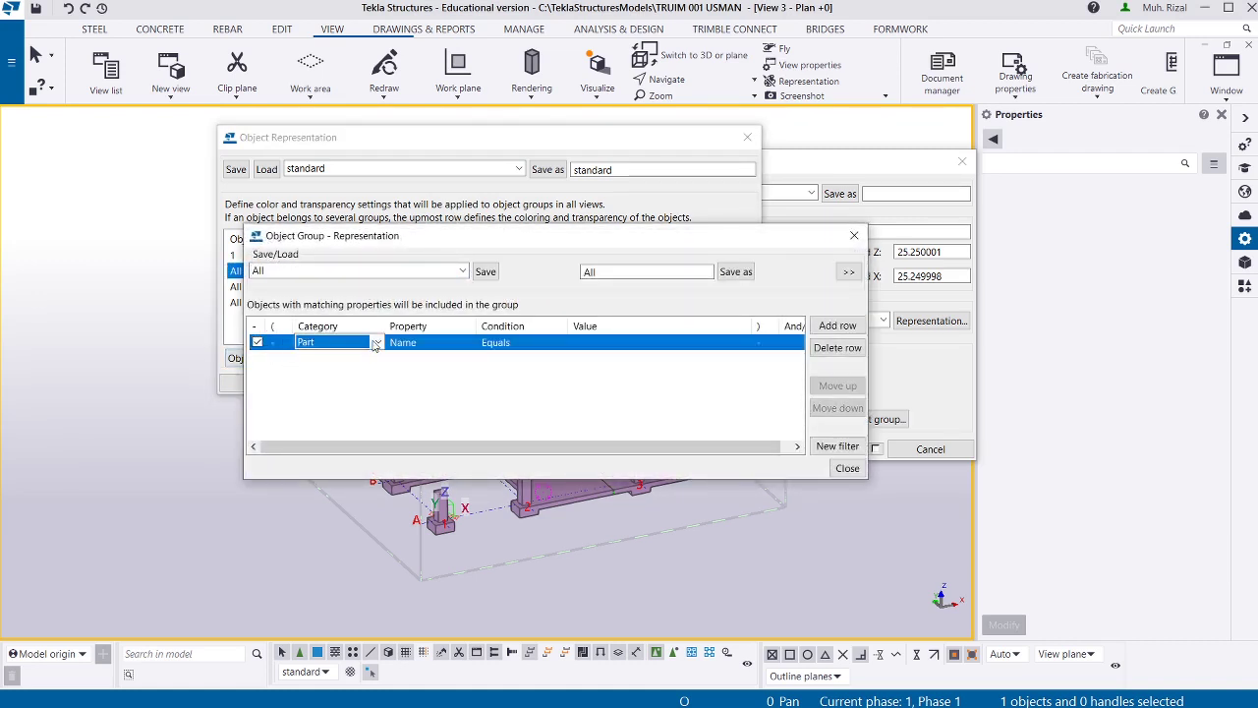
{"action": "left_click", "coordinate": [375, 343]}
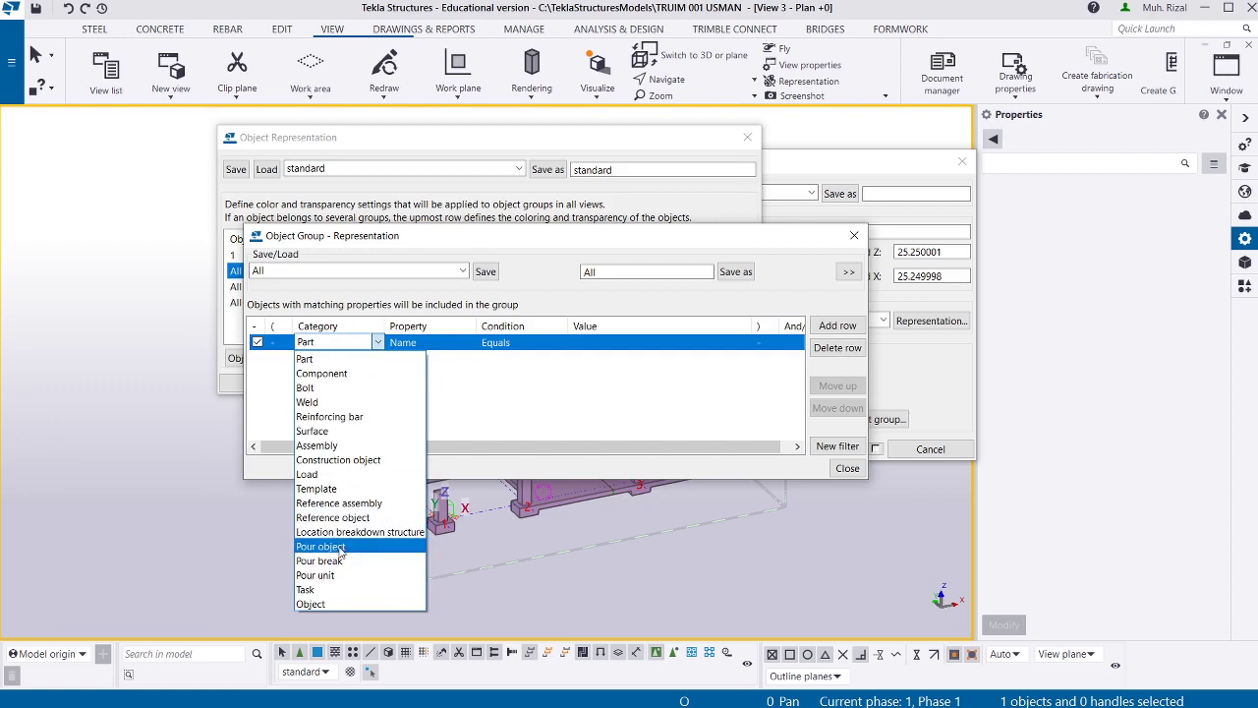
{"action": "left_click", "coordinate": [341, 548]}
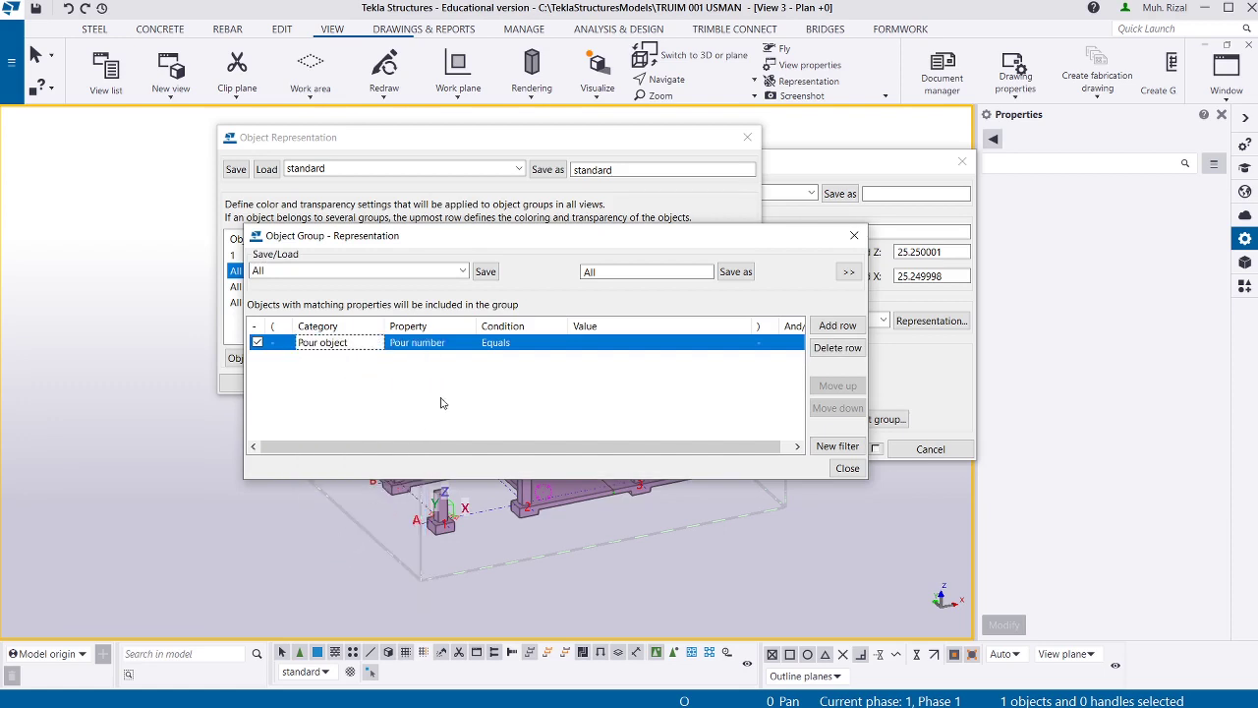
{"action": "left_click", "coordinate": [585, 344]}
{"action": "type", "text": "2"}
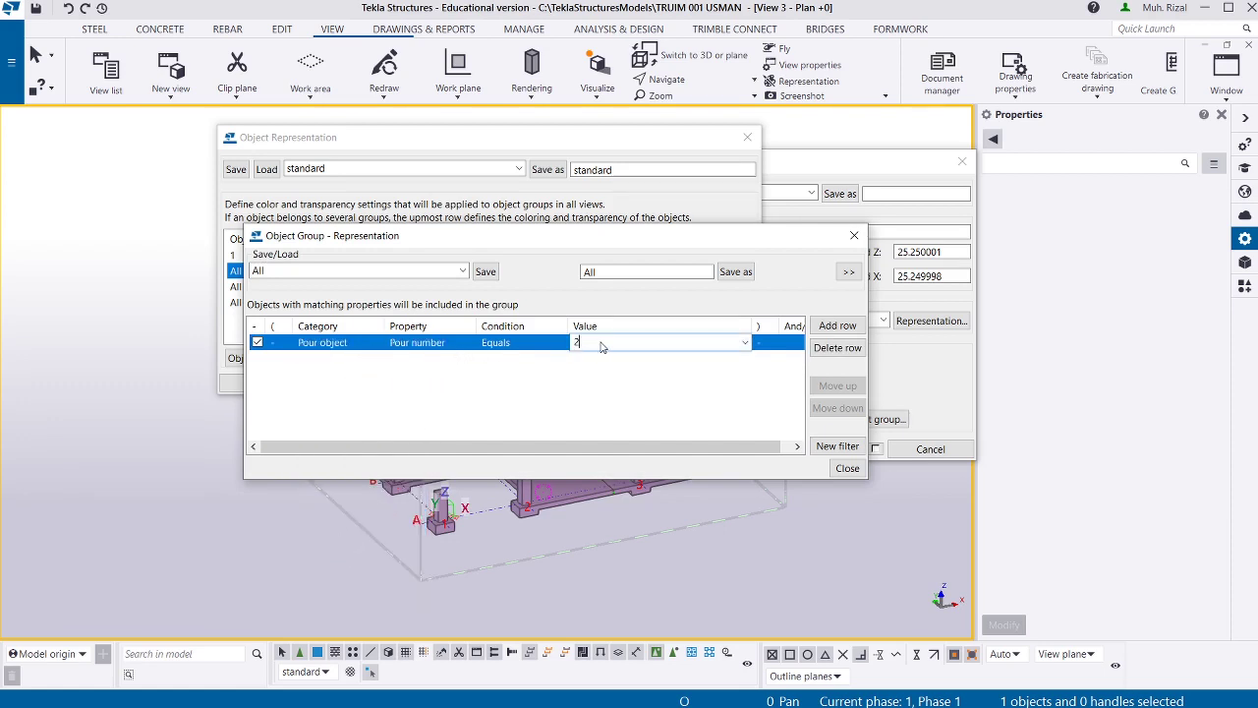
{"action": "double_click", "coordinate": [576, 343]}
Save the second row's filter as object group 2 and close the object group definition.
{"action": "left_click", "coordinate": [574, 275]}
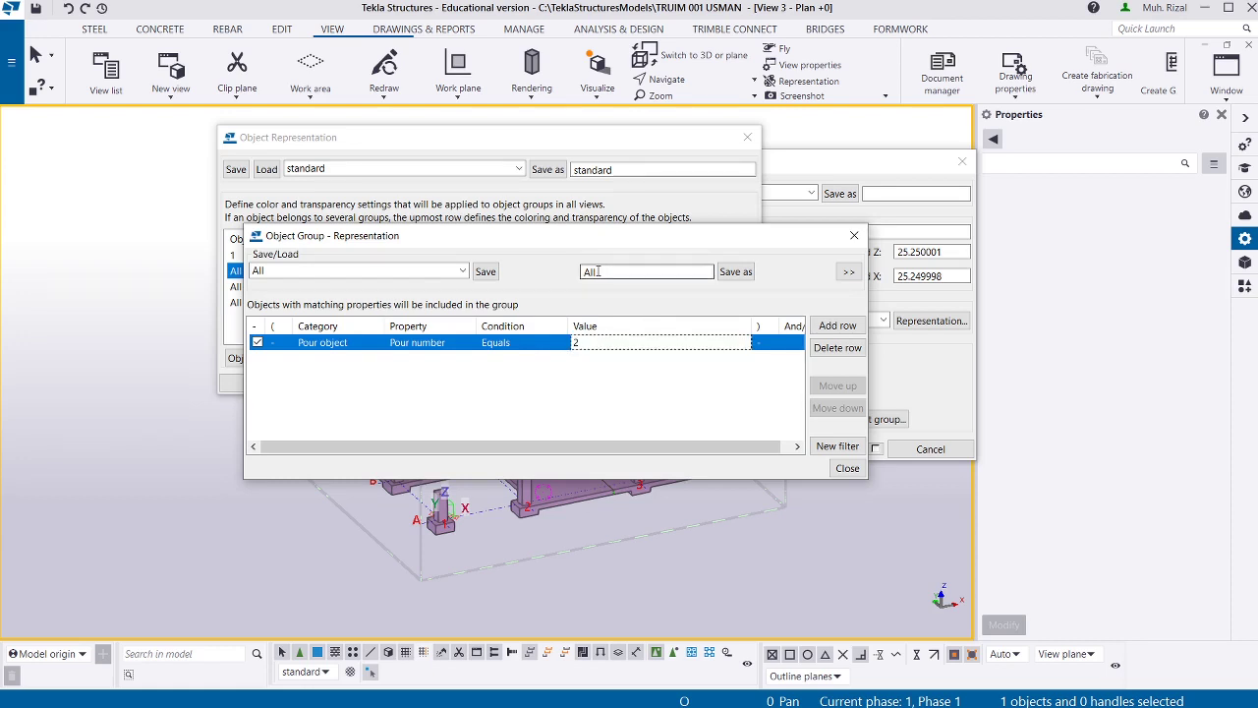
{"action": "left_click", "coordinate": [590, 273]}
{"action": "double_click", "coordinate": [589, 272]}
{"action": "type", "text": "2"}
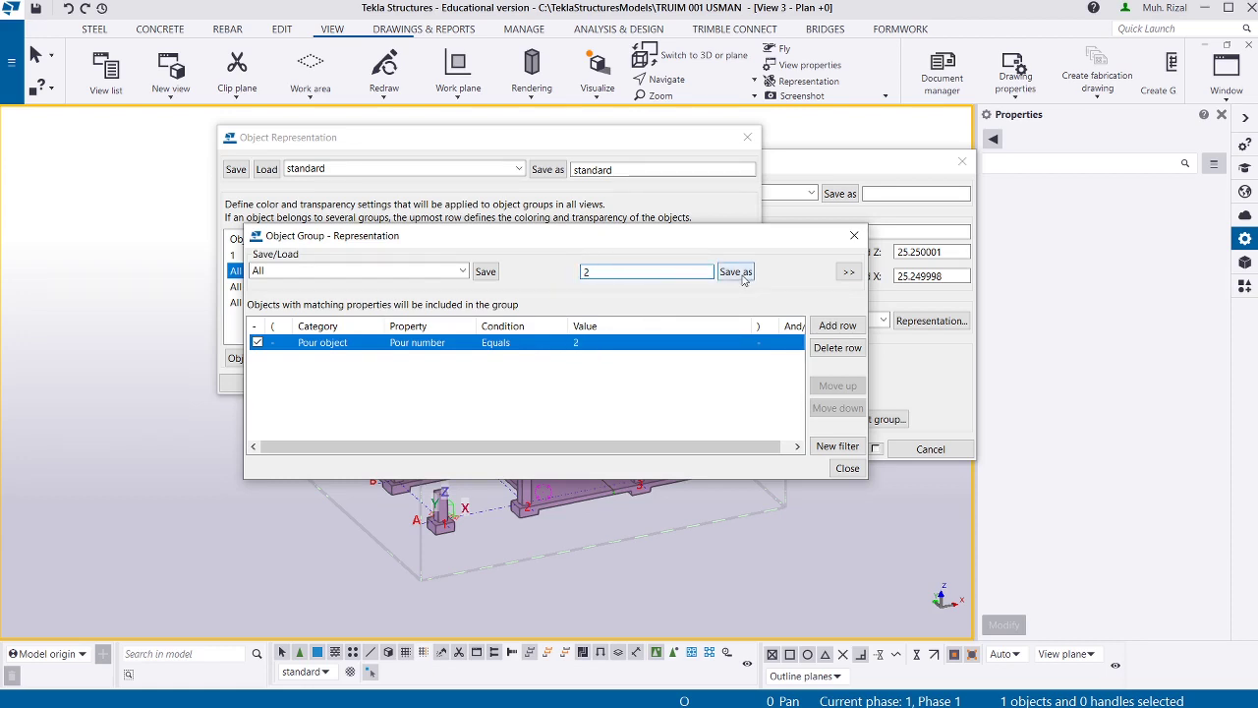
{"action": "left_click", "coordinate": [735, 276]}
{"action": "left_click", "coordinate": [854, 236]}
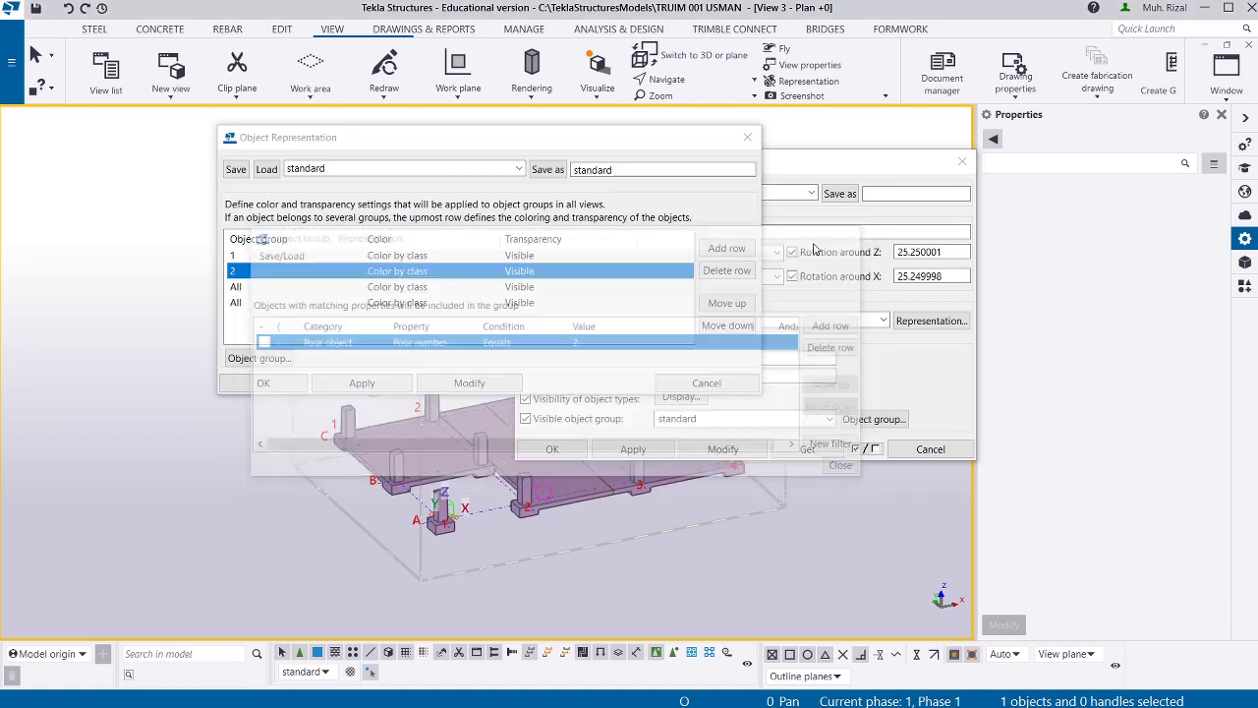
For the third representation row, enable the filter rule and make it match pour objects with pour number equal to 3.
{"action": "left_click", "coordinate": [241, 301]}
{"action": "left_click", "coordinate": [241, 290]}
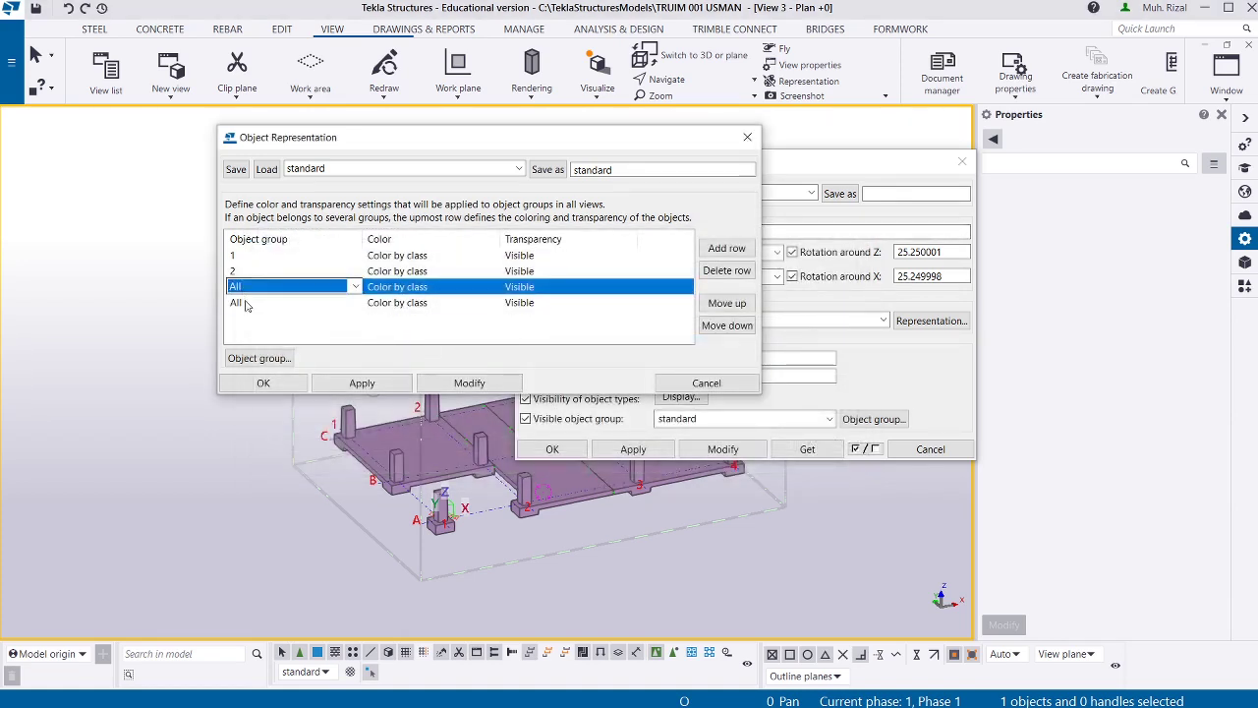
{"action": "left_click", "coordinate": [261, 361]}
{"action": "left_click", "coordinate": [258, 342]}
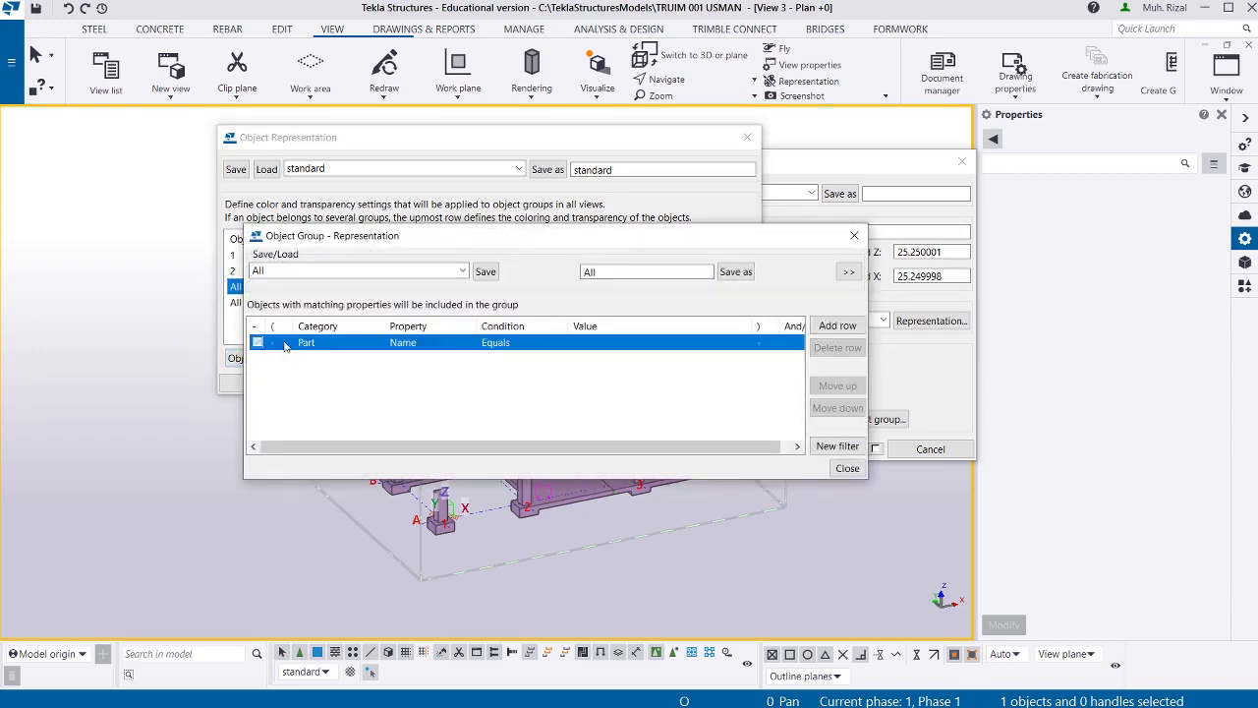
{"action": "left_click", "coordinate": [378, 344]}
{"action": "left_click", "coordinate": [377, 342]}
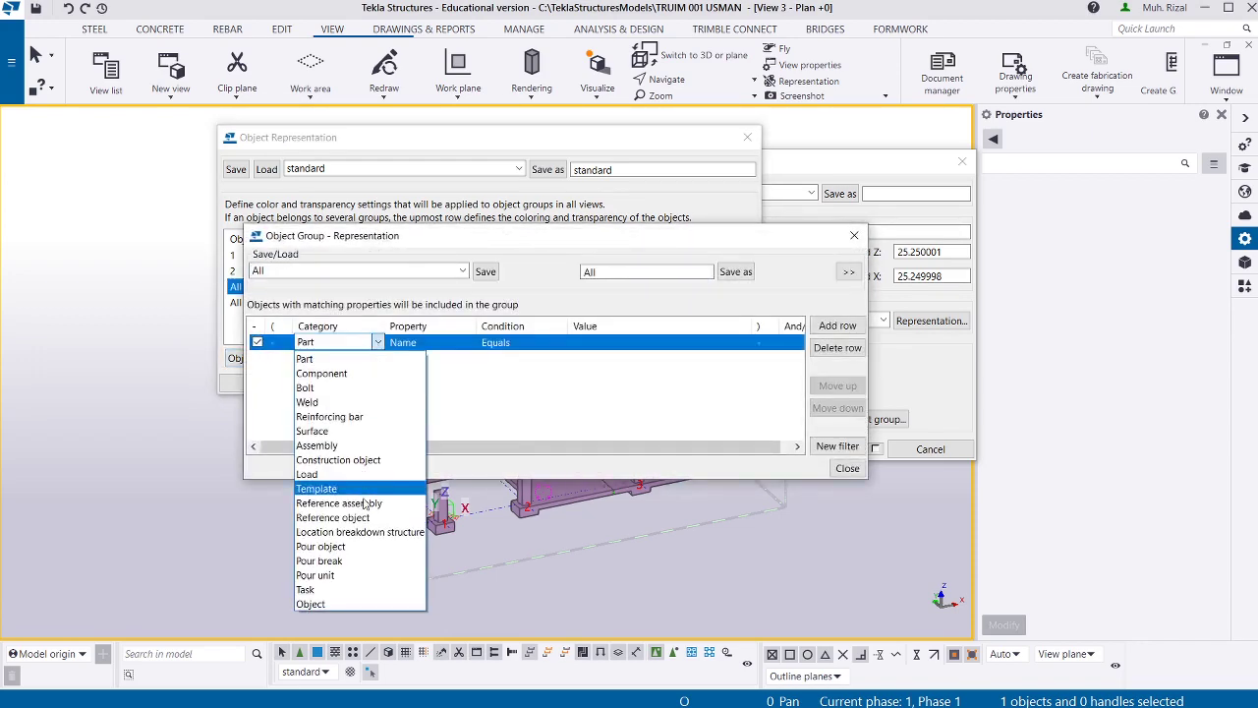
{"action": "left_click", "coordinate": [346, 549]}
{"action": "left_click", "coordinate": [609, 344]}
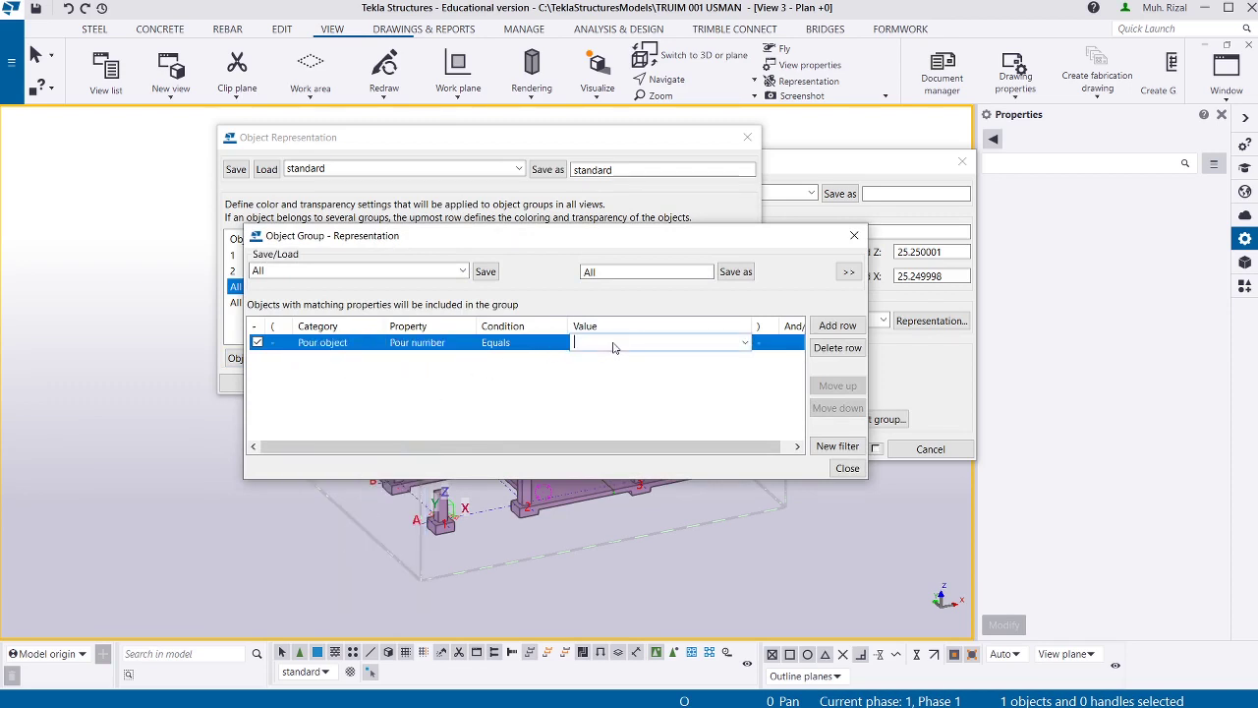
{"action": "type", "text": "3"}
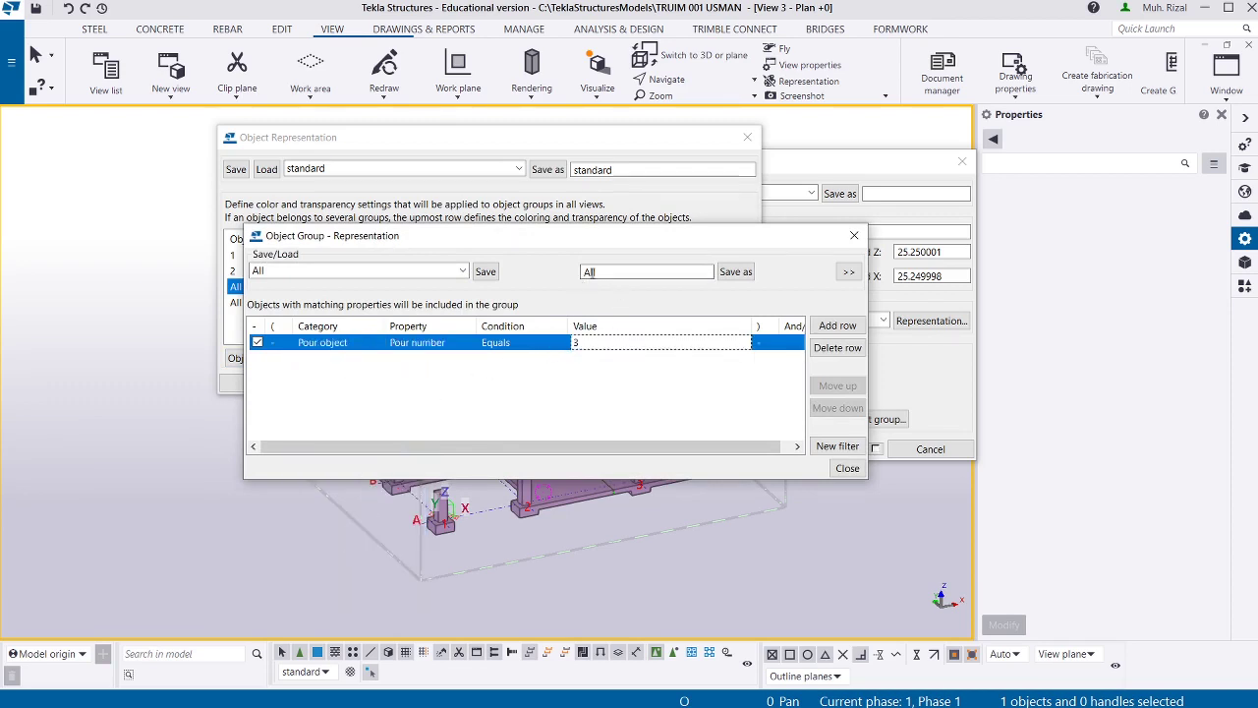
Save the third row's filter as object group 3 and close the object group definition.
{"action": "left_click_drag", "start_coordinate": [602, 273], "coordinate": [577, 272]}
{"action": "type", "text": "3"}
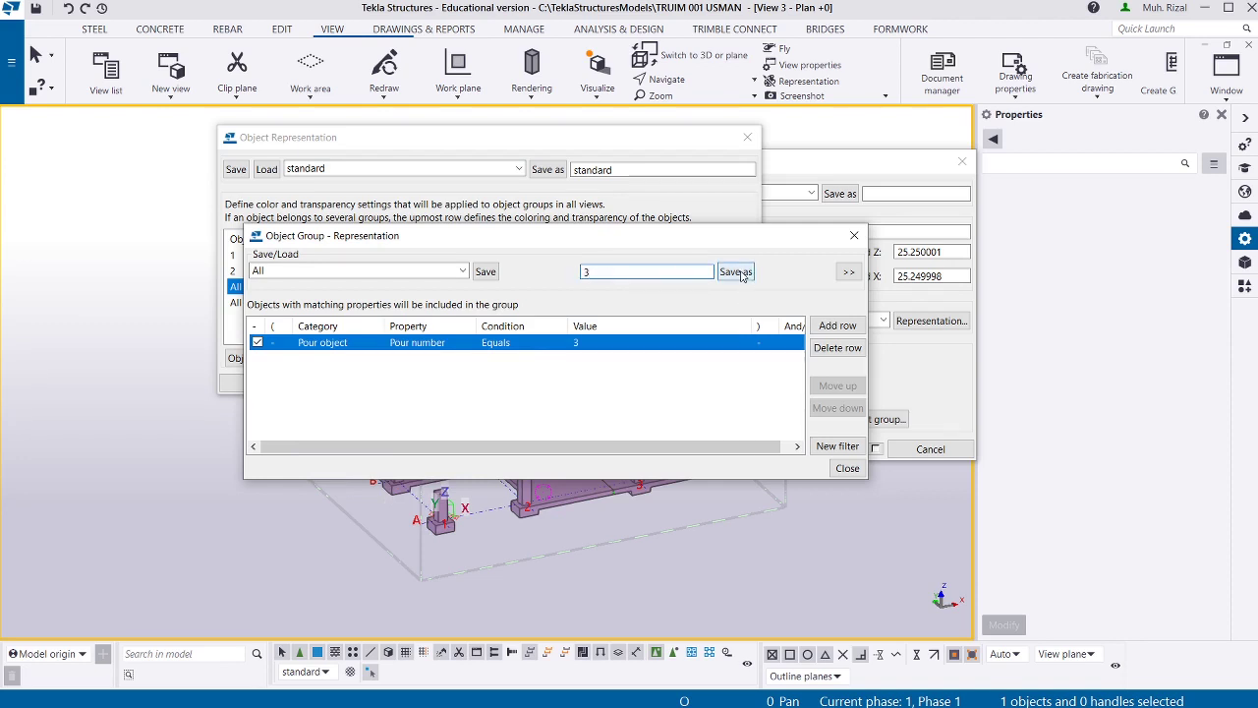
{"action": "left_click", "coordinate": [739, 272]}
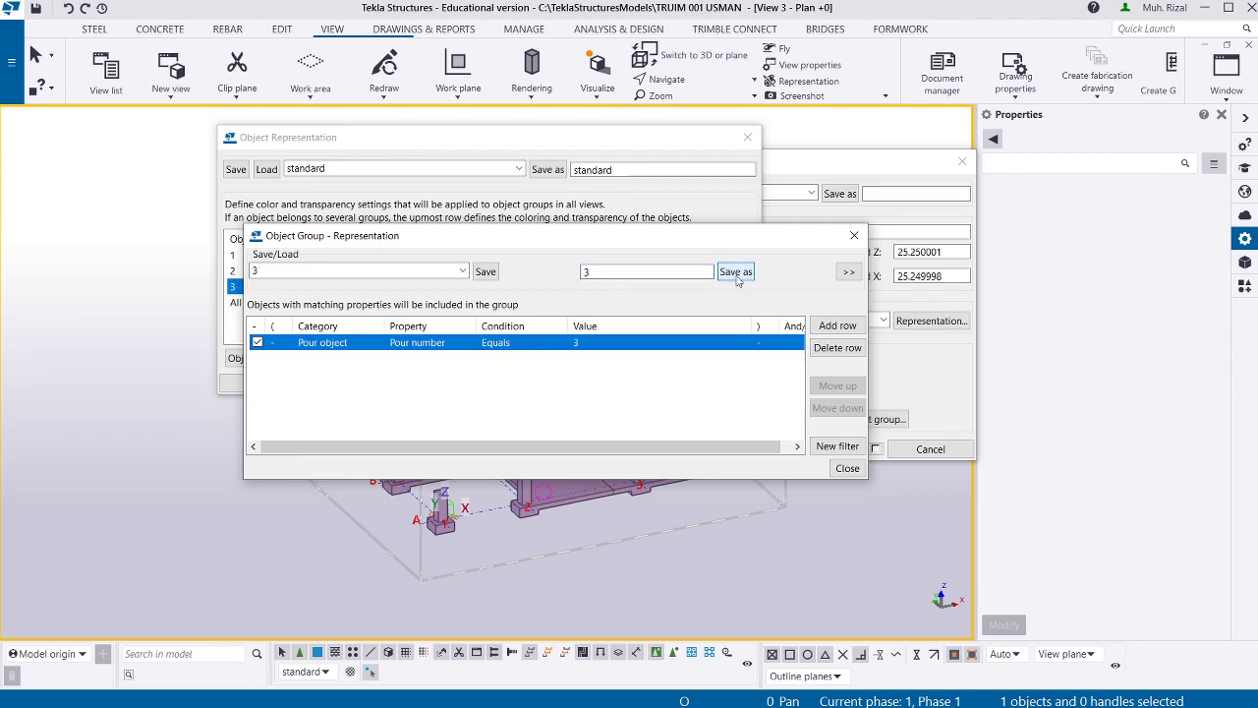
{"action": "left_click", "coordinate": [855, 235]}
Set the representation color of object group 1 to blue, group 2 to yellow and group 3 to green.
{"action": "left_click", "coordinate": [409, 256]}
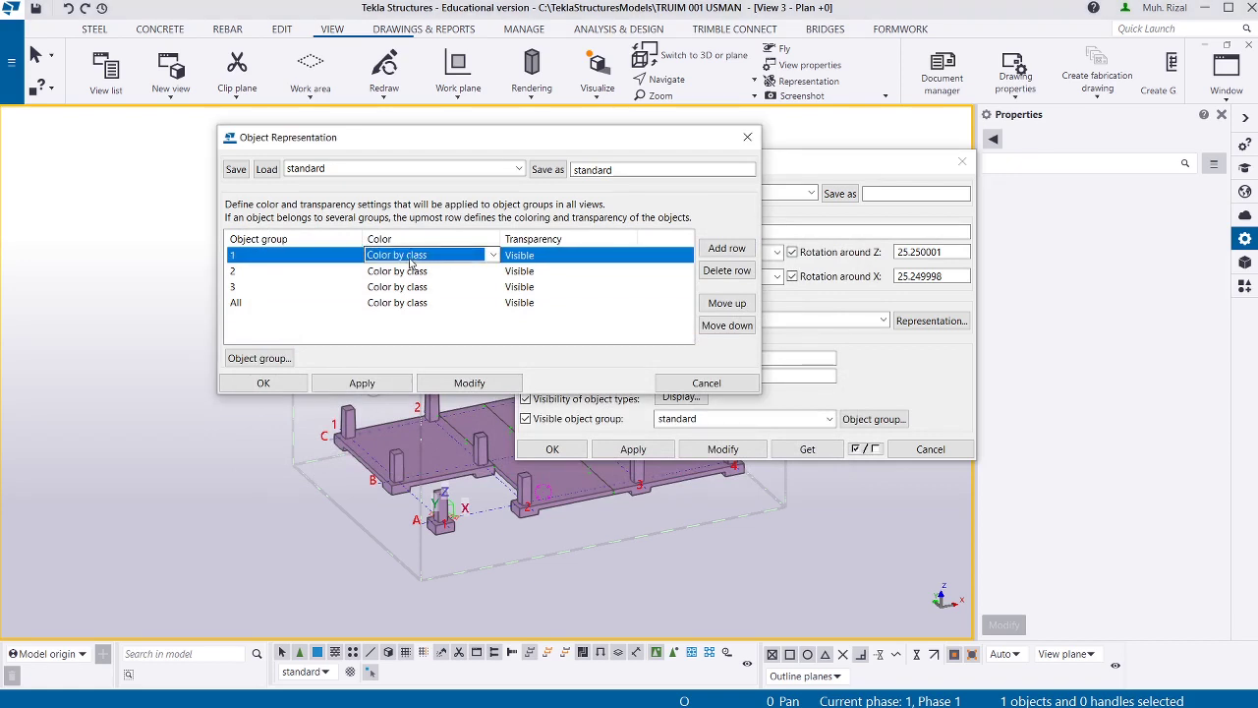
{"action": "left_click", "coordinate": [493, 255]}
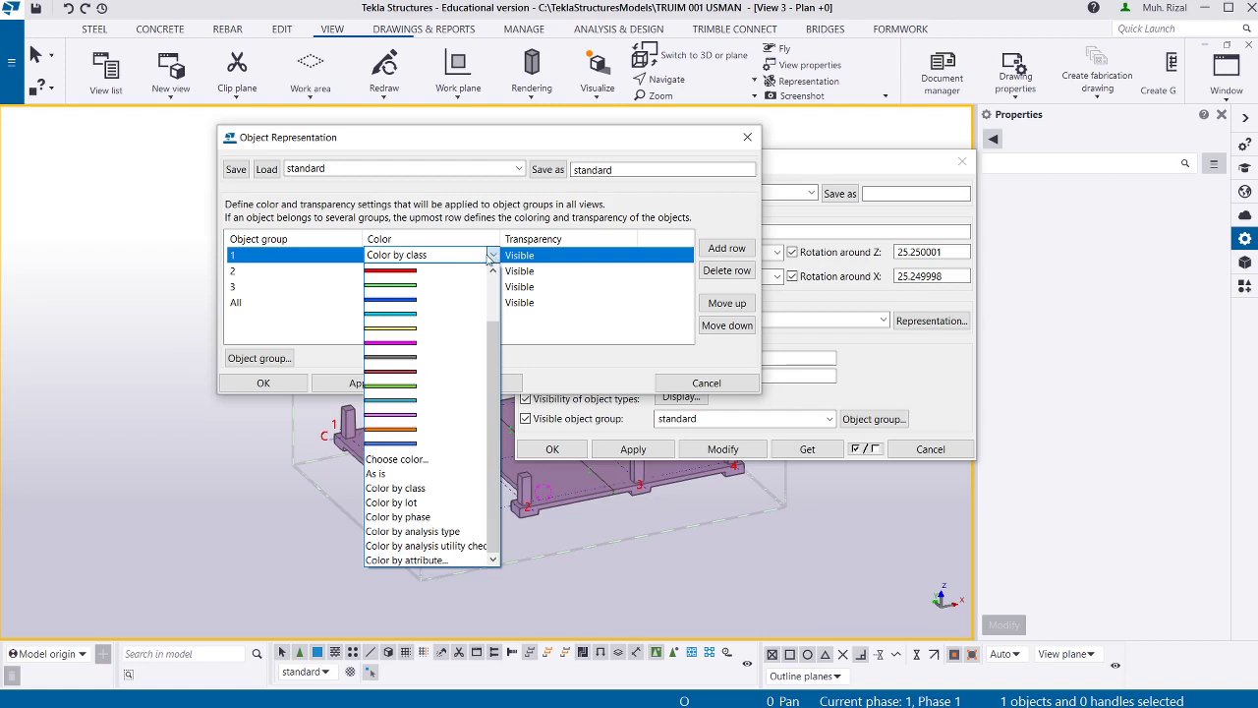
{"action": "left_click", "coordinate": [461, 300]}
{"action": "left_click", "coordinate": [432, 273]}
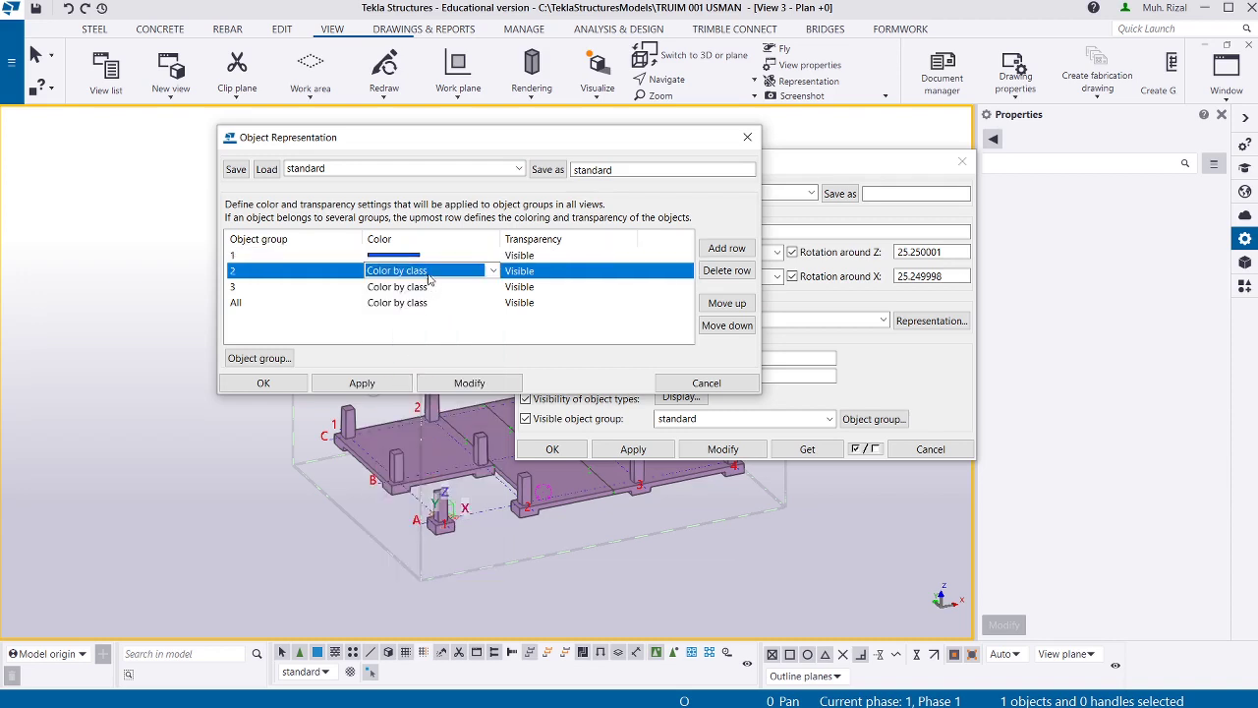
{"action": "left_click", "coordinate": [493, 271]}
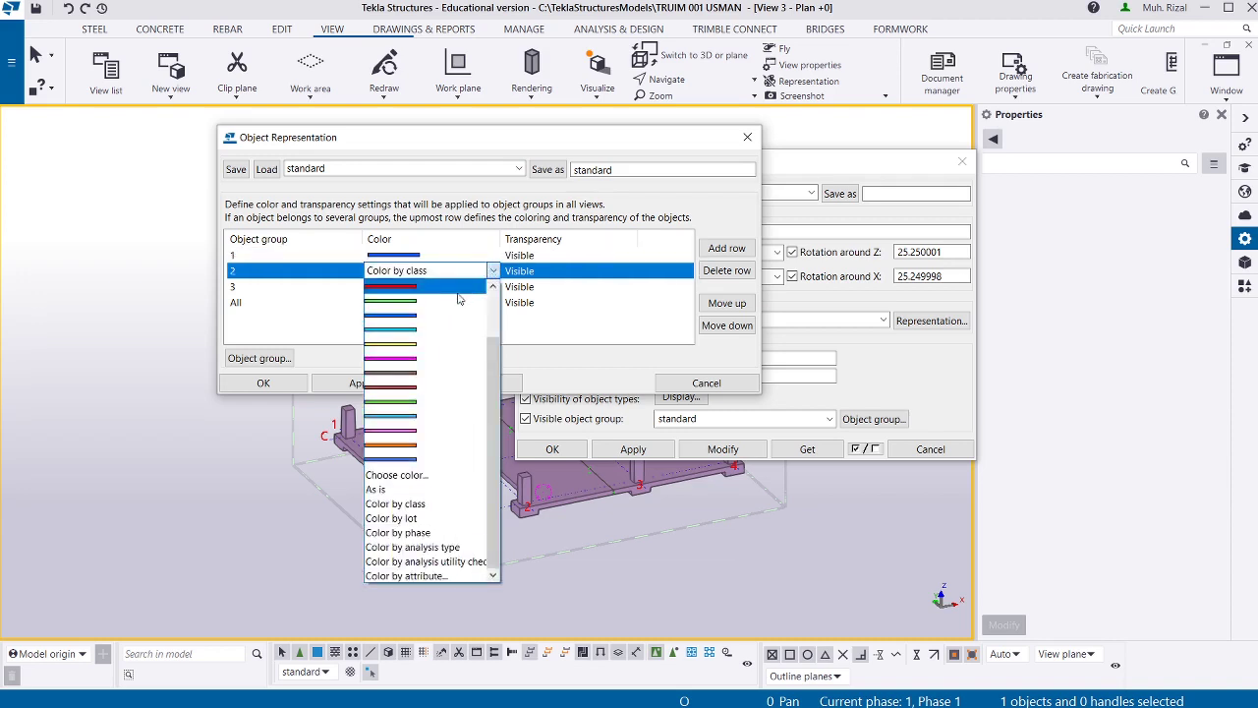
{"action": "left_click", "coordinate": [422, 344]}
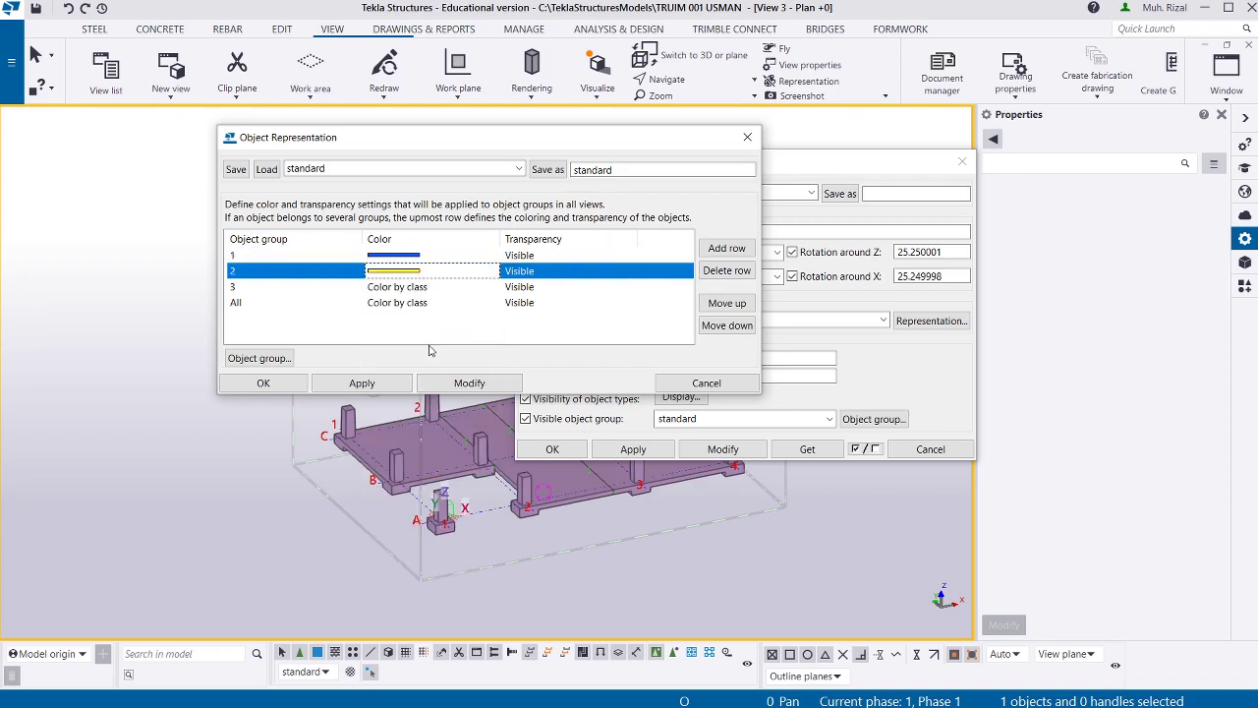
{"action": "left_click", "coordinate": [414, 287]}
{"action": "left_click", "coordinate": [492, 286]}
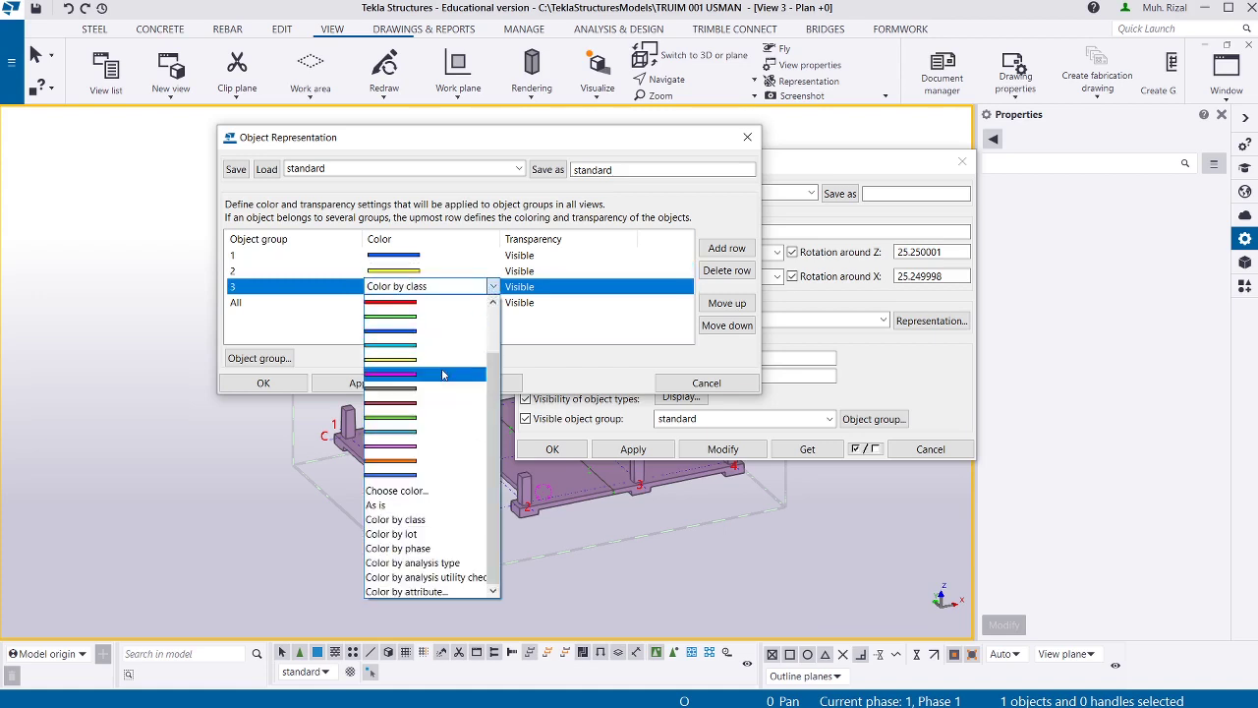
{"action": "left_click", "coordinate": [423, 317]}
Set the representation color of object group 1 to blue and start entering a new save name for the object representation settings.
{"action": "left_click", "coordinate": [416, 256]}
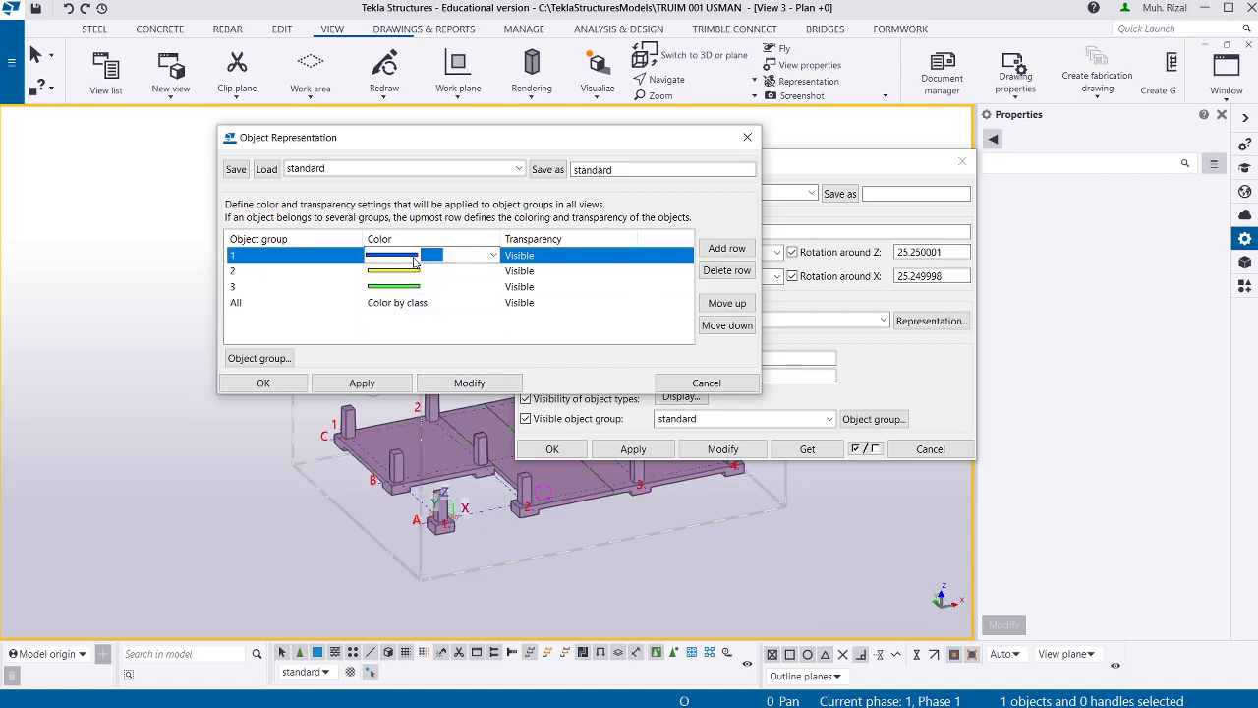
{"action": "left_click", "coordinate": [492, 255]}
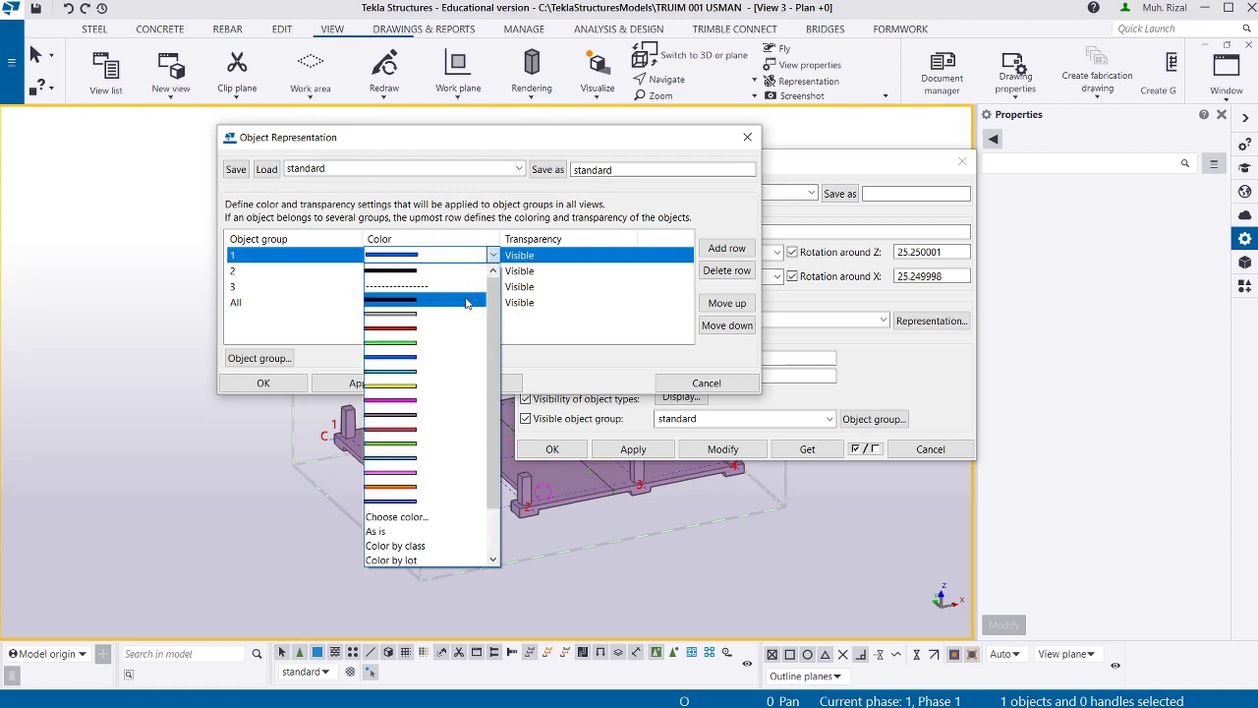
{"action": "left_click", "coordinate": [444, 358]}
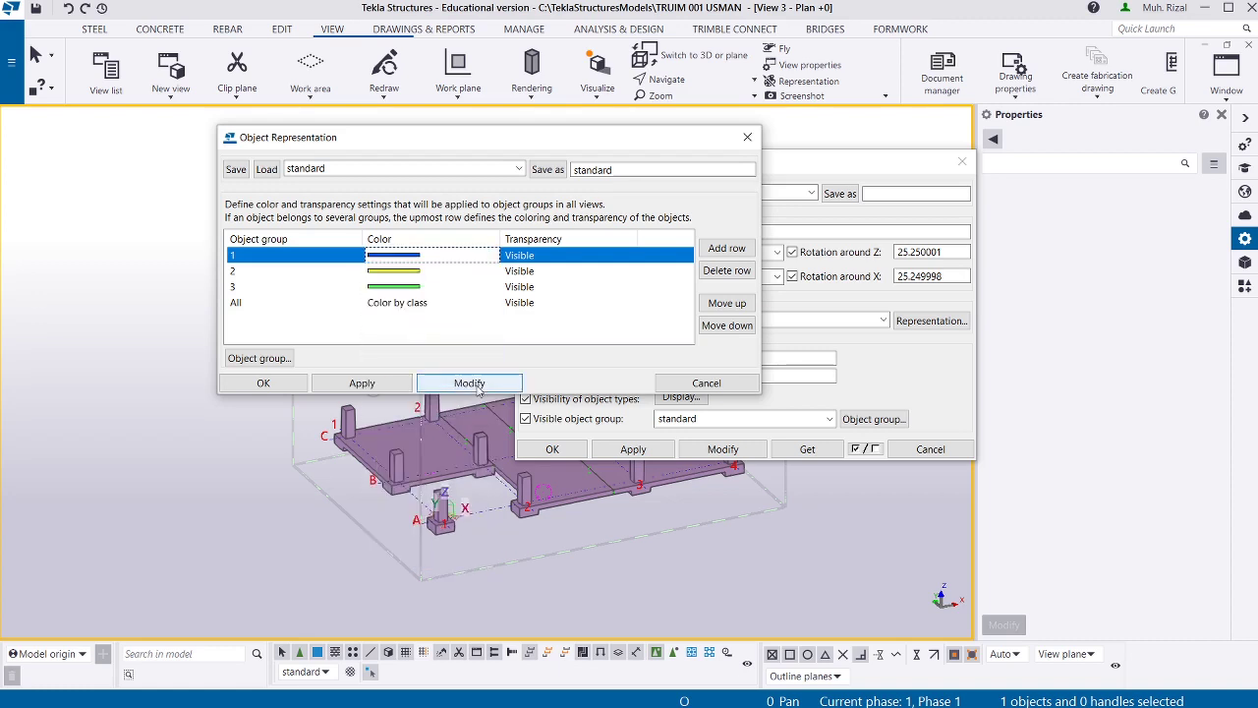
{"action": "double_click", "coordinate": [593, 170]}
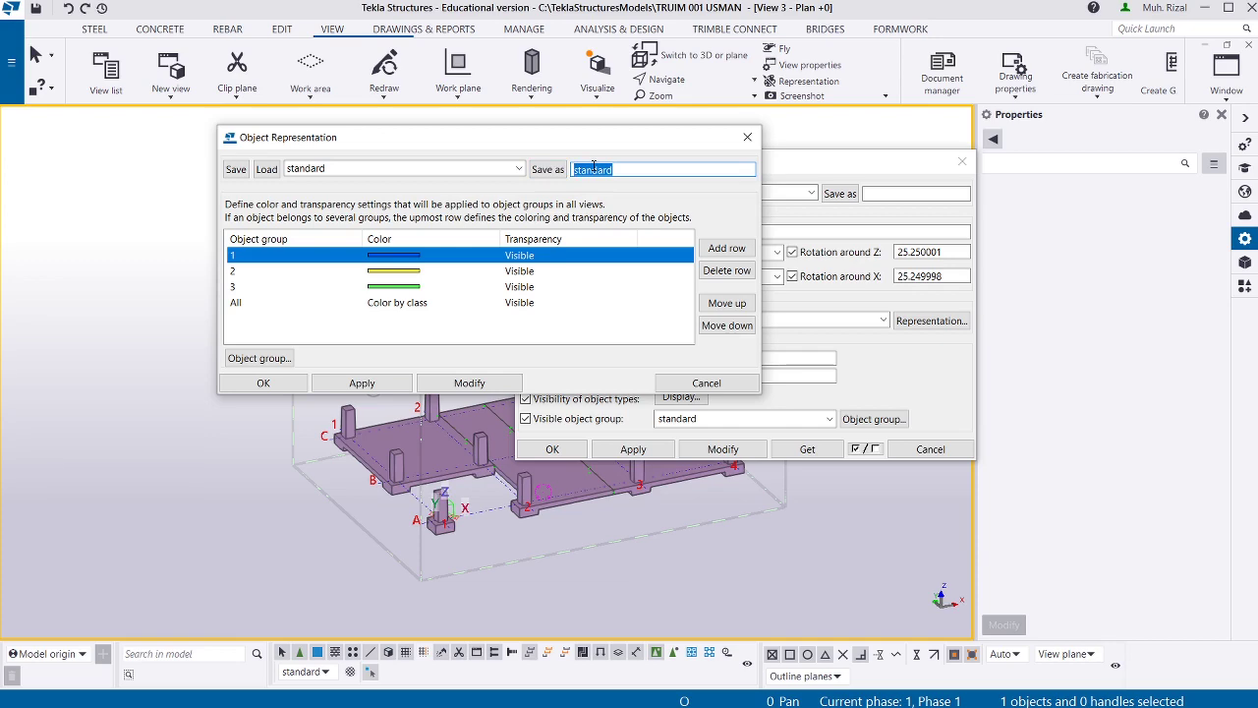
{"action": "type", "text": "B"}
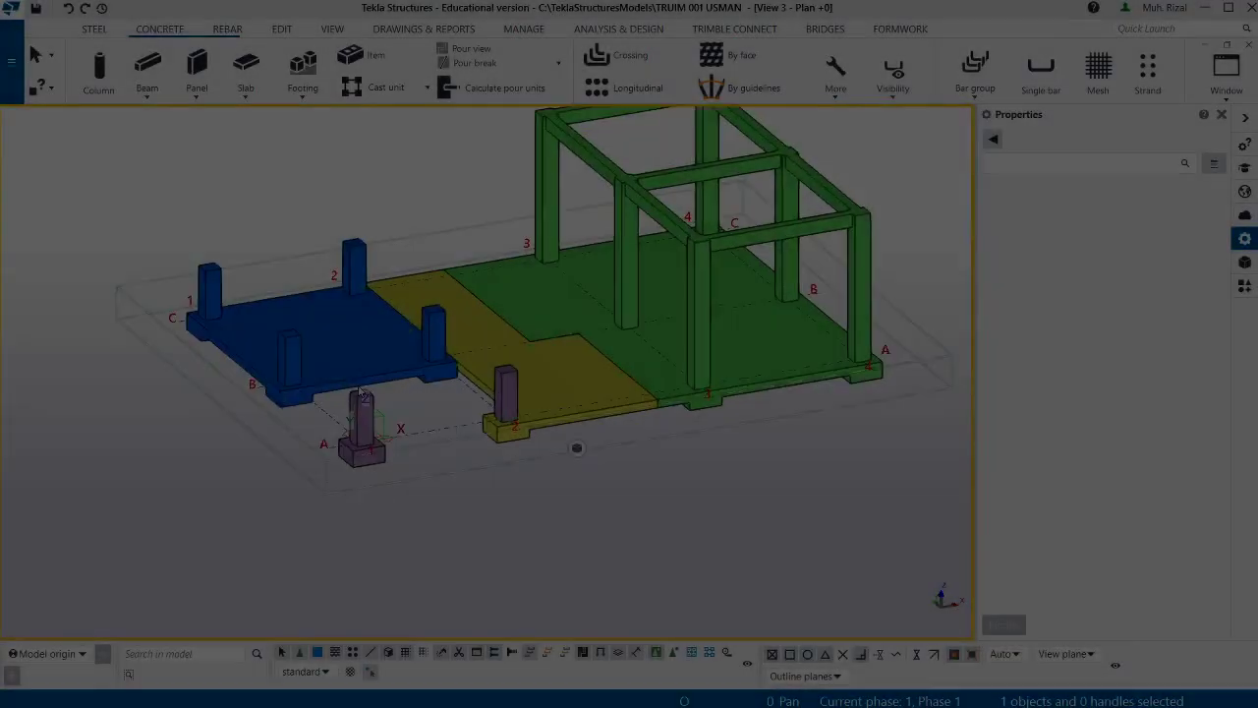
Add single-point pour breaks at the bases of the columns at grid intersections C-1 and B-1.
{"action": "scroll", "coordinate": [365, 396], "scroll_direction": "up", "scroll_amount": 3}
{"action": "scroll", "coordinate": [420, 423], "scroll_direction": "down", "scroll_amount": 4}
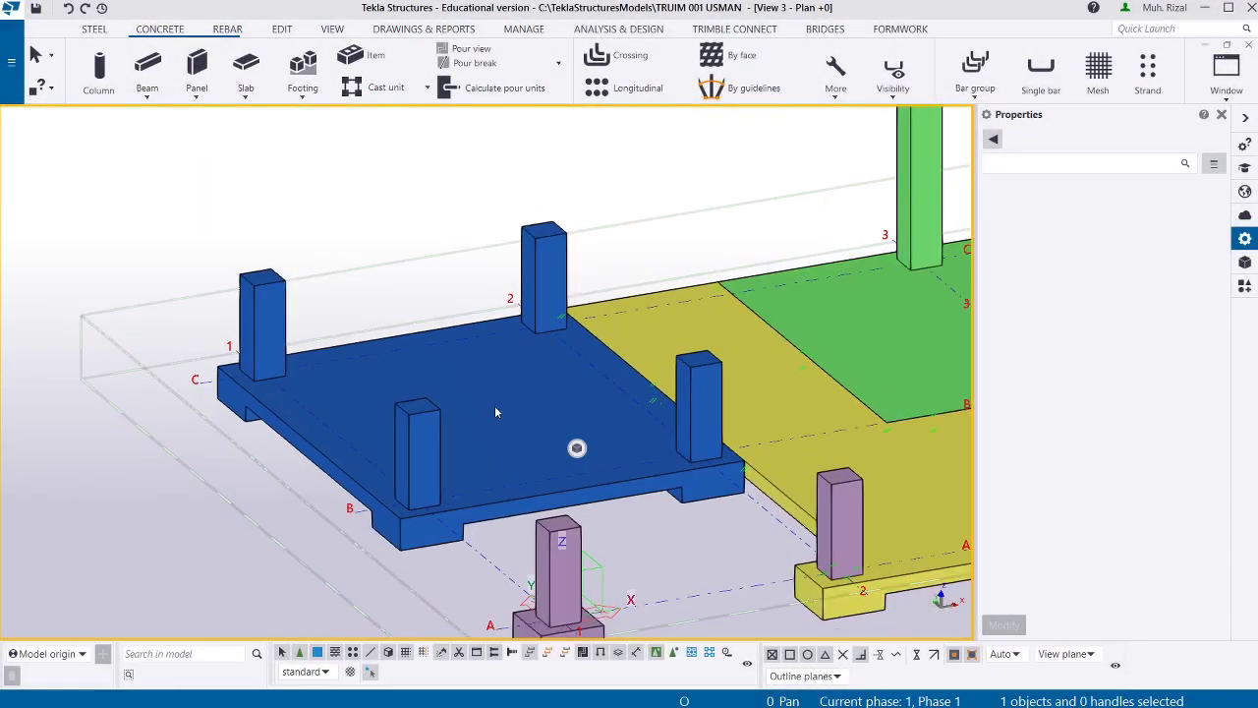
{"action": "left_click", "coordinate": [467, 65]}
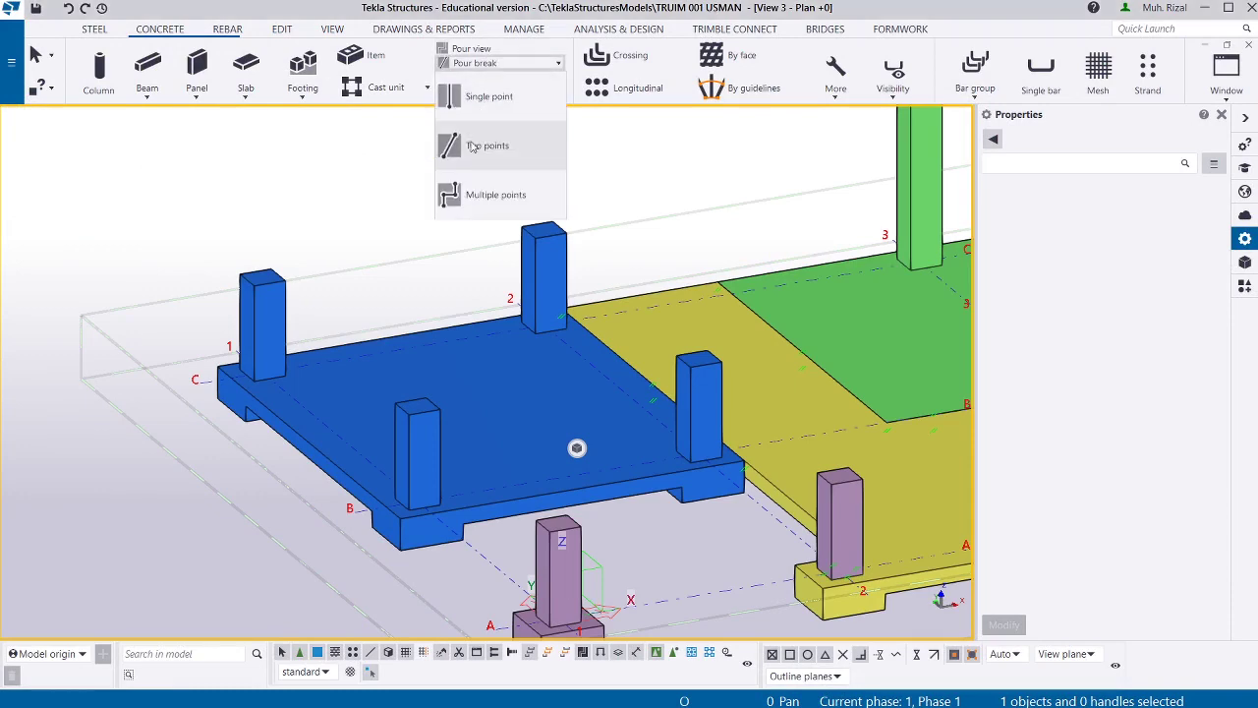
{"action": "left_click", "coordinate": [477, 98]}
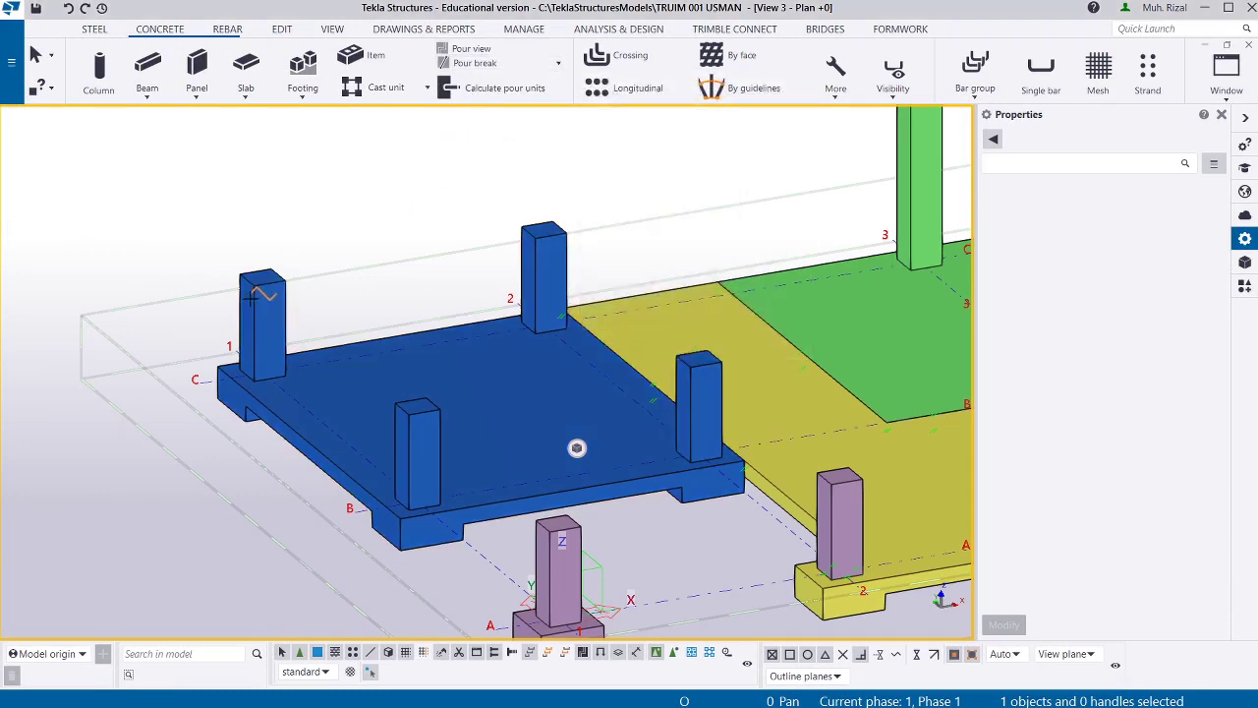
{"action": "scroll", "coordinate": [243, 421], "scroll_direction": "up", "scroll_amount": 3}
{"action": "scroll", "coordinate": [242, 421], "scroll_direction": "up", "scroll_amount": 4}
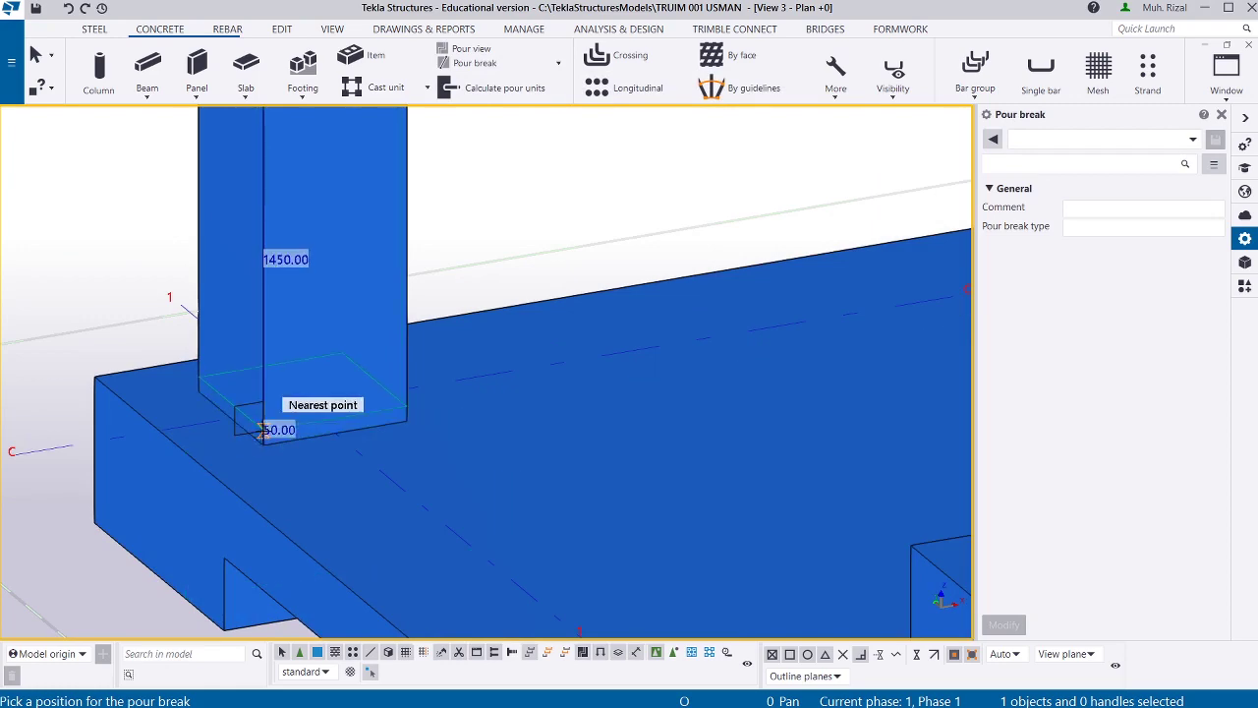
{"action": "left_click", "coordinate": [262, 442]}
{"action": "scroll", "coordinate": [259, 441], "scroll_direction": "down", "scroll_amount": 5}
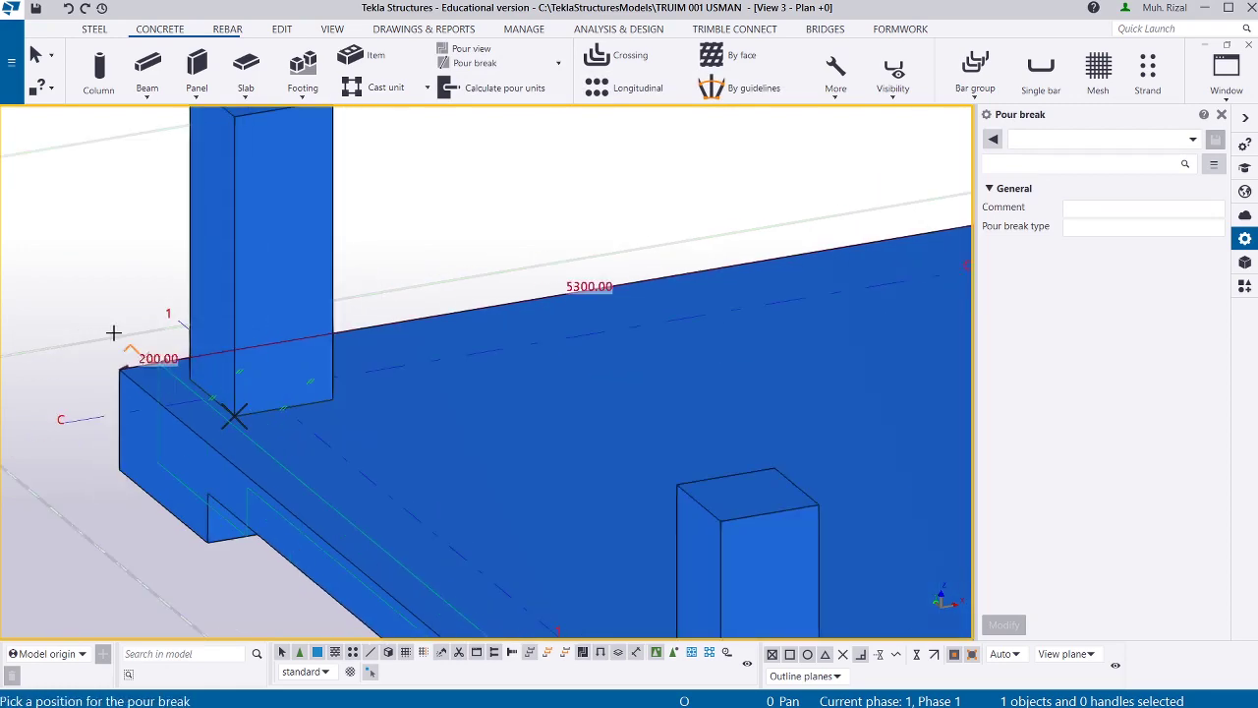
{"action": "scroll", "coordinate": [418, 531], "scroll_direction": "up", "scroll_amount": 3}
{"action": "scroll", "coordinate": [418, 530], "scroll_direction": "up", "scroll_amount": 2}
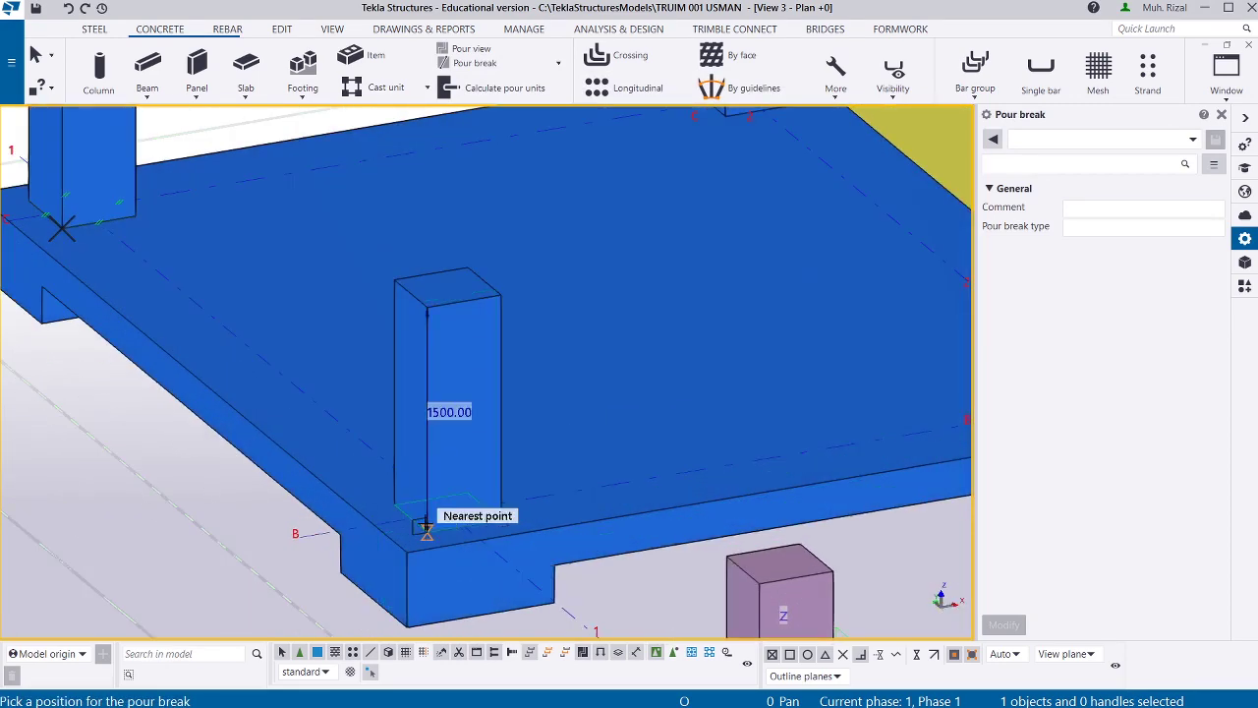
{"action": "left_click", "coordinate": [425, 528]}
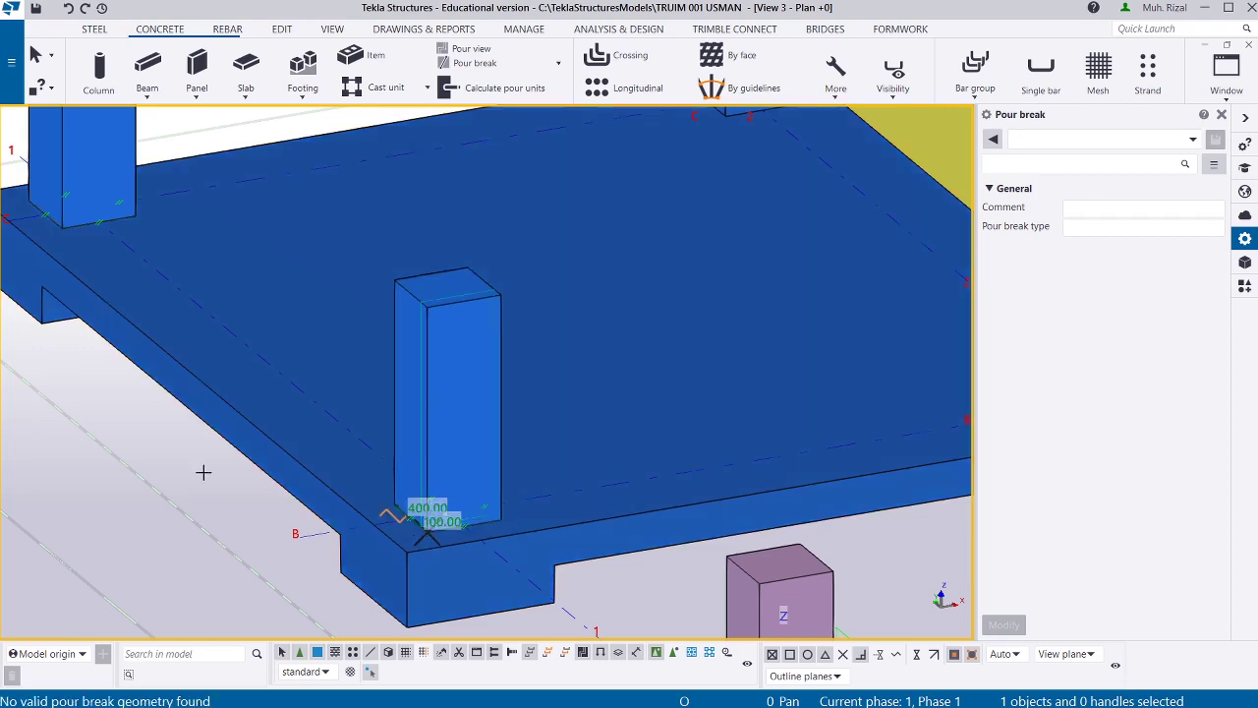
Add single-point pour breaks at the bases of the columns at grid intersections C-2 and B-2.
{"action": "scroll", "coordinate": [422, 516], "scroll_direction": "down", "scroll_amount": 5}
{"action": "scroll", "coordinate": [415, 416], "scroll_direction": "up", "scroll_amount": 6}
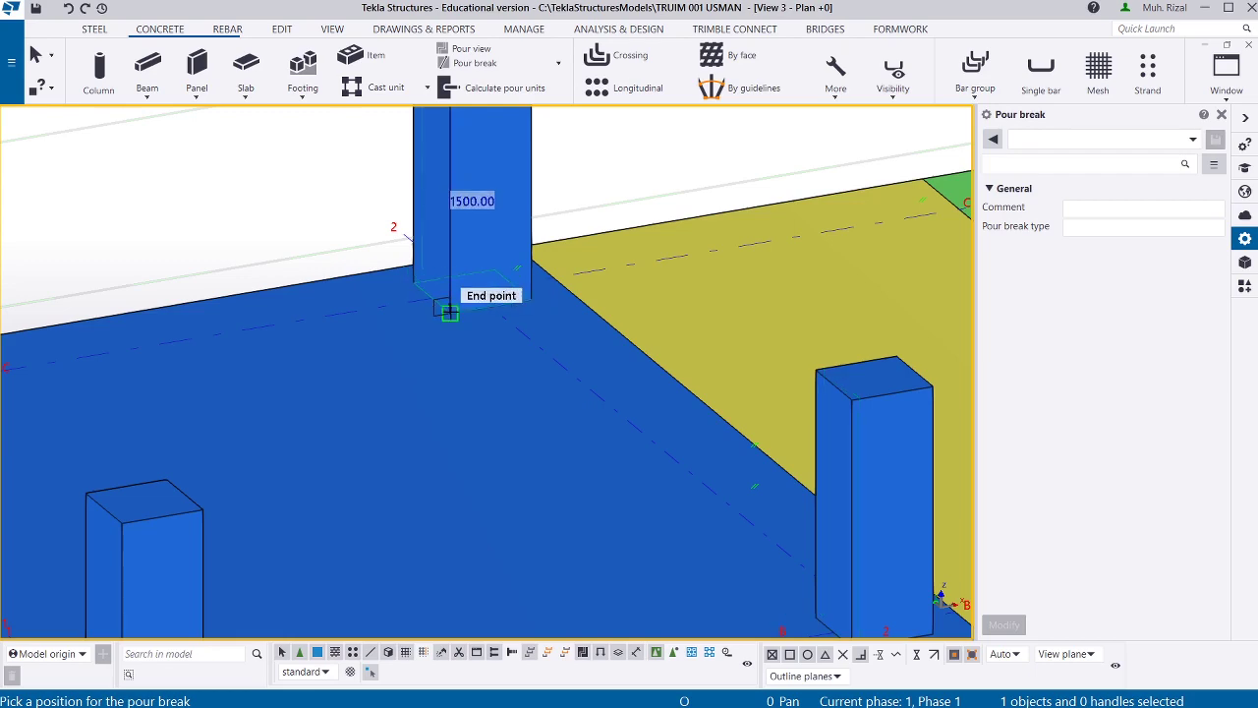
{"action": "left_click", "coordinate": [449, 312]}
{"action": "scroll", "coordinate": [413, 285], "scroll_direction": "down", "scroll_amount": 5}
{"action": "scroll", "coordinate": [584, 430], "scroll_direction": "up", "scroll_amount": 6}
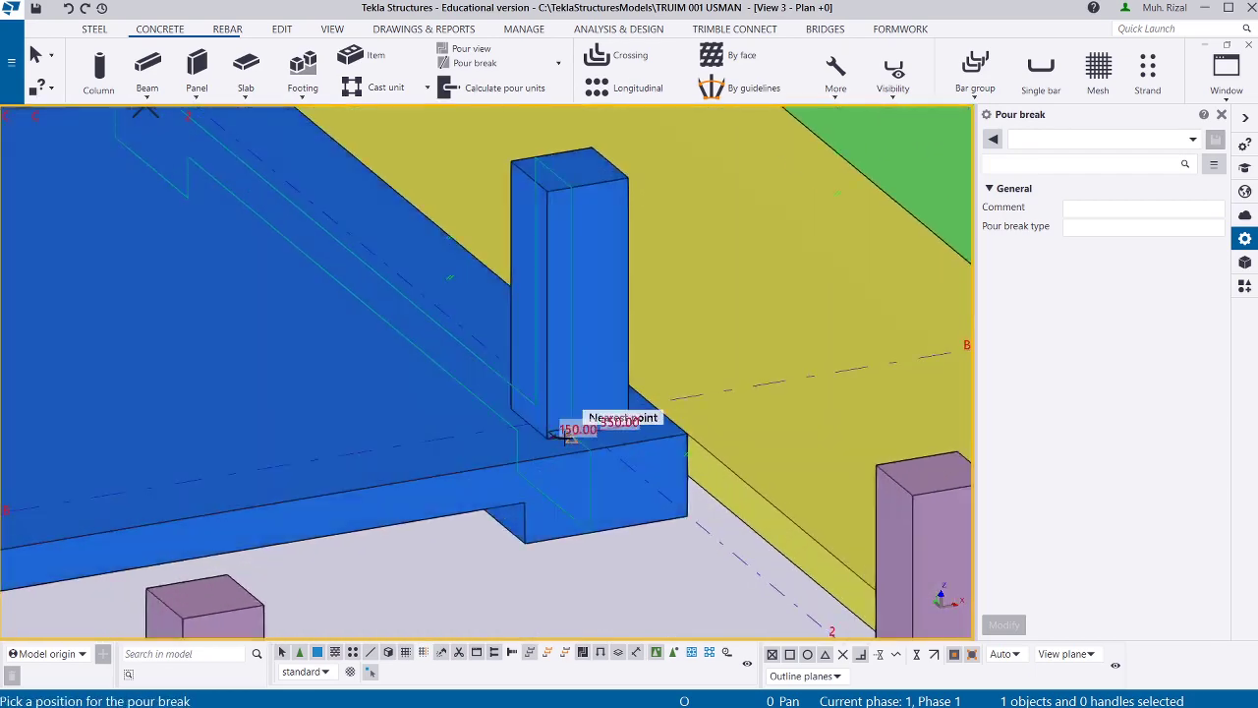
{"action": "scroll", "coordinate": [570, 434], "scroll_direction": "up", "scroll_amount": 2}
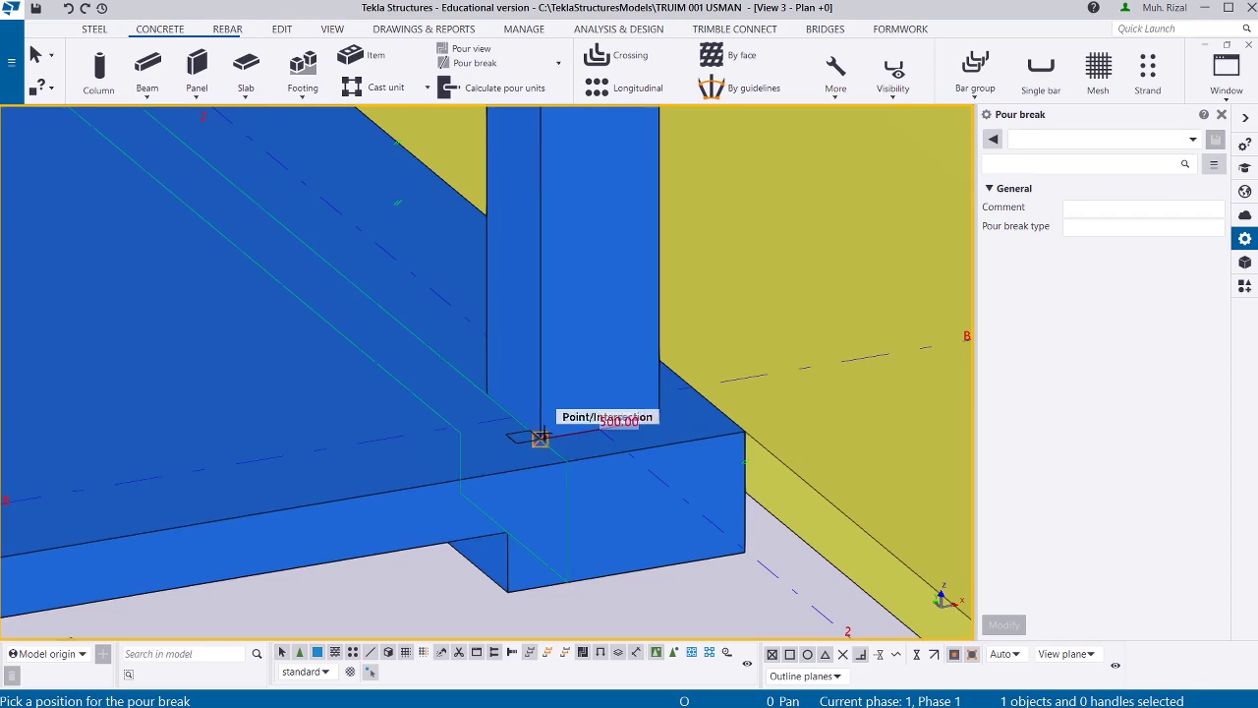
{"action": "scroll", "coordinate": [536, 440], "scroll_direction": "up", "scroll_amount": 2}
{"action": "left_click", "coordinate": [535, 443]}
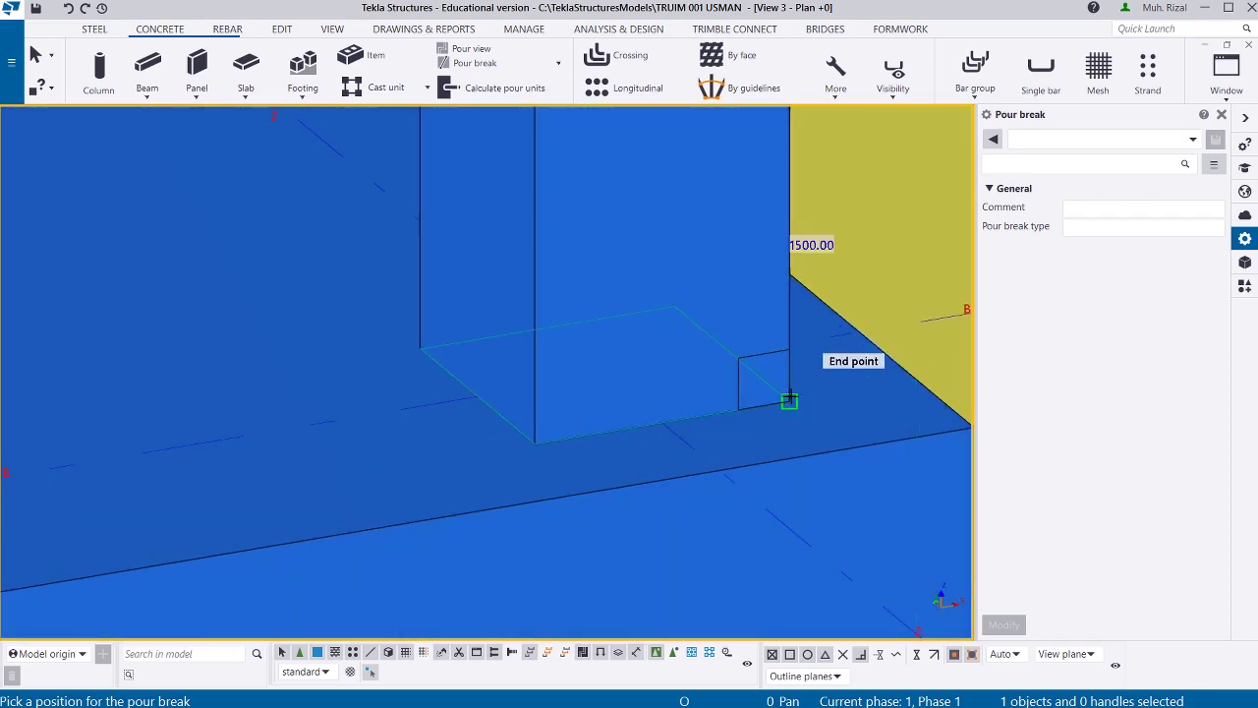
{"action": "left_click", "coordinate": [789, 400]}
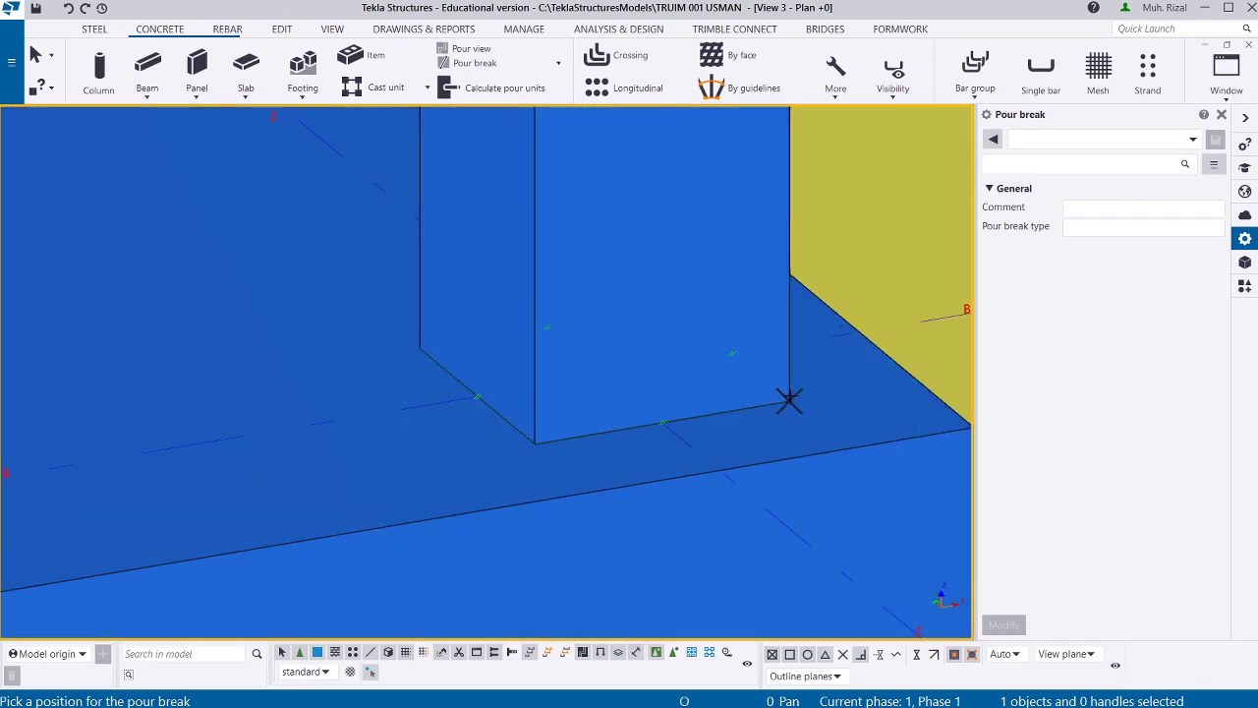
{"action": "scroll", "coordinate": [572, 458], "scroll_direction": "down", "scroll_amount": 8}
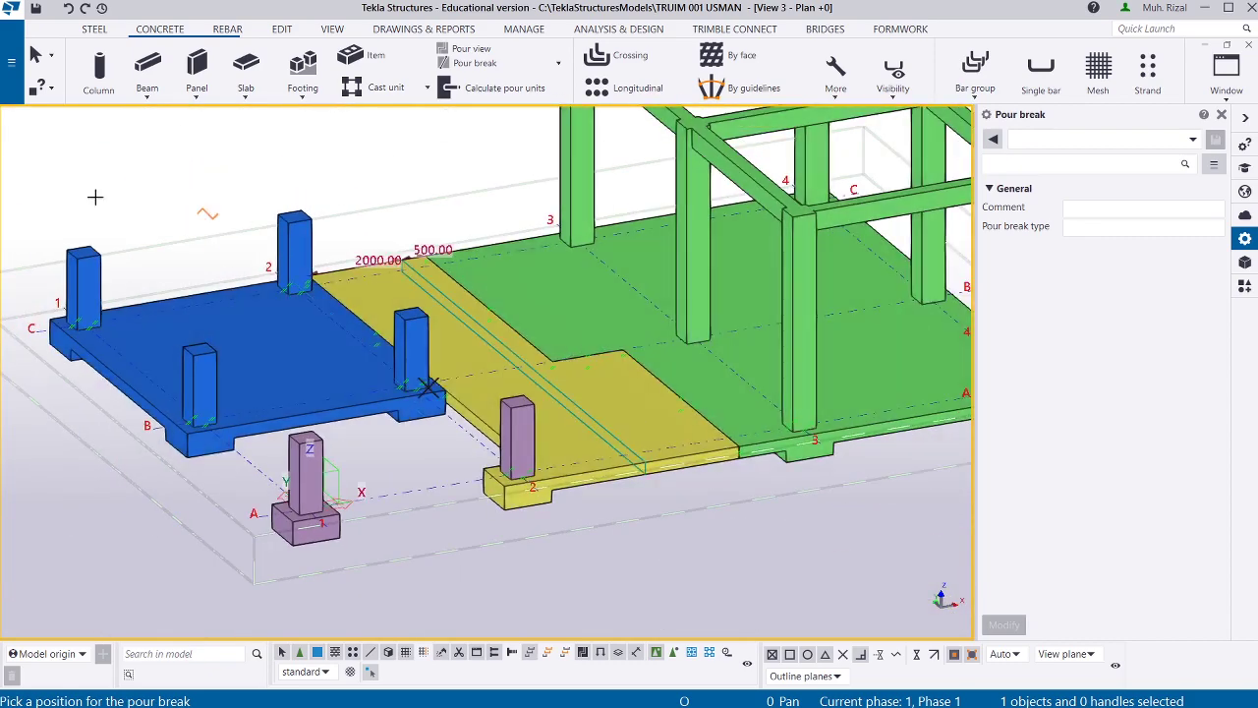
{"action": "key", "text": "Escape"}
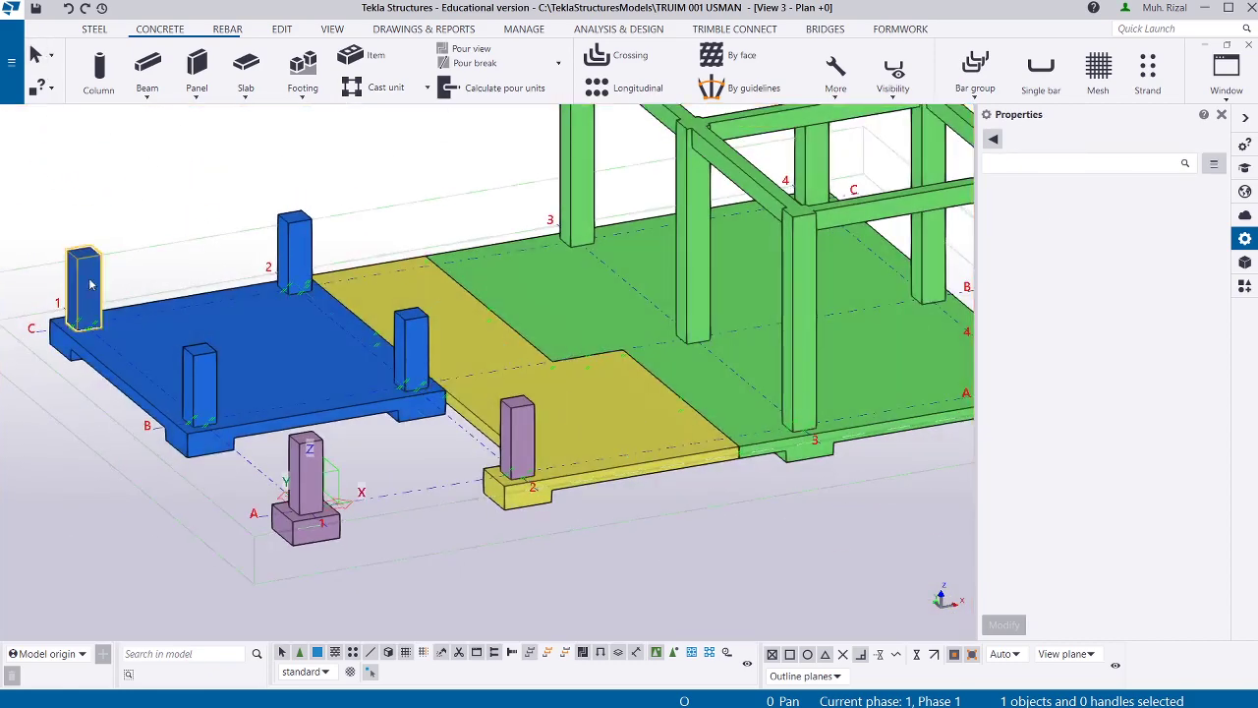
Check the pour properties of the separated C-1 column, the slab pours and the footing at A-1.
{"action": "left_click", "coordinate": [90, 286]}
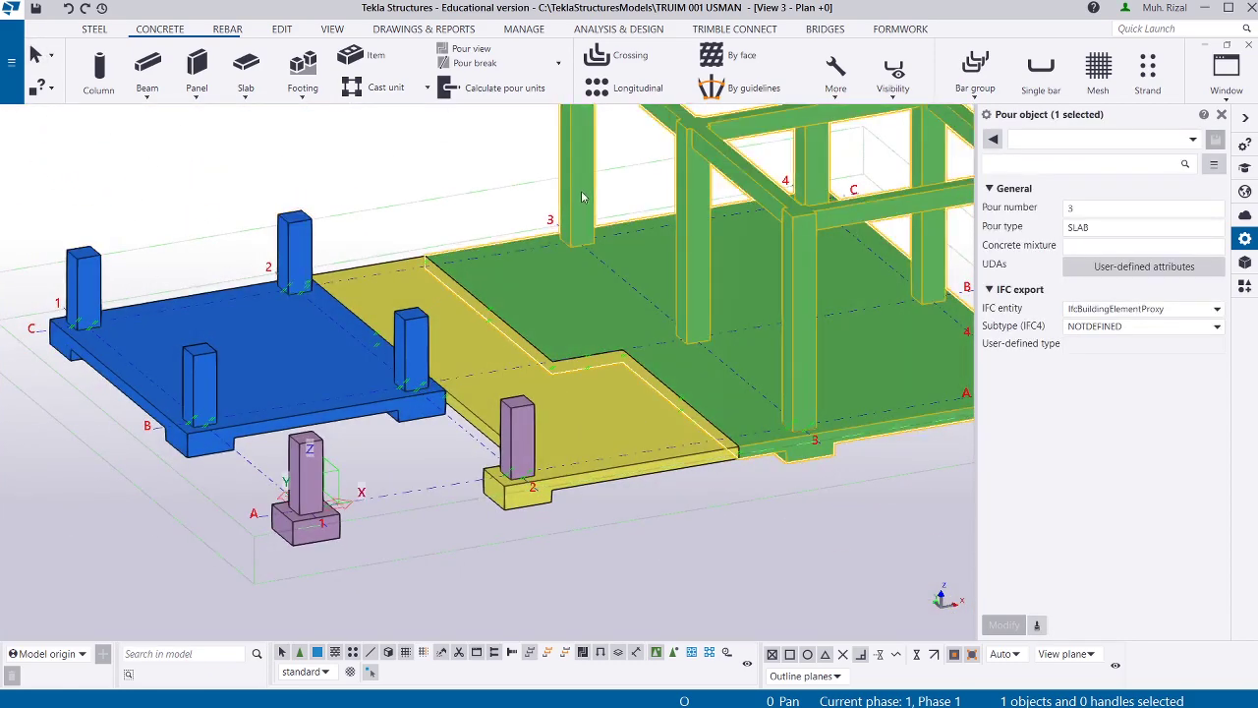
{"action": "scroll", "coordinate": [363, 418], "scroll_direction": "down", "scroll_amount": 3}
{"action": "scroll", "coordinate": [307, 361], "scroll_direction": "up", "scroll_amount": 3}
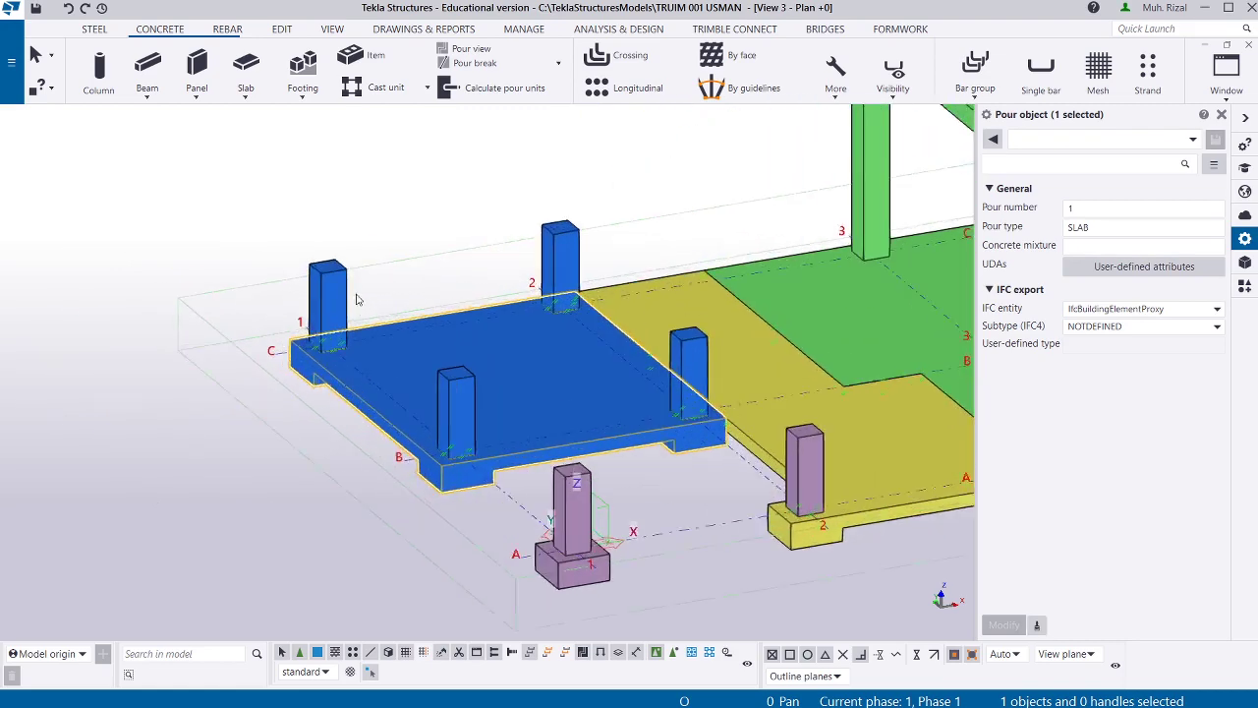
{"action": "scroll", "coordinate": [127, 272], "scroll_direction": "down", "scroll_amount": 1}
{"action": "scroll", "coordinate": [129, 272], "scroll_direction": "down", "scroll_amount": 2}
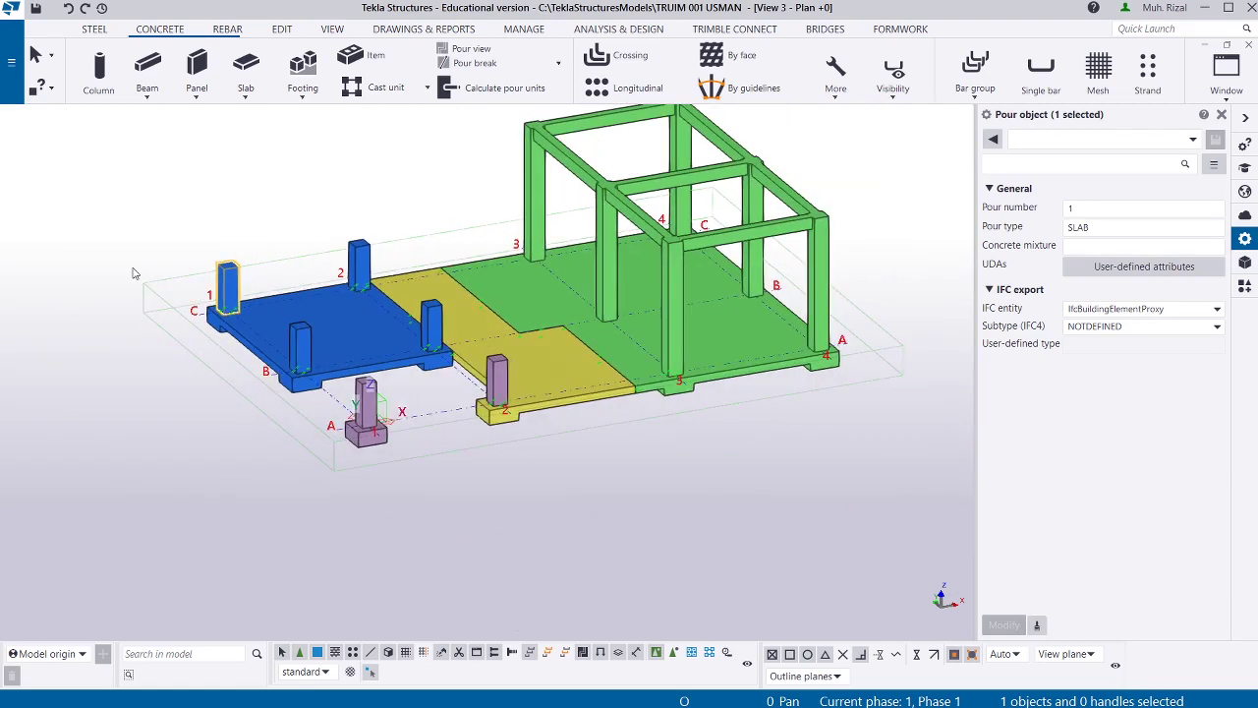
{"action": "left_click", "coordinate": [365, 423]}
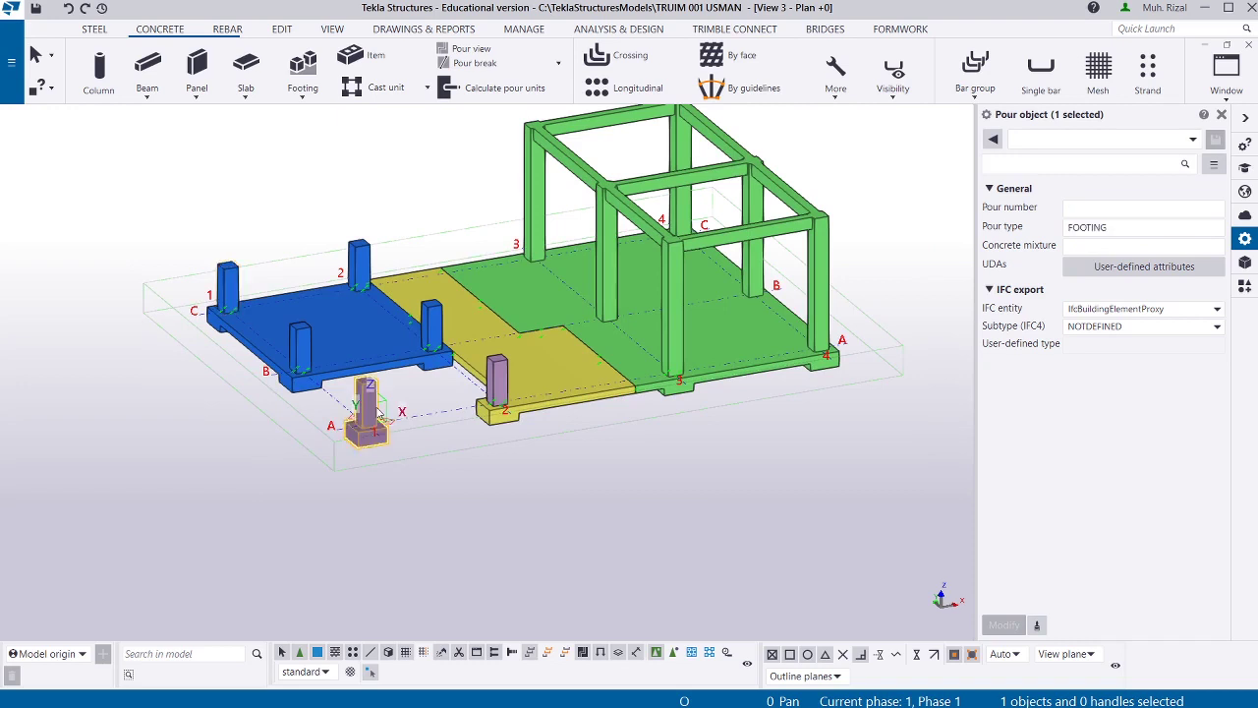
Clear the pour number of the column pour object at C-1 and apply the change.
{"action": "left_click", "coordinate": [227, 287]}
{"action": "left_click", "coordinate": [1065, 208]}
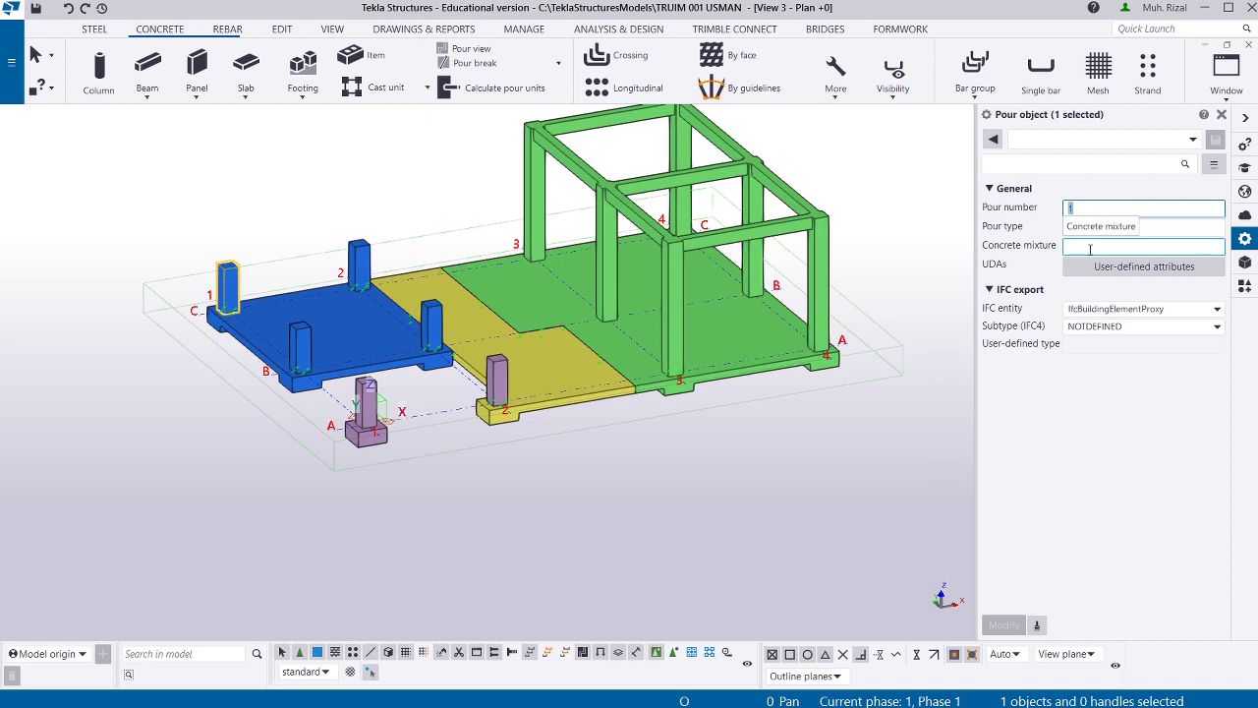
{"action": "key", "text": "BackSpace"}
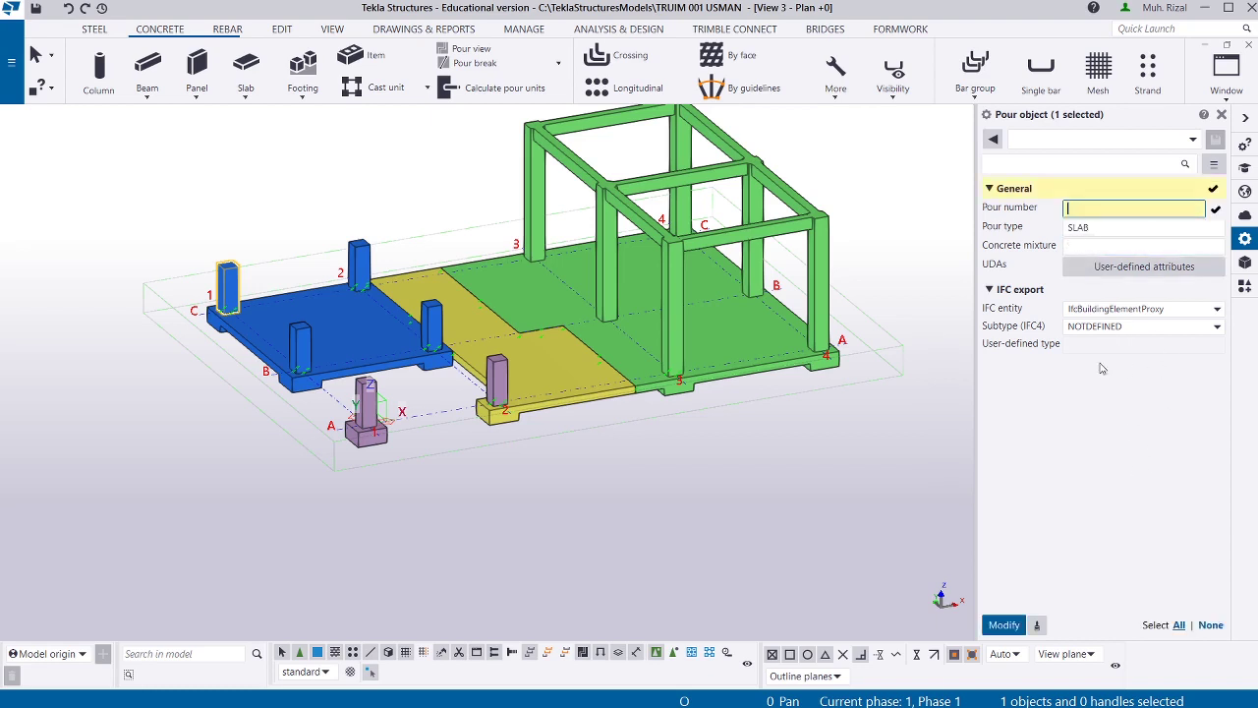
{"action": "left_click", "coordinate": [1003, 625]}
Set the pour number of the column pour objects at C-2, B-1 and B-2 to 0 and deselect them.
{"action": "left_click", "coordinate": [359, 261]}
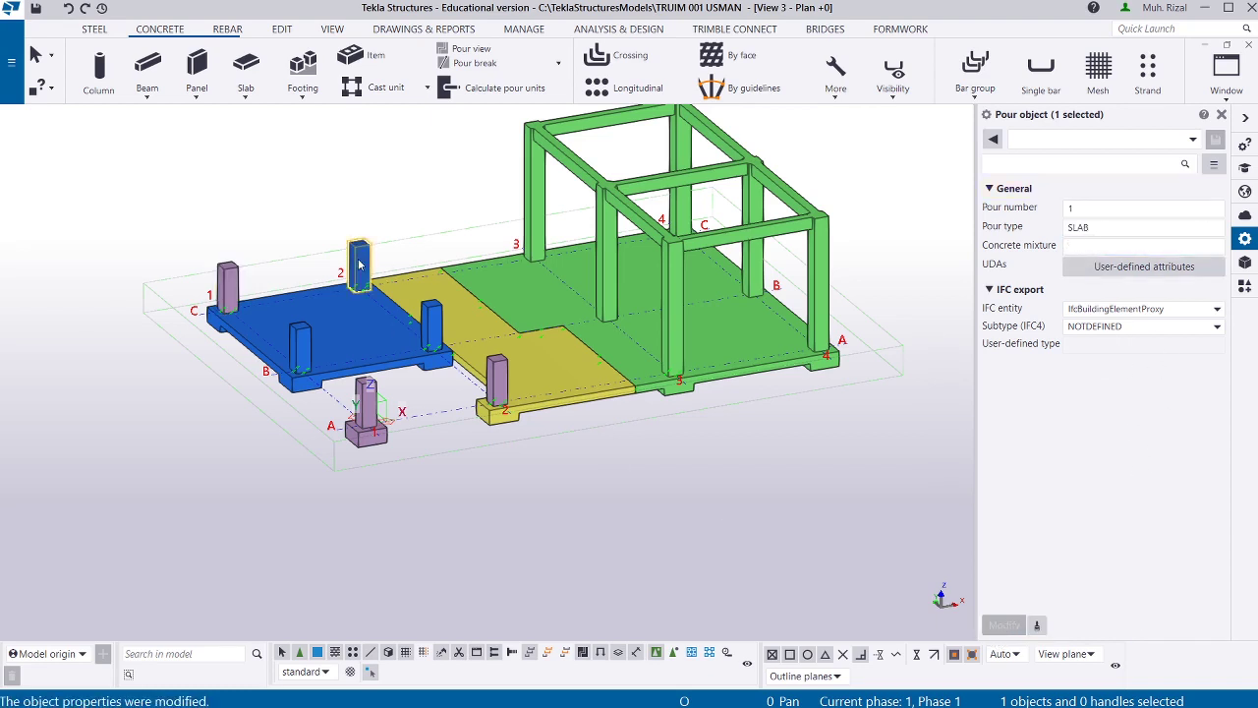
{"action": "left_click", "coordinate": [300, 346], "text": "ctrl"}
{"action": "left_click", "coordinate": [430, 324], "text": "ctrl"}
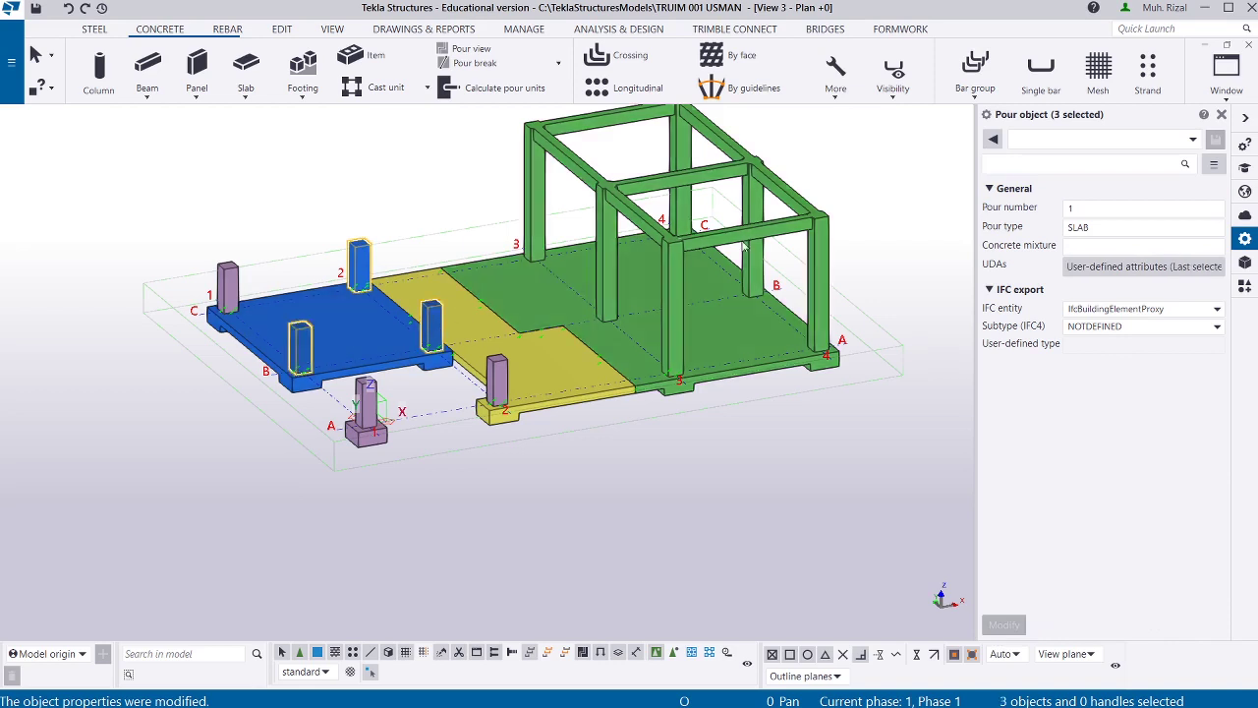
{"action": "left_click", "coordinate": [1080, 208]}
{"action": "double_click", "coordinate": [1070, 210]}
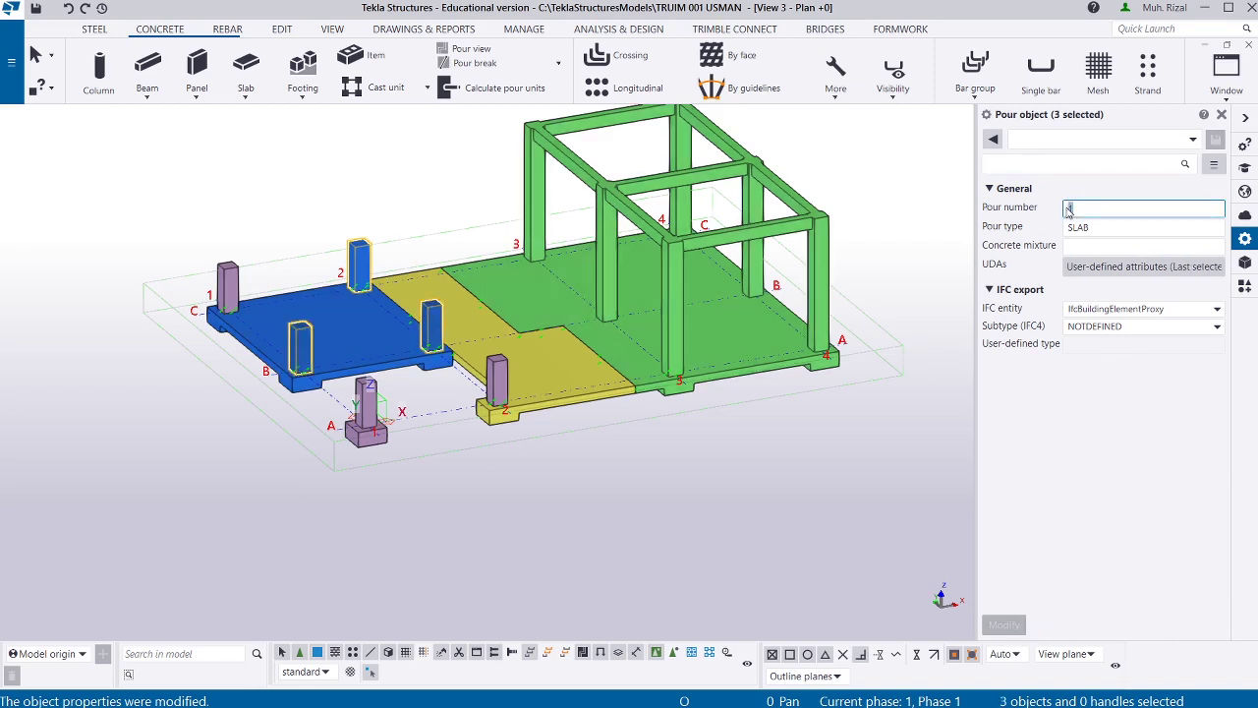
{"action": "type", "text": "0"}
{"action": "left_click", "coordinate": [1002, 625]}
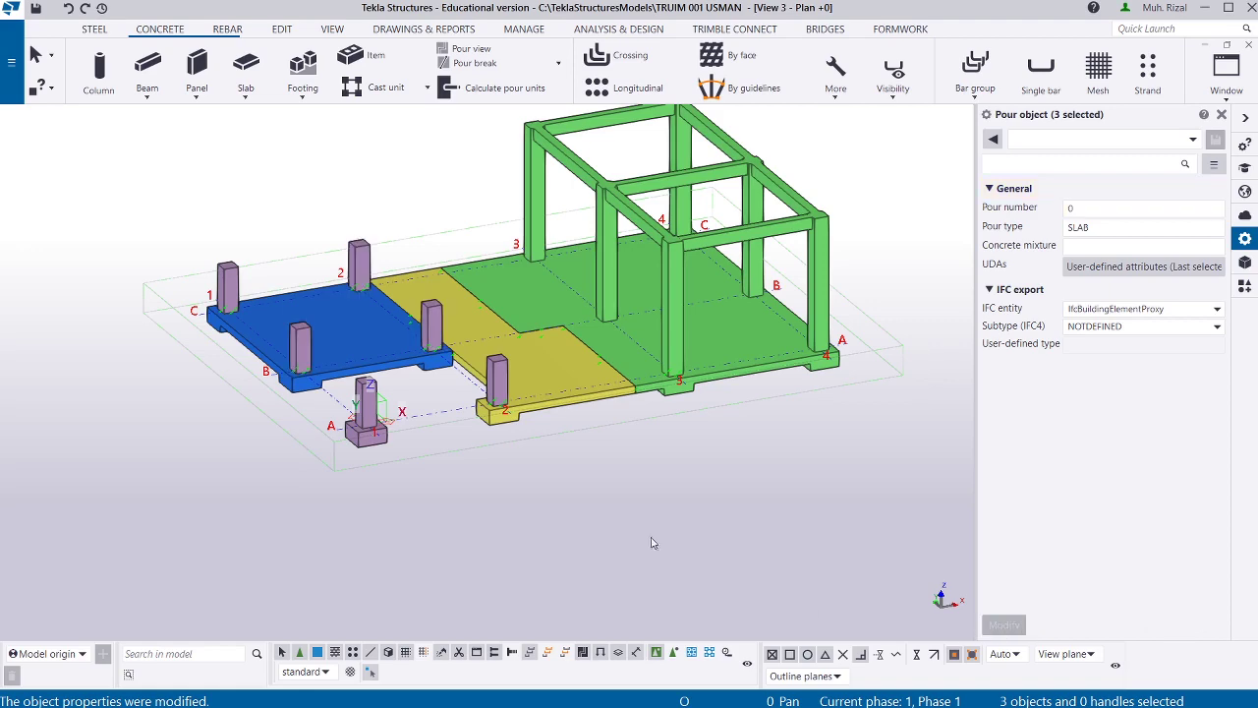
{"action": "left_click", "coordinate": [636, 462]}
{"action": "scroll", "coordinate": [638, 462], "scroll_direction": "up", "scroll_amount": 5}
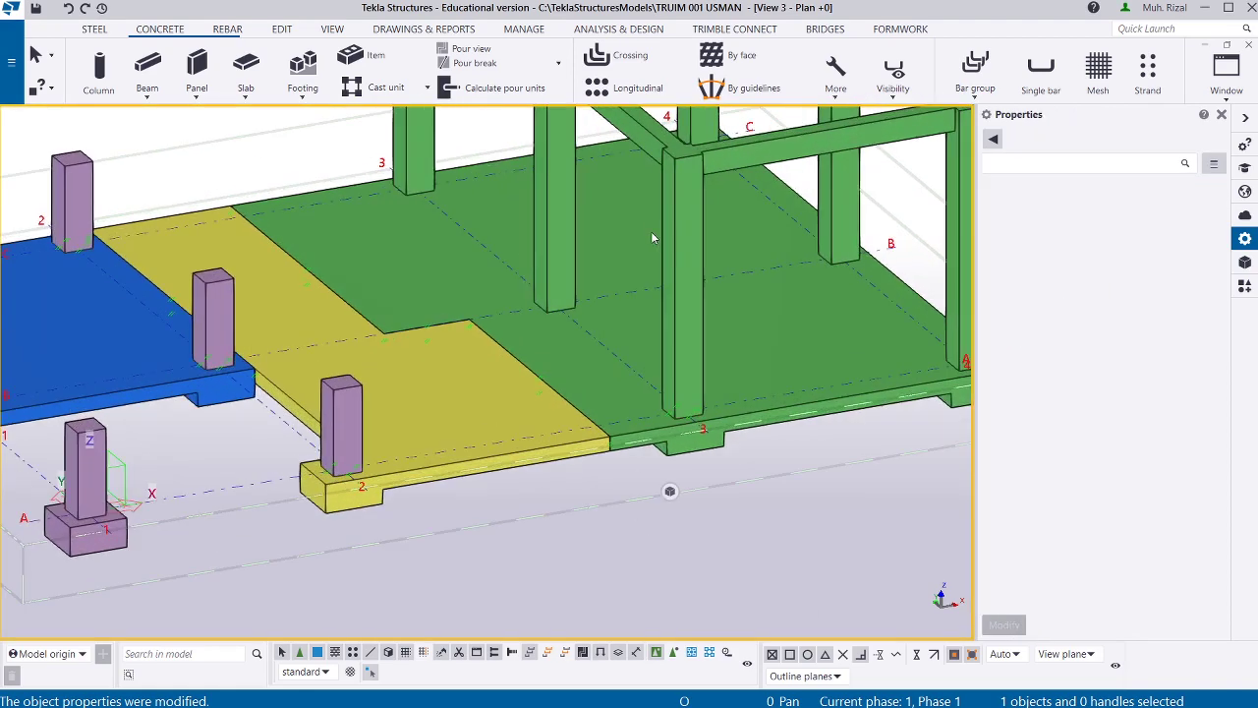